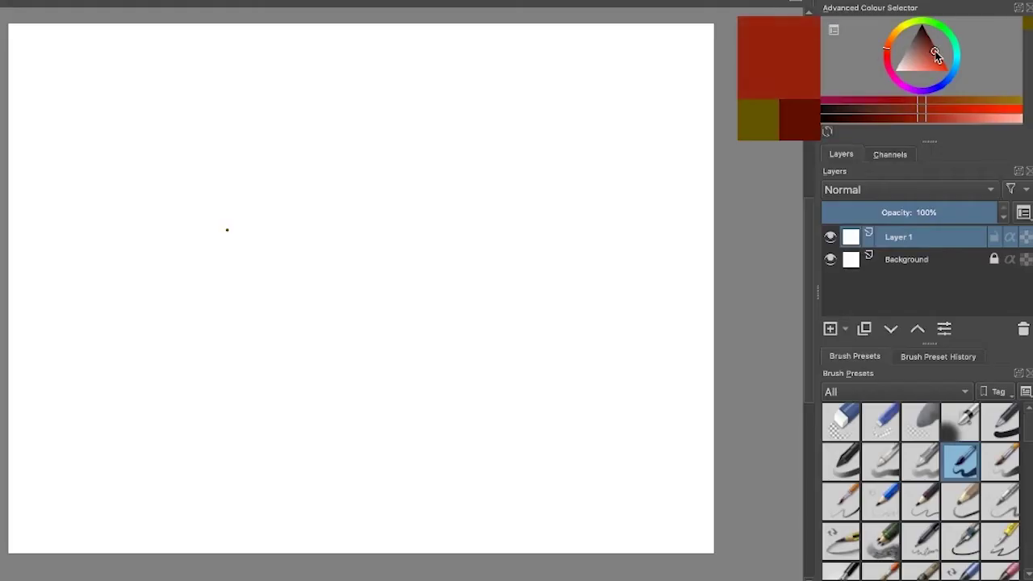
- Choose a dark olive colour and paint a rough rectangular frame with a thick bottom edge across the canvas
click(935, 52)
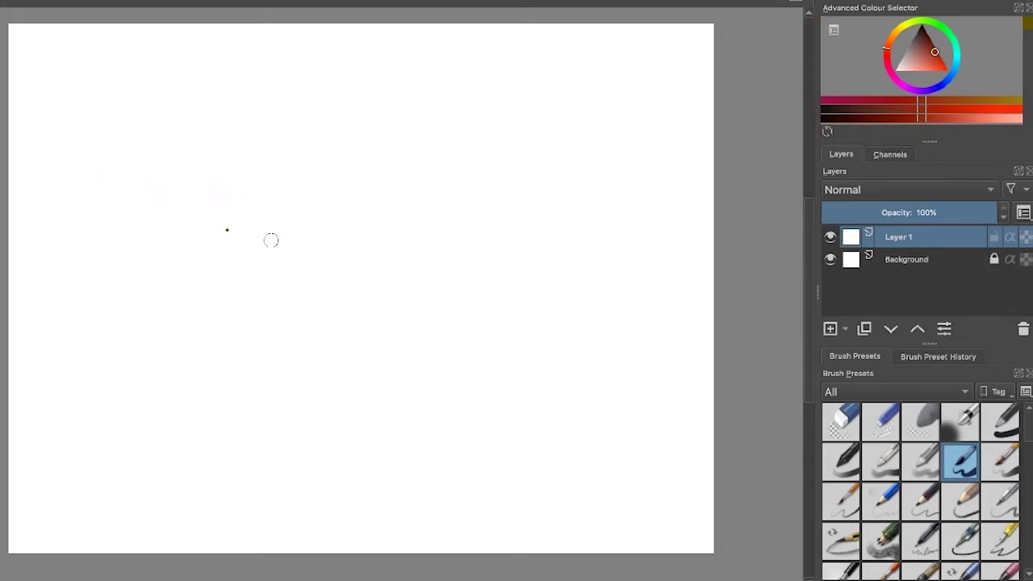
click(1026, 26)
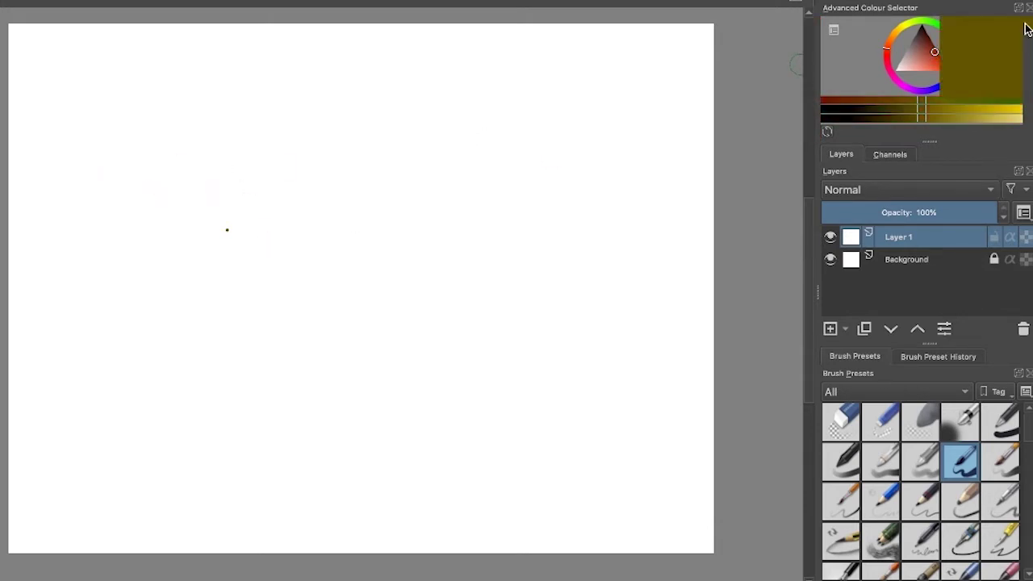
click(106, 124)
mouse_move(92, 121)
mouse_down()
mouse_move(312, 99)
mouse_move(633, 96)
mouse_move(643, 104)
mouse_move(657, 369)
mouse_move(644, 373)
mouse_move(658, 407)
mouse_up()
click(93, 84)
mouse_move(82, 97)
mouse_down()
mouse_move(78, 366)
mouse_move(189, 389)
mouse_move(107, 411)
mouse_move(180, 427)
mouse_move(466, 420)
mouse_move(174, 437)
mouse_move(272, 421)
mouse_move(571, 426)
mouse_move(381, 429)
mouse_move(455, 433)
mouse_move(670, 428)
mouse_up()
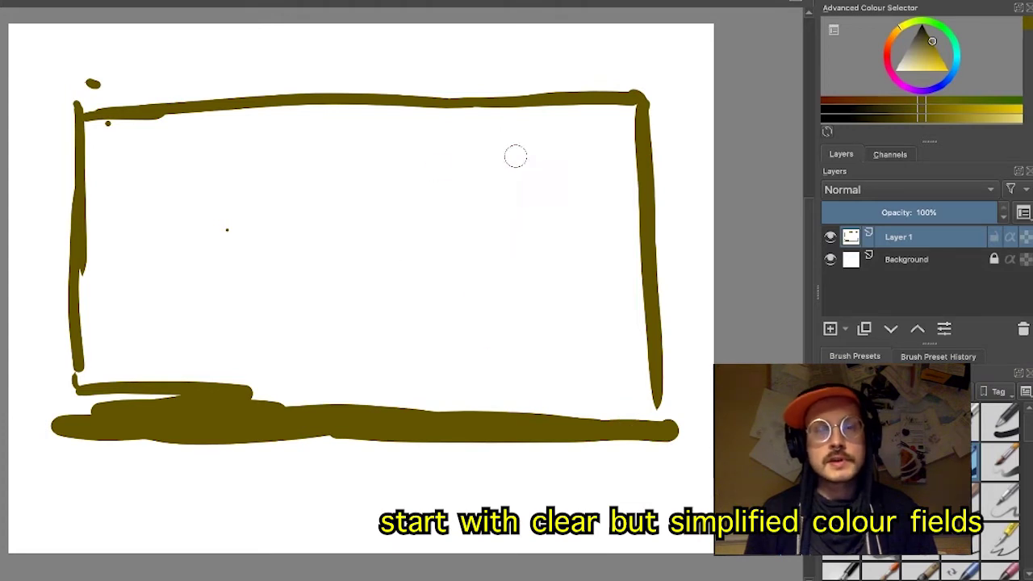
- Divide the frame with olive vertical bars, then block in the left and right sections and the top band in olive
mouse_move(482, 82)
mouse_down()
mouse_move(491, 296)
mouse_move(476, 408)
mouse_up()
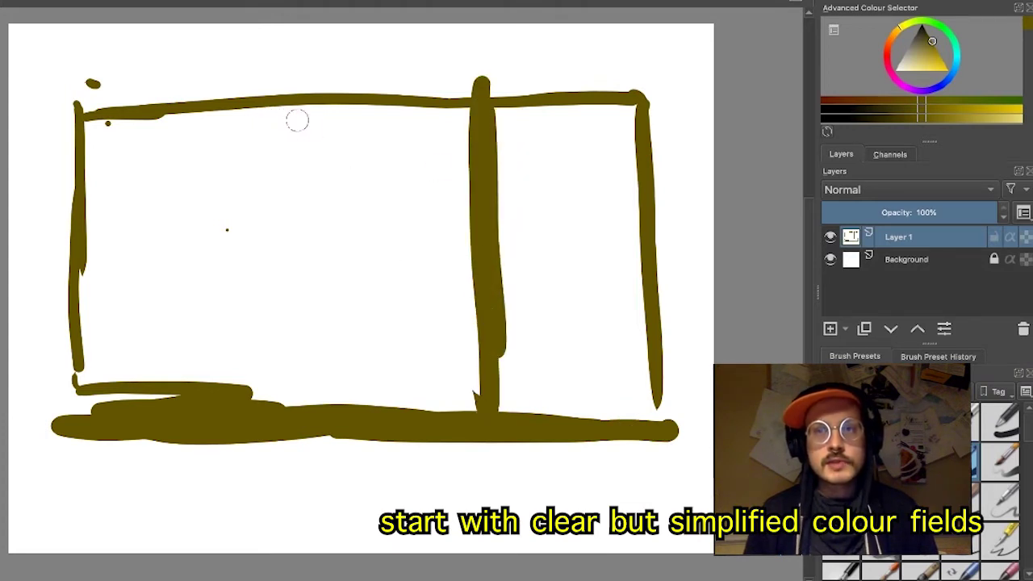
drag(270, 110, 260, 395)
drag(234, 90, 241, 388)
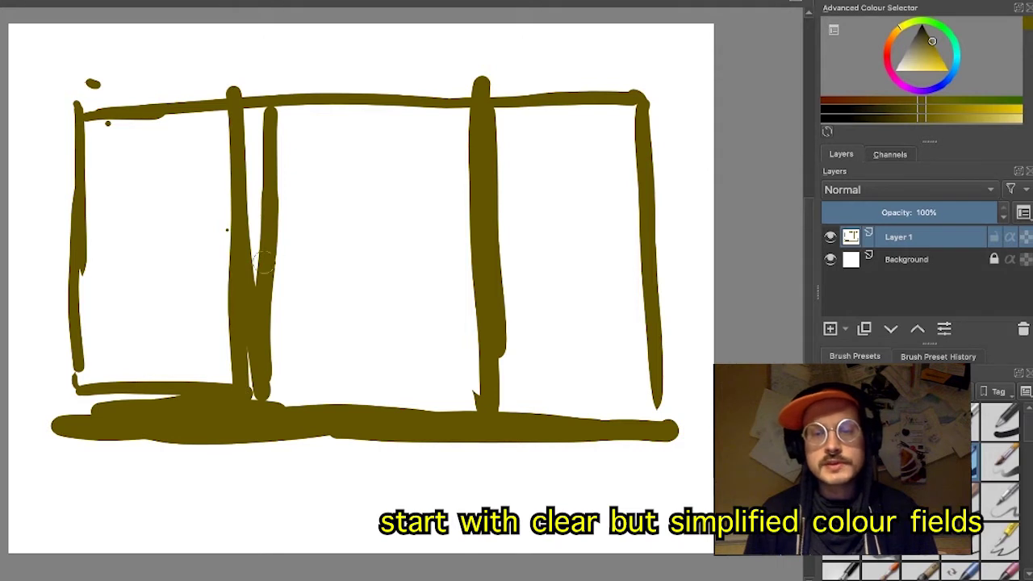
mouse_move(200, 133)
mouse_down()
mouse_move(199, 235)
mouse_move(222, 103)
mouse_move(81, 170)
mouse_move(81, 117)
mouse_move(269, 130)
mouse_up()
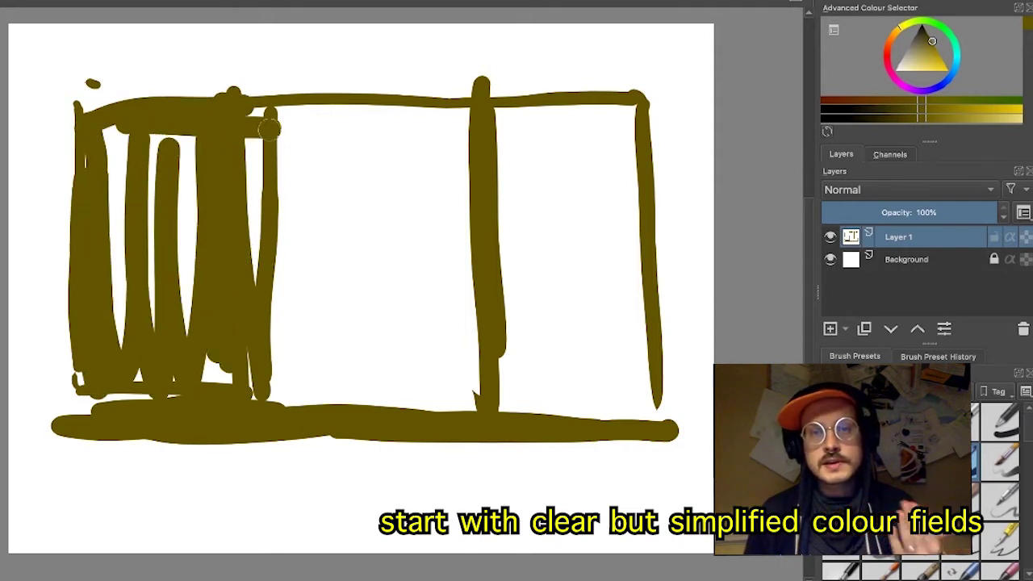
drag(123, 154, 464, 134)
mouse_move(276, 117)
mouse_down()
mouse_move(517, 121)
mouse_move(517, 307)
mouse_move(569, 101)
mouse_move(617, 121)
mouse_move(634, 306)
mouse_move(549, 396)
mouse_move(602, 322)
mouse_move(613, 403)
mouse_up()
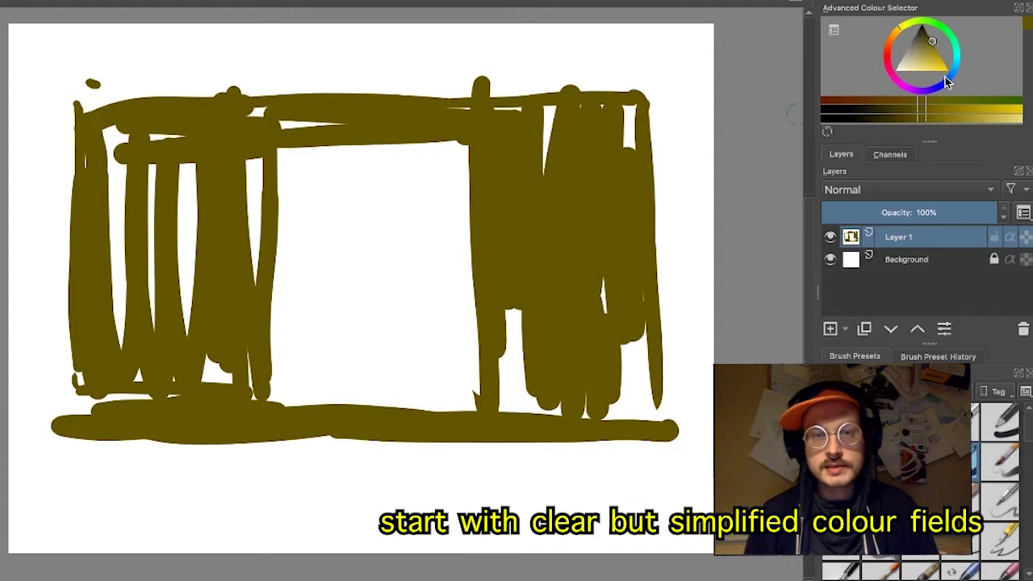
- Shift the colour to a warm brown and paint it over the left section, ground, top band and horizontal rails
mouse_move(904, 42)
mouse_down()
mouse_move(894, 34)
mouse_move(934, 45)
mouse_up()
mouse_move(234, 172)
mouse_down()
mouse_move(192, 156)
mouse_move(201, 138)
mouse_move(228, 172)
mouse_move(252, 255)
mouse_move(263, 245)
mouse_move(255, 231)
mouse_move(198, 195)
mouse_up()
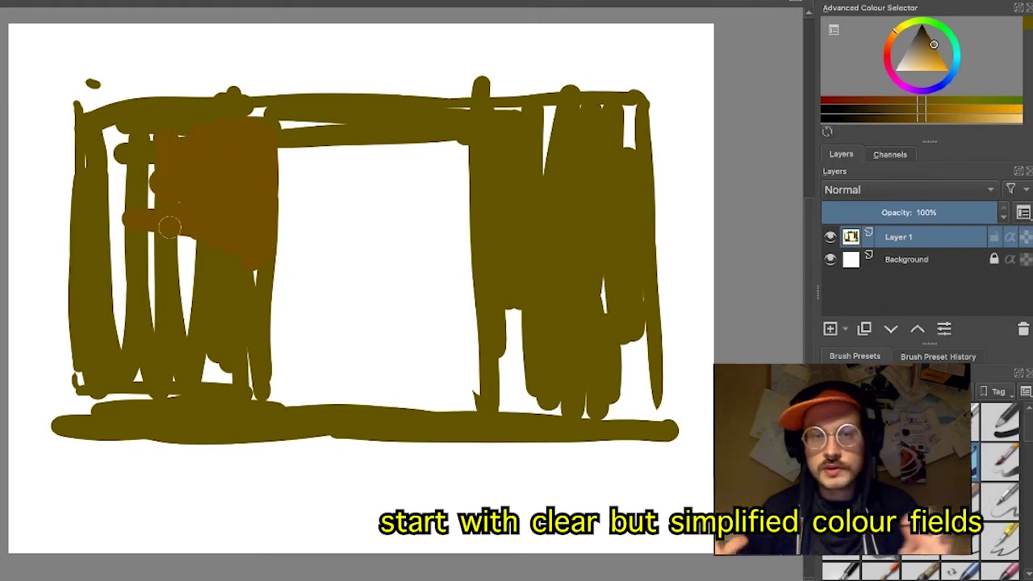
mouse_move(150, 162)
mouse_down()
mouse_move(121, 323)
mouse_move(161, 417)
mouse_move(242, 342)
mouse_move(161, 444)
mouse_move(403, 444)
mouse_move(678, 426)
mouse_up()
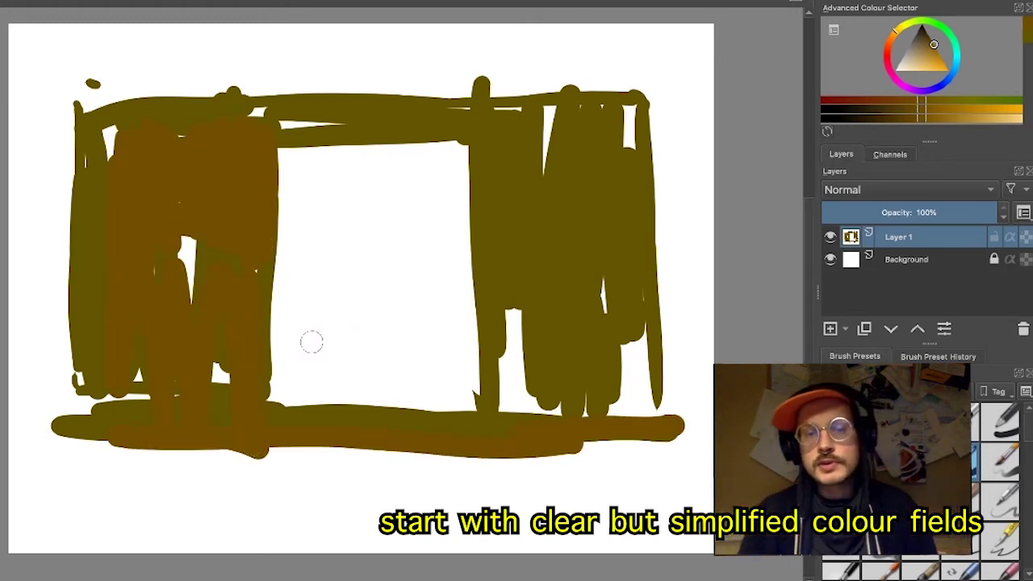
mouse_move(290, 321)
mouse_down()
mouse_move(509, 333)
mouse_move(279, 347)
mouse_up()
mouse_move(258, 172)
mouse_down()
mouse_move(442, 161)
mouse_move(294, 129)
mouse_move(295, 120)
mouse_move(559, 113)
mouse_move(477, 116)
mouse_move(510, 141)
mouse_up()
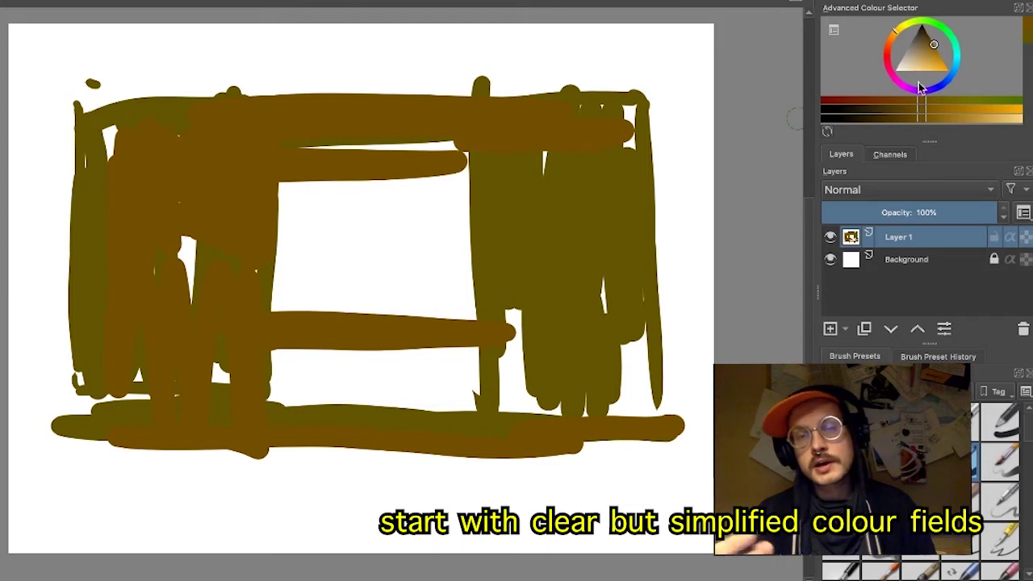
- Choose a muted pinkish mauve and block in the animal's head, body and front leg in the middle of the frame
drag(932, 47, 925, 37)
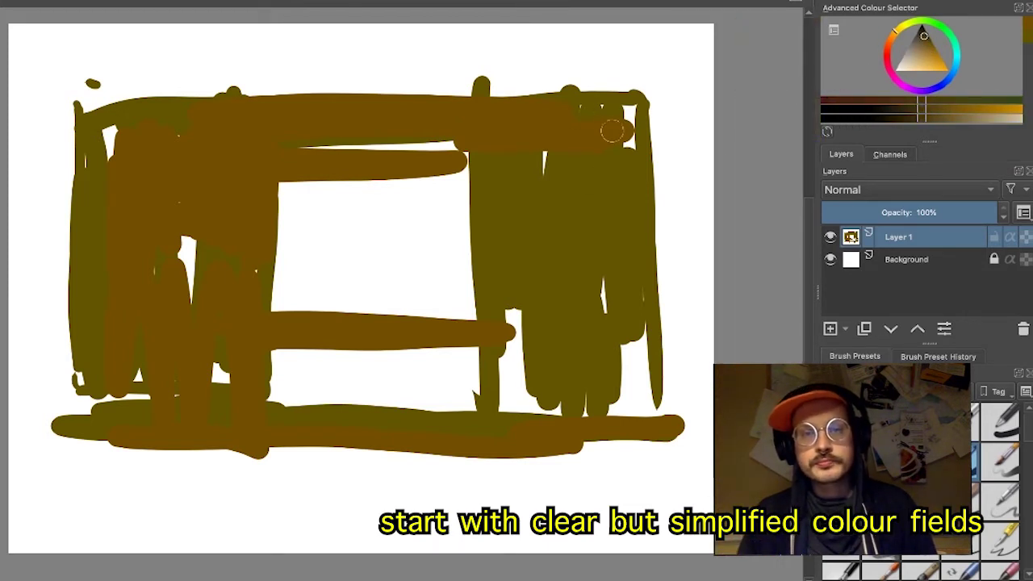
click(894, 81)
drag(919, 46, 909, 56)
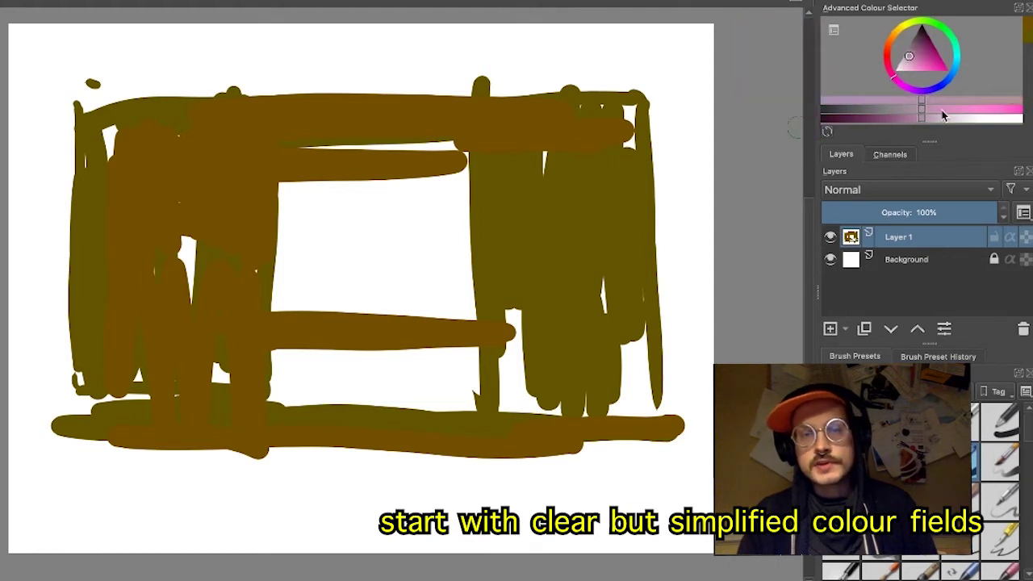
click(889, 73)
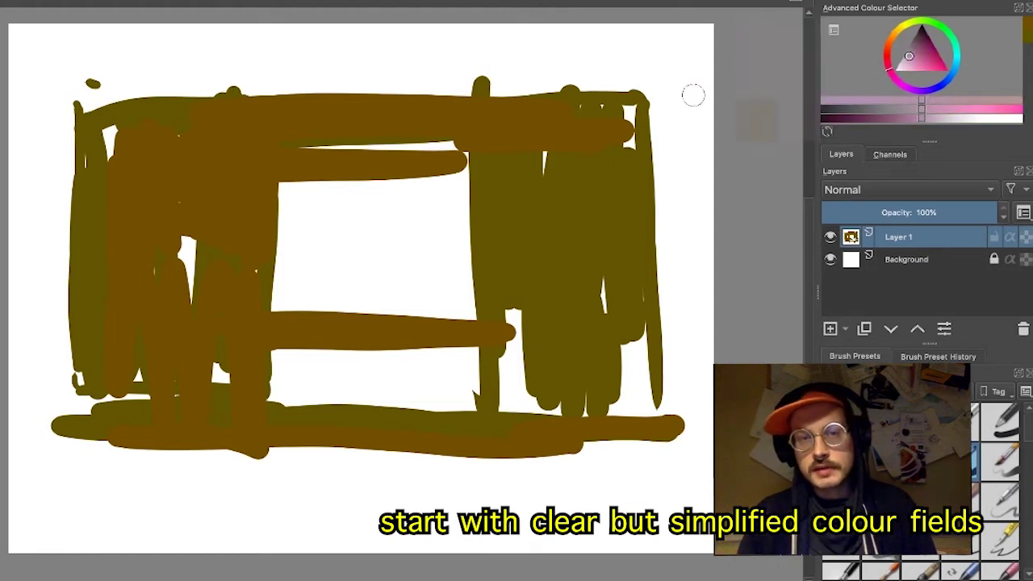
mouse_move(282, 246)
mouse_down()
mouse_move(287, 200)
mouse_move(277, 220)
mouse_move(309, 176)
mouse_move(333, 205)
mouse_move(360, 211)
mouse_move(363, 254)
mouse_move(385, 215)
mouse_move(413, 260)
mouse_move(435, 238)
mouse_move(452, 243)
mouse_move(481, 223)
mouse_move(464, 262)
mouse_move(411, 297)
mouse_move(367, 228)
mouse_move(356, 236)
mouse_move(345, 228)
mouse_move(341, 255)
mouse_move(371, 322)
mouse_move(401, 281)
mouse_move(396, 383)
mouse_move(384, 323)
mouse_move(389, 395)
mouse_move(405, 417)
mouse_move(408, 315)
mouse_up()
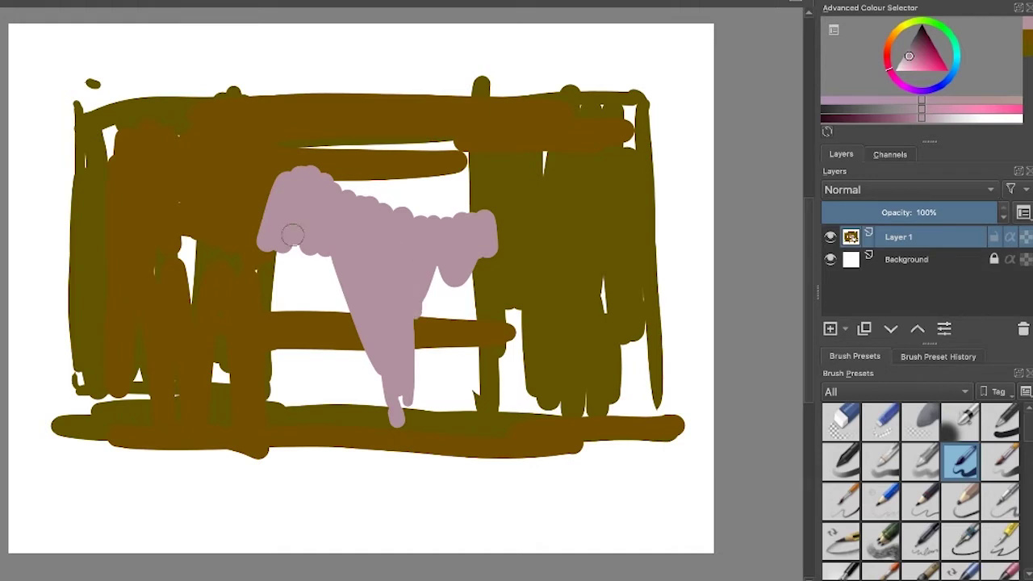
mouse_move(278, 252)
mouse_down()
mouse_move(273, 279)
mouse_move(281, 250)
mouse_up()
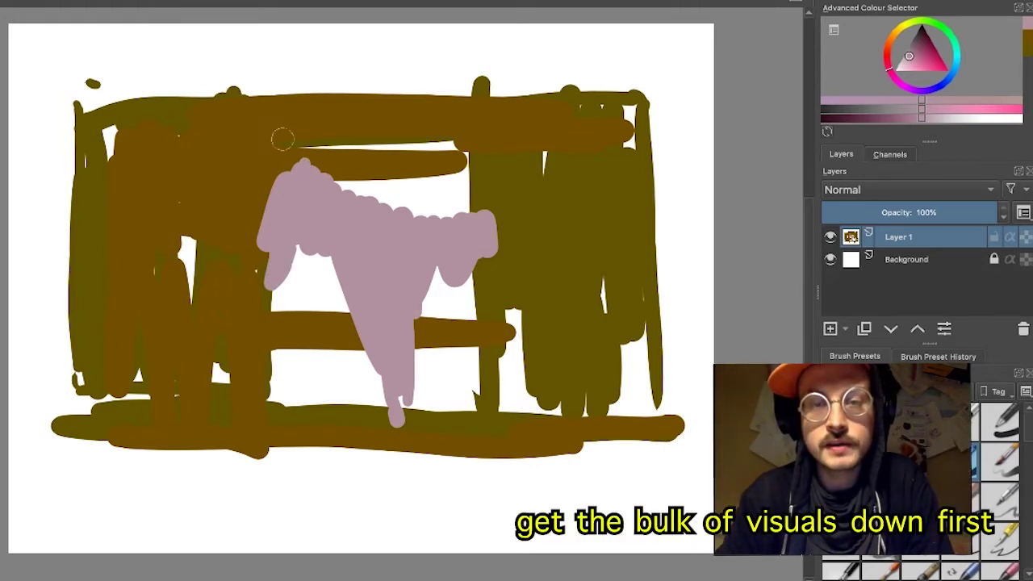
click(288, 62)
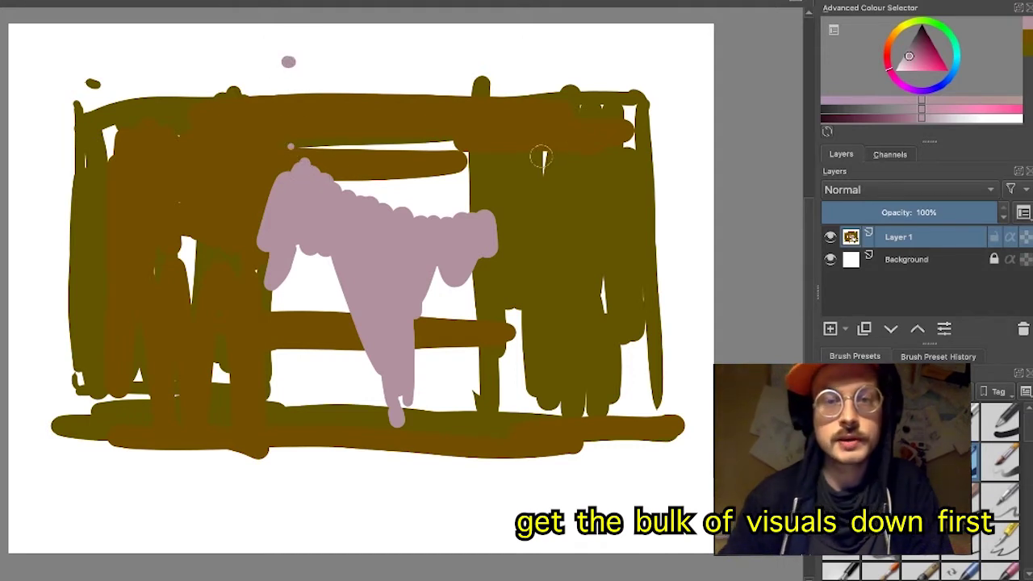
drag(473, 283, 428, 294)
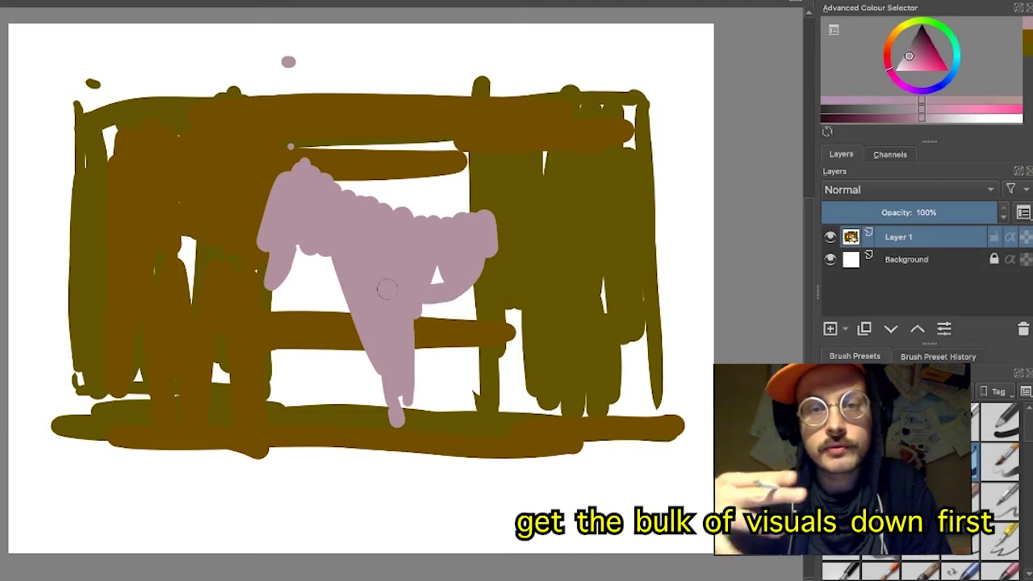
- Sample the animal's mauve again, fill in its belly and paint the hind leg down to the ground
ctrl+click(244, 315)
key(ctrl+z)
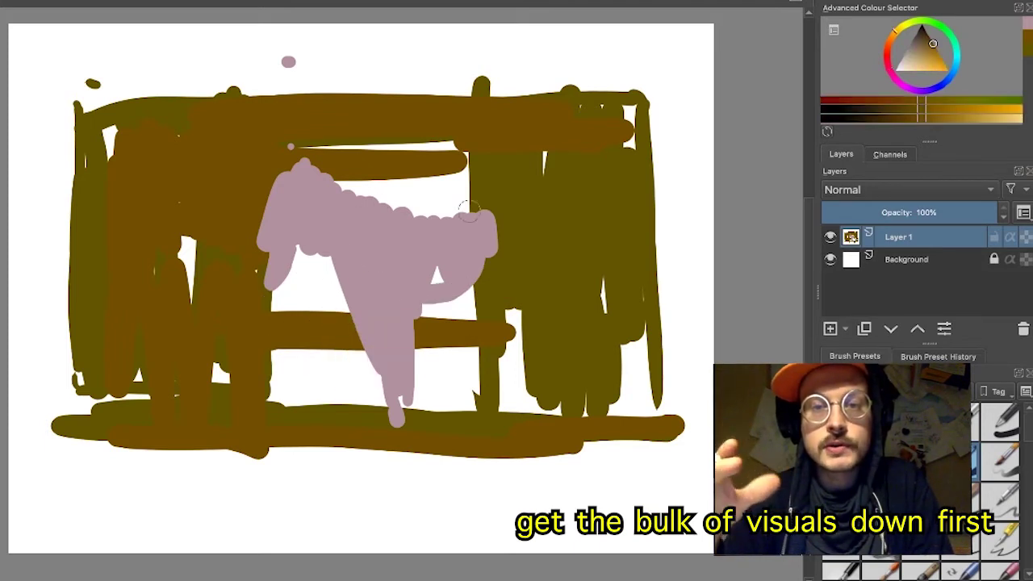
ctrl+click(393, 242)
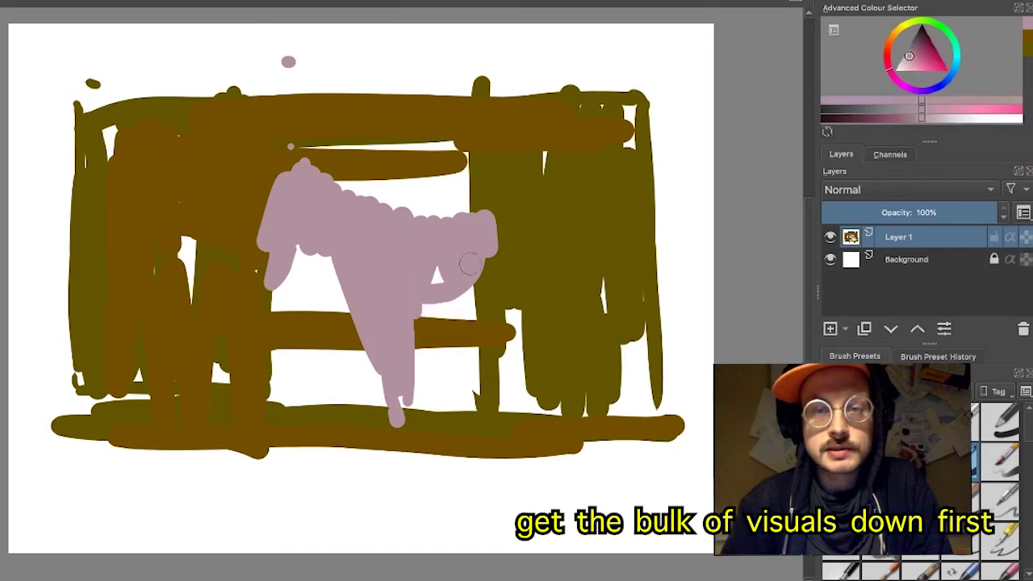
mouse_move(410, 311)
mouse_down()
mouse_move(453, 286)
mouse_move(474, 253)
mouse_move(478, 276)
mouse_move(478, 247)
mouse_move(465, 399)
mouse_up()
drag(465, 300, 454, 420)
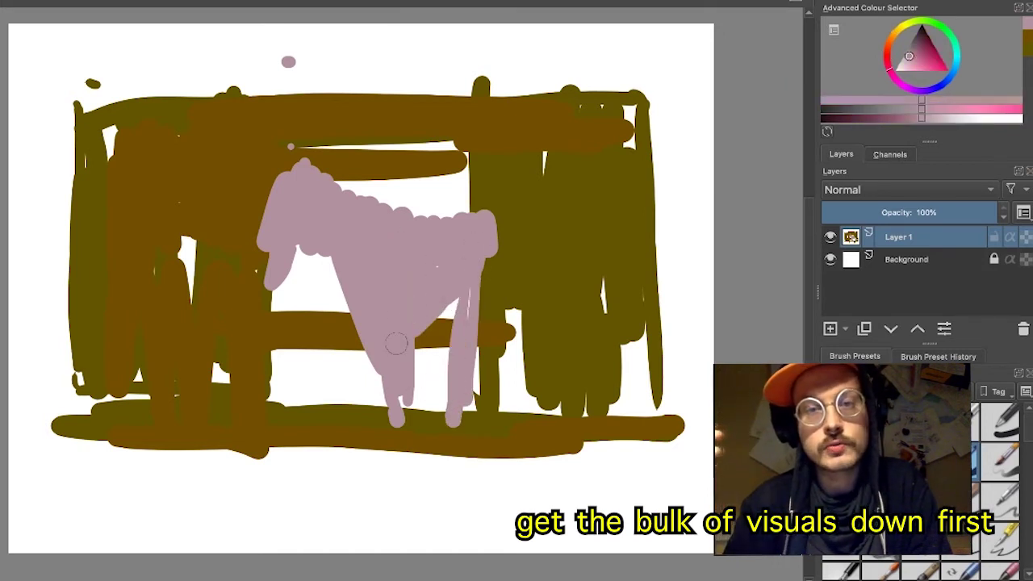
- Sample the ground's brown, darken it, and paint a dark strip under the animal and a solid block in the lower-right corner
ctrl+click(432, 437)
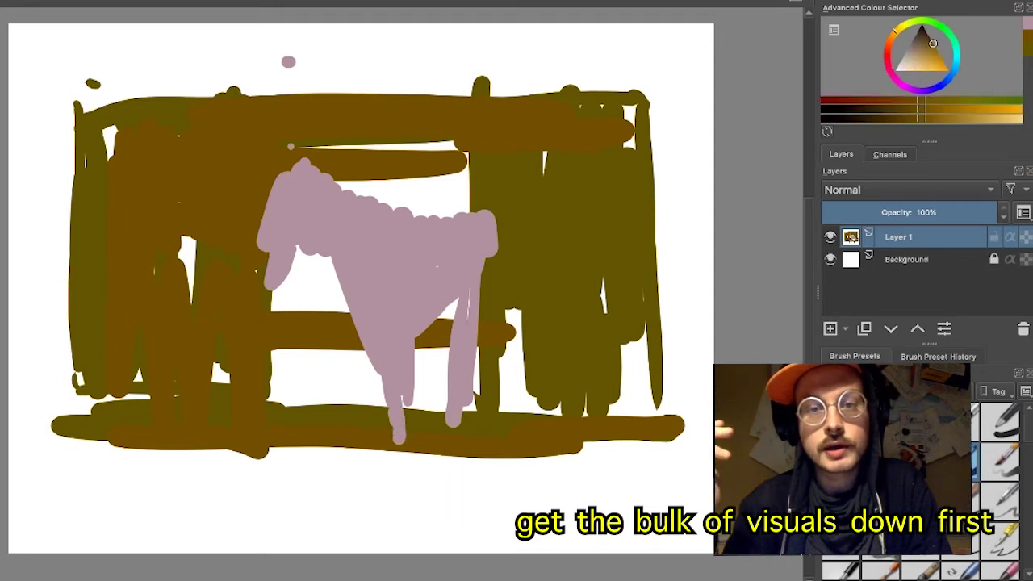
drag(909, 44, 927, 33)
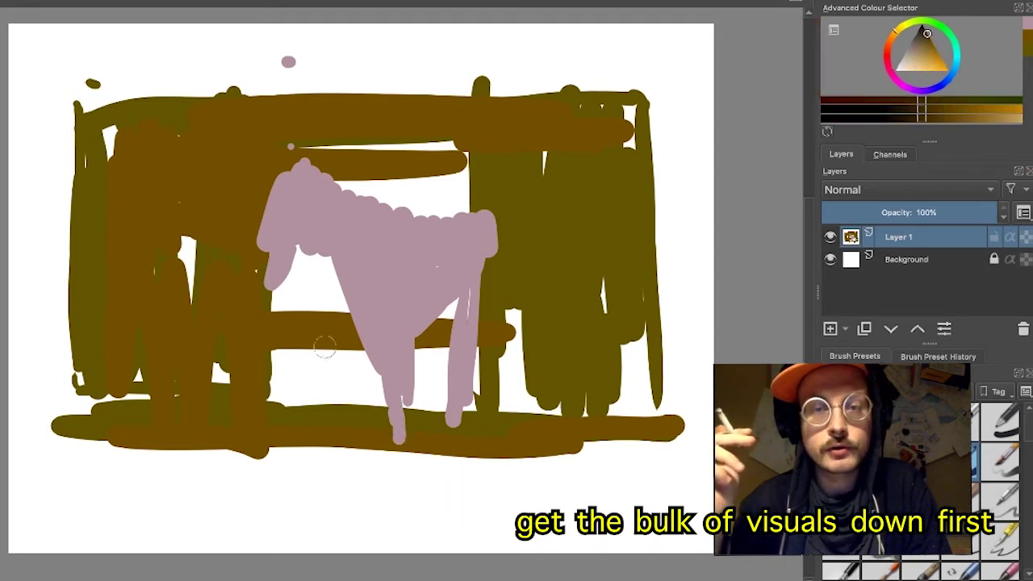
mouse_move(129, 448)
mouse_down()
mouse_move(337, 453)
mouse_move(445, 440)
mouse_move(429, 448)
mouse_move(526, 449)
mouse_move(496, 461)
mouse_move(158, 466)
mouse_move(136, 442)
mouse_move(141, 461)
mouse_move(292, 468)
mouse_move(523, 455)
mouse_up()
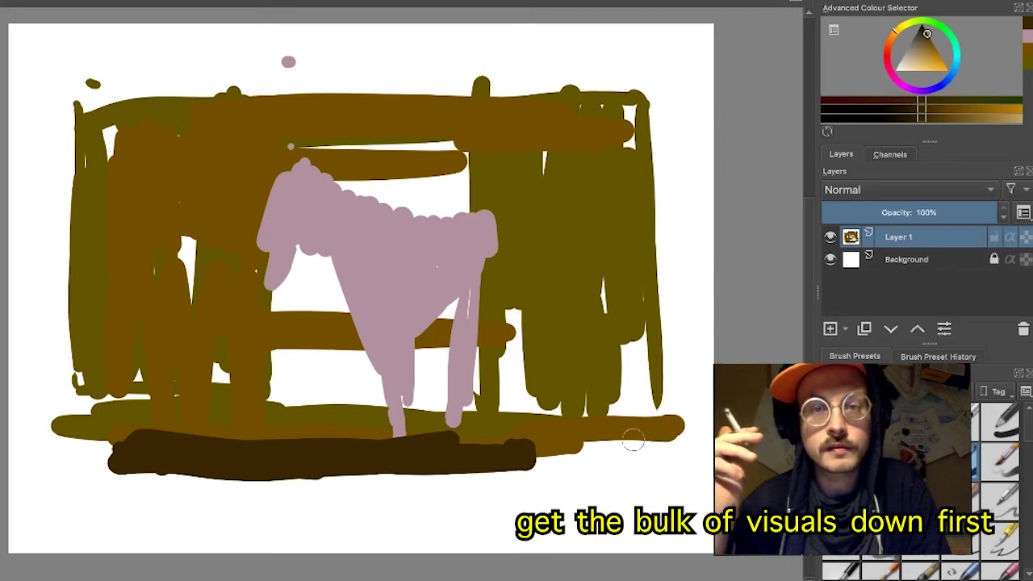
mouse_move(632, 440)
mouse_down()
mouse_move(612, 414)
mouse_move(610, 449)
mouse_move(611, 361)
mouse_move(702, 409)
mouse_move(700, 458)
mouse_move(615, 459)
mouse_move(615, 400)
mouse_move(627, 430)
mouse_move(642, 390)
mouse_move(652, 432)
mouse_move(679, 408)
mouse_up()
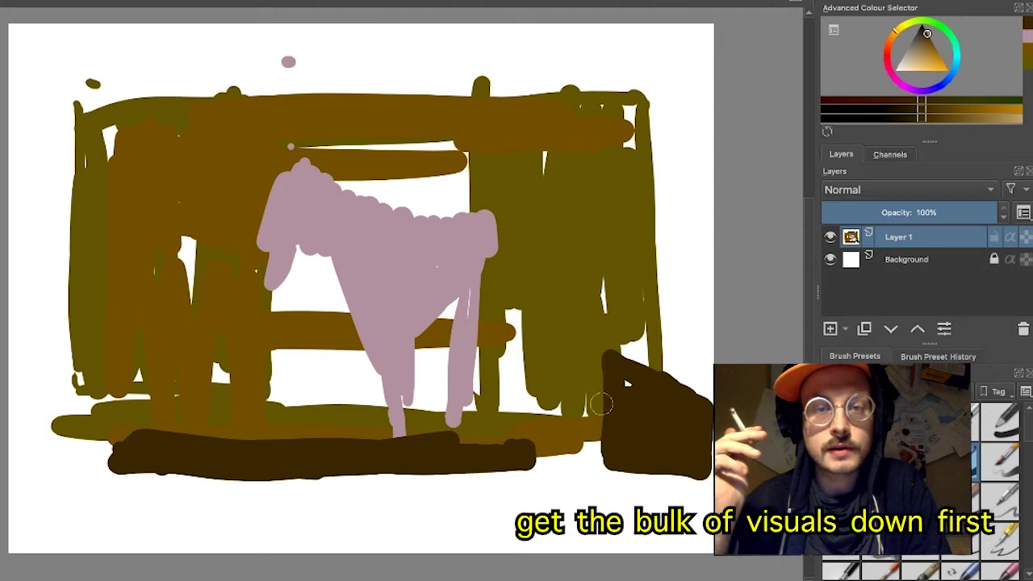
- Add dark brown accents behind the hind leg, between the legs, along the ground strip and on the left section
mouse_move(510, 347)
mouse_down()
mouse_move(506, 319)
mouse_move(503, 360)
mouse_move(501, 276)
mouse_move(510, 365)
mouse_up()
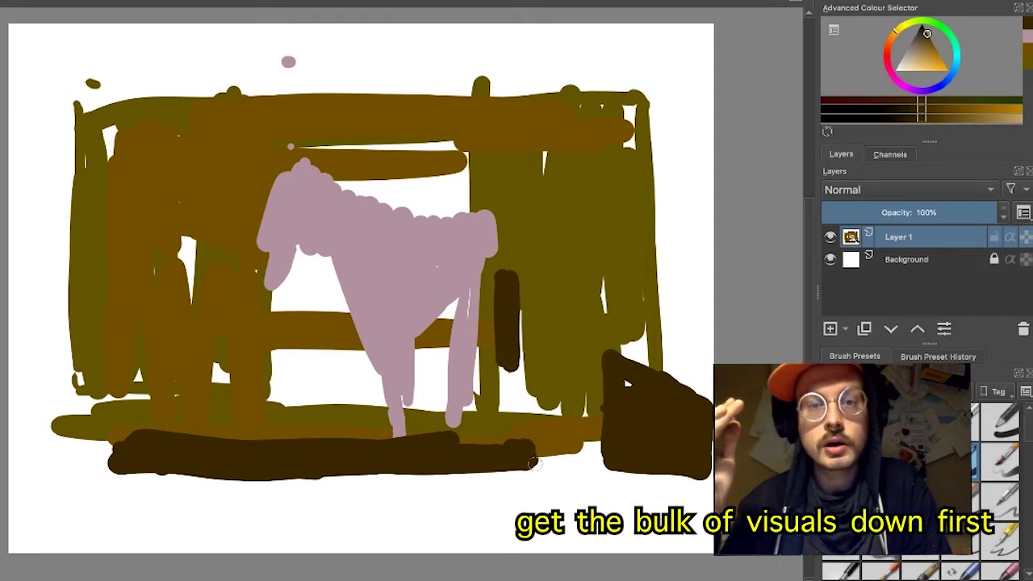
mouse_move(529, 456)
mouse_down()
mouse_move(542, 475)
mouse_move(215, 465)
mouse_up()
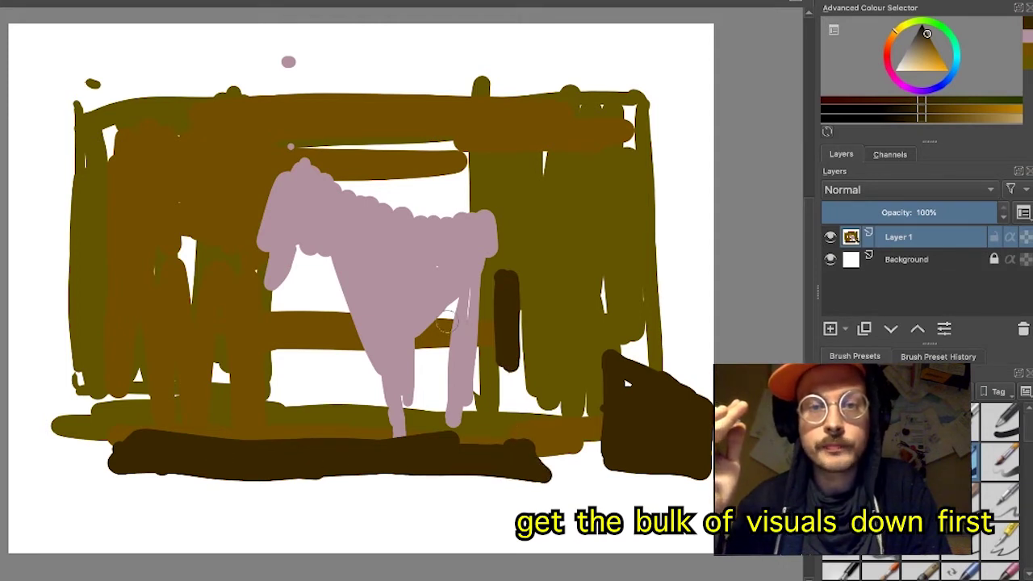
drag(447, 324, 430, 356)
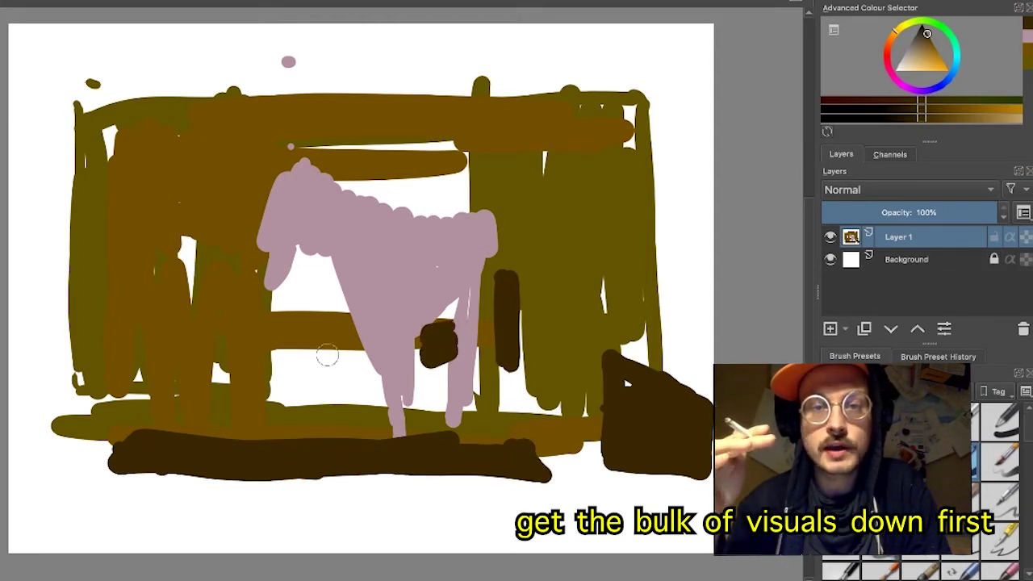
drag(178, 473, 172, 484)
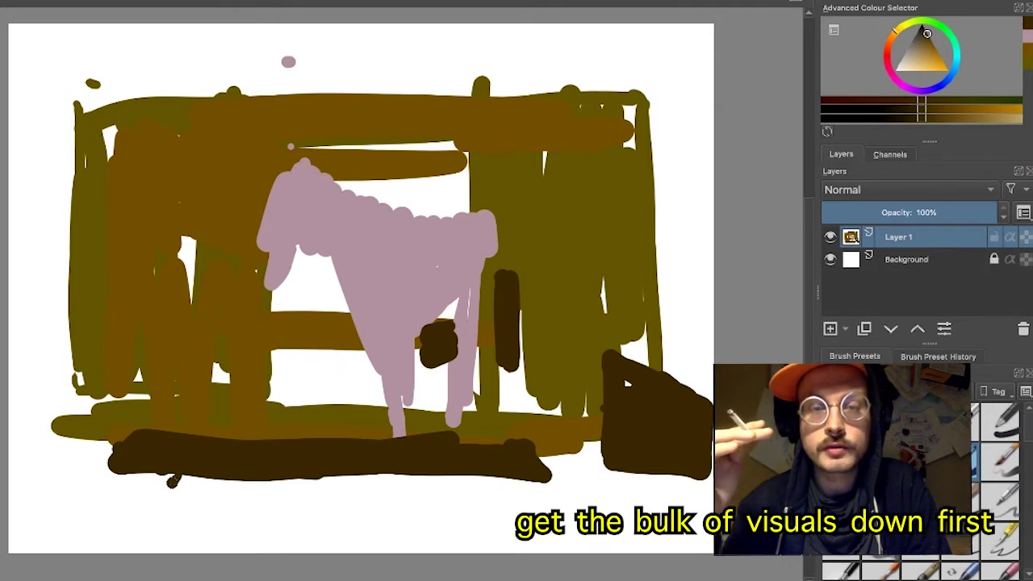
mouse_move(188, 373)
mouse_down()
mouse_move(189, 403)
mouse_move(180, 339)
mouse_move(166, 369)
mouse_move(182, 341)
mouse_move(172, 332)
mouse_up()
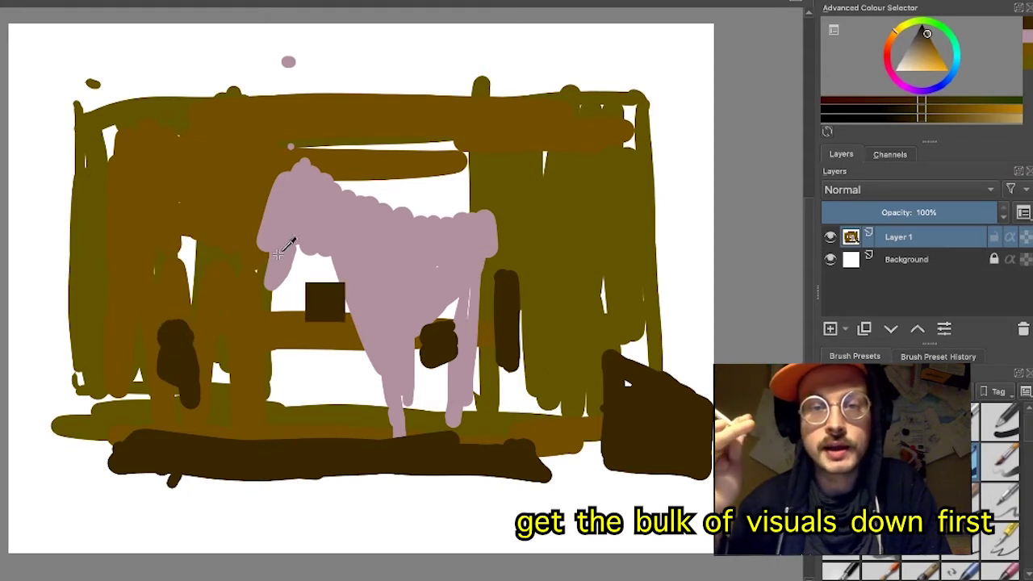
- Sample the animal's mauve and widen its muzzle
ctrl+click(279, 252)
drag(273, 274, 260, 246)
- Sample the dark brown and paint thin lines down the frame's left edge and diagonally inward from its lower corner
ctrl+click(161, 363)
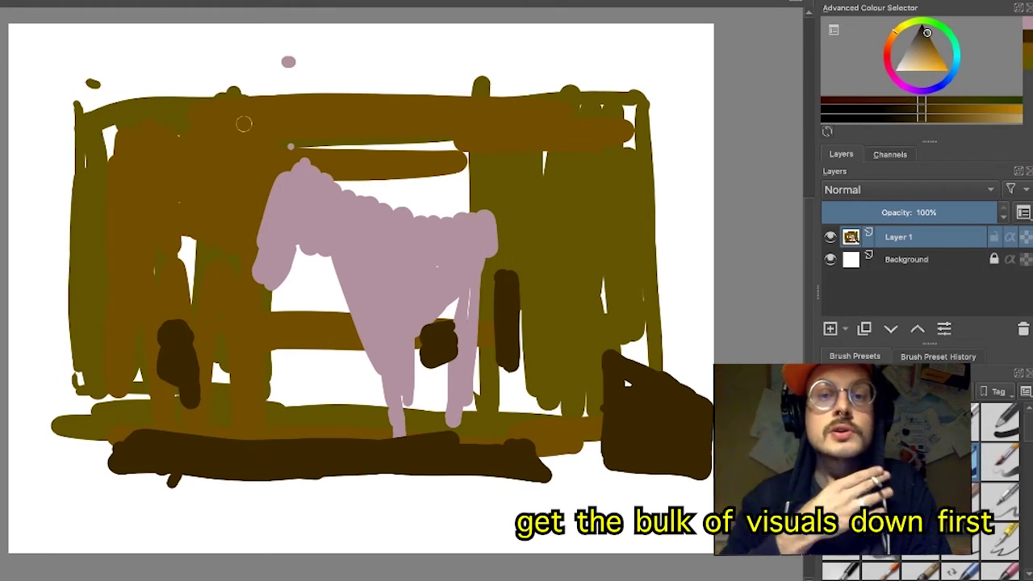
key(XF86AudioRaiseVolume)
key(XF86AudioRaiseVolume)
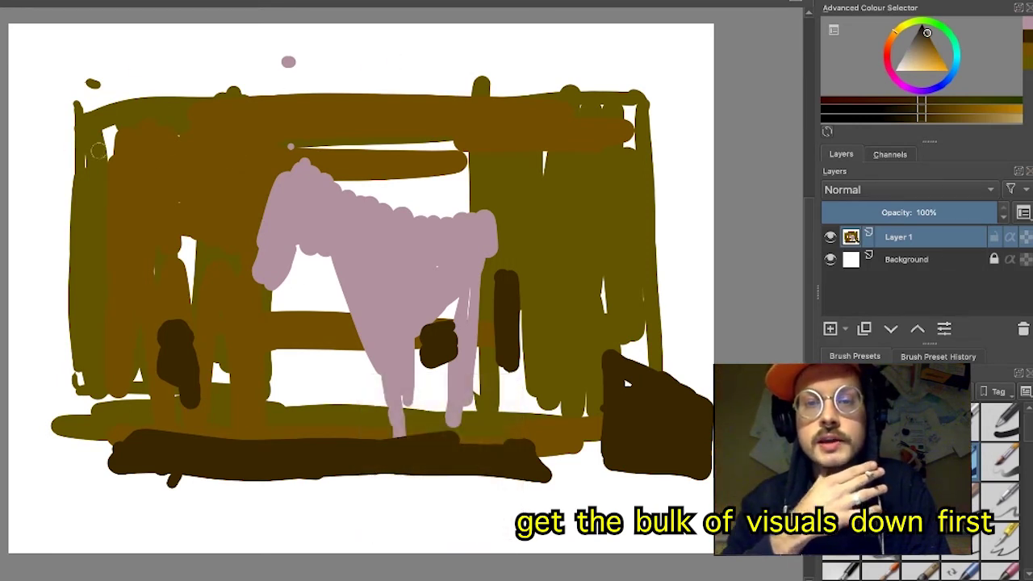
drag(79, 95, 68, 416)
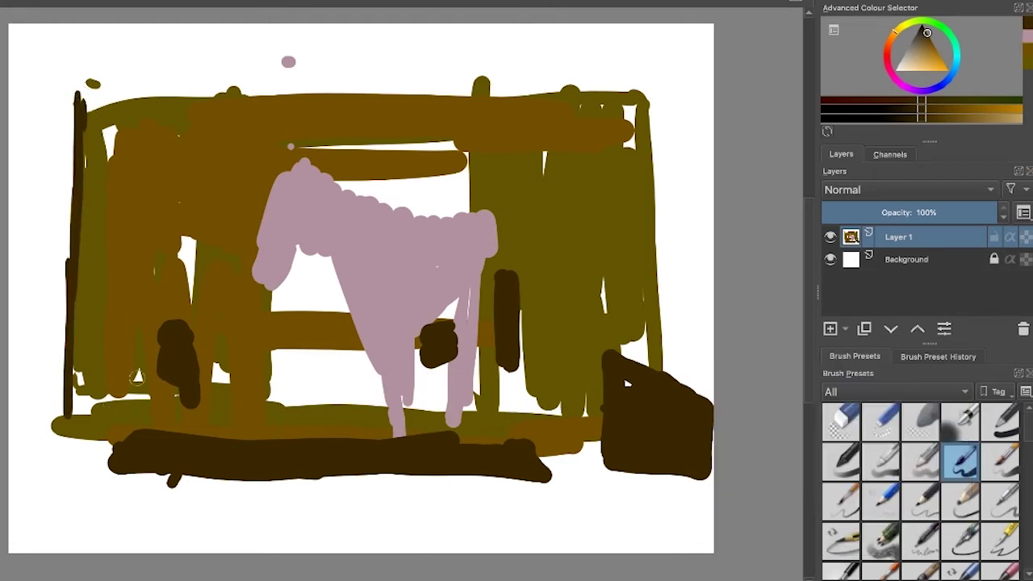
drag(70, 409, 129, 379)
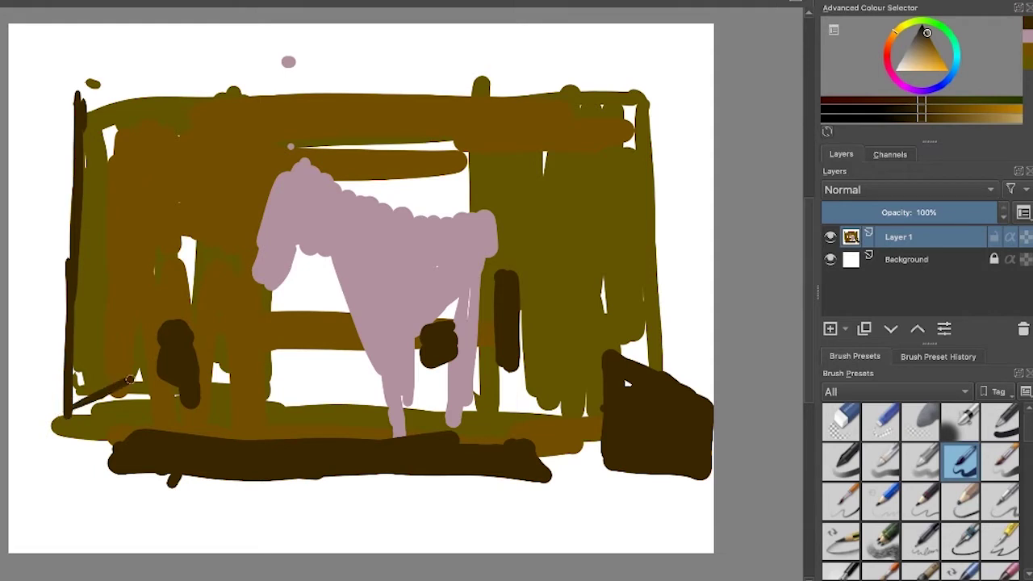
- Sample the warm brown and fill the left end of the ground beside the dark strip
ctrl+click(164, 401)
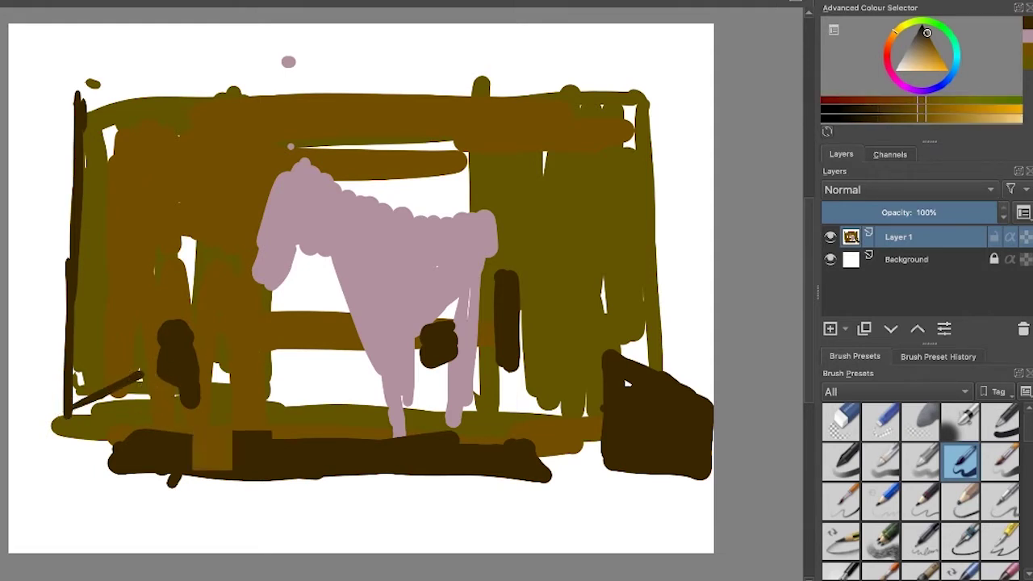
mouse_move(89, 459)
mouse_down()
mouse_move(93, 423)
mouse_move(65, 436)
mouse_move(63, 467)
mouse_move(93, 465)
mouse_move(121, 435)
mouse_move(109, 458)
mouse_up()
ctrl+click(134, 452)
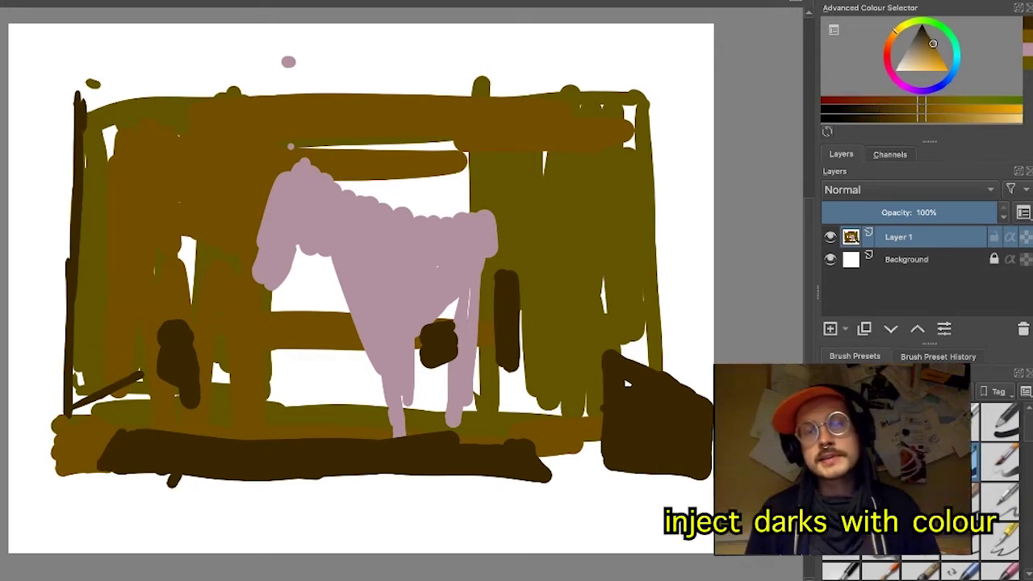
- Paint thin dark strokes outside the frame's left edge and widen the olive strip beside them
drag(63, 403, 47, 263)
mouse_move(59, 382)
mouse_down()
mouse_move(61, 123)
mouse_move(76, 191)
mouse_move(78, 377)
mouse_move(64, 248)
mouse_move(66, 393)
mouse_move(75, 115)
mouse_move(90, 131)
mouse_move(64, 133)
mouse_up()
ctrl+click(89, 204)
- Sample the dark brown, dot it above the animal's head and outline the frame's upper and left edges with thin lines
ctrl+click(58, 137)
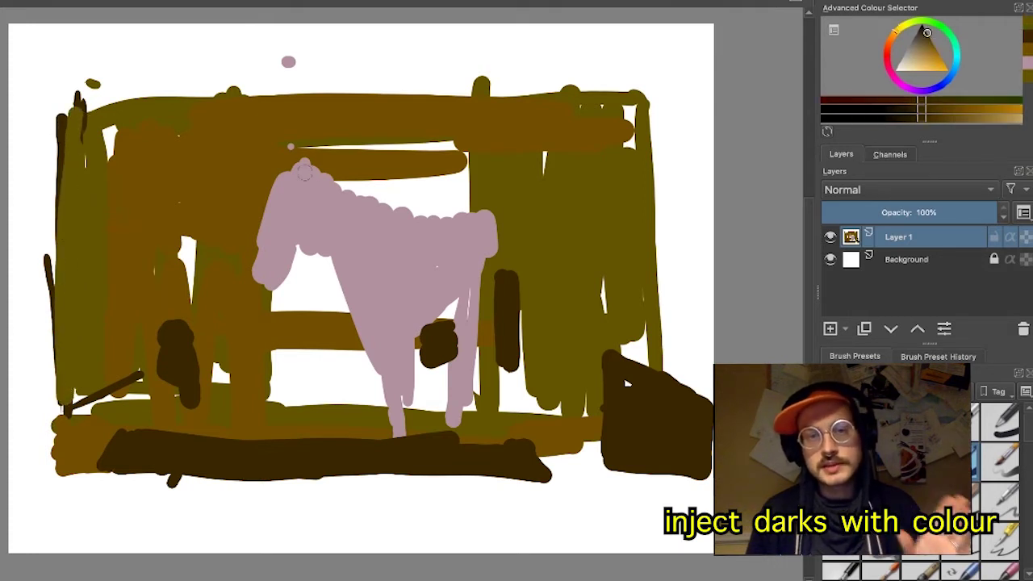
click(324, 157)
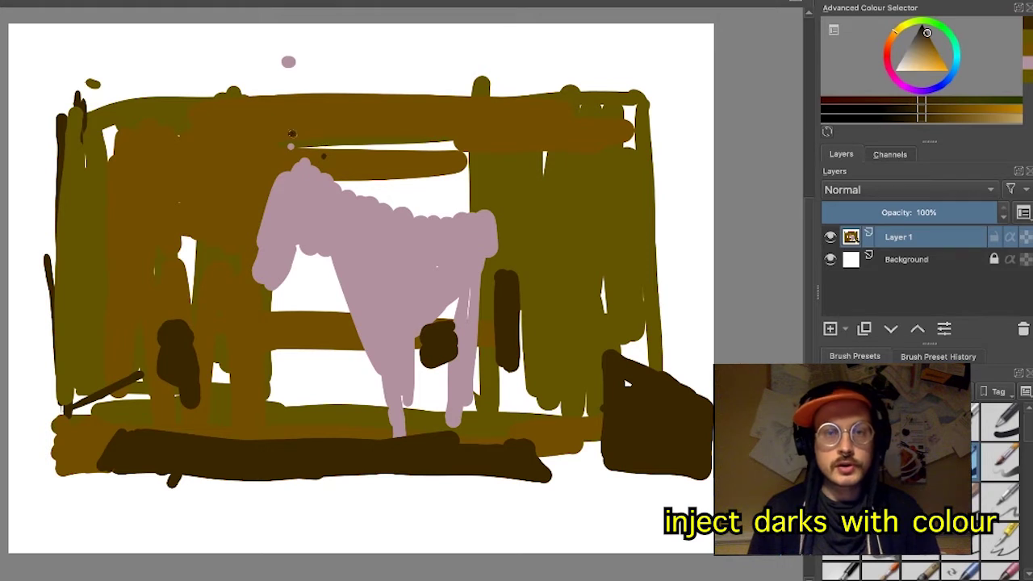
drag(258, 65, 685, 65)
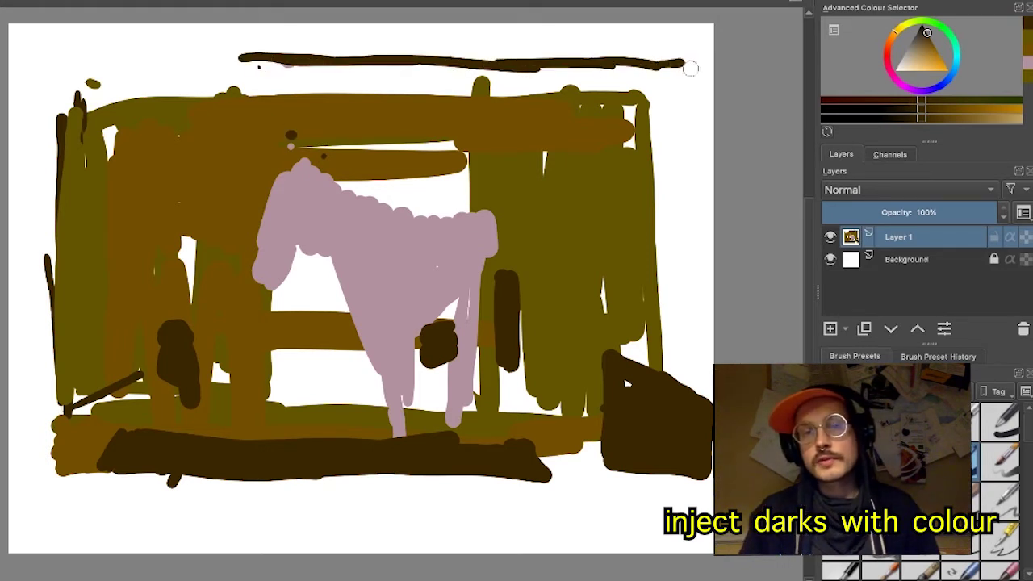
mouse_move(234, 52)
mouse_down()
mouse_move(50, 52)
mouse_move(58, 206)
mouse_up()
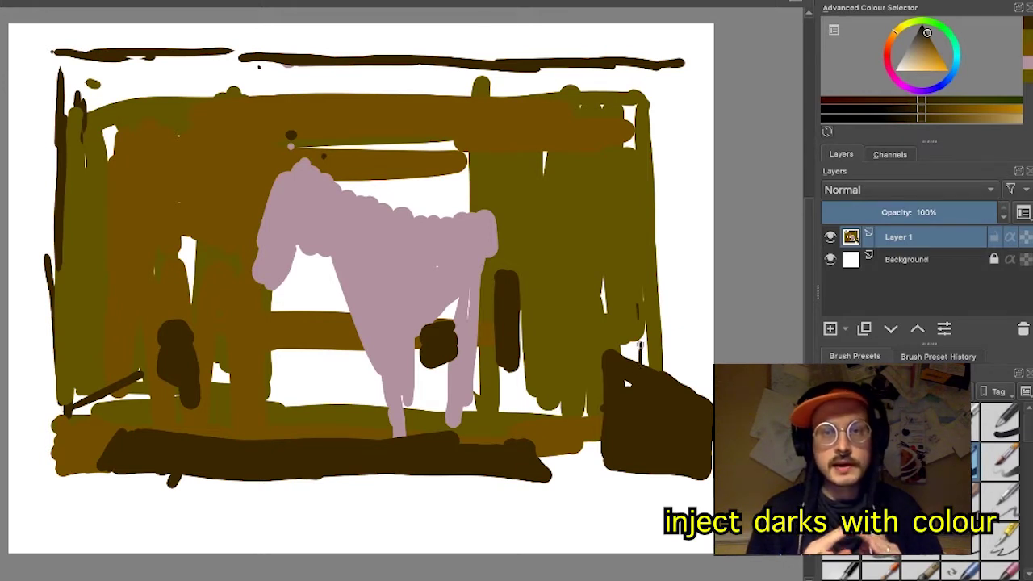
- Add thin dark brown strokes along the frame's right edge, in the right section and along the animal's back
drag(640, 344, 647, 186)
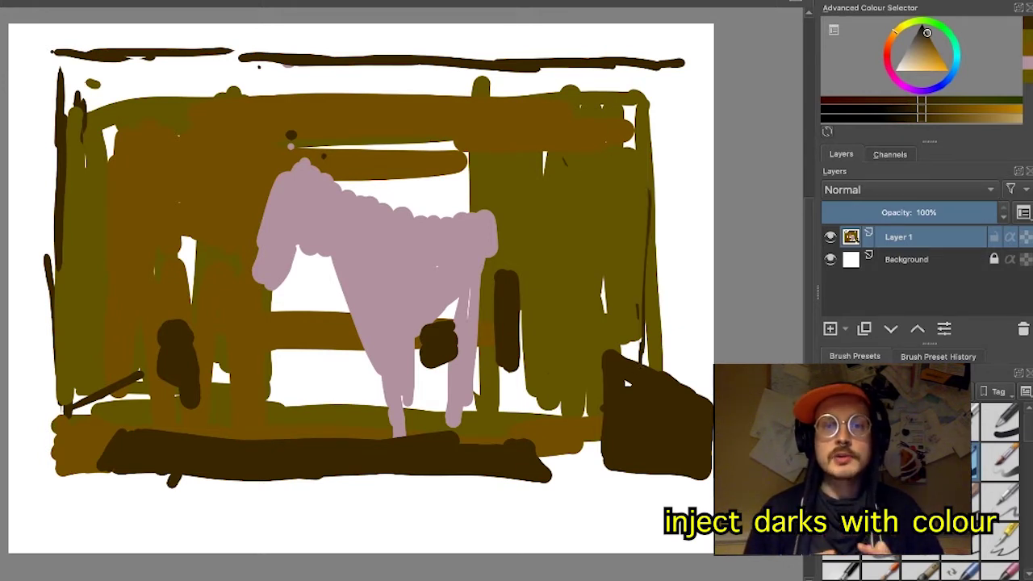
drag(611, 139, 590, 150)
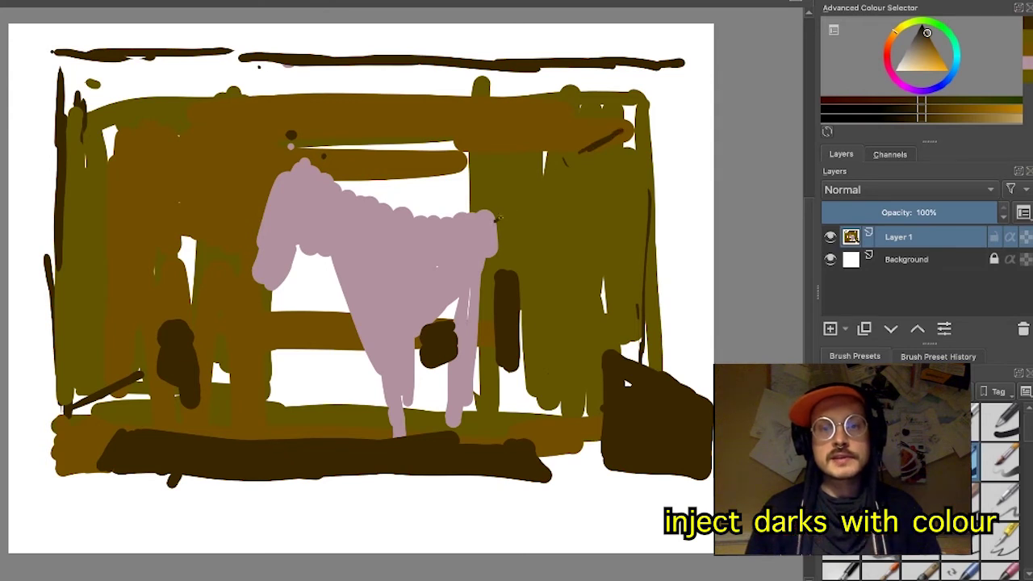
mouse_move(542, 178)
mouse_down()
mouse_move(540, 211)
mouse_move(547, 165)
mouse_move(549, 216)
mouse_up()
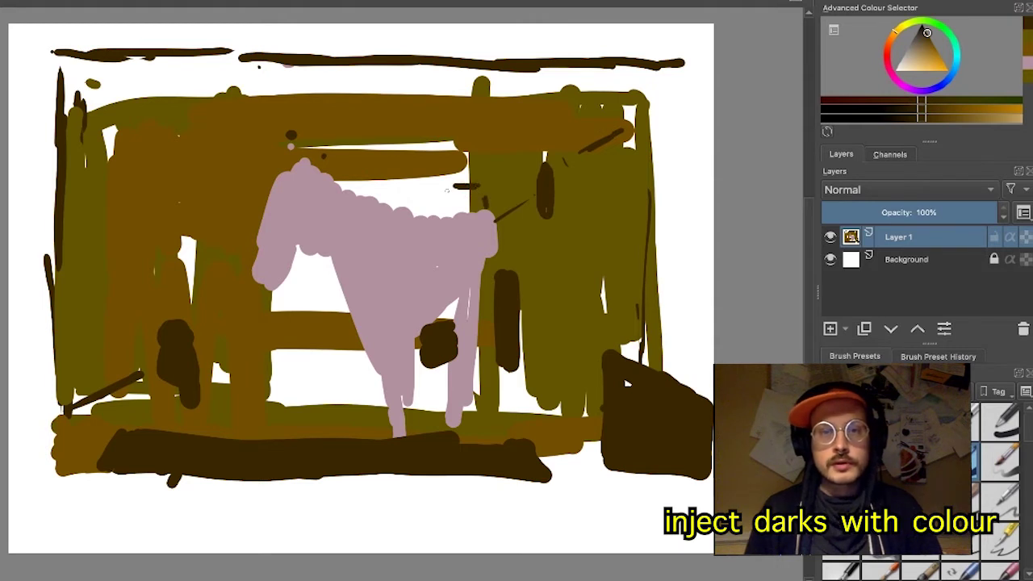
drag(434, 196, 295, 165)
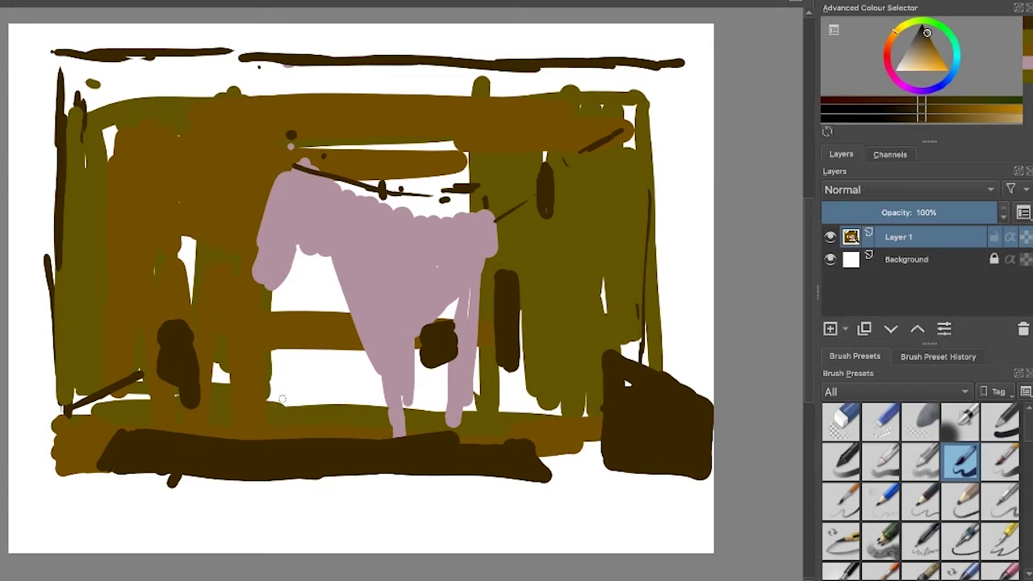
- Mix a lighter, muted brown from the sampled warm brown and paint a patch on the ground in front of the animal's legs
ctrl+click(305, 434)
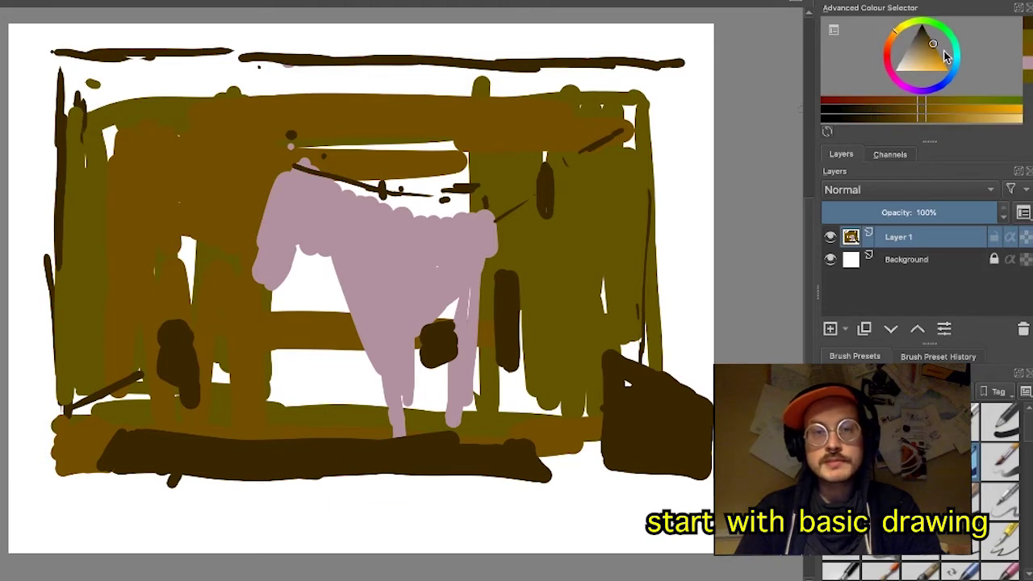
click(932, 50)
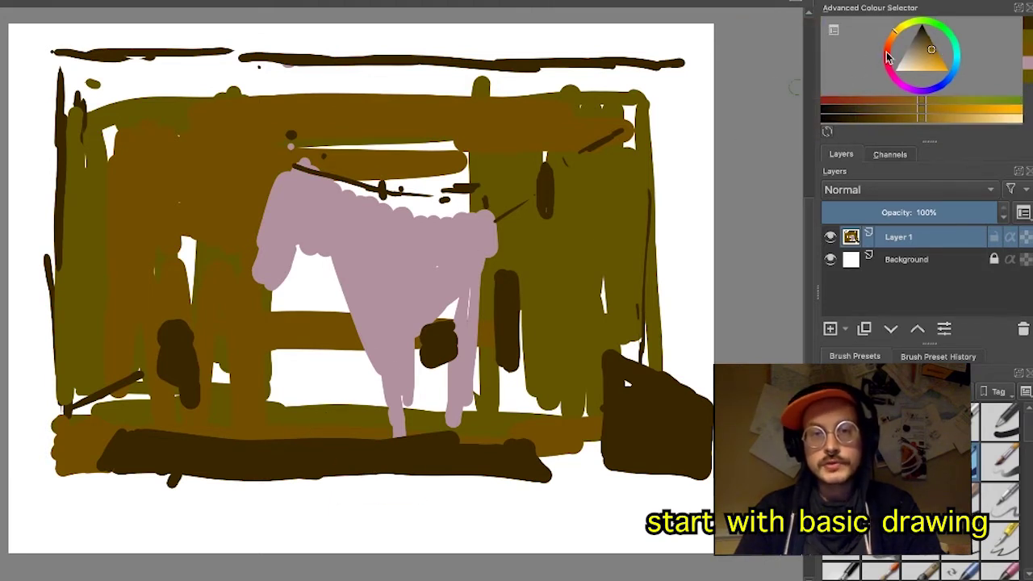
click(926, 47)
click(892, 34)
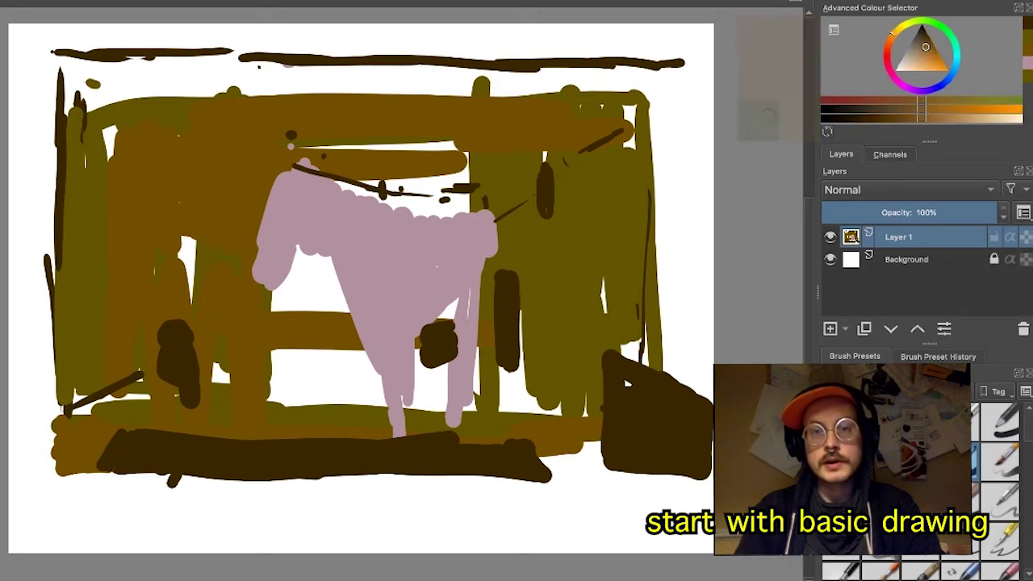
mouse_move(267, 428)
mouse_down()
mouse_move(312, 423)
mouse_move(286, 409)
mouse_move(368, 396)
mouse_up()
- Mix a saturated orange-brown and paint ground patches in front of, between and behind the legs, up to the large dark block
click(933, 53)
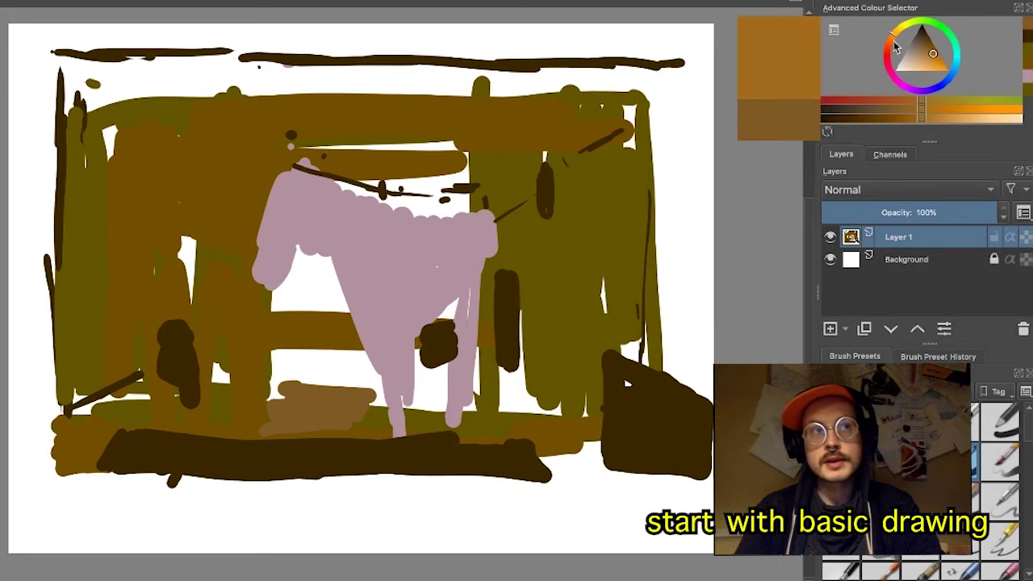
mouse_move(284, 415)
mouse_down()
mouse_move(368, 413)
mouse_move(287, 398)
mouse_move(313, 385)
mouse_move(292, 388)
mouse_move(384, 380)
mouse_move(278, 381)
mouse_move(448, 383)
mouse_move(427, 408)
mouse_up()
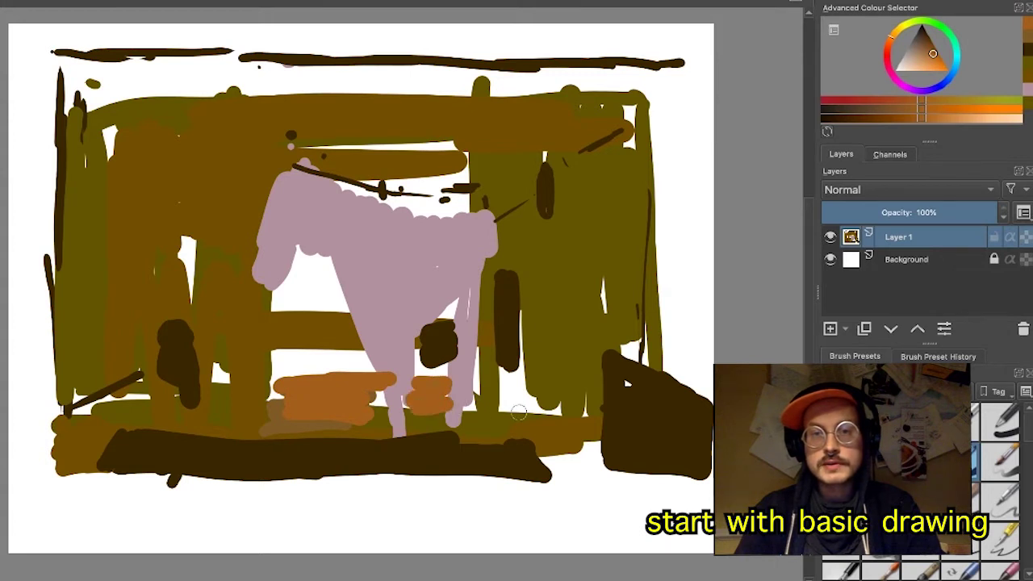
mouse_move(519, 413)
mouse_down()
mouse_move(591, 463)
mouse_move(579, 479)
mouse_move(593, 443)
mouse_move(459, 419)
mouse_up()
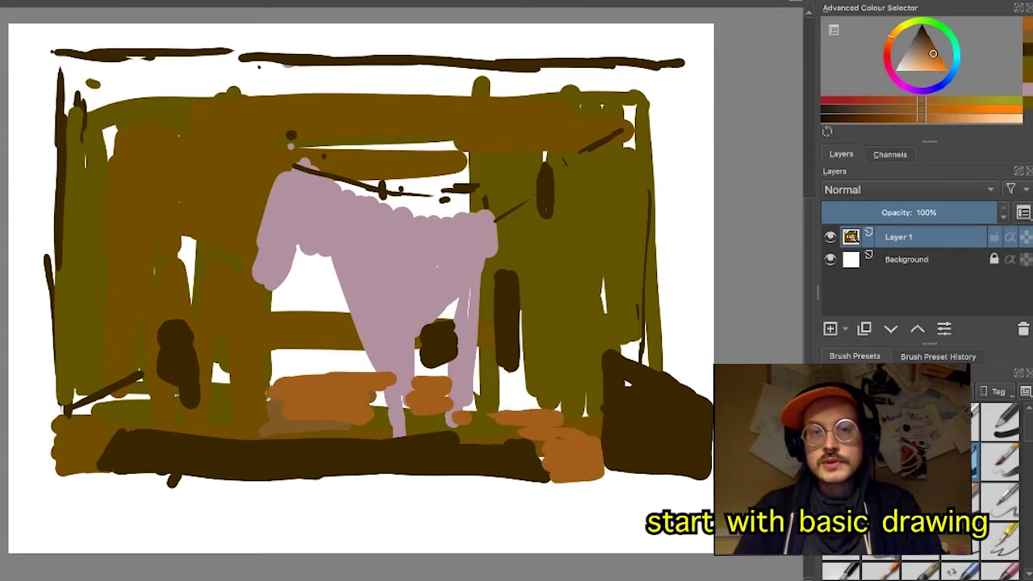
drag(282, 401, 224, 408)
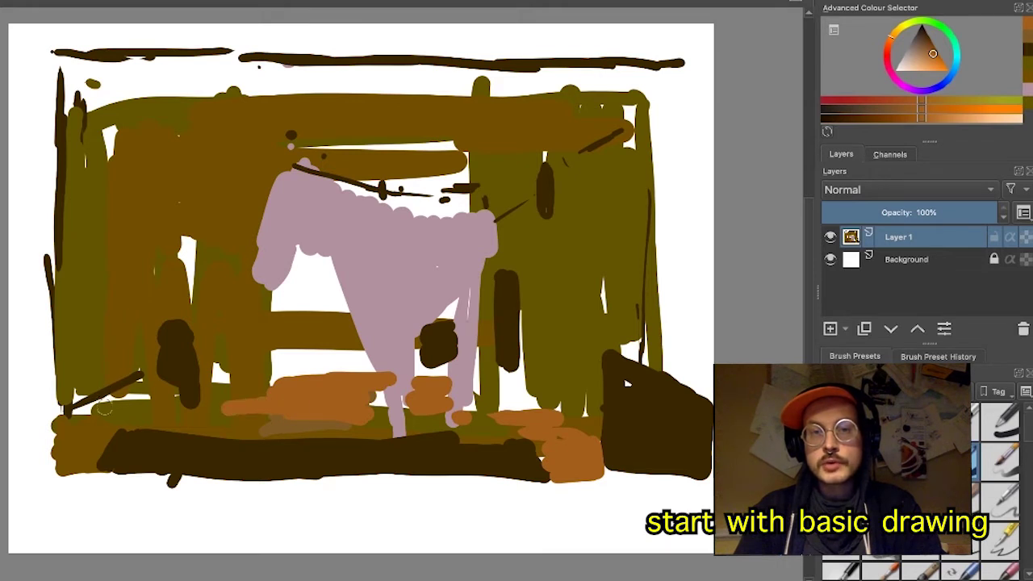
- Extend the warm brown over the left part of the ground and widen the dark brown accent above it
ctrl+click(245, 365)
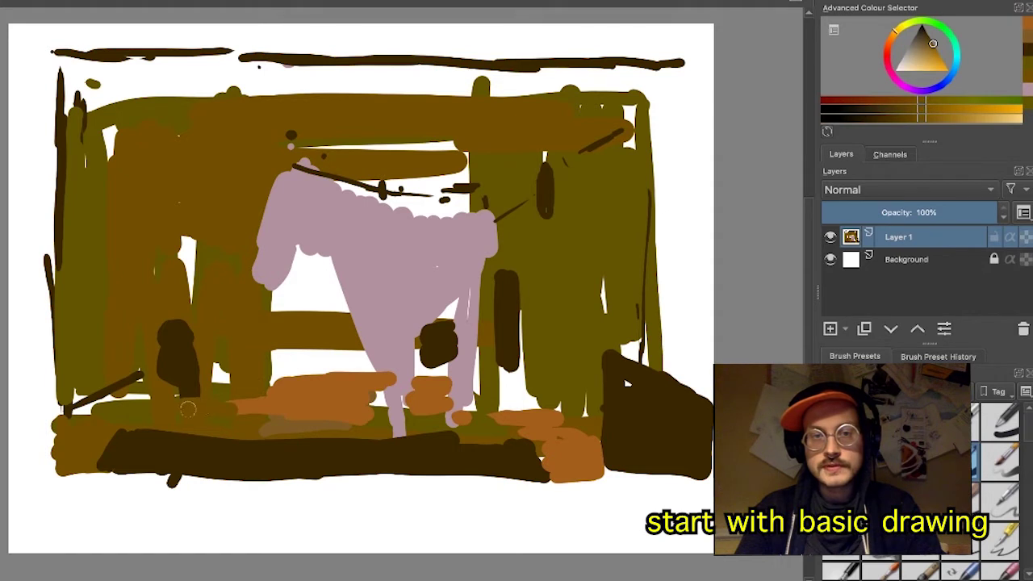
mouse_move(153, 409)
mouse_down()
mouse_move(103, 410)
mouse_move(120, 398)
mouse_move(71, 418)
mouse_up()
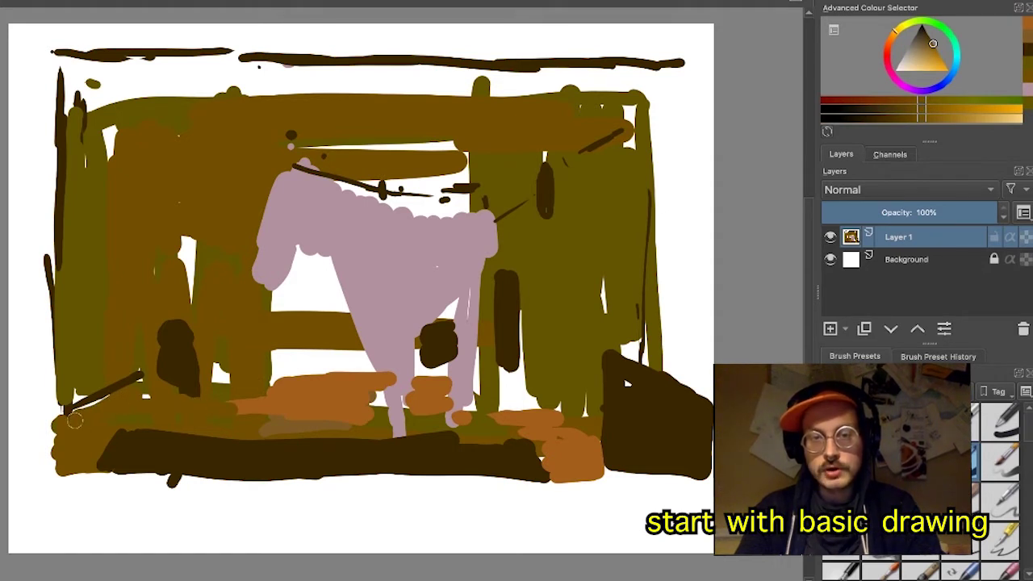
ctrl+click(170, 350)
drag(164, 347, 155, 370)
- Mix a light ochre and paint a block in the left section, a dab at the right edge and vertical strips in the right section
ctrl+click(391, 218)
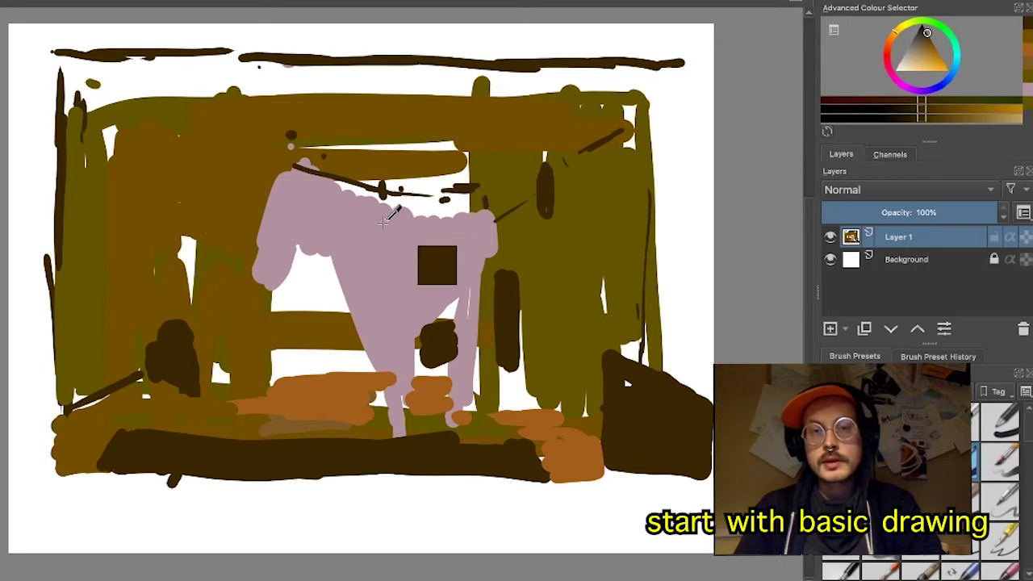
click(901, 31)
click(925, 50)
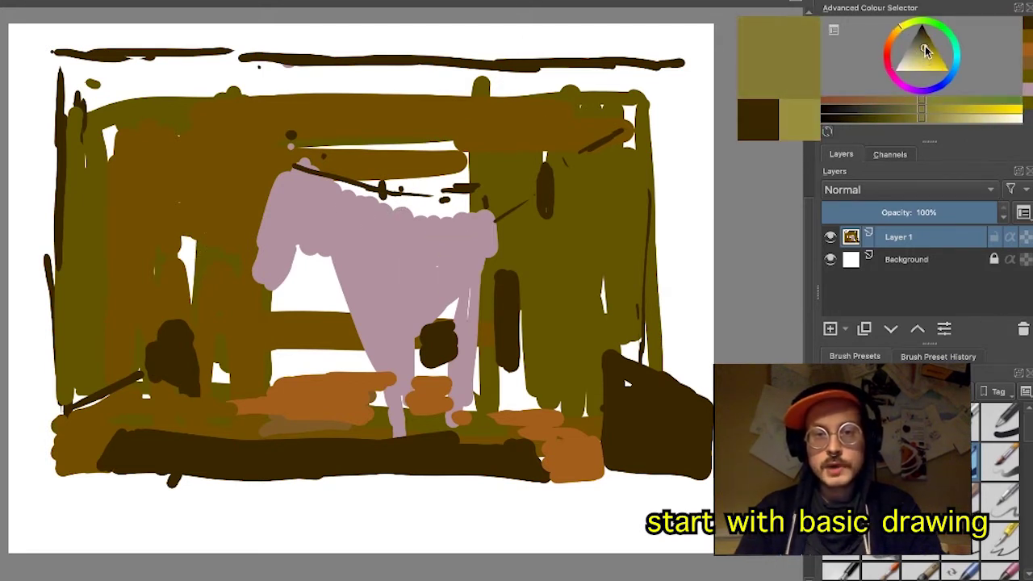
drag(926, 50, 928, 56)
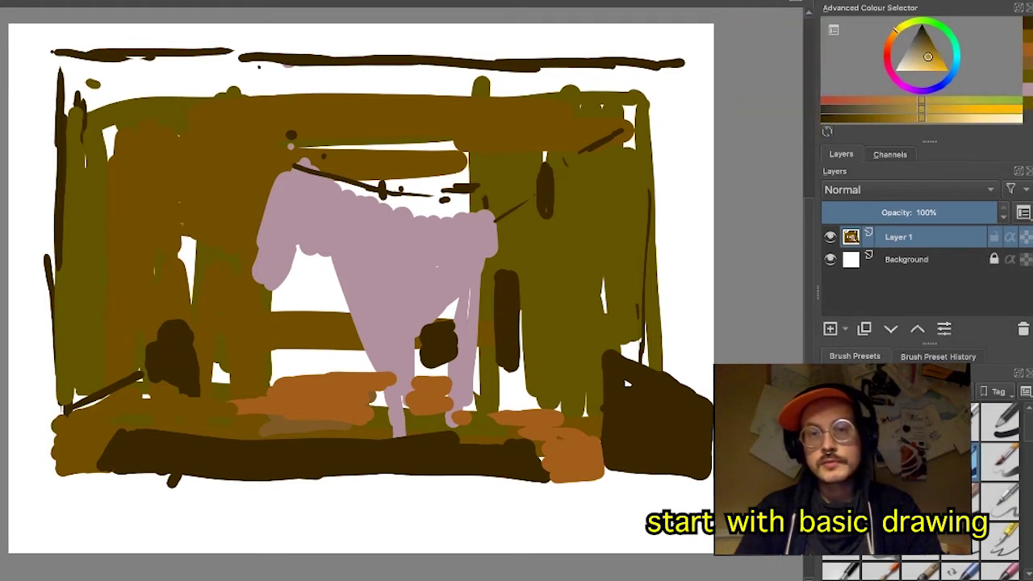
mouse_move(177, 229)
mouse_down()
mouse_move(209, 229)
mouse_move(181, 246)
mouse_move(194, 239)
mouse_up()
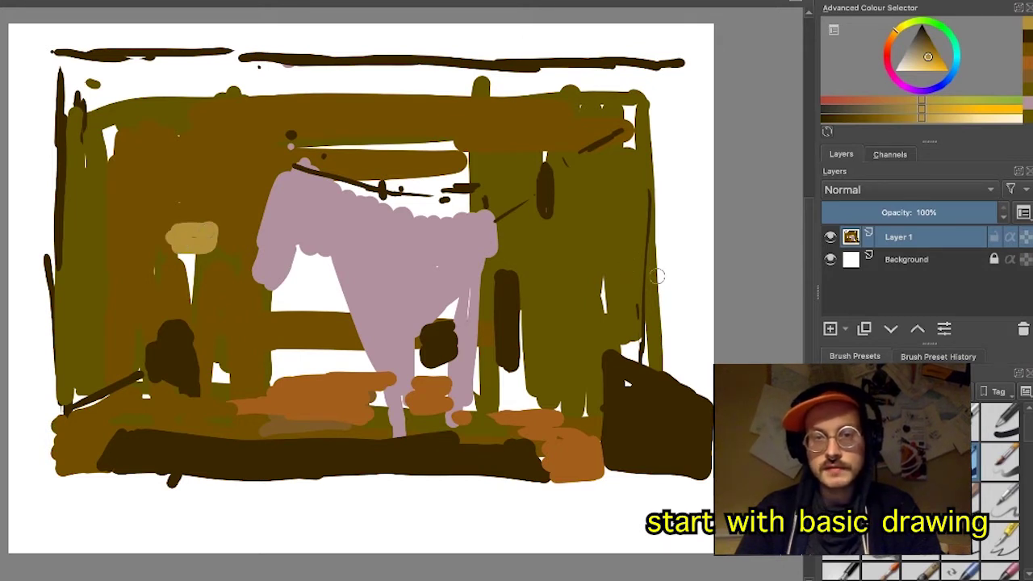
drag(661, 277, 662, 295)
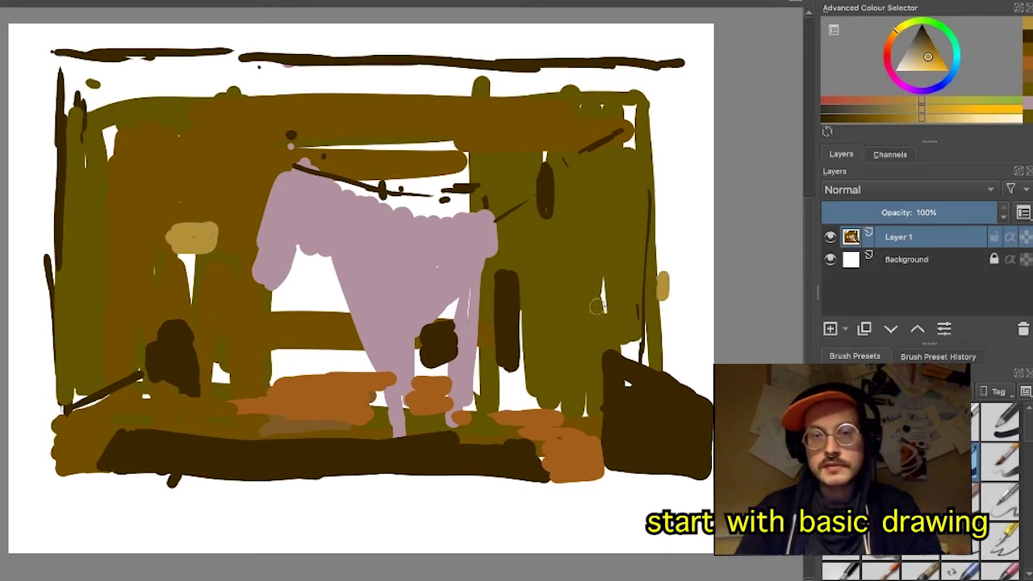
mouse_move(600, 326)
mouse_down()
mouse_move(608, 157)
mouse_move(593, 256)
mouse_move(588, 190)
mouse_move(589, 309)
mouse_up()
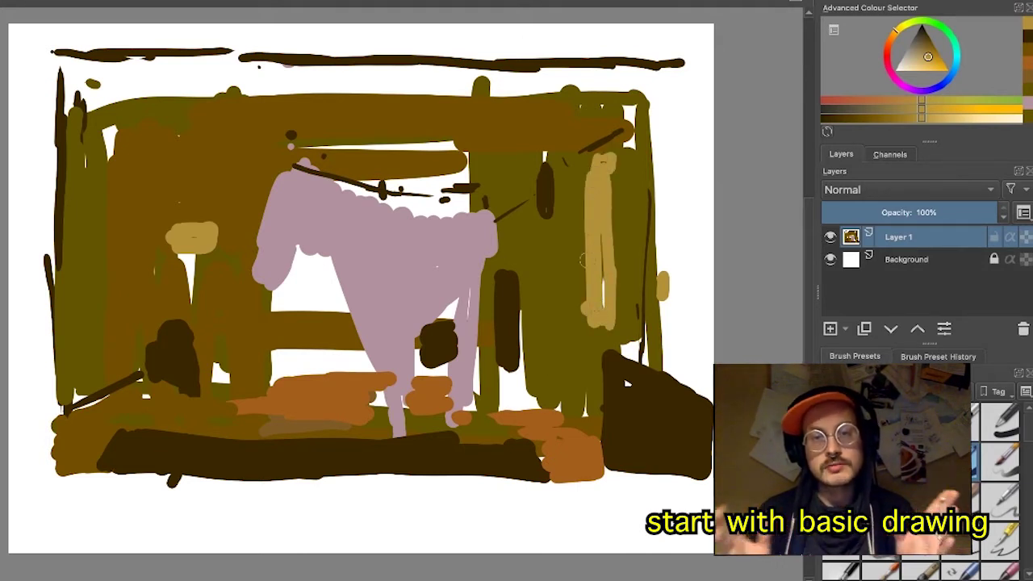
- Sample the orange-brown and paint a vertical strip alongside the ochre strips in the right section
ctrl+click(570, 447)
mouse_move(585, 165)
mouse_down()
mouse_move(578, 247)
mouse_move(582, 192)
mouse_up()
drag(583, 271, 586, 333)
drag(583, 213, 579, 320)
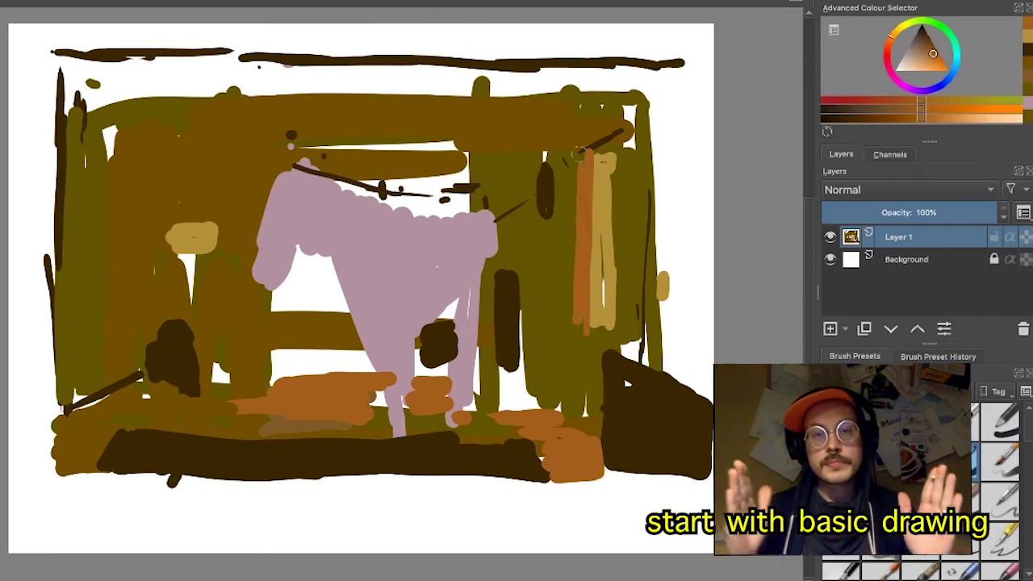
- Draw dark brown lines beside the orange strip and diagonally to the upper right corner, and fill the ceiling band with warm brown
ctrl+click(552, 179)
drag(576, 142, 567, 262)
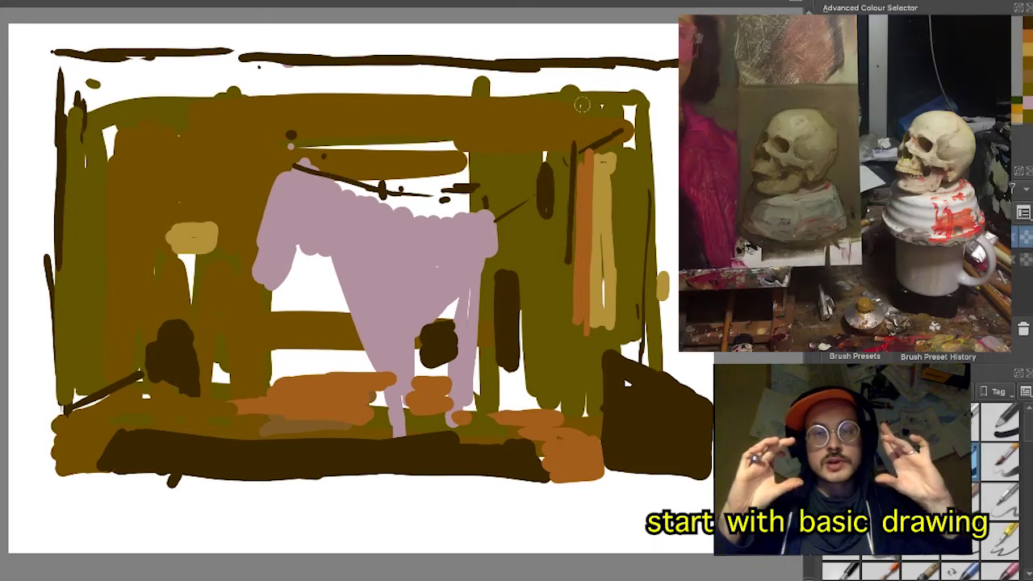
drag(570, 109, 678, 36)
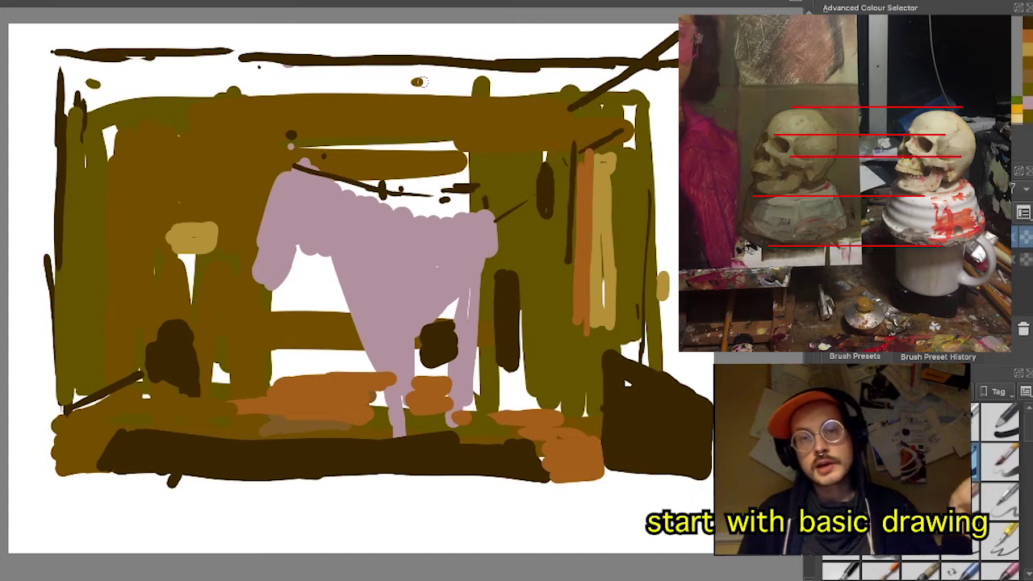
mouse_move(561, 85)
mouse_down()
mouse_move(450, 79)
mouse_move(479, 79)
mouse_move(460, 66)
mouse_move(590, 69)
mouse_move(242, 59)
mouse_move(233, 63)
mouse_move(352, 65)
mouse_move(145, 74)
mouse_move(620, 62)
mouse_move(580, 68)
mouse_move(606, 81)
mouse_move(604, 94)
mouse_move(607, 82)
mouse_move(590, 77)
mouse_move(611, 63)
mouse_move(434, 80)
mouse_move(451, 84)
mouse_move(137, 82)
mouse_move(175, 76)
mouse_move(75, 62)
mouse_move(229, 62)
mouse_move(87, 66)
mouse_move(166, 118)
mouse_up()
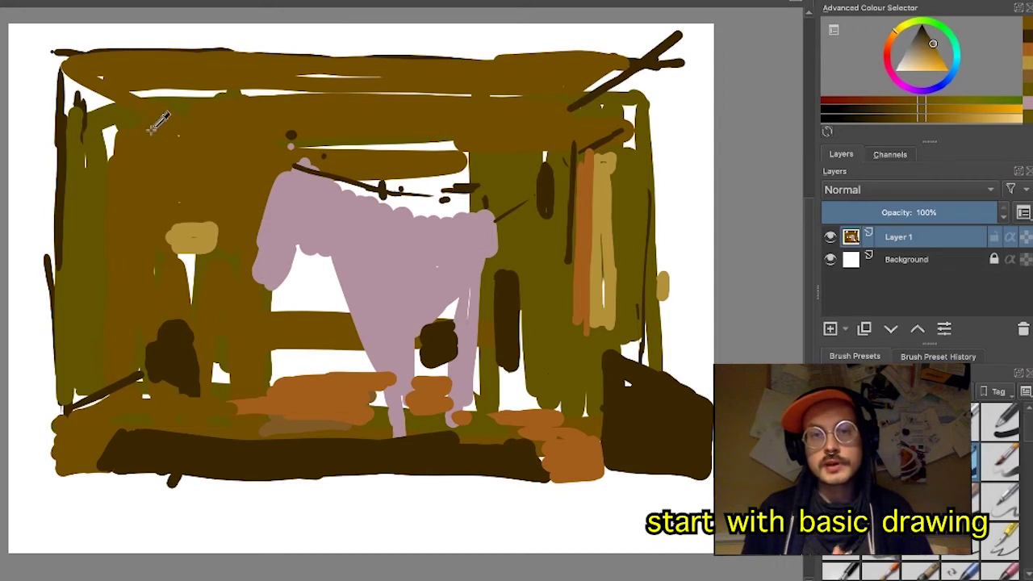
- Sample the animal's mauve and paint horizontal and curved strokes above and in front of its head, plus a small ear
ctrl+click(211, 234)
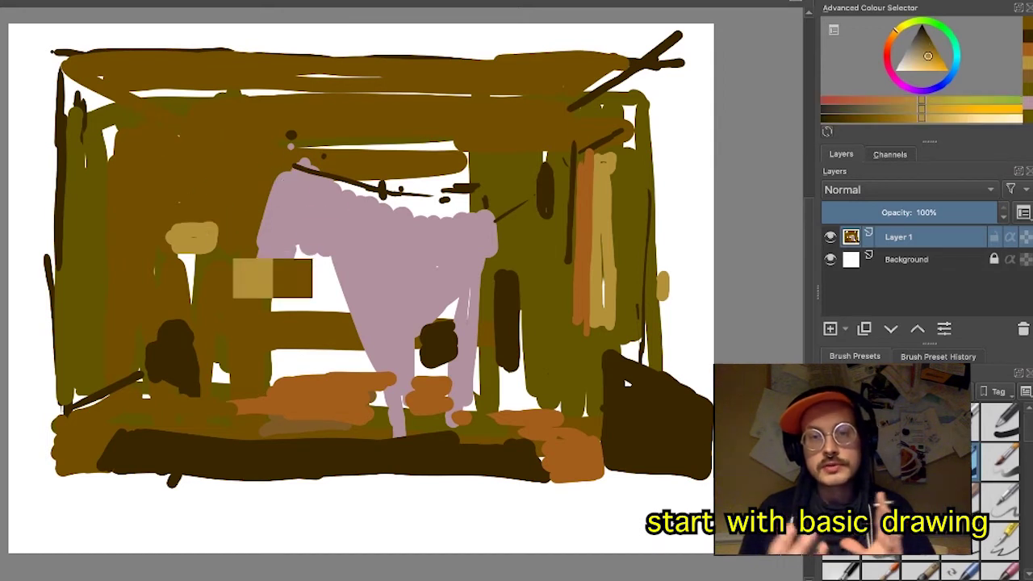
ctrl+click(288, 203)
drag(174, 143, 268, 150)
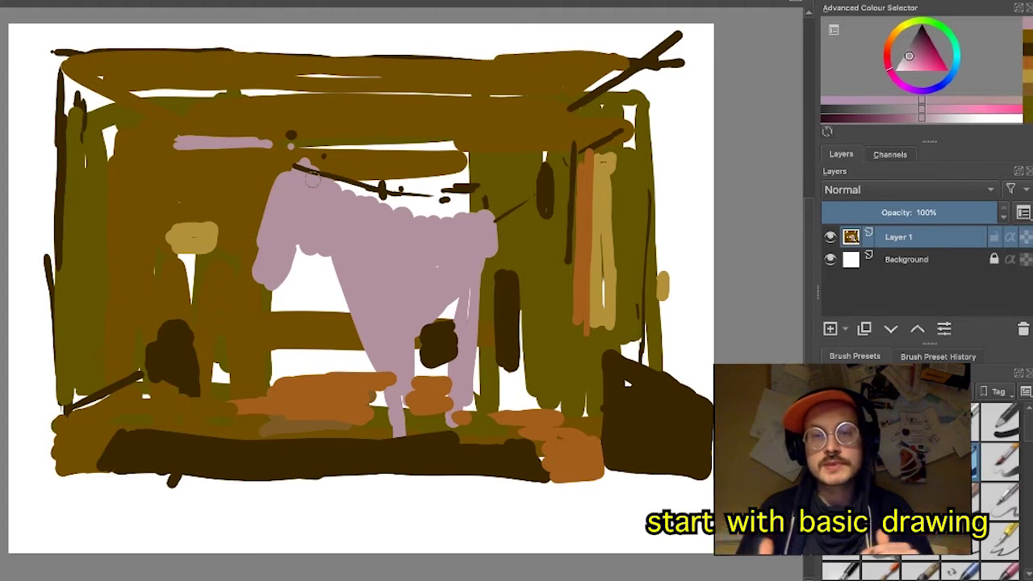
mouse_move(292, 138)
mouse_down()
mouse_move(200, 106)
mouse_move(235, 117)
mouse_up()
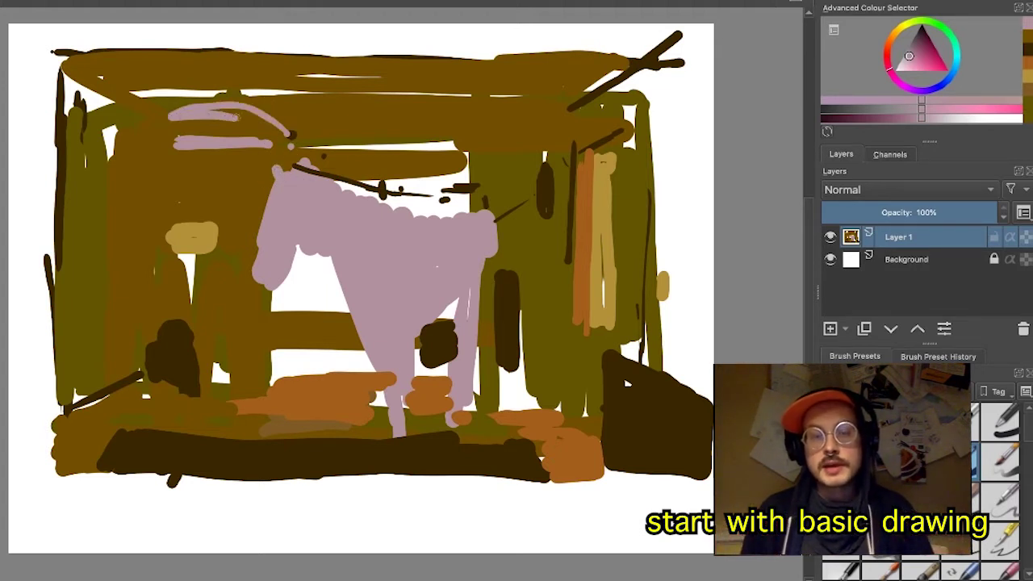
- Sample the ochre, paint over the mauve strokes near the head and add a diagonal line from the frame's upper left corner
ctrl+click(208, 236)
drag(176, 143, 258, 144)
drag(170, 118, 241, 111)
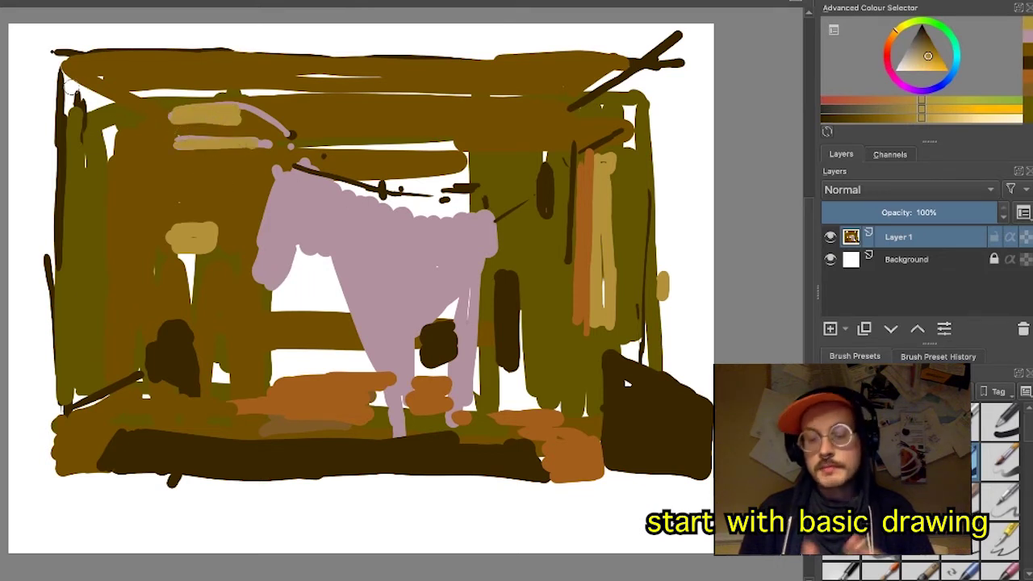
drag(53, 76, 168, 138)
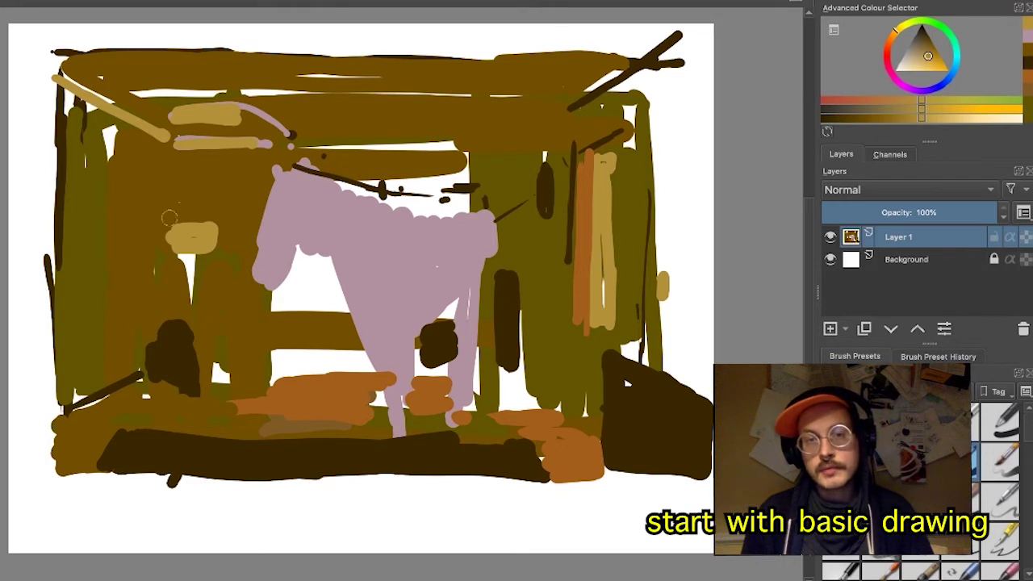
- Trim the left side of the ochre block with the sampled warm brown and touch up its lower corner with ochre
ctrl+click(193, 238)
ctrl+click(187, 205)
drag(166, 226, 161, 247)
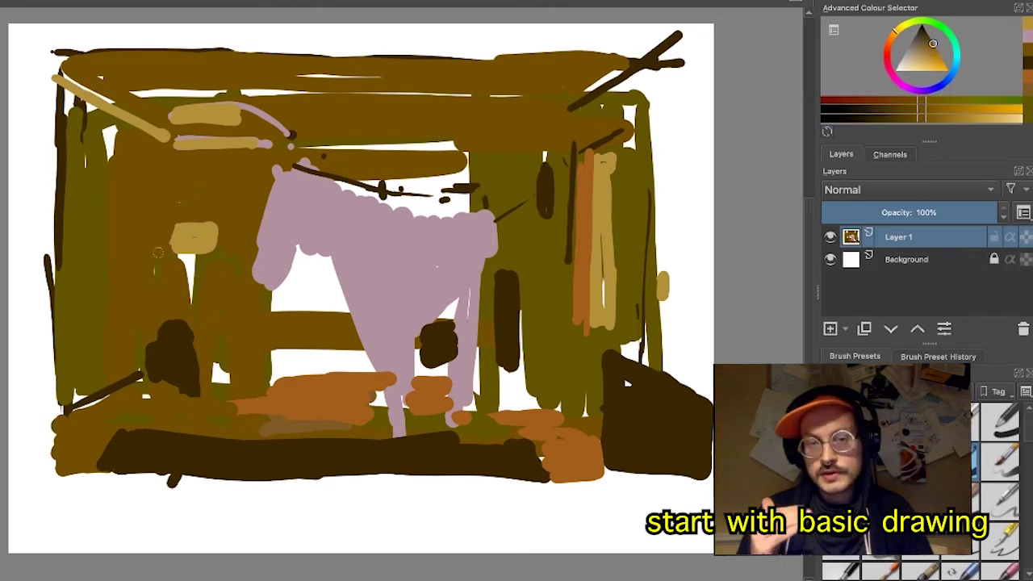
ctrl+click(193, 238)
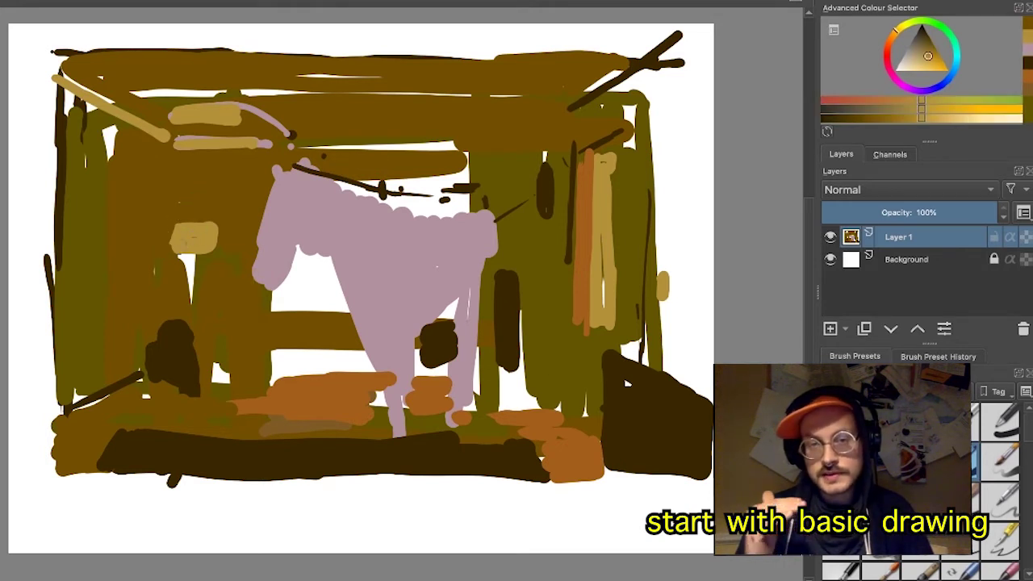
- Mix a dusty pink from the sampled mauve and paint the muzzle, a block below the neck and a thin vertical leg under it
ctrl+click(305, 229)
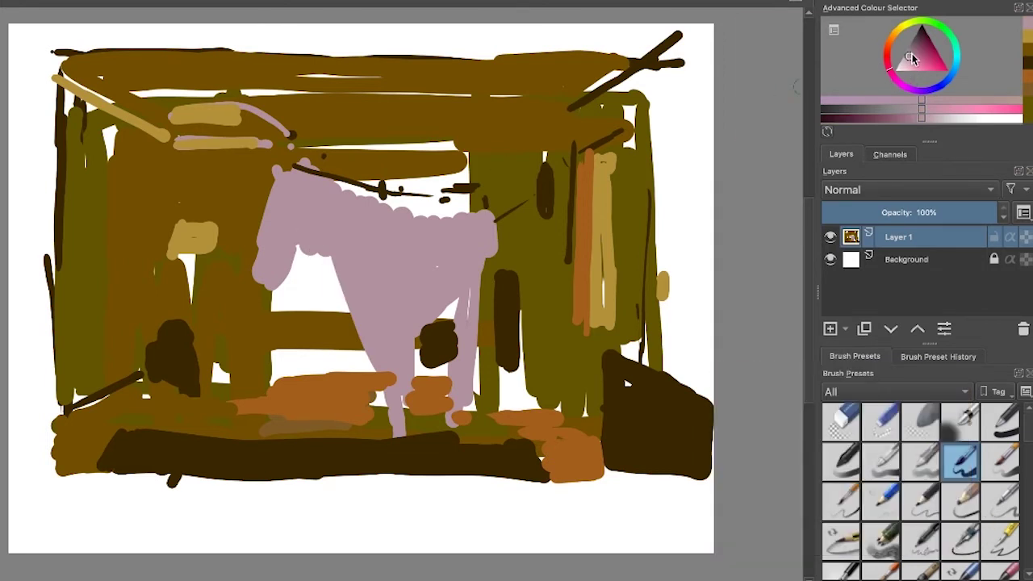
drag(912, 53, 898, 45)
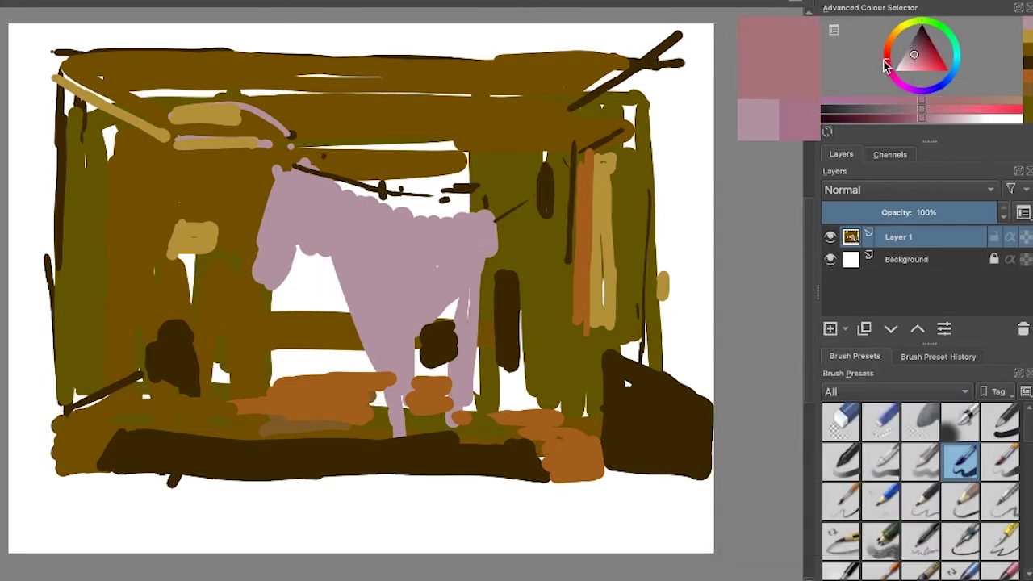
mouse_move(299, 264)
mouse_down()
mouse_move(316, 323)
mouse_move(336, 266)
mouse_move(339, 335)
mouse_up()
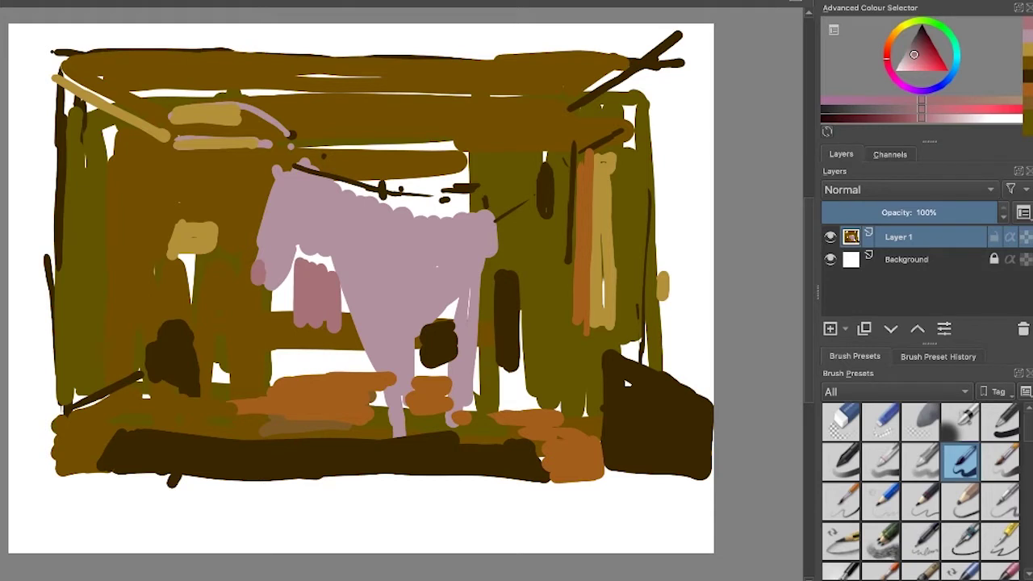
drag(316, 327, 319, 410)
- Sample the dark brown and draw a trestle-like set of legs under the pink block, plus short horizontal strokes beside it
ctrl+click(441, 351)
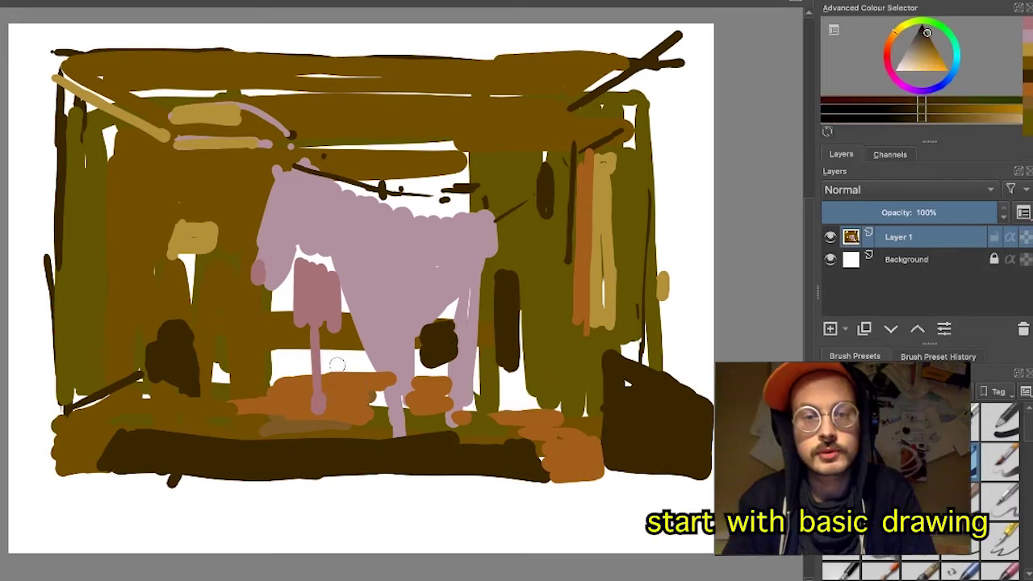
mouse_move(332, 362)
mouse_down()
mouse_move(378, 411)
mouse_move(348, 323)
mouse_move(372, 338)
mouse_move(316, 327)
mouse_move(266, 392)
mouse_up()
drag(305, 339, 277, 391)
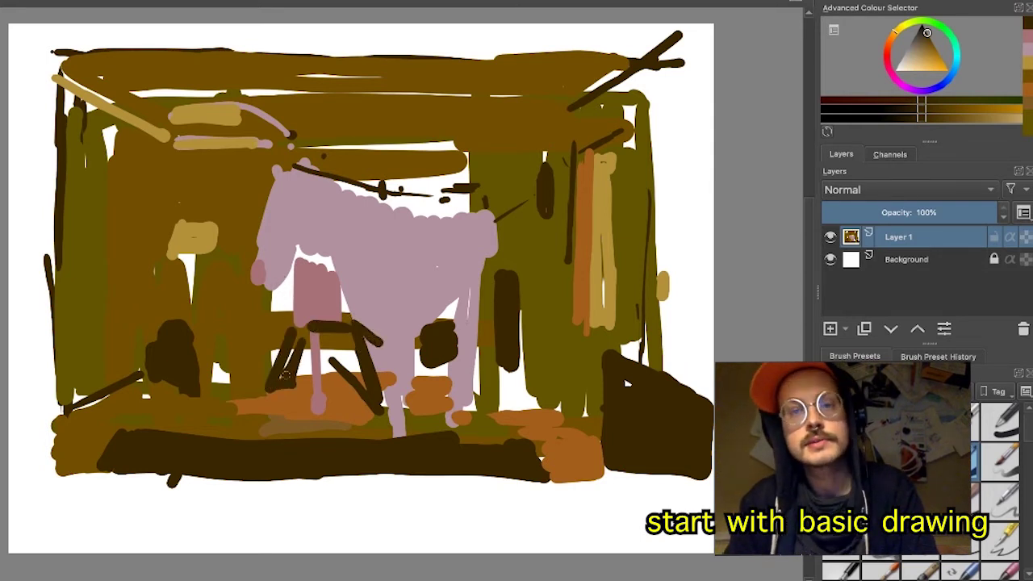
drag(202, 410, 264, 405)
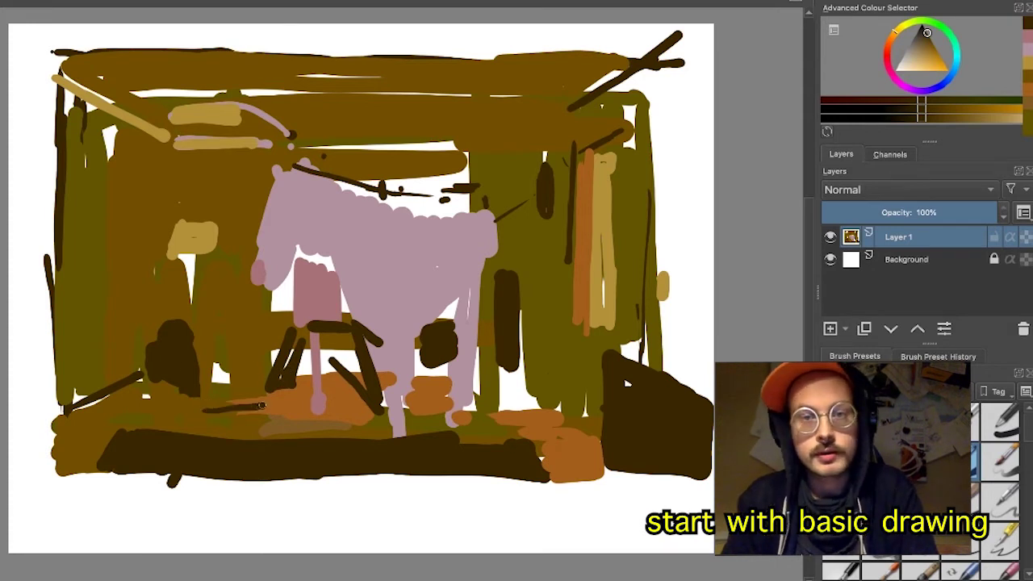
mouse_move(218, 368)
mouse_down()
mouse_move(267, 364)
mouse_move(215, 370)
mouse_up()
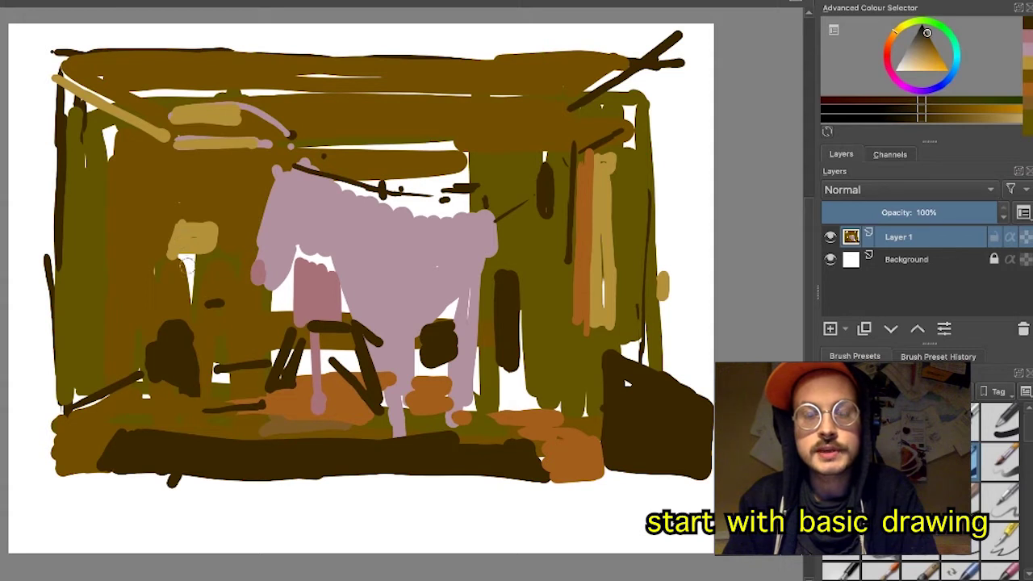
- Draw a dark brown lamp stem below the ochre block and shape the block into a lampshade with sampled ochre and warm brown
drag(190, 255, 192, 310)
ctrl+click(205, 242)
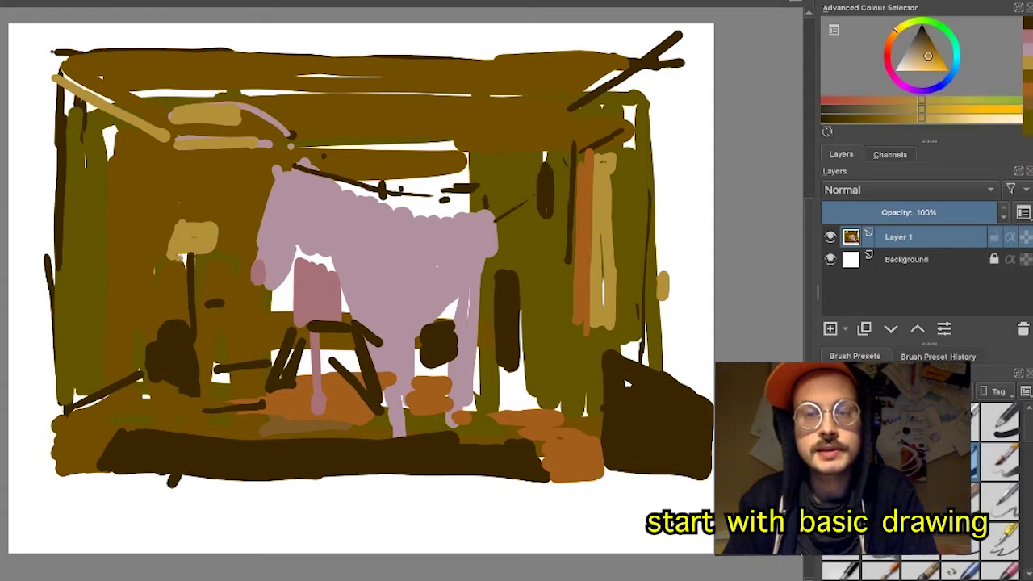
drag(185, 255, 200, 254)
ctrl+click(219, 220)
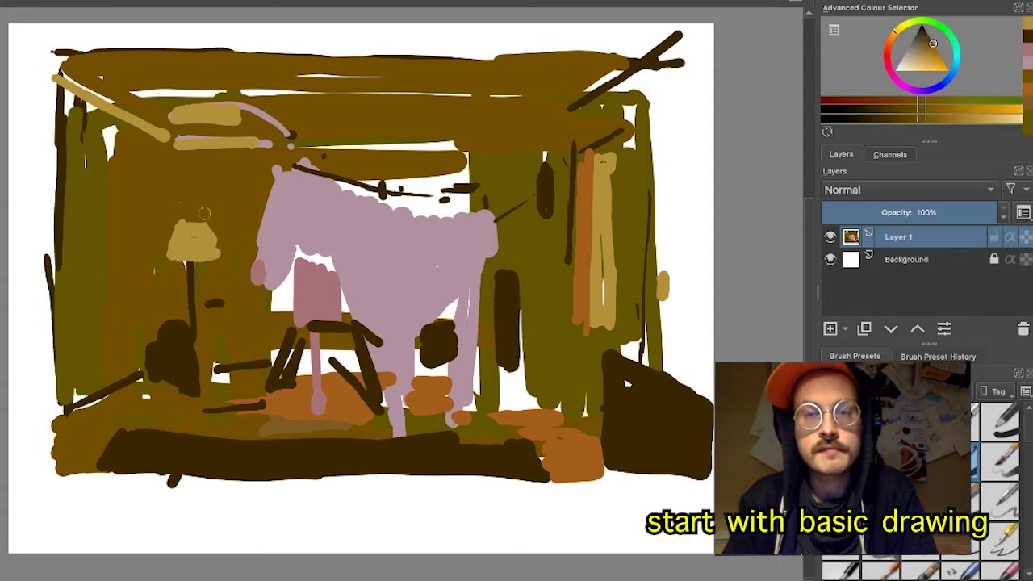
ctrl+click(203, 235)
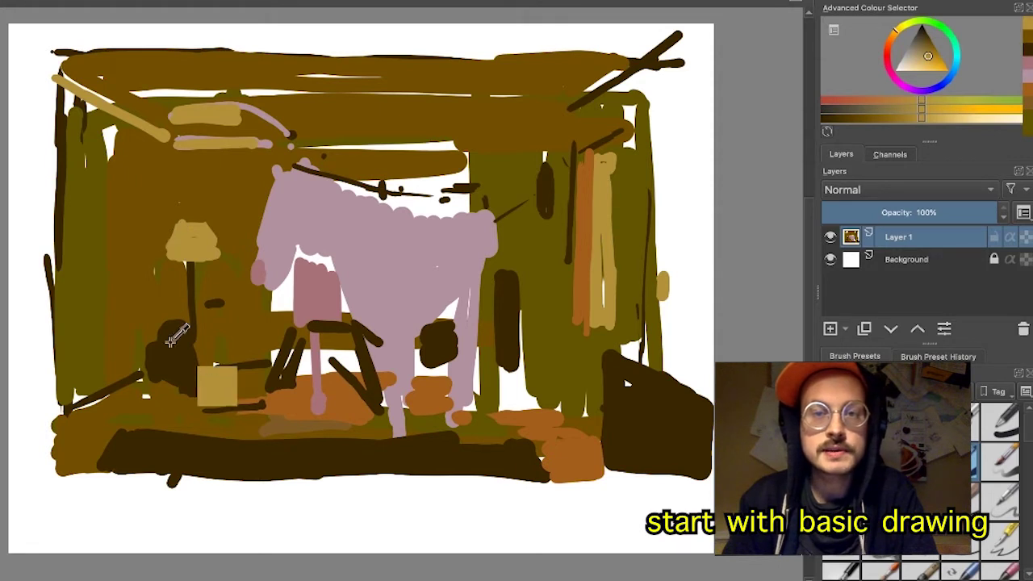
- Extend the room's left edge downward with sampled olive and finish its lower corner with warm brown
ctrl+click(89, 305)
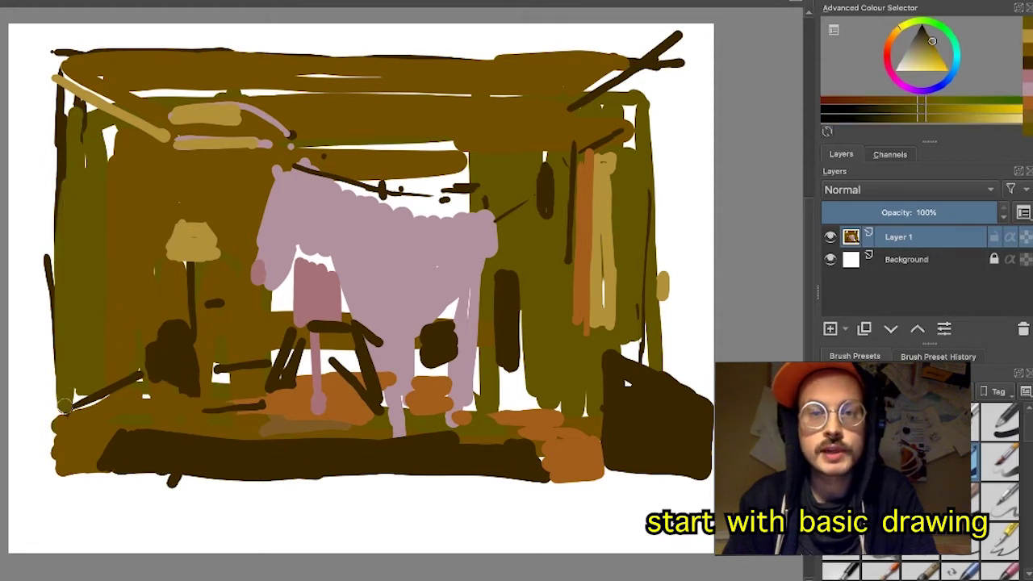
mouse_move(63, 410)
mouse_down()
mouse_move(55, 121)
mouse_move(50, 490)
mouse_up()
ctrl+click(77, 460)
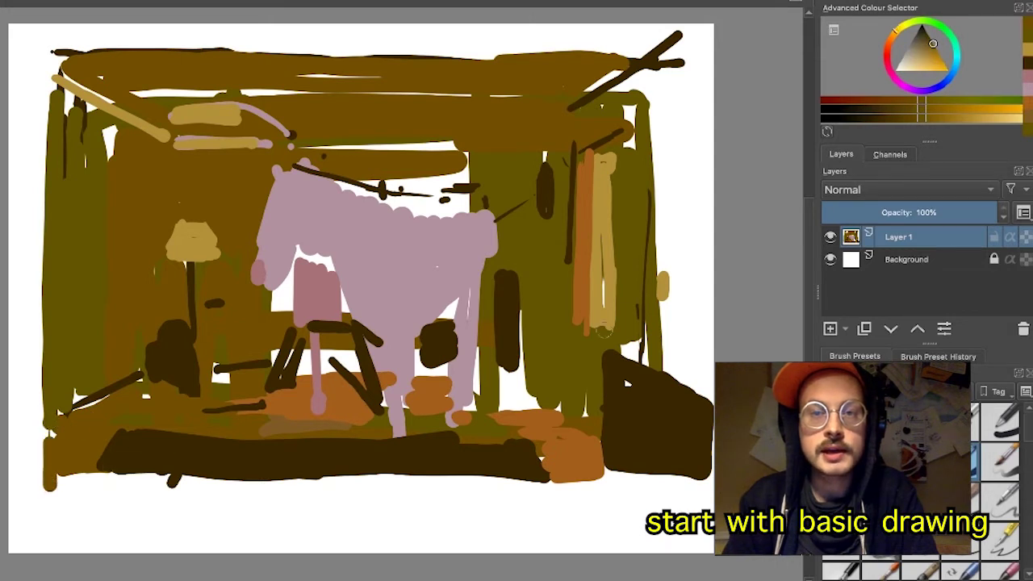
- Fill gaps above the animal's back with sampled olive, and smooth its back and rump with sampled mauve
ctrl+click(481, 219)
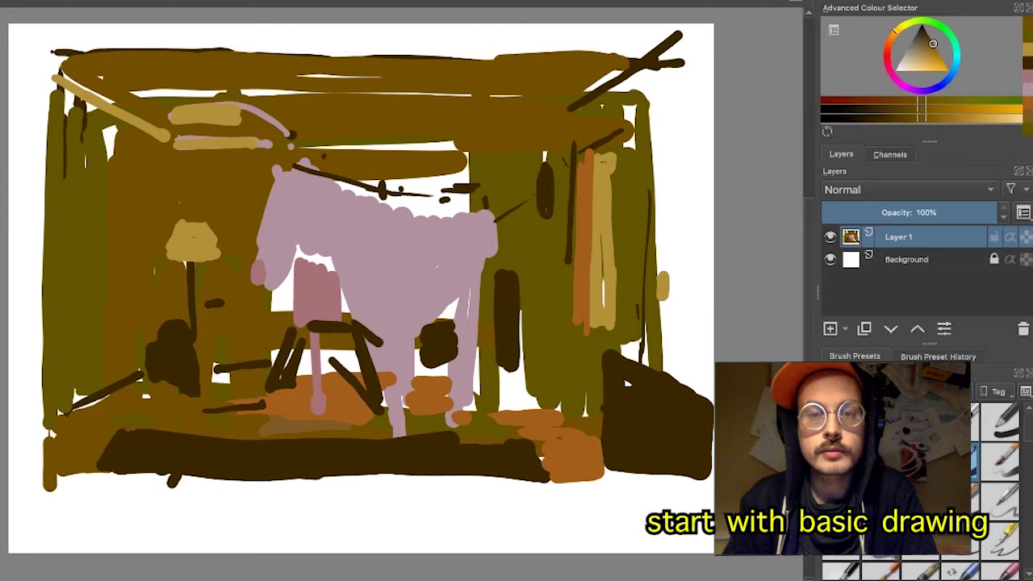
ctrl+click(502, 182)
mouse_move(425, 183)
mouse_down()
mouse_move(424, 201)
mouse_move(438, 203)
mouse_move(437, 150)
mouse_up()
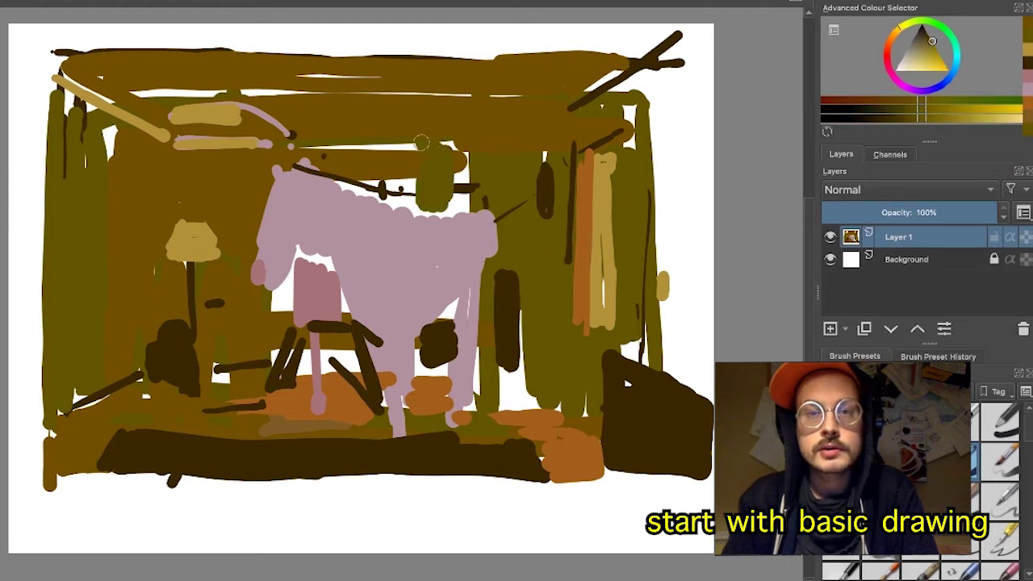
drag(305, 149, 436, 147)
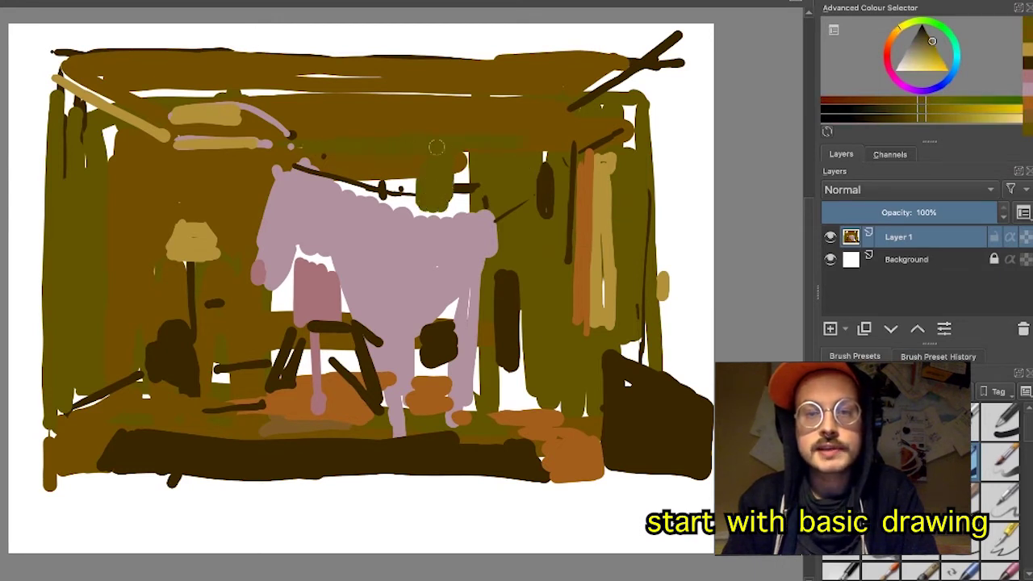
ctrl+click(404, 268)
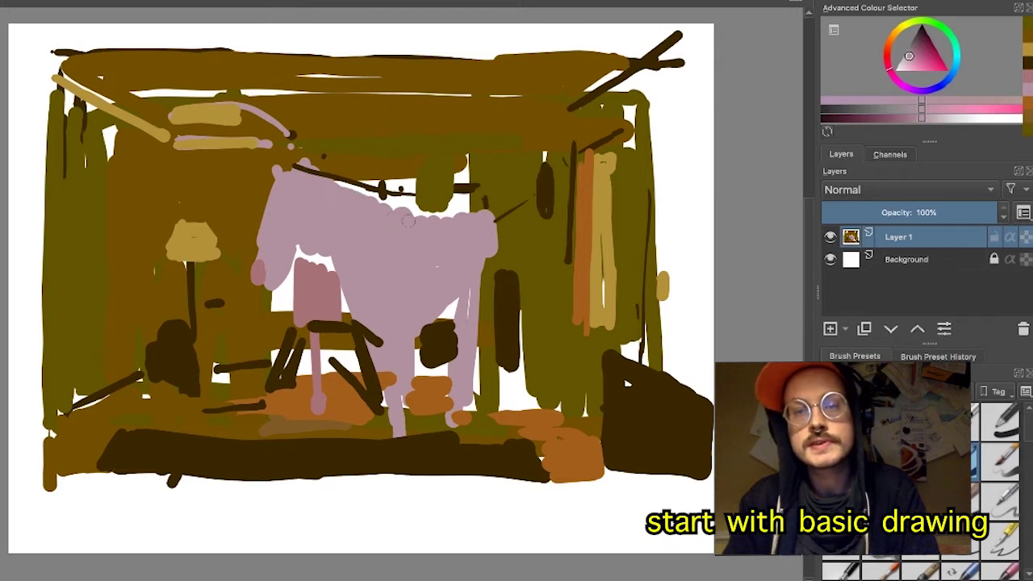
mouse_move(409, 220)
mouse_down()
mouse_move(456, 206)
mouse_move(480, 220)
mouse_move(476, 229)
mouse_move(483, 223)
mouse_move(489, 273)
mouse_up()
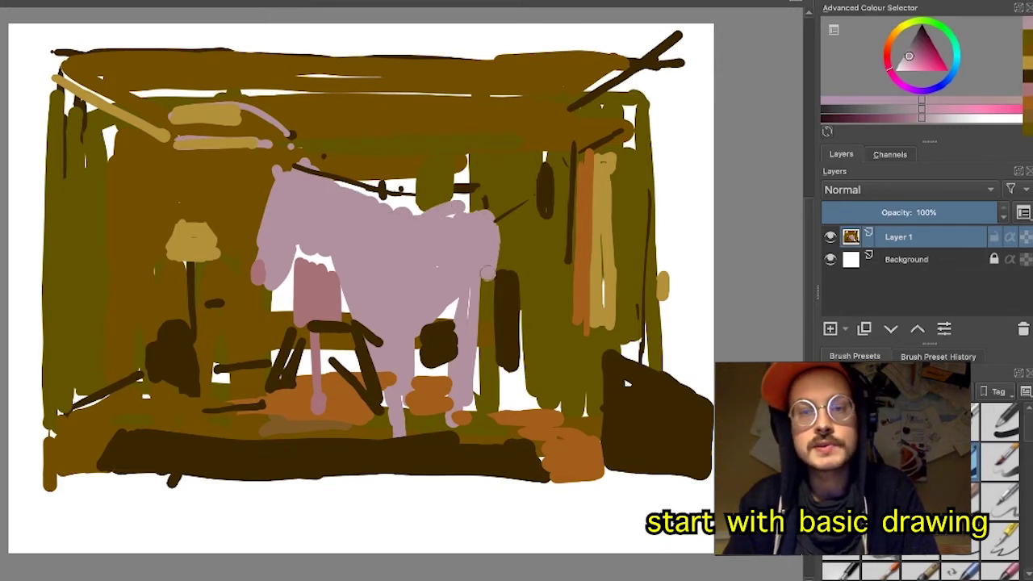
- Sample the dark brown and draw thin lines along the front leg, down through the body, under the belly and on the hind leg
ctrl+click(489, 385)
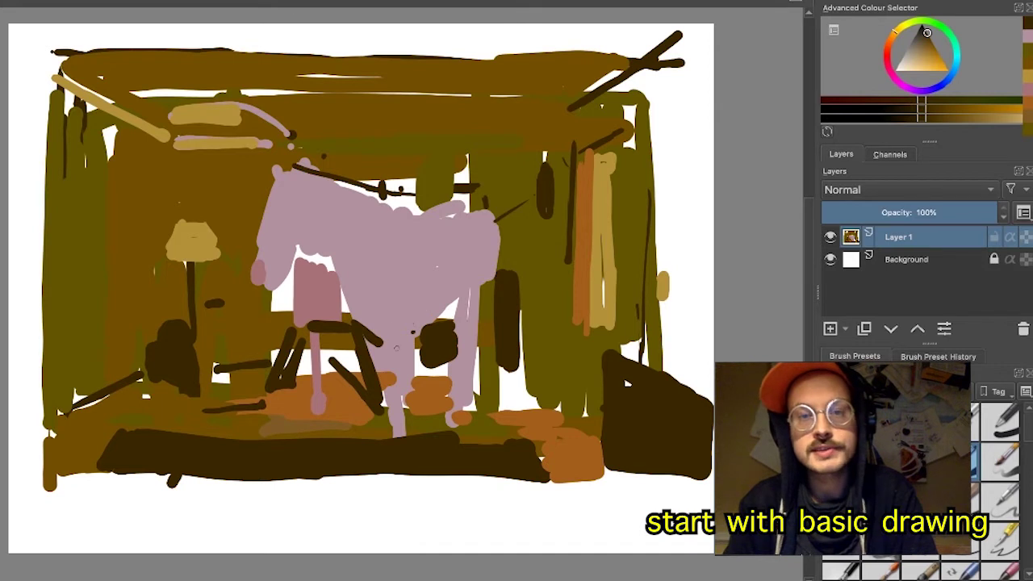
drag(386, 346, 397, 431)
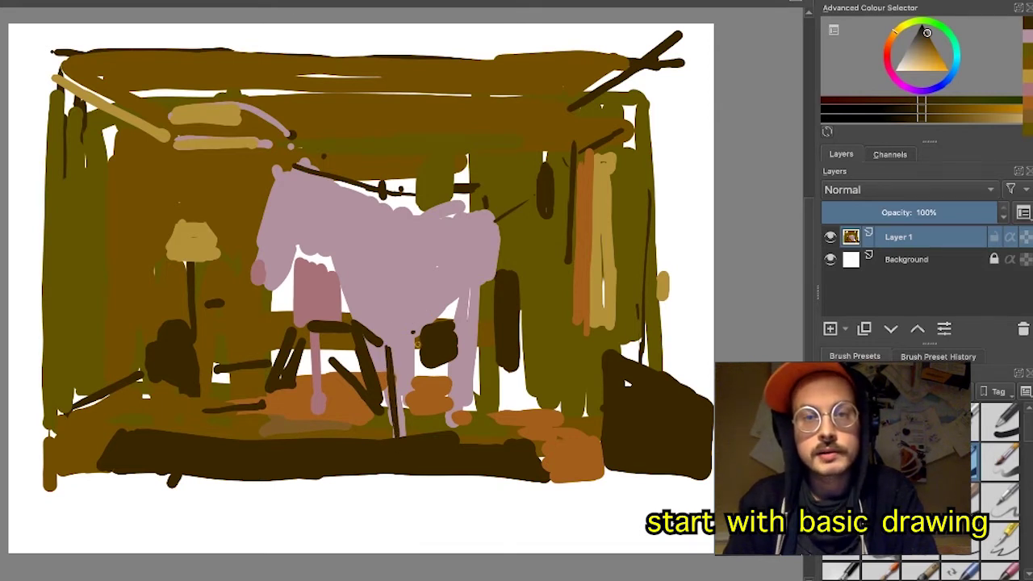
drag(410, 199, 419, 387)
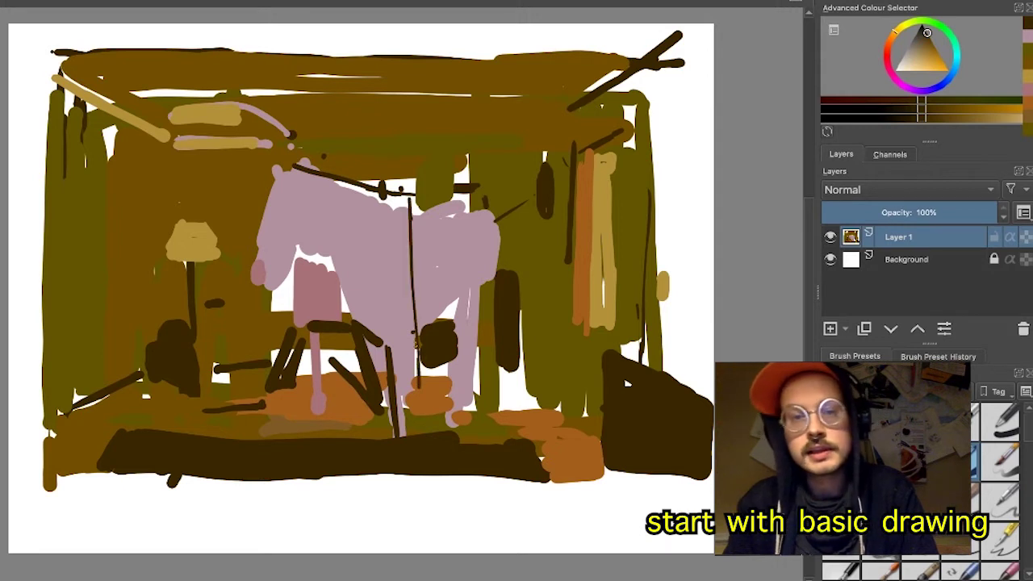
drag(413, 344, 416, 434)
mouse_move(426, 323)
mouse_down()
mouse_move(459, 299)
mouse_move(459, 319)
mouse_up()
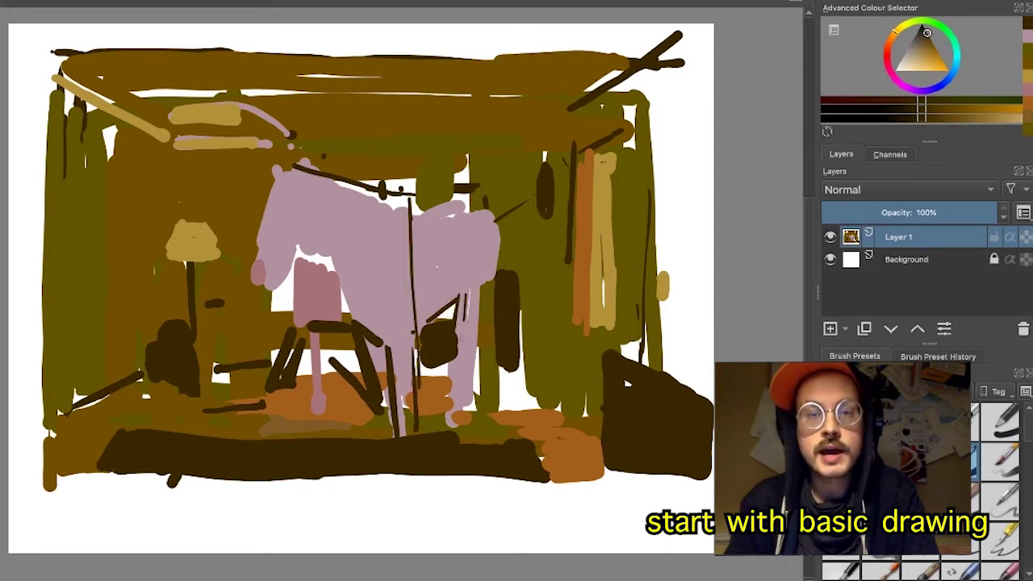
drag(455, 321, 455, 381)
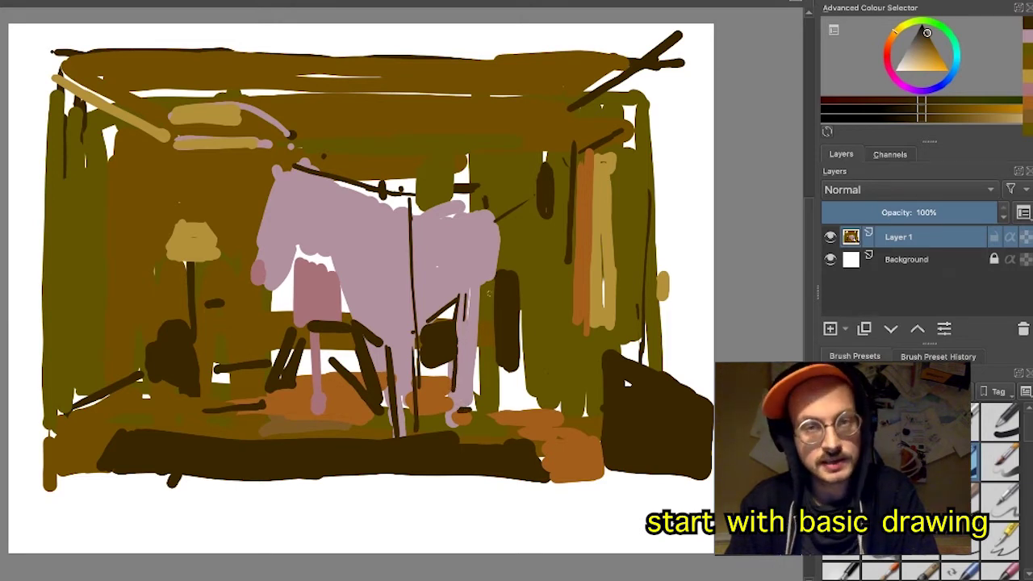
- Outline the animal's rump, back and face with thin dark brown lines, and add short accents on the front leg and neck
mouse_move(501, 268)
mouse_down()
mouse_move(481, 339)
mouse_move(503, 258)
mouse_up()
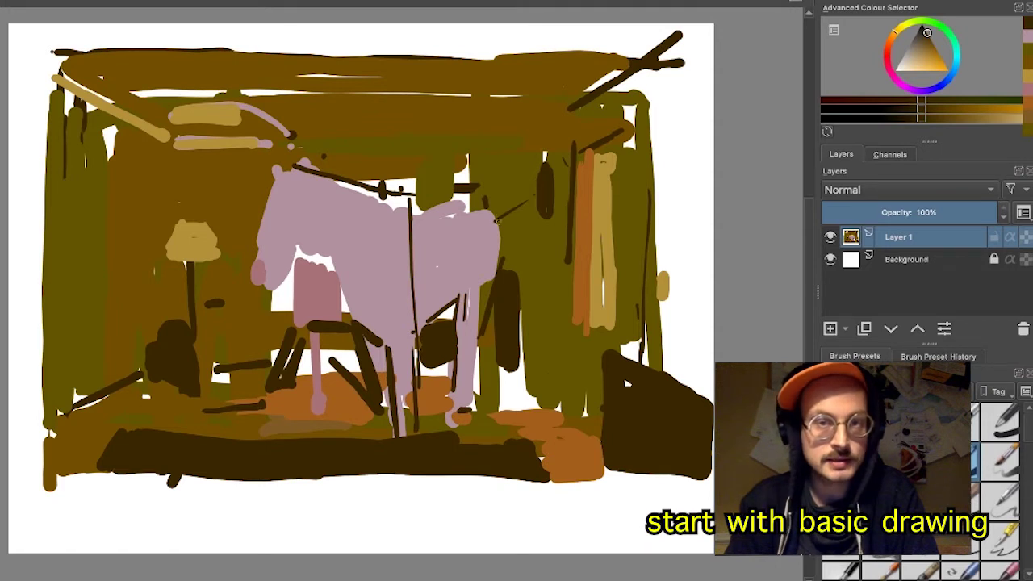
drag(495, 212, 500, 260)
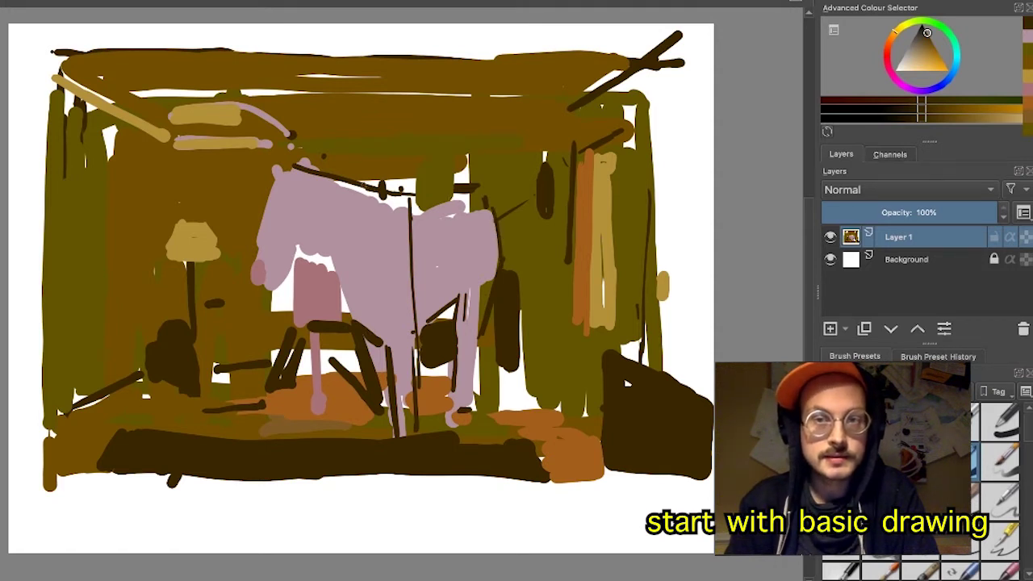
drag(387, 196, 408, 213)
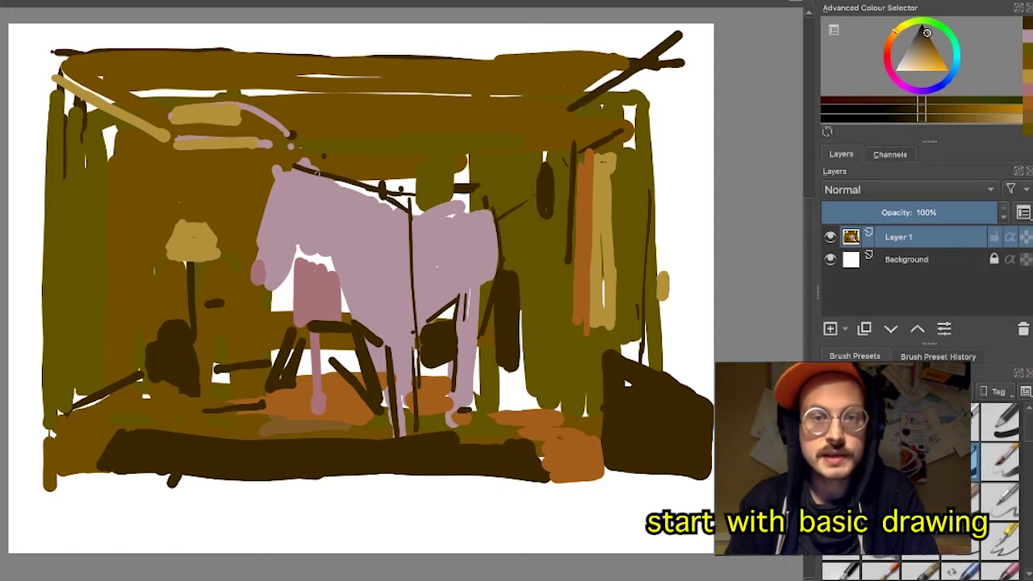
mouse_move(276, 153)
mouse_down()
mouse_move(303, 167)
mouse_move(264, 210)
mouse_up()
drag(265, 170, 250, 218)
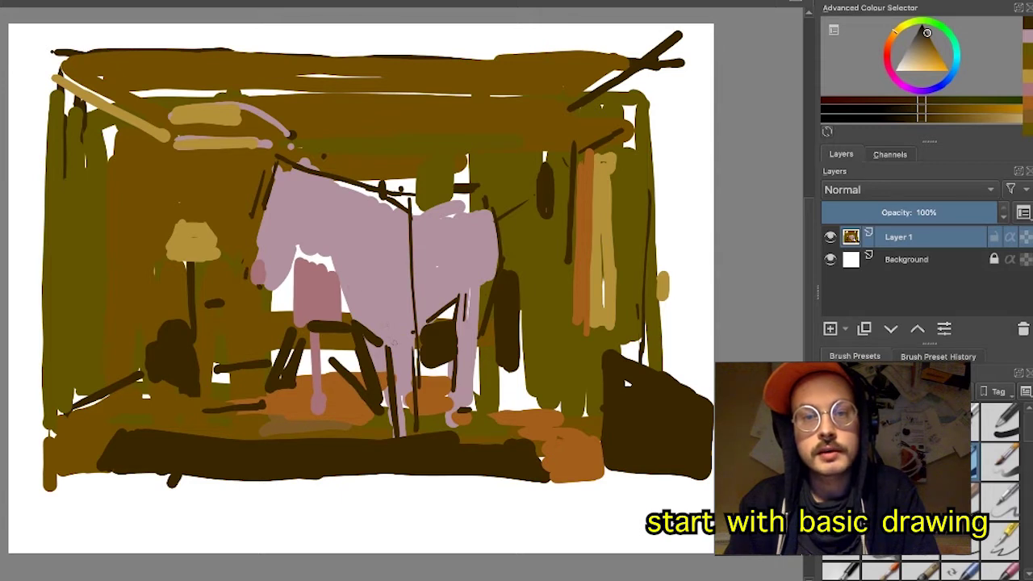
drag(393, 327, 391, 369)
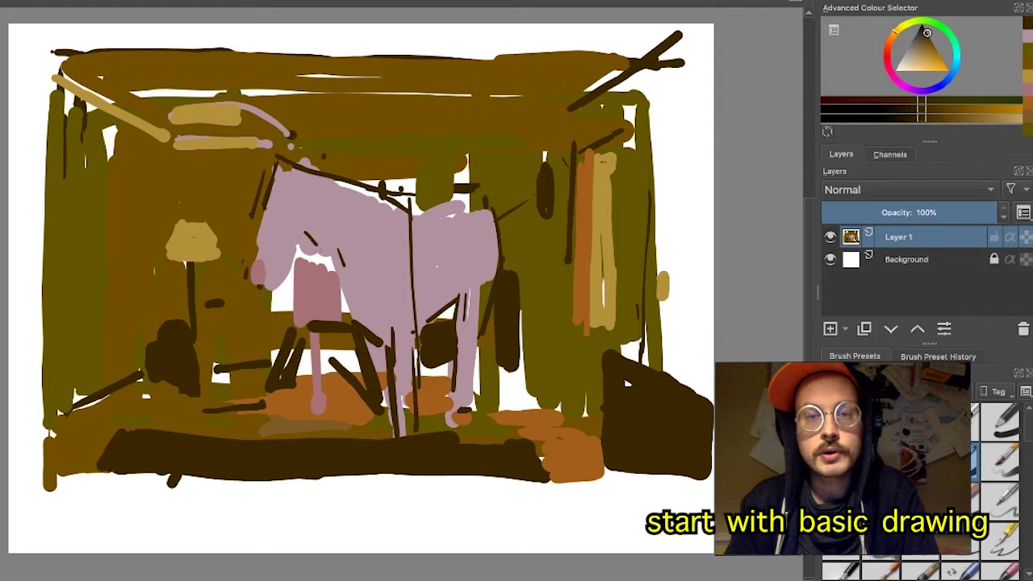
drag(315, 244, 334, 268)
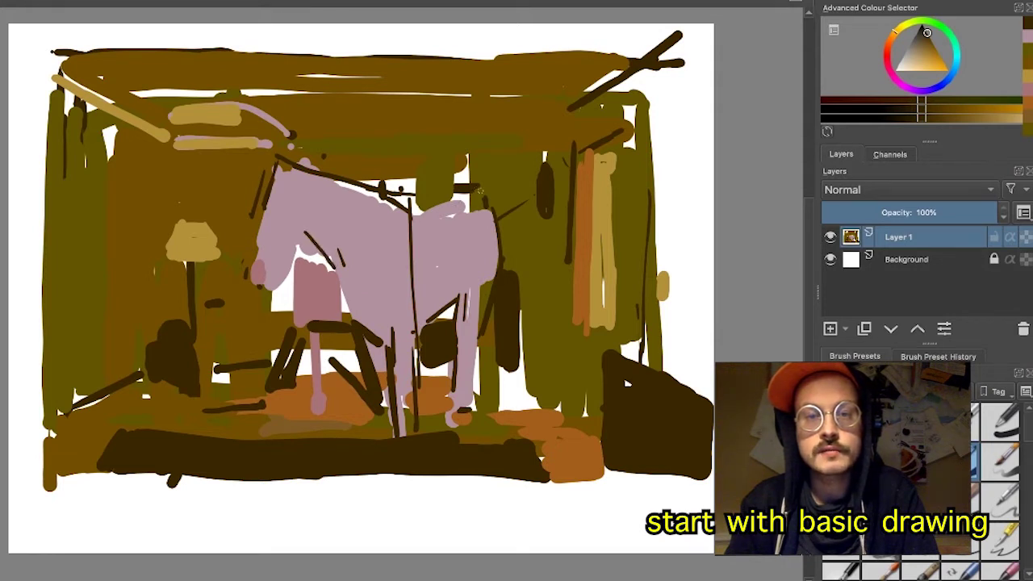
- Widen the animal's rump with sampled mauve and draw a second hind leg, adding dark strokes between the hind legs
ctrl+click(483, 236)
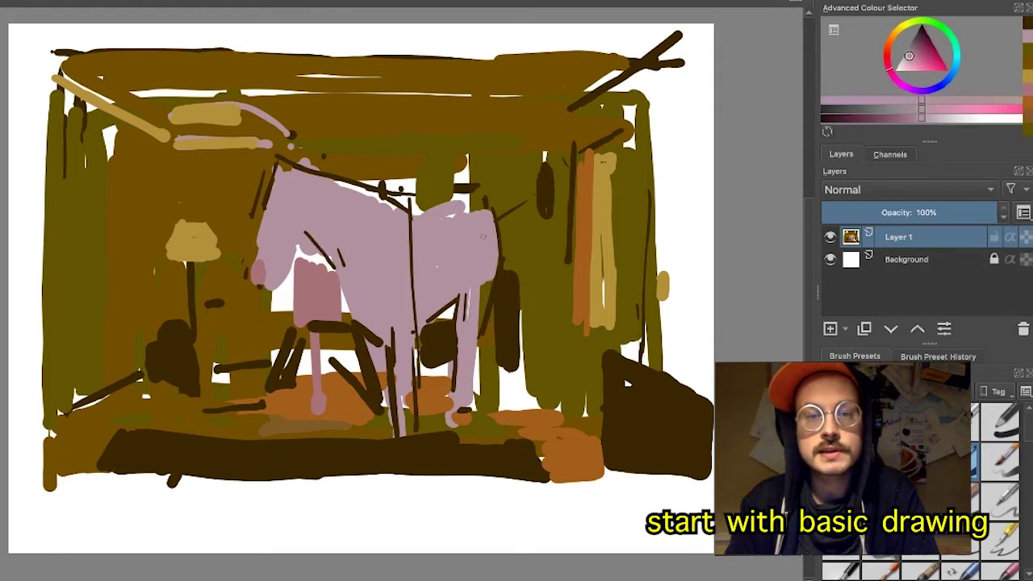
drag(494, 226, 499, 282)
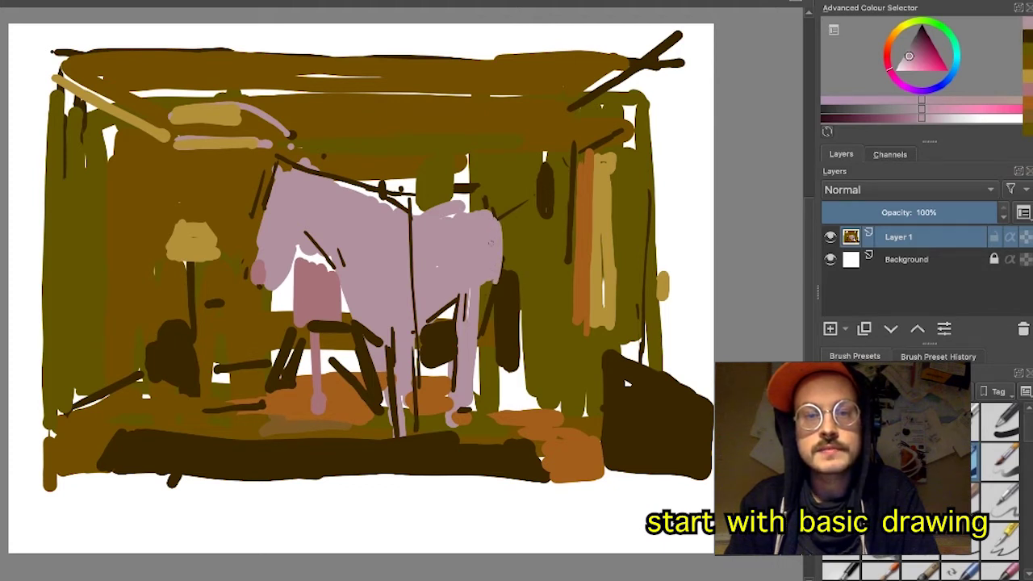
mouse_move(494, 206)
mouse_down()
mouse_move(507, 279)
mouse_move(489, 323)
mouse_move(485, 282)
mouse_move(483, 331)
mouse_move(460, 325)
mouse_move(483, 401)
mouse_move(488, 327)
mouse_up()
ctrl+click(447, 339)
ctrl+click(474, 292)
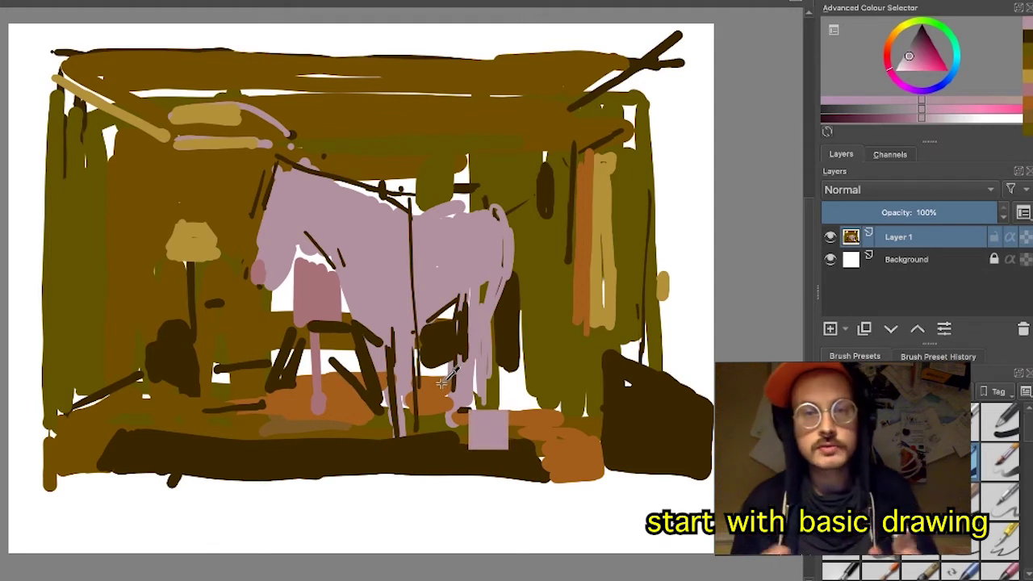
- Rework the area around the hind legs with sampled orange at the foot, dark brown between the legs and mauve on the thigh
ctrl+click(442, 385)
mouse_move(462, 388)
mouse_down()
mouse_move(463, 410)
mouse_move(455, 397)
mouse_move(470, 393)
mouse_up()
ctrl+click(449, 327)
mouse_move(460, 357)
mouse_down()
mouse_move(473, 327)
mouse_move(473, 378)
mouse_up()
ctrl+click(482, 328)
mouse_move(484, 334)
mouse_down()
mouse_move(485, 399)
mouse_move(490, 336)
mouse_up()
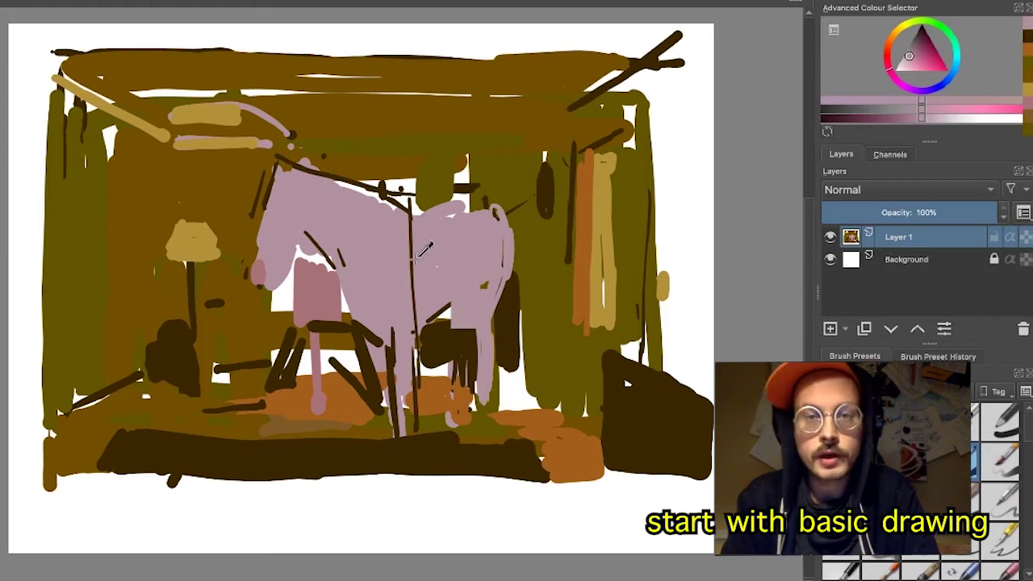
- Sample the dusty pink, draw a flared shape with vertical stripes below the muzzle and fill the gap beneath the head with strokes
ctrl+click(312, 287)
mouse_move(271, 290)
mouse_down()
mouse_move(226, 361)
mouse_move(265, 354)
mouse_up()
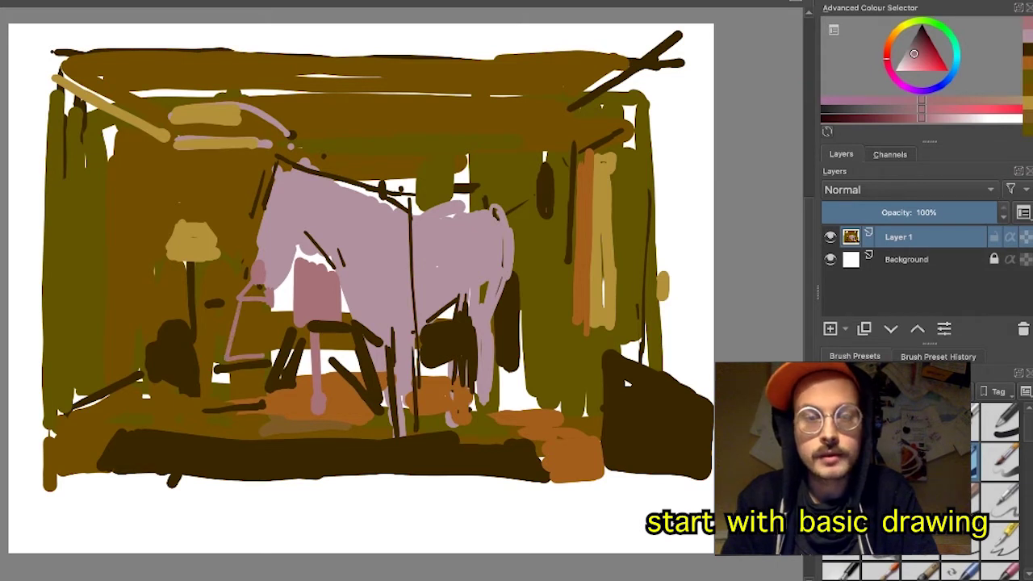
drag(242, 302, 241, 360)
mouse_move(251, 300)
mouse_down()
mouse_move(249, 355)
mouse_move(258, 355)
mouse_up()
drag(268, 306, 266, 360)
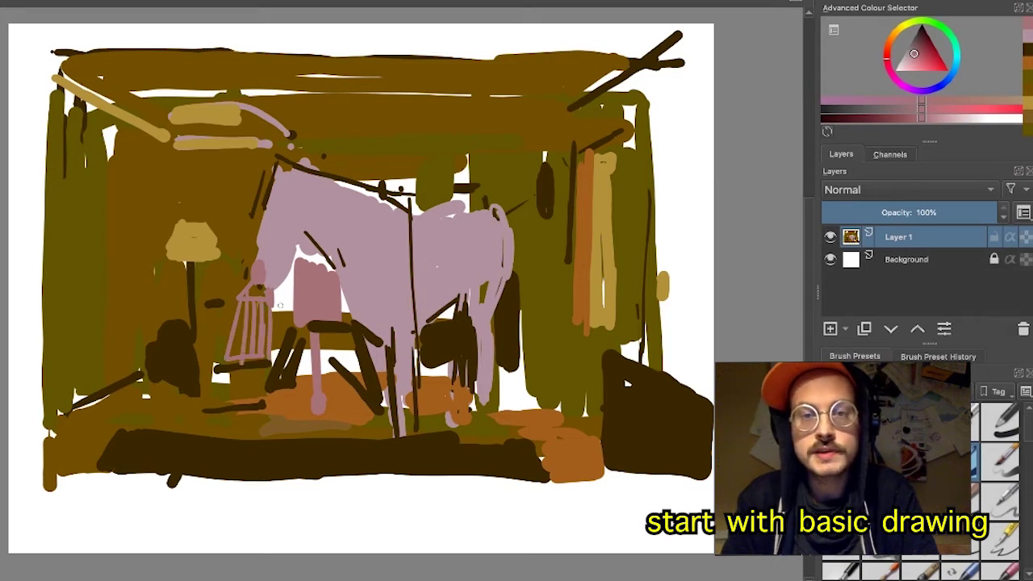
mouse_move(280, 279)
mouse_down()
mouse_move(273, 341)
mouse_move(283, 331)
mouse_up()
mouse_move(294, 259)
mouse_down()
mouse_move(285, 319)
mouse_move(292, 306)
mouse_up()
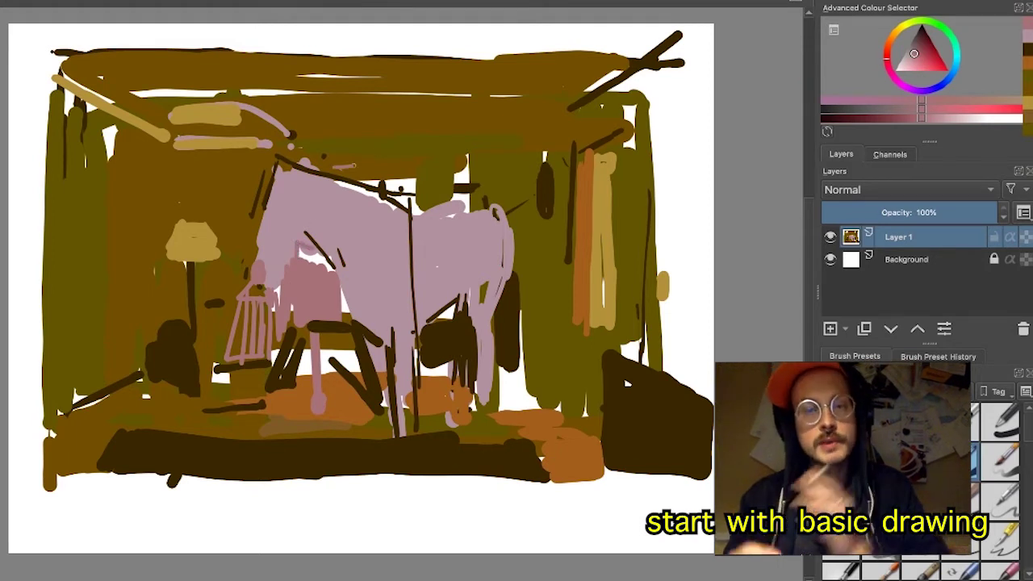
- Draw a dusty pink corner line above the lampshade, and thicken the block above the animal's rump with sampled dark brown
mouse_move(260, 168)
mouse_down()
mouse_move(218, 168)
mouse_move(215, 221)
mouse_up()
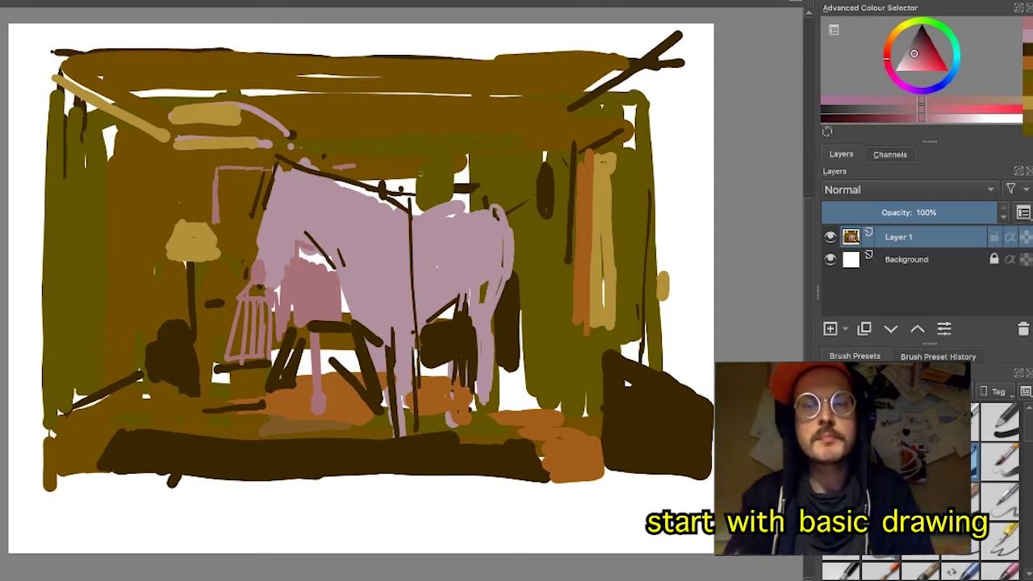
ctrl+click(469, 189)
mouse_move(472, 199)
mouse_down()
mouse_move(452, 201)
mouse_move(452, 188)
mouse_move(485, 201)
mouse_up()
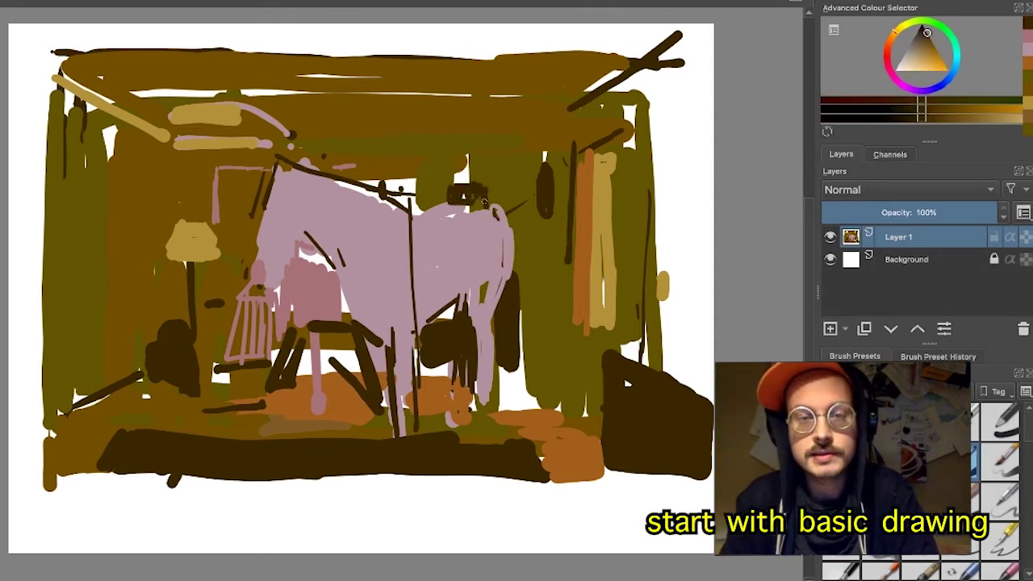
- Sample the dusty pink and draw curved stripes over the animal's rump and down its hindquarters
ctrl+click(487, 258)
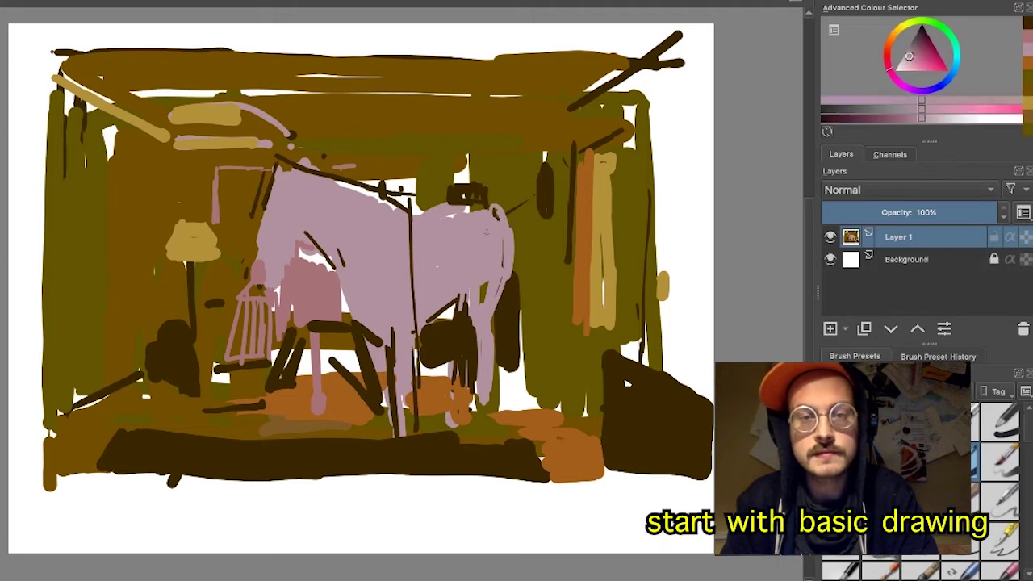
ctrl+click(316, 281)
drag(450, 213, 495, 205)
mouse_move(489, 206)
mouse_down()
mouse_move(512, 231)
mouse_move(515, 253)
mouse_move(493, 291)
mouse_up()
mouse_move(500, 212)
mouse_down()
mouse_move(493, 283)
mouse_move(491, 258)
mouse_up()
drag(491, 258, 486, 305)
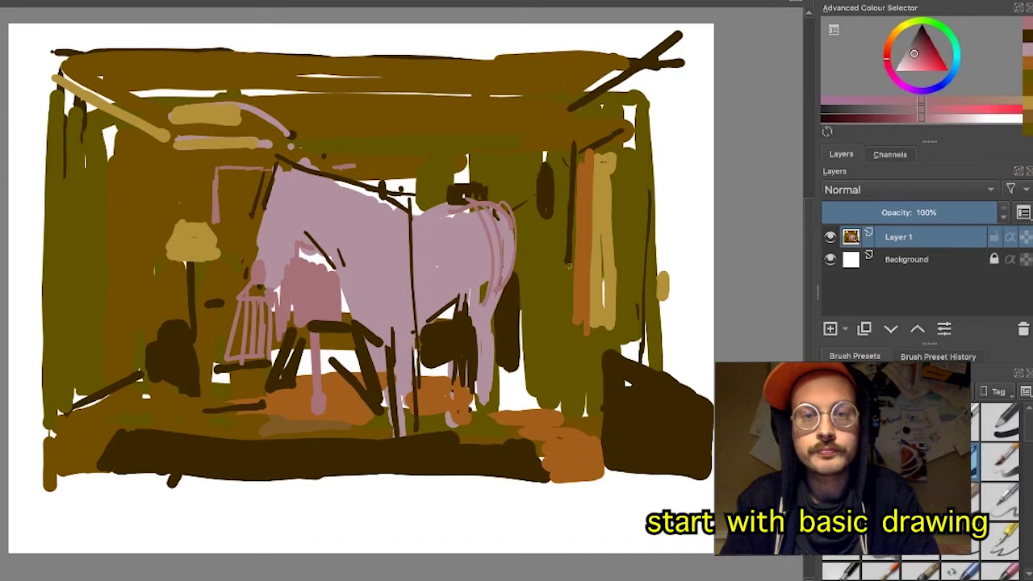
- Reshape the narrow dark oval on the back wall using sampled dark brown and olive
ctrl+click(545, 181)
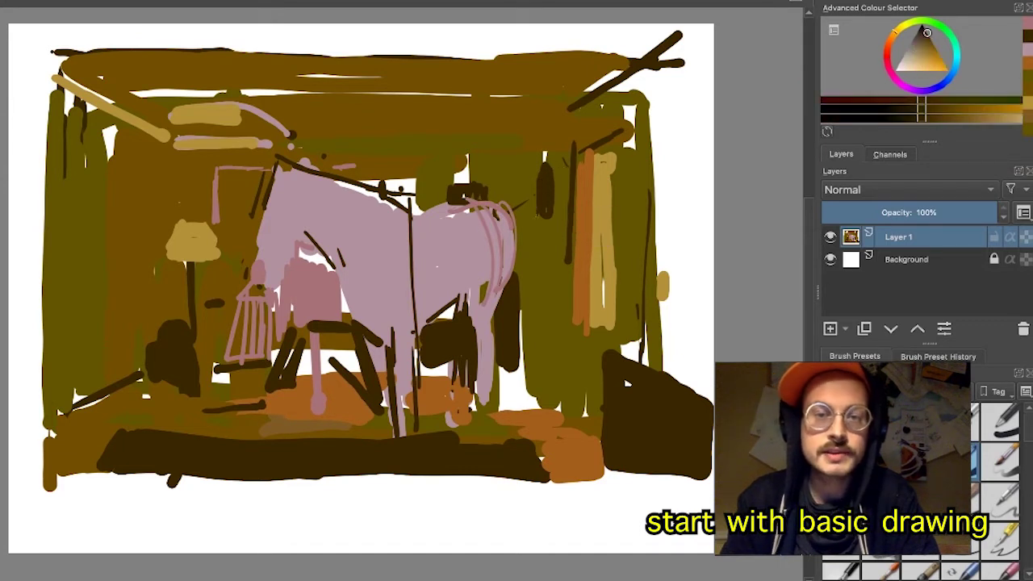
ctrl+click(526, 168)
drag(546, 155, 554, 166)
ctrl+click(569, 180)
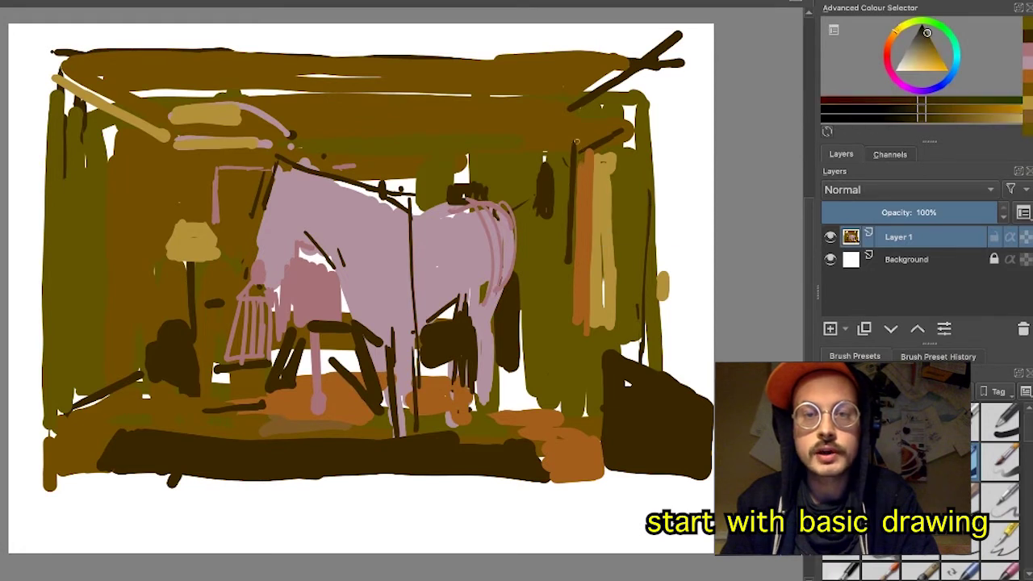
- Sample the curtain's ochre and draw a slanted rail above the curtains with two thin vertical lines beside them
ctrl+click(607, 134)
ctrl+click(599, 155)
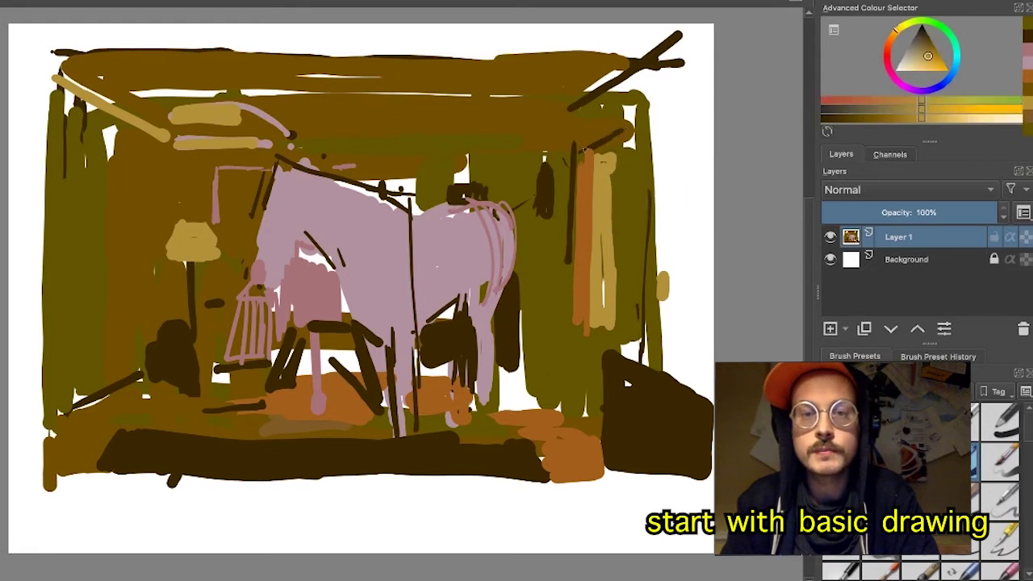
drag(581, 149, 645, 117)
ctrl+click(605, 166)
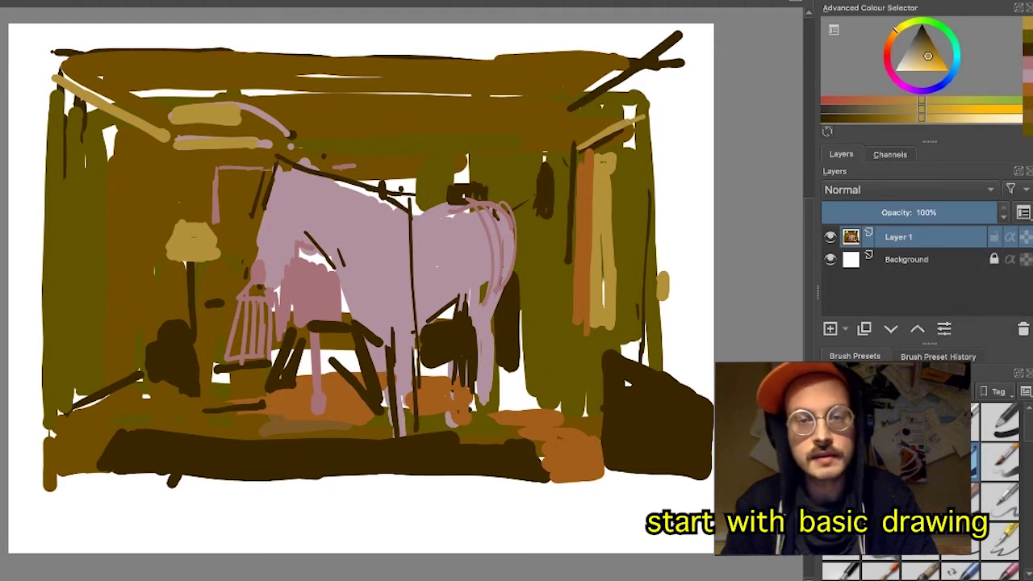
drag(625, 126, 619, 222)
drag(634, 109, 634, 313)
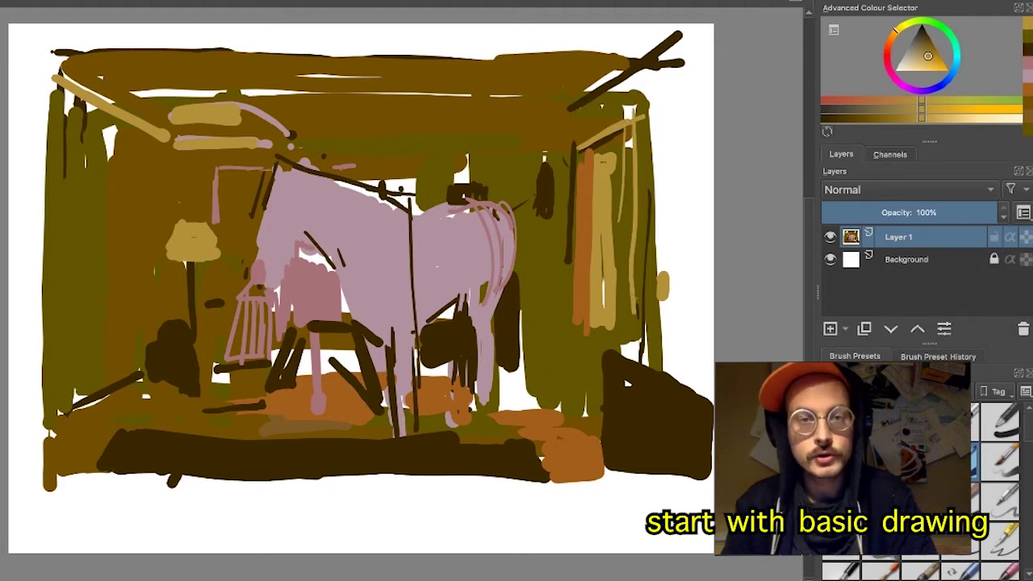
- Extend the right wall to the canvas edge and up along the ceiling corner with sampled olive strokes
ctrl+click(642, 188)
mouse_move(665, 226)
mouse_down()
mouse_move(661, 98)
mouse_move(679, 76)
mouse_move(692, 222)
mouse_up()
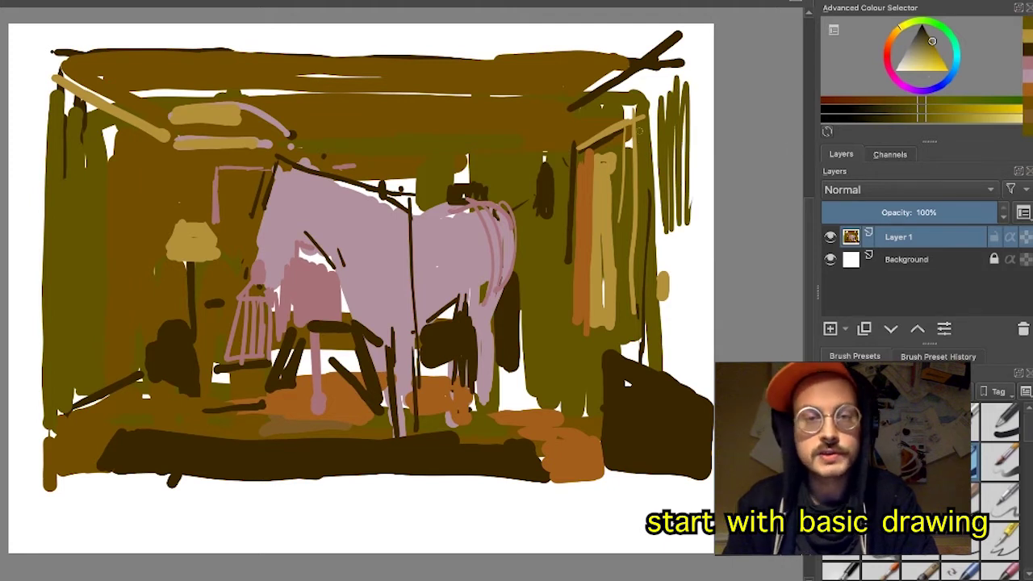
mouse_move(640, 129)
mouse_down()
mouse_move(655, 79)
mouse_move(661, 156)
mouse_move(668, 132)
mouse_move(683, 130)
mouse_move(697, 174)
mouse_move(704, 309)
mouse_move(702, 246)
mouse_up()
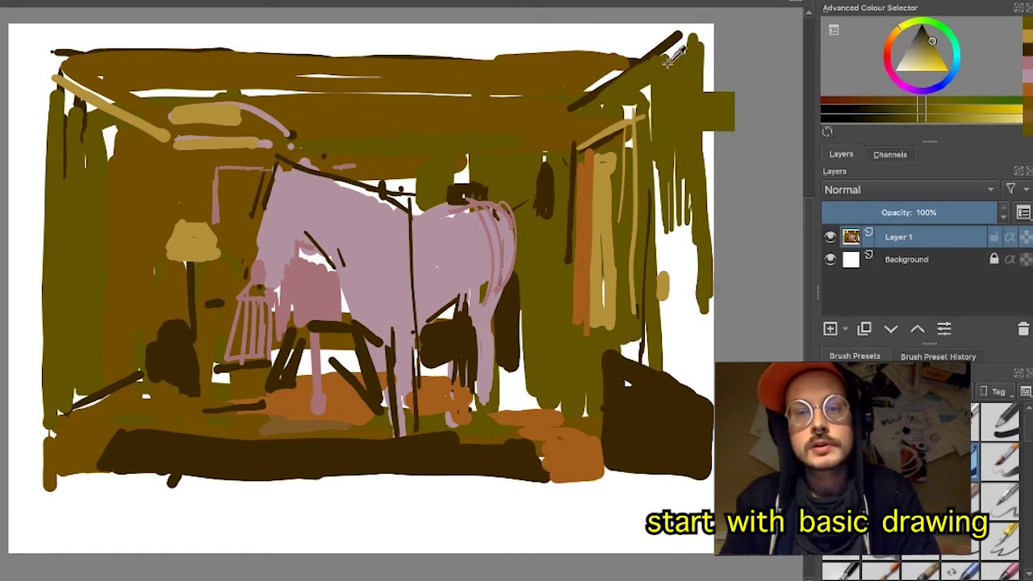
drag(585, 99, 703, 38)
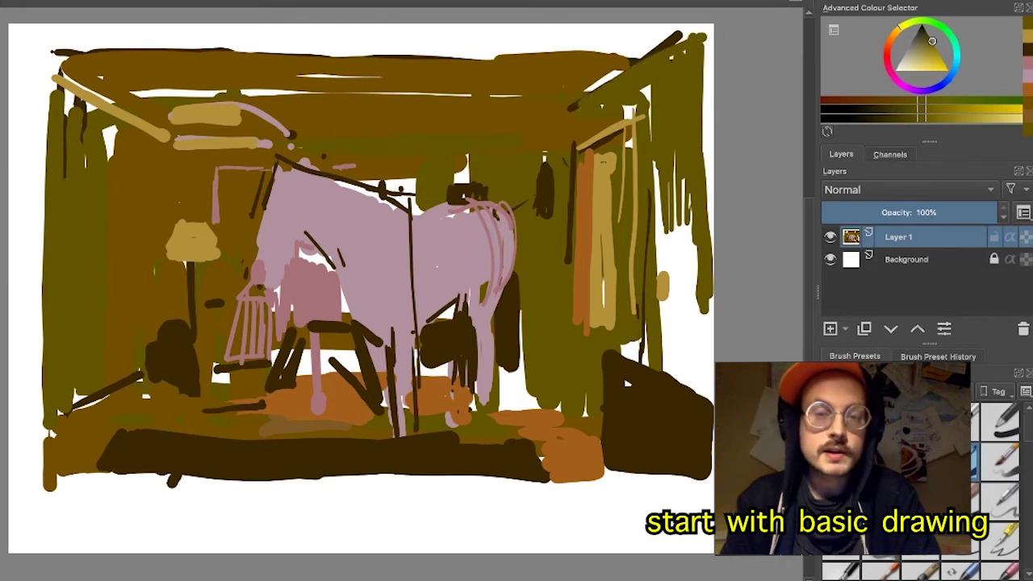
- Extend the ceiling upward with sampled brown strokes and mark its upper-left corner in dark brown
ctrl+click(571, 71)
mouse_move(365, 48)
mouse_down()
mouse_move(570, 56)
mouse_move(678, 45)
mouse_move(88, 40)
mouse_move(36, 73)
mouse_move(57, 49)
mouse_move(41, 49)
mouse_move(52, 59)
mouse_move(38, 86)
mouse_move(38, 40)
mouse_up()
ctrl+click(81, 107)
drag(38, 40, 68, 39)
- Extend the left wall toward the canvas edge with long vertical strokes of sampled olive
ctrl+click(138, 184)
drag(40, 87, 42, 347)
drag(35, 218, 32, 416)
mouse_move(39, 308)
mouse_down()
mouse_move(44, 369)
mouse_move(41, 444)
mouse_up()
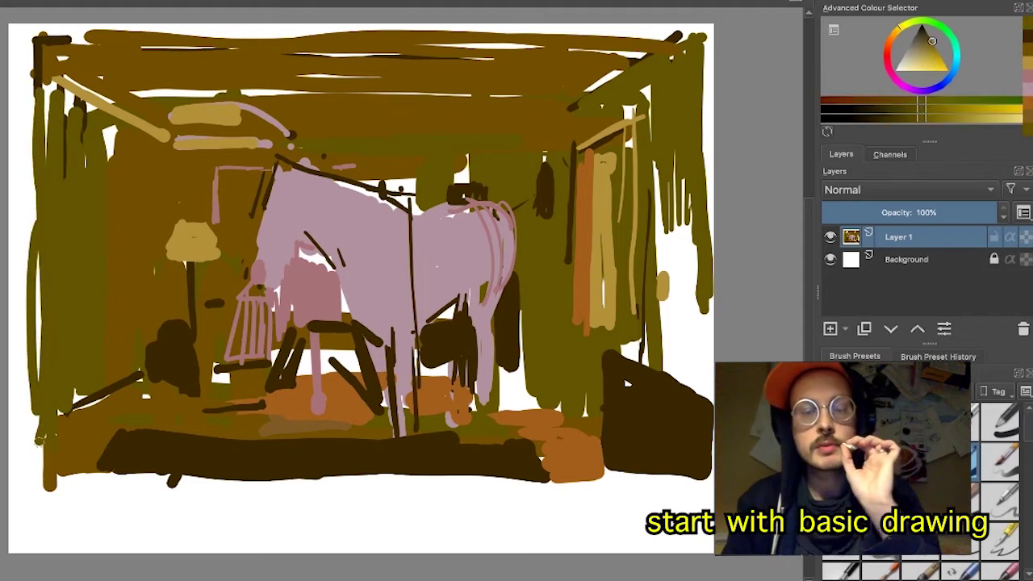
drag(133, 436, 158, 459)
key(ctrl+z)
- Thin the floor lamp's stand with the sampled wall colour, and add dusty pink ears to the animal's head
ctrl+click(103, 396)
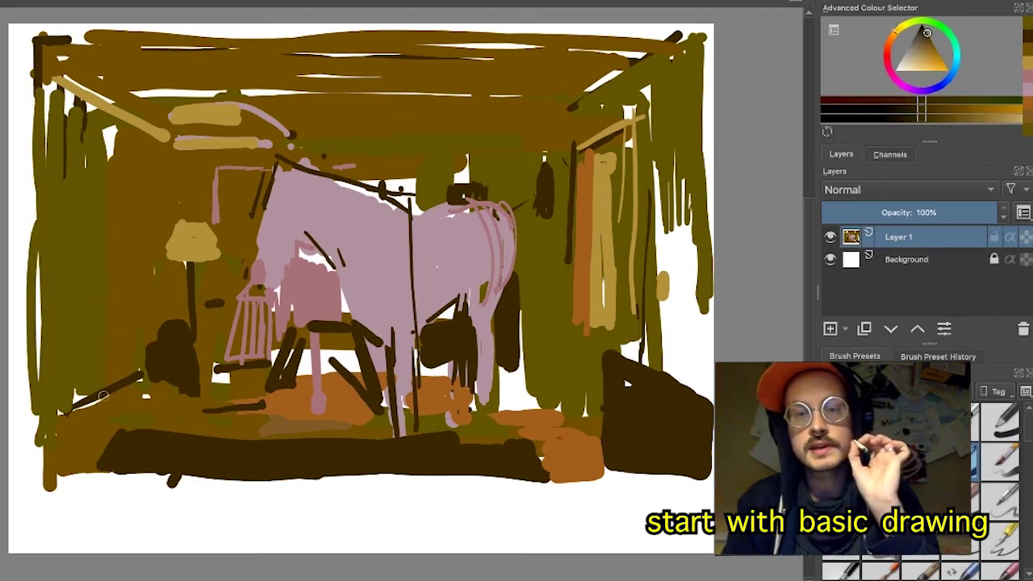
ctrl+click(179, 288)
drag(188, 280, 185, 323)
drag(188, 273, 187, 328)
ctrl+click(194, 247)
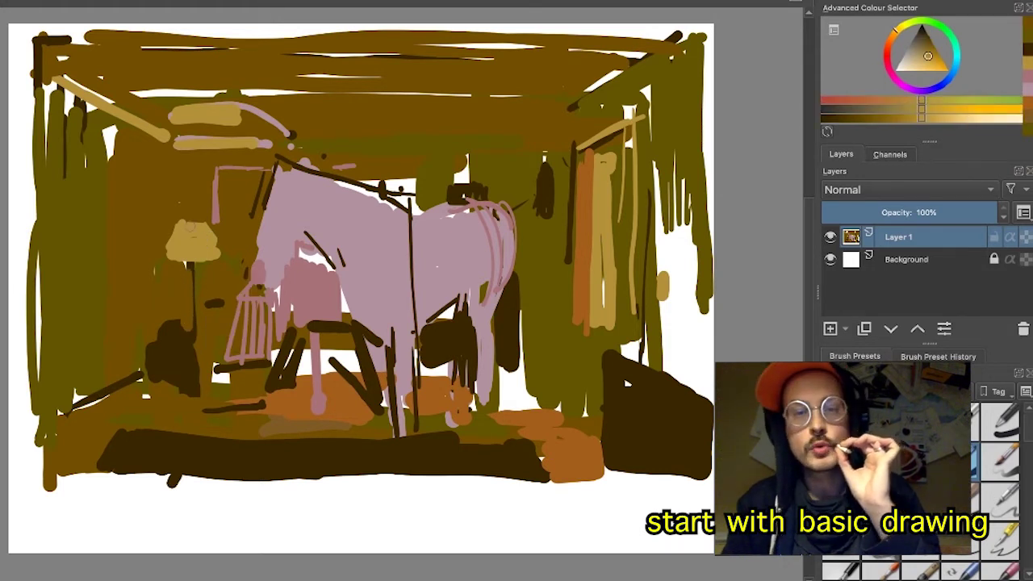
ctrl+click(216, 198)
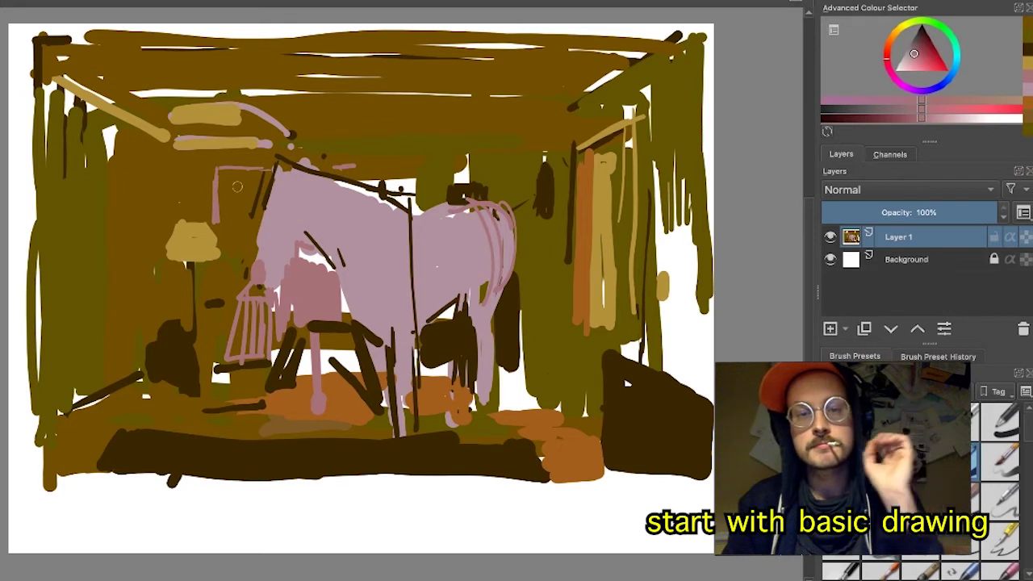
mouse_move(299, 154)
mouse_down()
mouse_move(304, 169)
mouse_move(278, 170)
mouse_up()
- Shift the sampled dusty pink to a warmer, lighter tone and paint the sides of the block beneath the head
ctrl+click(307, 271)
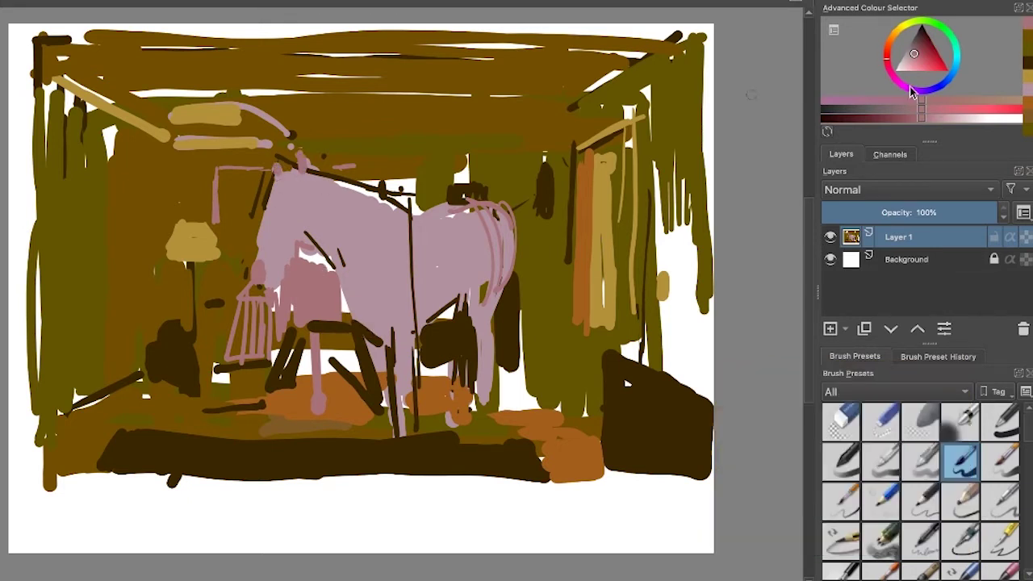
click(886, 50)
click(930, 118)
click(317, 279)
drag(321, 277, 334, 316)
drag(326, 365, 331, 375)
drag(283, 272, 289, 316)
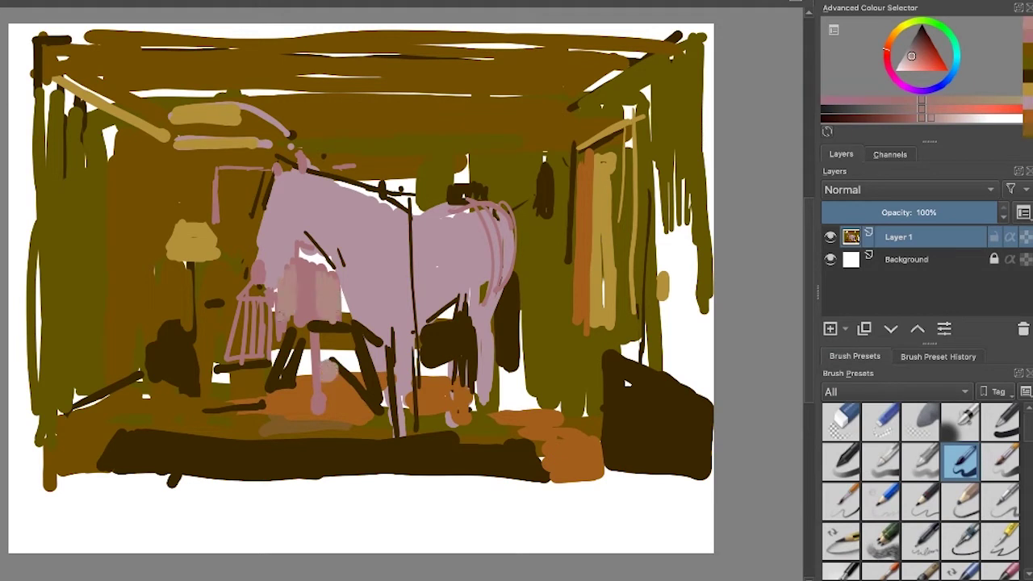
- Touch up the neck with sampled mauve and straighten the upper edge of the dark foreground strip with floor brown
ctrl+click(371, 234)
drag(337, 249, 340, 257)
ctrl+click(238, 434)
drag(115, 434, 262, 441)
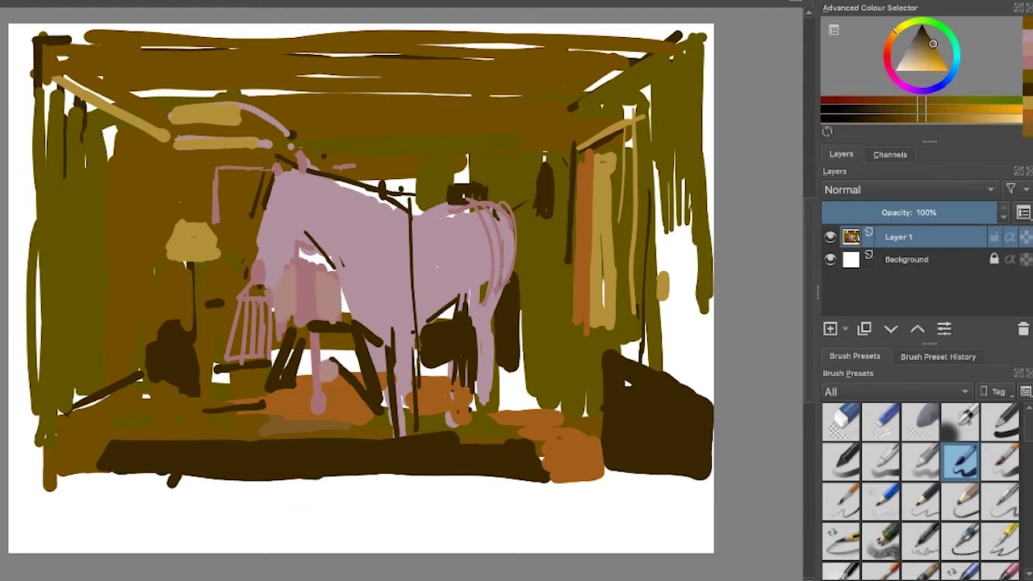
- Outline a triangle on the animal's shoulder in lightened mauve, and go over its edges in a more saturated pink
ctrl+click(324, 215)
mouse_move(412, 249)
mouse_down()
mouse_move(412, 278)
mouse_move(370, 273)
mouse_up()
click(939, 118)
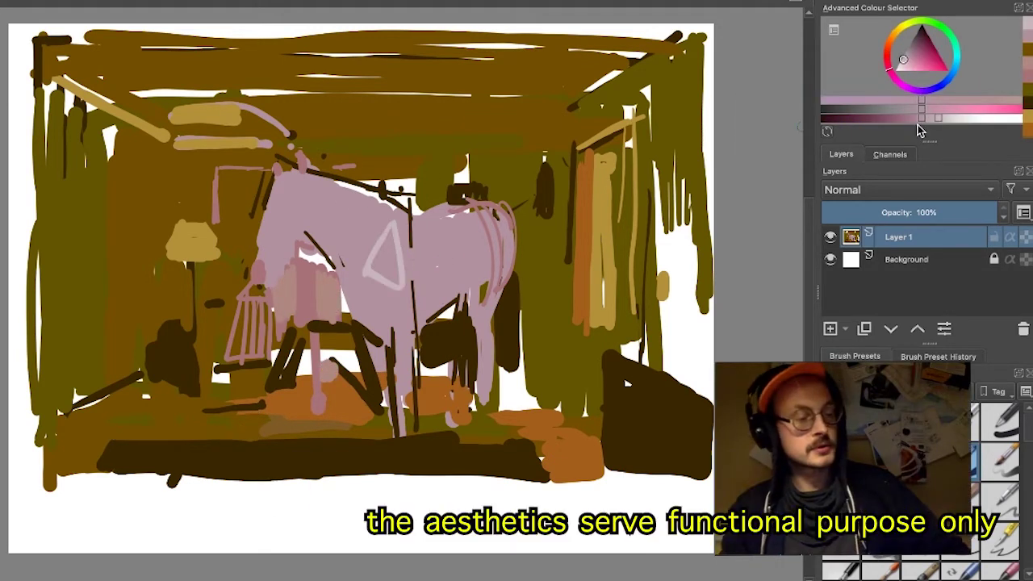
drag(925, 110, 960, 109)
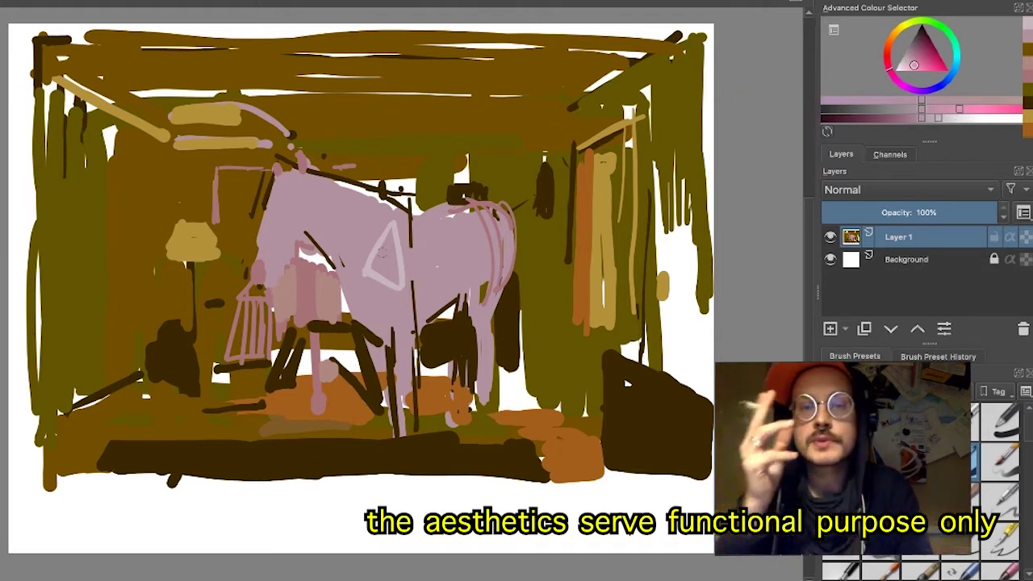
mouse_move(364, 272)
mouse_down()
mouse_move(401, 290)
mouse_move(364, 272)
mouse_up()
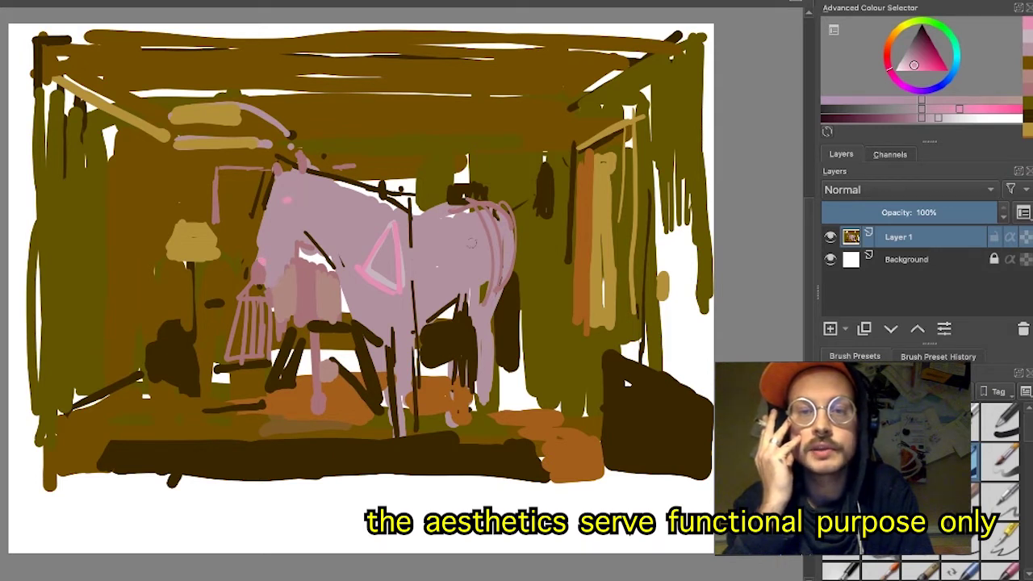
- Hatch the shoulder with pink and add pink accents to the rump, front leg and face
mouse_move(400, 219)
mouse_down()
mouse_move(395, 275)
mouse_move(371, 272)
mouse_move(375, 240)
mouse_move(408, 238)
mouse_up()
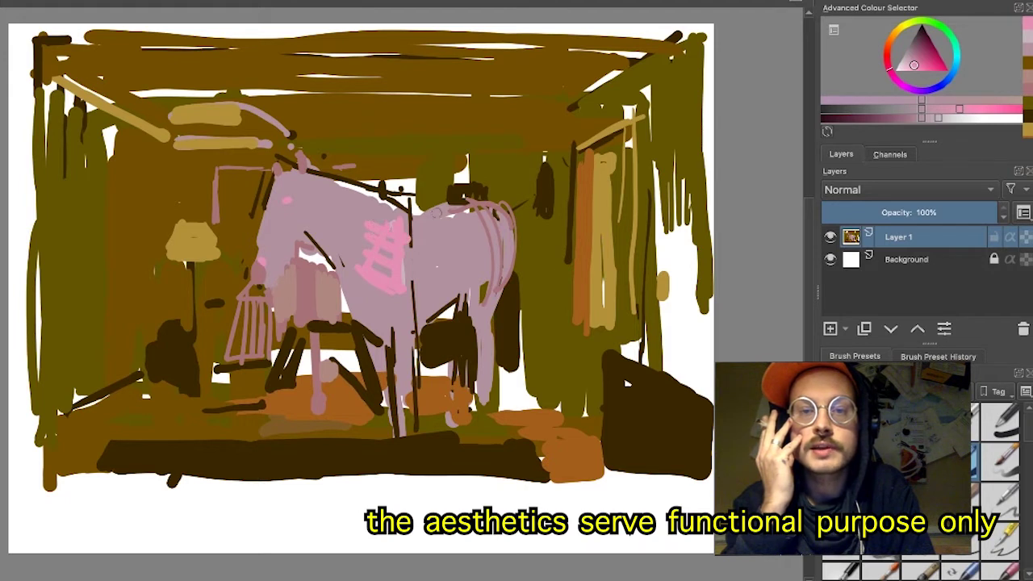
mouse_move(466, 213)
mouse_down()
mouse_move(488, 256)
mouse_move(494, 233)
mouse_up()
drag(486, 229, 499, 256)
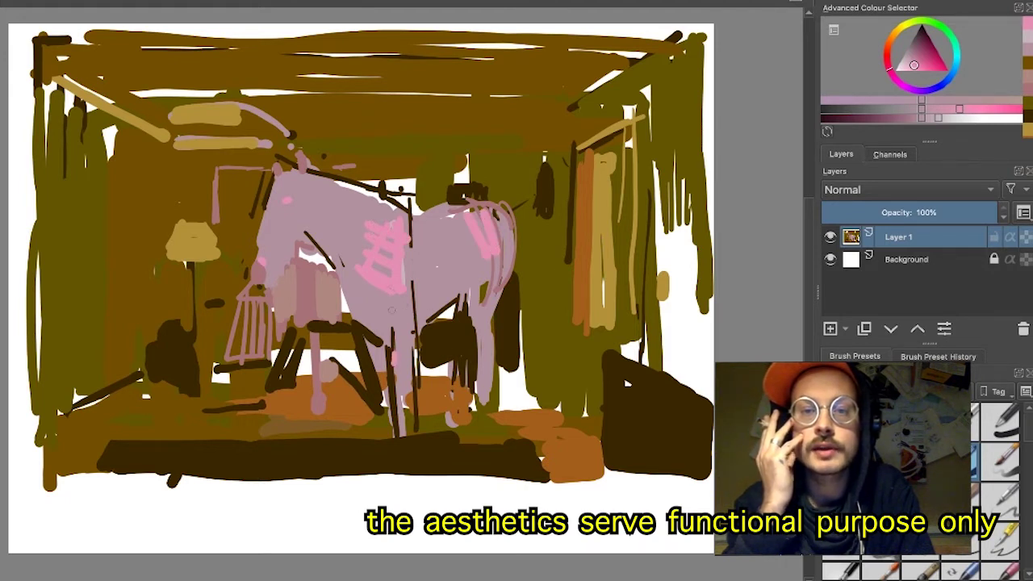
drag(392, 296, 396, 375)
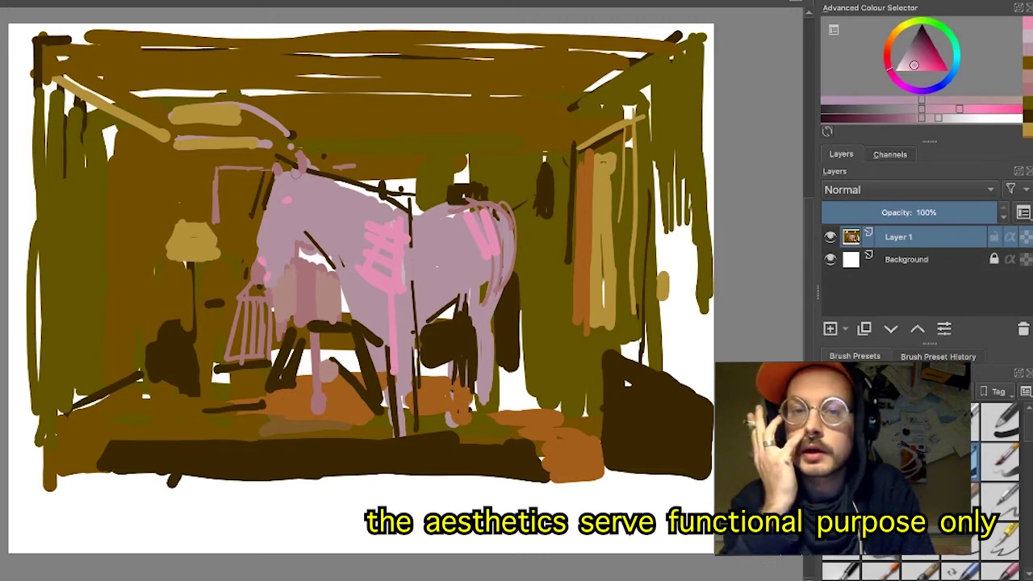
drag(267, 202, 289, 199)
- Cover the pink dabs on the upper face with sampled mauve and enlarge the ear in dusty pink
ctrl+click(291, 208)
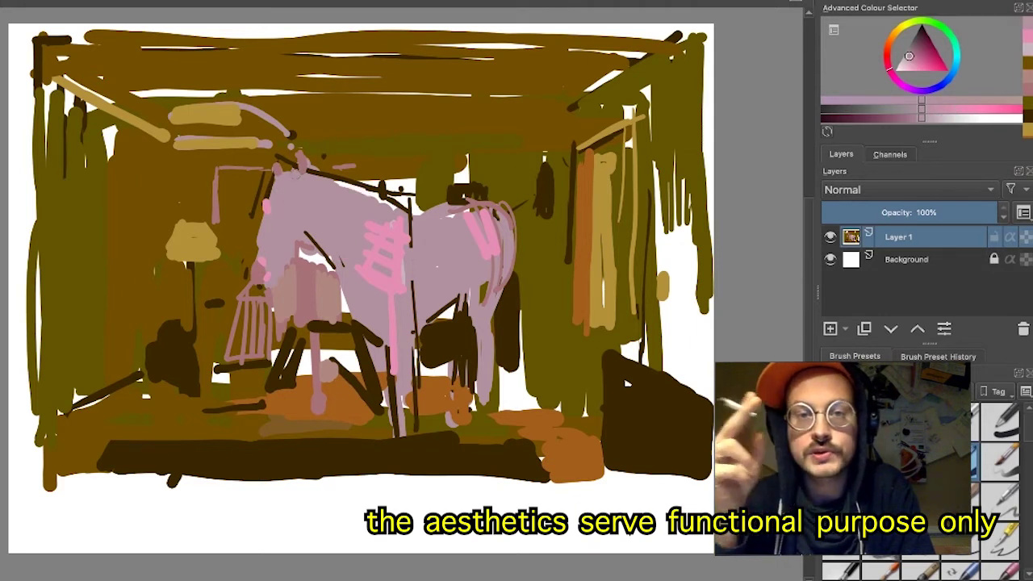
ctrl+click(297, 148)
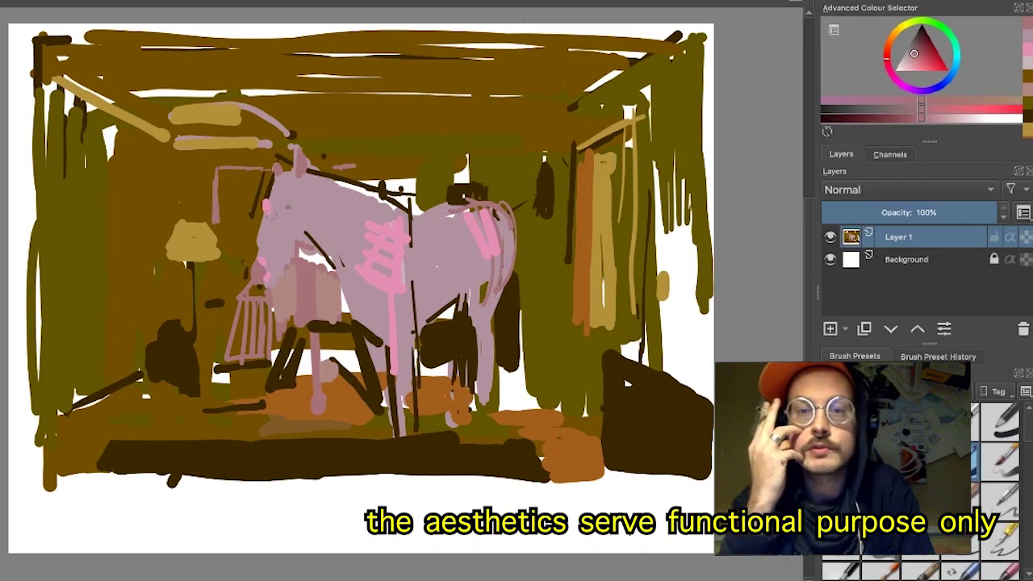
ctrl+click(269, 201)
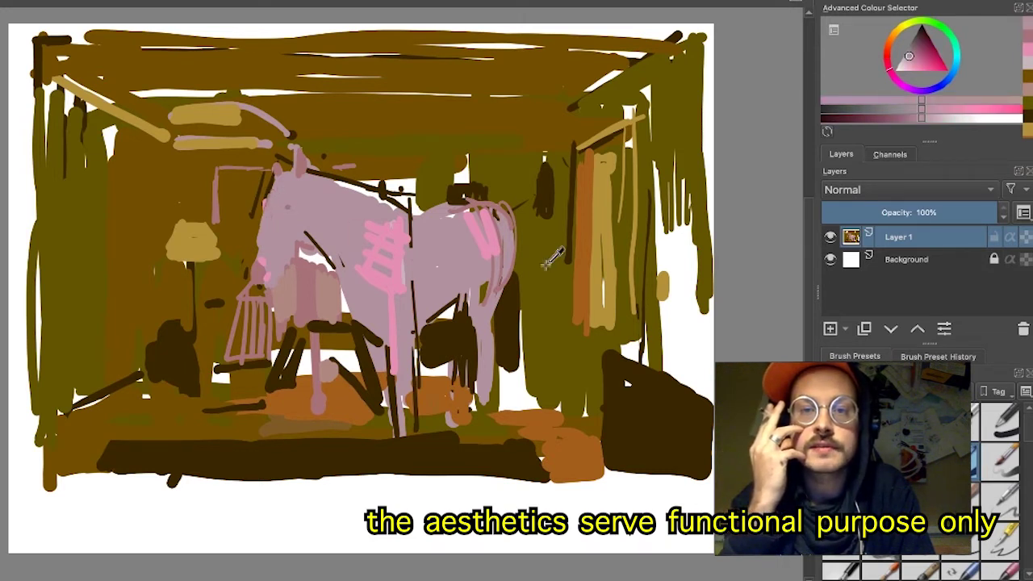
- Refine the edges of the rump, hind leg and belly with alternating sampled dark brown and mauve strokes
ctrl+click(594, 238)
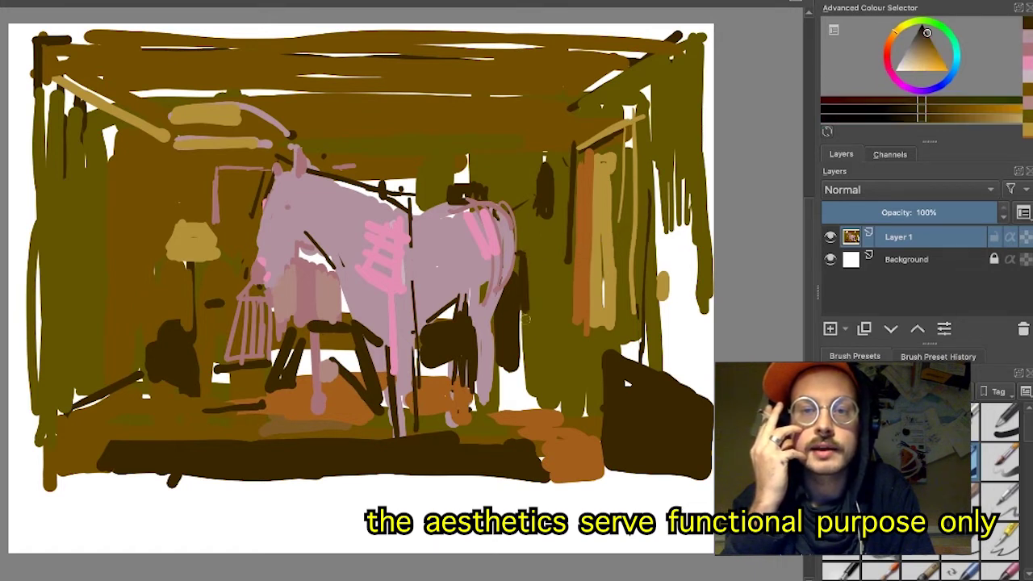
ctrl+click(513, 253)
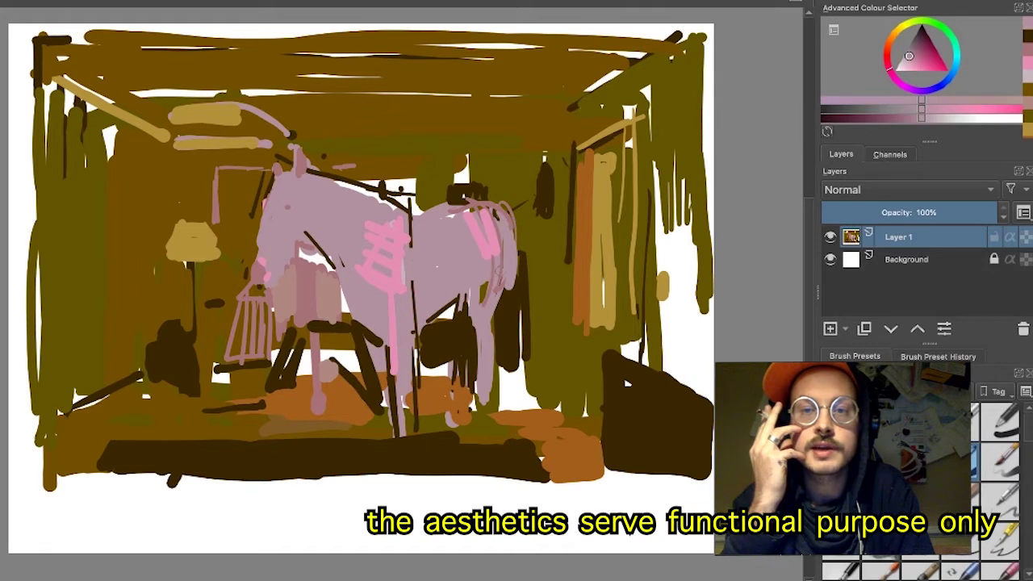
ctrl+click(467, 321)
drag(468, 303, 493, 286)
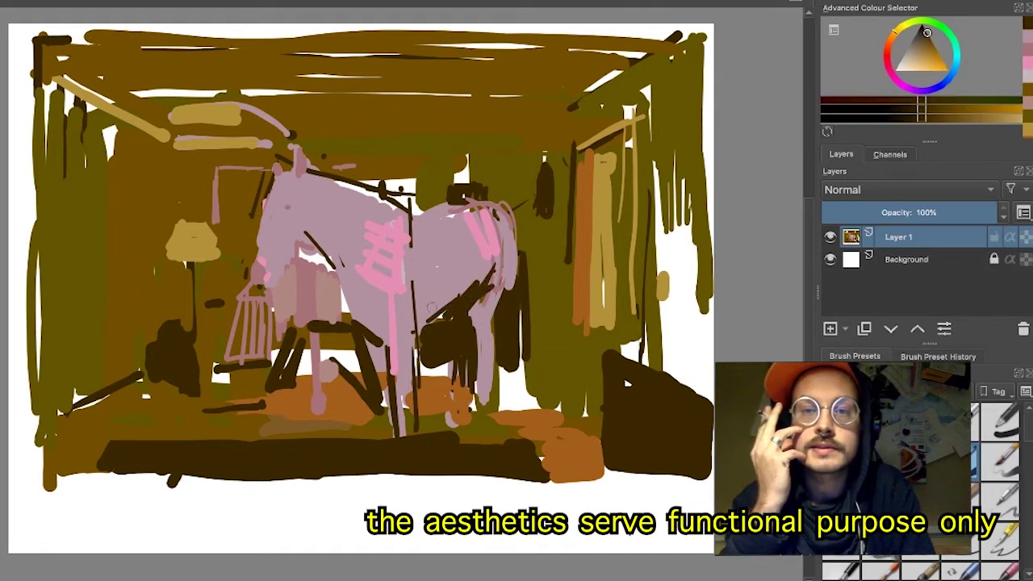
ctrl+click(449, 284)
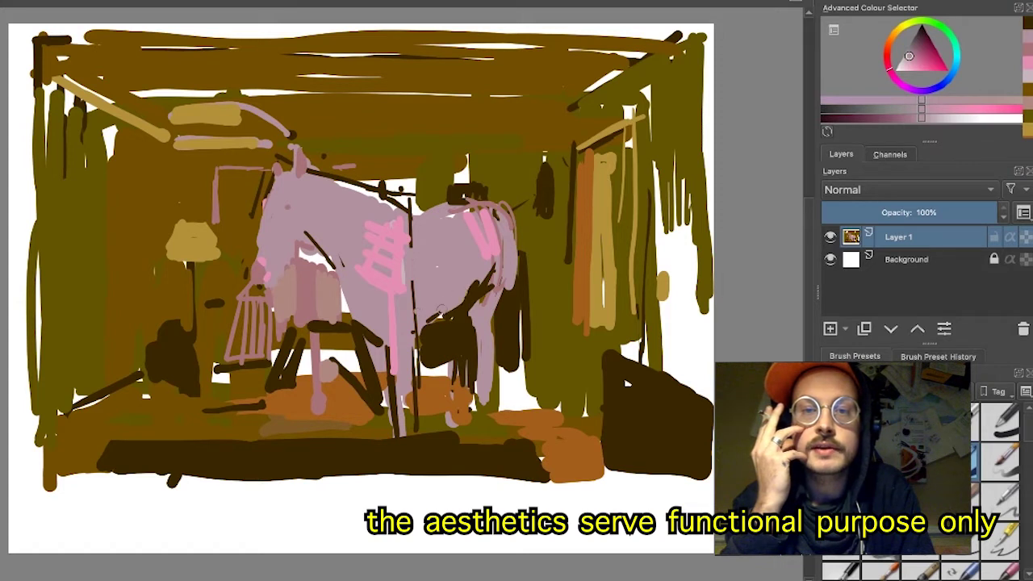
- Sample the pale mauve and paint broad highlight strokes along the animal's neck and around its shoulder
ctrl+click(401, 272)
mouse_move(414, 252)
mouse_down()
mouse_move(403, 309)
mouse_move(383, 301)
mouse_move(362, 264)
mouse_move(358, 280)
mouse_move(376, 222)
mouse_move(363, 233)
mouse_move(363, 215)
mouse_move(337, 191)
mouse_move(316, 185)
mouse_move(299, 204)
mouse_up()
drag(362, 212, 410, 240)
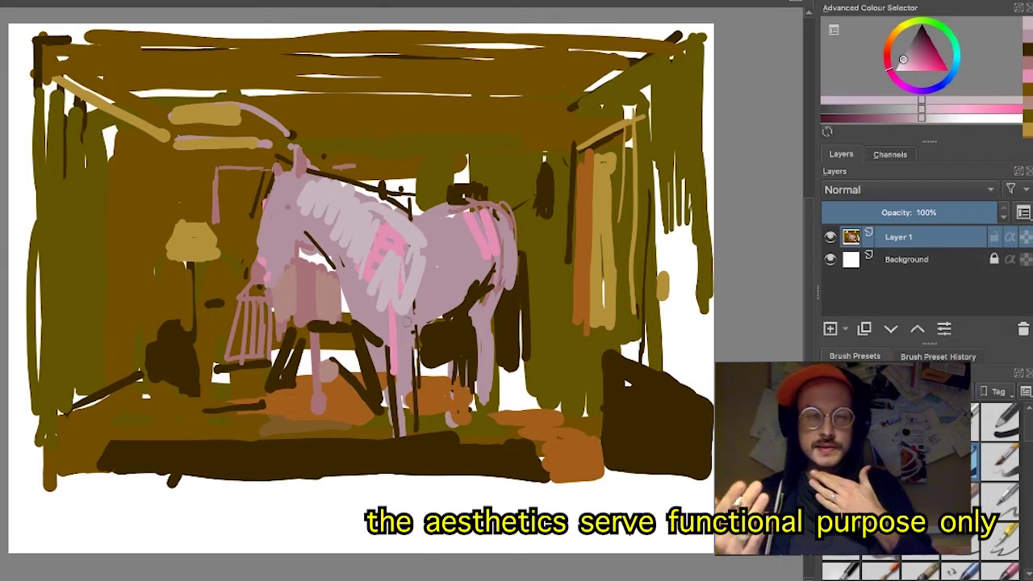
- Lighten the animal's front legs with pale mauve strokes and redefine the chest edge with sampled dark brown
drag(397, 279, 398, 364)
drag(406, 300, 408, 364)
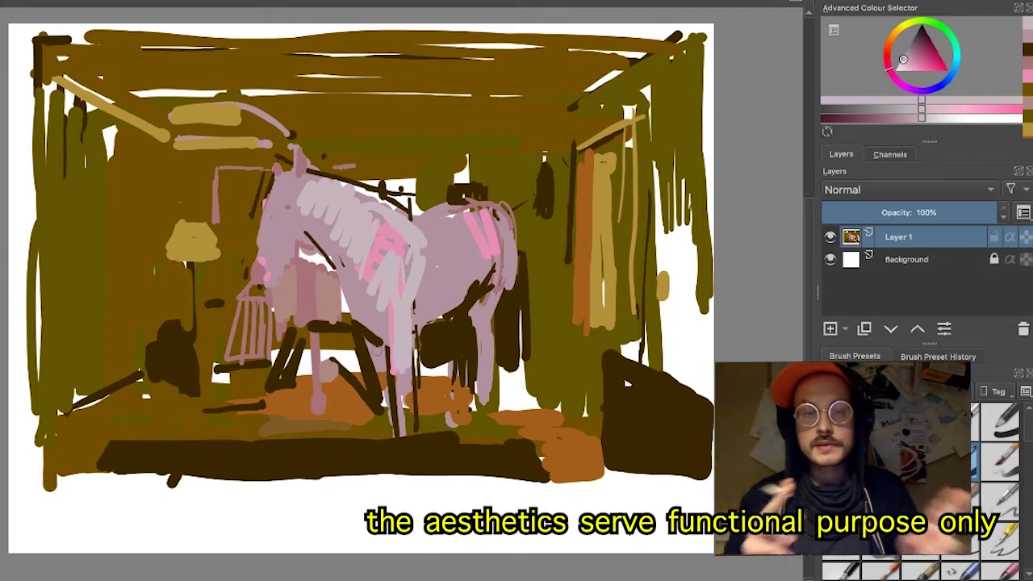
drag(374, 353, 365, 348)
ctrl+click(371, 331)
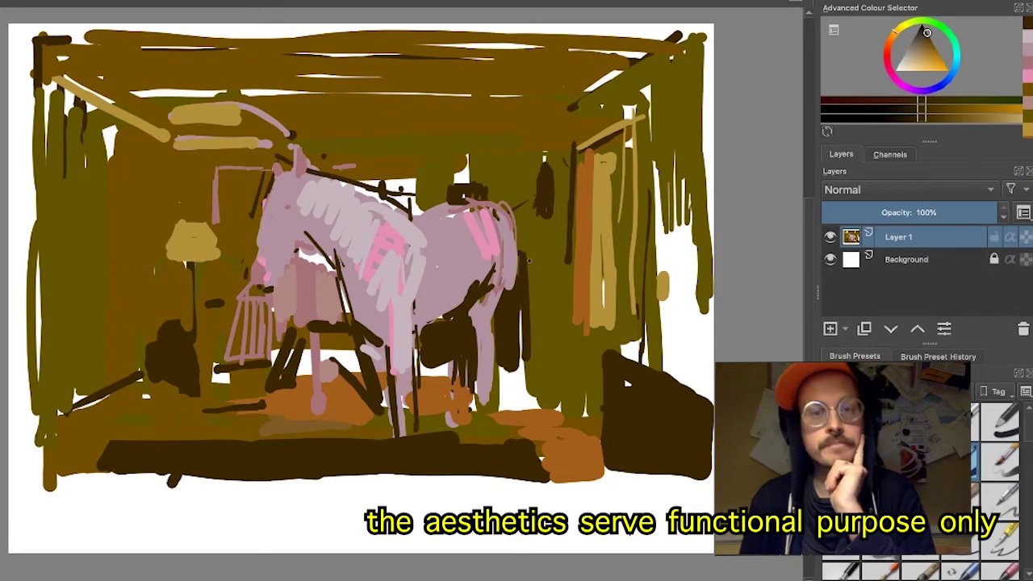
click(617, 277)
ctrl+click(583, 215)
key(ctrl+z)
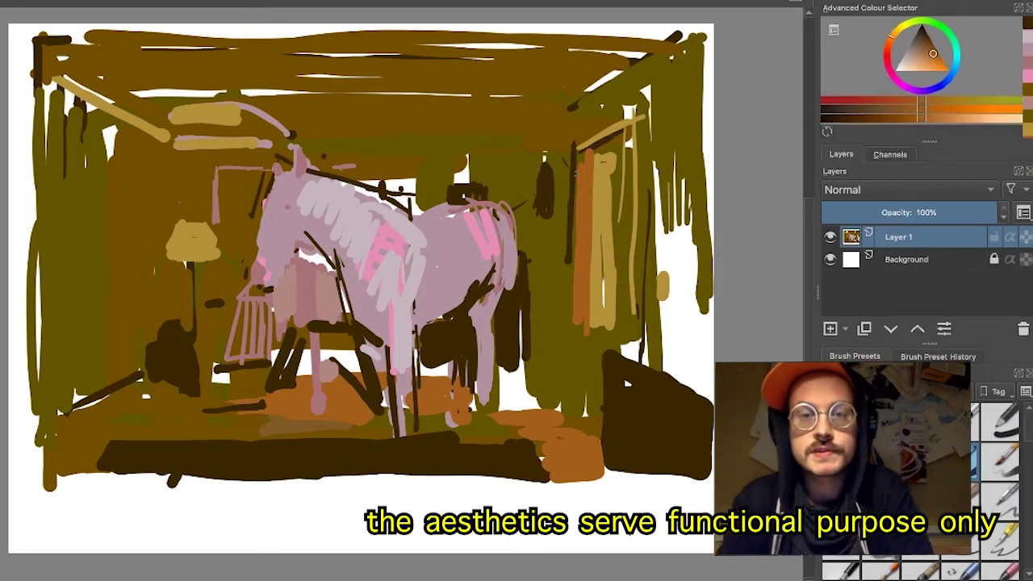
- Sample dark brown and outline the orange curtain's edge down to the floor, plus the base of the dark block
ctrl+click(571, 204)
drag(584, 152, 582, 201)
mouse_move(580, 260)
mouse_down()
mouse_move(575, 412)
mouse_move(604, 438)
mouse_up()
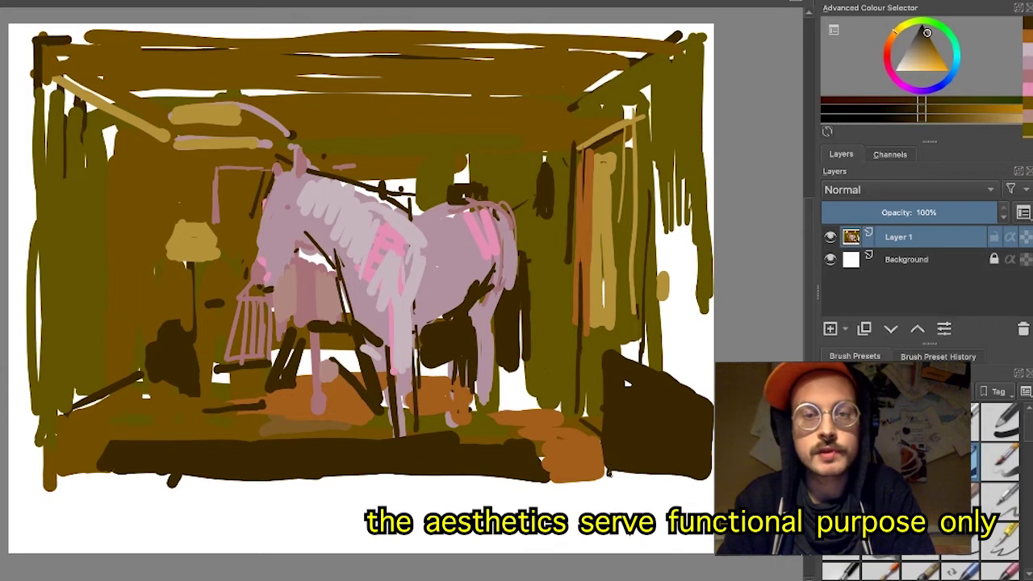
drag(609, 474, 708, 478)
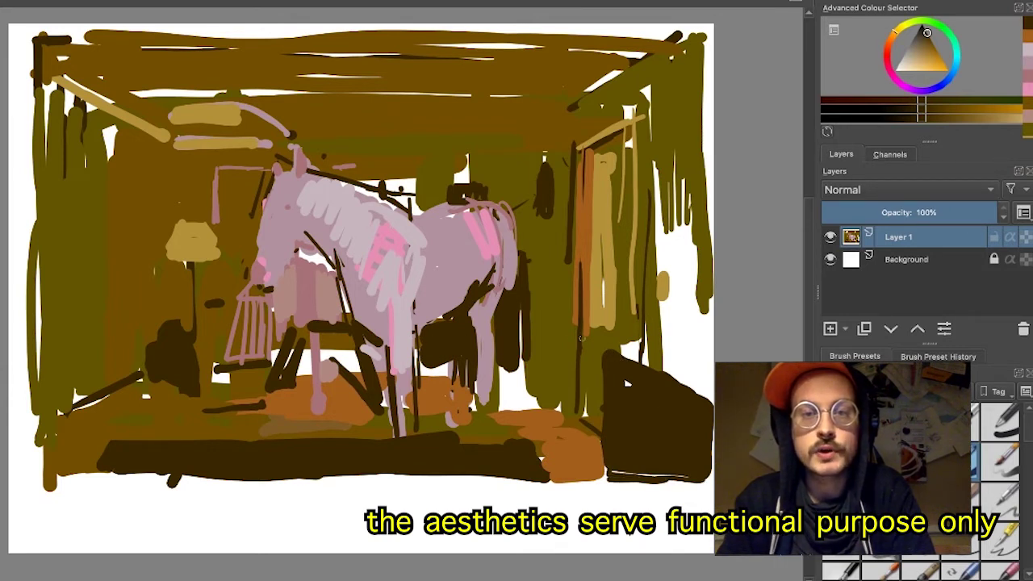
- Rework the dark block's upper edge with sampled olive and dark brown, and lay orange strokes across its top surface
ctrl+click(620, 337)
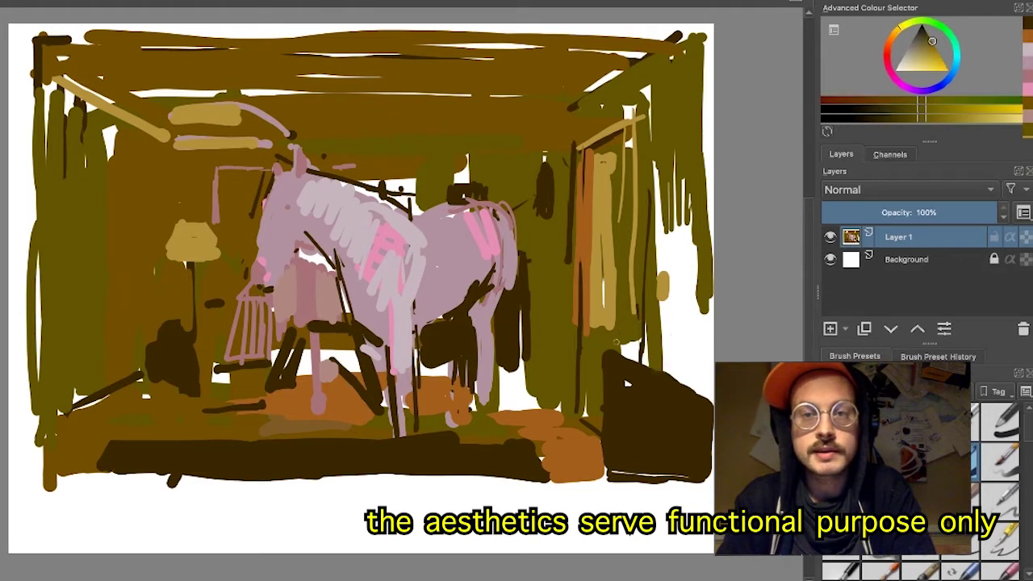
mouse_move(607, 352)
mouse_down()
mouse_move(695, 350)
mouse_move(683, 364)
mouse_move(714, 386)
mouse_up()
ctrl+click(644, 385)
ctrl+click(567, 444)
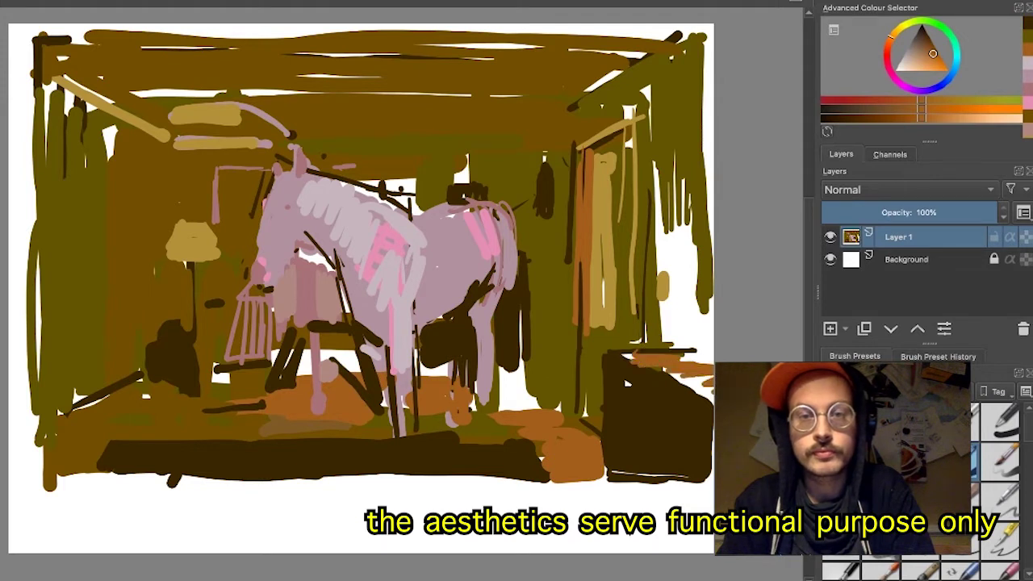
- Sample ochre and loosely fill the white gap on the wall above the dark block
ctrl+click(205, 230)
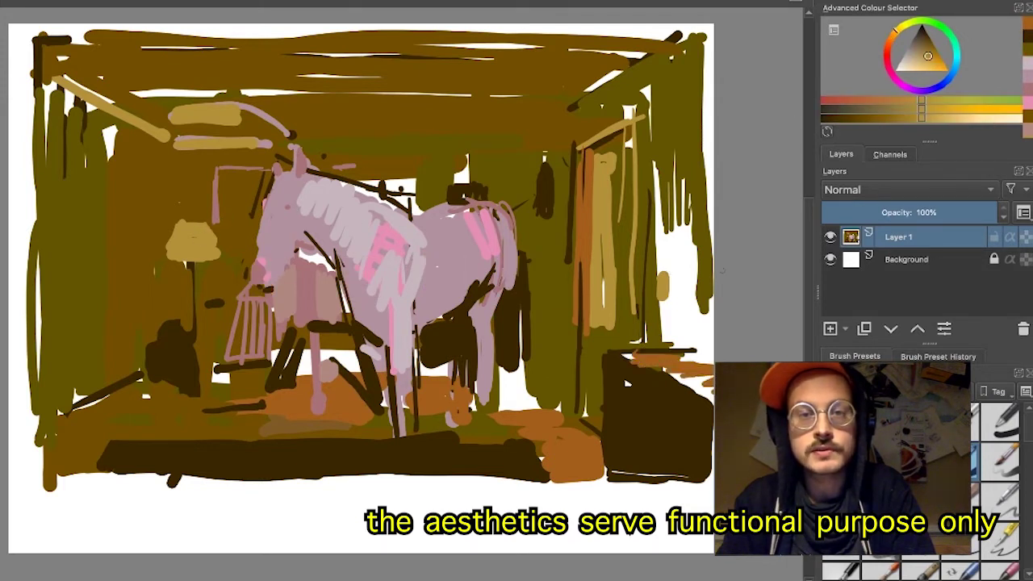
mouse_move(684, 255)
mouse_down()
mouse_move(684, 303)
mouse_move(697, 309)
mouse_move(684, 304)
mouse_move(697, 309)
mouse_move(684, 312)
mouse_move(684, 349)
mouse_move(677, 332)
mouse_move(700, 322)
mouse_move(695, 353)
mouse_move(712, 283)
mouse_up()
mouse_move(677, 219)
mouse_down()
mouse_move(686, 244)
mouse_move(680, 200)
mouse_move(709, 191)
mouse_move(710, 129)
mouse_move(692, 200)
mouse_move(661, 238)
mouse_move(639, 234)
mouse_up()
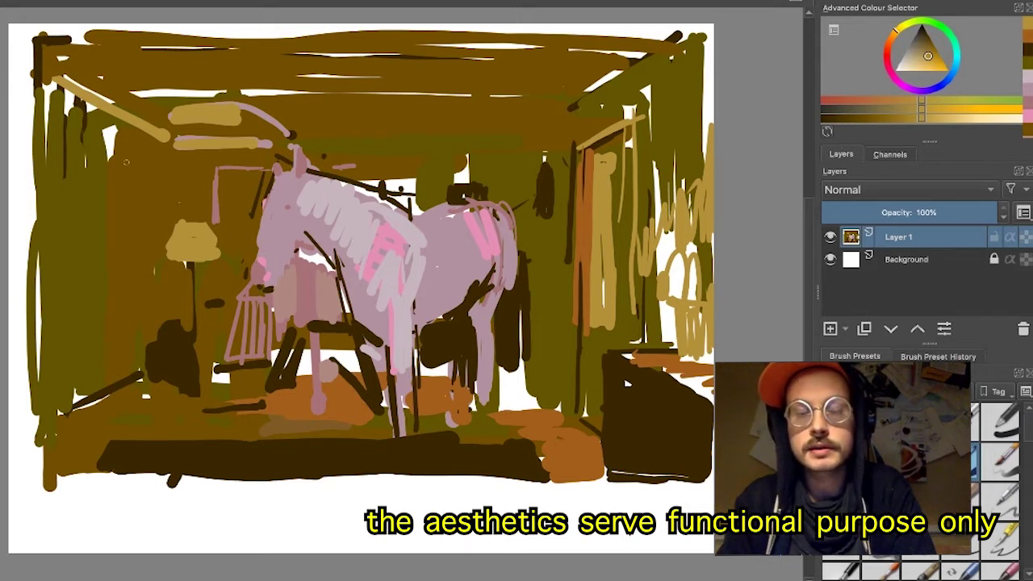
- Dab sampled dusty pink on the horse's eye and jaw, and add orange stripes to the pink shape beneath its head
ctrl+click(308, 297)
drag(286, 210, 292, 210)
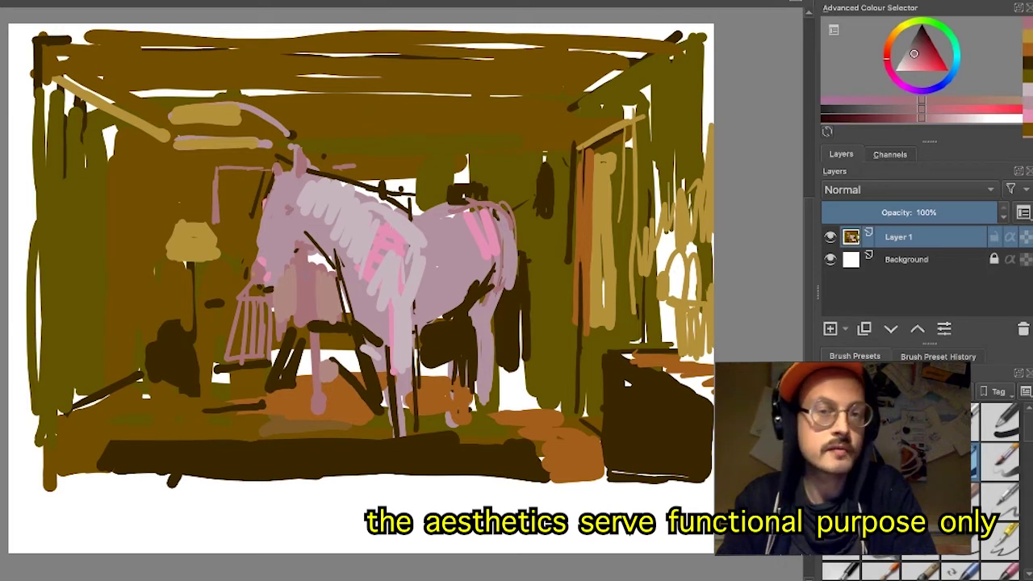
drag(303, 256, 313, 258)
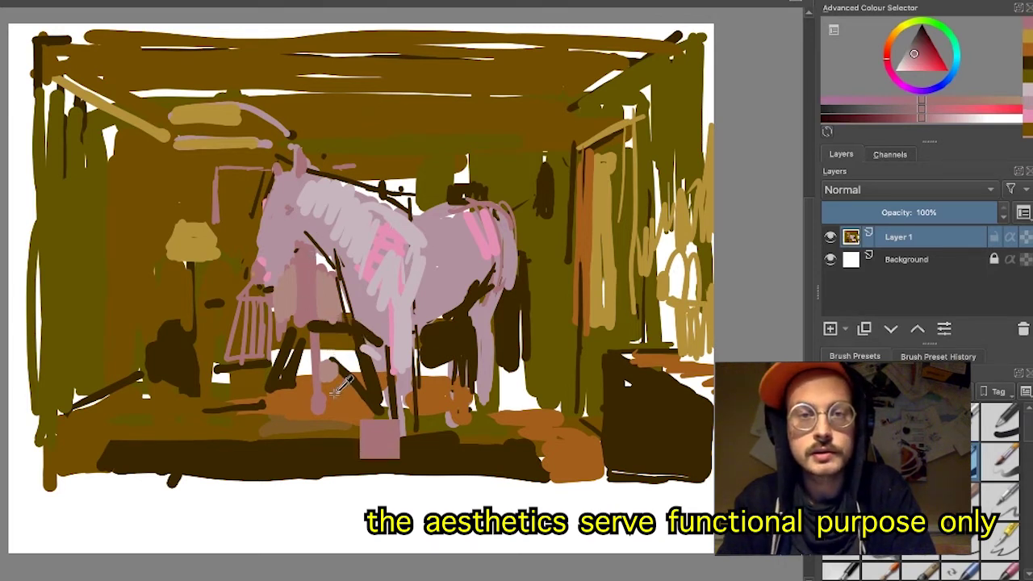
ctrl+click(337, 396)
mouse_move(298, 255)
mouse_down()
mouse_move(301, 319)
mouse_move(310, 327)
mouse_up()
- Darken the gap between the front legs and repaint the arched form beneath the pink shape in grey-brown
ctrl+click(324, 325)
drag(393, 375, 396, 435)
click(920, 40)
mouse_move(278, 385)
mouse_down()
mouse_move(286, 332)
mouse_move(346, 363)
mouse_move(361, 350)
mouse_move(383, 449)
mouse_up()
- Reshape the horse's front legs with alternating sampled mauve, dark brown and pale mauve strokes down to the hooves
ctrl+click(373, 352)
ctrl+click(387, 362)
drag(372, 353, 398, 401)
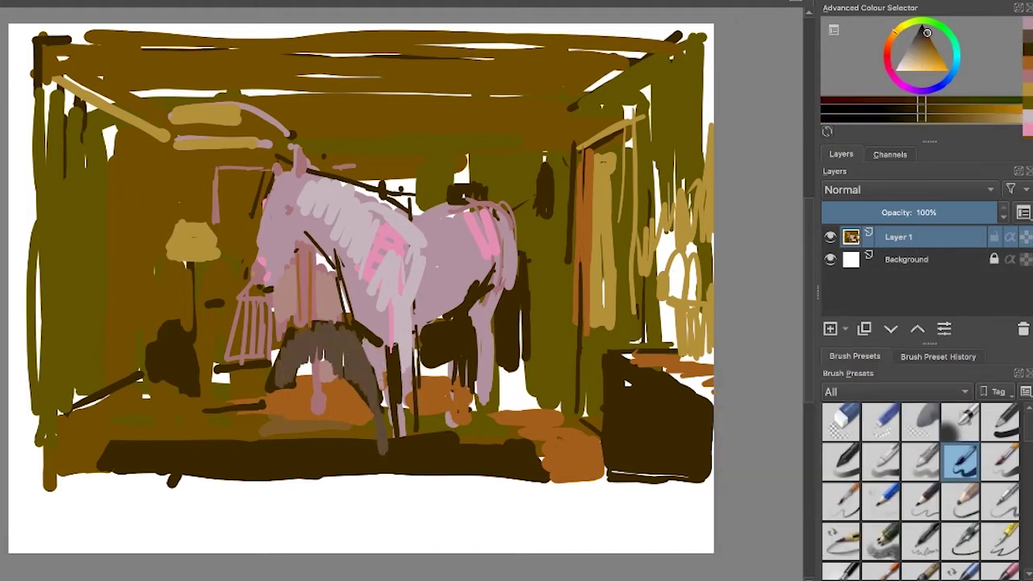
drag(396, 327, 397, 357)
drag(399, 389, 404, 421)
ctrl+click(410, 369)
drag(412, 367, 416, 428)
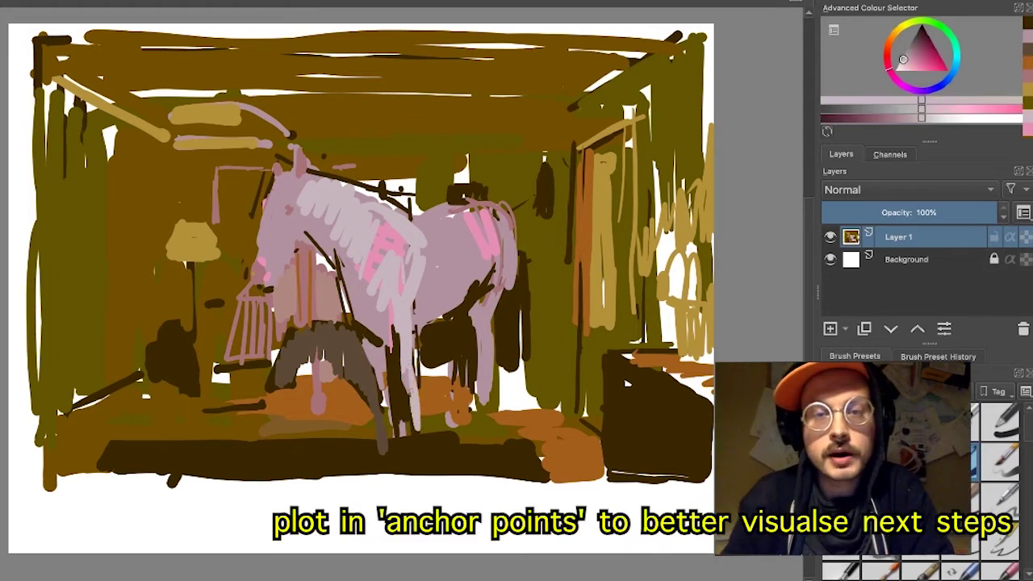
- Refine the rear edge of the nearer front leg with sampled dark brown and mauve strokes
ctrl+click(422, 303)
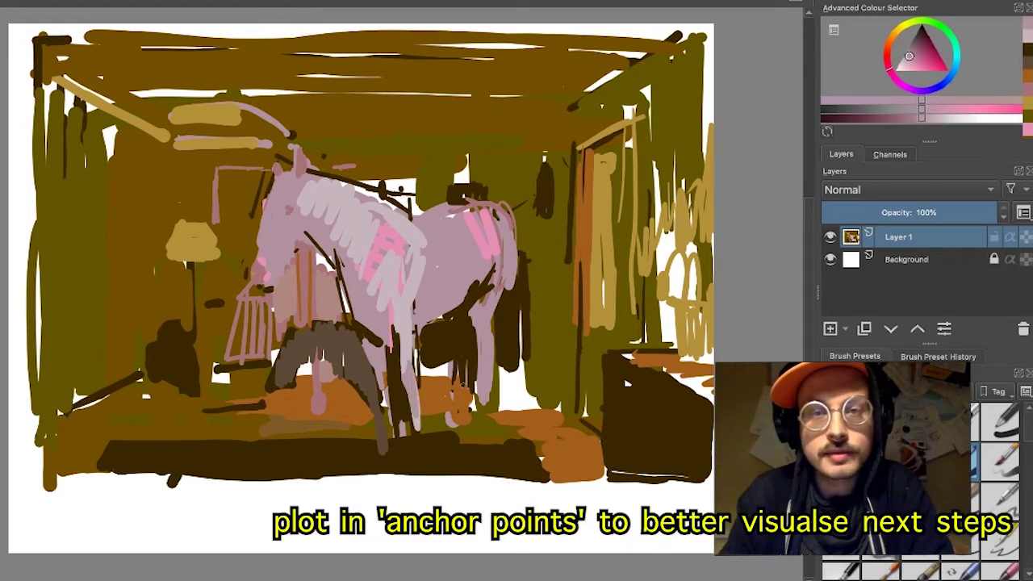
ctrl+click(404, 396)
drag(417, 379, 420, 432)
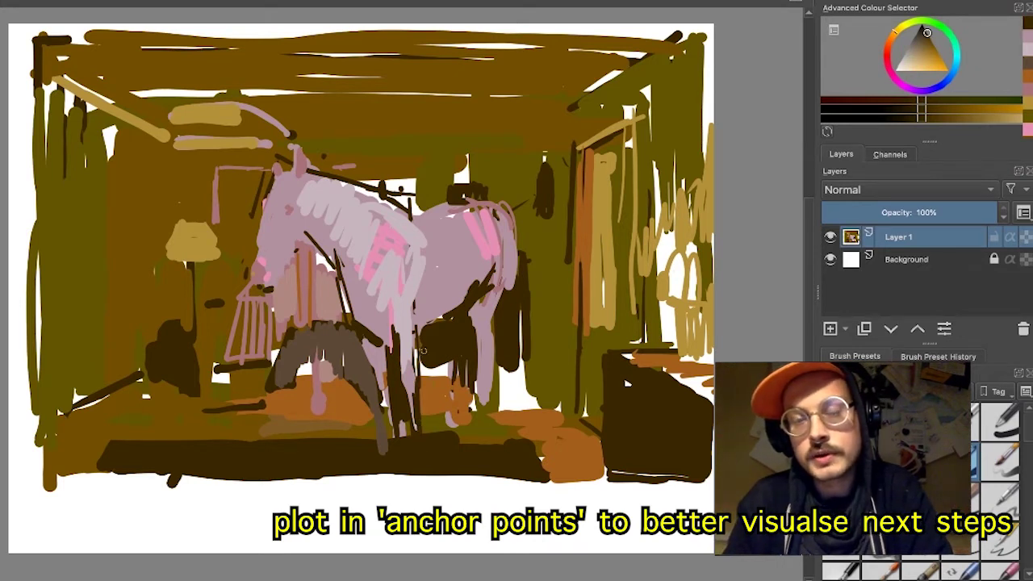
ctrl+click(416, 307)
drag(417, 328, 421, 351)
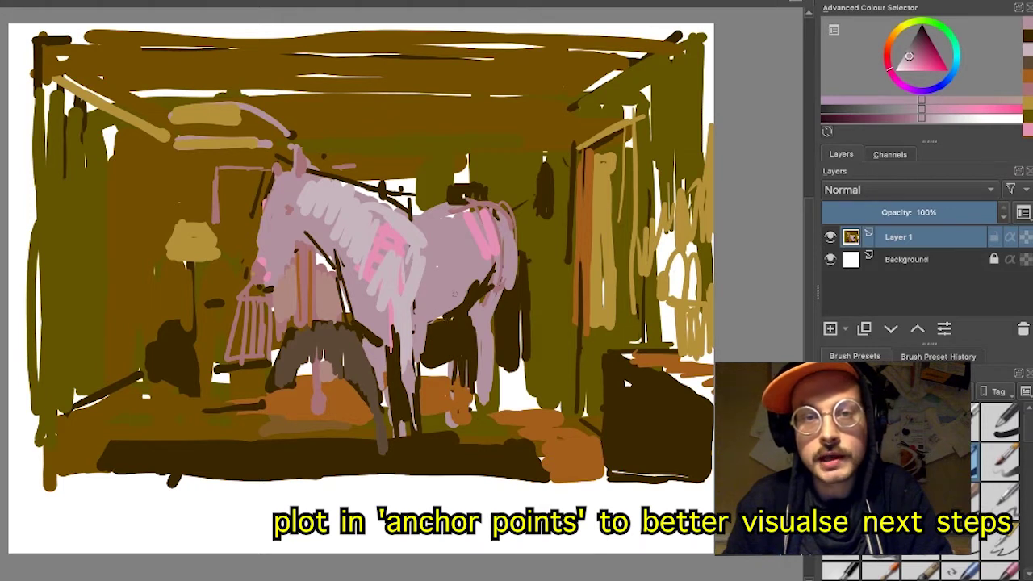
- Redefine the belly corner and hind legs with sampled dark brown and dusty mauve strokes
ctrl+click(475, 297)
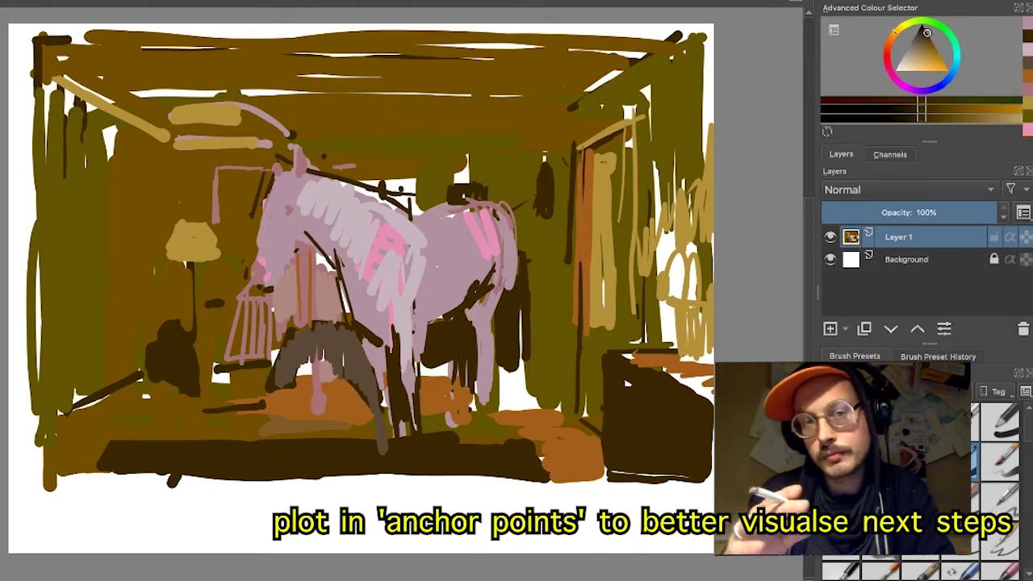
drag(477, 297, 484, 377)
ctrl+click(474, 334)
drag(476, 314, 489, 415)
ctrl+click(492, 260)
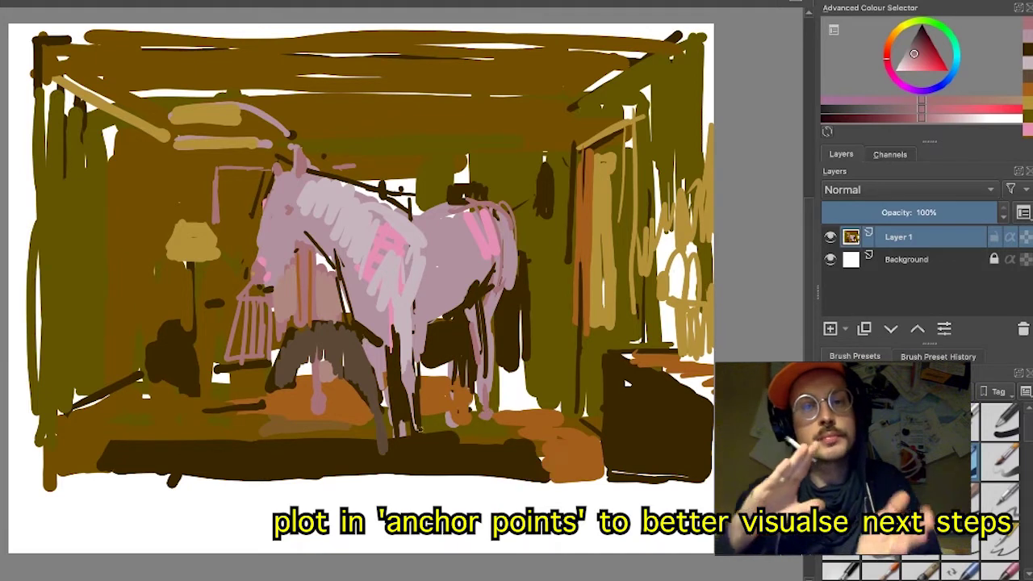
key(ctrl)
ctrl+click(487, 413)
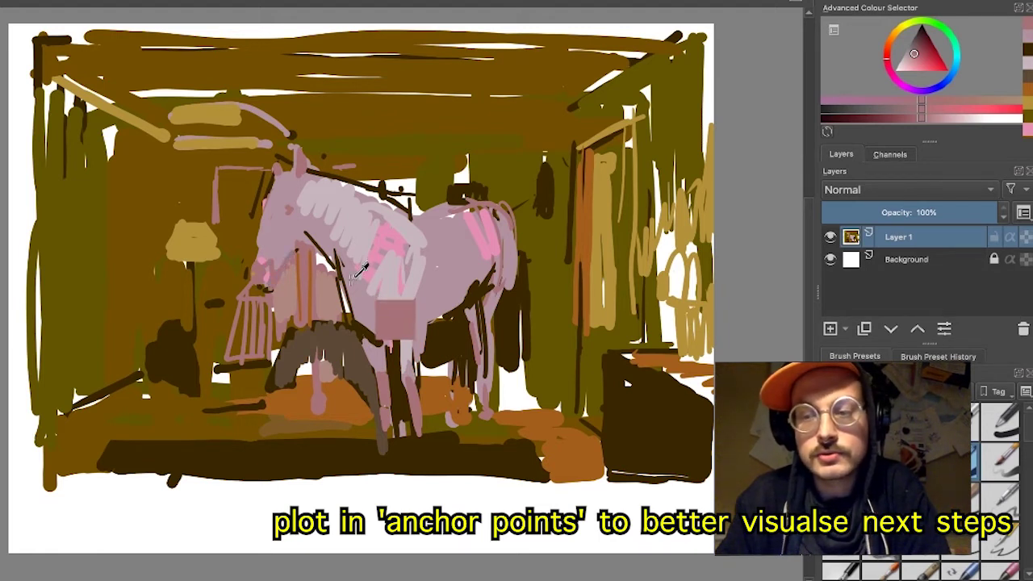
- Extend the grey-brown arch upward and spread sampled dusty pink toward the striped grille below the horse's muzzle
ctrl+click(334, 343)
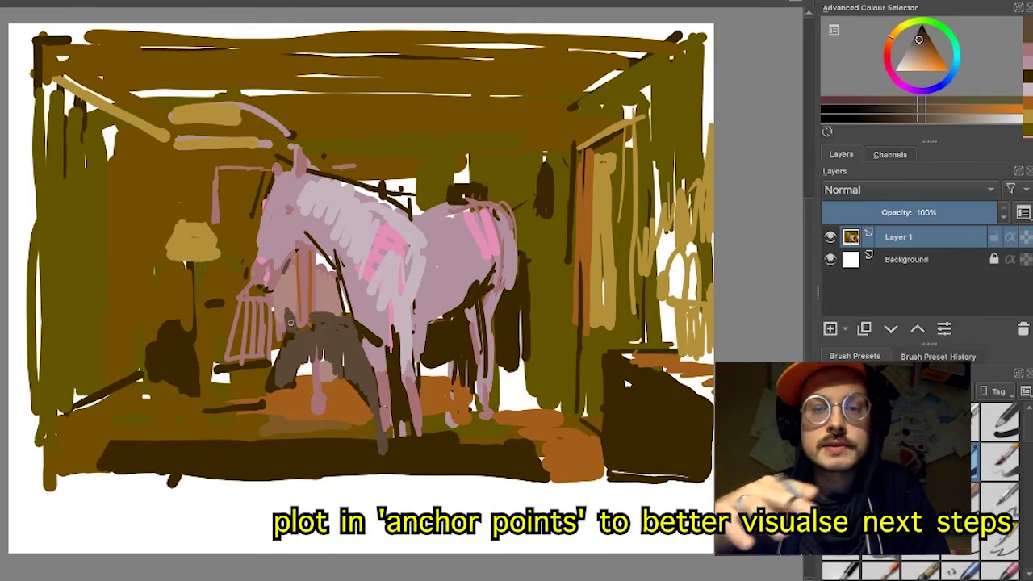
ctrl+click(289, 284)
mouse_move(277, 307)
mouse_down()
mouse_move(269, 341)
mouse_move(268, 316)
mouse_up()
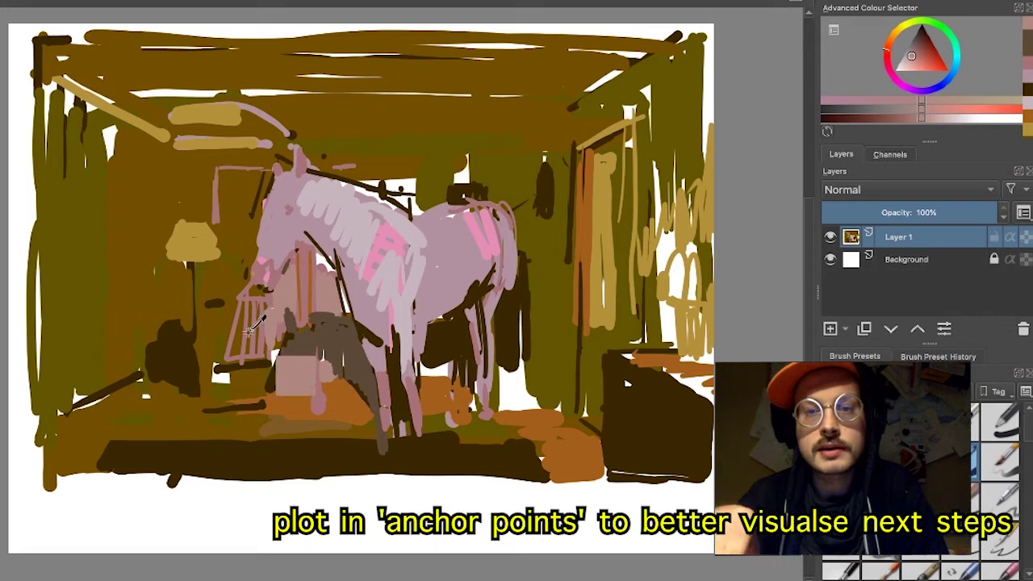
- Reinforce the dark bar beneath the striped grille and draw a vertical dark brown stroke beside it
ctrl+click(256, 367)
drag(270, 368, 222, 372)
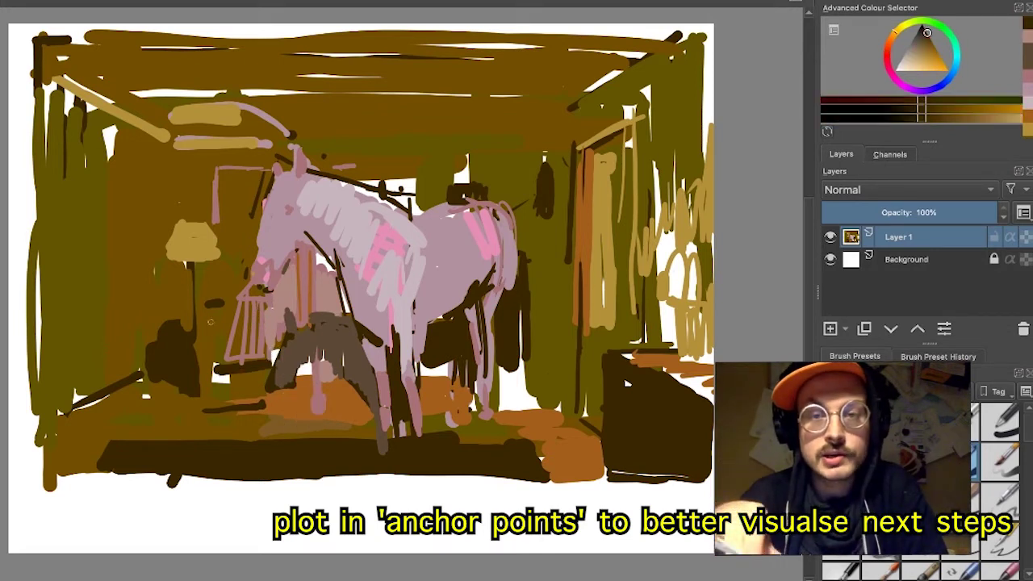
drag(211, 306, 208, 347)
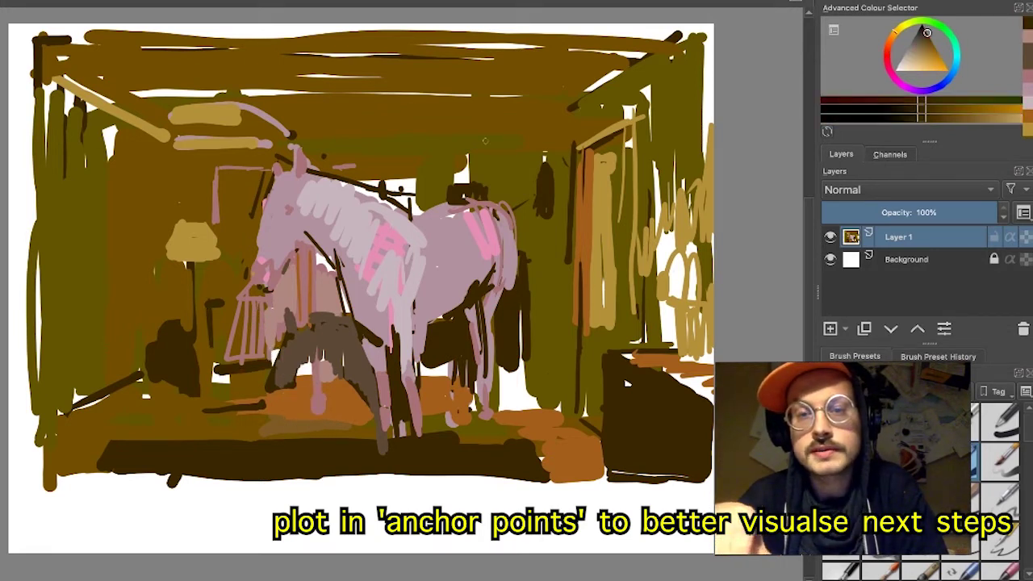
- Brush grey-brown over the dark patch beneath the belly and olive strokes over the dark shape behind the hind legs
ctrl+click(353, 355)
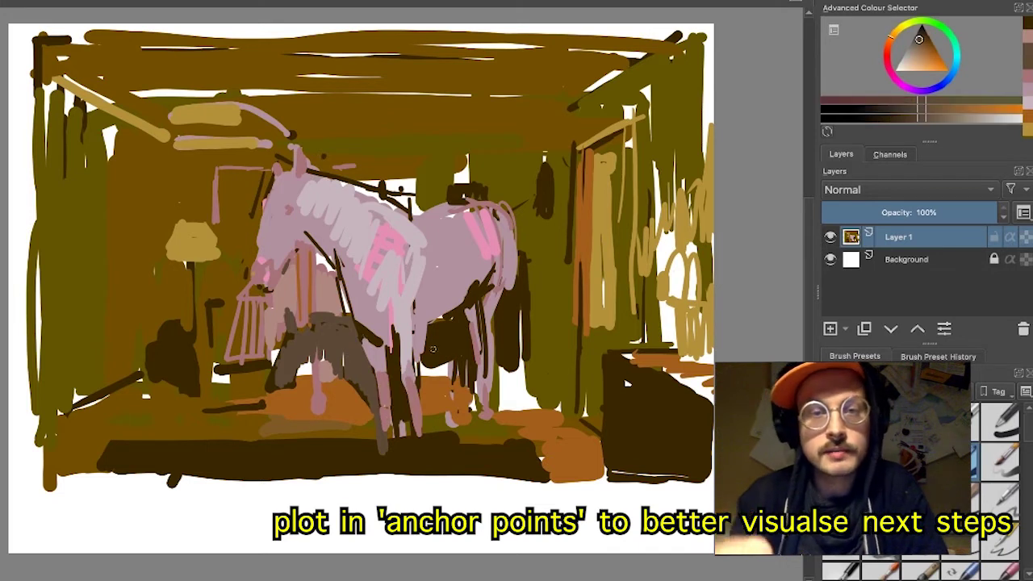
mouse_move(429, 360)
mouse_down()
mouse_move(423, 373)
mouse_move(452, 372)
mouse_up()
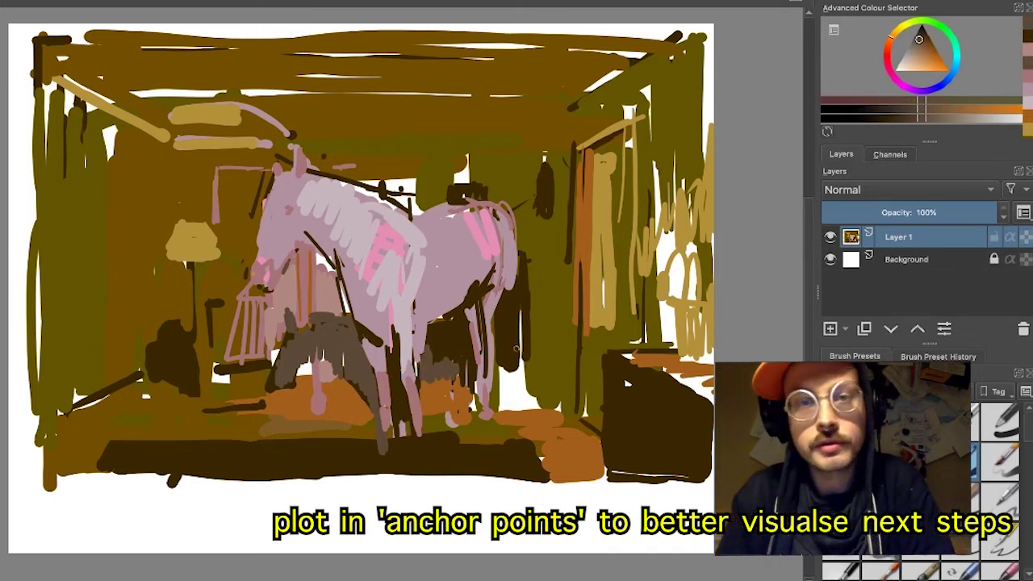
ctrl+click(515, 416)
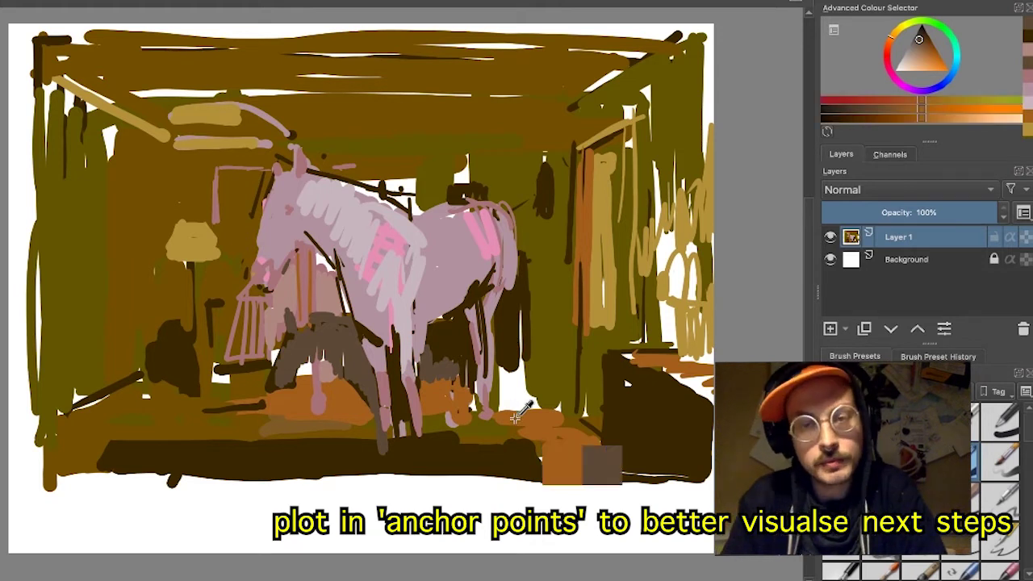
ctrl+click(545, 327)
mouse_move(503, 319)
mouse_down()
mouse_move(507, 387)
mouse_move(508, 318)
mouse_up()
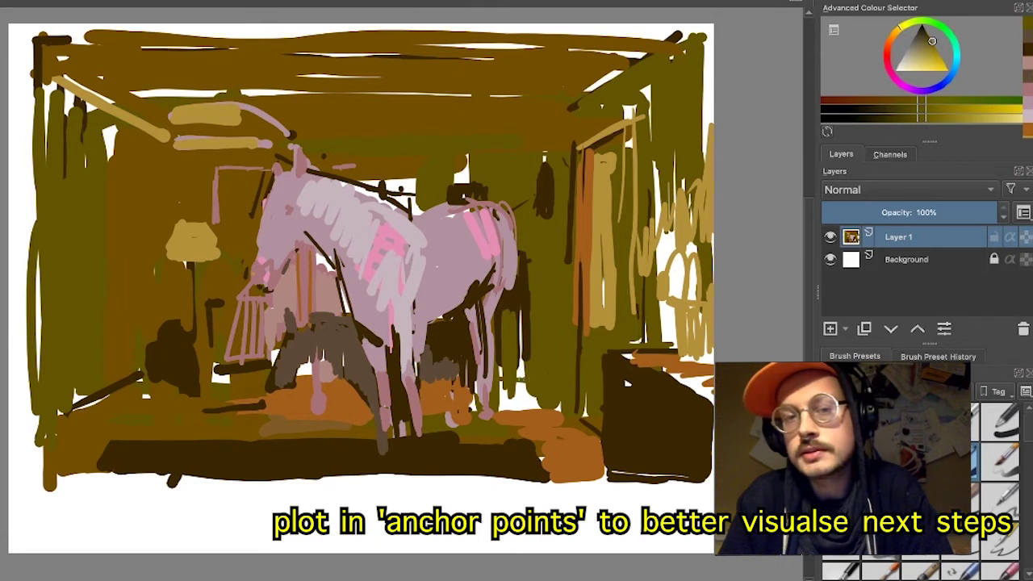
- Draw dark brown floor lines along the back and side walls, and cover the vertical line below the curtain with olive
ctrl+click(450, 335)
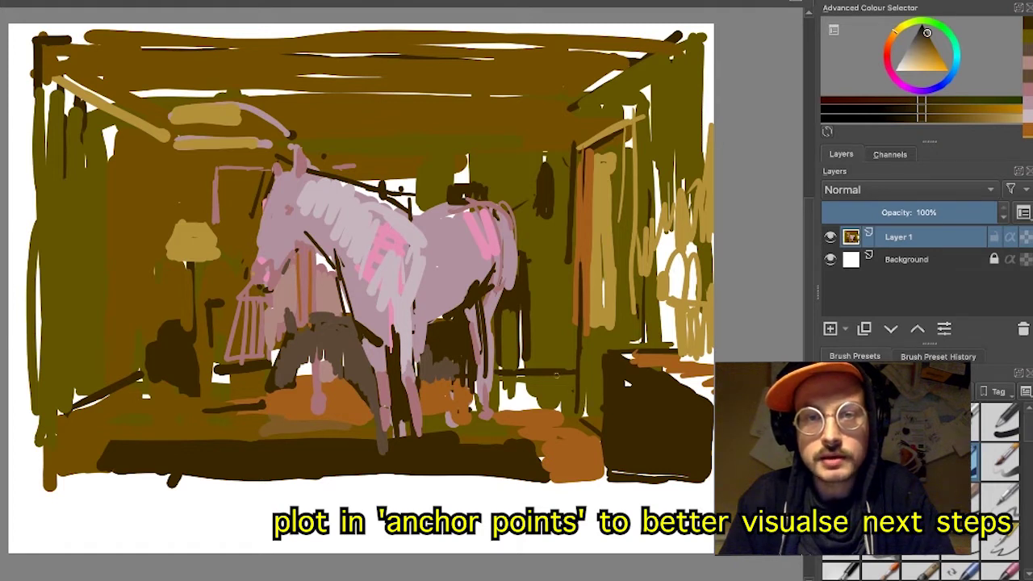
drag(546, 377, 602, 426)
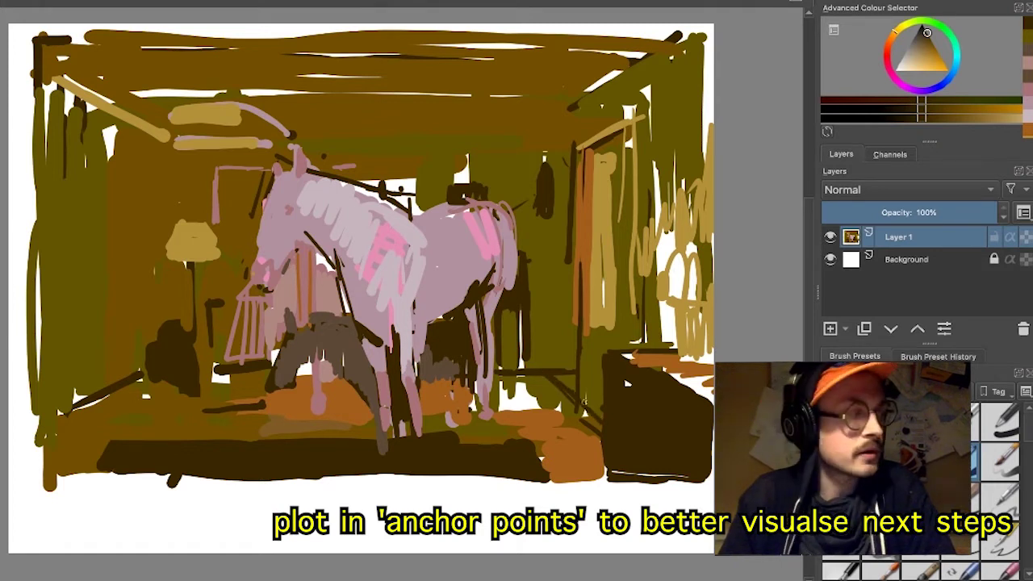
ctrl+click(590, 361)
drag(579, 386, 577, 337)
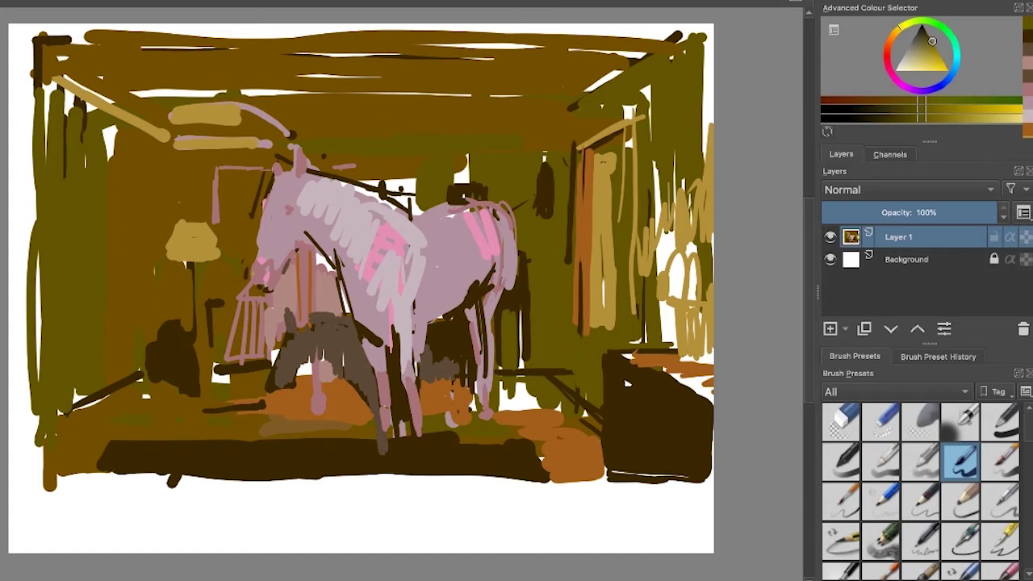
- Paint olive over the dark line beside the curtain and redraw the room's corner in sampled dark brown
ctrl+click(561, 186)
drag(572, 176, 566, 373)
ctrl+click(630, 442)
mouse_move(564, 273)
mouse_down()
mouse_move(564, 382)
mouse_move(559, 366)
mouse_up()
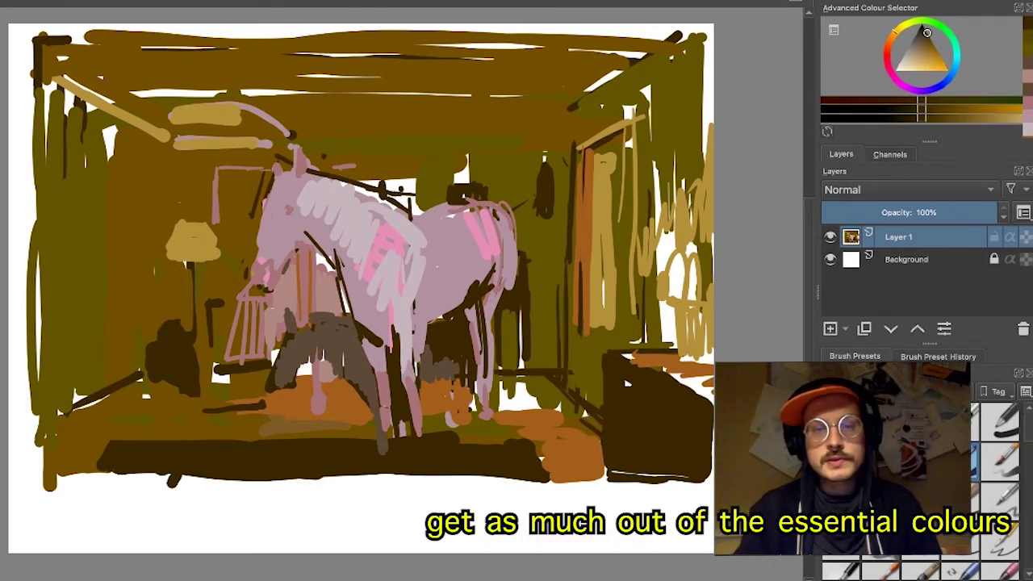
- Replace the dark stroke beside the striped grille with thin stripes in sampled colours and the wall's brown
ctrl+click(363, 385)
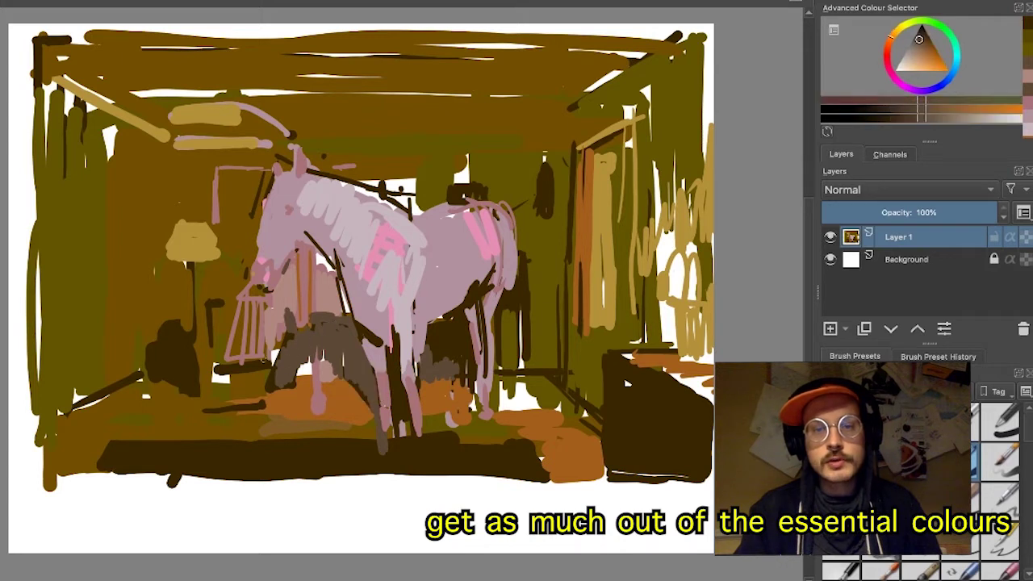
ctrl+click(229, 326)
mouse_move(232, 306)
mouse_down()
mouse_move(224, 349)
mouse_move(220, 303)
mouse_up()
ctrl+click(222, 330)
drag(223, 349, 211, 303)
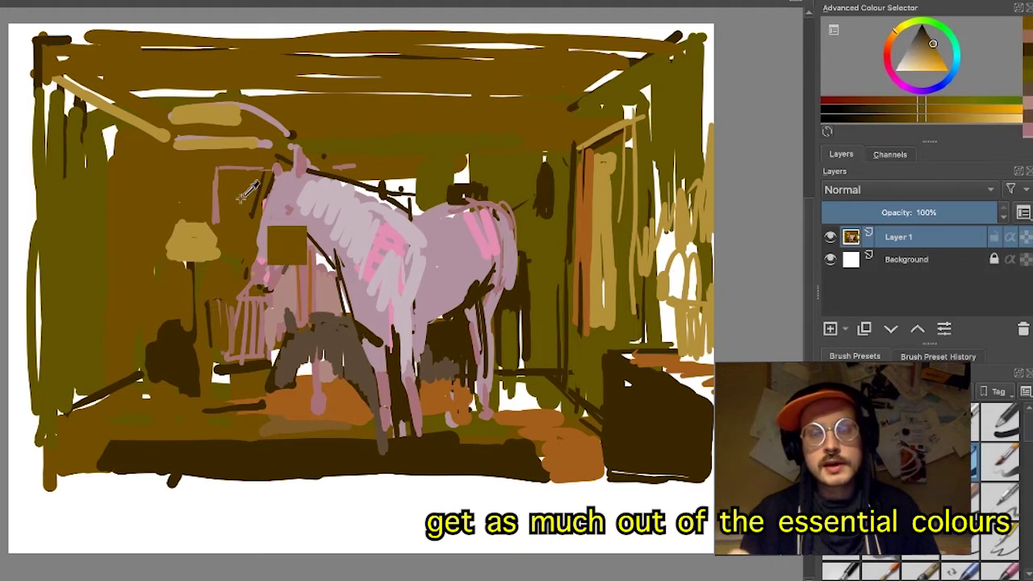
key(ctrl+z)
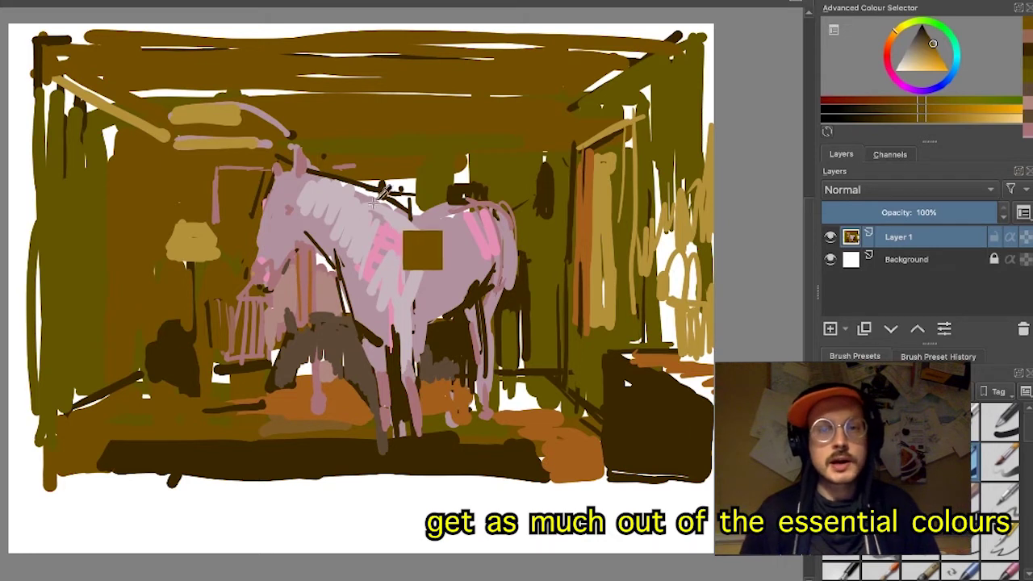
- Paint orange over the dark dabs above the horse's neck and fill the dip in its back with mauve
drag(315, 268, 318, 260)
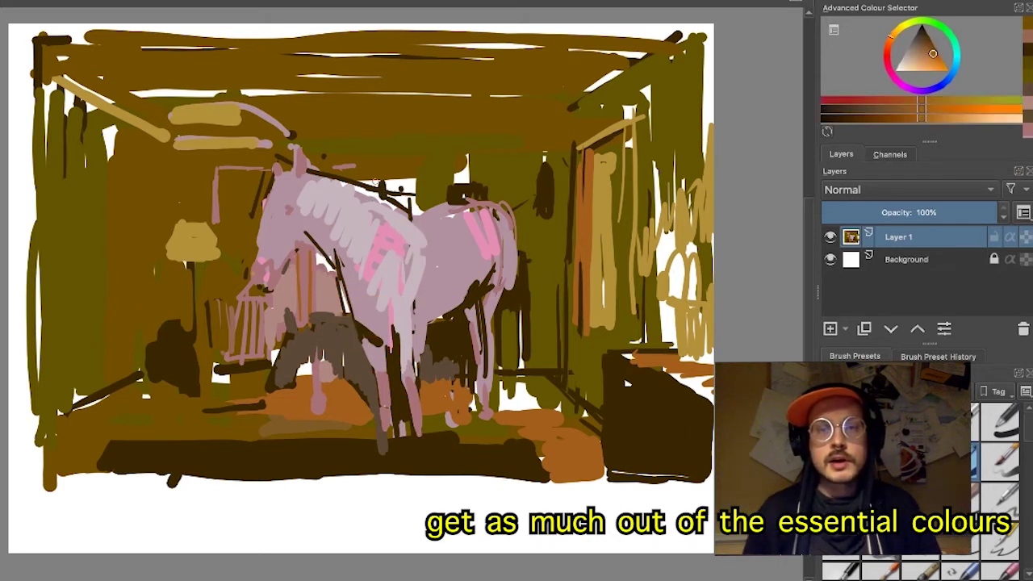
mouse_move(374, 172)
mouse_down()
mouse_move(363, 185)
mouse_move(398, 189)
mouse_up()
drag(429, 266, 456, 271)
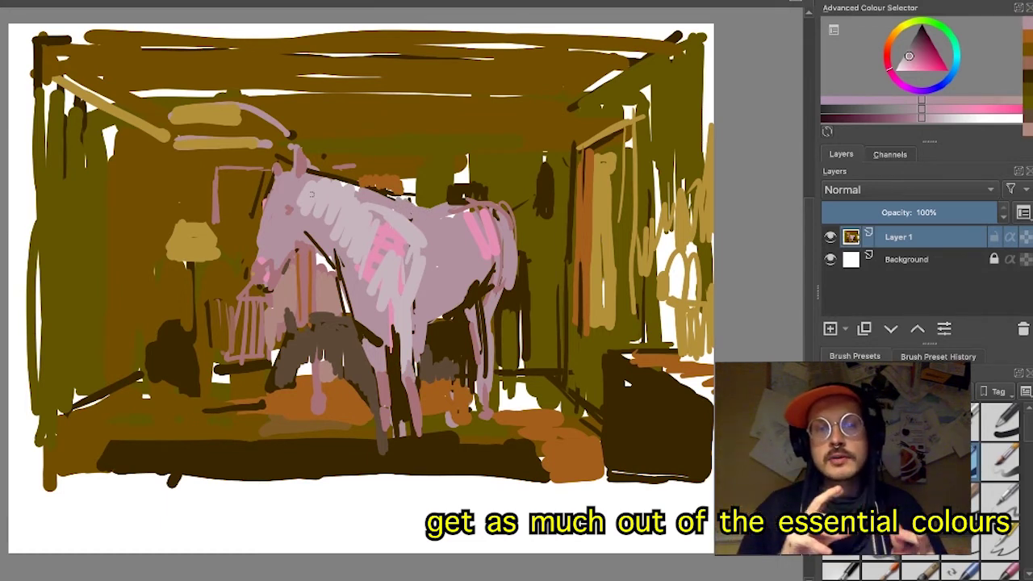
ctrl+click(304, 173)
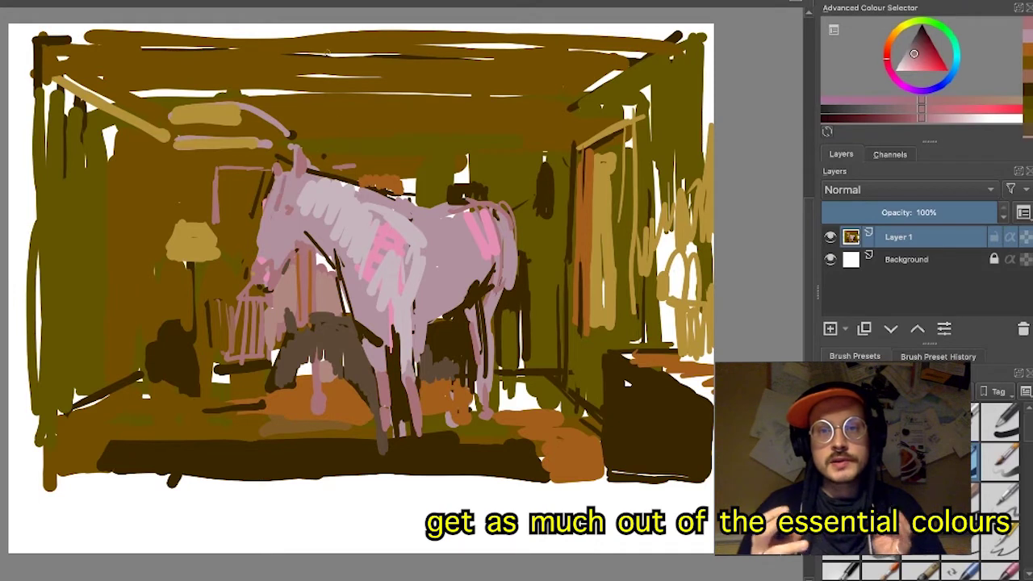
- Sample the horse's pale mauve and brush it over the cheek and upper neck below the ears
mouse_move(314, 215)
mouse_down()
mouse_move(309, 238)
mouse_move(309, 217)
mouse_up()
ctrl+click(297, 230)
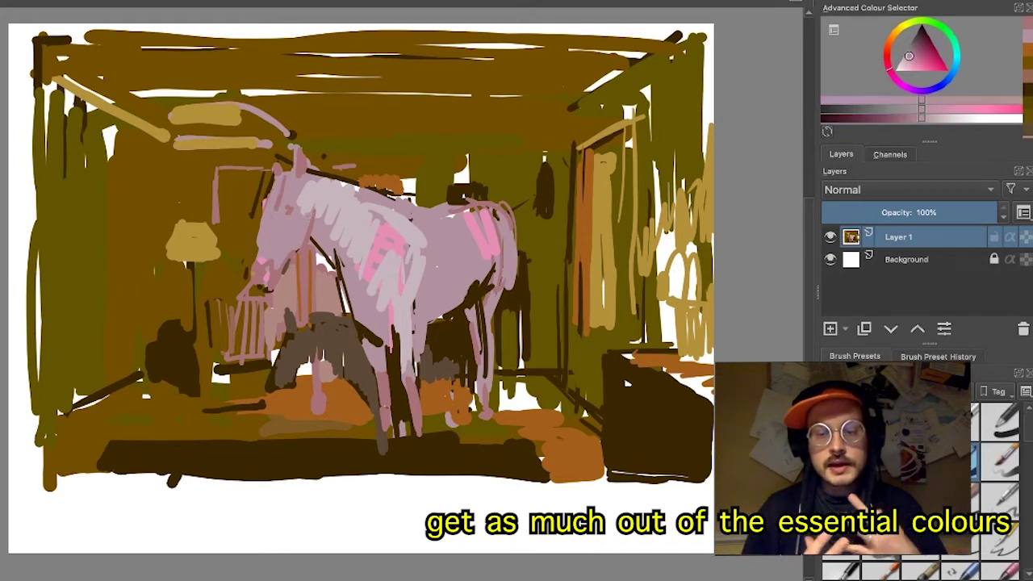
ctrl+click(313, 186)
drag(301, 189, 285, 202)
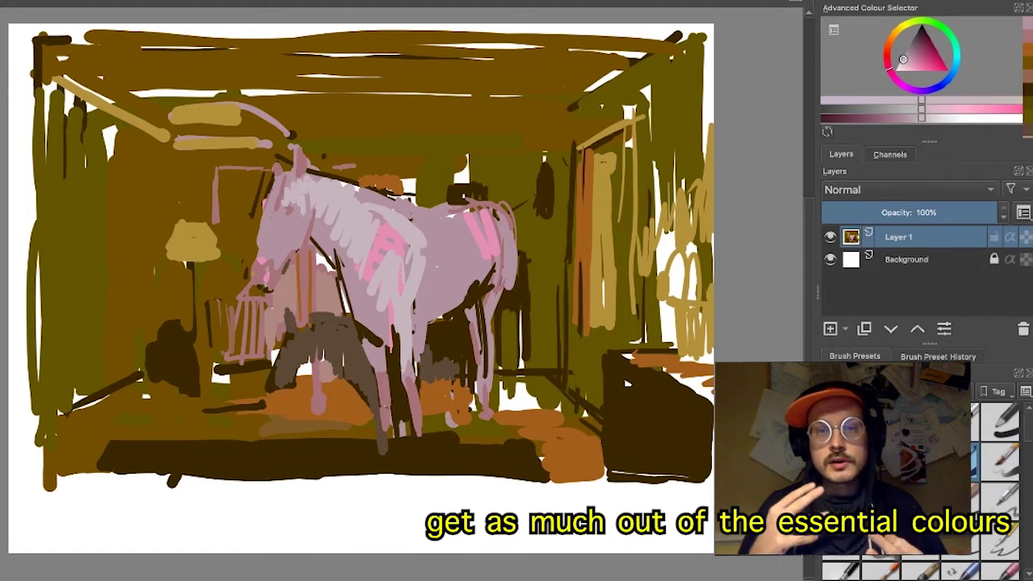
- Add pale mauve strokes along the horse's shoulder, haunch and front edge of the chest
mouse_move(357, 195)
mouse_down()
mouse_move(417, 218)
mouse_move(428, 258)
mouse_up()
drag(484, 227, 494, 281)
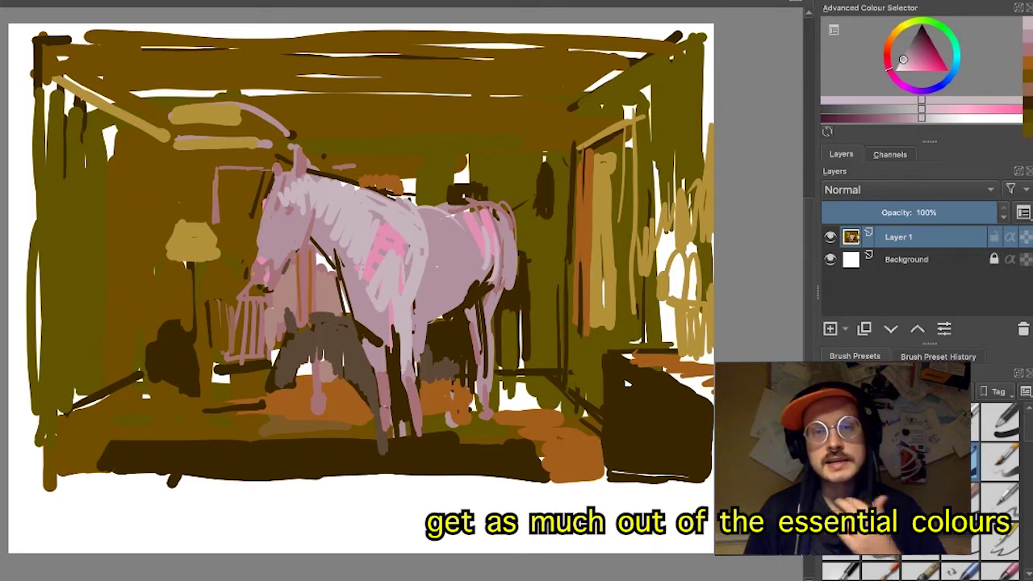
drag(355, 261, 378, 313)
drag(351, 260, 377, 314)
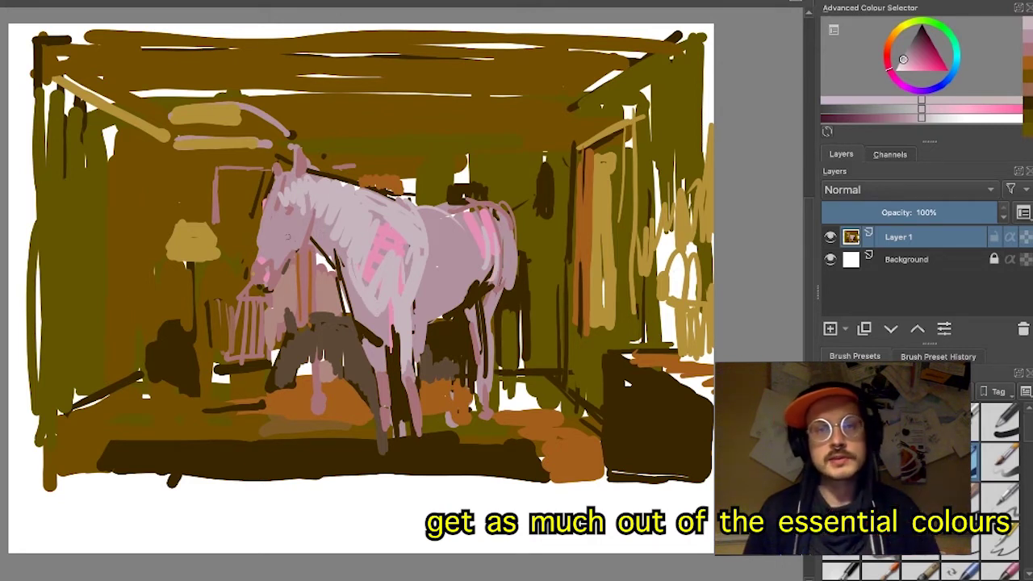
- Mix muted dark browns from the sampled wall colour and paint vertical strokes inside the mauve frame behind the horse's head
key(ctrl)
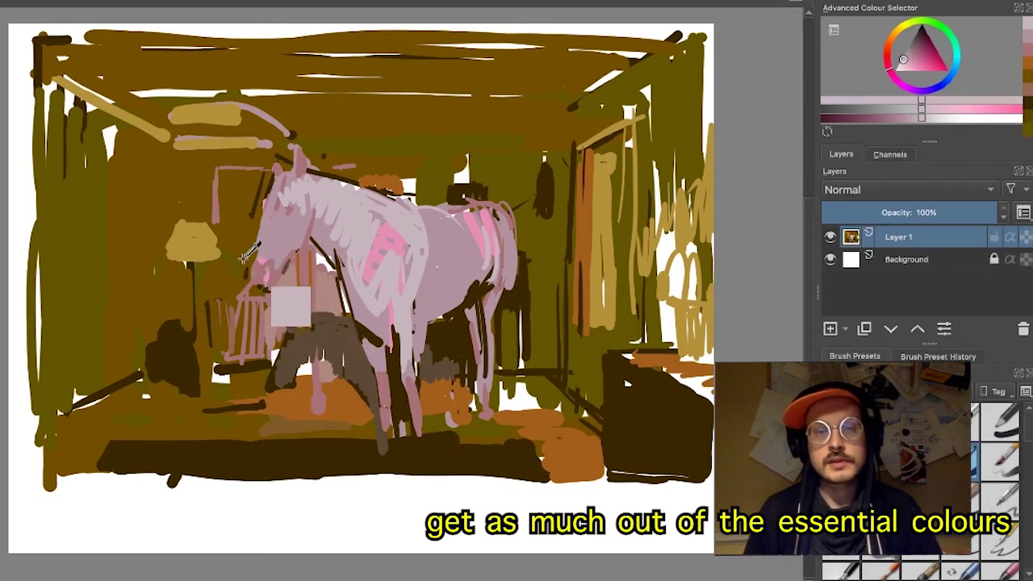
ctrl+click(235, 224)
click(930, 48)
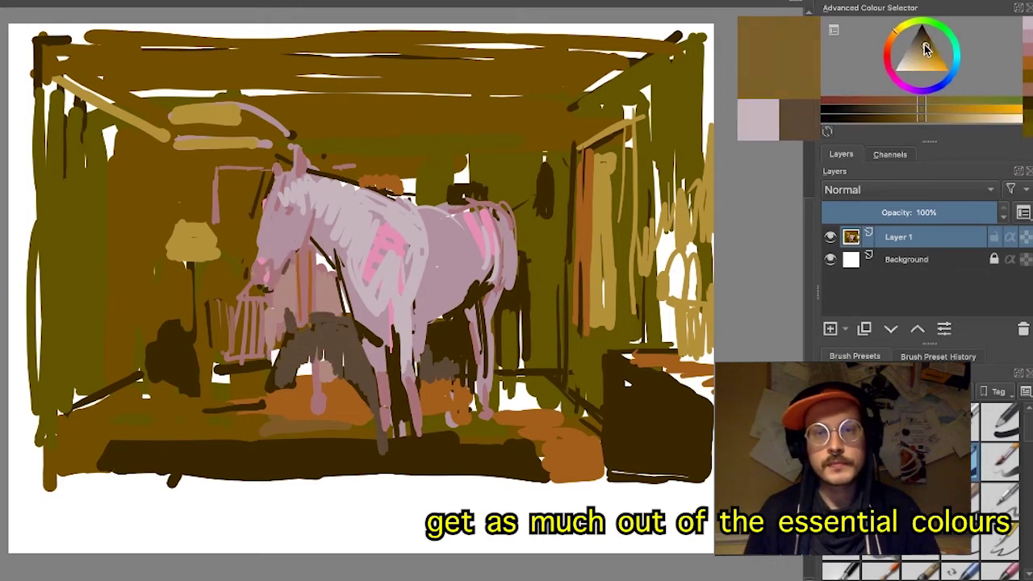
click(926, 45)
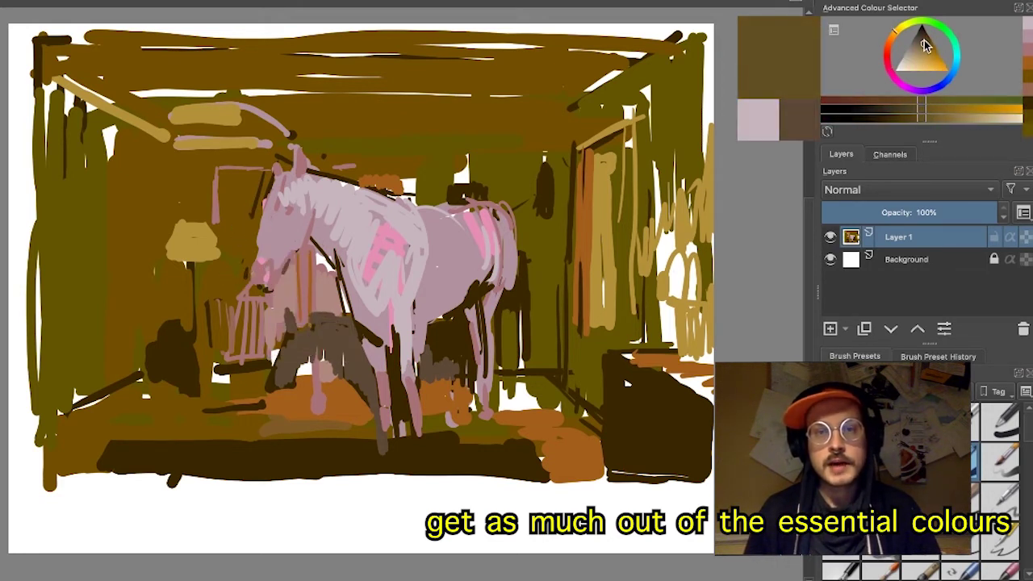
click(912, 102)
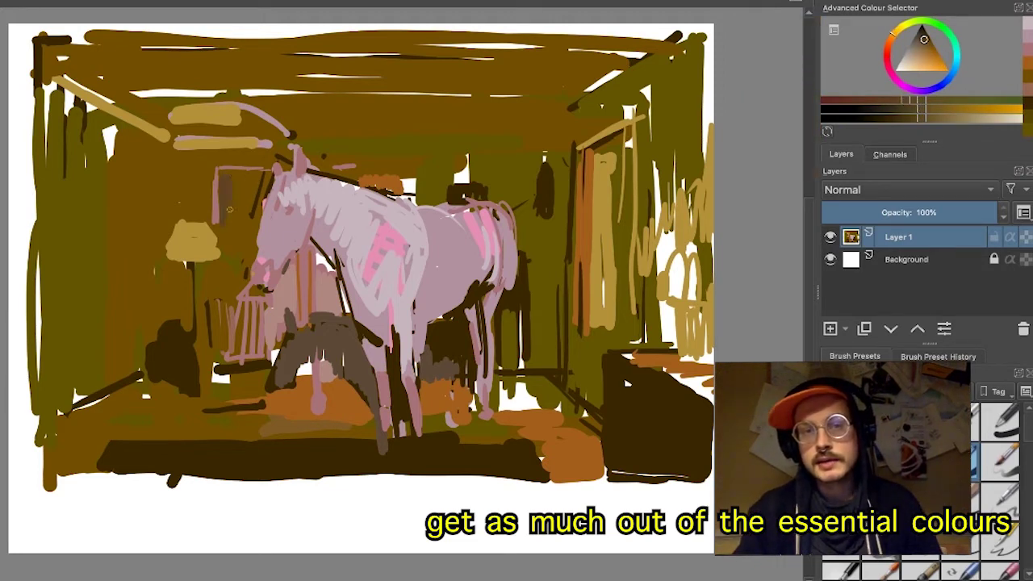
click(928, 42)
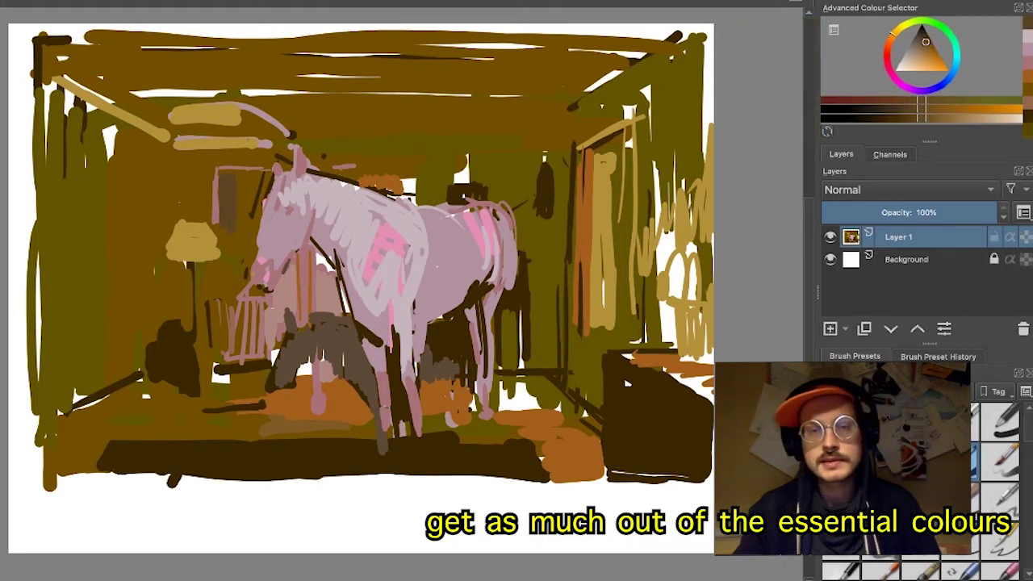
click(930, 38)
drag(224, 175, 230, 241)
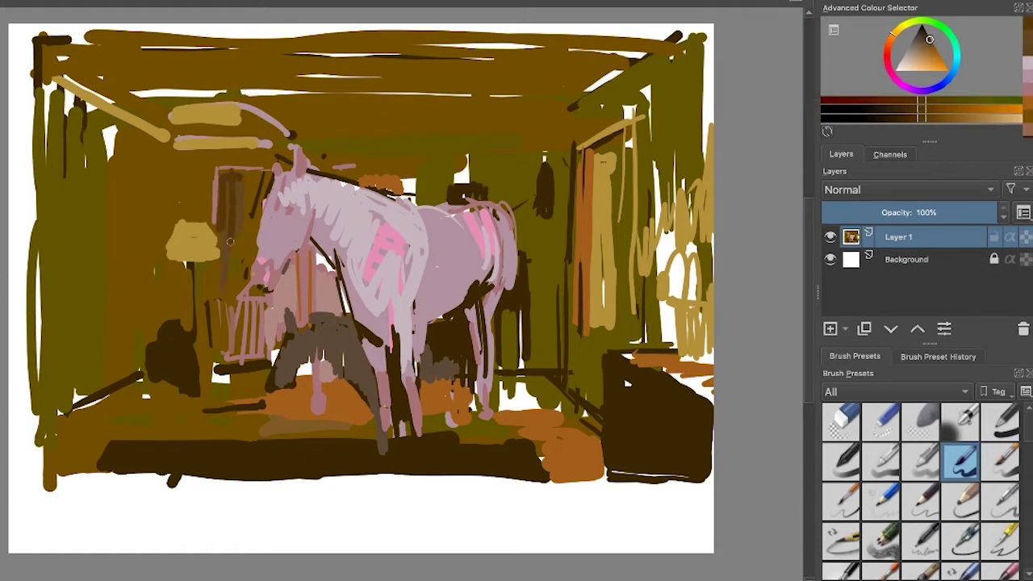
- Draw a vertical dark brown line beside the floor lamp and paint sampled olive over the side wall's upper part
drag(133, 365, 130, 303)
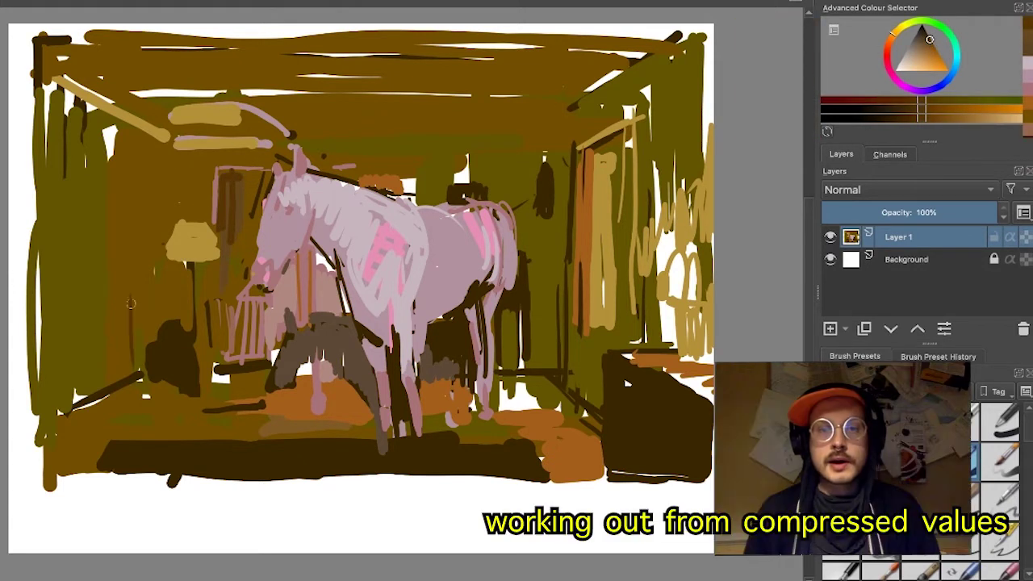
drag(132, 340, 139, 144)
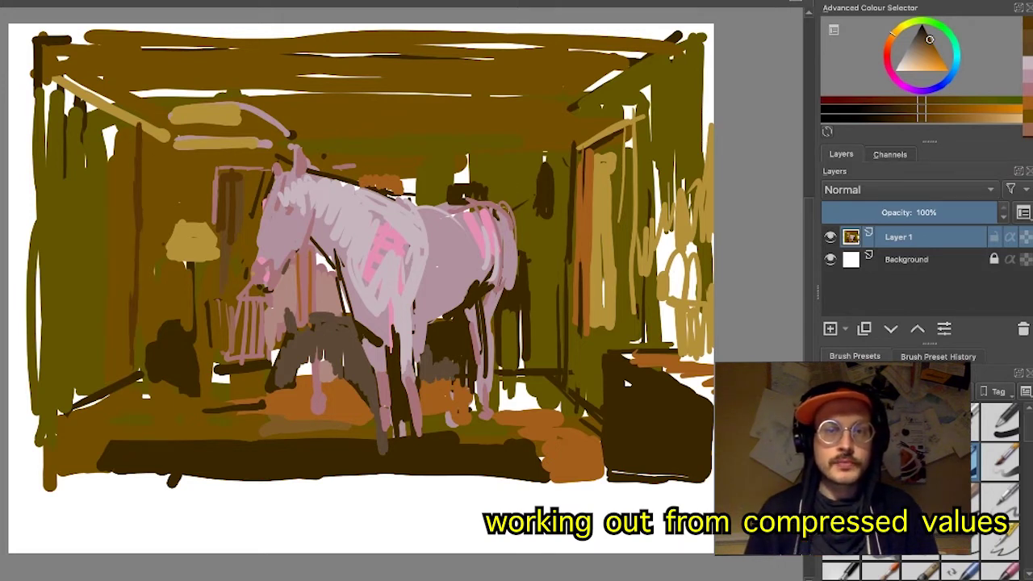
ctrl+click(535, 235)
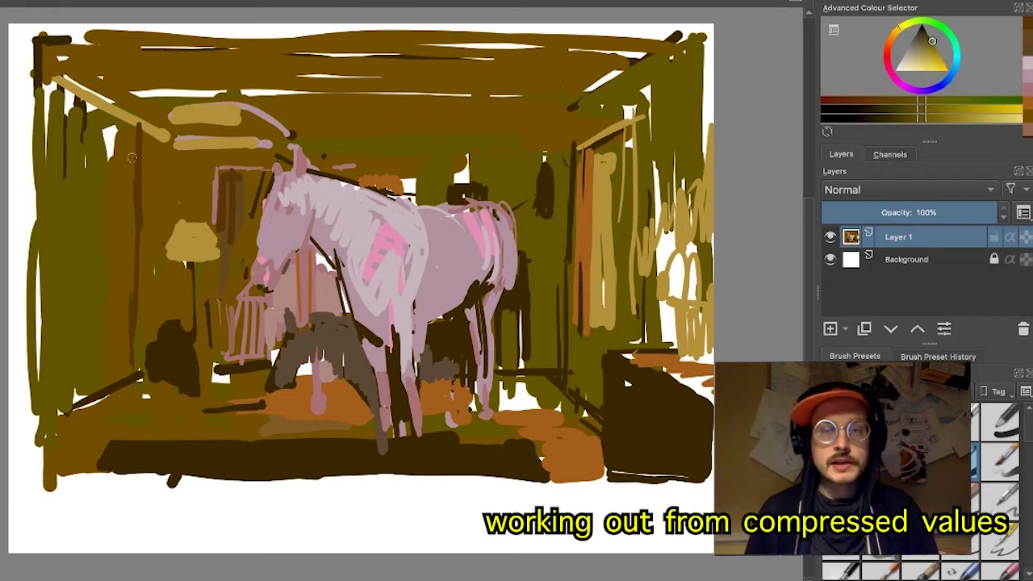
mouse_move(122, 144)
mouse_down()
mouse_move(105, 151)
mouse_move(64, 108)
mouse_move(92, 118)
mouse_up()
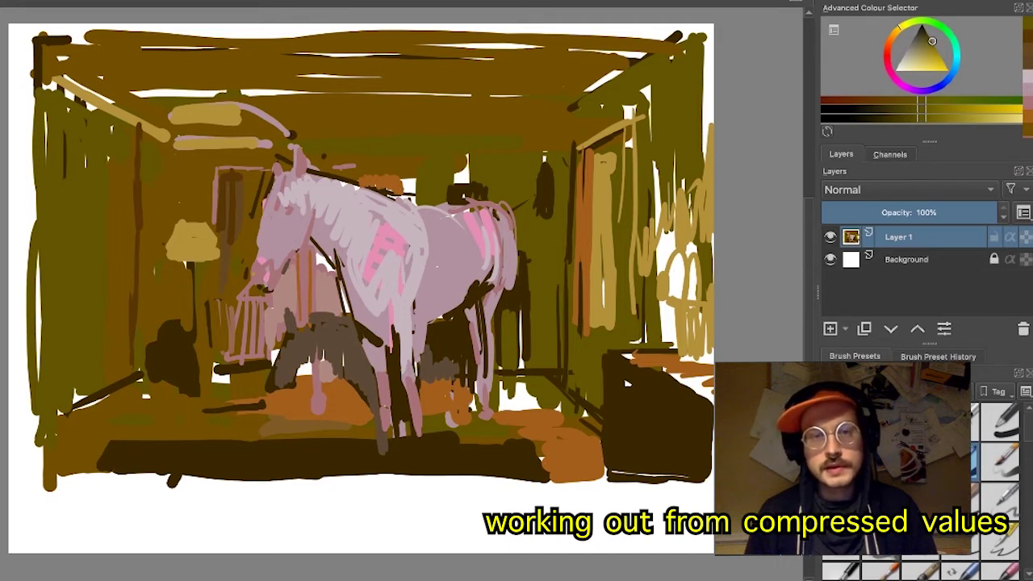
- Sample the back wall's brown and fill the area beside the vertical dark line with it
ctrl+click(207, 196)
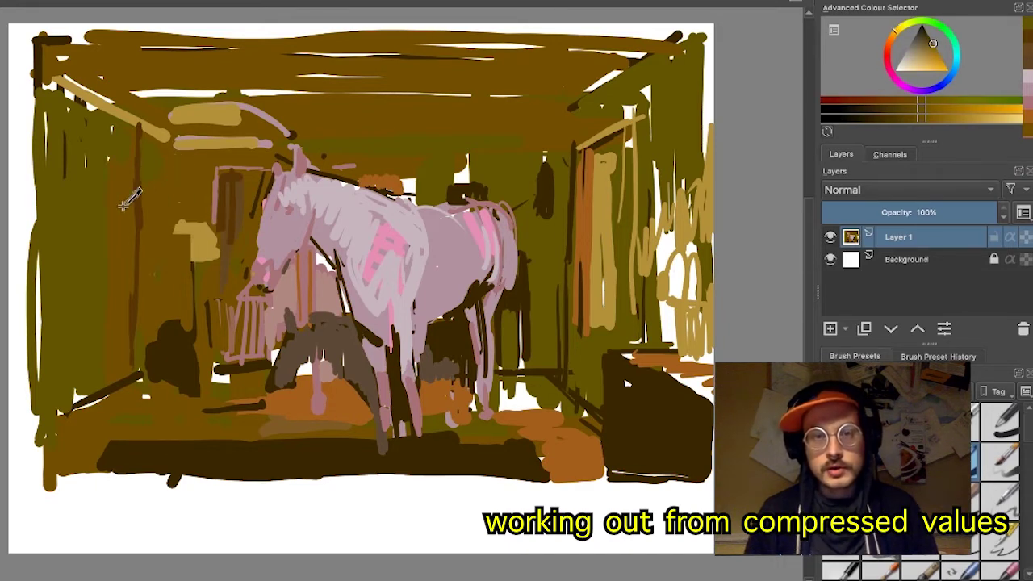
key(ctrl+z)
key(ctrl+z)
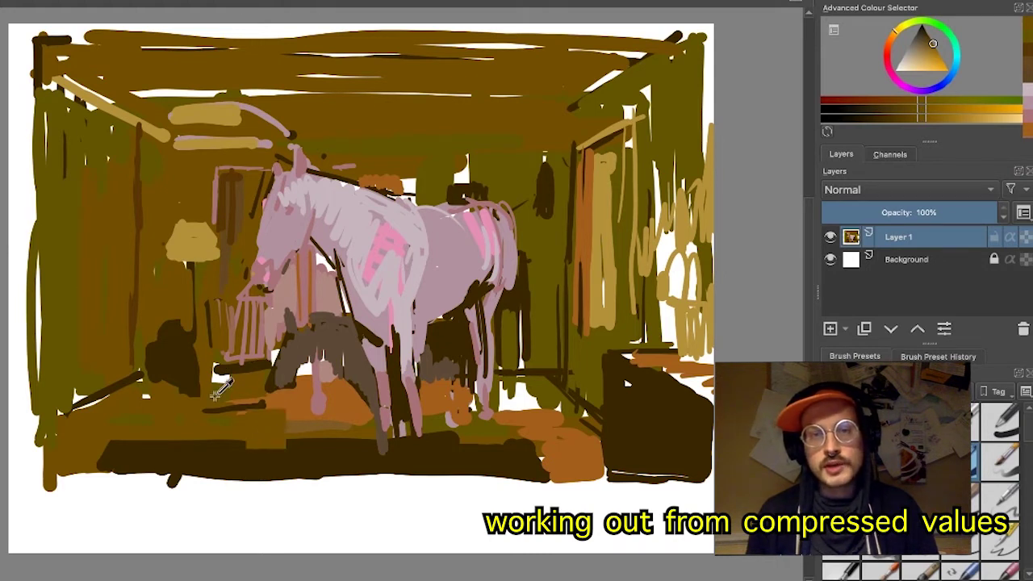
- Mix a muted greyish olive from the sampled wall colour and paint patches on the back wall above the lamp
key(ctrl+z)
key(ctrl+z)
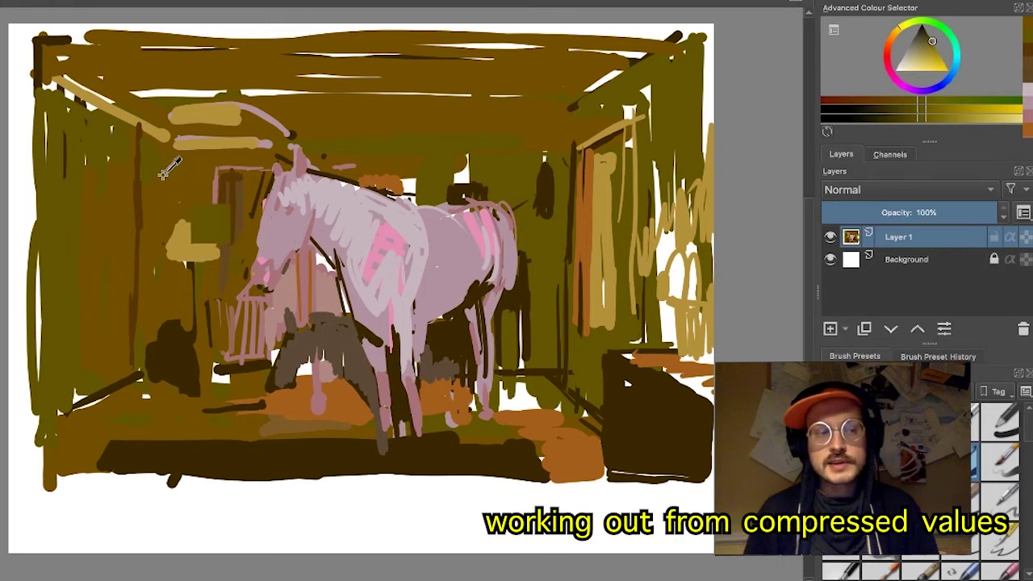
click(930, 46)
drag(930, 44, 928, 43)
click(896, 30)
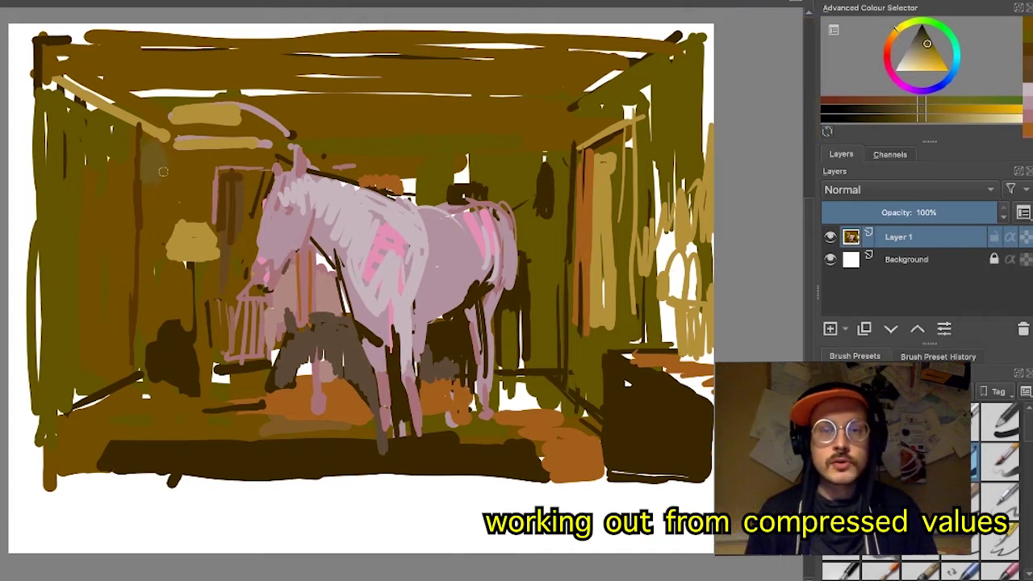
drag(164, 171, 162, 174)
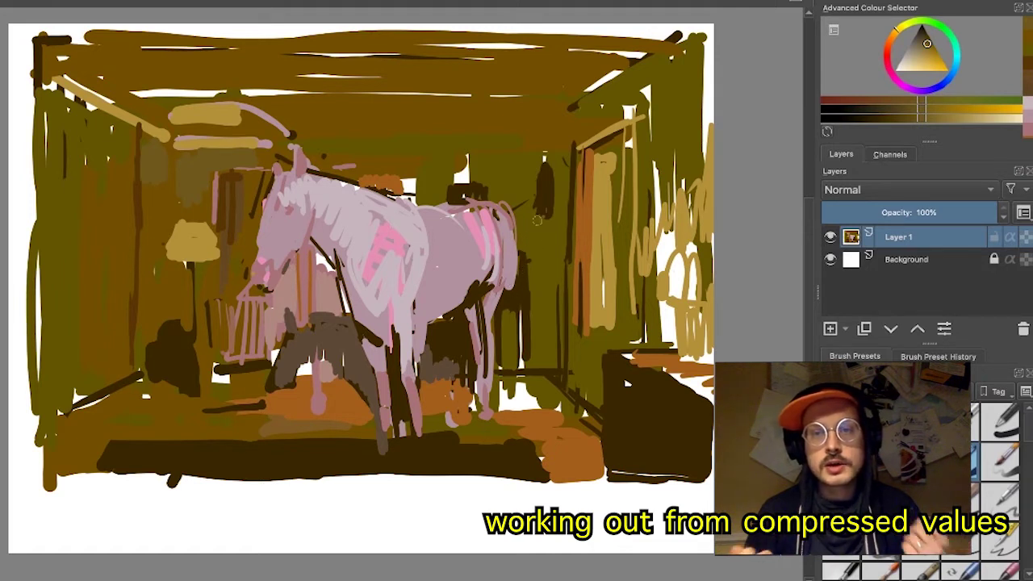
- Sample the dark brown of the wall object and fill out the dark shape behind the horse's hindquarters
ctrl+click(546, 157)
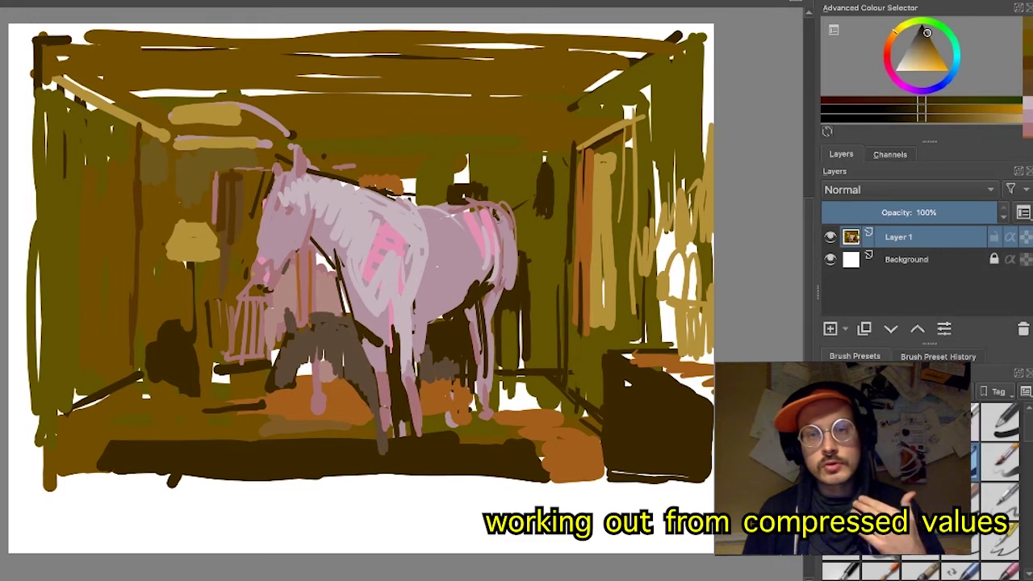
drag(519, 310, 522, 342)
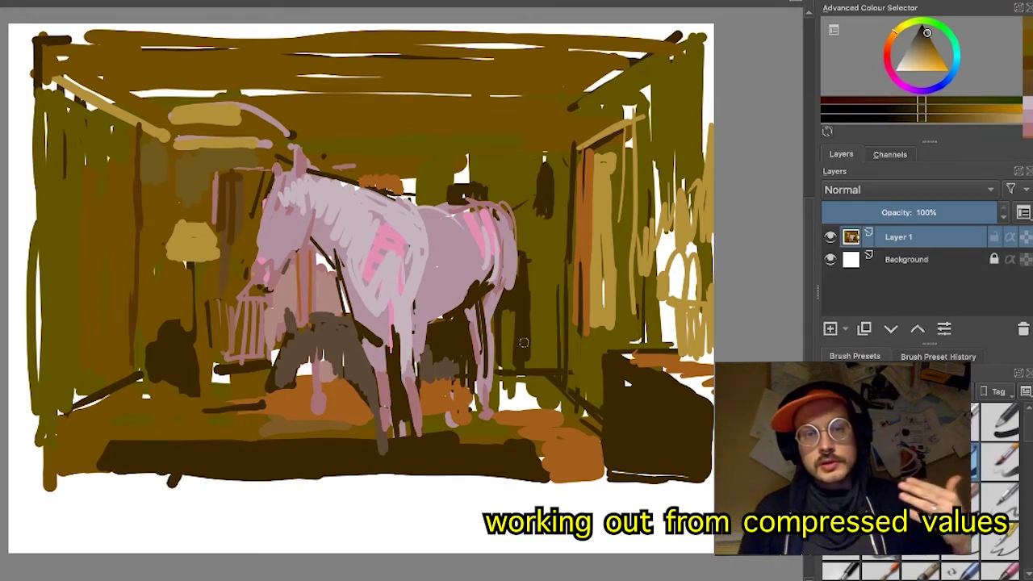
drag(530, 266, 529, 349)
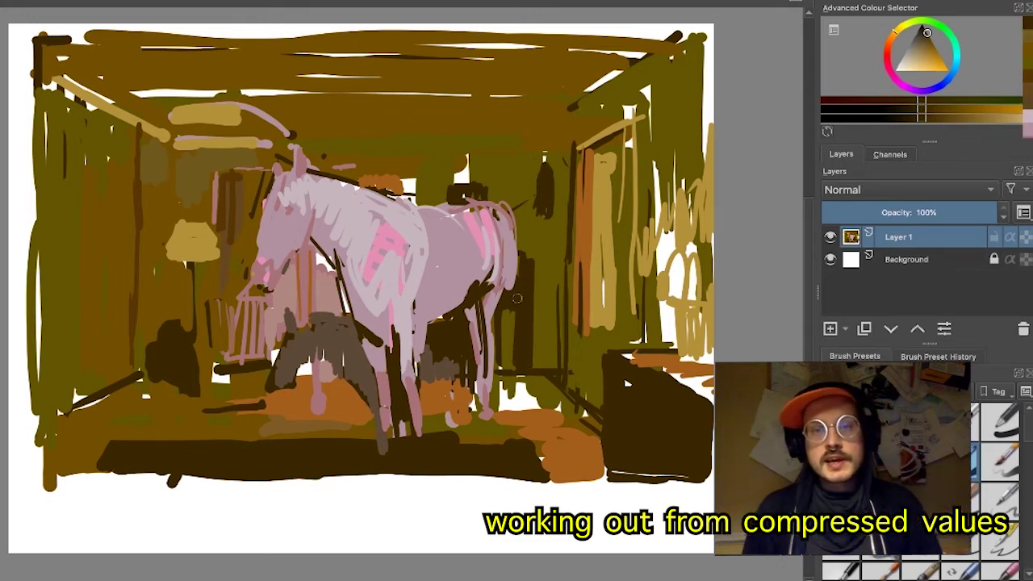
- Paint sampled pinkish mauve over the dark marks at the horse's rear belly and lighter mauve along the chest edge
ctrl+click(508, 242)
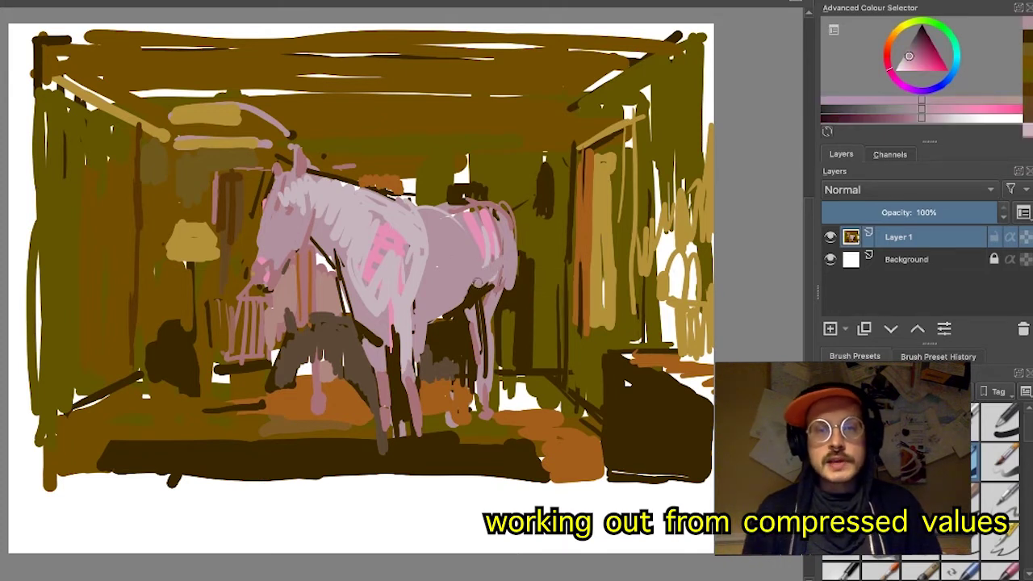
ctrl+click(499, 228)
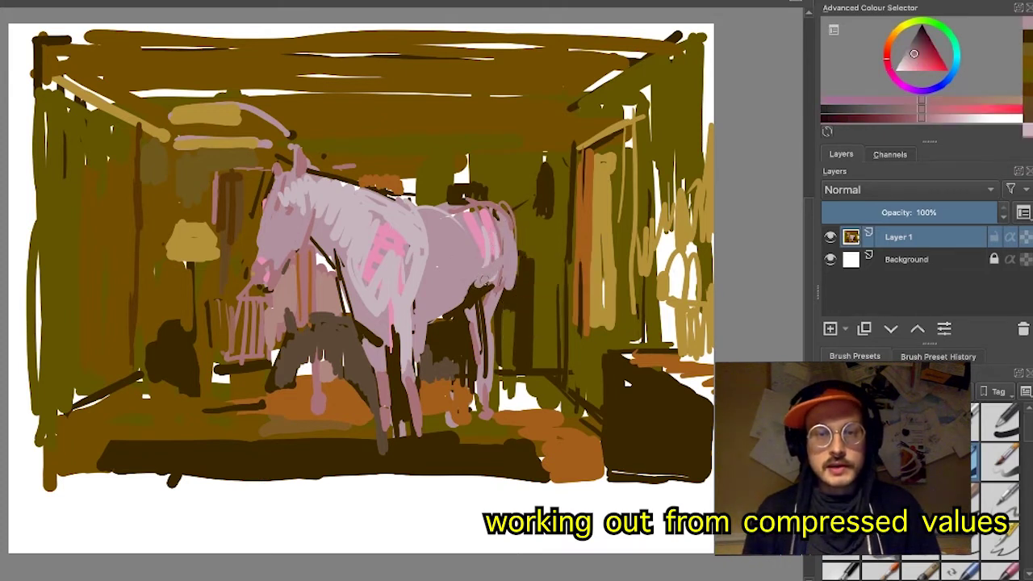
drag(489, 263, 473, 294)
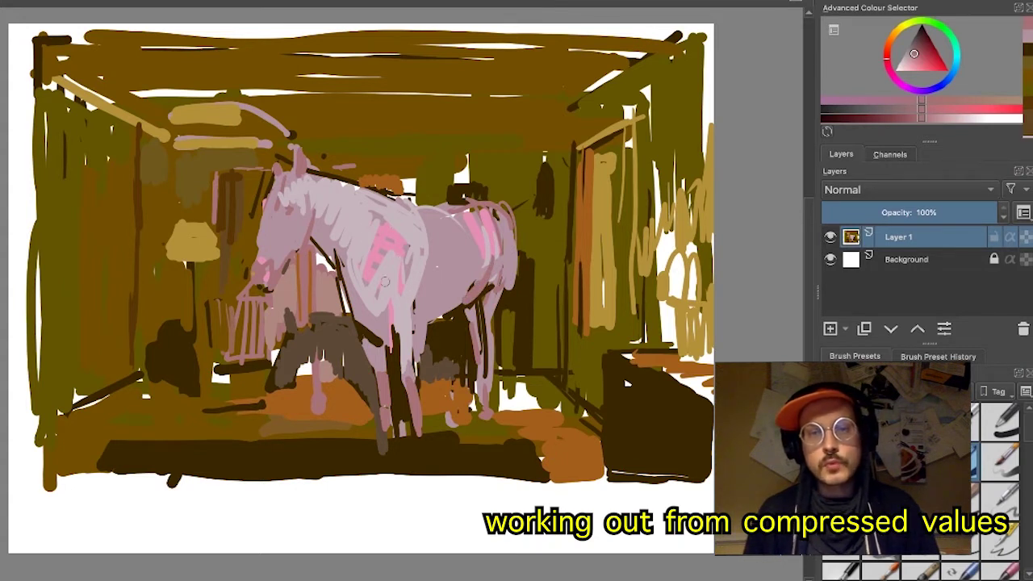
ctrl+click(367, 294)
drag(347, 305, 341, 266)
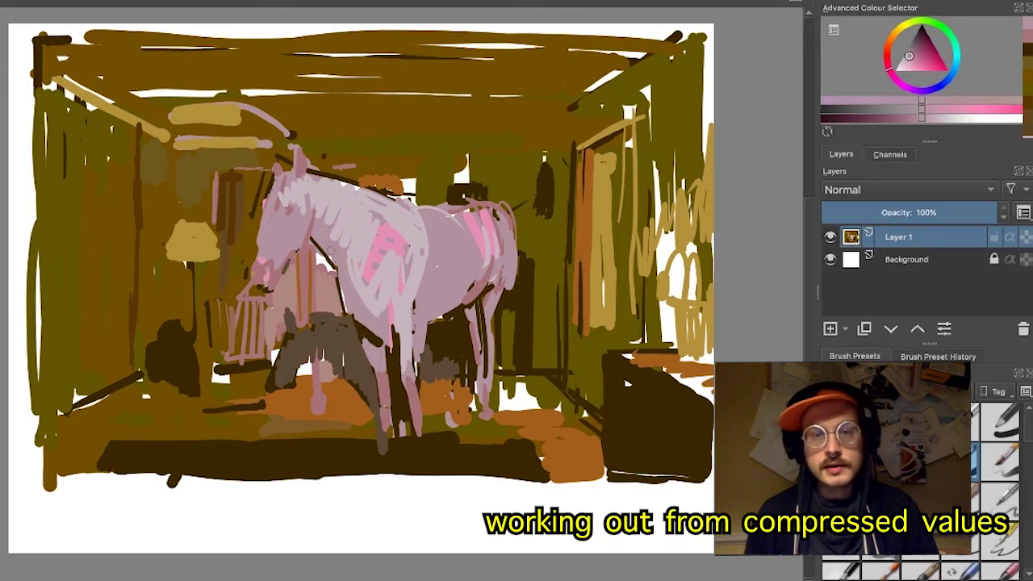
ctrl+click(458, 281)
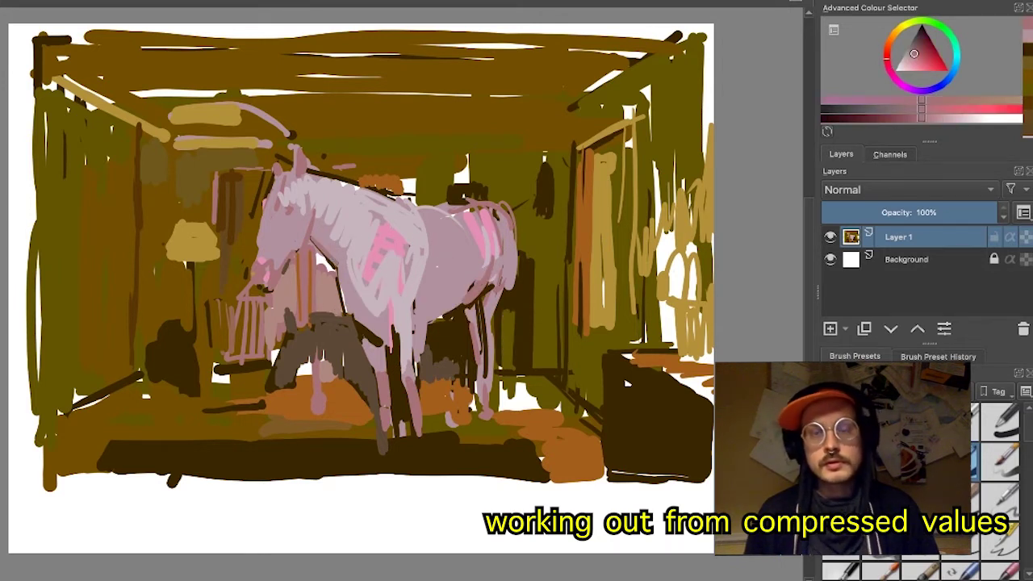
- Sample the grey-brown of the arched shape below the horse's chest and fill the dark marks along its edge
ctrl+click(327, 317)
ctrl+click(326, 333)
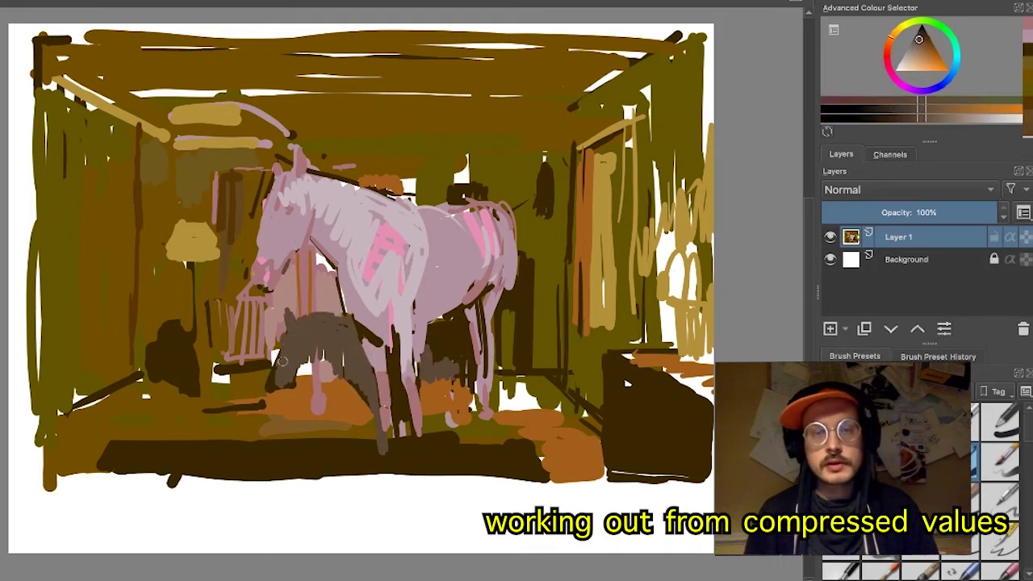
drag(283, 359, 270, 389)
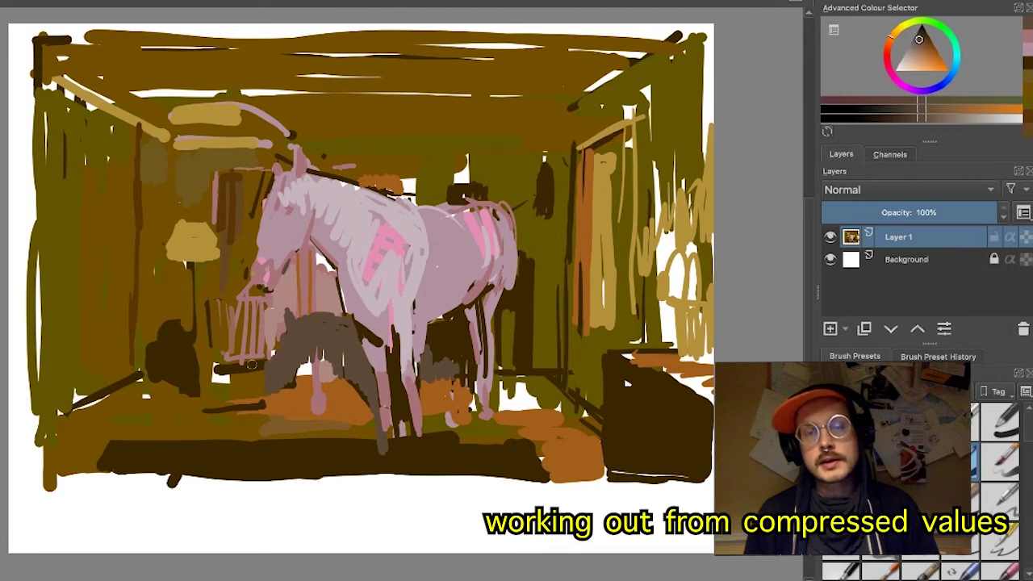
- Cover the dark stroke below the grille with sampled brown, and paint darkened orange-brown around the orange floor patch
ctrl+click(206, 375)
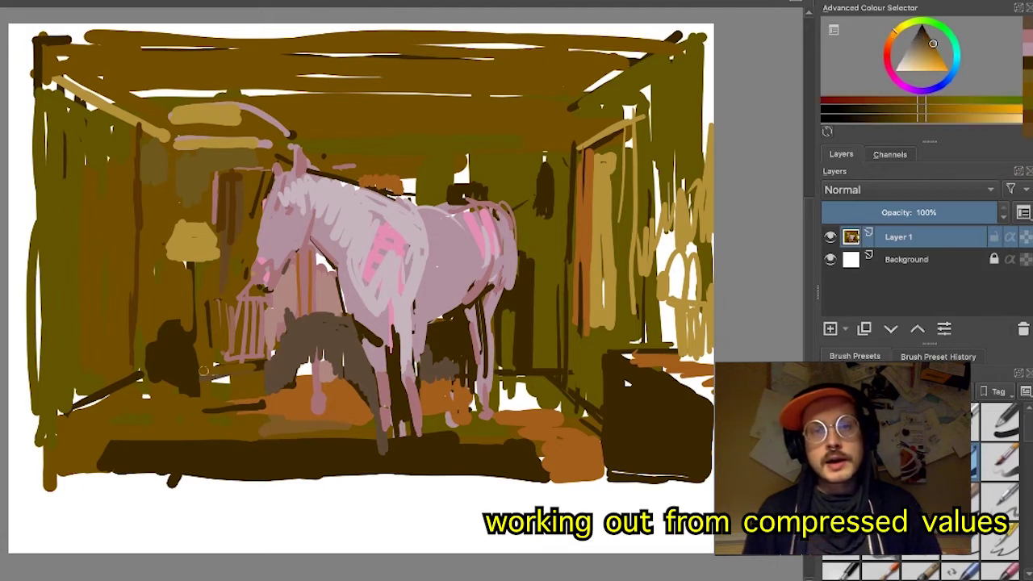
ctrl+click(250, 396)
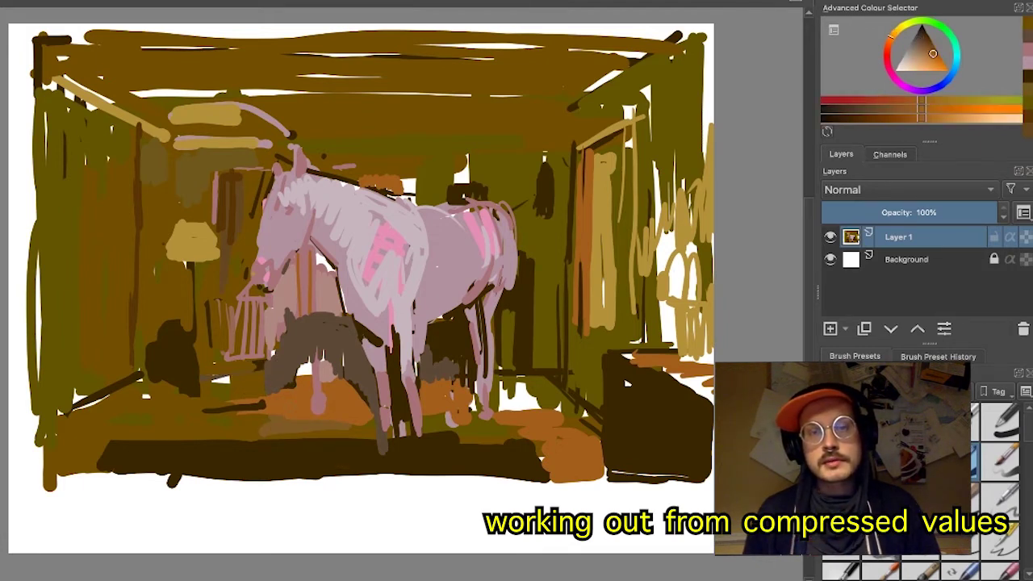
drag(934, 54, 927, 47)
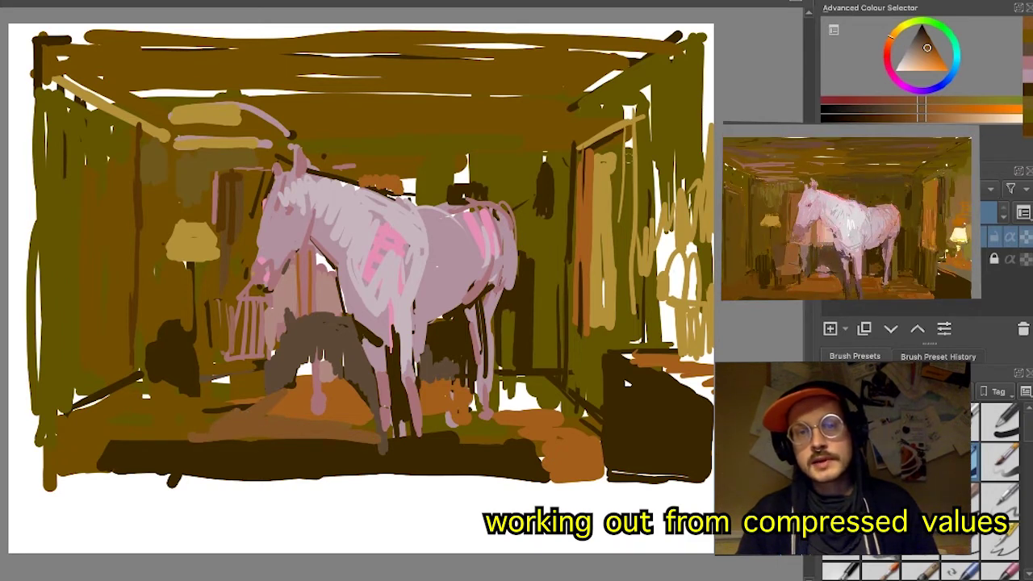
- Sample the curtain's tan and broaden the curtain with additional strokes up to its top
ctrl+click(598, 186)
ctrl+click(598, 188)
mouse_move(611, 146)
mouse_down()
mouse_move(614, 218)
mouse_move(617, 134)
mouse_up()
- Extend the side wall's olive and the ceiling's brown outward to the edges of the canvas with sampled colours
ctrl+click(685, 111)
mouse_move(708, 61)
mouse_down()
mouse_move(709, 185)
mouse_move(699, 38)
mouse_move(27, 35)
mouse_up()
ctrl+click(604, 79)
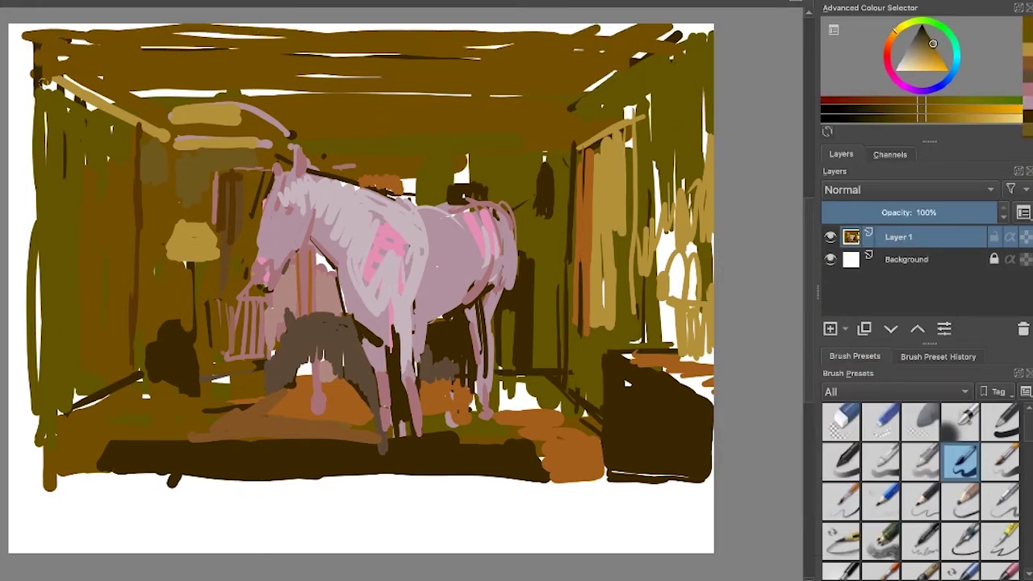
ctrl+click(114, 143)
- Fill the gap between the horse's front legs with sampled dark brown and extend the muted brown floor along the dark band
ctrl+click(152, 457)
drag(401, 396, 401, 432)
ctrl+click(248, 433)
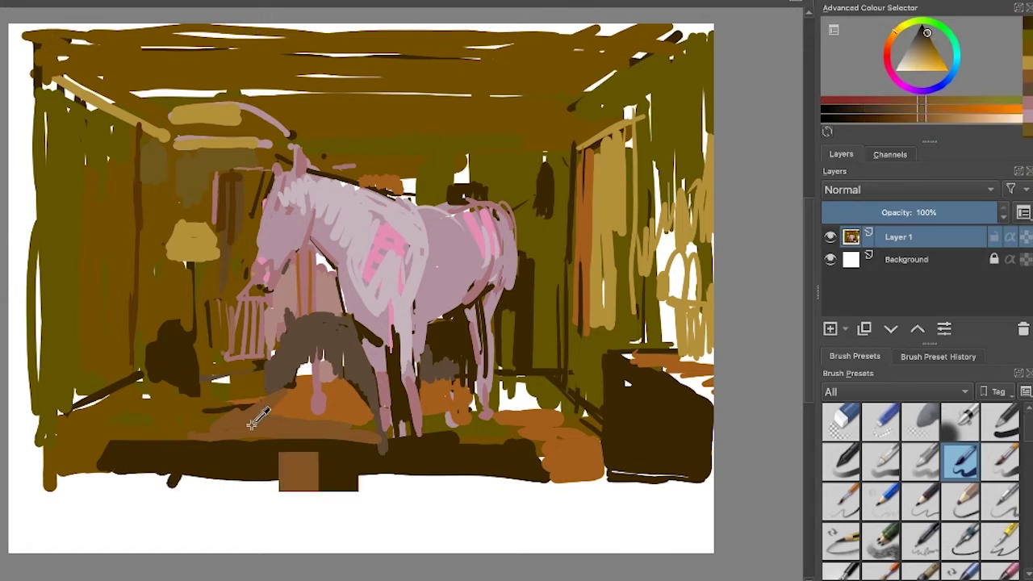
drag(262, 436, 284, 443)
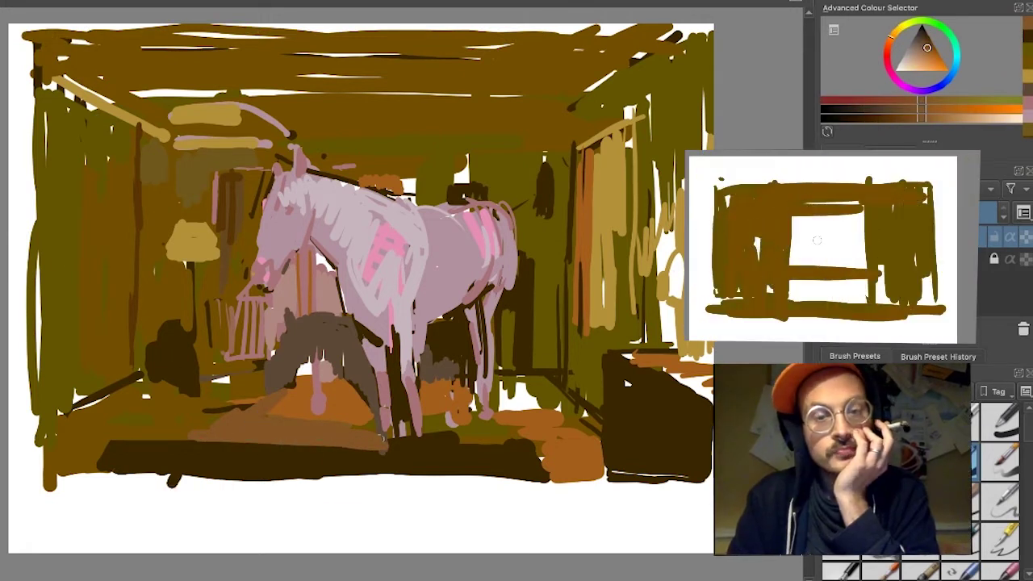
- Extend the horse's two front legs down over the dark floor band with sampled mauve
ctrl+click(395, 404)
mouse_move(400, 409)
mouse_down()
mouse_move(398, 435)
mouse_move(419, 439)
mouse_move(418, 450)
mouse_move(393, 428)
mouse_up()
ctrl+click(419, 419)
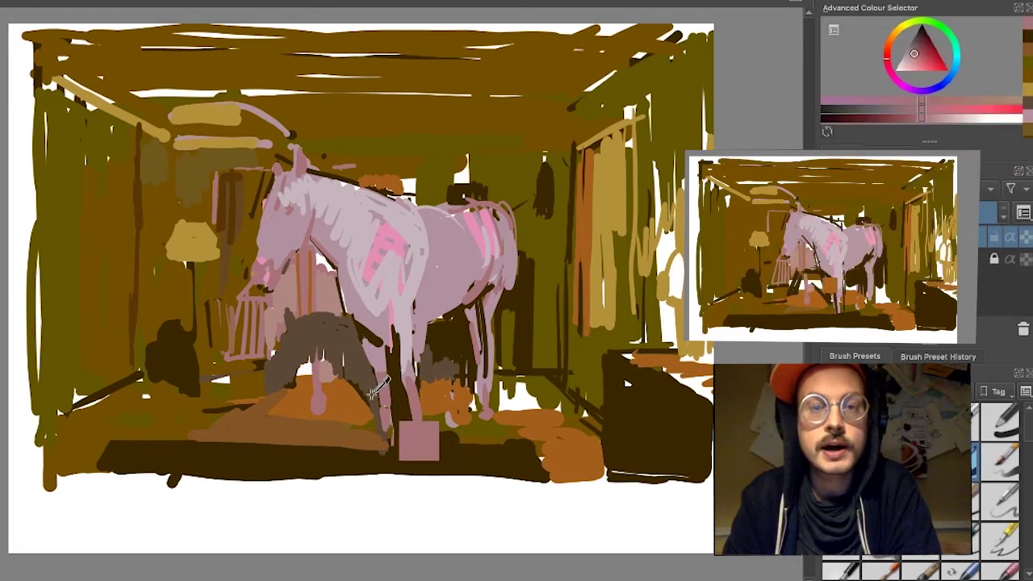
ctrl+click(437, 458)
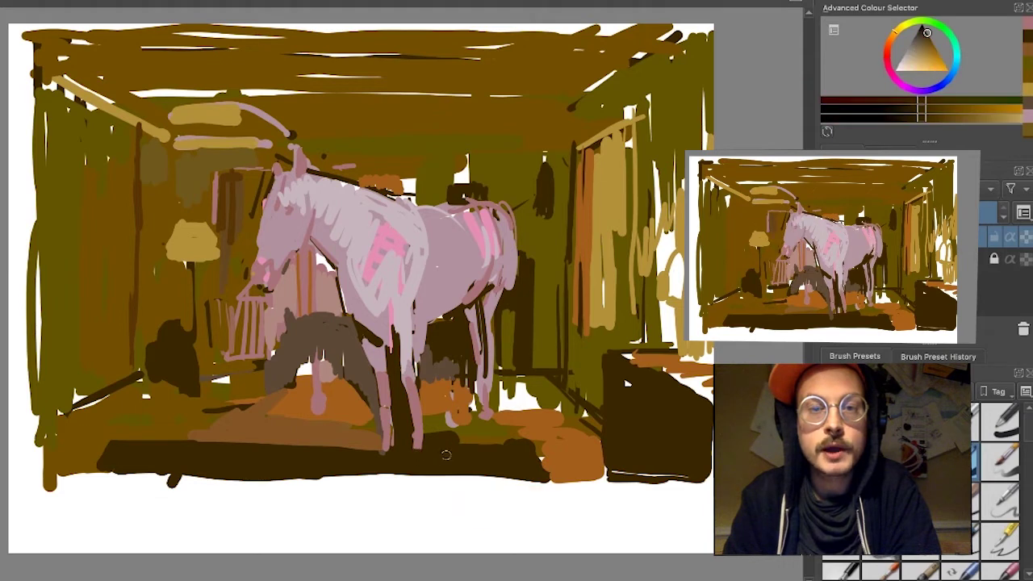
- Paint the floor behind and beside the horse's hind legs with muted brown sampled from the floor near the front legs
ctrl+click(482, 439)
ctrl+click(533, 424)
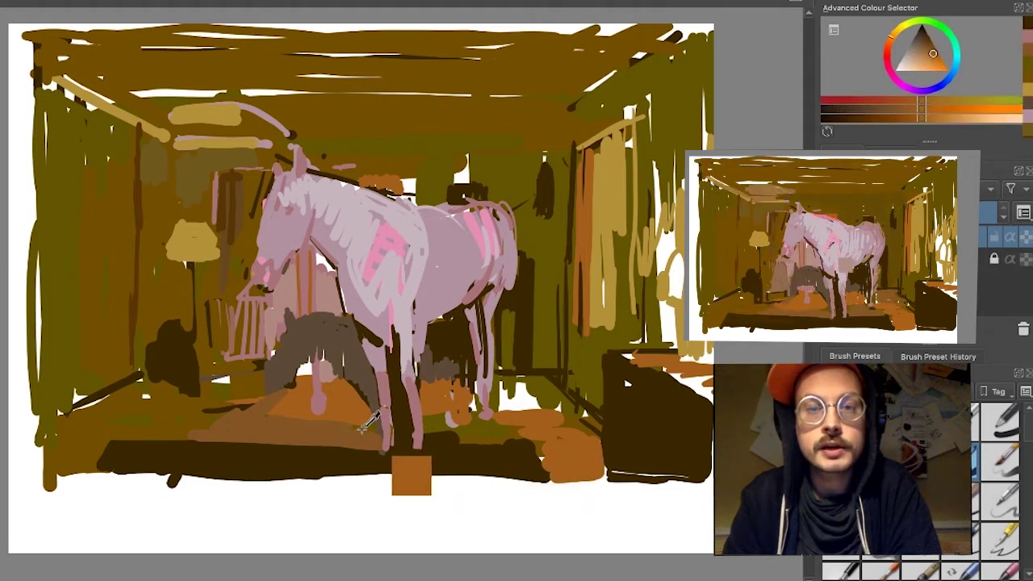
ctrl+click(355, 430)
drag(434, 435, 512, 432)
drag(433, 443, 521, 440)
mouse_move(436, 426)
mouse_down()
mouse_move(490, 421)
mouse_move(466, 417)
mouse_move(533, 384)
mouse_move(546, 403)
mouse_up()
mouse_move(502, 399)
mouse_down()
mouse_move(549, 398)
mouse_move(557, 378)
mouse_up()
drag(552, 402, 578, 404)
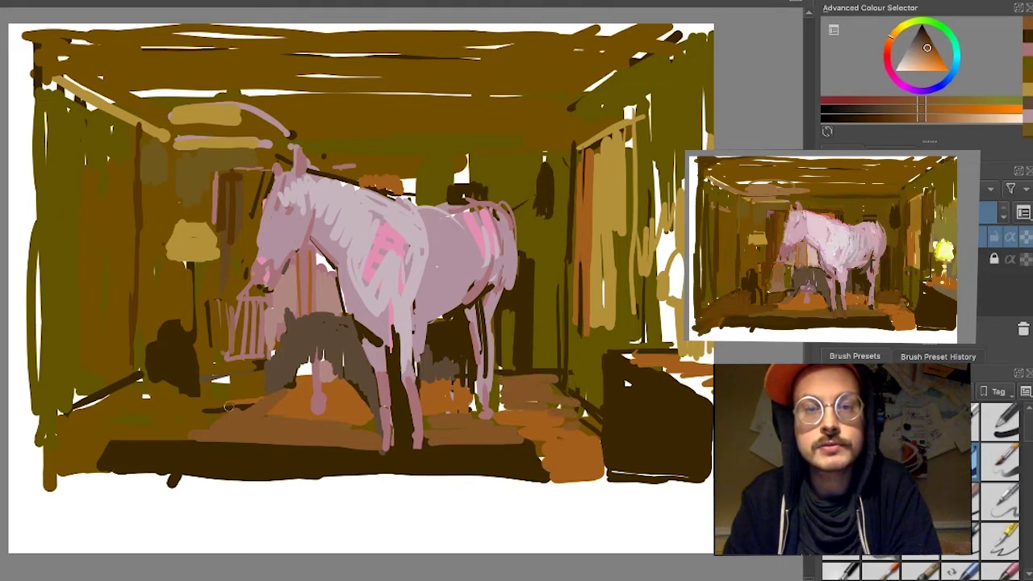
- Touch up the floor below the lamp and along the side wall's lower edge with sampled brown
mouse_move(214, 416)
mouse_down()
mouse_move(81, 429)
mouse_move(141, 430)
mouse_move(216, 408)
mouse_up()
ctrl+click(122, 404)
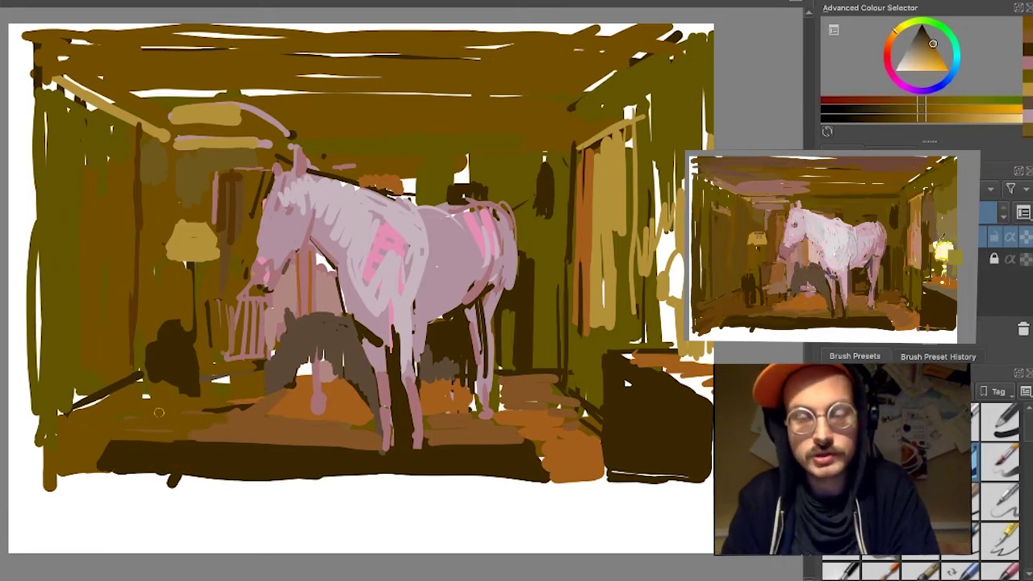
drag(108, 397, 50, 437)
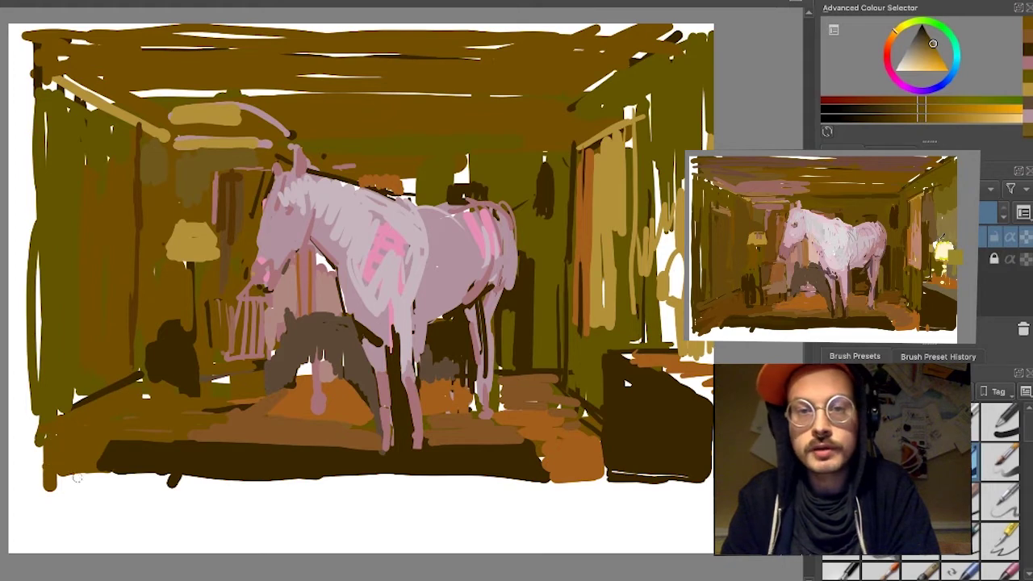
- Extend the end of the dark floor band outward with sampled dark brown and paint a slightly lighter brown over it
ctrl+click(153, 459)
drag(114, 448, 93, 475)
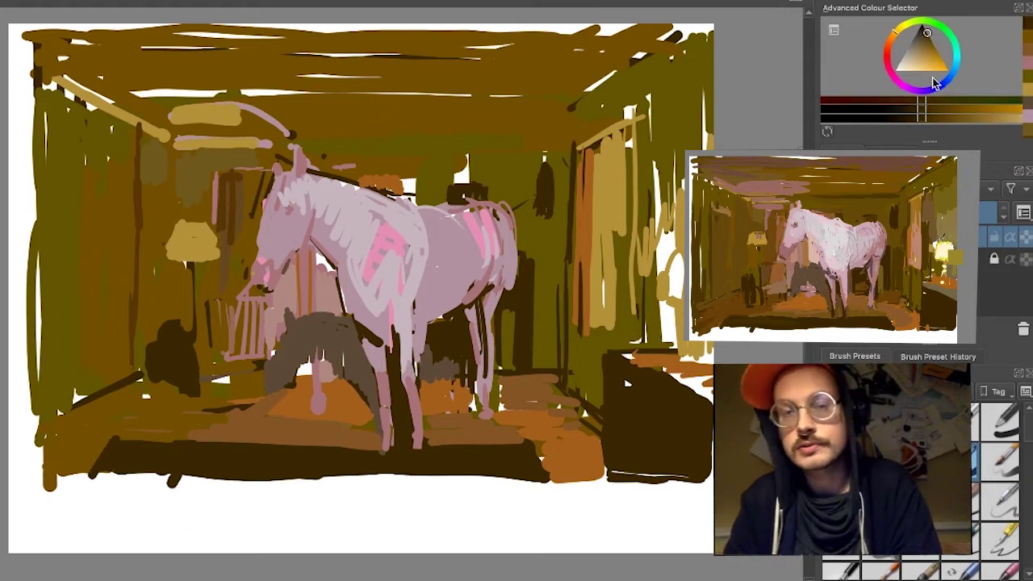
click(927, 36)
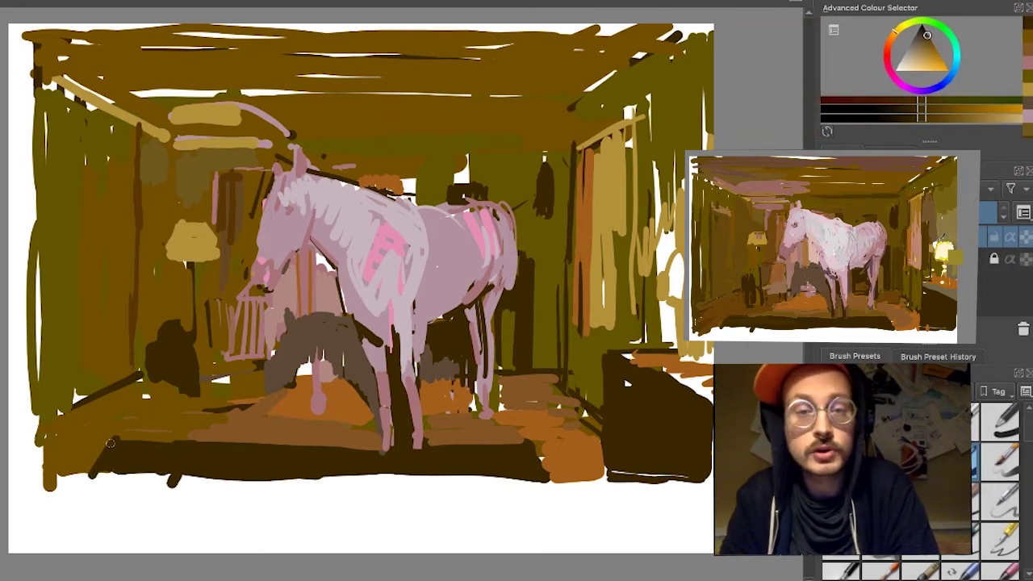
drag(111, 444, 188, 461)
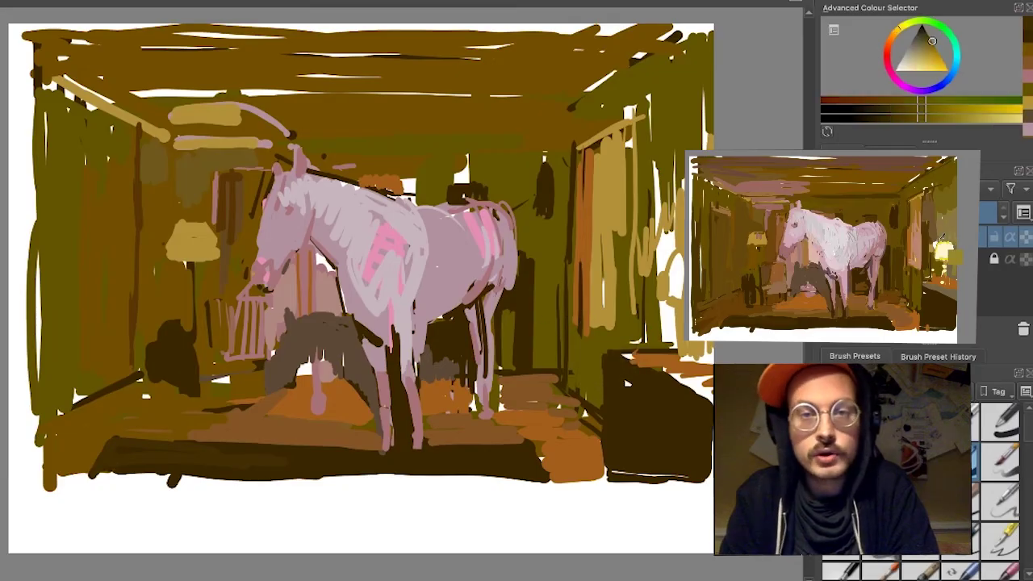
- Mix muted browns and paint the back wall between the horse's rump and the curtain, undoing the stray last mark
drag(932, 46, 889, 46)
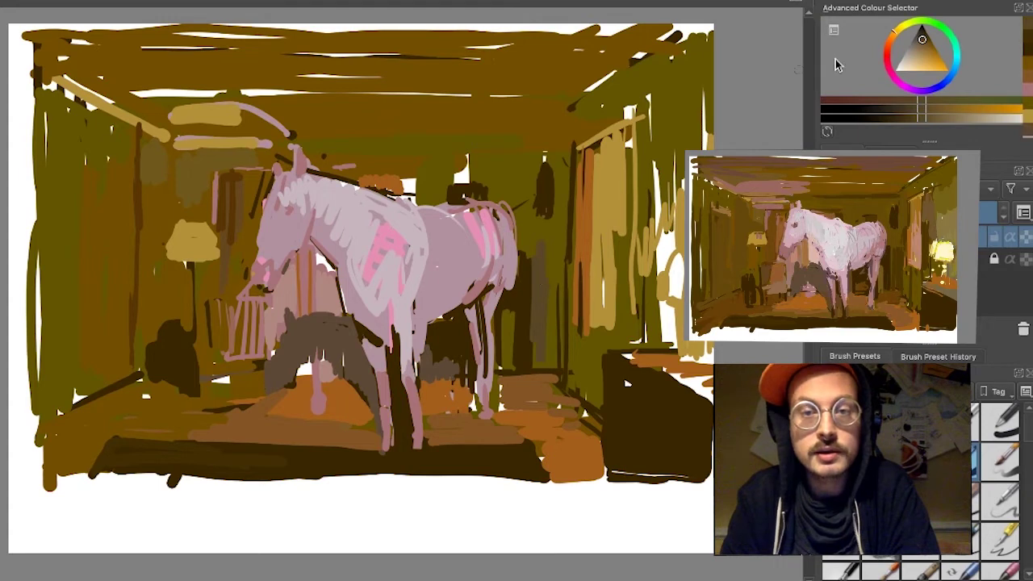
drag(931, 46, 929, 41)
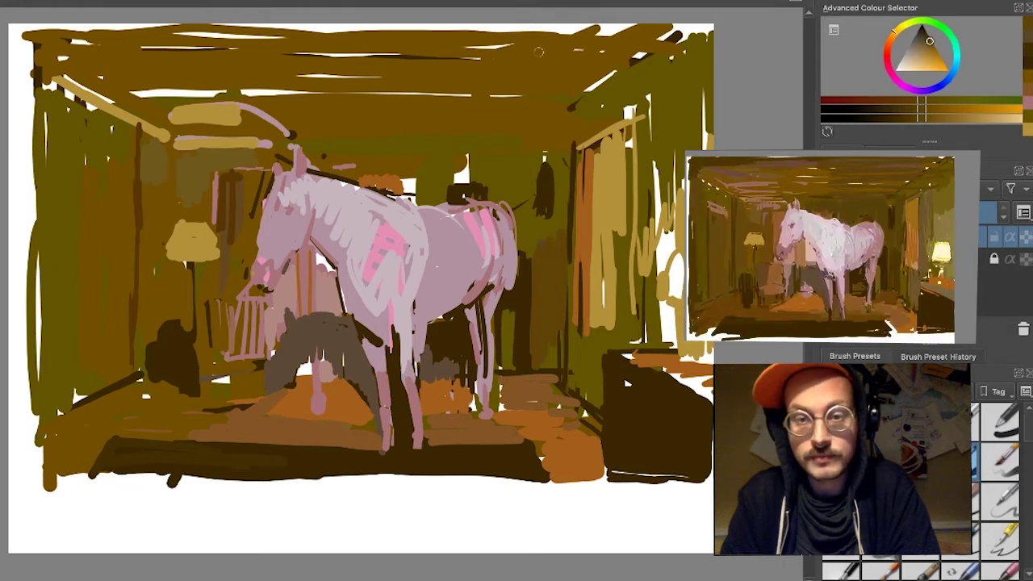
drag(895, 33, 896, 31)
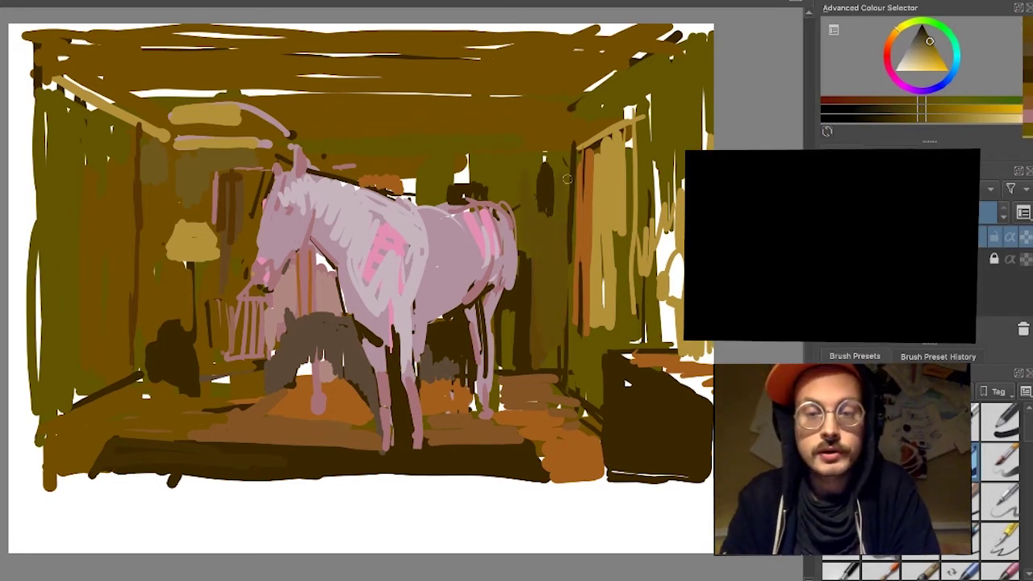
drag(566, 161, 566, 251)
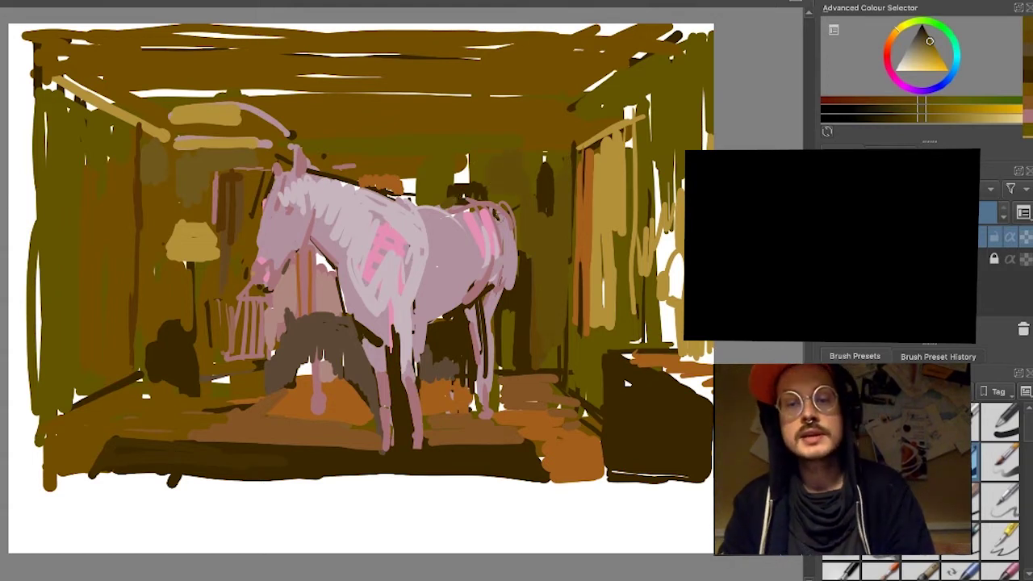
click(499, 302)
key(ctrl+z)
- Cover the pink stripes on the horse's rump with sampled mauve and smooth the neck's crest with sampled lighter mauve
ctrl+click(448, 244)
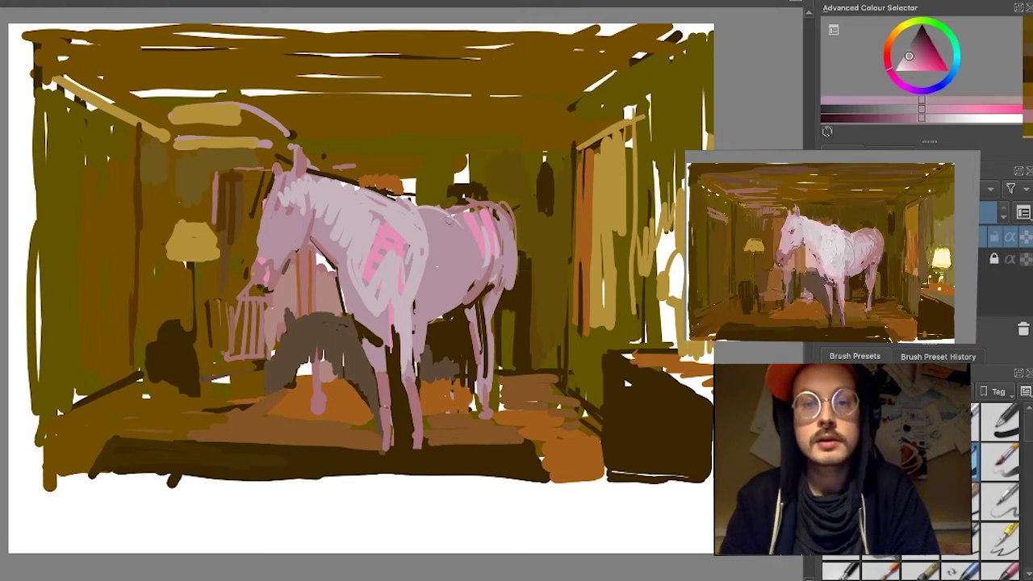
drag(459, 224, 483, 208)
drag(469, 219, 485, 254)
ctrl+click(406, 219)
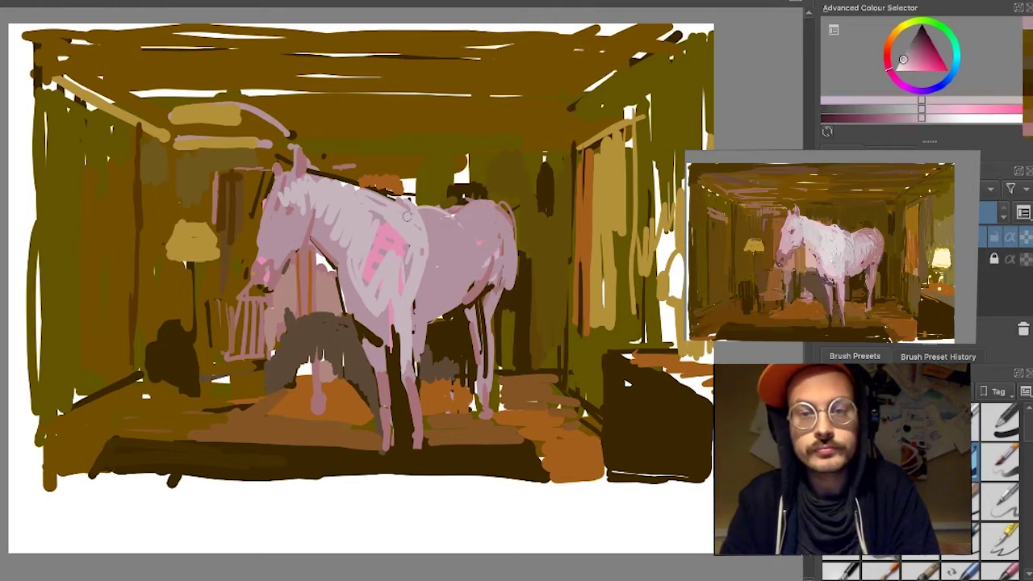
mouse_move(363, 194)
mouse_down()
mouse_move(351, 188)
mouse_move(373, 198)
mouse_move(305, 185)
mouse_move(278, 212)
mouse_move(290, 181)
mouse_up()
ctrl+click(285, 203)
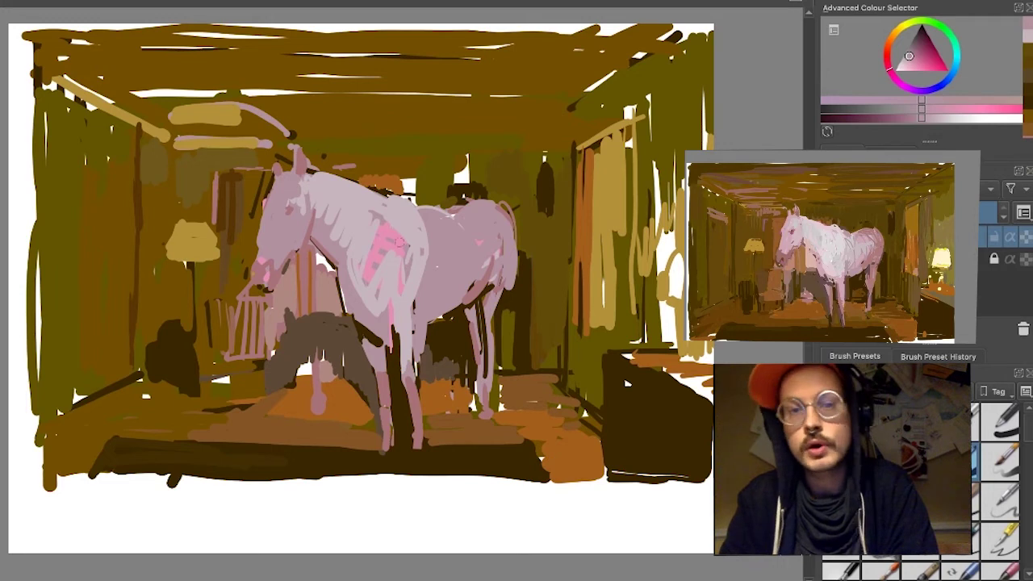
- Try to cover the shoulder's pink patch and the belly's underside with sampled mauves
mouse_move(417, 257)
mouse_down()
mouse_move(412, 291)
mouse_move(384, 297)
mouse_up()
ctrl+click(348, 235)
drag(381, 259, 367, 284)
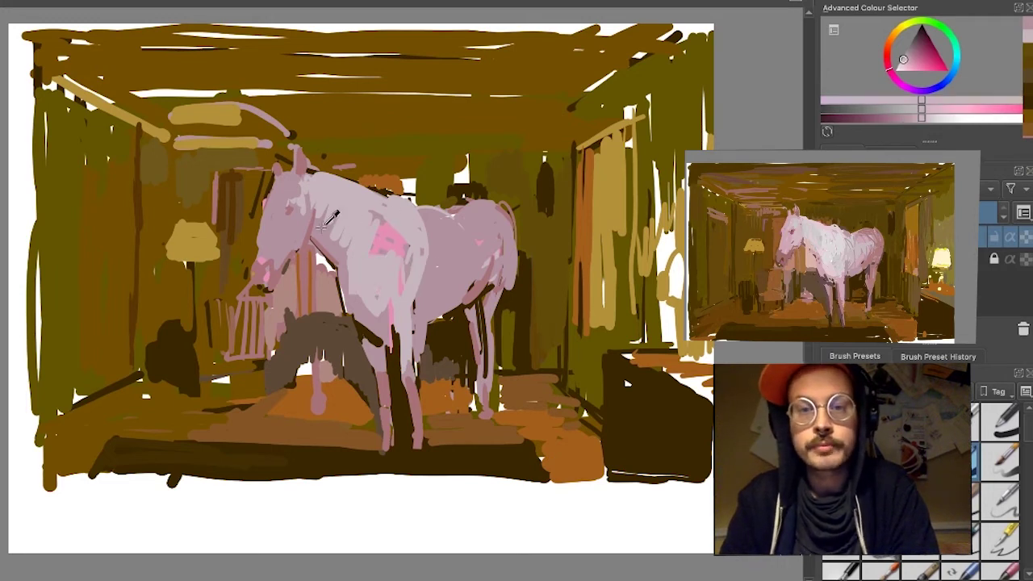
ctrl+click(303, 230)
drag(464, 285, 477, 302)
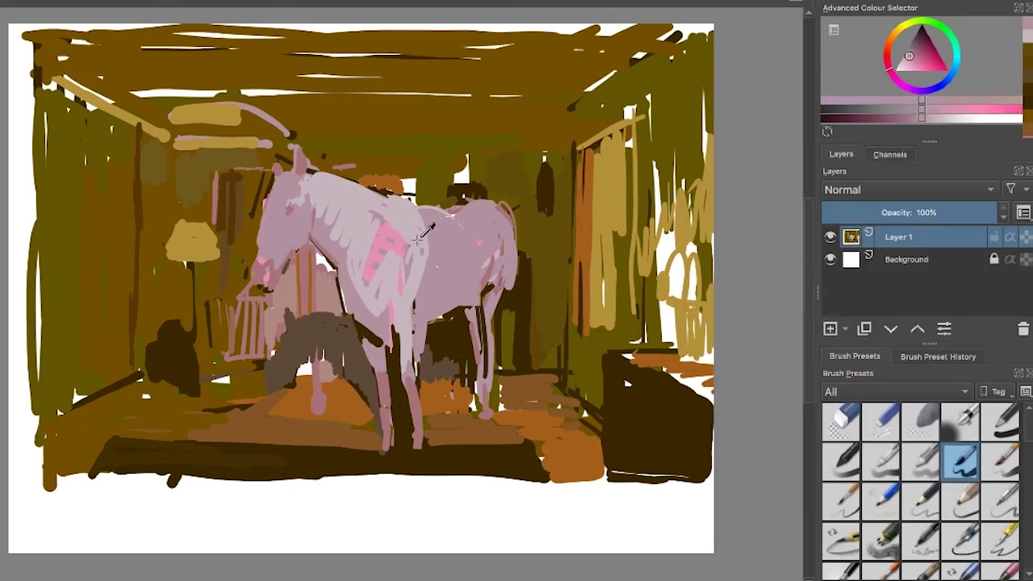
key(ctrl+z)
- Sample the shoulder's light mauve and paint rib-like strokes across the horse's barrel
ctrl+click(418, 242)
drag(440, 221, 443, 275)
mouse_move(464, 230)
mouse_down()
mouse_move(463, 264)
mouse_move(479, 249)
mouse_move(436, 300)
mouse_up()
drag(434, 277, 419, 293)
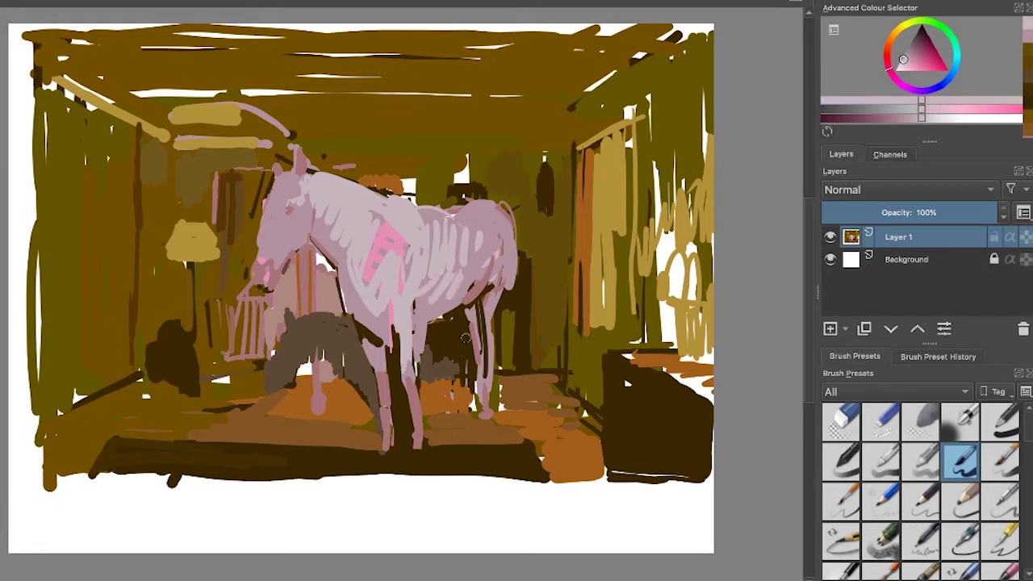
- Thicken the horse's hind leg with sampled mauve and darken the gap in front of it with sampled dark brown
ctrl+click(504, 278)
drag(506, 289, 497, 359)
ctrl+click(458, 331)
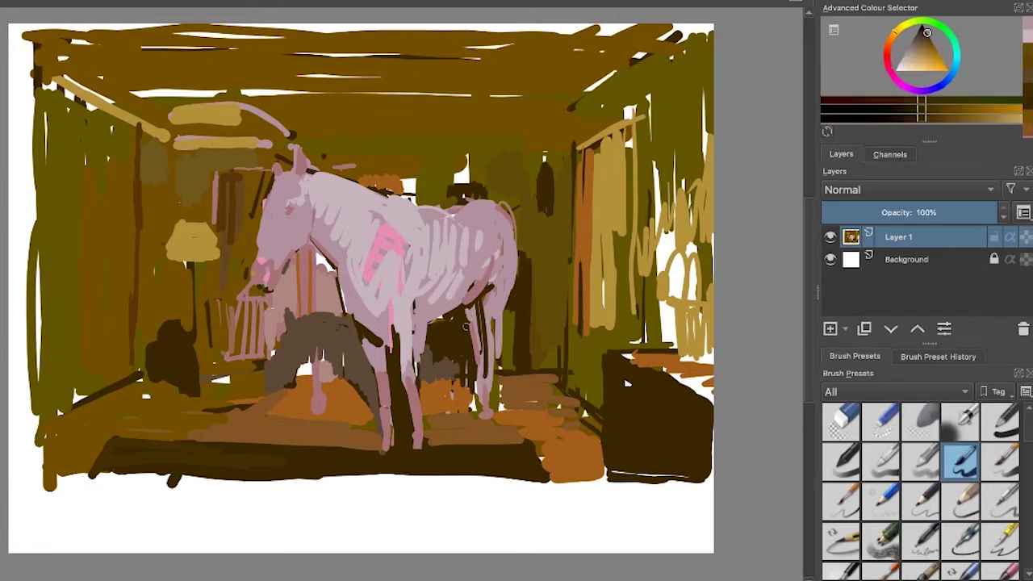
drag(468, 311, 471, 349)
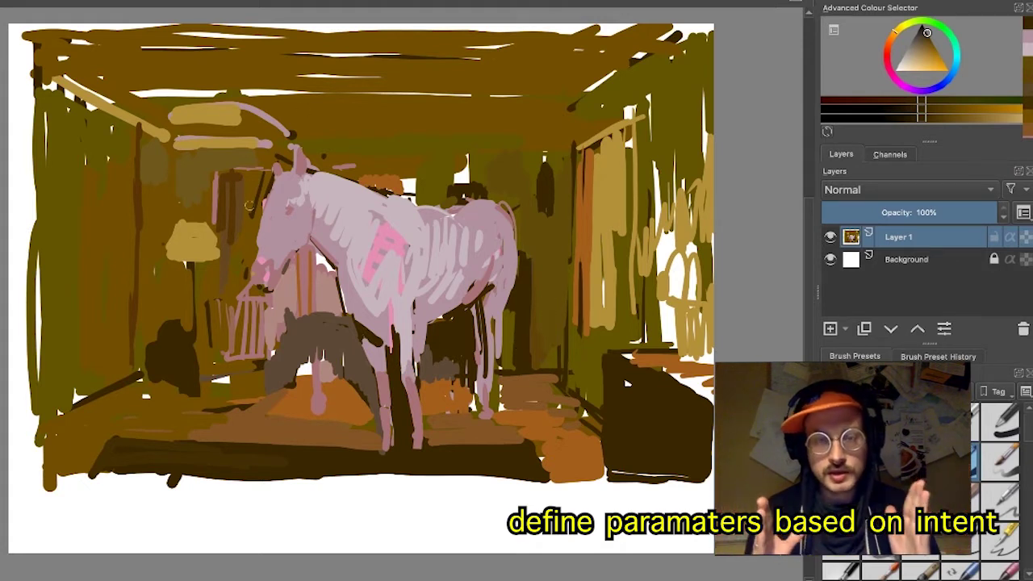
- Rework the wall beside the corner line near the lamp with sampled browns
key(ctrl)
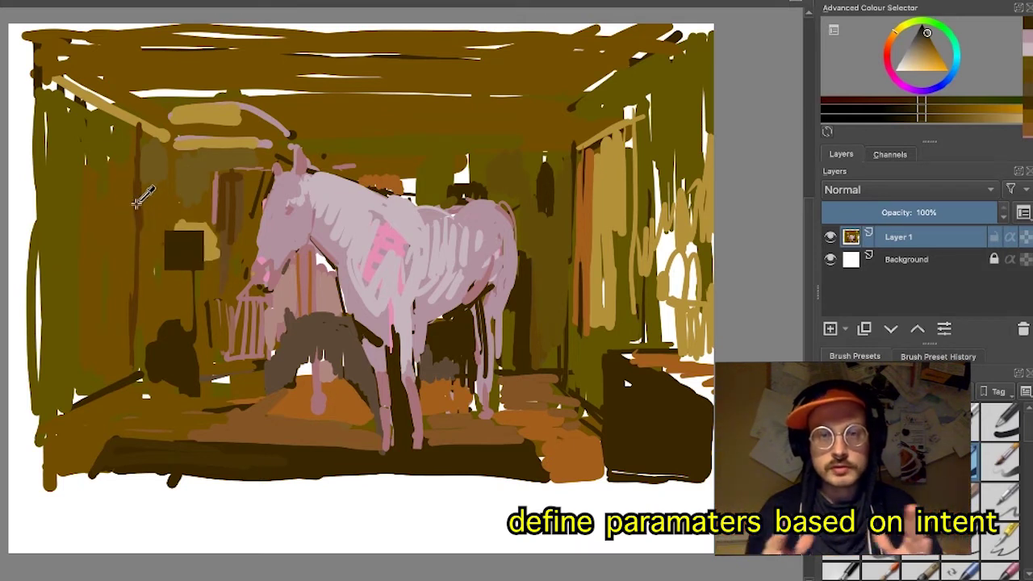
ctrl+click(137, 205)
ctrl+click(155, 213)
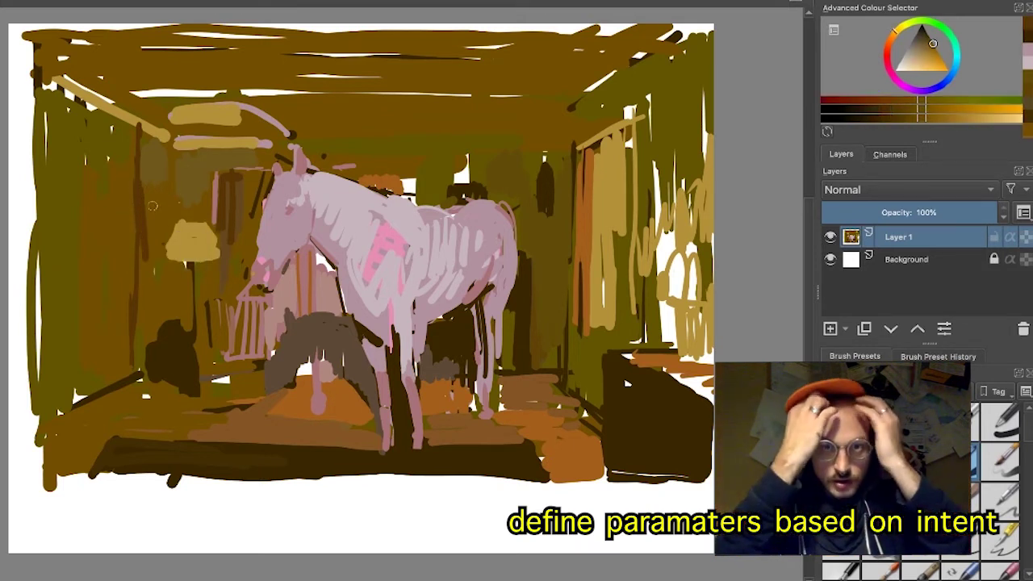
drag(145, 201, 144, 257)
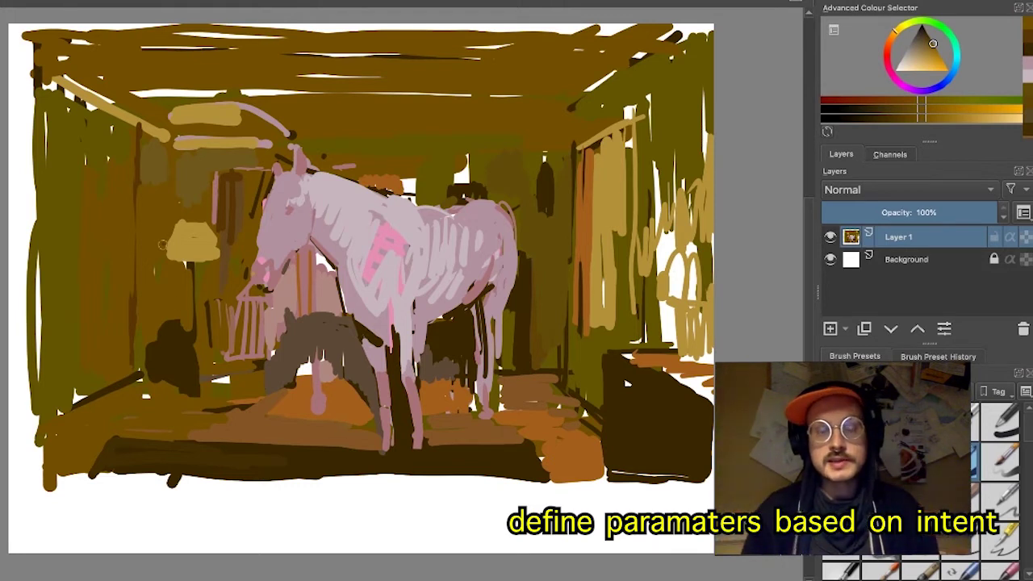
- Add dark furniture strokes below the lamp and grille in sampled dark brown, and touch up the grille's side with sampled dusty pink
ctrl+click(179, 349)
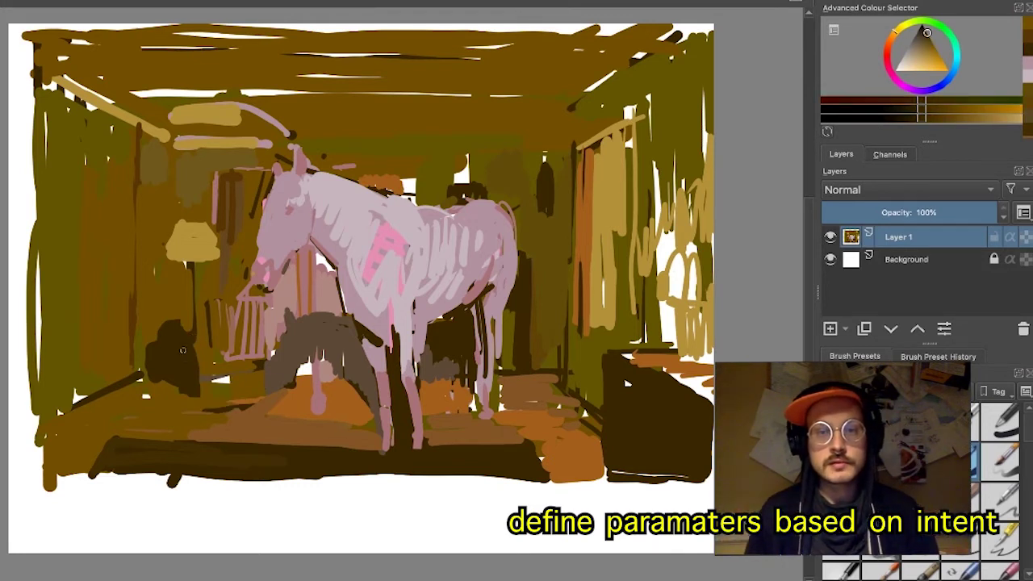
mouse_move(196, 360)
mouse_down()
mouse_move(197, 405)
mouse_move(225, 344)
mouse_move(214, 328)
mouse_move(215, 399)
mouse_move(210, 385)
mouse_move(262, 379)
mouse_up()
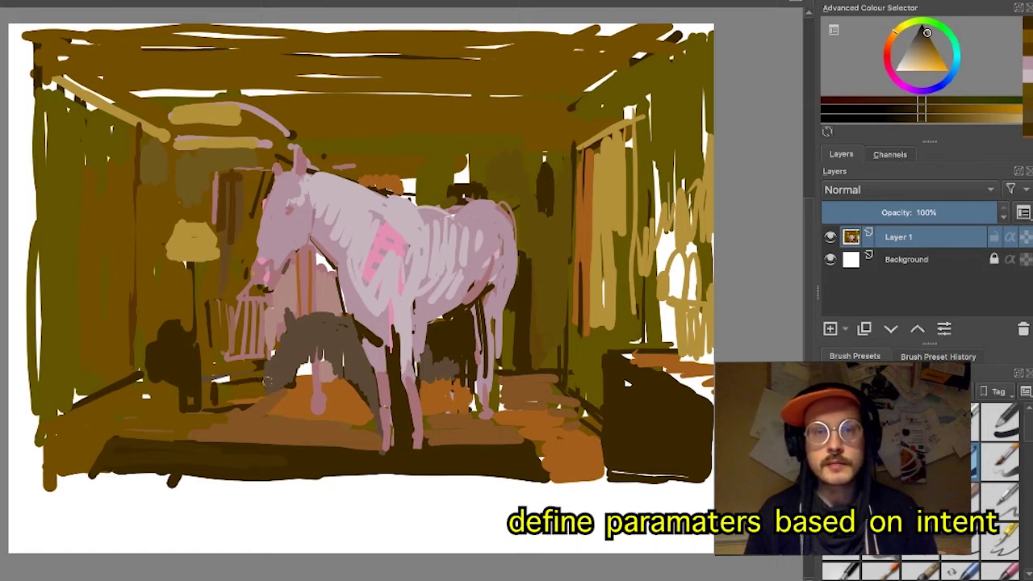
ctrl+click(272, 323)
drag(272, 342, 271, 353)
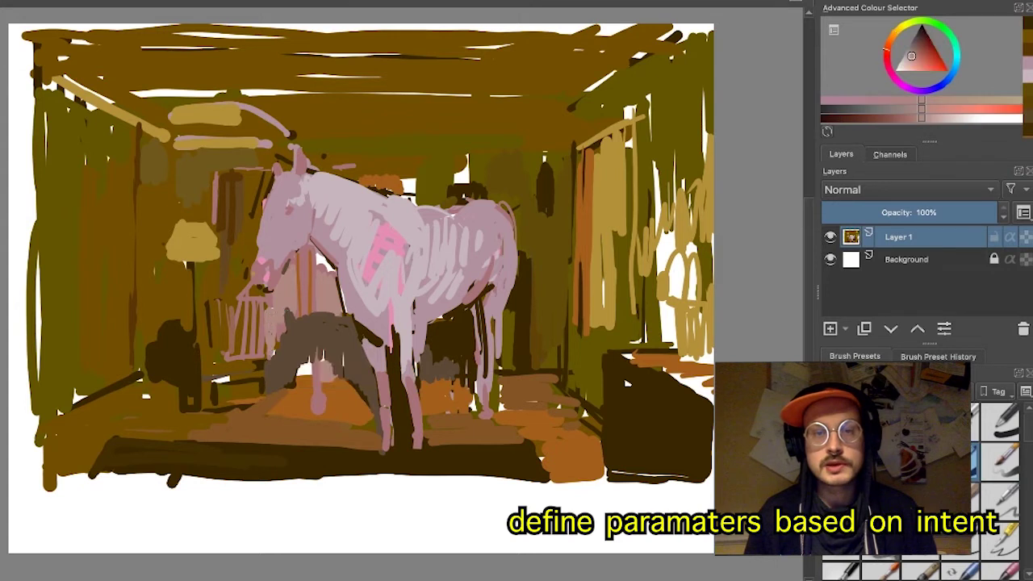
ctrl+click(281, 365)
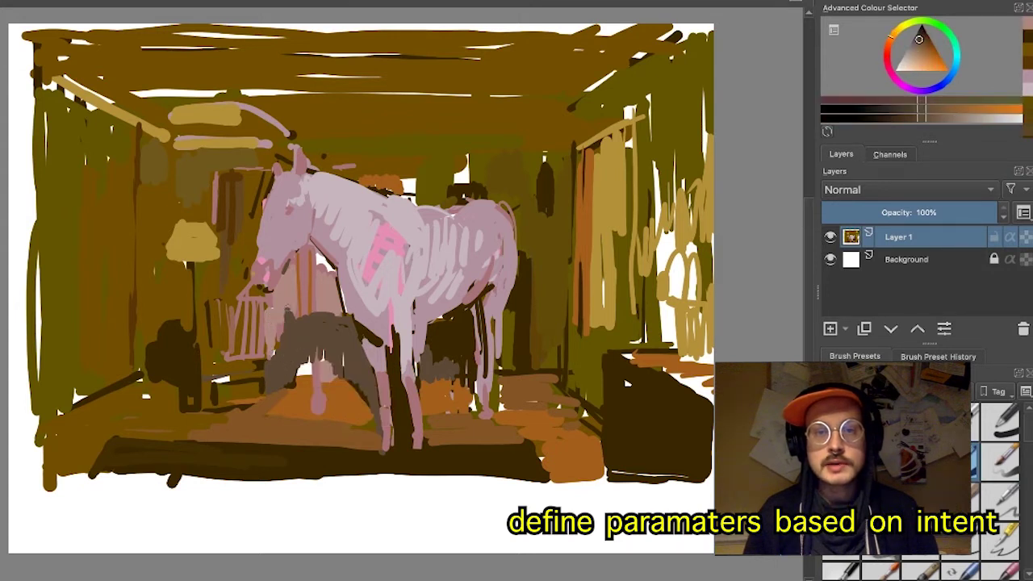
- Paint sampled mauve across the top of the grille under the horse's muzzle, undoing the last stroke
ctrl+click(273, 305)
ctrl+click(264, 293)
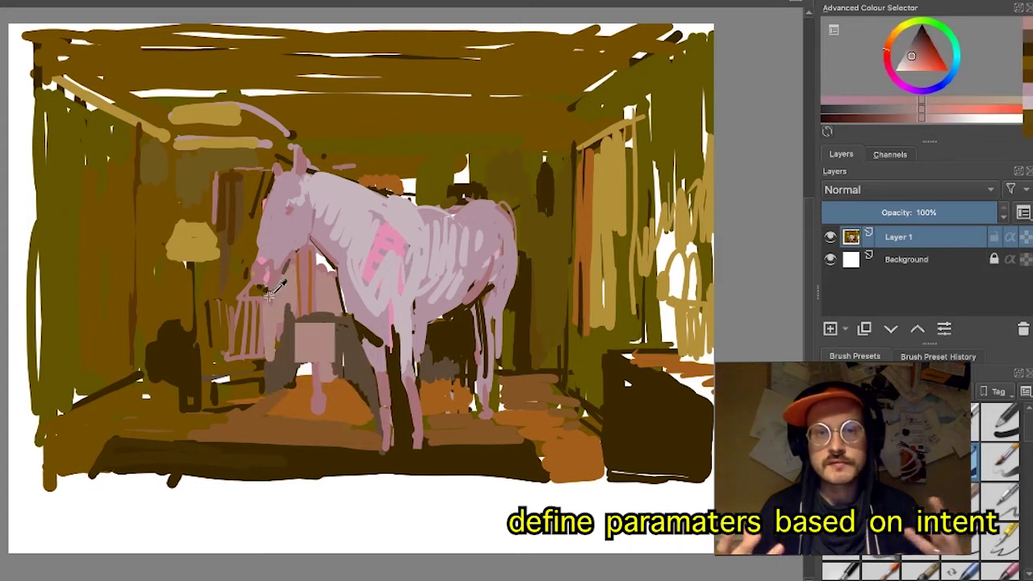
drag(247, 298, 275, 299)
ctrl+click(266, 297)
key(ctrl+z)
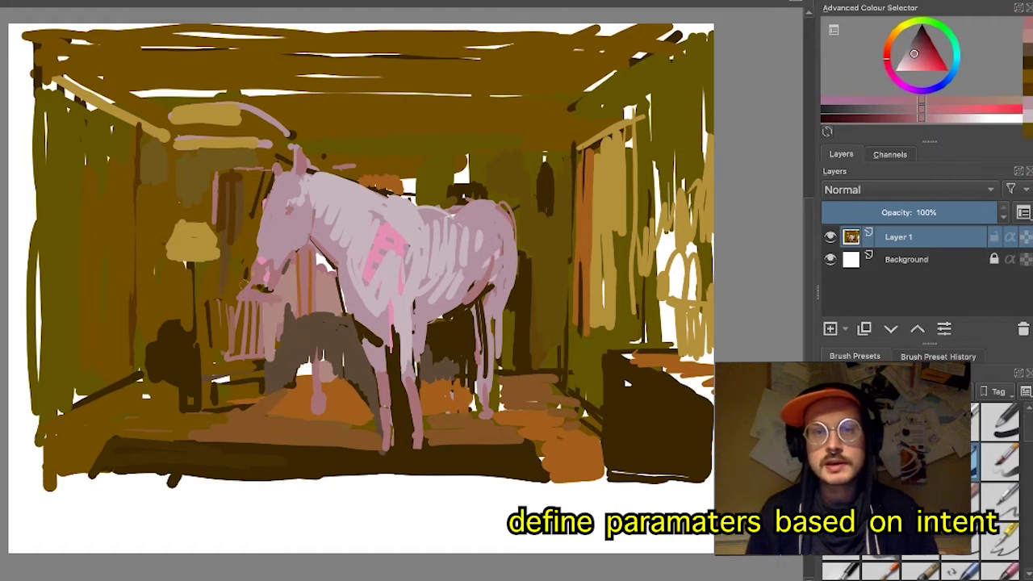
- Fill the pink grille shape with muted browns mixed from the sampled wall brown, shifting the hue toward orange
ctrl+click(245, 255)
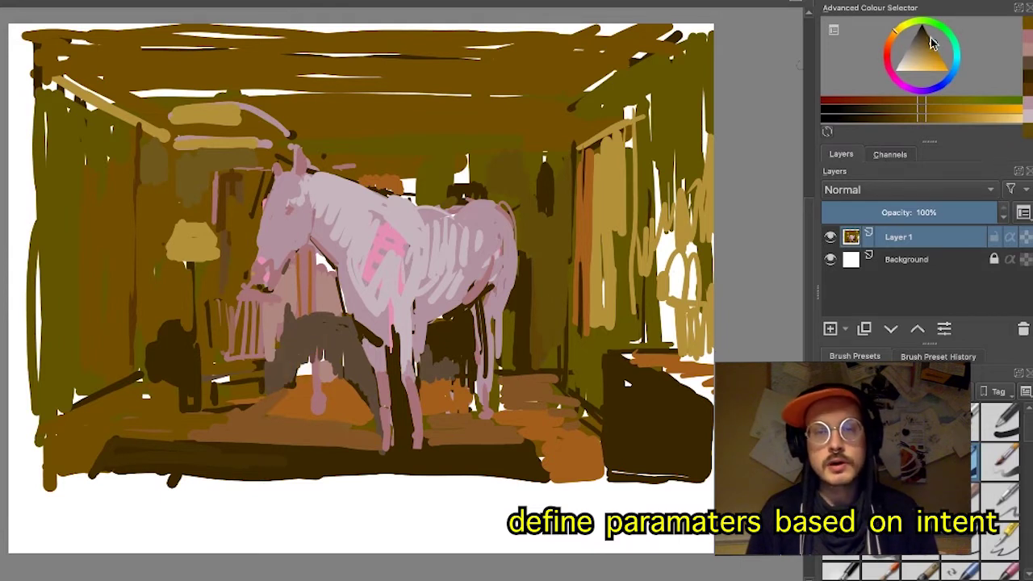
click(927, 44)
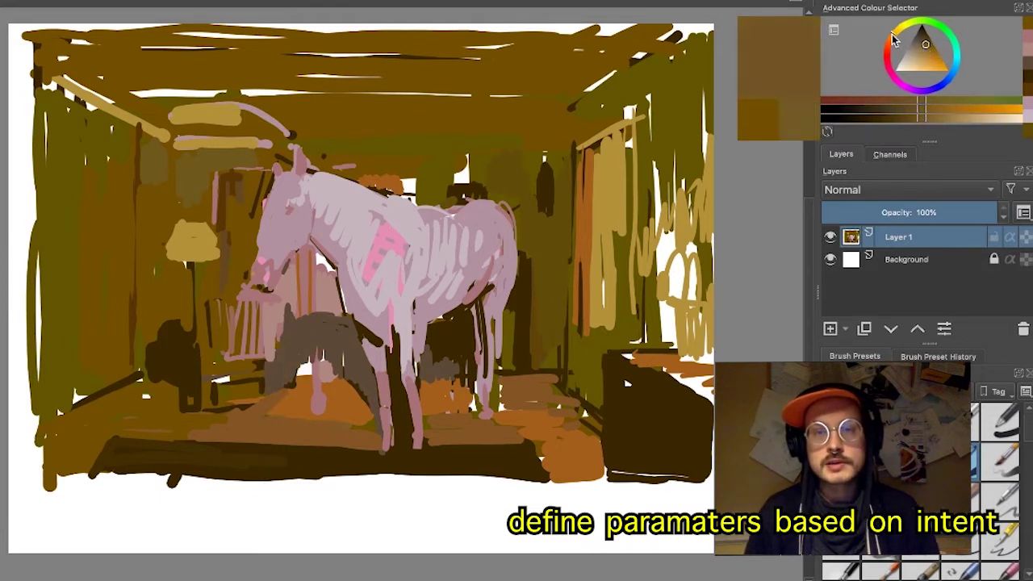
drag(233, 336, 240, 354)
click(923, 46)
click(922, 47)
mouse_move(260, 310)
mouse_down()
mouse_move(256, 354)
mouse_move(238, 357)
mouse_up()
click(891, 38)
click(919, 49)
mouse_move(248, 307)
mouse_down()
mouse_move(228, 378)
mouse_move(271, 360)
mouse_move(272, 391)
mouse_move(335, 371)
mouse_move(305, 361)
mouse_up()
- Paint a mauve top on the stem under the grey arch and fill the surrounding gap with sampled browns
ctrl+click(260, 368)
ctrl+click(289, 356)
ctrl+click(319, 394)
ctrl+click(356, 345)
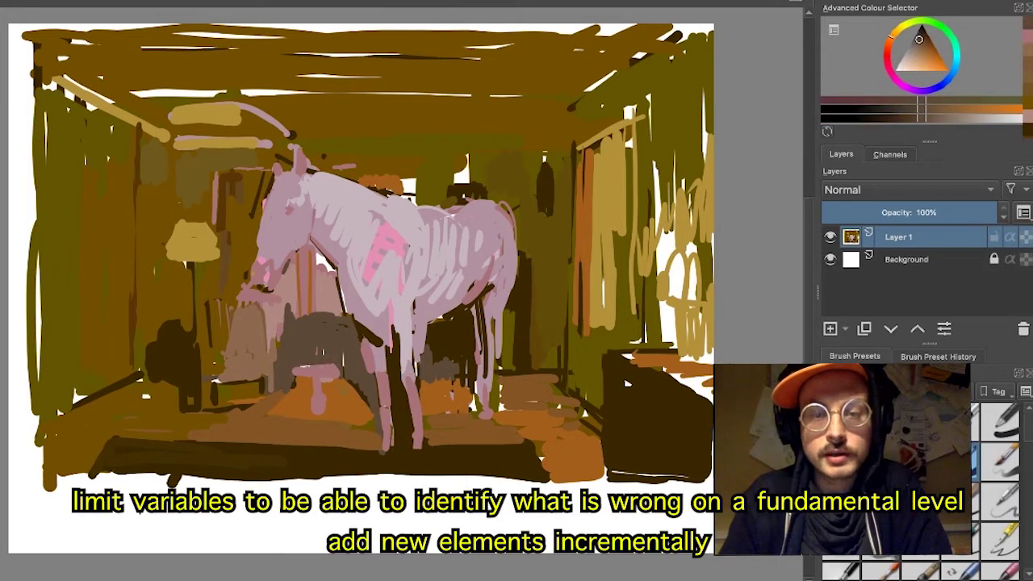
- Choose a brighter orange-brown and widen the orange floor patch around the mauve stem
click(933, 53)
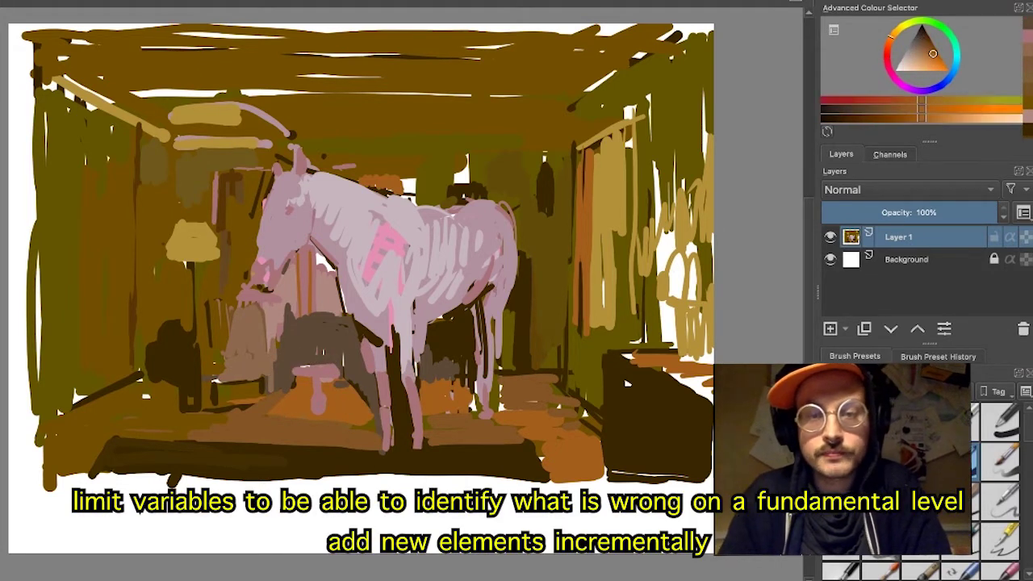
mouse_move(263, 419)
mouse_down()
mouse_move(321, 415)
mouse_move(247, 419)
mouse_up()
drag(333, 422, 239, 415)
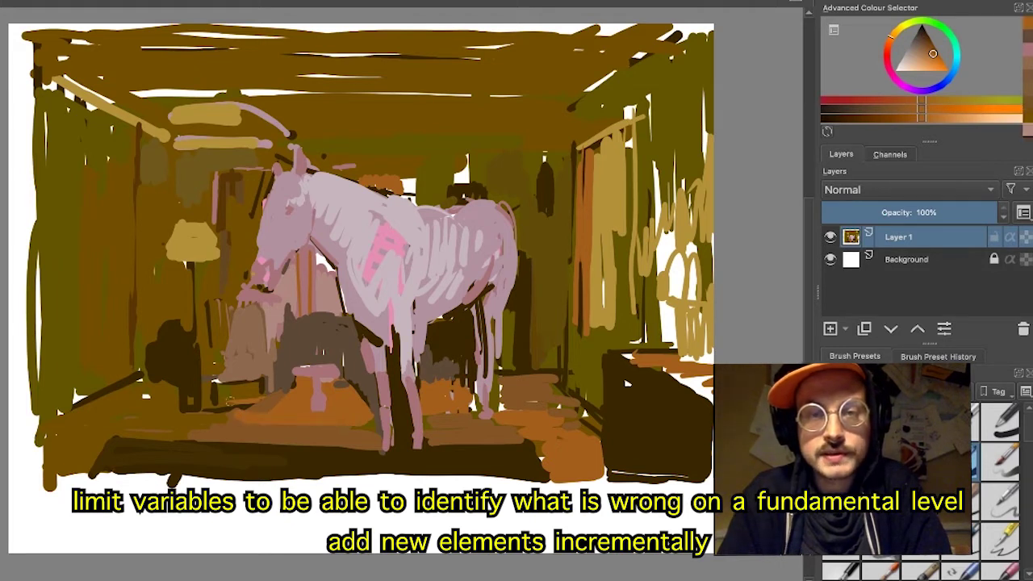
- Touch up the orange floor patch's edge and repaint the ceiling lamp shape in a duller, greyer version of its sampled yellow
mouse_move(324, 425)
mouse_down()
mouse_move(258, 424)
mouse_move(219, 394)
mouse_up()
ctrl+click(239, 389)
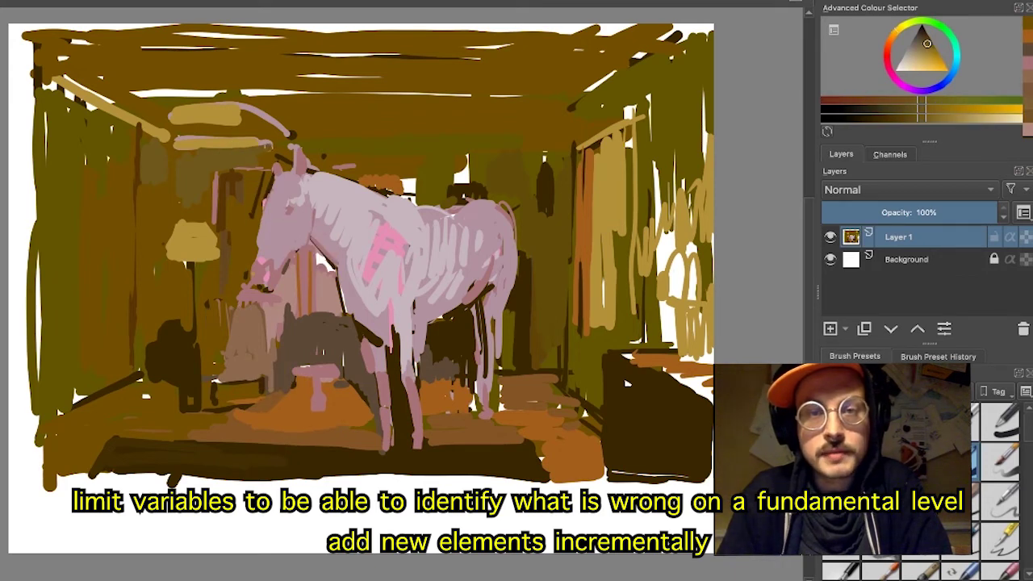
ctrl+click(211, 127)
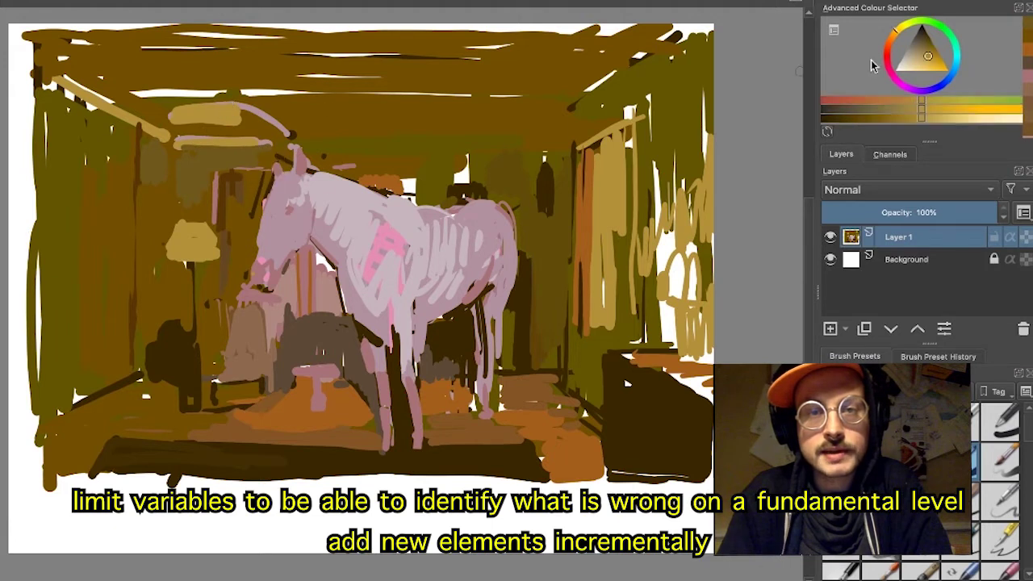
click(920, 52)
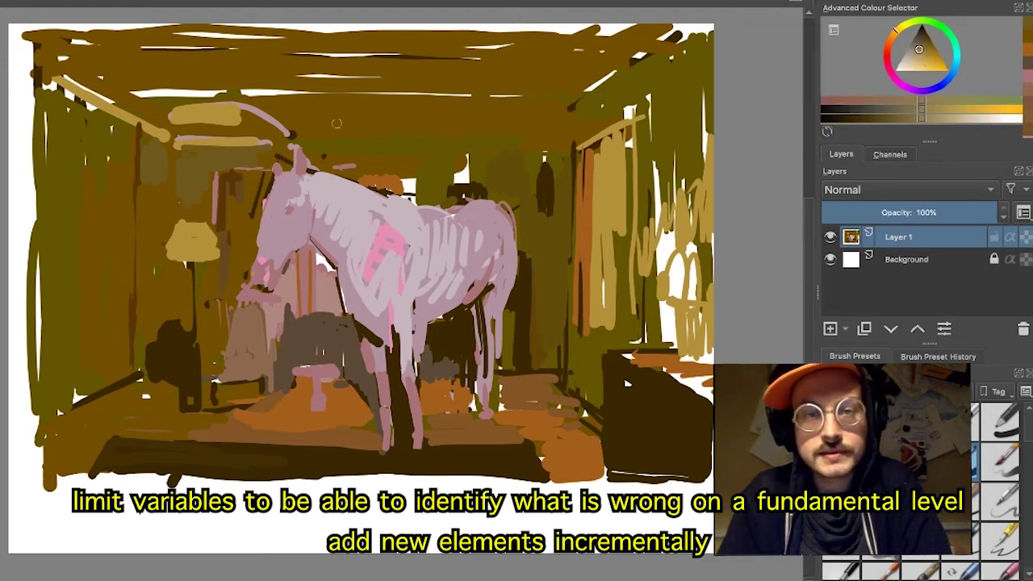
mouse_move(217, 129)
mouse_down()
mouse_move(178, 118)
mouse_move(227, 106)
mouse_up()
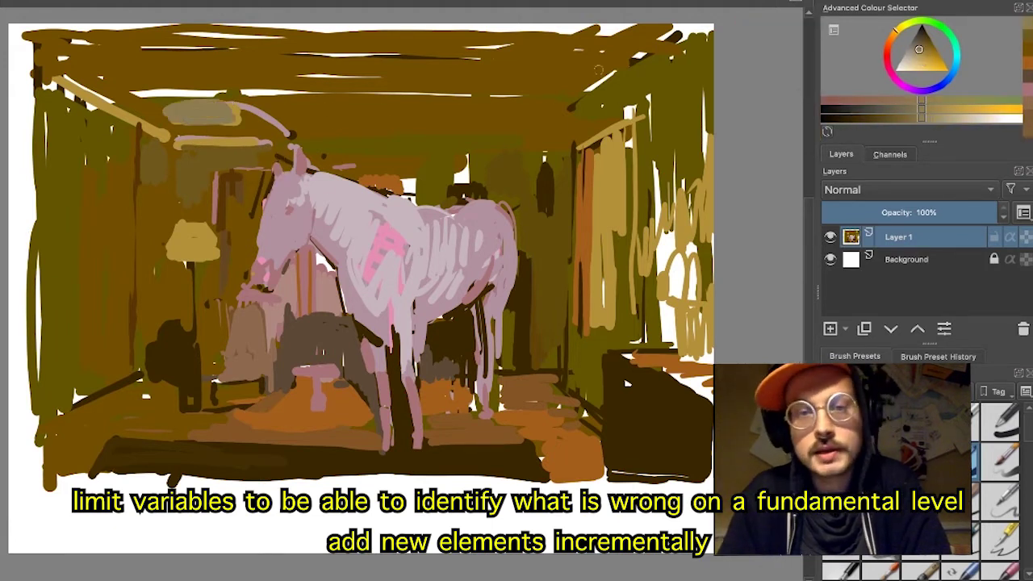
- Shift the muted yellow toward orange and repaint the ceiling lamp shapes and the far wall's upper edge, covering part of the mauve arc
click(923, 54)
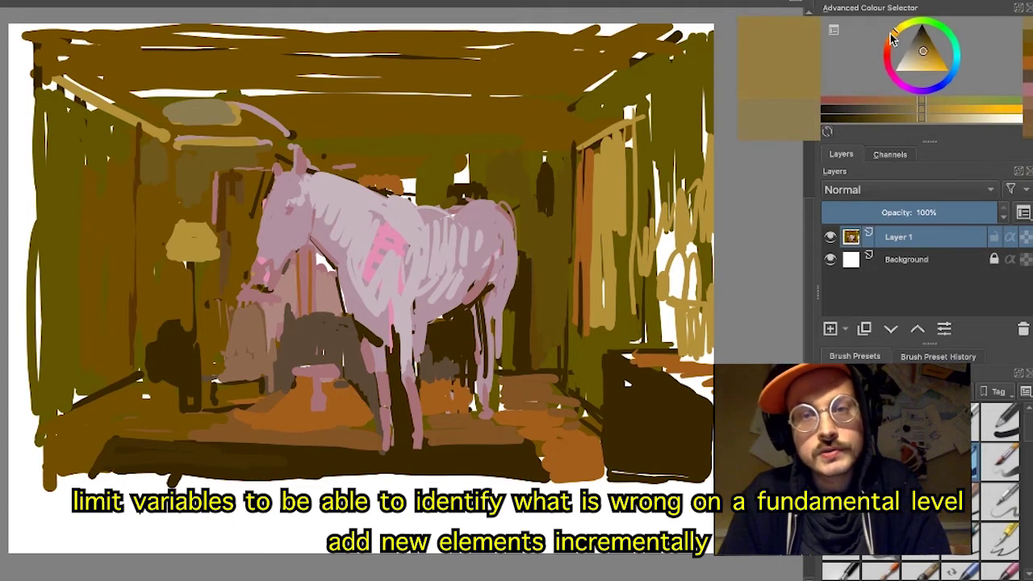
click(892, 38)
mouse_move(217, 120)
mouse_down()
mouse_move(171, 110)
mouse_move(231, 103)
mouse_up()
mouse_move(267, 133)
mouse_down()
mouse_move(178, 138)
mouse_move(276, 129)
mouse_up()
mouse_move(109, 105)
mouse_down()
mouse_move(161, 132)
mouse_move(74, 94)
mouse_up()
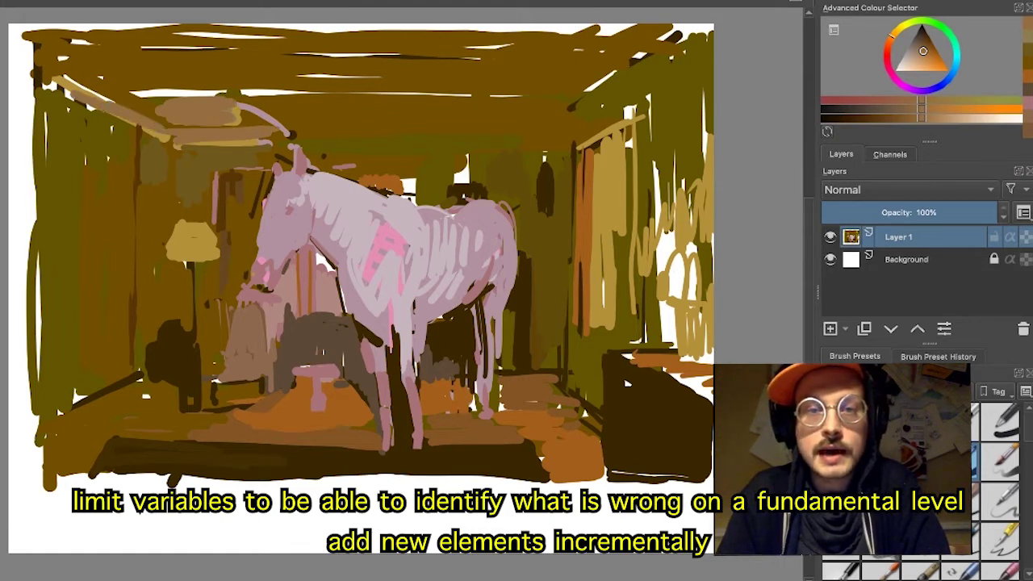
drag(285, 117, 234, 113)
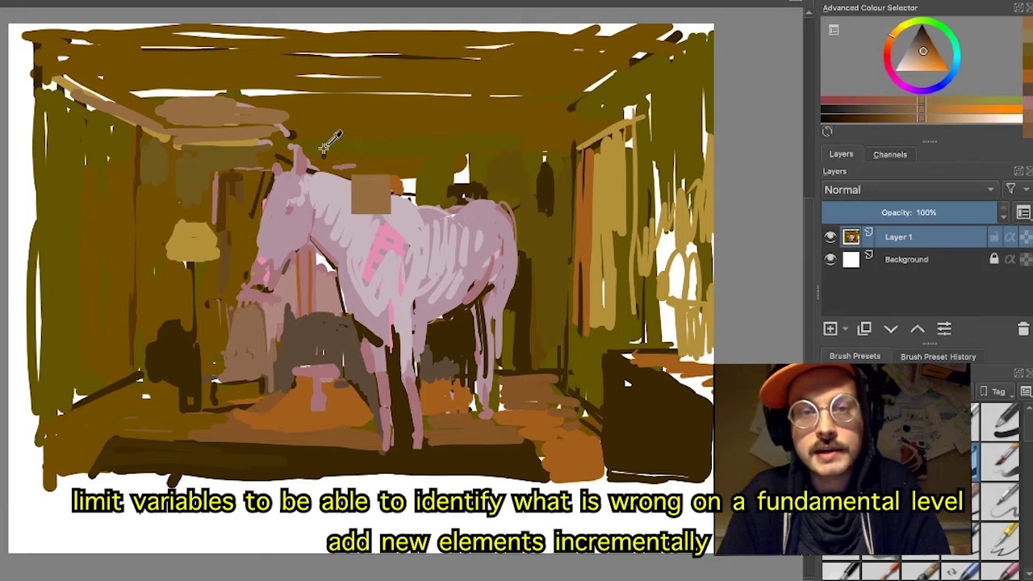
- Fill the white gaps above the horse's back with olive brown and reshape the dark object behind its rump with sampled dark brown
drag(507, 172, 464, 173)
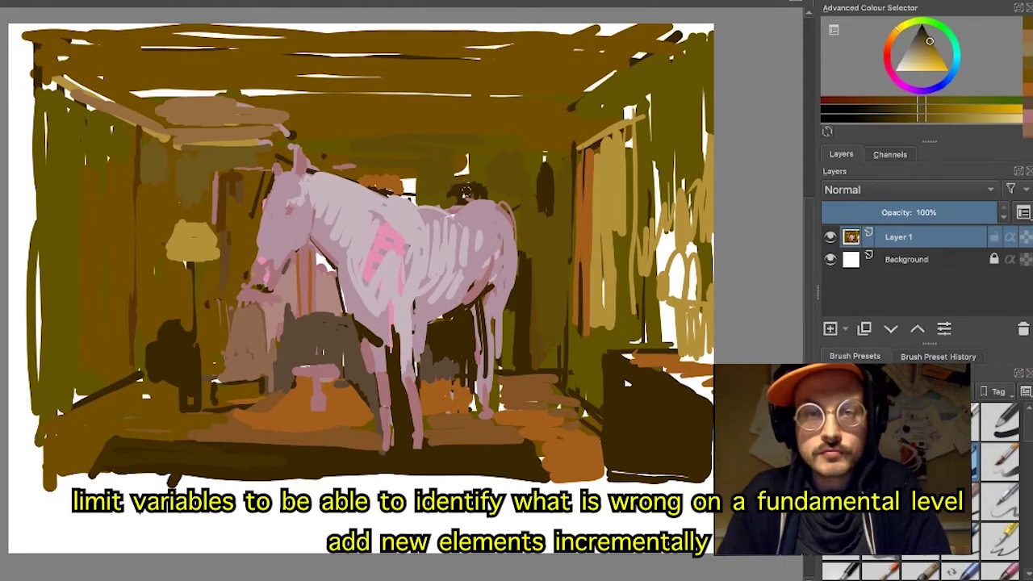
ctrl+click(475, 187)
drag(472, 189, 487, 186)
ctrl+click(477, 188)
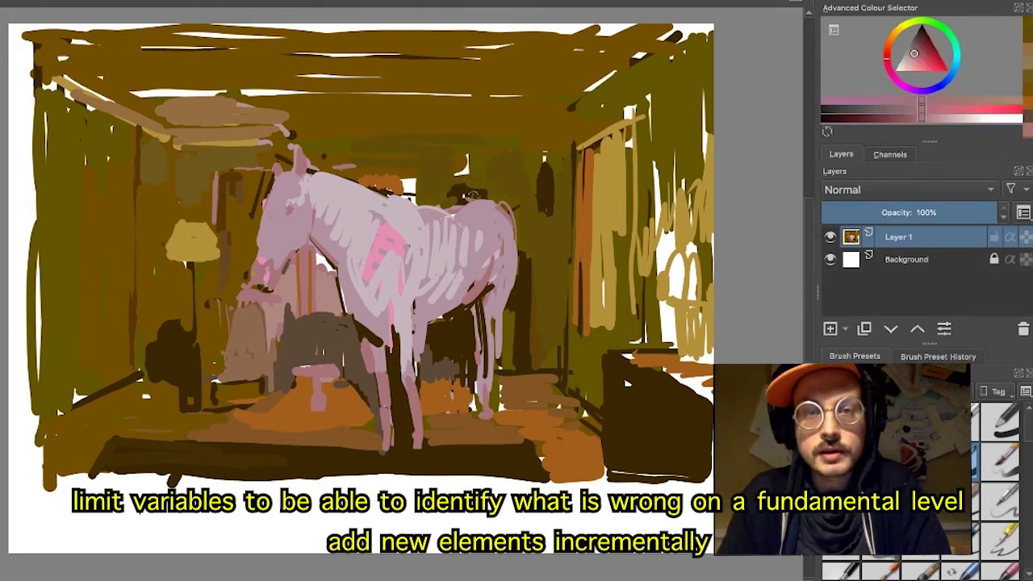
ctrl+click(461, 195)
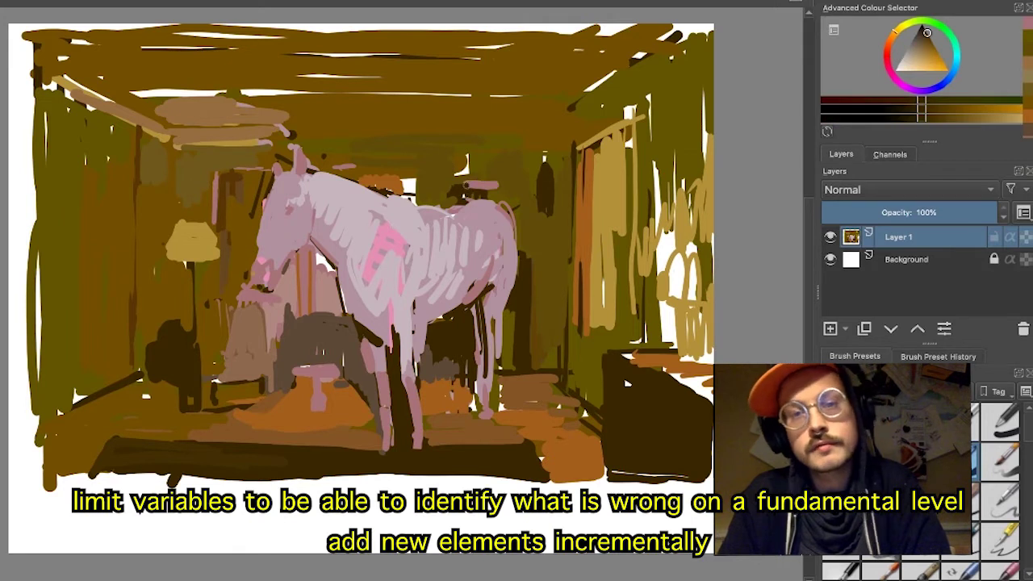
drag(463, 188, 492, 192)
- Paint sampled olive brown over the back wall, covering the rest of the mauve arc and the gap above the withers
ctrl+click(456, 167)
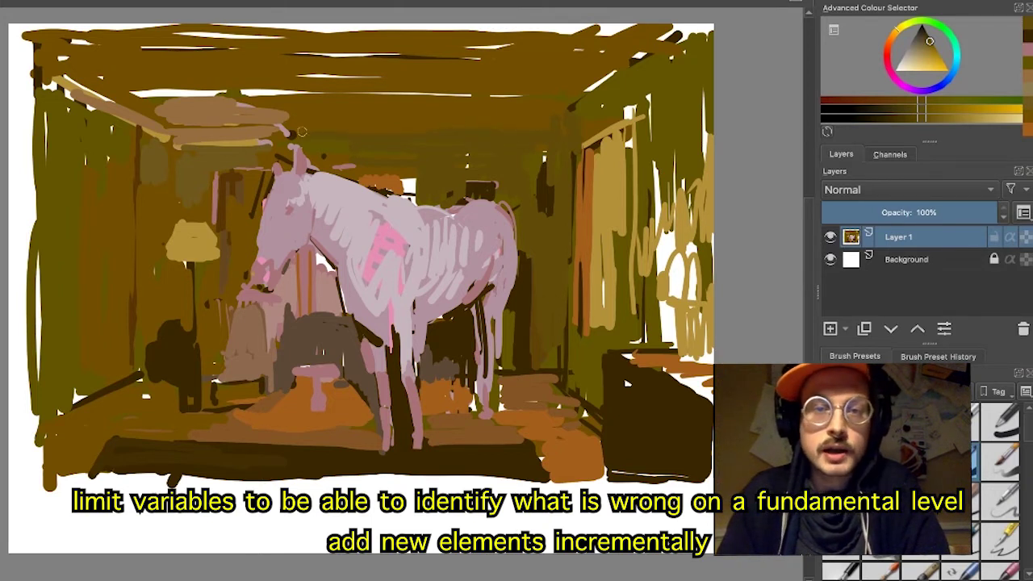
drag(301, 130, 235, 132)
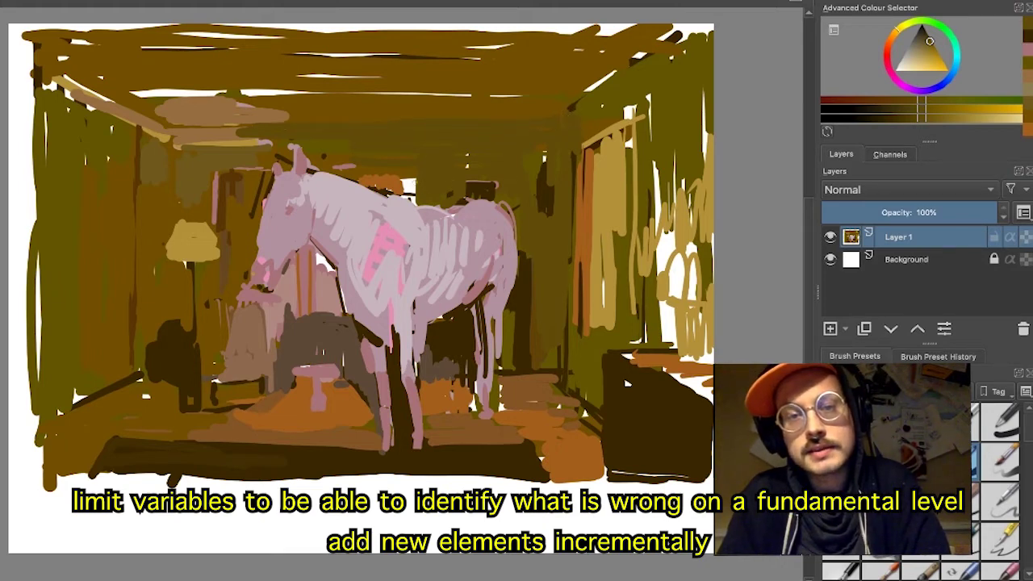
drag(412, 180, 417, 209)
- Add sampled mauve to the horse's withers and barrel, and sampled pink along the withers and neck crest
ctrl+click(418, 216)
drag(444, 259, 452, 292)
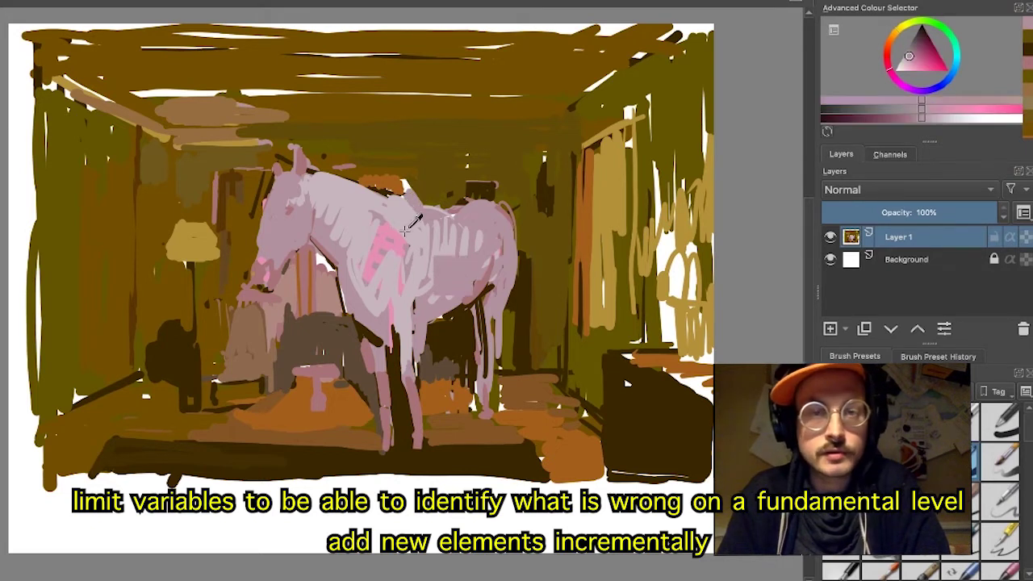
ctrl+click(391, 235)
drag(408, 192, 425, 208)
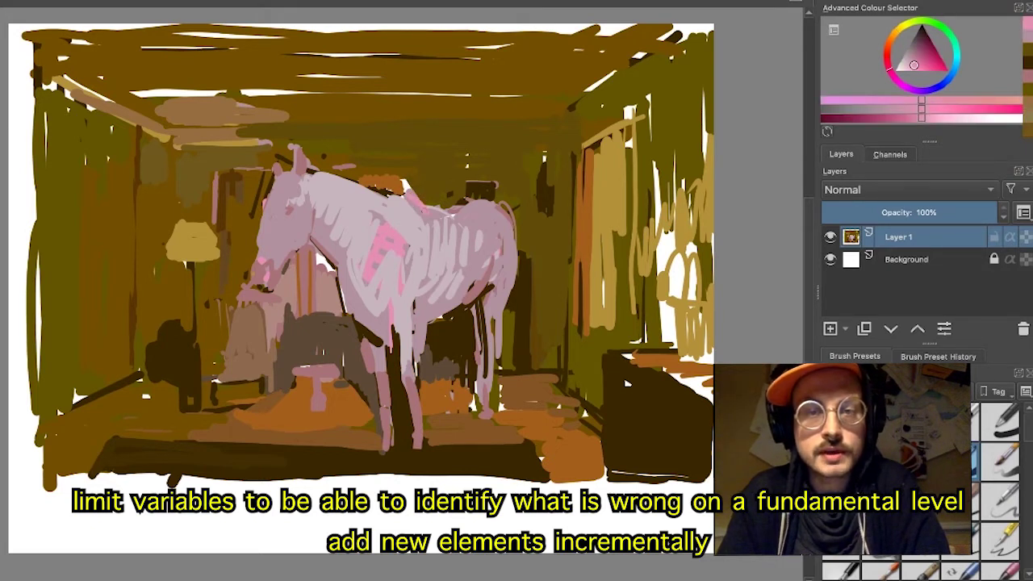
drag(338, 182, 404, 198)
- Make the pink more saturated and darker, and repaint the horse's neck crest with it
click(925, 110)
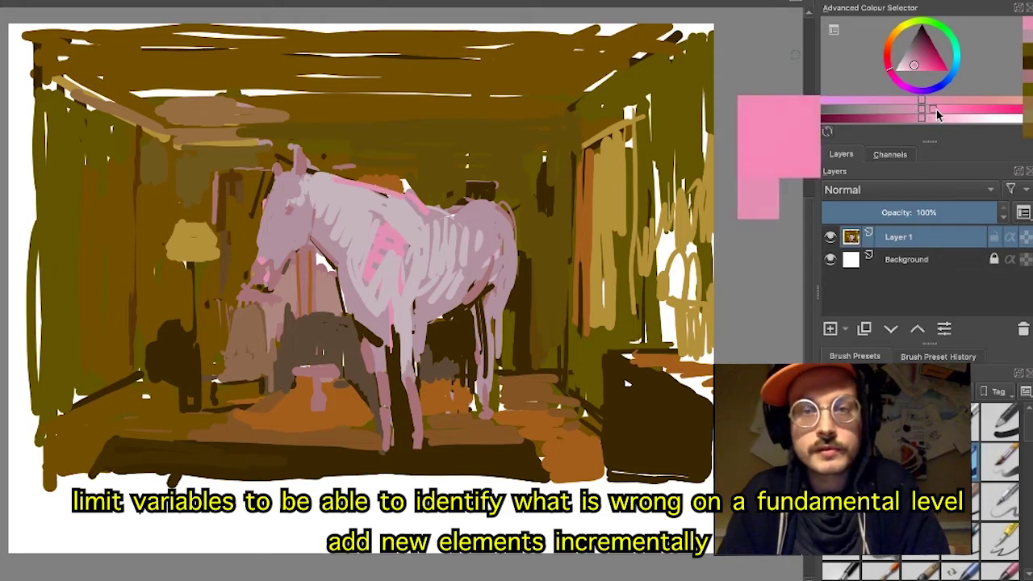
drag(937, 109, 943, 110)
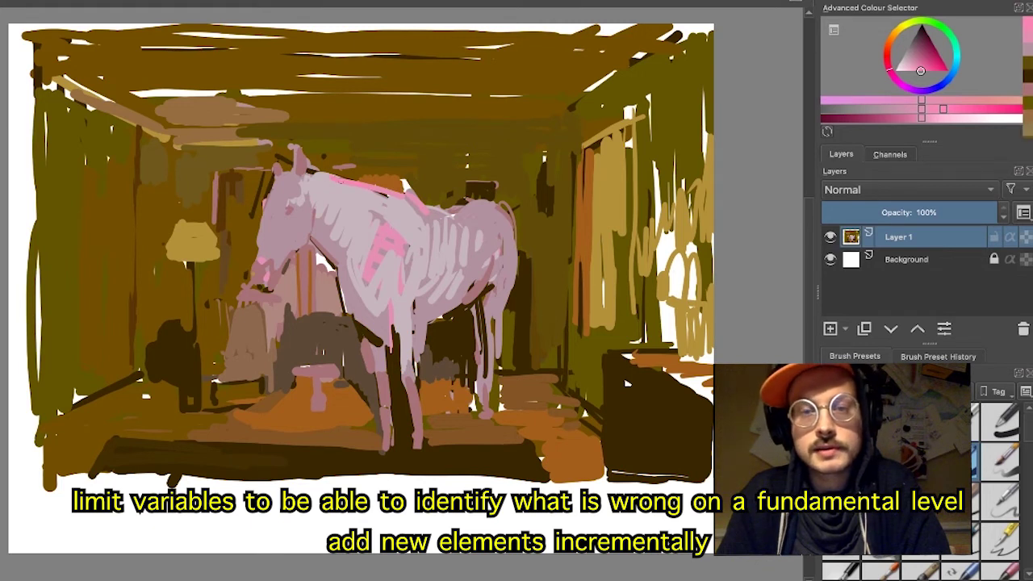
mouse_move(943, 109)
mouse_down()
mouse_move(960, 109)
mouse_move(902, 119)
mouse_up()
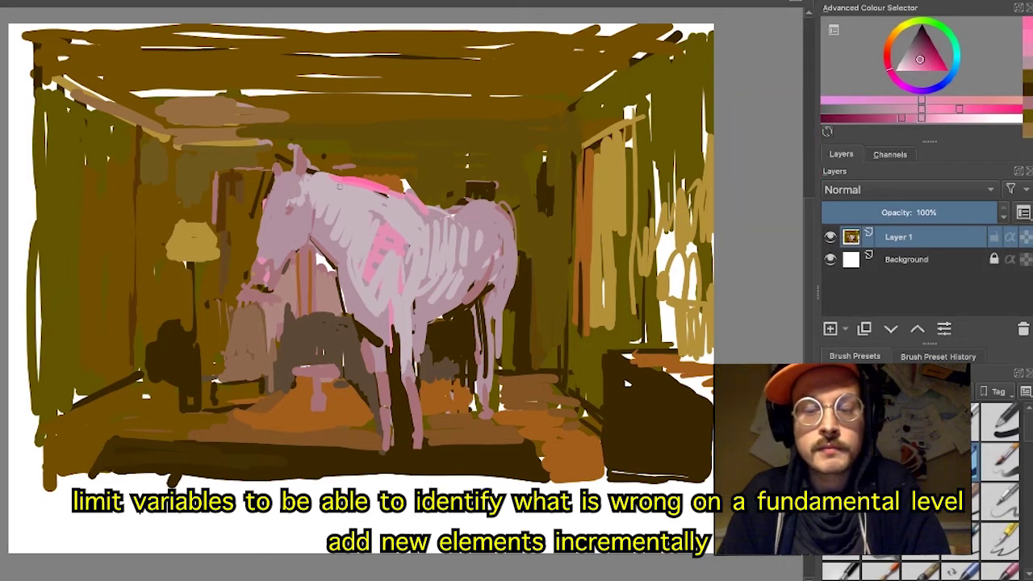
drag(331, 177, 400, 193)
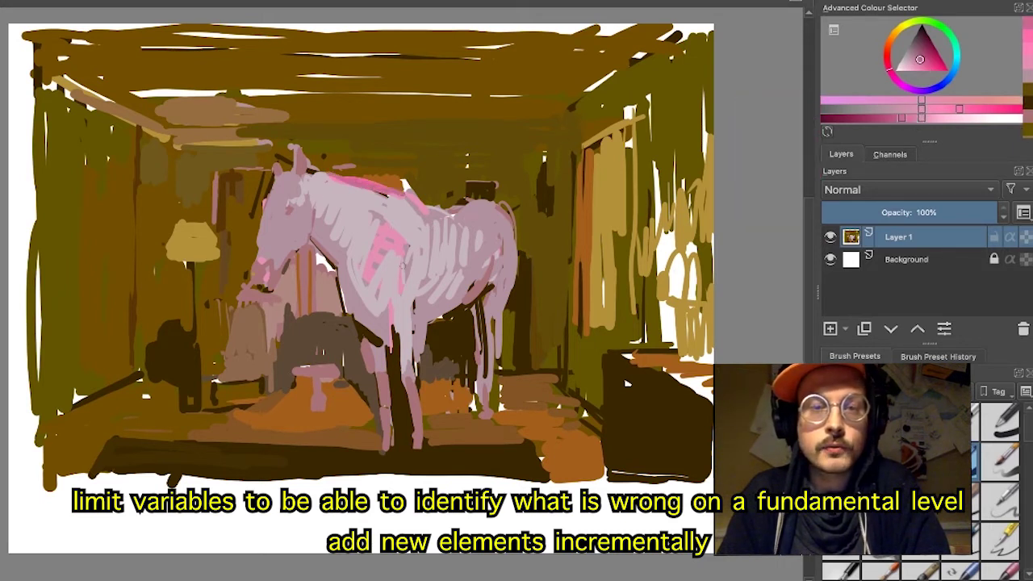
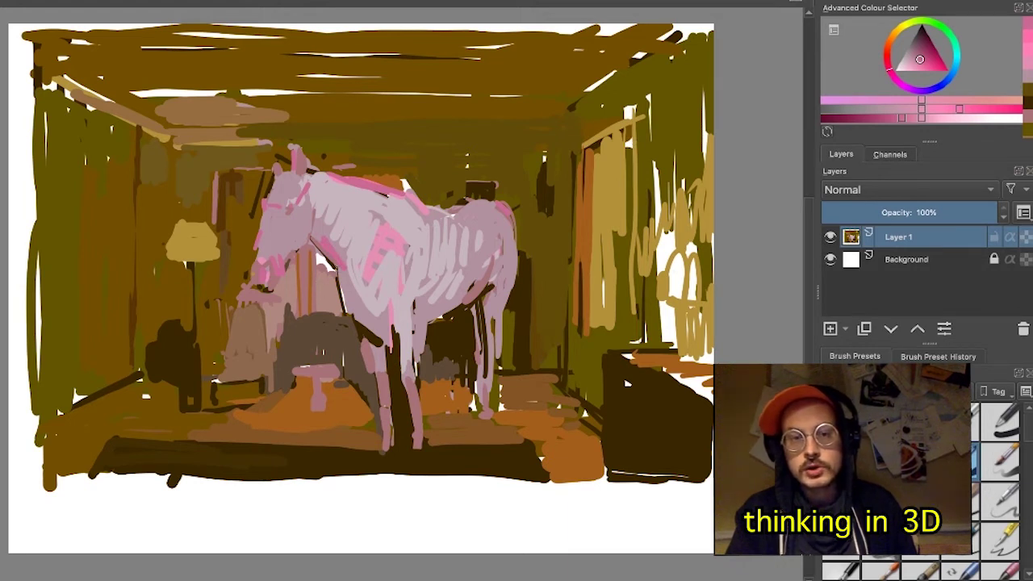
- Sample the back wall's olive brown and cover the remaining white gap above the horse's withers
ctrl+click(325, 293)
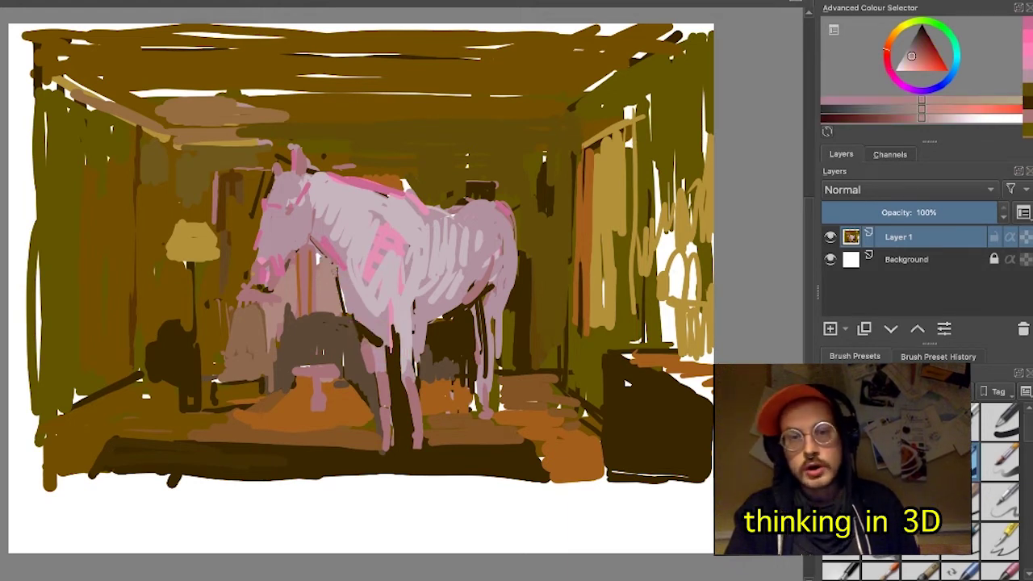
ctrl+click(449, 173)
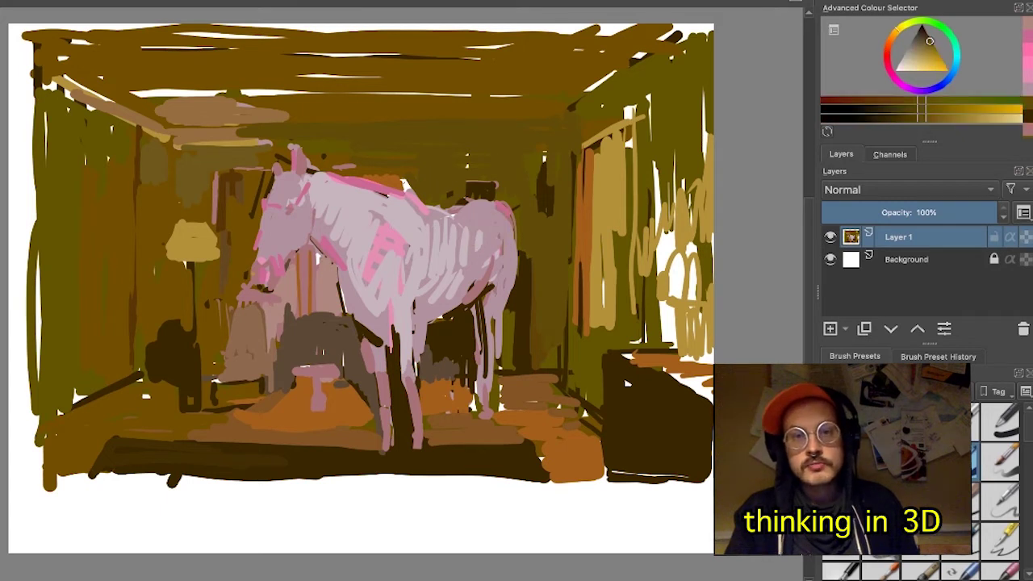
drag(402, 183, 420, 201)
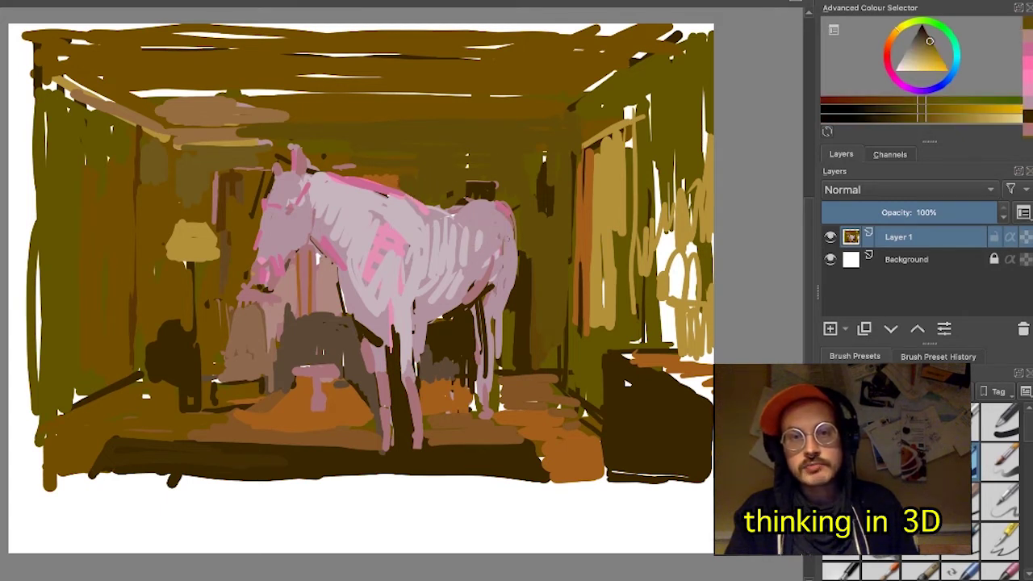
- Round out the horse's rump and thicken the hind leg with sampled darker mauve strokes
ctrl+click(487, 277)
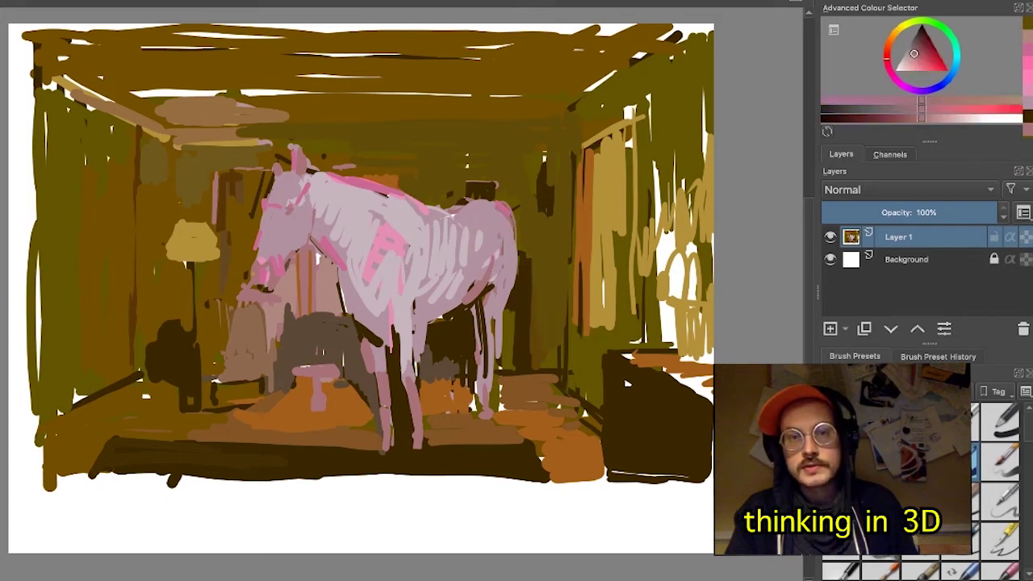
mouse_move(503, 201)
mouse_down()
mouse_move(483, 243)
mouse_move(507, 242)
mouse_up()
drag(515, 233, 519, 255)
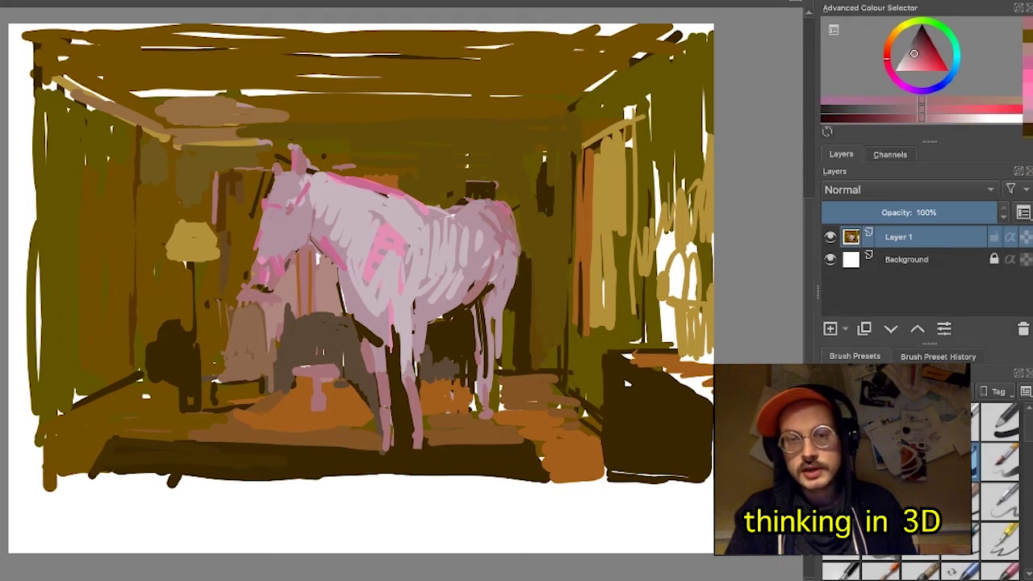
mouse_move(489, 205)
mouse_down()
mouse_move(446, 215)
mouse_move(485, 198)
mouse_move(513, 214)
mouse_up()
drag(512, 258, 496, 278)
mouse_move(518, 223)
mouse_down()
mouse_move(522, 271)
mouse_move(500, 291)
mouse_up()
mouse_move(515, 279)
mouse_down()
mouse_move(499, 298)
mouse_move(499, 375)
mouse_up()
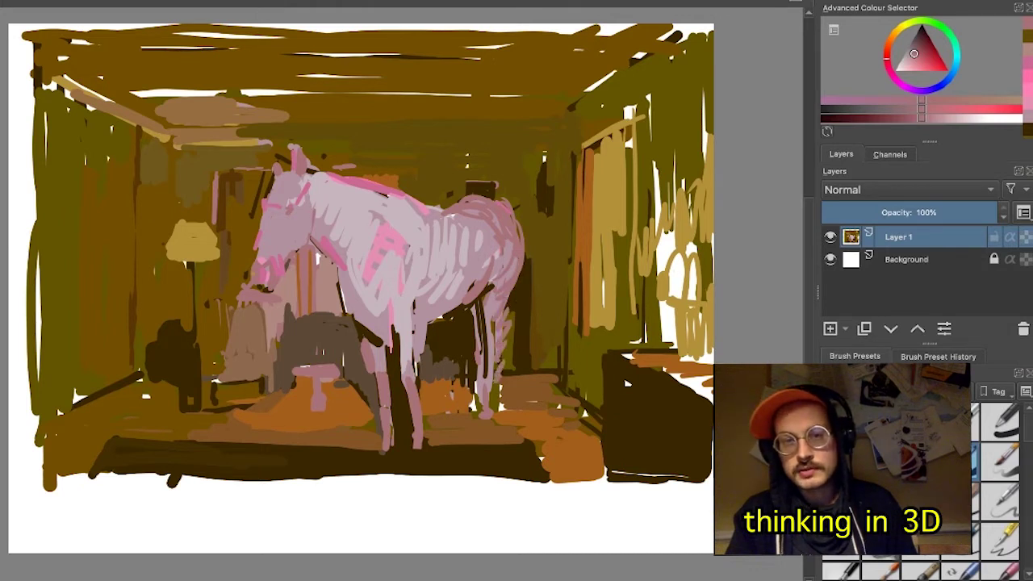
- Trim around the horse's hind leg with sampled dark brown and rework the upper front leg with sampled mauves
ctrl+click(471, 320)
drag(476, 312, 481, 412)
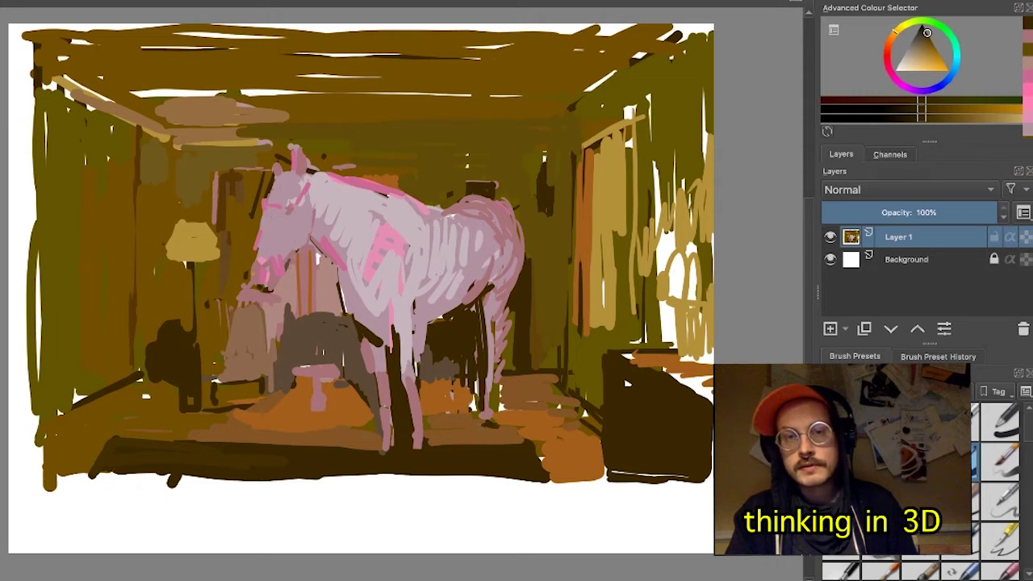
ctrl+click(408, 340)
drag(414, 330, 417, 390)
ctrl+click(416, 394)
mouse_move(414, 358)
mouse_down()
mouse_move(409, 383)
mouse_move(403, 369)
mouse_up()
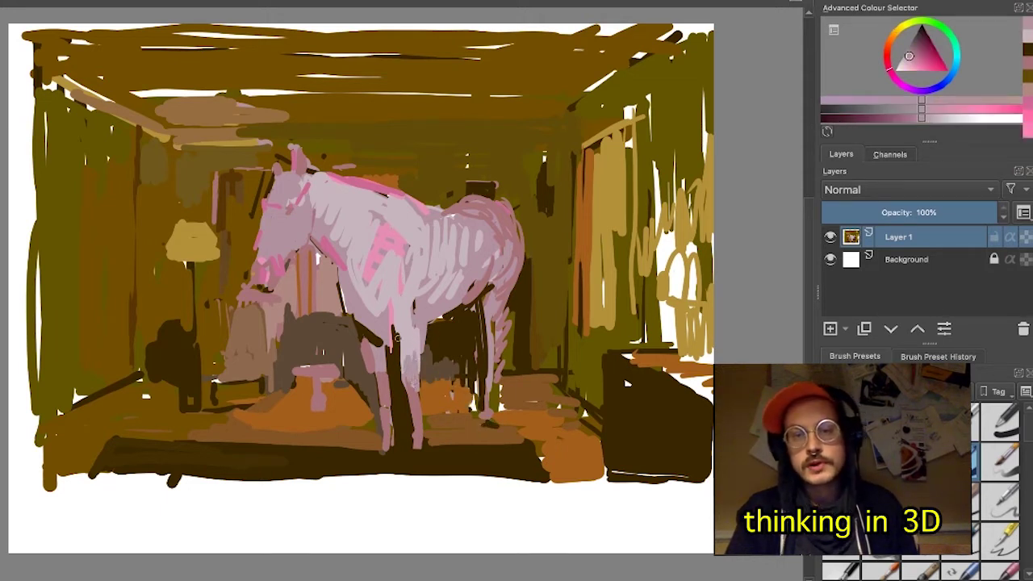
- Define the underside of the horse's neck and chest with sampled dark brown, trimming the edge with the sampled rosy background colour
ctrl+click(387, 339)
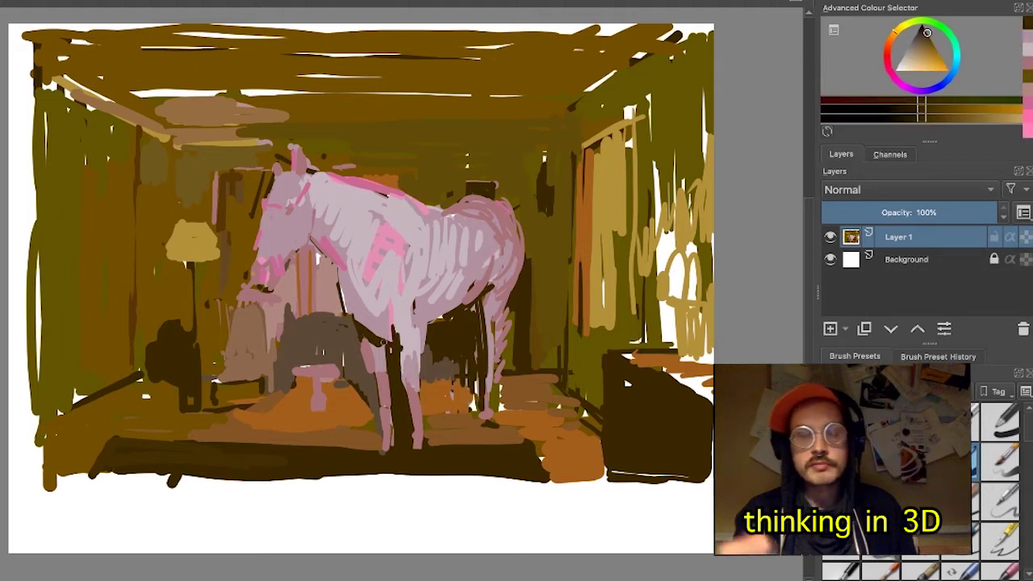
ctrl+click(356, 308)
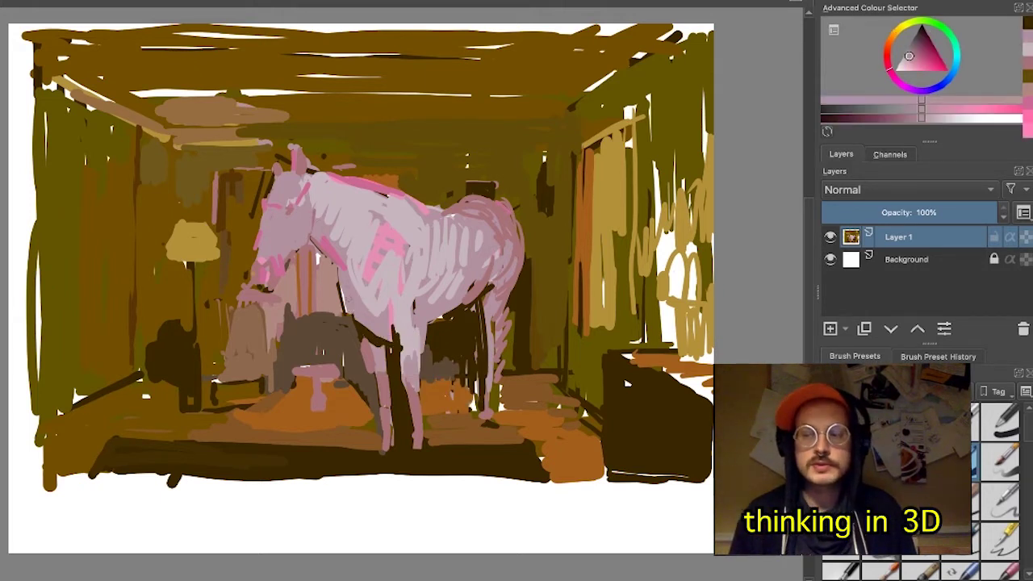
ctrl+click(360, 330)
drag(335, 263, 344, 296)
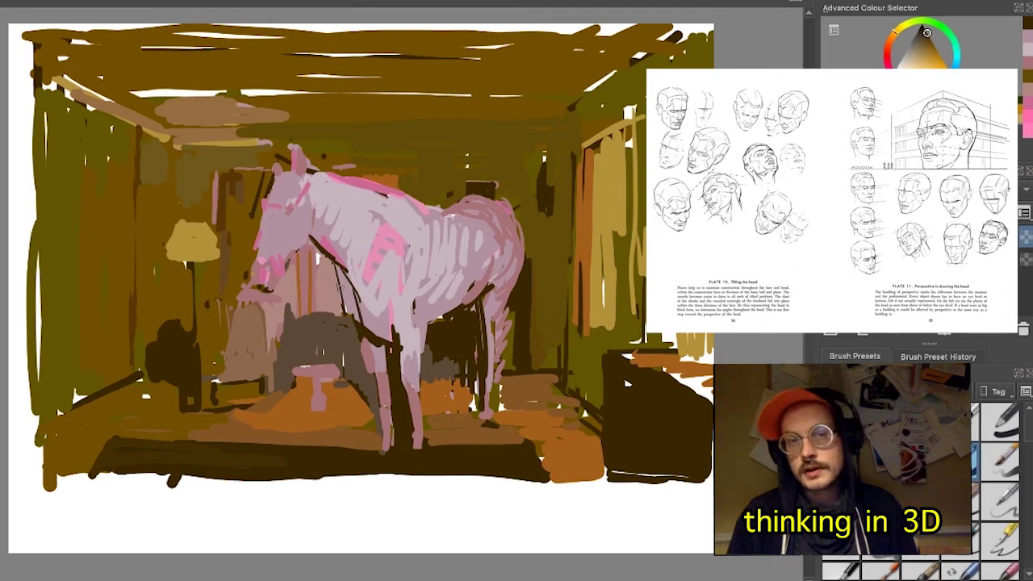
ctrl+click(337, 290)
drag(341, 288, 345, 315)
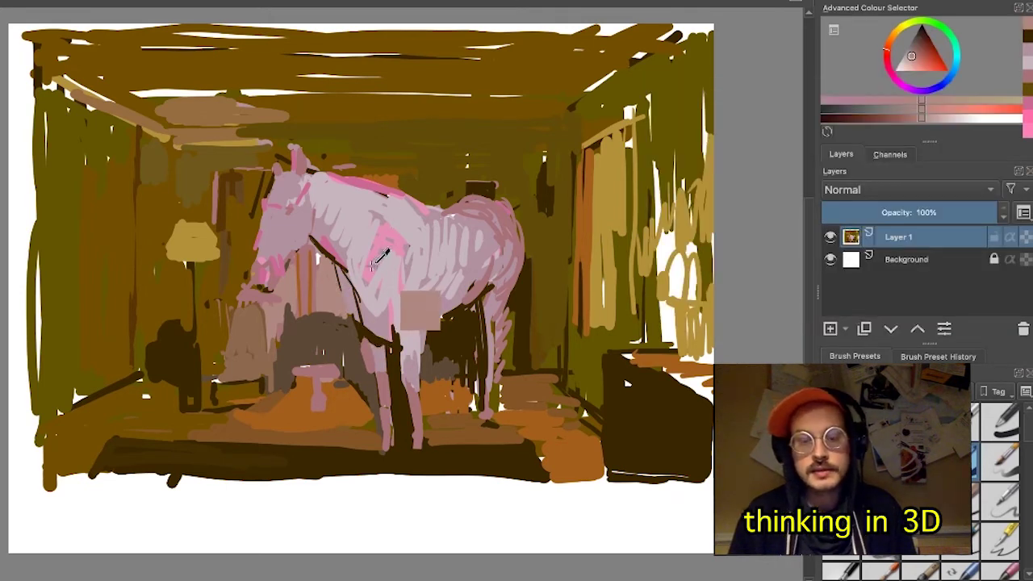
- Accent the horse's chest edge with sampled pink and mark its eye, nostril and mouth in dark brown
ctrl+click(341, 267)
ctrl+click(333, 252)
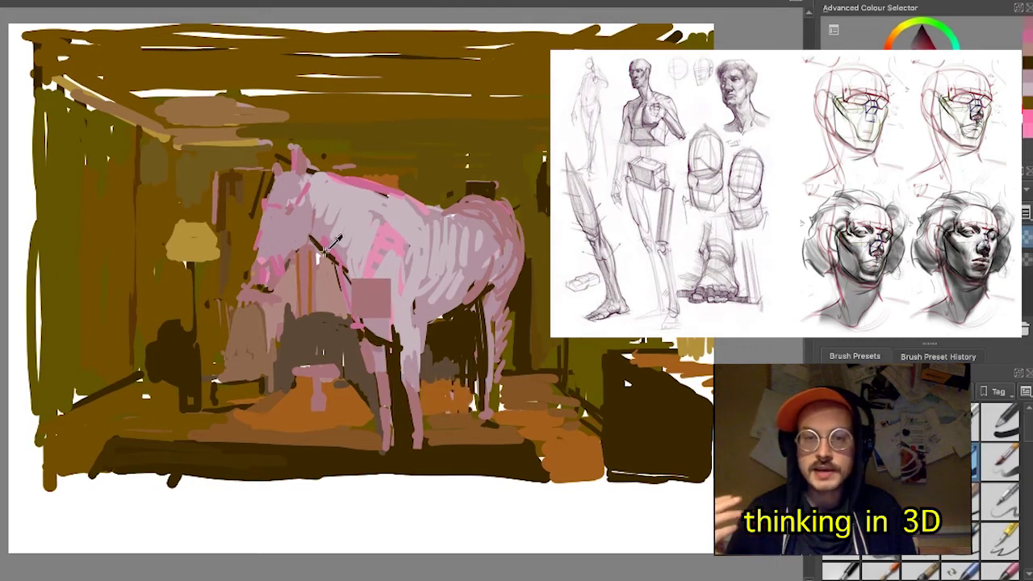
drag(282, 211, 290, 207)
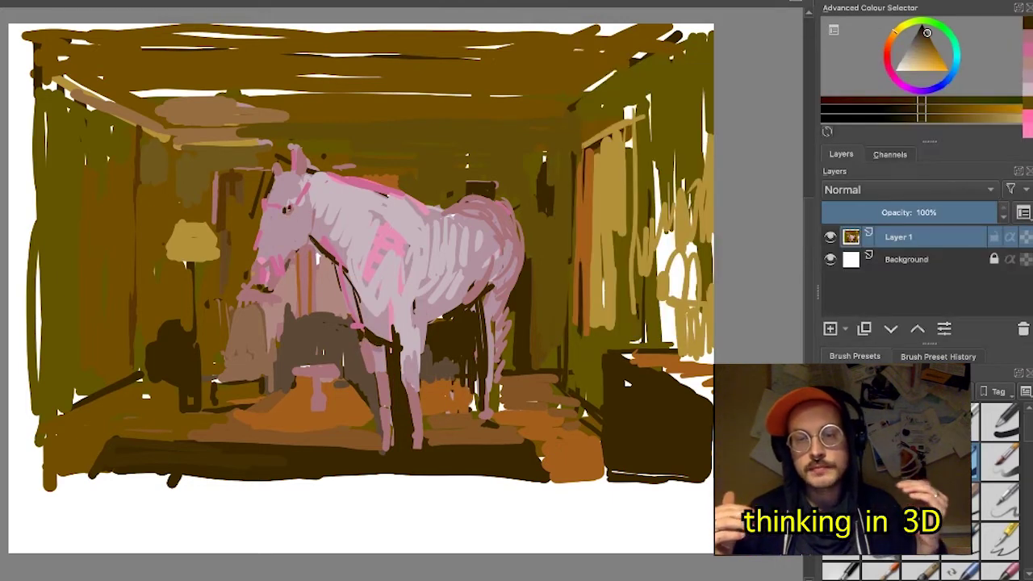
ctrl+click(222, 186)
ctrl+click(223, 185)
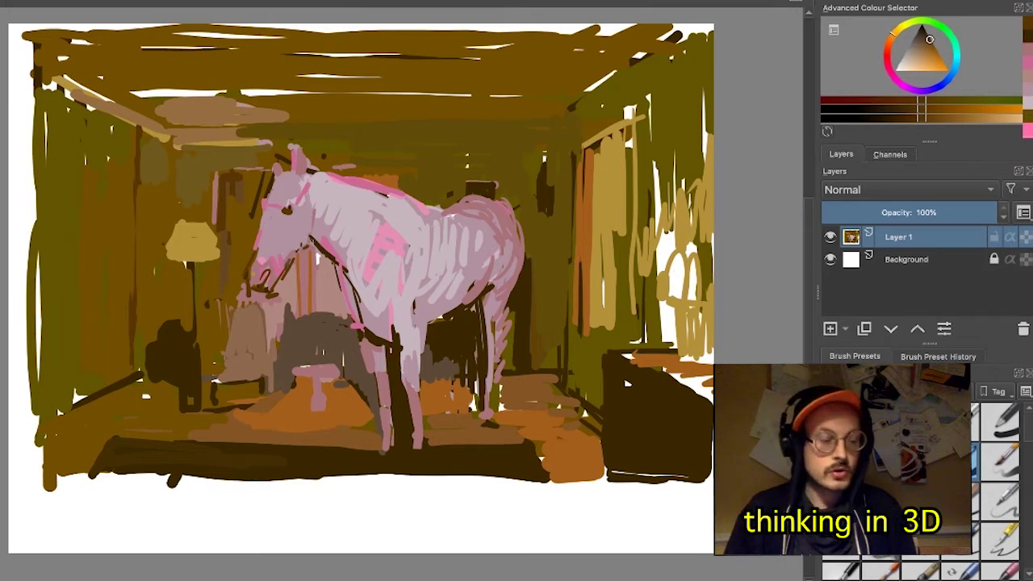
ctrl+click(369, 283)
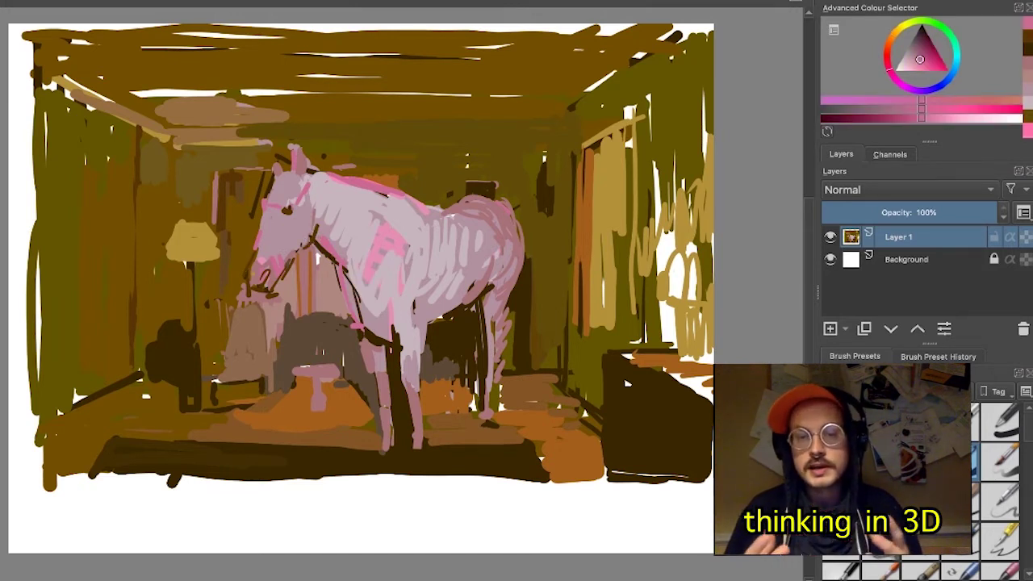
- Retouch the underside of the horse's neck with sampled mauve and add pale pink highlights below the neck and on the small table object
ctrl+click(331, 236)
drag(327, 240, 332, 251)
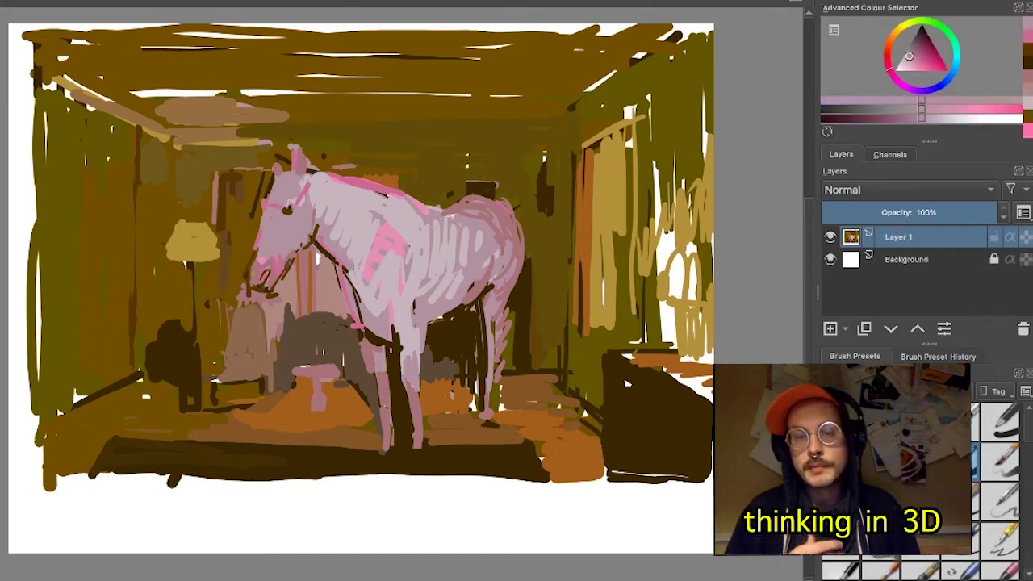
ctrl+click(319, 282)
ctrl+click(386, 281)
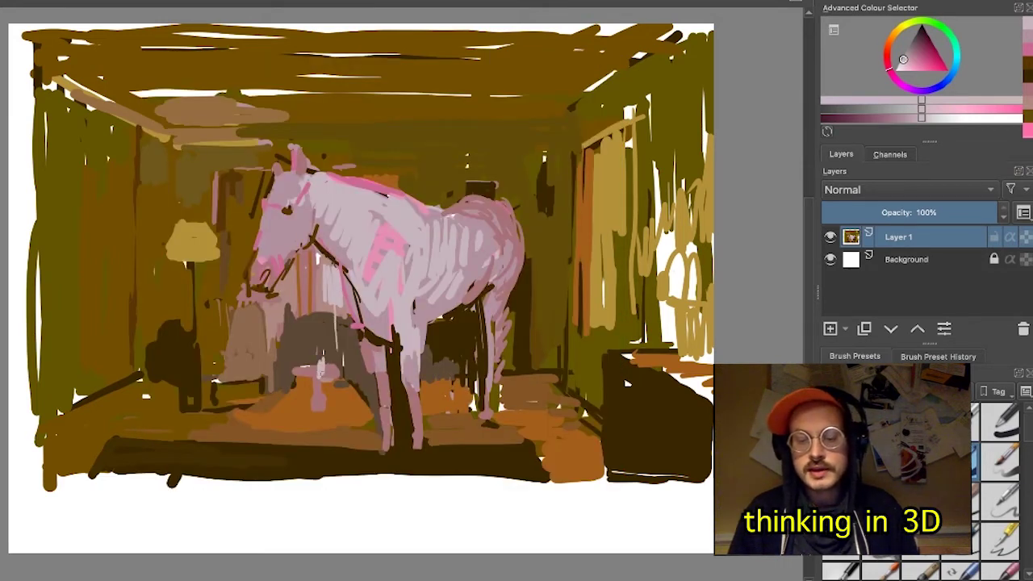
ctrl+click(307, 284)
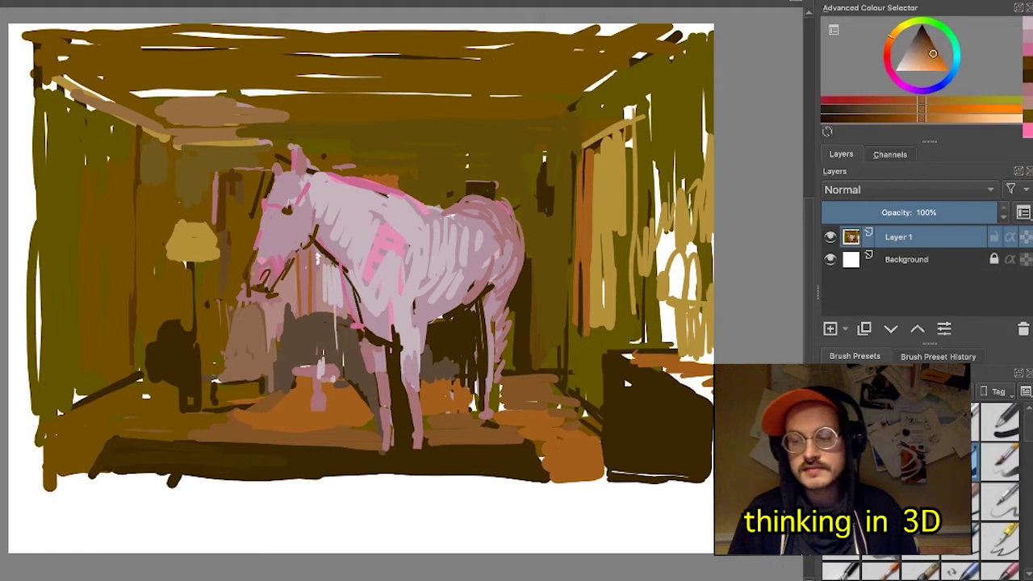
- Streak the background beneath the horse's neck with vertical strokes of sampled orange and dusty rose
drag(317, 257, 317, 309)
ctrl+click(289, 284)
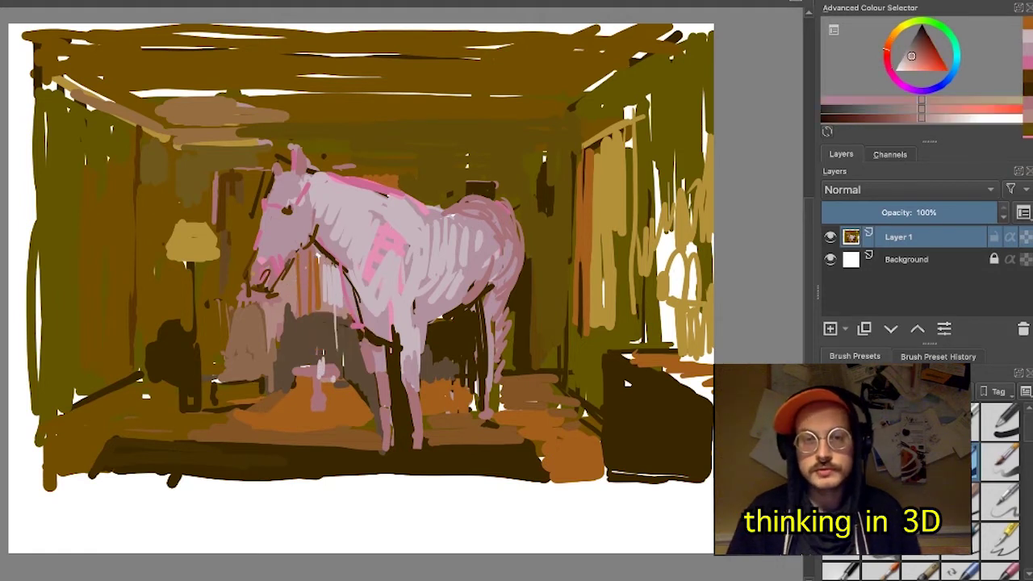
drag(299, 262, 300, 311)
mouse_move(327, 247)
mouse_down()
mouse_move(331, 265)
mouse_move(317, 269)
mouse_up()
ctrl+click(314, 273)
ctrl+click(309, 266)
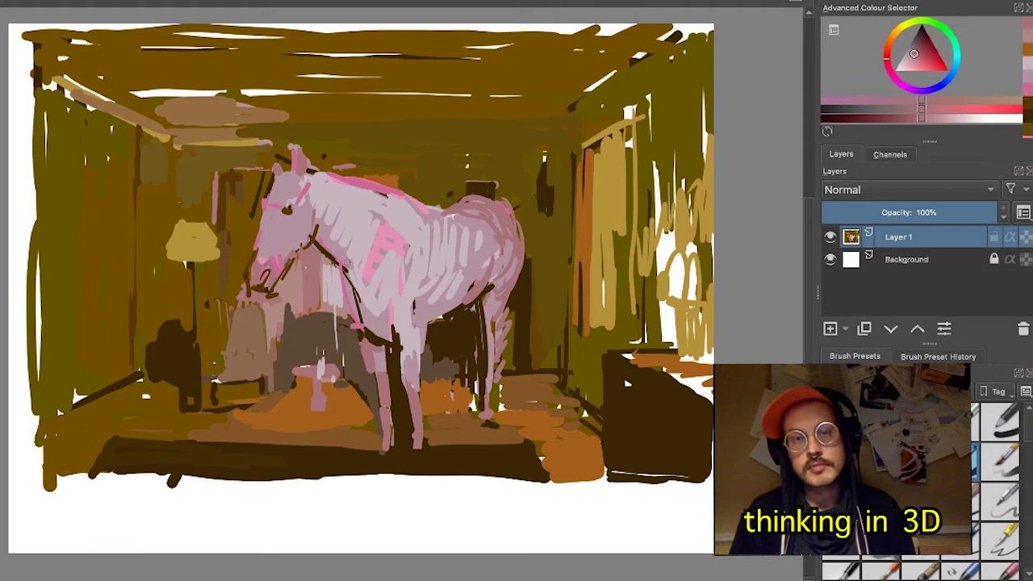
- Trim the front edge of the horse's chest and upper front leg with sampled rose, grey-brown and mauve
mouse_move(346, 264)
mouse_down()
mouse_move(372, 334)
mouse_move(357, 325)
mouse_move(355, 336)
mouse_up()
ctrl+click(370, 323)
ctrl+click(440, 387)
ctrl+click(348, 337)
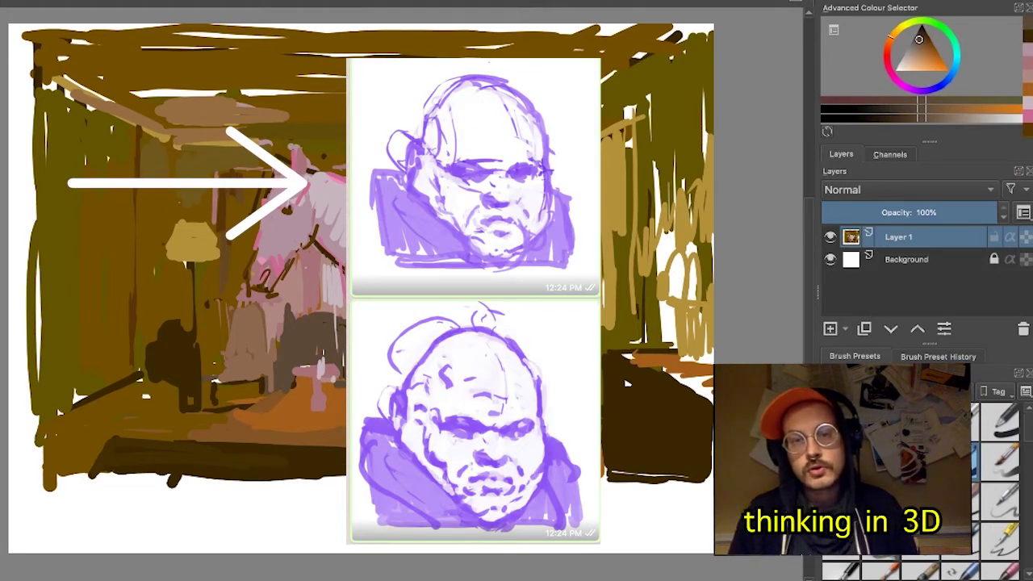
ctrl+click(355, 327)
ctrl+click(360, 339)
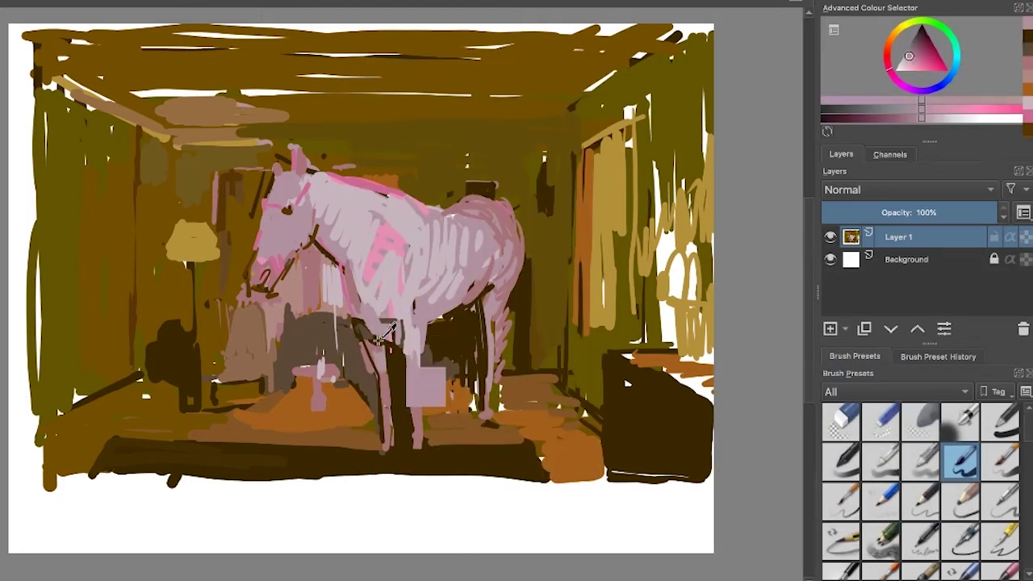
ctrl+click(379, 340)
- Redraw the dark brown contour under the horse's neck and chest, cleaning it up with sampled pale mauve
drag(341, 261, 360, 318)
mouse_move(311, 245)
mouse_down()
mouse_move(336, 268)
mouse_move(334, 251)
mouse_move(357, 280)
mouse_up()
ctrl+click(347, 242)
drag(314, 235, 320, 247)
- Paint over the front of the horse's face with sampled mauve and sharpen its ears with rosy strokes
ctrl+click(297, 228)
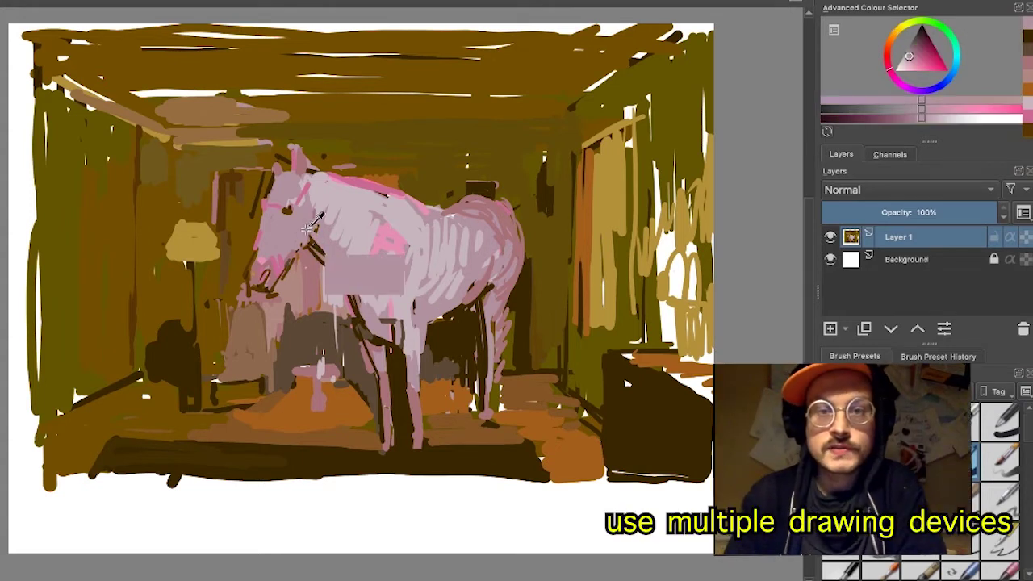
drag(260, 224, 257, 250)
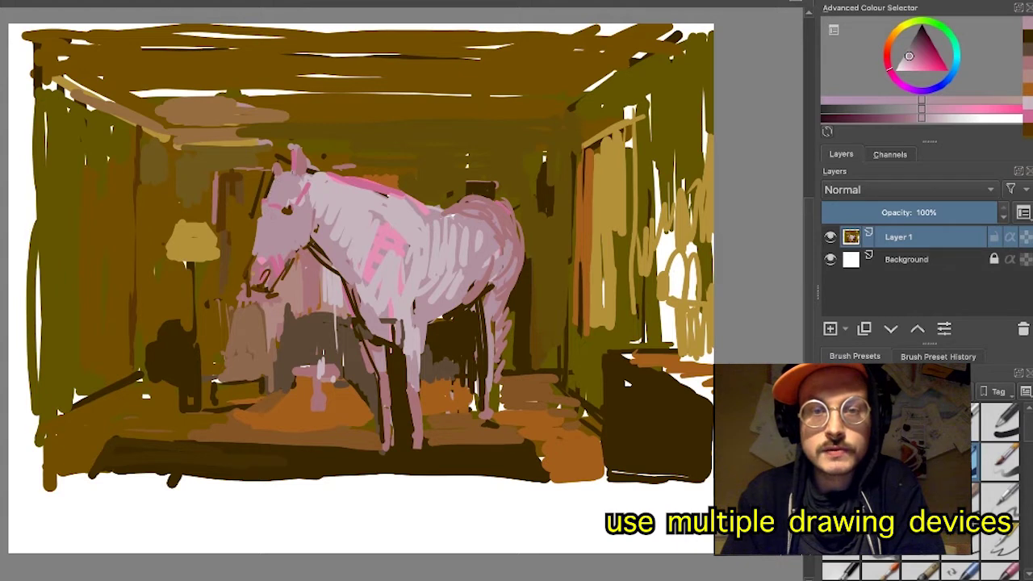
ctrl+click(304, 162)
mouse_move(282, 175)
mouse_down()
mouse_move(270, 197)
mouse_move(279, 166)
mouse_up()
ctrl+click(290, 184)
ctrl+click(294, 166)
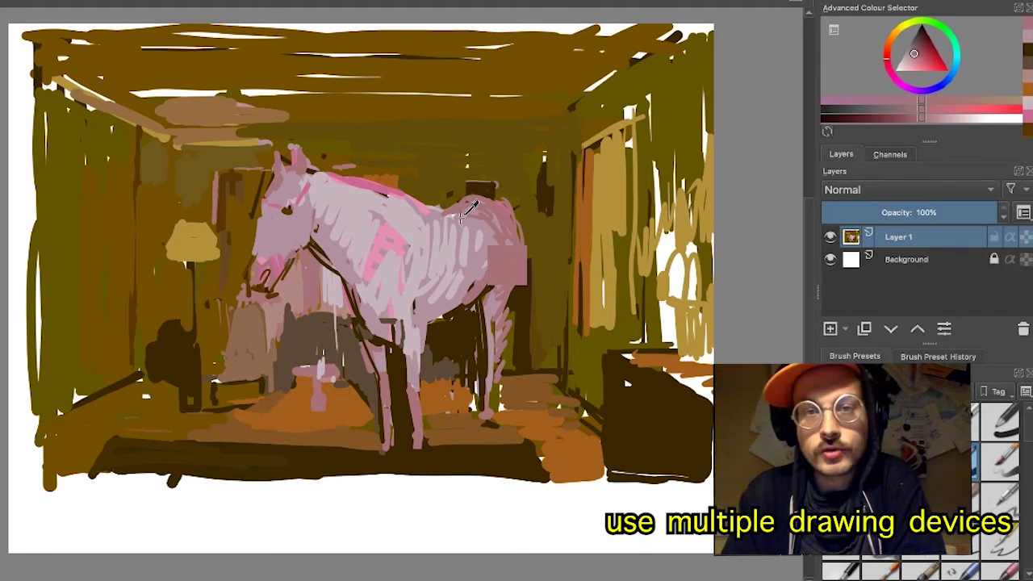
- Darken the small object behind the horse's rump and frame the background above its back with sampled dark brown
ctrl+click(481, 183)
mouse_move(482, 183)
mouse_down()
mouse_move(466, 182)
mouse_move(497, 192)
mouse_up()
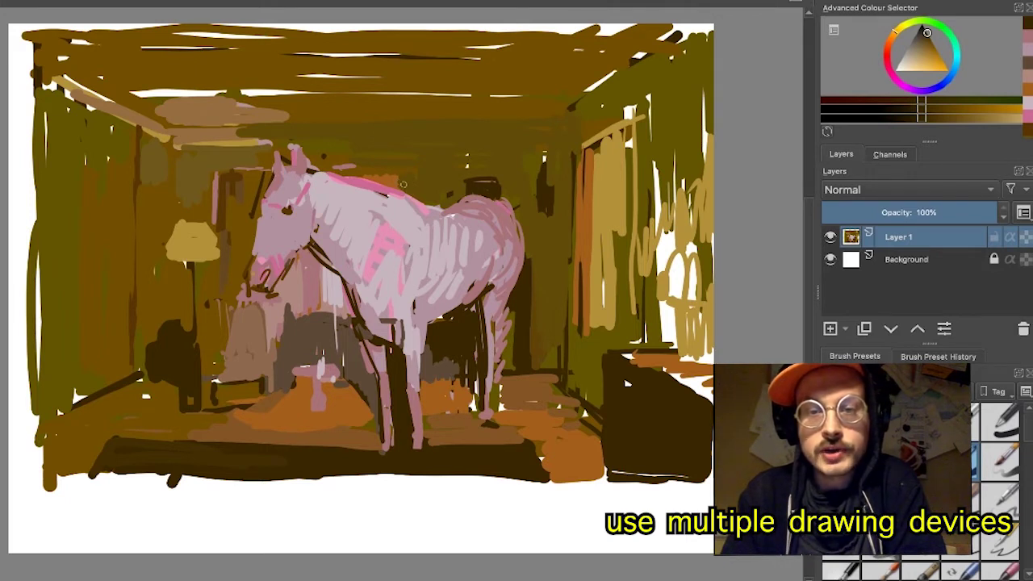
mouse_move(394, 180)
mouse_down()
mouse_move(405, 184)
mouse_move(403, 172)
mouse_up()
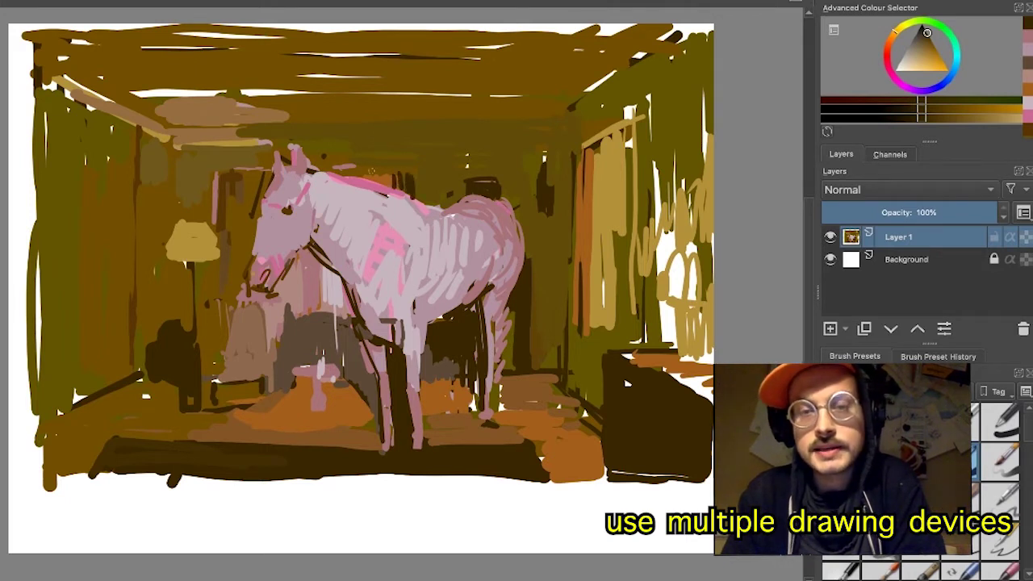
drag(313, 170, 415, 172)
- Reshape the horse's eye with sampled brown and mauve
ctrl+click(305, 210)
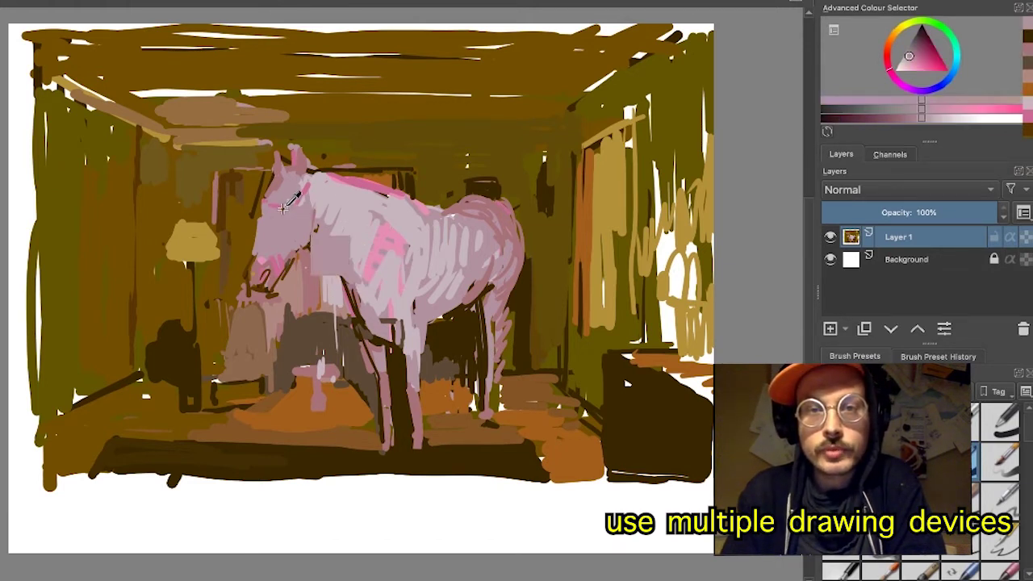
ctrl+click(284, 208)
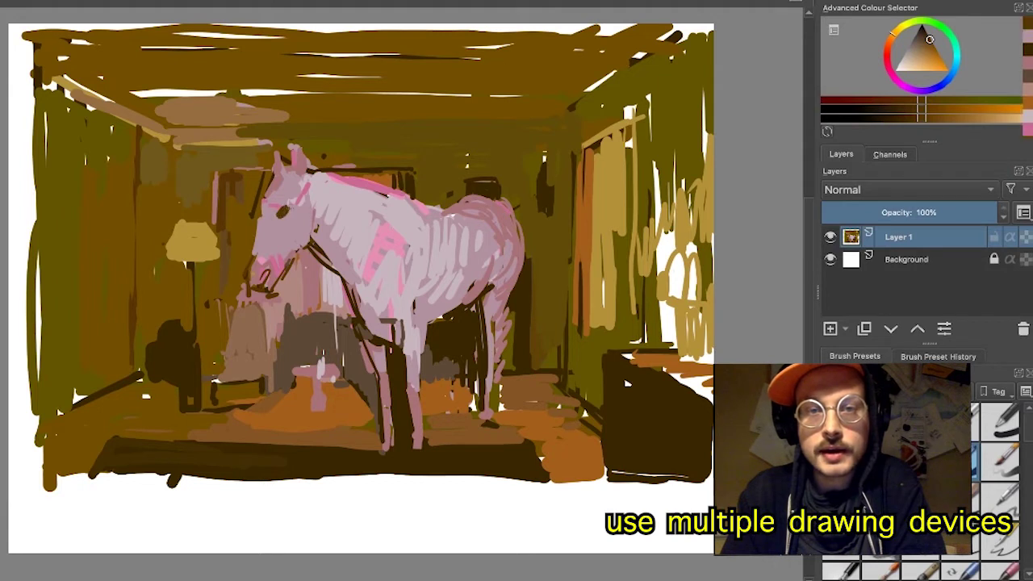
ctrl+click(286, 211)
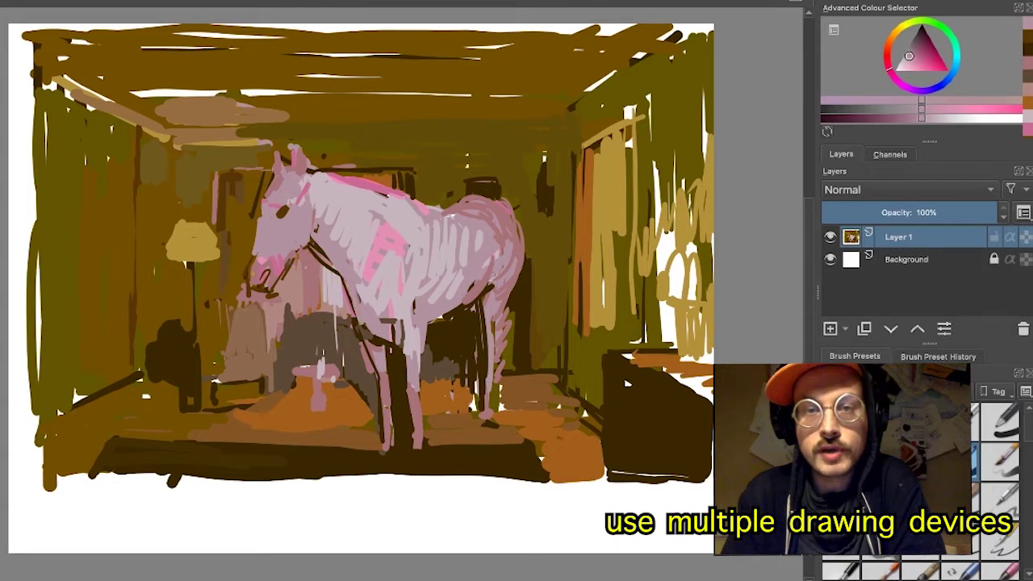
- Draw dark brown contours around the horse's rump and upper hind leg, and touch up the chest edge with sampled rose
ctrl+click(460, 332)
mouse_move(490, 286)
mouse_down()
mouse_move(465, 199)
mouse_move(495, 191)
mouse_move(519, 284)
mouse_up()
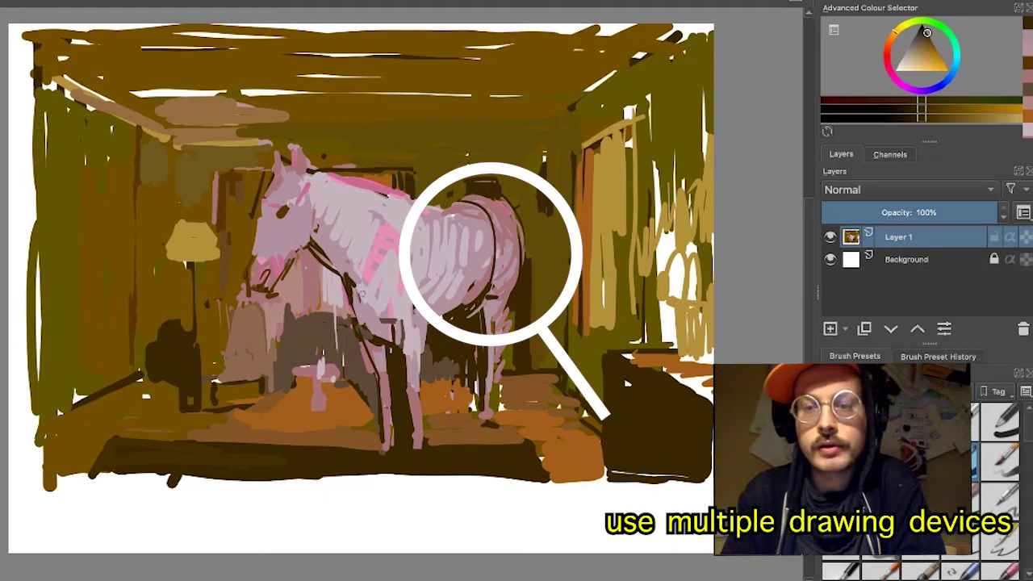
ctrl+click(353, 289)
drag(352, 288, 358, 292)
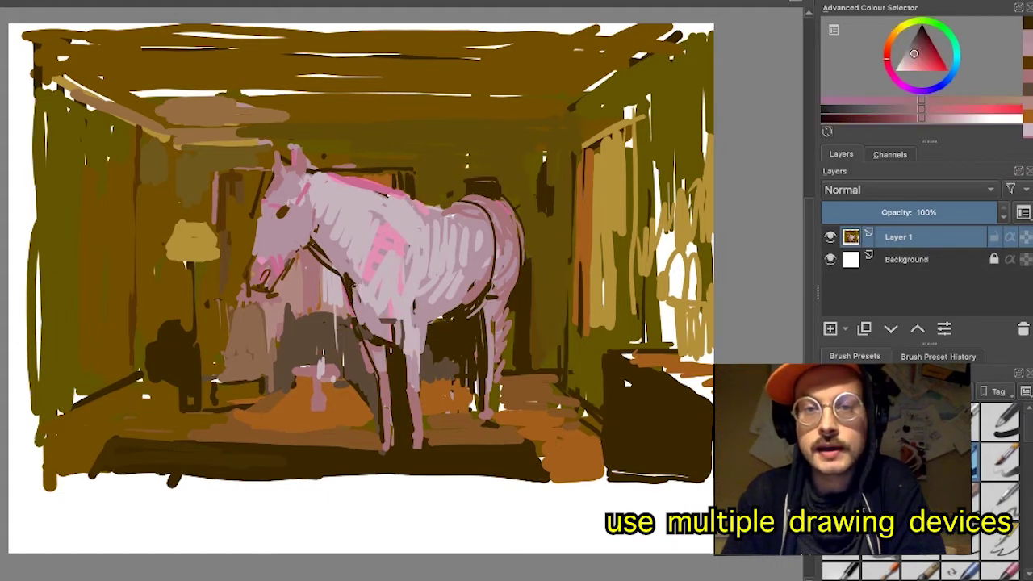
- Touch up the grey shape and rosy chair below the horse's head with sampled grey-brown, brown and dark accents
ctrl+click(340, 332)
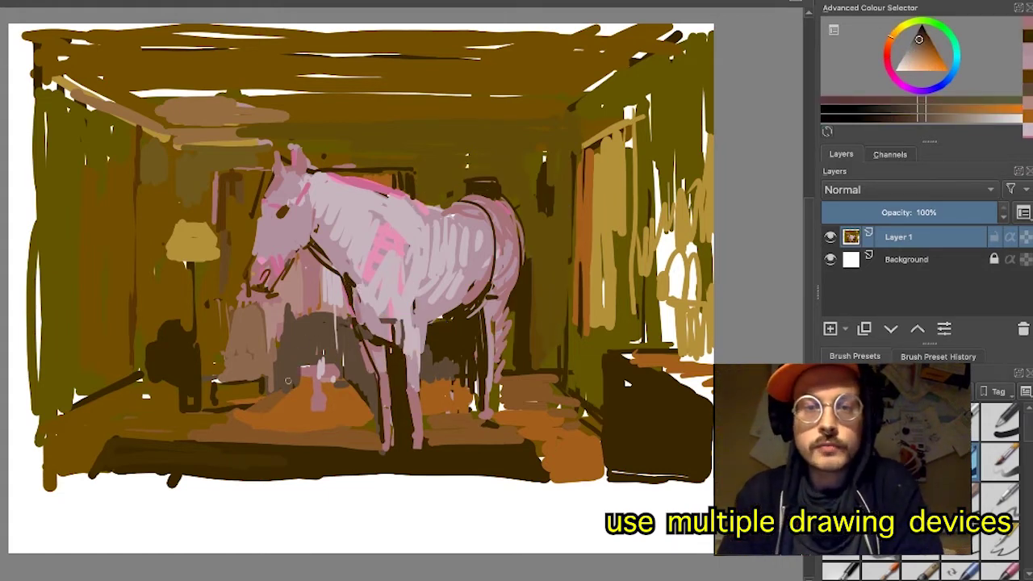
ctrl+click(253, 387)
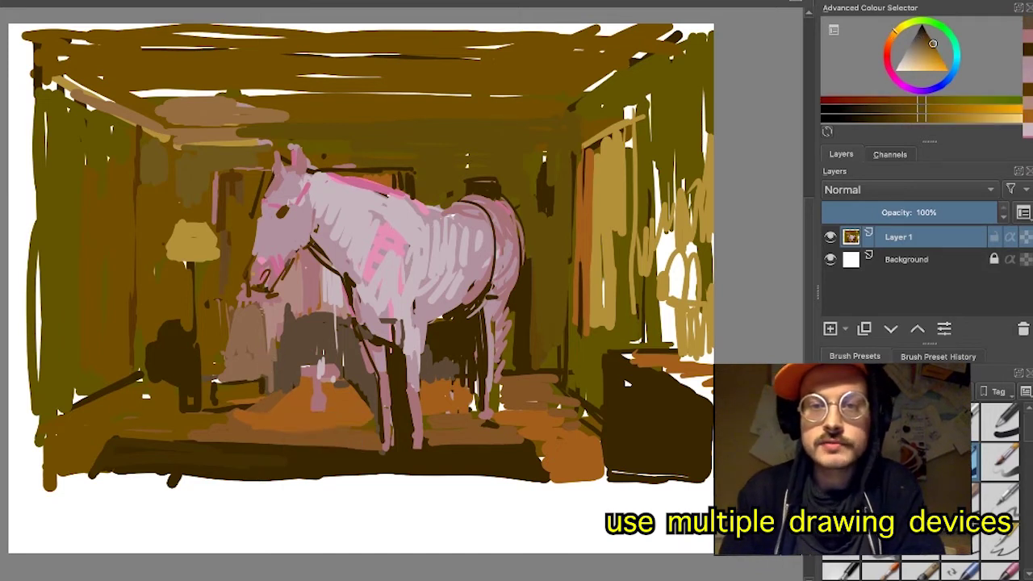
mouse_move(264, 338)
mouse_down()
mouse_move(263, 354)
mouse_move(259, 338)
mouse_up()
ctrl+click(284, 354)
ctrl+click(262, 385)
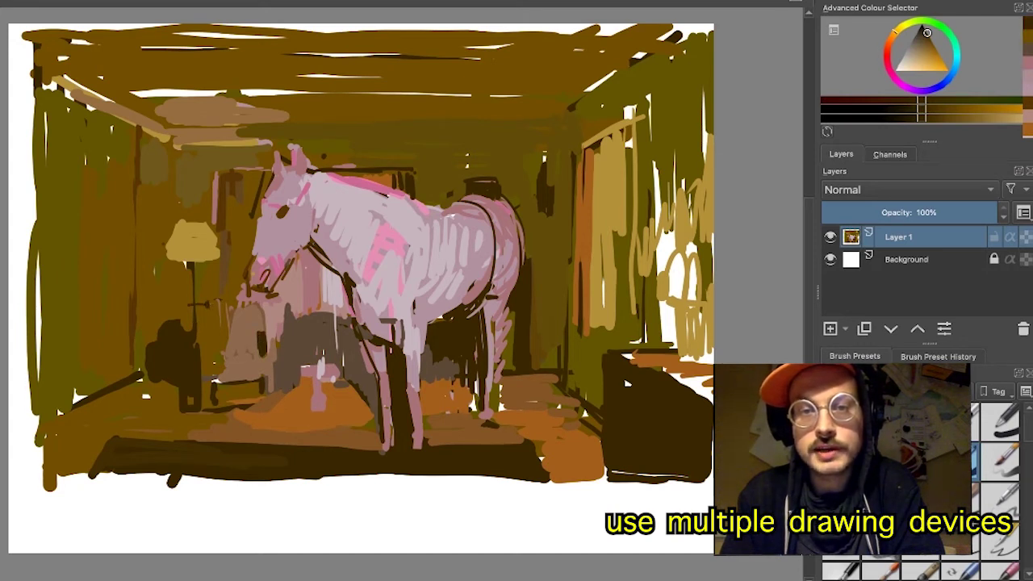
- Break up the lamp stand with sampled olive and darken the frame behind the horse's head with sampled brown
ctrl+click(113, 267)
drag(195, 271, 193, 297)
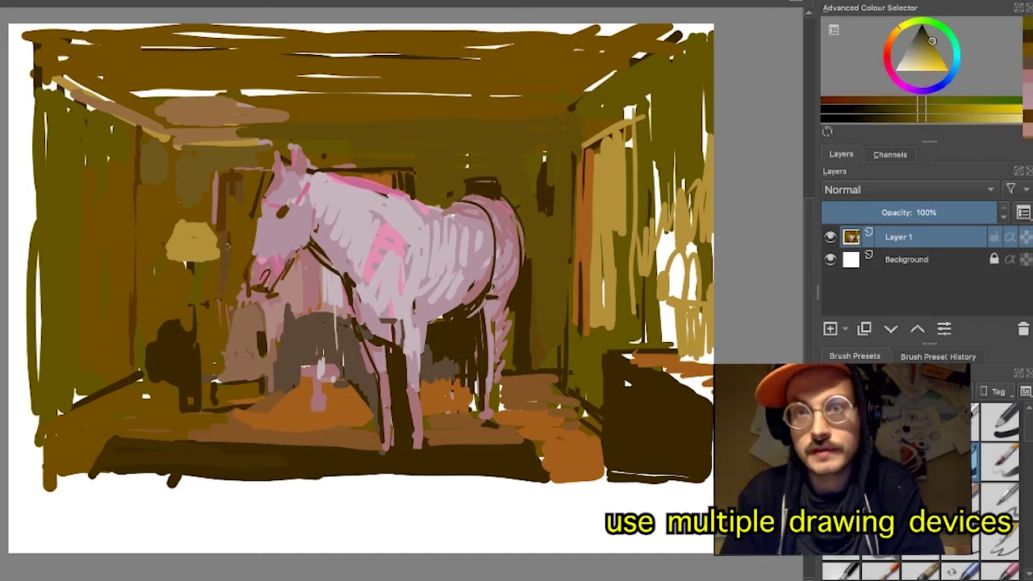
ctrl+click(233, 217)
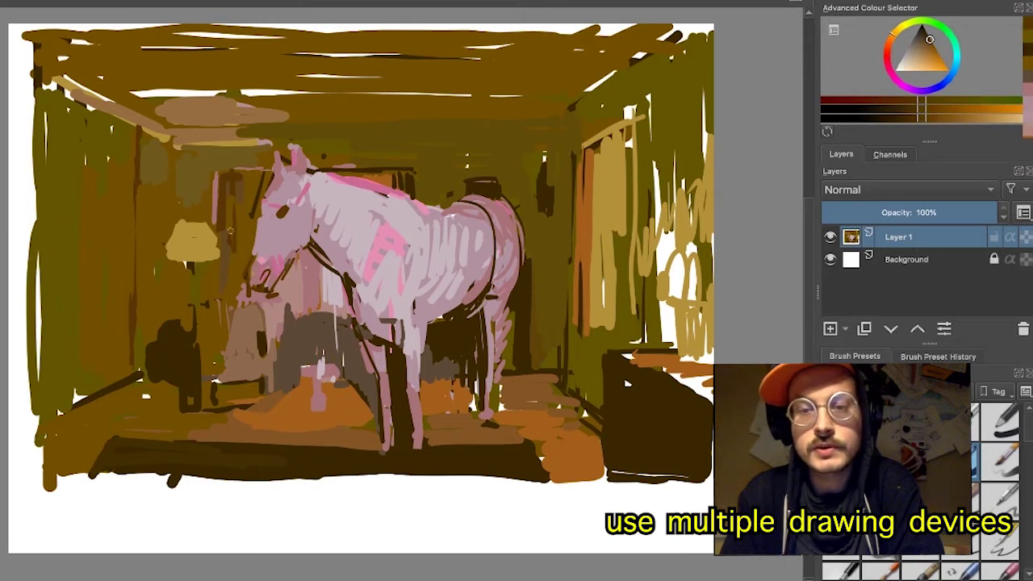
mouse_move(231, 197)
mouse_down()
mouse_move(223, 253)
mouse_move(212, 254)
mouse_move(213, 170)
mouse_move(216, 195)
mouse_up()
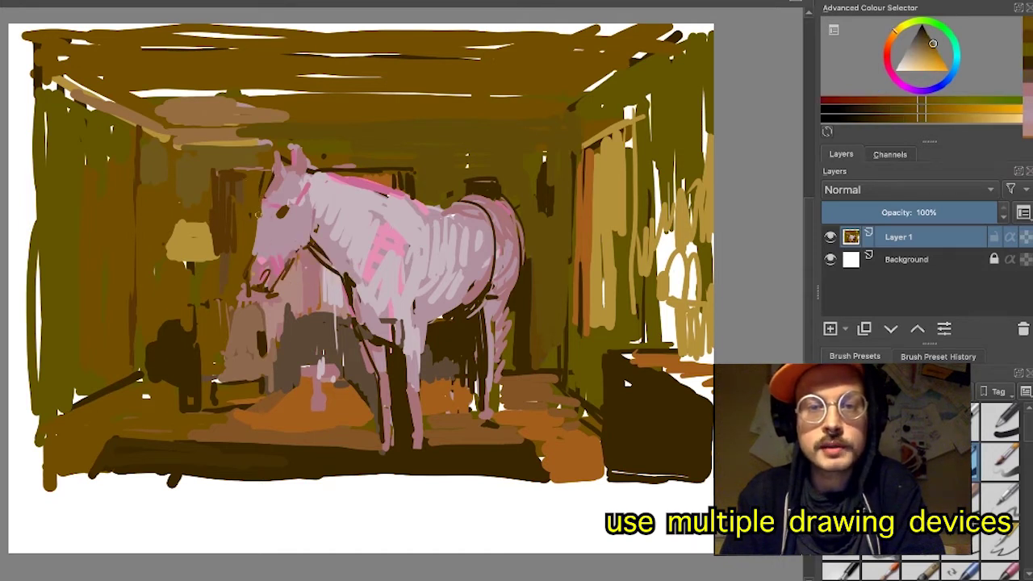
- Tone down the pink muzzle with sampled mauve and rose, and shade the horse's rump with the rose
ctrl+click(273, 235)
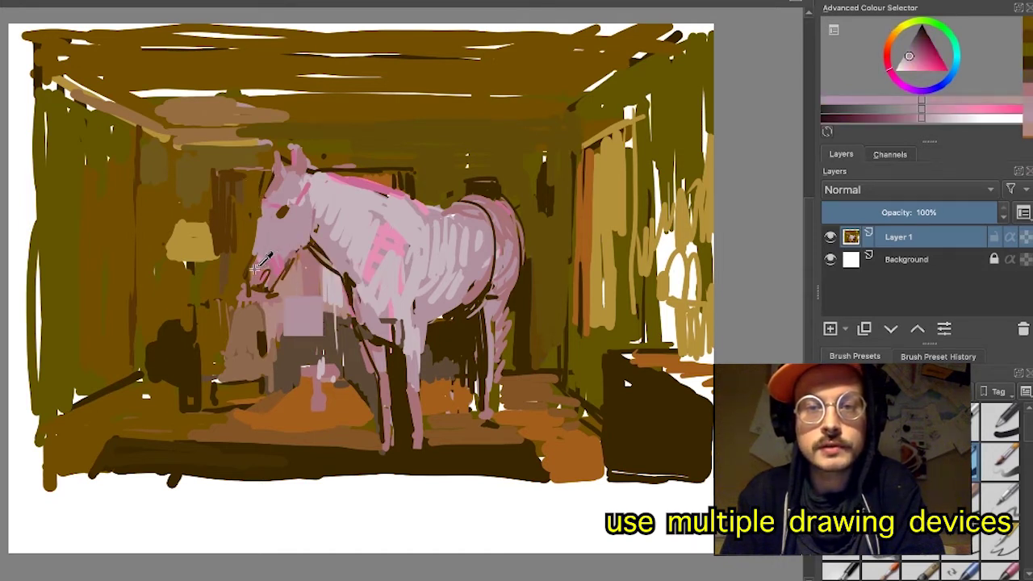
ctrl+click(258, 269)
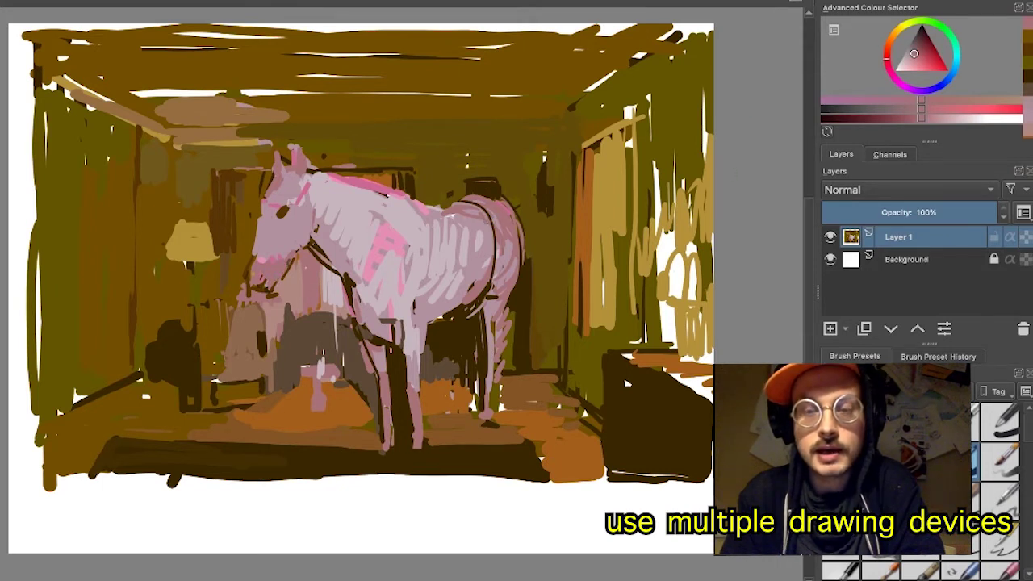
mouse_move(485, 209)
mouse_down()
mouse_move(495, 240)
mouse_move(498, 227)
mouse_up()
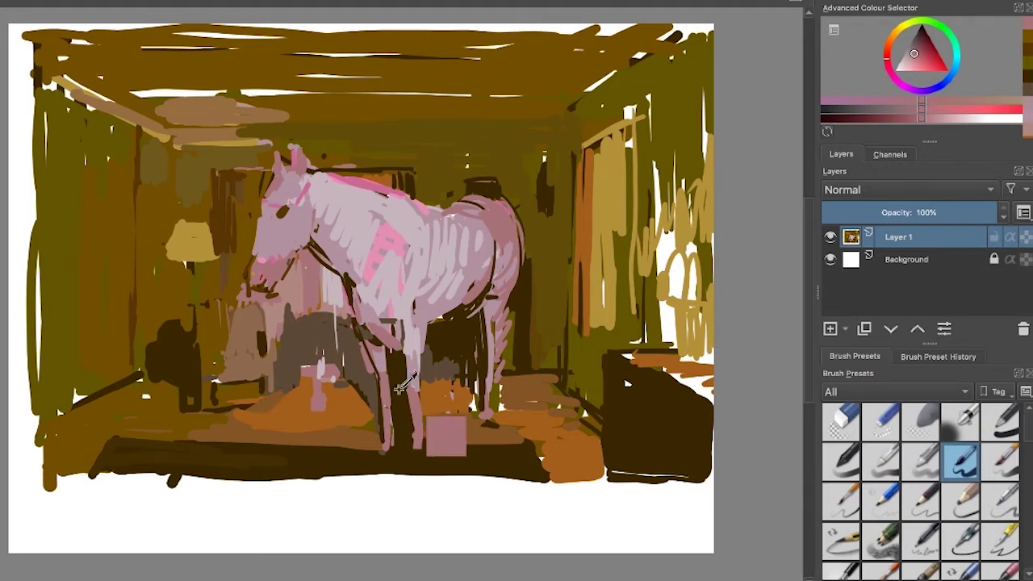
- Outline the front leg and the grey shape beside it in dark brown, and retouch the area under the jaw with sampled rose
ctrl+click(364, 390)
drag(368, 400, 380, 437)
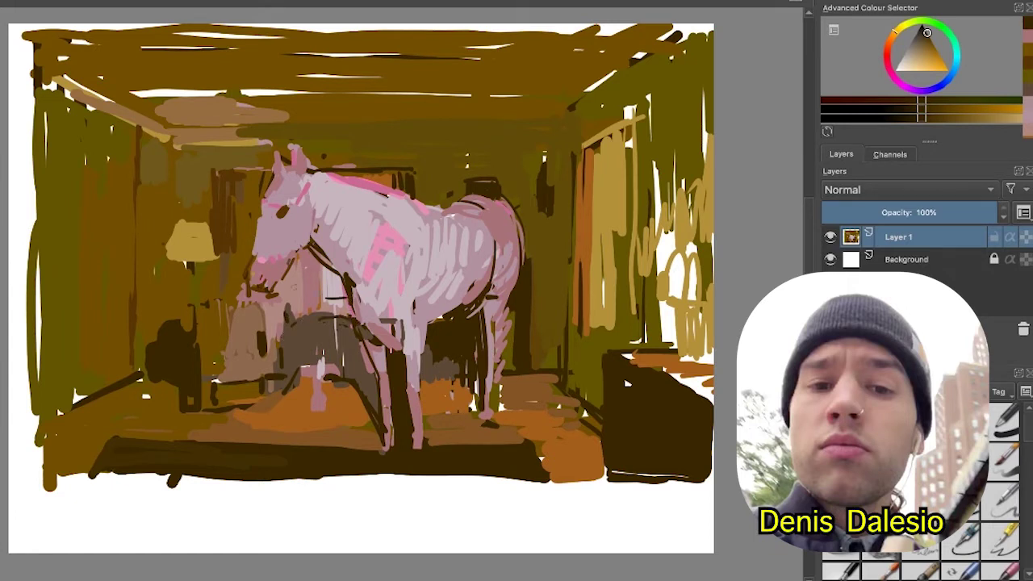
ctrl+click(288, 292)
drag(289, 271, 285, 280)
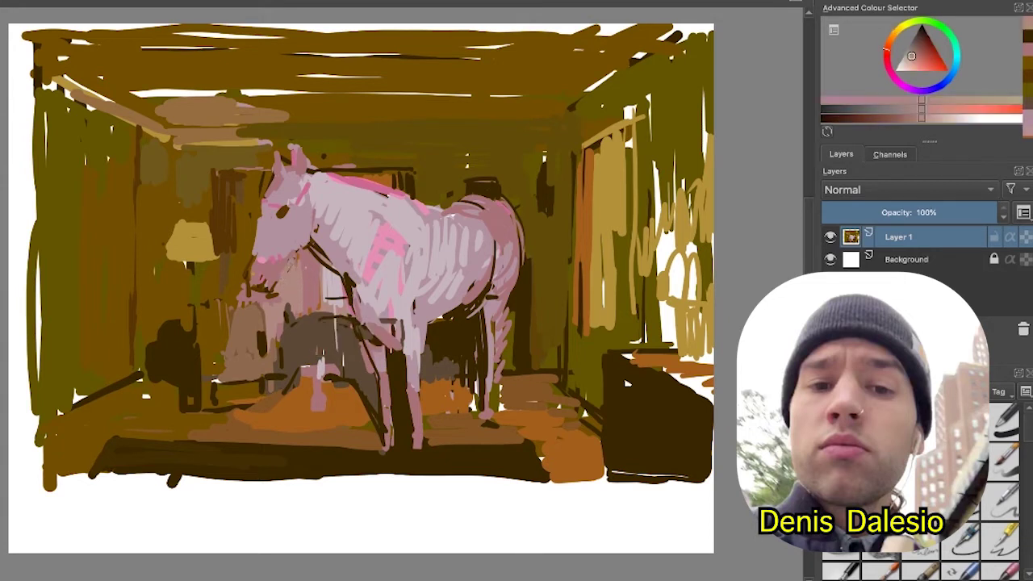
- Refine the horse's eye with sampled dark brown and mauve, and paint mauve over the dark line across its rump
ctrl+click(314, 242)
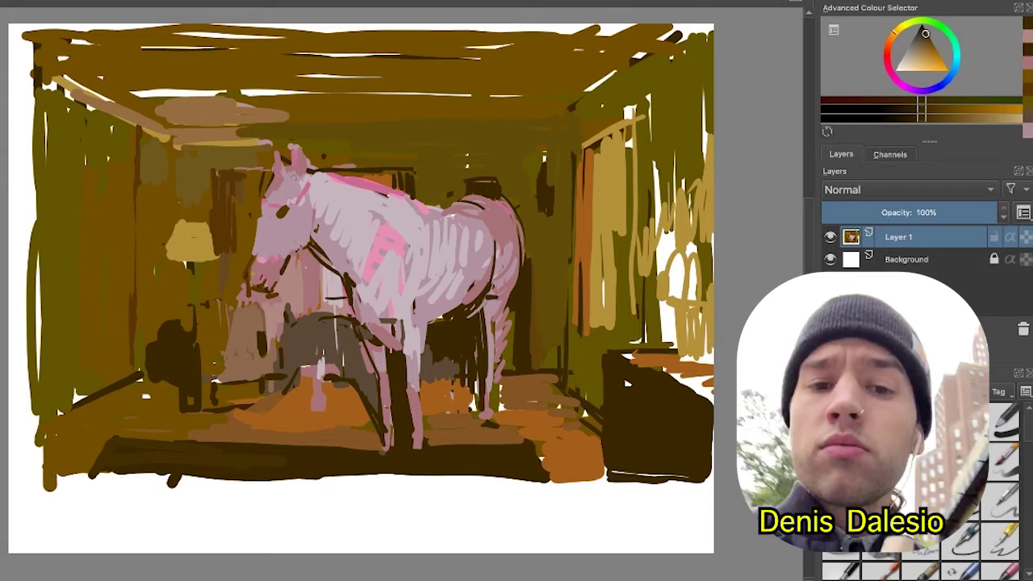
ctrl+click(294, 235)
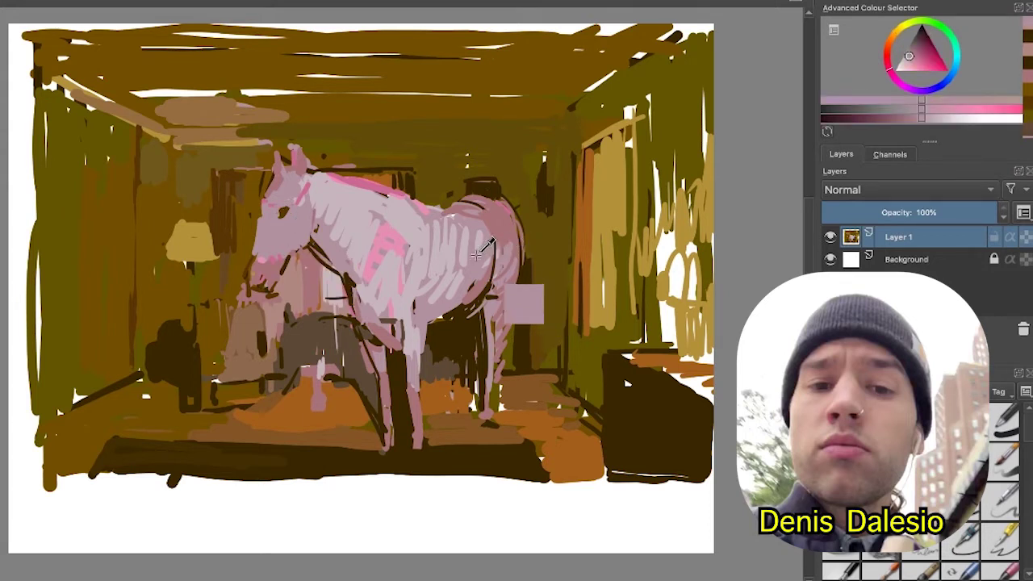
drag(486, 224, 488, 272)
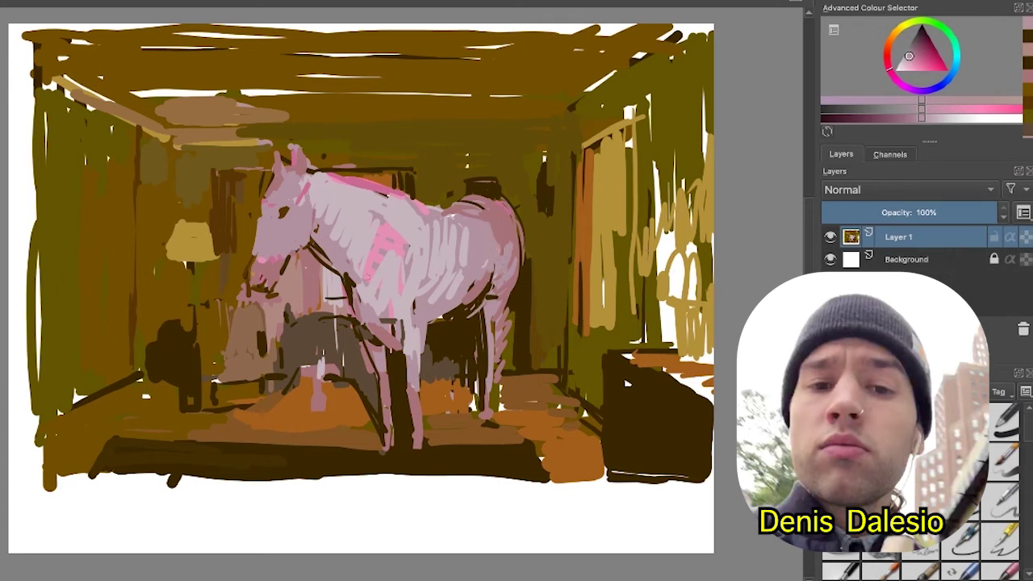
- Add vertical strokes of sampled orange to the background beneath the horse's jaw, blending them with dusty rose
ctrl+click(384, 176)
drag(303, 257, 299, 308)
drag(290, 263, 289, 313)
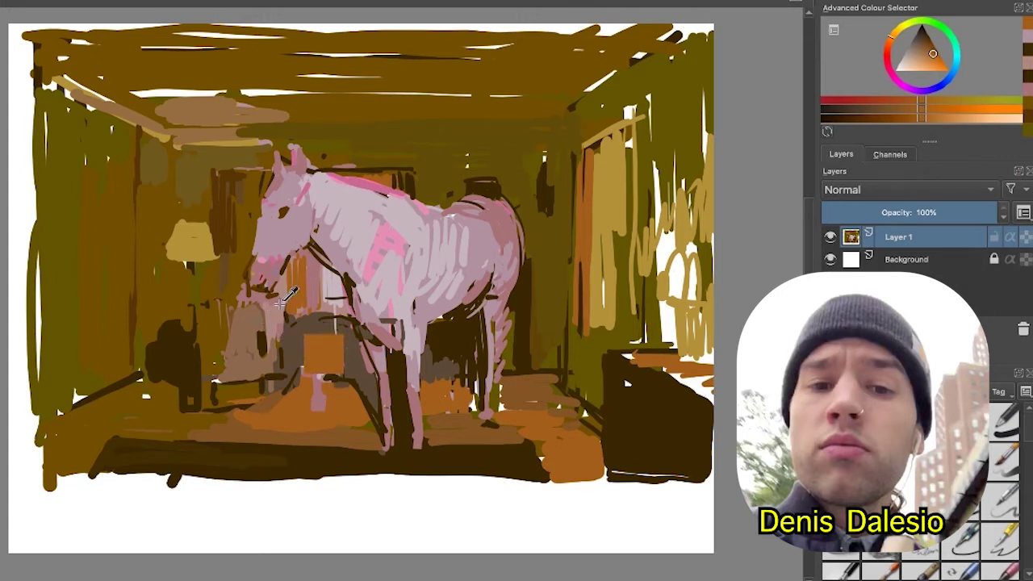
ctrl+click(309, 282)
- Trim the side of the rosy chair with sampled olive and extend the frame's edge beside the lampshade with sampled brown
ctrl+click(560, 326)
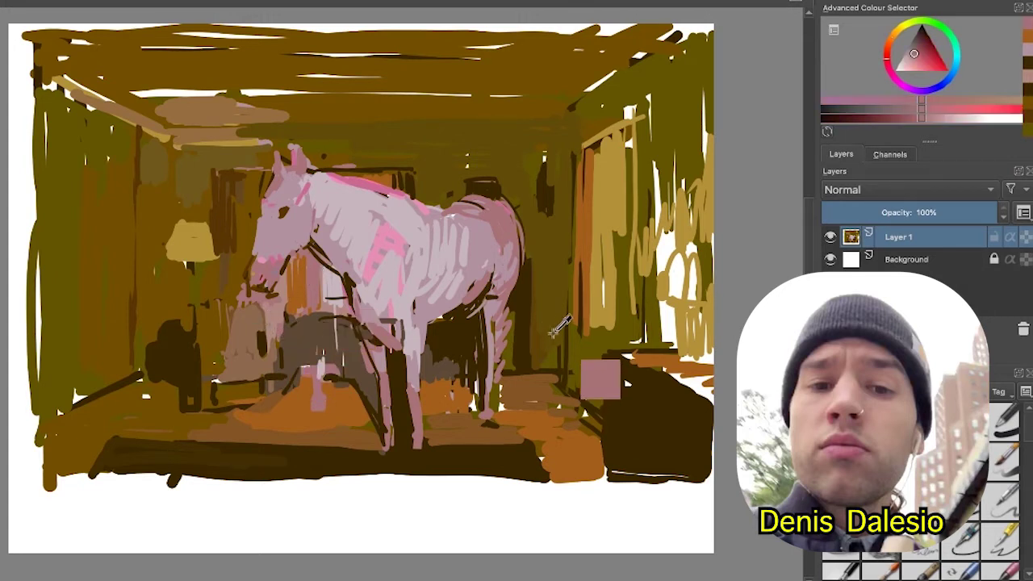
drag(274, 317, 264, 370)
drag(260, 323, 259, 371)
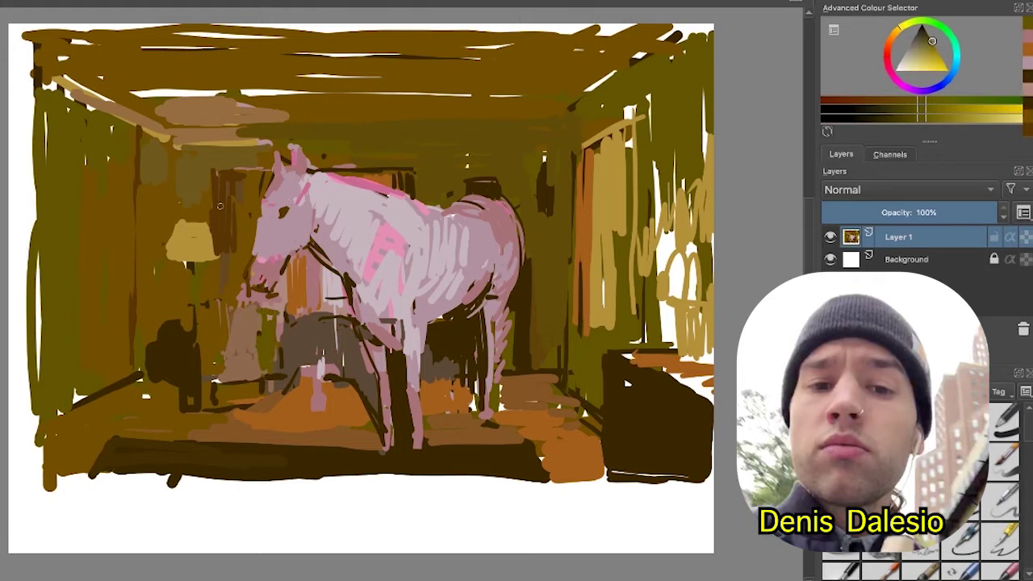
ctrl+click(237, 212)
drag(216, 276, 211, 174)
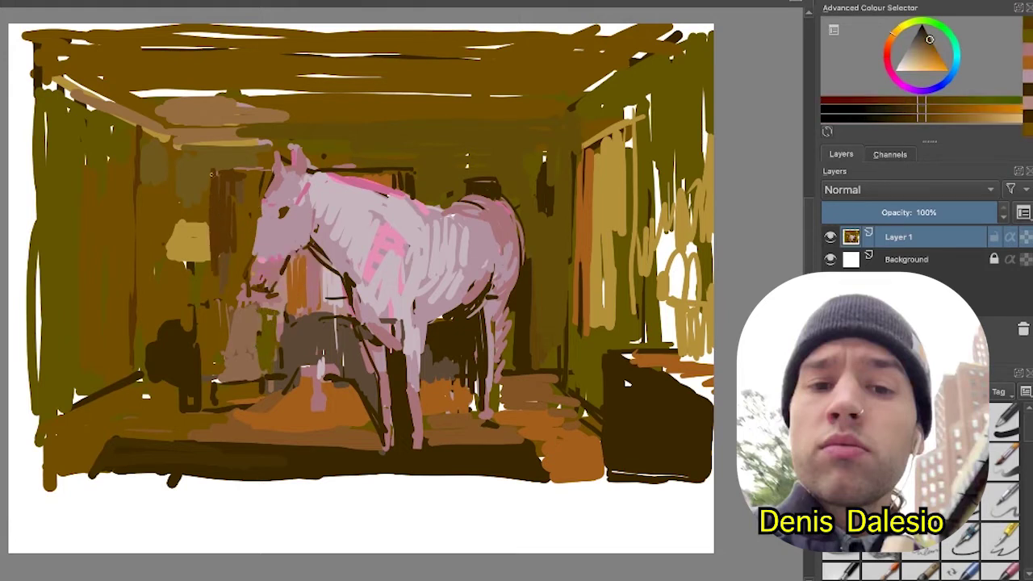
- Mark the back wall's corner with brown lines beside the lamp, and retouch the pale ceiling patch with sampled tan-brown
mouse_move(145, 128)
mouse_down()
mouse_move(216, 124)
mouse_move(142, 127)
mouse_up()
drag(139, 168, 141, 306)
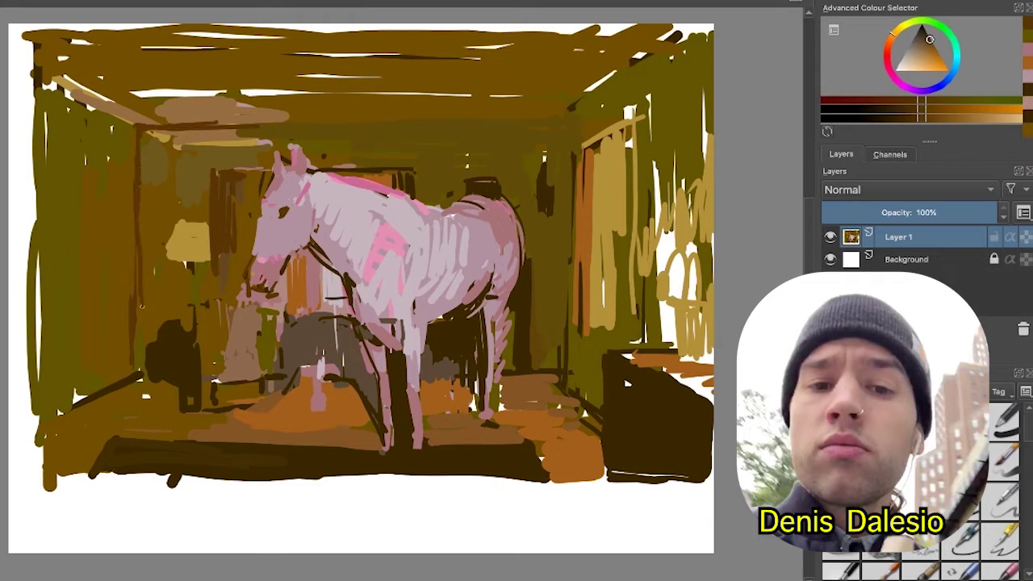
ctrl+click(234, 105)
mouse_move(216, 123)
mouse_down()
mouse_move(162, 122)
mouse_move(273, 126)
mouse_up()
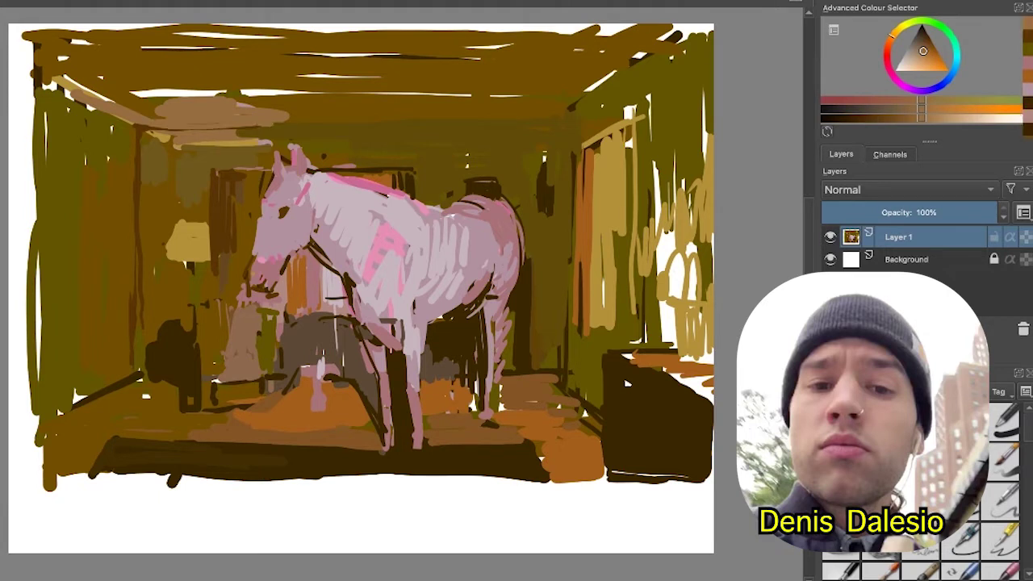
- Repaint the curtain beside the window with vertical strokes of sampled ochre, varying it between slightly darker and warmer tones
ctrl+click(612, 211)
drag(928, 55, 931, 51)
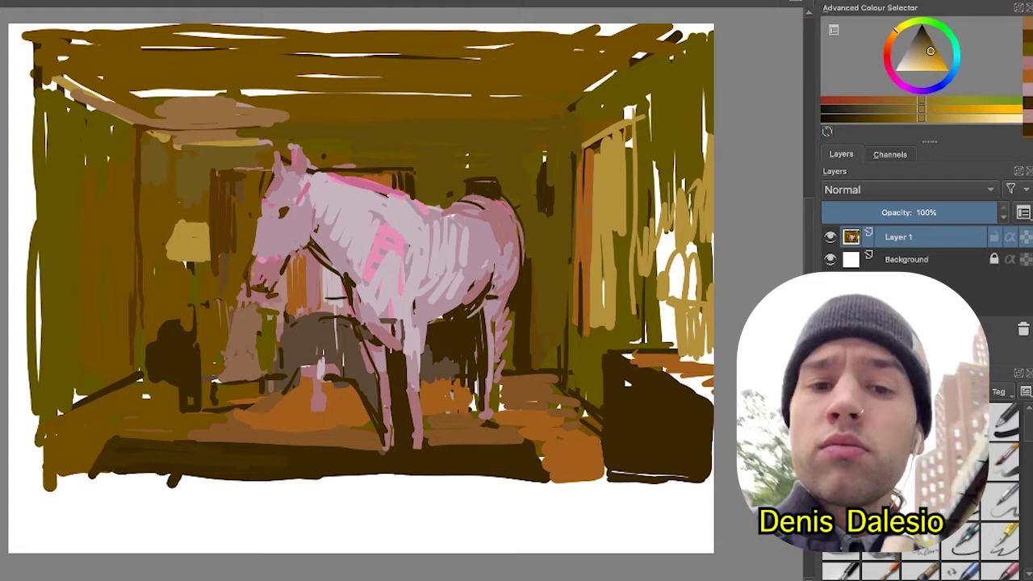
drag(595, 143, 620, 215)
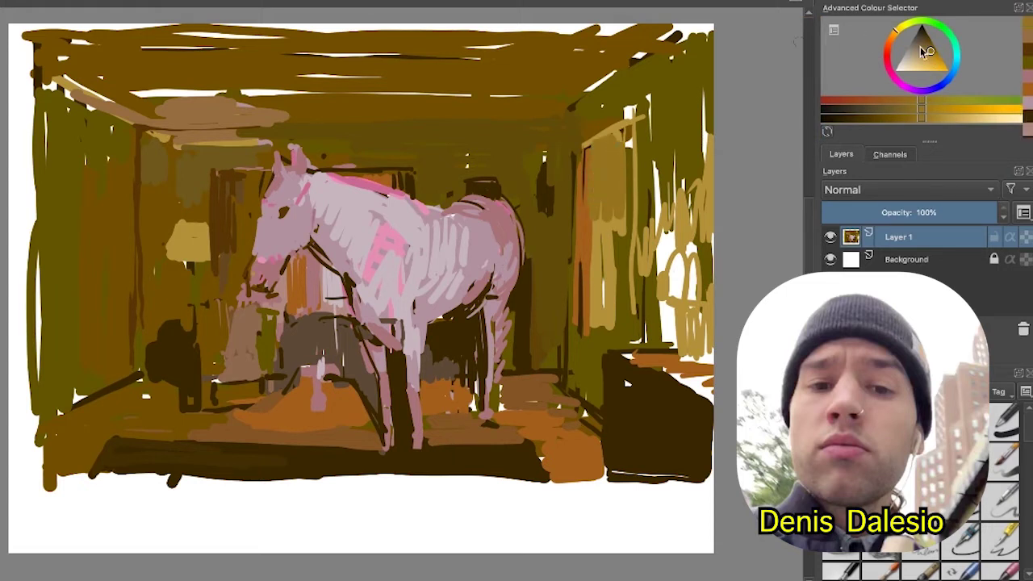
drag(930, 56, 926, 50)
drag(600, 204, 600, 219)
drag(926, 50, 932, 51)
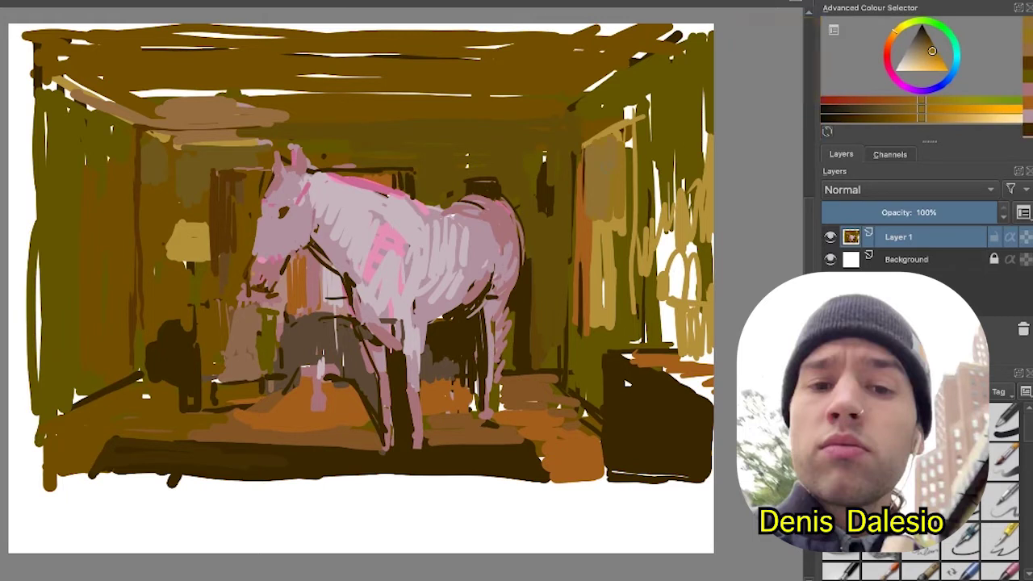
mouse_move(575, 160)
mouse_down()
mouse_move(595, 316)
mouse_move(623, 327)
mouse_up()
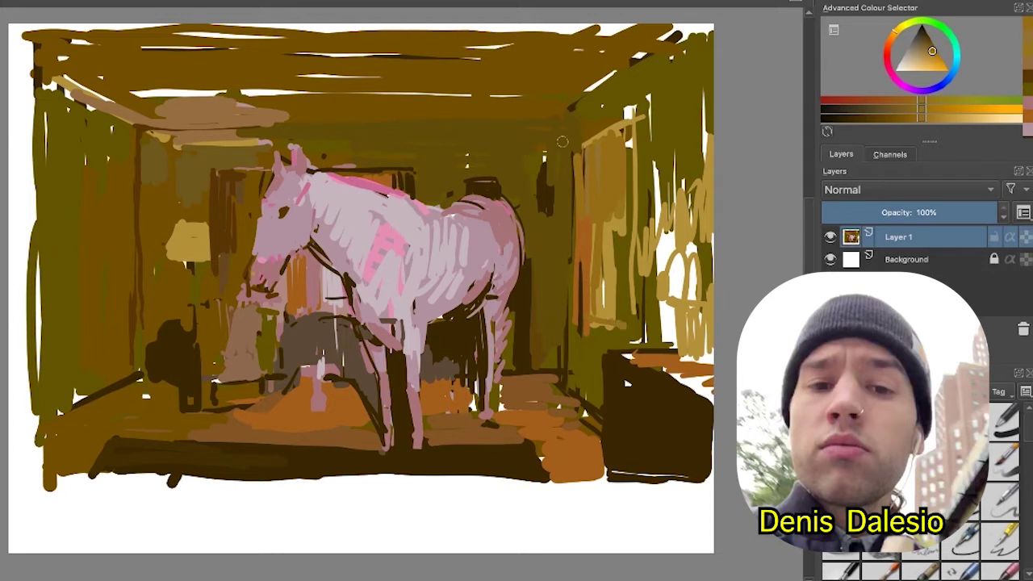
- Add sampled orange to the curtain's lower part and paint sampled olive across its base
ctrl+click(587, 241)
mouse_move(593, 239)
mouse_down()
mouse_move(588, 344)
mouse_move(584, 334)
mouse_move(622, 333)
mouse_up()
ctrl+click(588, 346)
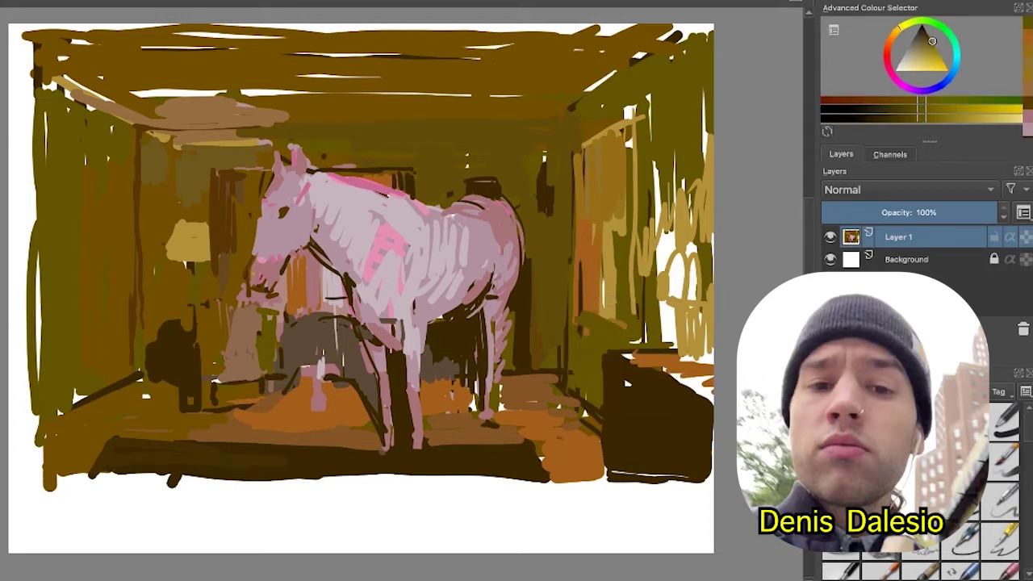
- Extend the top of the dark cabinet beneath the window with short strokes of sampled orange, restating the cabinet in dark brown
click(693, 0)
click(693, 0)
ctrl+click(658, 351)
mouse_move(654, 351)
mouse_down()
mouse_move(710, 361)
mouse_move(710, 396)
mouse_up()
ctrl+click(674, 401)
ctrl+click(690, 386)
ctrl+click(670, 396)
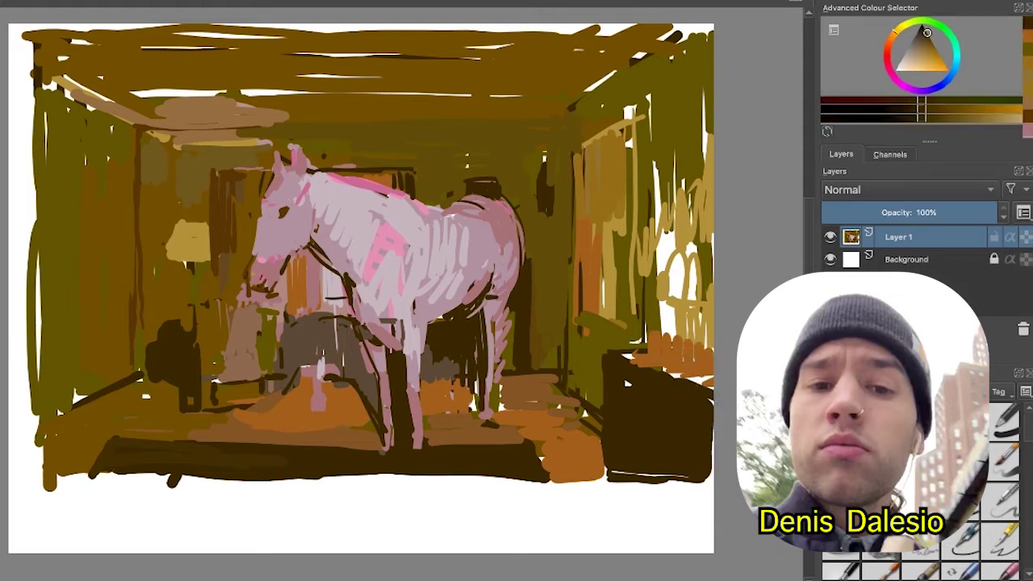
- Fill the bright window shape with sampled white and add white highlights to the horse's shoulder, trimming them with sampled mauve
ctrl+click(683, 278)
drag(679, 282, 695, 290)
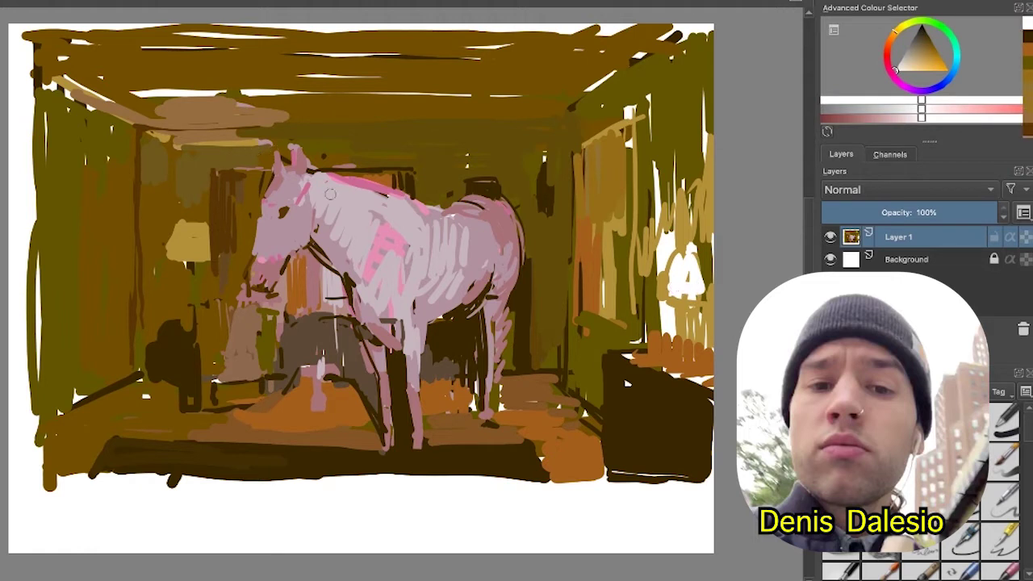
drag(379, 269, 399, 238)
ctrl+click(405, 225)
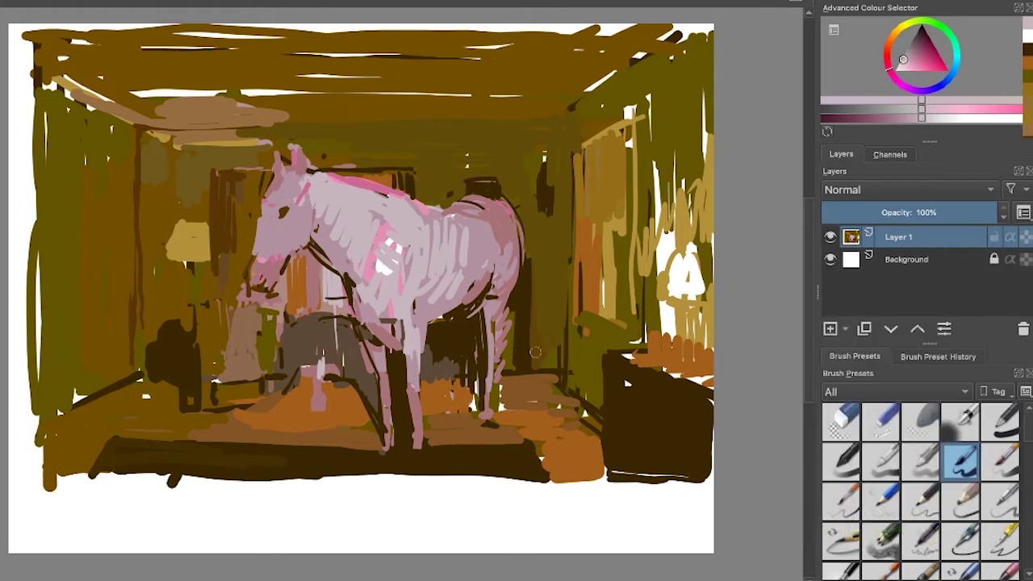
- Retouch the floor around the hind leg with sampled orange and rosy brown, and restate the dark area above it
ctrl+click(485, 396)
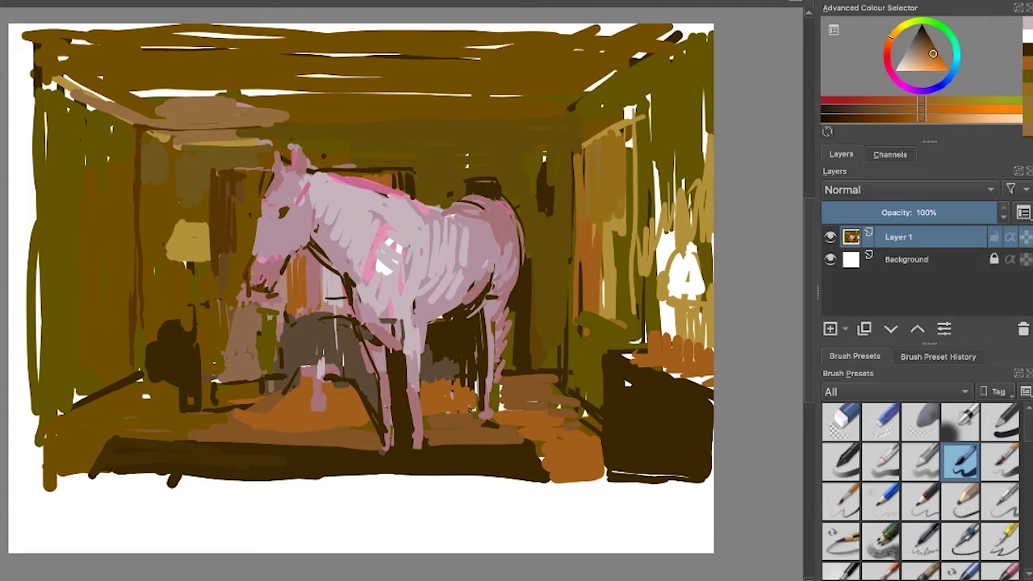
drag(473, 399, 498, 400)
ctrl+click(514, 393)
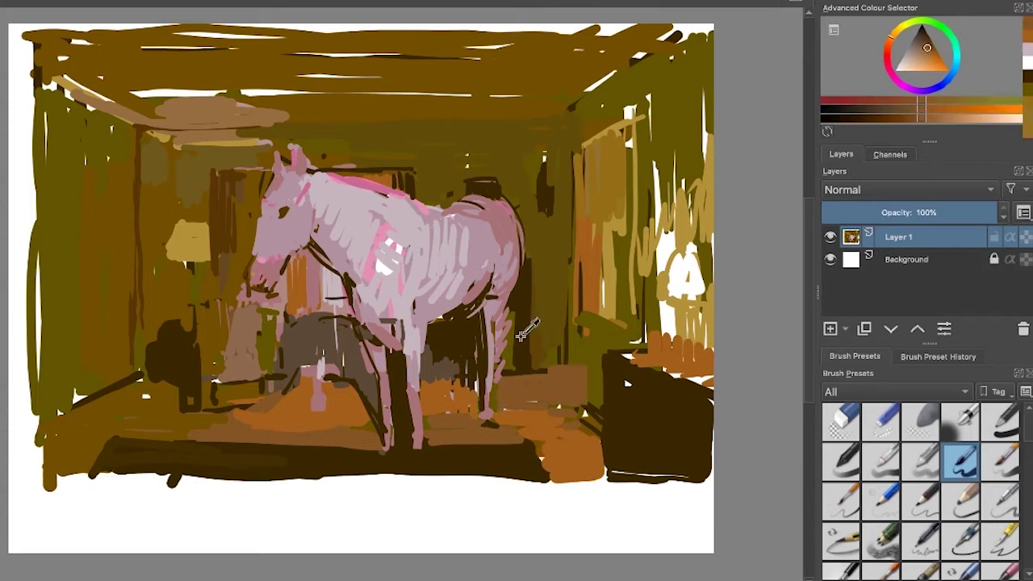
ctrl+click(511, 368)
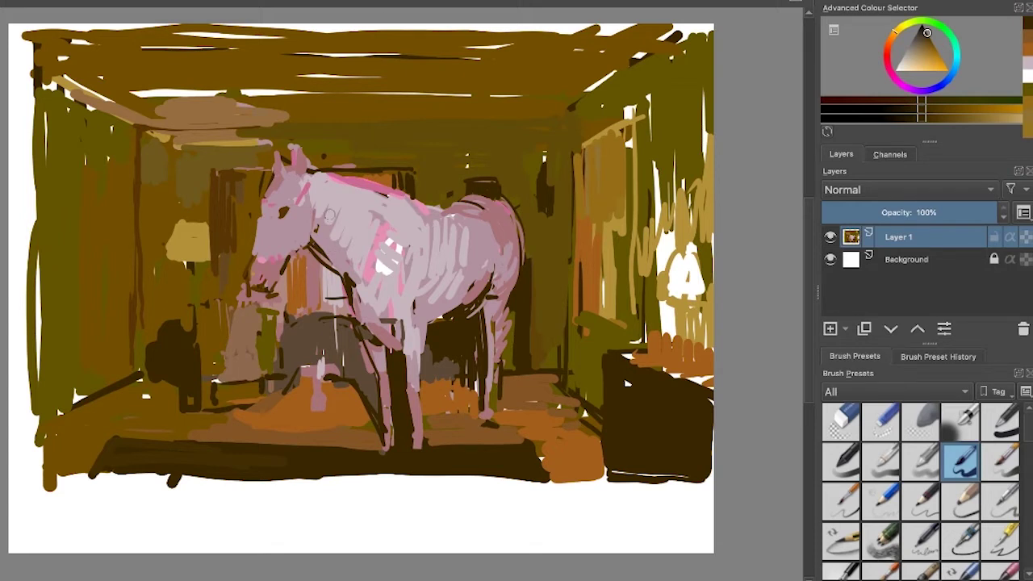
- Extend the background orange up beneath the horse's jaw and retouch the face with sampled mauve
ctrl+click(350, 305)
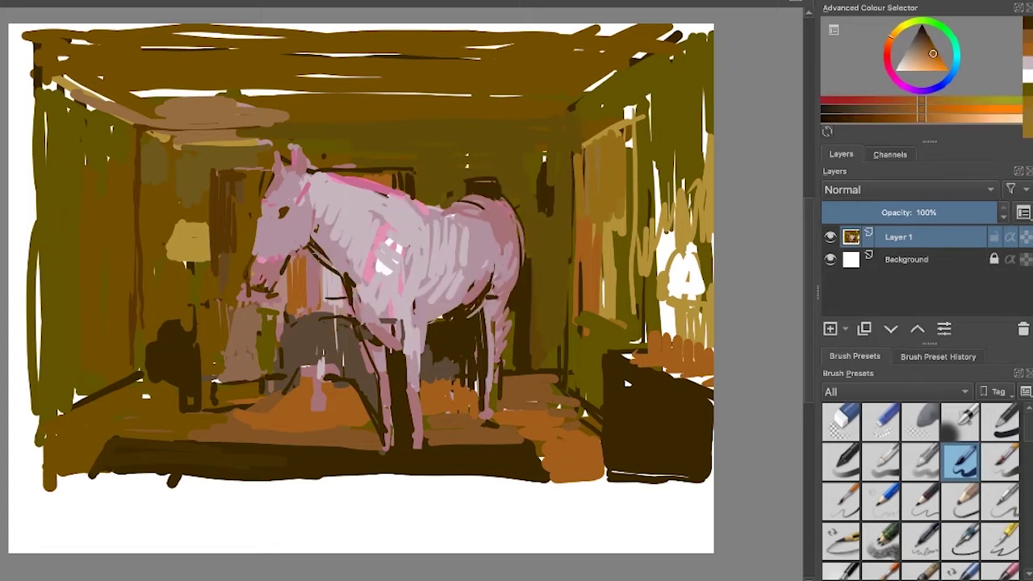
drag(314, 260, 313, 244)
ctrl+click(299, 224)
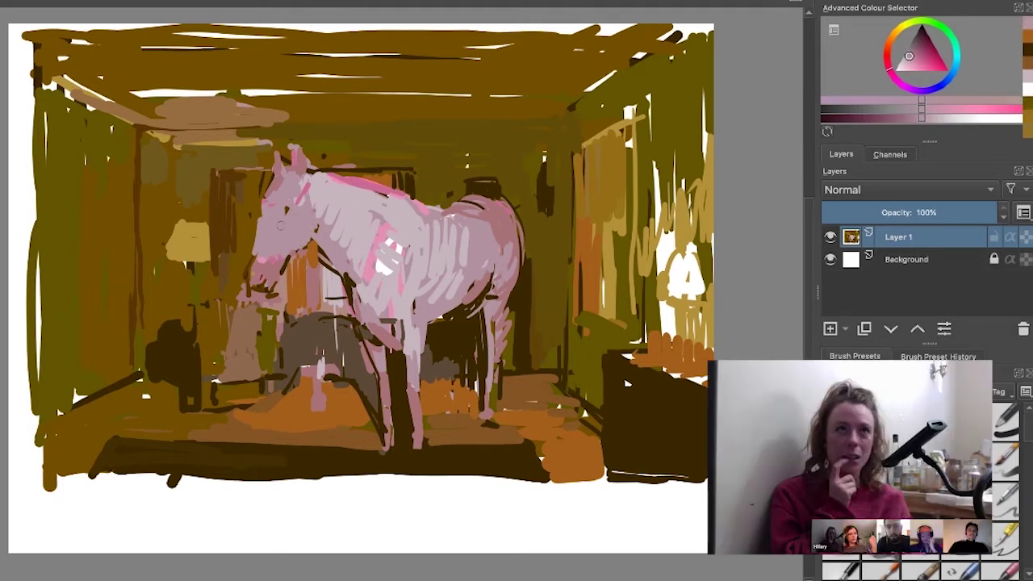
- Redraw the horse's eye in sampled dark brown and trim the contour behind the ears with sampled olive
ctrl+click(289, 205)
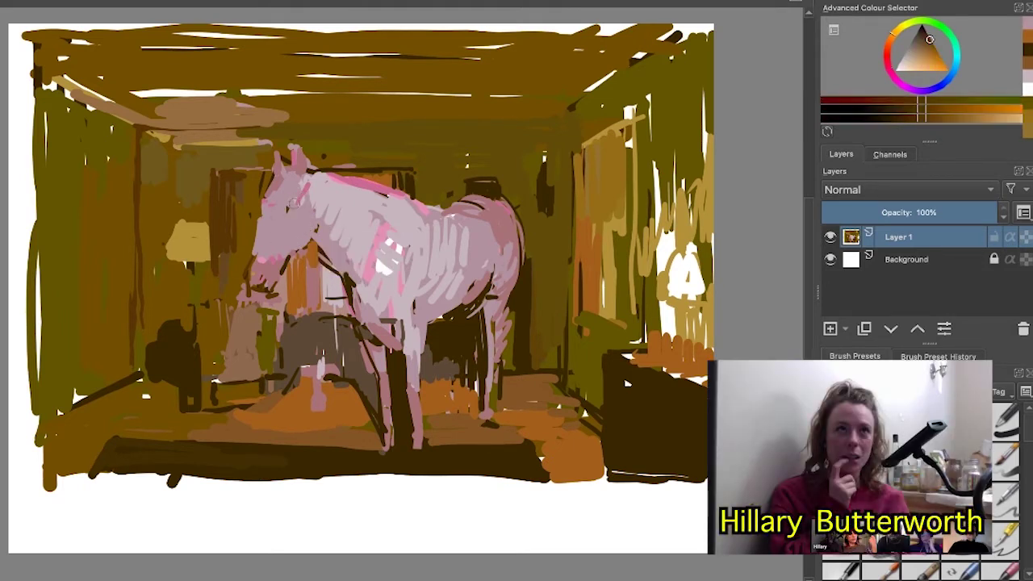
click(289, 205)
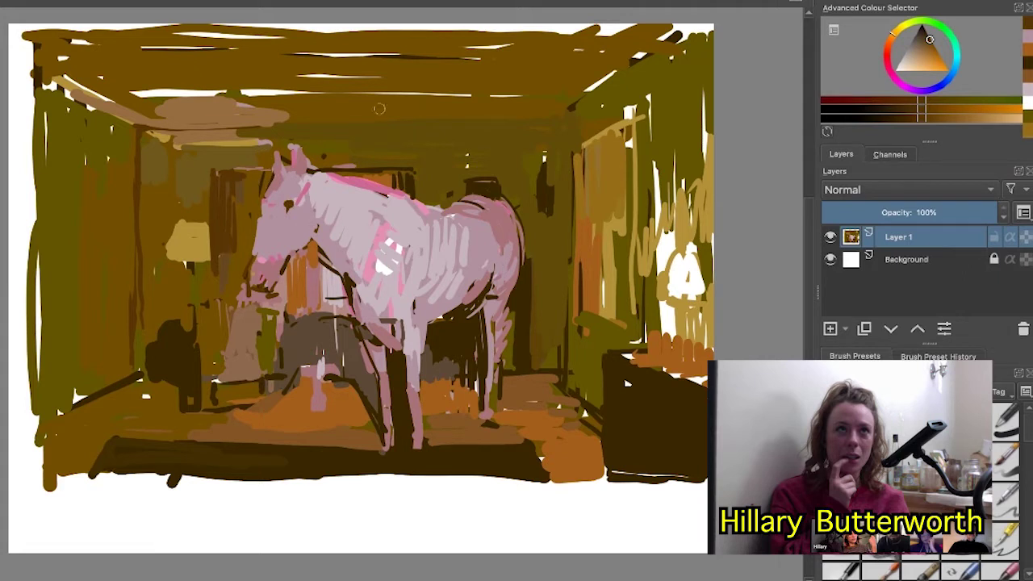
ctrl+click(348, 175)
click(295, 204)
click(310, 175)
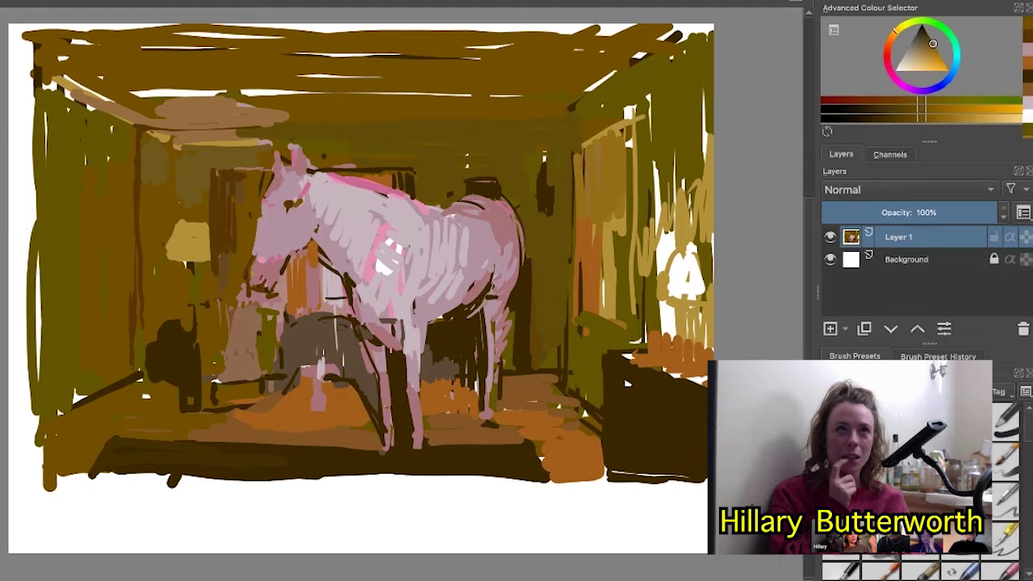
ctrl+click(310, 154)
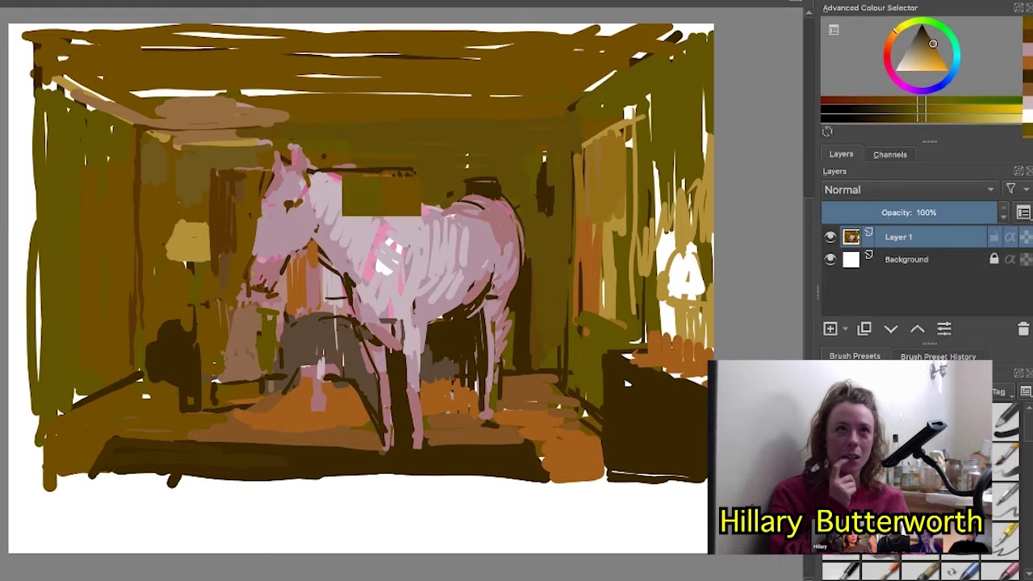
click(312, 167)
- Add sampled pink along the back of the horse's jaw and retouch the muzzle with sampled rose
ctrl+click(349, 197)
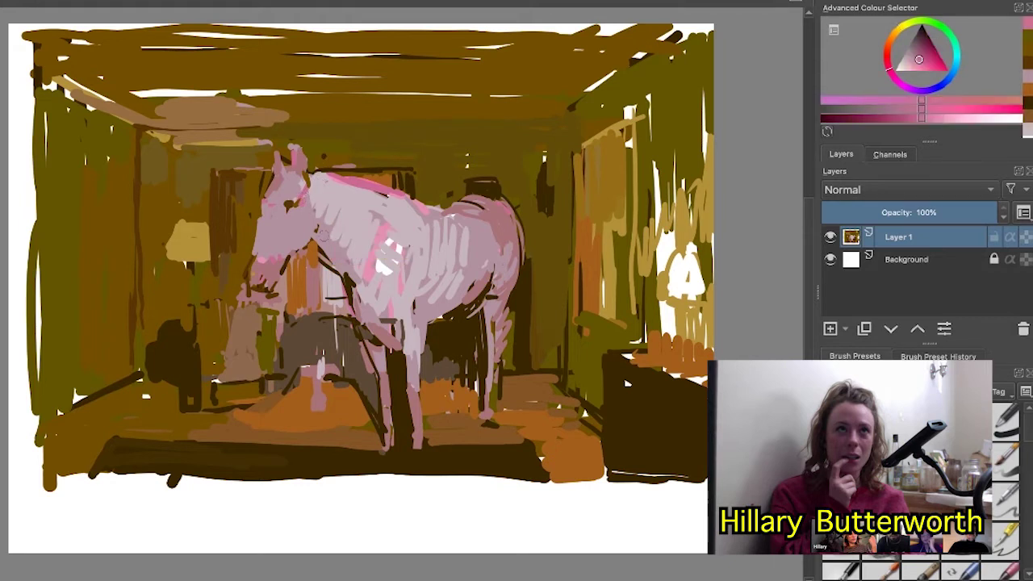
drag(313, 228, 311, 242)
ctrl+click(347, 321)
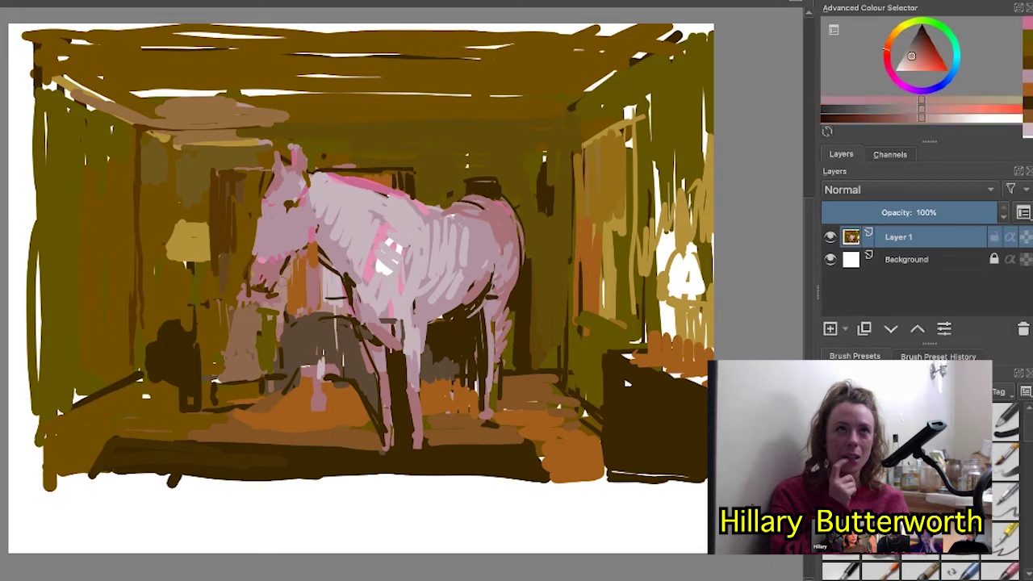
ctrl+click(255, 274)
drag(251, 272, 256, 257)
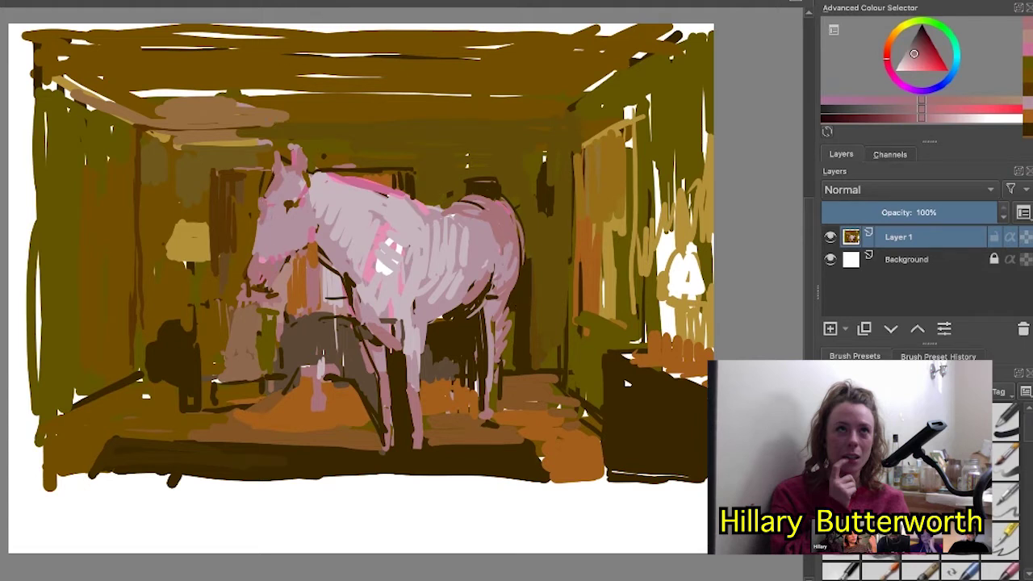
- Strengthen the side and upper edge of the frame behind the horse's head and neck with sampled brown
ctrl+click(221, 253)
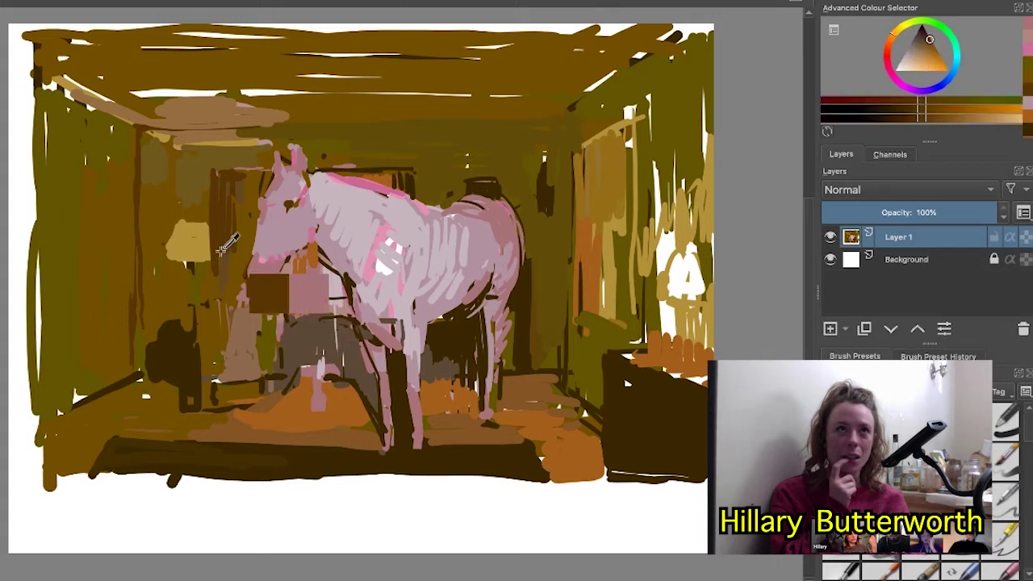
drag(216, 277, 215, 291)
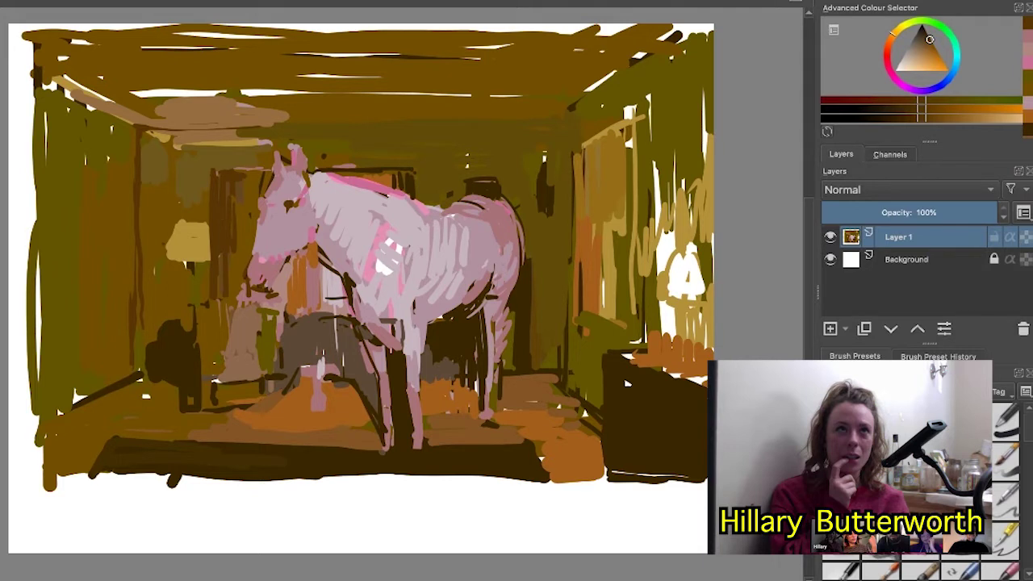
drag(222, 169, 270, 168)
mouse_move(373, 167)
mouse_down()
mouse_move(311, 172)
mouse_move(389, 171)
mouse_up()
drag(313, 164, 410, 175)
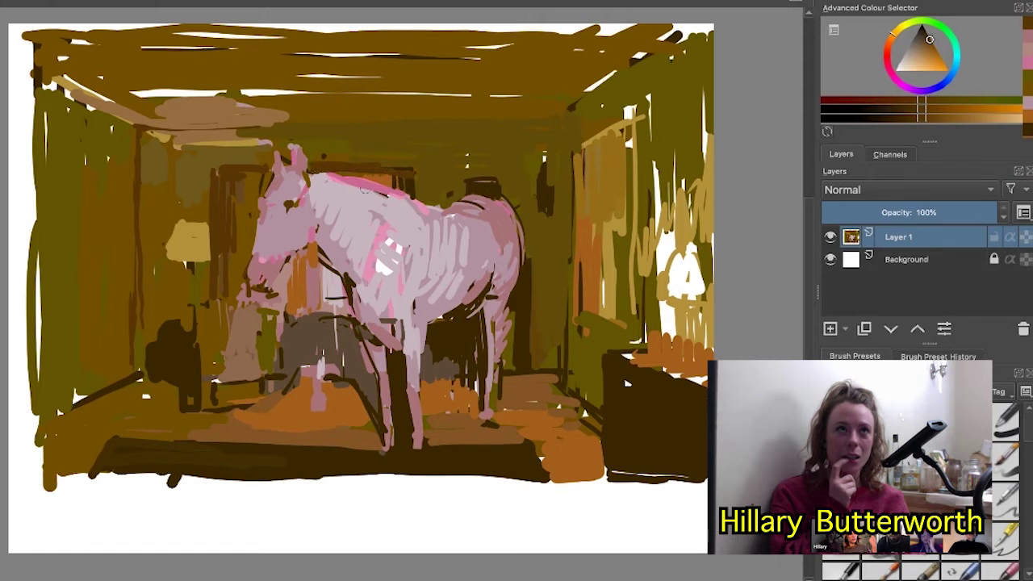
- Extend the pink highlight along the crest of the neck, from behind the ears down to the withers
ctrl+click(387, 246)
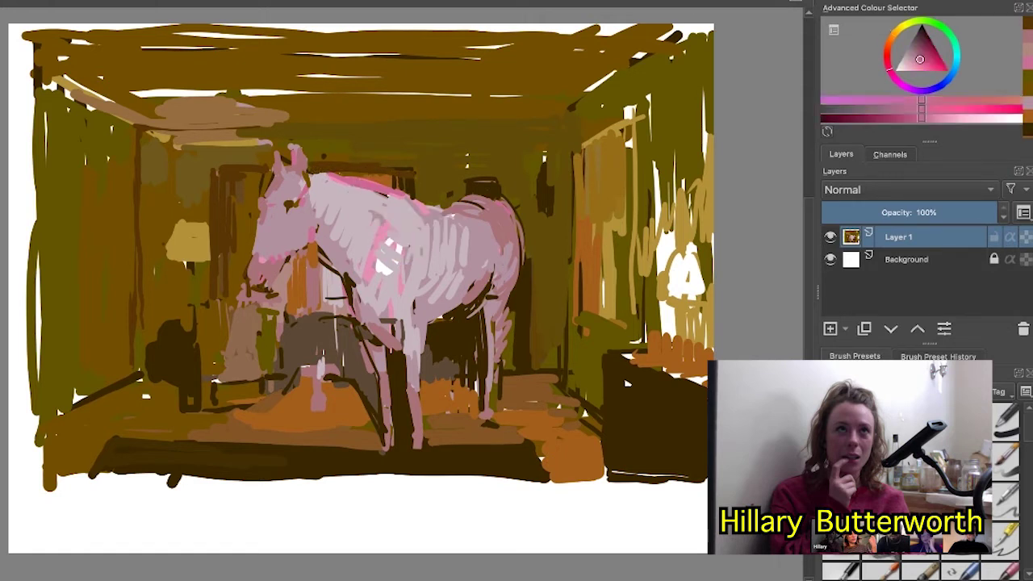
drag(308, 173, 345, 167)
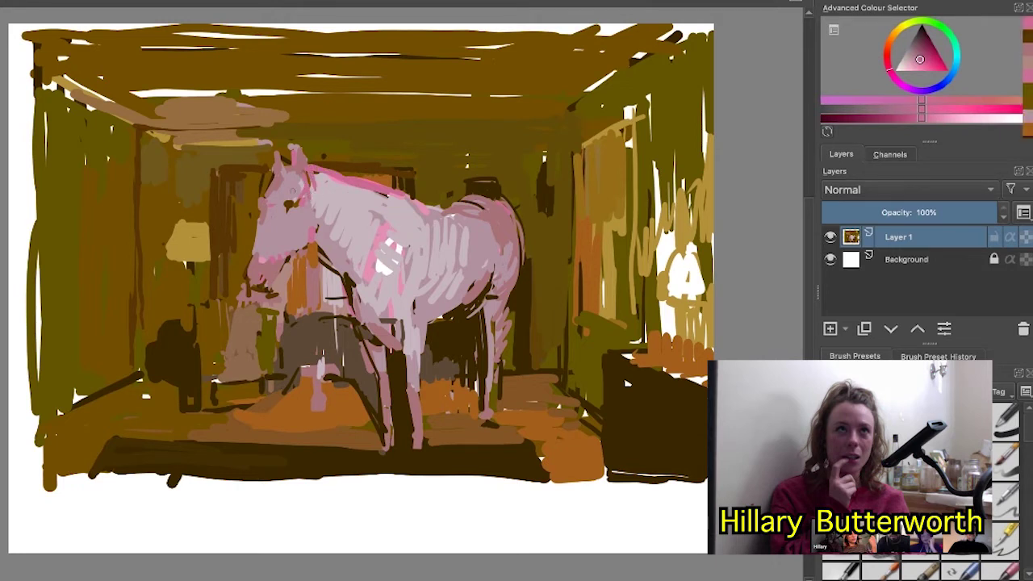
drag(402, 193, 425, 216)
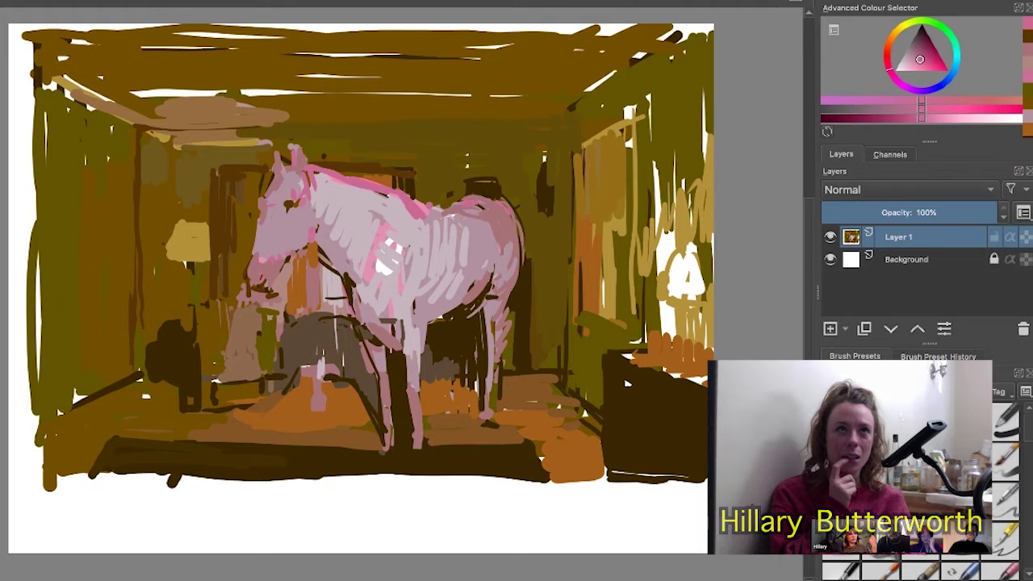
- Refine the contour of the horse's rump, painting sampled rose over the dark outline behind the hindquarters
ctrl+click(452, 191)
ctrl+click(478, 191)
key(ctrl+z)
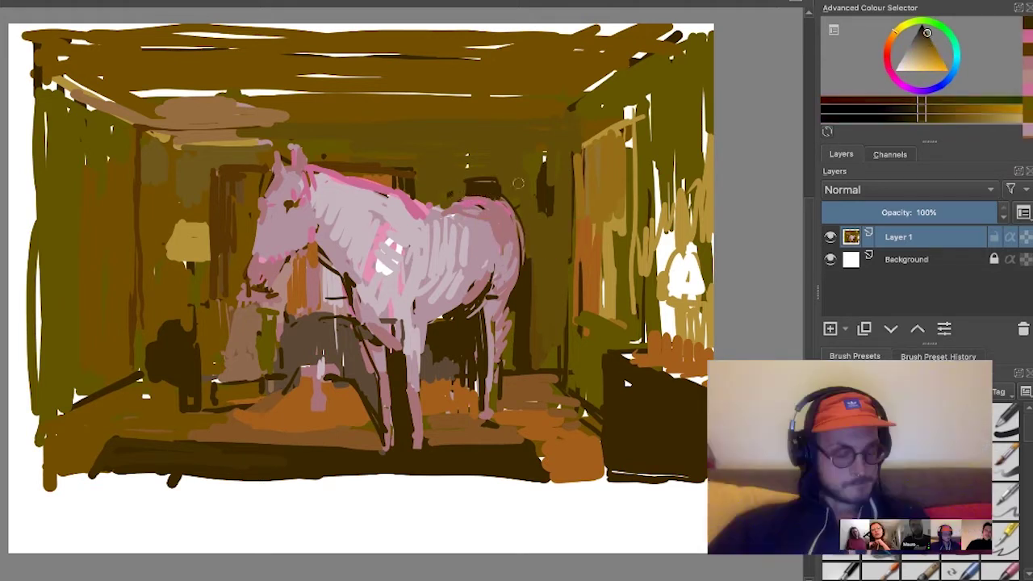
ctrl+click(525, 222)
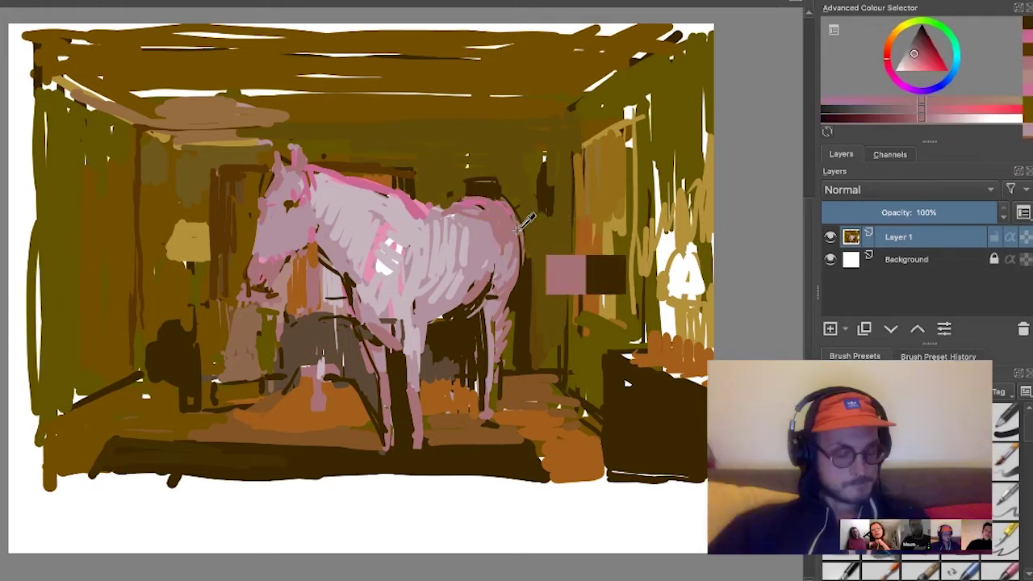
drag(516, 201, 520, 252)
ctrl+click(509, 239)
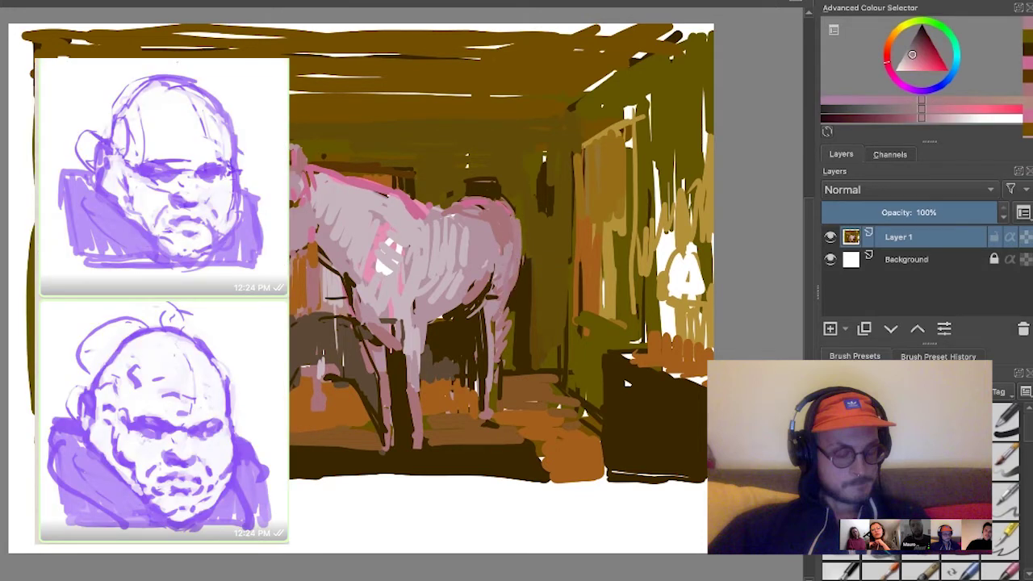
- Reshape the hind leg and thigh with sampled rose-mauve, and trim the leg's rear edge with sampled background colours
mouse_move(507, 294)
mouse_down()
mouse_move(516, 364)
mouse_move(494, 406)
mouse_up()
ctrl+click(527, 292)
ctrl+click(513, 331)
ctrl+click(501, 337)
drag(502, 360, 498, 403)
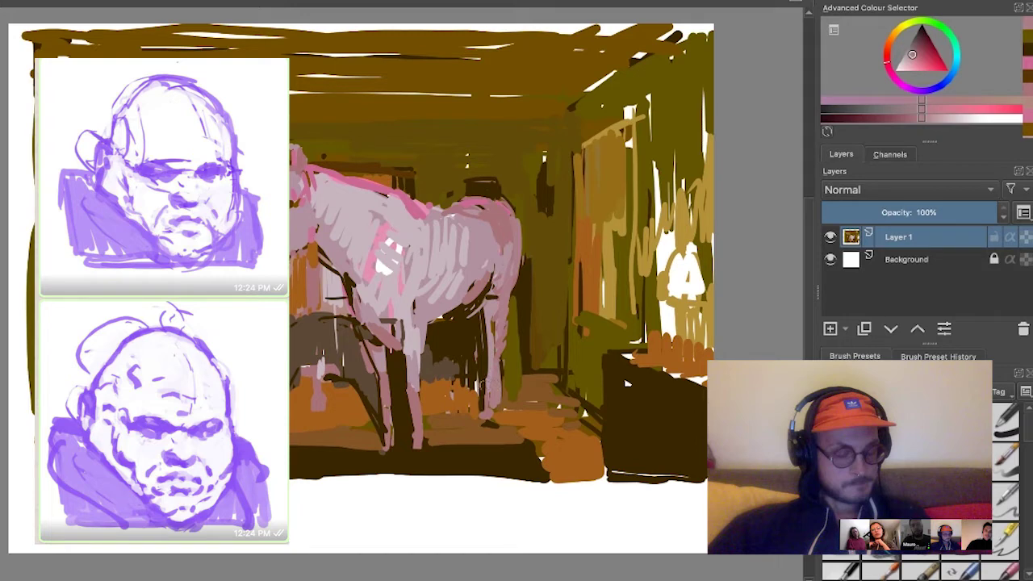
ctrl+click(485, 329)
ctrl+click(502, 312)
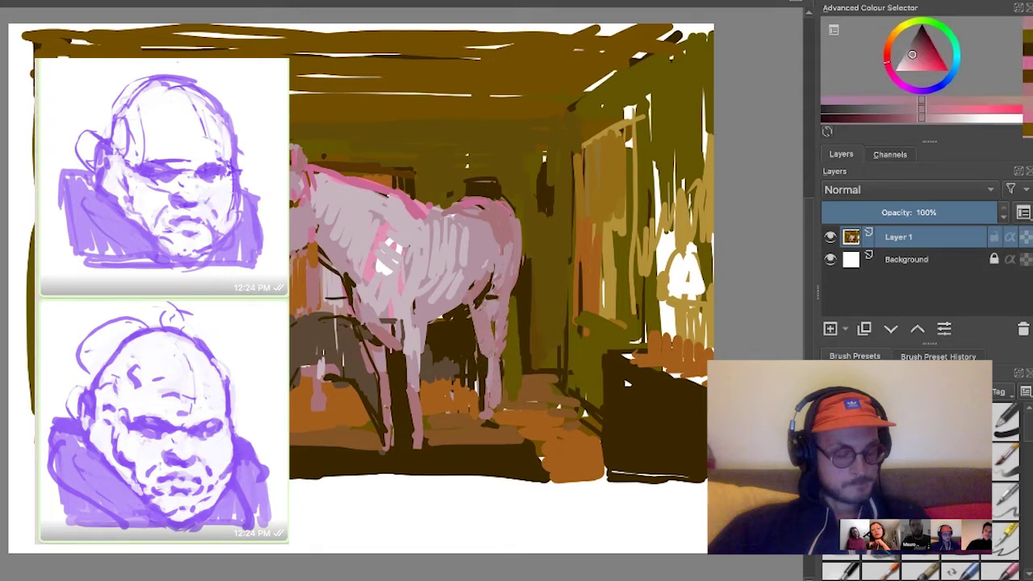
- Paint sampled grey-brown into the dark gap beneath the horse's belly, in front of the hind leg
ctrl+click(454, 335)
ctrl+click(440, 372)
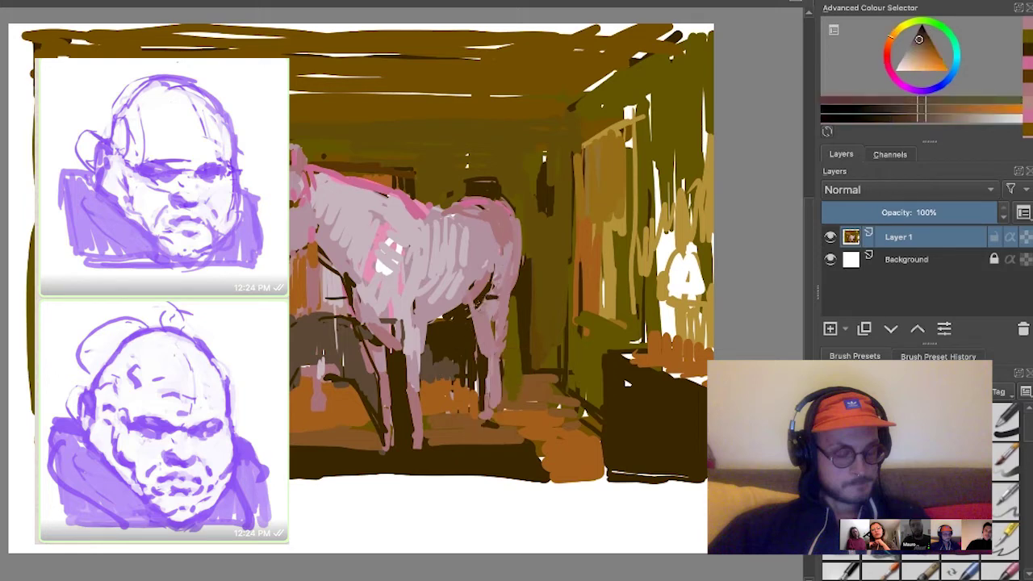
mouse_move(489, 292)
mouse_down()
mouse_move(466, 329)
mouse_move(463, 314)
mouse_move(479, 300)
mouse_up()
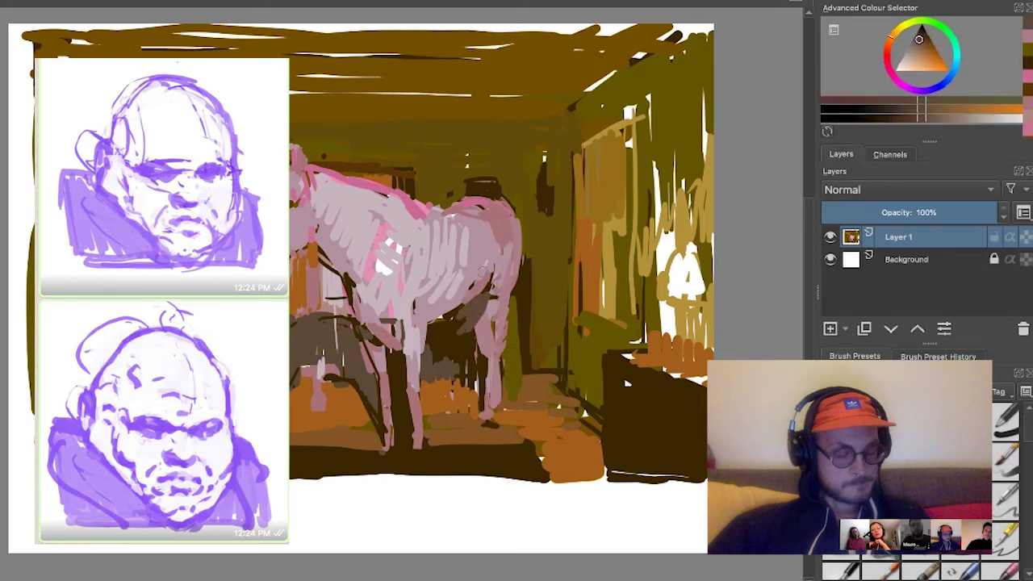
- Refine the rear edge of the horse's lower hind leg and hoof, cutting in with sampled orange-brown and olive background colours
ctrl+click(520, 394)
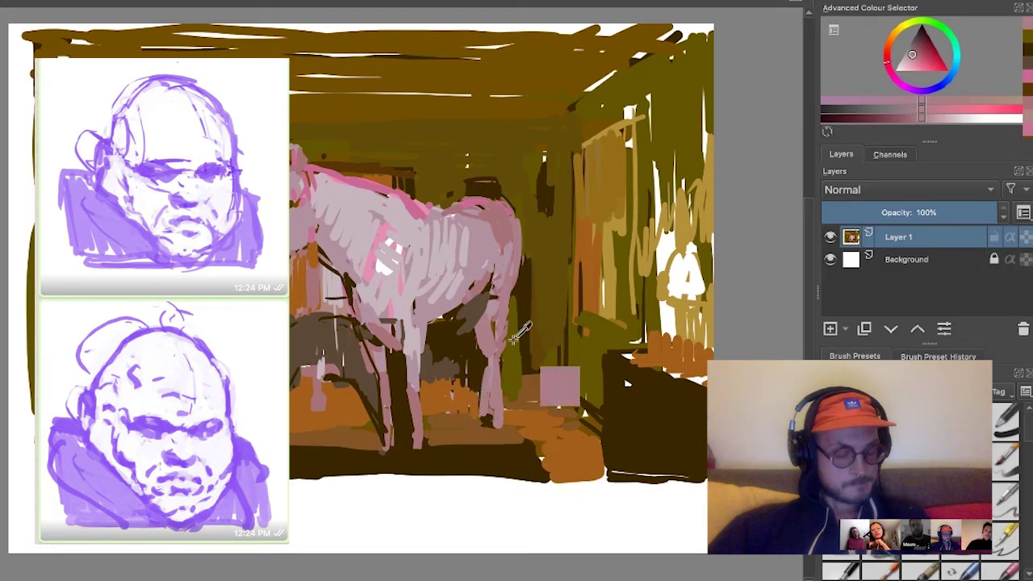
ctrl+click(520, 331)
drag(509, 335, 499, 424)
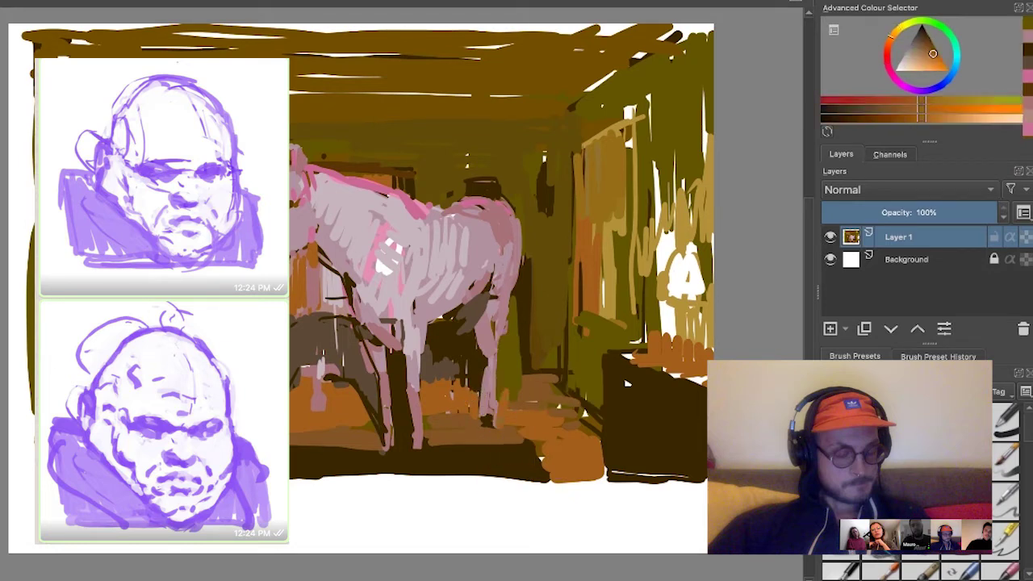
ctrl+click(511, 349)
drag(502, 363, 502, 424)
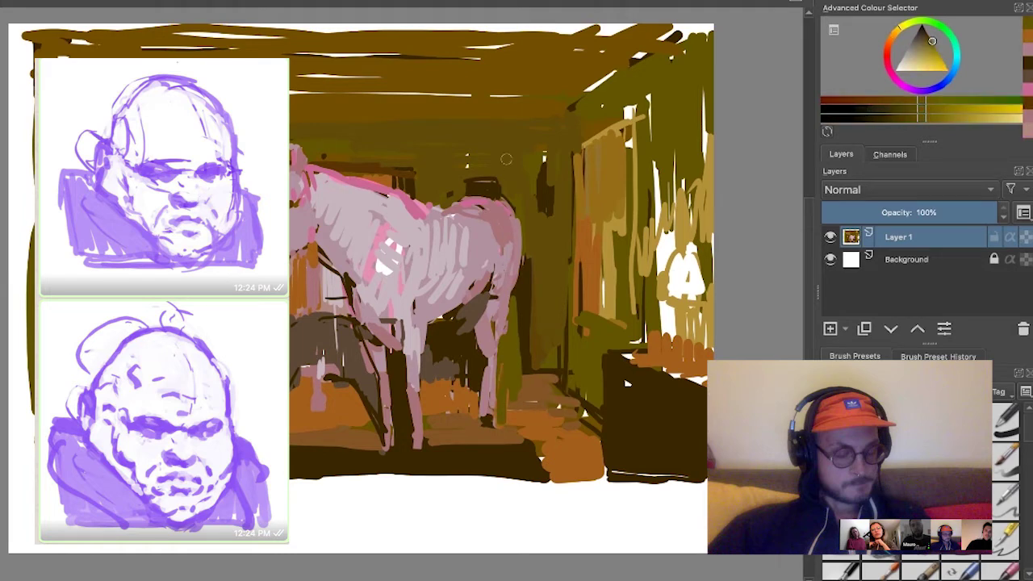
drag(497, 365, 484, 398)
drag(503, 320, 498, 354)
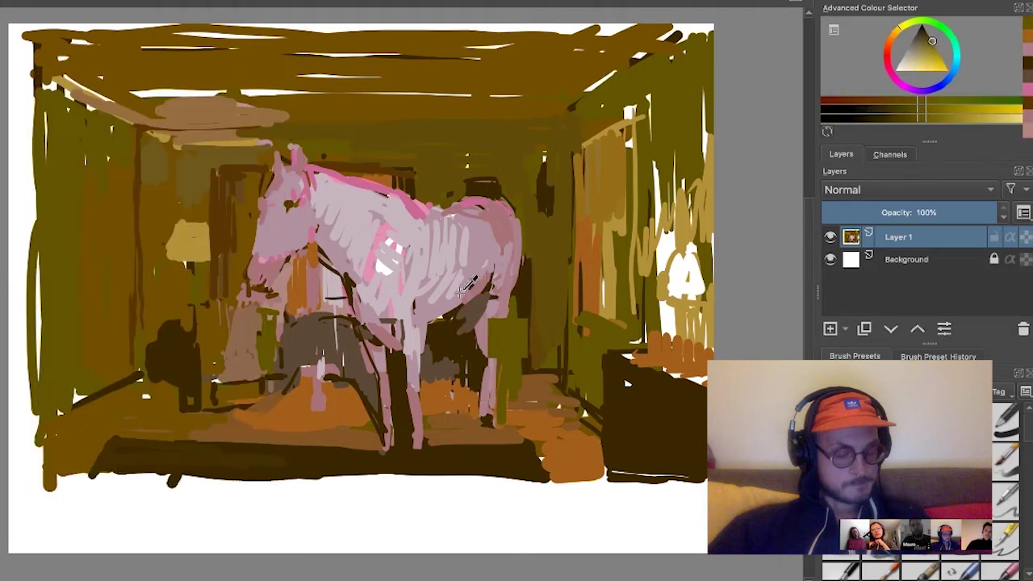
- Reshape the horse's belly contour in front of the hind leg with mauve and rose tones sampled from its body
ctrl+click(416, 306)
drag(378, 307, 463, 307)
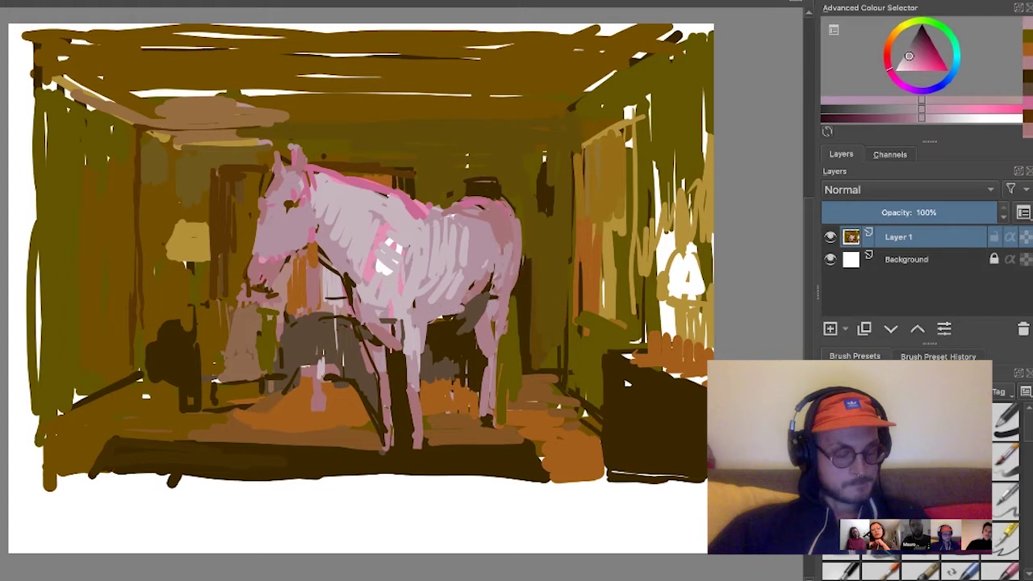
ctrl+click(513, 210)
drag(458, 317, 482, 296)
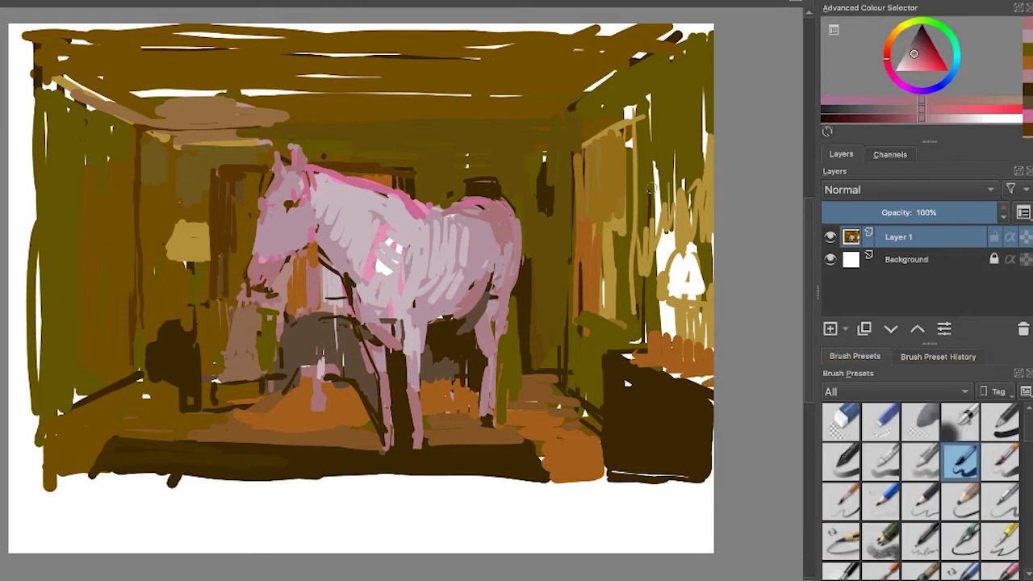
- Fill in the lamp shape by the olive wall with sampled white, and paint desaturated grey over the wall area around its top
ctrl+click(687, 257)
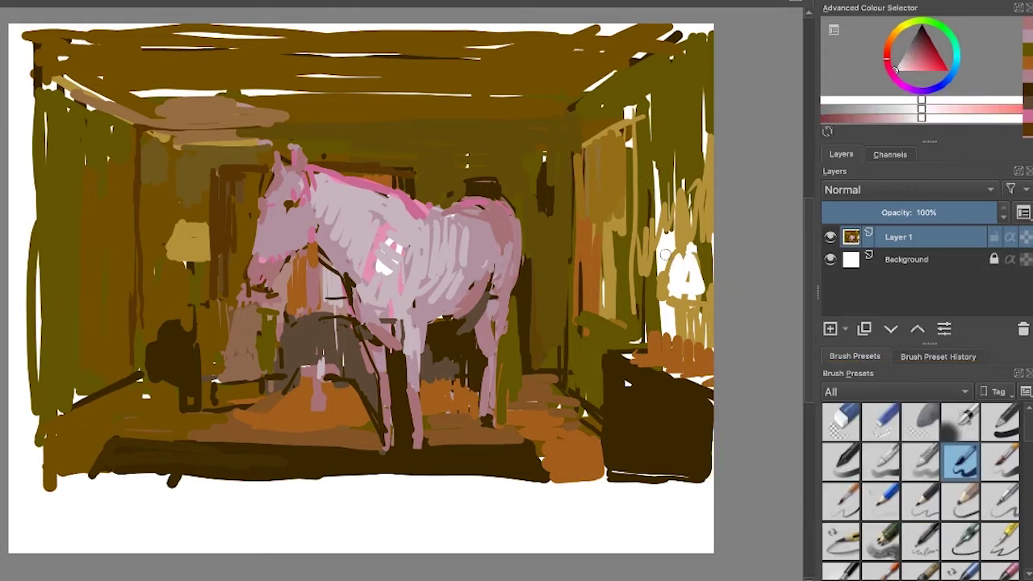
mouse_move(677, 264)
mouse_down()
mouse_move(701, 263)
mouse_move(685, 288)
mouse_up()
ctrl+click(689, 151)
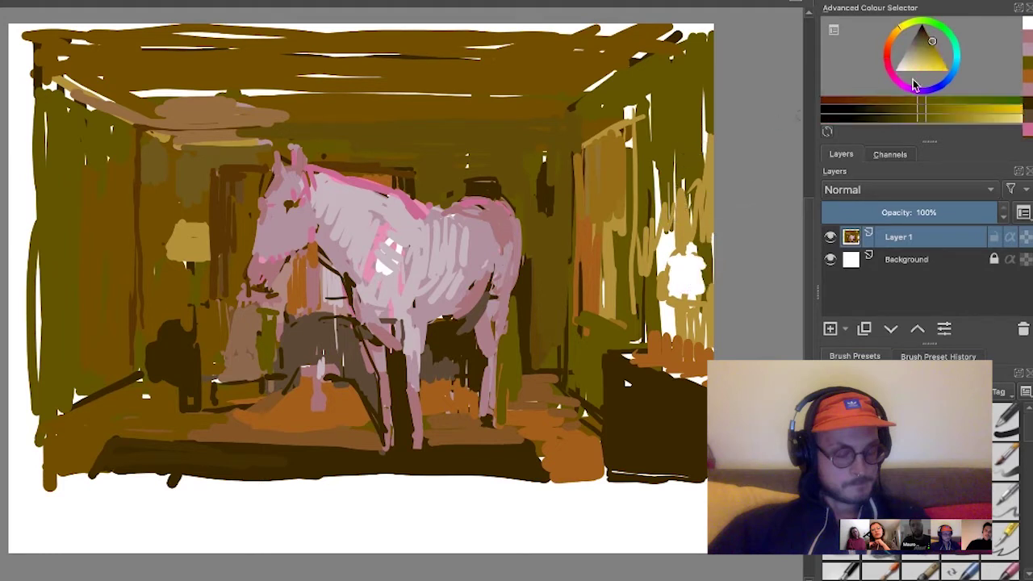
click(912, 46)
drag(913, 46, 910, 46)
mouse_move(655, 243)
mouse_down()
mouse_move(661, 270)
mouse_move(691, 204)
mouse_up()
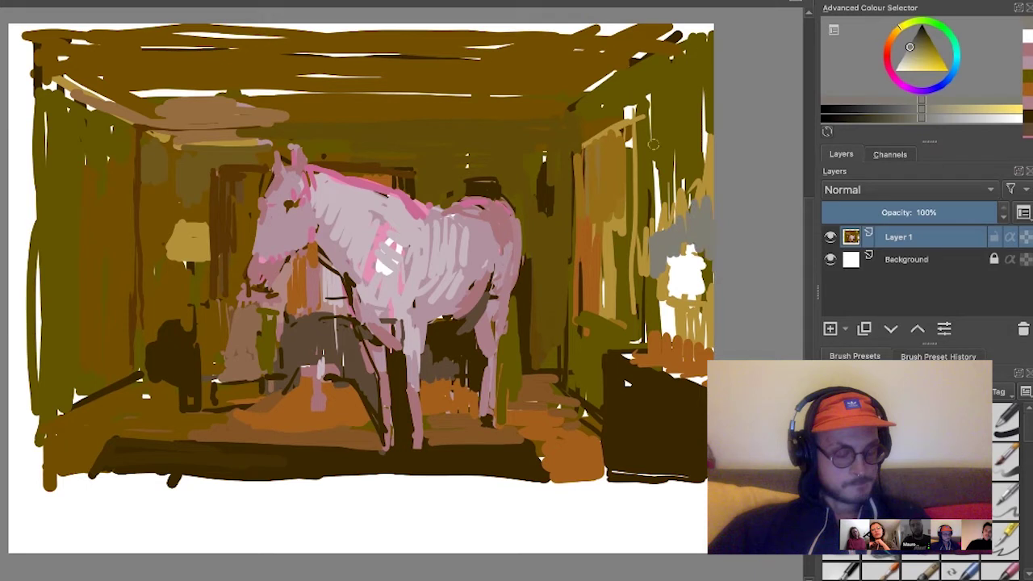
- Paint muted grey-brown and olive patches around the white lamp shape by the far-right wall
click(918, 44)
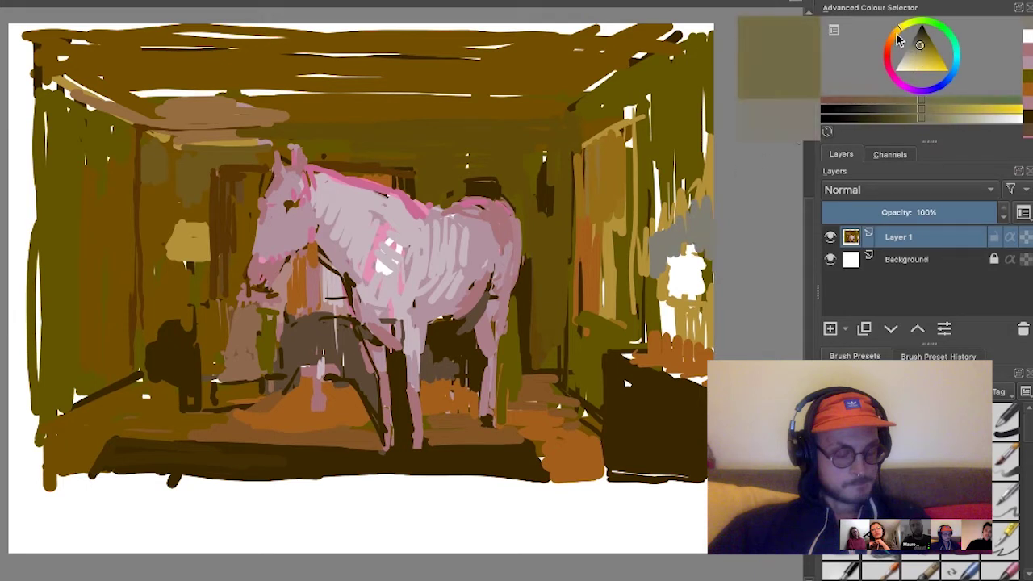
click(895, 28)
mouse_move(662, 232)
mouse_down()
mouse_move(690, 232)
mouse_move(699, 207)
mouse_move(710, 209)
mouse_move(710, 242)
mouse_up()
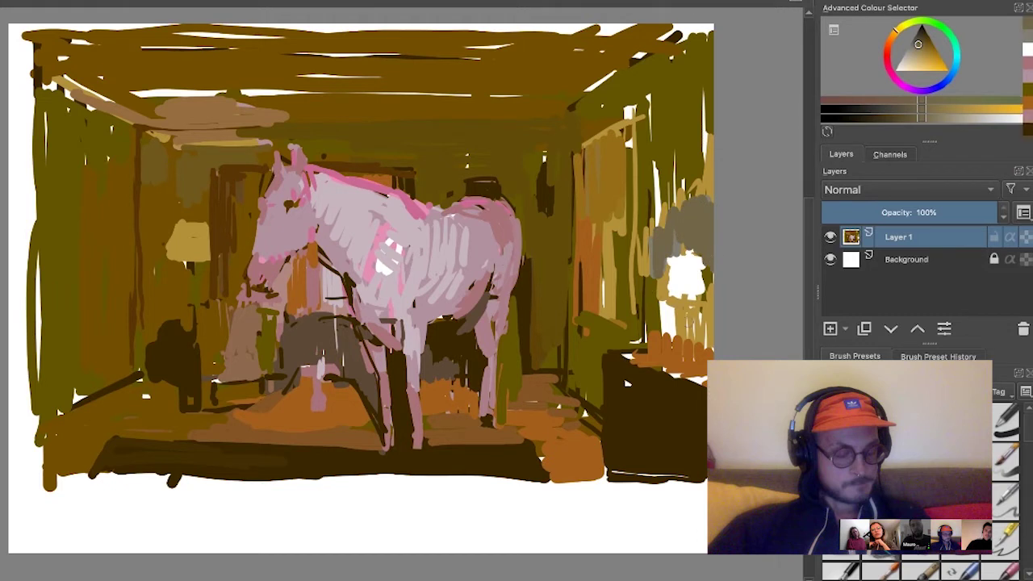
mouse_move(693, 311)
mouse_down()
mouse_move(706, 334)
mouse_move(716, 301)
mouse_up()
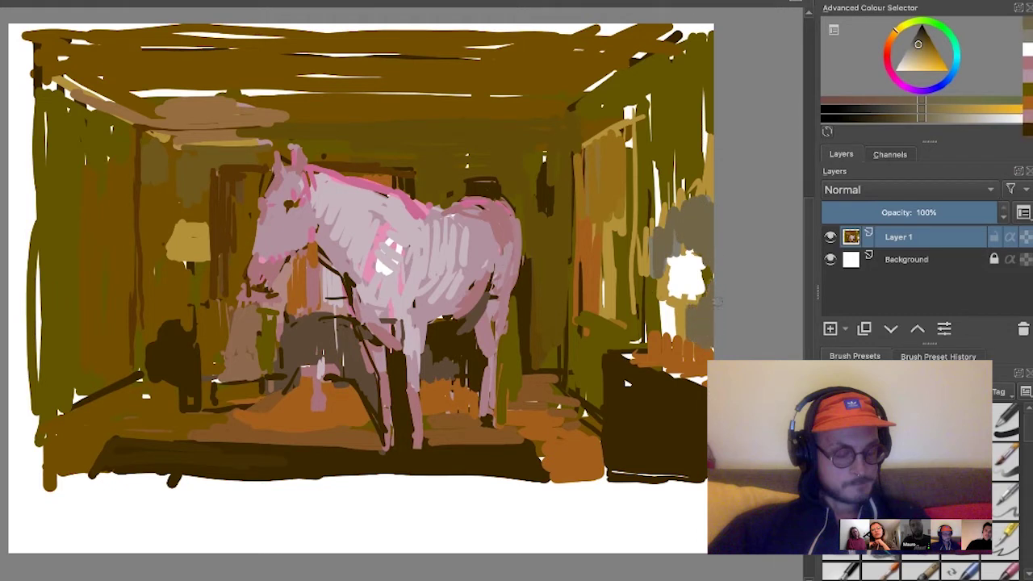
click(924, 47)
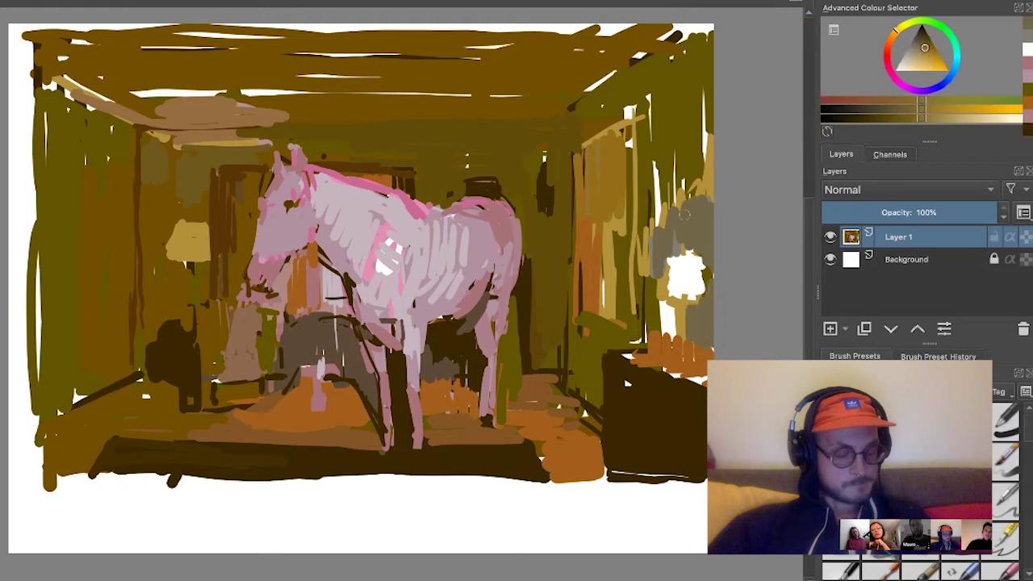
mouse_move(676, 225)
mouse_down()
mouse_move(683, 207)
mouse_move(712, 270)
mouse_move(704, 332)
mouse_up()
click(899, 27)
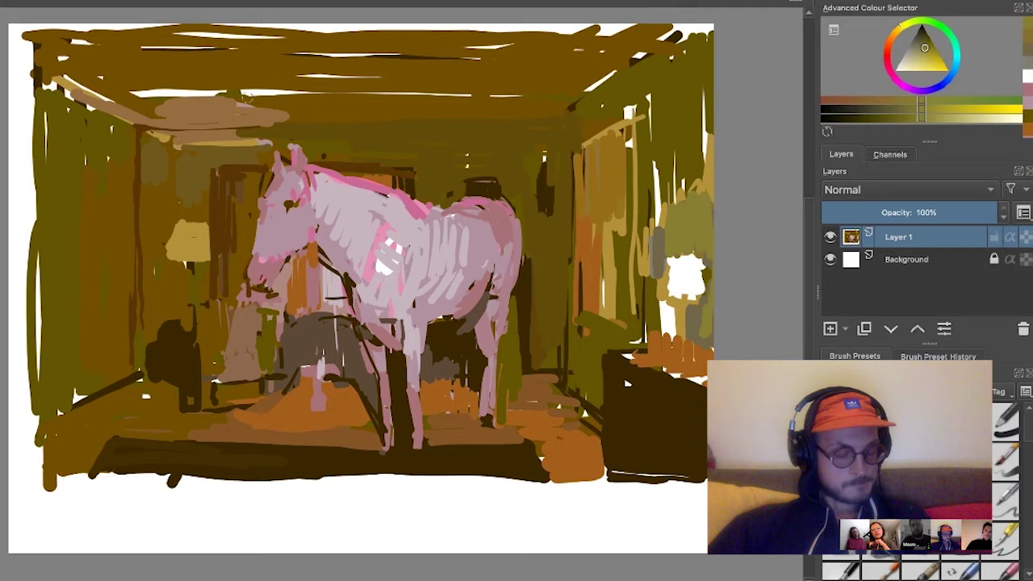
- Outline the oval ceiling fixture in sampled tan and add dark brown strokes along the right wall's window frame
ctrl+click(227, 117)
mouse_move(166, 96)
mouse_down()
mouse_move(191, 88)
mouse_move(284, 108)
mouse_move(291, 120)
mouse_up()
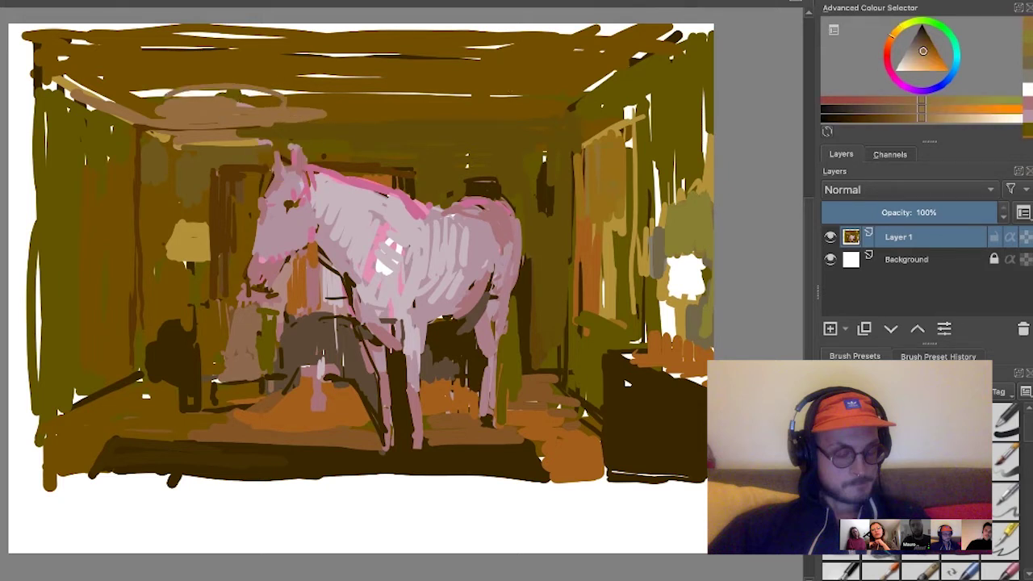
ctrl+click(645, 327)
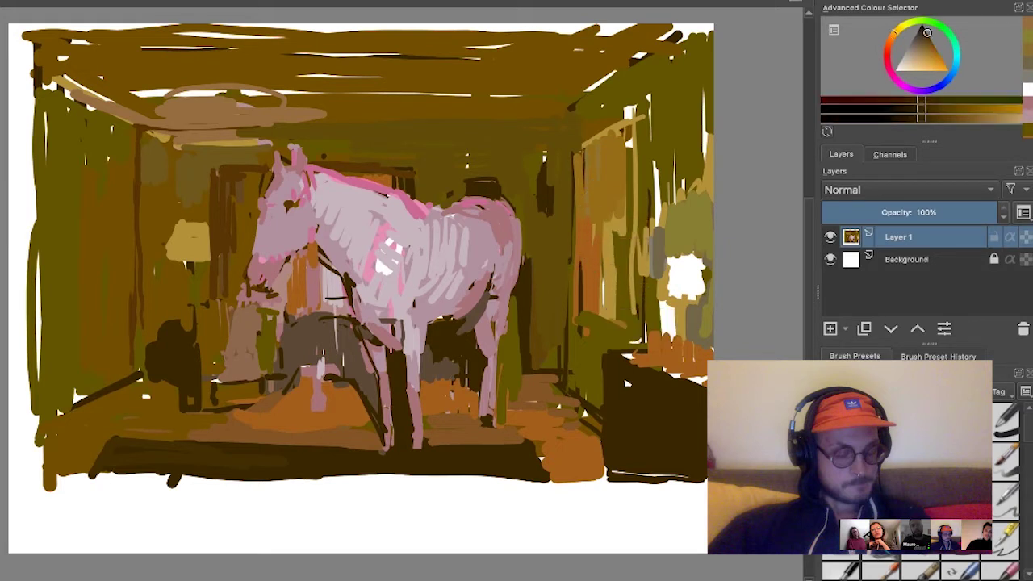
drag(576, 149, 578, 207)
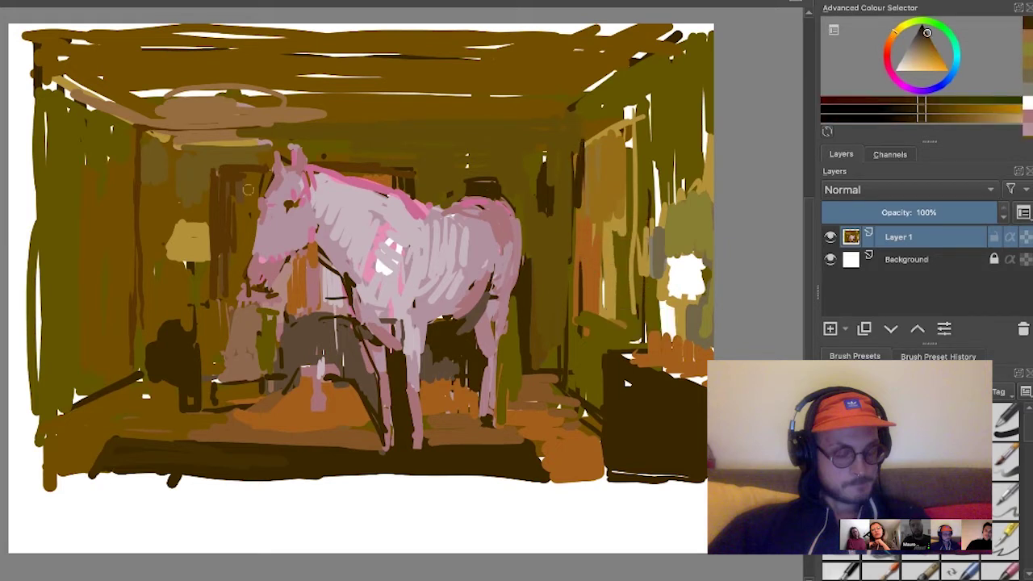
- Paint the small table beneath the horse's muzzle with an orange top and dark brown legs, using colours sampled from the painting
ctrl+click(301, 278)
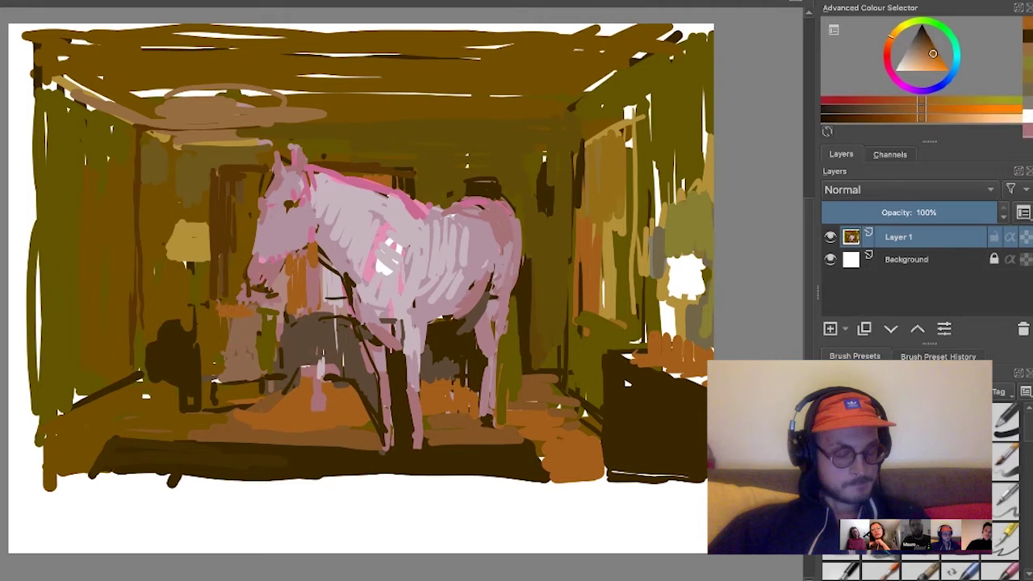
drag(191, 308, 218, 309)
ctrl+click(182, 301)
ctrl+click(210, 279)
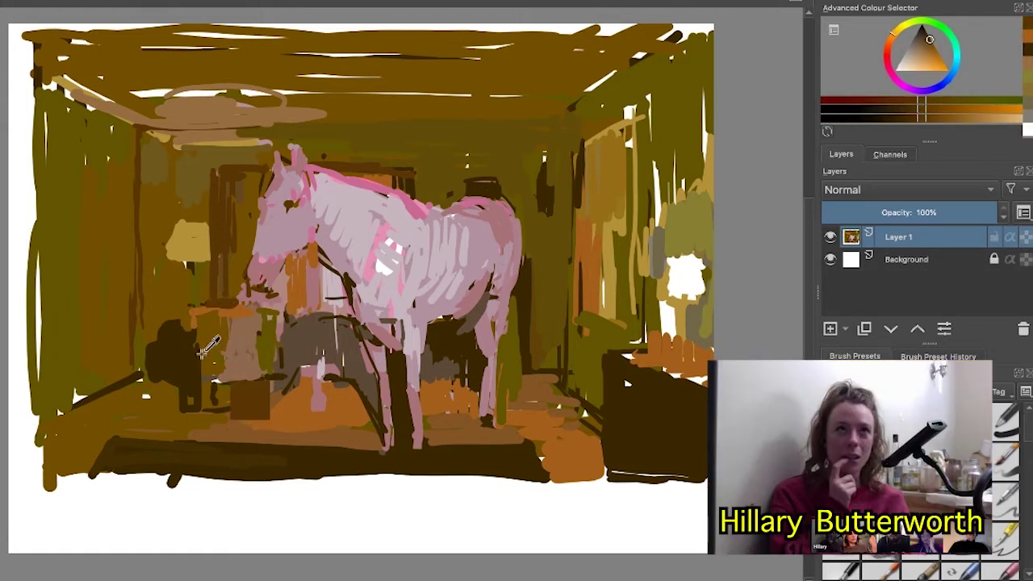
ctrl+click(205, 348)
drag(204, 354, 201, 373)
ctrl+click(200, 404)
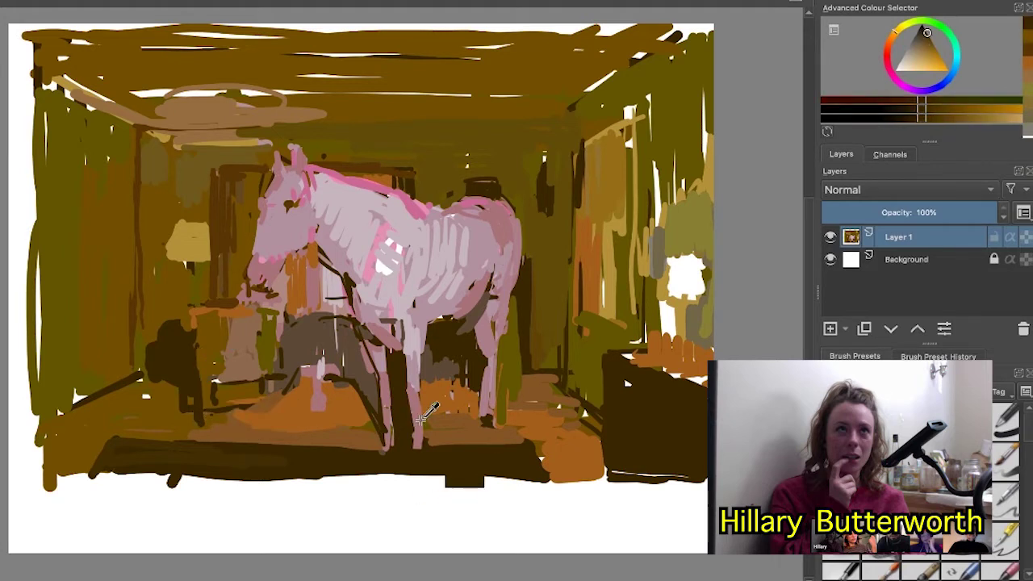
- Undo the stray dark stroke by the front legs and thicken the horse's front leg with sampled mauve
drag(419, 394, 450, 427)
key(ctrl+z)
ctrl+click(391, 376)
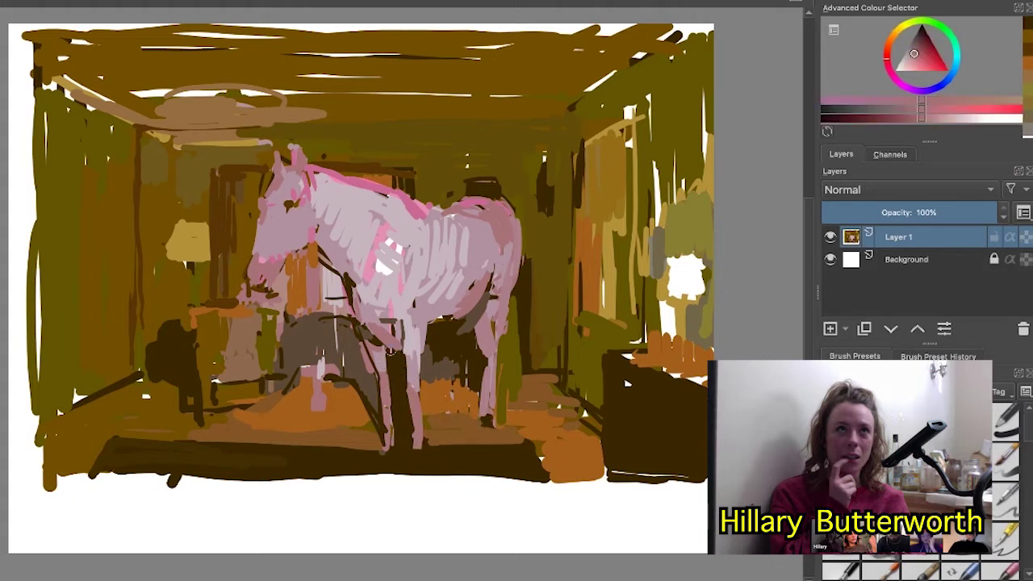
drag(391, 351, 393, 446)
drag(395, 407, 396, 444)
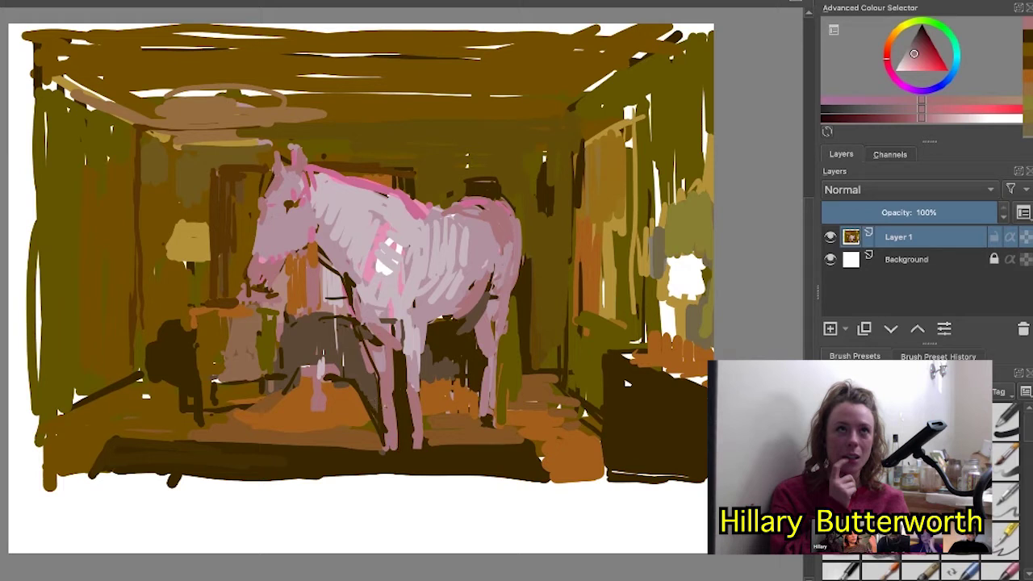
- Extend the grey arched shape down beside the horse's front leg and touch up the surrounding floor with sampled colours
ctrl+click(367, 385)
drag(373, 399, 369, 419)
ctrl+click(346, 401)
ctrl+click(348, 441)
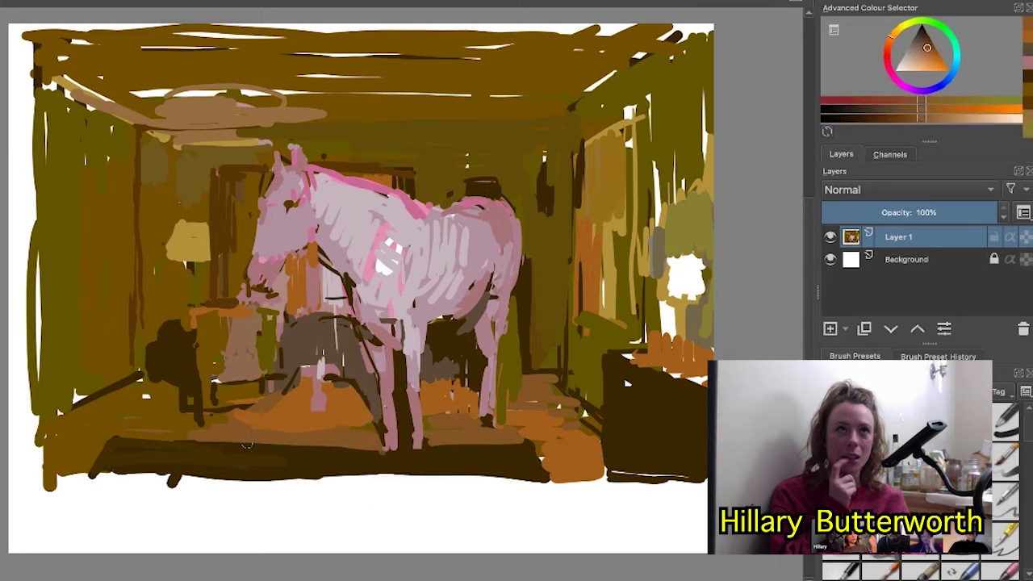
ctrl+click(222, 462)
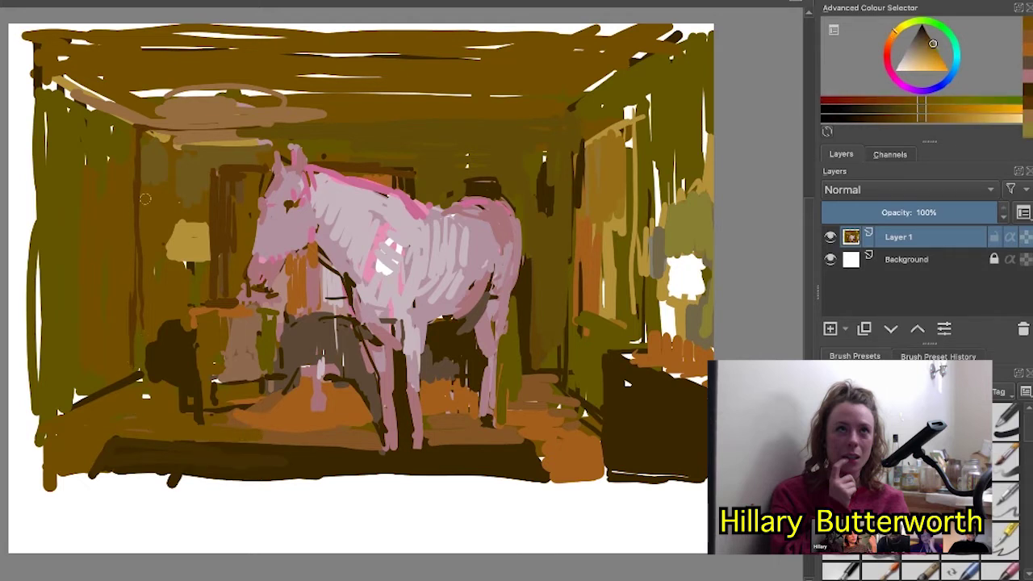
- Add brown strokes sampled from the door frame to the small table's top edge and legs
ctrl+click(218, 226)
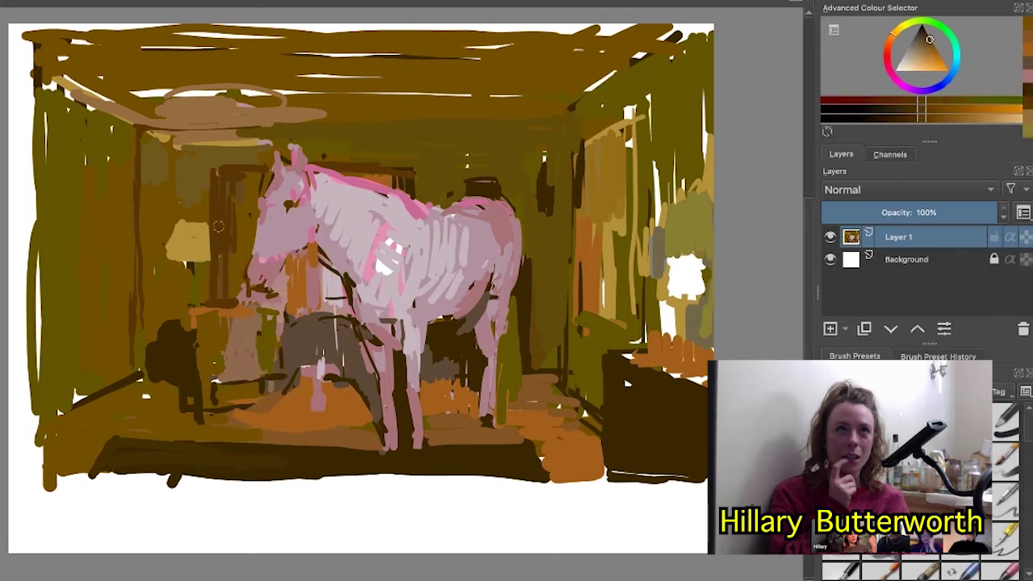
drag(231, 306, 202, 339)
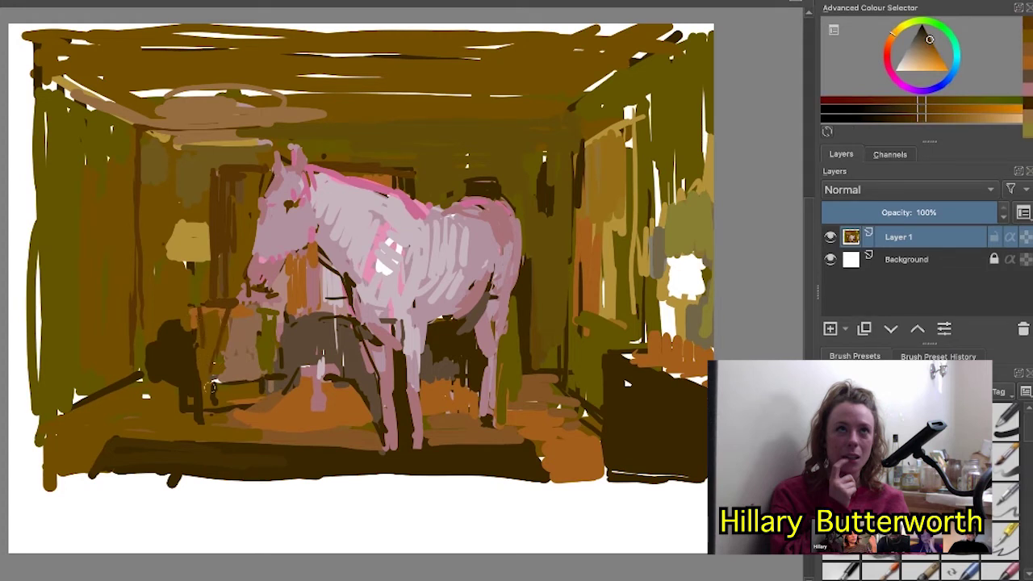
drag(210, 387, 211, 405)
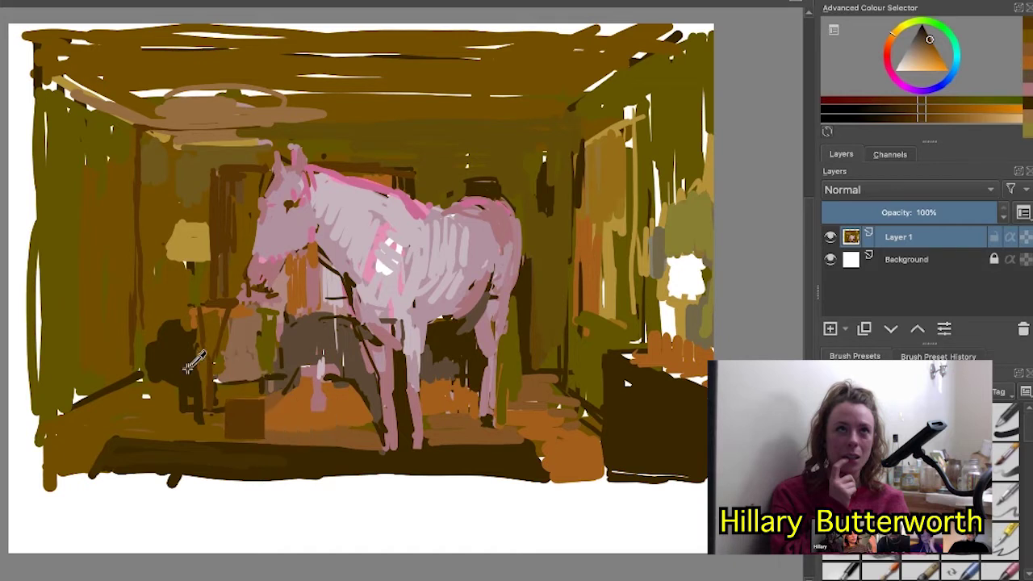
- Reshape the dark chair beside the small table, carving gaps in wall brown and repainting its back and legs in dark brown
ctrl+click(187, 369)
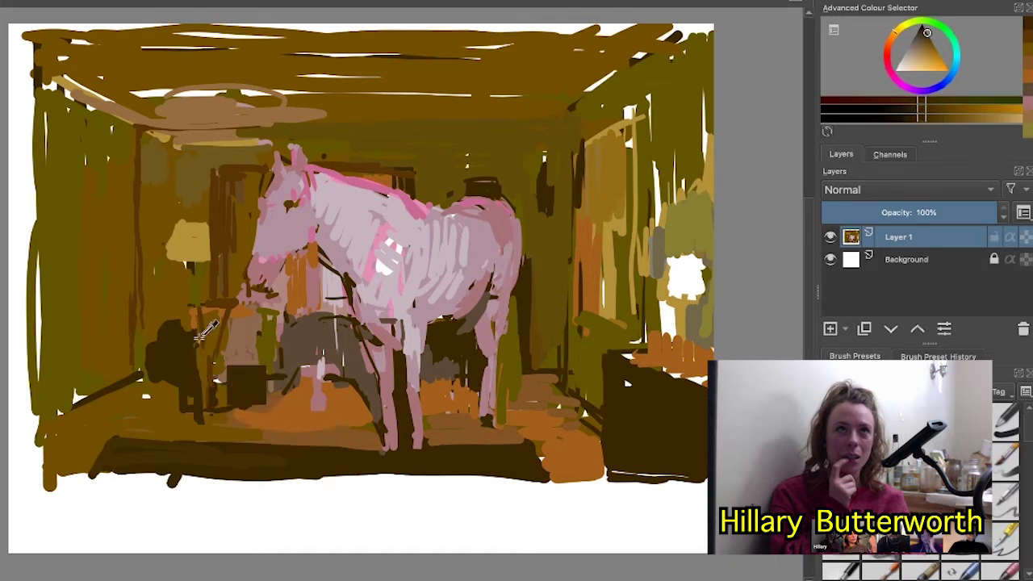
ctrl+click(193, 334)
mouse_move(192, 351)
mouse_down()
mouse_move(187, 384)
mouse_move(168, 333)
mouse_up()
ctrl+click(175, 359)
ctrl+click(165, 329)
ctrl+click(169, 362)
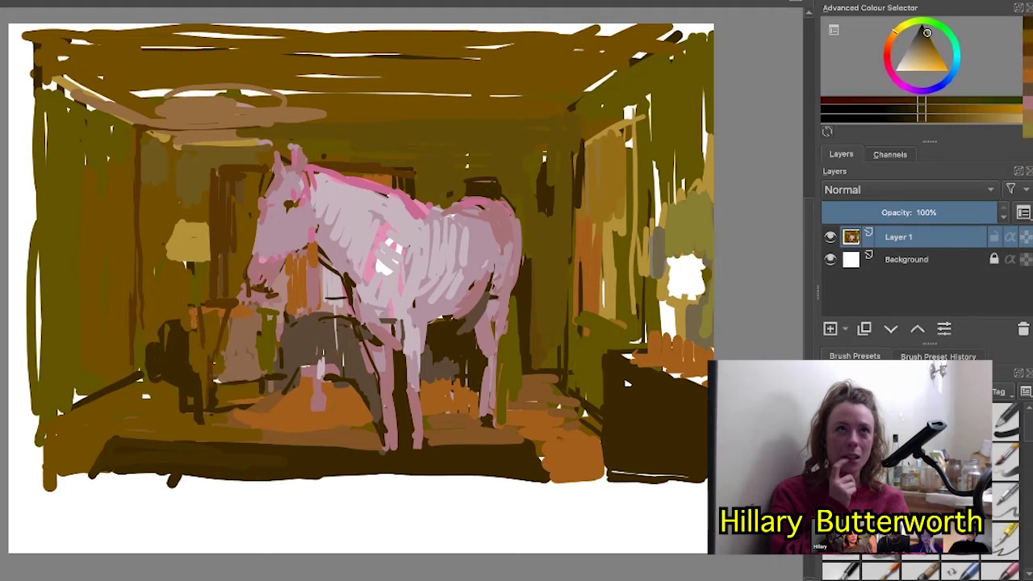
ctrl+click(159, 386)
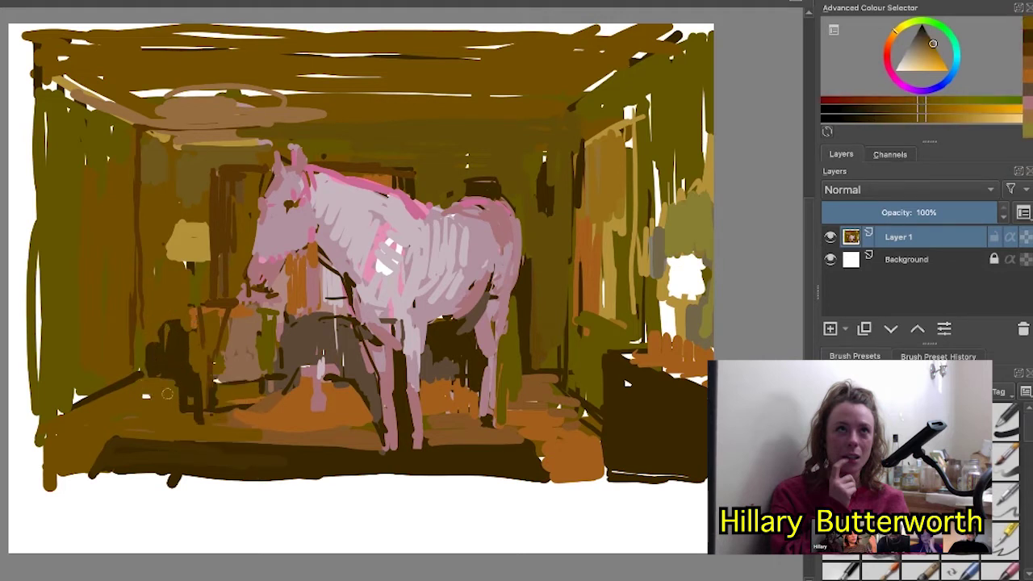
ctrl+click(169, 367)
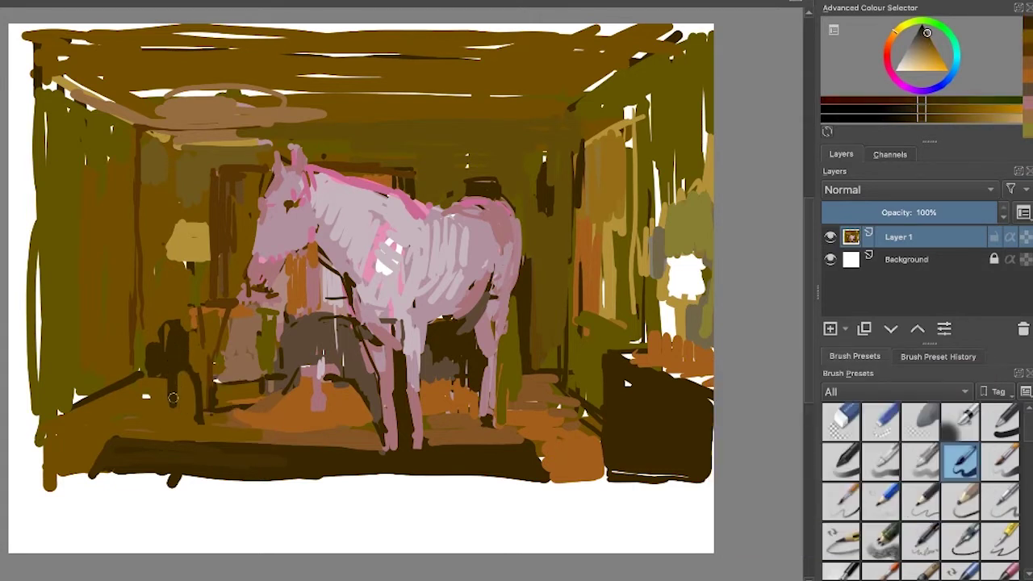
- Refine the table lamp's shade, alternating its sampled yellow tan with the surrounding wall brown
ctrl+click(202, 239)
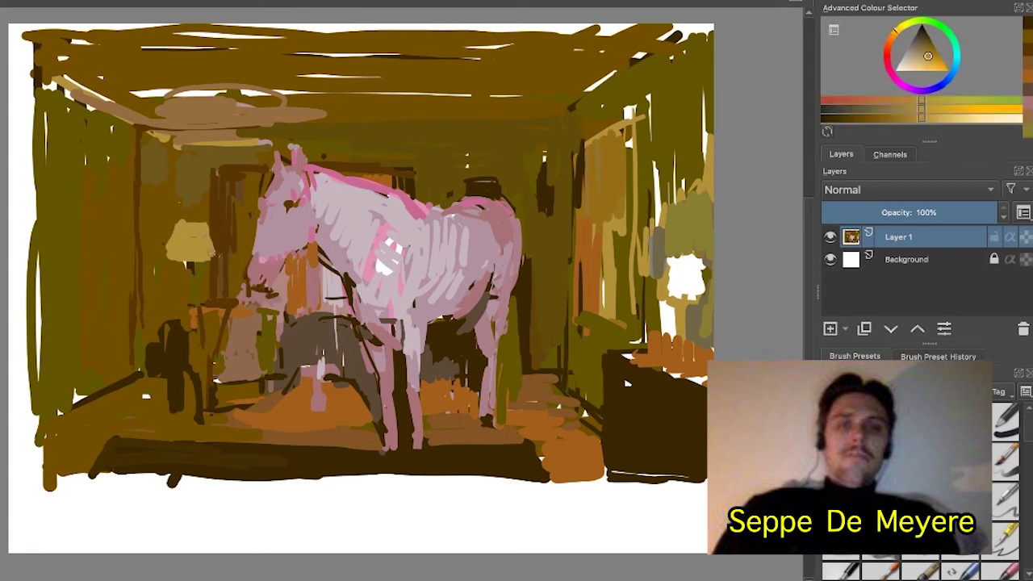
drag(209, 227, 211, 245)
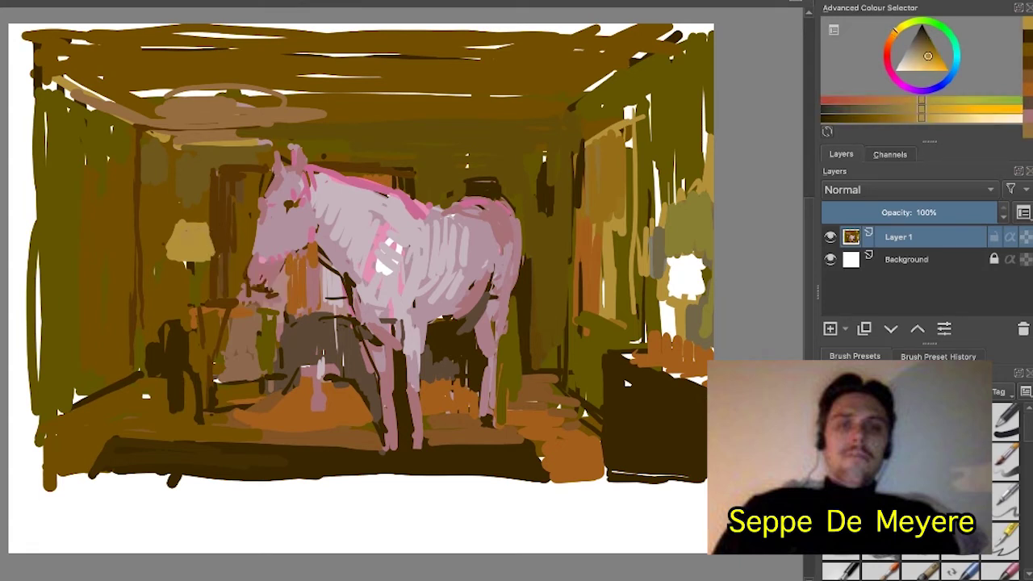
ctrl+click(169, 229)
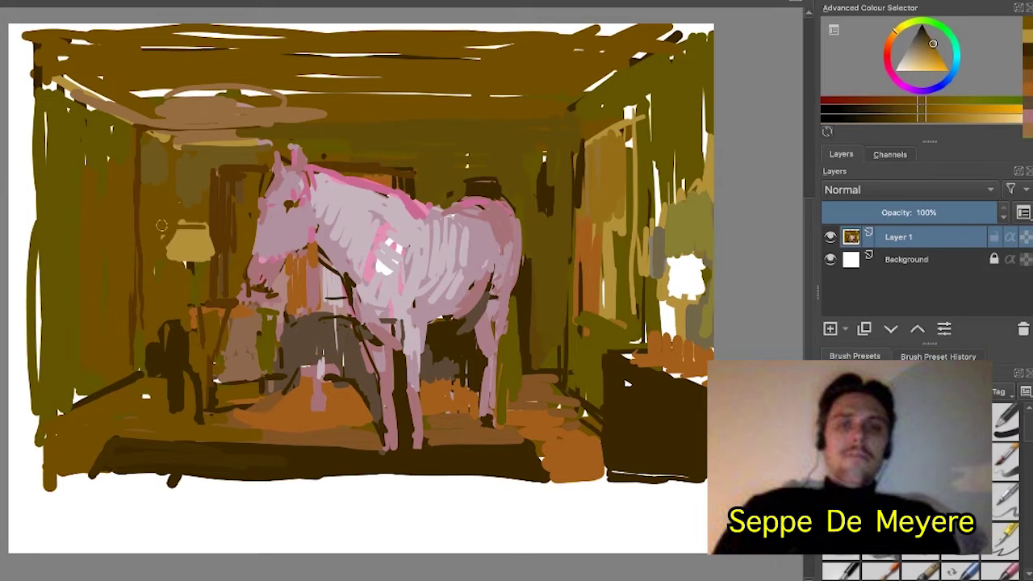
mouse_move(168, 257)
mouse_down()
mouse_move(205, 260)
mouse_move(168, 252)
mouse_up()
ctrl+click(189, 234)
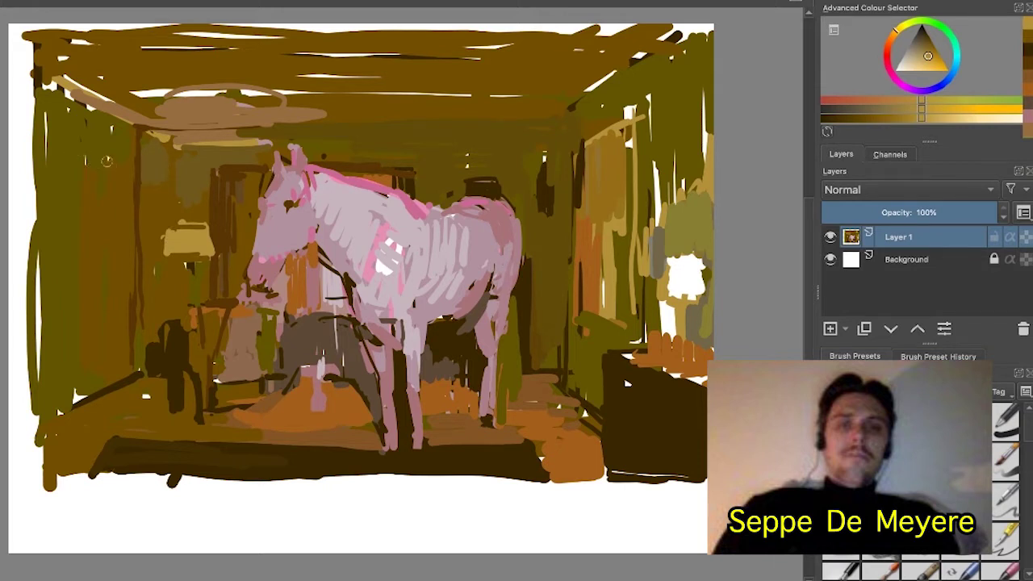
- Add sampled tan highlight strokes to the door frame behind the horse's head and the upper part of the left wall
ctrl+click(181, 106)
drag(77, 158, 117, 168)
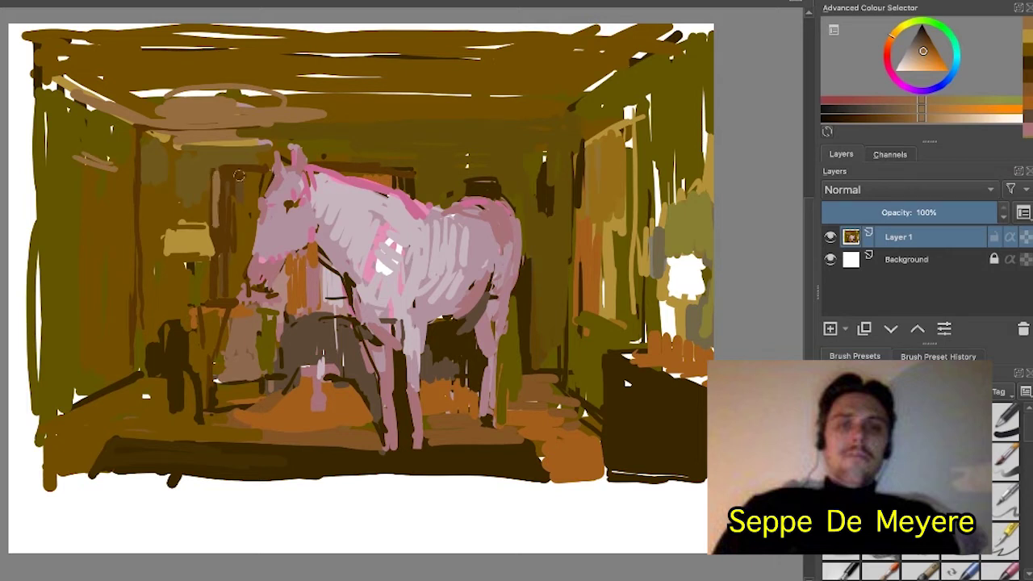
ctrl+click(379, 171)
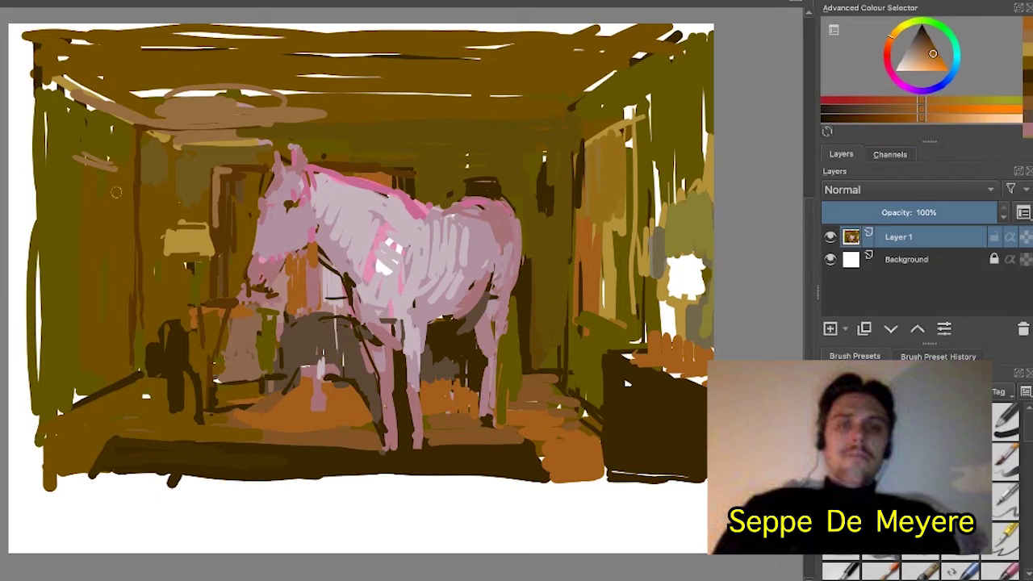
ctrl+click(96, 166)
drag(66, 154, 76, 159)
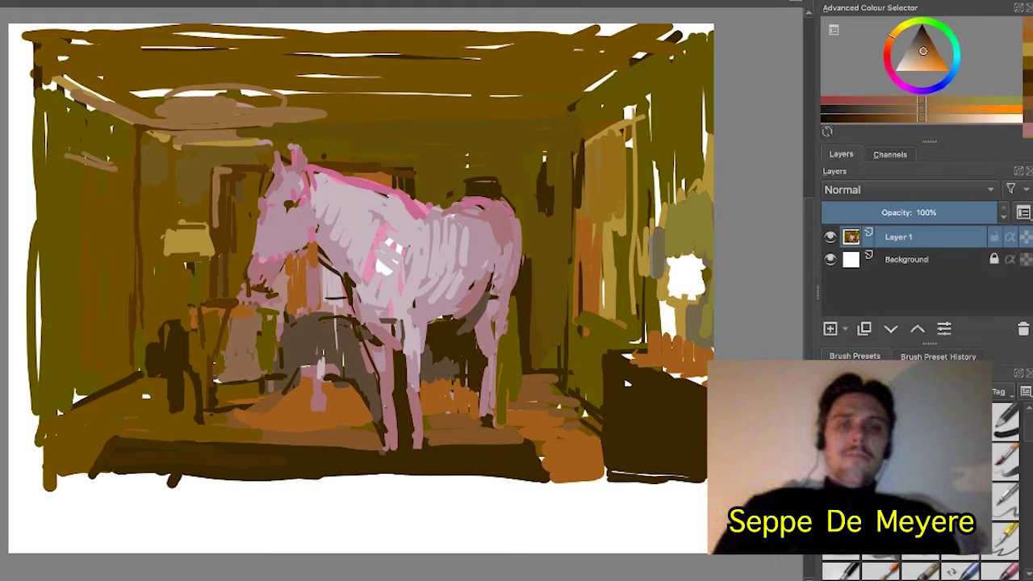
ctrl+click(126, 168)
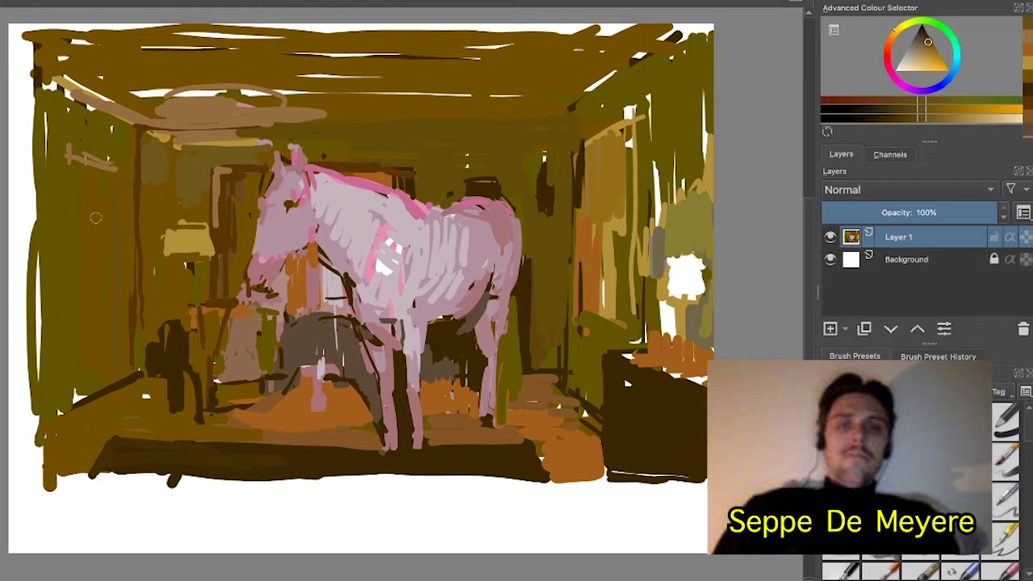
- Cover the small table, the left floor area and the floor behind the horse's hind legs with sampled reddish brown
ctrl+click(263, 355)
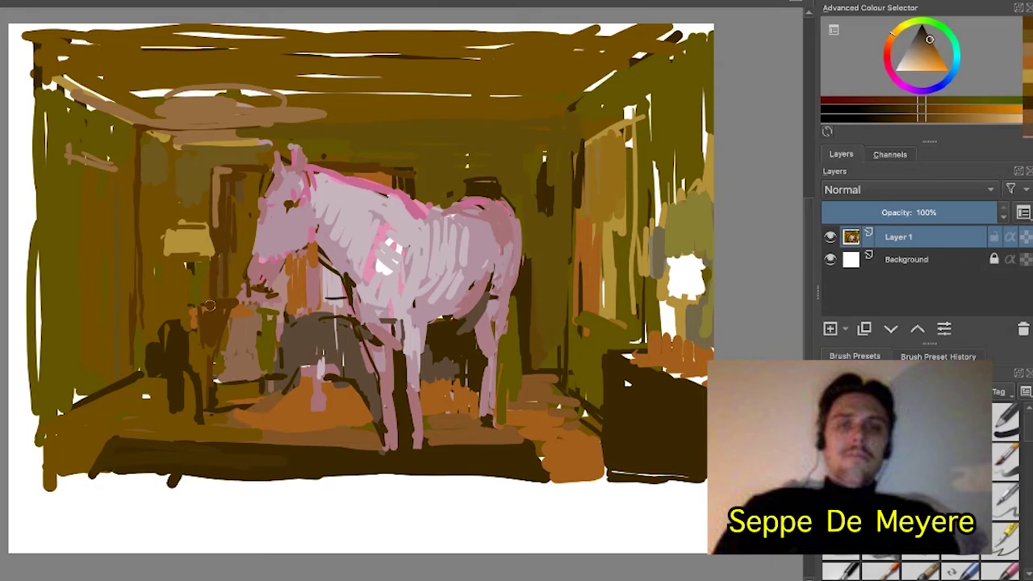
mouse_move(202, 331)
mouse_down()
mouse_move(232, 392)
mouse_move(218, 387)
mouse_move(221, 404)
mouse_move(233, 387)
mouse_move(227, 410)
mouse_up()
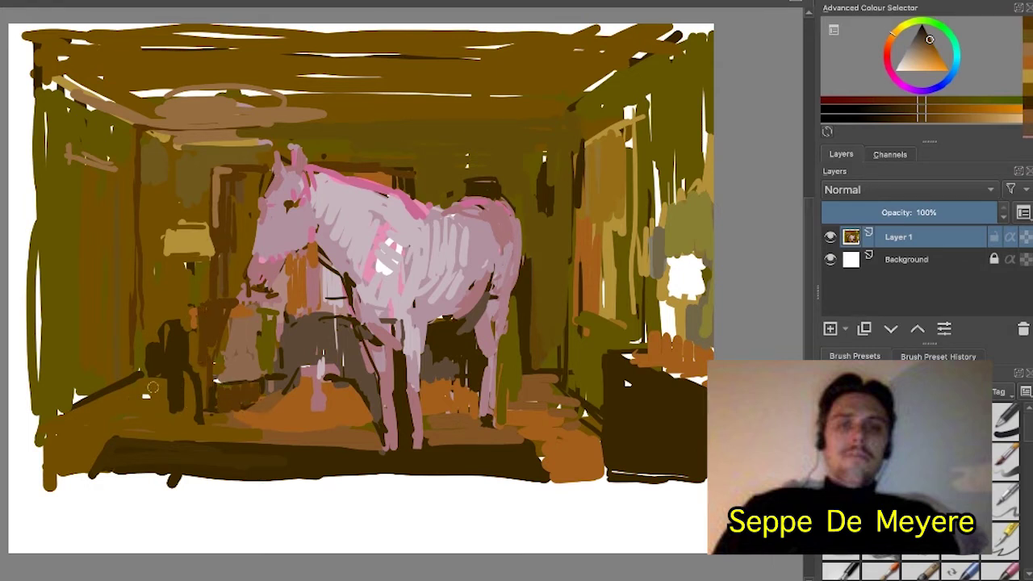
mouse_move(153, 388)
mouse_down()
mouse_move(106, 422)
mouse_move(119, 423)
mouse_move(49, 432)
mouse_move(67, 453)
mouse_move(56, 470)
mouse_move(81, 437)
mouse_move(73, 412)
mouse_move(61, 423)
mouse_move(81, 431)
mouse_move(192, 427)
mouse_move(164, 421)
mouse_move(232, 416)
mouse_up()
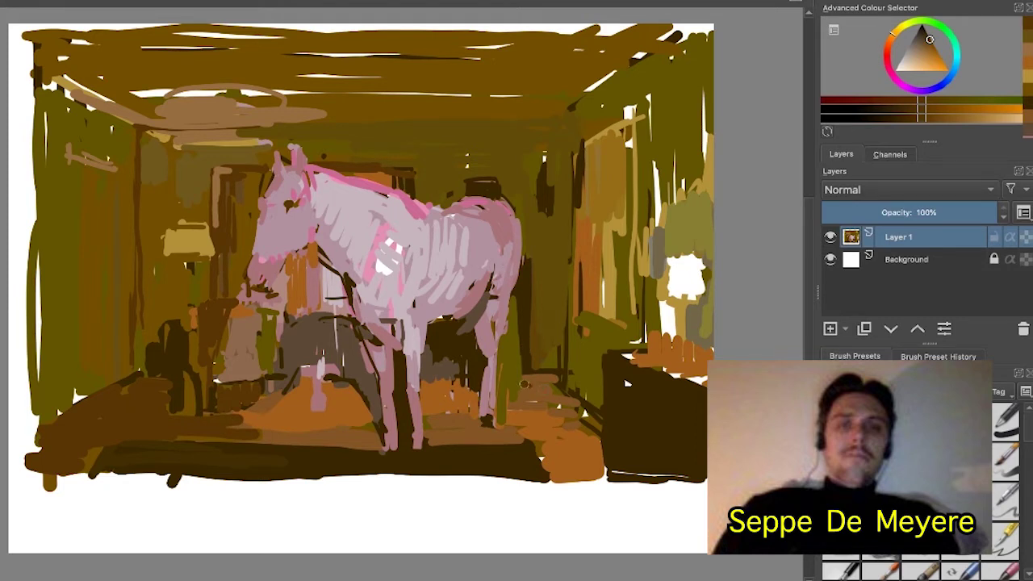
drag(525, 385, 549, 407)
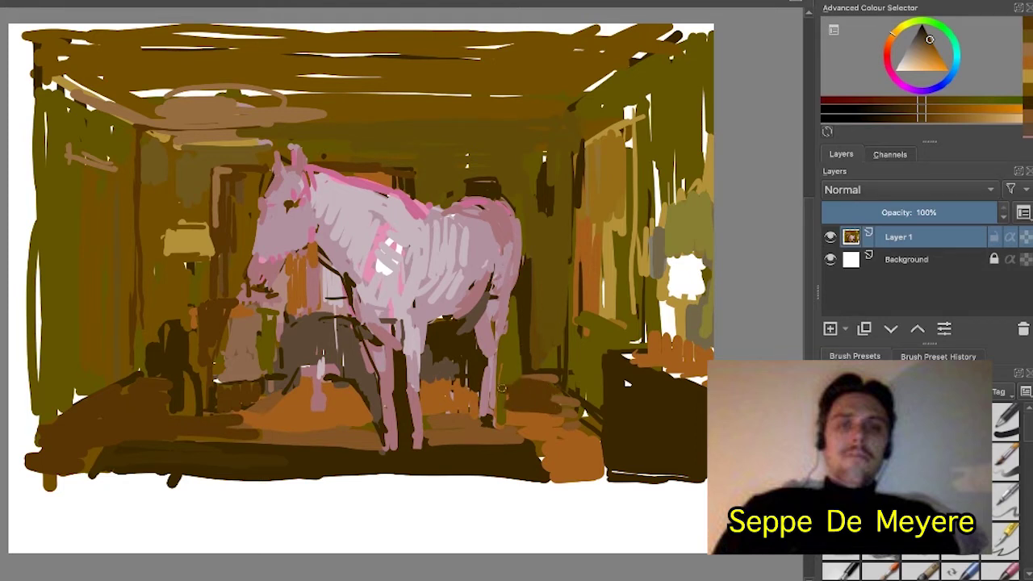
- Darken the floor patch behind the horse's hind legs and the lower wall behind its rump with dark olive brown strokes
ctrl+click(535, 365)
mouse_move(930, 44)
mouse_down()
mouse_move(900, 38)
mouse_move(925, 46)
mouse_move(929, 37)
mouse_up()
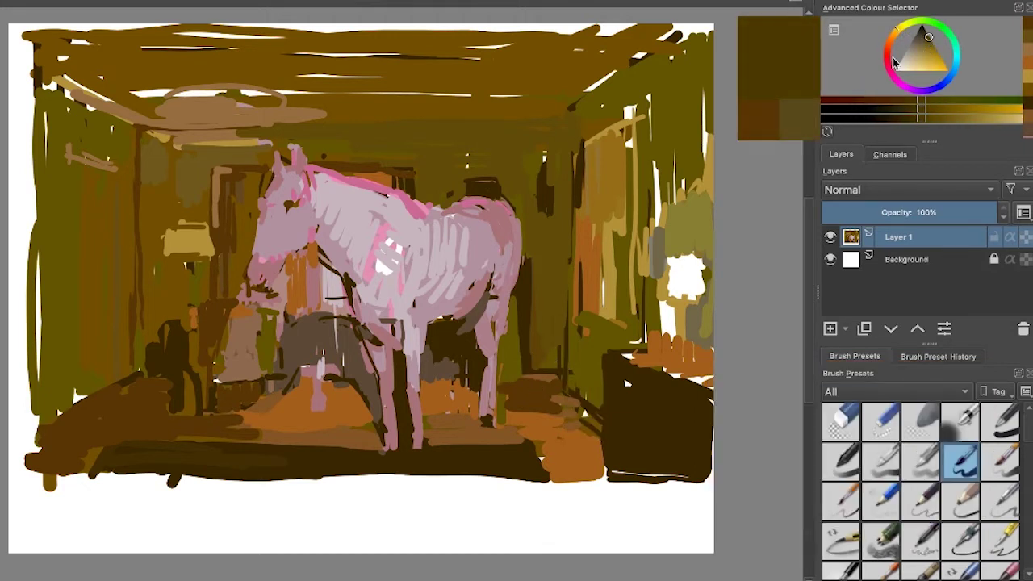
mouse_move(504, 394)
mouse_down()
mouse_move(557, 389)
mouse_move(556, 400)
mouse_up()
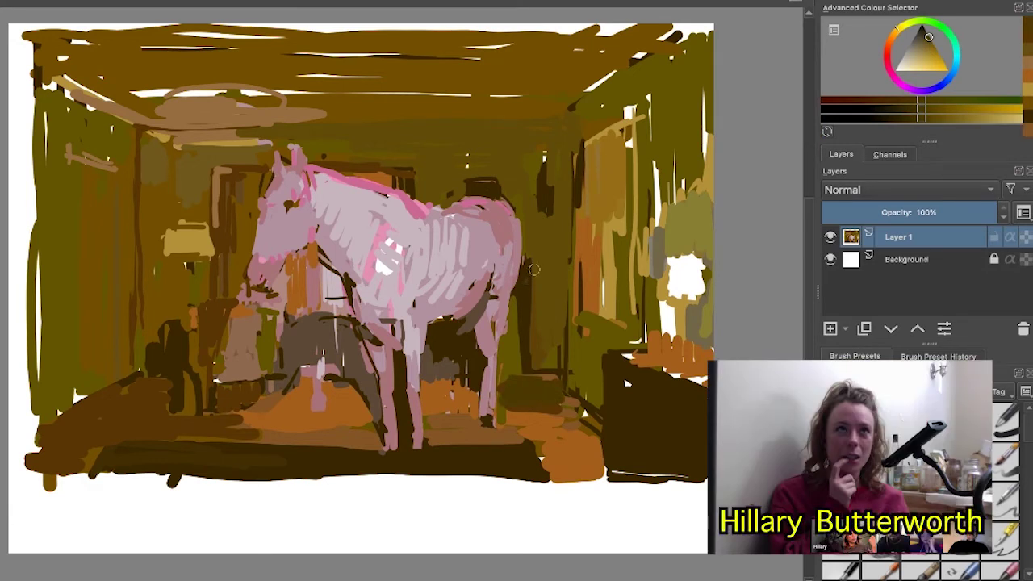
drag(534, 266, 532, 376)
drag(543, 268, 544, 375)
mouse_move(554, 259)
mouse_down()
mouse_move(554, 369)
mouse_move(565, 386)
mouse_up()
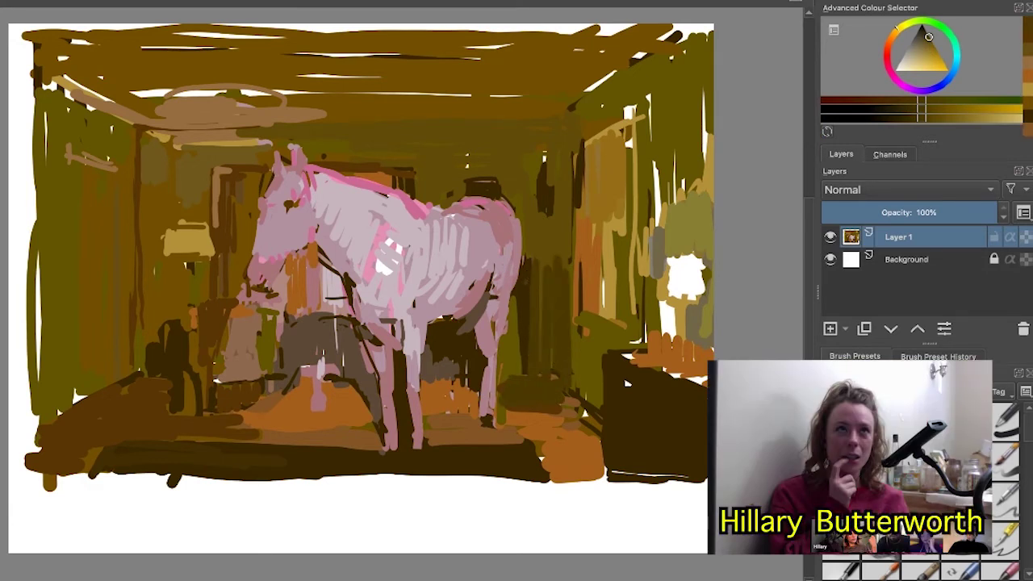
- Add dark olive strokes to the back wall's right corner, the door frame behind the horse's head and the wall beside the dresser
drag(568, 134, 565, 196)
drag(229, 182, 232, 220)
drag(216, 179, 217, 228)
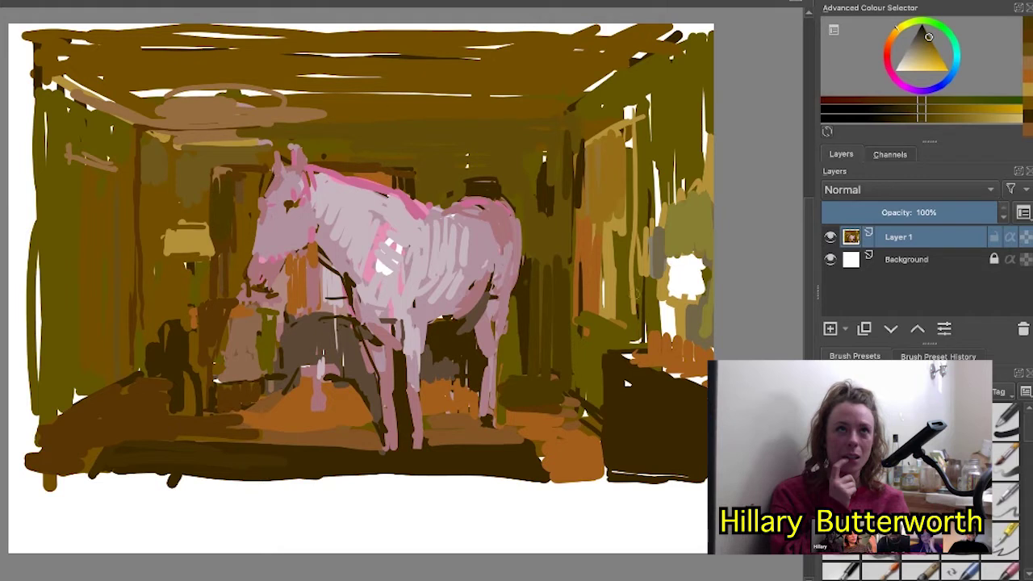
mouse_move(590, 316)
mouse_down()
mouse_move(589, 408)
mouse_move(620, 356)
mouse_up()
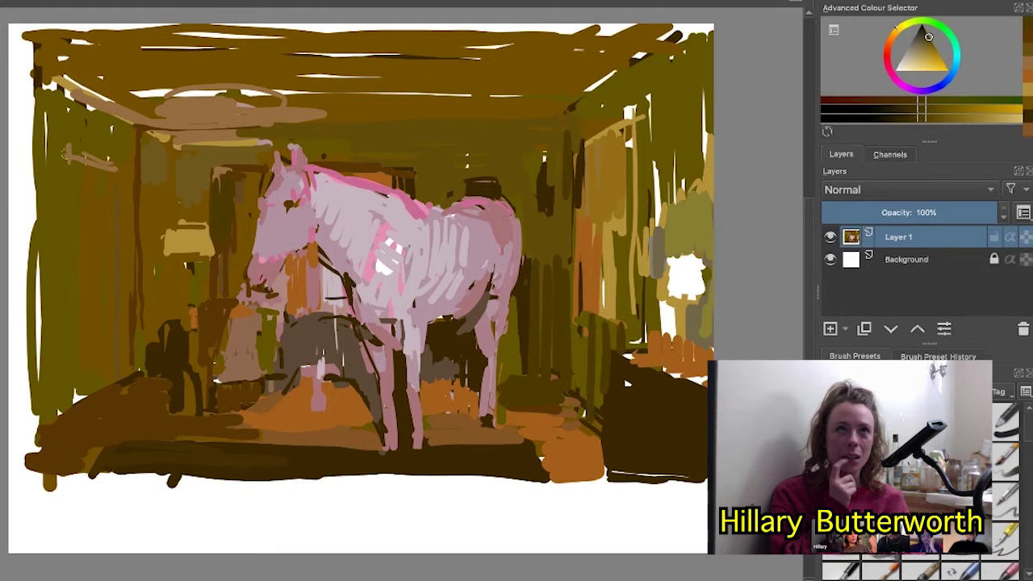
- Shade the left wall with long vertical dark olive strokes, extending them down the painting's left edge to its bottom corner
drag(83, 146, 78, 327)
mouse_move(77, 166)
mouse_down()
mouse_move(73, 398)
mouse_move(53, 134)
mouse_move(47, 339)
mouse_up()
mouse_move(38, 98)
mouse_down()
mouse_move(32, 404)
mouse_move(35, 364)
mouse_up()
mouse_move(32, 405)
mouse_down()
mouse_move(31, 442)
mouse_move(24, 282)
mouse_move(29, 449)
mouse_up()
mouse_move(41, 471)
mouse_down()
mouse_move(59, 478)
mouse_move(51, 473)
mouse_up()
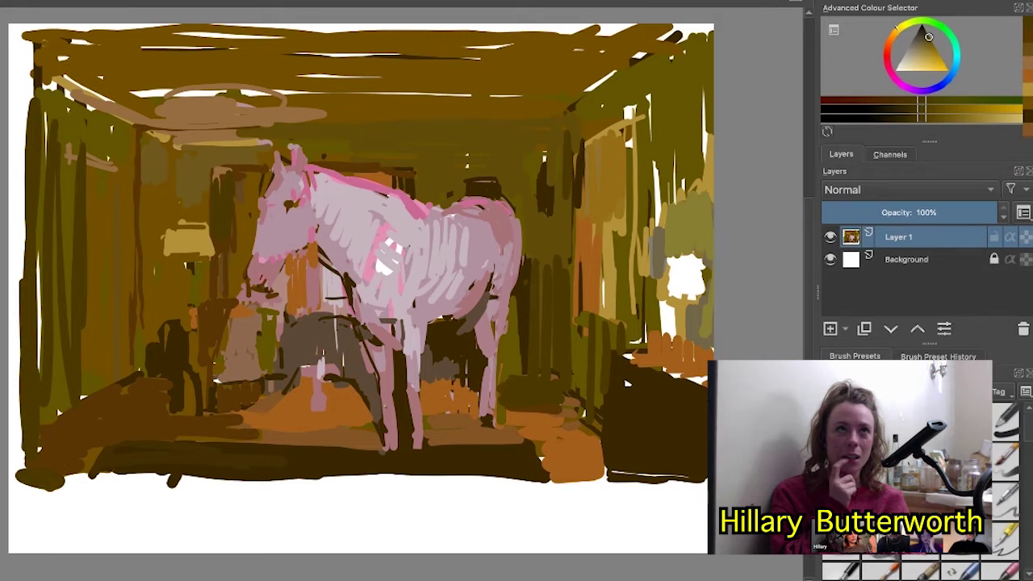
- Darken the upper-left ceiling corner, the back wall's right corner and the right wall's window frame with dark olive strokes
mouse_move(40, 106)
mouse_down()
mouse_move(37, 35)
mouse_move(192, 26)
mouse_up()
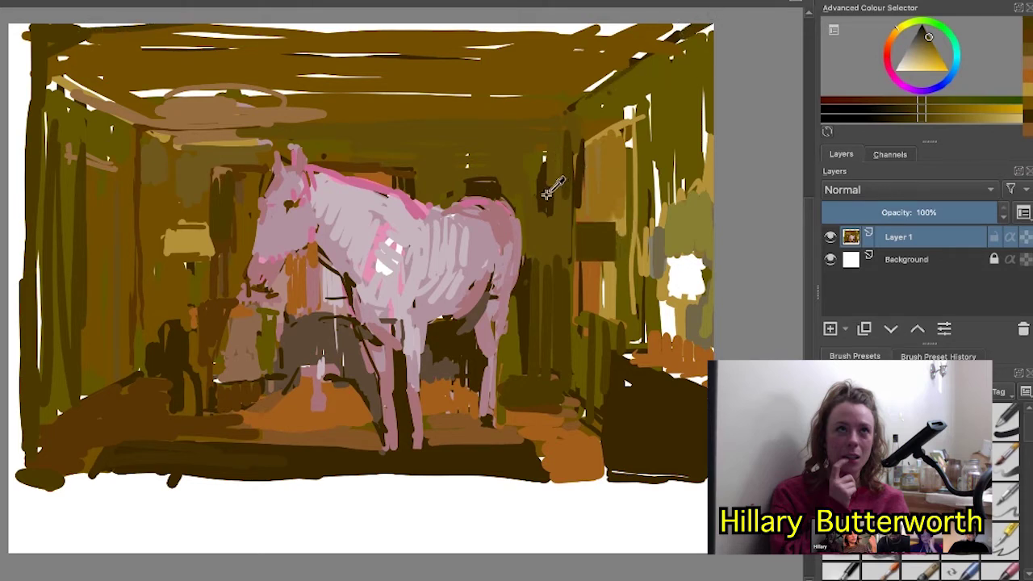
mouse_move(557, 165)
mouse_down()
mouse_move(557, 202)
mouse_move(570, 176)
mouse_move(569, 313)
mouse_up()
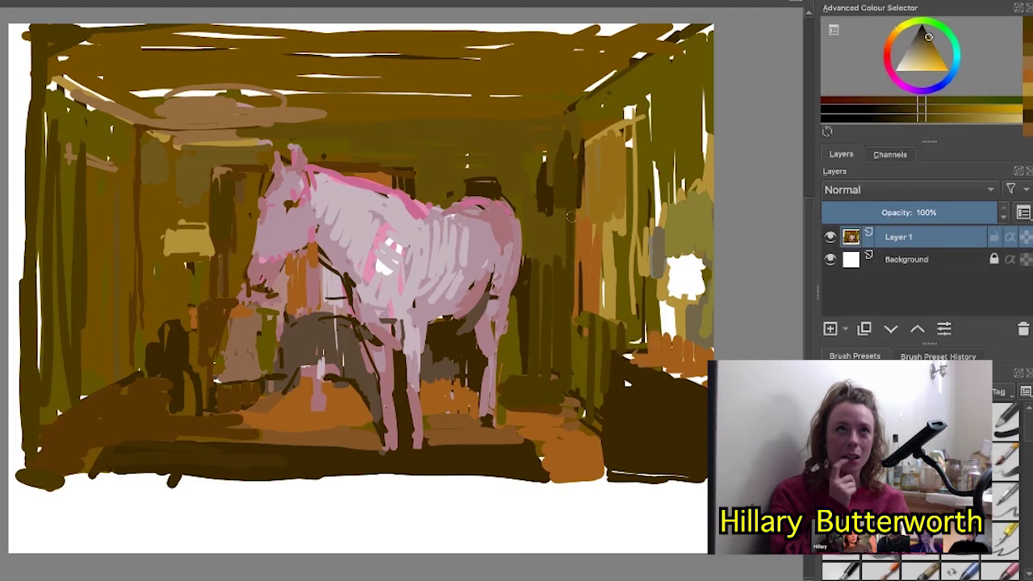
mouse_move(630, 163)
mouse_down()
mouse_move(641, 204)
mouse_move(654, 114)
mouse_move(645, 142)
mouse_move(635, 111)
mouse_move(629, 160)
mouse_move(628, 133)
mouse_move(621, 321)
mouse_move(628, 208)
mouse_move(631, 311)
mouse_up()
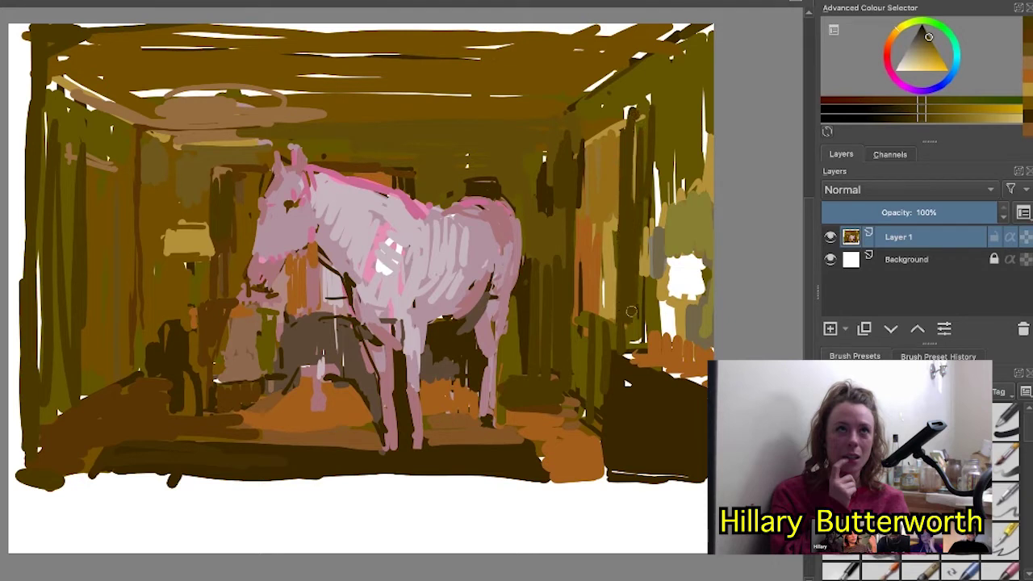
- Extend the right-hand lamp's shade with sampled white and paint beneath it in the neighbouring sampled colour
ctrl+click(685, 266)
mouse_move(679, 260)
mouse_down()
mouse_move(670, 284)
mouse_move(696, 266)
mouse_move(665, 275)
mouse_move(684, 283)
mouse_move(655, 251)
mouse_move(695, 266)
mouse_move(653, 300)
mouse_move(666, 336)
mouse_up()
ctrl+click(656, 298)
drag(672, 305, 672, 336)
- Fill the dresser top with sampled orange brown and paint its front edge in sampled greyish olive
ctrl+click(669, 352)
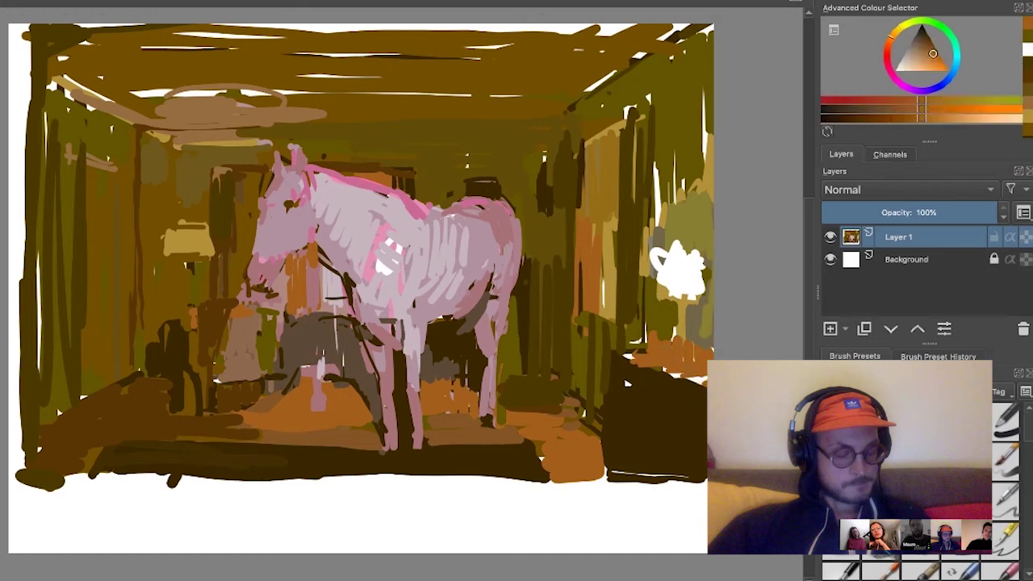
ctrl+click(705, 327)
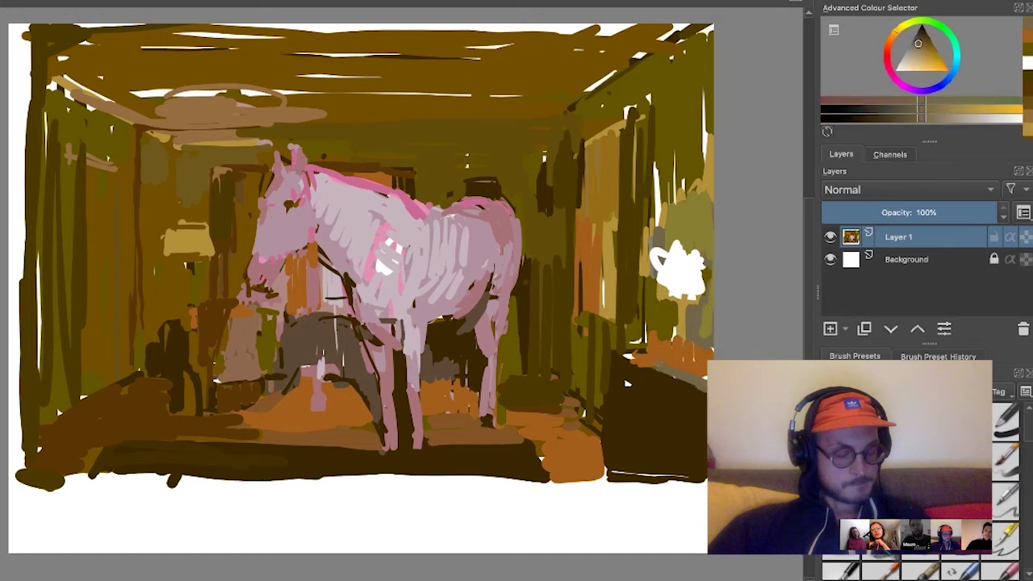
drag(651, 369, 695, 390)
- Add sampled olive green strokes to the wall area beside the dresser
ctrl+click(596, 352)
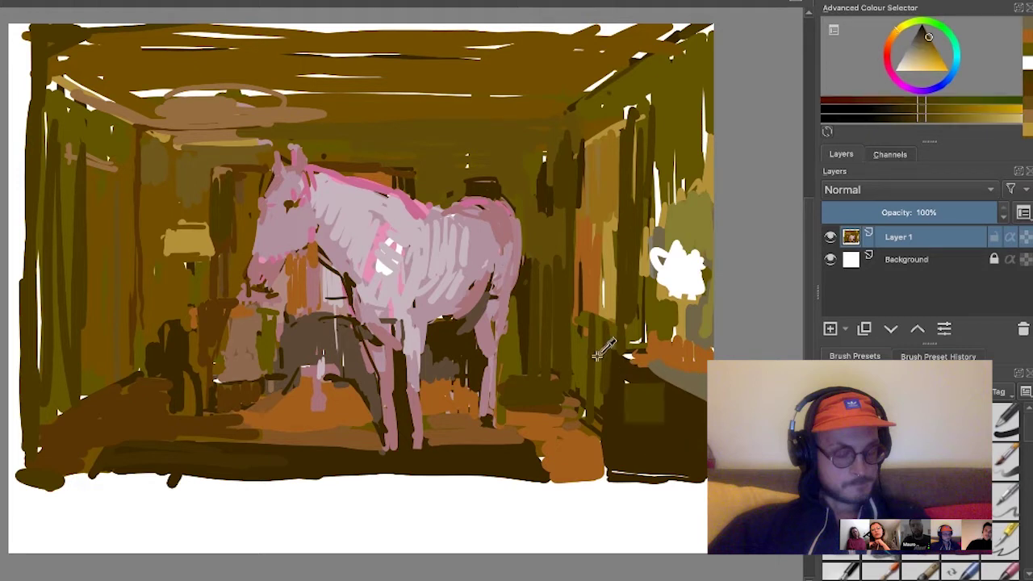
ctrl+click(597, 355)
mouse_move(601, 415)
mouse_down()
mouse_move(610, 375)
mouse_move(594, 326)
mouse_up()
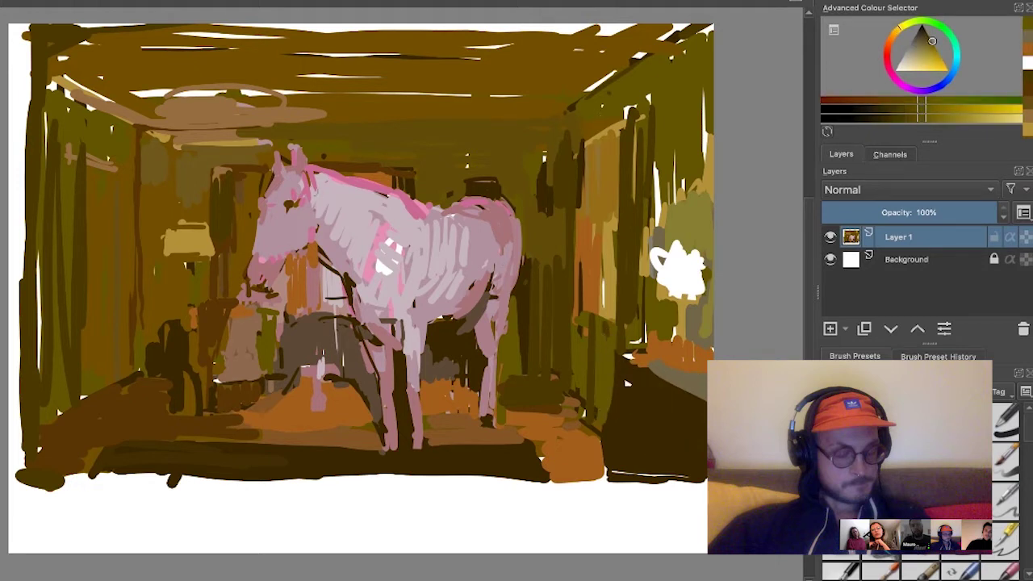
key(ctrl)
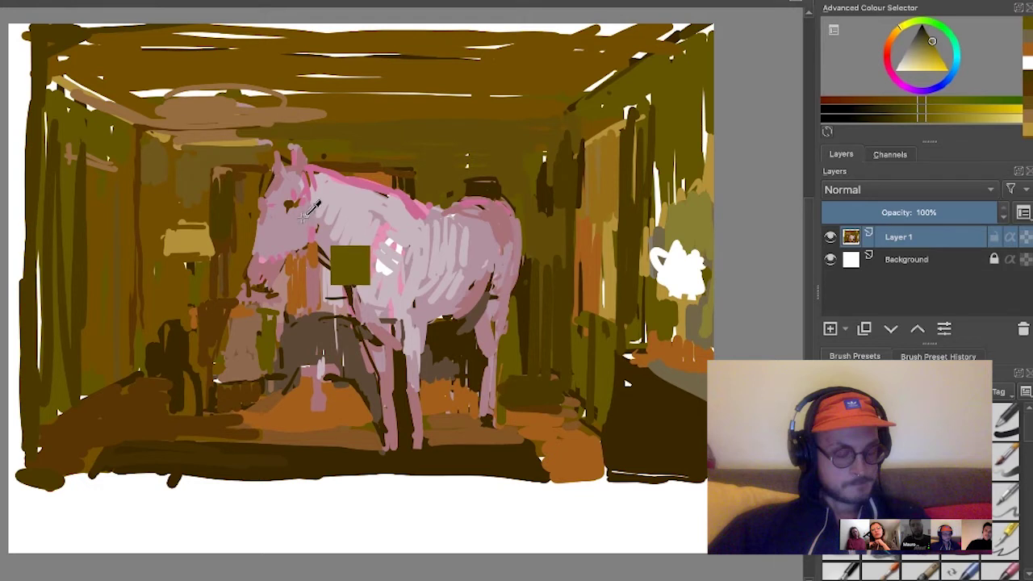
- Refine the horse's eye and muzzle with mauve, dark brown and dusty rose sampled from the painting
ctrl+click(305, 211)
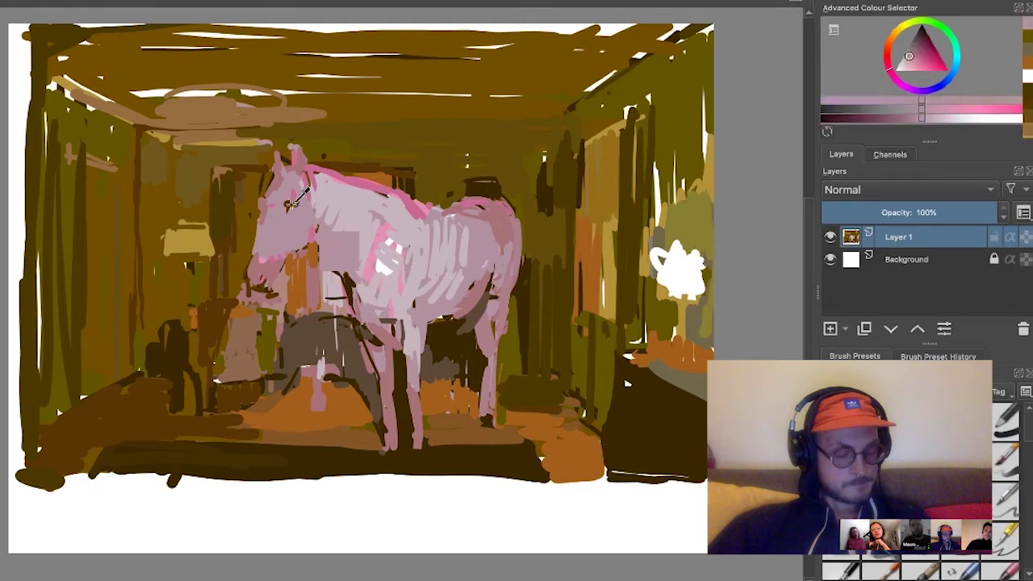
ctrl+click(289, 205)
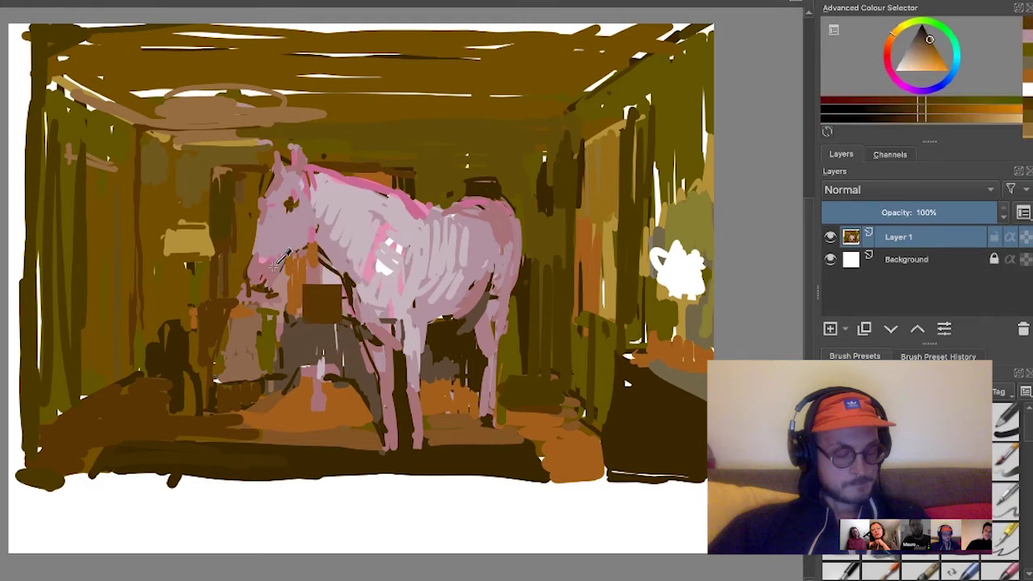
ctrl+click(297, 257)
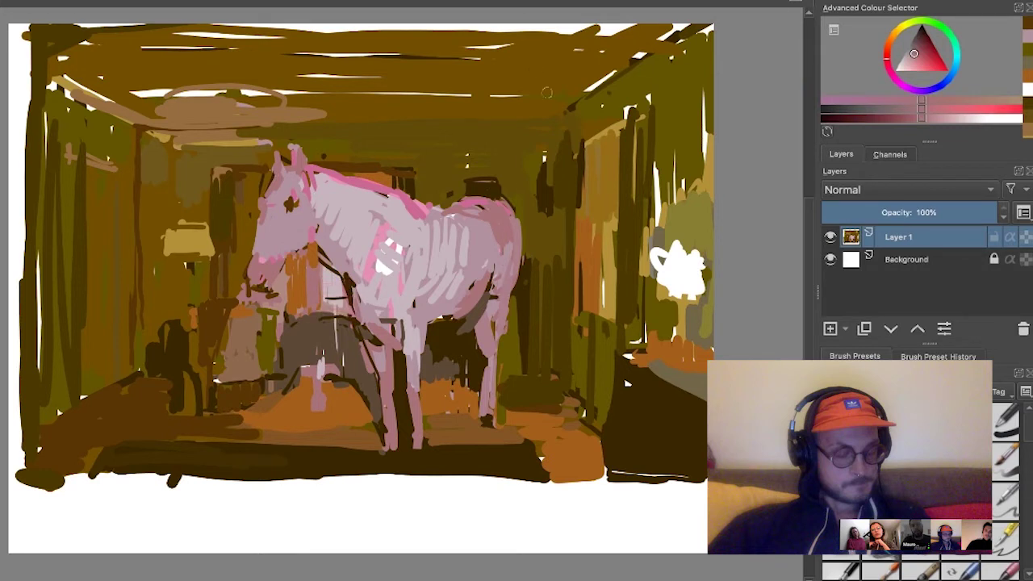
- Trim the left side of the right-hand lamp's white shape with a brightened version of the sampled olive
ctrl+click(675, 239)
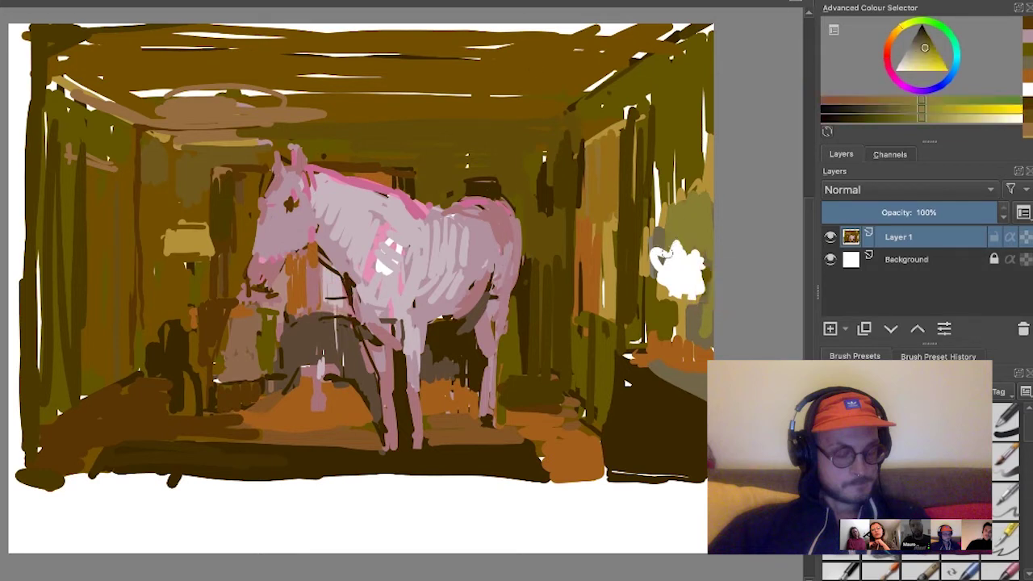
click(928, 51)
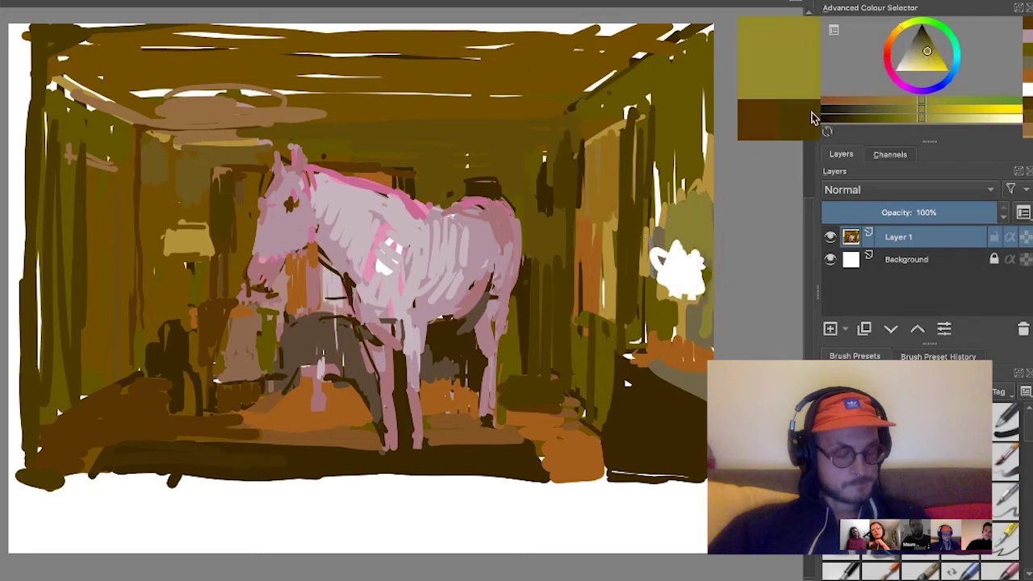
drag(665, 248, 657, 279)
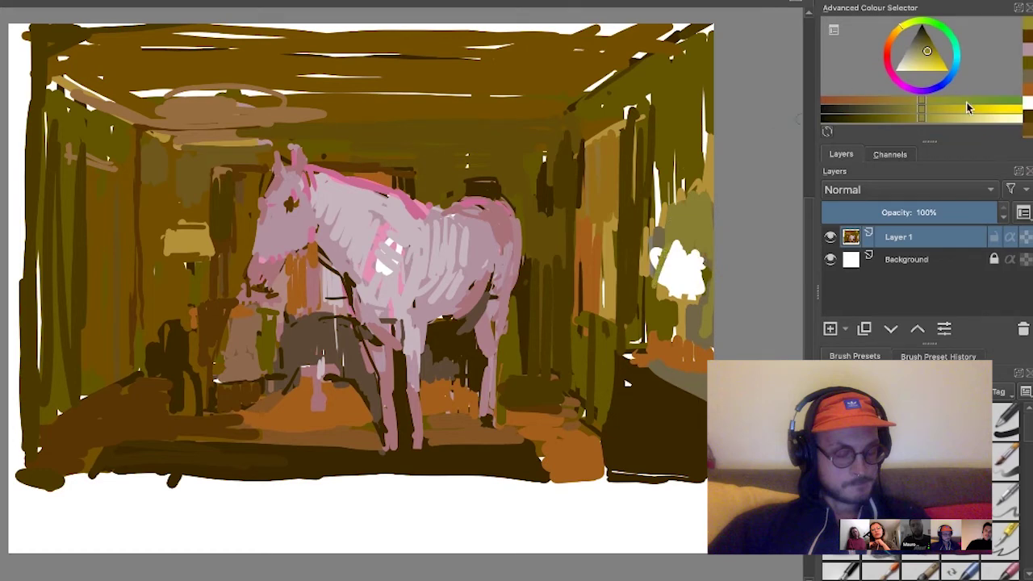
- Fill the right-hand lamp's shade with saturated yellow, shifting the hue to a bright lime yellow
click(1013, 108)
drag(668, 262, 659, 275)
click(904, 30)
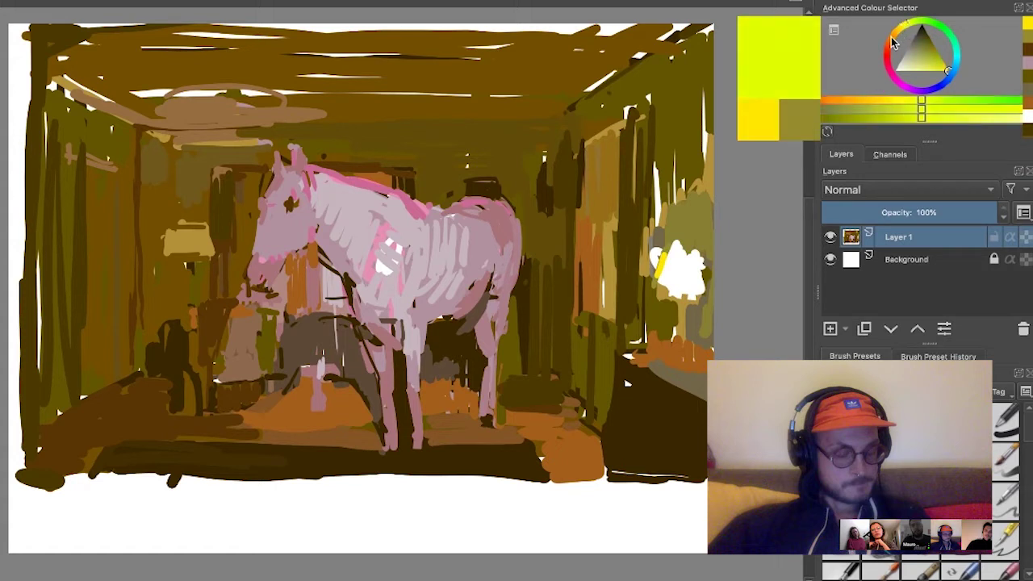
mouse_move(664, 266)
mouse_down()
mouse_move(669, 253)
mouse_move(667, 275)
mouse_move(685, 257)
mouse_move(685, 293)
mouse_up()
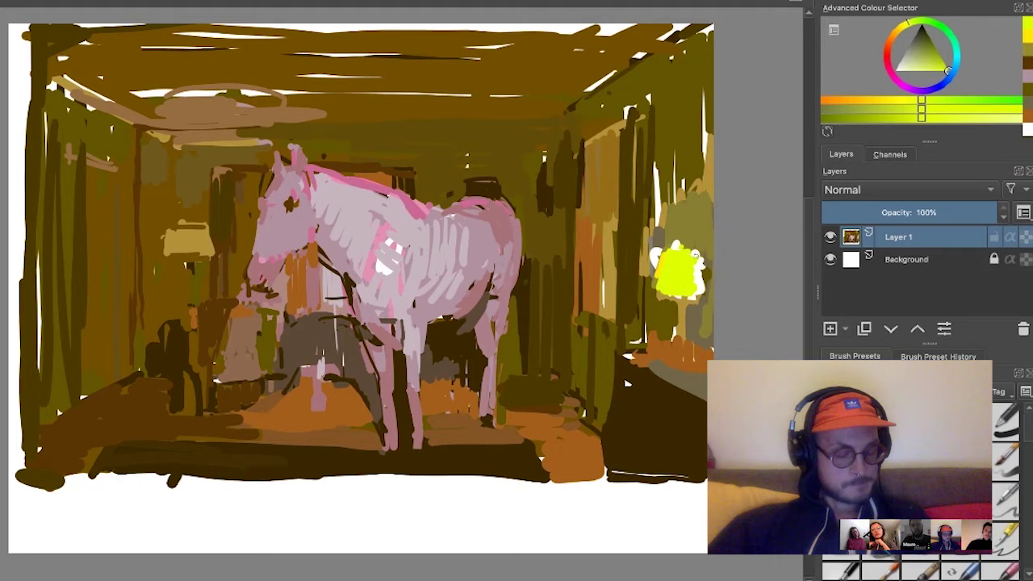
drag(696, 255, 697, 292)
- Paint the right-hand lamp's glowing centre in pale yellow and dab highlights on its base and the dresser top, undoing a stray stroke
drag(936, 69, 911, 71)
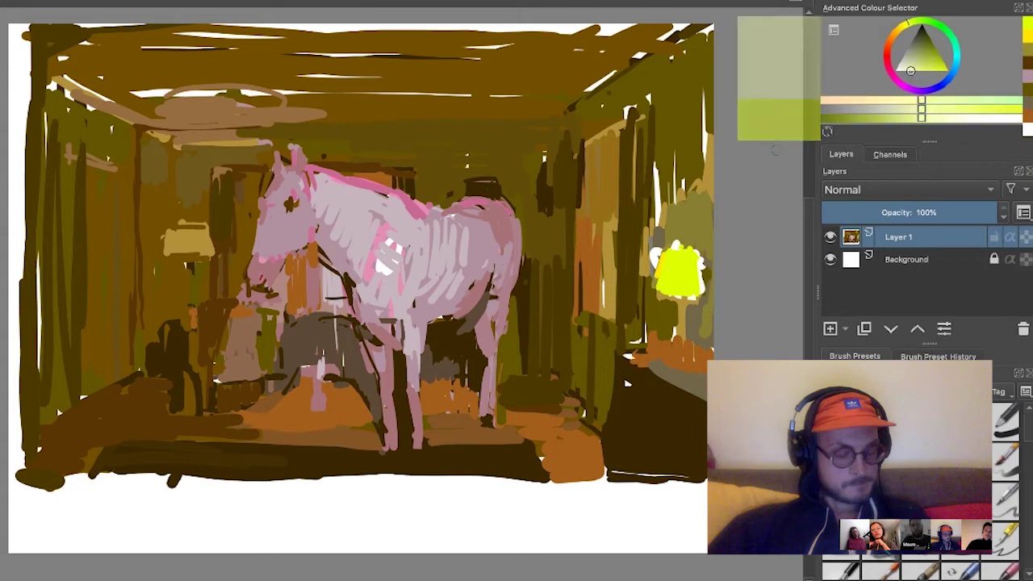
mouse_move(710, 27)
mouse_down()
mouse_move(675, 272)
mouse_move(685, 270)
mouse_up()
key(ctrl+z)
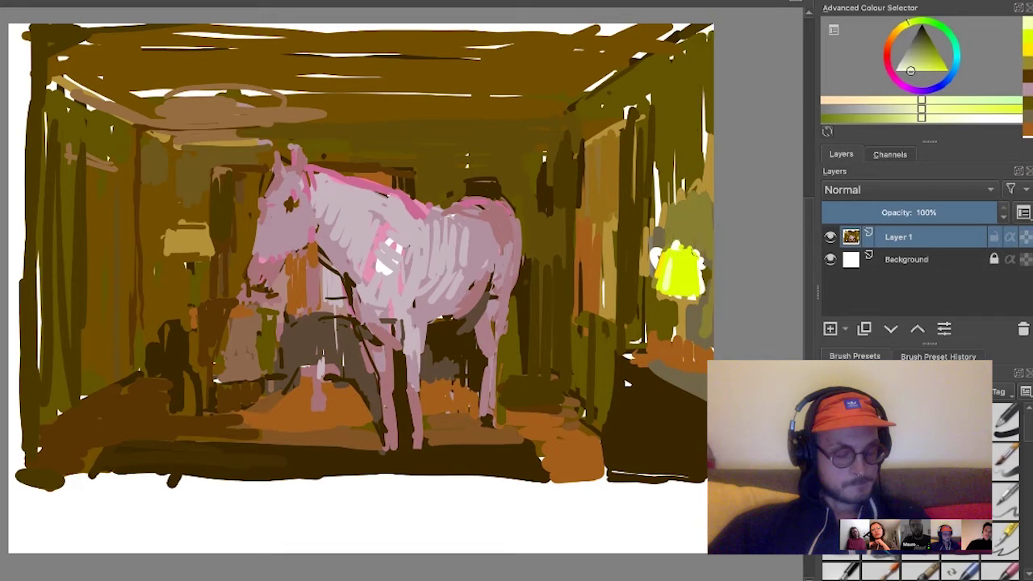
mouse_move(675, 279)
mouse_down()
mouse_move(693, 285)
mouse_move(682, 324)
mouse_up()
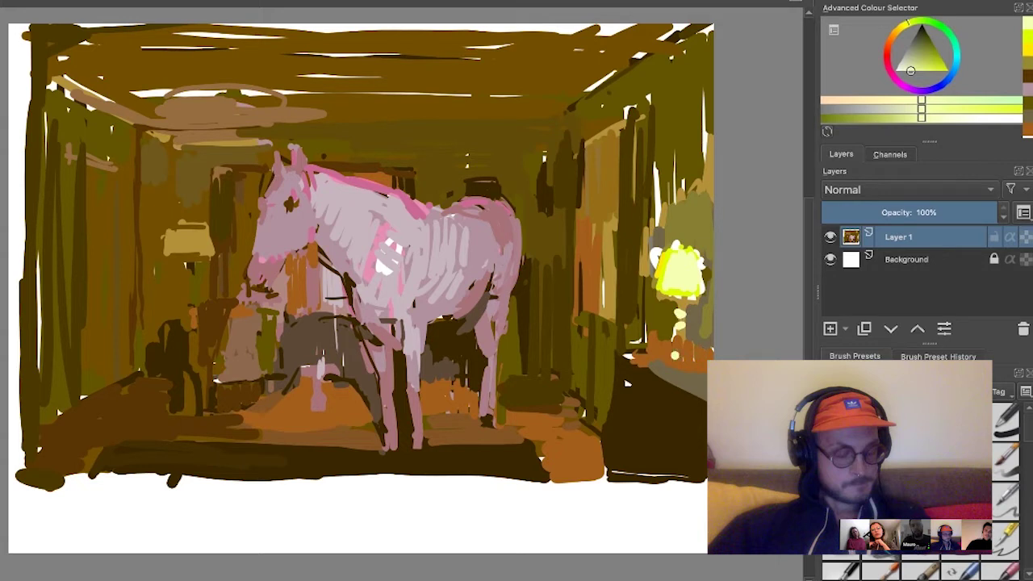
click(649, 324)
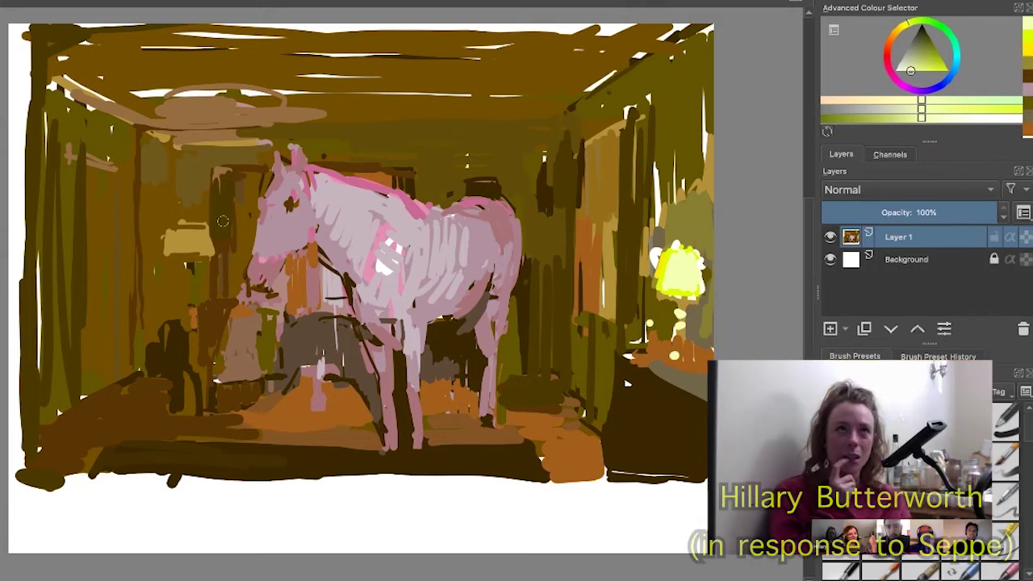
- Dab sampled white highlights on the horse's chest and upper foreleg
ctrl+click(187, 241)
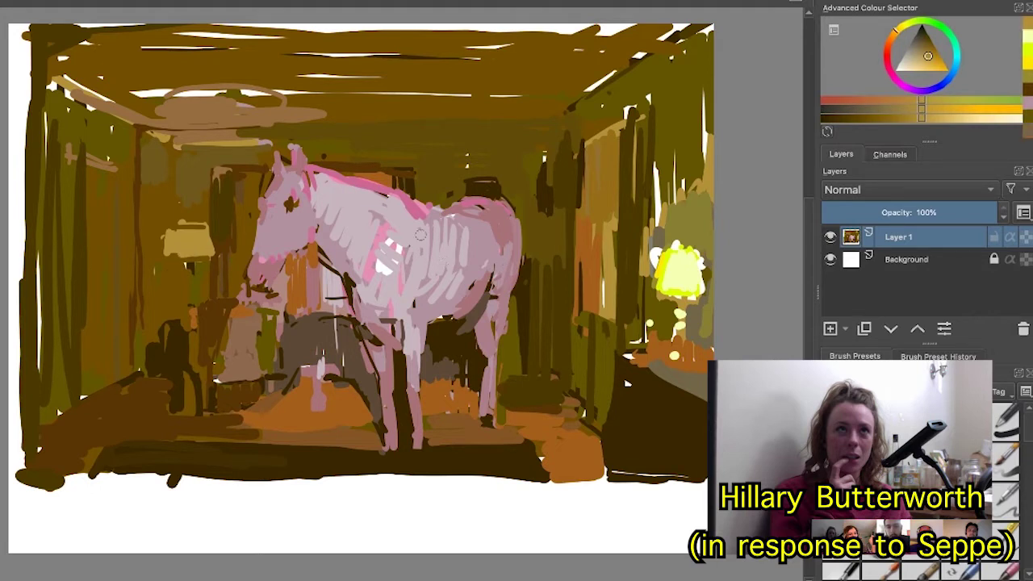
ctrl+click(379, 271)
drag(380, 270, 385, 279)
click(382, 277)
click(376, 251)
drag(390, 235, 398, 237)
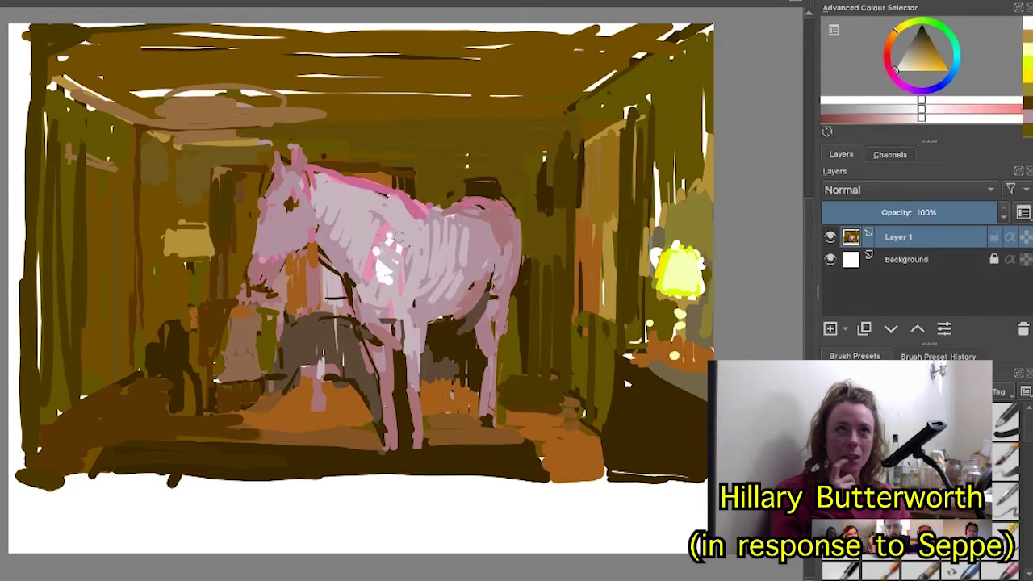
click(408, 328)
- Redraw the vertical corner between the left and back walls in sampled dark olive brown
ctrl+click(140, 154)
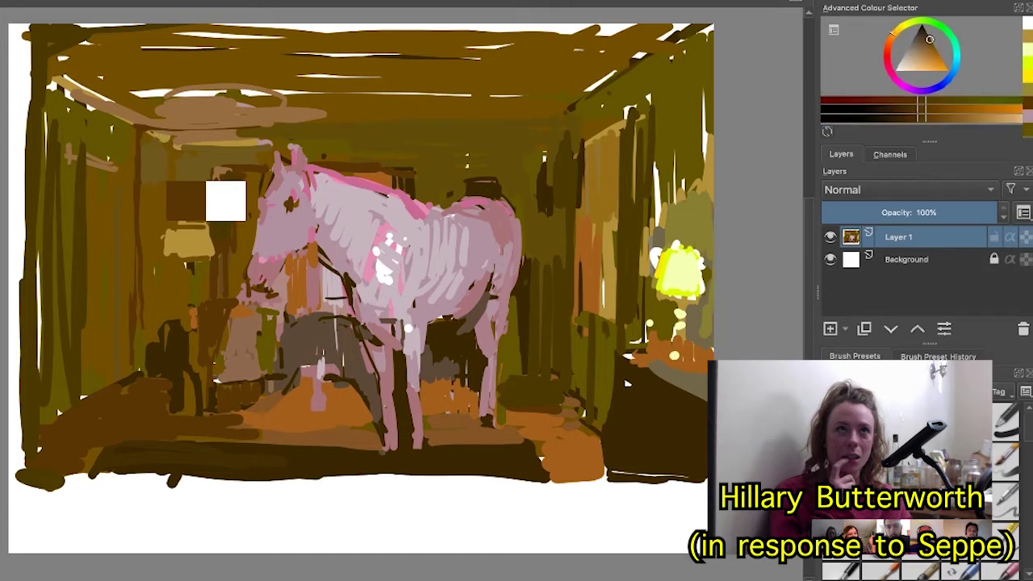
ctrl+click(218, 209)
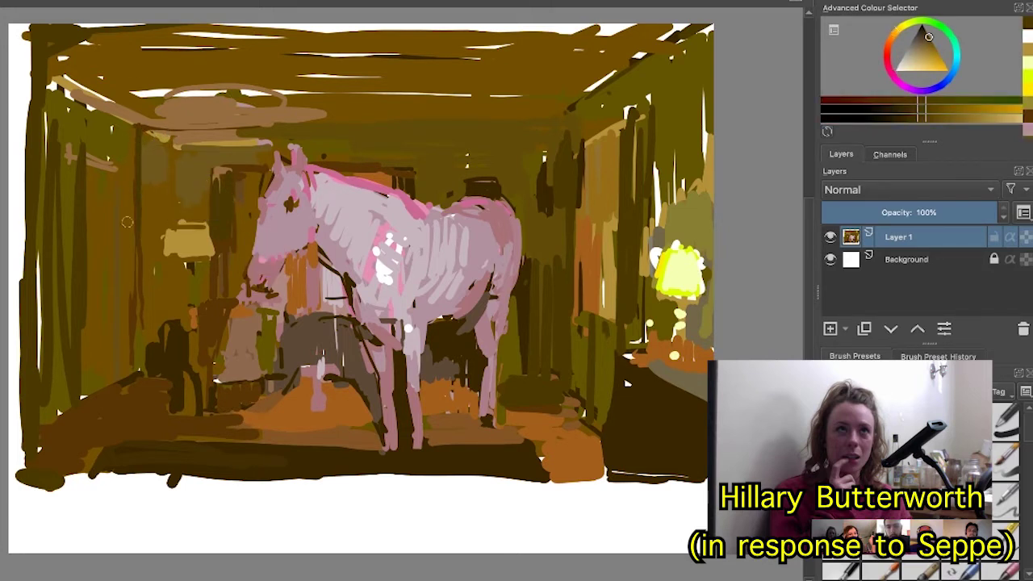
drag(136, 229, 137, 365)
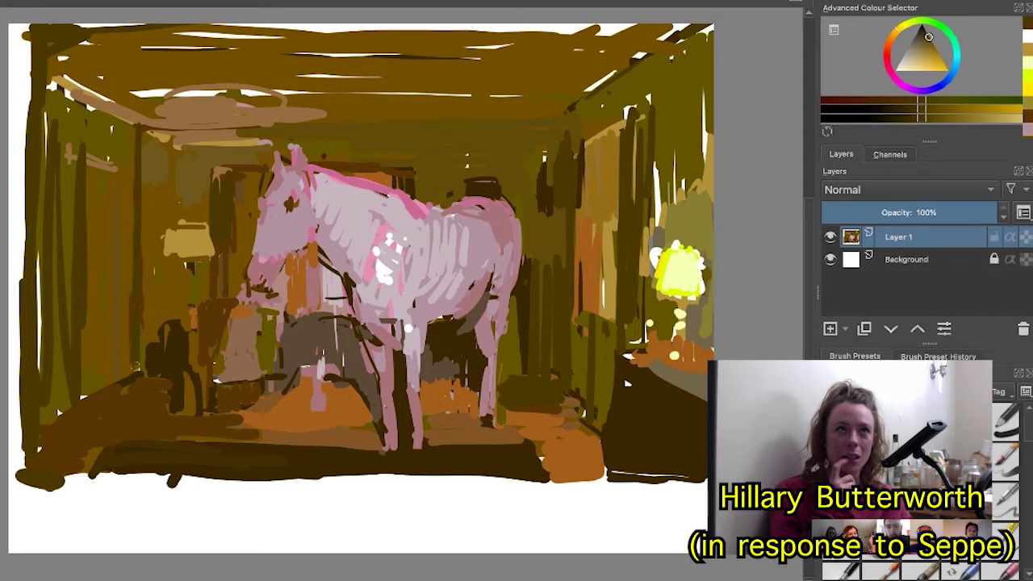
- Paint the doorway panel in front of the horse's head in sampled brown, shifting the colour to a dark reddish brown
ctrl+click(244, 202)
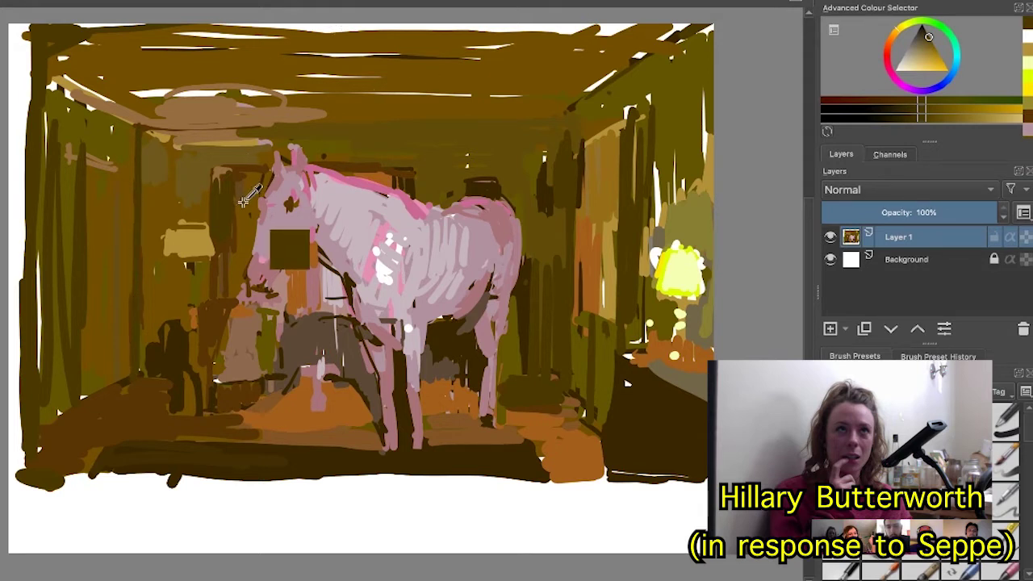
ctrl+click(254, 185)
click(248, 214)
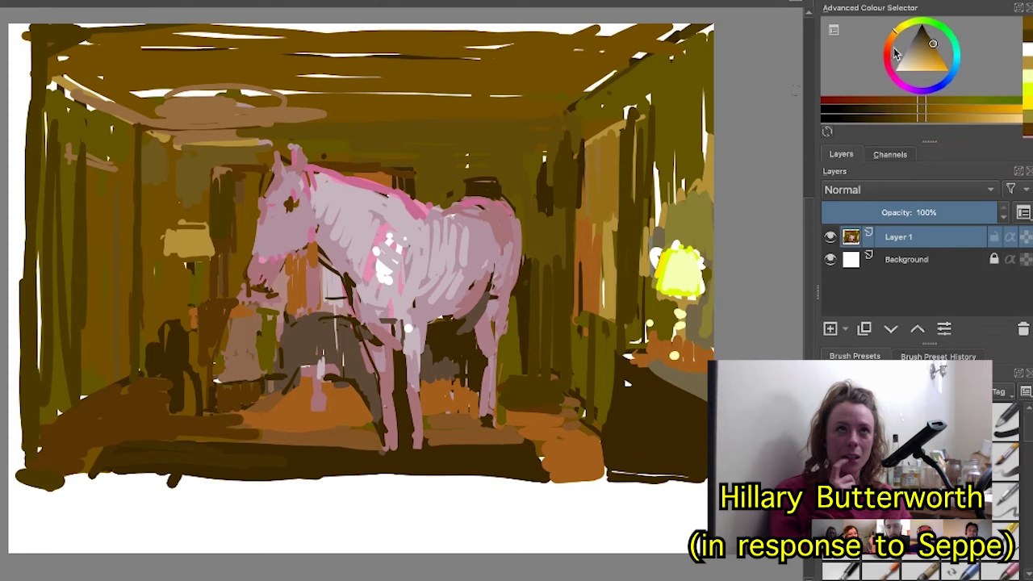
click(930, 46)
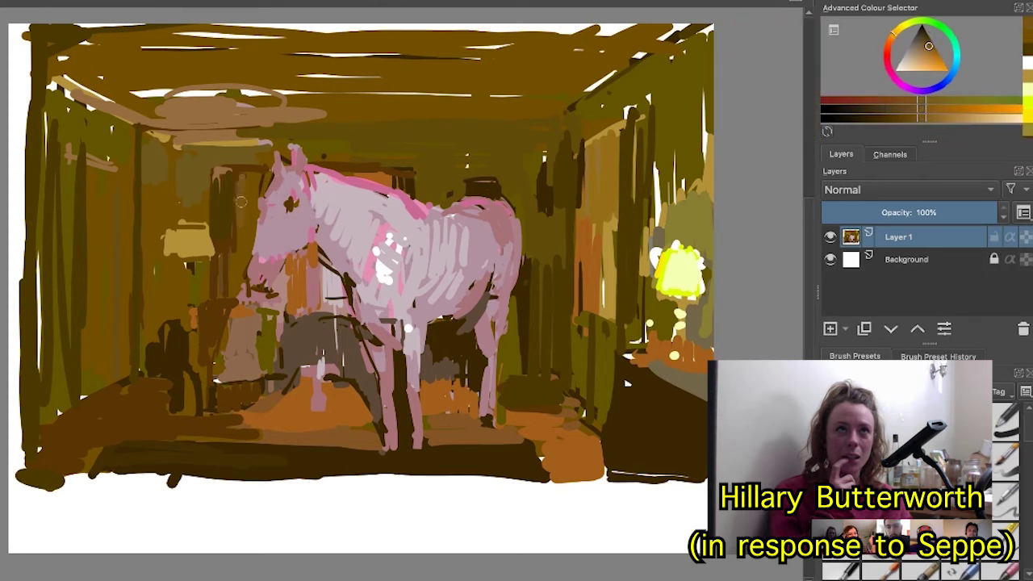
click(888, 42)
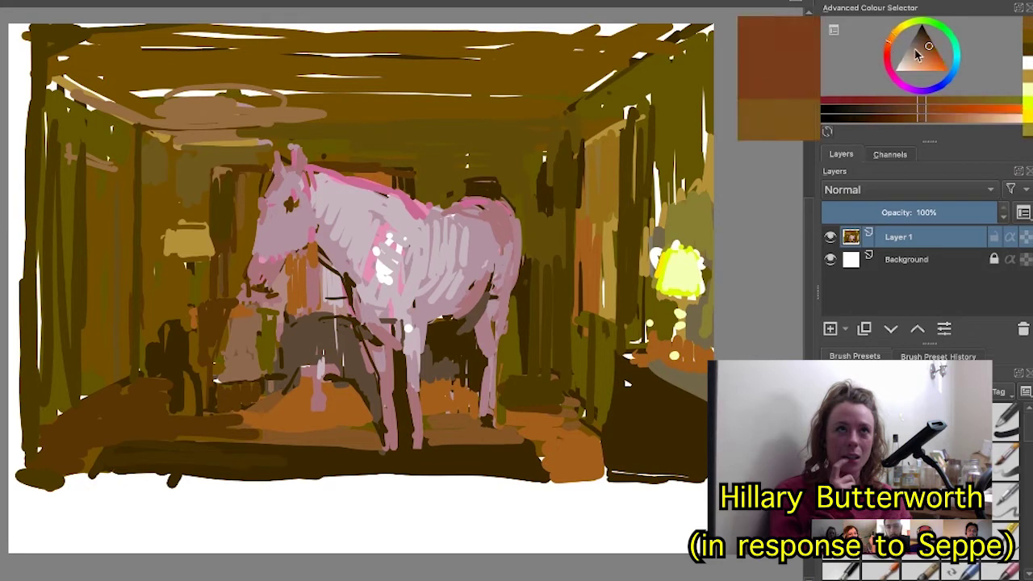
click(929, 45)
drag(930, 49, 928, 42)
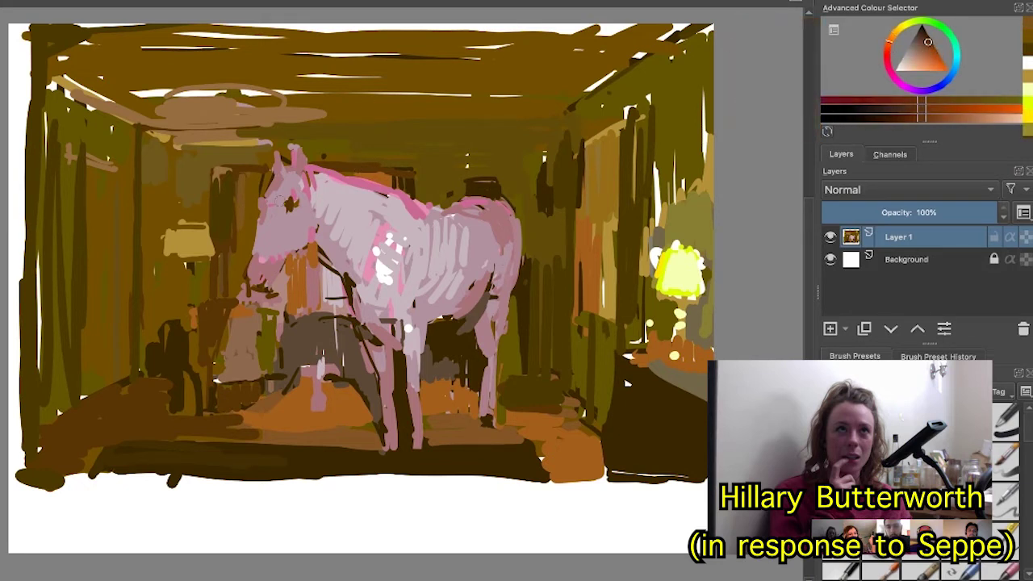
mouse_move(239, 182)
mouse_down()
mouse_move(241, 228)
mouse_move(236, 169)
mouse_up()
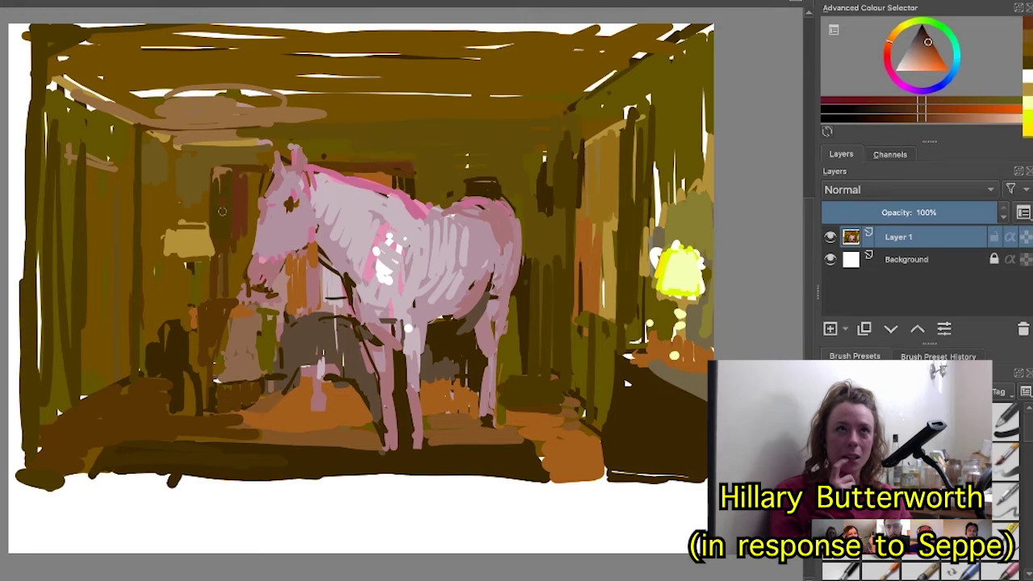
drag(222, 212, 219, 308)
drag(234, 248, 234, 295)
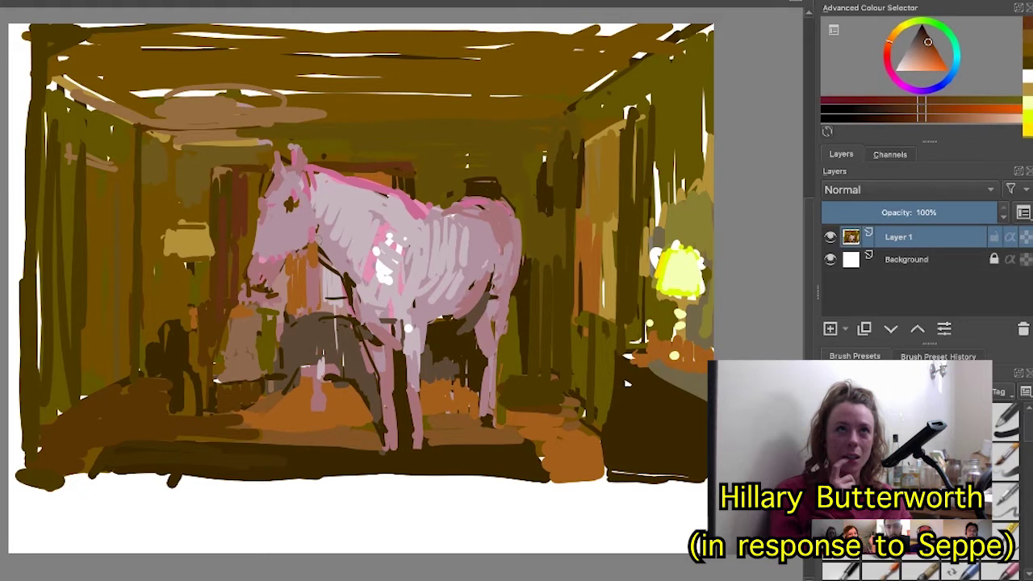
- Paint the vertical strips beneath the horse's neck in muted, desaturated tan-brown
click(918, 46)
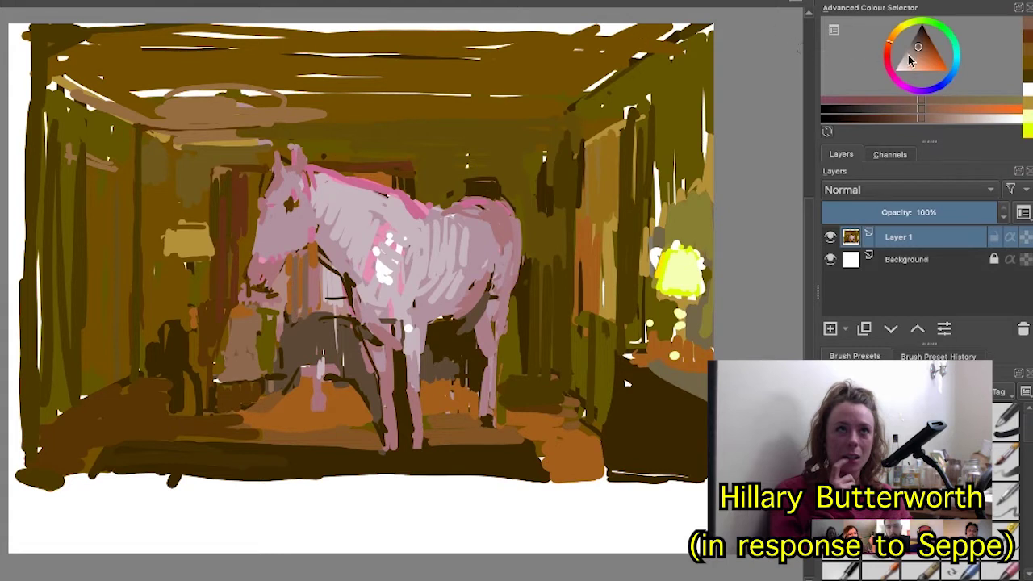
click(917, 51)
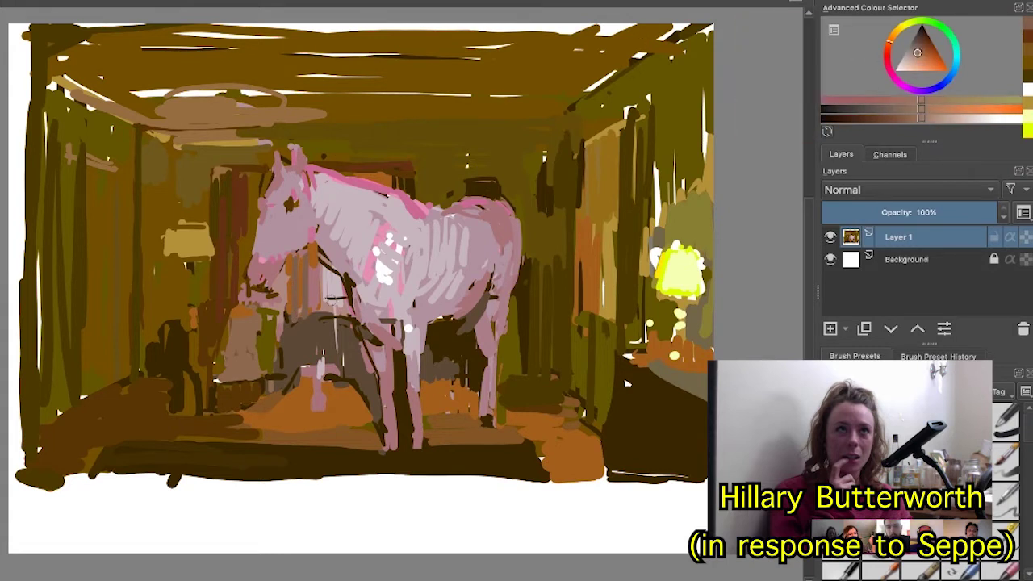
mouse_move(295, 260)
mouse_down()
mouse_move(295, 309)
mouse_move(340, 297)
mouse_up()
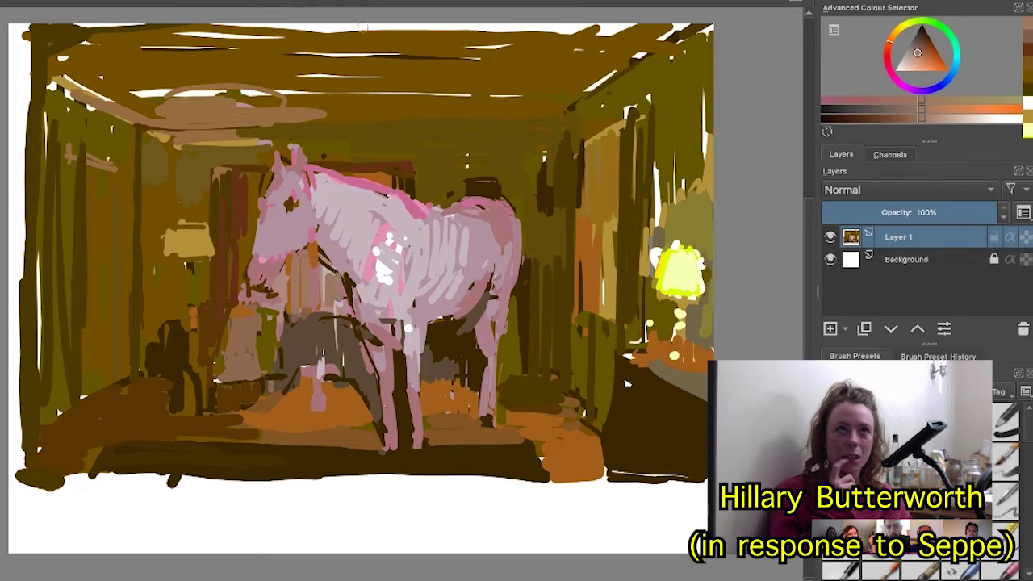
- Fill the light patch between the horse's neck and the grey chair with greyish beige, then a paler pinkish beige
drag(913, 54, 907, 55)
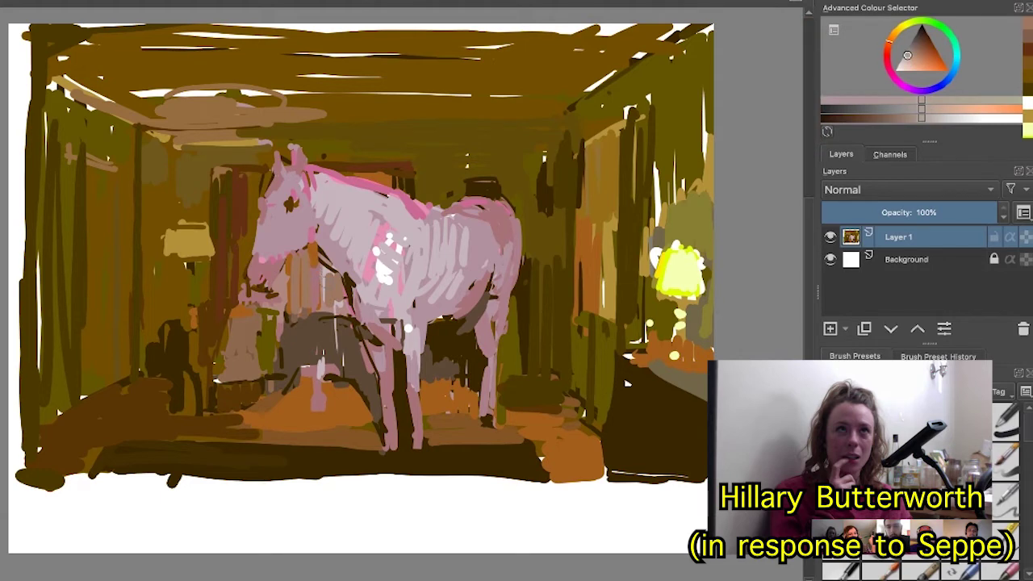
mouse_move(327, 271)
mouse_down()
mouse_move(328, 306)
mouse_move(340, 309)
mouse_up()
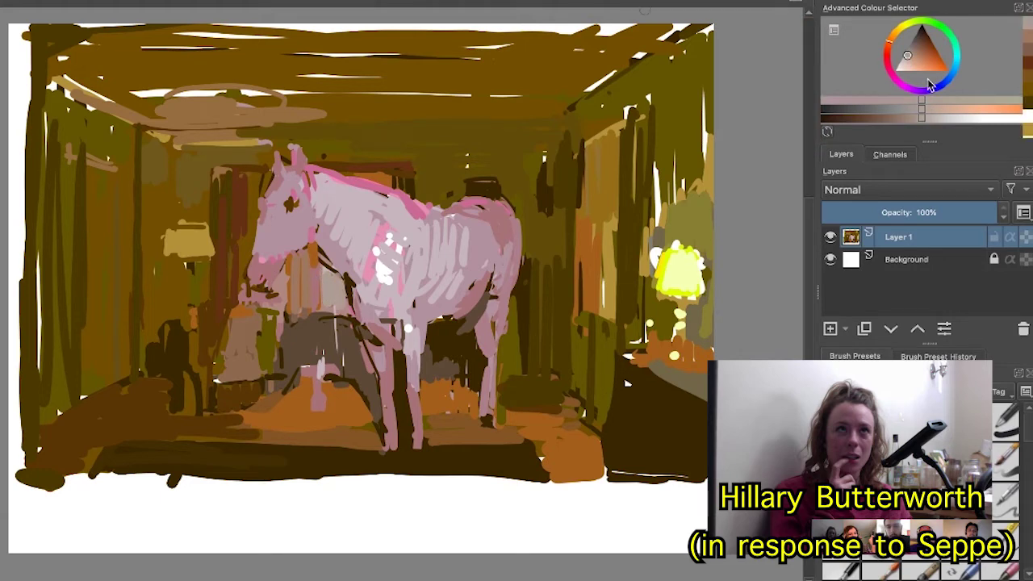
click(889, 47)
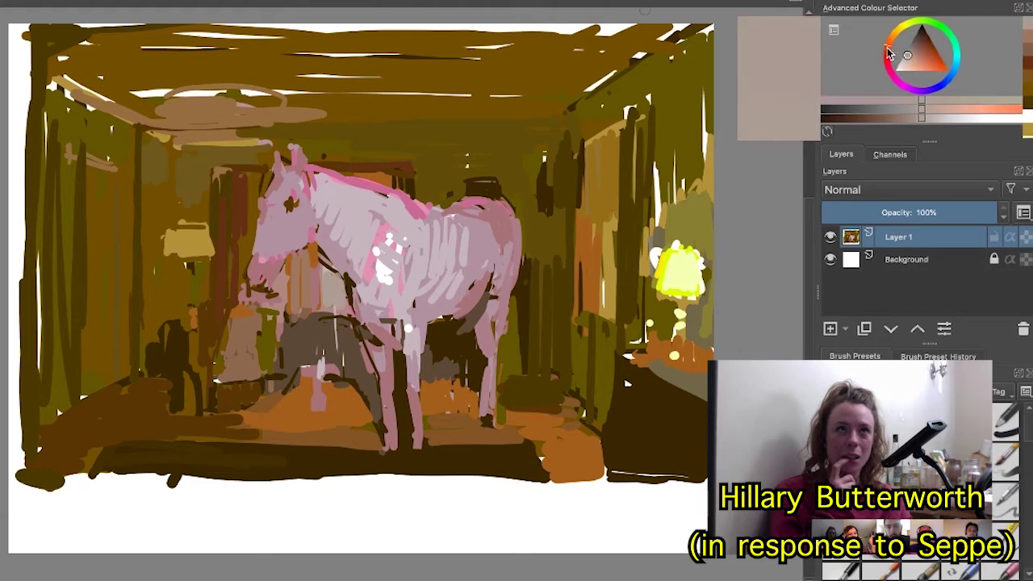
click(906, 62)
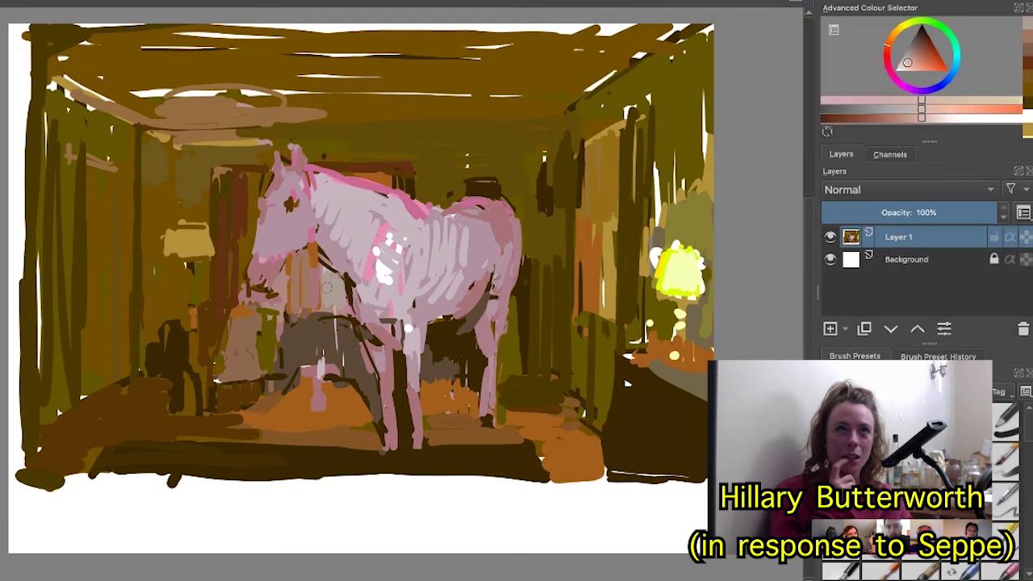
mouse_move(330, 277)
mouse_down()
mouse_move(333, 305)
mouse_move(340, 300)
mouse_up()
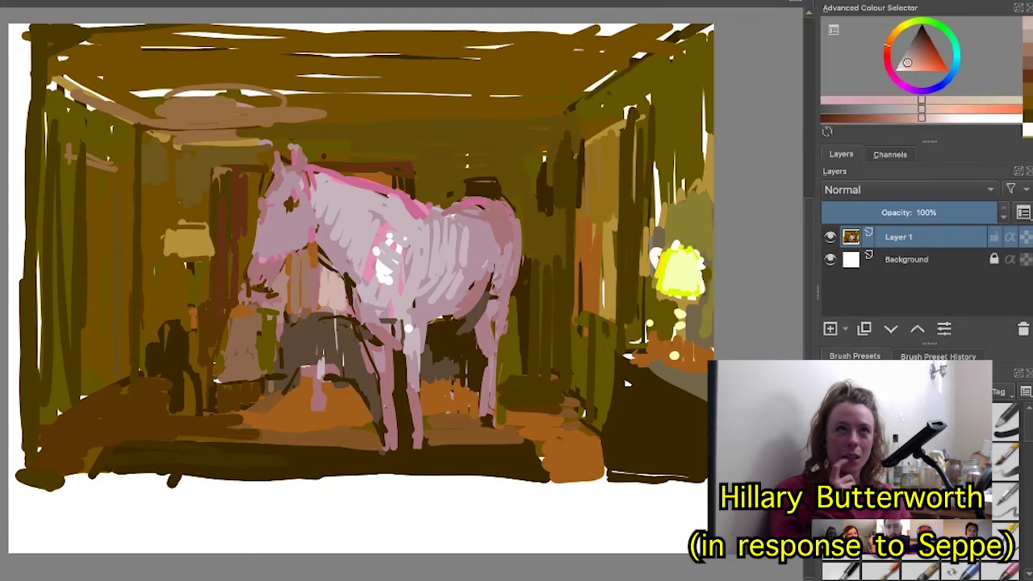
- Shape the small table lamp before the grey chair with pale beige and sampled mauve strokes on its shade
drag(322, 356, 321, 365)
ctrl+click(374, 308)
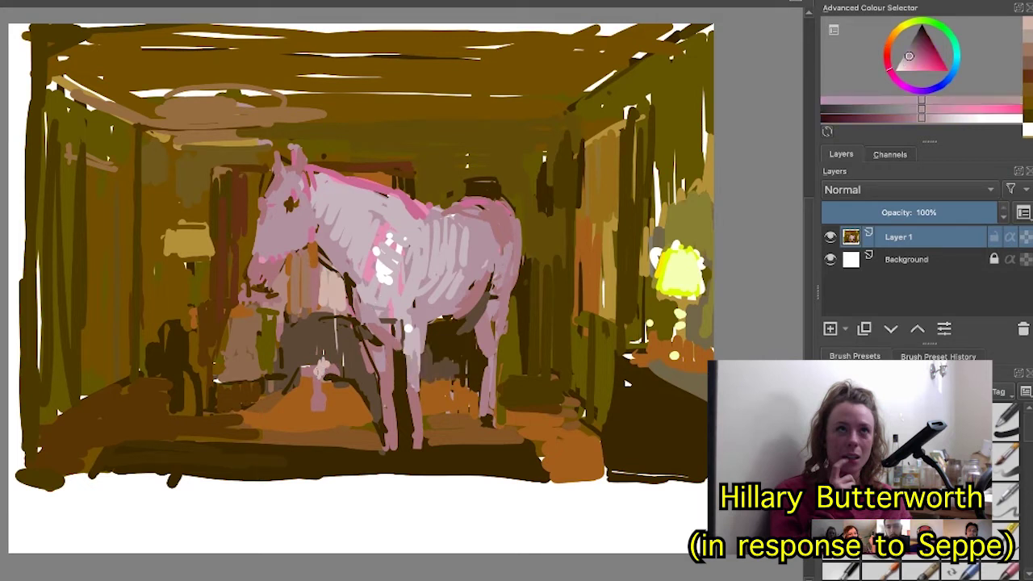
mouse_move(323, 365)
mouse_down()
mouse_move(336, 377)
mouse_move(309, 379)
mouse_up()
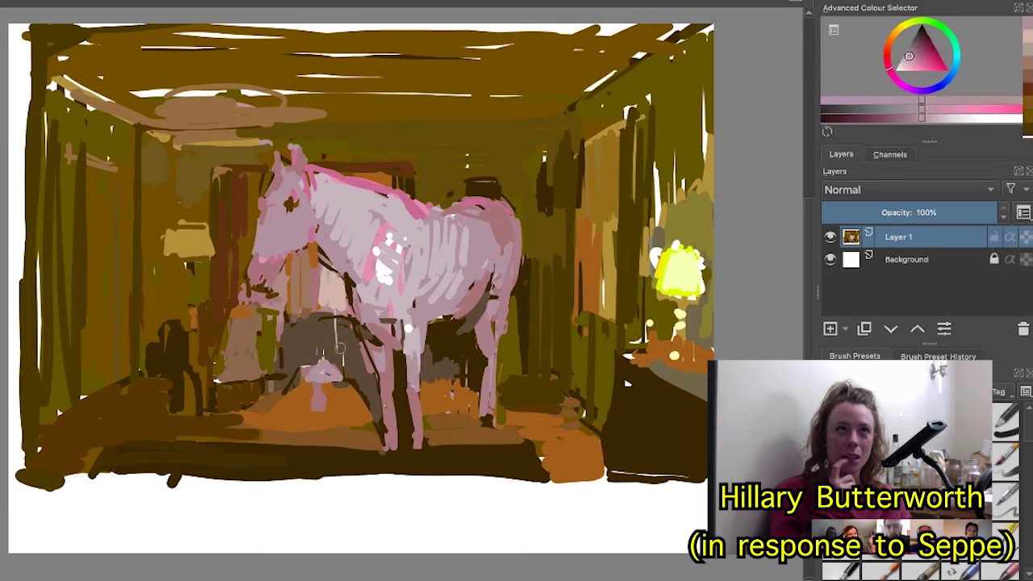
- Paint the horse's muzzle in a darker dusky rose
ctrl+click(347, 404)
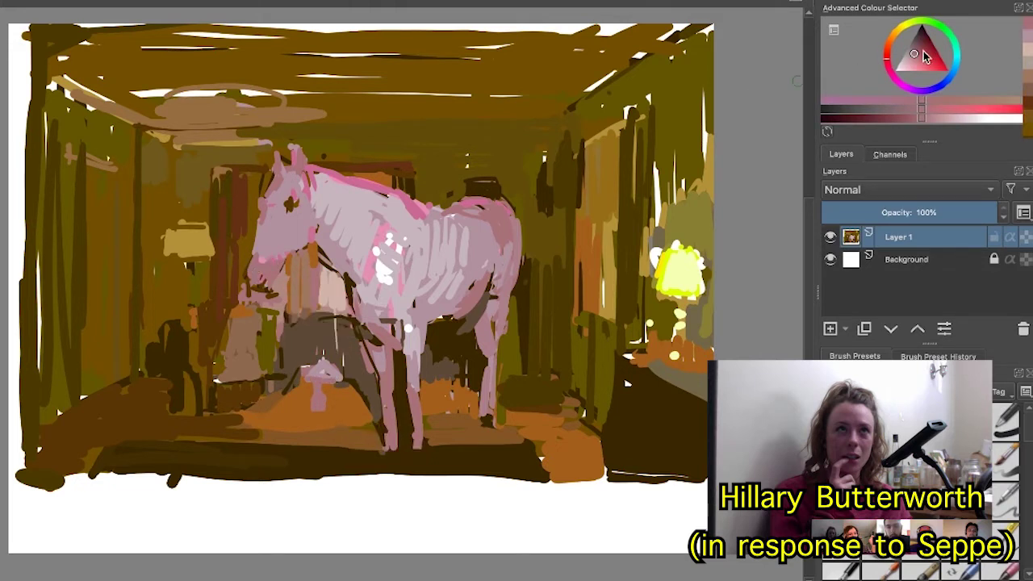
click(917, 51)
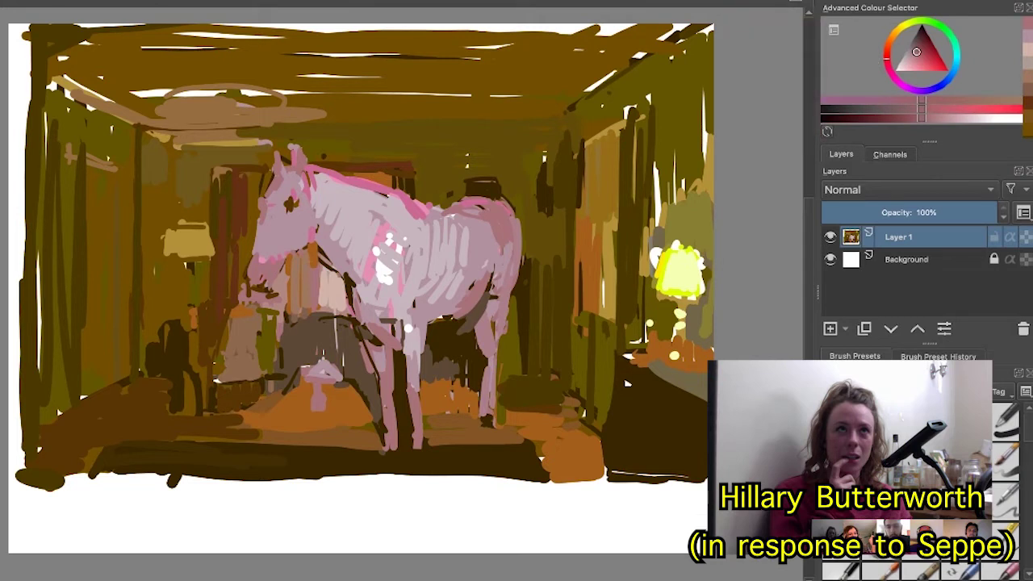
mouse_move(260, 288)
mouse_down()
mouse_move(250, 279)
mouse_move(272, 260)
mouse_up()
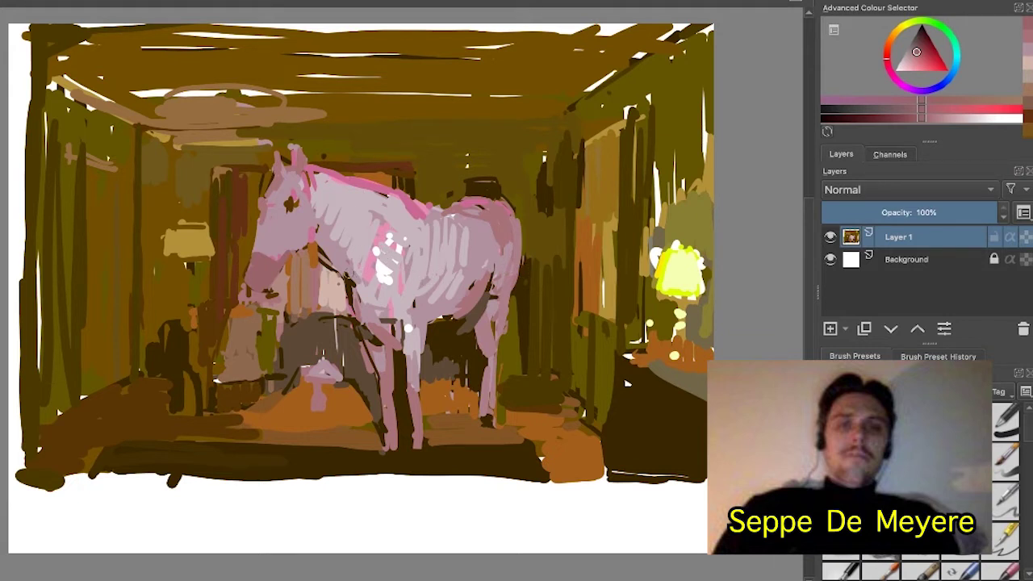
- Rework the vertical strips beneath the horse's neck with sampled pale beige, orange-brown and muted tan
ctrl+click(328, 274)
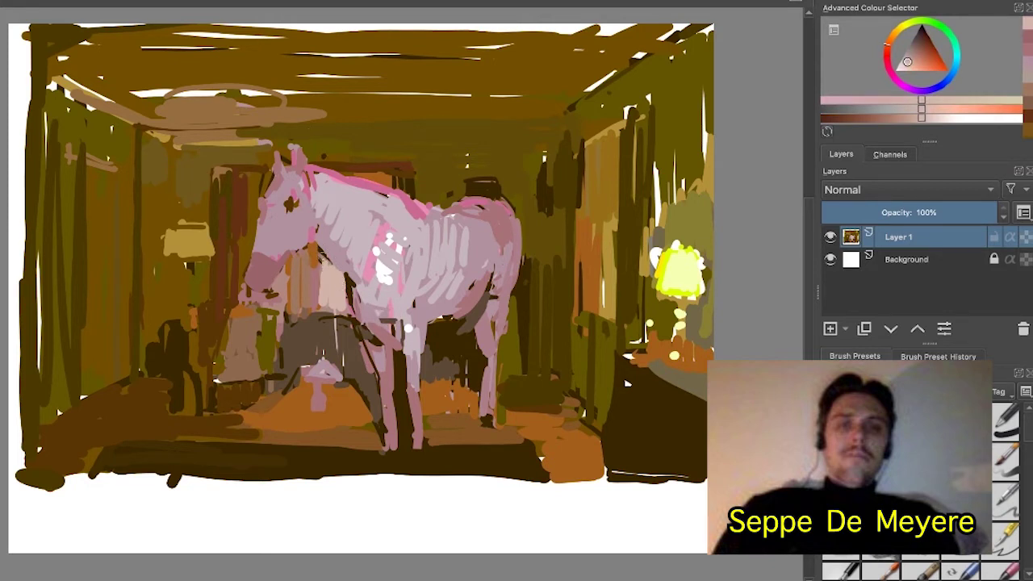
drag(324, 257, 321, 292)
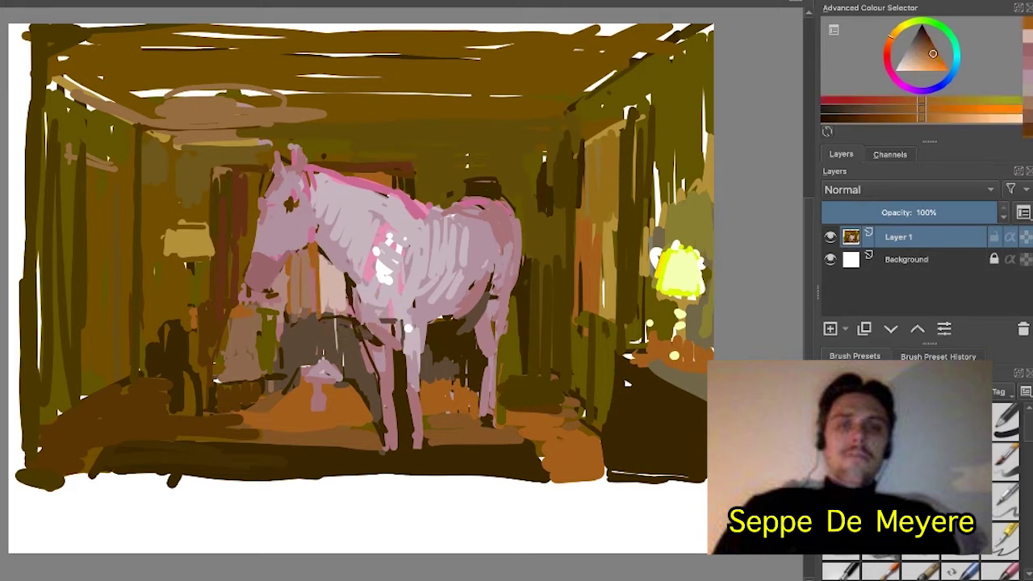
drag(296, 265, 296, 308)
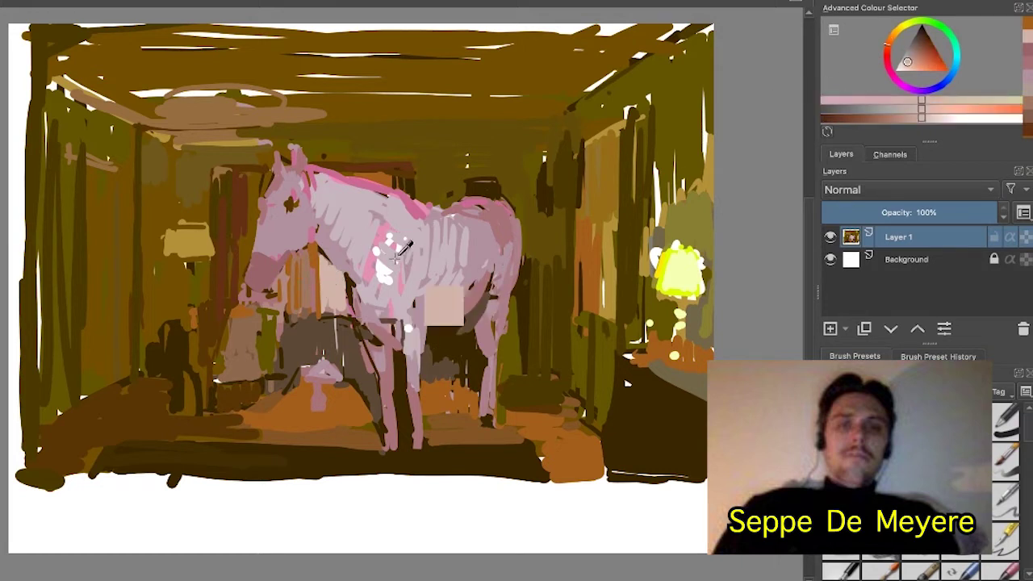
click(917, 53)
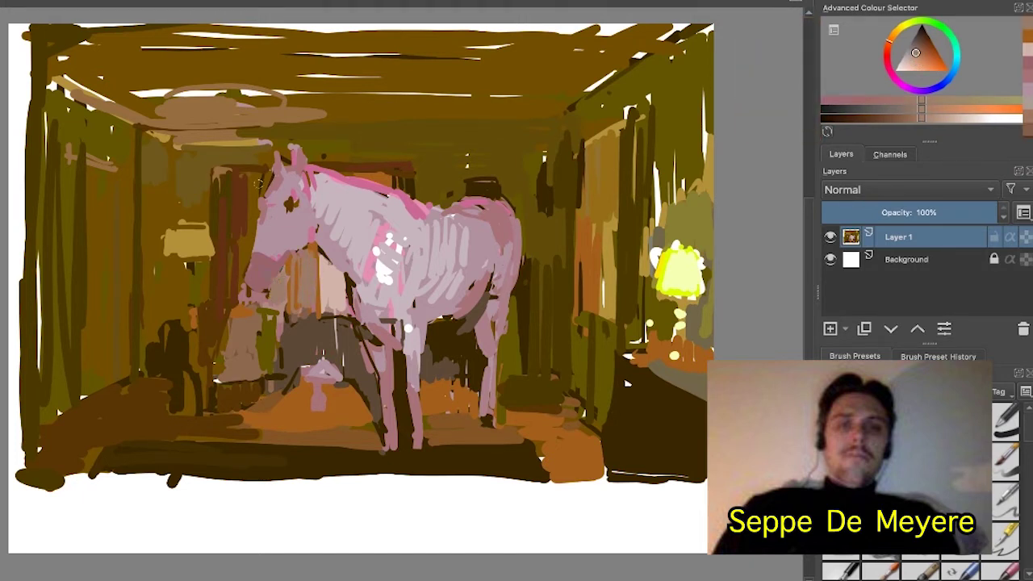
- Refine the edges of the horse's head with sampled brown and tan, and lighten its forehead with pale mauve
ctrl+click(260, 191)
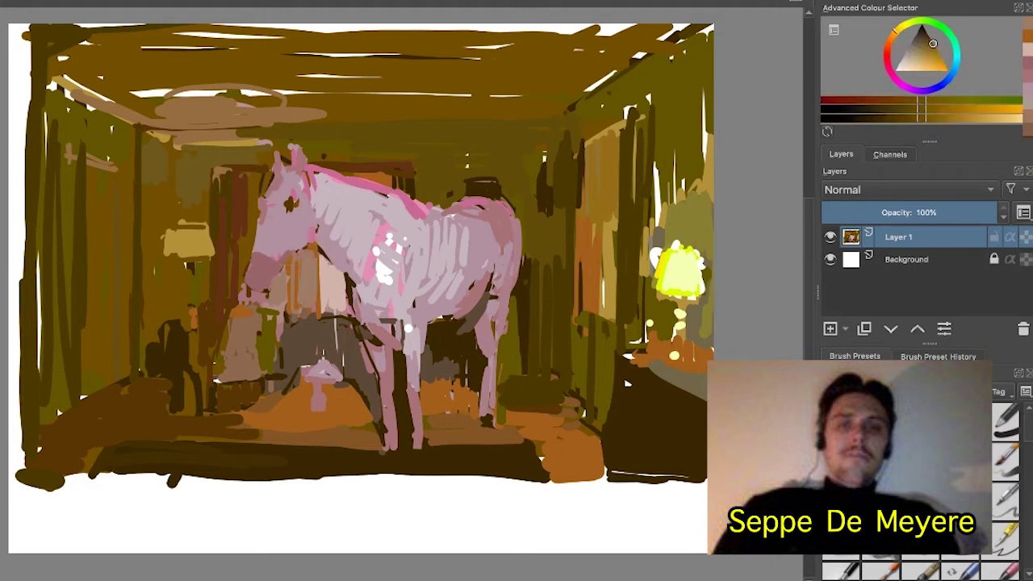
ctrl+click(289, 257)
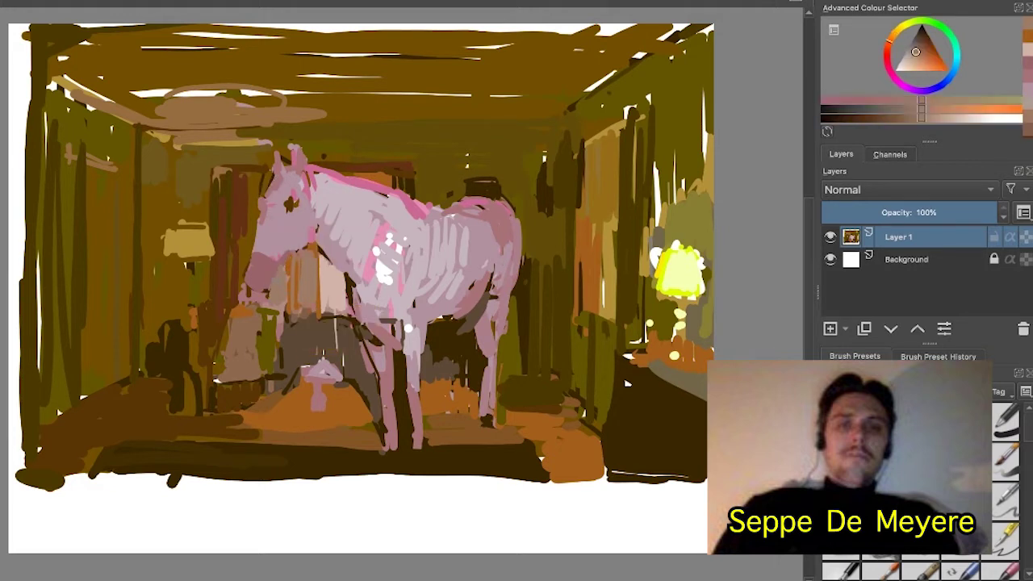
ctrl+click(361, 288)
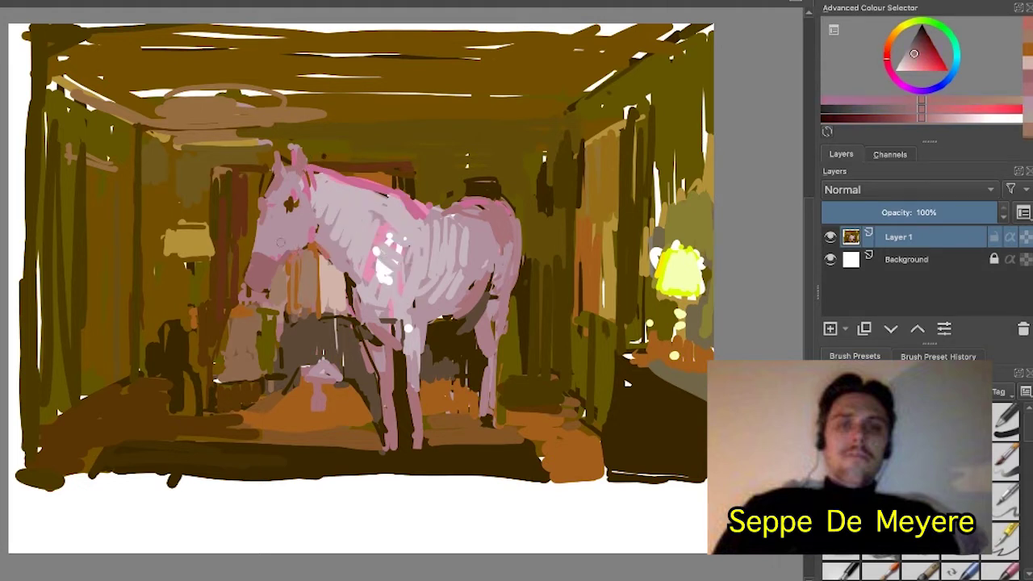
ctrl+click(283, 214)
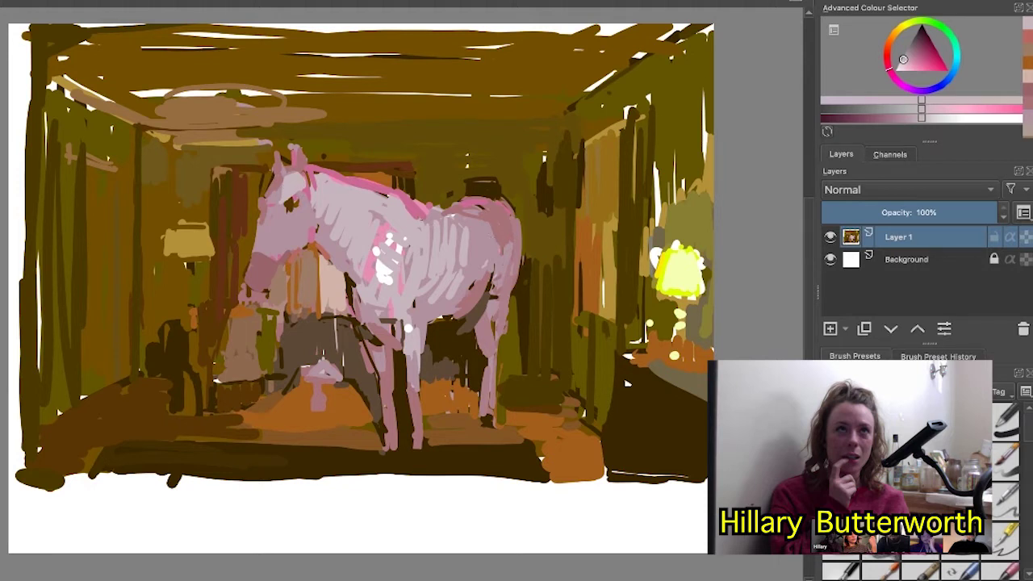
- Build up highlights on the horse's shoulder below the mane with sampled white, pale pink and a greyer pink
ctrl+click(392, 262)
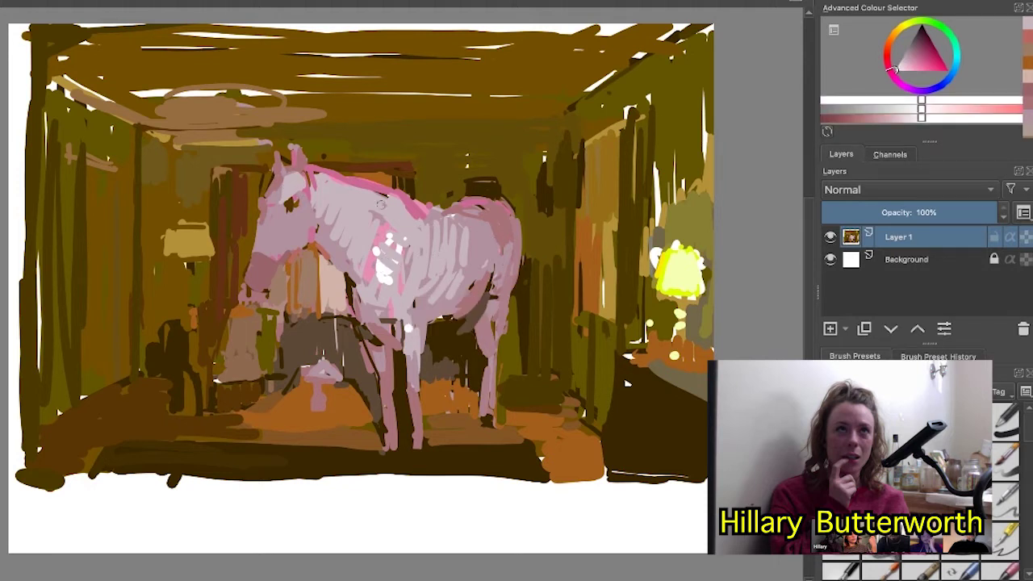
mouse_move(377, 202)
mouse_down()
mouse_move(386, 223)
mouse_move(388, 208)
mouse_up()
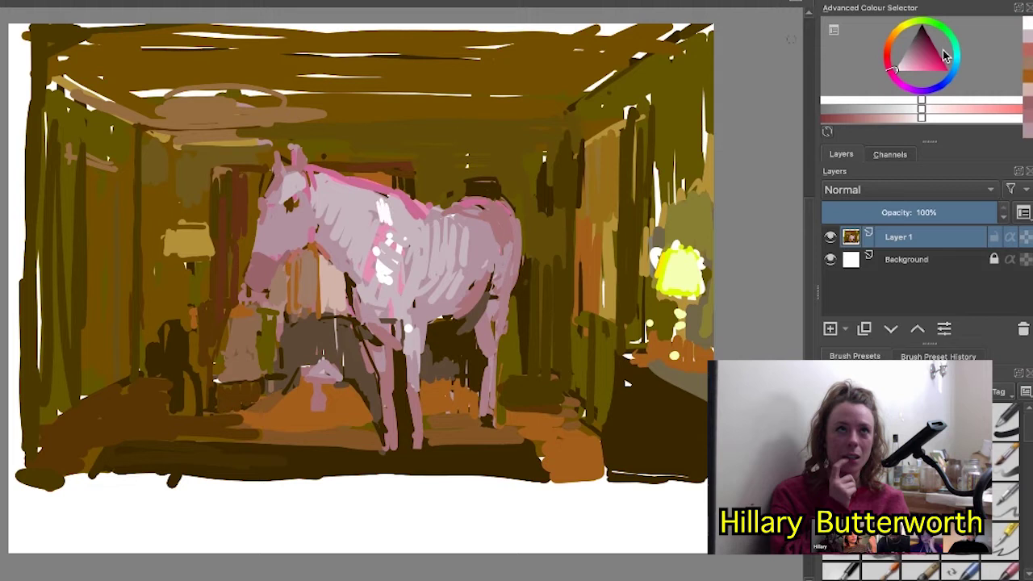
click(902, 57)
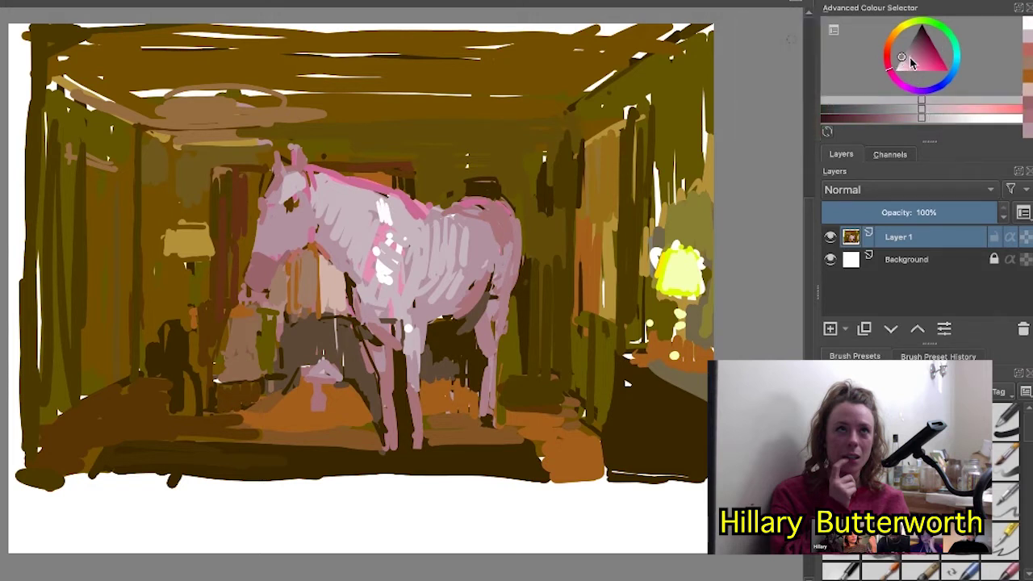
drag(910, 60, 904, 71)
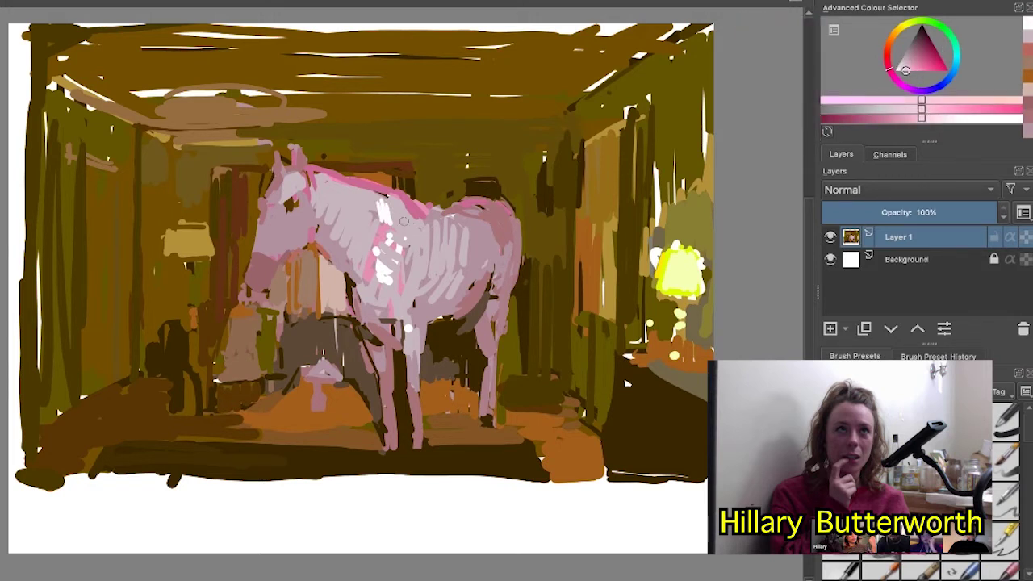
drag(382, 205, 393, 222)
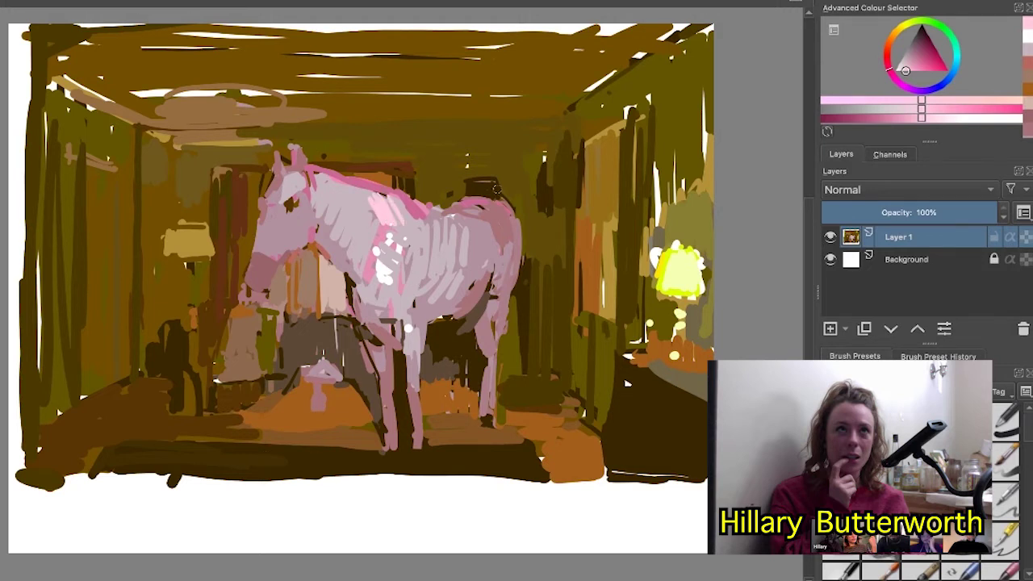
click(902, 109)
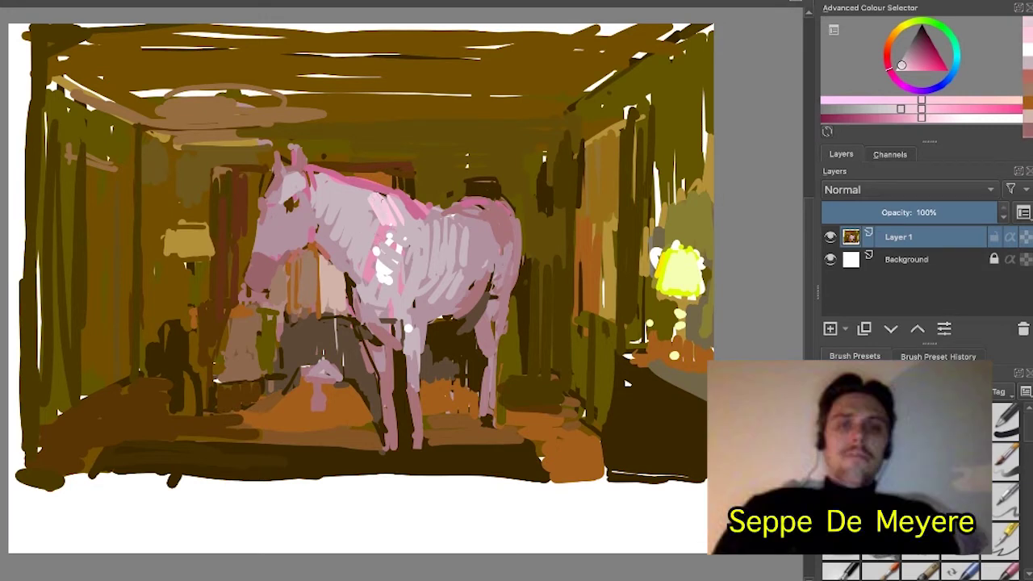
drag(399, 202, 406, 228)
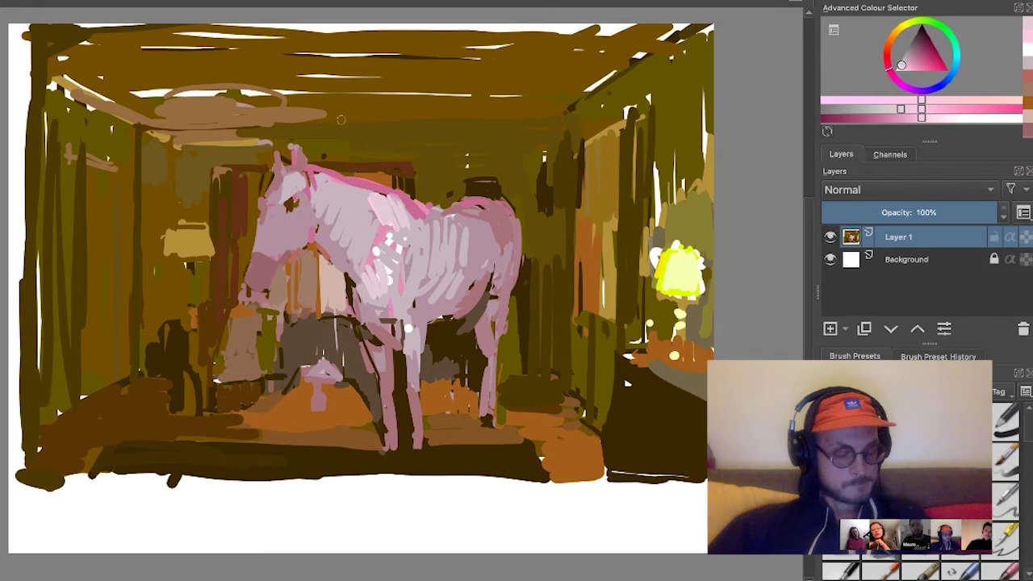
- Brighten the horse's shoulder and neck with pale pink, adding a more saturated, slightly purplish pink just behind the cheek
drag(391, 223, 371, 265)
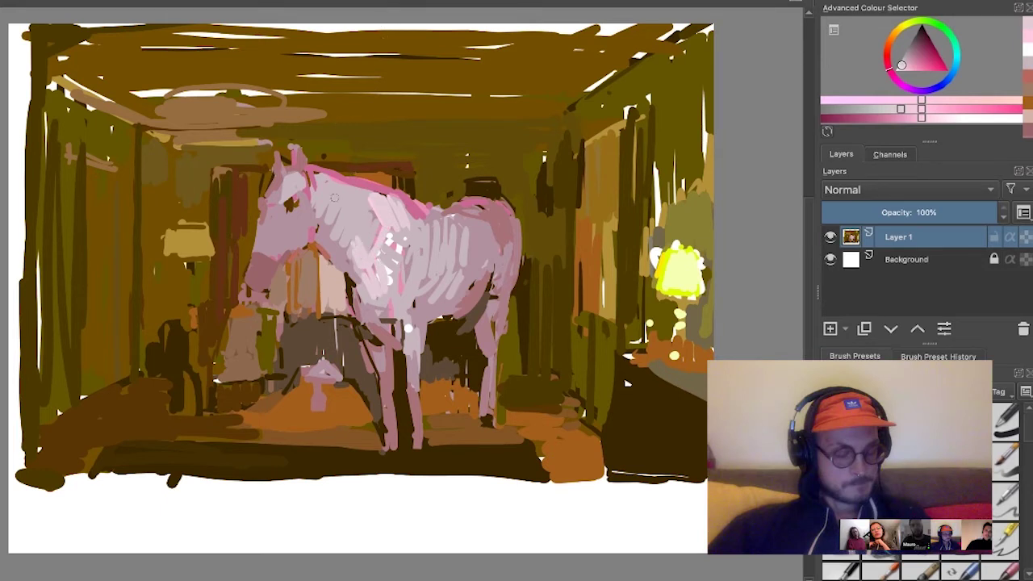
mouse_move(330, 221)
mouse_down()
mouse_move(334, 185)
mouse_move(347, 242)
mouse_move(362, 202)
mouse_up()
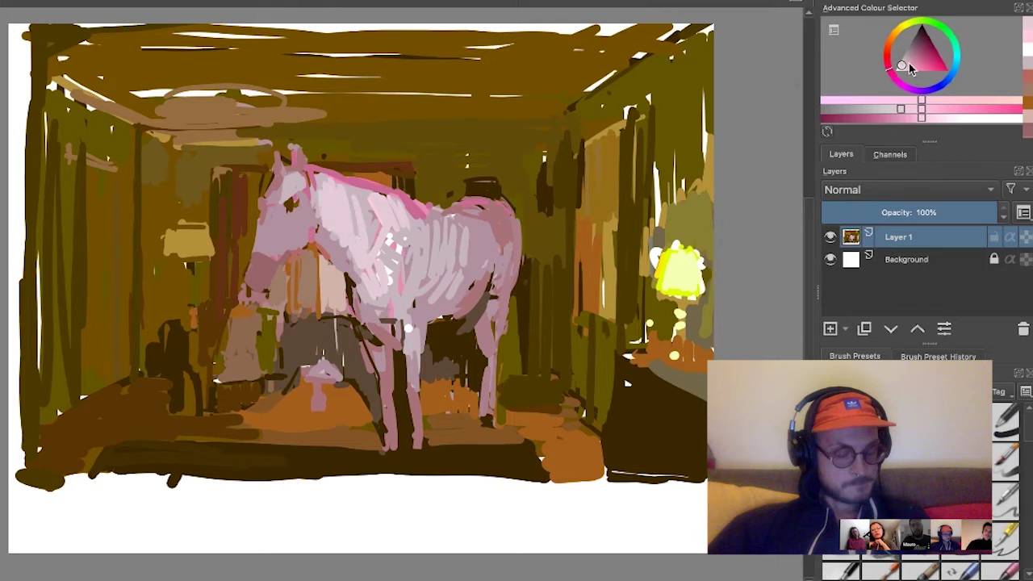
click(922, 110)
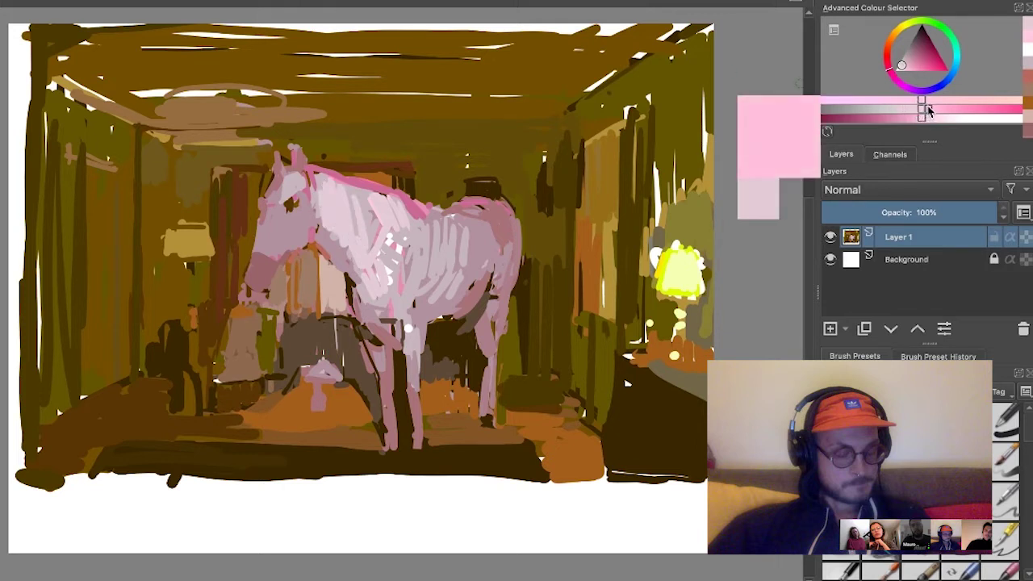
drag(929, 110, 890, 98)
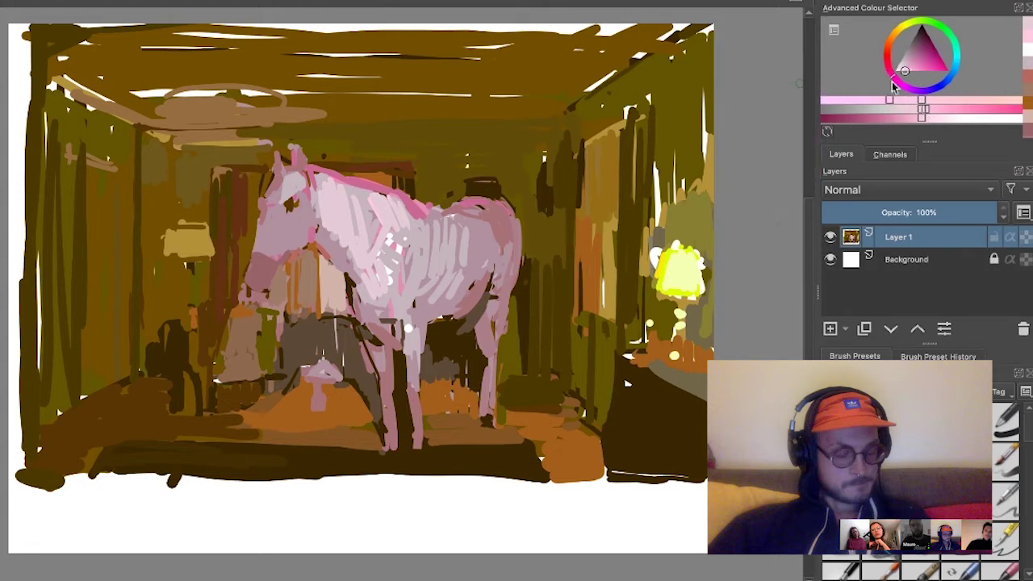
mouse_move(321, 195)
mouse_down()
mouse_move(331, 185)
mouse_move(336, 209)
mouse_up()
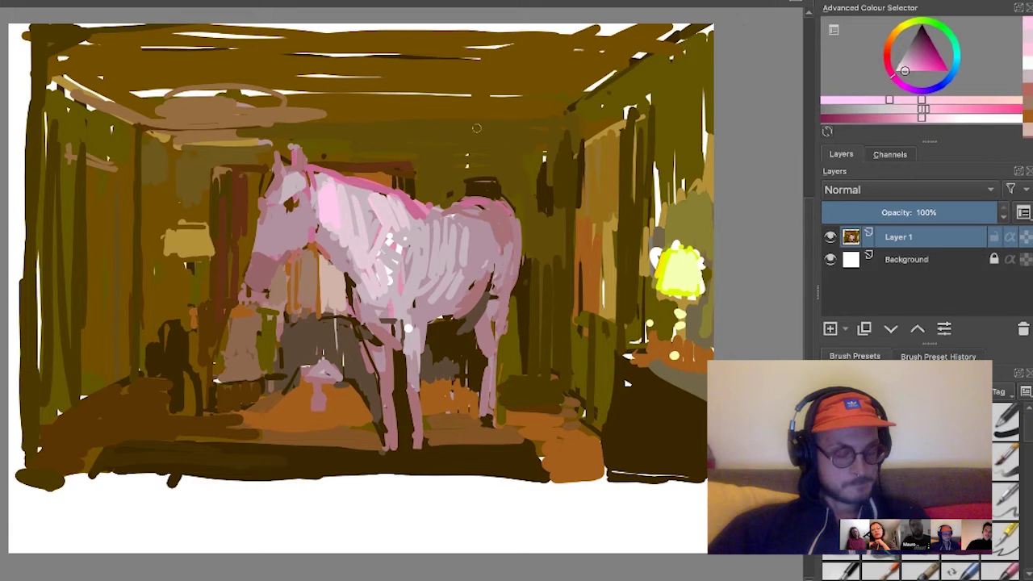
- Sample the cheek's mauve, lighten it slightly, and repaint the horse's cheek, jaw and area around the eye
key(ctrl)
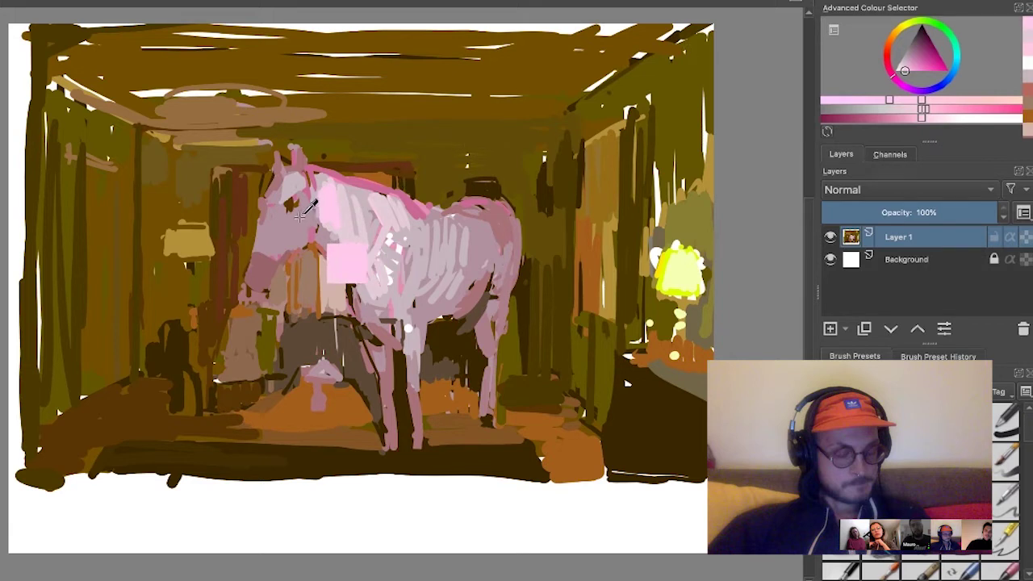
drag(315, 208, 314, 212)
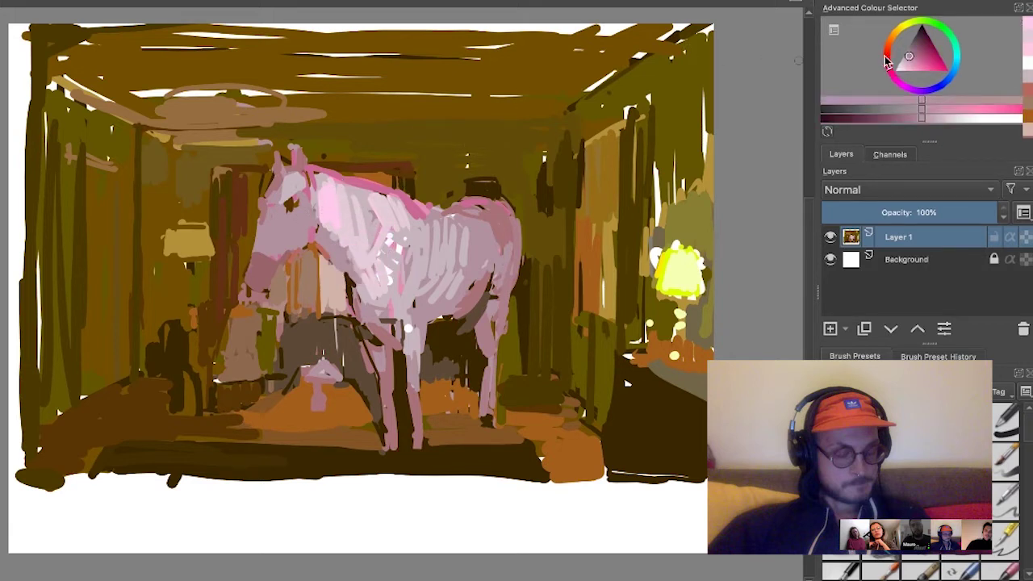
drag(907, 57, 908, 61)
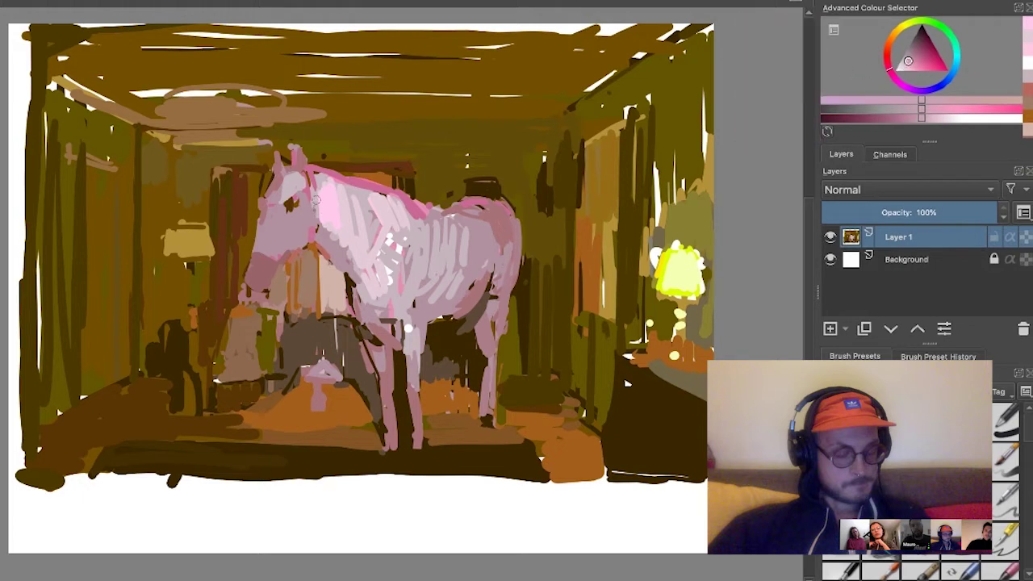
mouse_move(316, 200)
mouse_down()
mouse_move(326, 188)
mouse_move(332, 220)
mouse_move(295, 234)
mouse_move(289, 254)
mouse_up()
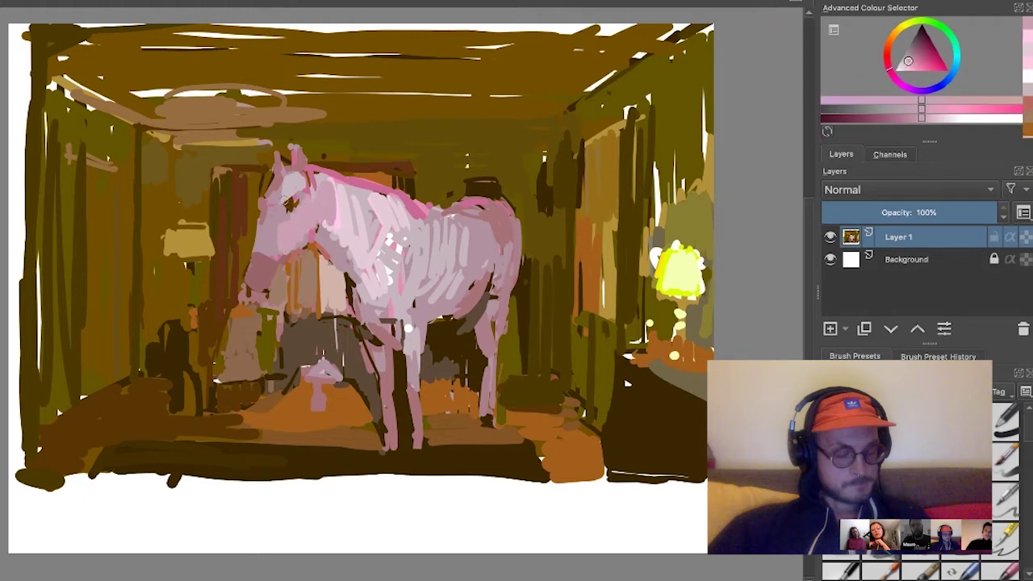
mouse_move(281, 186)
mouse_down()
mouse_move(299, 239)
mouse_move(340, 202)
mouse_move(359, 231)
mouse_move(348, 216)
mouse_move(318, 236)
mouse_move(339, 259)
mouse_up()
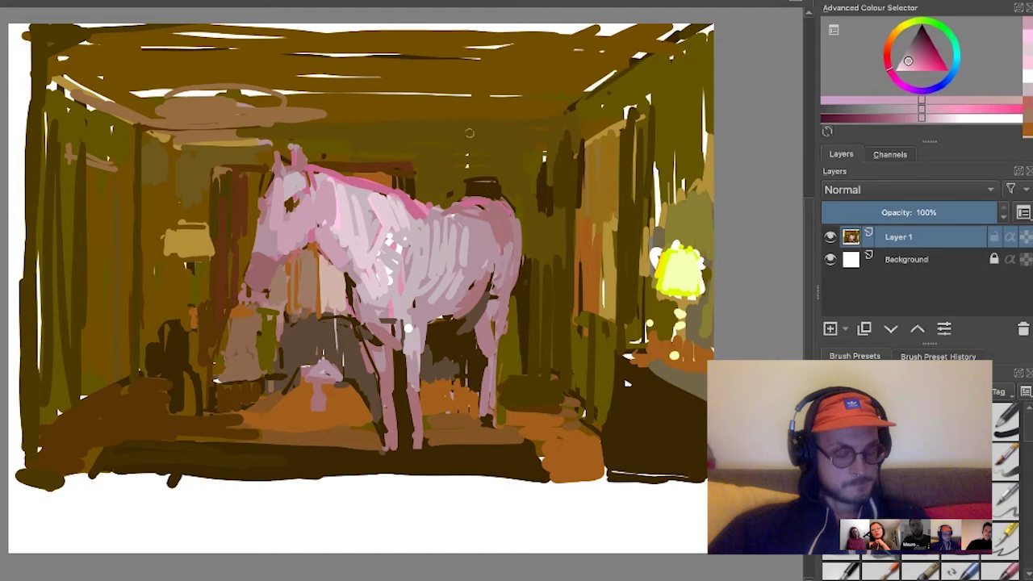
- Rework the horse's rump, flank and back with broad strokes of light mauve-pink and sampled darker mauve
drag(494, 207, 504, 252)
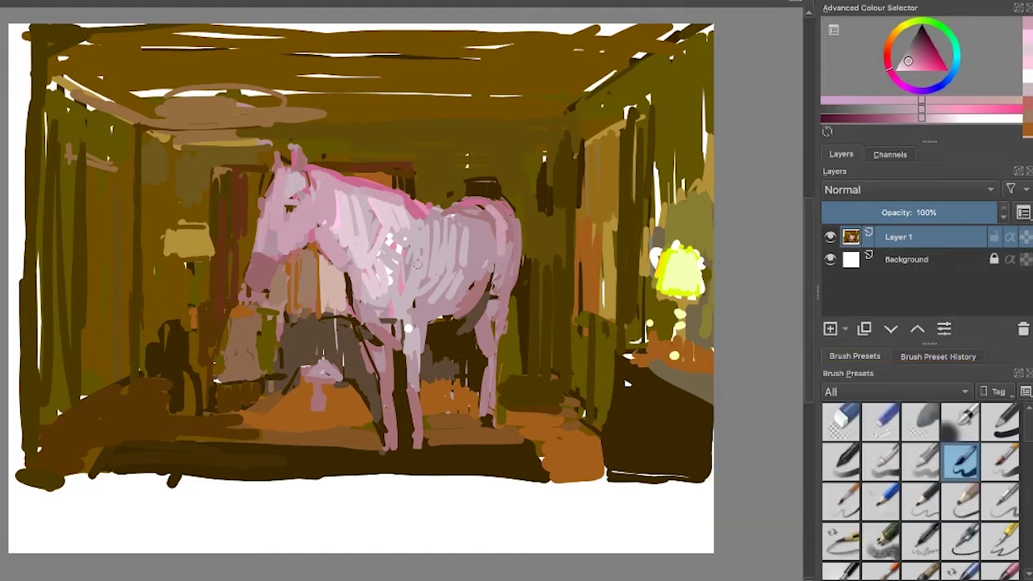
drag(477, 215, 454, 301)
drag(486, 198, 478, 265)
drag(504, 196, 512, 248)
ctrl+click(521, 191)
ctrl+click(485, 234)
mouse_move(441, 211)
mouse_down()
mouse_move(486, 199)
mouse_move(452, 234)
mouse_up()
ctrl+click(452, 222)
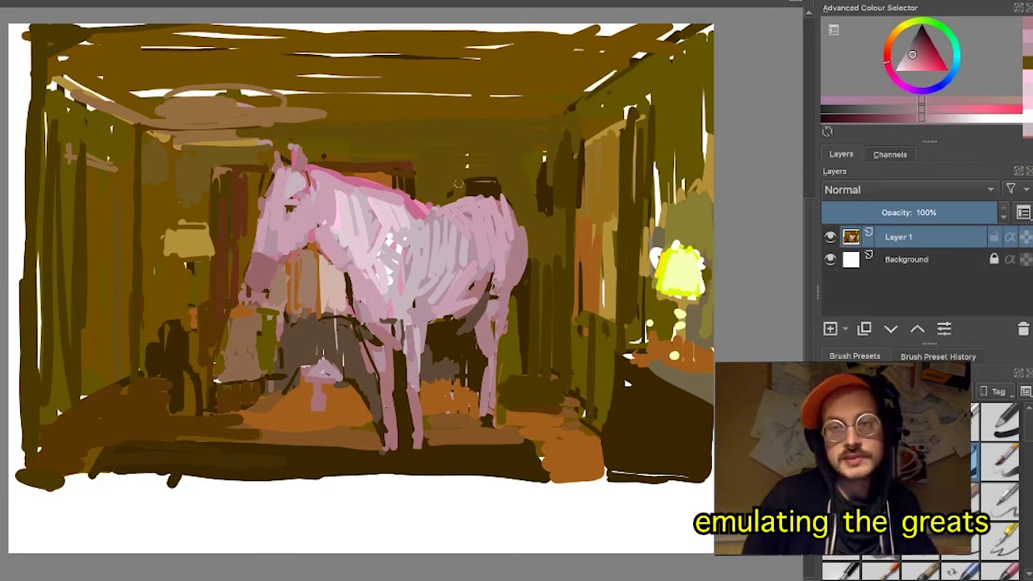
- Broaden the upper part of the horse's front leg with sampled mauve-pink and shade the lower chest with a darker sampled mauve
ctrl+click(489, 238)
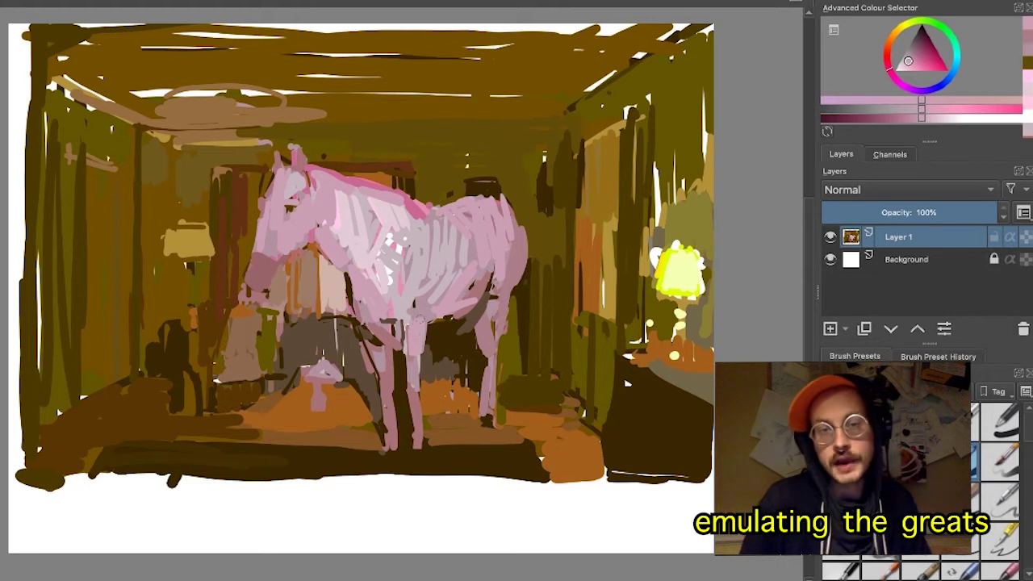
drag(410, 320, 403, 354)
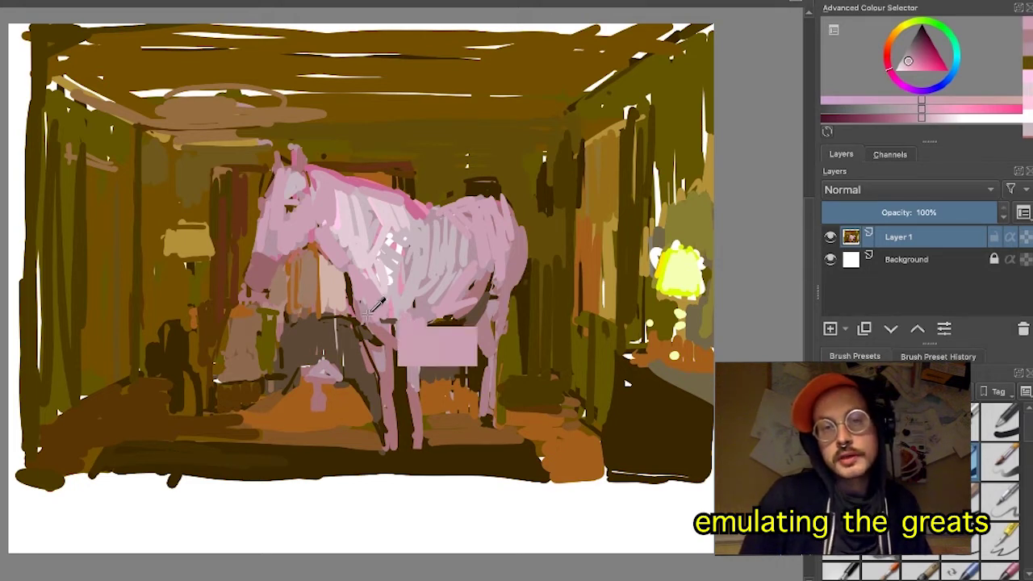
ctrl+click(377, 296)
drag(368, 304, 385, 320)
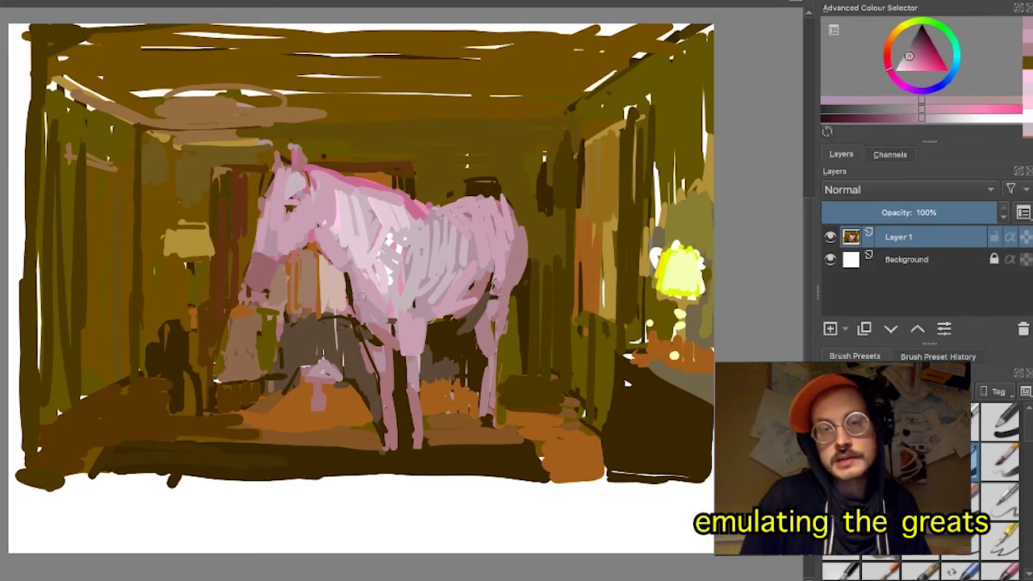
- Clean up the background beneath the horse's chest with sampled beige and grey-brown, covering the dark line beside the front leg
ctrl+click(344, 293)
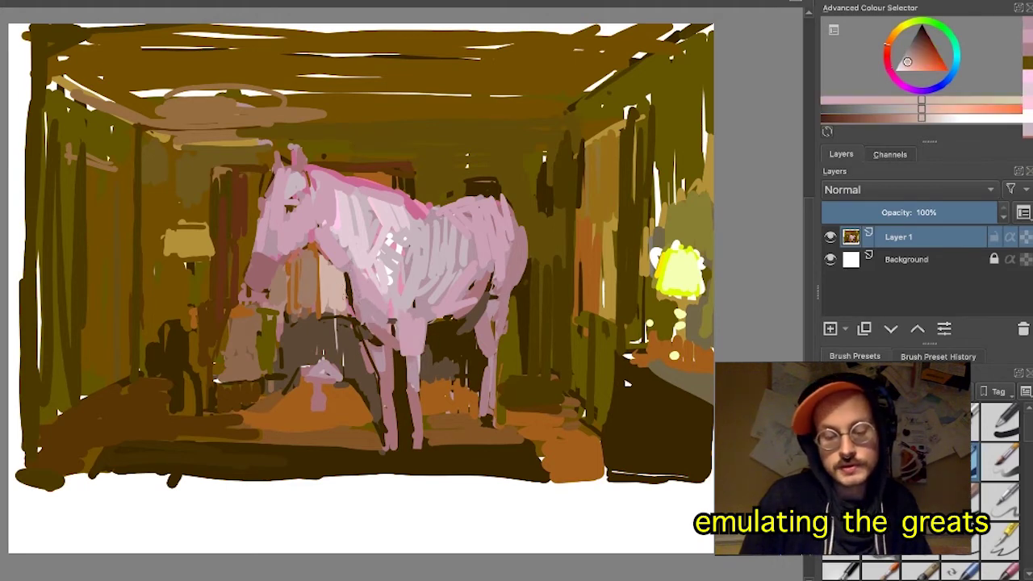
ctrl+click(338, 341)
drag(336, 320, 372, 376)
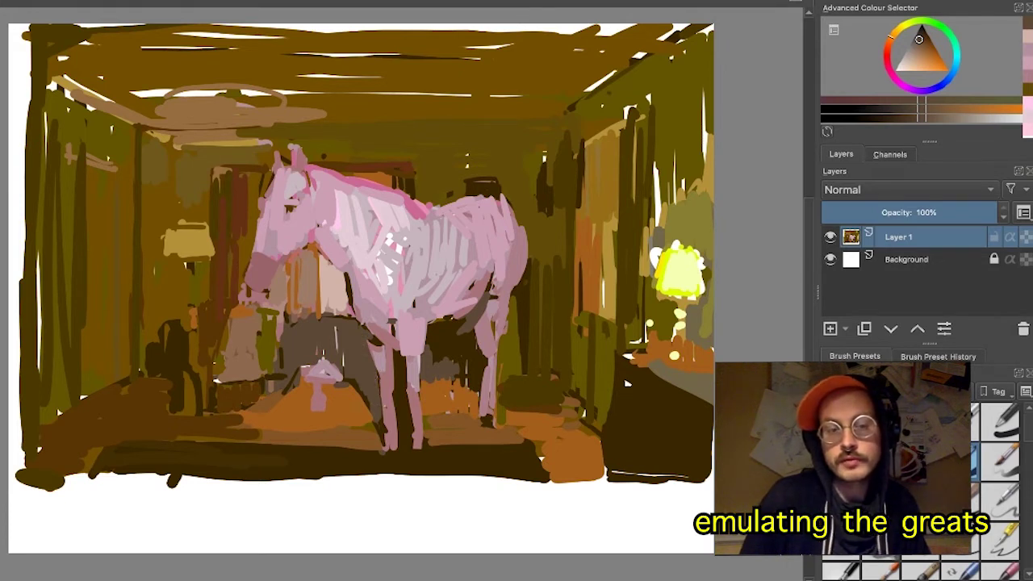
- Touch up the floor in front of the horse with sampled orange and brown, adding strokes of a yellower, duller orange
ctrl+click(354, 410)
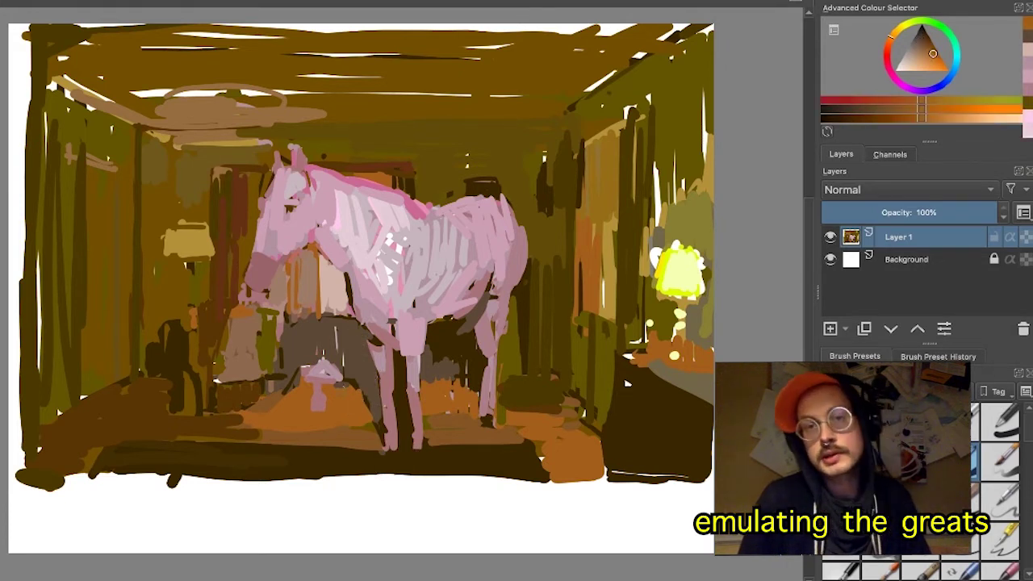
drag(360, 427, 355, 425)
ctrl+click(354, 434)
ctrl+click(225, 428)
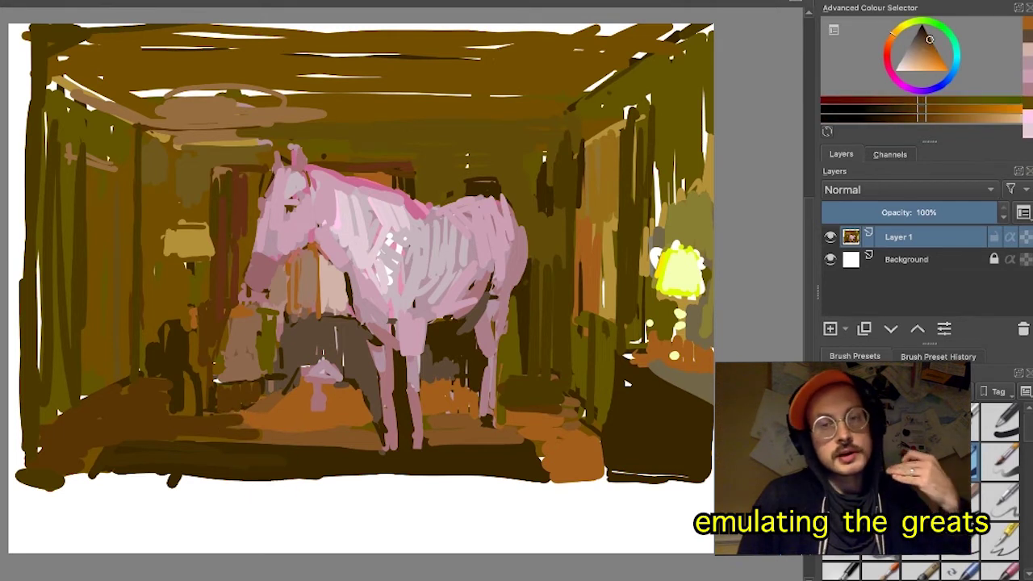
ctrl+click(366, 424)
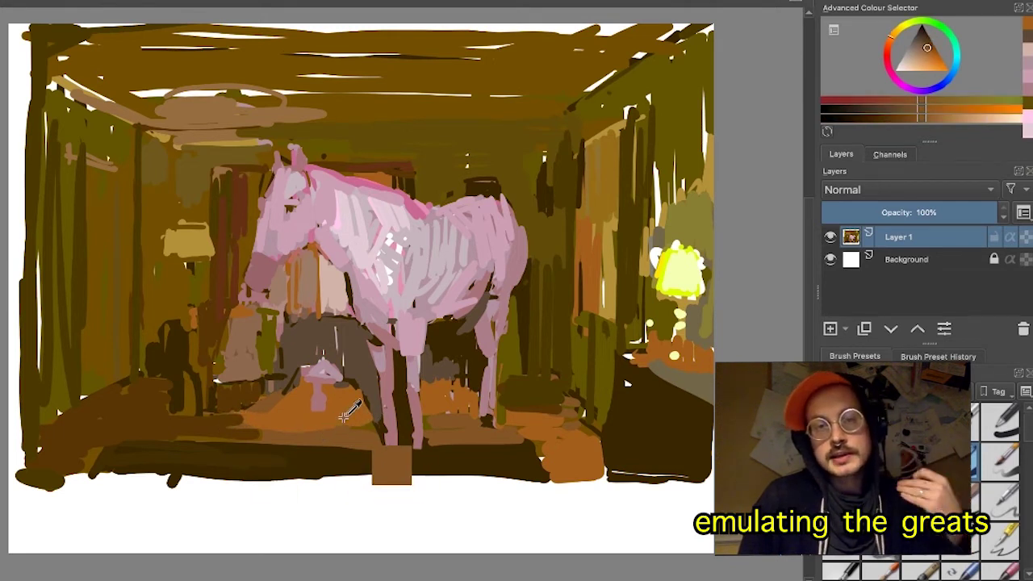
ctrl+click(343, 419)
drag(929, 98, 944, 96)
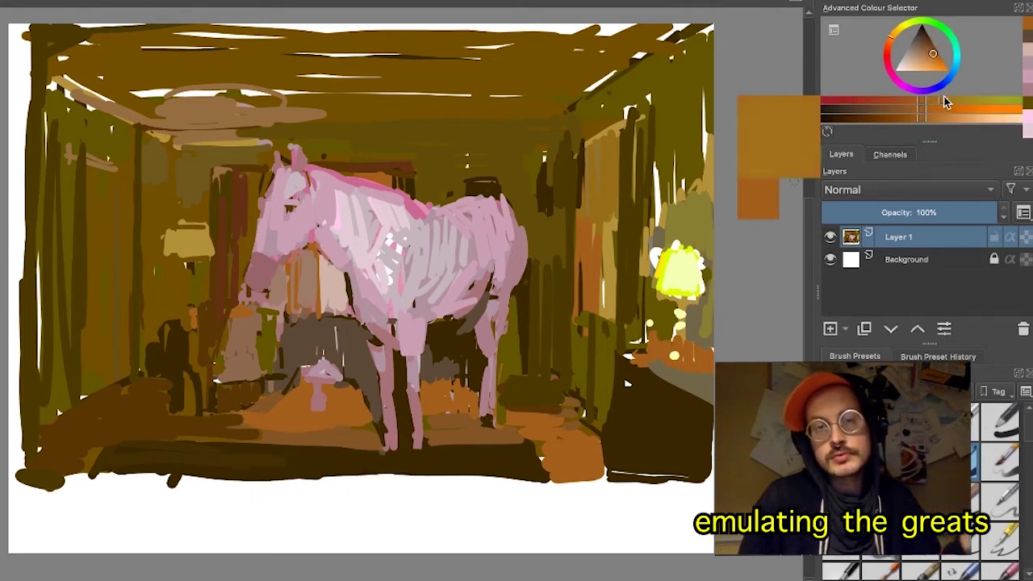
click(919, 106)
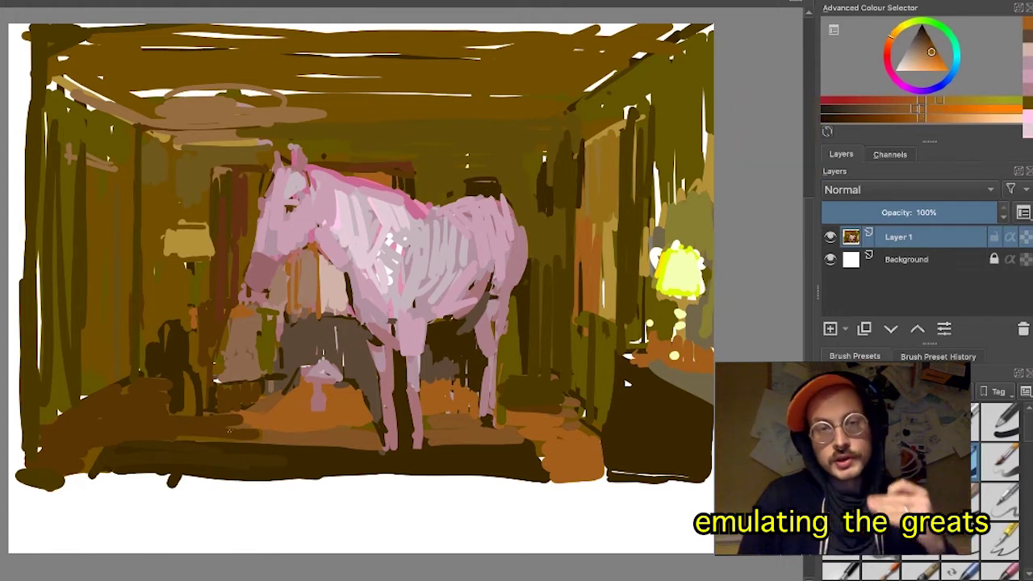
drag(214, 437, 281, 439)
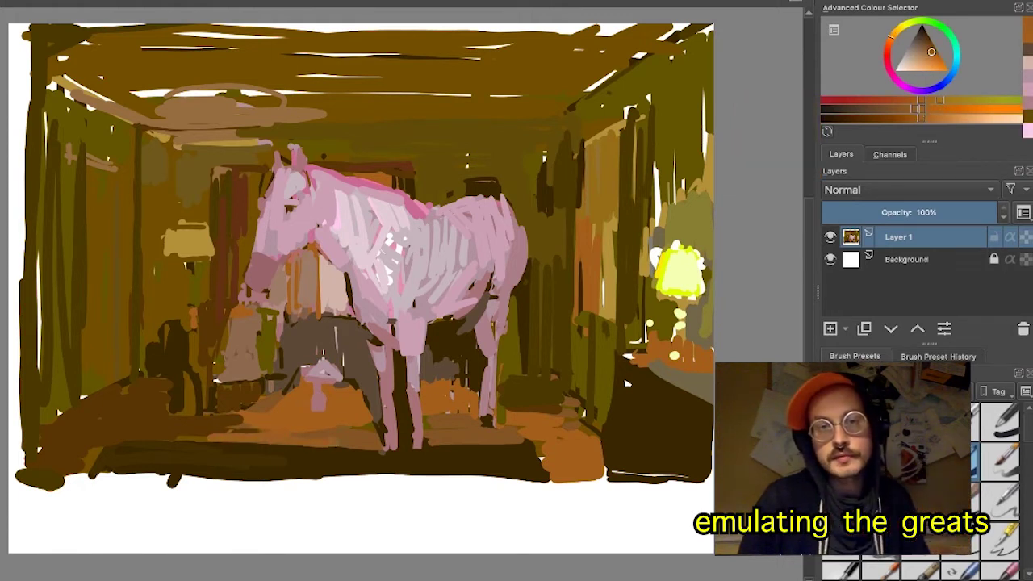
- Mix a muted olive-brown and paint a band across the front of the floor, trimming the horse's front hooves
drag(921, 54, 928, 48)
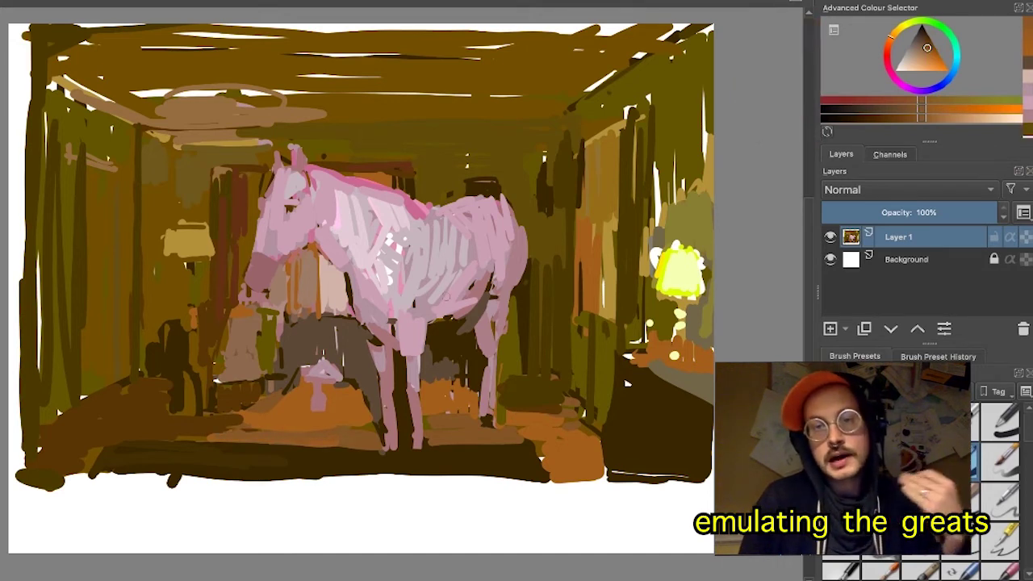
drag(894, 34, 930, 43)
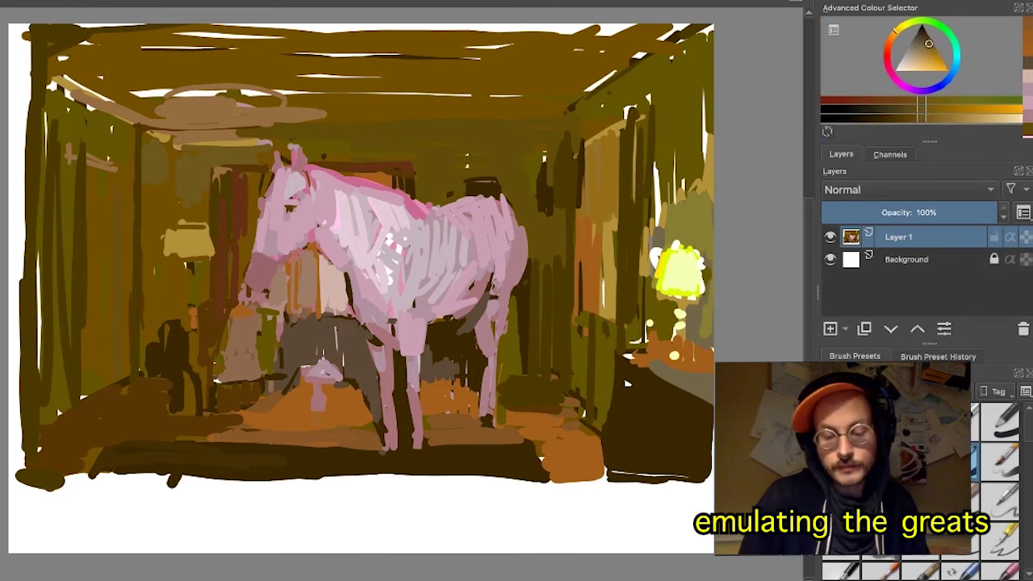
drag(210, 440, 415, 437)
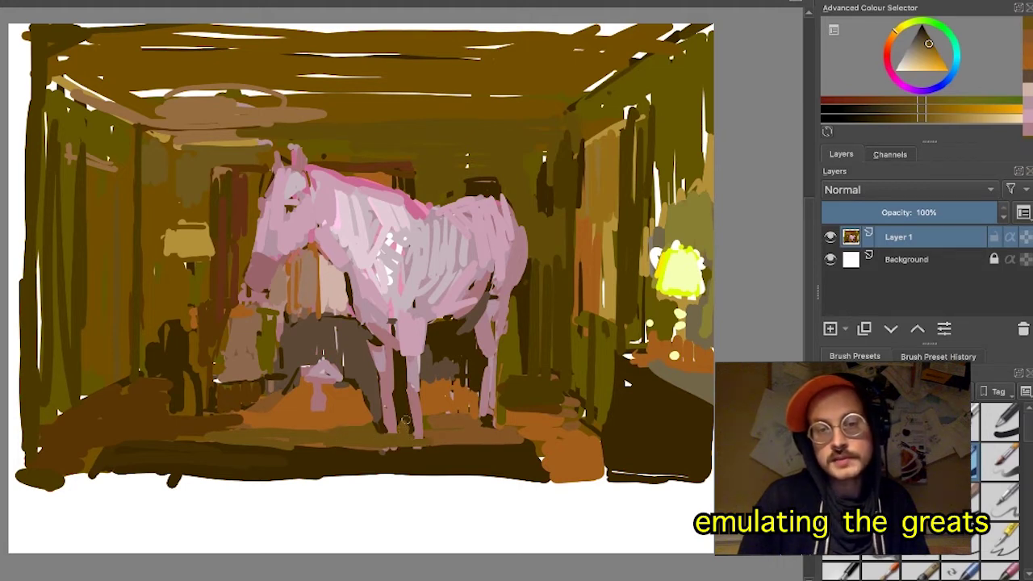
mouse_move(423, 432)
mouse_down()
mouse_move(475, 436)
mouse_move(446, 440)
mouse_up()
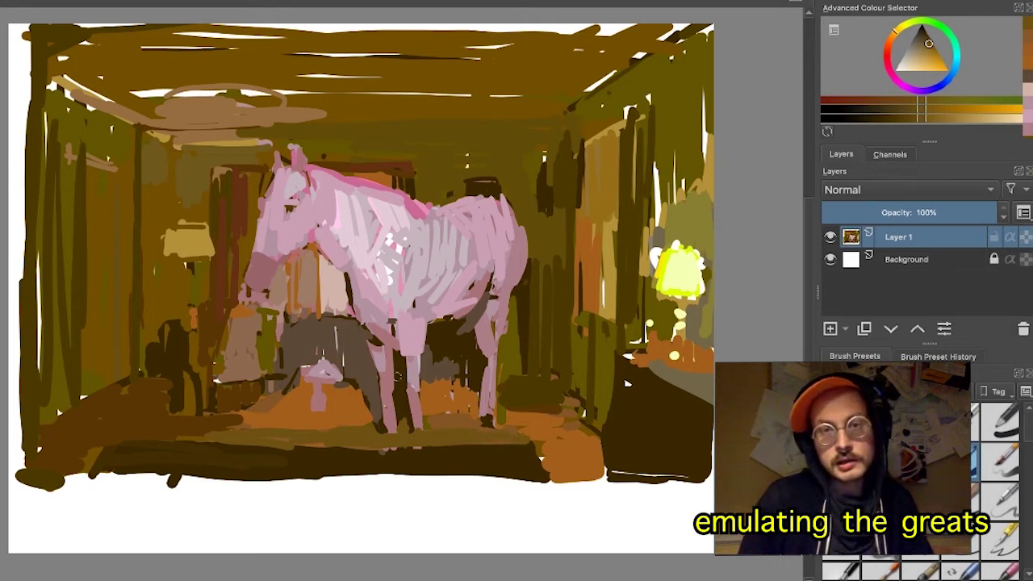
drag(331, 437, 170, 441)
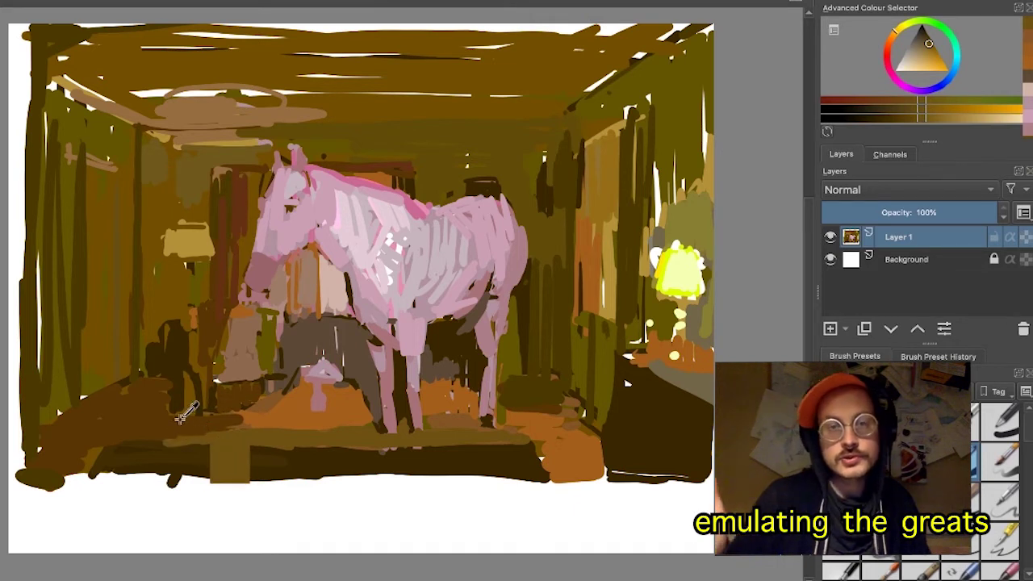
- Paint warm brown strokes over the floor by the left wall, the low block behind the horse, and the patch between its legs
click(929, 42)
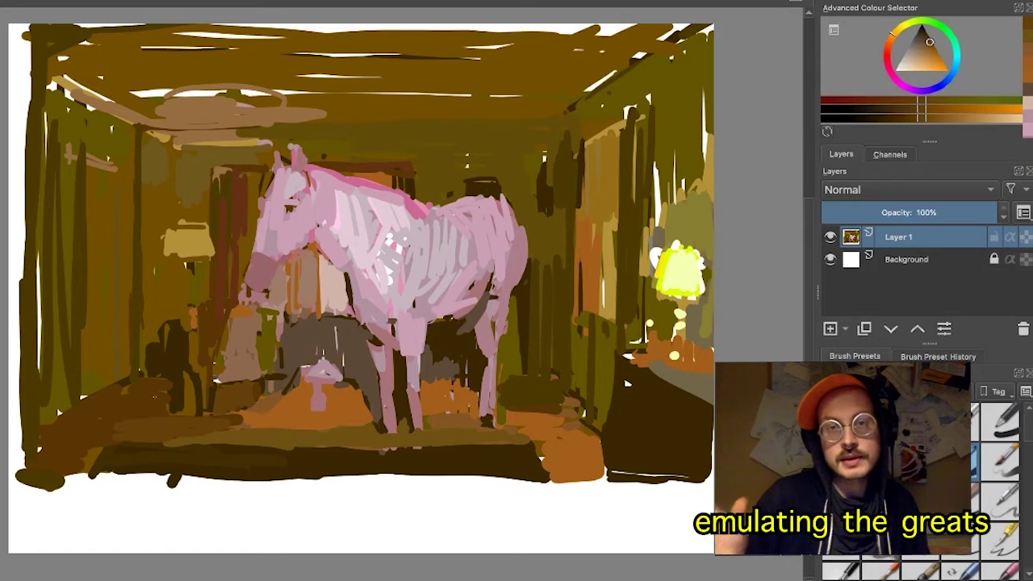
drag(95, 413, 36, 491)
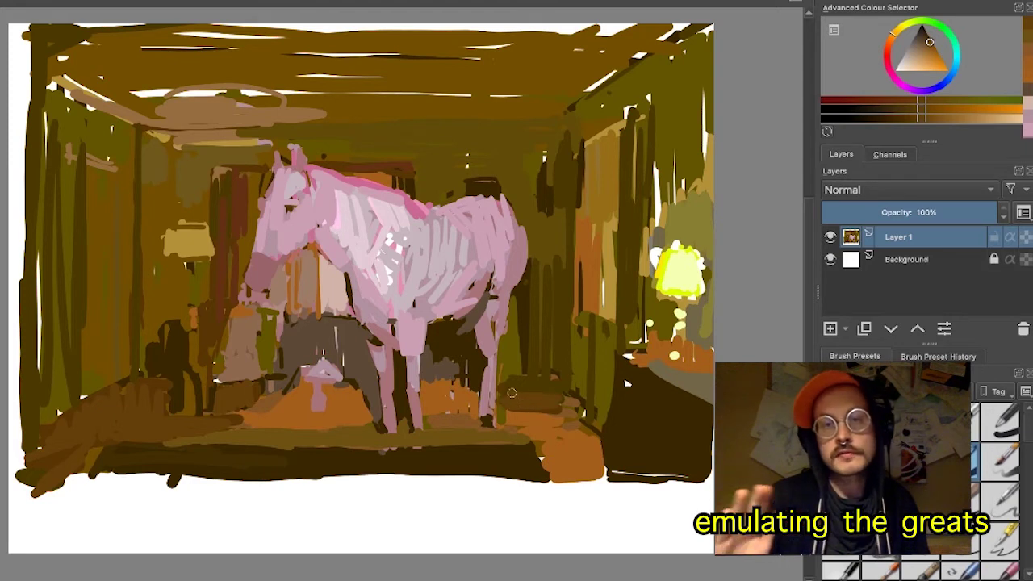
drag(509, 391, 565, 384)
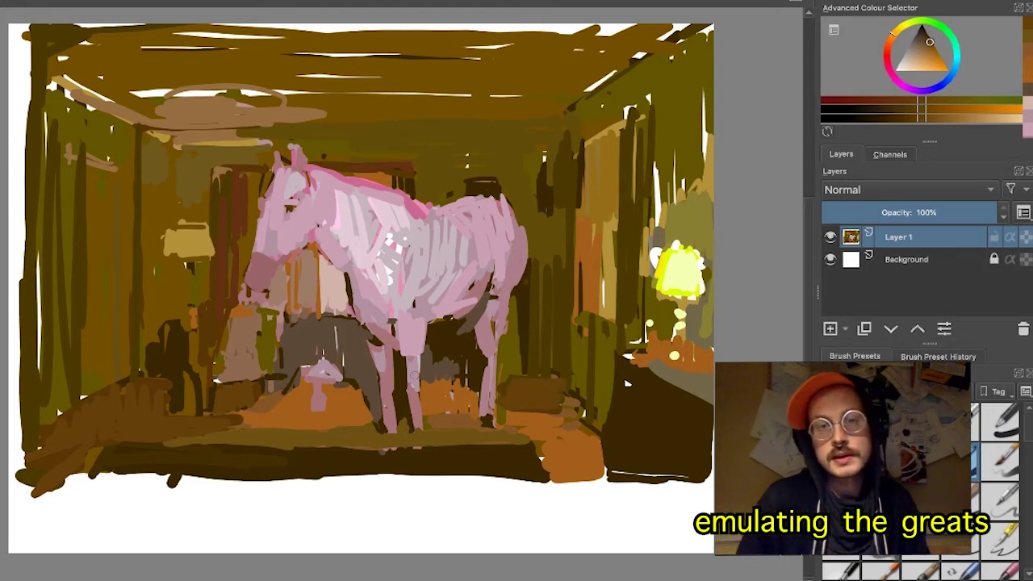
drag(446, 375, 453, 385)
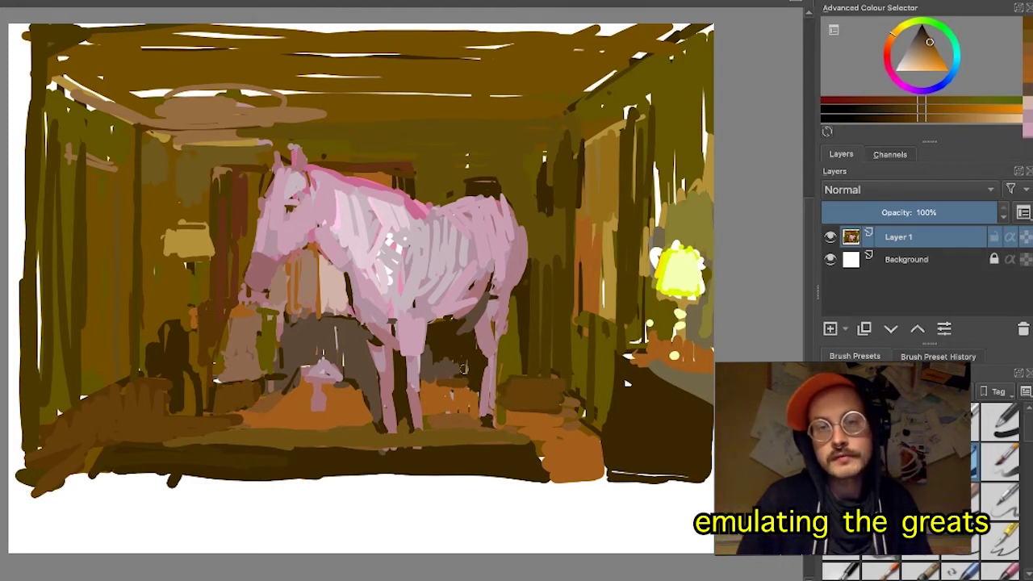
- Rework the dark area between the horse's legs with sampled grey-brown and dark brown, and refine the edge of its hindquarters
ctrl+click(439, 369)
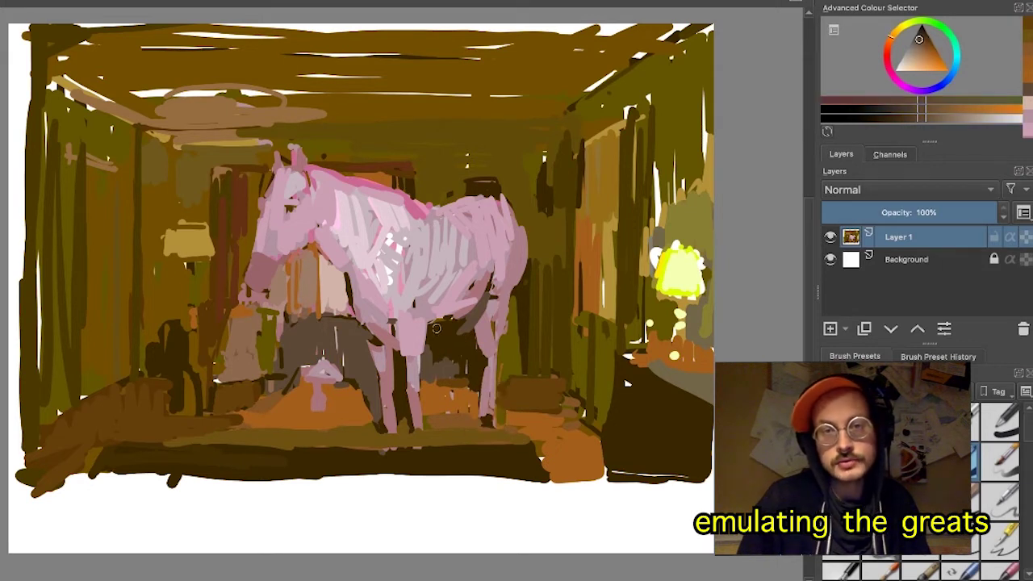
mouse_move(433, 359)
mouse_down()
mouse_move(432, 326)
mouse_move(440, 376)
mouse_up()
ctrl+click(448, 337)
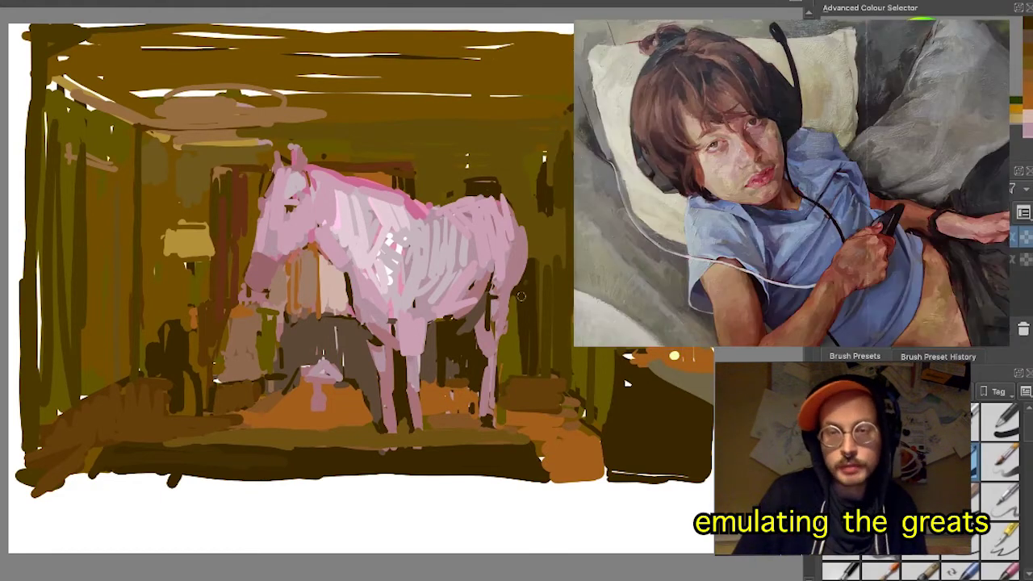
drag(517, 295, 517, 374)
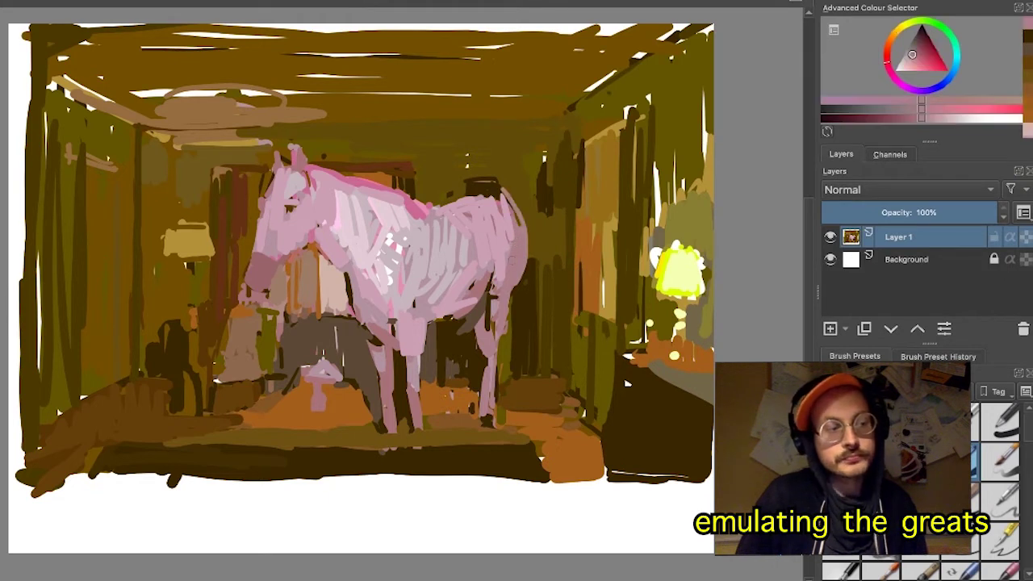
- Trim the dark shape above the horse's rump with sampled wall olive, and paint a dark band along the top of the back wall
ctrl+click(528, 205)
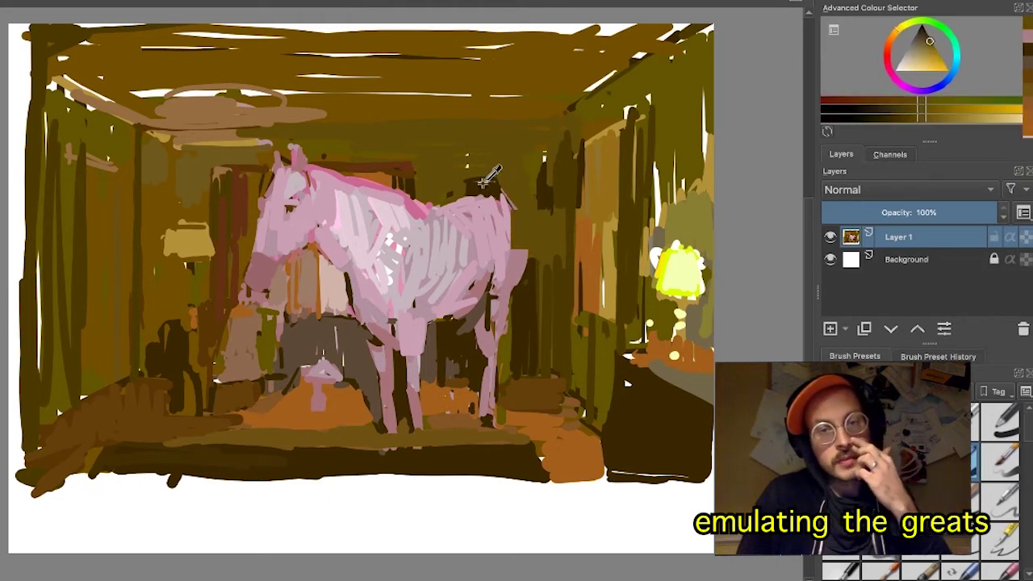
ctrl+click(481, 186)
drag(474, 178, 499, 187)
ctrl+click(459, 178)
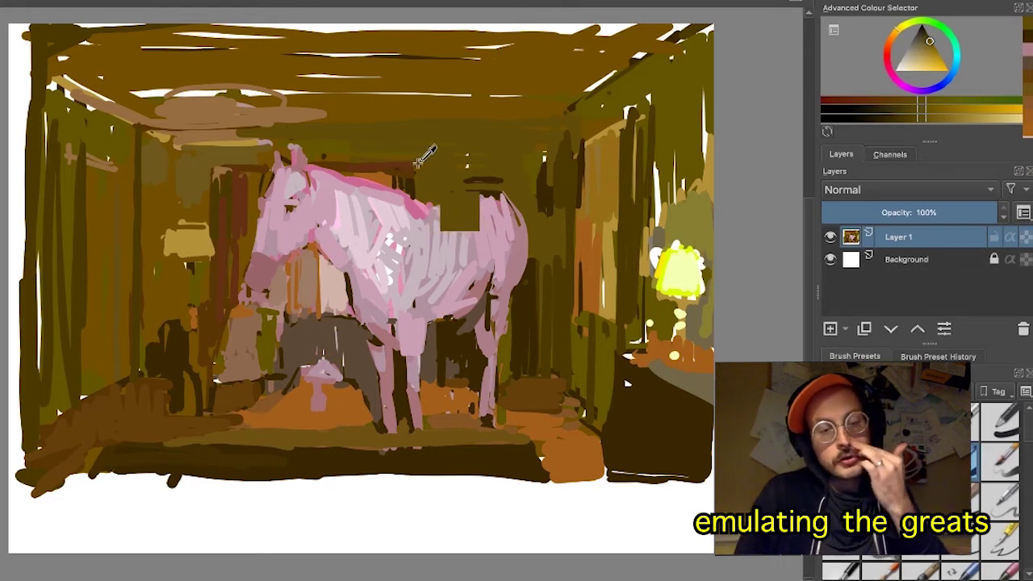
ctrl+click(375, 175)
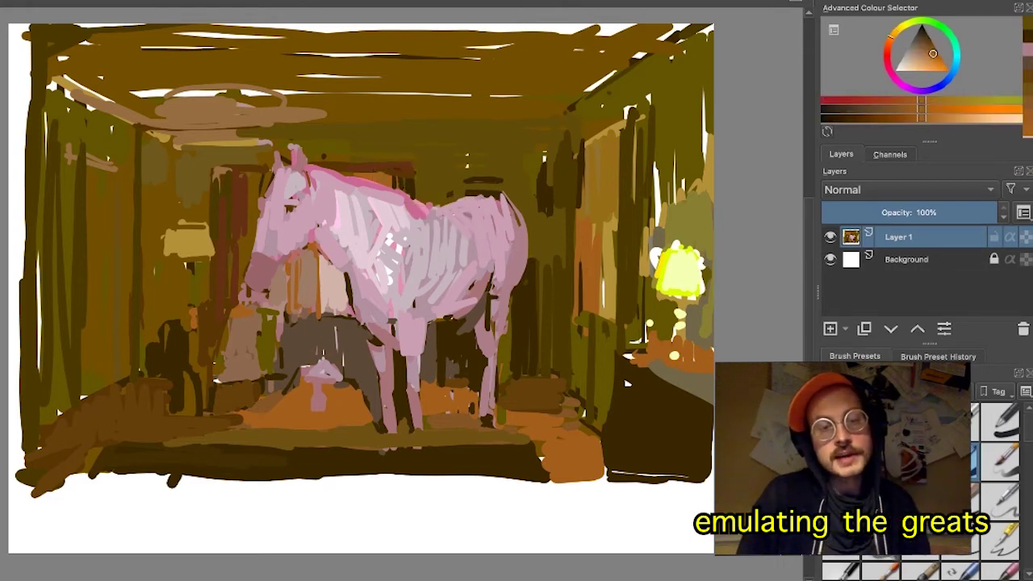
click(382, 171)
ctrl+click(411, 166)
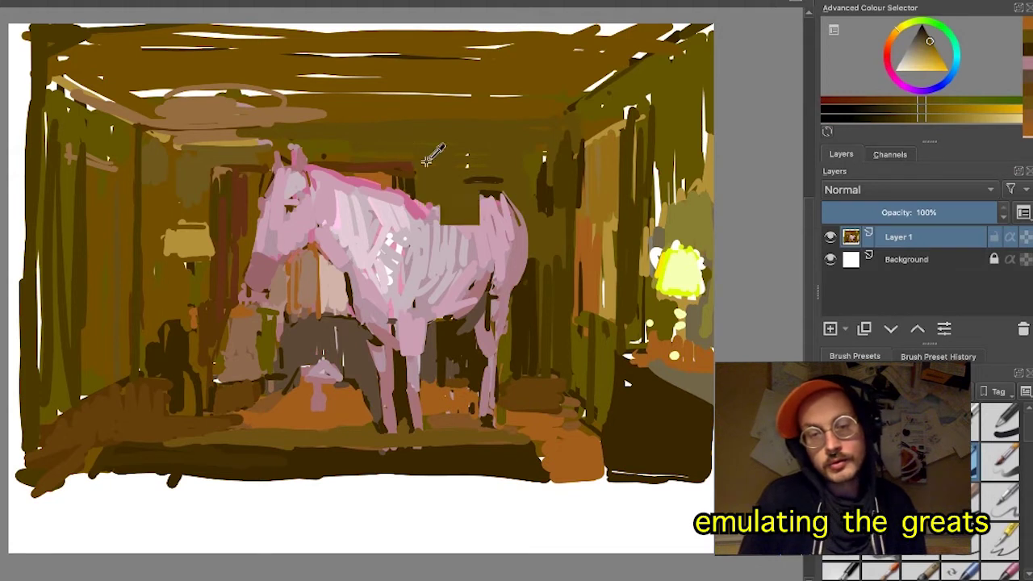
ctrl+click(549, 293)
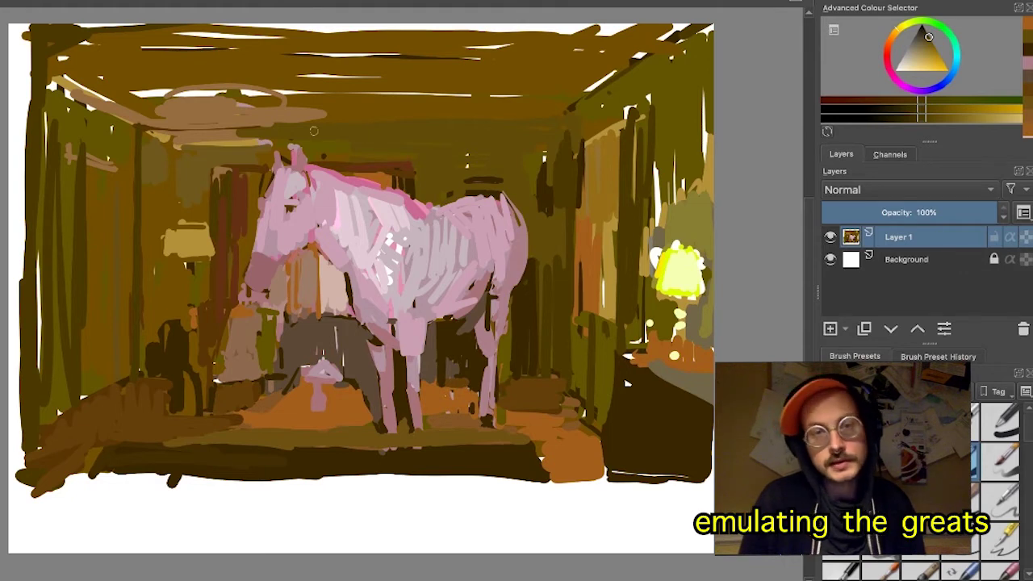
drag(345, 129, 559, 129)
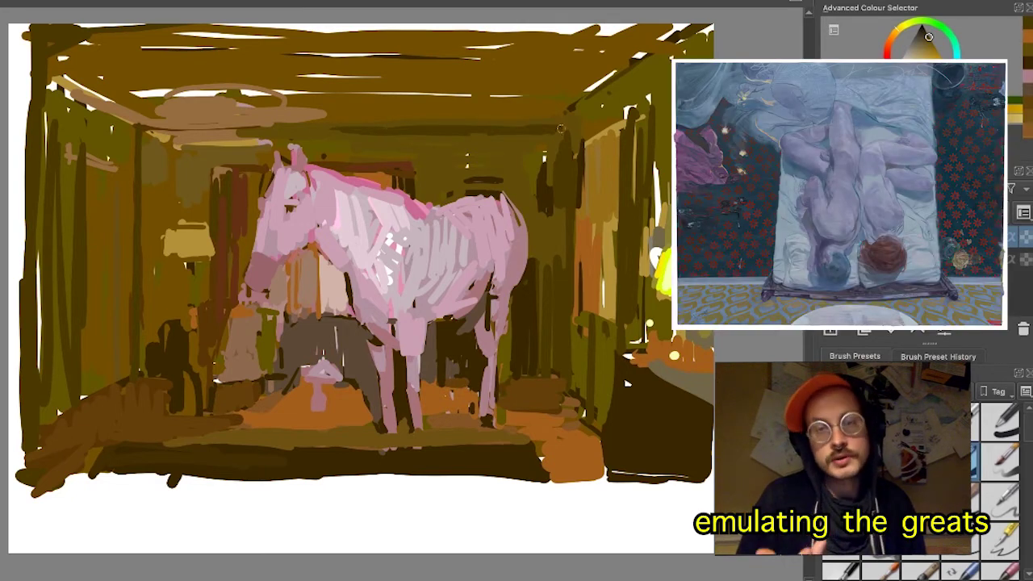
- Reshape the dark hanging form on the back wall and paint vertical strokes down the adjacent room corner with sampled browns and olives
ctrl+click(546, 189)
drag(542, 165, 538, 195)
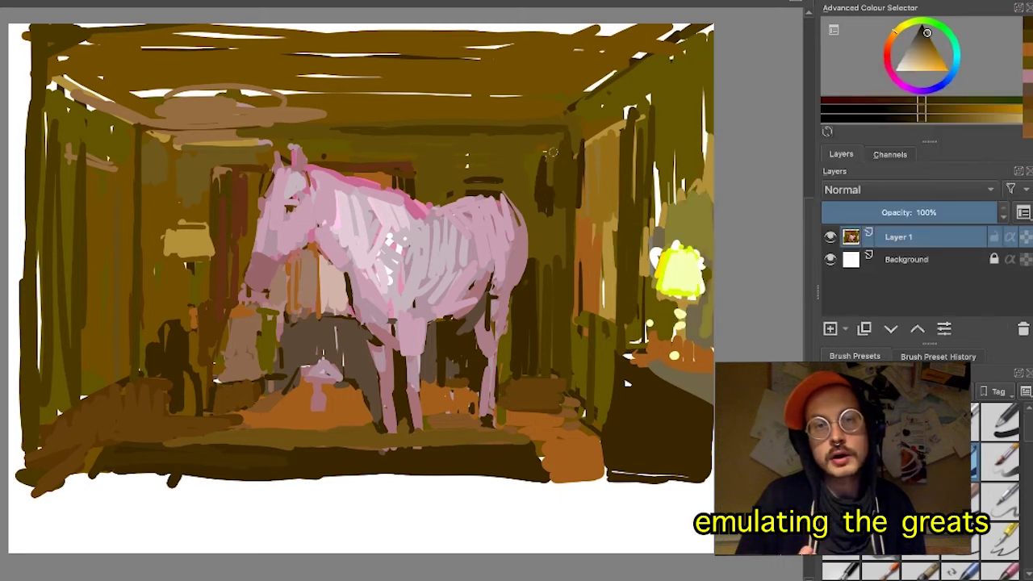
drag(554, 154, 547, 197)
drag(559, 160, 557, 208)
ctrl+click(557, 231)
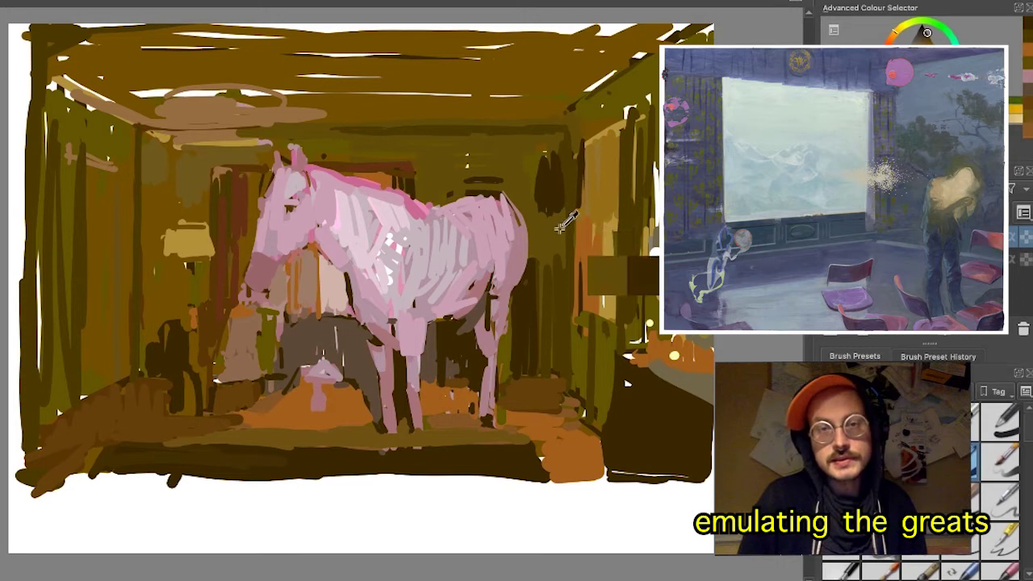
ctrl+click(572, 187)
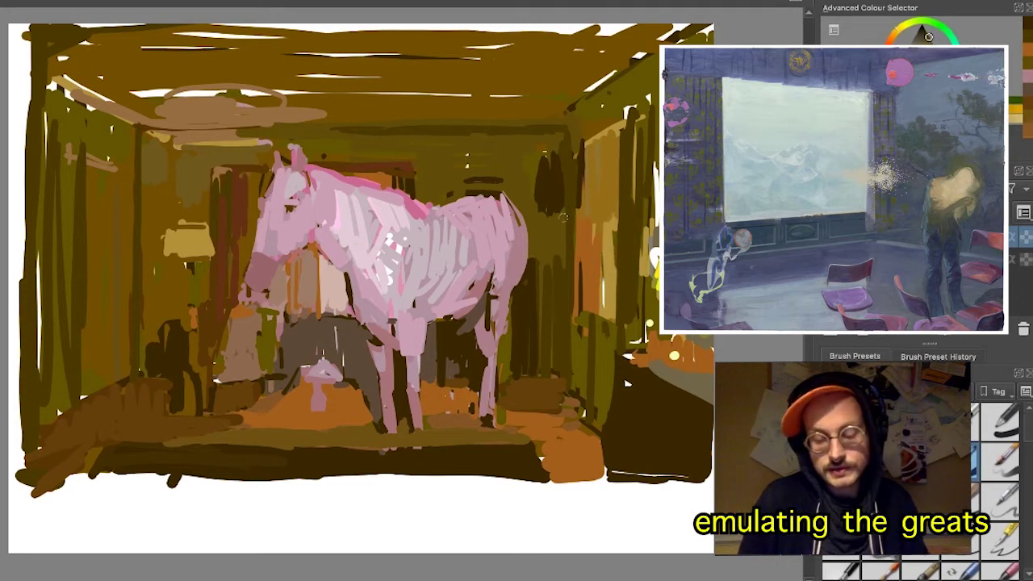
drag(565, 218, 565, 263)
ctrl+click(571, 172)
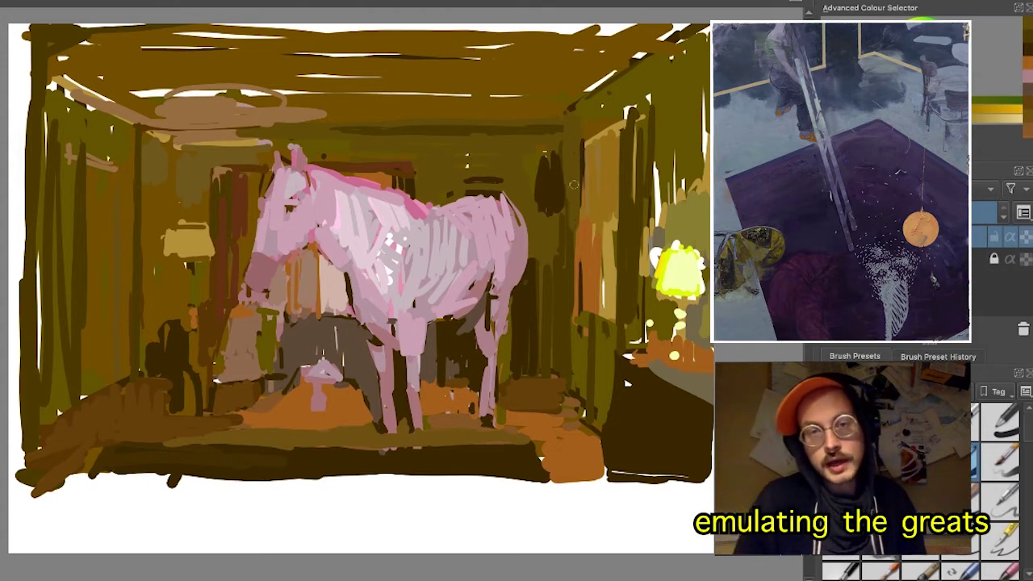
drag(574, 227, 573, 272)
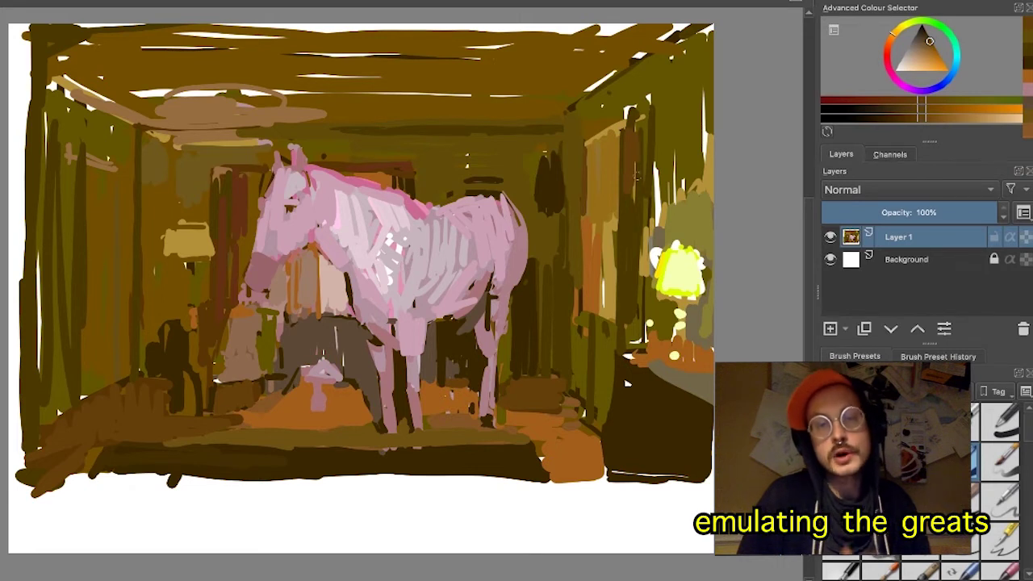
- Fill the white gaps on the right wall with sampled greens, extending the lighter olive glow around the lit lamp
ctrl+click(662, 140)
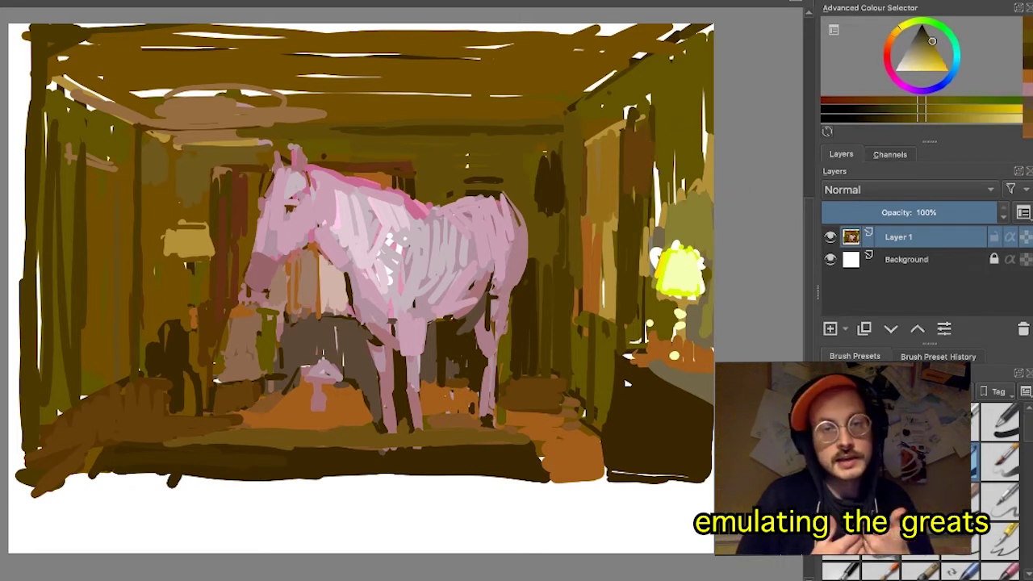
ctrl+click(686, 217)
mouse_move(680, 200)
mouse_down()
mouse_move(695, 147)
mouse_move(710, 195)
mouse_move(648, 238)
mouse_up()
drag(662, 156, 660, 184)
drag(672, 153, 669, 180)
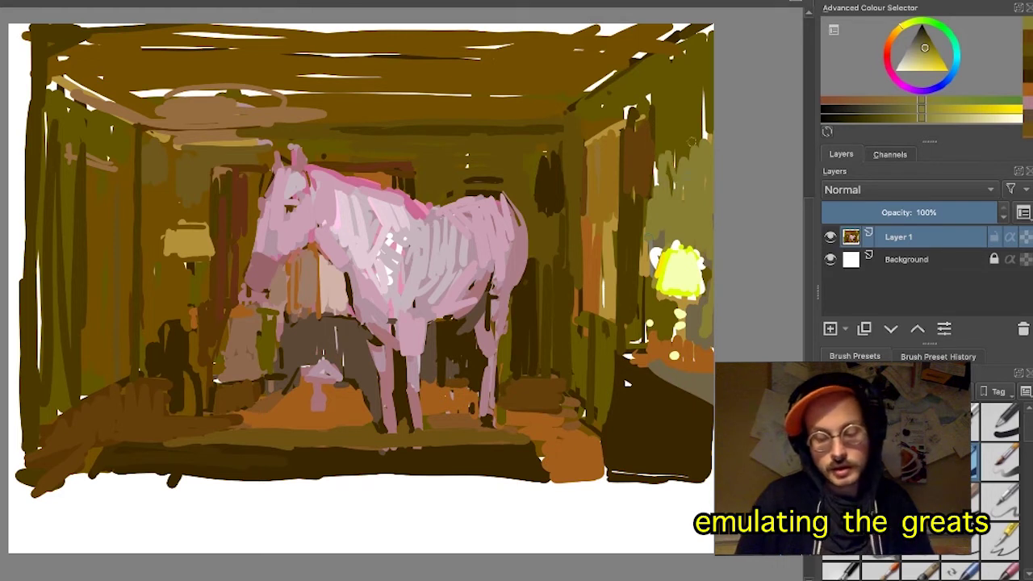
drag(654, 115, 655, 158)
ctrl+click(643, 77)
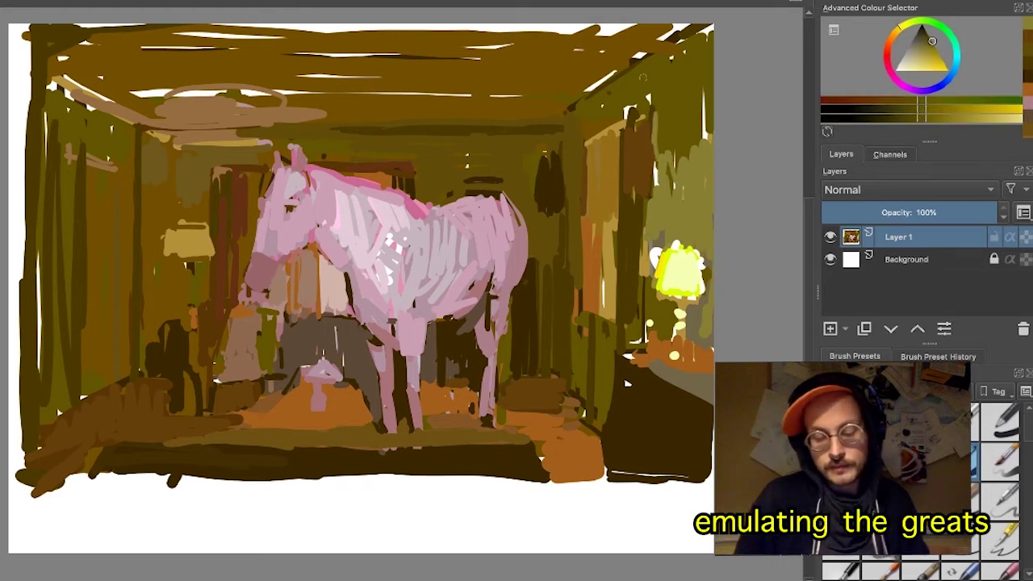
drag(672, 59, 703, 31)
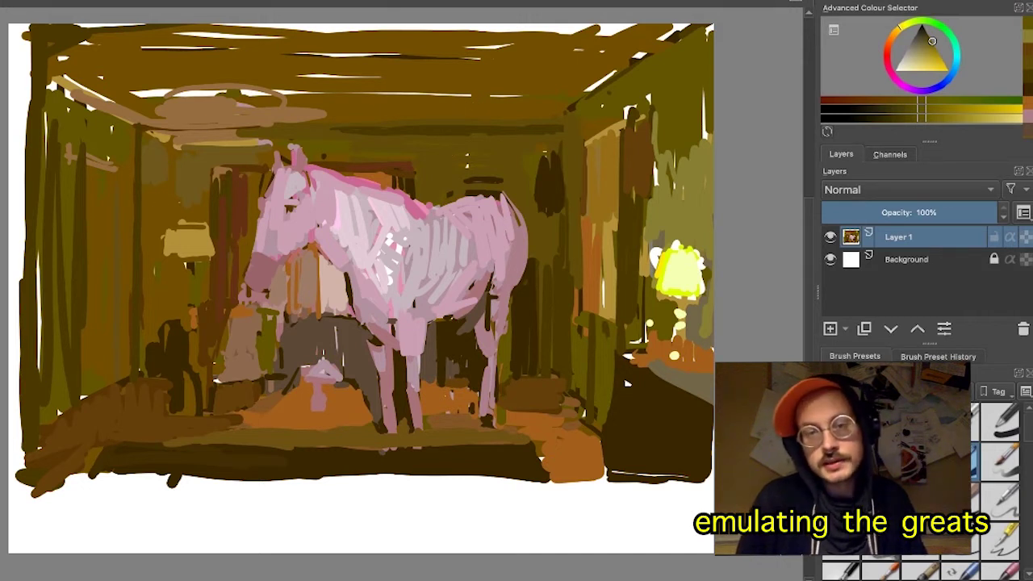
- Mix muted olive-browns from sampled wall colours and paint vertical strokes down the upper part of the left room corner
ctrl+click(155, 208)
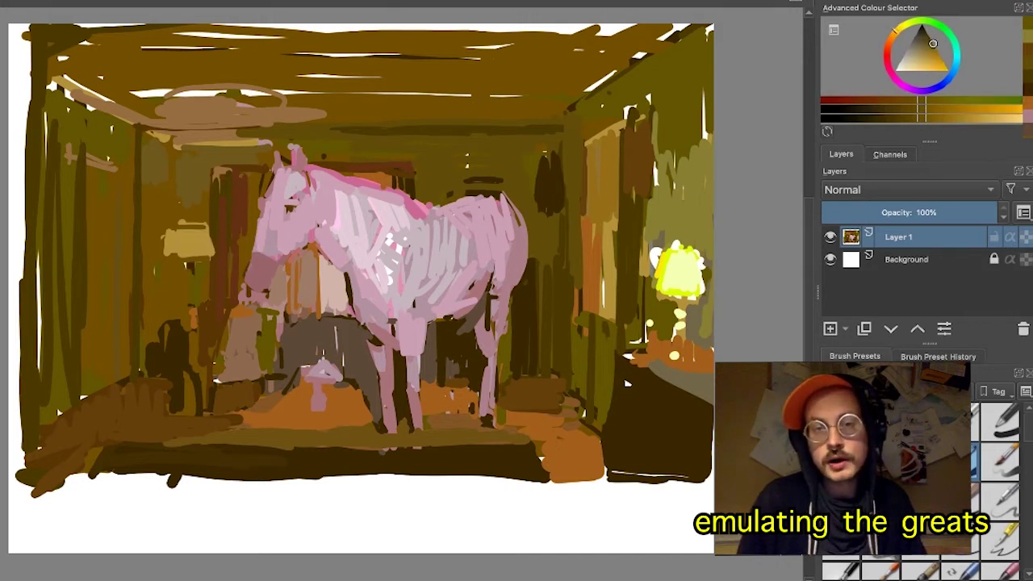
ctrl+click(66, 187)
ctrl+click(130, 199)
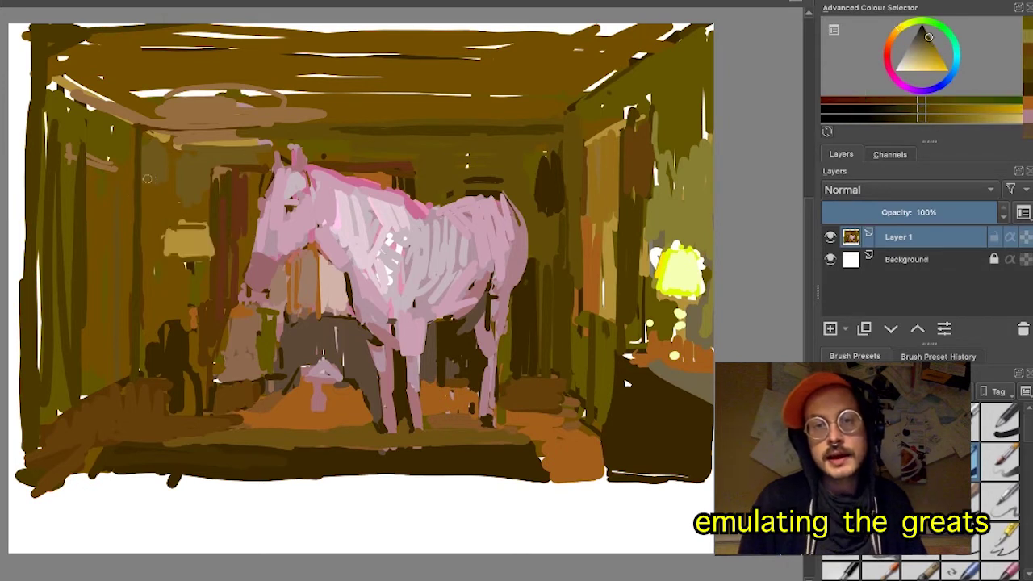
click(926, 42)
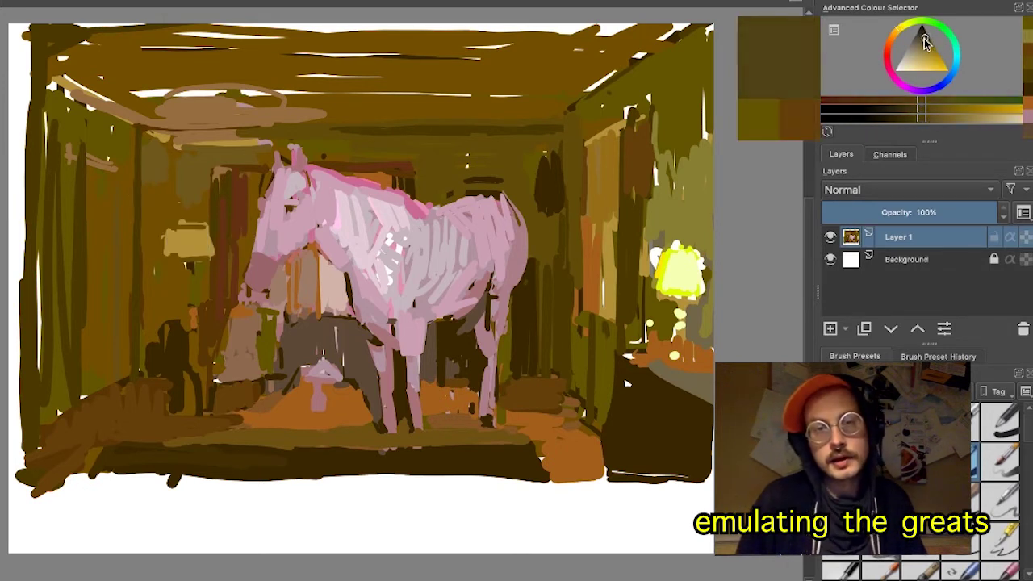
drag(137, 133, 139, 220)
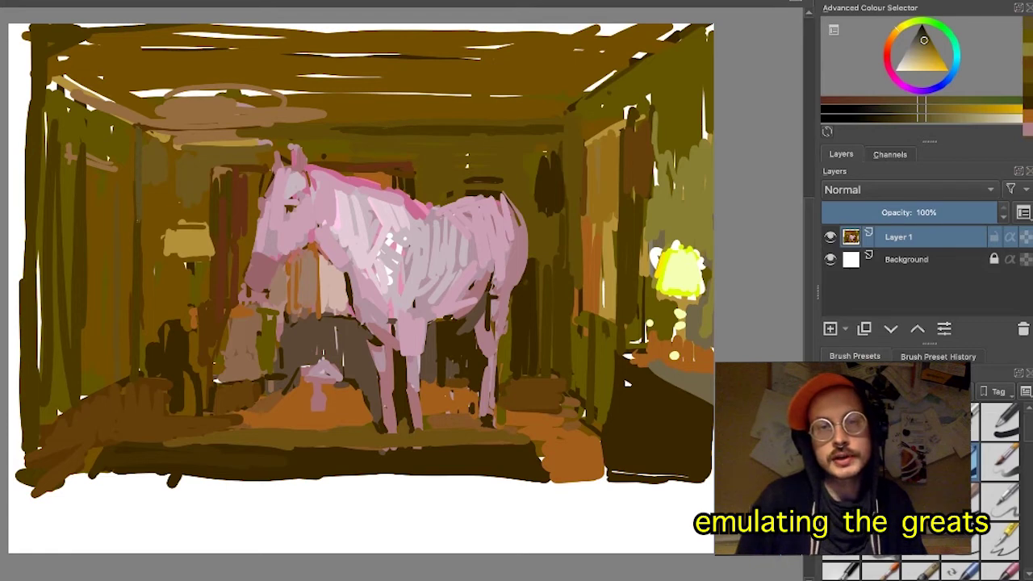
click(929, 45)
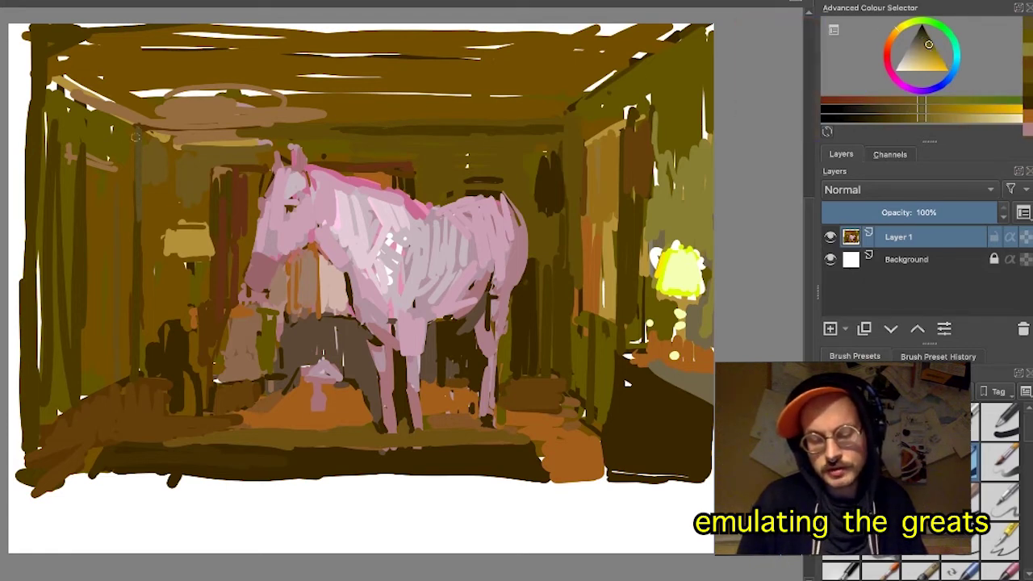
drag(136, 138, 138, 225)
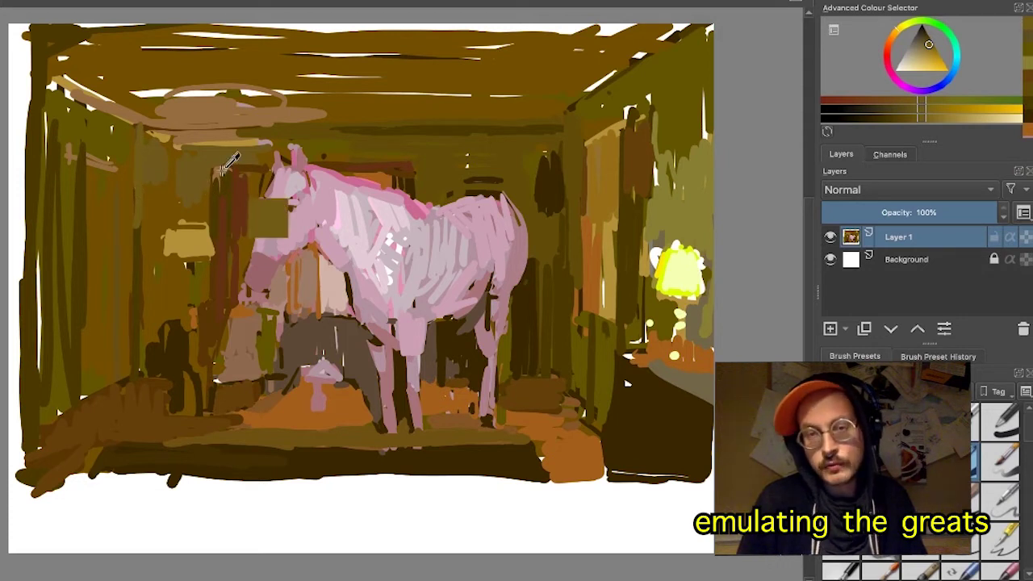
- Mix a muted purple and add accents at the doorway's upper corner and on the small lamp shape beneath the horse
click(890, 68)
drag(888, 69, 891, 77)
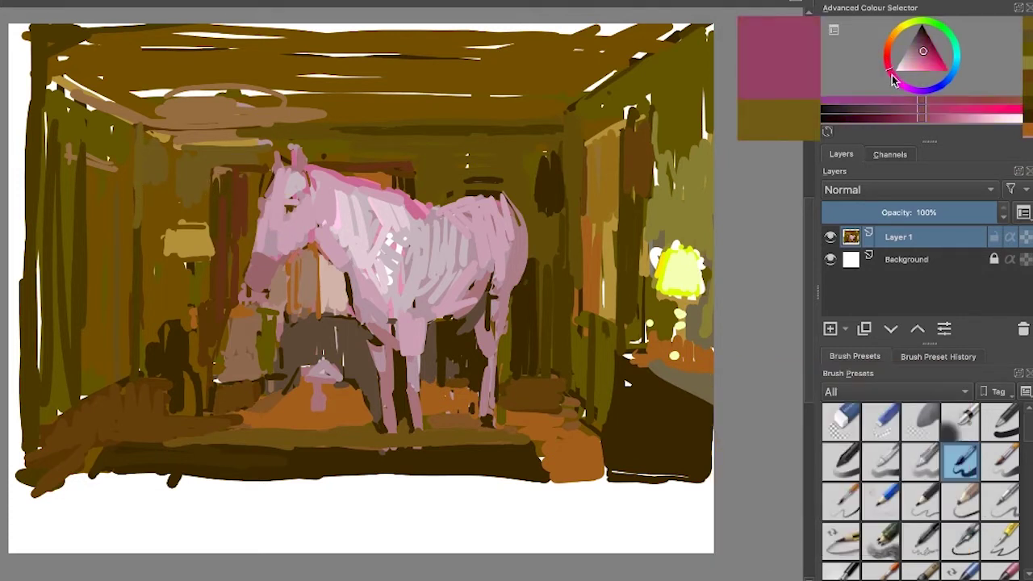
click(917, 47)
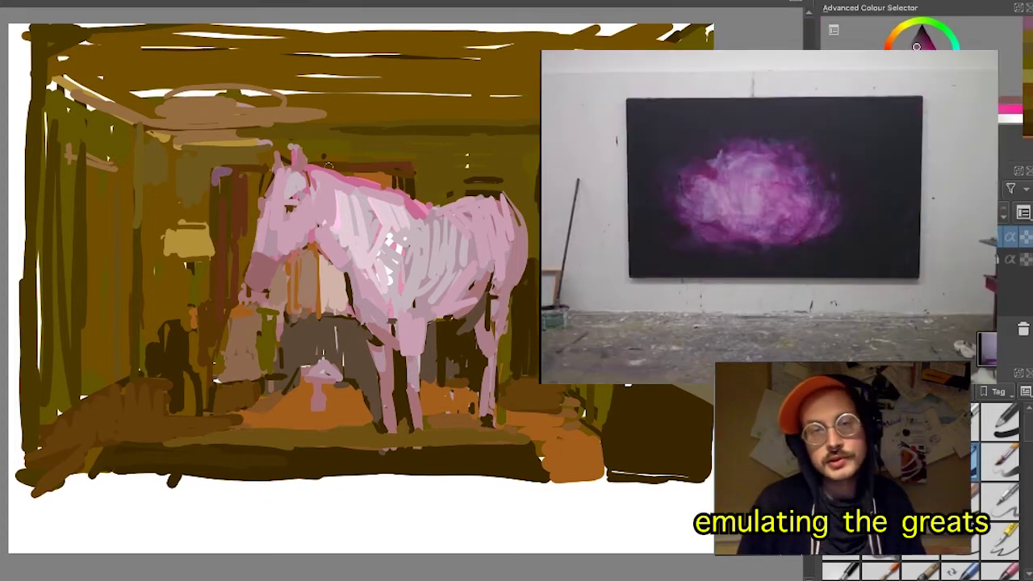
drag(309, 376, 340, 379)
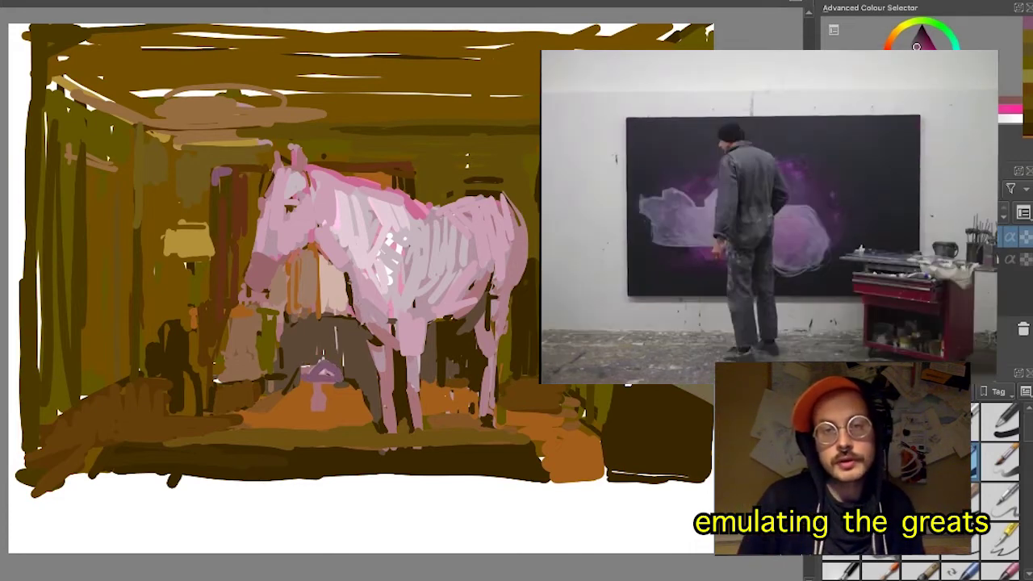
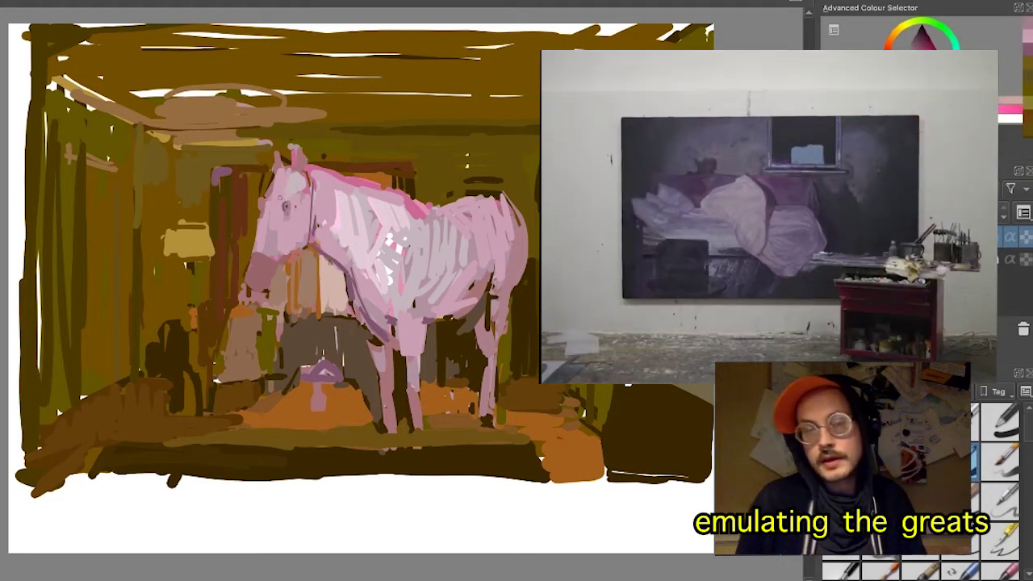
- Refine the horse's face and jaw edge with sampled pinks and mauves, and add a sampled brown stroke beneath its muzzle
ctrl+click(288, 212)
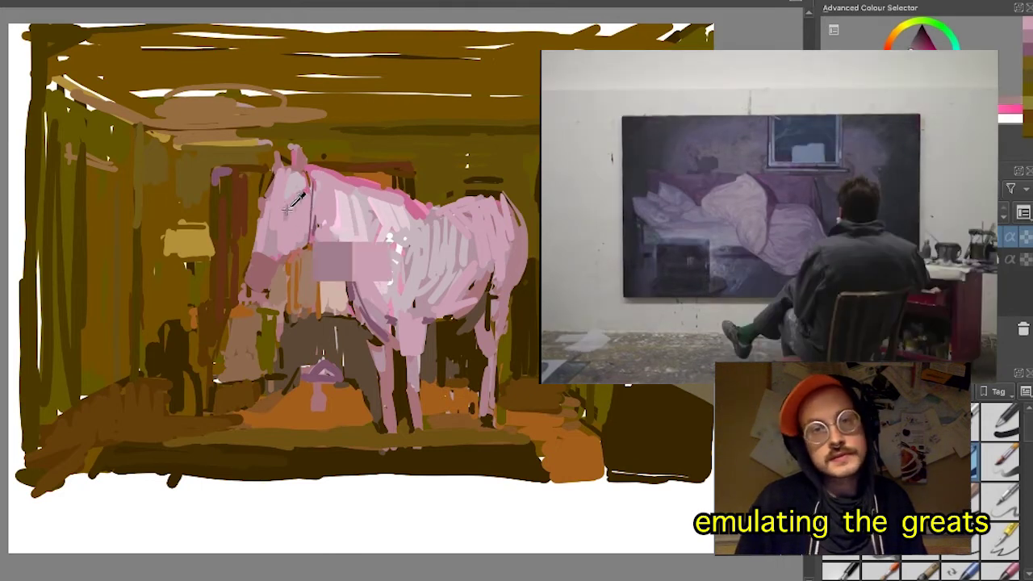
alt+click(324, 243)
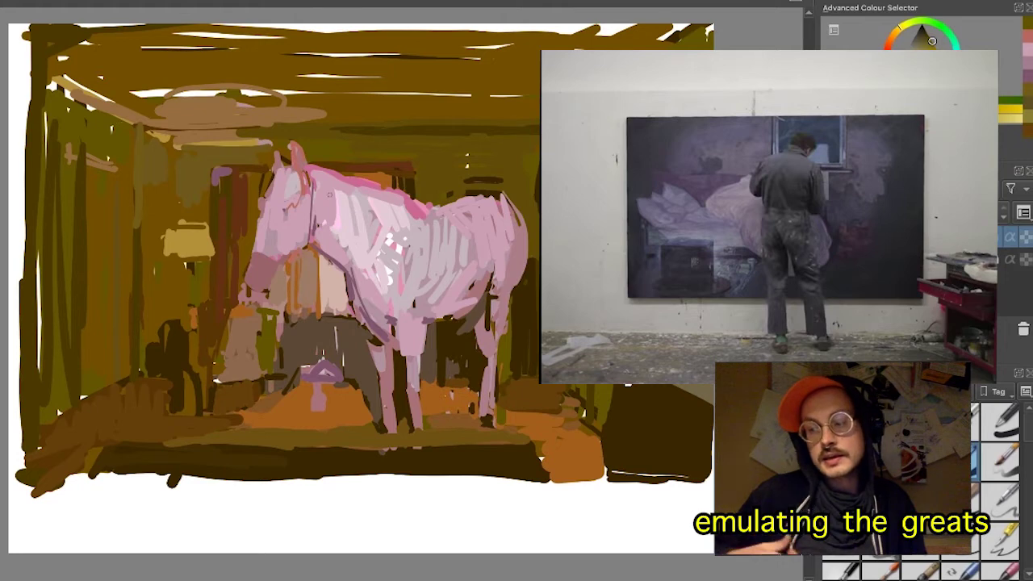
key(ctrl)
ctrl+click(307, 209)
drag(309, 204, 314, 229)
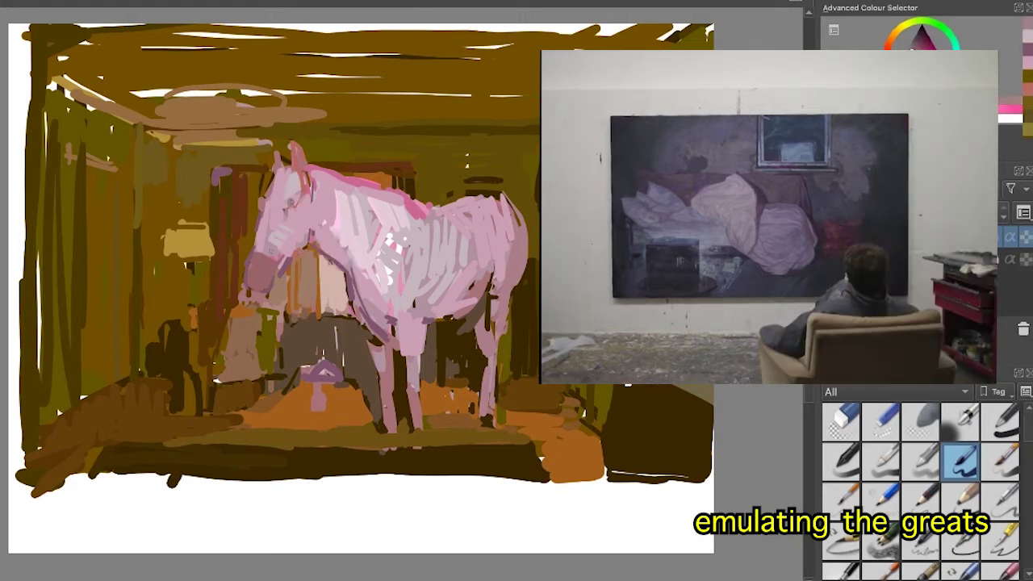
ctrl+click(260, 308)
drag(234, 311, 251, 310)
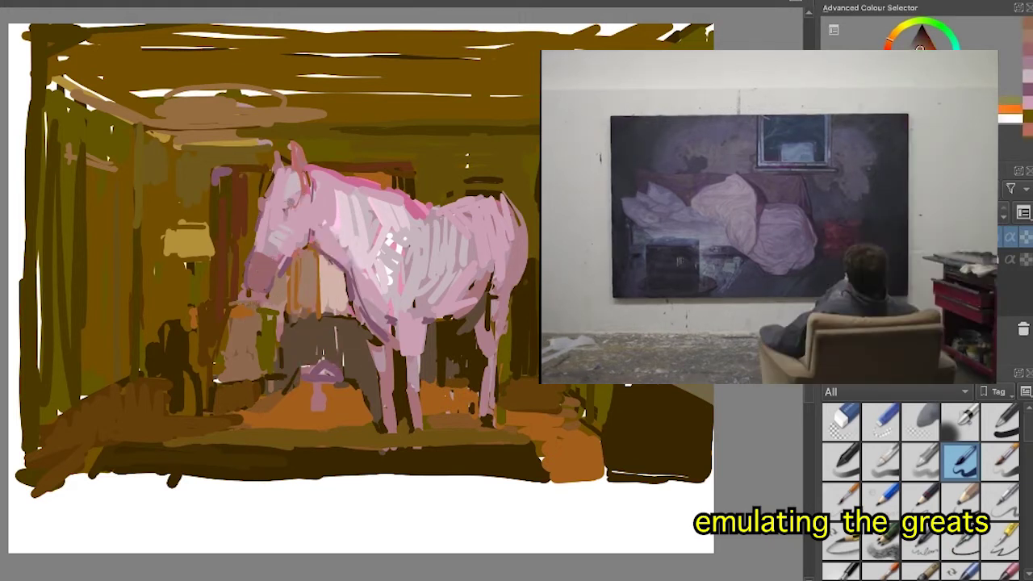
ctrl+click(226, 293)
- Paint pale greyish-pink strokes over the horse's shoulder, chest and upper foreleg, covering the white specks and softening the mane's edge
ctrl+click(408, 208)
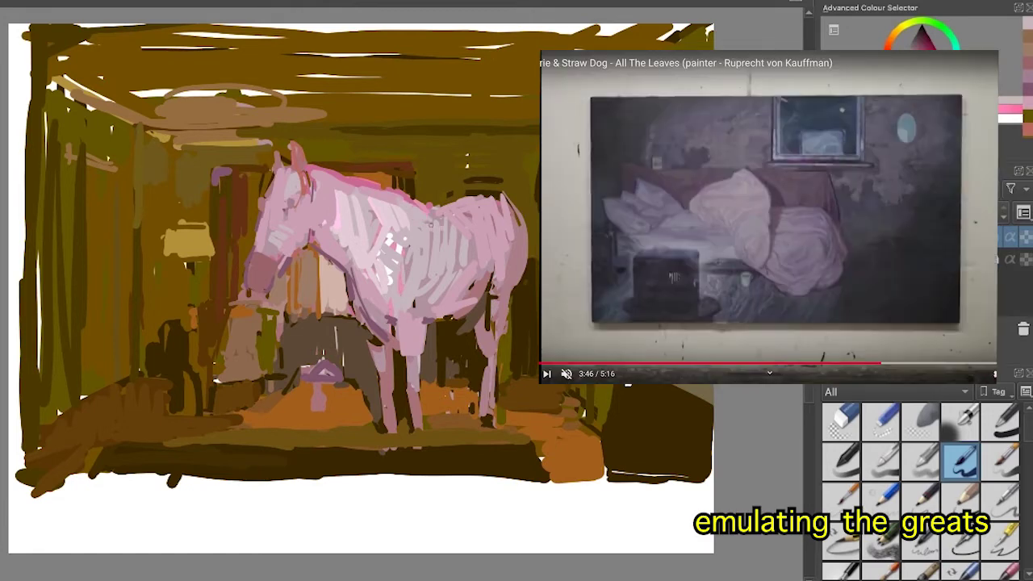
ctrl+click(388, 239)
ctrl+click(388, 231)
click(902, 65)
mouse_move(387, 238)
mouse_down()
mouse_move(387, 267)
mouse_move(400, 265)
mouse_up()
mouse_move(412, 211)
mouse_down()
mouse_move(410, 259)
mouse_move(422, 256)
mouse_up()
drag(380, 202, 352, 186)
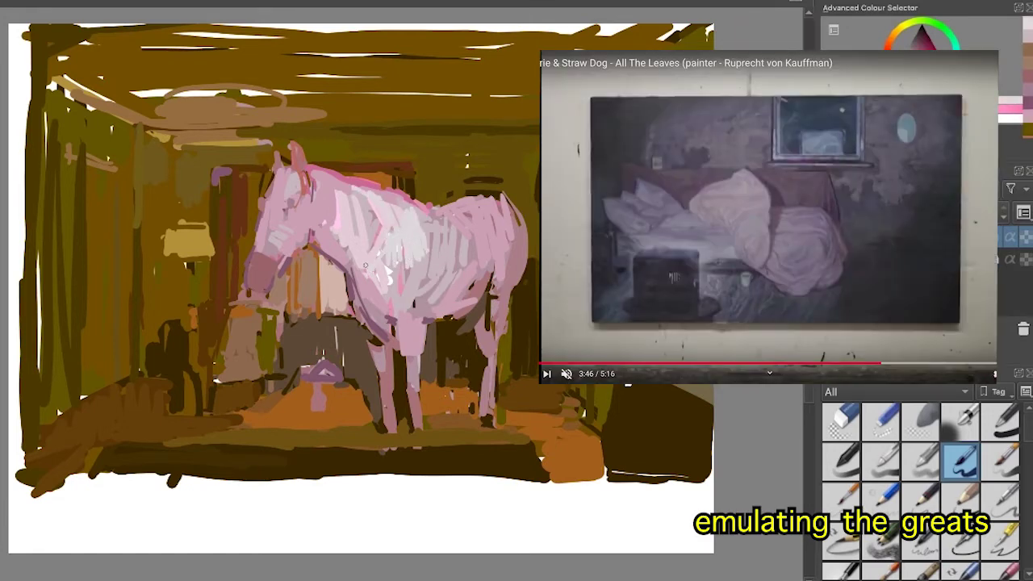
drag(368, 278, 380, 296)
drag(391, 256, 384, 281)
drag(410, 314, 405, 329)
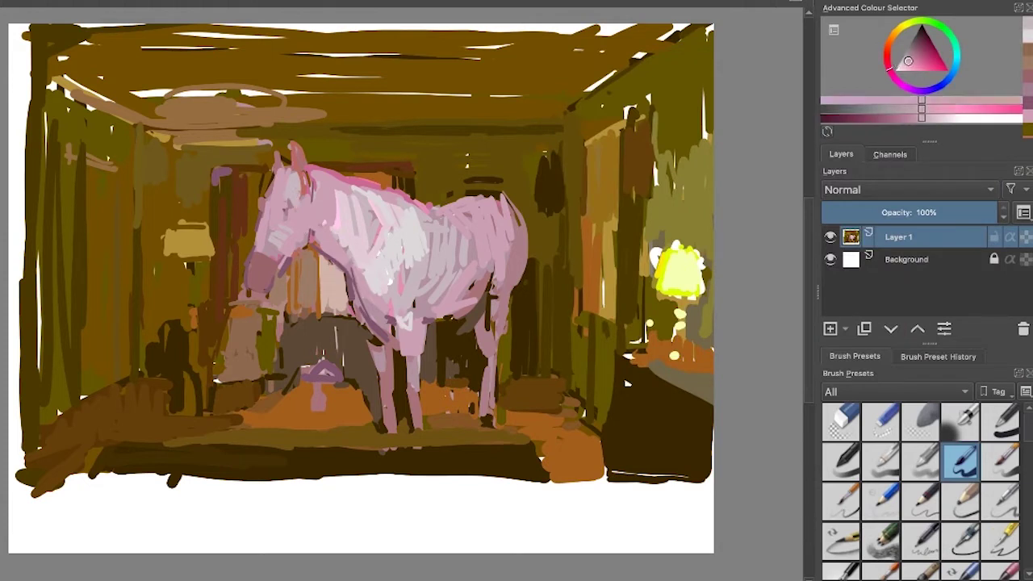
- Mix a lighter pink and brush highlights onto the horse's neck and around its eye
click(902, 68)
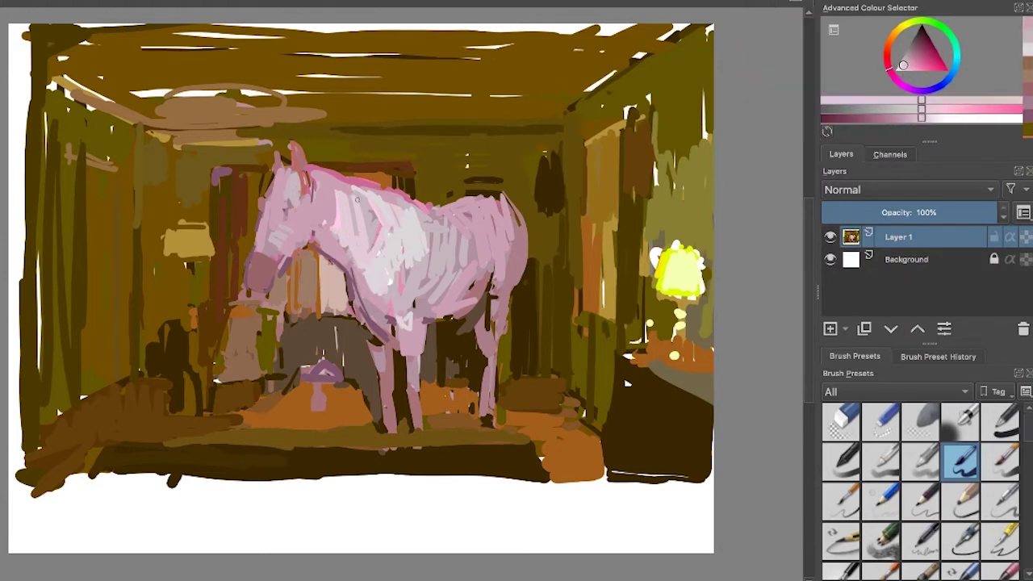
mouse_move(321, 187)
mouse_down()
mouse_move(328, 226)
mouse_move(346, 220)
mouse_move(367, 241)
mouse_move(345, 256)
mouse_up()
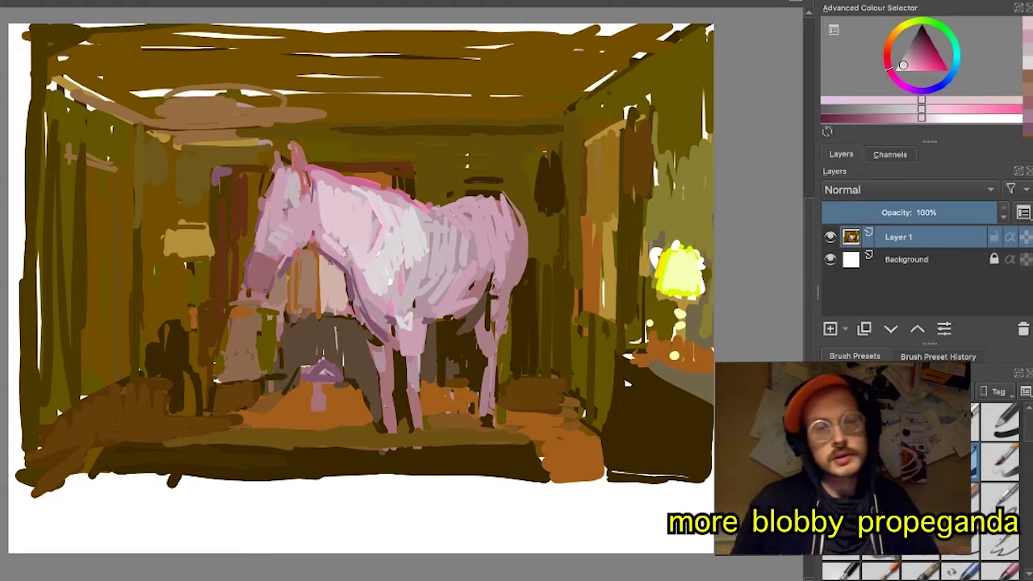
mouse_move(296, 192)
mouse_down()
mouse_move(285, 186)
mouse_move(299, 189)
mouse_up()
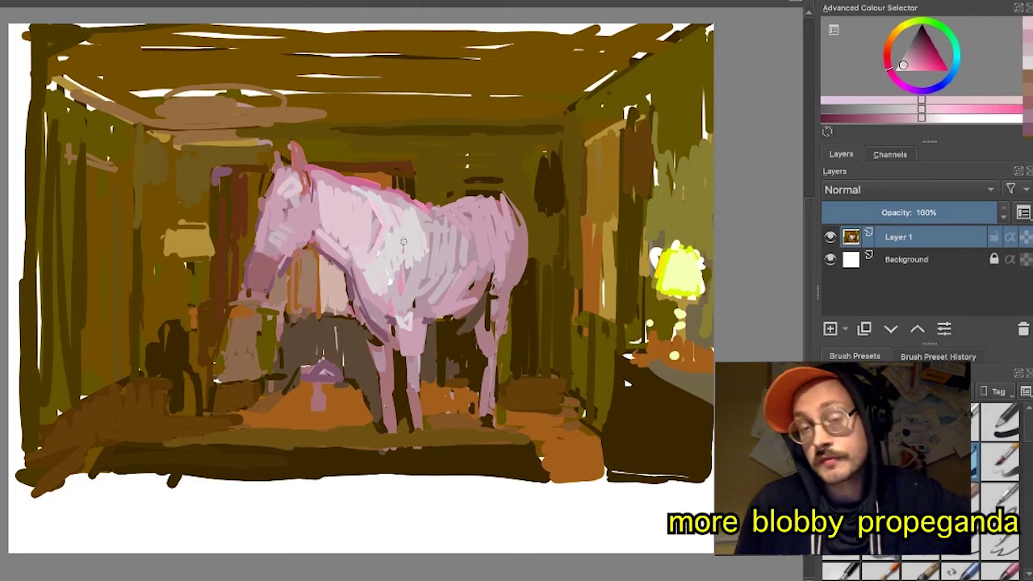
- Brush light greyish-pink strokes over the horse's neck, shoulder, chest and flank, with a small touch on the rump
mouse_move(327, 181)
mouse_down()
mouse_move(401, 232)
mouse_move(437, 244)
mouse_move(417, 233)
mouse_move(413, 209)
mouse_move(436, 300)
mouse_move(403, 303)
mouse_up()
mouse_move(428, 263)
mouse_down()
mouse_move(414, 305)
mouse_move(399, 313)
mouse_up()
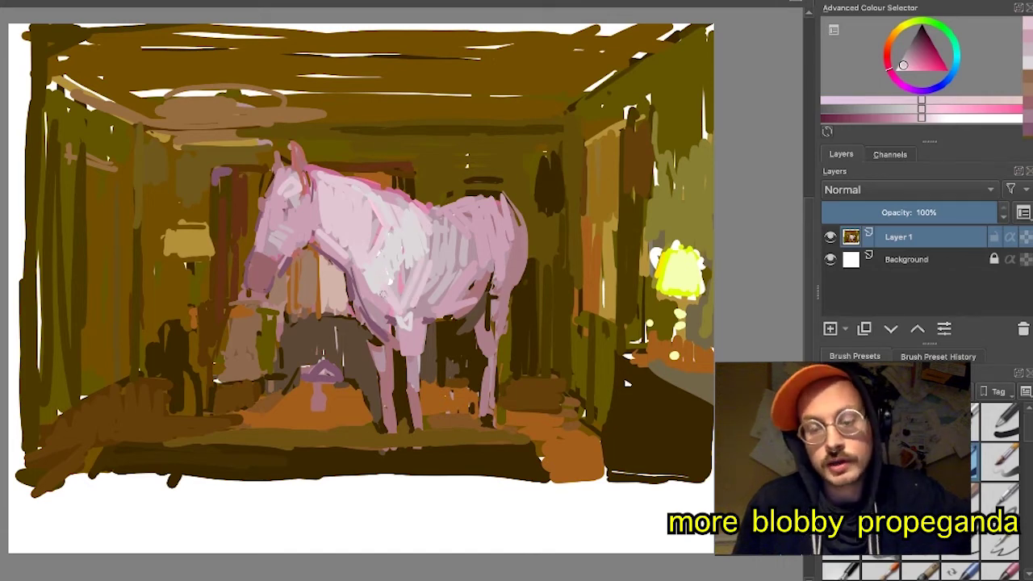
drag(357, 277, 373, 304)
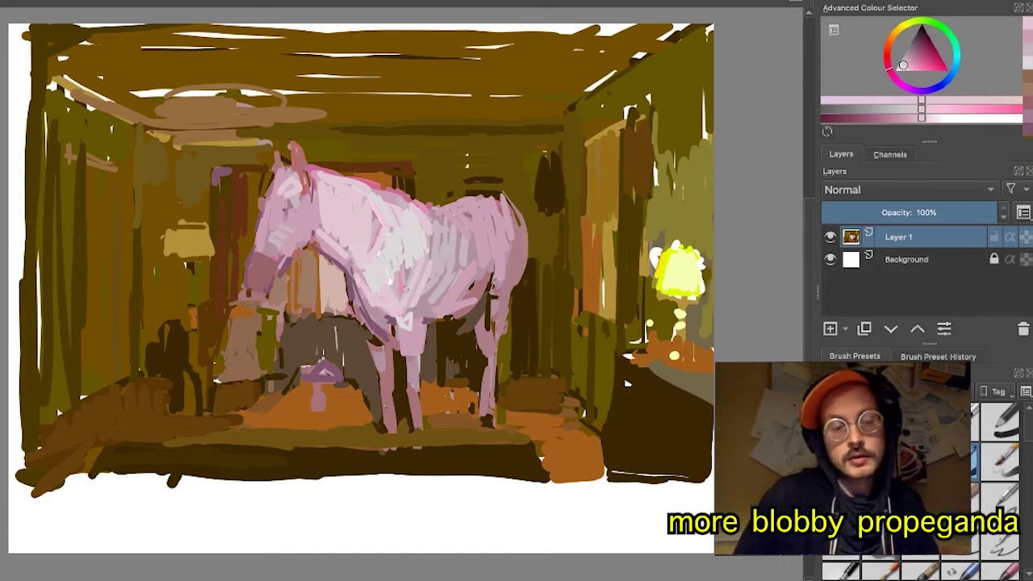
drag(438, 246, 433, 274)
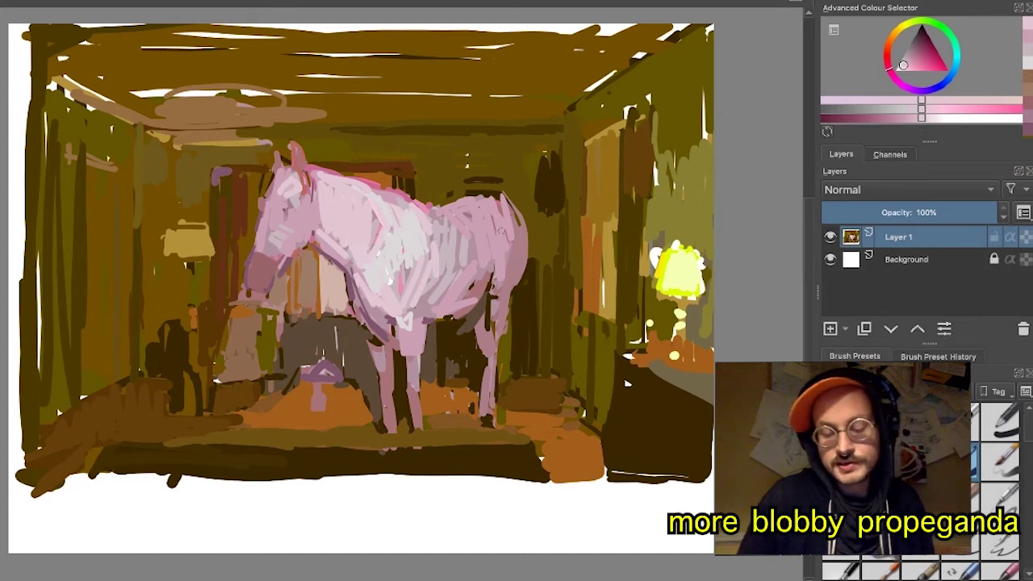
drag(488, 212, 497, 226)
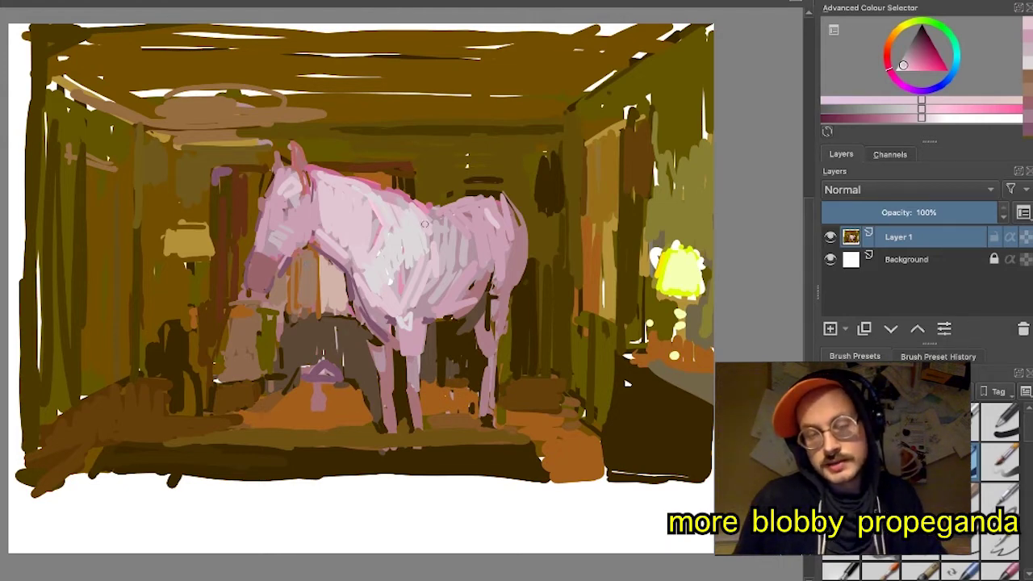
- Refine the horse's eye, cheek and muzzle with sampled pinks and mauves
ctrl+click(300, 221)
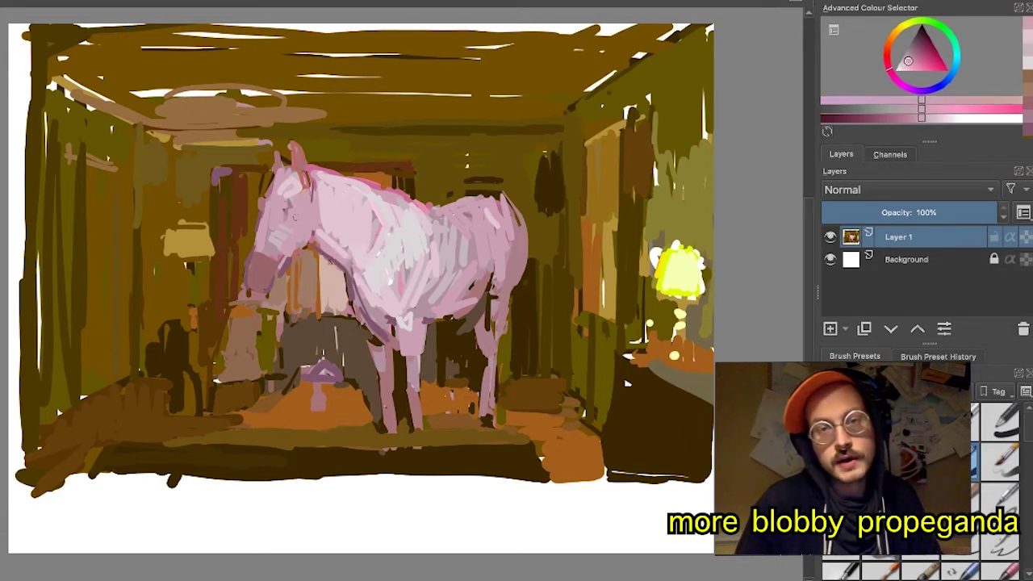
drag(273, 238, 267, 256)
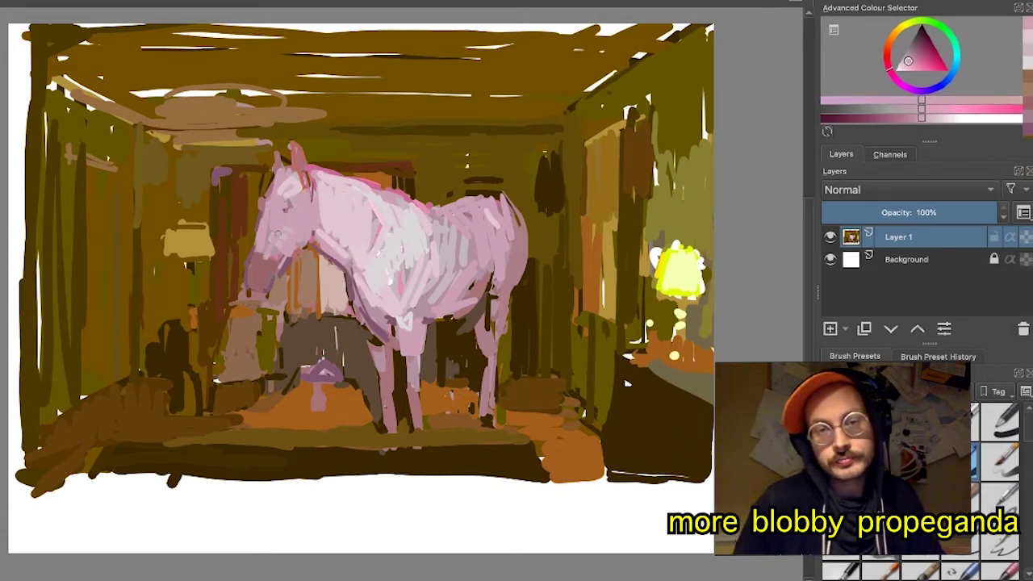
ctrl+click(279, 240)
mouse_move(272, 237)
mouse_down()
mouse_move(291, 220)
mouse_move(284, 260)
mouse_up()
ctrl+click(285, 229)
click(291, 222)
ctrl+click(272, 268)
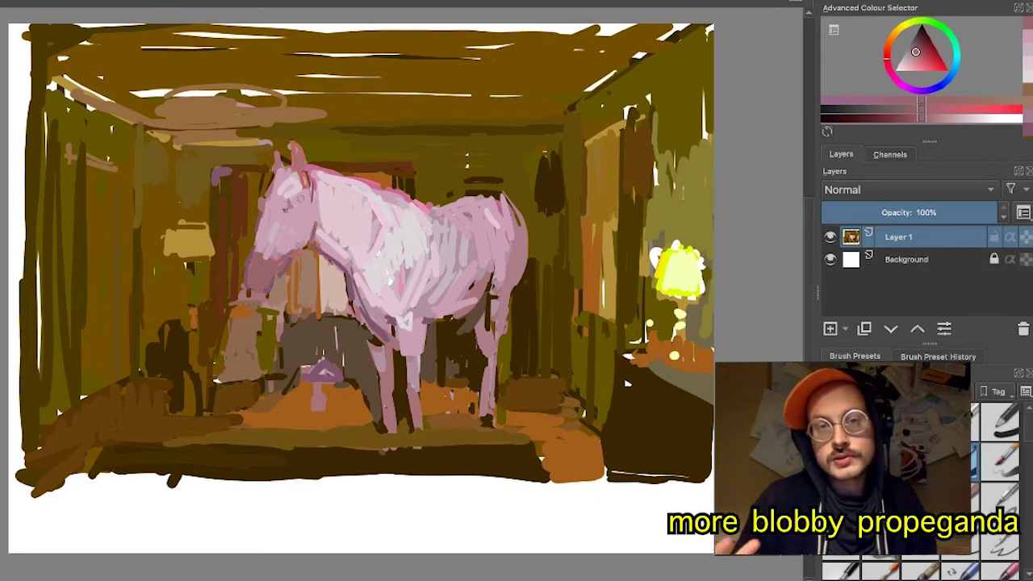
ctrl+click(296, 179)
mouse_move(296, 179)
mouse_down()
mouse_move(306, 184)
mouse_move(298, 194)
mouse_up()
ctrl+click(241, 283)
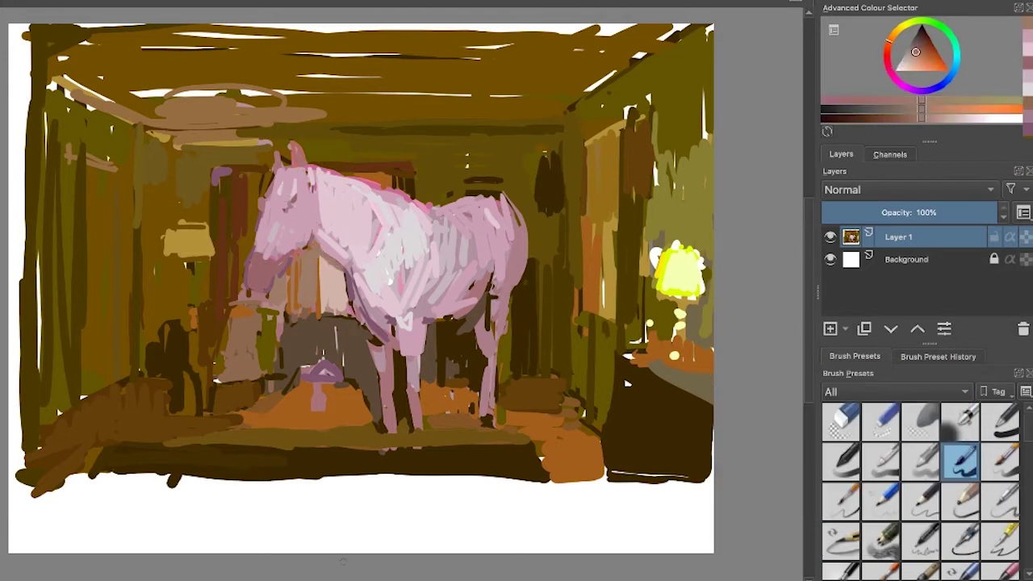
- Paint sampled brown tones onto the shape below the muzzle and the horse's front hooves, extending the hooves onto the floor
ctrl+click(244, 321)
drag(244, 313, 245, 348)
drag(579, 140, 578, 269)
ctrl+click(388, 412)
drag(391, 432, 390, 449)
drag(417, 433, 418, 449)
ctrl+click(242, 367)
drag(246, 365, 205, 371)
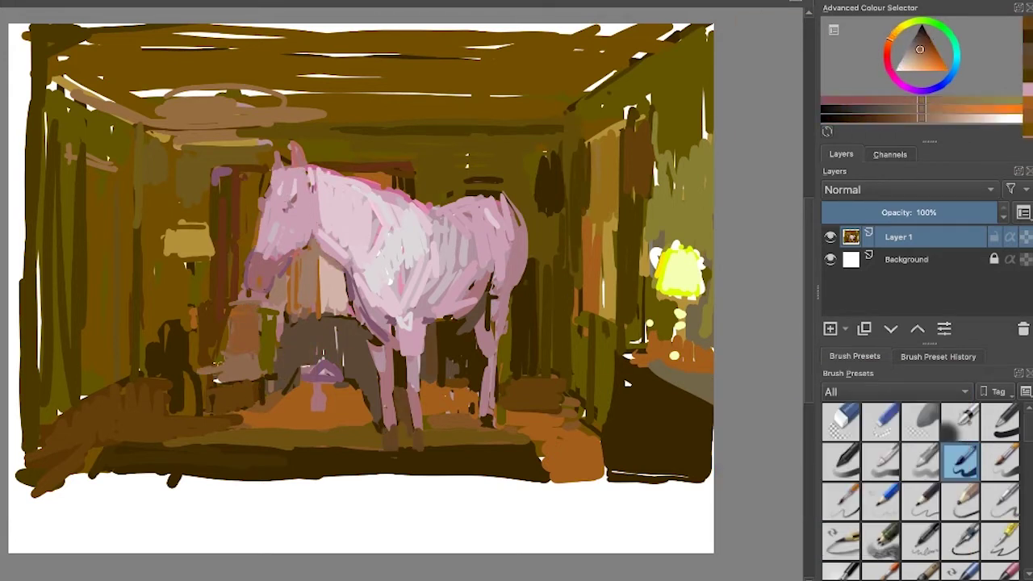
- Block sampled mauve over the hanging area behind the muzzle and sampled brown along the doorway's upper edge
ctrl+click(263, 274)
mouse_move(278, 277)
mouse_down()
mouse_move(273, 330)
mouse_move(284, 313)
mouse_up()
ctrl+click(637, 161)
ctrl+click(583, 250)
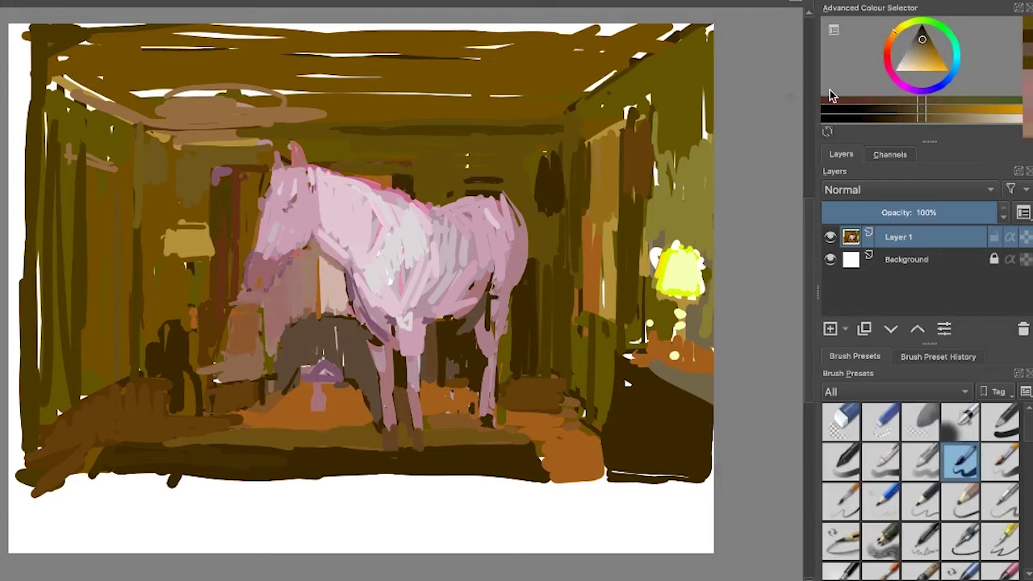
drag(410, 166, 343, 164)
- Rework the horse's hindquarters, belly, chest and forelegs with sampled pinks and mauves, smoothing the chest's lower edge
ctrl+click(375, 205)
drag(517, 234, 491, 287)
ctrl+click(387, 278)
mouse_move(364, 278)
mouse_down()
mouse_move(416, 327)
mouse_move(394, 444)
mouse_up()
ctrl+click(452, 348)
ctrl+click(379, 283)
drag(354, 275, 392, 336)
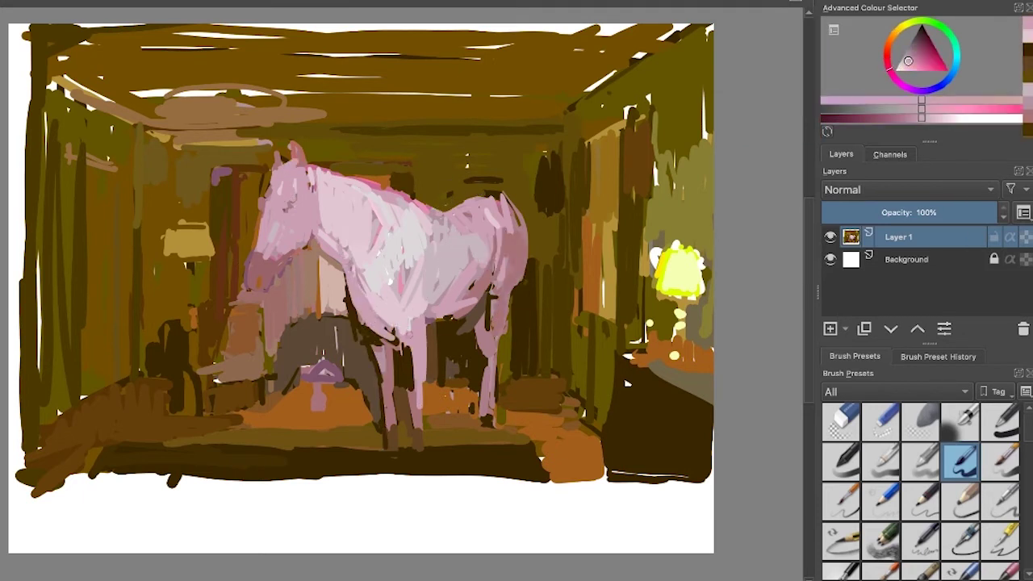
- Brush sampled pale pinks onto the face and withers, and touch up the hind hoof, upper foreleg and pale panel behind the chest
ctrl+click(452, 347)
ctrl+click(396, 235)
drag(288, 176, 279, 235)
ctrl+click(413, 285)
drag(386, 189, 412, 195)
ctrl+click(356, 322)
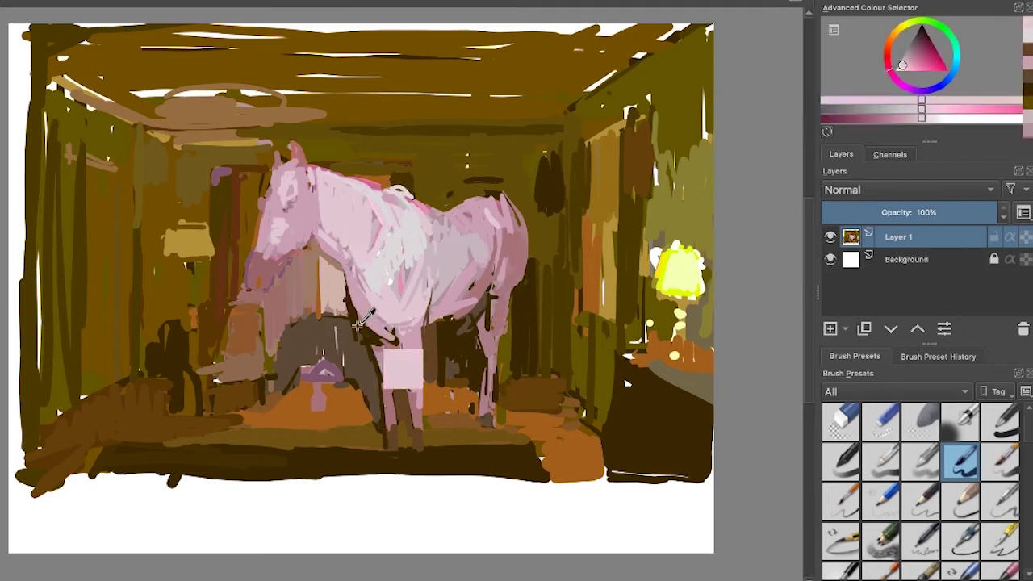
drag(484, 418, 489, 424)
mouse_move(394, 344)
mouse_down()
mouse_move(363, 330)
mouse_move(383, 319)
mouse_up()
ctrl+click(332, 284)
drag(343, 279, 350, 311)
- Mix a slightly darker light grey from the shoulder colour and brush it over the horse's neck and flank
ctrl+click(408, 242)
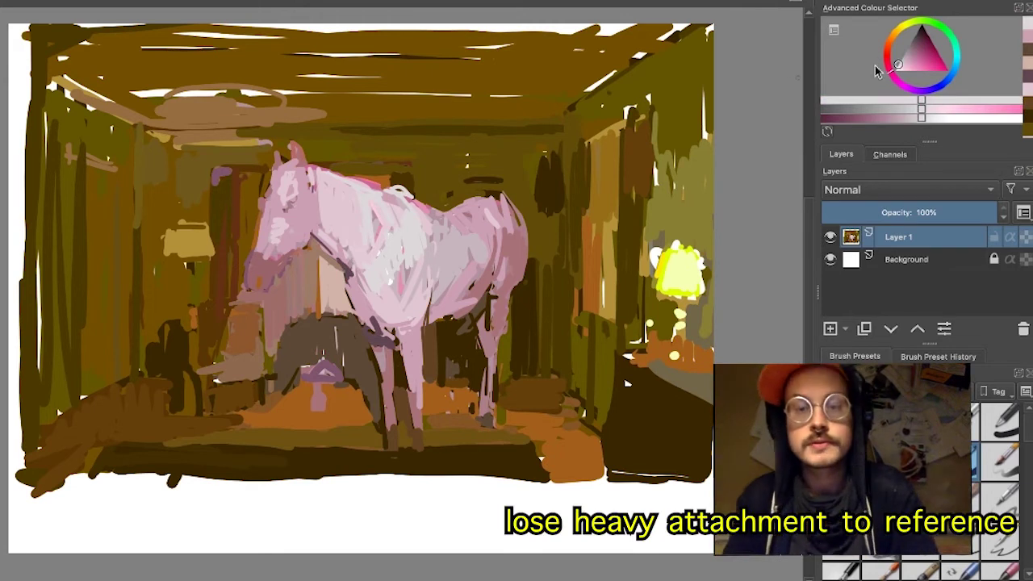
click(907, 109)
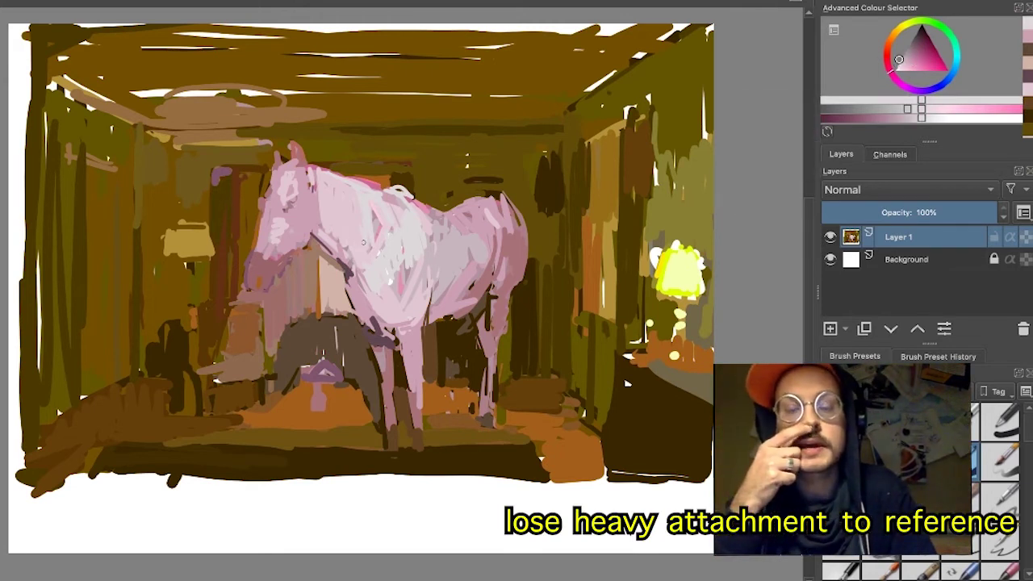
mouse_move(363, 243)
mouse_down()
mouse_move(358, 218)
mouse_move(317, 180)
mouse_up()
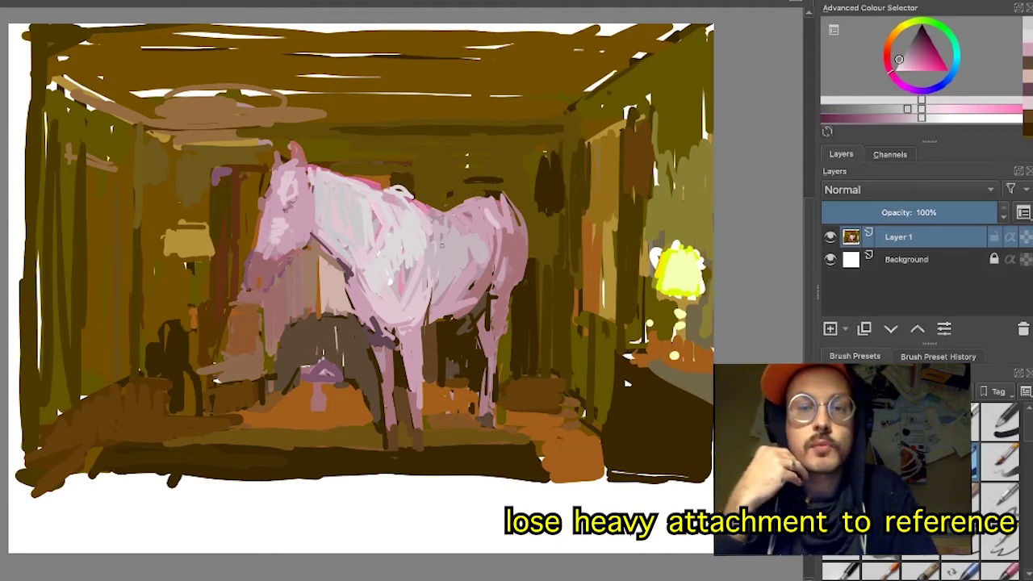
drag(434, 257, 446, 241)
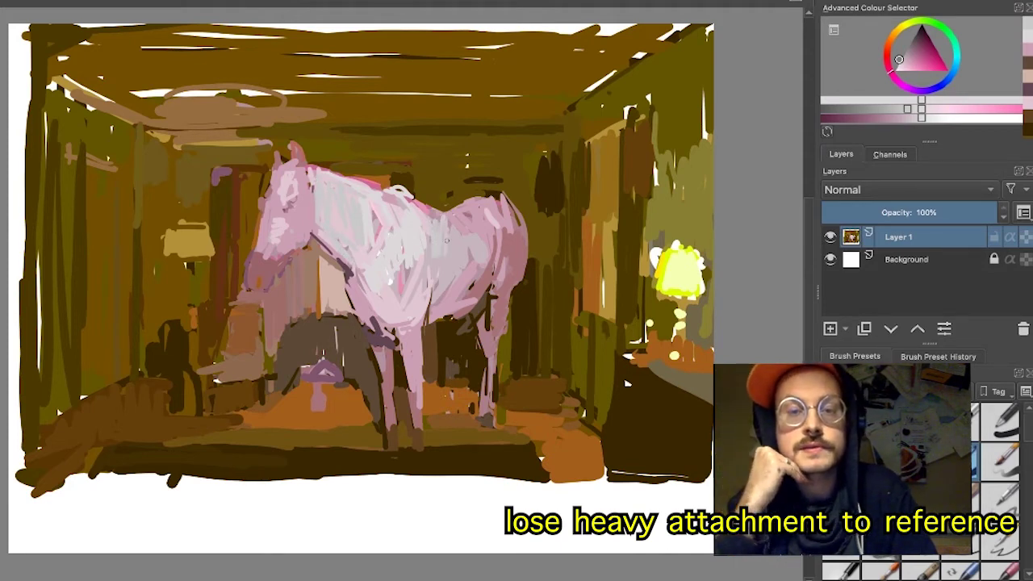
- Mix a less saturated pink from a sampled mane tone and soften the horse's cheek, eye area and nose bridge
ctrl+click(317, 194)
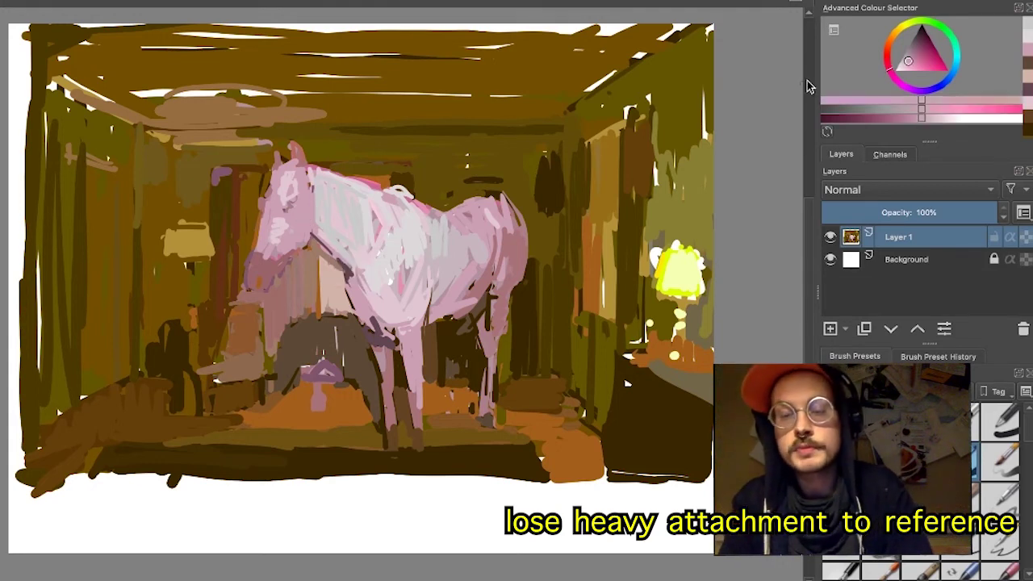
drag(907, 65, 905, 62)
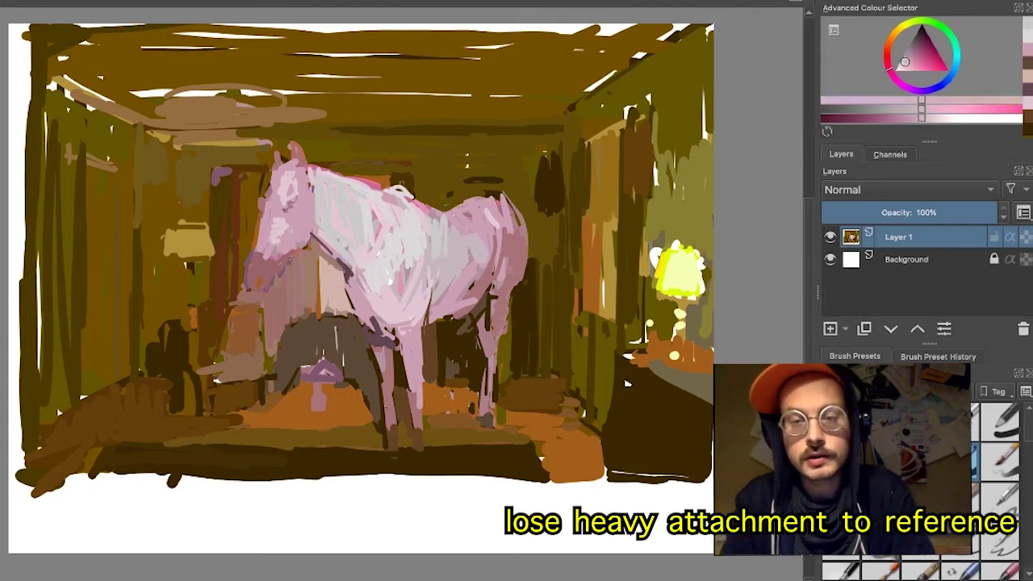
drag(292, 235, 312, 175)
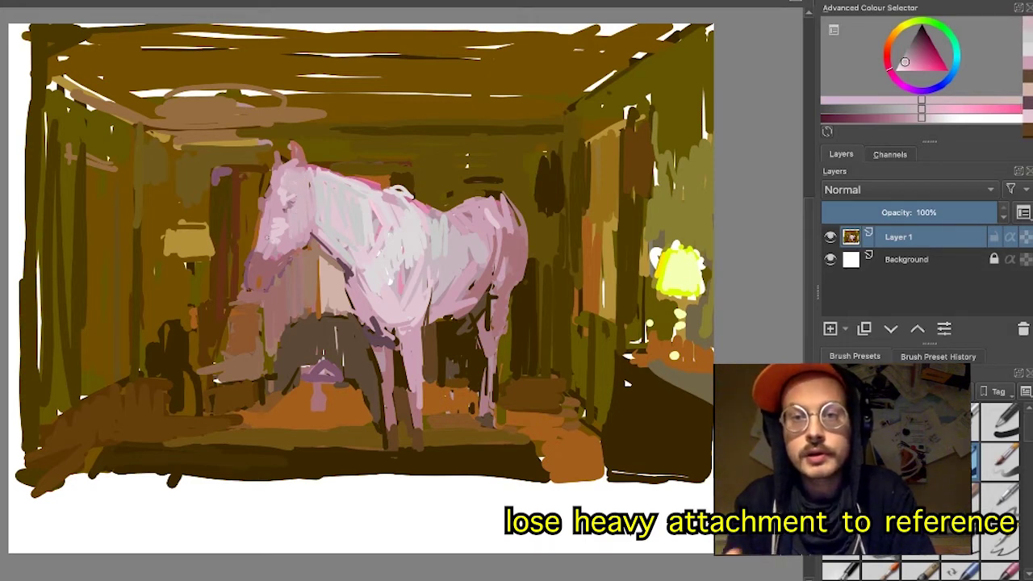
drag(268, 238, 284, 214)
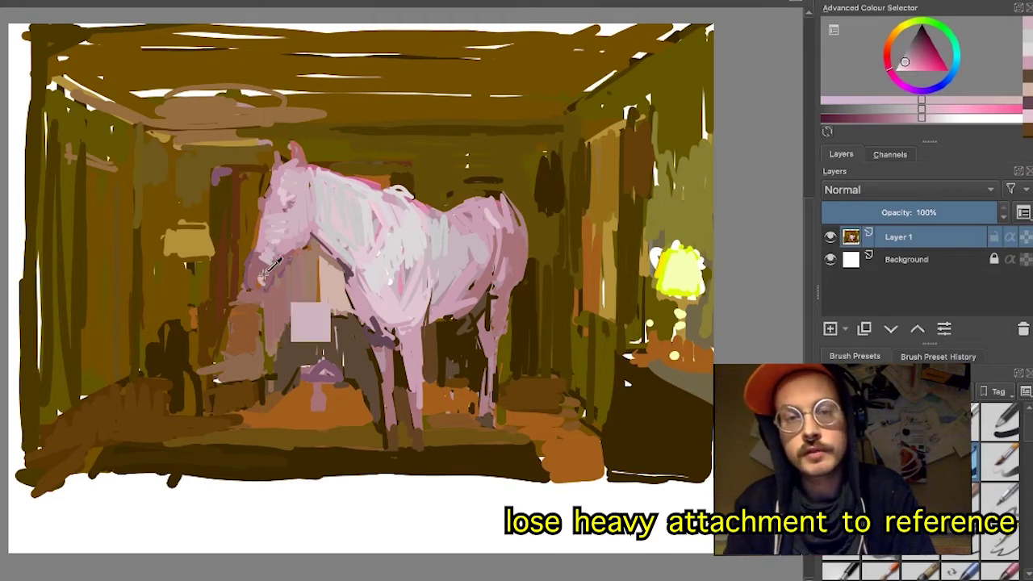
- Rework the muzzle with sampled mauve, fill the shoulder with sampled pale grey, and add a dark mauve nostril
ctrl+click(311, 322)
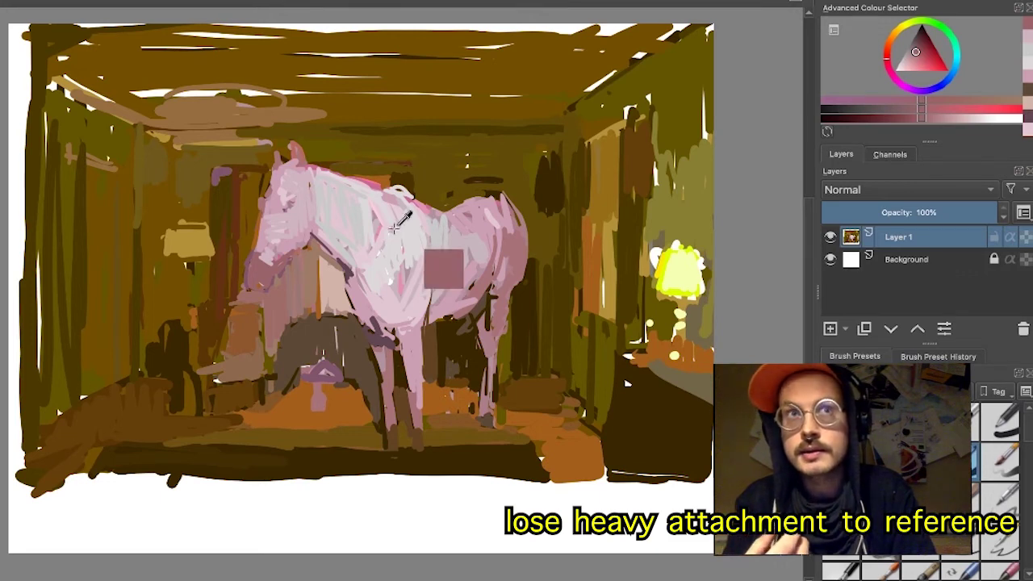
ctrl+click(439, 251)
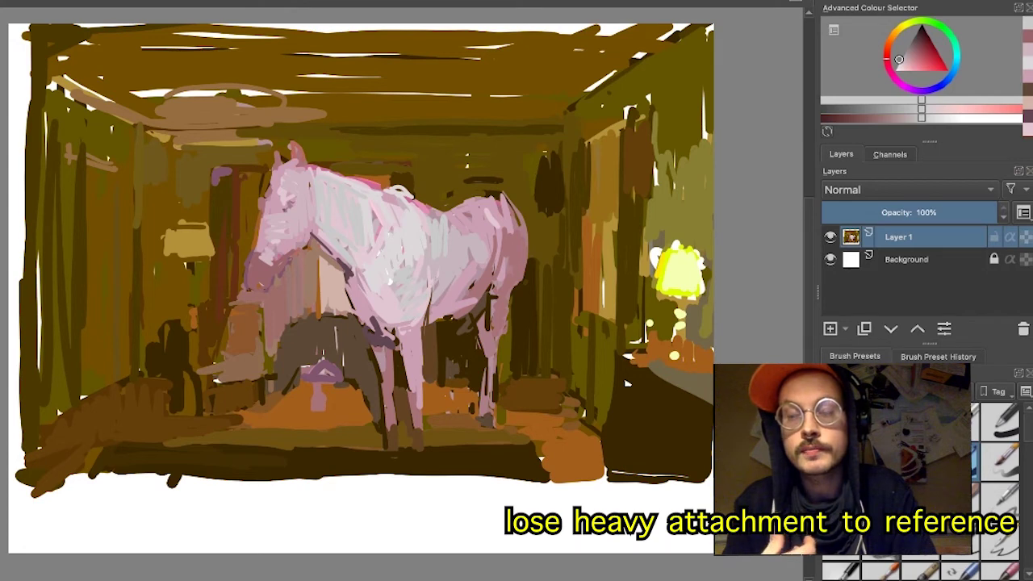
ctrl+click(357, 281)
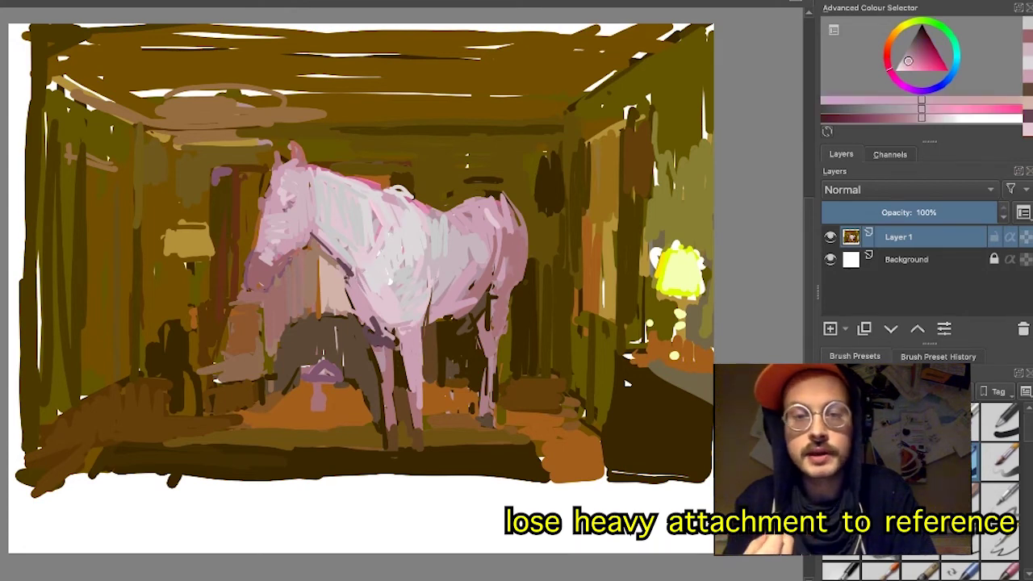
ctrl+click(412, 363)
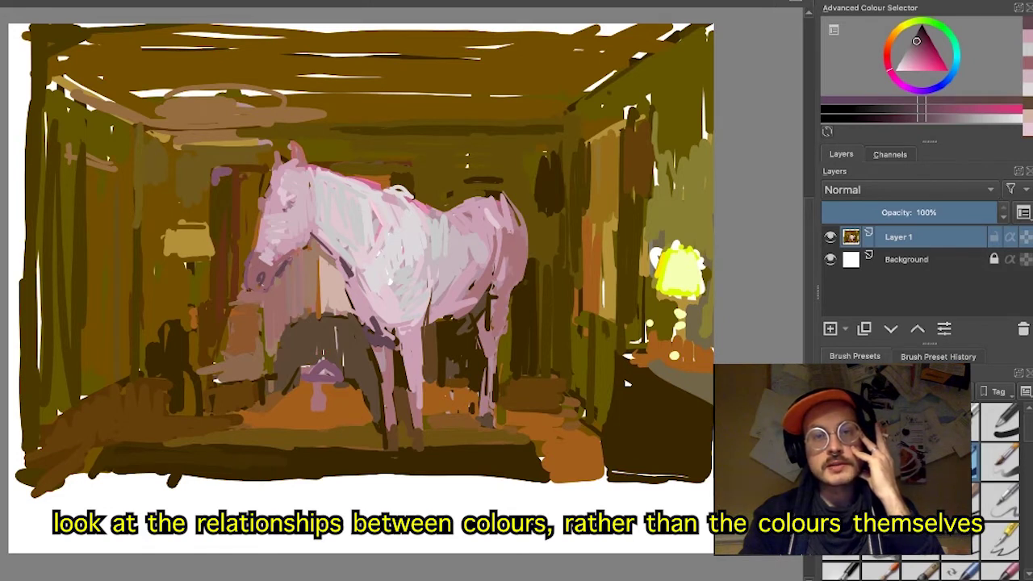
- Paint a dark mauve shadow down the inner hind leg from the belly, using colours sampled from the horse
ctrl+click(510, 301)
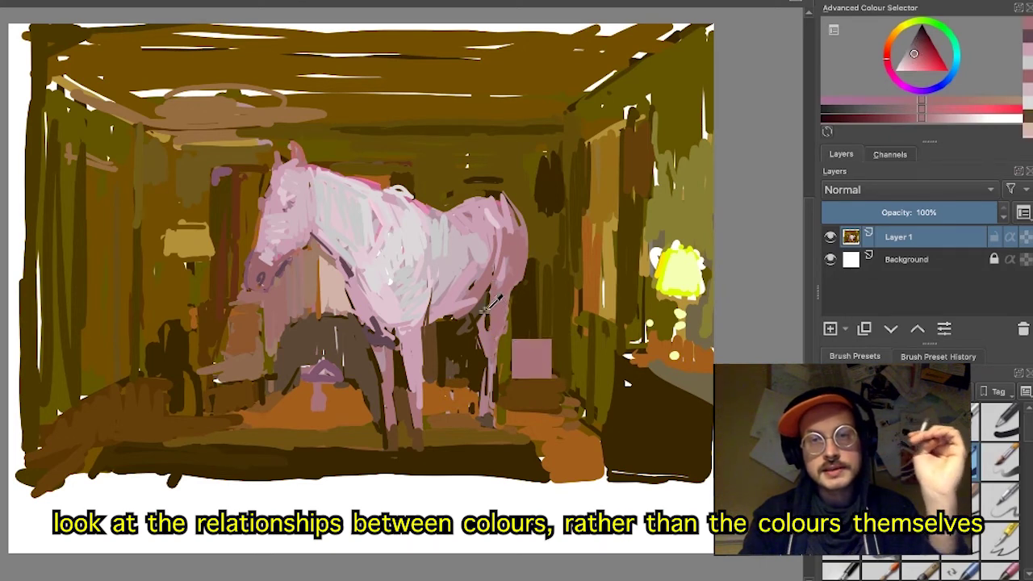
ctrl+click(387, 331)
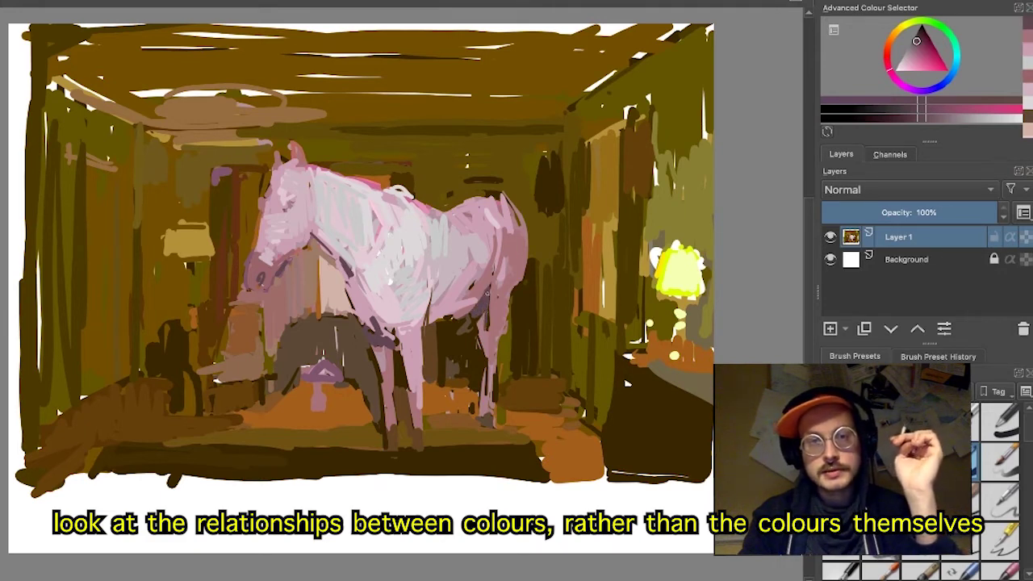
drag(488, 293, 489, 344)
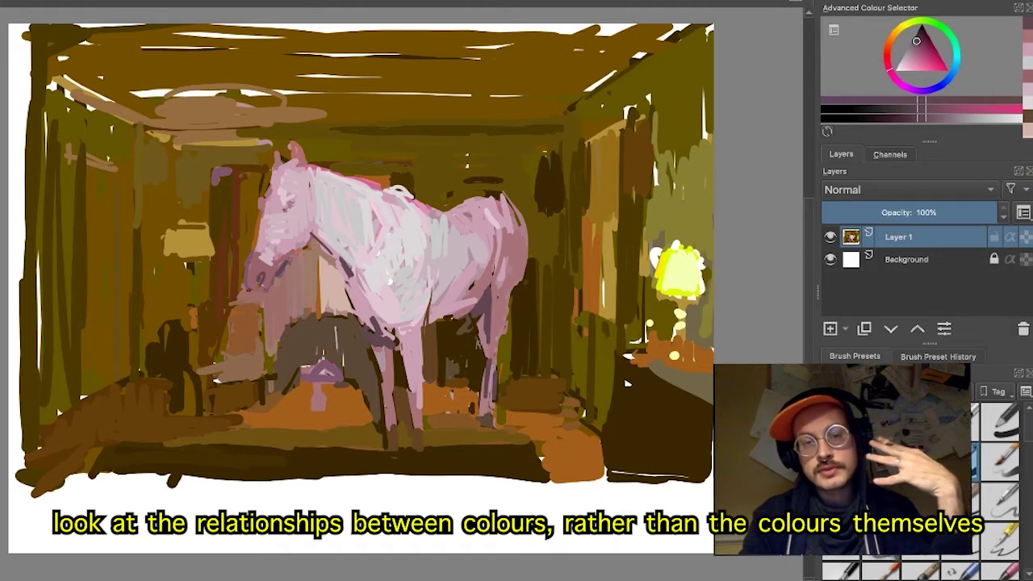
- Add sampled brown strokes to the dark furniture shape beneath the horse's belly
ctrl+click(468, 343)
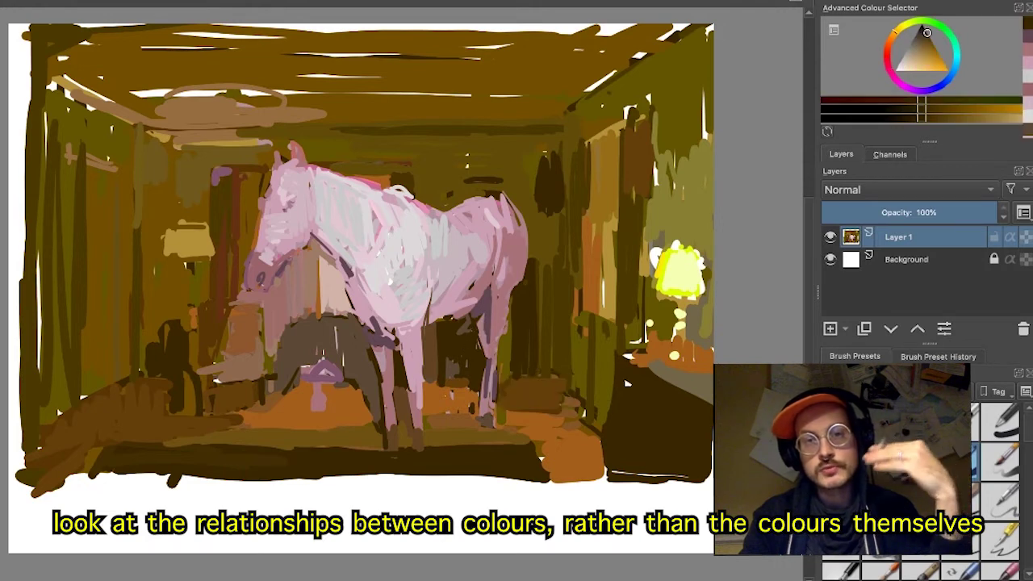
ctrl+click(454, 375)
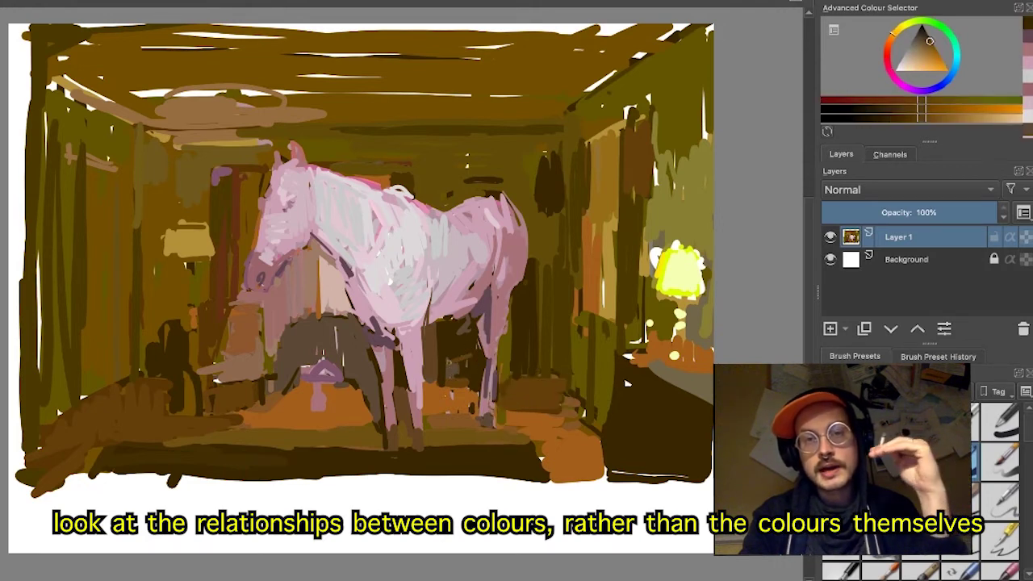
mouse_move(469, 360)
mouse_down()
mouse_move(451, 388)
mouse_move(443, 379)
mouse_move(476, 388)
mouse_up()
ctrl+click(447, 340)
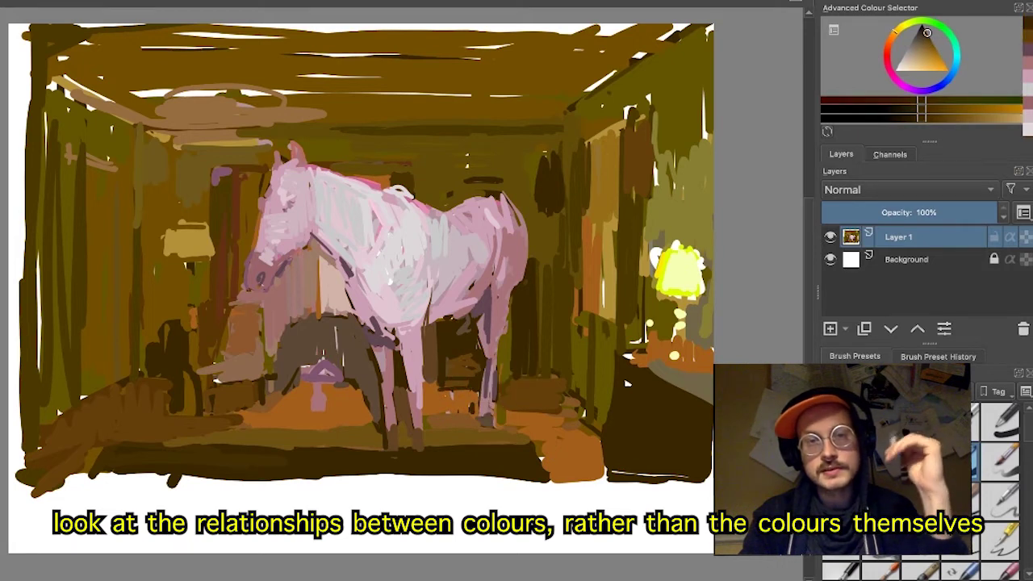
- Mix a duller brown from the orange floor colour and brush it over the floor beneath and around the horse
ctrl+click(446, 400)
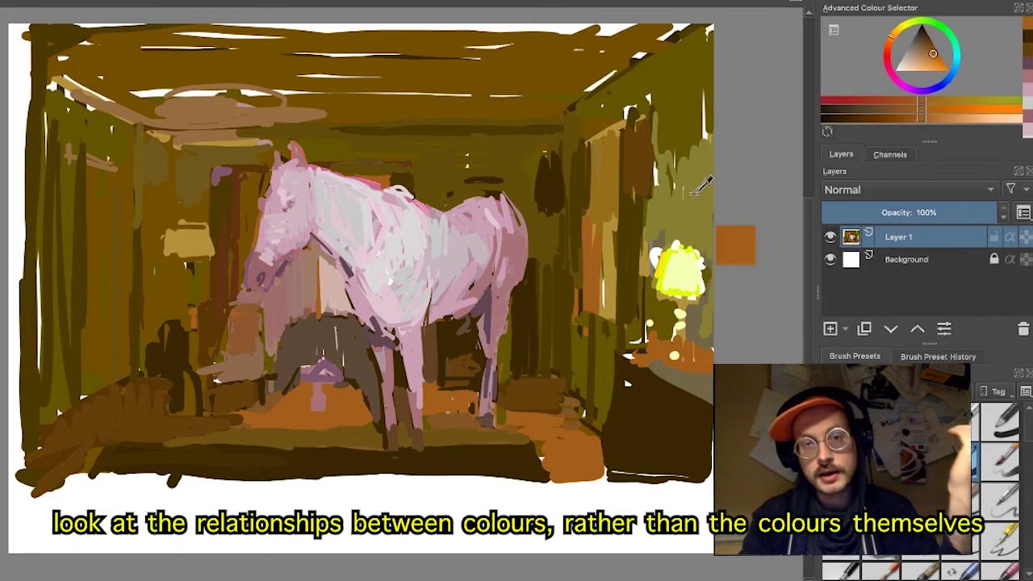
click(928, 53)
mouse_move(929, 53)
mouse_down()
mouse_move(921, 59)
mouse_move(926, 48)
mouse_up()
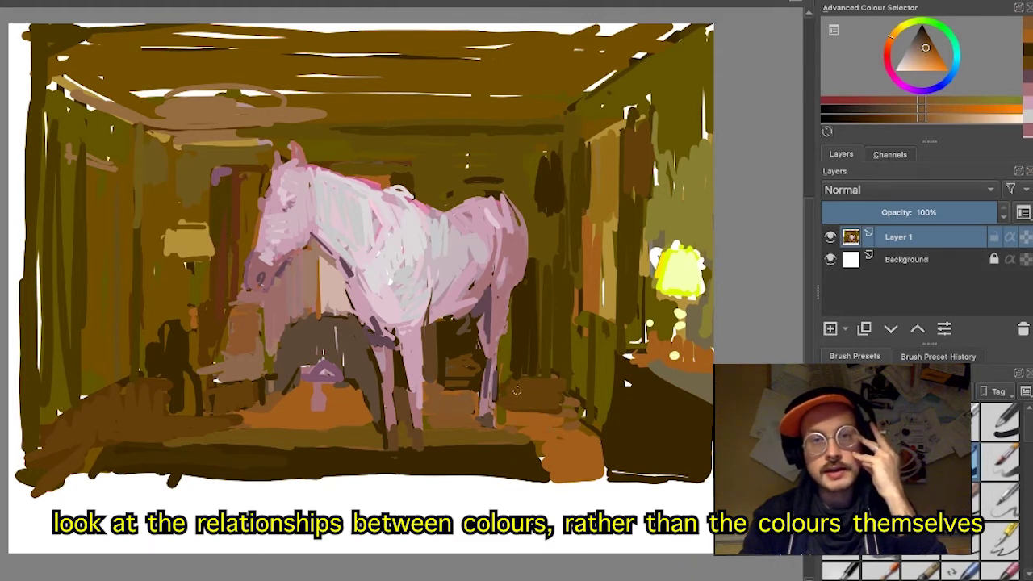
mouse_move(528, 392)
mouse_down()
mouse_move(525, 415)
mouse_move(574, 431)
mouse_move(537, 444)
mouse_move(566, 451)
mouse_move(557, 470)
mouse_up()
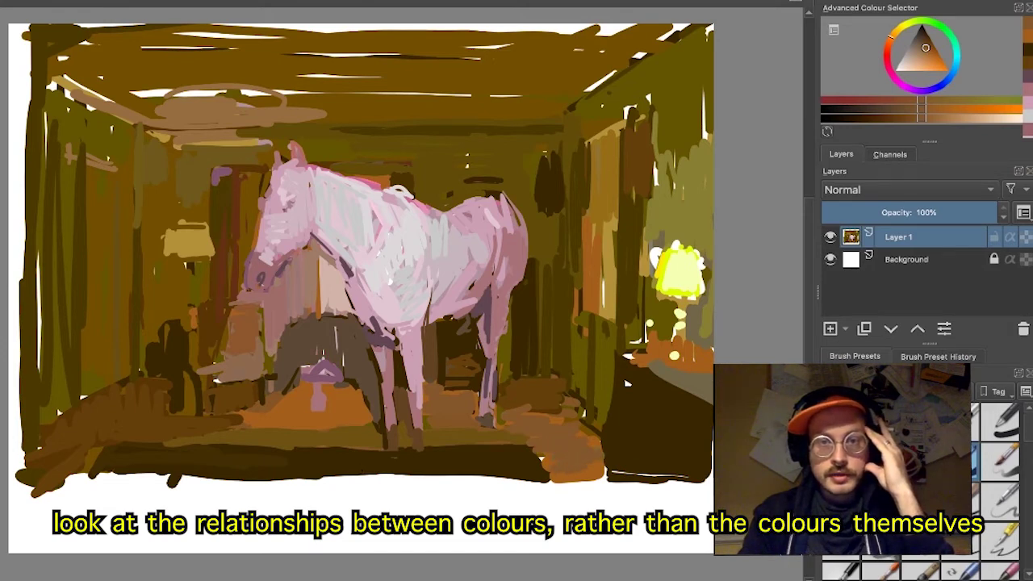
mouse_move(268, 416)
mouse_down()
mouse_move(227, 427)
mouse_move(303, 433)
mouse_move(370, 424)
mouse_up()
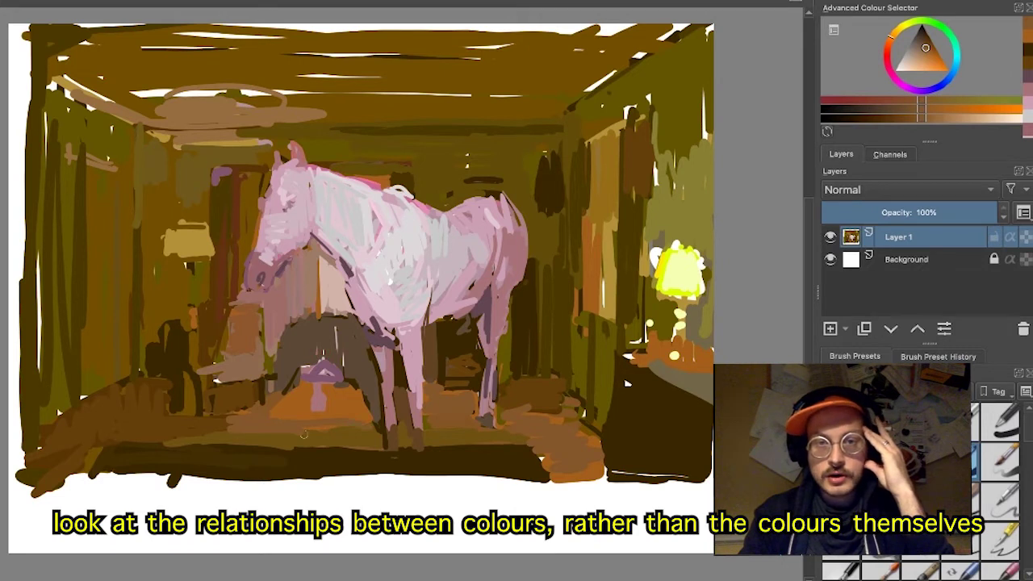
drag(288, 435, 375, 434)
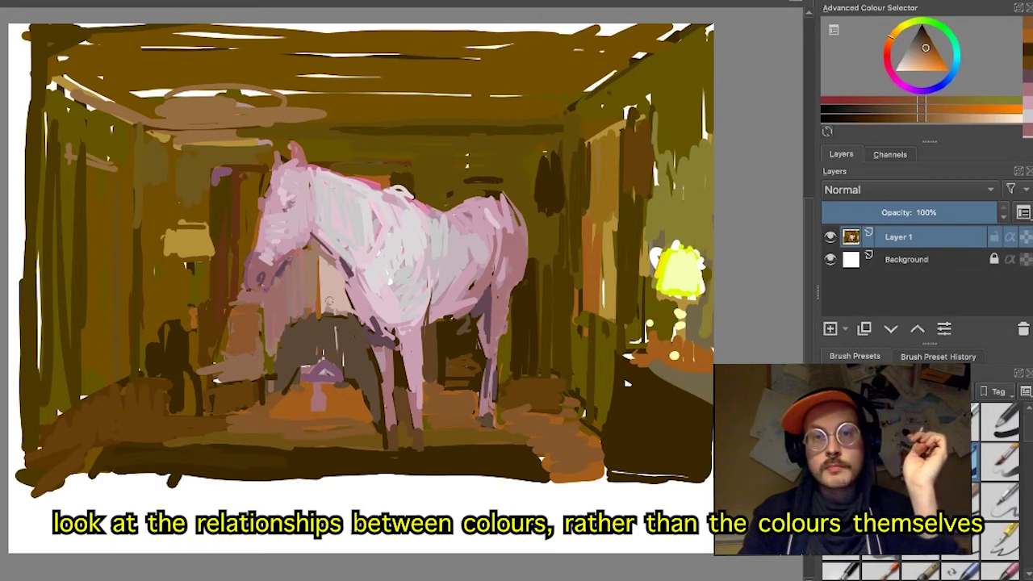
- Paint a thin pale vertical strip beneath the horse's neck and cover the purple shape's lower part with sampled floor colours
key(ctrl)
ctrl+click(328, 283)
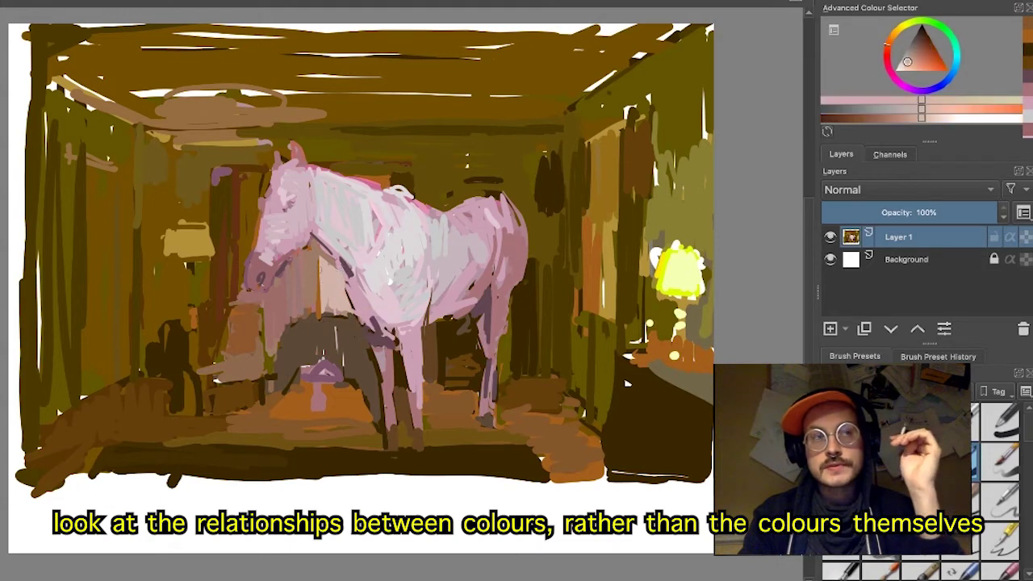
mouse_move(322, 285)
mouse_down()
mouse_move(325, 376)
mouse_move(310, 398)
mouse_move(331, 409)
mouse_up()
ctrl+click(351, 386)
ctrl+click(339, 398)
ctrl+click(347, 429)
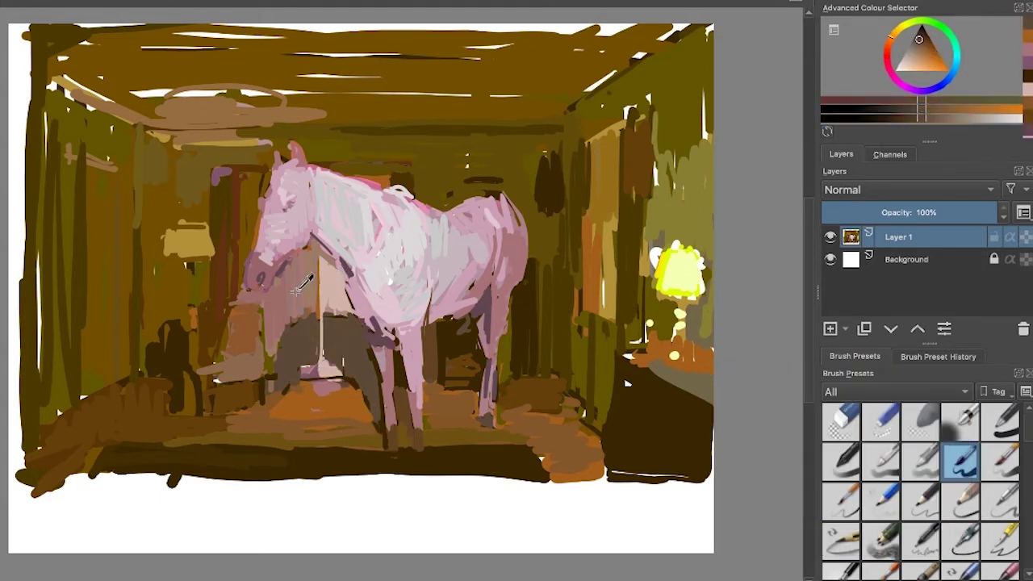
- Smooth the horse's muzzle and head with sampled mauve and pink, and paint a dark mauve eye
ctrl+click(260, 270)
drag(250, 260, 280, 270)
ctrl+click(276, 242)
mouse_move(279, 168)
mouse_down()
mouse_move(297, 147)
mouse_move(290, 208)
mouse_up()
ctrl+click(288, 207)
ctrl+click(348, 264)
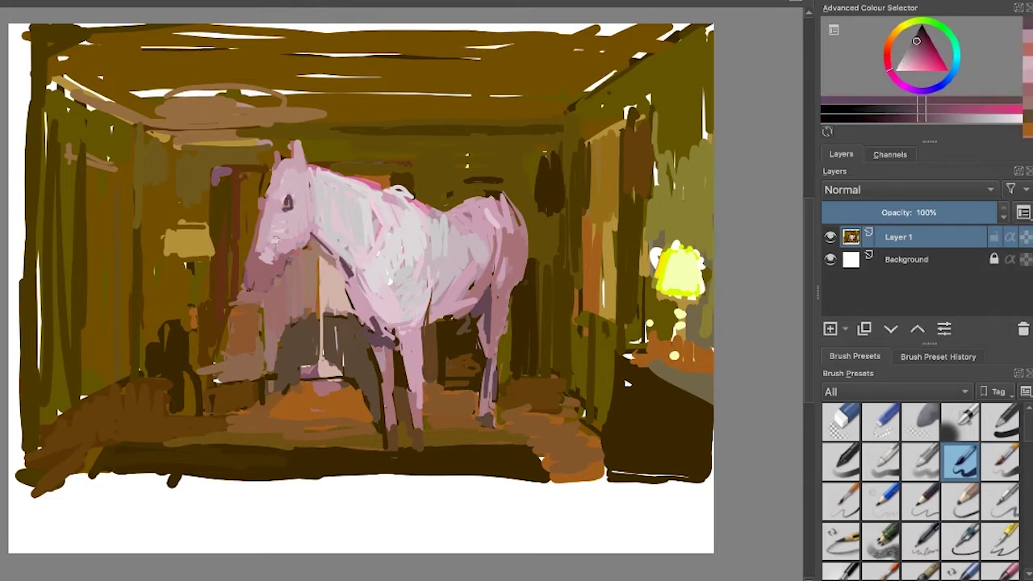
- Refine the crest of the horse's neck with sampled wall and pink tones, and soften the eye with mauve
ctrl+click(411, 174)
ctrl+click(385, 179)
mouse_move(410, 175)
mouse_down()
mouse_move(362, 179)
mouse_move(375, 185)
mouse_up()
ctrl+click(379, 192)
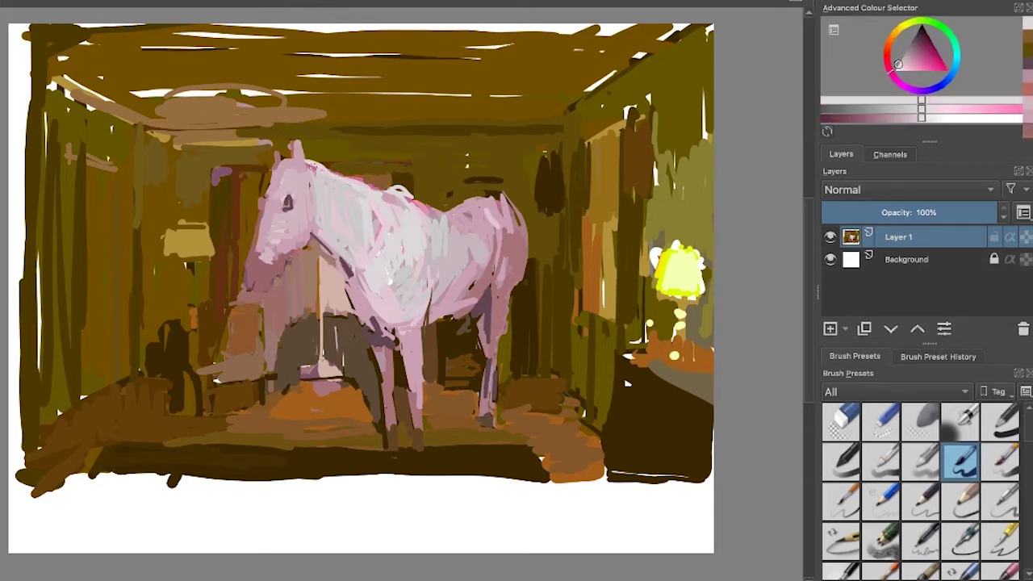
ctrl+click(361, 155)
ctrl+click(285, 193)
drag(283, 199, 290, 205)
- Trim the background above the horse's rump with sampled olive brown and brush pale pink along its back
ctrl+click(574, 245)
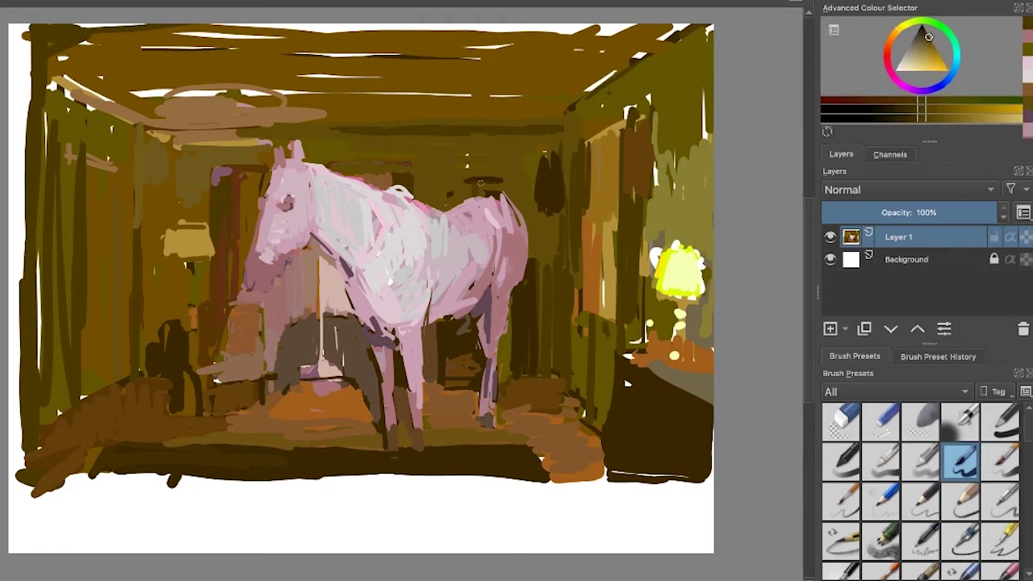
drag(499, 186, 471, 193)
ctrl+click(412, 203)
ctrl+click(387, 202)
mouse_move(389, 197)
mouse_down()
mouse_move(375, 195)
mouse_move(458, 208)
mouse_up()
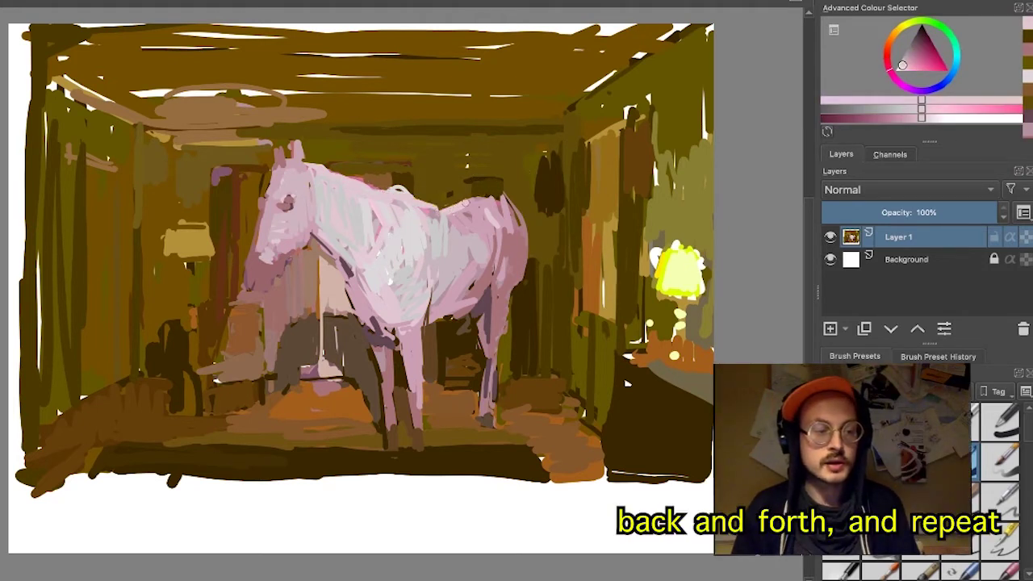
ctrl+click(477, 199)
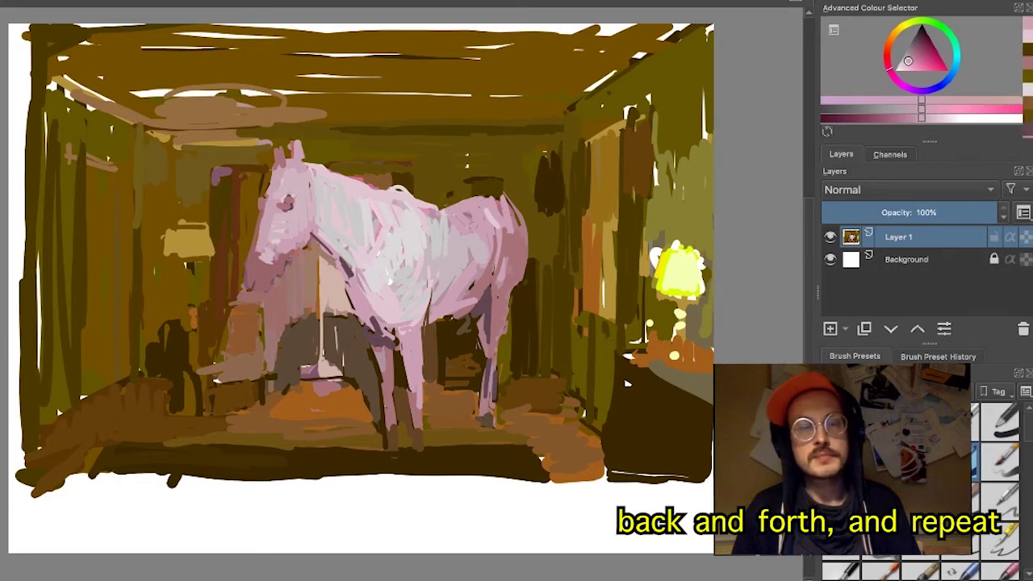
- Slim the horse's front legs and clean up the belly edge with dark brown sampled from between the legs
ctrl+click(527, 236)
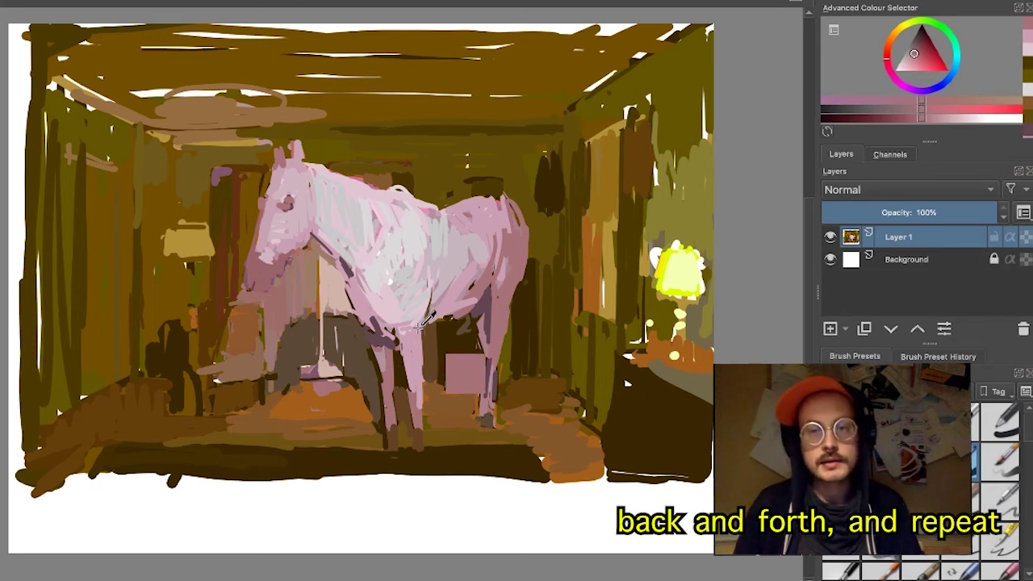
ctrl+click(422, 329)
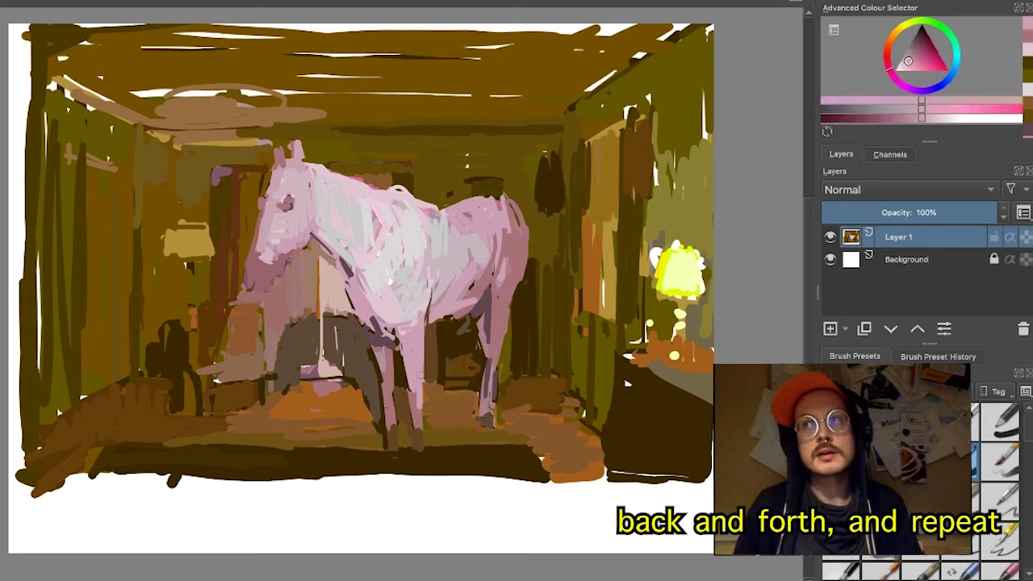
ctrl+click(407, 371)
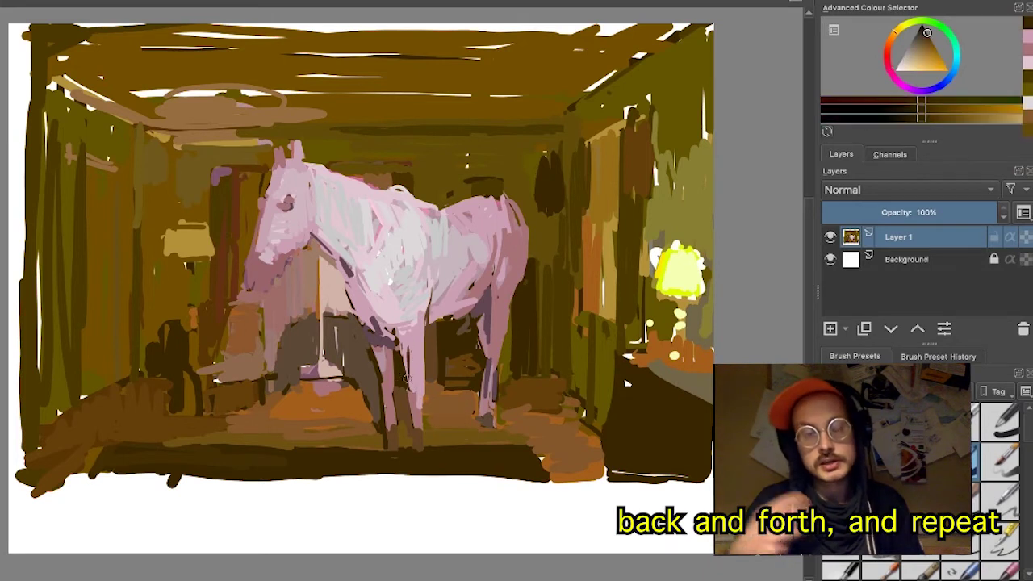
drag(407, 401, 415, 451)
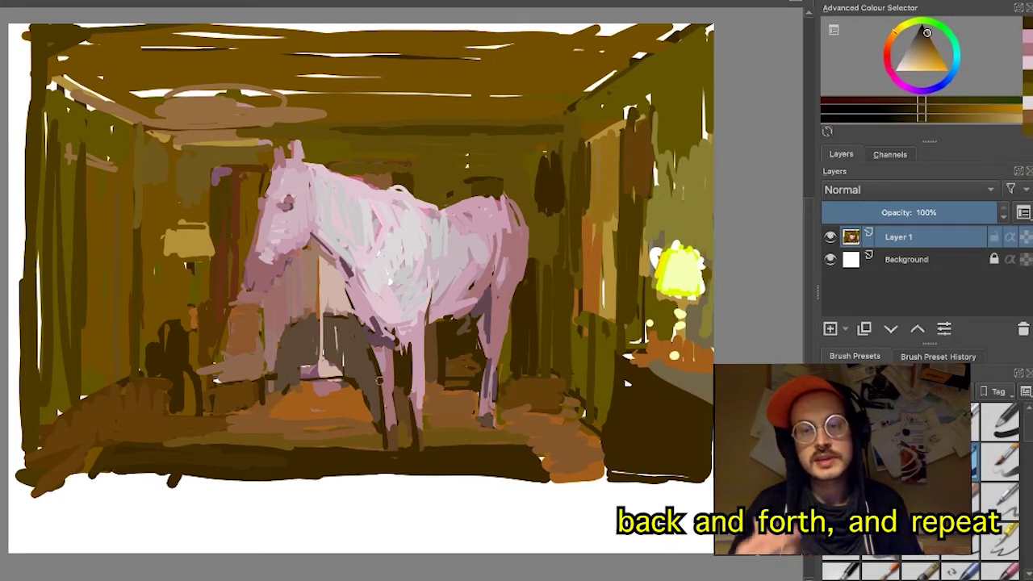
drag(387, 401, 385, 442)
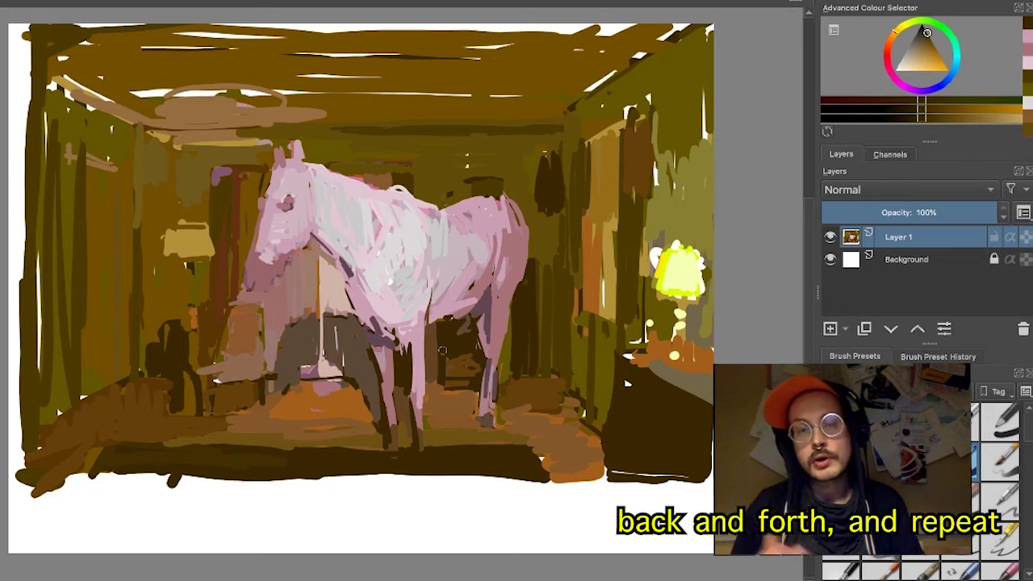
drag(453, 316, 467, 315)
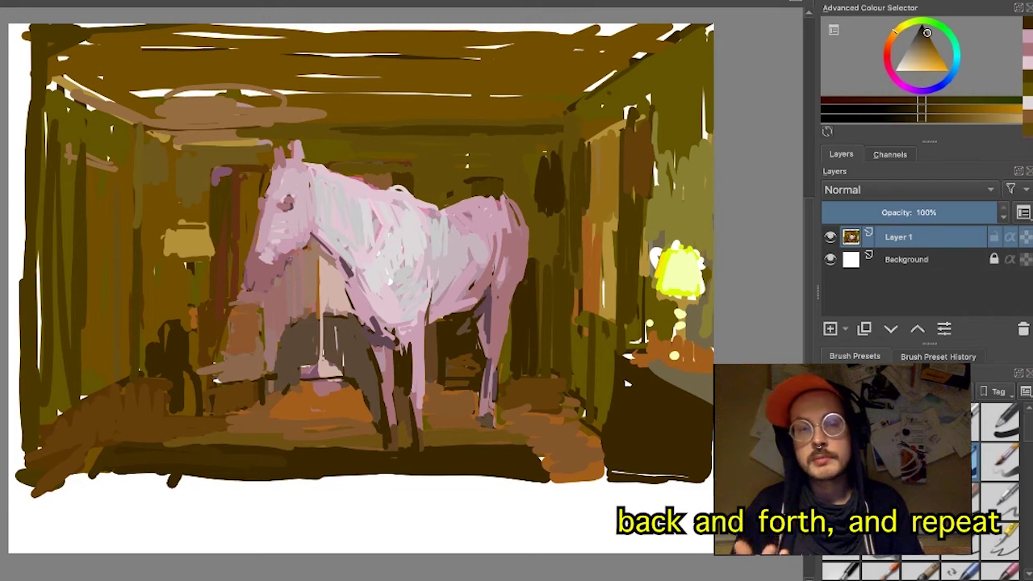
- Repaint the lower hind leg with sampled mauve and rework the front hoof using sampled leg and floor colours
ctrl+click(508, 308)
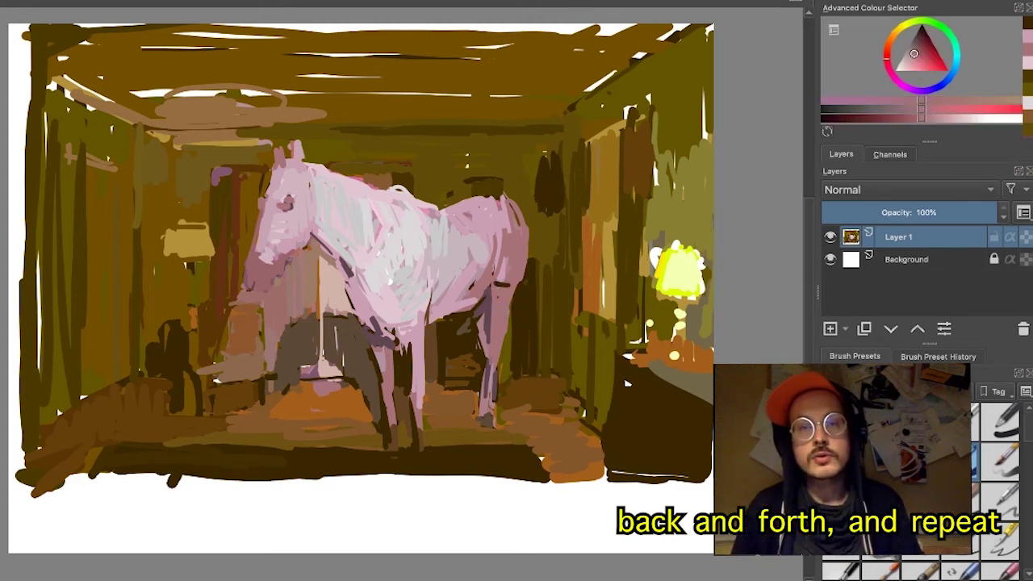
drag(492, 373, 487, 396)
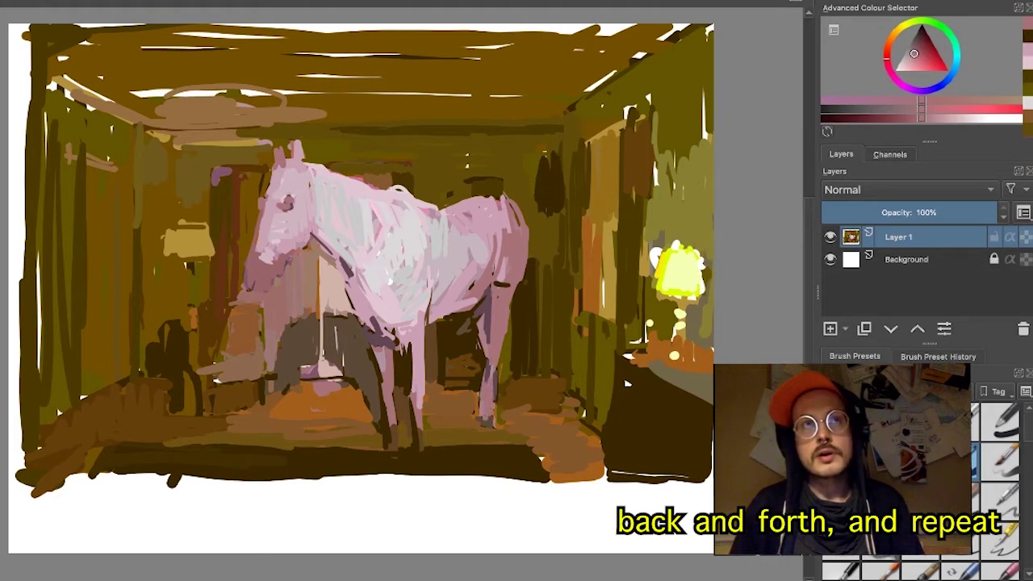
ctrl+click(496, 440)
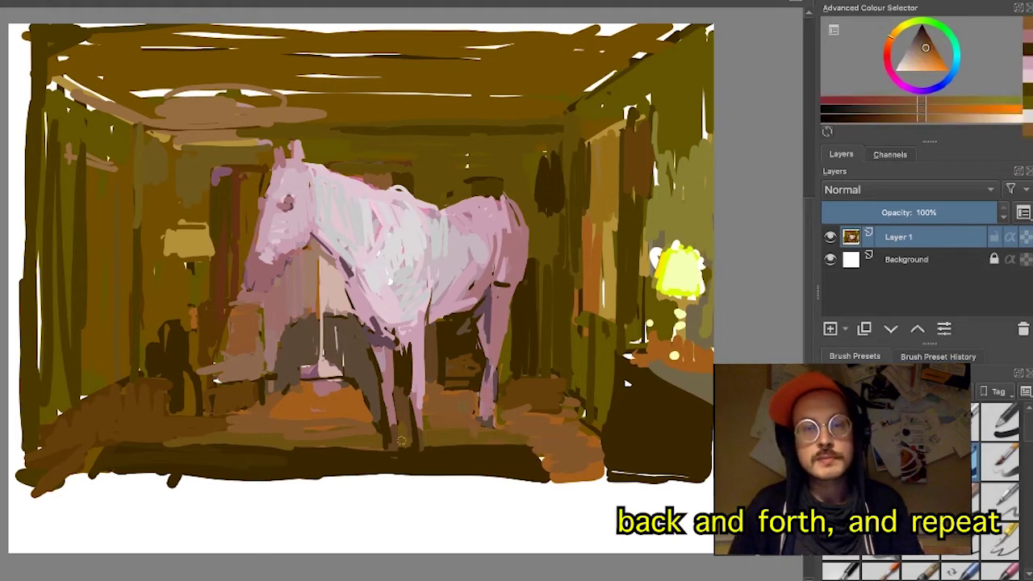
ctrl+click(422, 411)
drag(421, 447, 423, 418)
ctrl+click(434, 432)
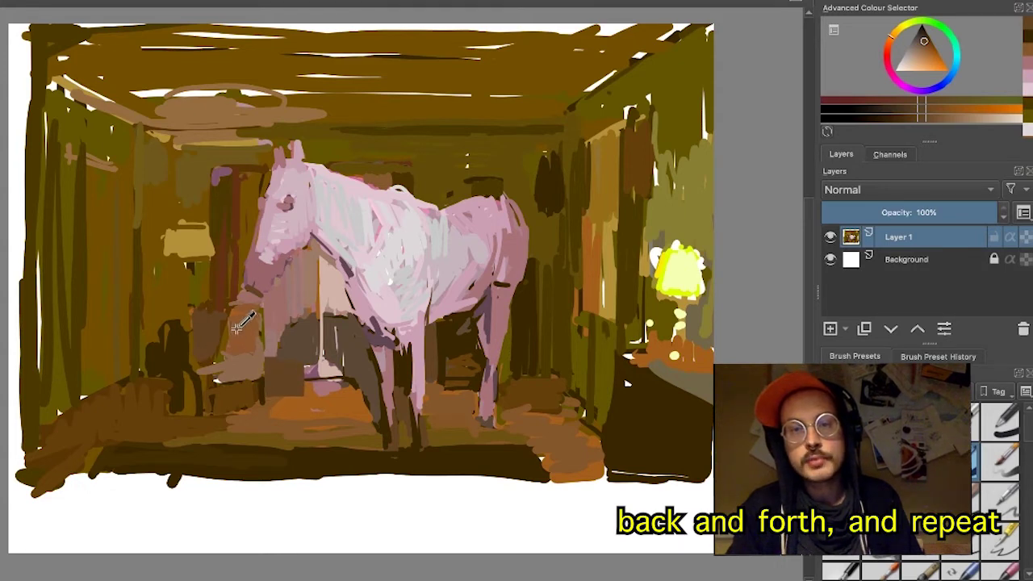
- Rework the brown furniture shape below the muzzle and the wall beside it with sampled browns
ctrl+click(232, 334)
drag(227, 313, 227, 348)
ctrl+click(182, 284)
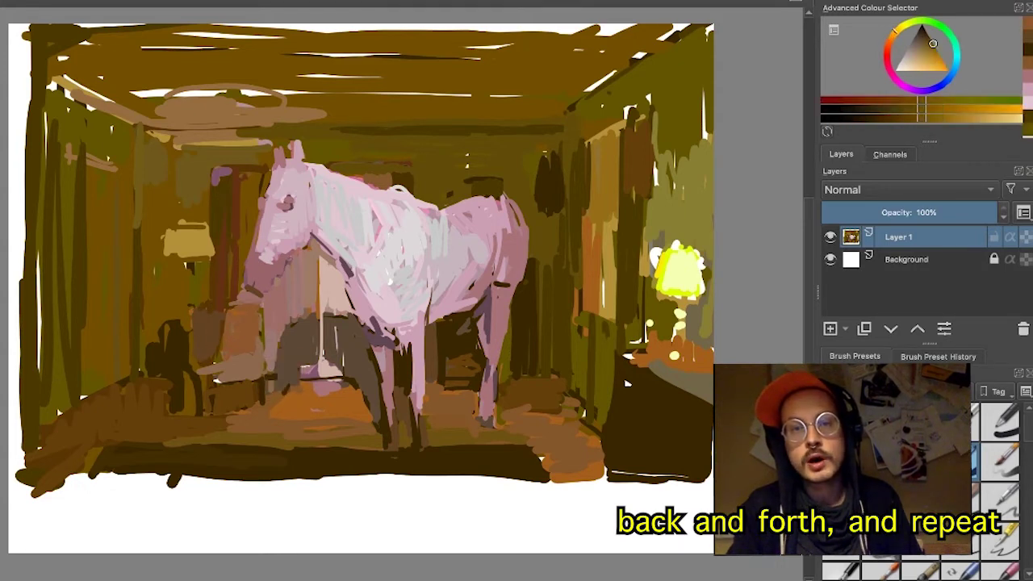
ctrl+click(190, 294)
drag(189, 310, 192, 317)
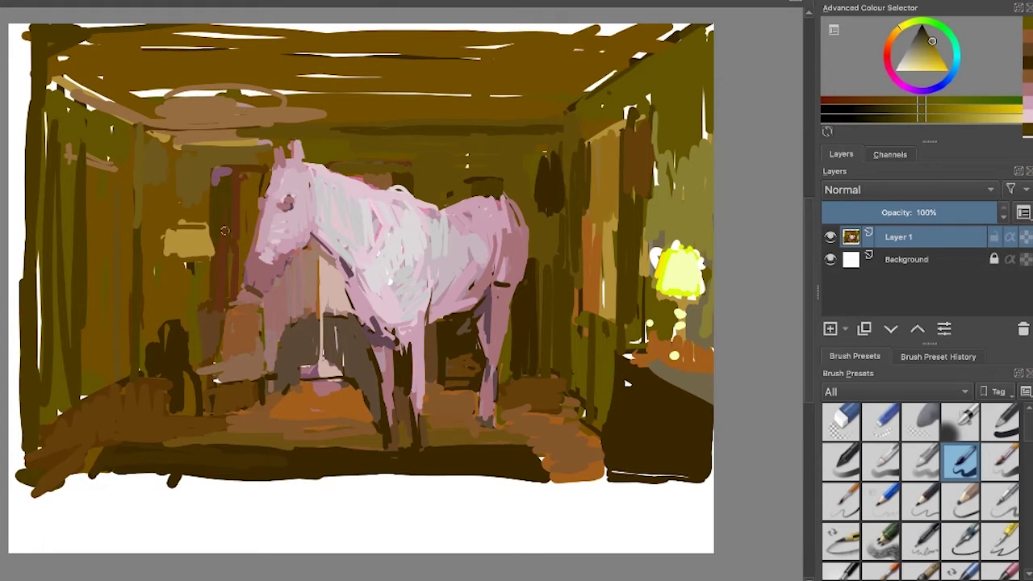
- Mix warm browns from a sampled colour and brush vertical strokes over the doorway behind the horse's head
ctrl+click(260, 292)
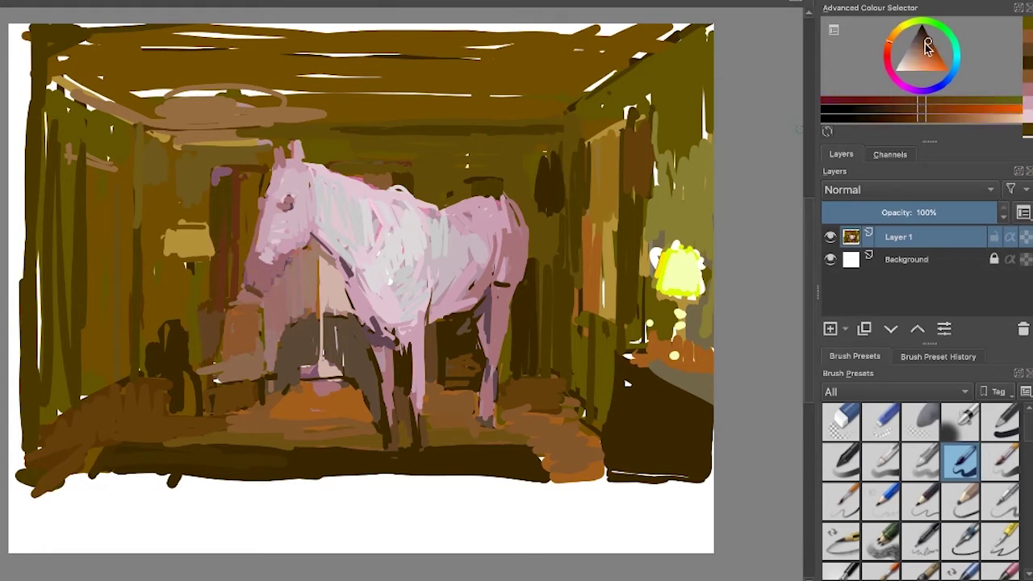
click(928, 46)
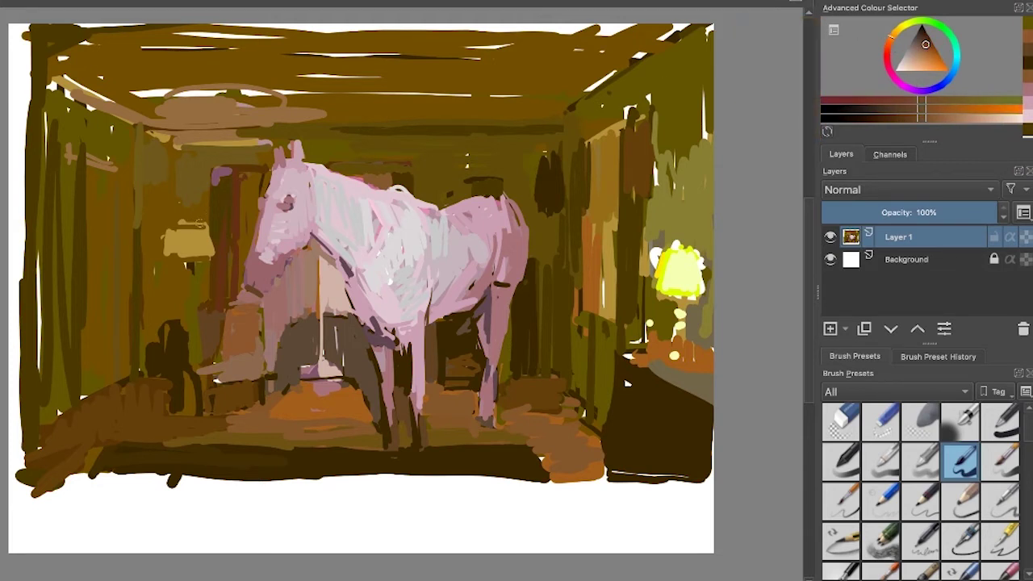
mouse_move(217, 250)
mouse_down()
mouse_move(220, 286)
mouse_move(230, 238)
mouse_up()
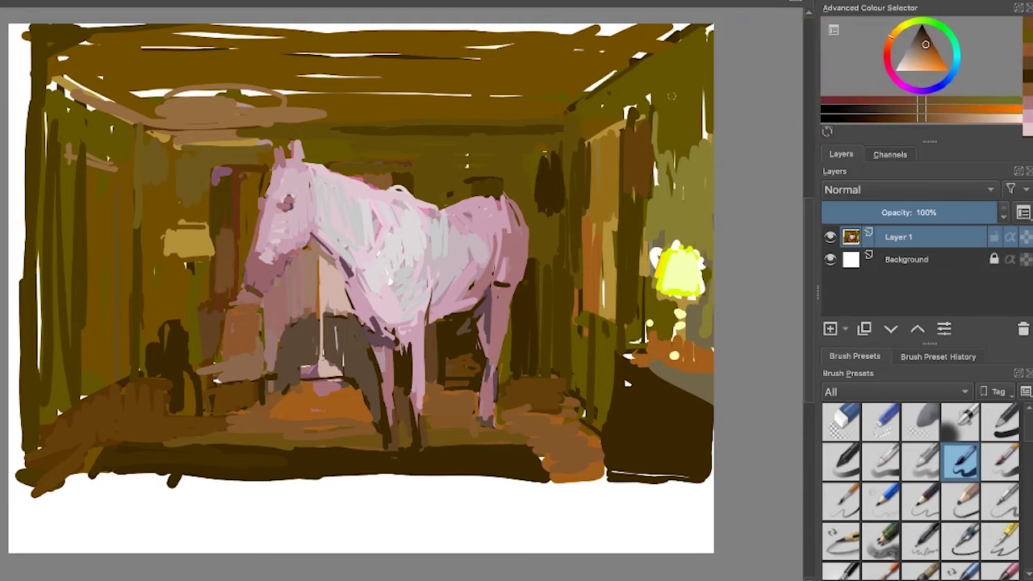
click(928, 47)
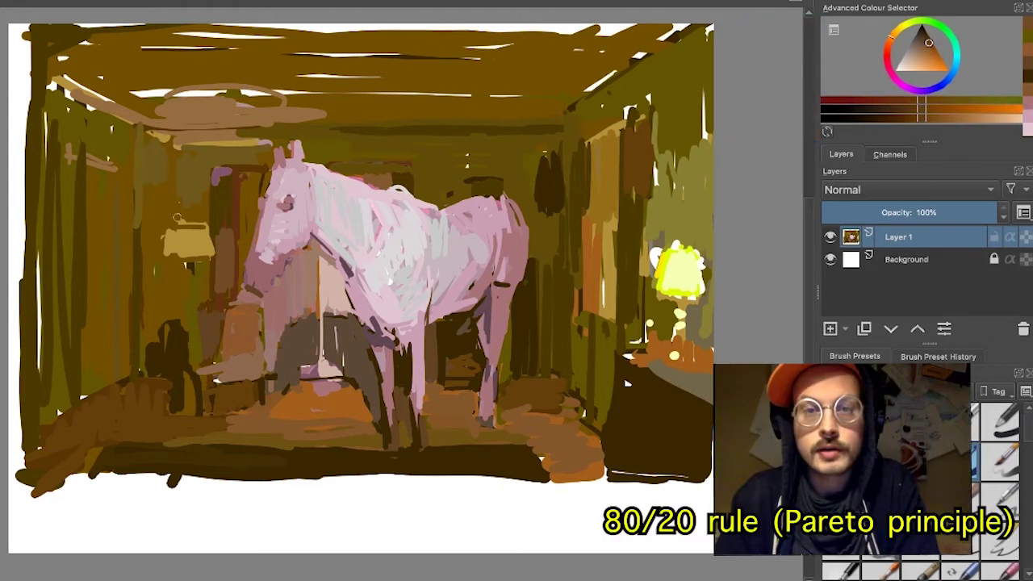
mouse_move(217, 233)
mouse_down()
mouse_move(220, 291)
mouse_move(229, 289)
mouse_up()
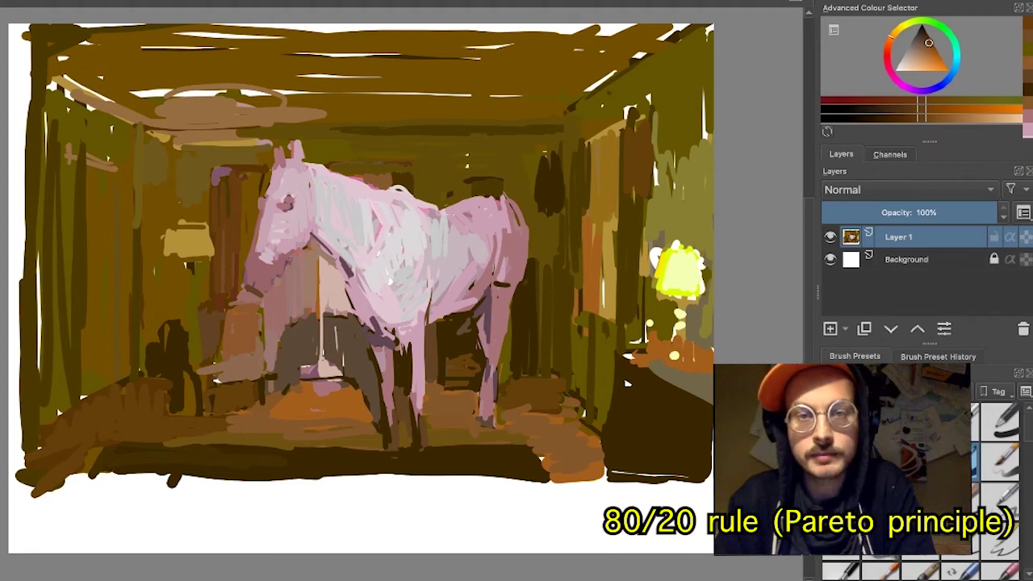
- Tidy the doorway's top edge with sampled wall browns and reshape the small background lampshade with its sampled tan
ctrl+click(243, 165)
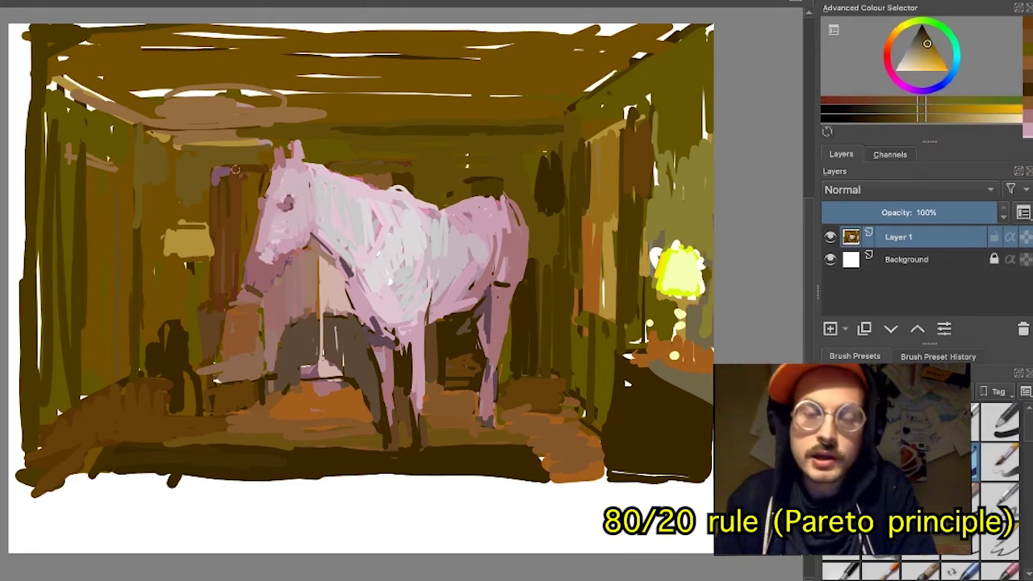
ctrl+click(256, 161)
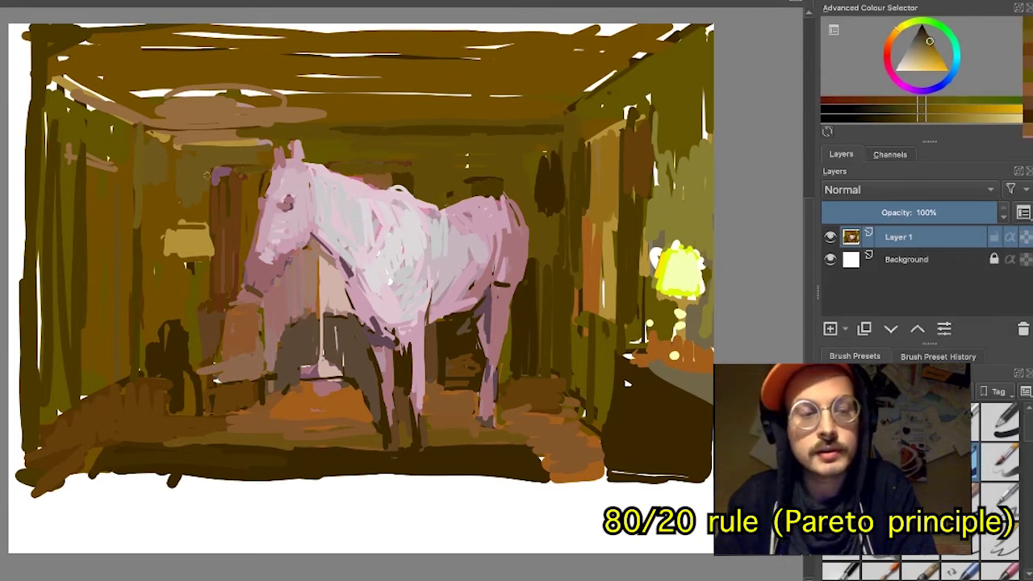
ctrl+click(182, 240)
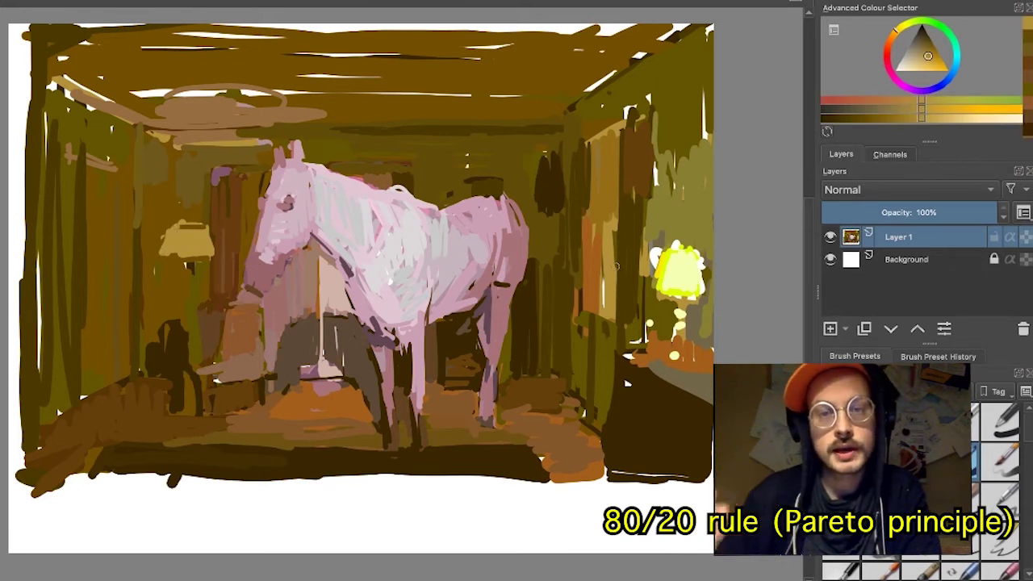
- Mix a duller, warmer olive from the wall colour and brush it over the wall above and beside the bright lamp
ctrl+click(699, 217)
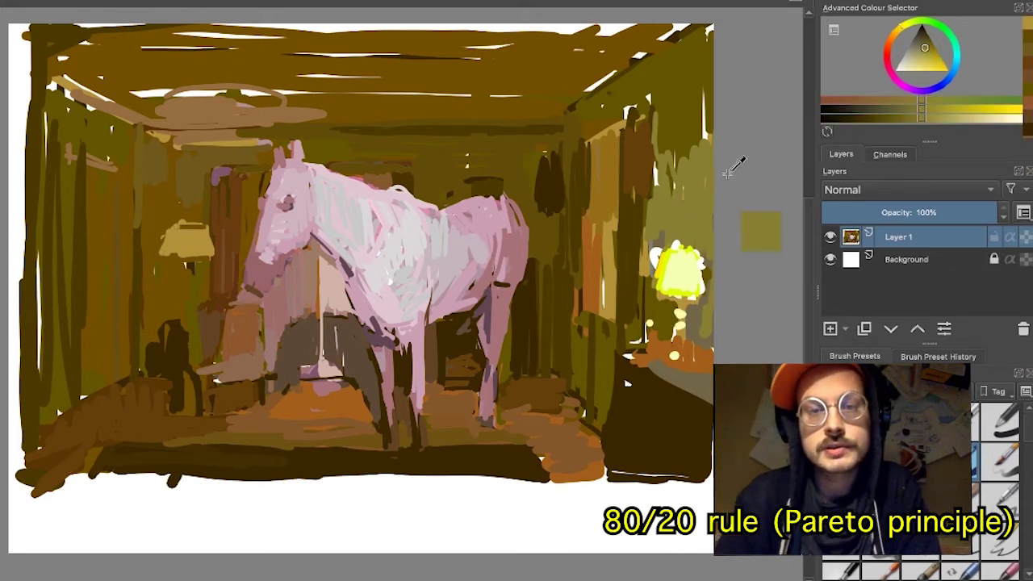
click(922, 53)
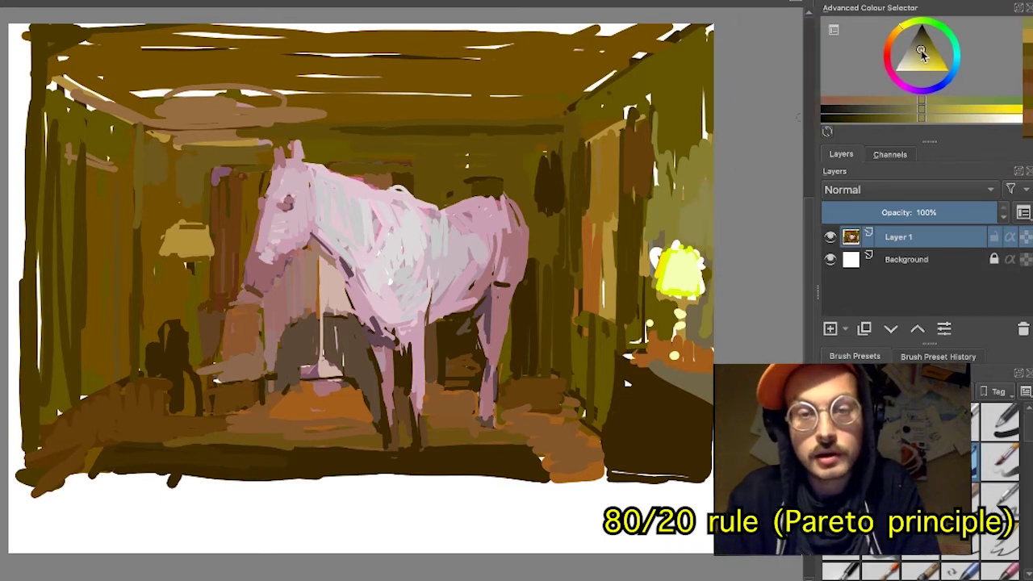
drag(923, 52, 897, 29)
drag(701, 195, 708, 234)
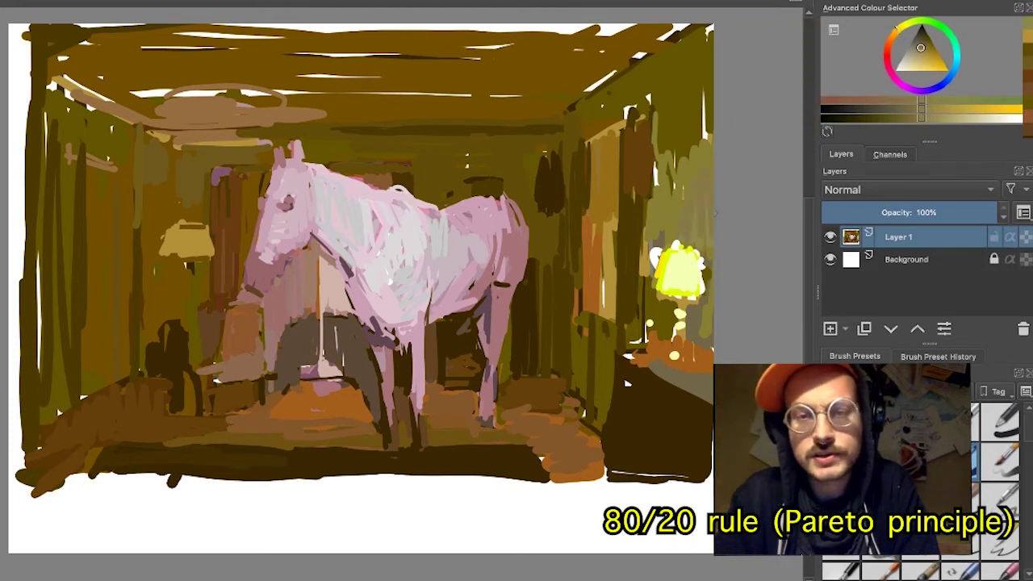
drag(681, 147, 655, 198)
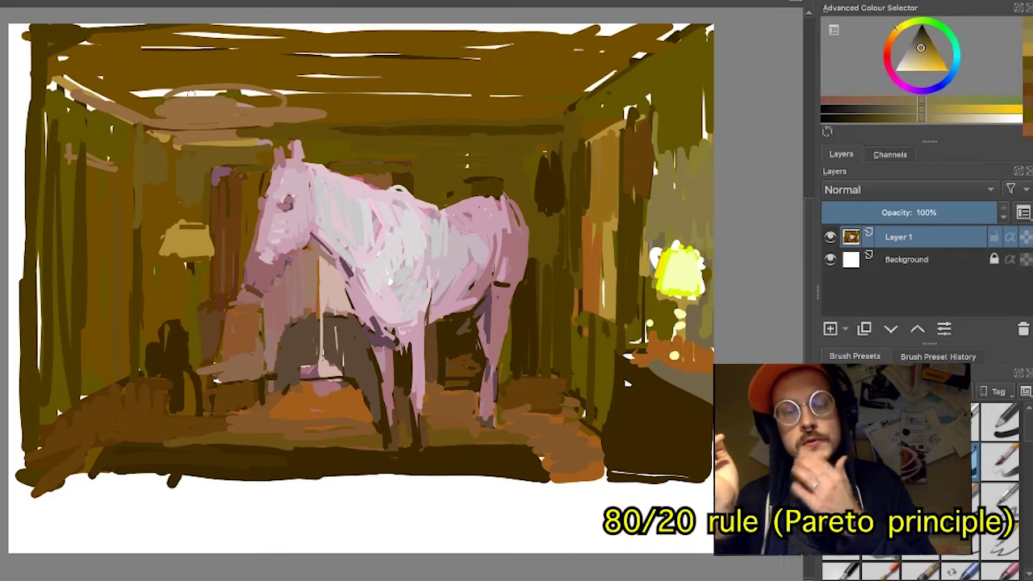
- Mix a darker, duller brown from the ceiling colour and brush it across the ceiling's upper edge and the wall behind the small lamp
ctrl+click(188, 63)
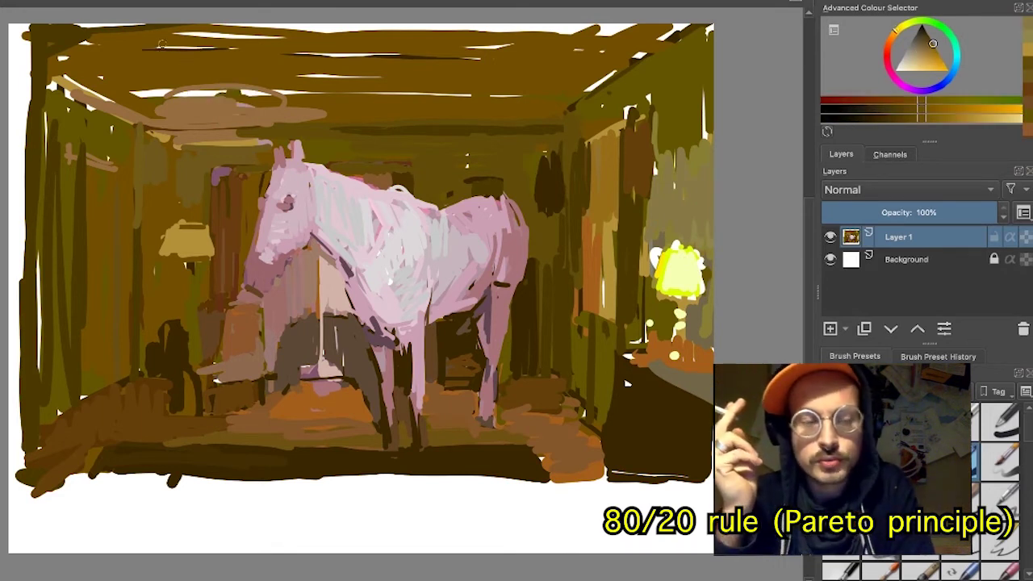
click(928, 40)
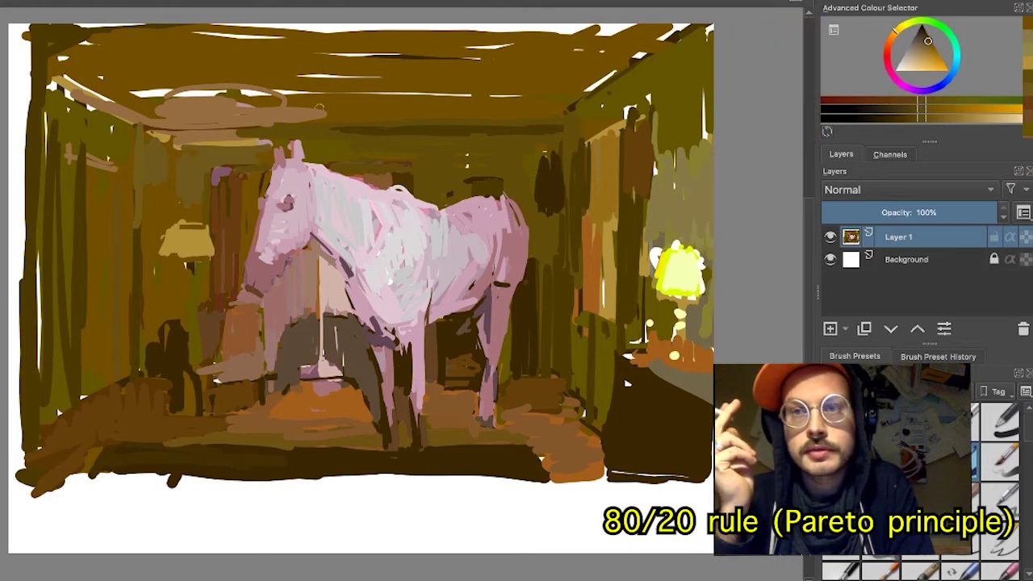
drag(53, 37, 256, 44)
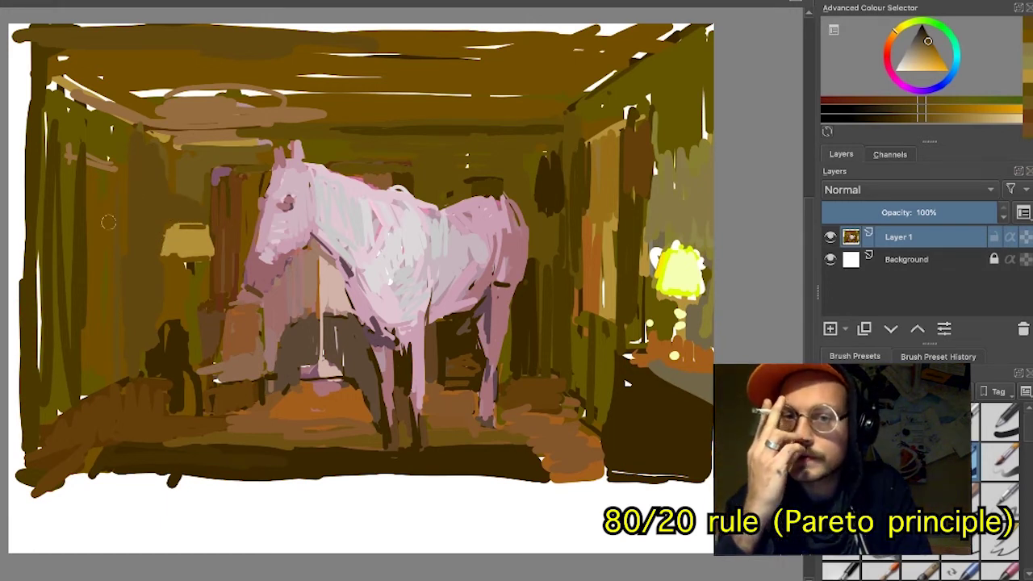
drag(76, 194, 70, 381)
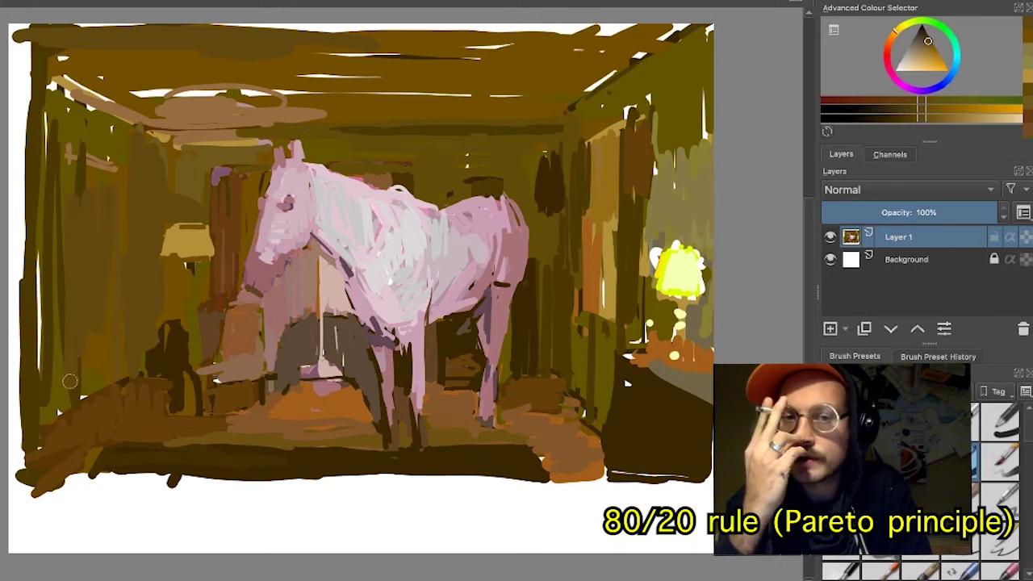
- Brush vertical strokes of sampled olive over the room's left wall and extend them past its dark outer edge
drag(74, 286, 73, 394)
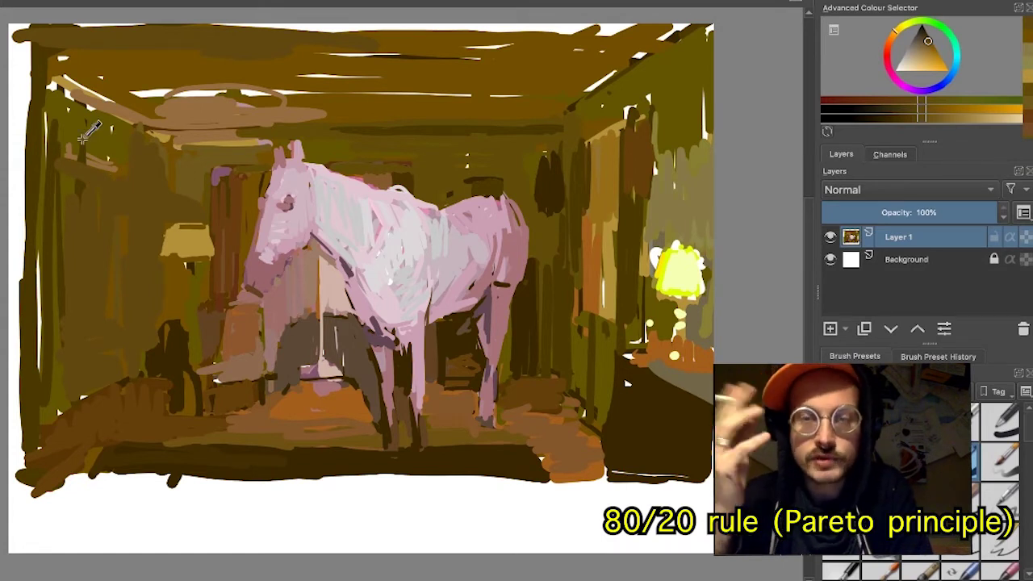
ctrl+click(57, 125)
drag(57, 125, 57, 272)
drag(50, 139, 51, 311)
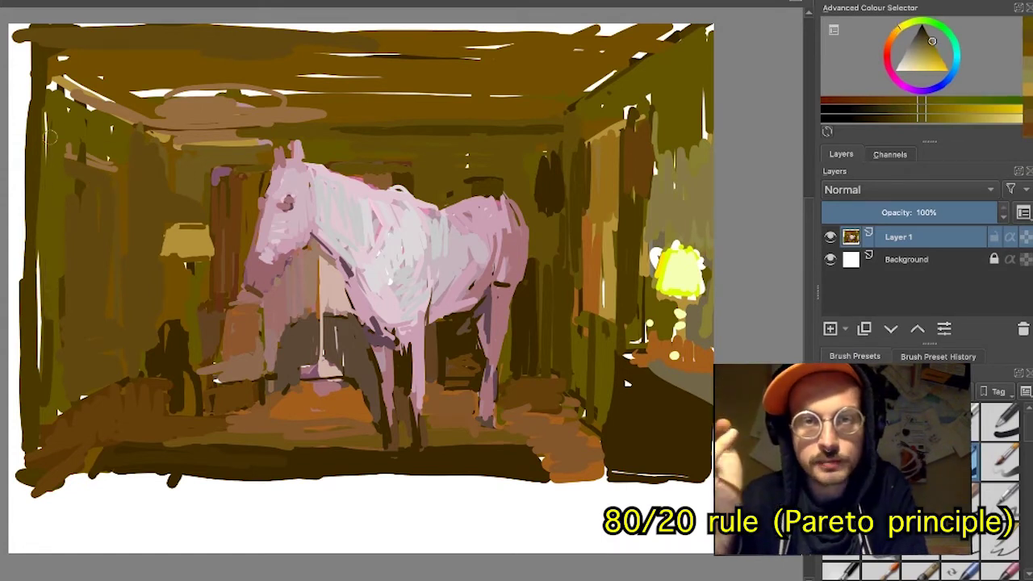
ctrl+click(44, 110)
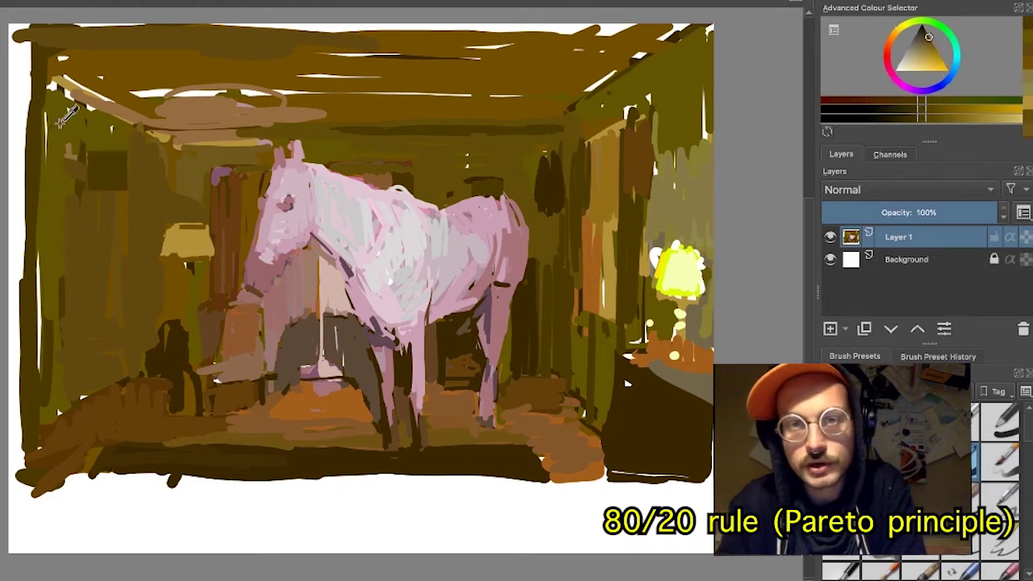
ctrl+click(60, 123)
drag(37, 184, 25, 87)
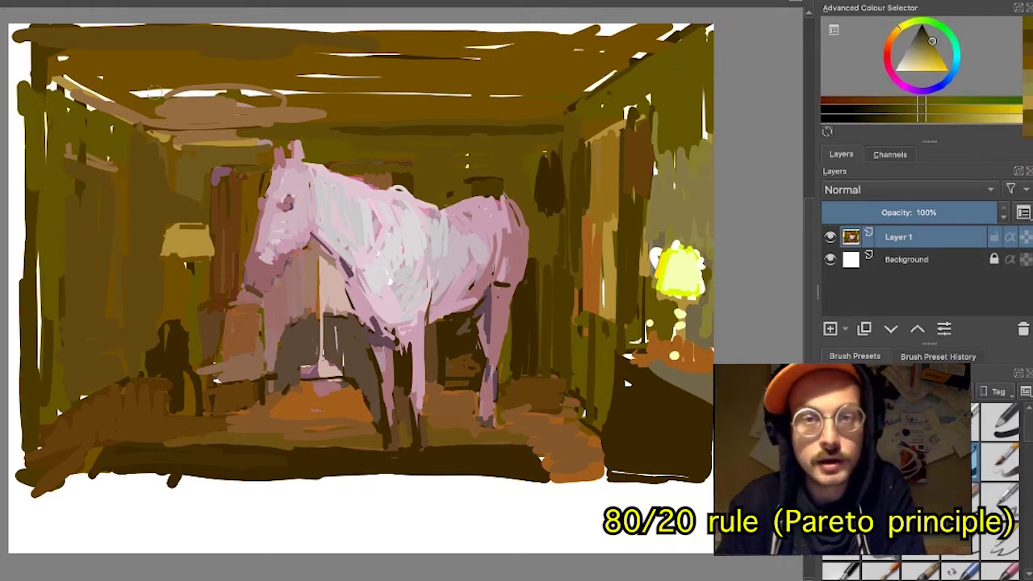
drag(28, 188, 22, 168)
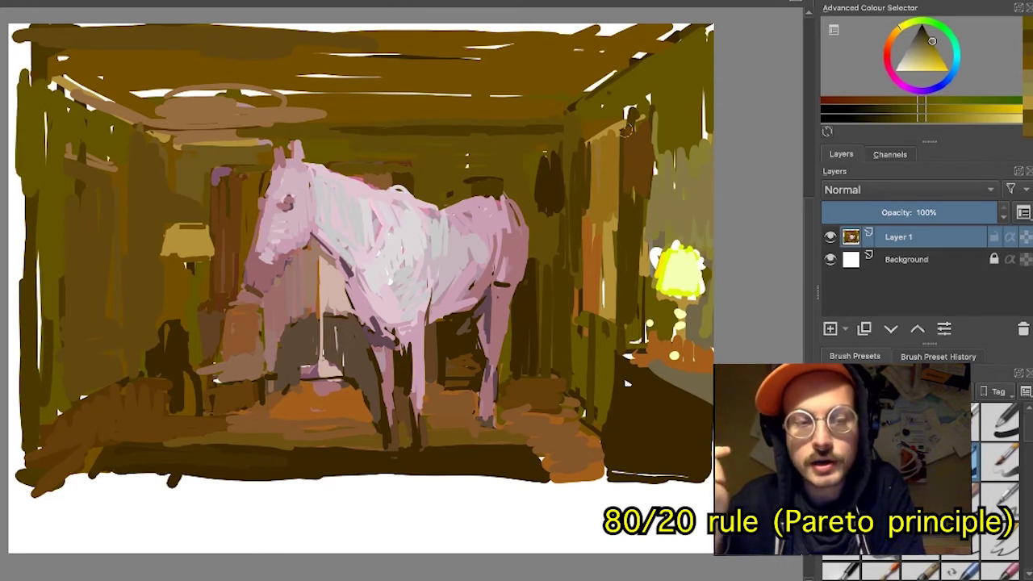
- Mix a duller olive and a greyer brown from sampled wall colours and brush them over the wall above and beside the bright lamp
ctrl+click(688, 131)
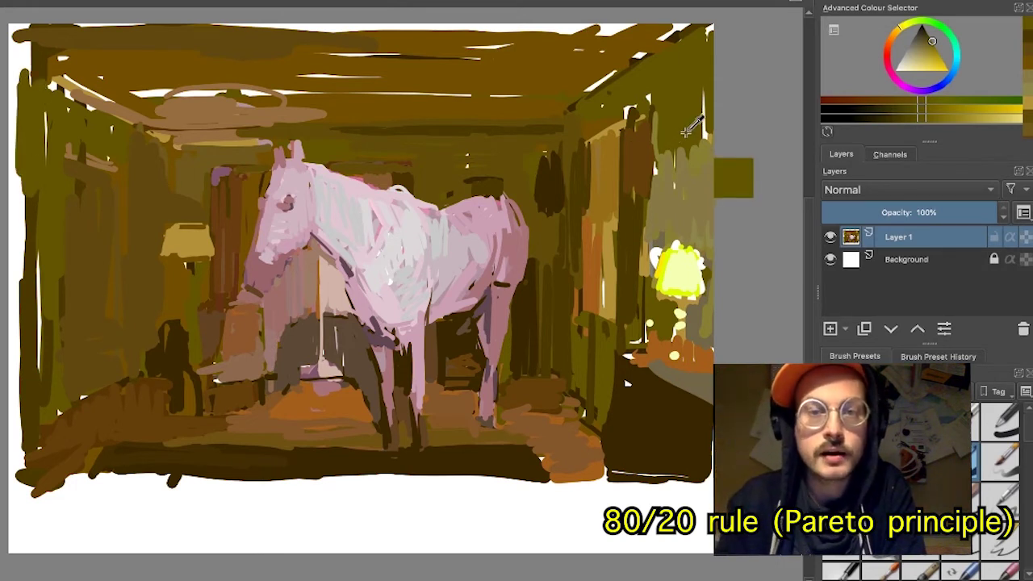
click(929, 44)
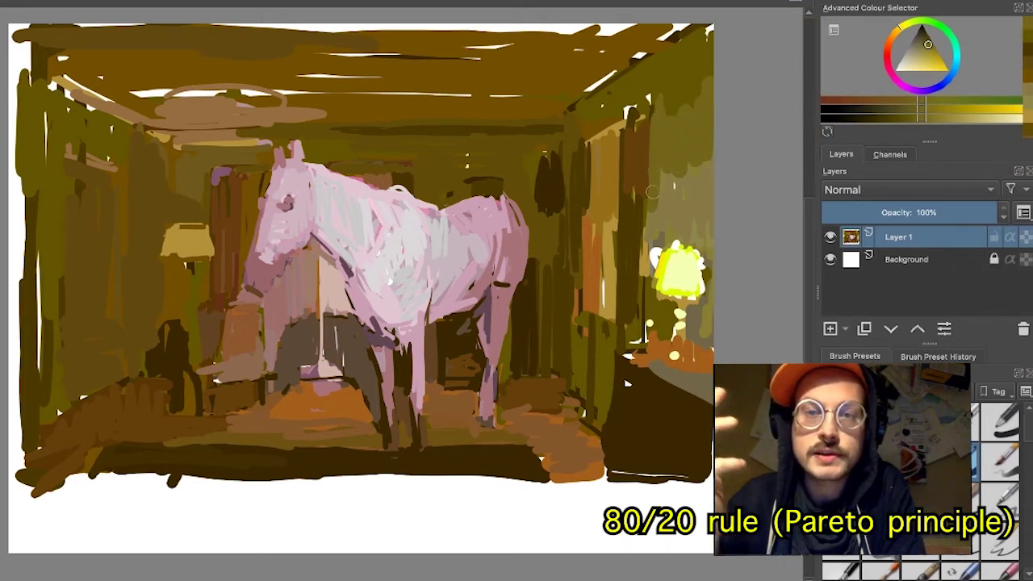
ctrl+click(641, 129)
drag(647, 135, 648, 246)
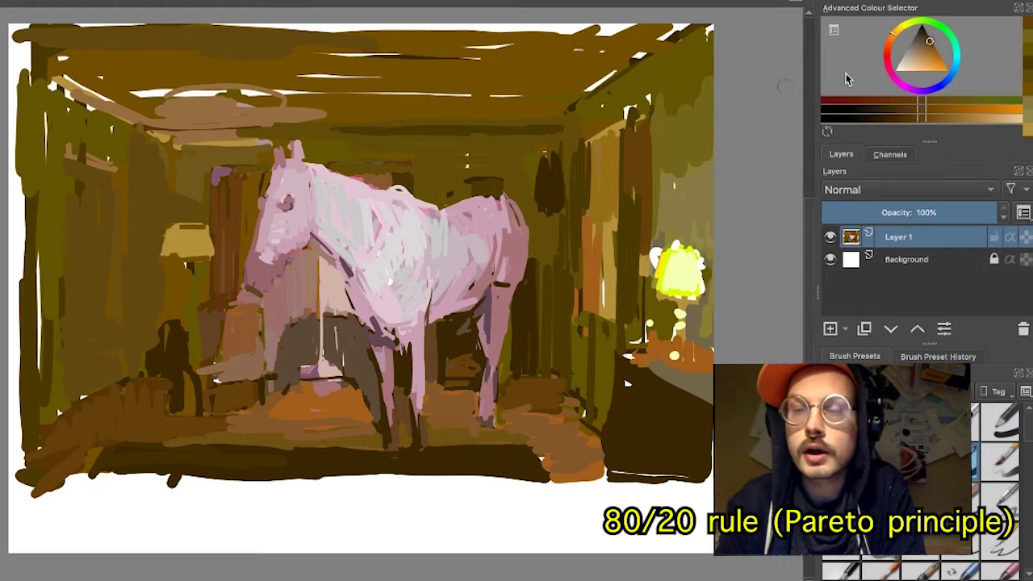
click(923, 43)
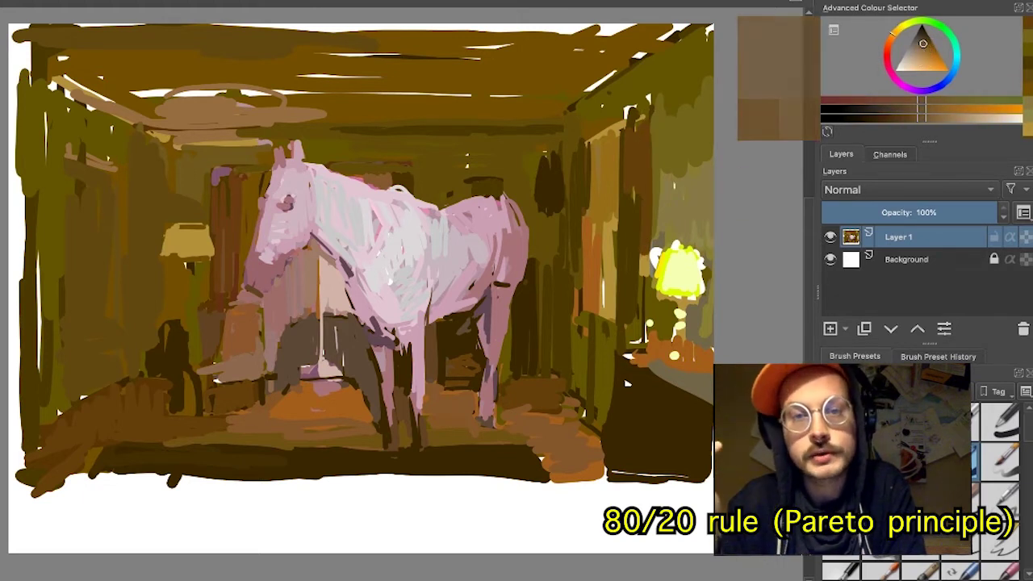
mouse_move(626, 146)
mouse_down()
mouse_move(632, 191)
mouse_move(639, 187)
mouse_up()
drag(646, 131, 653, 243)
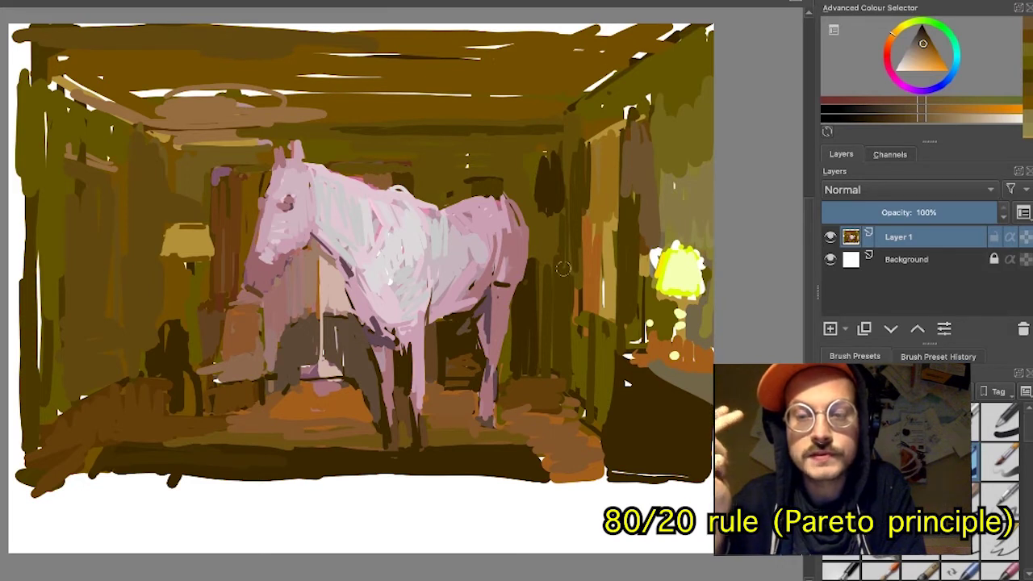
- Sample the grey-brown of the shape beneath the horse's neck and brush over its gaps and upper edge
ctrl+click(353, 347)
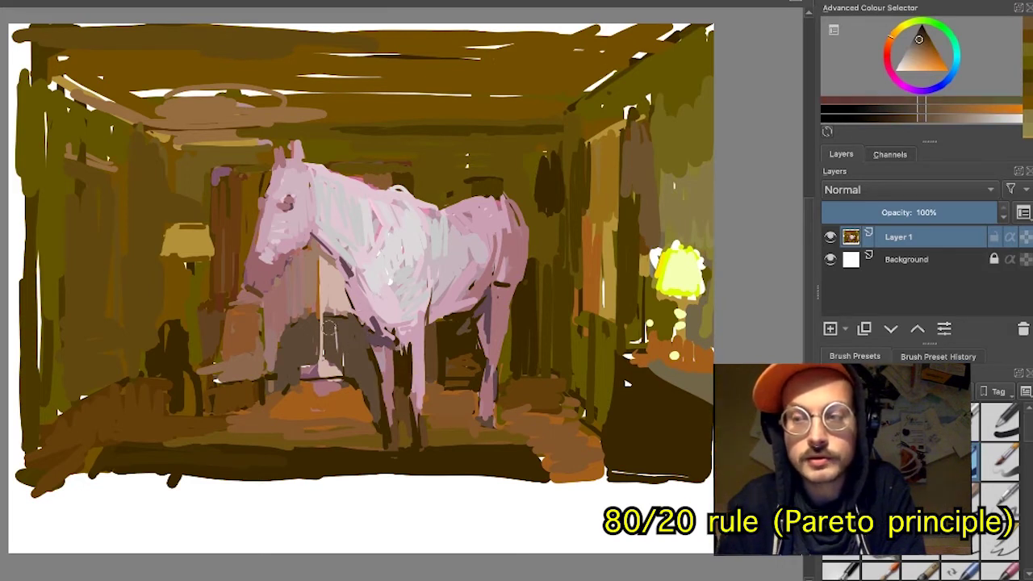
mouse_move(324, 324)
mouse_down()
mouse_move(322, 342)
mouse_move(339, 336)
mouse_move(325, 316)
mouse_move(332, 309)
mouse_up()
drag(350, 274, 349, 278)
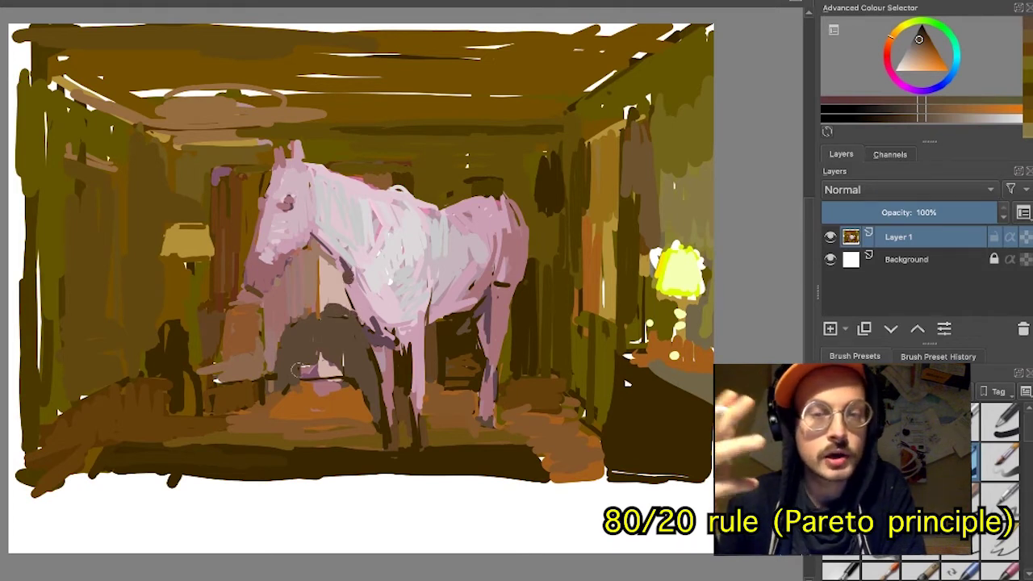
drag(291, 325, 293, 311)
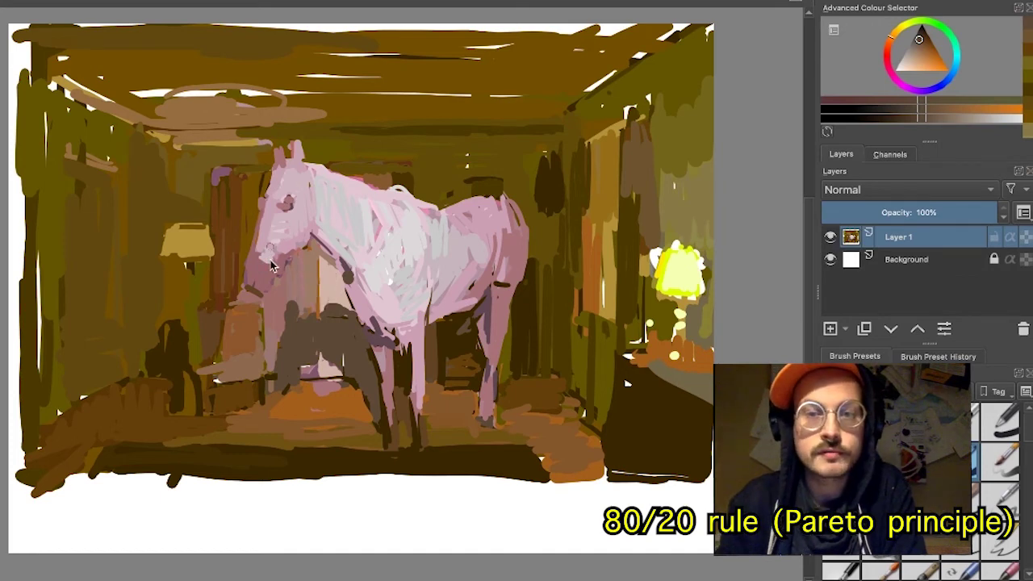
- Save the painting as a Krita document named horse
key(ctrl+s)
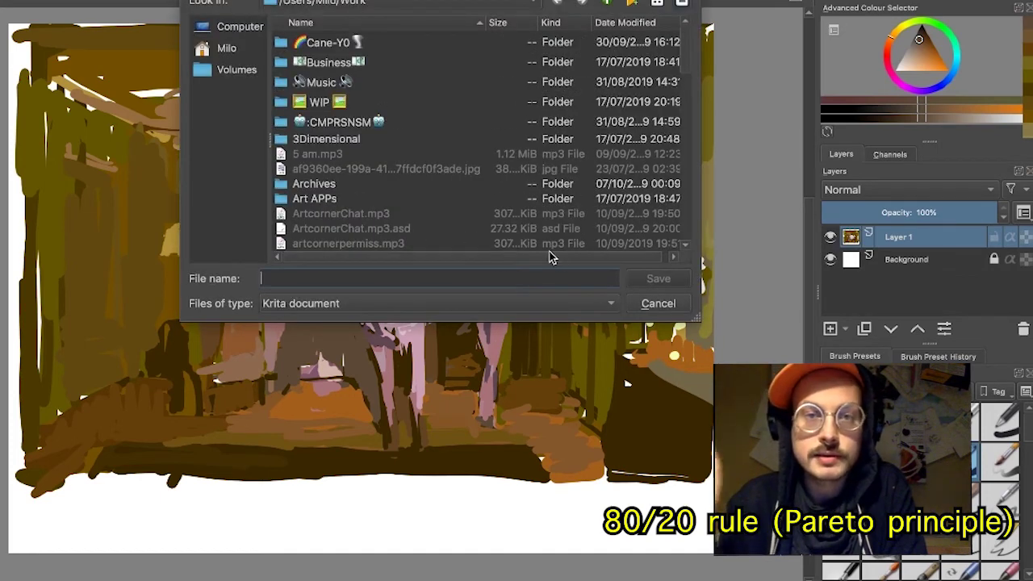
text(horse)
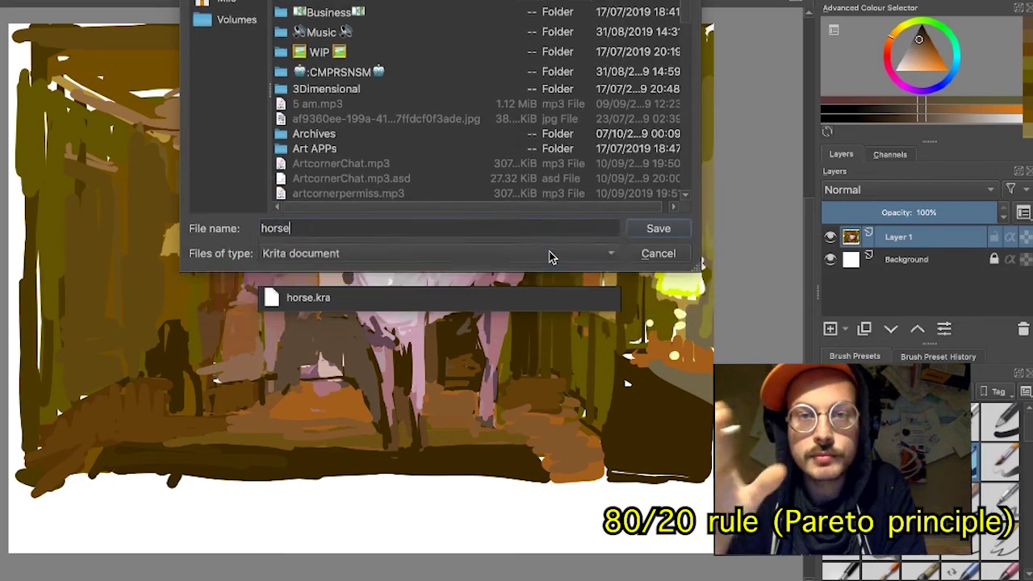
key(Return)
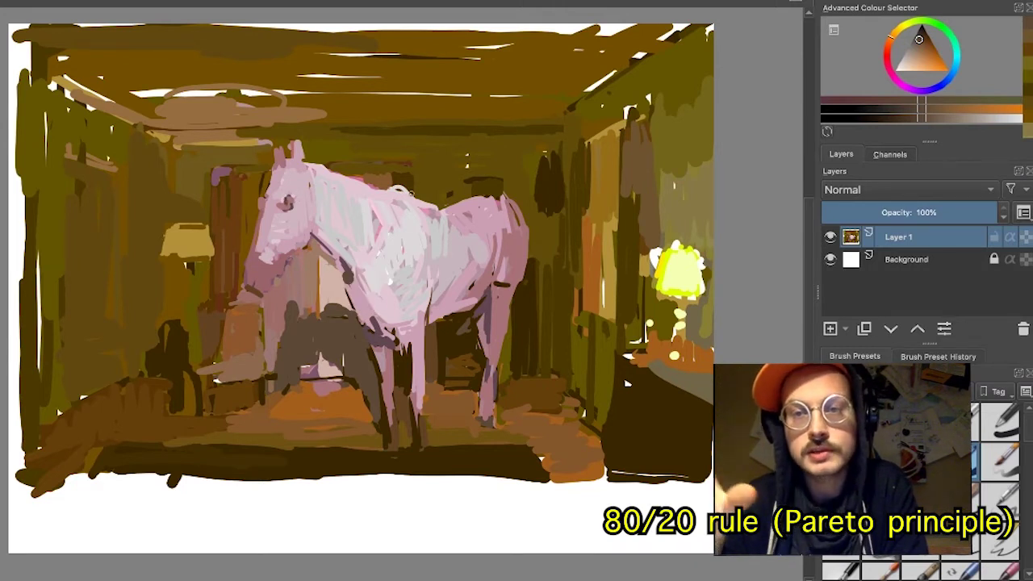
- Sample the orange-brown floor patch and brush strokes along its lower edge in front of the horse
ctrl+click(321, 319)
key(ctrl+z)
key(ctrl+z)
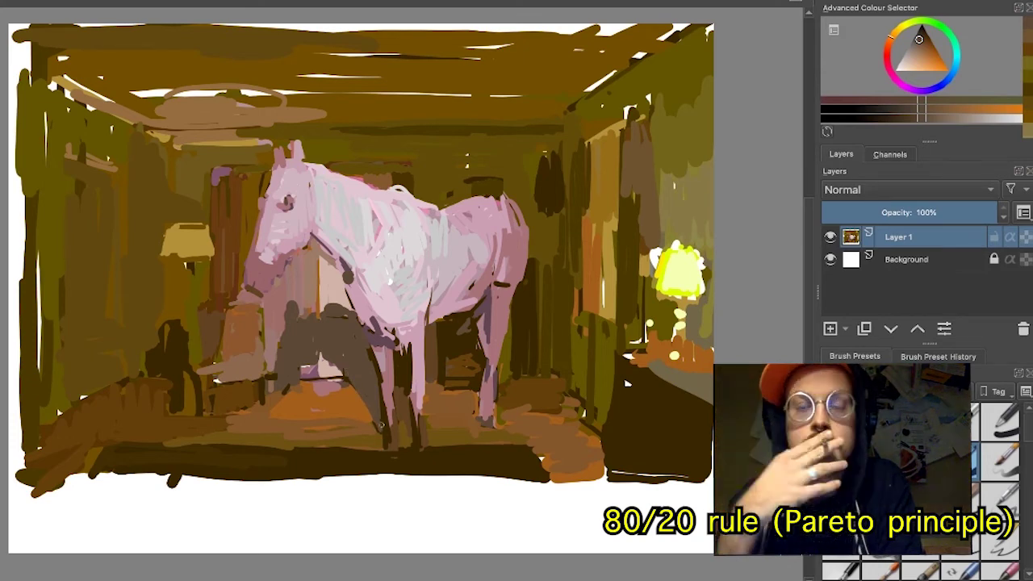
ctrl+click(396, 436)
ctrl+click(278, 405)
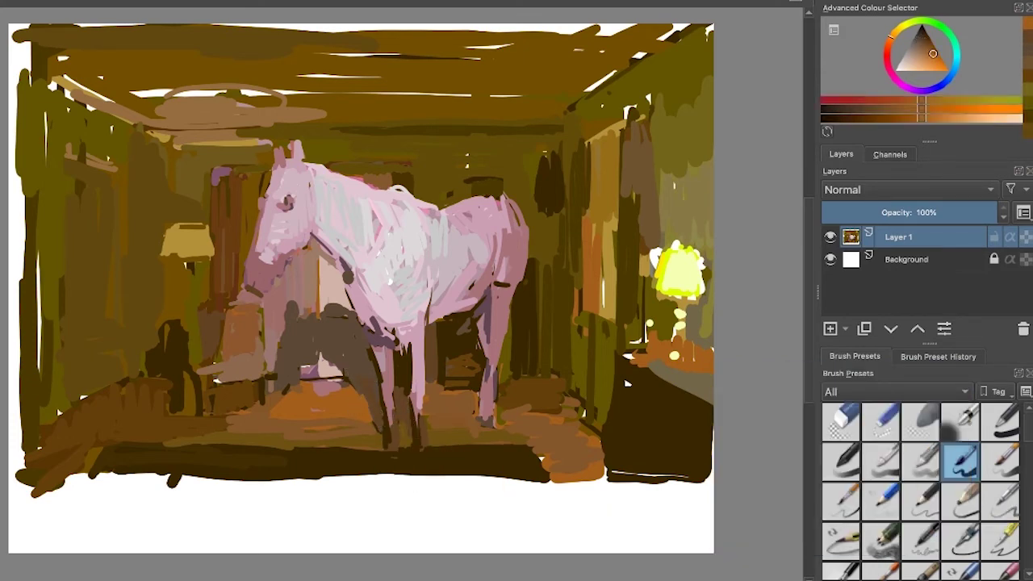
drag(253, 419, 367, 423)
- Shift a sampled warm tan to a duller, redder hue and brush a pink stroke down the light wall panel behind the lamp
ctrl+click(290, 182)
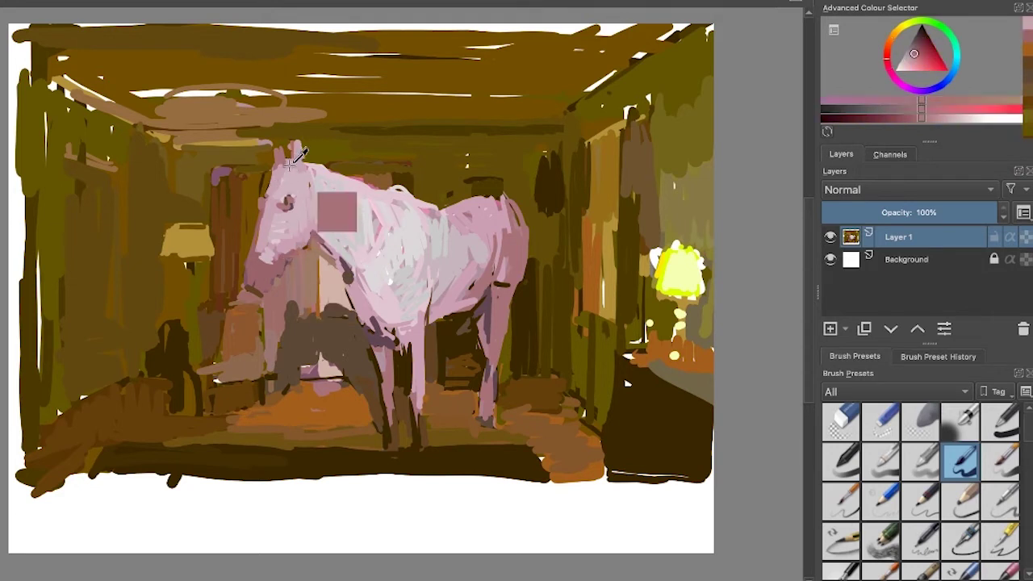
ctrl+click(290, 165)
ctrl+click(610, 250)
click(924, 62)
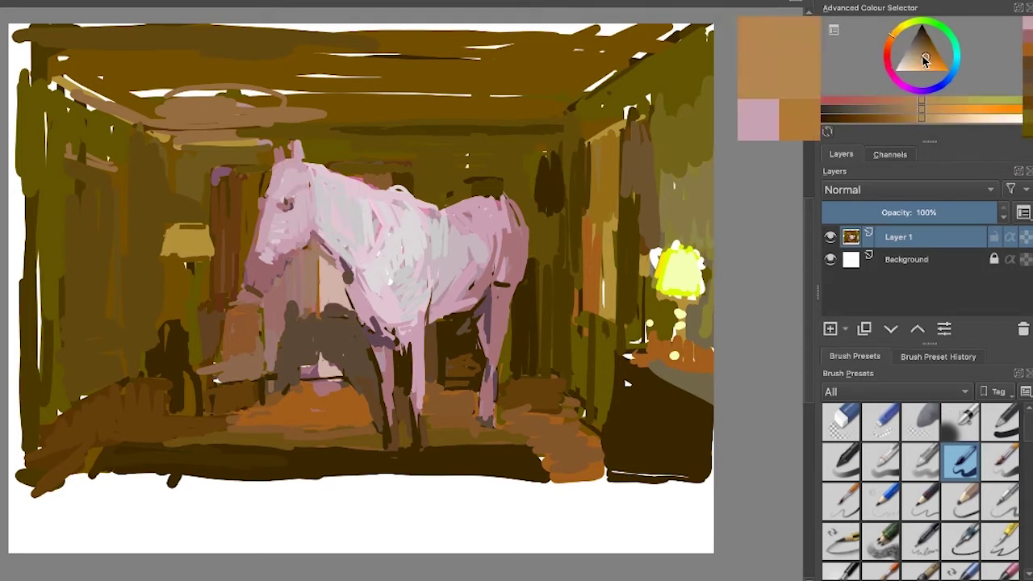
click(887, 47)
drag(610, 226, 610, 285)
- Lighten the mix to a salmon pink and brush vertical strokes over the light wall panel, squaring off its shape
click(916, 56)
click(917, 57)
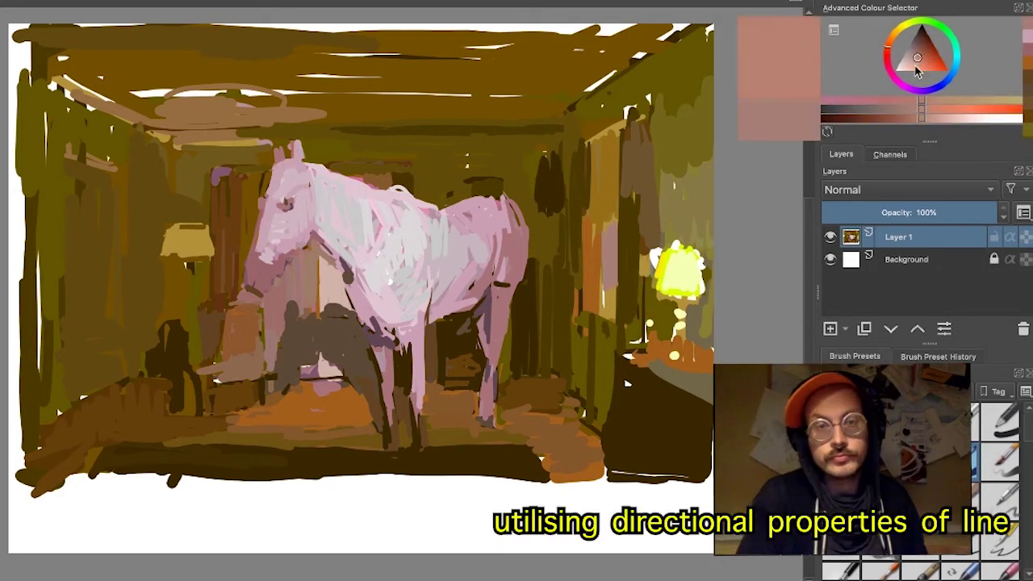
mouse_move(604, 229)
mouse_down()
mouse_move(602, 283)
mouse_move(614, 280)
mouse_up()
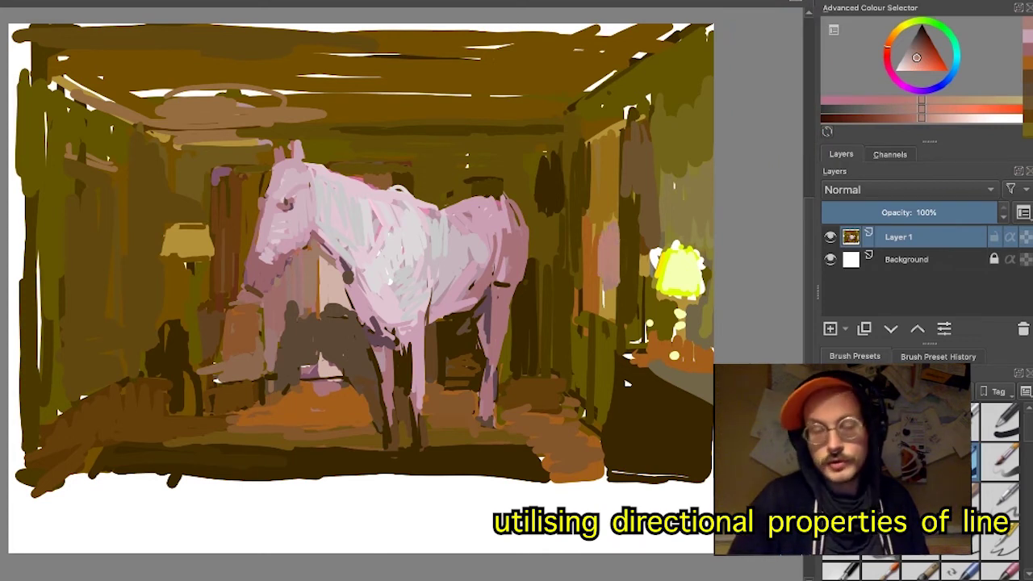
mouse_move(610, 218)
mouse_down()
mouse_move(595, 293)
mouse_move(618, 316)
mouse_up()
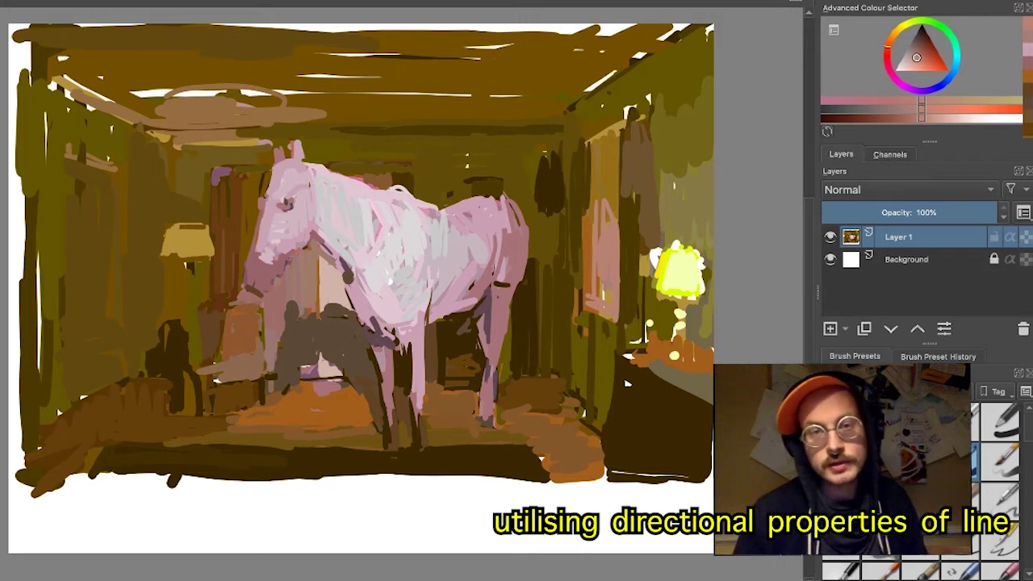
mouse_move(601, 224)
mouse_down()
mouse_move(605, 165)
mouse_move(617, 224)
mouse_up()
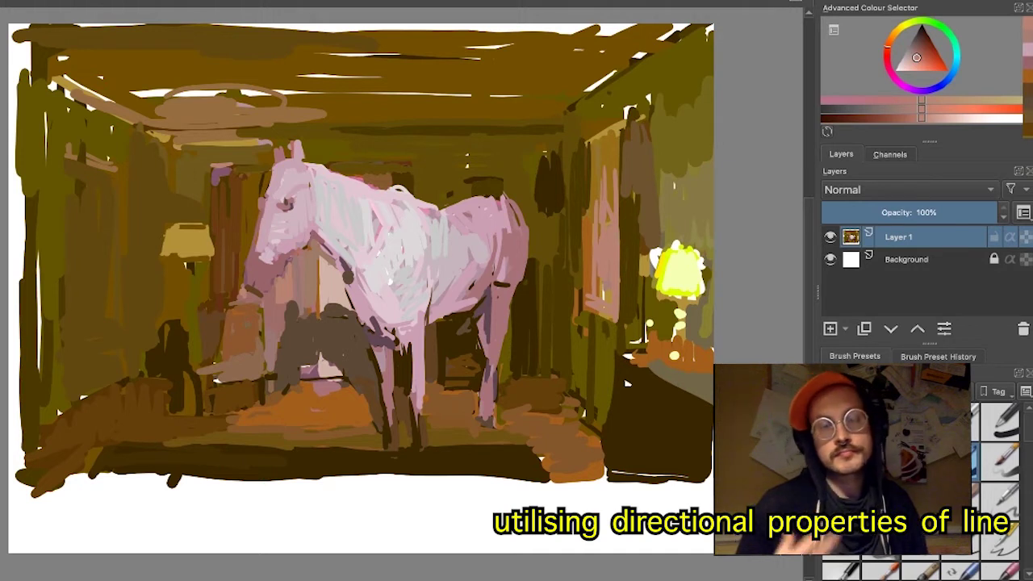
- Sample the warm brown below the horse's muzzle and brush vertical strokes over the doorway in front of its face
ctrl+click(248, 326)
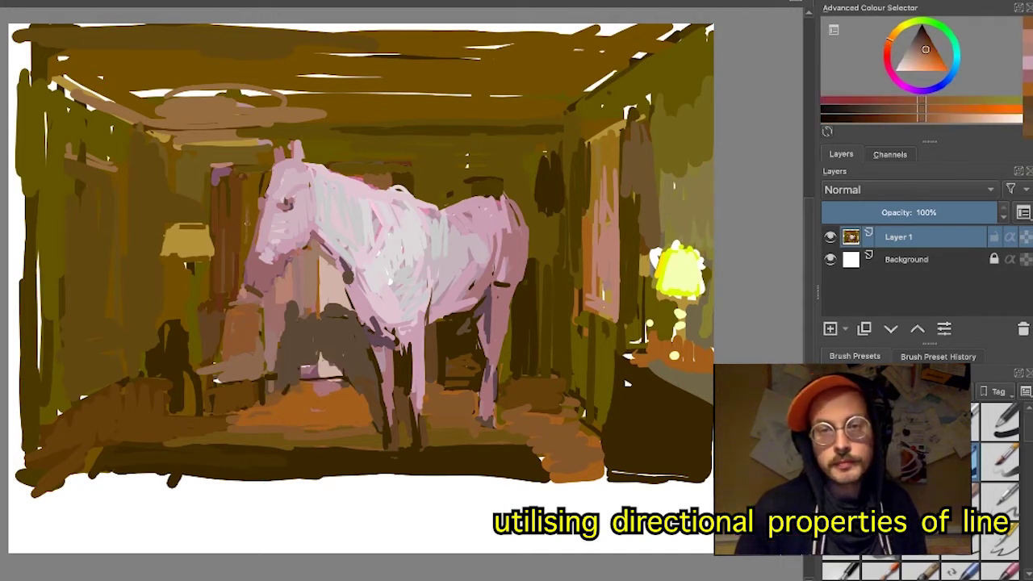
drag(243, 214, 243, 240)
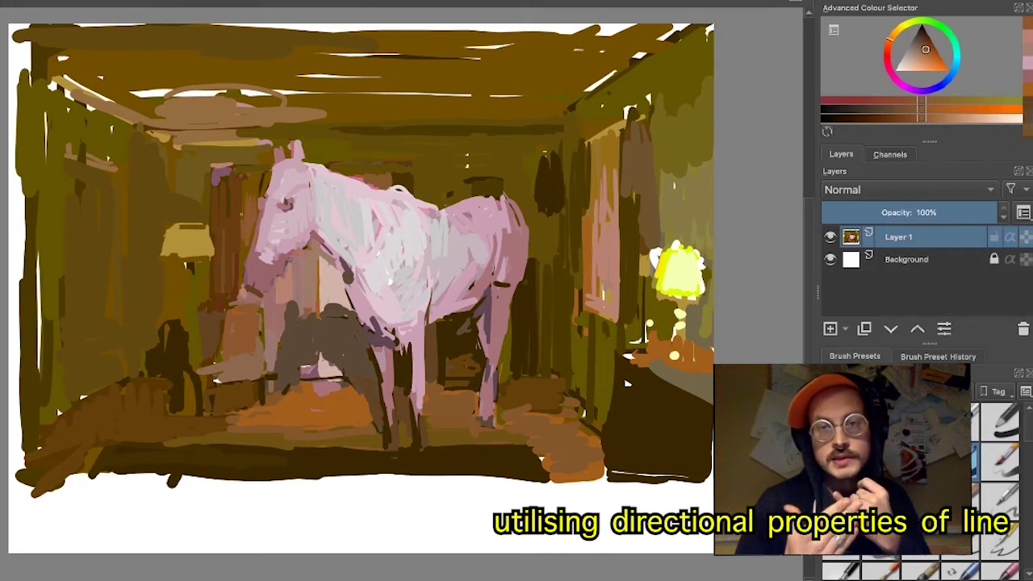
drag(242, 195, 241, 266)
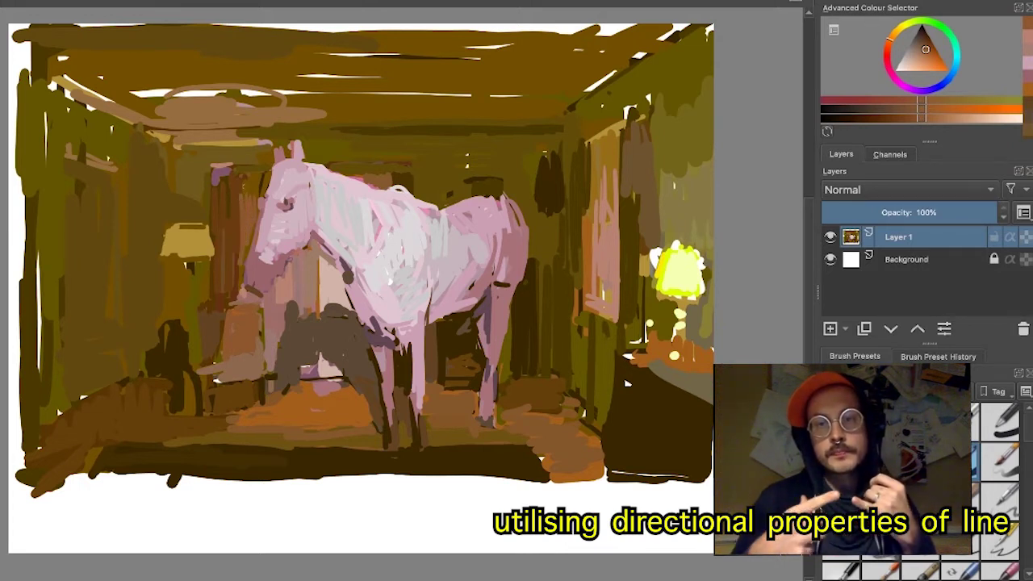
mouse_move(238, 220)
mouse_down()
mouse_move(238, 276)
mouse_move(238, 195)
mouse_move(259, 182)
mouse_up()
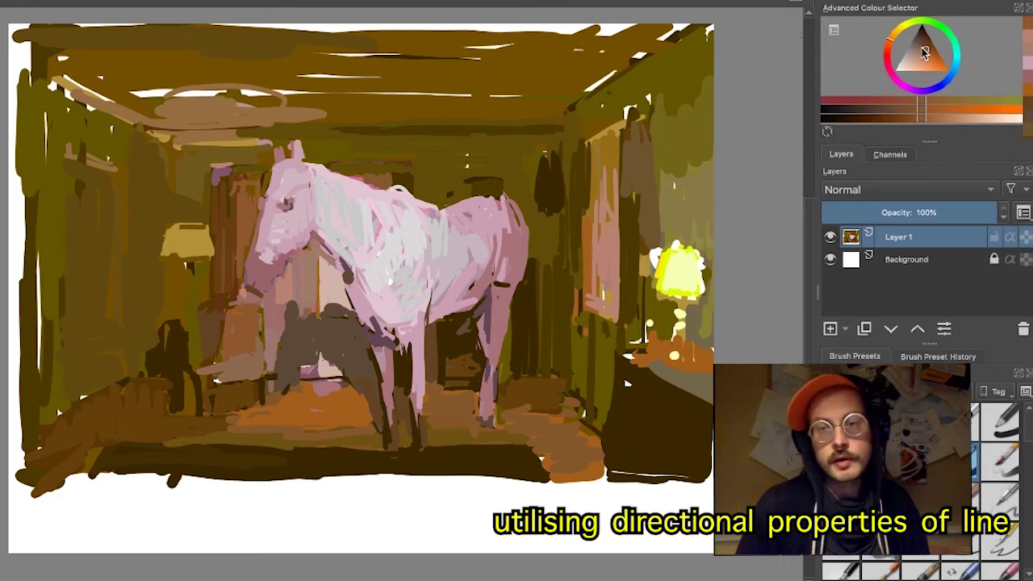
- Adjust the sampled doorway browns and brush further vertical strokes along the doorway's outer side, beside the small lamp
drag(925, 49, 922, 50)
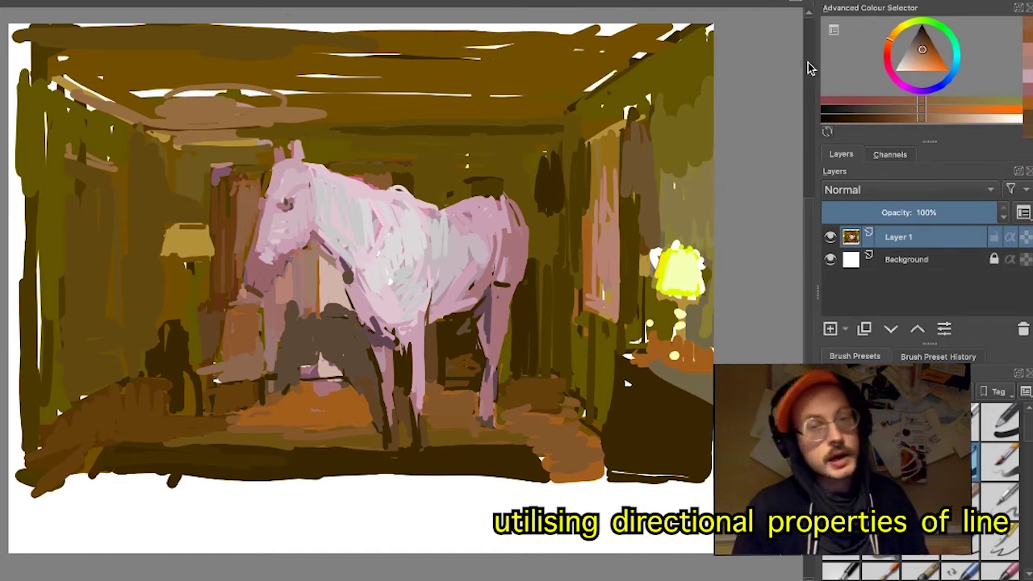
click(925, 50)
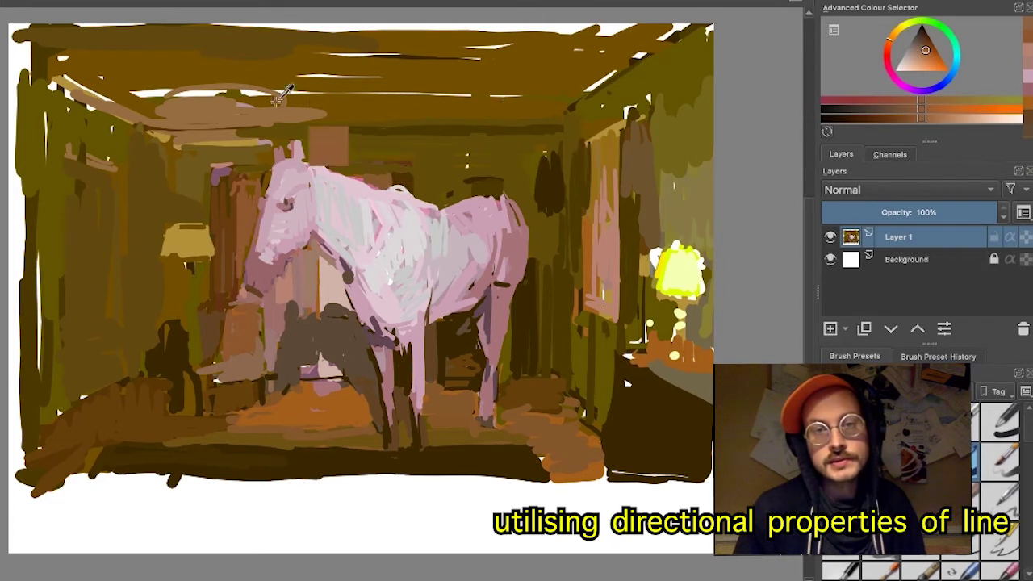
click(226, 226)
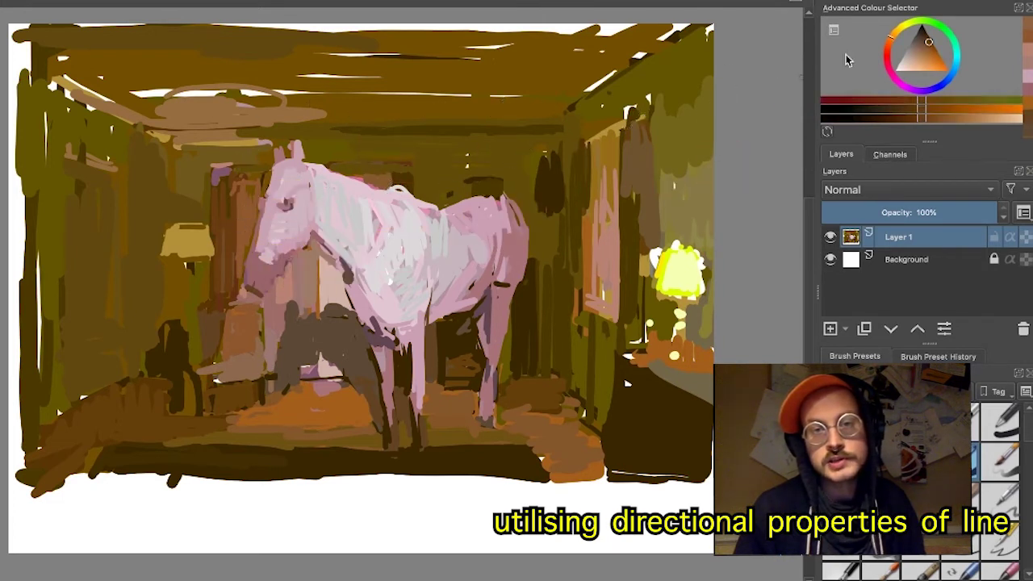
click(936, 107)
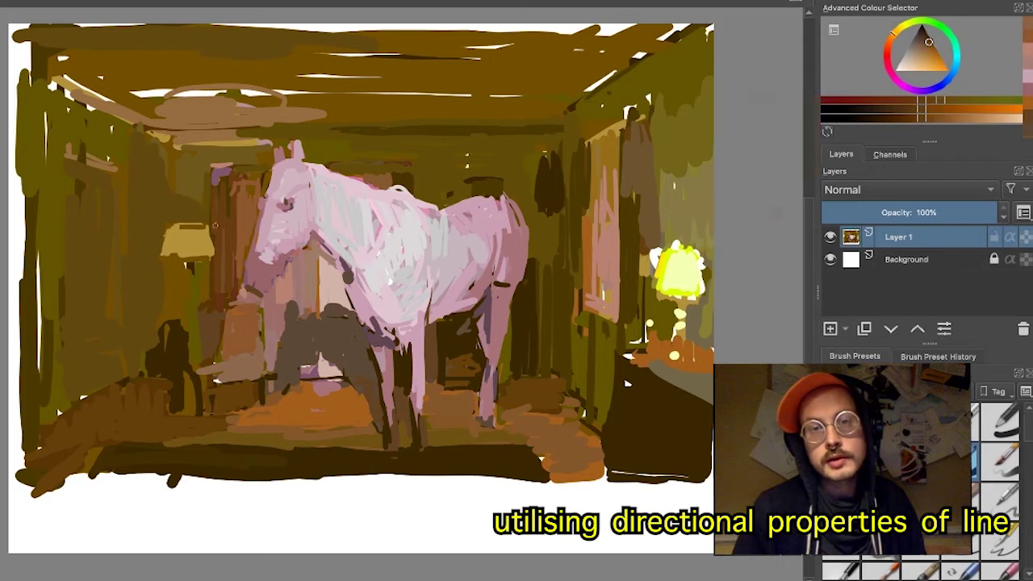
mouse_move(224, 234)
mouse_down()
mouse_move(232, 241)
mouse_move(238, 195)
mouse_up()
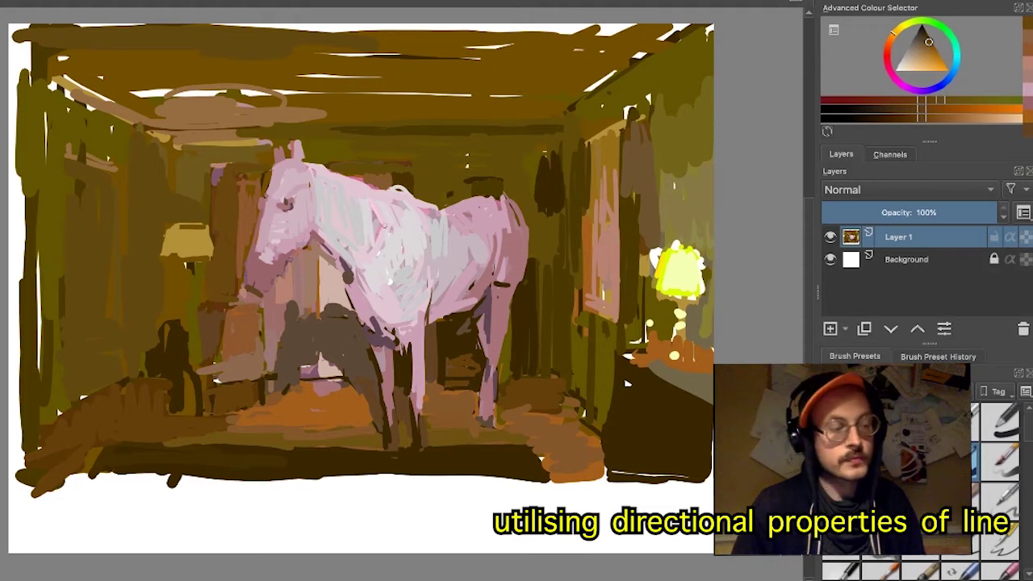
- Sample a pale pink from the horse and dab it onto the horse's chest
key(ctrl)
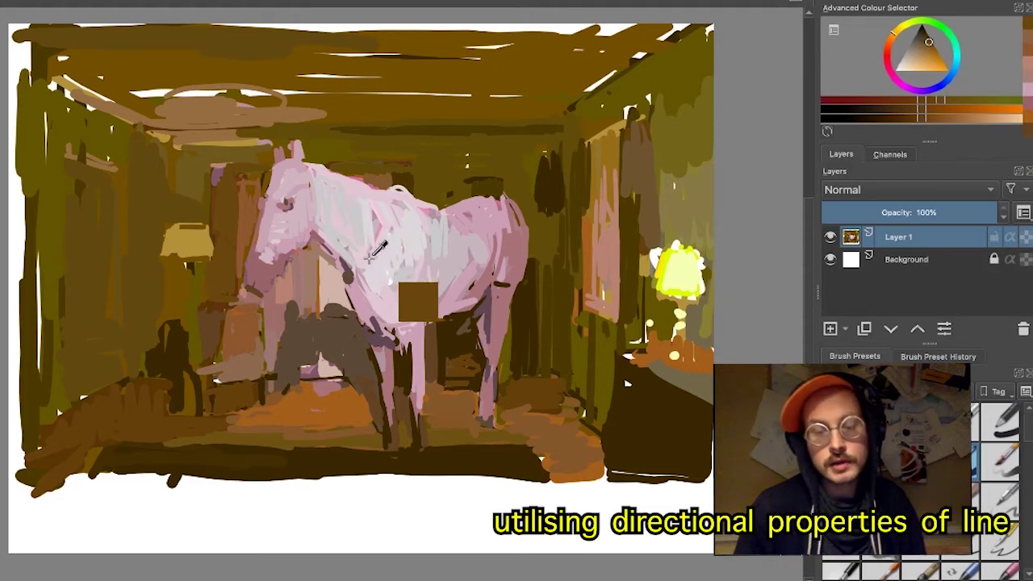
mouse_move(368, 278)
mouse_down()
mouse_move(363, 271)
mouse_move(367, 284)
mouse_up()
key(ctrl)
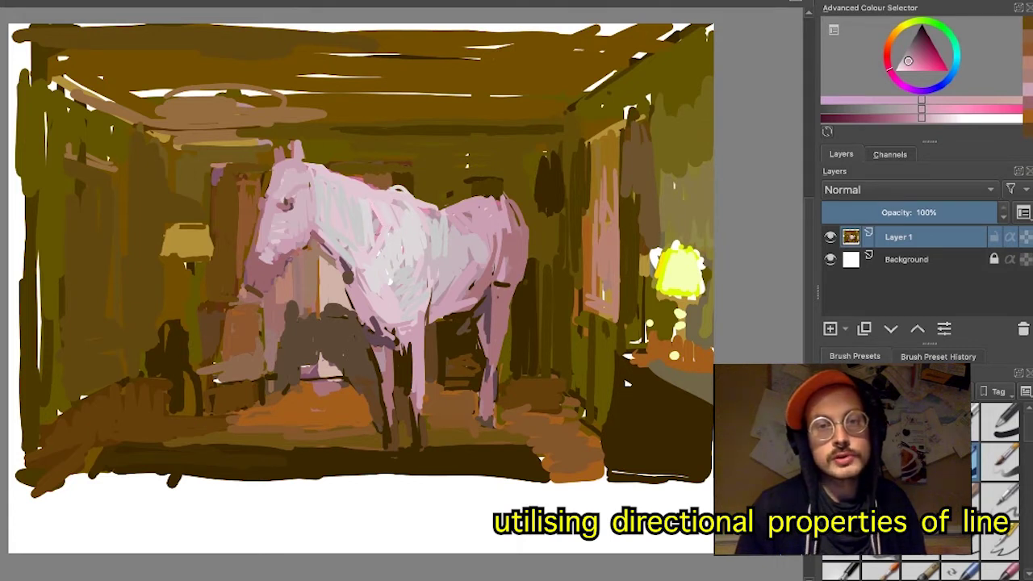
- Sample a pink from the horse's cheek and dab it onto the muzzle
key(ctrl)
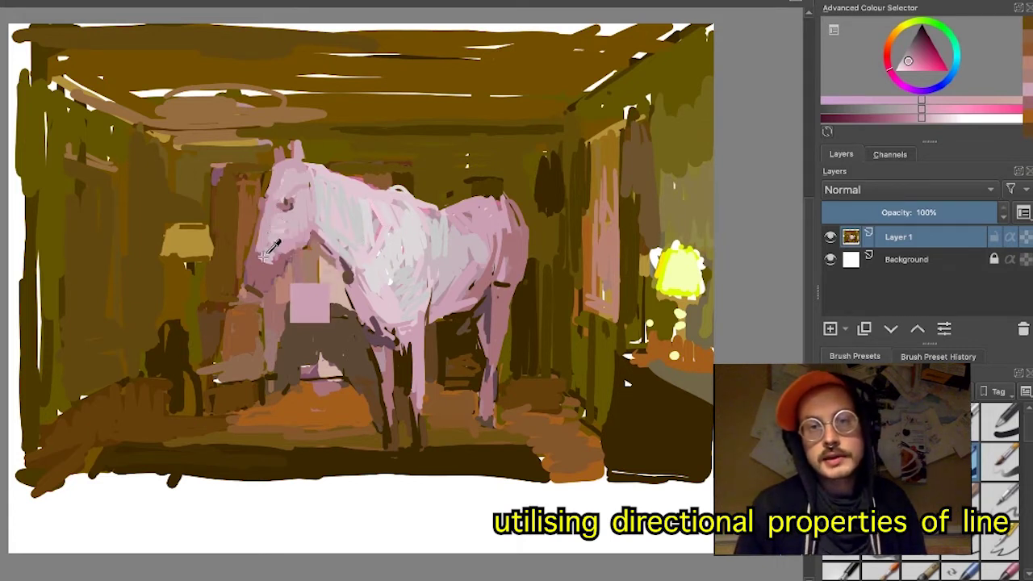
ctrl+click(293, 232)
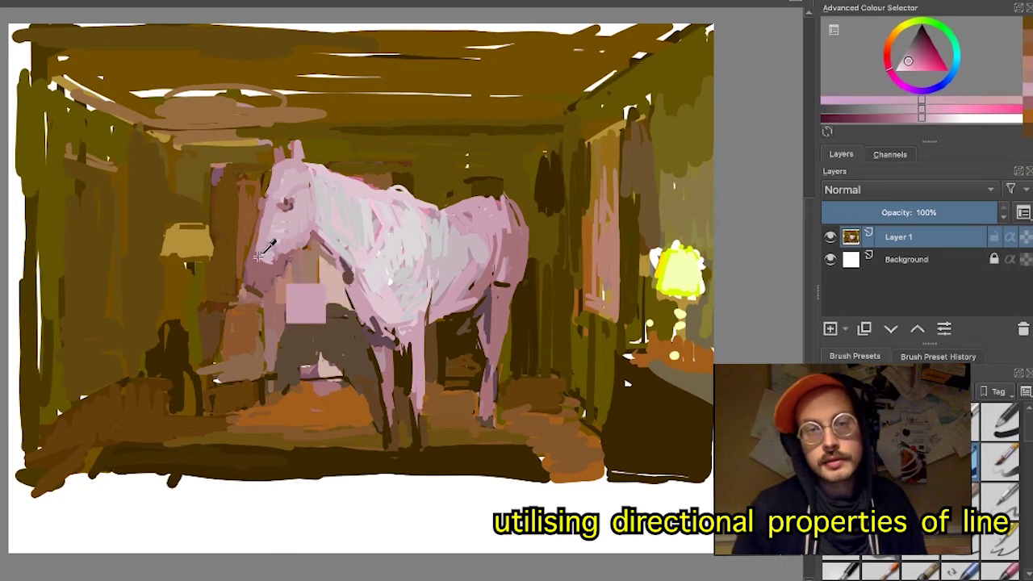
mouse_move(262, 254)
mouse_down()
mouse_move(299, 236)
mouse_move(273, 236)
mouse_move(266, 256)
mouse_up()
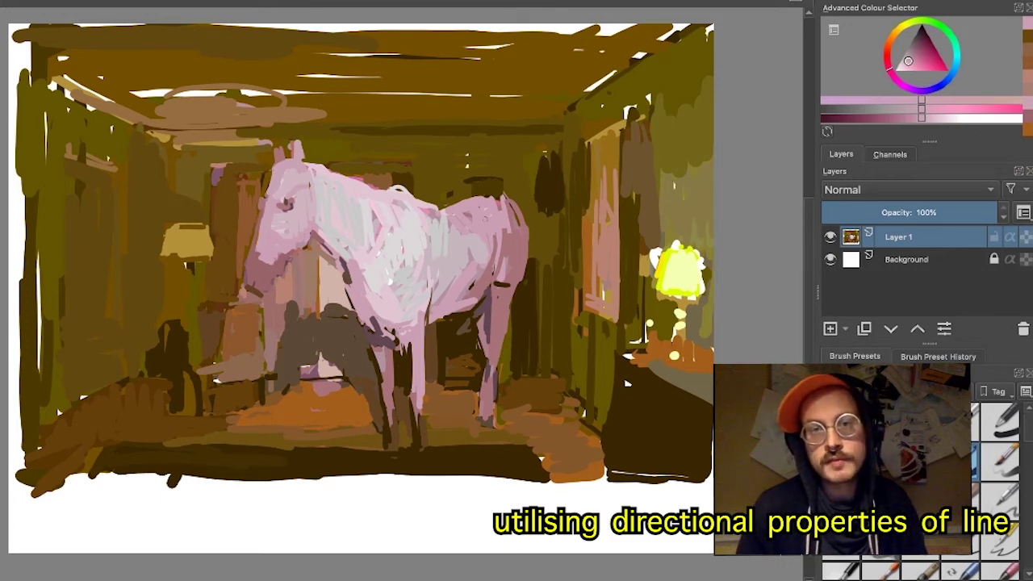
- Sample pale and dusky pinks from the horse and brush vertical strokes down its upper front legs
key(ctrl)
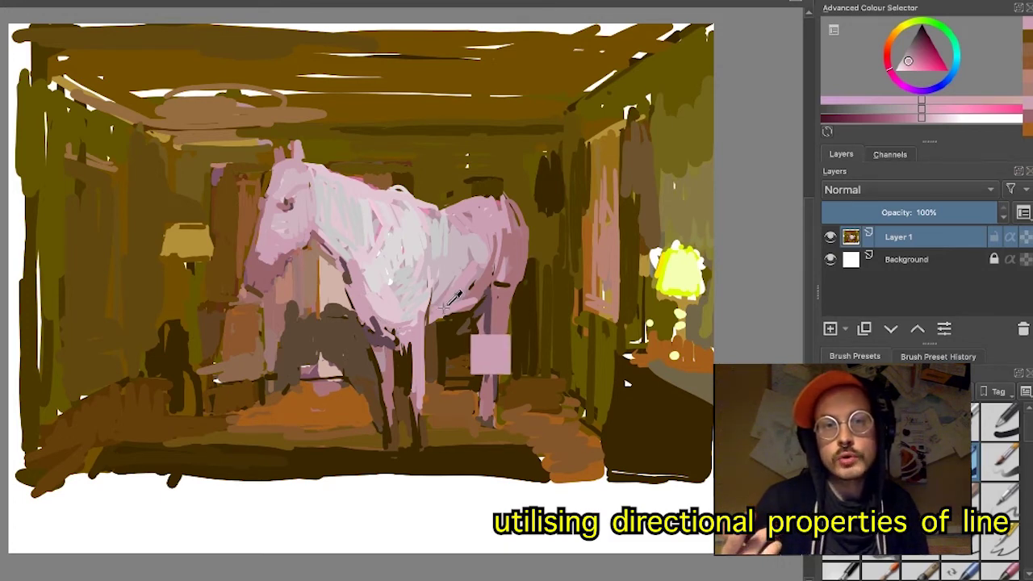
ctrl+click(394, 340)
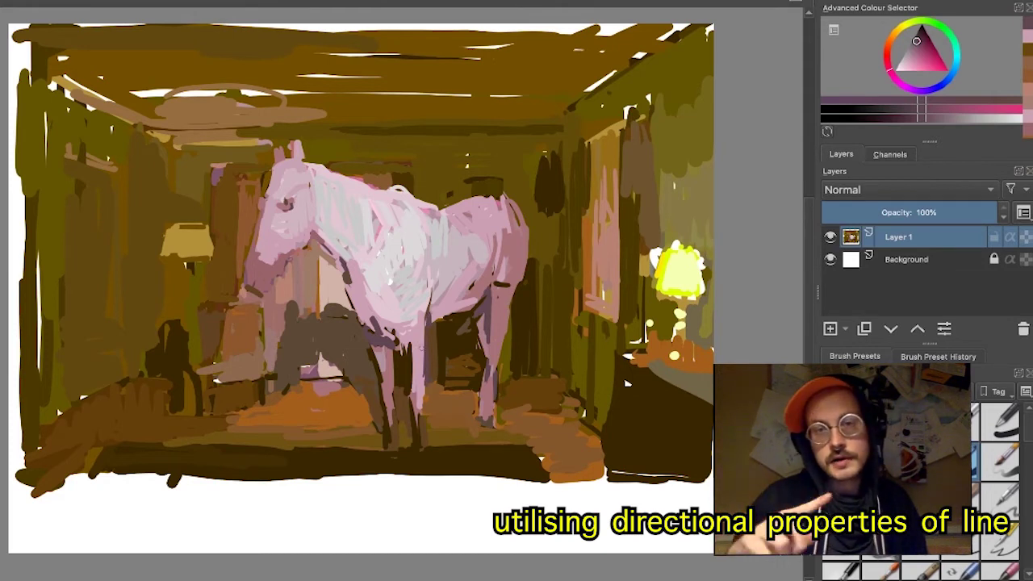
ctrl+click(426, 342)
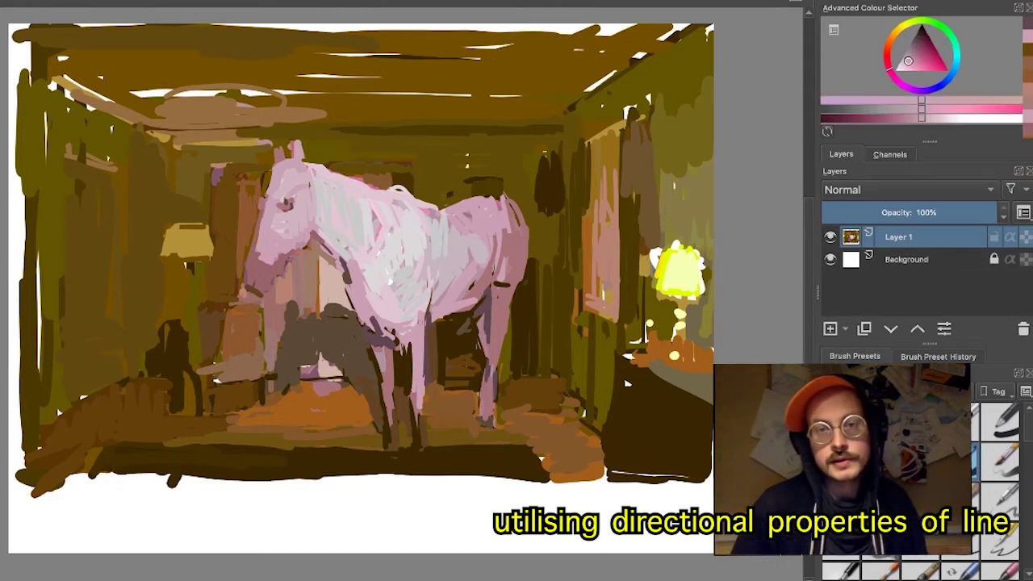
drag(424, 337, 422, 373)
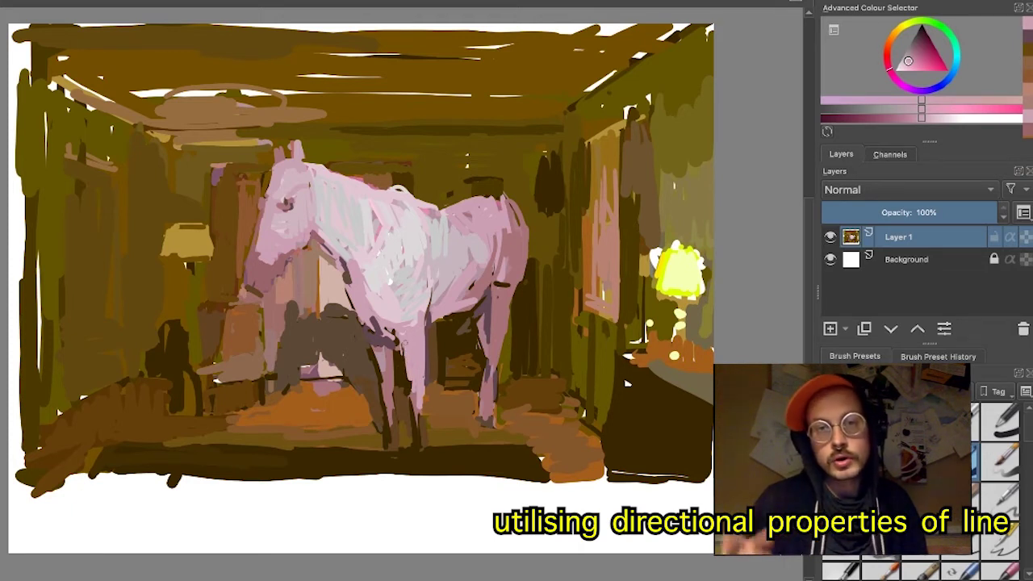
ctrl+click(389, 369)
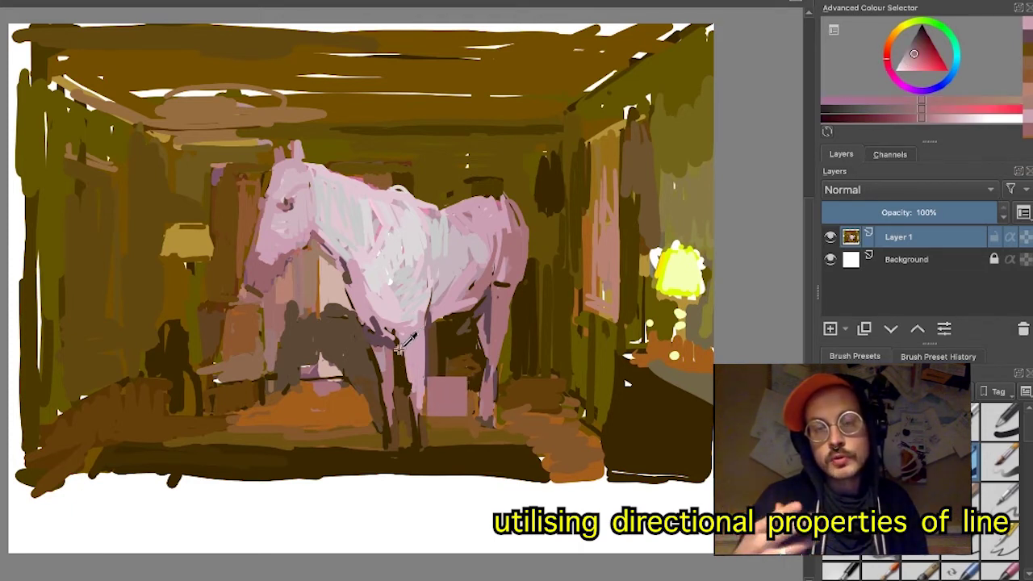
drag(408, 341, 409, 376)
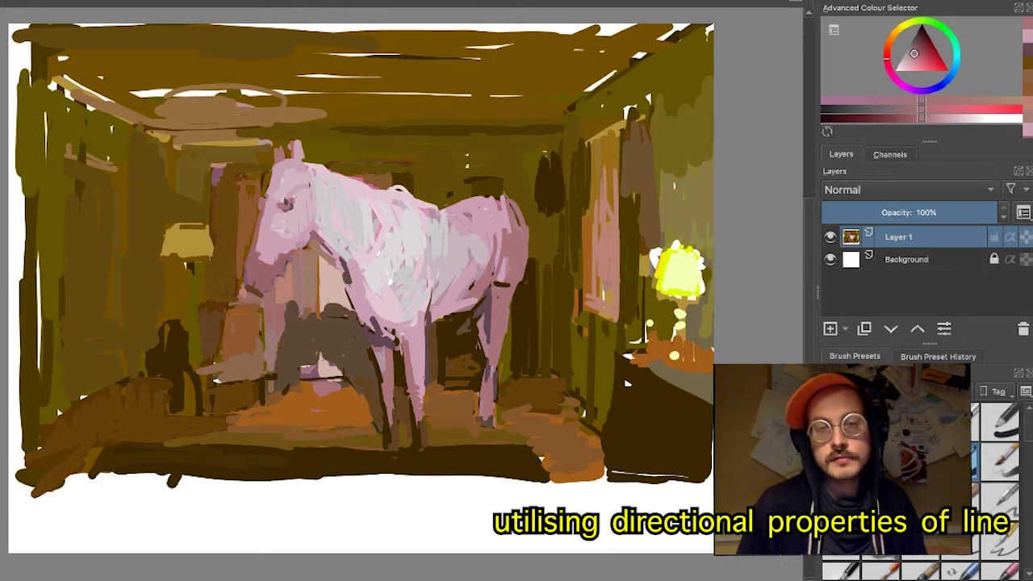
- Brush pale grey over the horse's face, and curved muted-mauve strokes around its belly, flank and hindquarters
ctrl+click(488, 414)
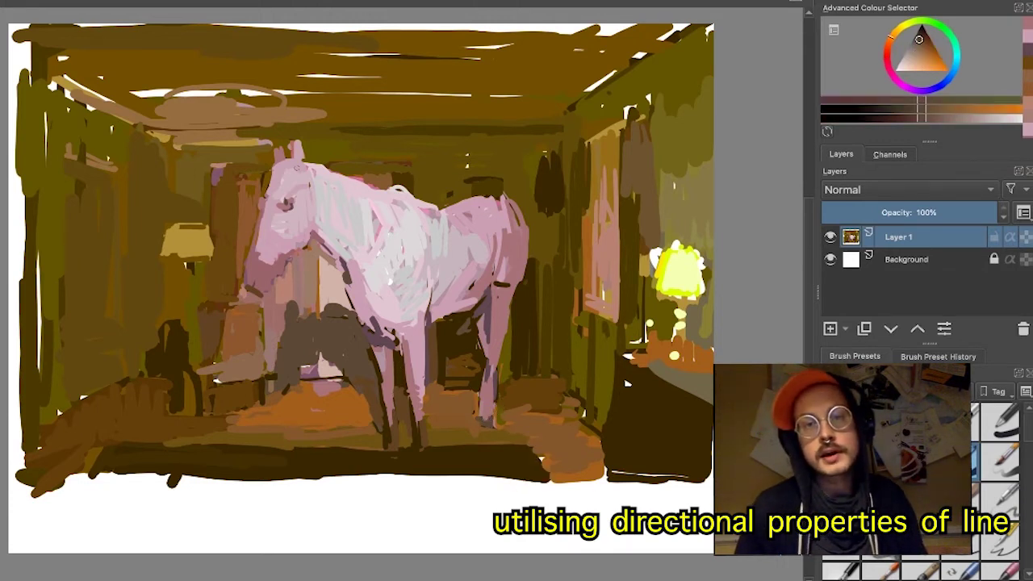
drag(298, 173, 324, 197)
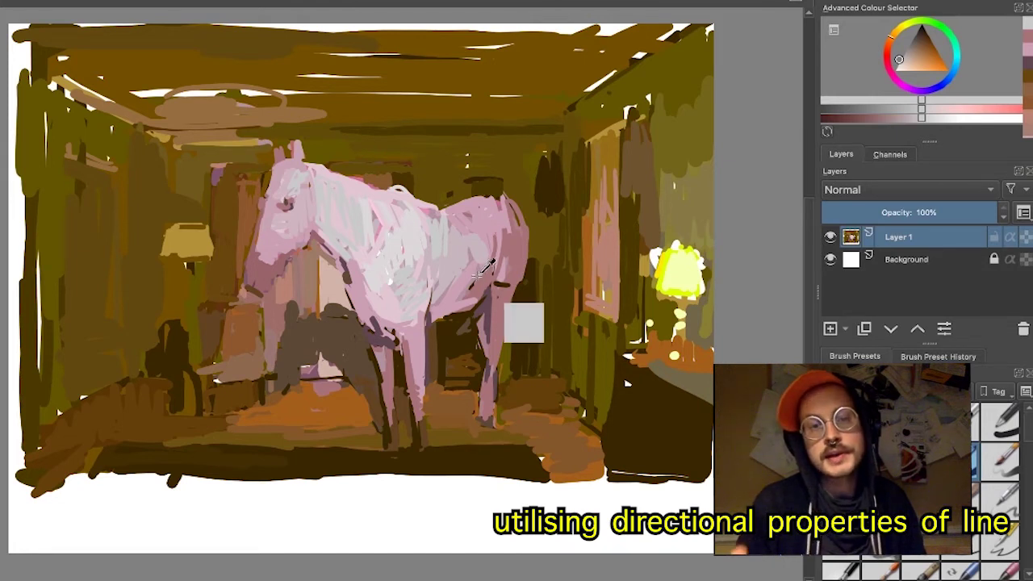
ctrl+click(485, 269)
mouse_move(465, 300)
mouse_down()
mouse_move(441, 307)
mouse_move(466, 315)
mouse_up()
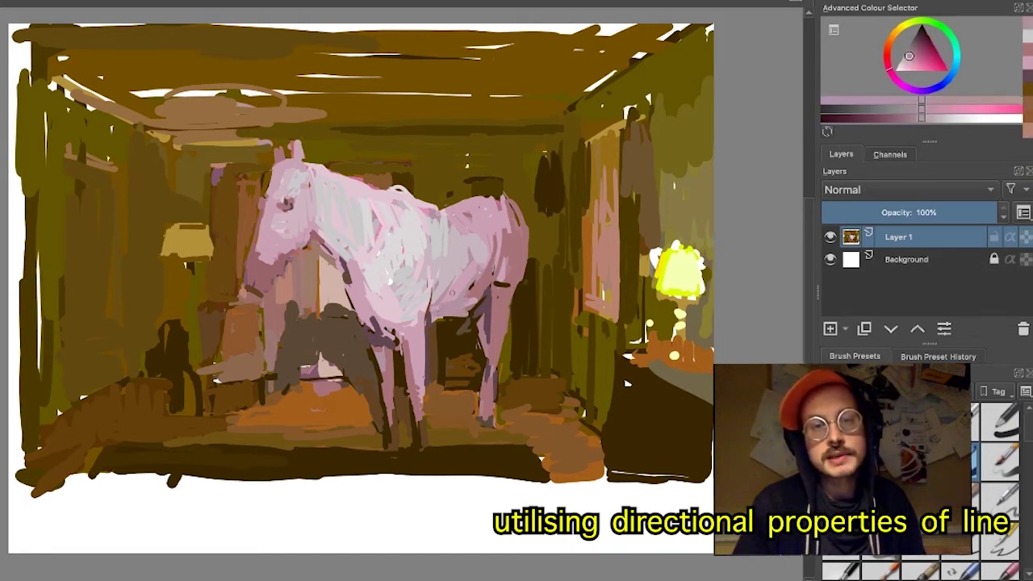
mouse_move(445, 224)
mouse_down()
mouse_move(427, 251)
mouse_move(480, 267)
mouse_up()
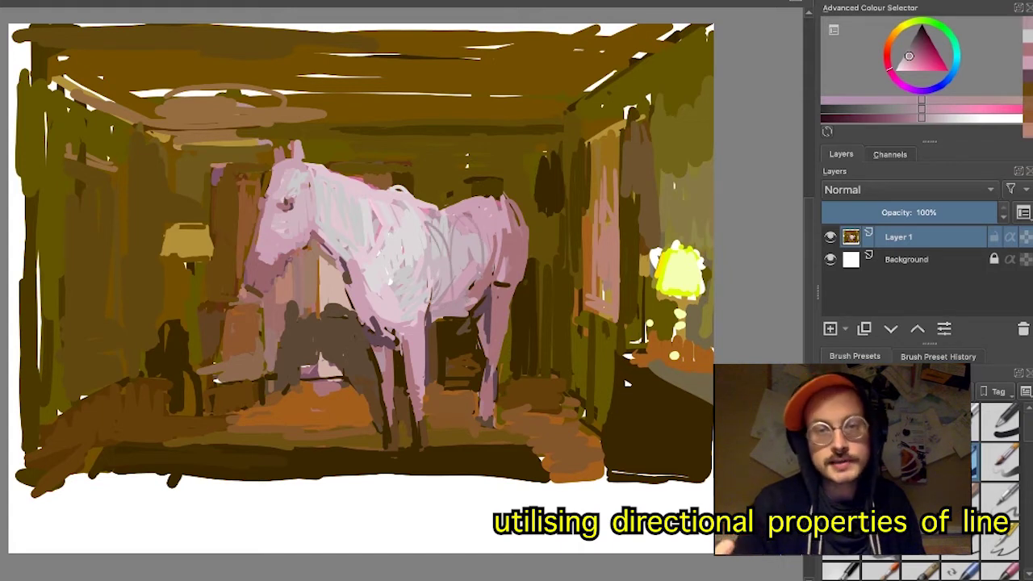
drag(487, 206, 498, 259)
- Sample dusky pink and dark mauve from the horse and shade the rump's outer edge and upper hind legs
ctrl+click(520, 229)
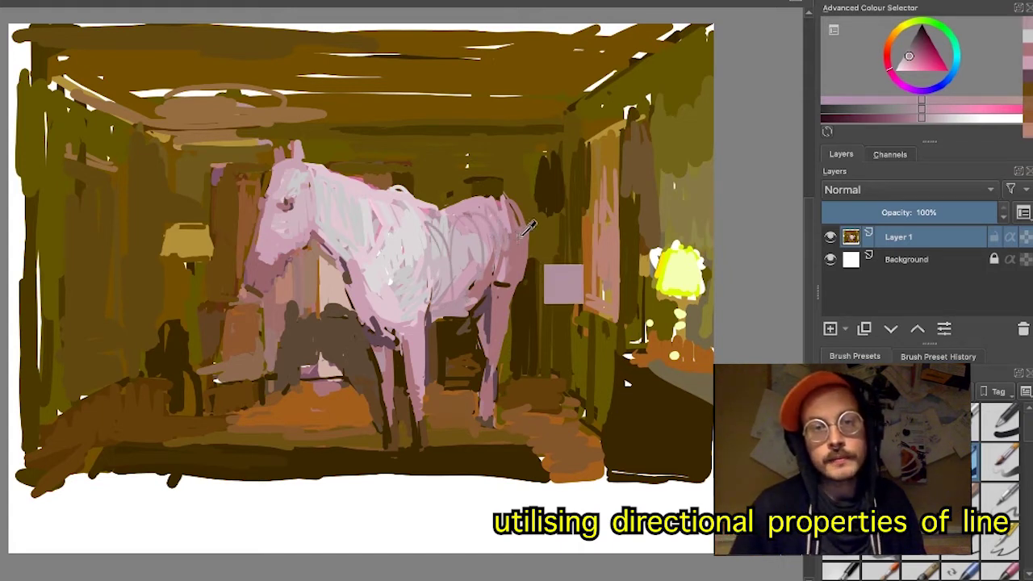
drag(513, 209, 525, 224)
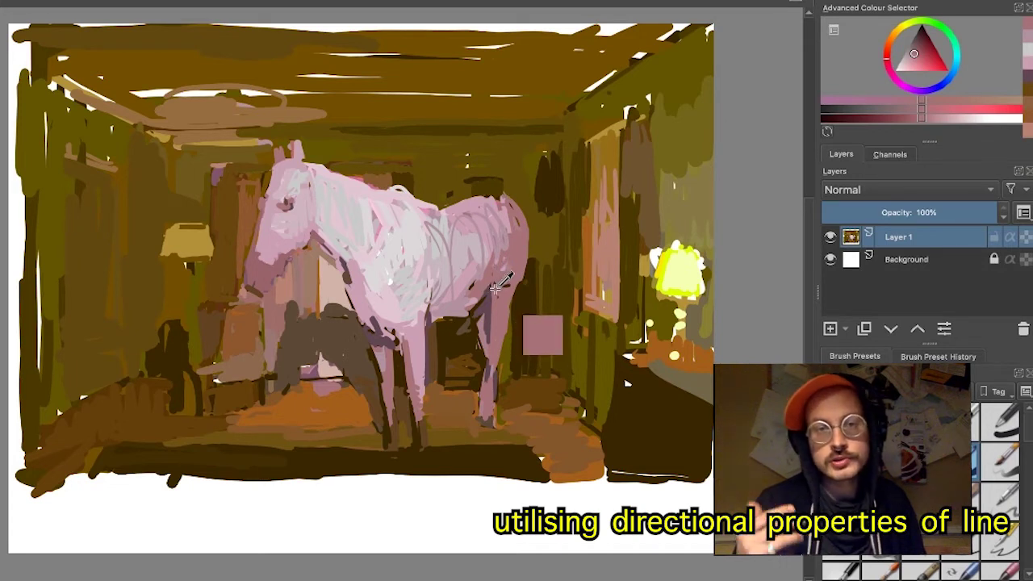
ctrl+click(483, 299)
ctrl+click(498, 288)
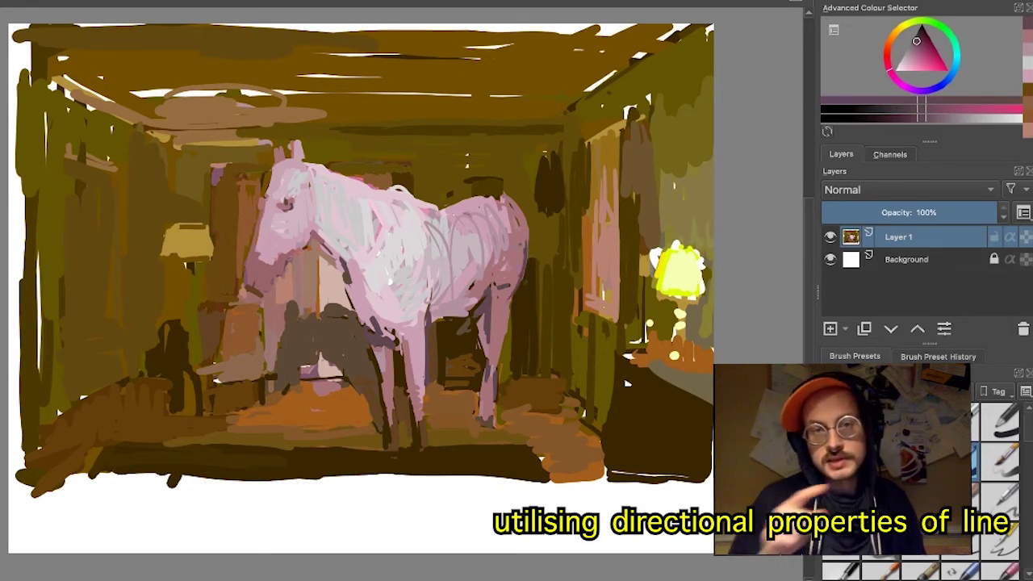
ctrl+click(529, 242)
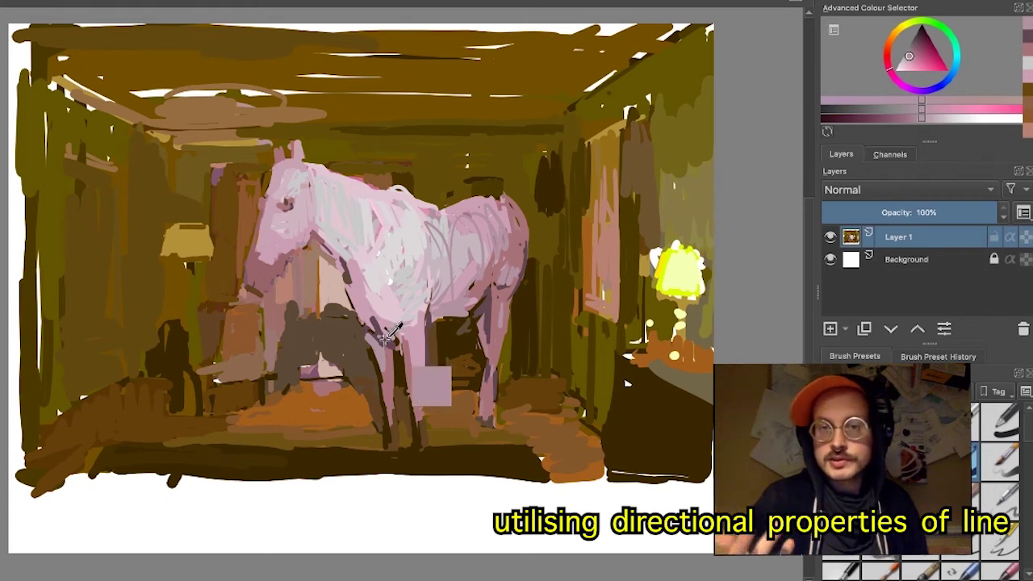
- Sample dark tones around the chest, undo the last two strokes and shade under the neck and upper front leg in dark mauve
ctrl+click(368, 330)
ctrl+click(372, 332)
ctrl+click(389, 340)
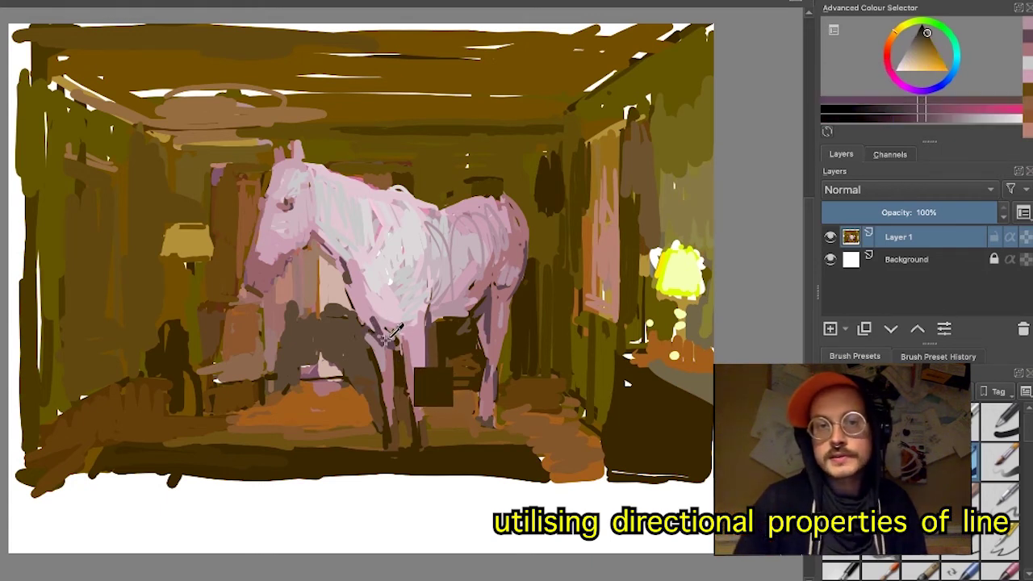
key(ctrl+z)
key(ctrl+z)
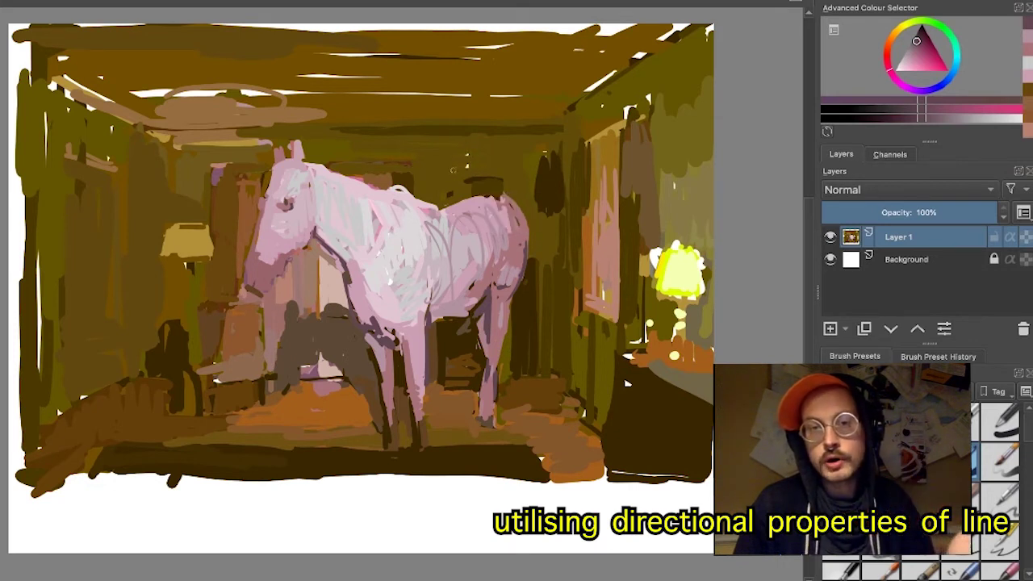
- Sample olive-browns from the back wall and brush vertical strokes on the wall beside the horse's hind leg
ctrl+click(466, 166)
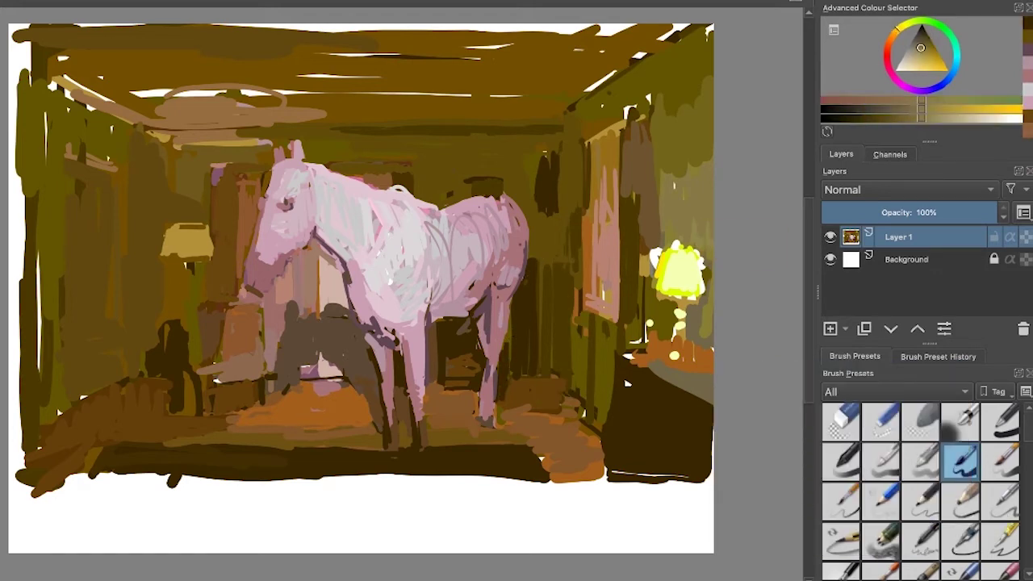
ctrl+click(215, 139)
drag(513, 316, 513, 380)
- Sample the pale panel behind the horse's neck, shift the hue toward red and brush pinkish vertical strokes over the panel
ctrl+click(328, 235)
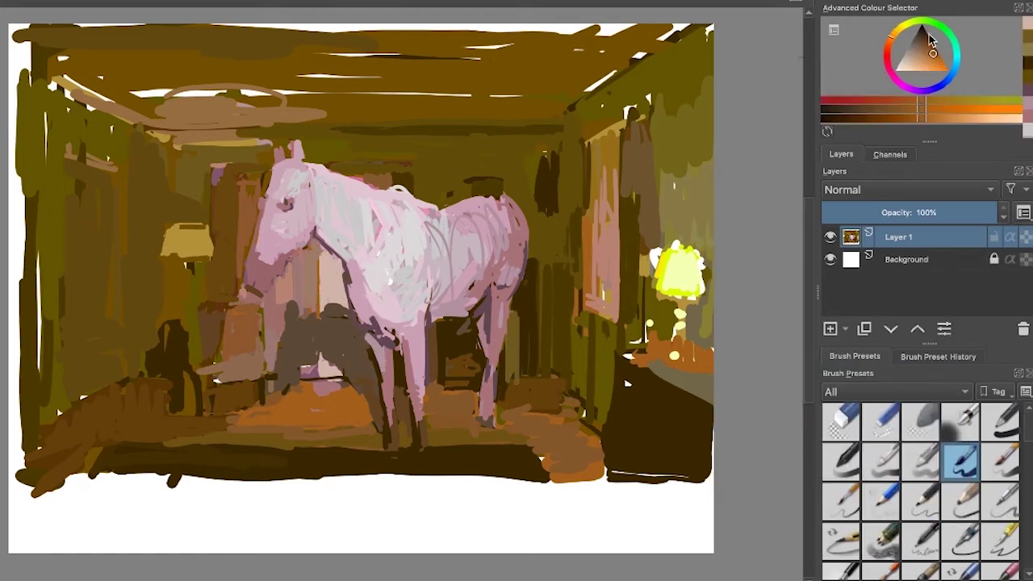
drag(319, 253, 323, 304)
ctrl+click(328, 296)
drag(887, 44, 888, 50)
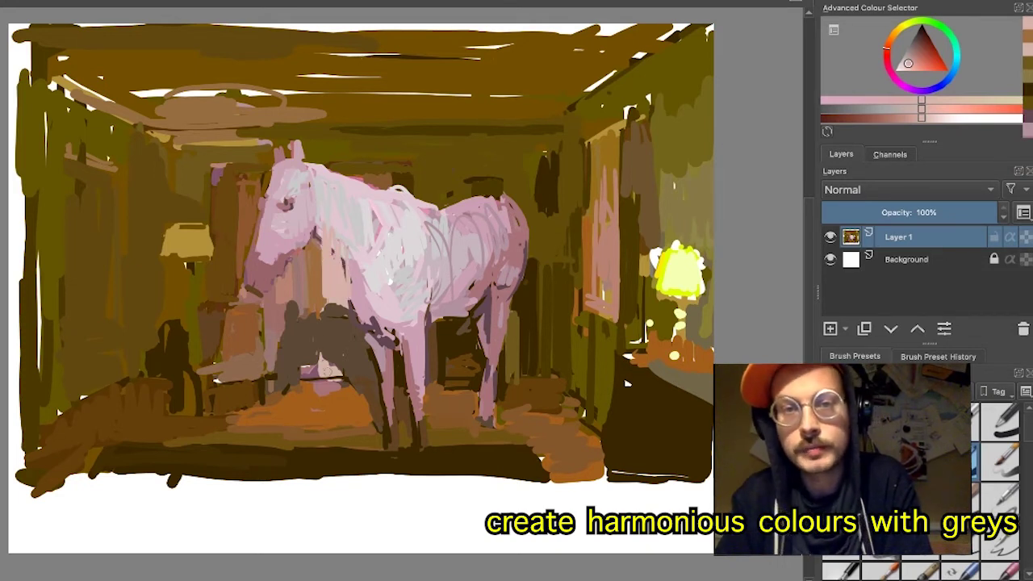
- Sample varied pinks and dab them along the horse's chest and lower neck edge
ctrl+click(326, 382)
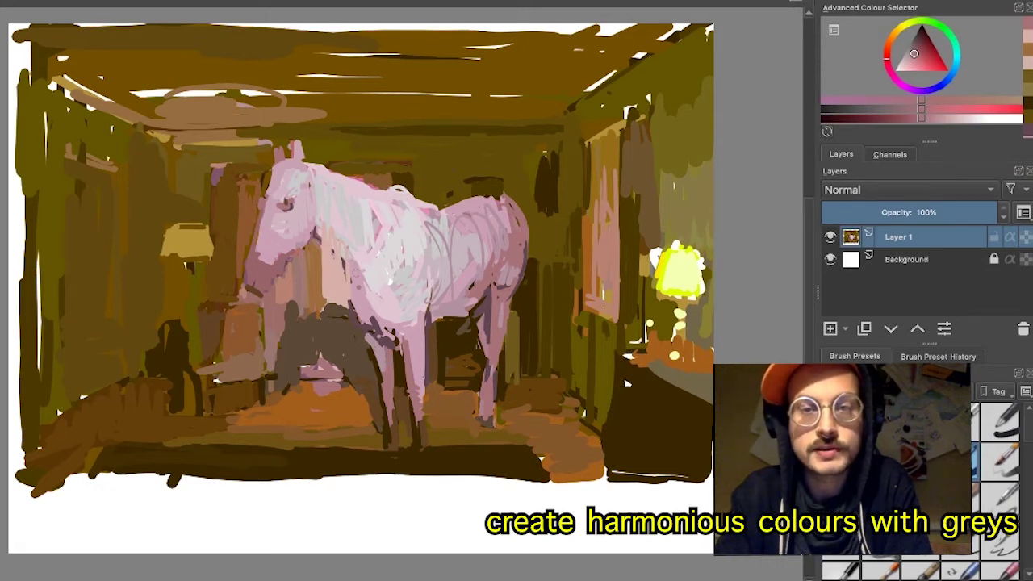
ctrl+click(358, 259)
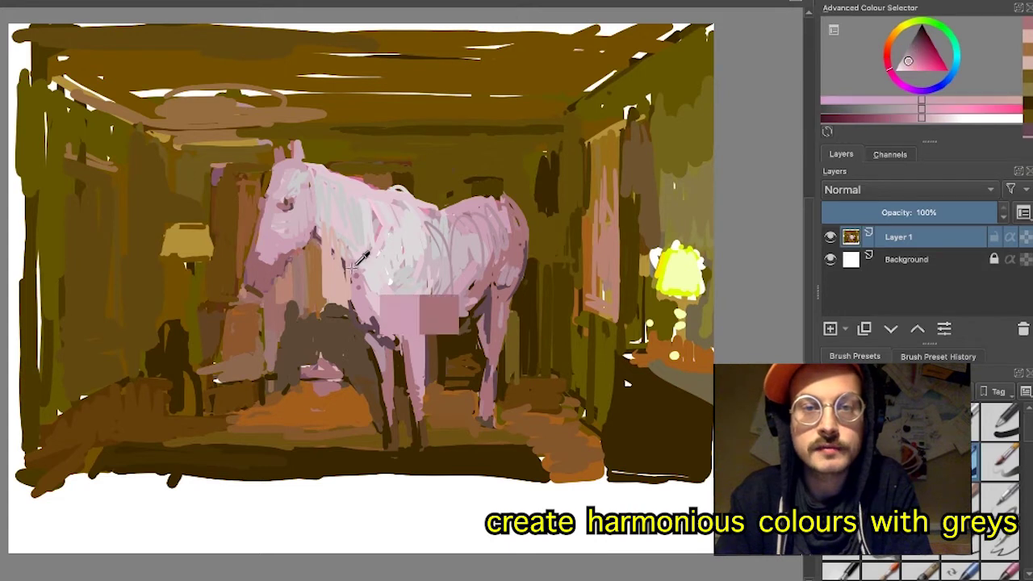
ctrl+click(358, 259)
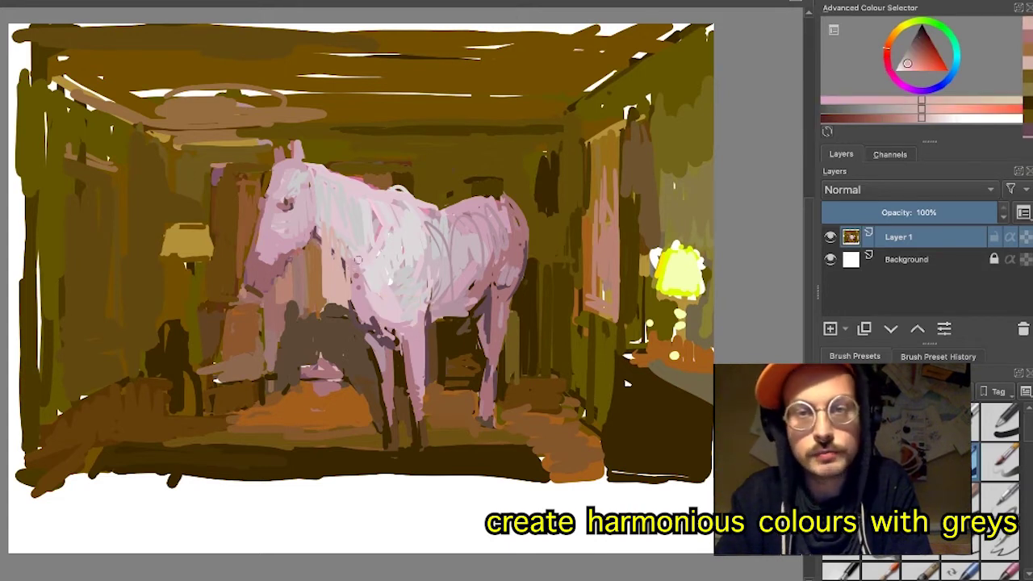
ctrl+click(361, 298)
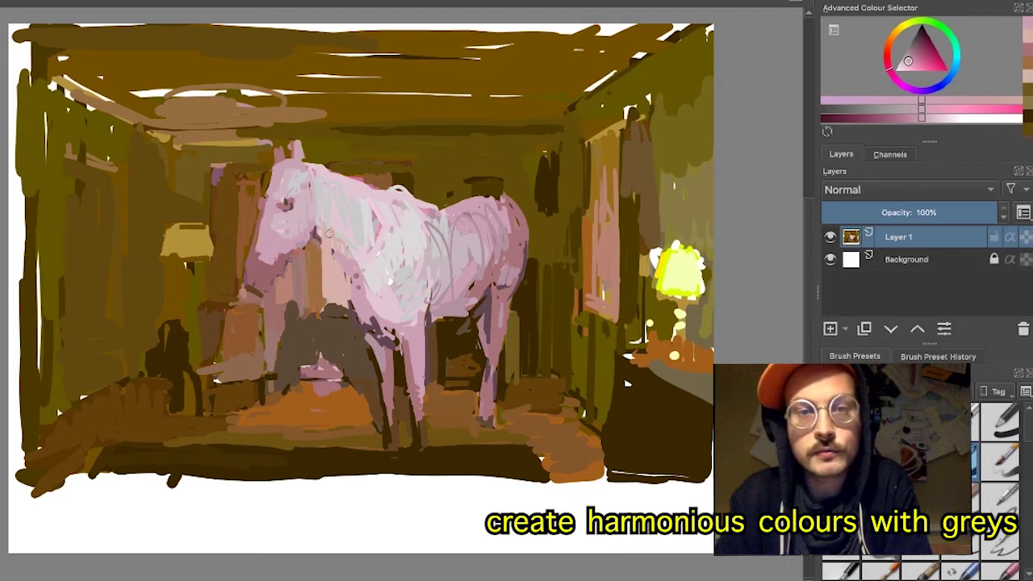
key(ctrl)
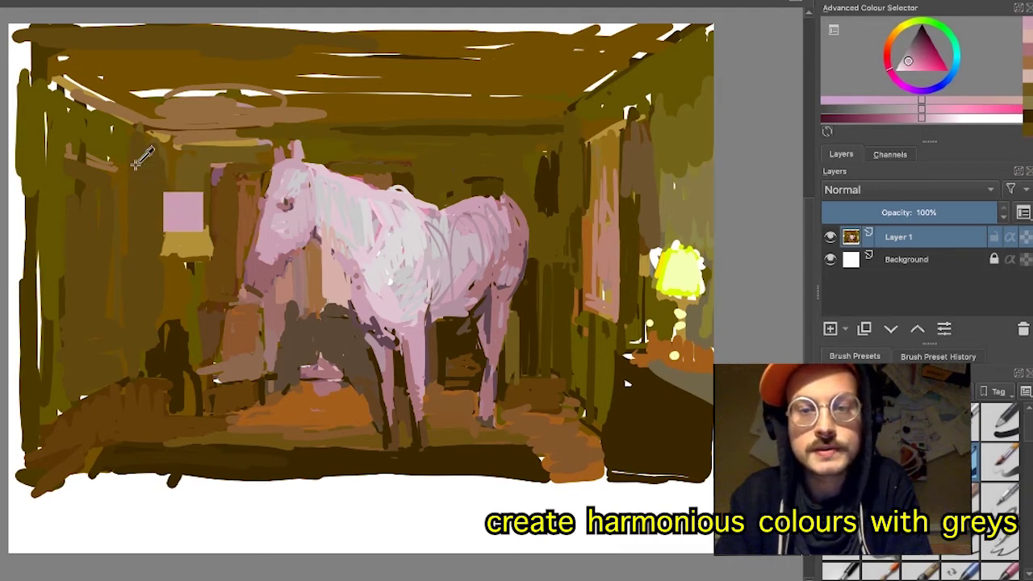
- Sample the ceiling brown, mute it toward a reddish mauve and brush long horizontal strokes across the ceiling's upper part
ctrl+click(161, 105)
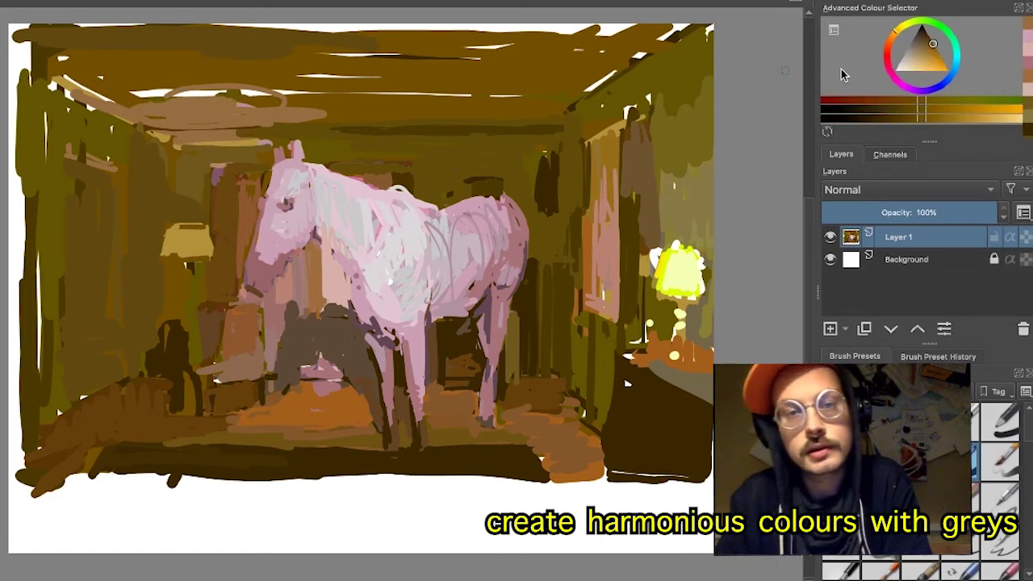
click(930, 50)
drag(929, 47, 926, 43)
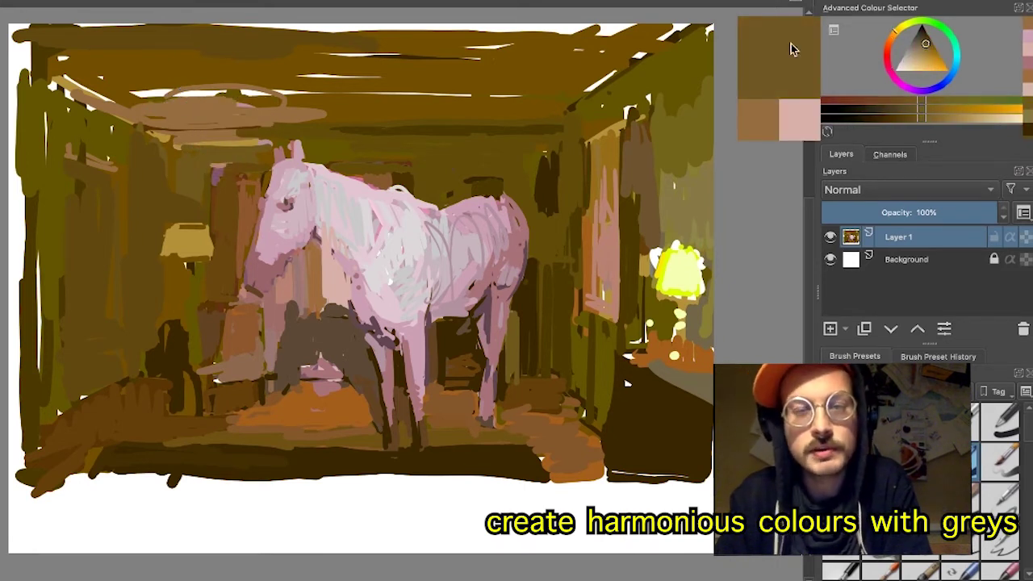
drag(224, 78, 46, 62)
click(886, 51)
click(921, 43)
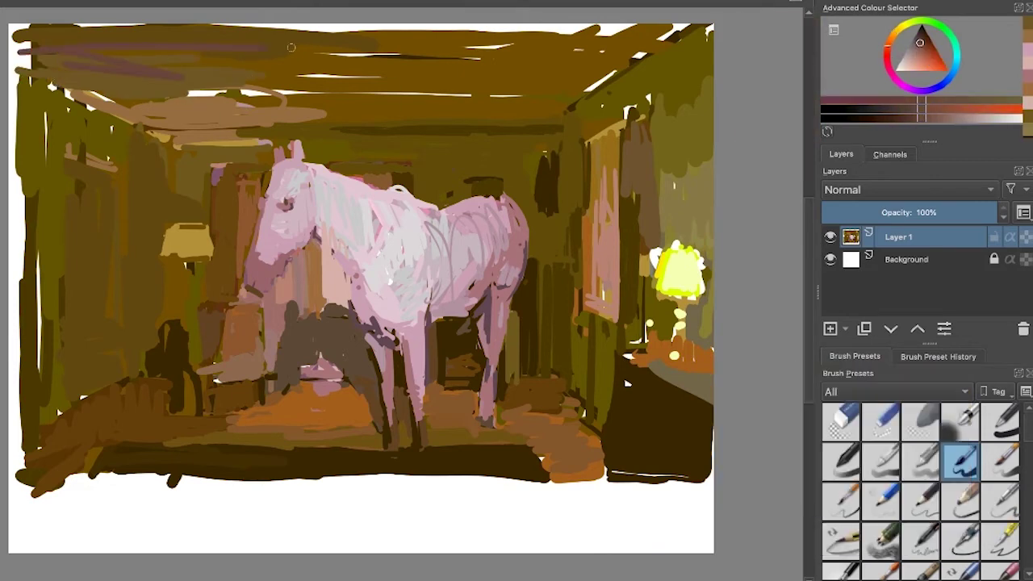
drag(307, 29, 586, 31)
drag(633, 29, 462, 49)
- Sample wall olives and brush a stroke along the right wall's upper part and another down the wall edge beside the cabinet
ctrl+click(488, 127)
drag(617, 111, 673, 99)
ctrl+click(611, 337)
drag(611, 355, 612, 424)
- Sample the orange-brown floor and extend it beside the cabinet, and brush the sampled grey-olive along the cabinet top
ctrl+click(595, 465)
drag(611, 437, 611, 480)
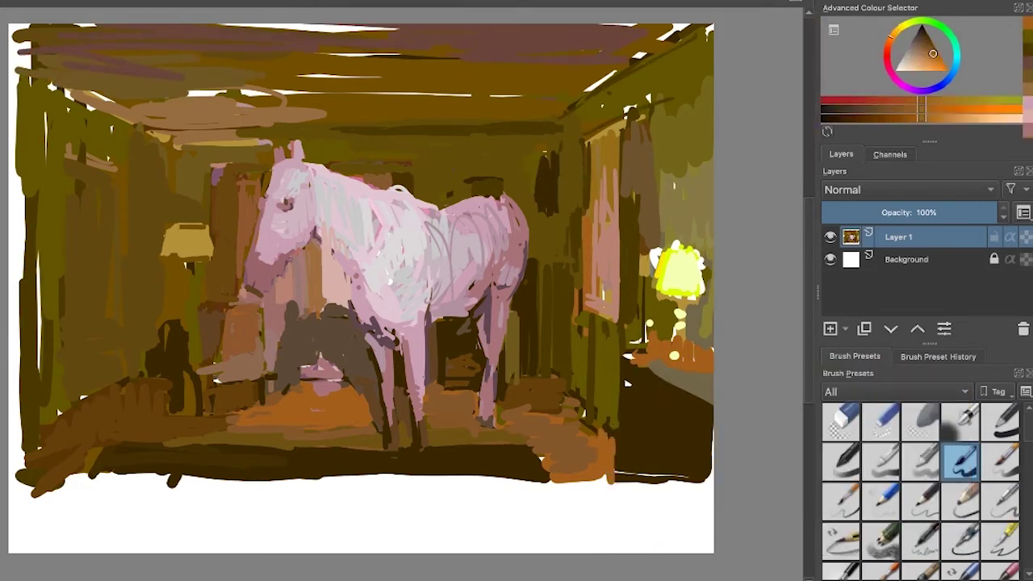
ctrl+click(685, 377)
drag(662, 372, 630, 361)
ctrl+click(694, 396)
- Shift the sampled ceiling tan to a dusty pink and brush it onto the ceiling patch, cornice, small lampshade and door frame
ctrl+click(201, 106)
click(886, 54)
drag(279, 95, 145, 105)
drag(179, 153, 253, 158)
drag(129, 107, 76, 81)
drag(188, 227, 188, 240)
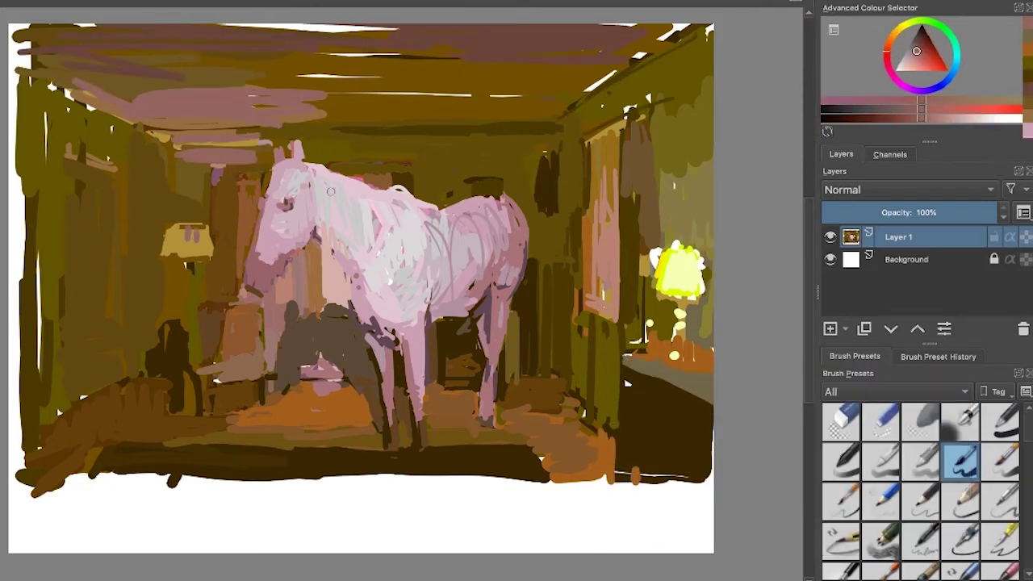
drag(211, 169, 209, 218)
- Sample nearby floor and furniture tones and brush vertical strokes along the small lamp's stand and the dark chair beside it
ctrl+click(263, 391)
ctrl+click(304, 432)
drag(197, 311, 198, 393)
ctrl+click(180, 302)
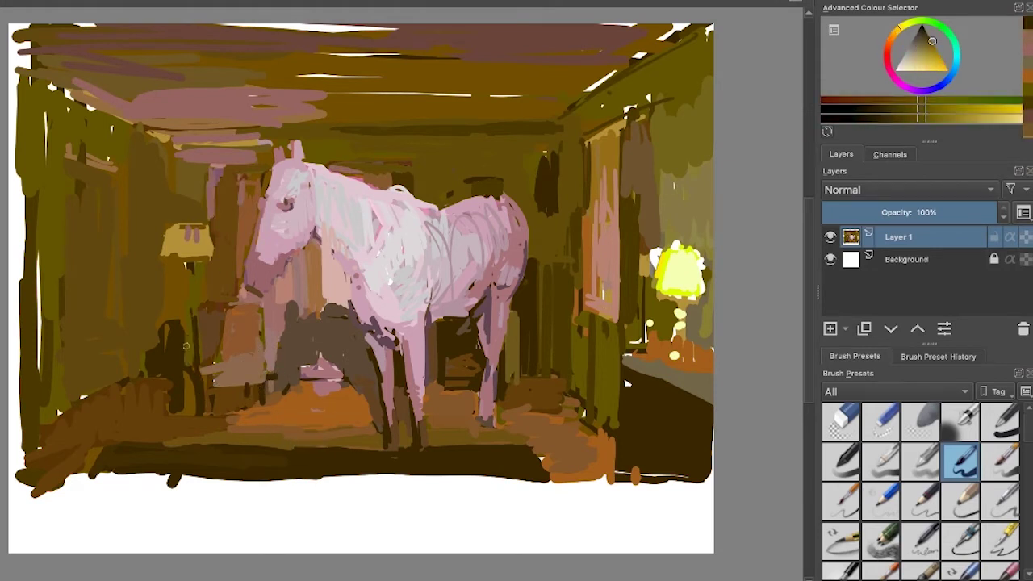
ctrl+click(160, 363)
drag(173, 322, 165, 415)
- Sample floor browns and brush diagonal strokes along the edge where the left wall meets the floor
ctrl+click(118, 380)
ctrl+click(135, 379)
drag(134, 378, 39, 433)
ctrl+click(97, 407)
drag(130, 382, 30, 427)
- Sample a dark olive-brown from the left wall and brush long vertical strokes down its panel edge and outer border
ctrl+click(31, 363)
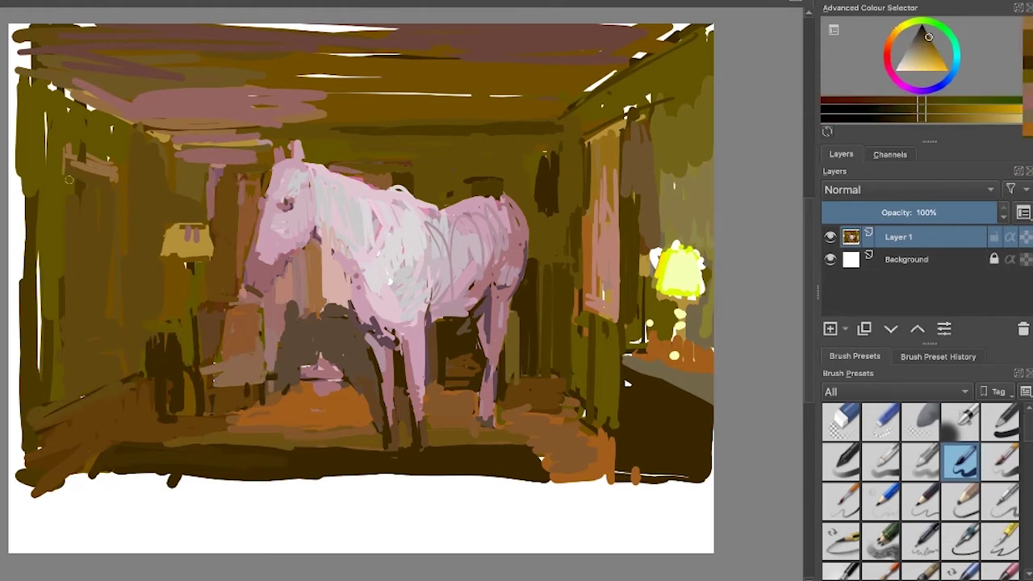
drag(67, 147, 66, 396)
drag(18, 159, 19, 470)
- Sample pale pink and light grey tones from the horse's flank and brush them onto its neck
ctrl+click(465, 246)
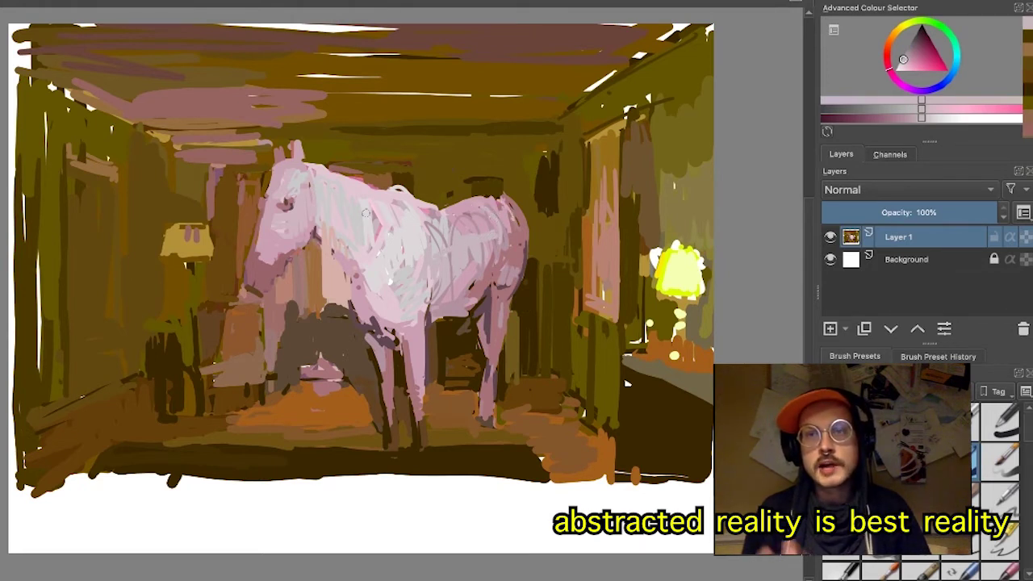
ctrl+click(410, 236)
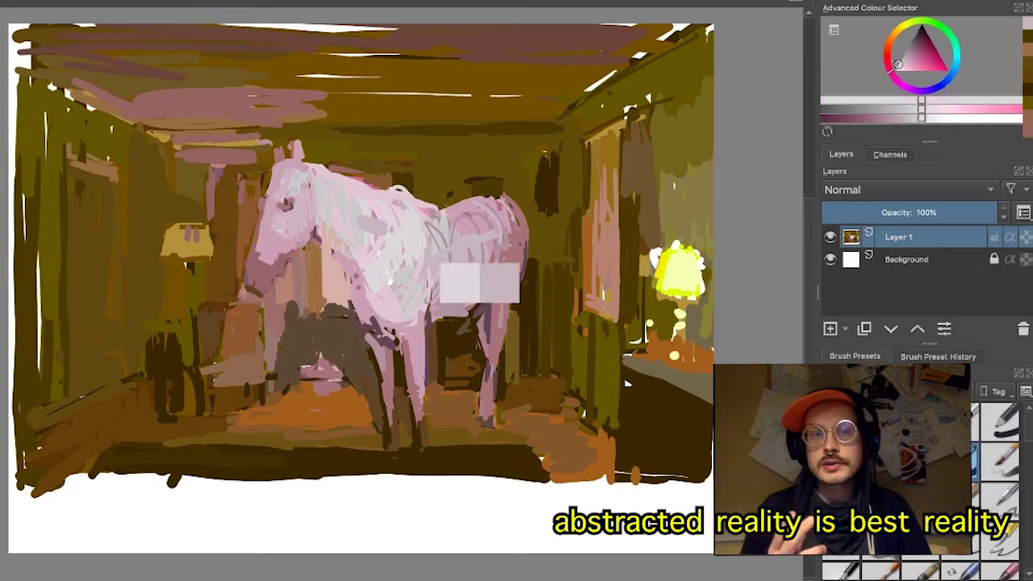
drag(370, 212, 379, 235)
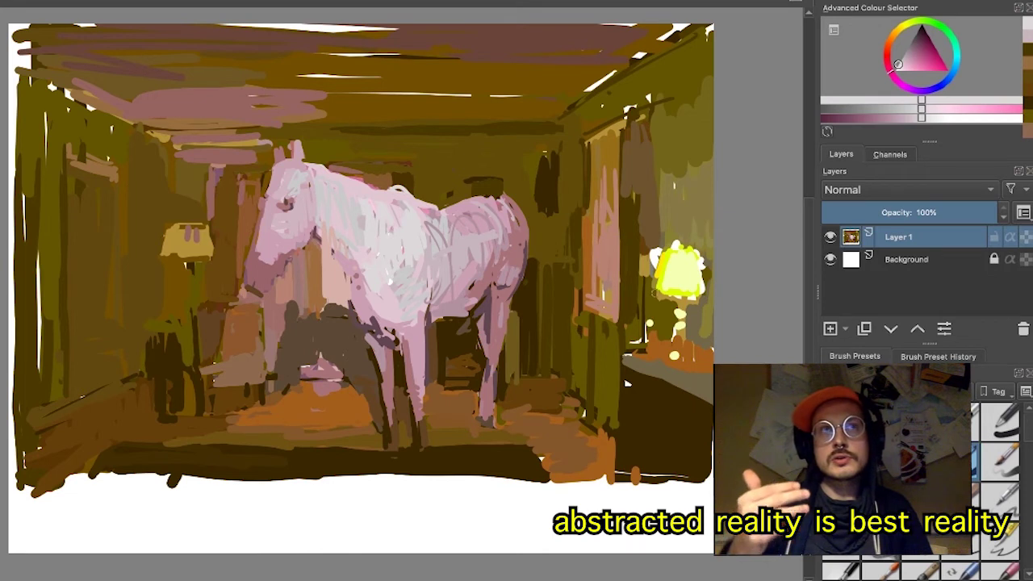
- Try desaturated pale grey and yellow tones on the bright yellow lampshade
mouse_move(675, 258)
mouse_down()
mouse_move(674, 286)
mouse_move(676, 252)
mouse_up()
ctrl+click(686, 272)
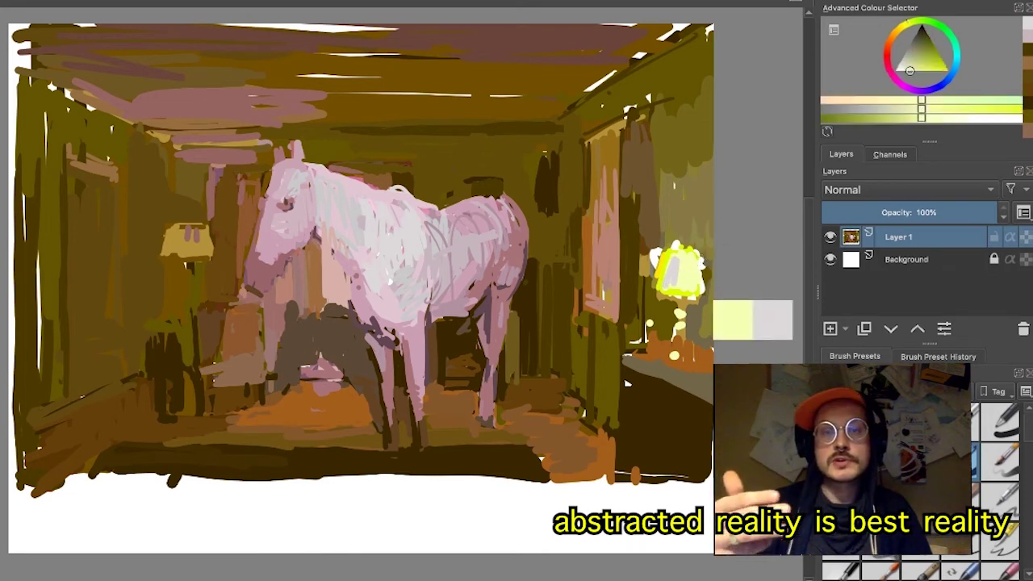
click(905, 68)
mouse_move(656, 255)
mouse_down()
mouse_move(670, 264)
mouse_move(672, 291)
mouse_move(690, 259)
mouse_up()
key(ctrl+z)
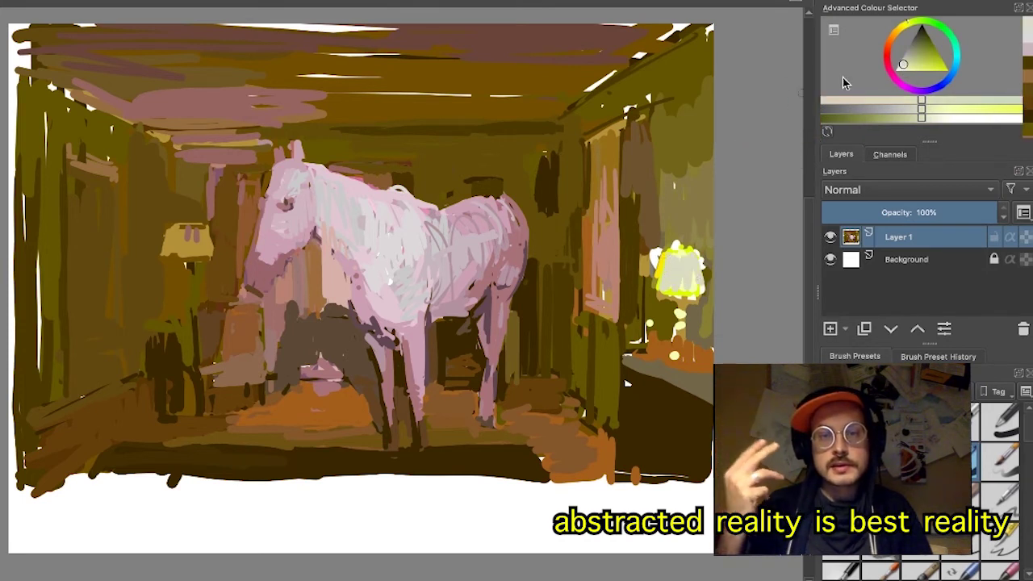
click(901, 58)
drag(901, 58, 898, 61)
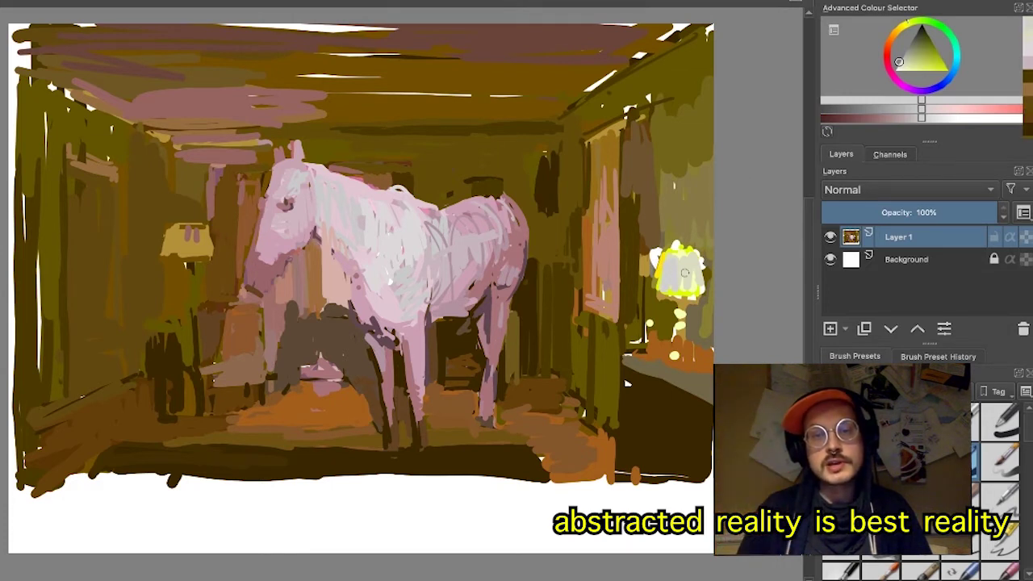
- Shift the pale yellow to a warm cream and fill the bright lampshade with it
click(904, 71)
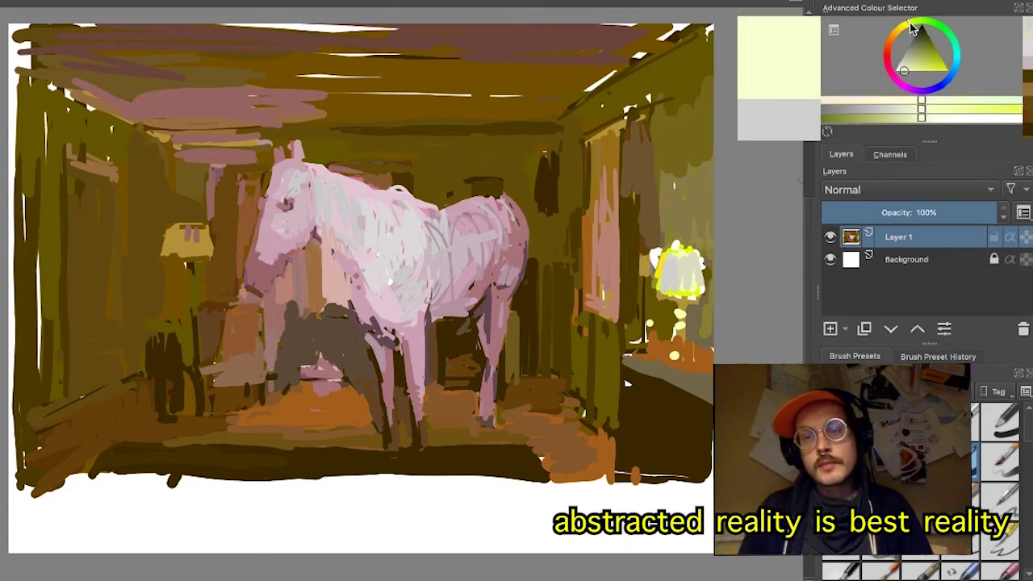
drag(906, 22, 895, 25)
mouse_move(666, 259)
mouse_down()
mouse_move(658, 292)
mouse_move(681, 259)
mouse_move(693, 274)
mouse_up()
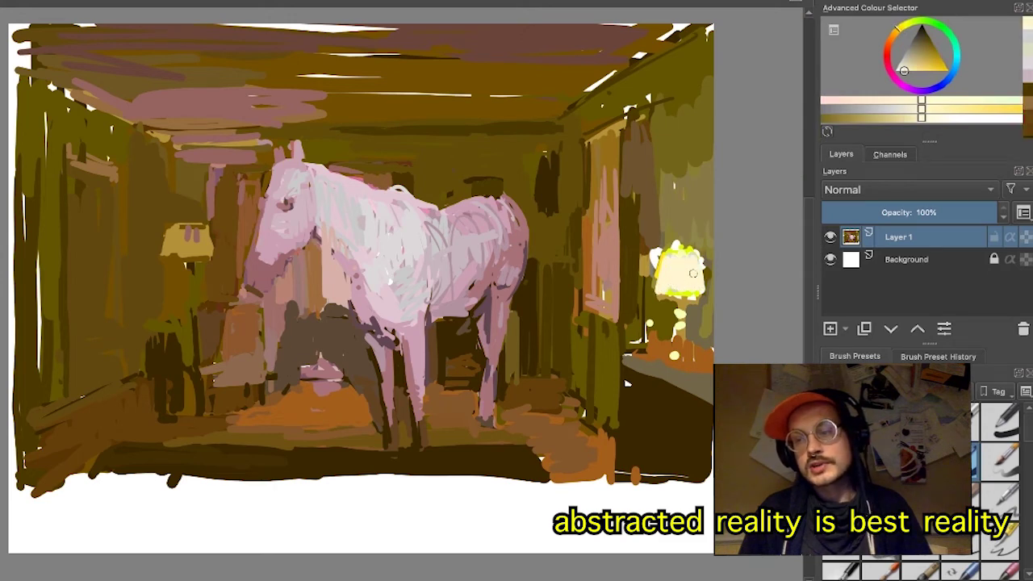
- Trim the bright lampshade's upper edge with sampled wall olive and brush pale yellow glow strokes beside the shade
ctrl+click(683, 232)
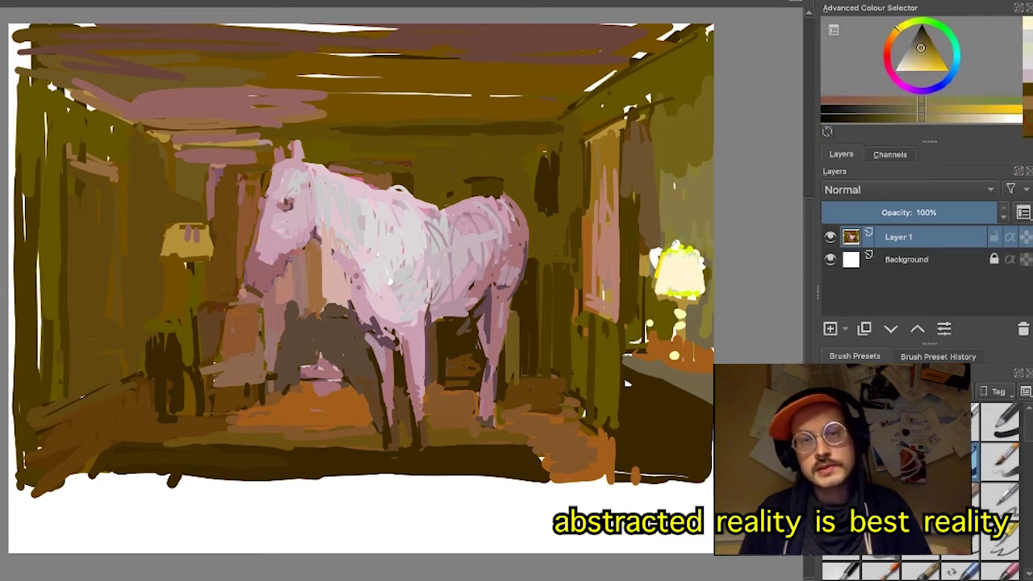
drag(674, 243, 683, 244)
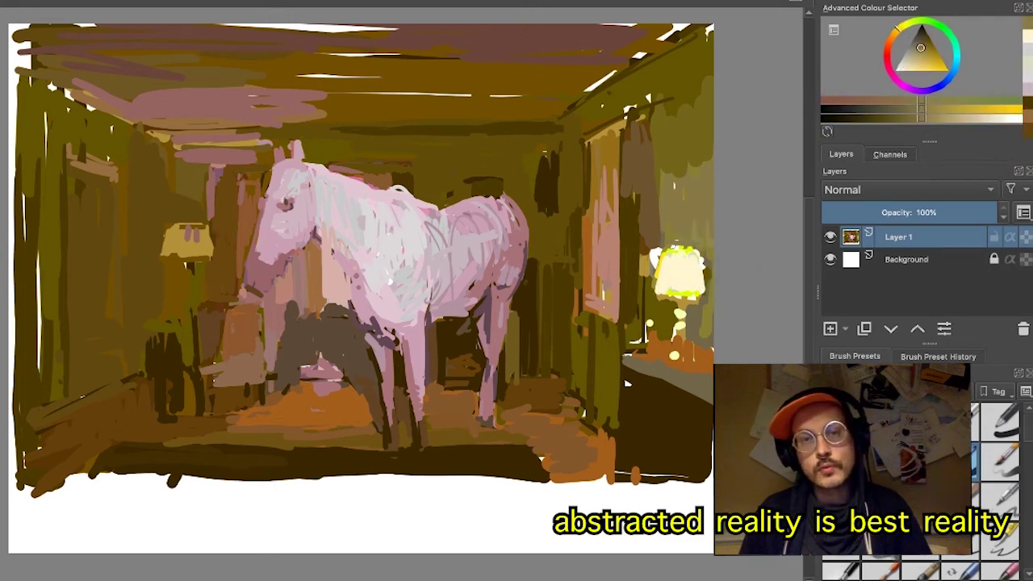
ctrl+click(661, 270)
ctrl+click(661, 249)
ctrl+click(666, 262)
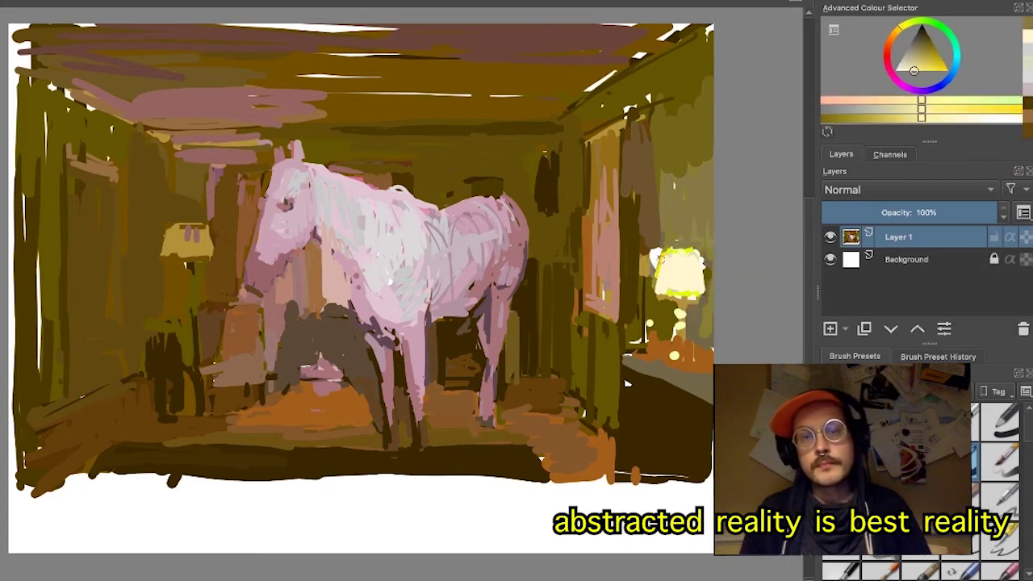
drag(658, 257, 649, 294)
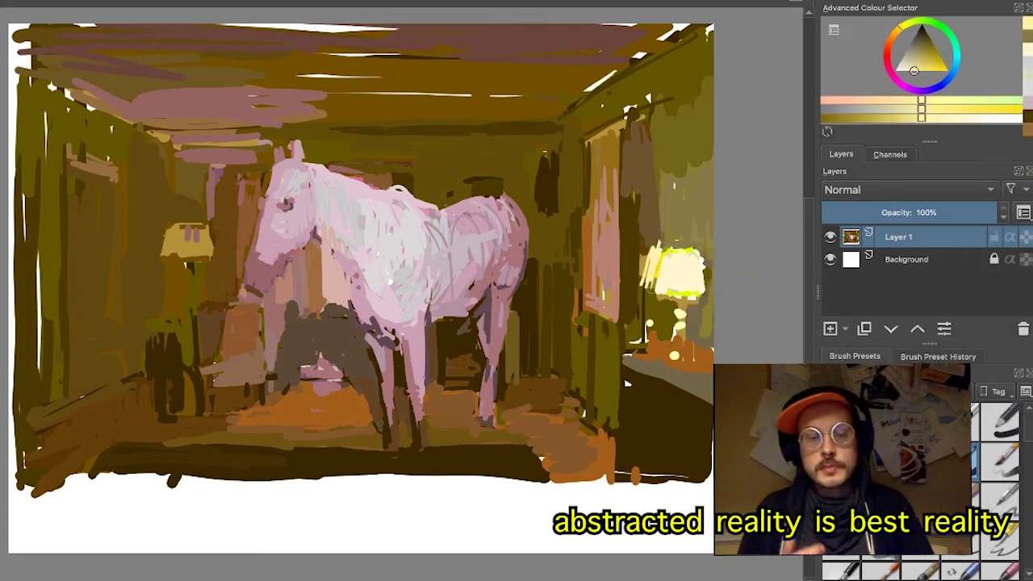
- Sample orange and olive tones around the bright lamp and brush orange streaks along the tabletop's front edge
ctrl+click(688, 349)
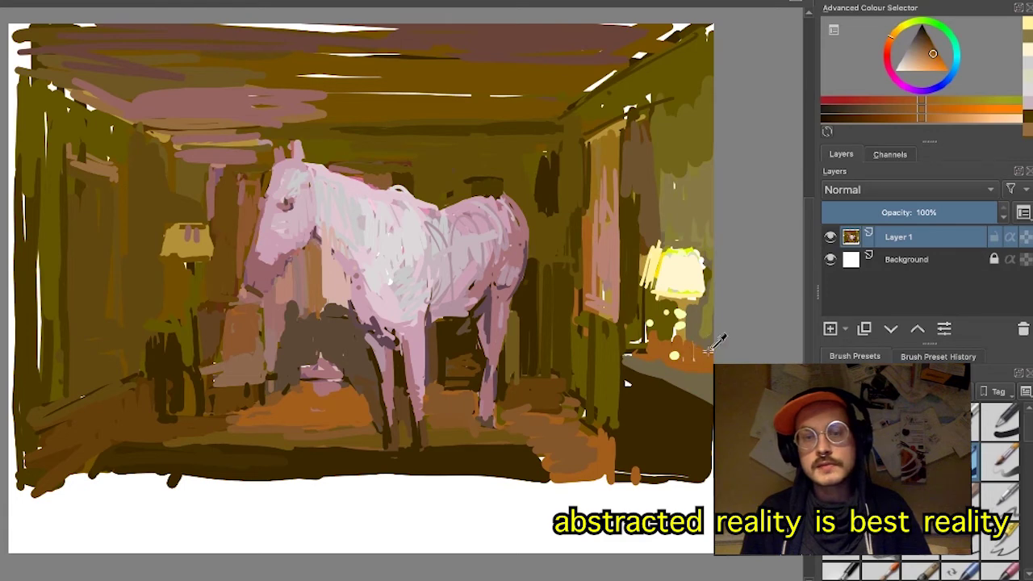
ctrl+click(707, 320)
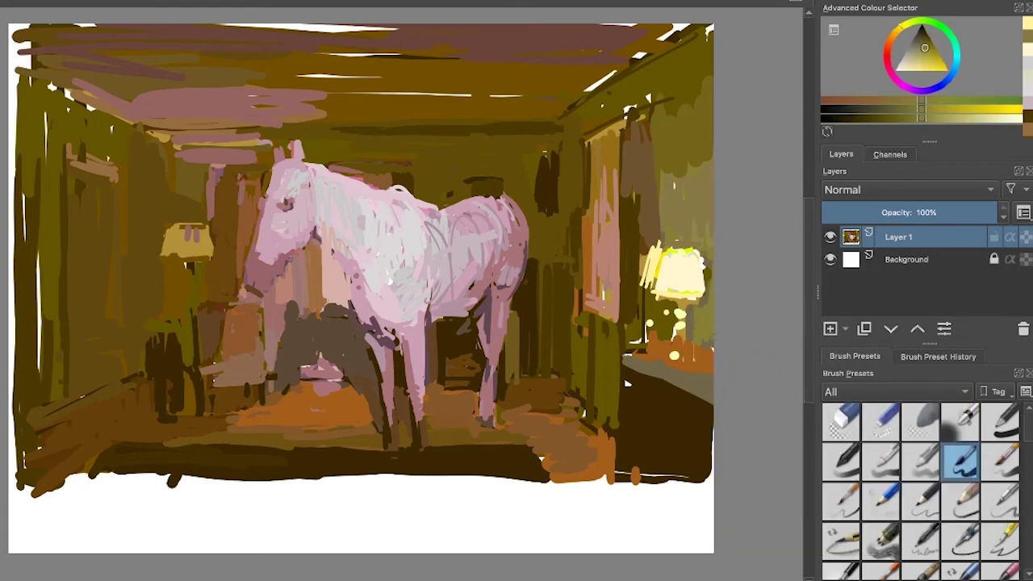
ctrl+click(687, 359)
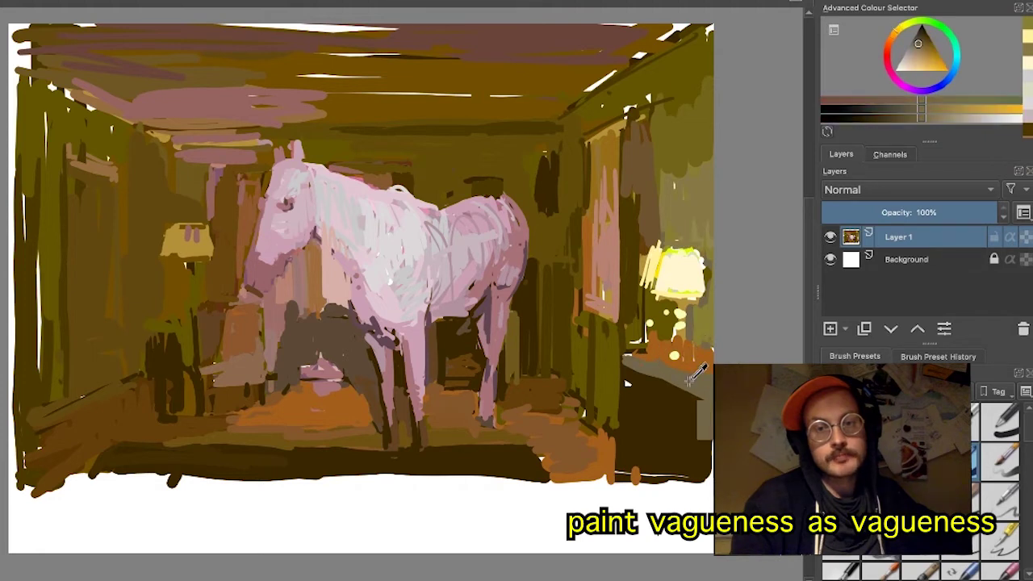
mouse_move(655, 367)
mouse_down()
mouse_move(633, 355)
mouse_move(676, 392)
mouse_up()
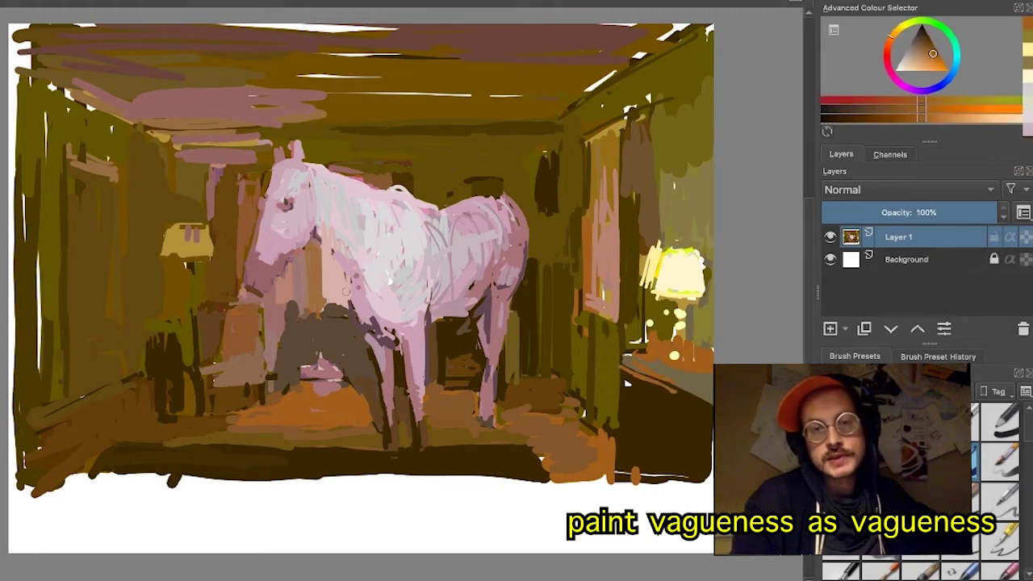
- Sample dark mauve and mid pink from the horse and brush shading onto its foreleg and belly
ctrl+click(386, 341)
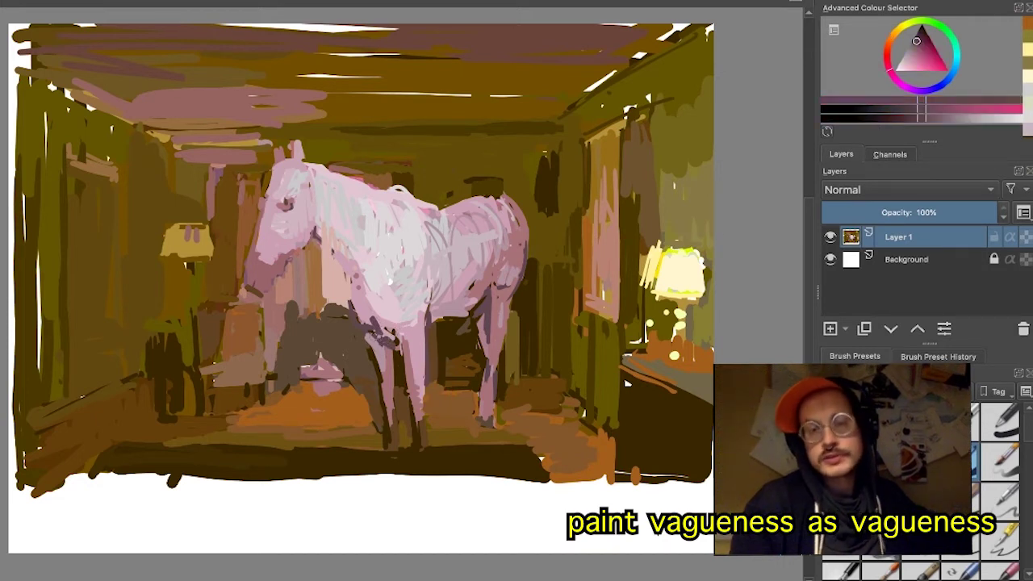
click(368, 338)
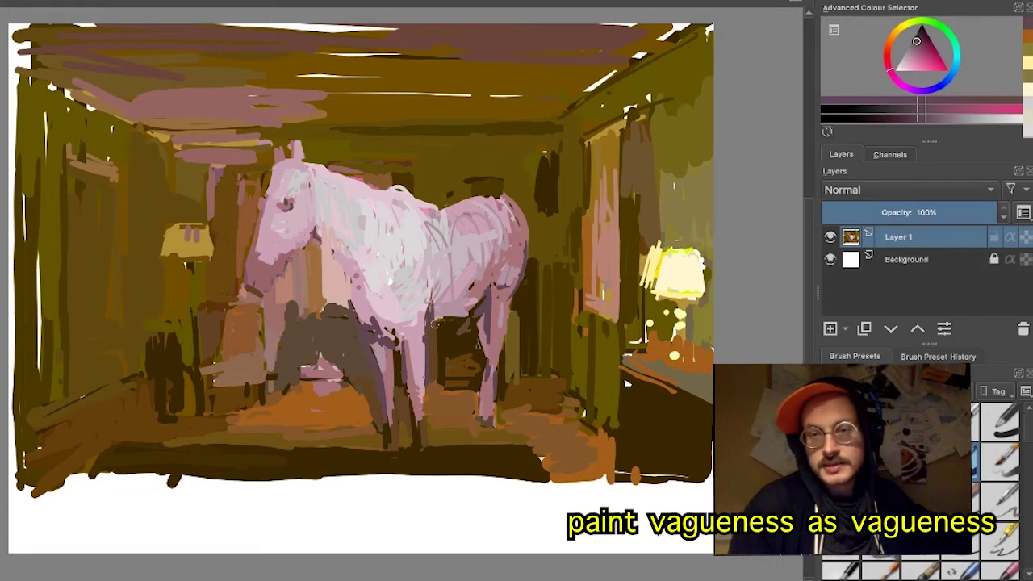
ctrl+click(459, 304)
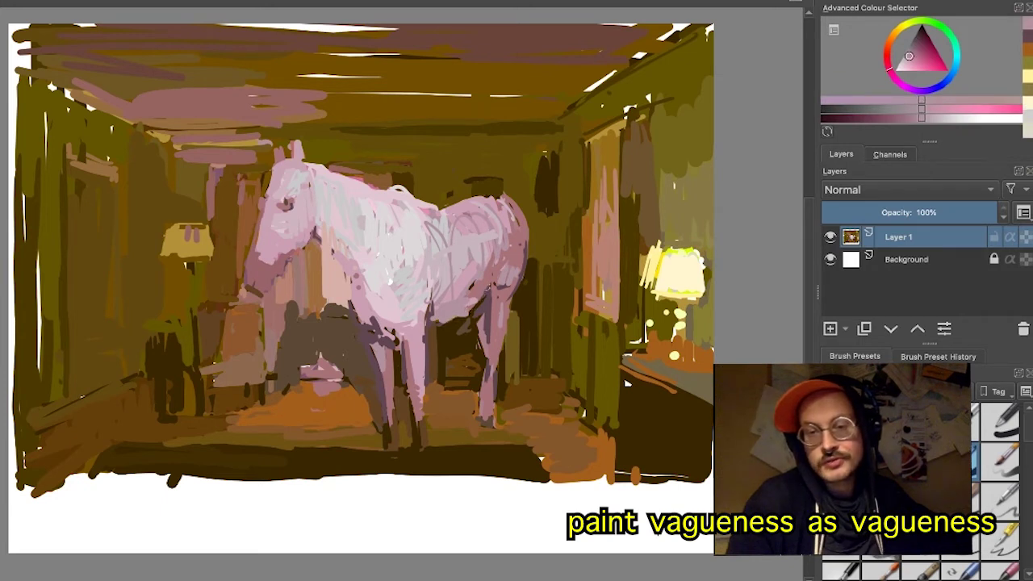
key(ctrl)
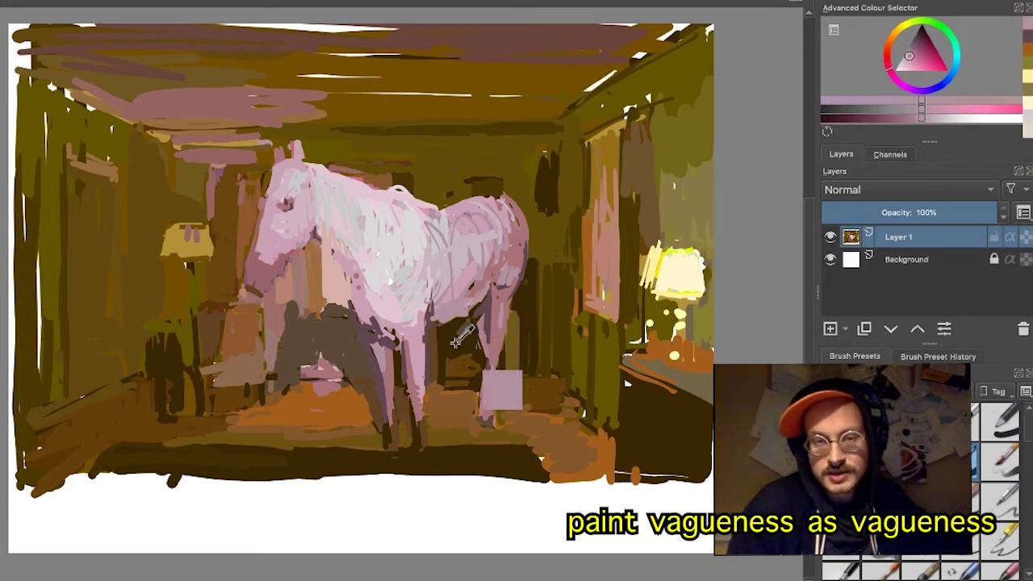
- Dab sampled dark brown in front of the horse's chest and rework the spot with mauve and peach tones
ctrl+click(461, 323)
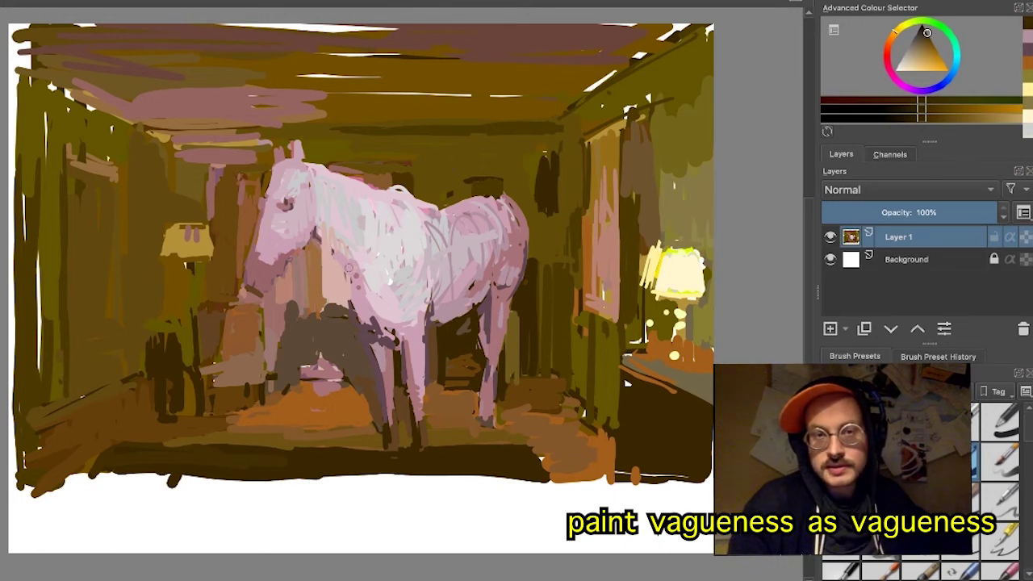
drag(349, 273, 342, 269)
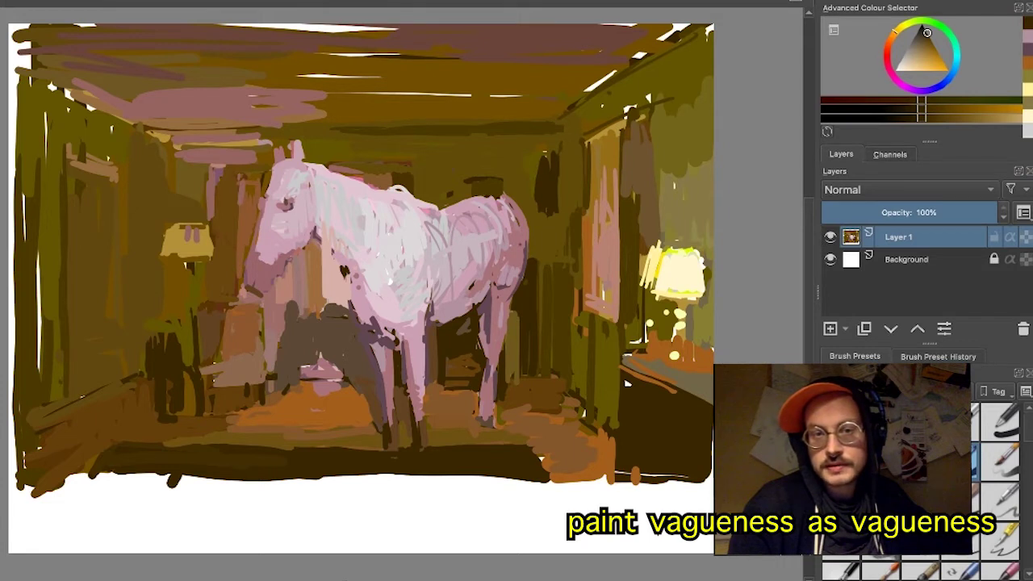
ctrl+click(352, 313)
ctrl+click(343, 270)
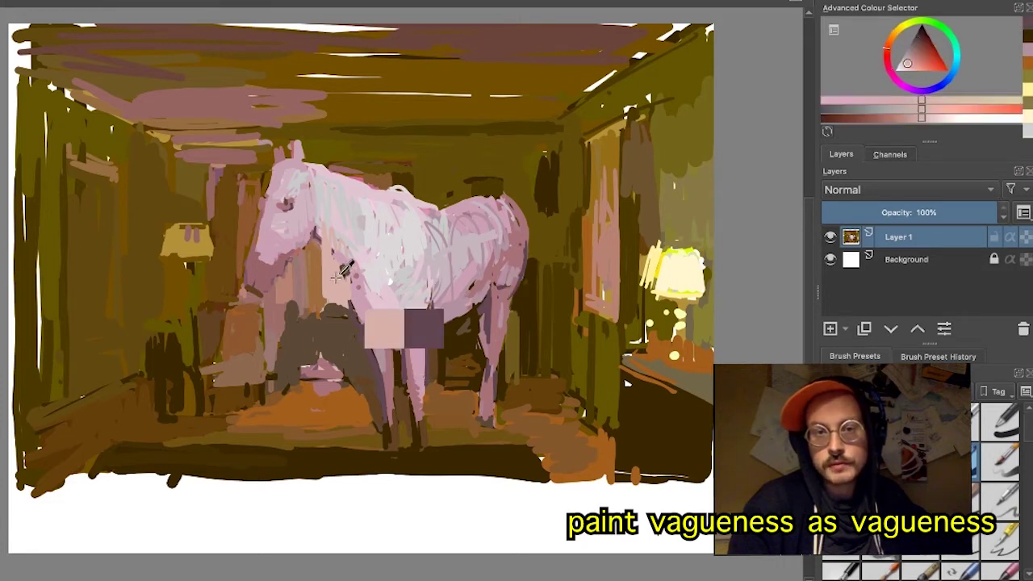
ctrl+click(344, 270)
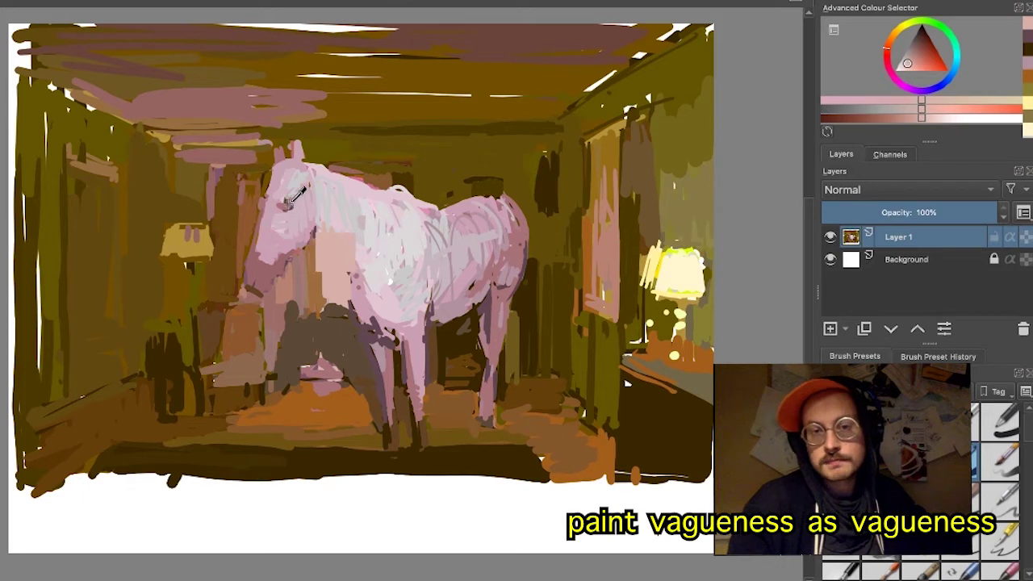
- Sample the dark tones around the horse's eye and dab them in to redefine the eye
ctrl+click(285, 210)
ctrl+click(283, 208)
ctrl+click(284, 199)
click(287, 205)
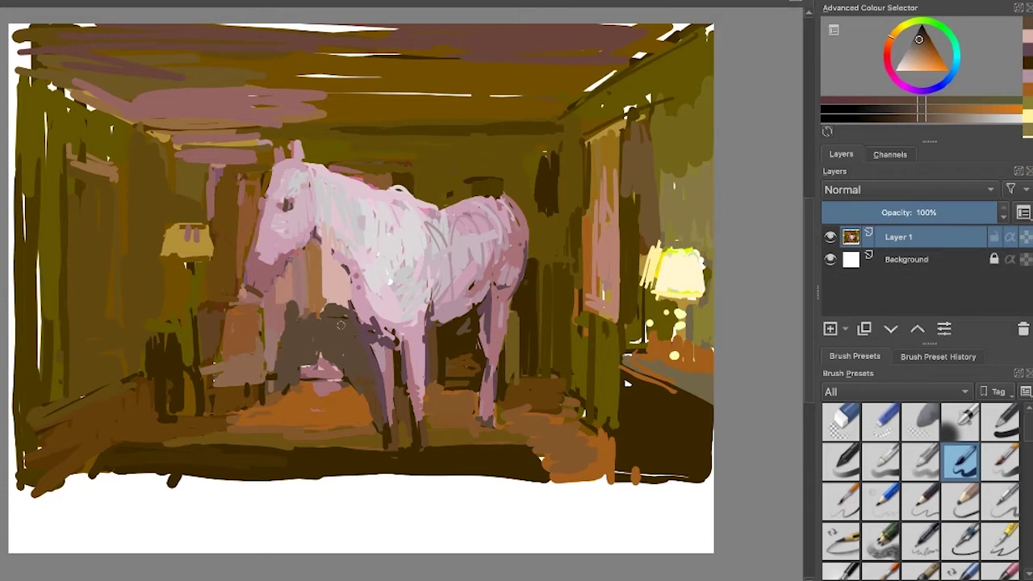
- Trim the pink patch under the horse with sampled grey-brown and mix a reddish brown for the background below its neck
ctrl+click(300, 346)
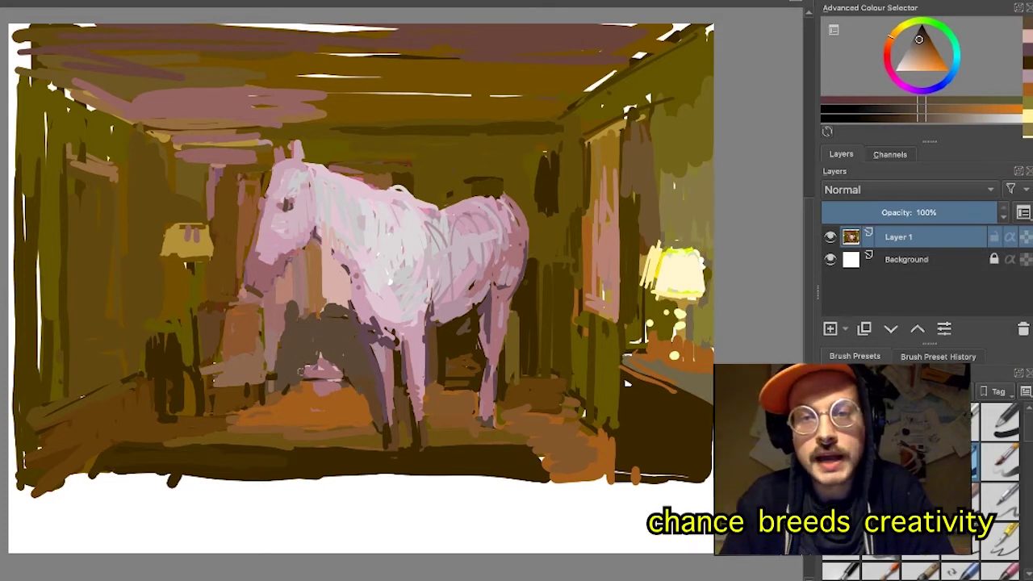
drag(302, 370, 304, 377)
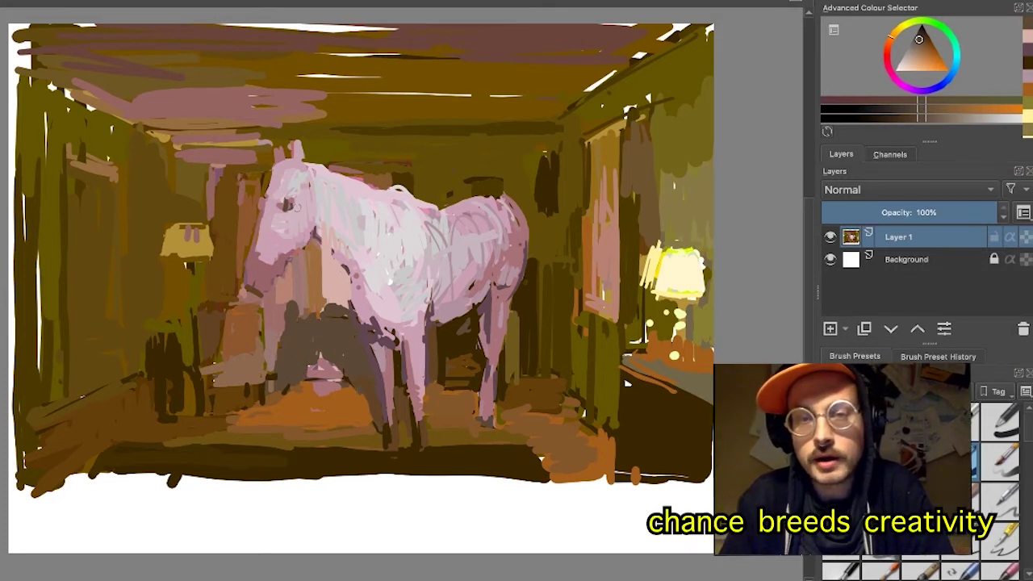
ctrl+click(328, 221)
ctrl+click(320, 260)
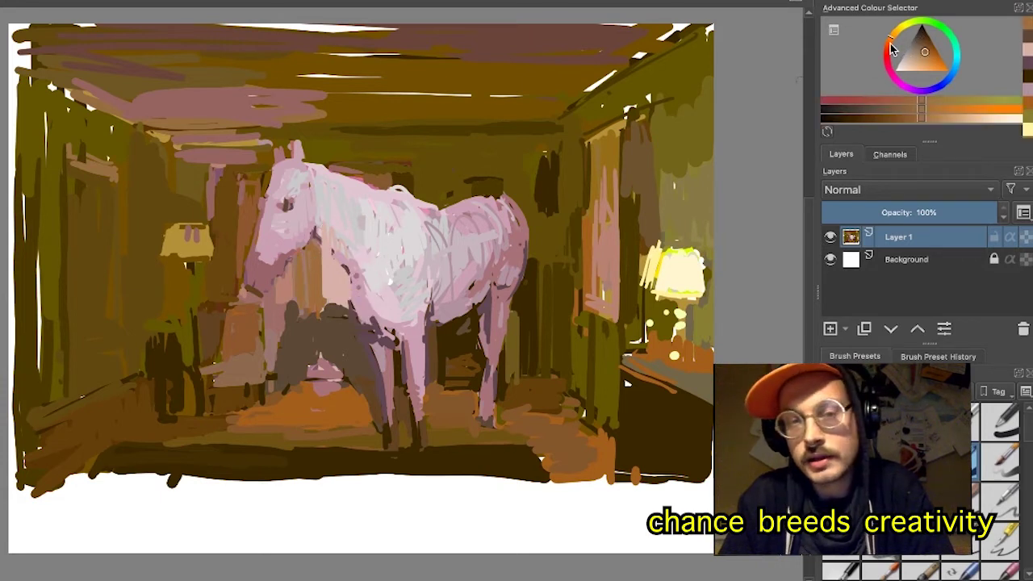
click(926, 53)
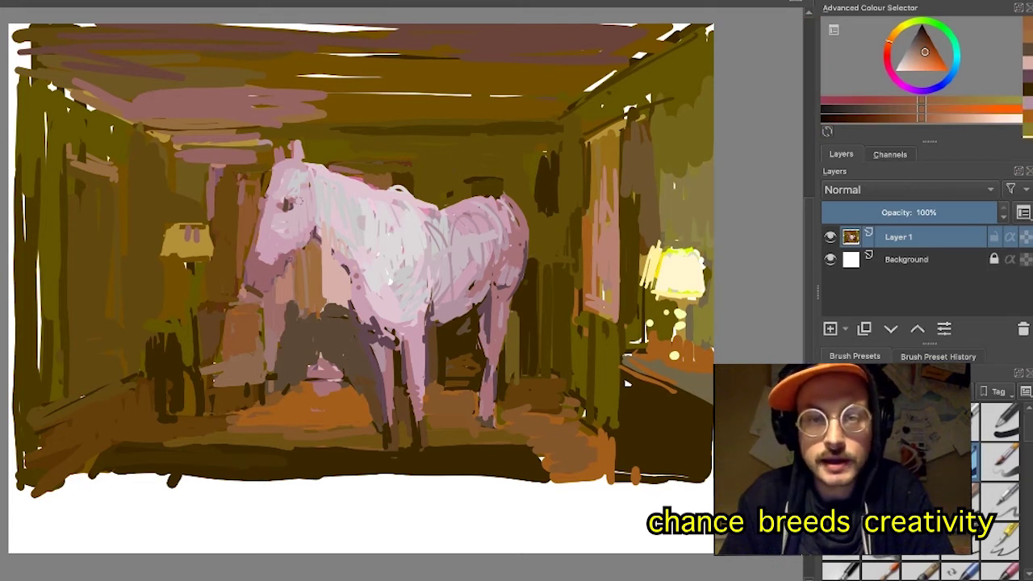
- Sample the back wall's olive and brush it over the reddish line above the horse's neck
key(ctrl)
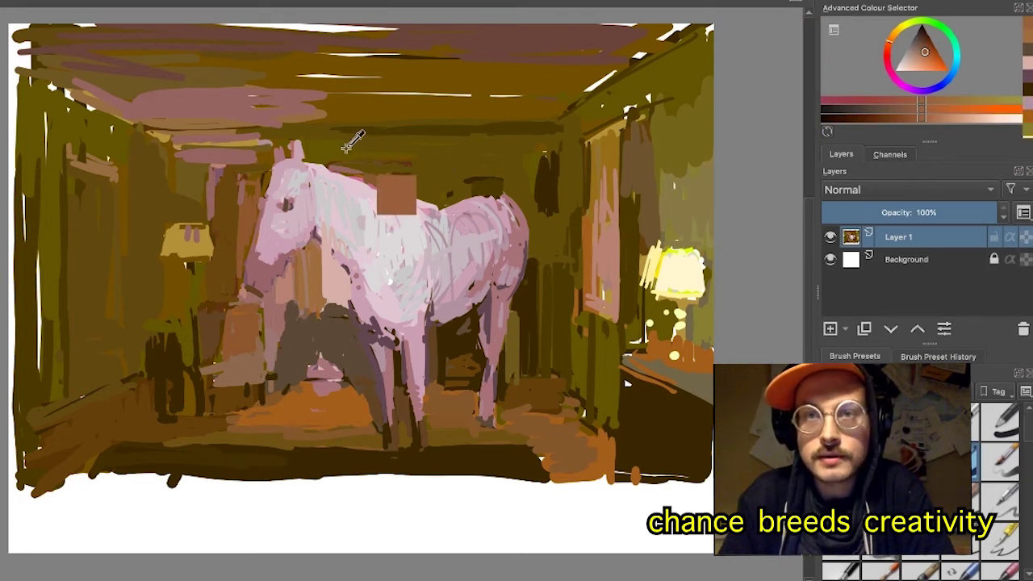
mouse_move(328, 151)
mouse_down()
mouse_move(334, 143)
mouse_move(332, 162)
mouse_up()
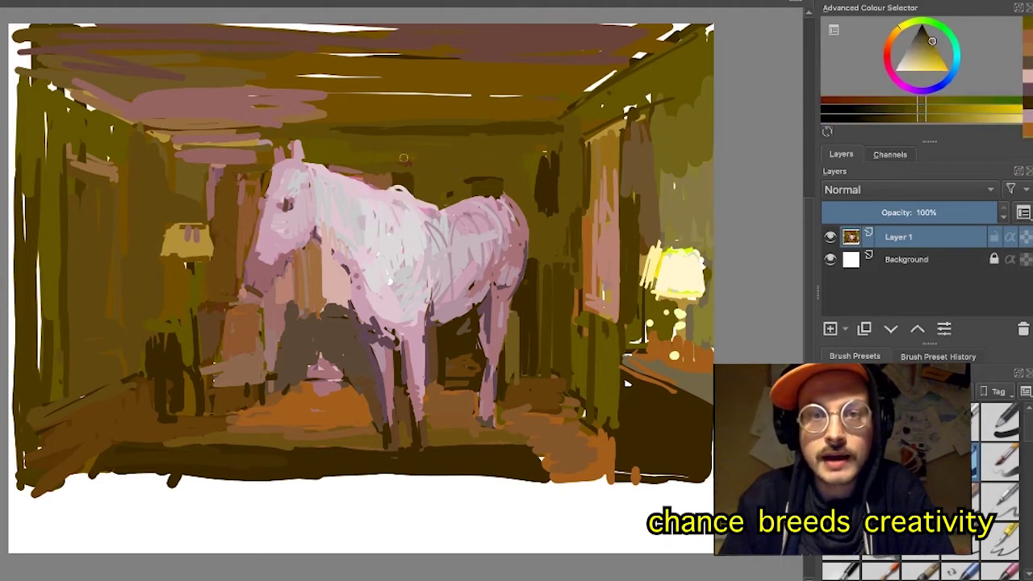
drag(409, 172, 406, 169)
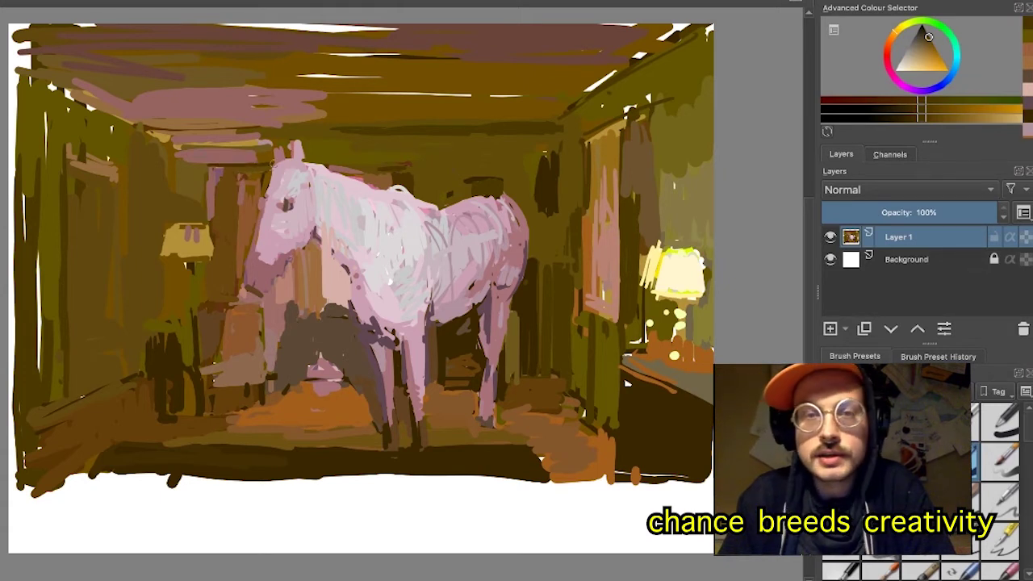
- Brush dark brown lines along the back wall above the horse, the door frame and the small lamp's stand
drag(319, 163, 395, 165)
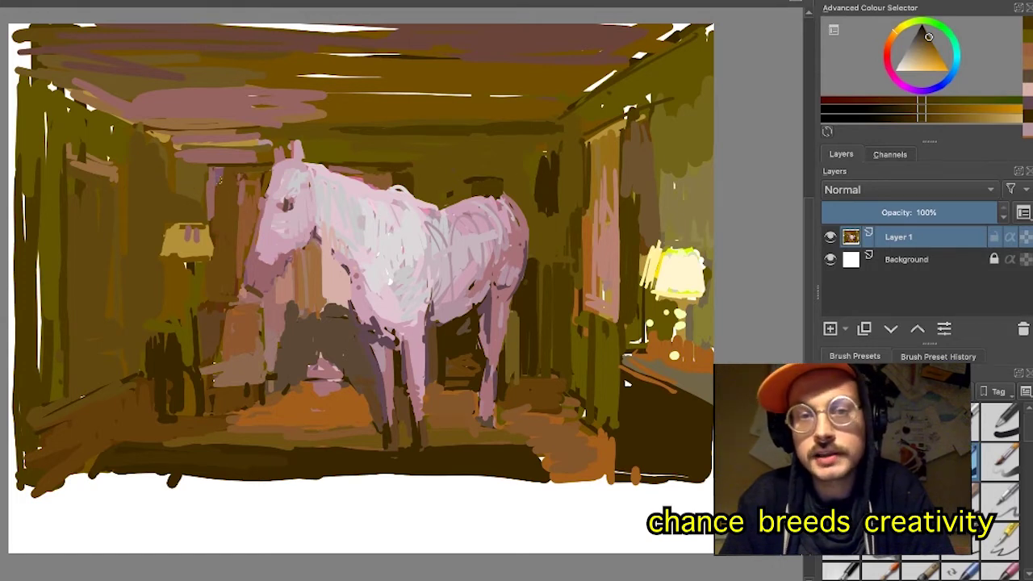
drag(214, 176, 211, 219)
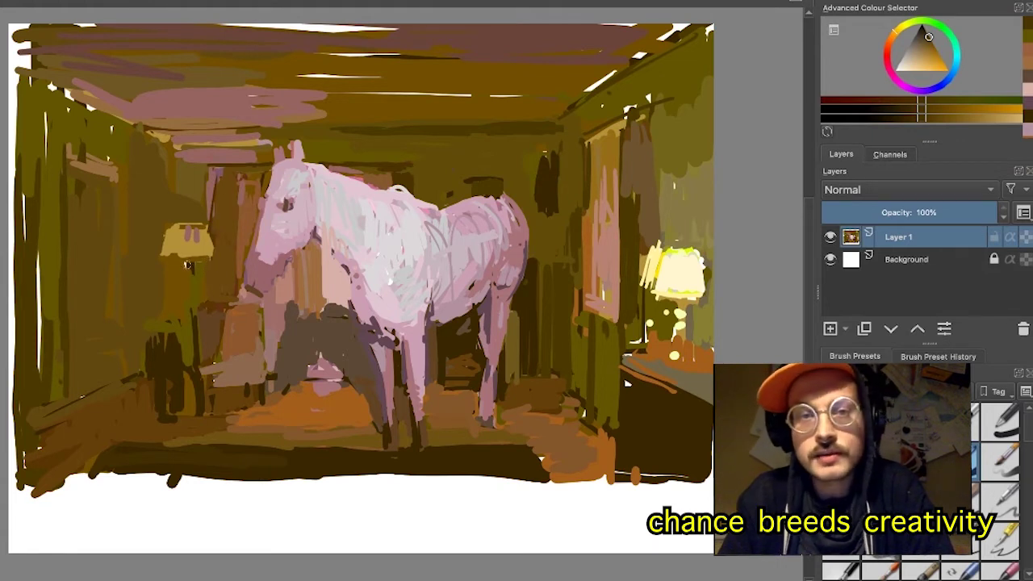
drag(188, 263, 187, 395)
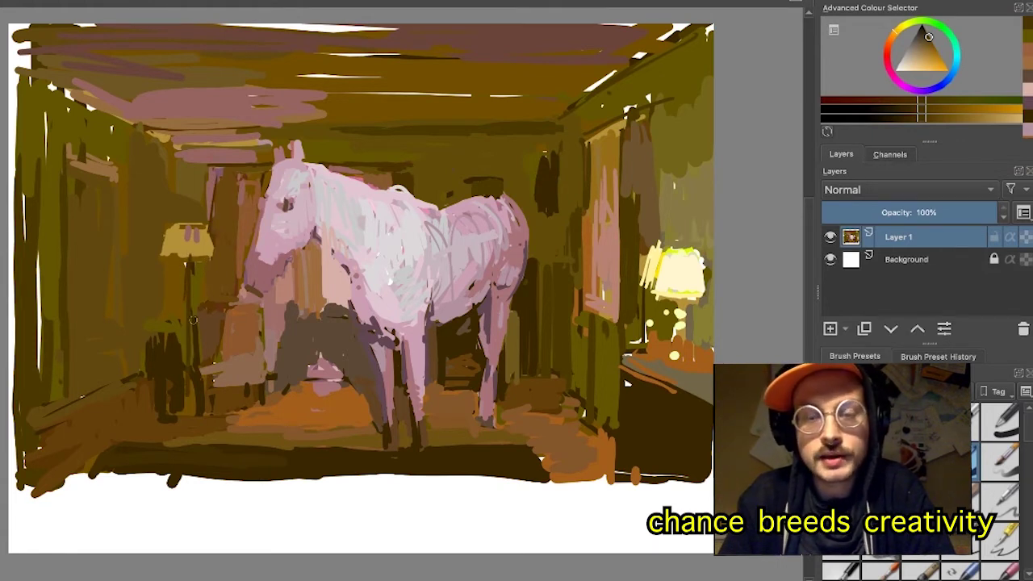
- Sample the olive and brown tones around the small lamp's stand and brush them along the stand to refine it
ctrl+click(195, 280)
ctrl+click(191, 272)
ctrl+click(192, 273)
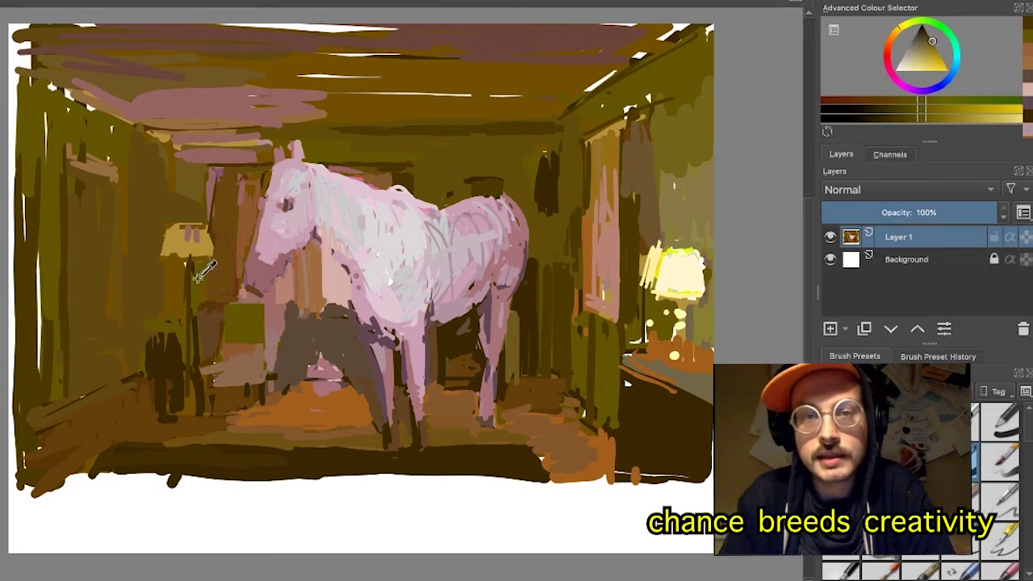
drag(191, 273, 188, 336)
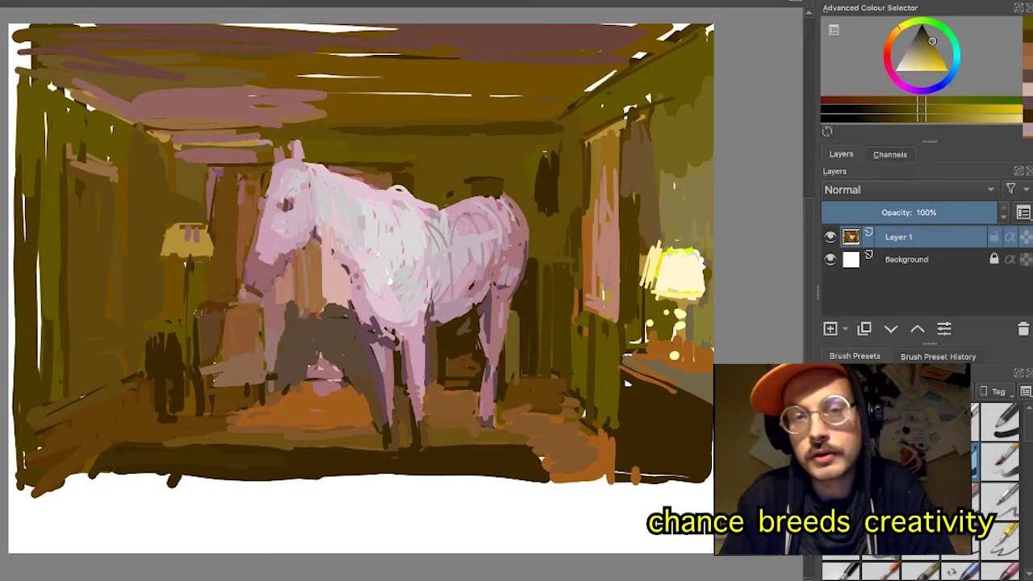
ctrl+click(200, 315)
ctrl+click(199, 313)
ctrl+click(198, 314)
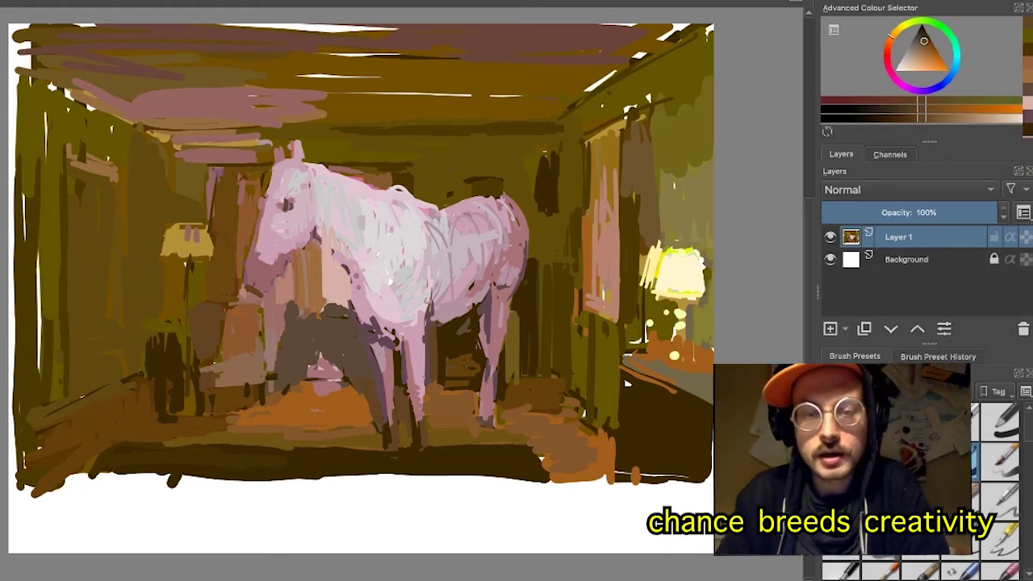
- Sample the floor's brown and brush it across the floor in front of and beneath the horse
ctrl+click(262, 394)
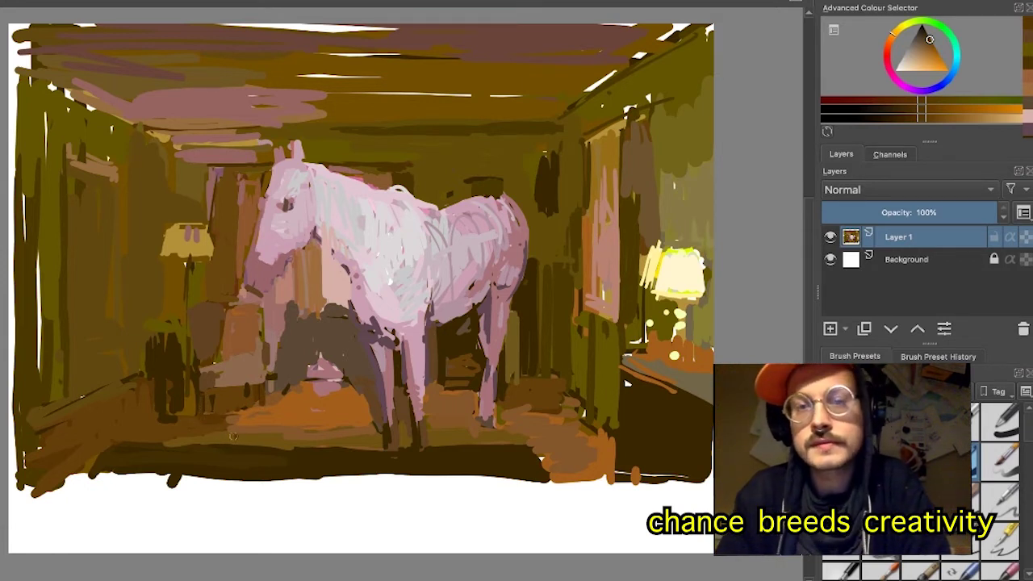
mouse_move(214, 424)
mouse_down()
mouse_move(150, 431)
mouse_move(188, 391)
mouse_move(198, 428)
mouse_move(181, 442)
mouse_move(217, 432)
mouse_move(139, 431)
mouse_move(216, 440)
mouse_move(157, 444)
mouse_move(236, 444)
mouse_move(119, 437)
mouse_move(383, 454)
mouse_up()
mouse_move(477, 454)
mouse_down()
mouse_move(485, 450)
mouse_move(436, 444)
mouse_up()
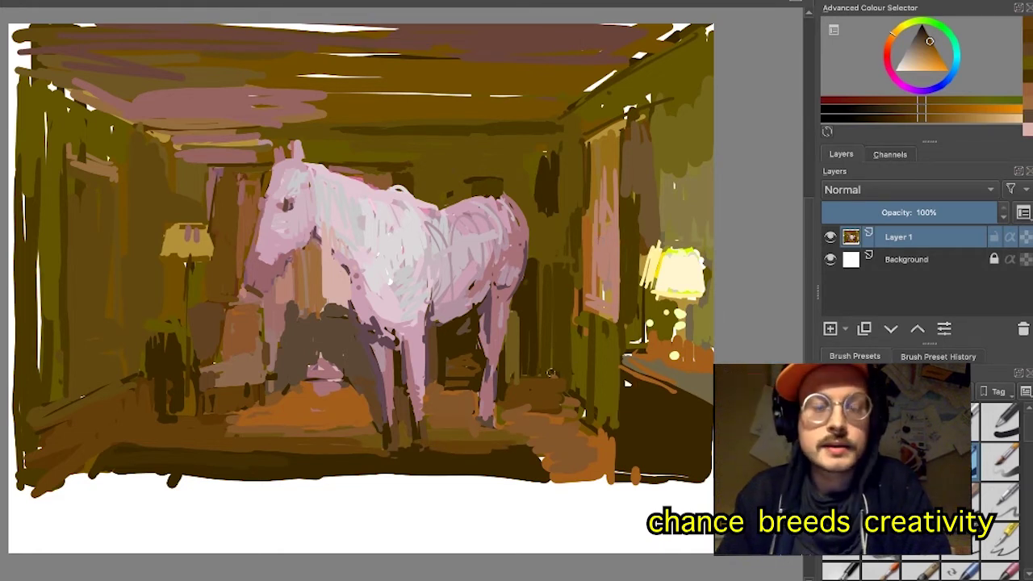
- Sample the olive-brown wall beside the doorway and paint it over the mauve edge left of the horse's head
ctrl+click(216, 169)
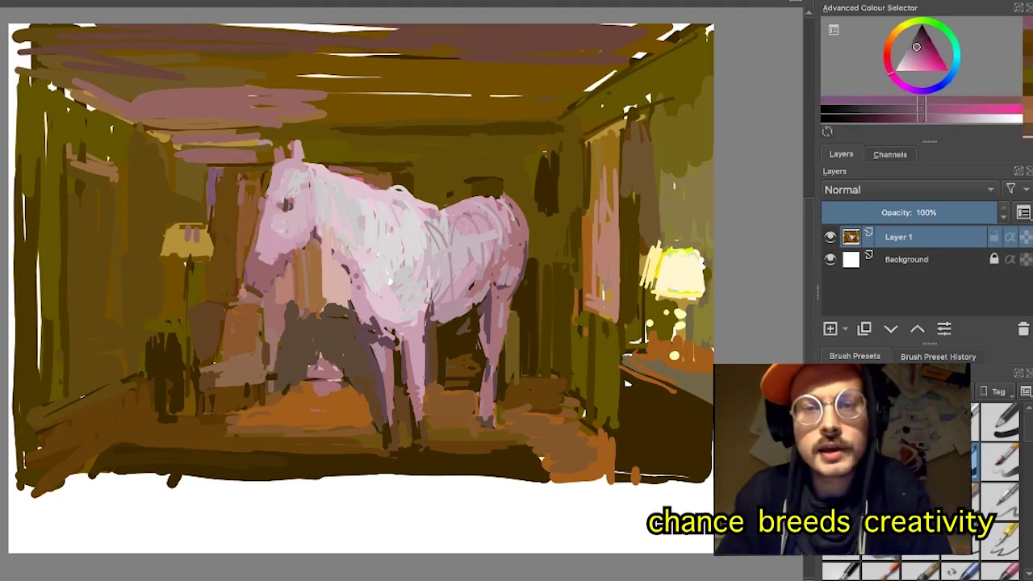
ctrl+click(173, 182)
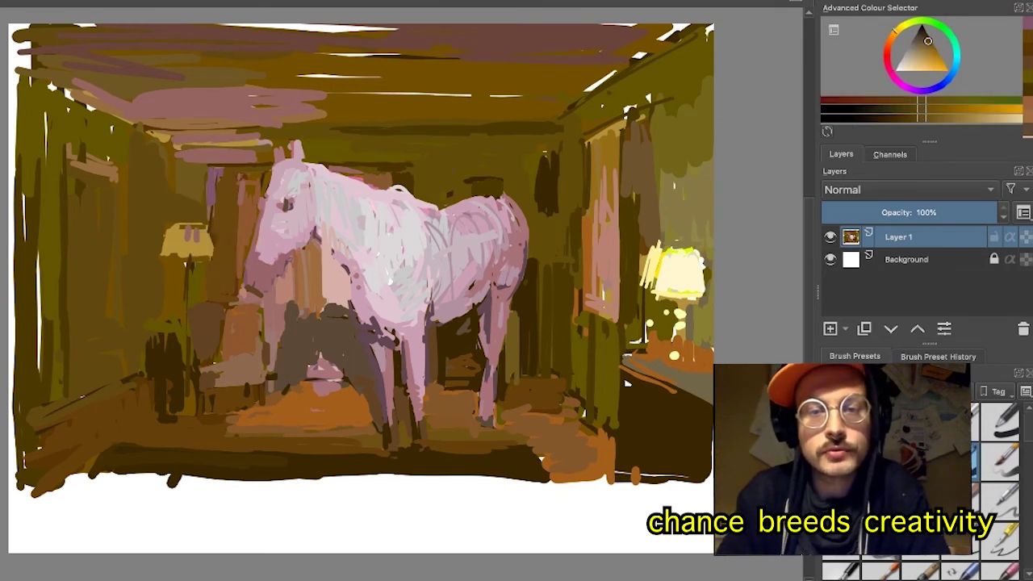
mouse_move(213, 168)
mouse_down()
mouse_move(212, 205)
mouse_move(243, 221)
mouse_up()
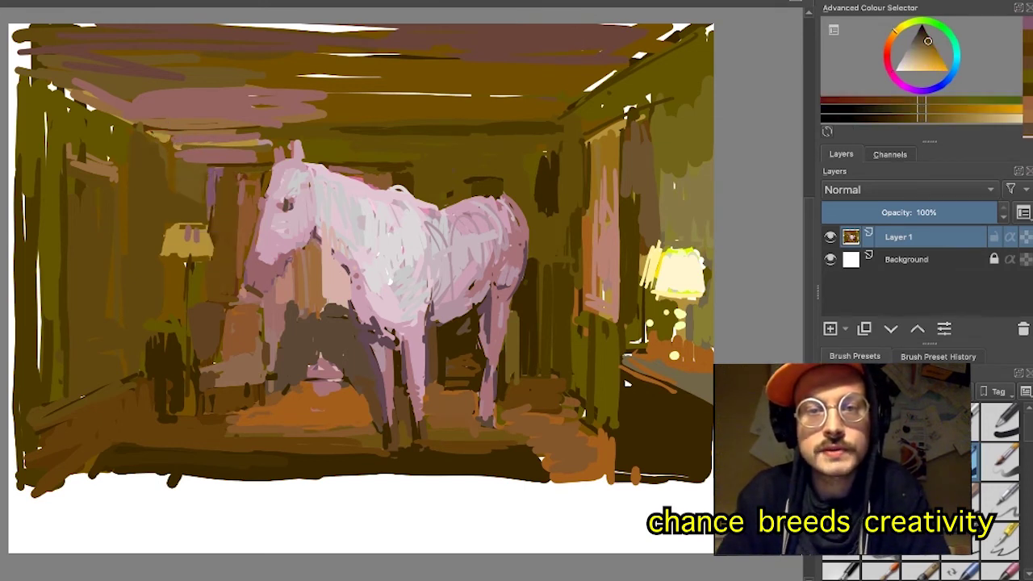
- Mix a muted brown from the doorway's mauve and cover the pink ceiling patches with it and the sampled ceiling brown
ctrl+click(241, 215)
drag(915, 51, 914, 47)
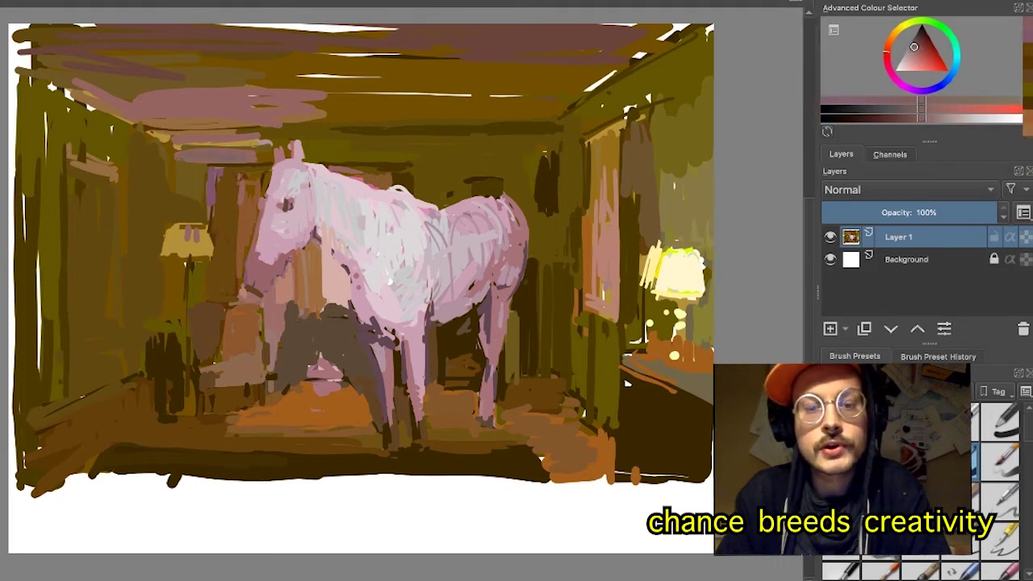
mouse_move(895, 52)
mouse_down()
mouse_move(924, 56)
mouse_move(919, 49)
mouse_up()
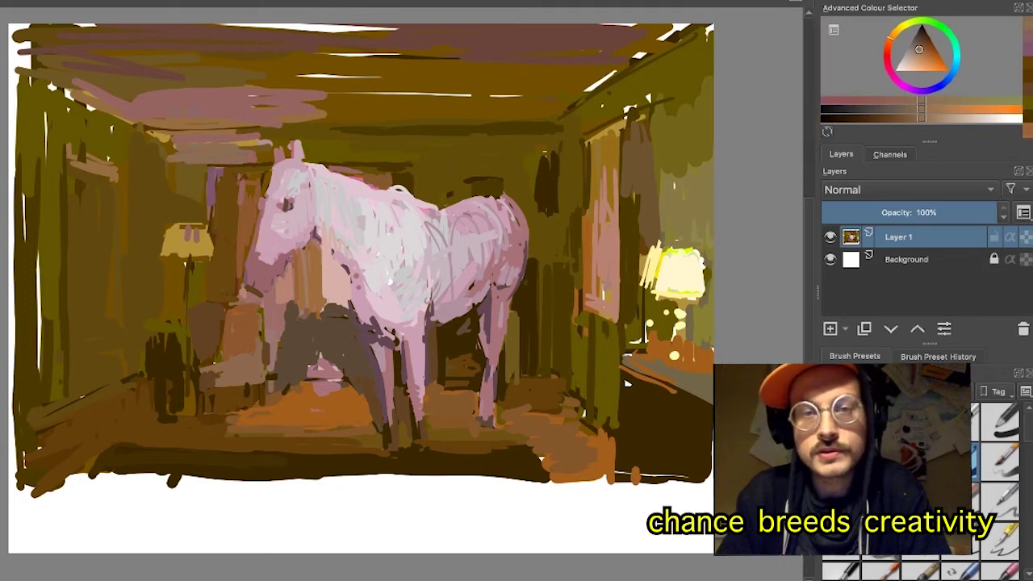
ctrl+click(271, 82)
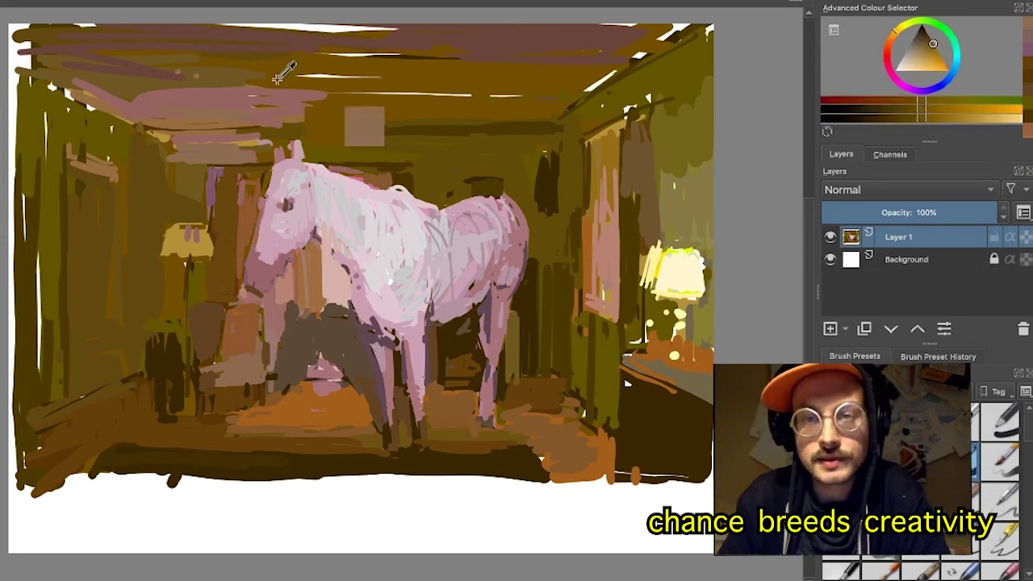
mouse_move(327, 113)
mouse_down()
mouse_move(170, 93)
mouse_move(258, 122)
mouse_move(153, 117)
mouse_move(133, 91)
mouse_move(71, 86)
mouse_move(135, 123)
mouse_move(255, 139)
mouse_move(170, 155)
mouse_move(234, 165)
mouse_move(240, 146)
mouse_up()
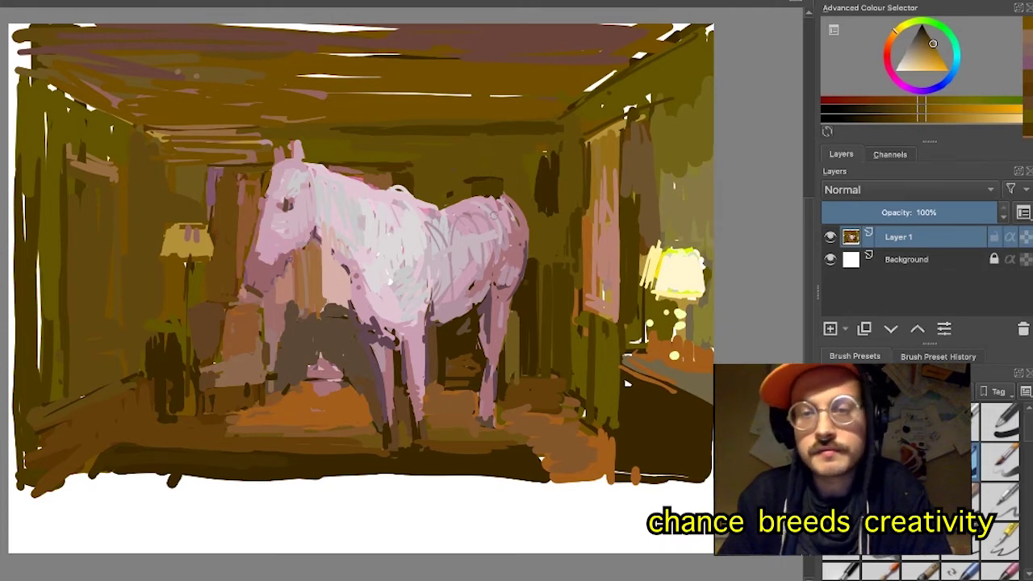
- Sample mauve tones from the horse's hindquarters and shade its rump and the top of its hind leg
ctrl+click(514, 220)
drag(499, 202, 475, 201)
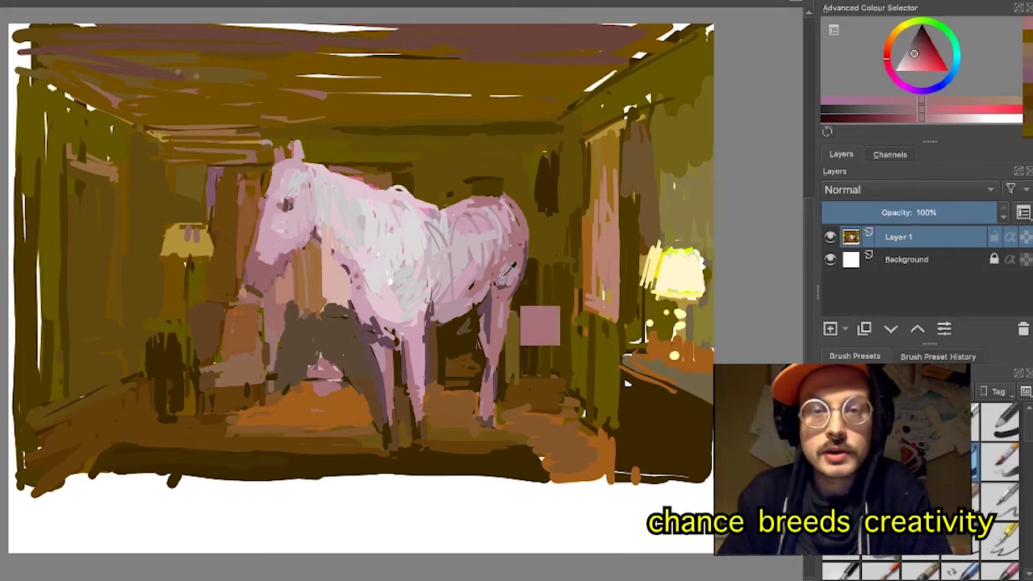
ctrl+click(487, 308)
drag(493, 288, 511, 289)
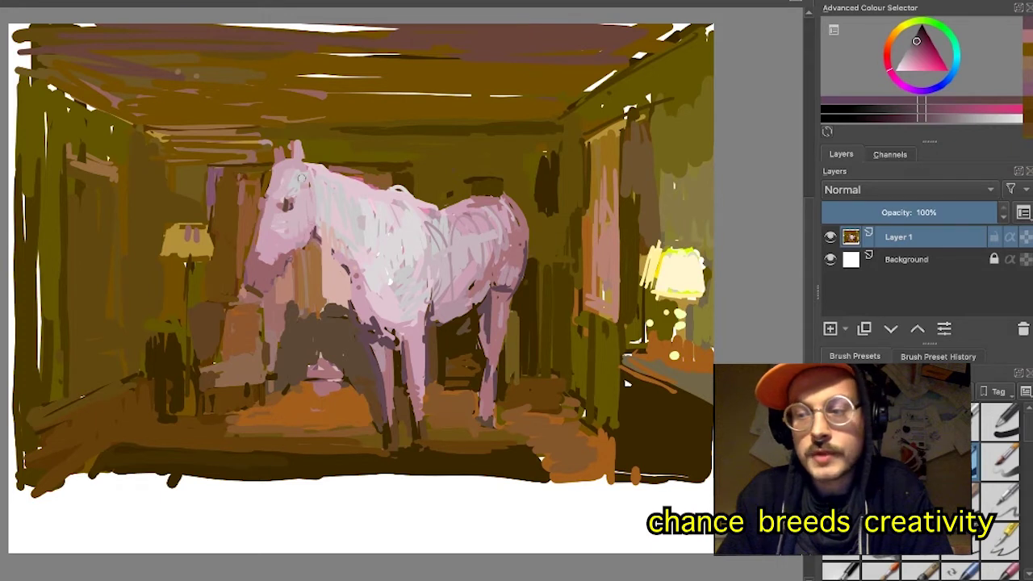
- Add a dark stroke to the horse's brow and repaint the pink window pane with sampled orange and ochre tones
drag(295, 193, 307, 186)
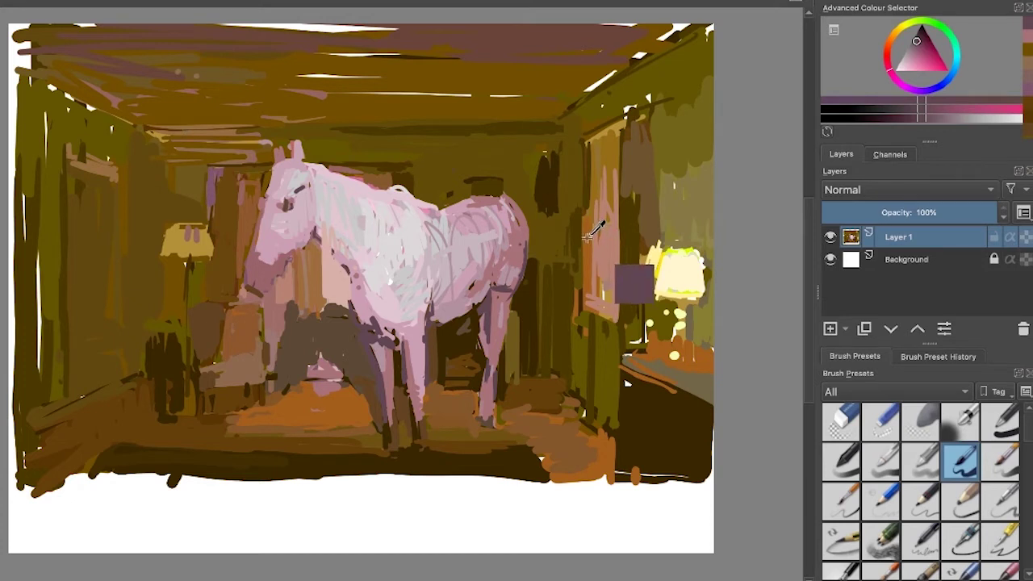
ctrl+click(602, 210)
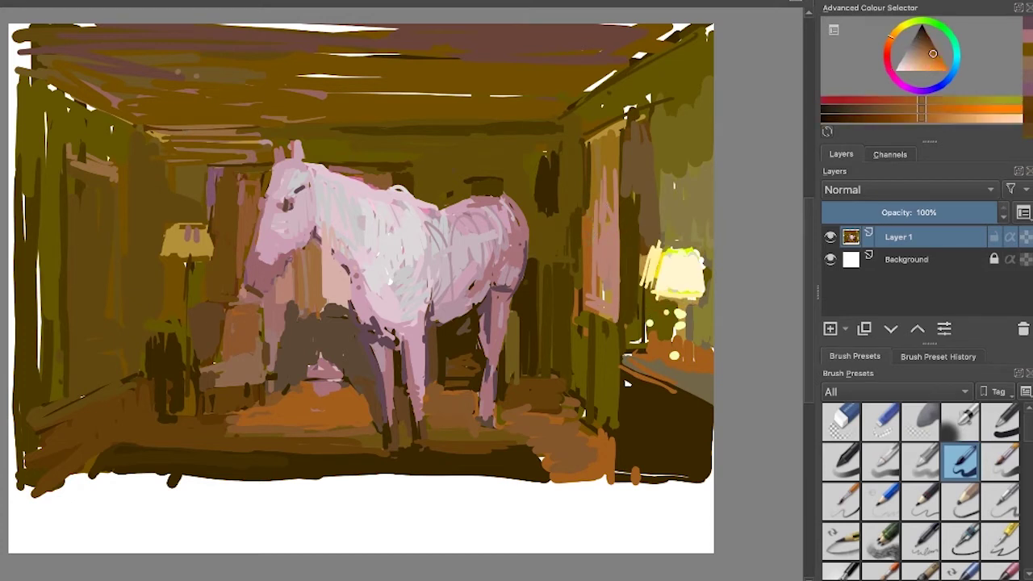
mouse_move(595, 240)
mouse_down()
mouse_move(602, 292)
mouse_move(610, 212)
mouse_move(615, 299)
mouse_up()
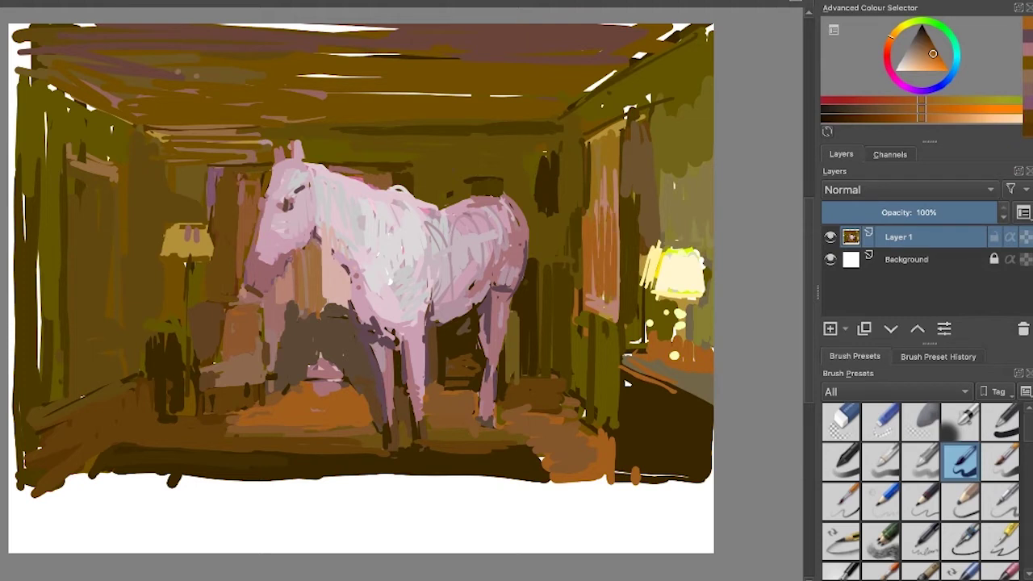
ctrl+click(615, 143)
mouse_move(607, 153)
mouse_down()
mouse_move(605, 214)
mouse_move(616, 218)
mouse_up()
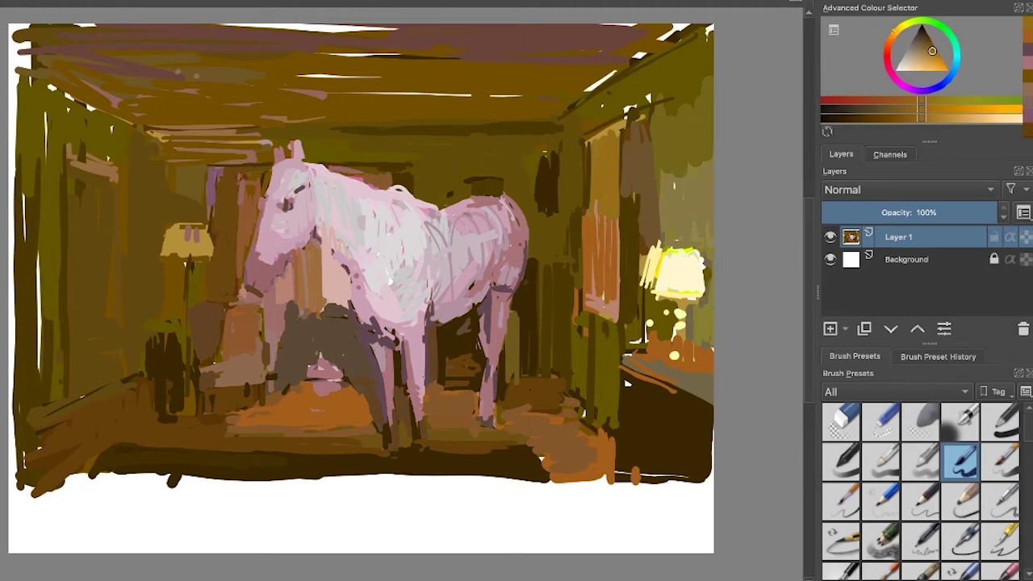
drag(592, 279, 597, 311)
drag(605, 291, 605, 308)
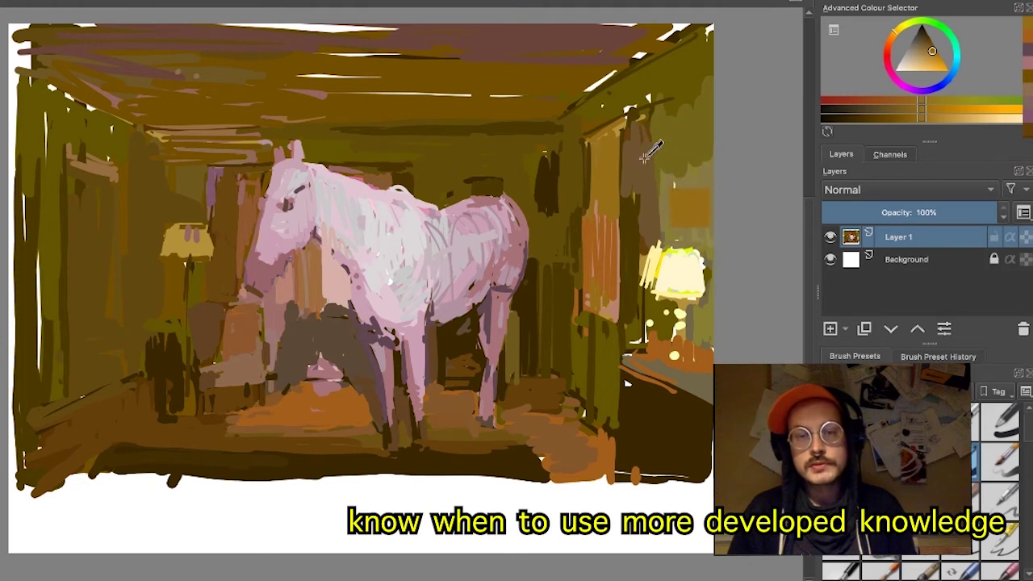
- Mix muted olive-brown tones and repaint the dark curtain between the window and the lit lamp
ctrl+click(666, 81)
key(ctrl+z)
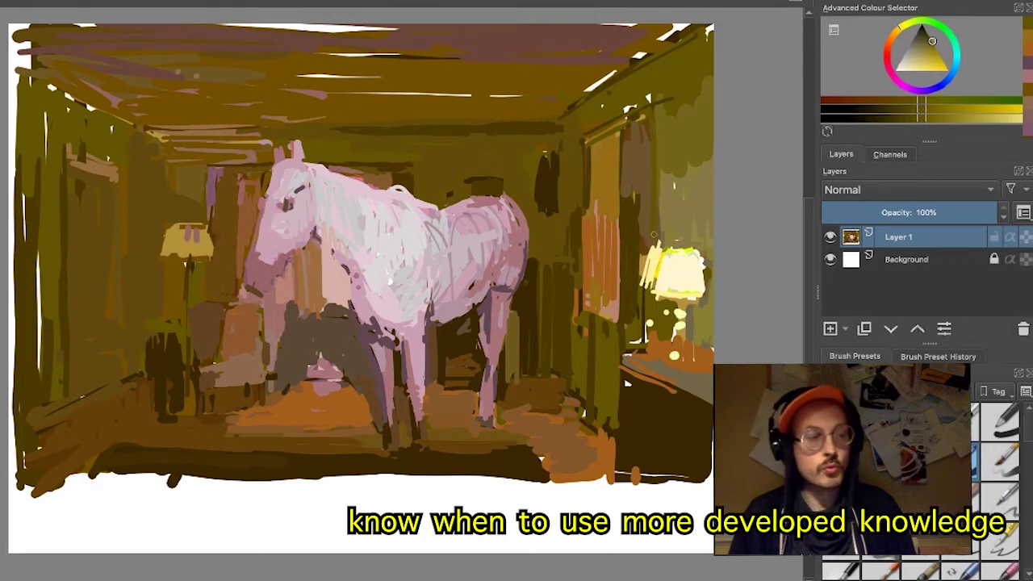
key(ctrl)
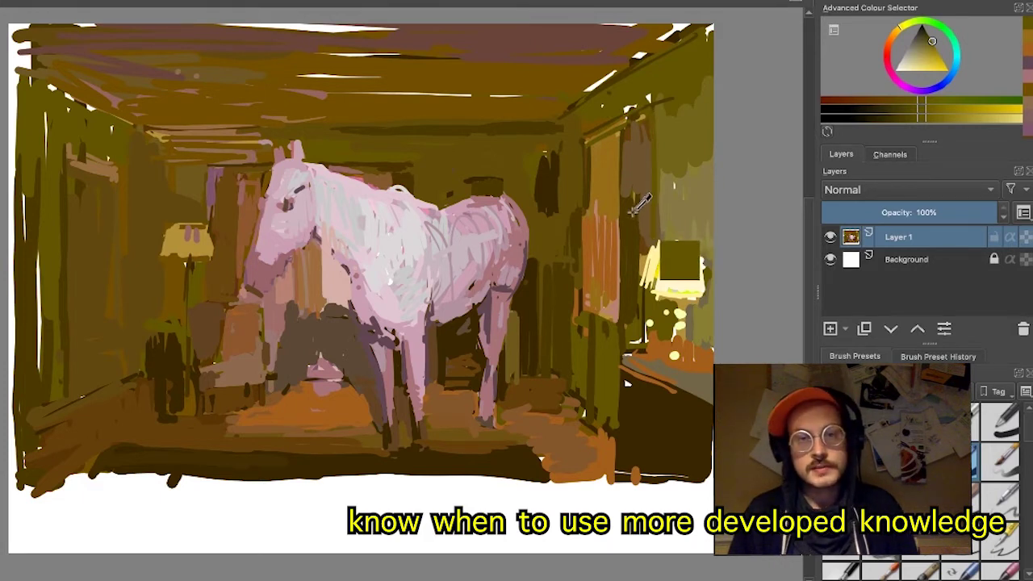
ctrl+click(638, 171)
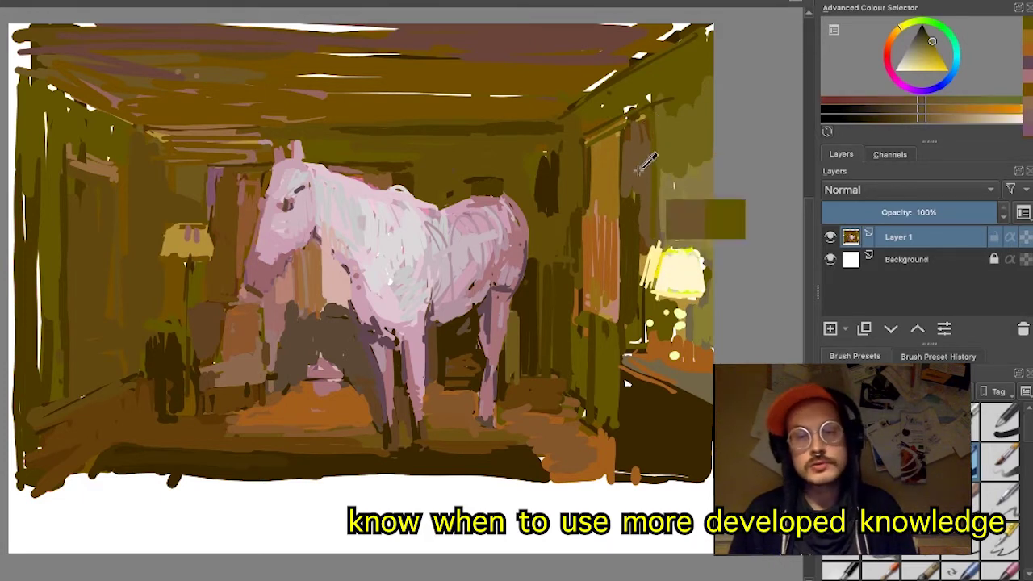
click(925, 44)
drag(926, 44, 928, 46)
click(897, 31)
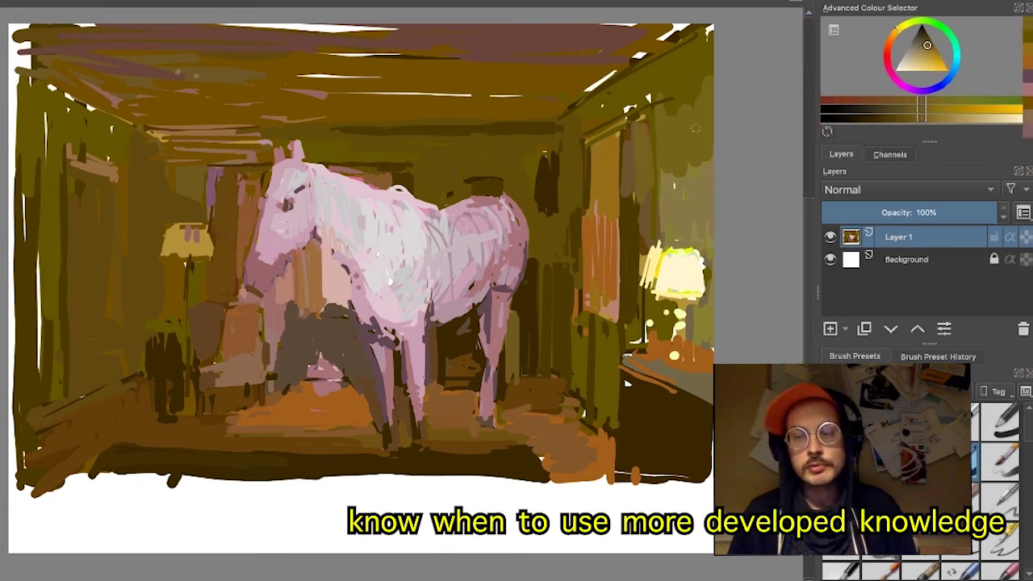
click(927, 48)
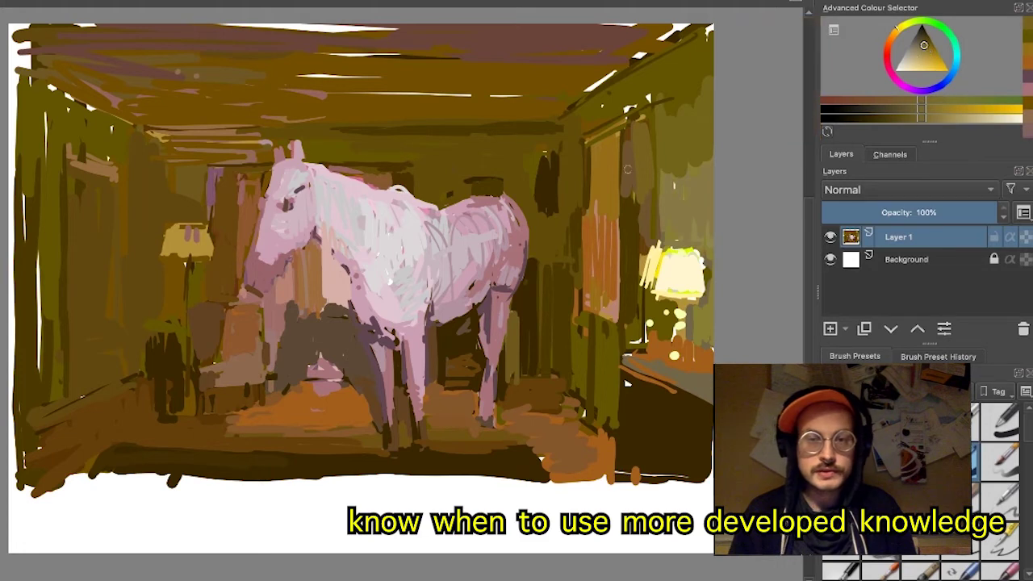
drag(628, 133, 634, 214)
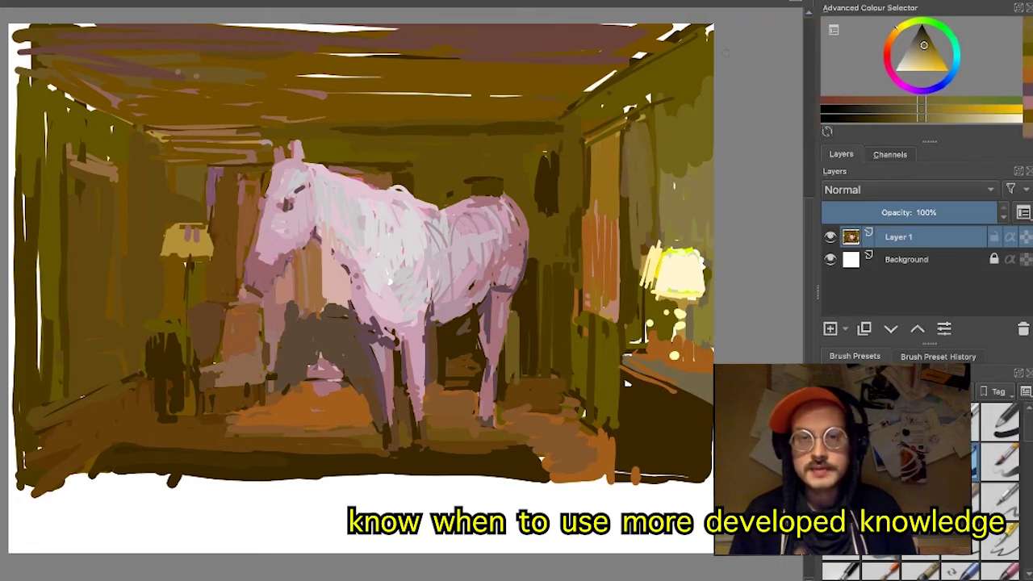
click(925, 42)
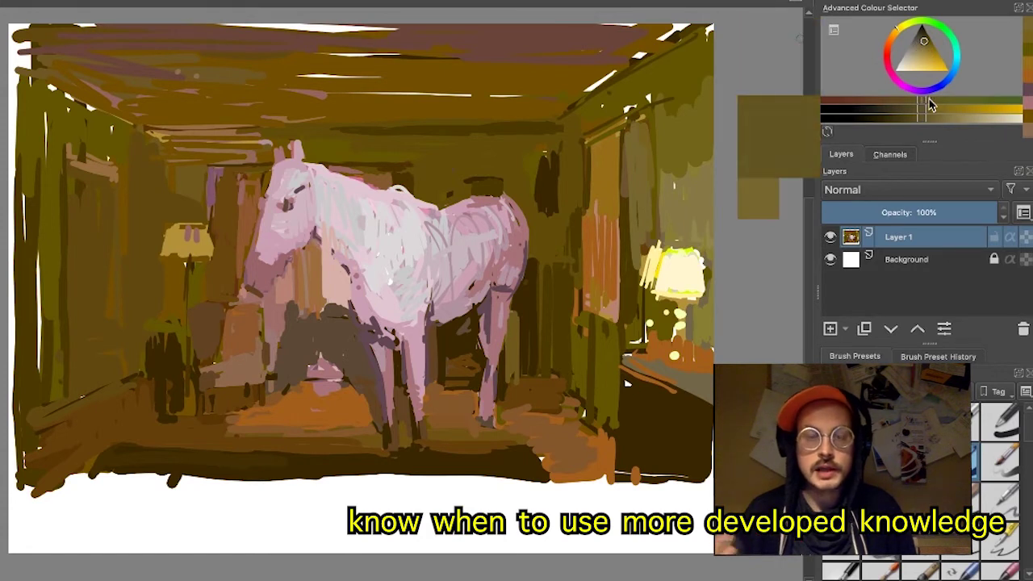
drag(633, 130, 631, 260)
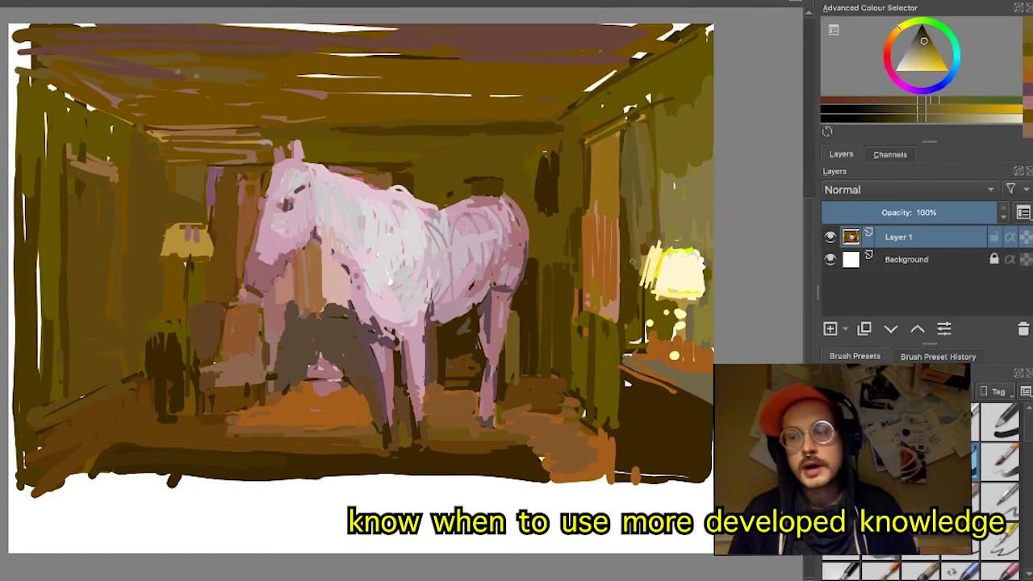
- Touch up the wall above the horse's neck with olive and cover the dark brow mark with sampled pale pink
ctrl+click(398, 141)
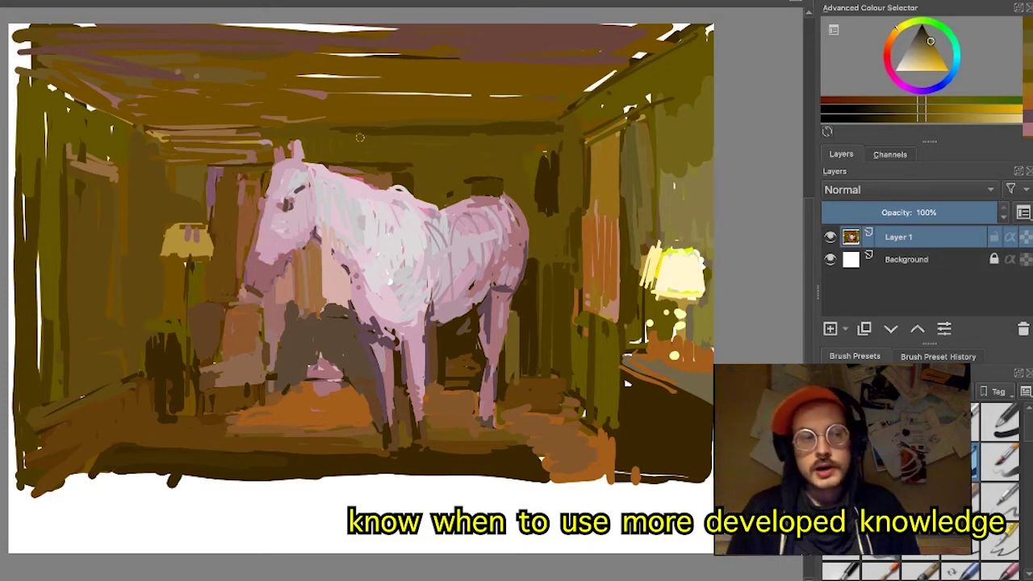
ctrl+click(304, 202)
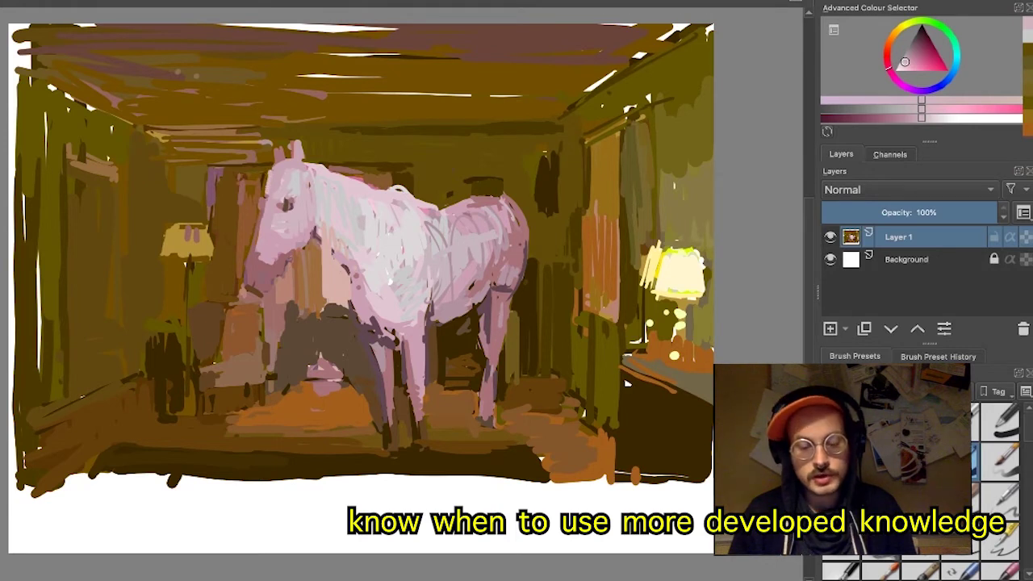
ctrl+click(275, 173)
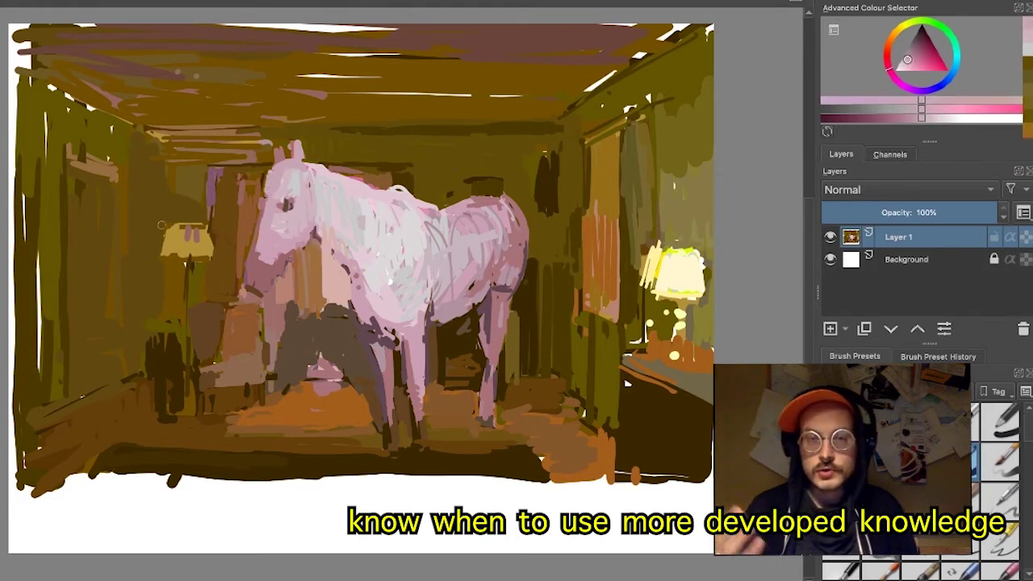
- Paint dusty pink strokes along the upper back wall, the ceiling's near-left area and the top of the left doorframe
ctrl+click(187, 174)
drag(182, 147, 191, 165)
ctrl+click(286, 201)
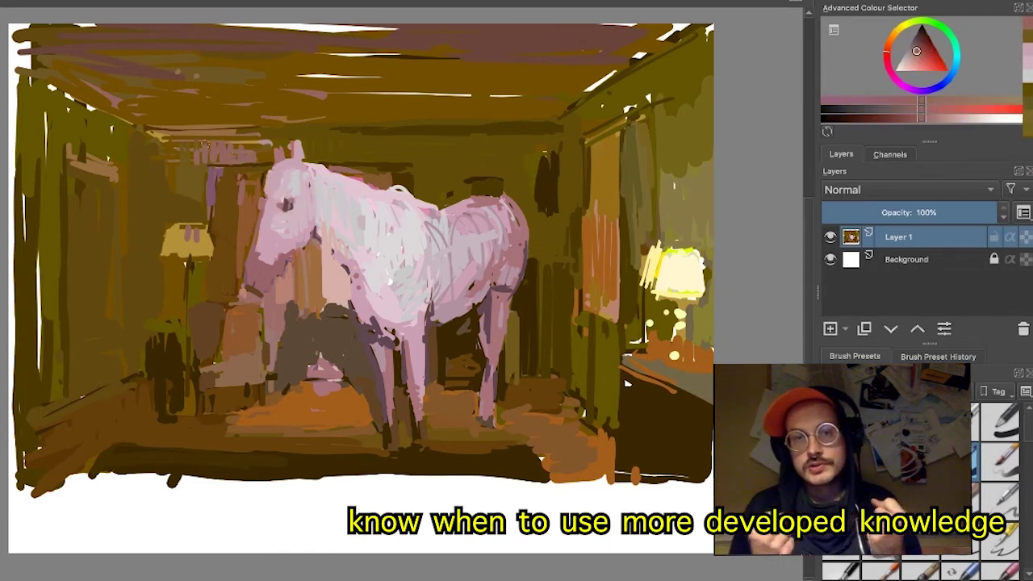
mouse_move(148, 118)
mouse_down()
mouse_move(244, 117)
mouse_move(222, 98)
mouse_up()
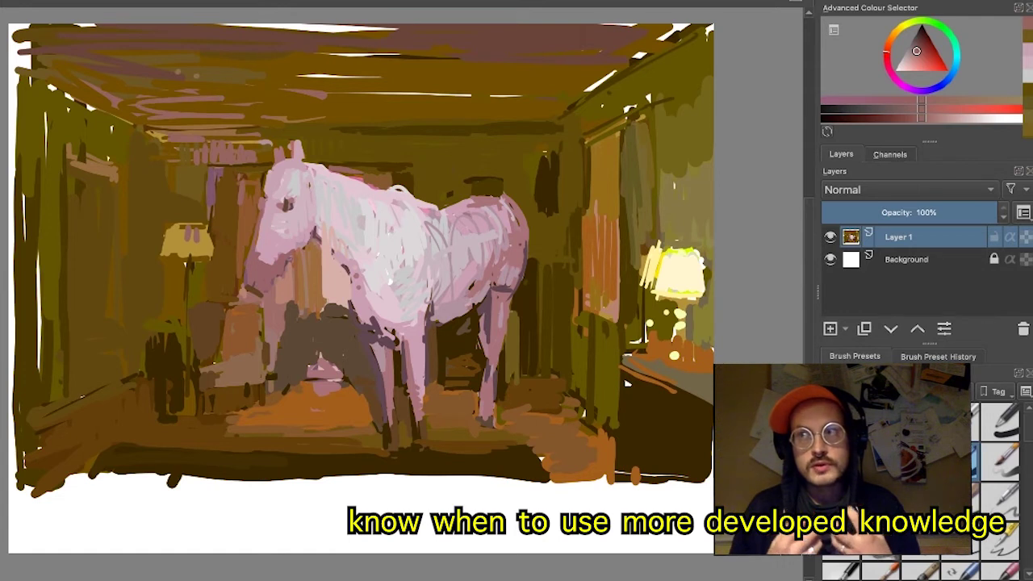
drag(121, 99, 246, 92)
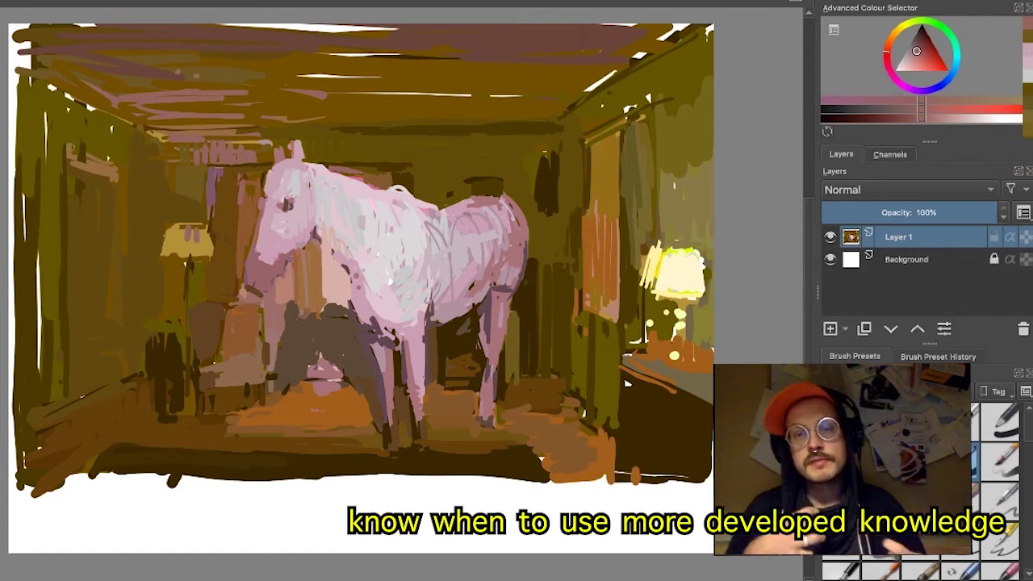
mouse_move(74, 146)
mouse_down()
mouse_move(107, 159)
mouse_move(92, 150)
mouse_up()
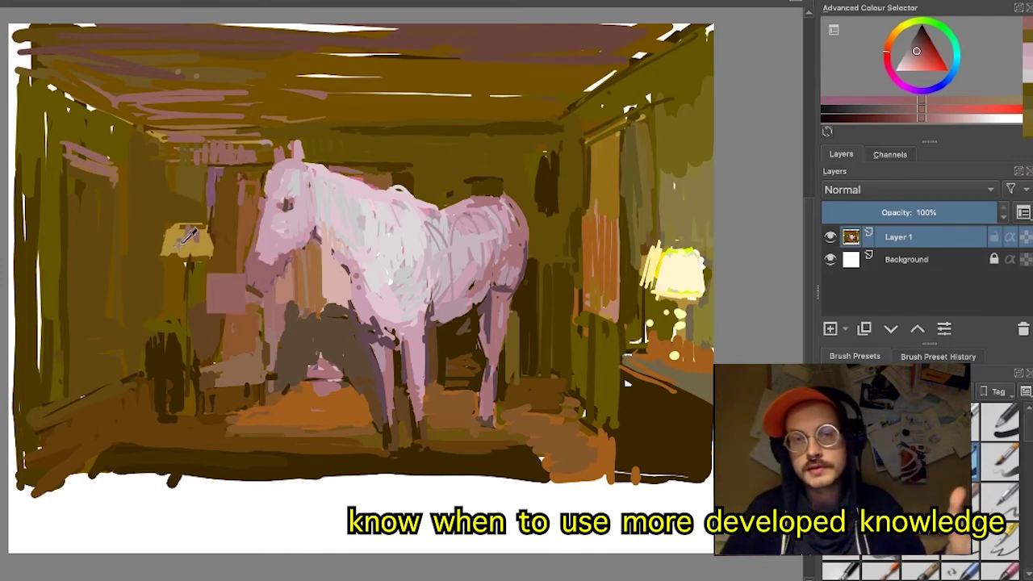
- Even out the floor lamp's shade with ochre and cover the yellow glow strokes beside the lit lamp with olive
ctrl+click(189, 239)
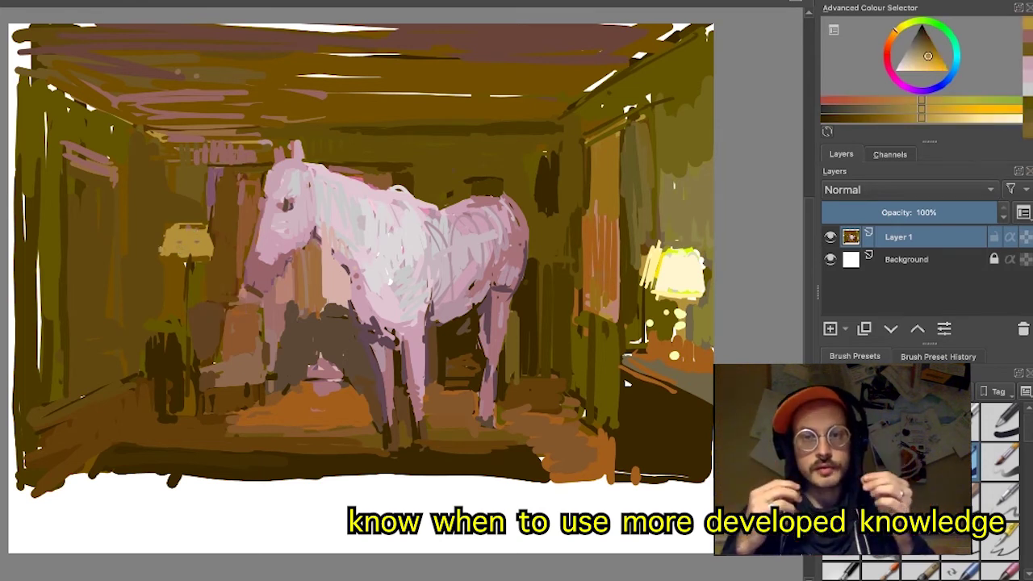
ctrl+click(676, 224)
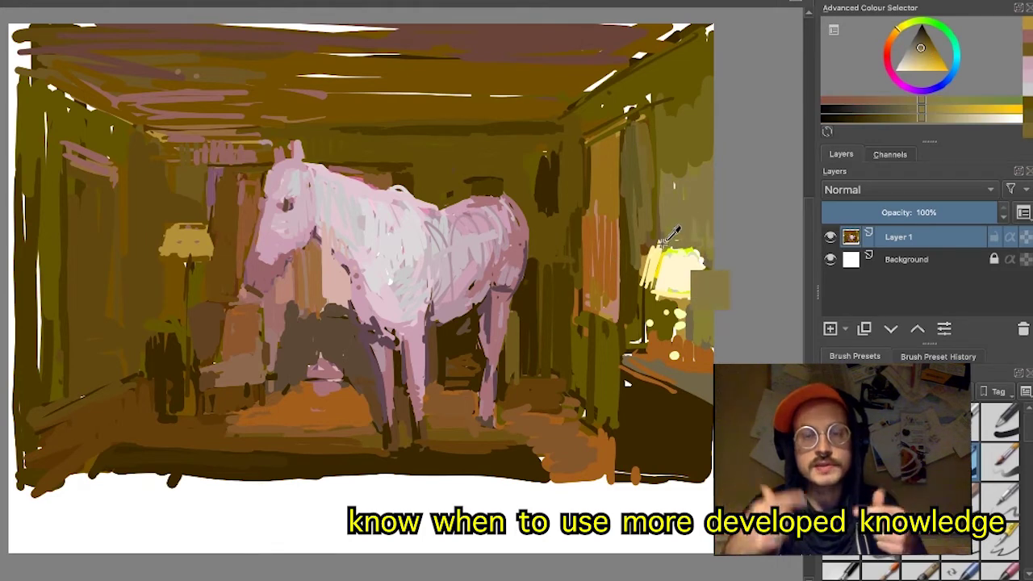
mouse_move(660, 248)
mouse_down()
mouse_move(655, 281)
mouse_move(647, 261)
mouse_up()
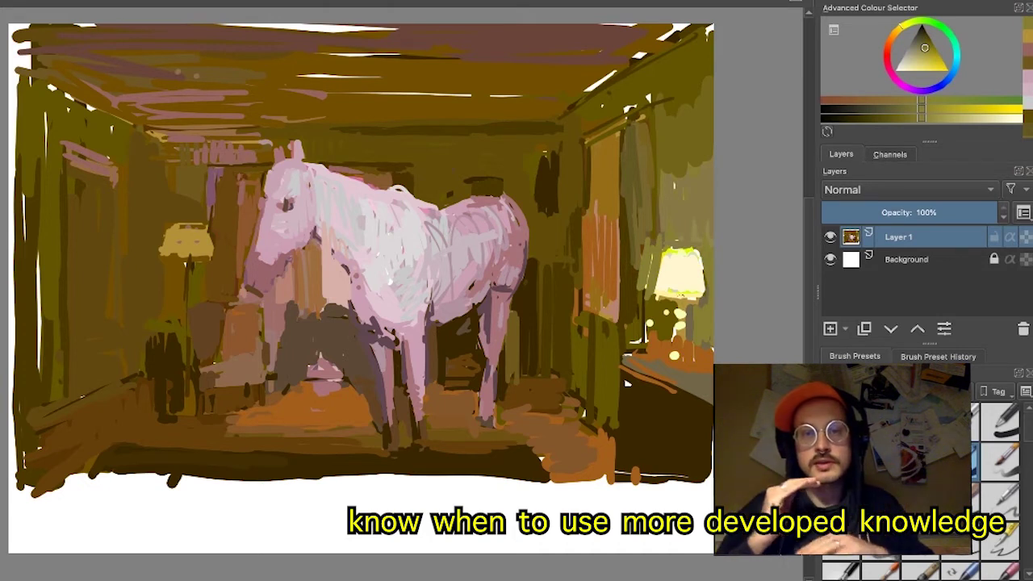
- Extend the curtain down to the dresser with its sampled brown and paint the window frame's edges in the same colour
key(ctrl)
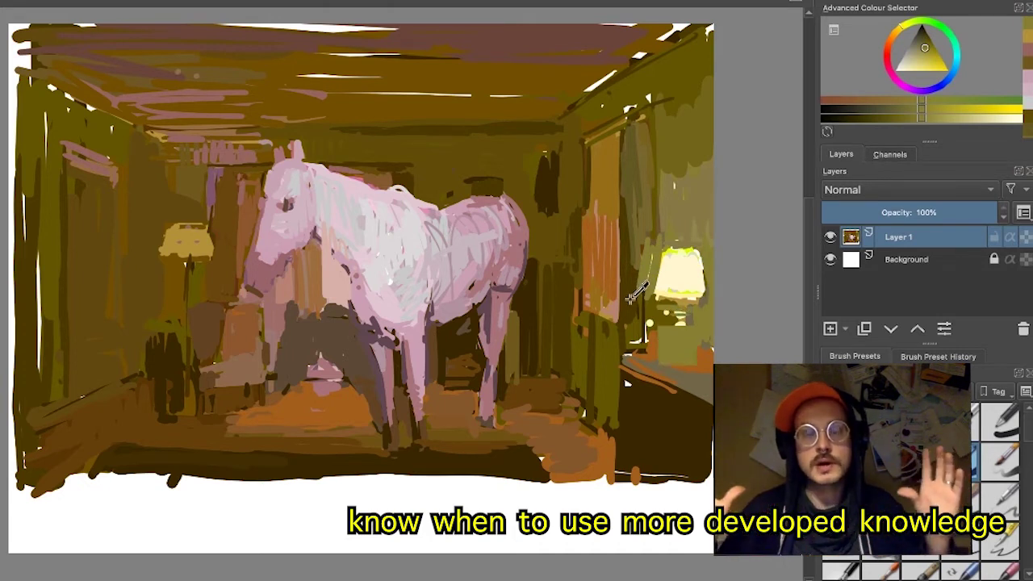
ctrl+click(636, 228)
mouse_move(630, 250)
mouse_down()
mouse_move(628, 312)
mouse_move(624, 228)
mouse_move(622, 325)
mouse_up()
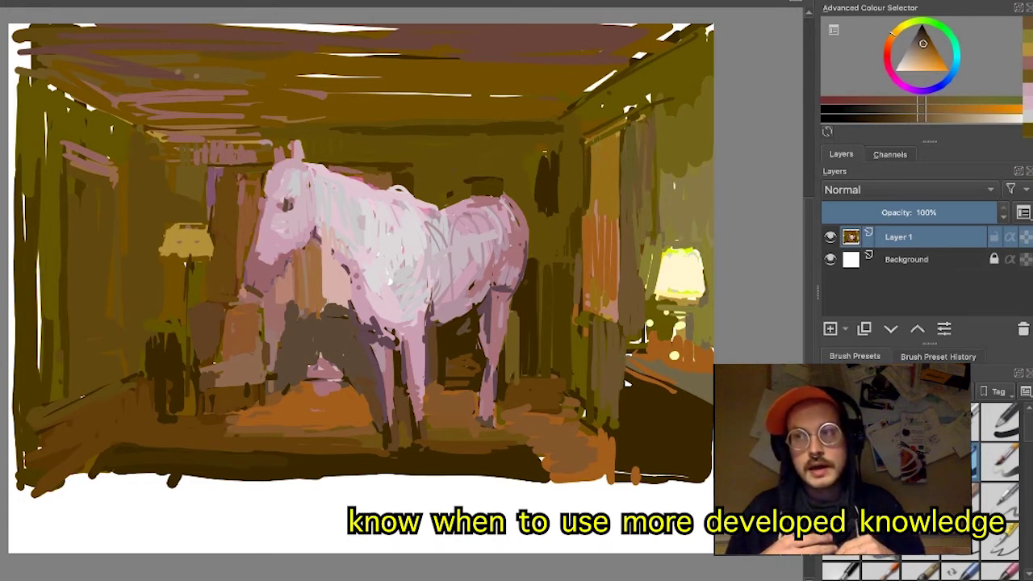
drag(582, 142, 582, 195)
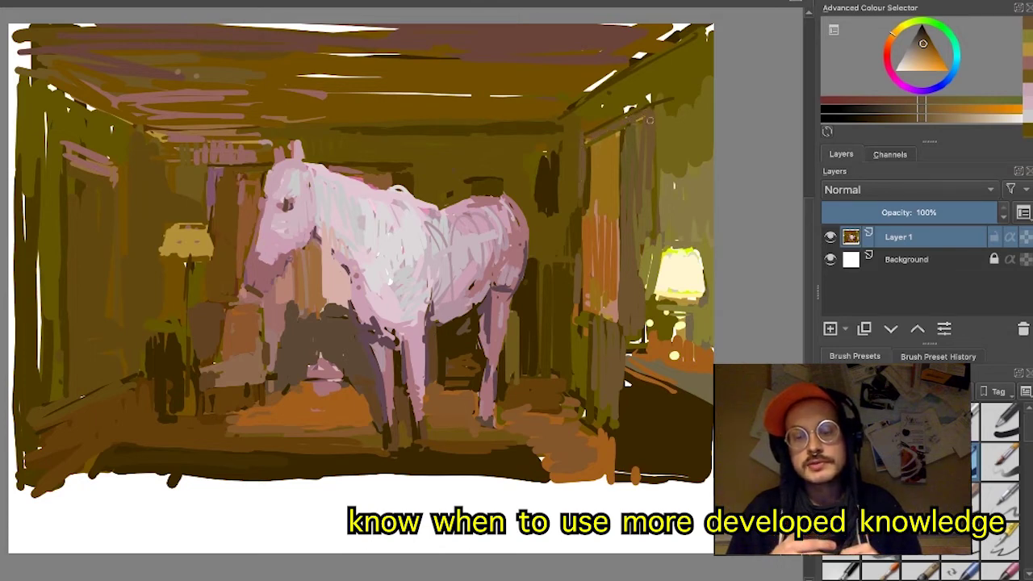
- Paint the upper window pane's left edge with ochre sampled from the pane
ctrl+click(604, 164)
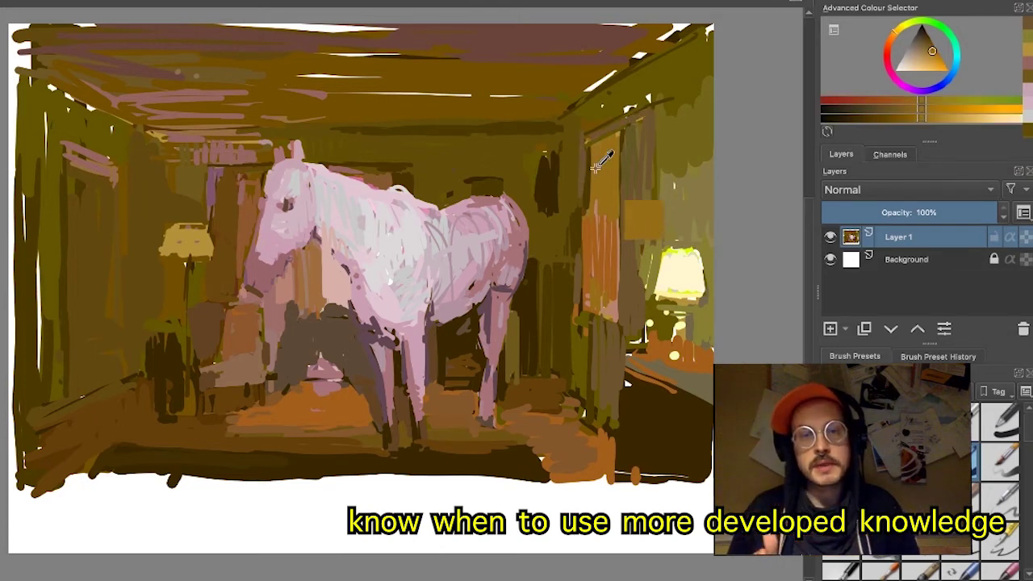
ctrl+click(642, 216)
ctrl+click(604, 163)
drag(590, 153, 590, 198)
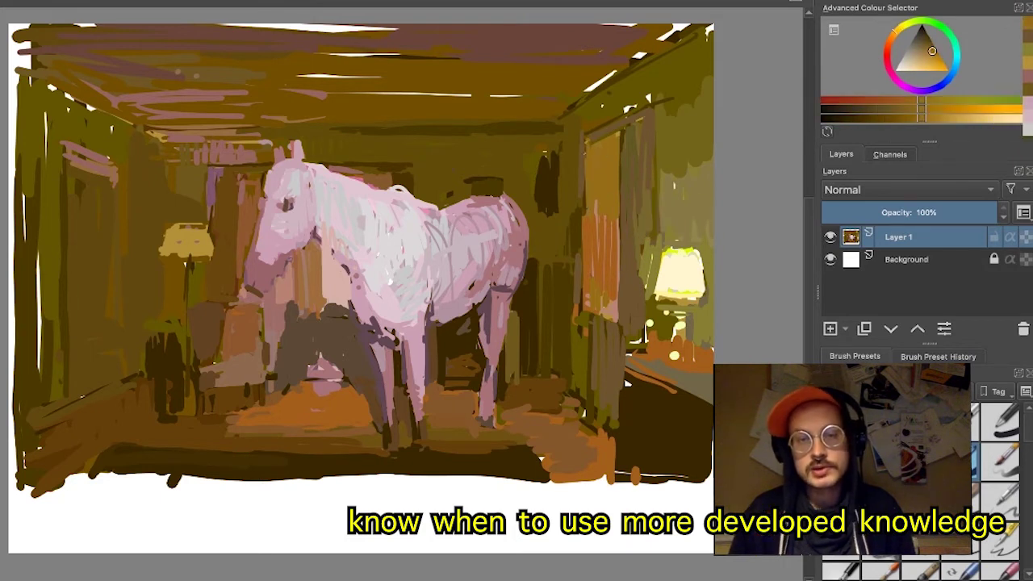
- Refine the window frame's top edge and the wall behind the horse's neck with sampled browns and olive
mouse_move(409, 171)
ctrl+mouse_down()
mouse_move(359, 156)
mouse_move(355, 168)
mouse_move(378, 167)
ctrl+mouse_up()
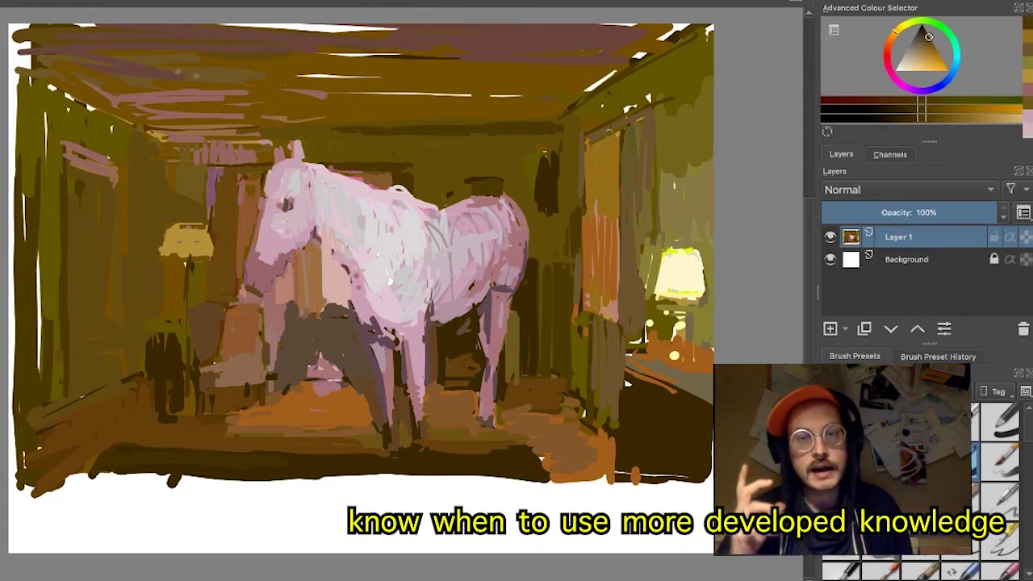
ctrl+click(621, 123)
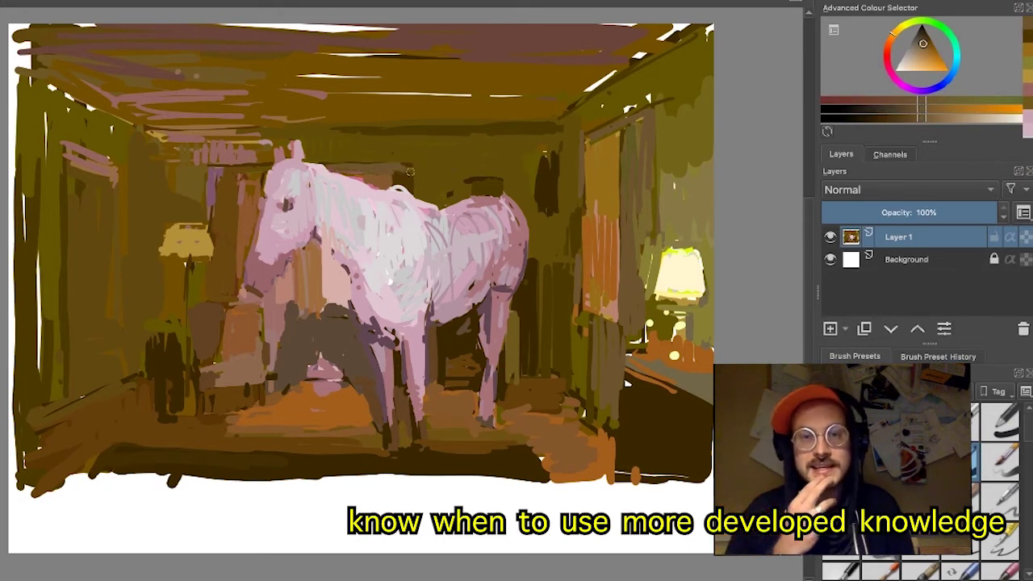
ctrl+click(364, 153)
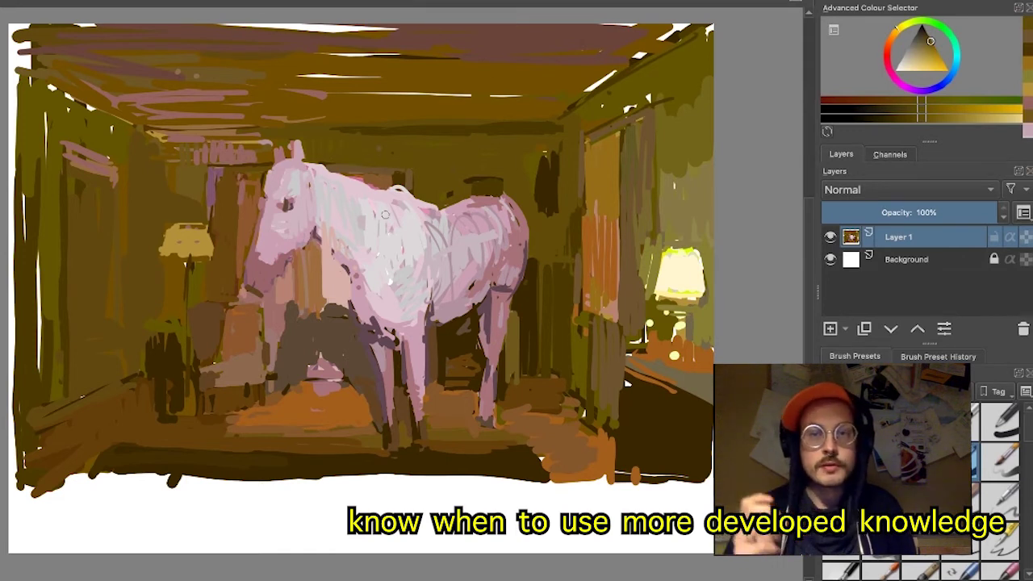
- Refine the horse's jaw and muzzle with sampled mauve, light pink and brown, adding a magenta accent at the mouth
ctrl+click(327, 226)
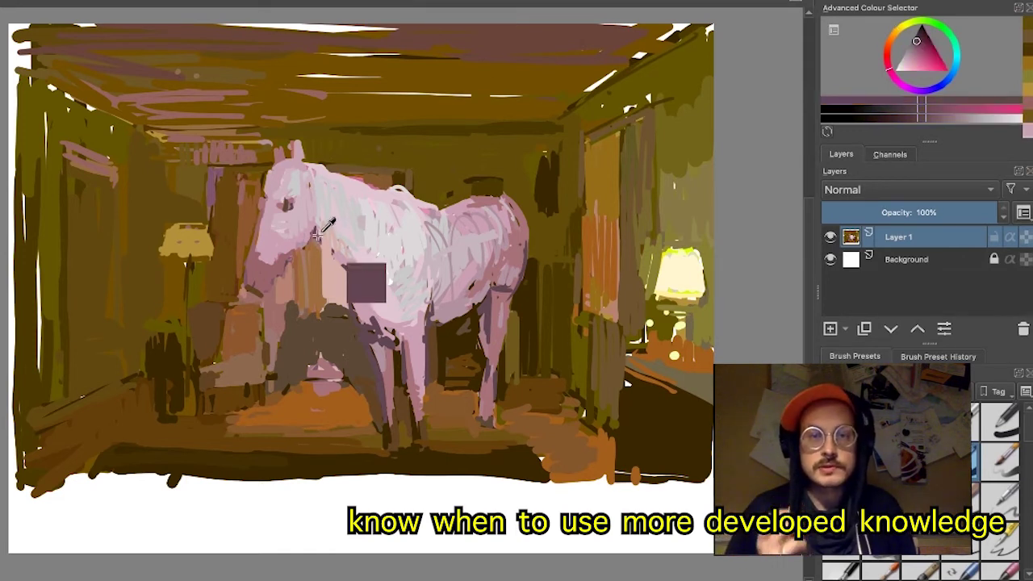
ctrl+click(308, 213)
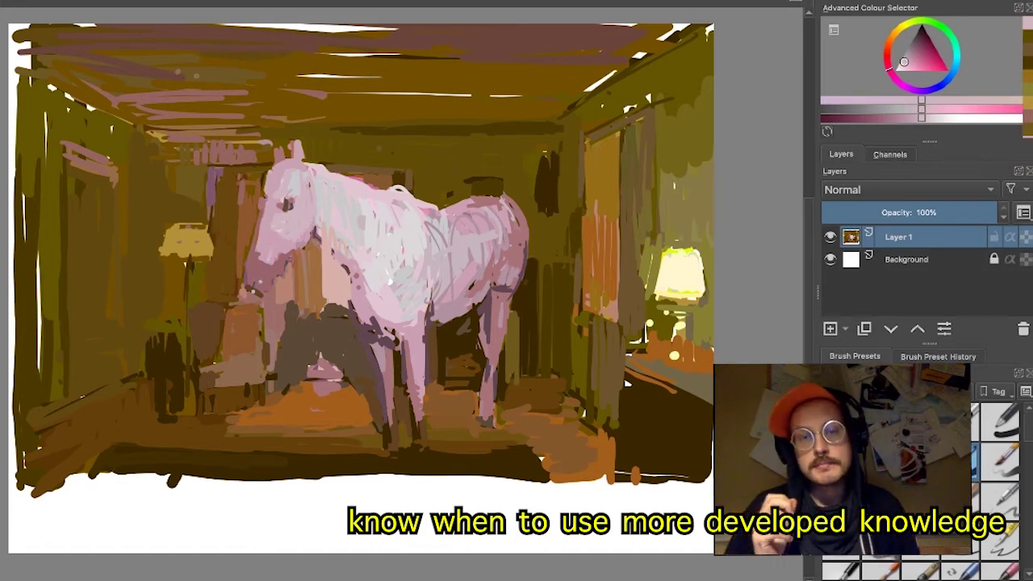
ctrl+click(298, 334)
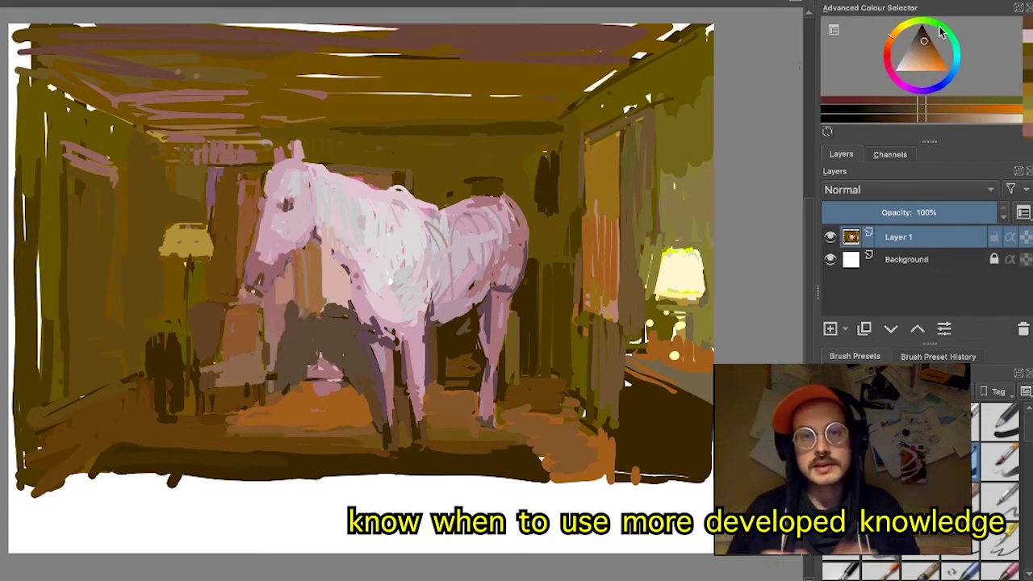
click(888, 49)
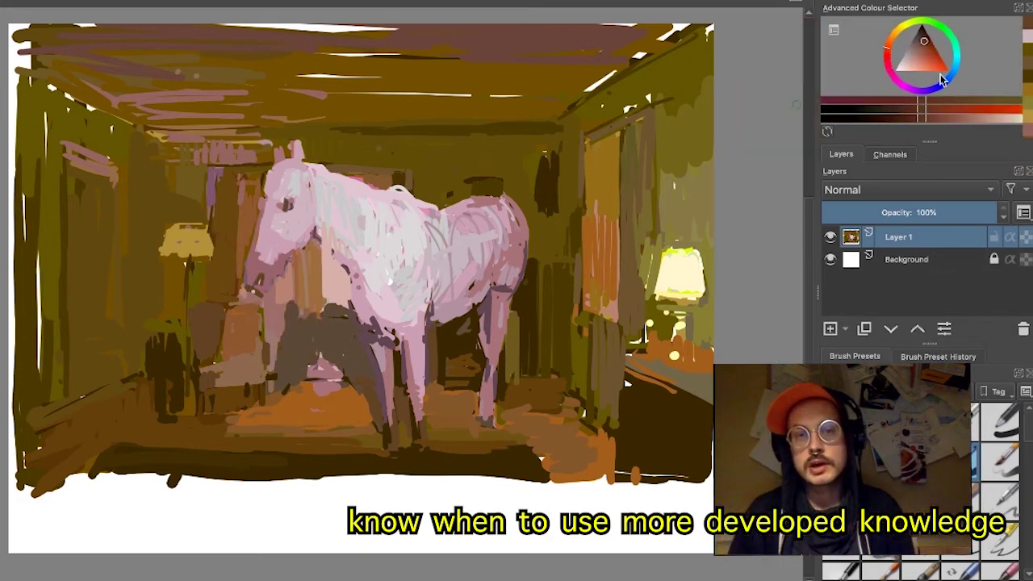
click(924, 55)
click(893, 76)
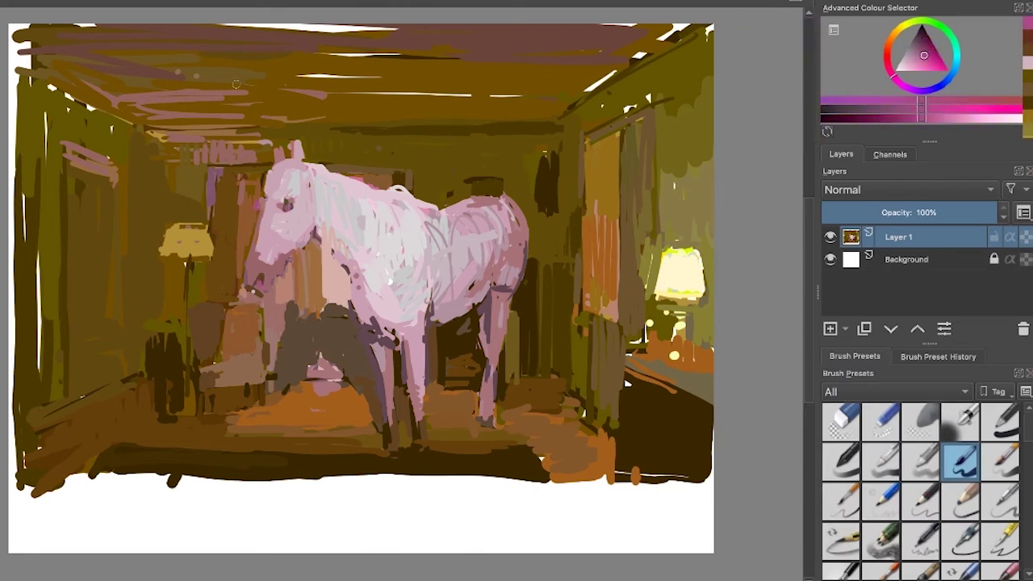
- Rework the armchair beside the floor lamp with browns sampled from the chair and the floor around it
ctrl+click(217, 393)
drag(206, 391, 215, 368)
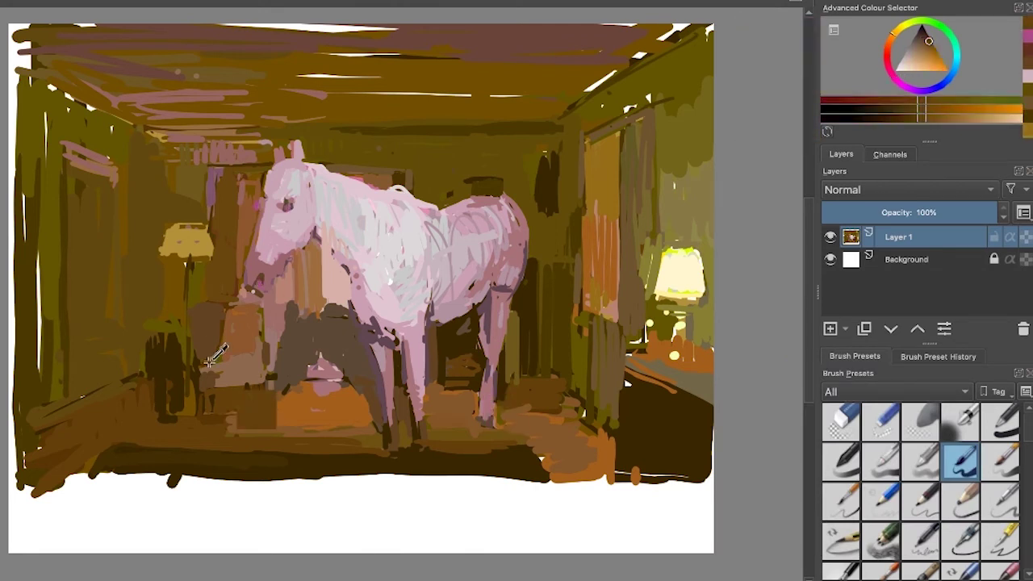
ctrl+click(214, 365)
mouse_move(209, 309)
mouse_down()
mouse_move(209, 357)
mouse_move(173, 362)
mouse_up()
- Darken the vertical corner of the wall beyond the floor lamp and tone the back wall beside the horse's head with sampled browns
ctrl+click(187, 351)
drag(121, 297, 126, 363)
drag(135, 136, 137, 374)
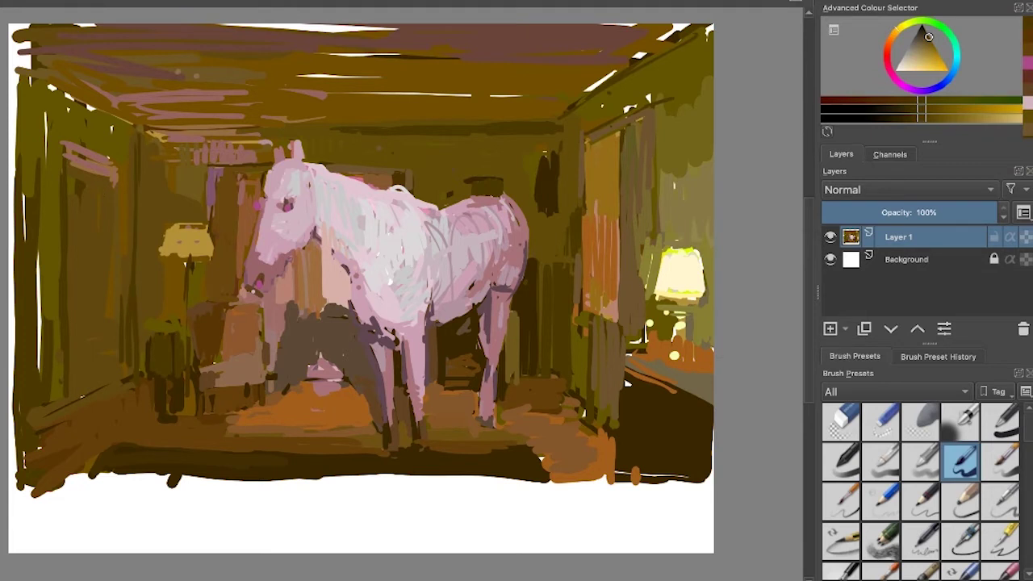
ctrl+click(358, 120)
drag(269, 167, 212, 163)
- Refine the horse's face profile, ear and eye area with pinks and mauves sampled from its head
ctrl+click(298, 219)
ctrl+click(299, 174)
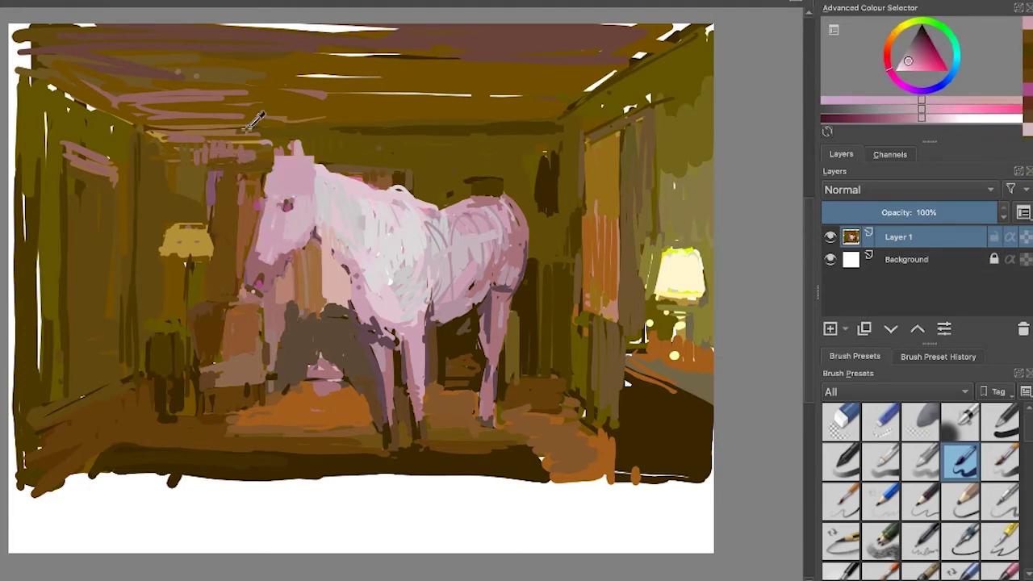
ctrl+click(295, 284)
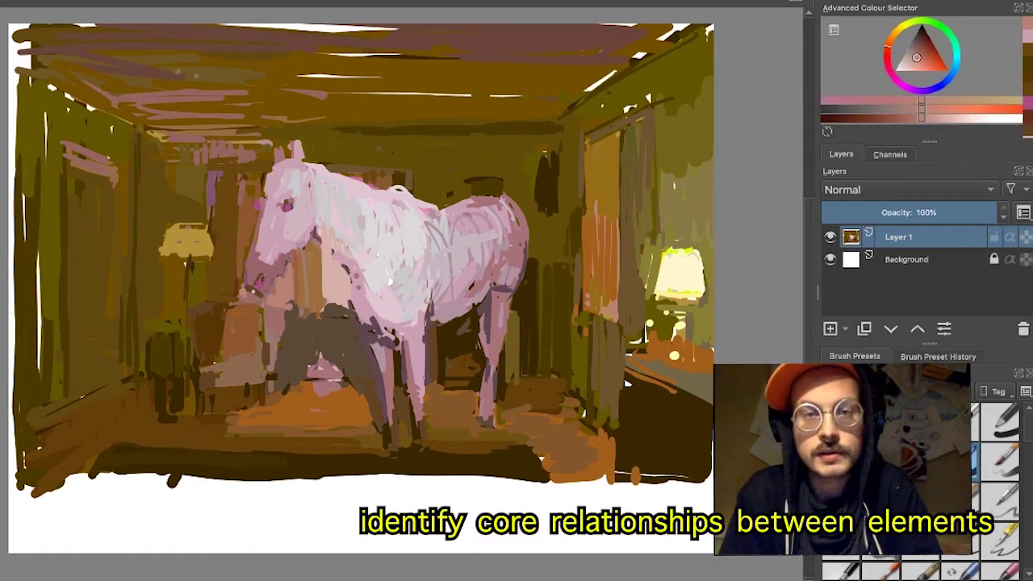
key(ctrl)
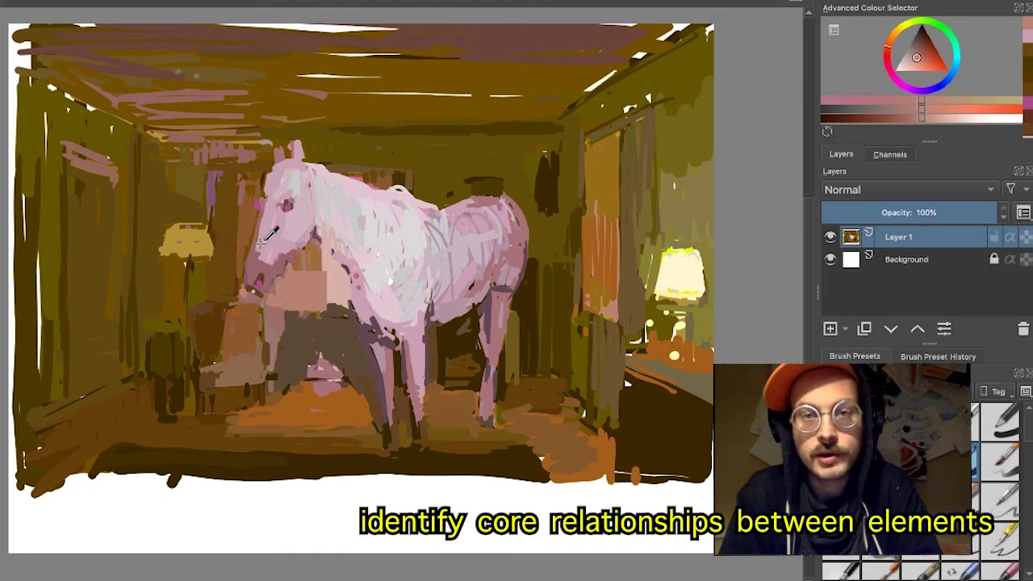
ctrl+click(273, 232)
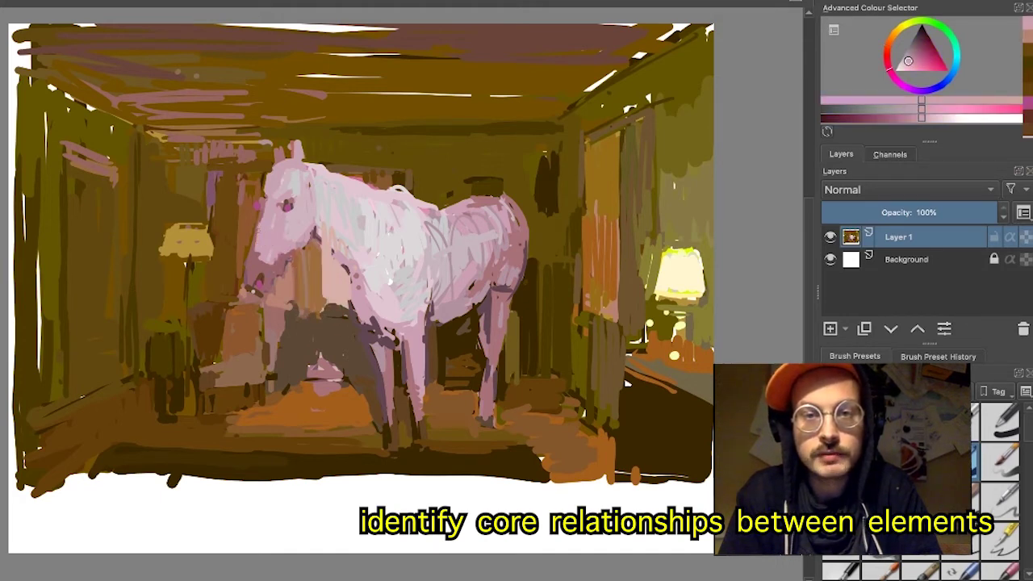
drag(262, 219, 264, 198)
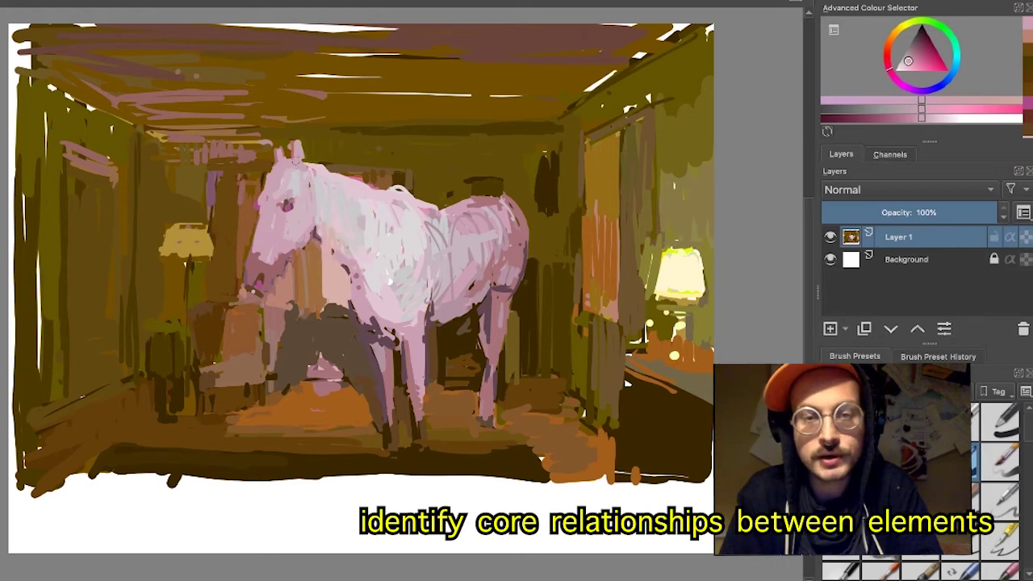
drag(300, 139, 302, 159)
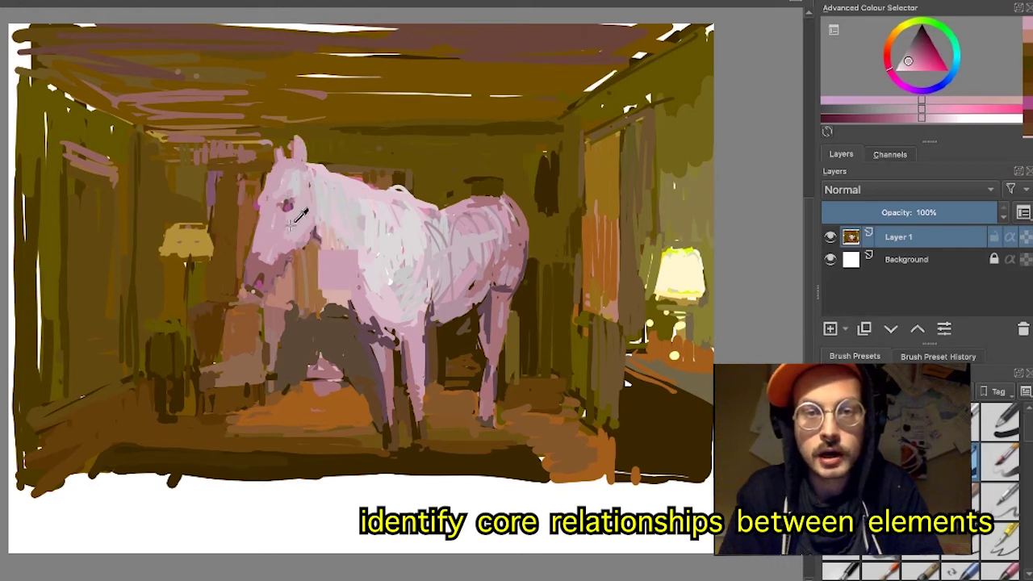
ctrl+click(284, 265)
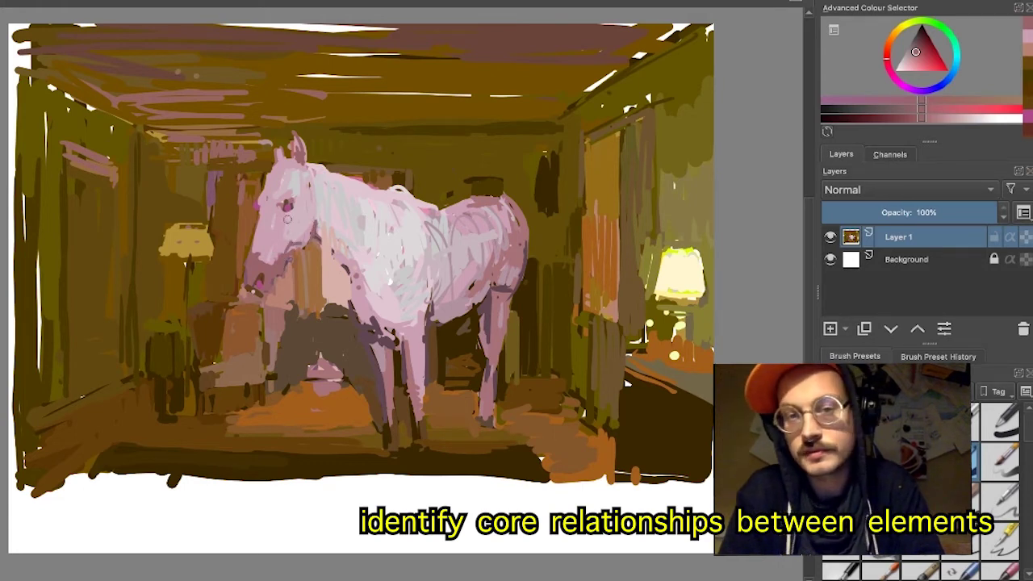
ctrl+click(300, 208)
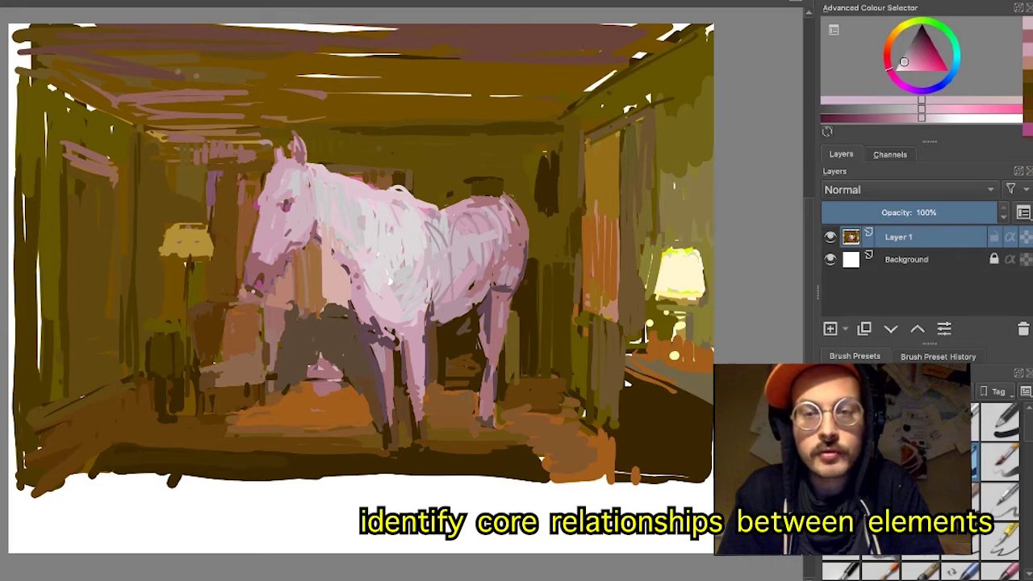
- Shade the horse's rump and upper hind leg with pinks and dusky mauve sampled from its body
ctrl+click(499, 211)
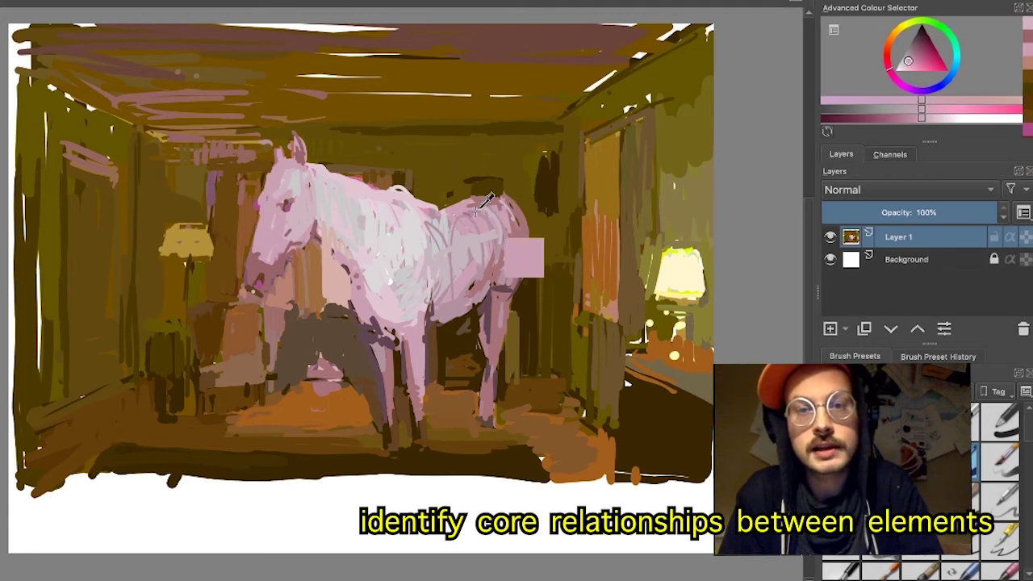
ctrl+click(473, 213)
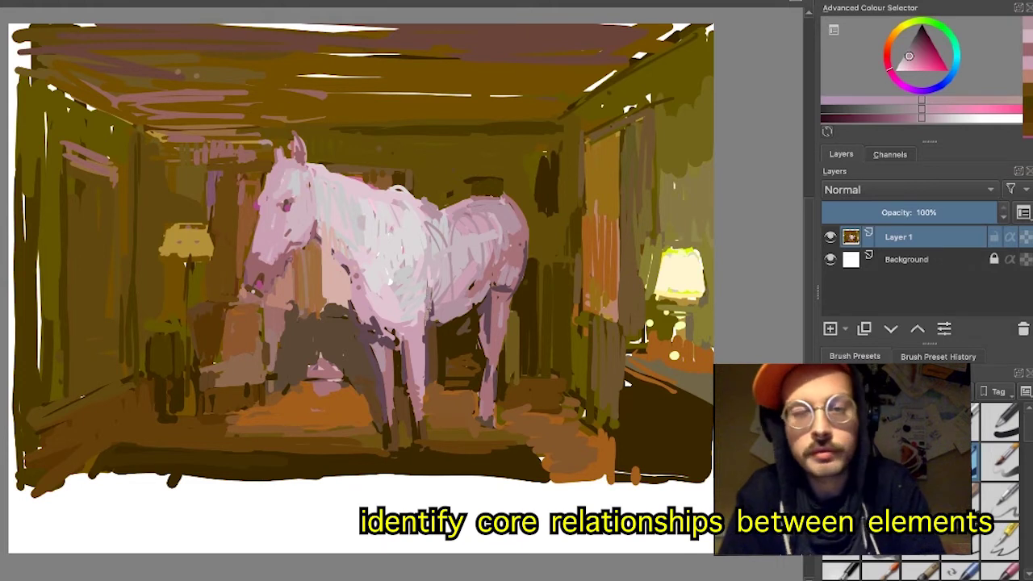
ctrl+click(479, 287)
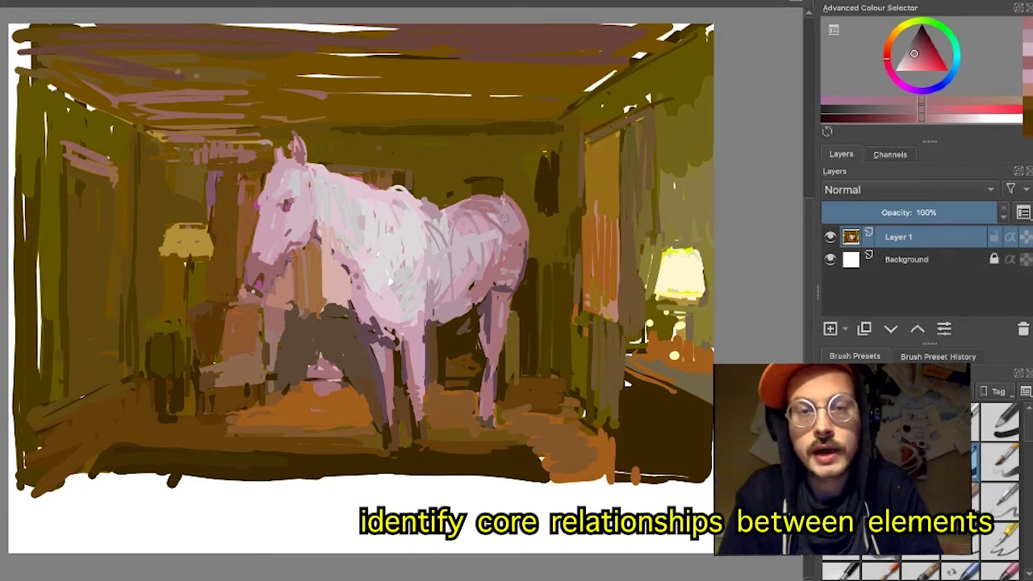
mouse_move(504, 205)
mouse_down()
mouse_move(504, 231)
mouse_move(512, 229)
mouse_up()
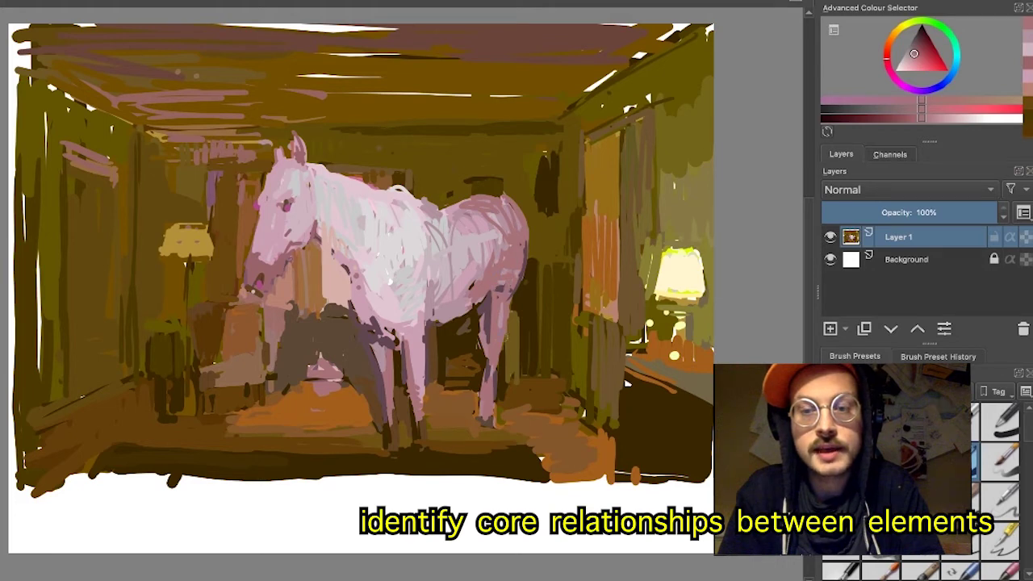
drag(488, 321, 488, 342)
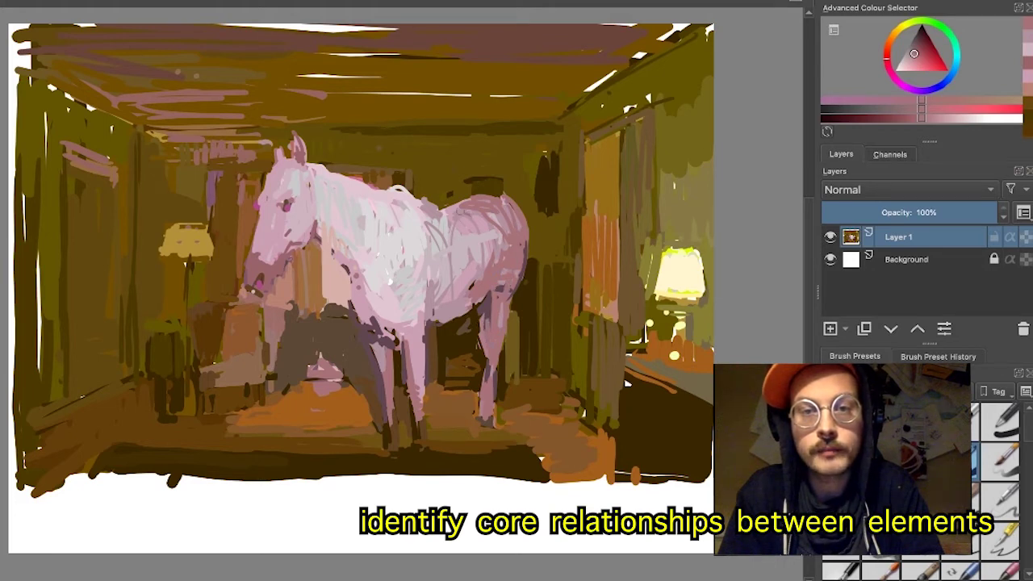
- Trim the hind leg's inner edge with sampled dark brown and rework the floor around the horse's front hooves
ctrl+click(485, 367)
ctrl+click(484, 361)
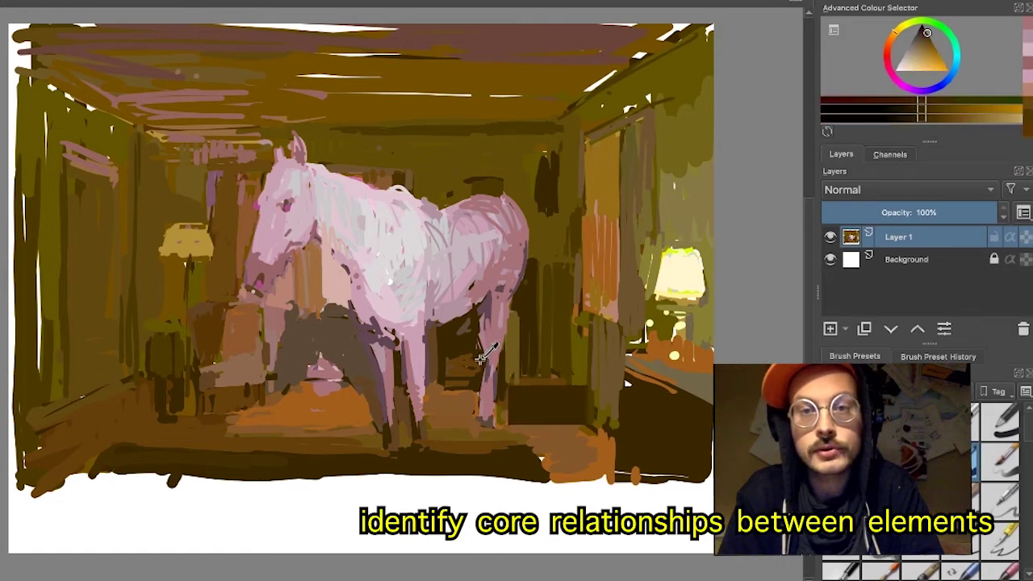
drag(483, 361, 483, 380)
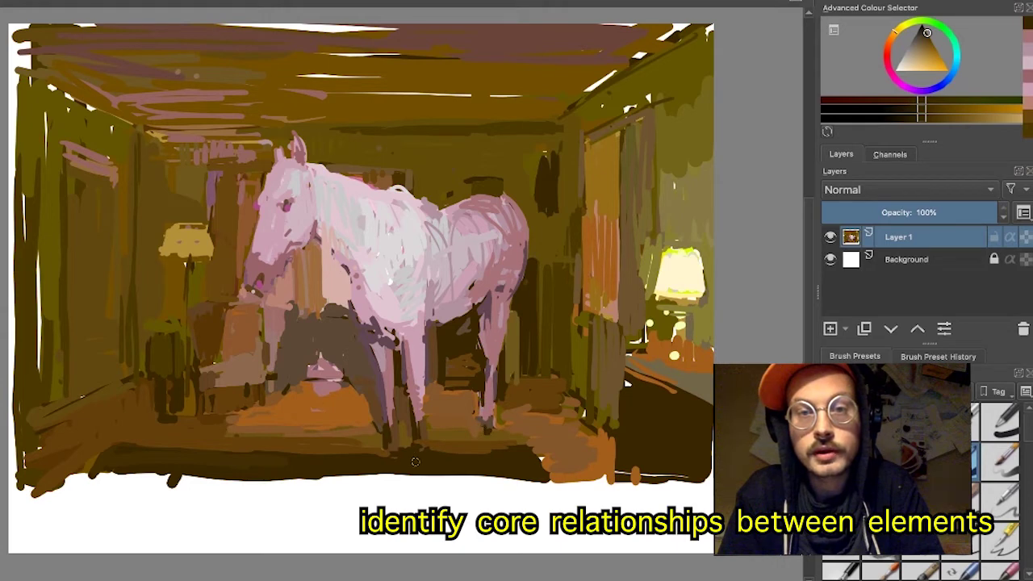
ctrl+click(410, 429)
mouse_move(431, 447)
mouse_down()
mouse_move(465, 447)
mouse_move(399, 453)
mouse_move(414, 452)
mouse_up()
ctrl+click(400, 426)
ctrl+click(422, 452)
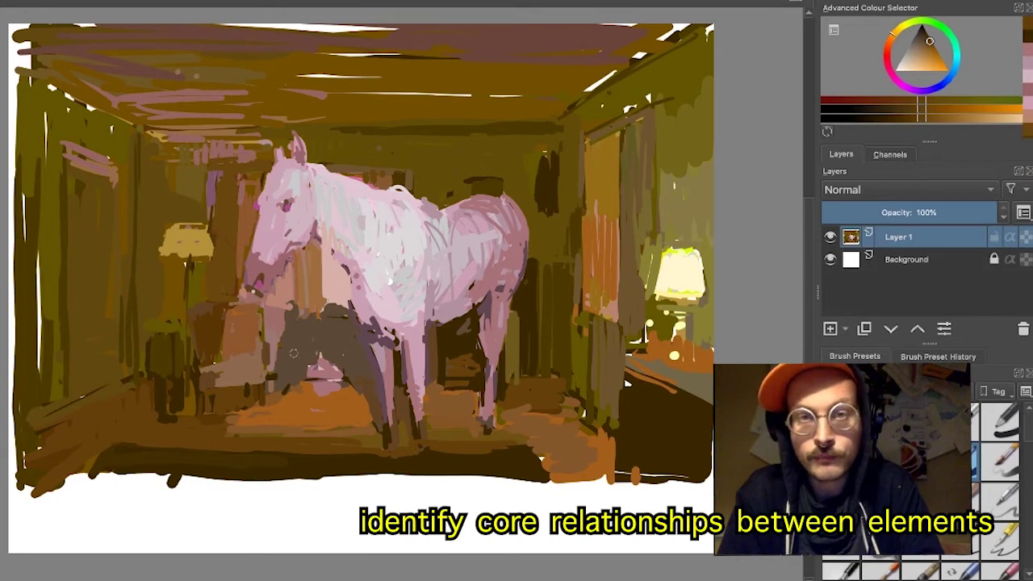
- Paint vertical dark brown and olive strokes over the grey area beside the horse's far foreleg
ctrl+click(459, 345)
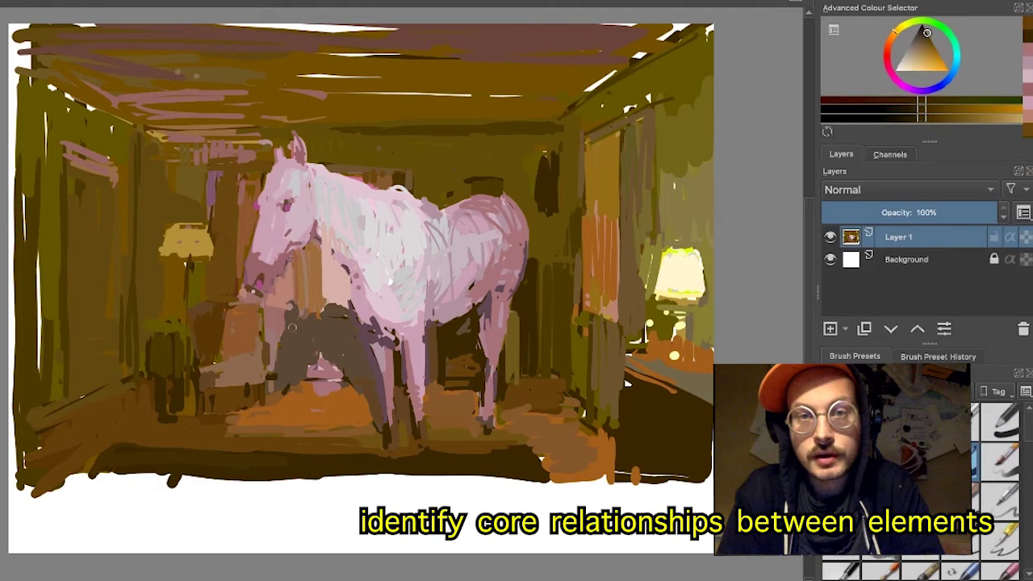
drag(293, 342, 294, 308)
drag(295, 376, 293, 353)
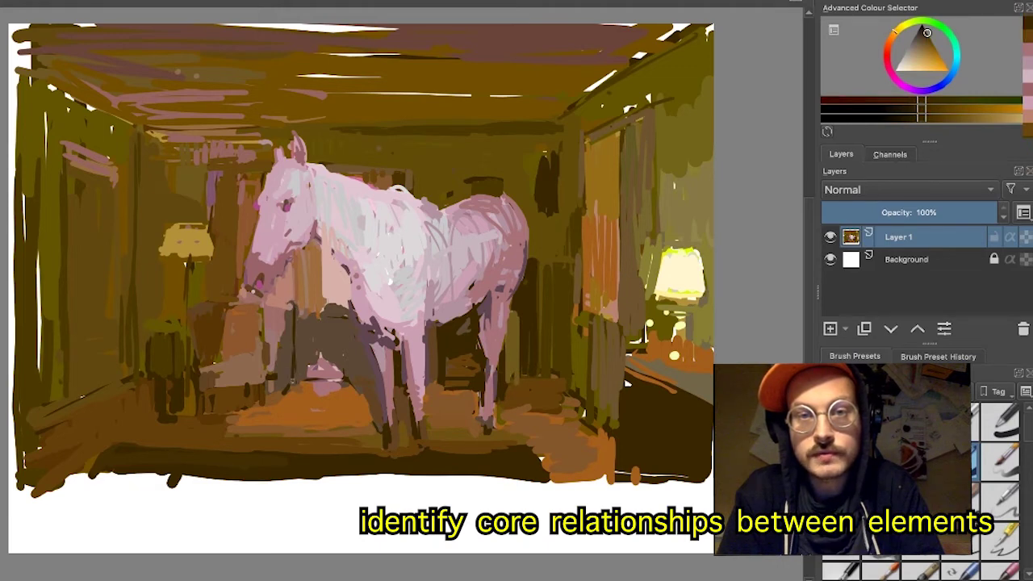
ctrl+click(536, 309)
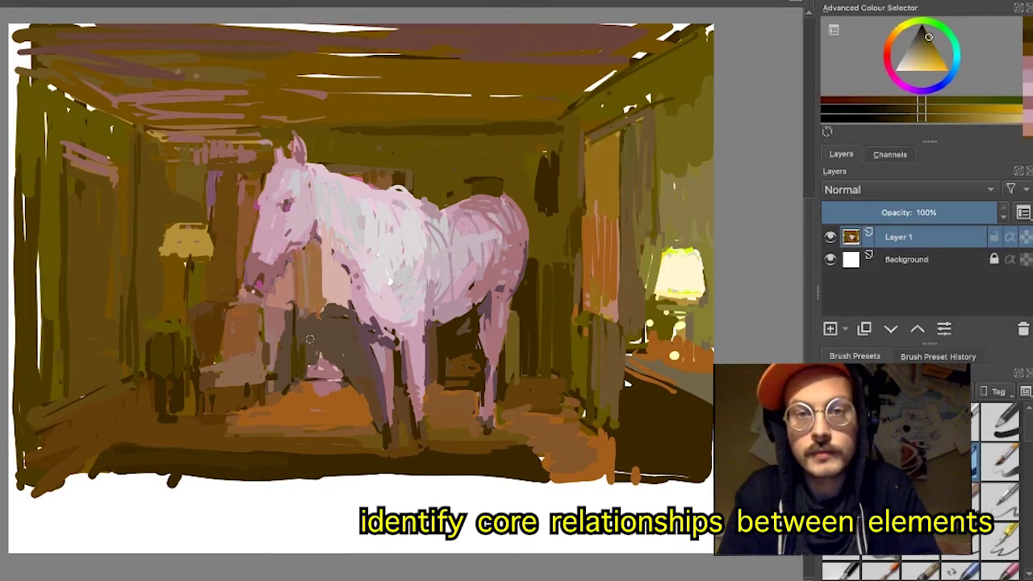
drag(308, 315, 306, 374)
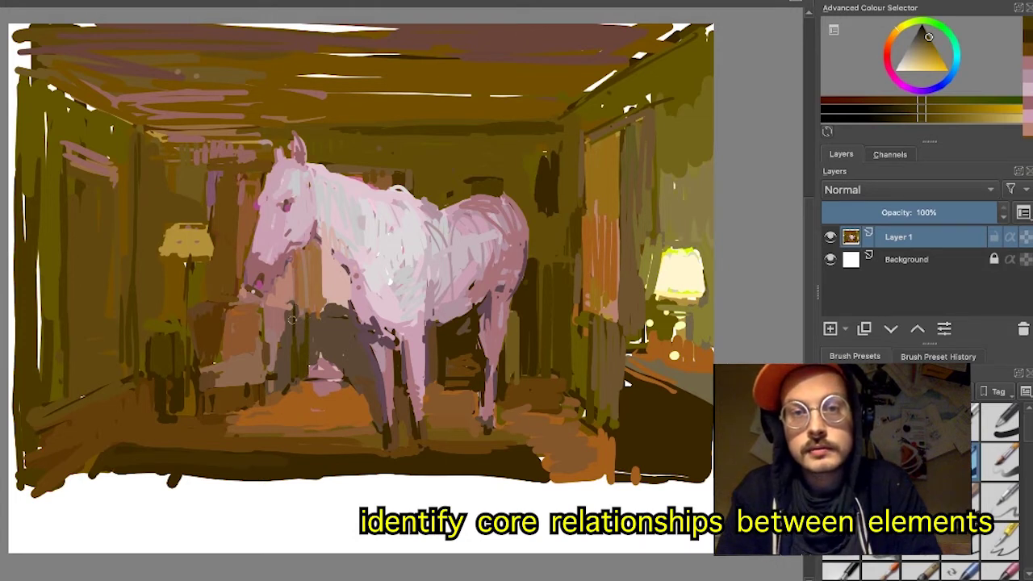
drag(292, 319, 292, 350)
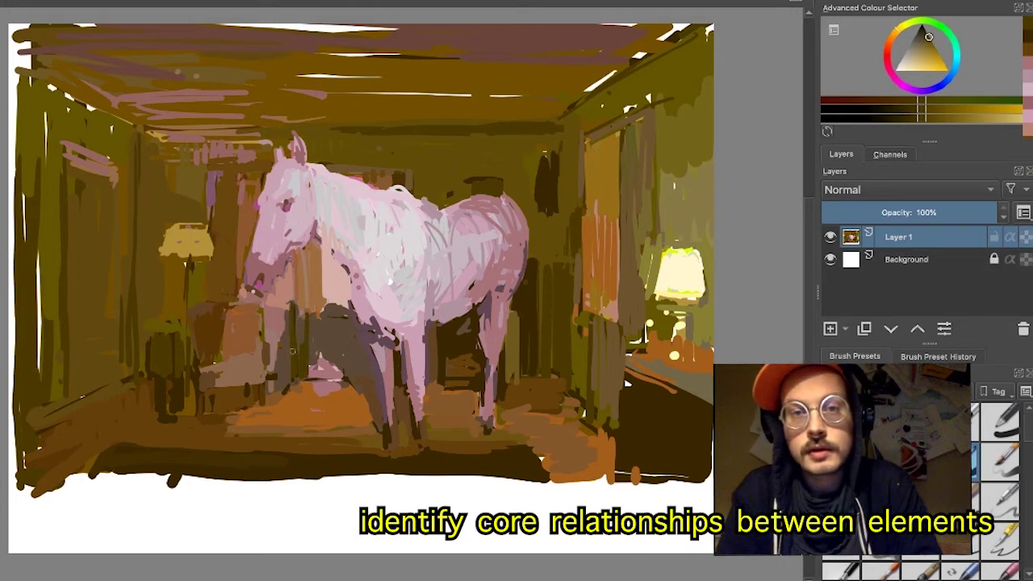
- Refine the armchair's back and the area beneath its seat with sampled browns
ctrl+click(378, 382)
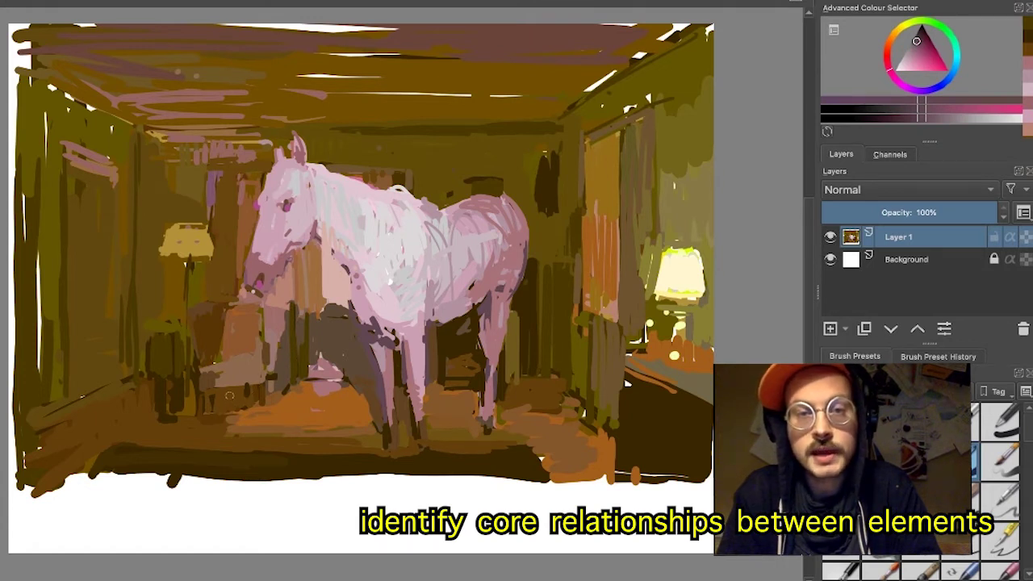
ctrl+click(225, 389)
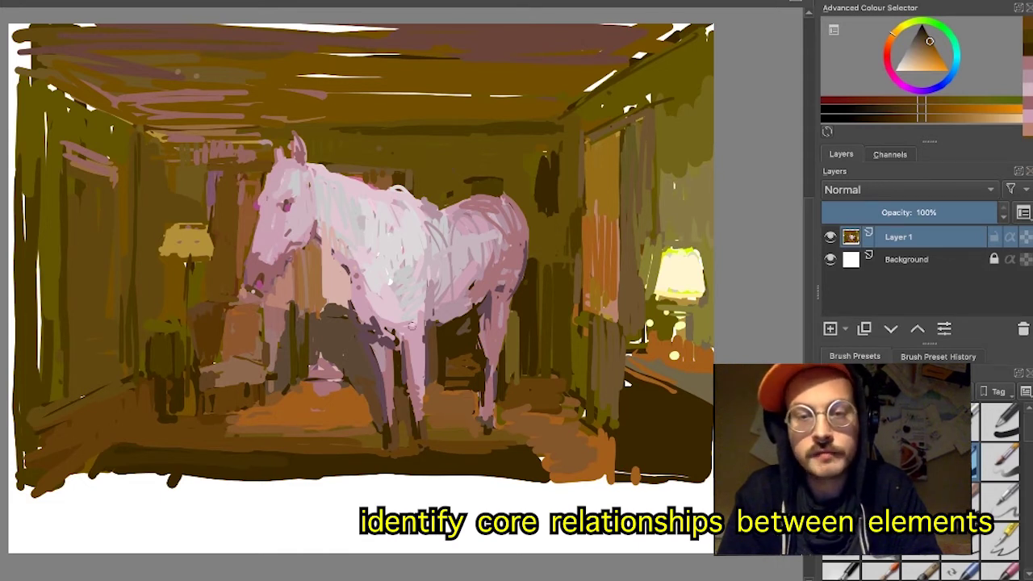
ctrl+click(211, 315)
drag(209, 312, 210, 360)
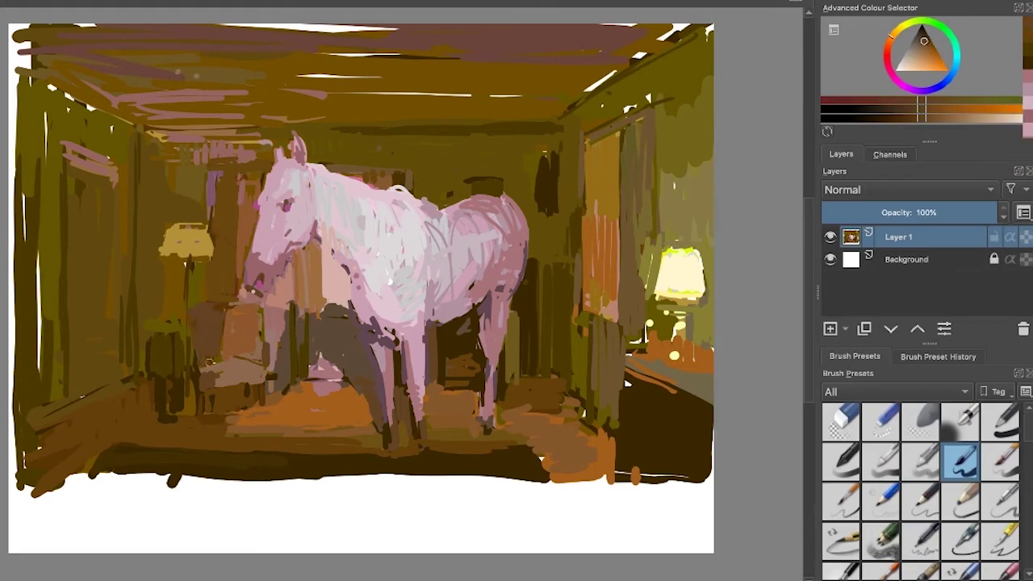
- Even out the reddish-brown area behind the horse's face and touch up the wall below the floor lamp's shade with sampled colours
ctrl+click(246, 194)
drag(243, 174, 260, 200)
ctrl+click(230, 190)
ctrl+click(174, 278)
drag(173, 284, 168, 265)
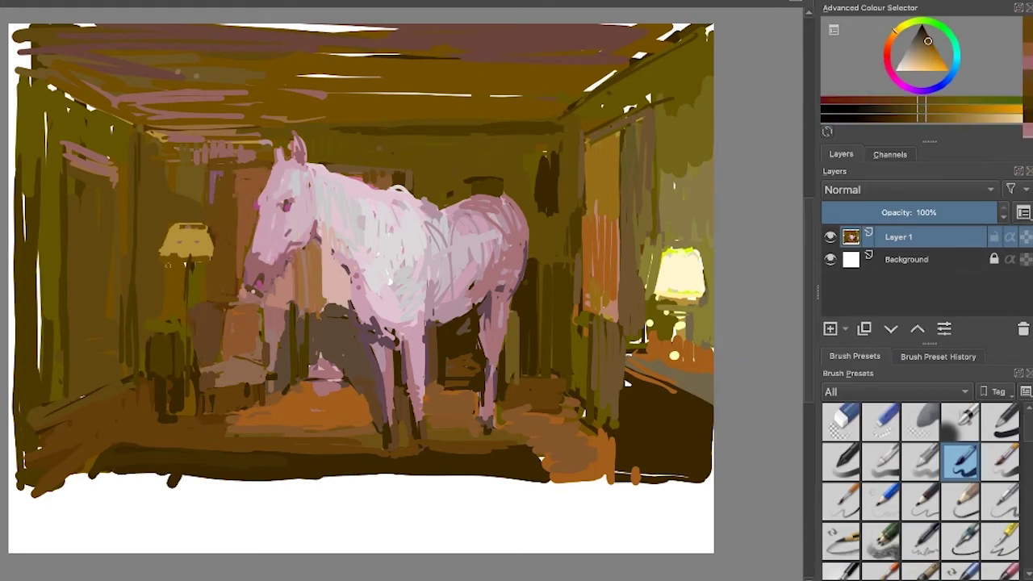
ctrl+click(168, 268)
- Retouch the area between the armchair and the horse's foreleg and the curtain's inner edge with sampled pinkish and olive browns
ctrl+click(275, 317)
drag(287, 307, 273, 375)
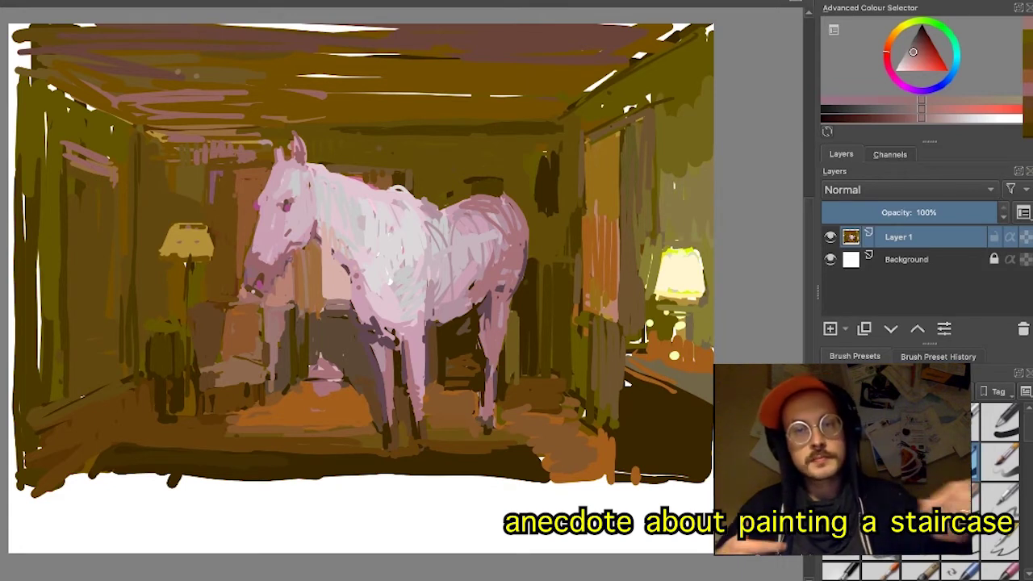
ctrl+click(253, 281)
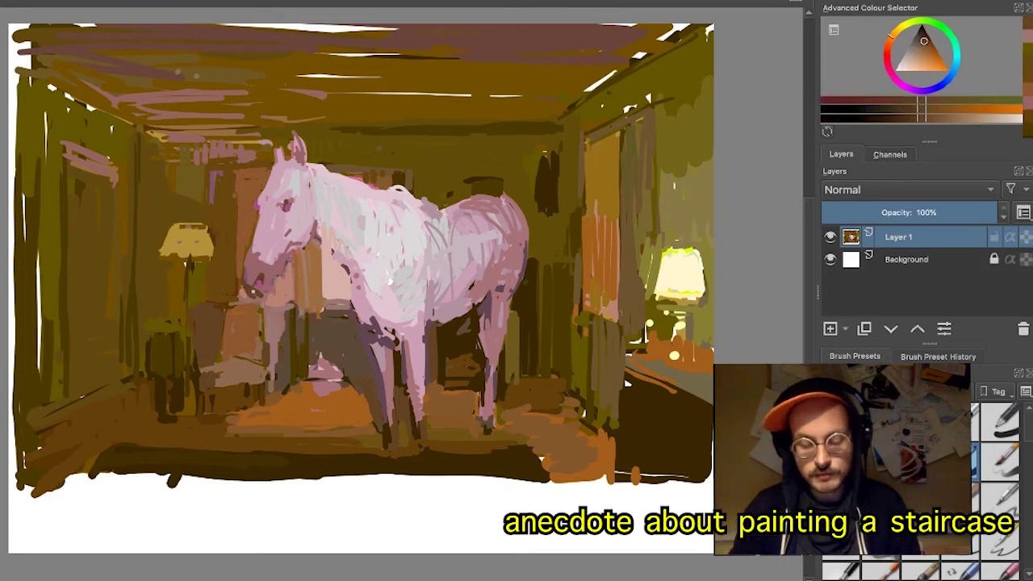
ctrl+click(522, 253)
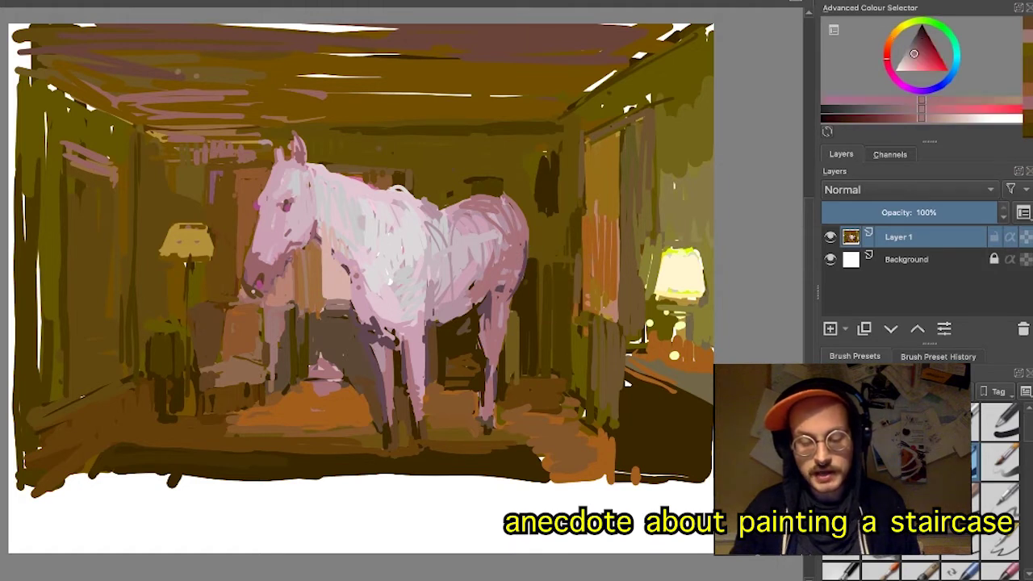
ctrl+click(576, 238)
drag(583, 197, 585, 270)
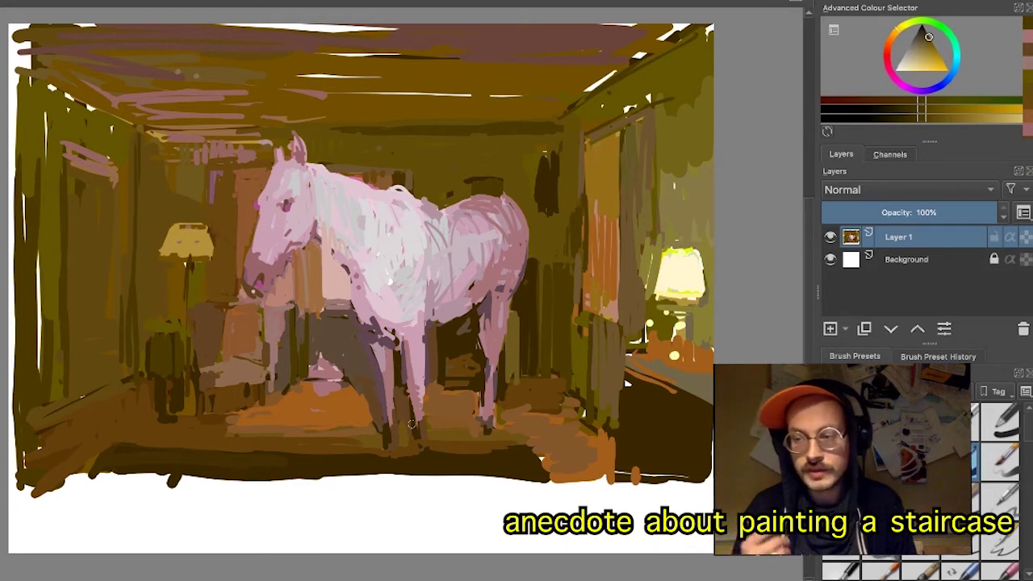
- Extend the horse's near foreleg downward in sampled muted purple and retouch the hind hoof with sampled brown and olive tones
ctrl+click(369, 334)
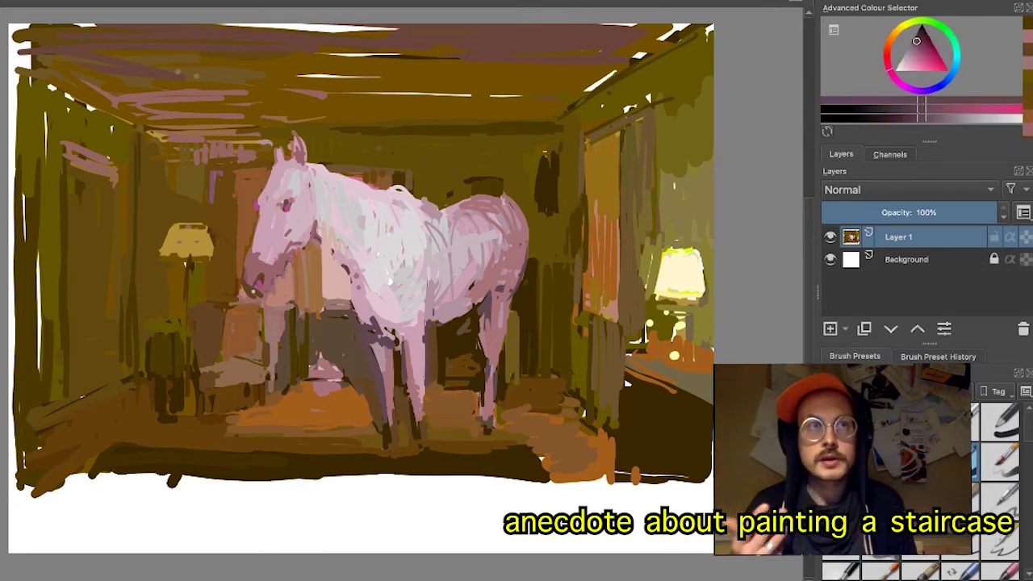
drag(415, 405, 415, 440)
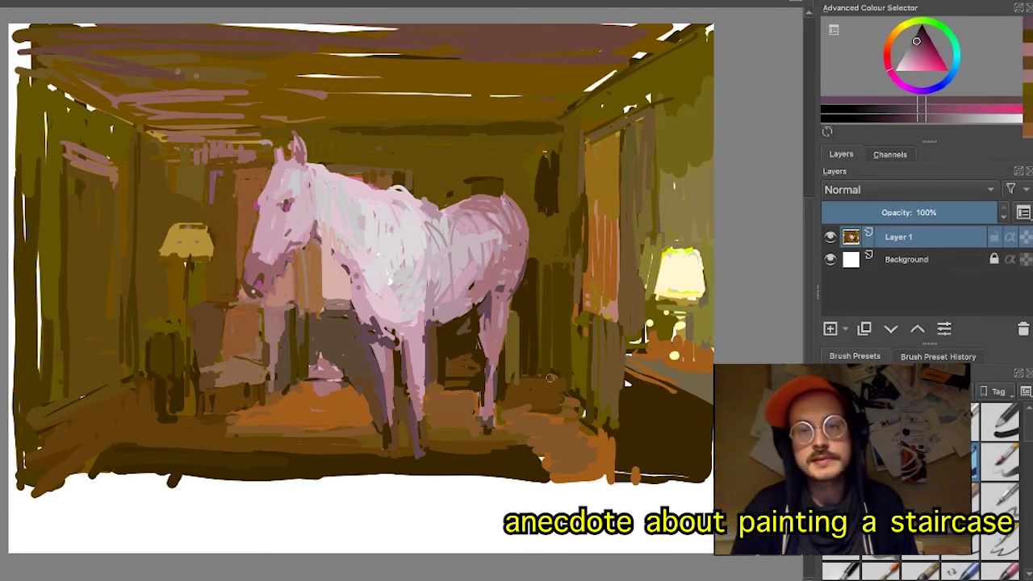
ctrl+click(495, 418)
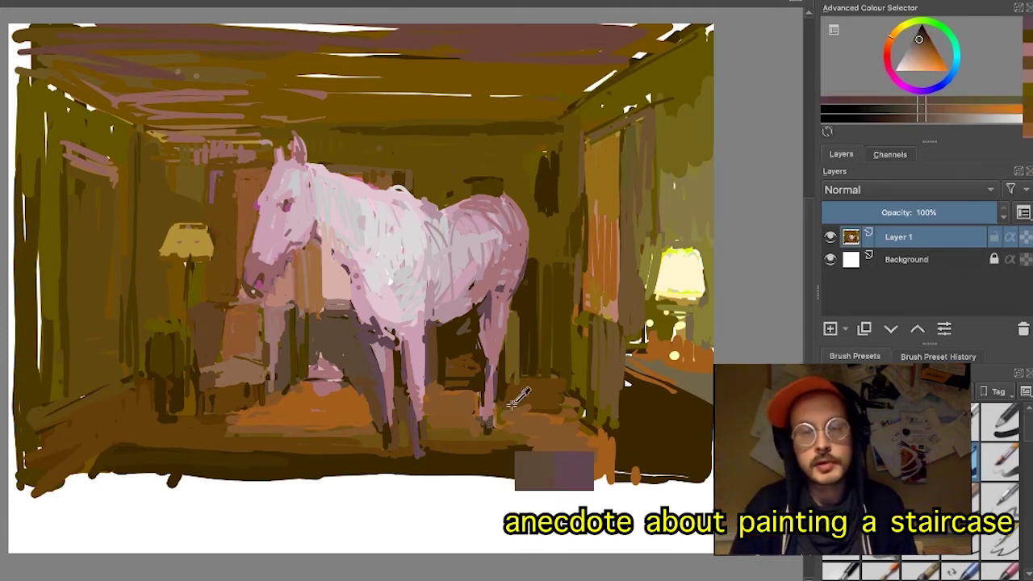
ctrl+click(621, 332)
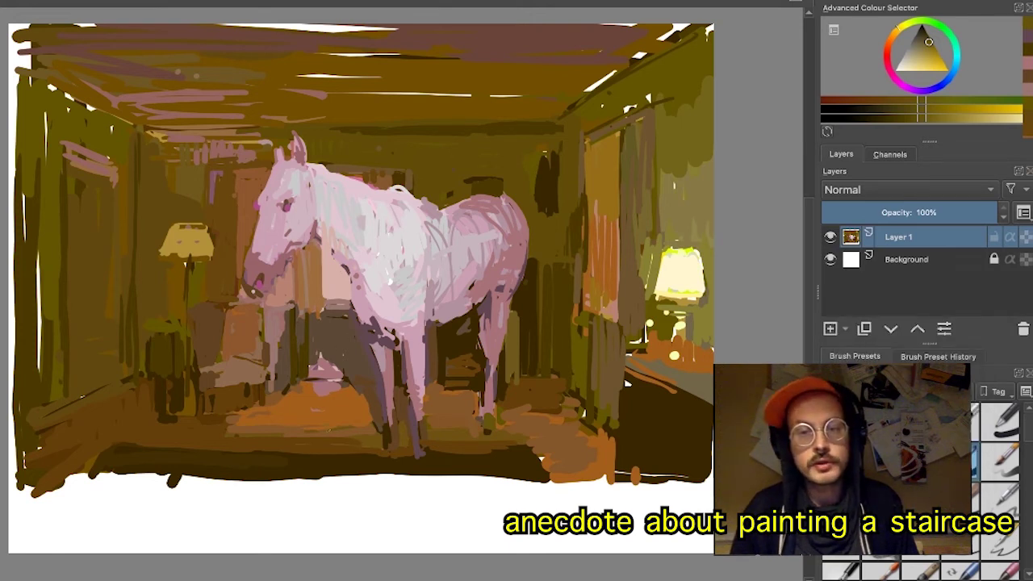
- Extend the dark brown foreground floor shape downward over the white canvas and darken the lower edge beneath the lamp table
ctrl+click(315, 457)
drag(89, 484, 395, 478)
mouse_move(288, 477)
mouse_down()
mouse_move(205, 489)
mouse_move(471, 477)
mouse_move(348, 488)
mouse_move(539, 483)
mouse_move(526, 478)
mouse_move(540, 491)
mouse_move(222, 496)
mouse_move(300, 487)
mouse_move(247, 487)
mouse_move(271, 484)
mouse_move(140, 503)
mouse_move(98, 464)
mouse_move(80, 489)
mouse_move(144, 480)
mouse_move(107, 474)
mouse_move(296, 471)
mouse_move(169, 496)
mouse_up()
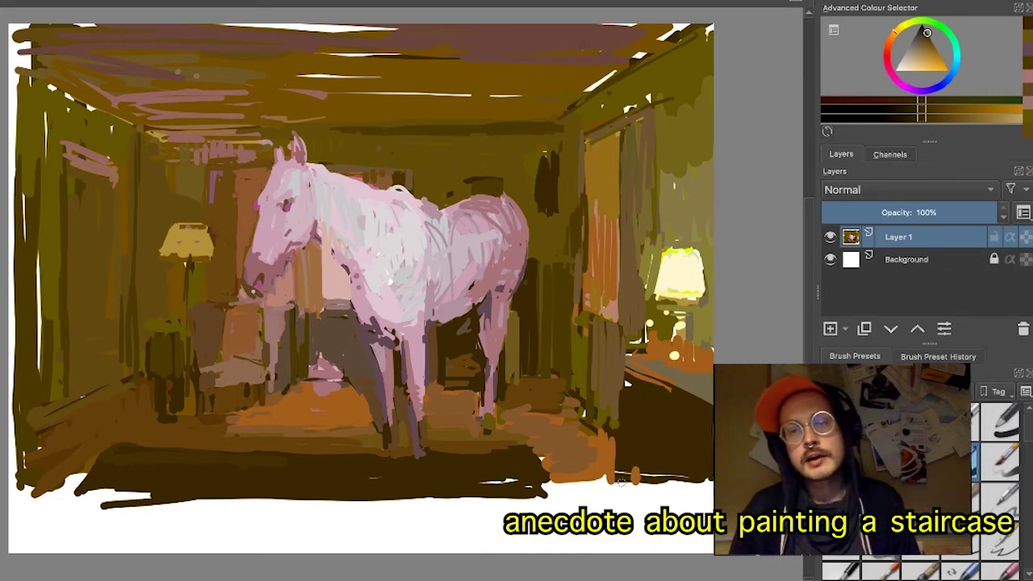
drag(621, 487, 714, 484)
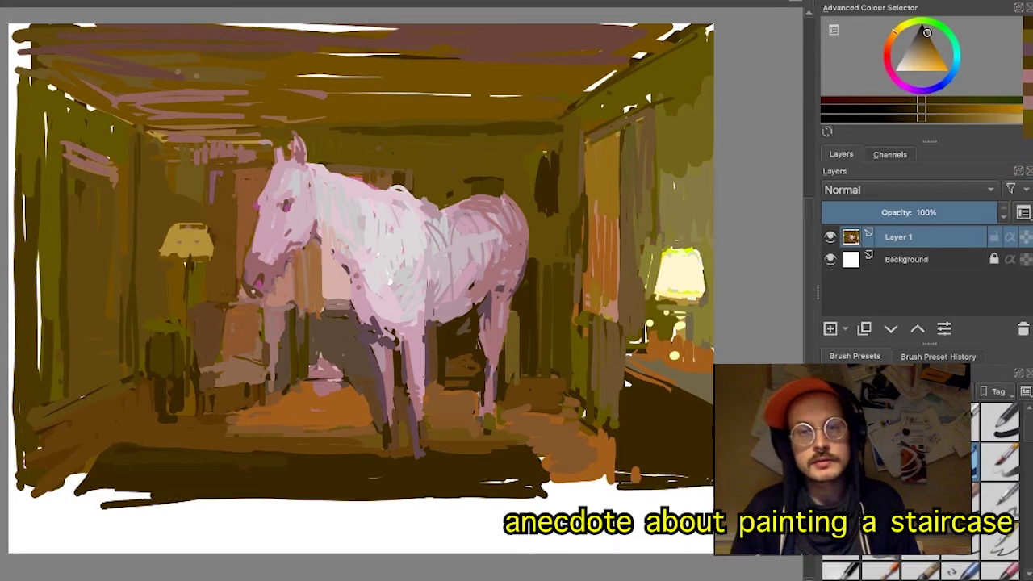
- Cut a slanted white edge between the dark foreground shape and the orange-brown floor beside it
ctrl+click(594, 463)
ctrl+click(526, 461)
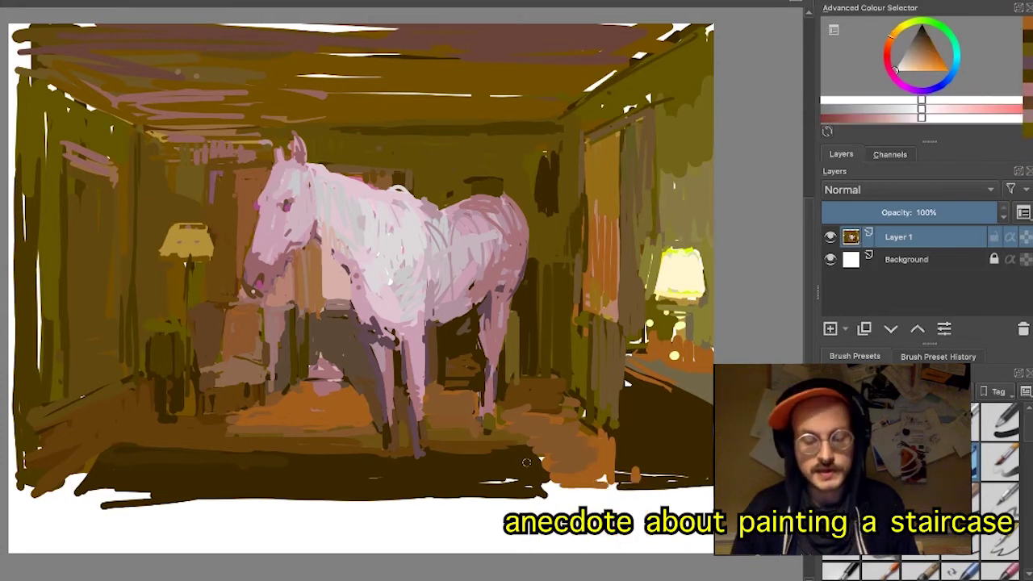
drag(534, 460, 562, 486)
- Reshape the horse's front hooves with sampled pink and trim around them with sampled floor browns
ctrl+click(464, 451)
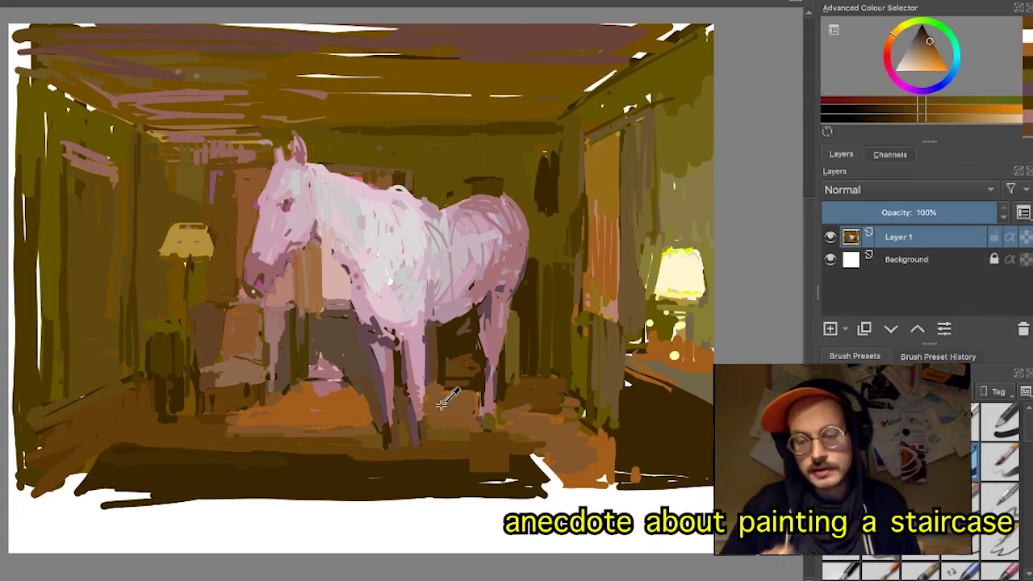
ctrl+click(488, 429)
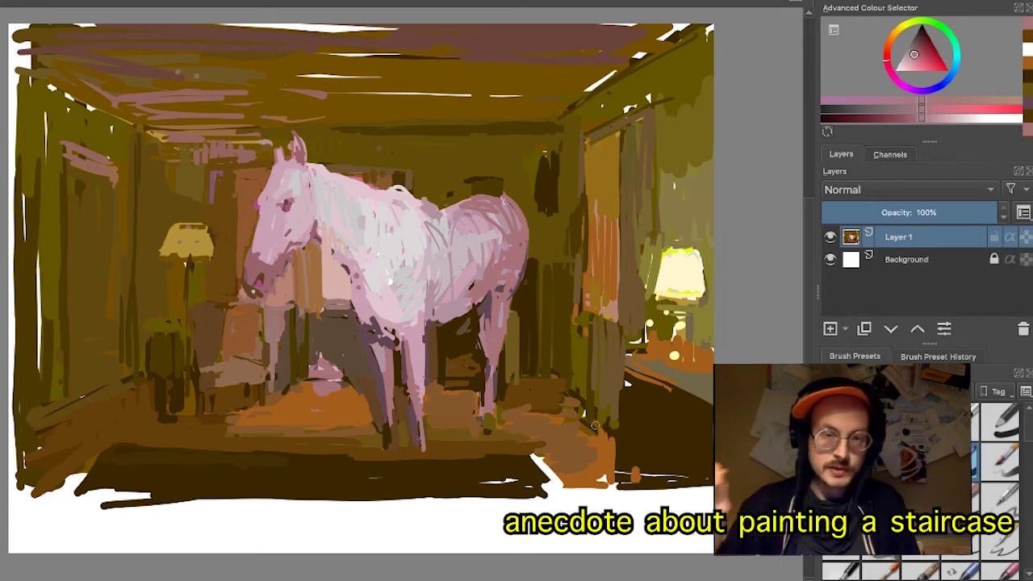
ctrl+click(417, 438)
ctrl+click(387, 445)
drag(418, 438, 421, 465)
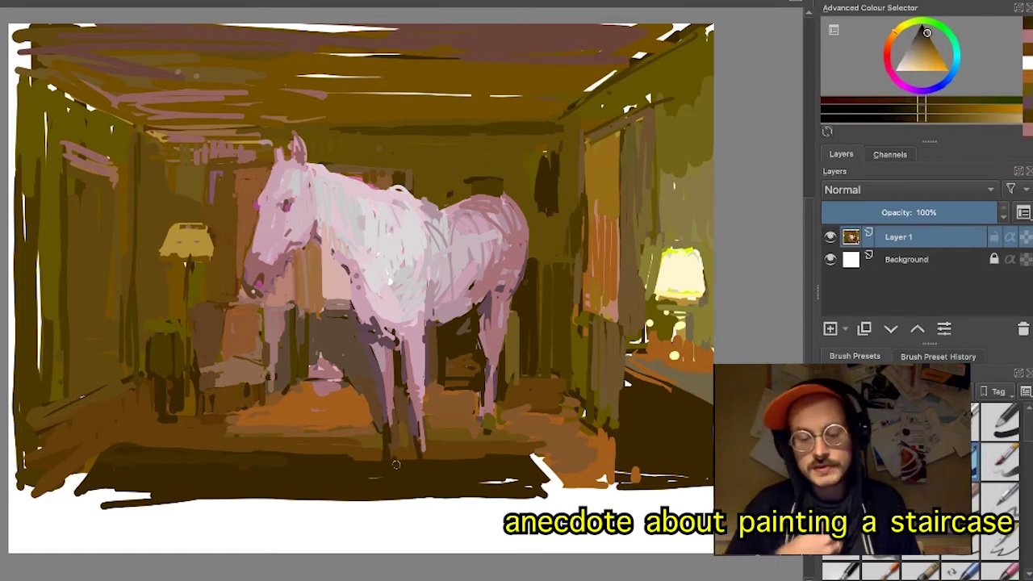
- Narrow the orange floor patch in front of the armchair with strokes of sampled brown
ctrl+click(339, 448)
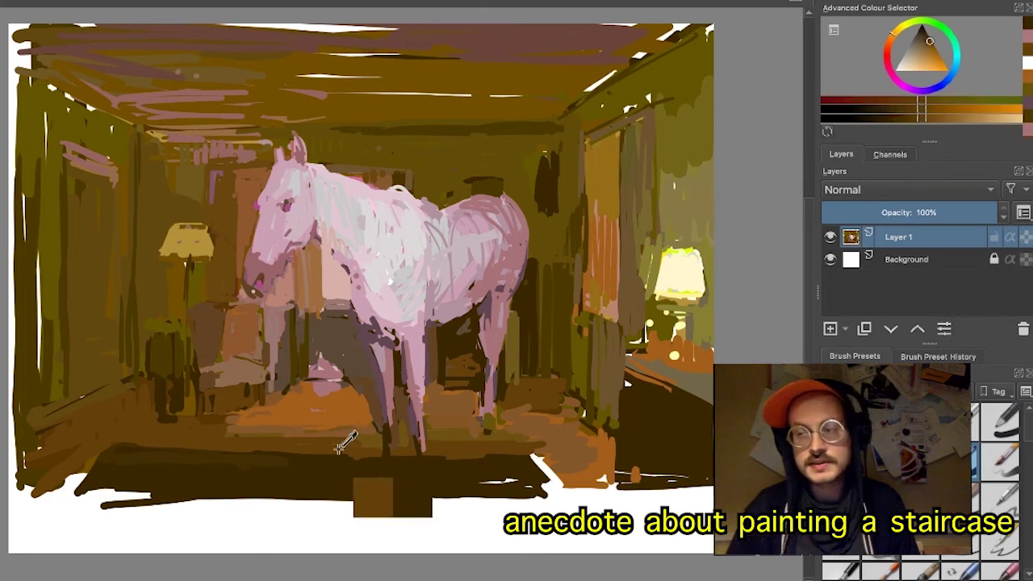
mouse_move(338, 449)
mouse_down()
mouse_move(203, 445)
mouse_move(292, 414)
mouse_move(327, 446)
mouse_move(250, 433)
mouse_up()
ctrl+click(290, 413)
ctrl+click(325, 445)
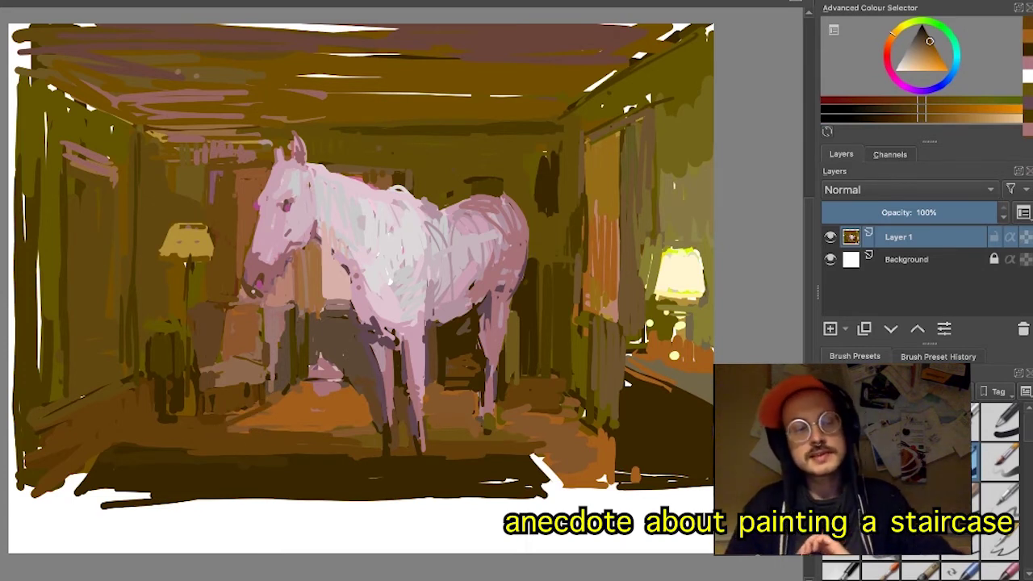
- Rework the small dark table below the floor lamp with vertical strokes of sampled dark brown and olive
ctrl+click(167, 380)
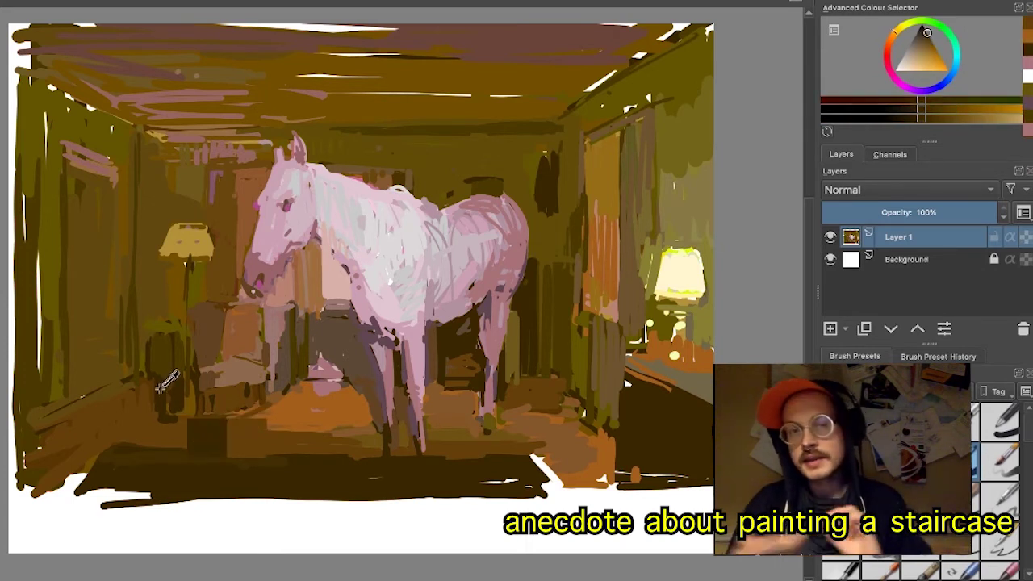
drag(171, 408, 175, 396)
ctrl+click(163, 361)
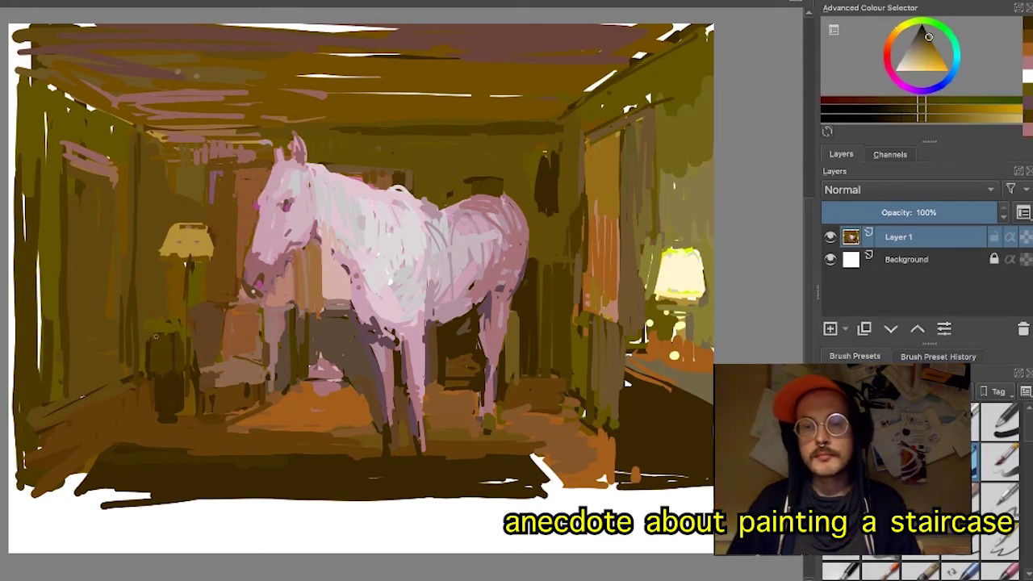
drag(160, 343, 163, 375)
ctrl+click(161, 351)
drag(155, 333, 168, 374)
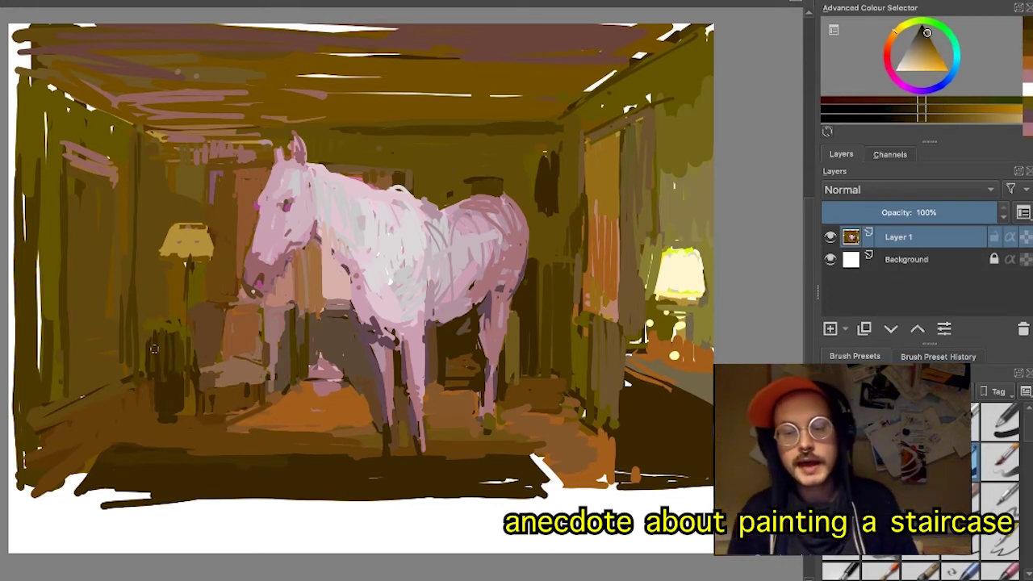
- Darken the side wall around the framed panel and its far corner with vertical dark olive strokes
ctrl+click(139, 288)
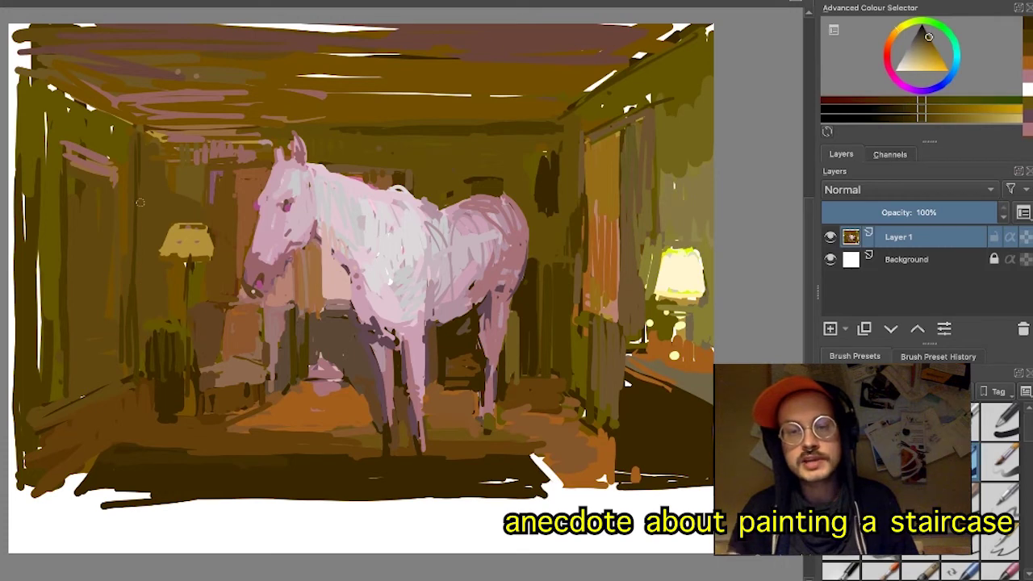
mouse_move(129, 140)
mouse_down()
mouse_move(132, 264)
mouse_move(129, 182)
mouse_up()
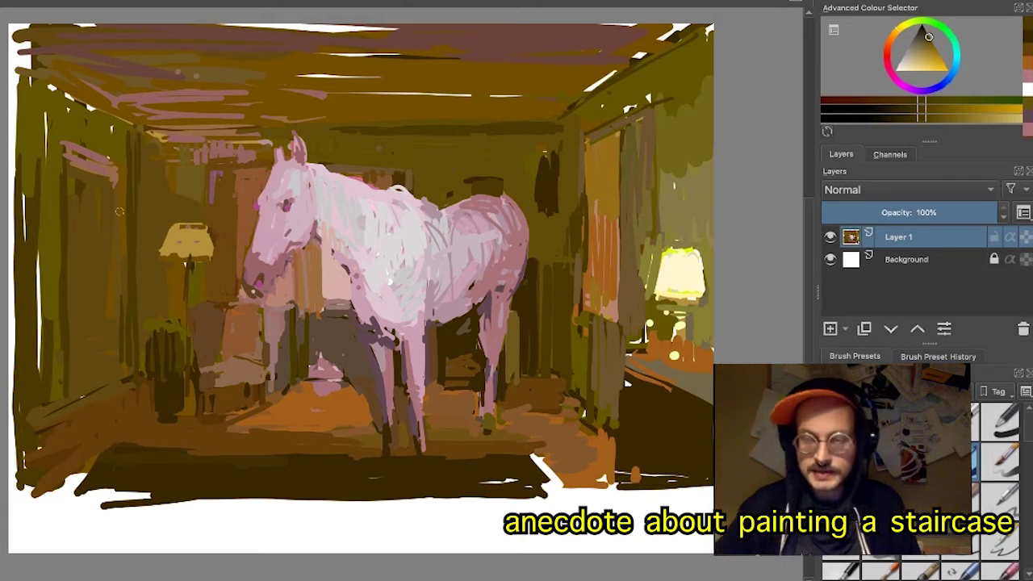
ctrl+click(651, 74)
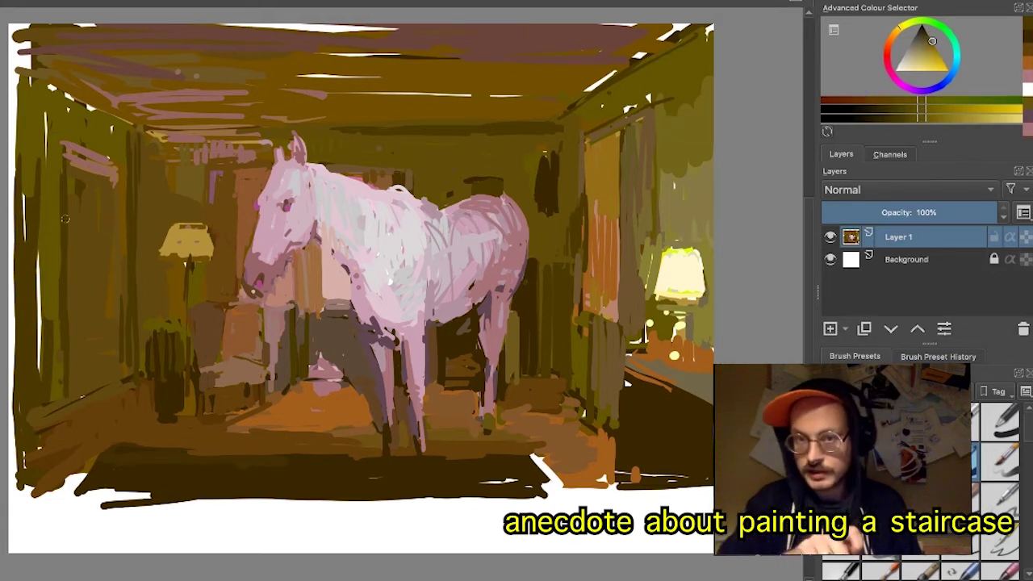
click(932, 103)
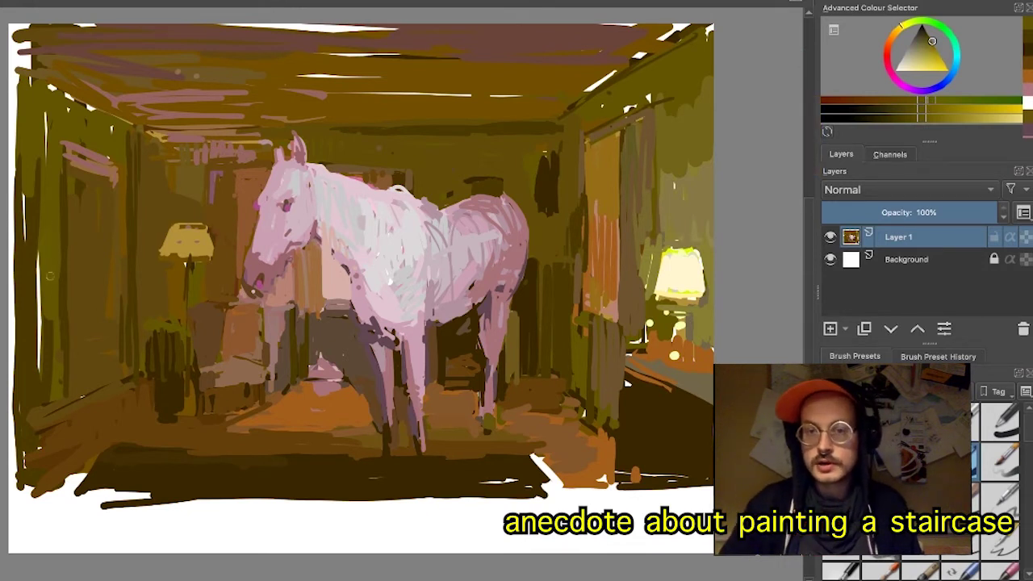
click(919, 108)
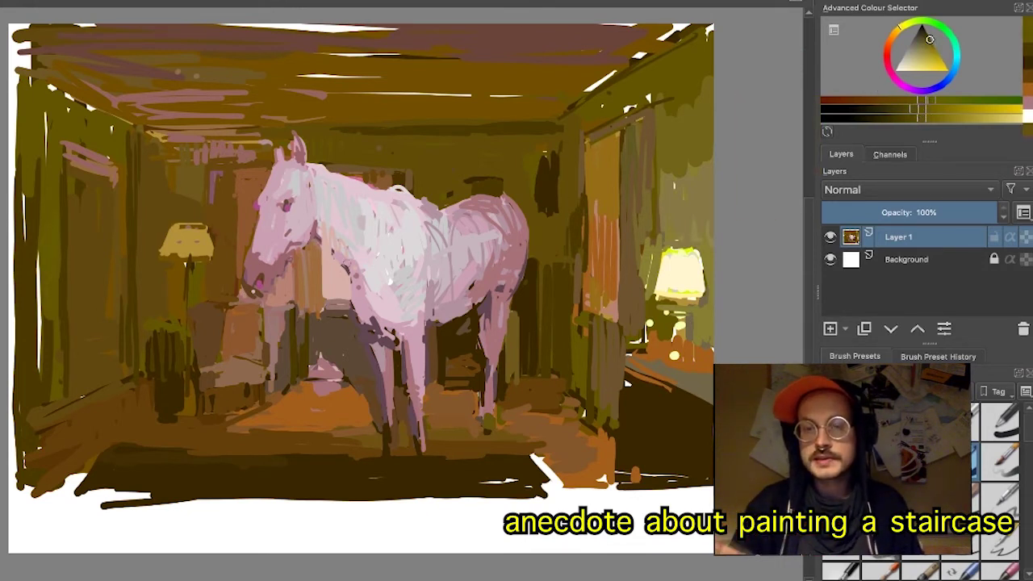
drag(39, 245, 44, 293)
drag(53, 216, 55, 305)
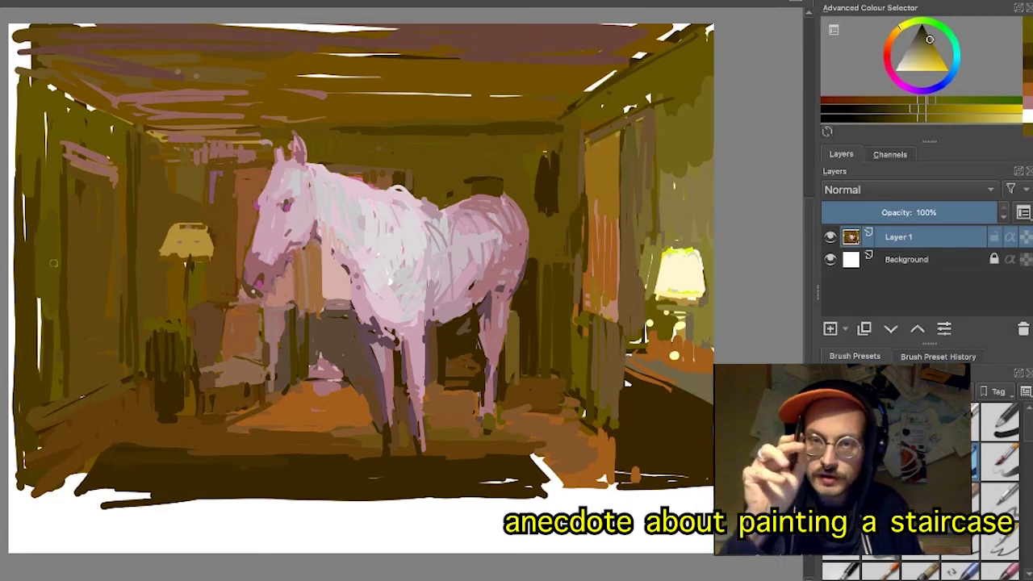
mouse_move(54, 264)
mouse_down()
mouse_move(59, 333)
mouse_move(42, 371)
mouse_move(41, 178)
mouse_up()
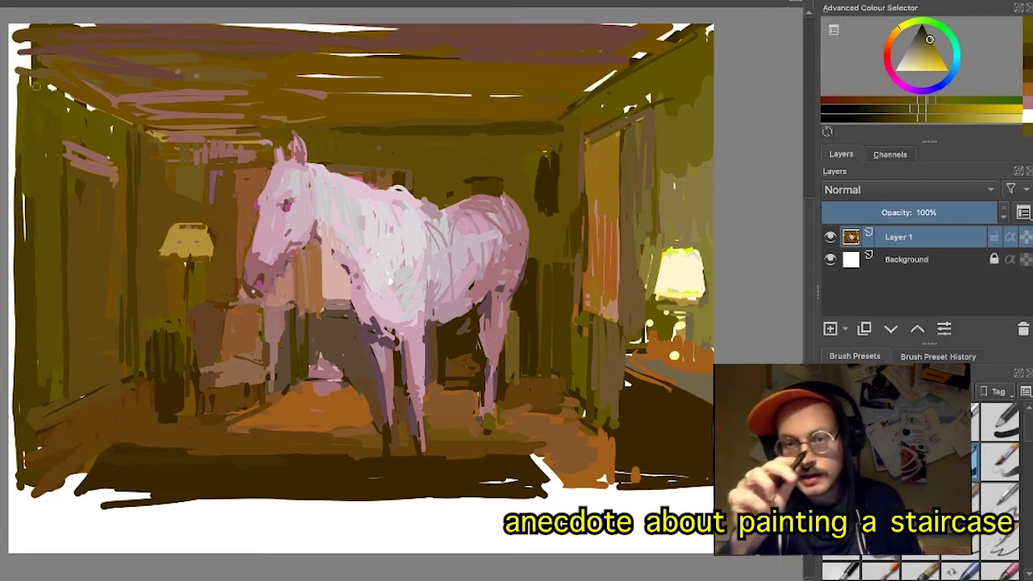
- Cover the white gaps along the ceiling's outer edge and corner with dark olive, and sample the side wall's dark tone
mouse_move(33, 84)
mouse_down()
mouse_move(30, 33)
mouse_move(42, 45)
mouse_move(30, 26)
mouse_move(125, 25)
mouse_move(67, 28)
mouse_move(172, 38)
mouse_move(51, 47)
mouse_move(557, 14)
mouse_move(586, 63)
mouse_up()
ctrl+click(28, 269)
ctrl+click(27, 270)
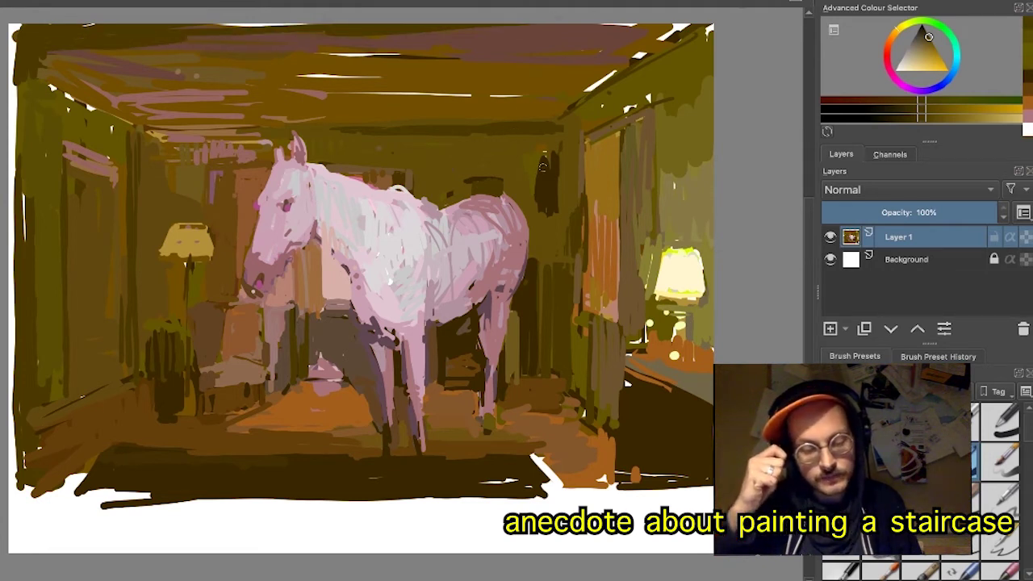
- Darken the back wall above and behind the horse with dark olive-brown strokes
drag(543, 167, 568, 184)
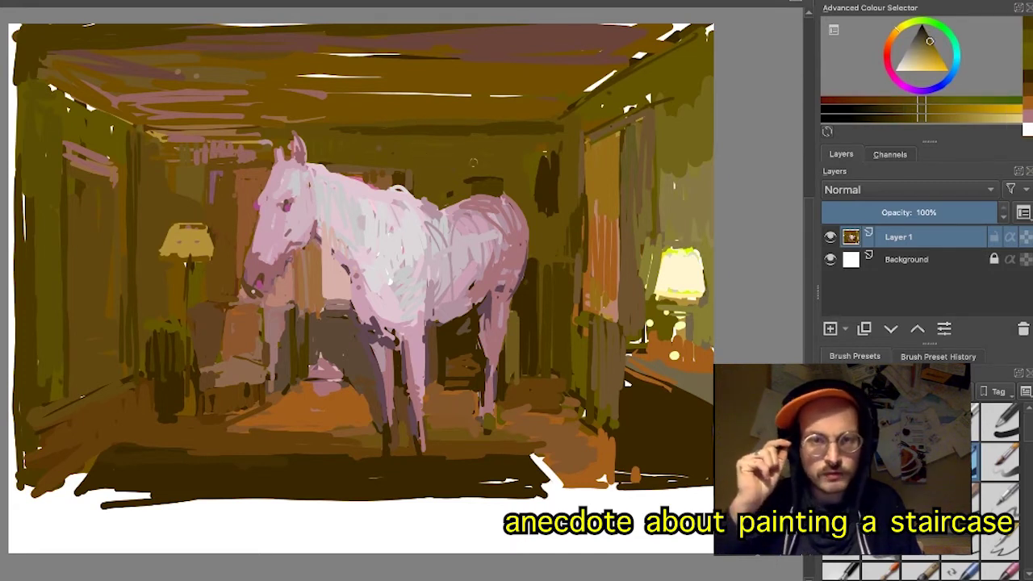
click(930, 106)
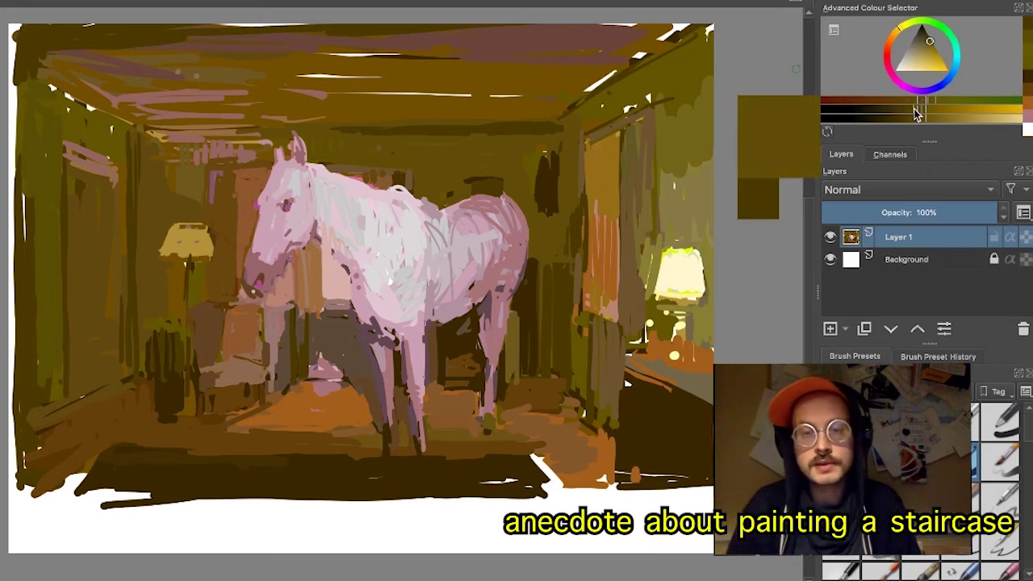
click(912, 110)
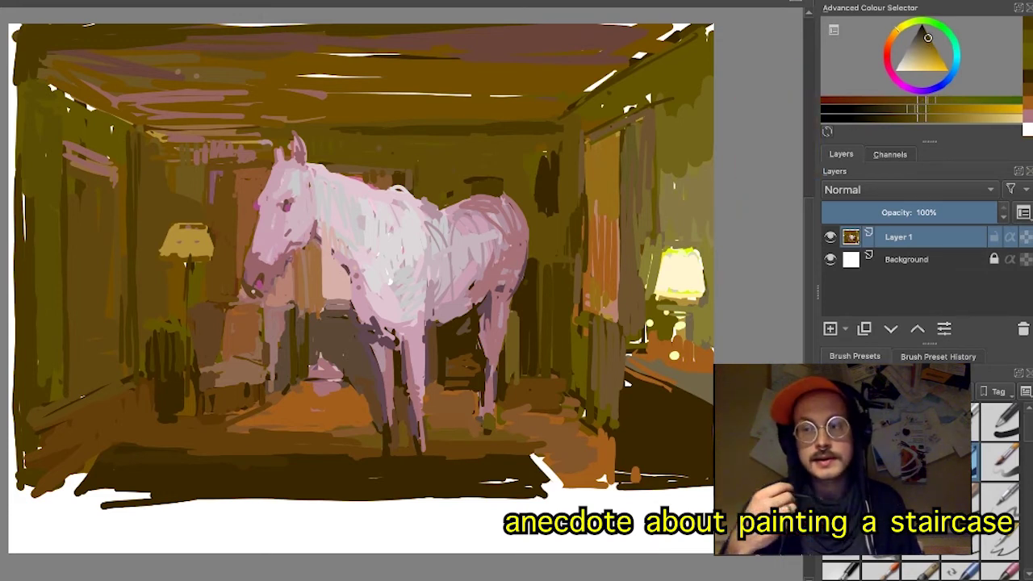
mouse_move(420, 151)
mouse_down()
mouse_move(437, 199)
mouse_move(469, 137)
mouse_move(501, 184)
mouse_move(519, 137)
mouse_move(529, 150)
mouse_move(534, 232)
mouse_move(582, 122)
mouse_up()
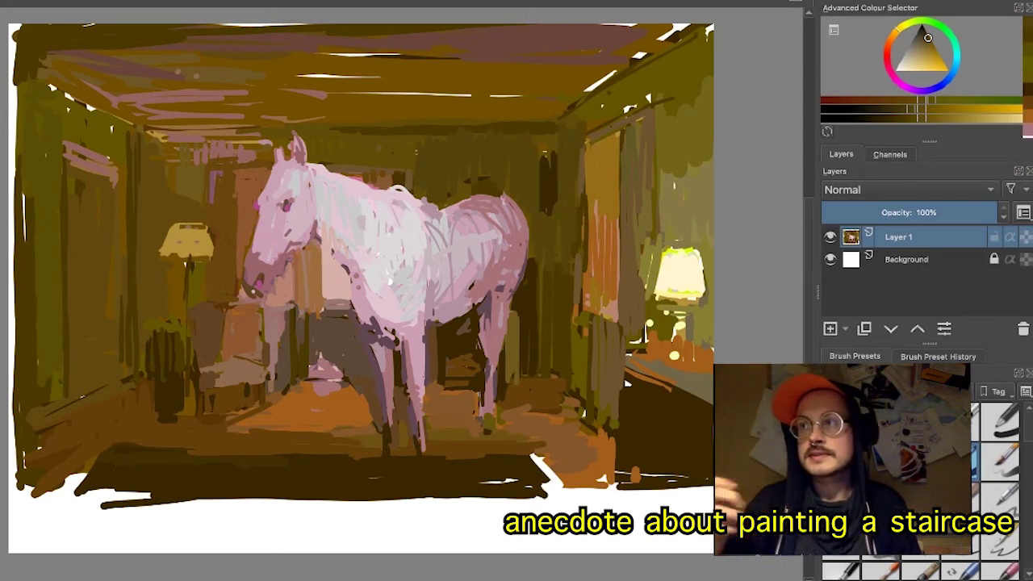
mouse_move(412, 168)
mouse_down()
mouse_move(373, 138)
mouse_move(340, 147)
mouse_up()
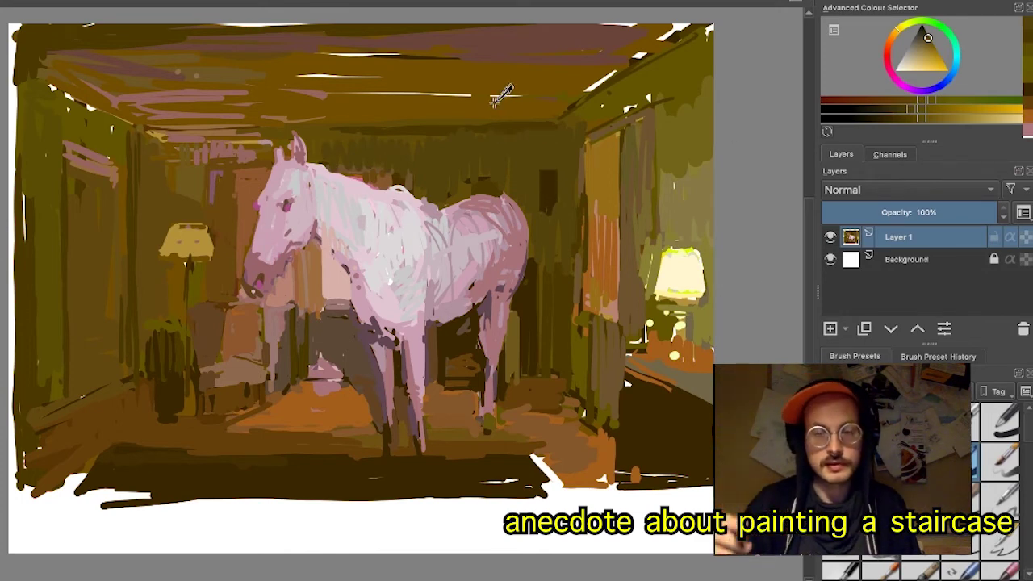
- Mix muted olive-brown tones and stroke them along the ceiling's back edge and over its white gaps
click(926, 46)
drag(926, 45, 924, 41)
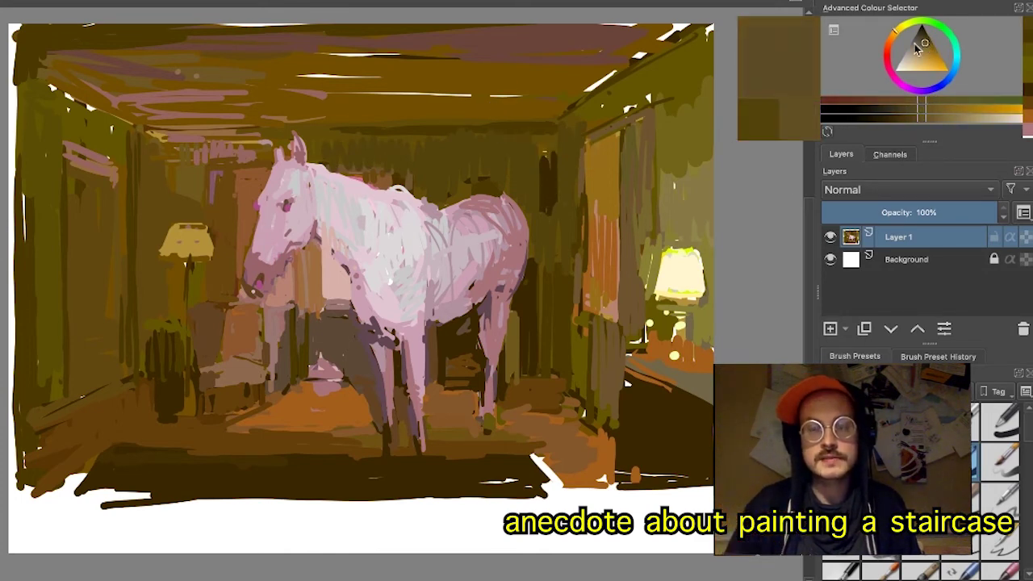
drag(402, 130, 528, 125)
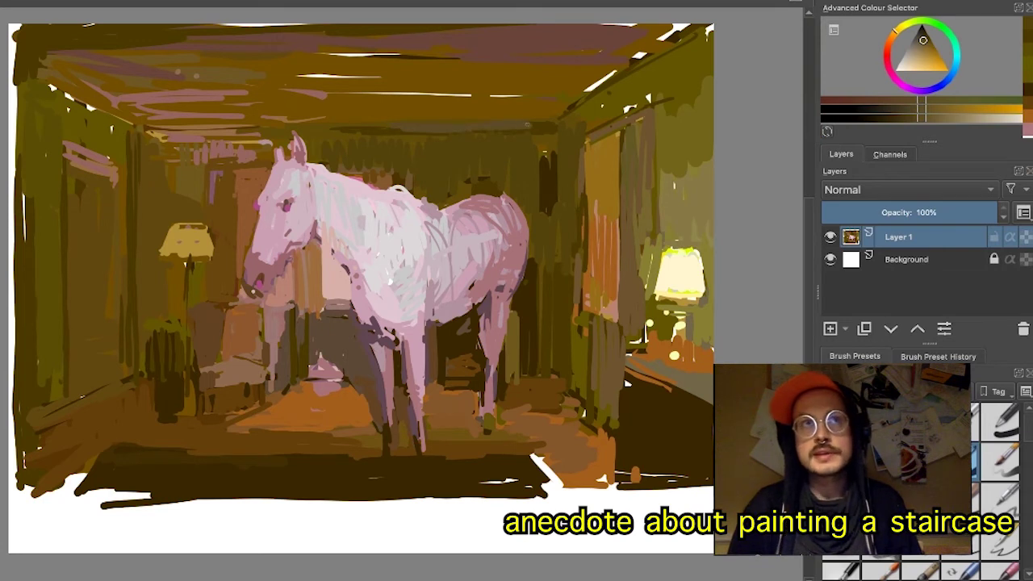
click(926, 42)
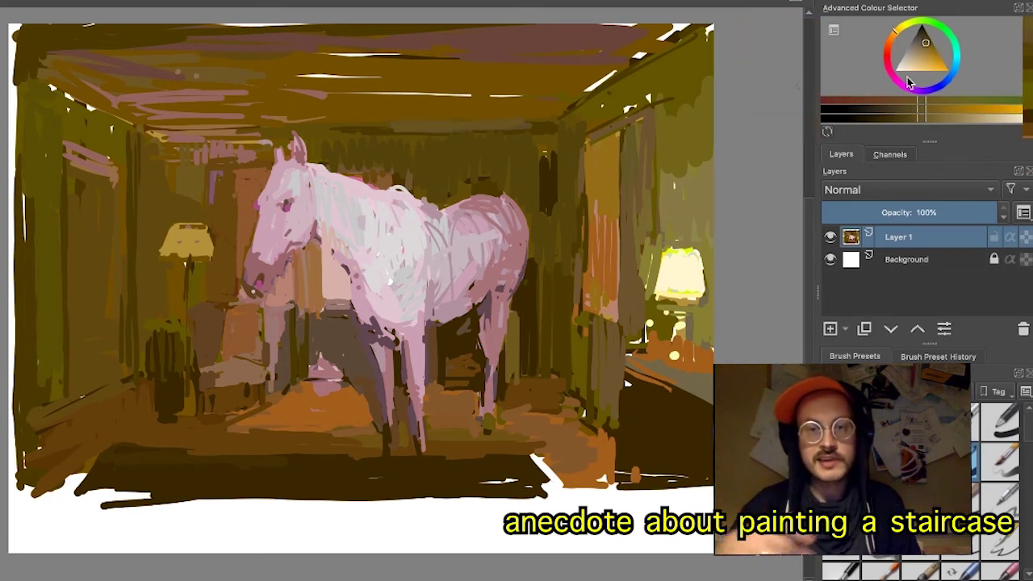
click(928, 40)
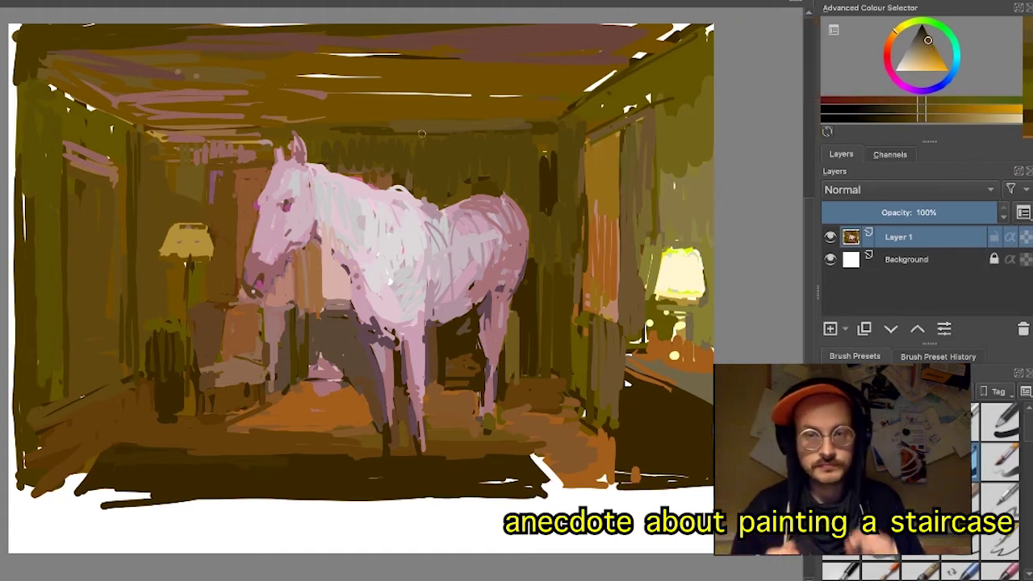
mouse_move(441, 100)
mouse_down()
mouse_move(575, 85)
mouse_move(637, 57)
mouse_move(542, 38)
mouse_move(659, 33)
mouse_move(641, 103)
mouse_move(541, 105)
mouse_move(615, 75)
mouse_up()
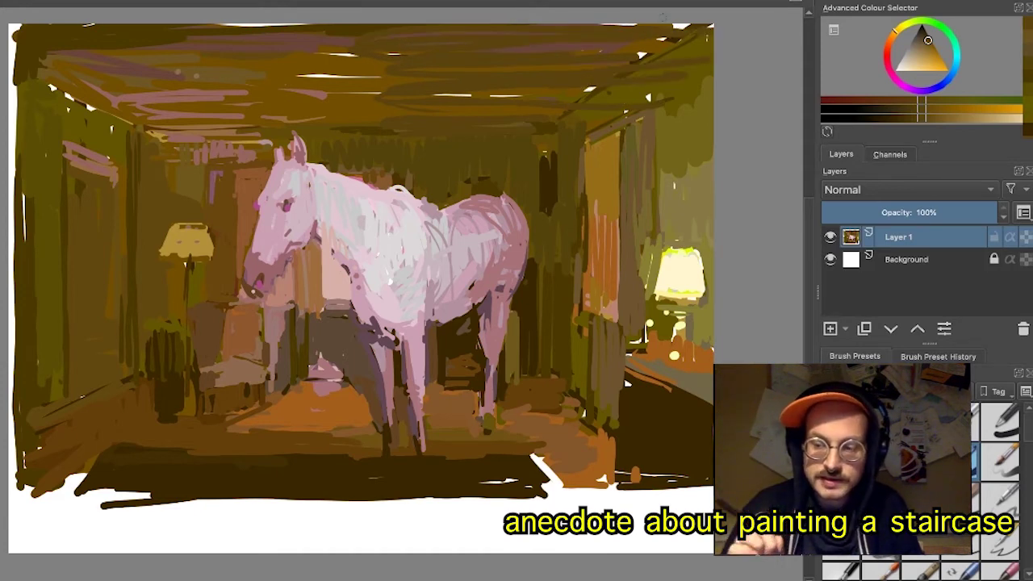
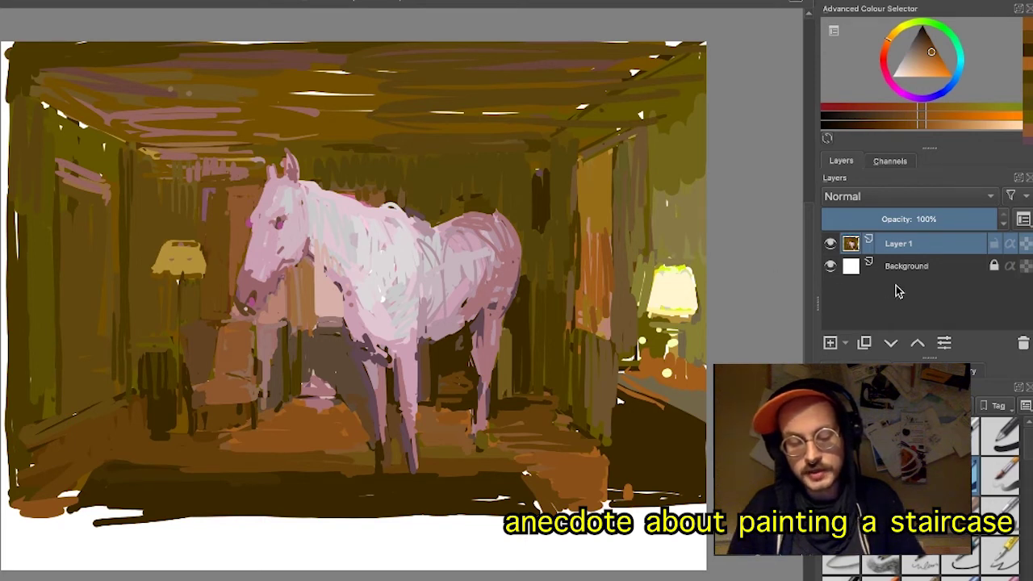
- Add a new paint layer and warm the wall above the bright table lamp with strokes of sampled, orange-shifted brown
key(Insert)
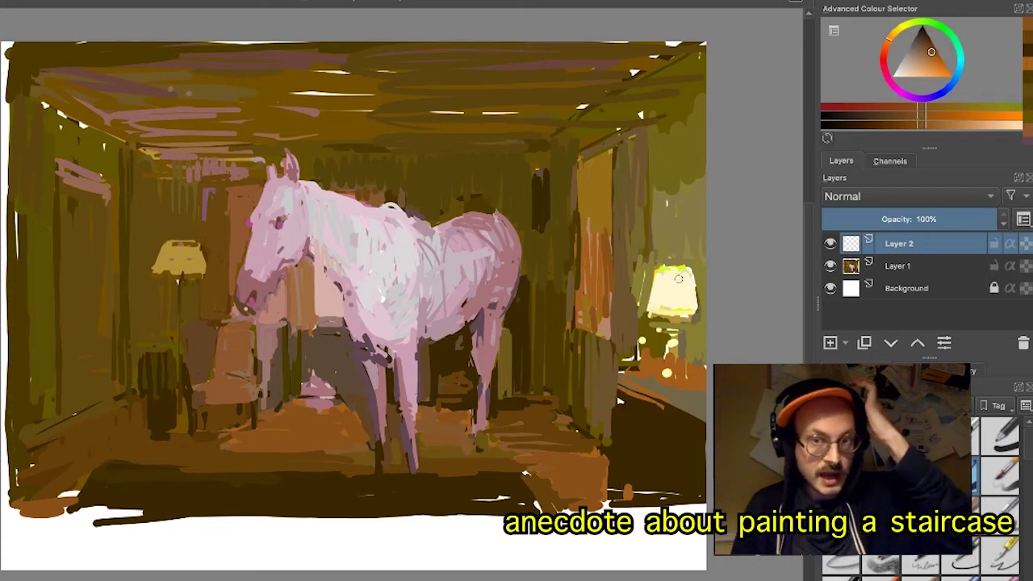
key(ctrl)
ctrl+click(674, 225)
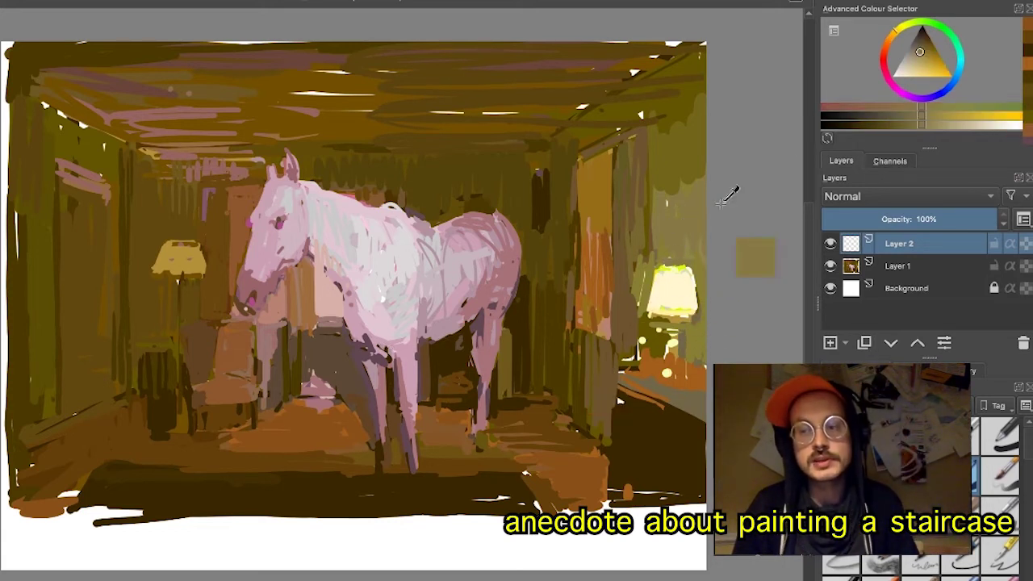
drag(917, 50, 925, 52)
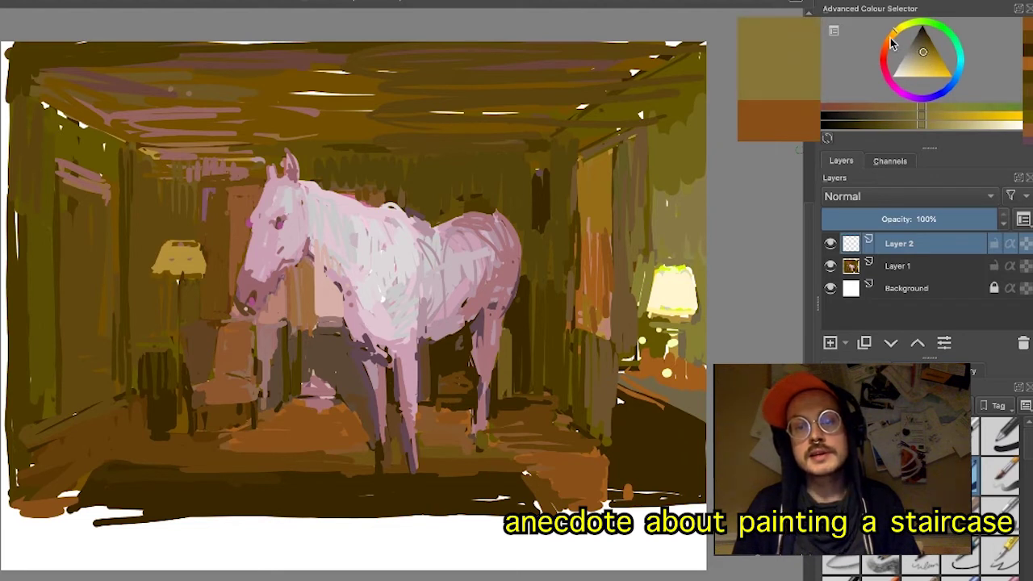
click(889, 37)
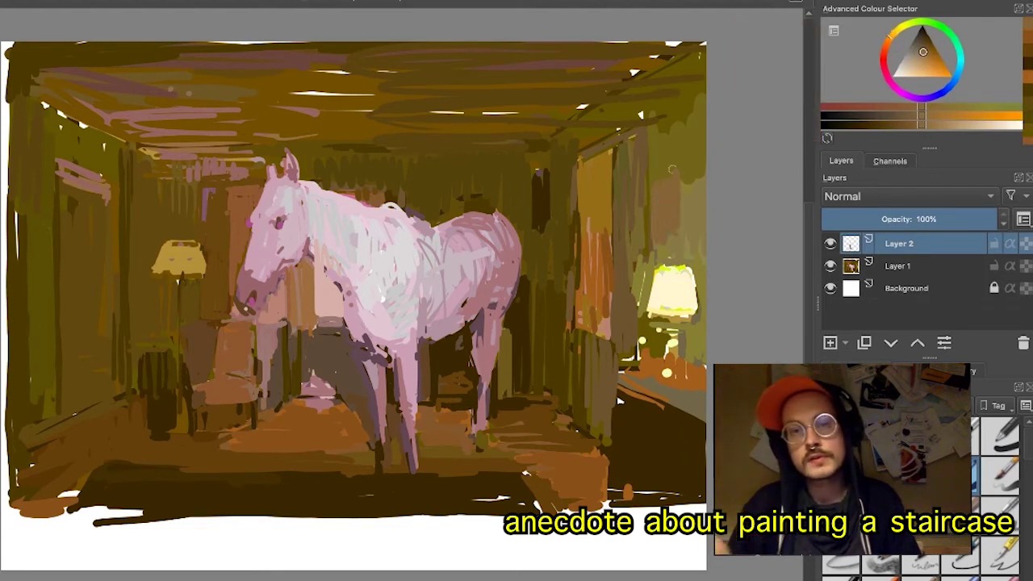
mouse_move(672, 169)
mouse_down()
mouse_move(676, 149)
mouse_move(707, 213)
mouse_up()
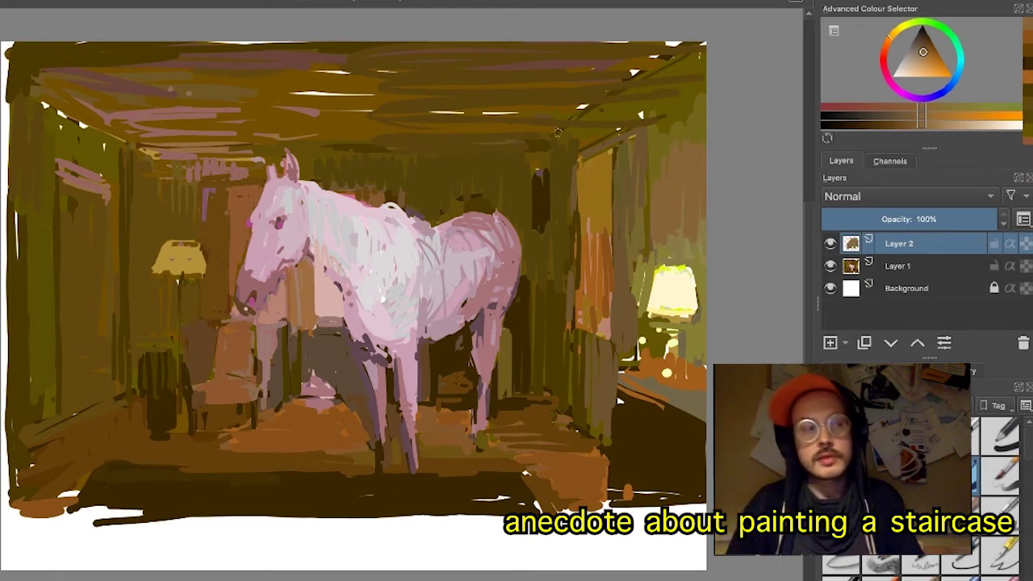
- Trim the dark upright shape on the back wall beside the horse's rump with strokes of sampled dark olive
ctrl+click(535, 210)
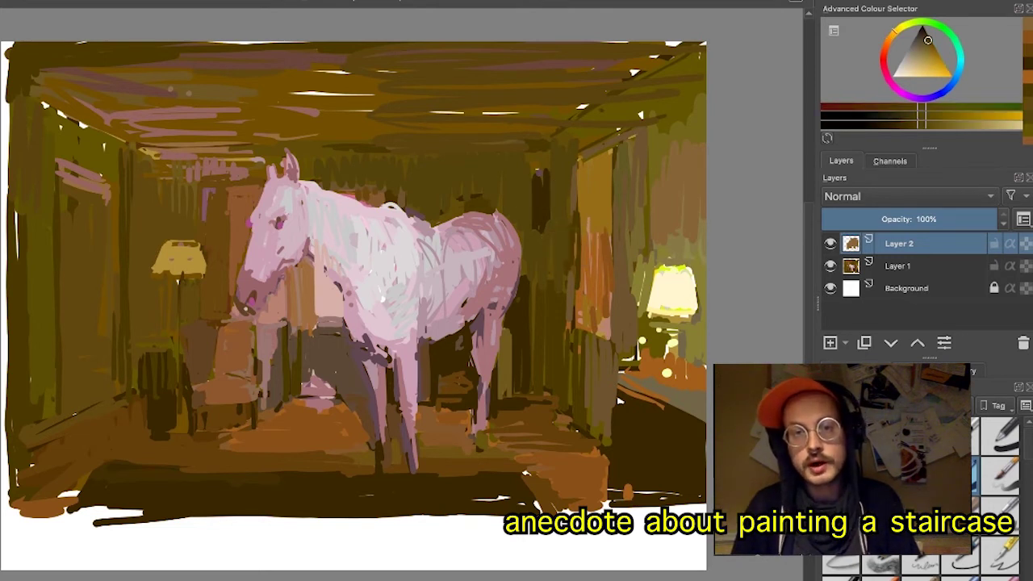
drag(529, 195, 538, 185)
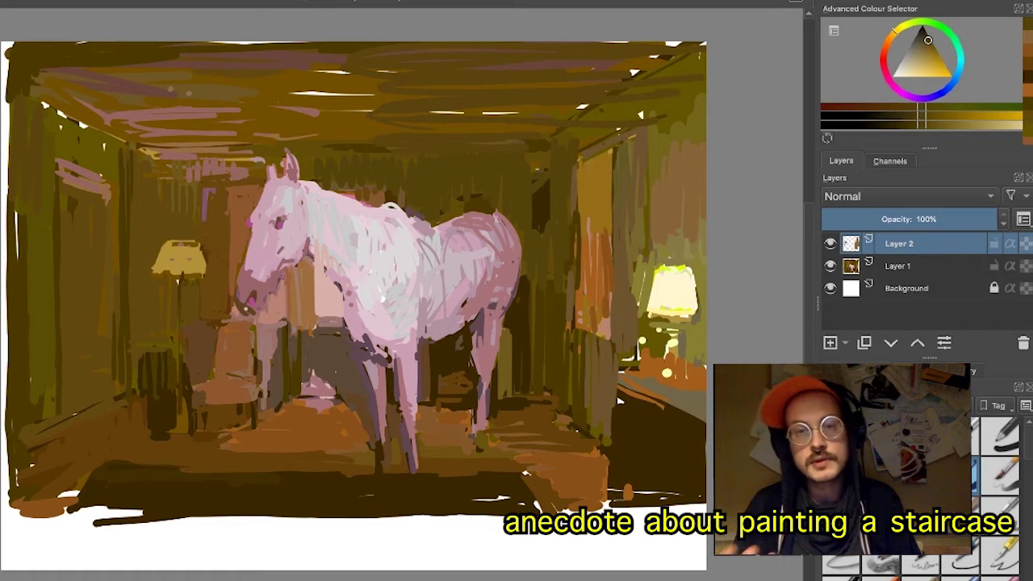
ctrl+click(539, 207)
drag(533, 190, 533, 195)
ctrl+click(569, 181)
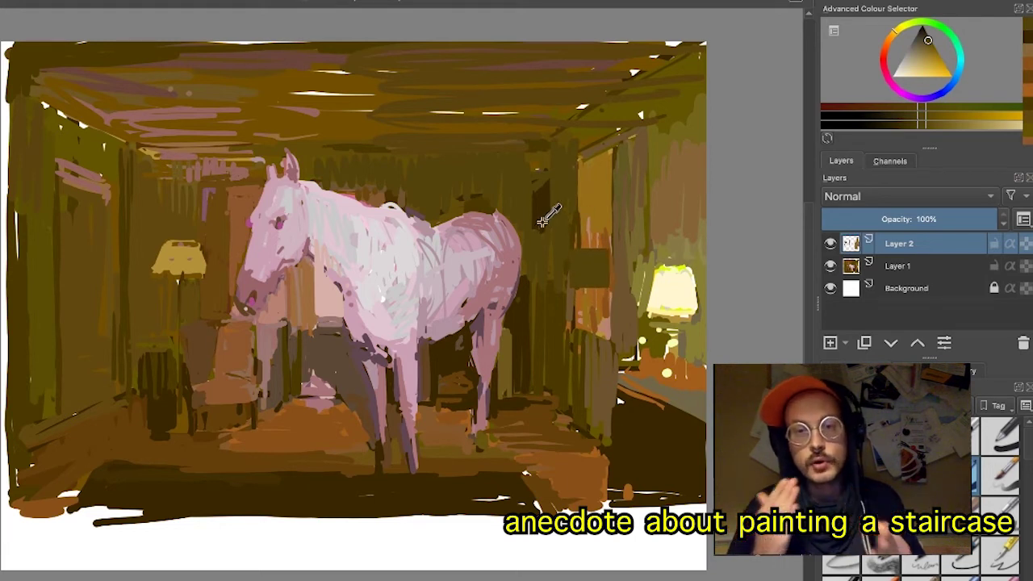
ctrl+click(565, 187)
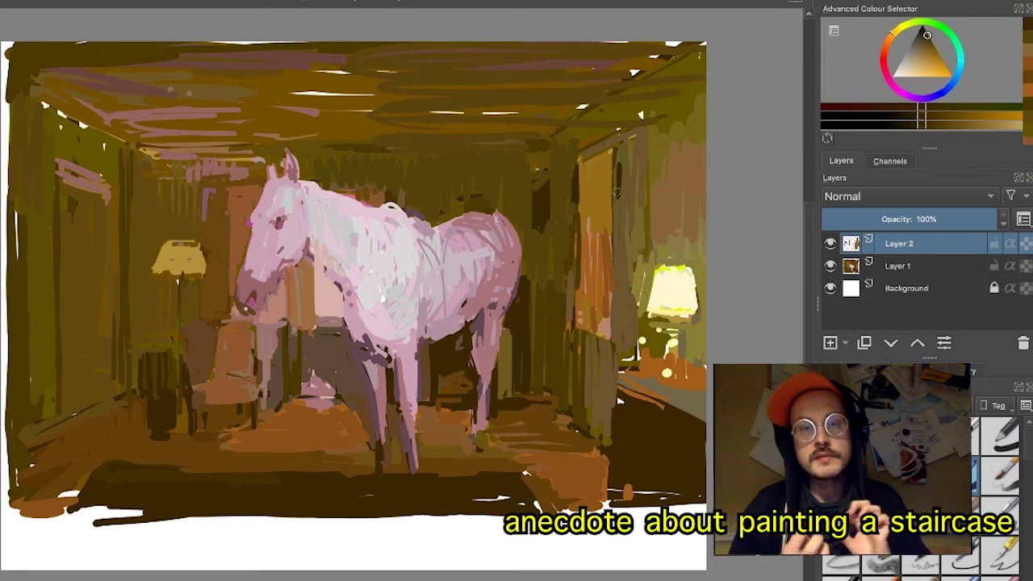
- Warm the window curtain with vertical strokes of sampled orange-brown
ctrl+click(615, 190)
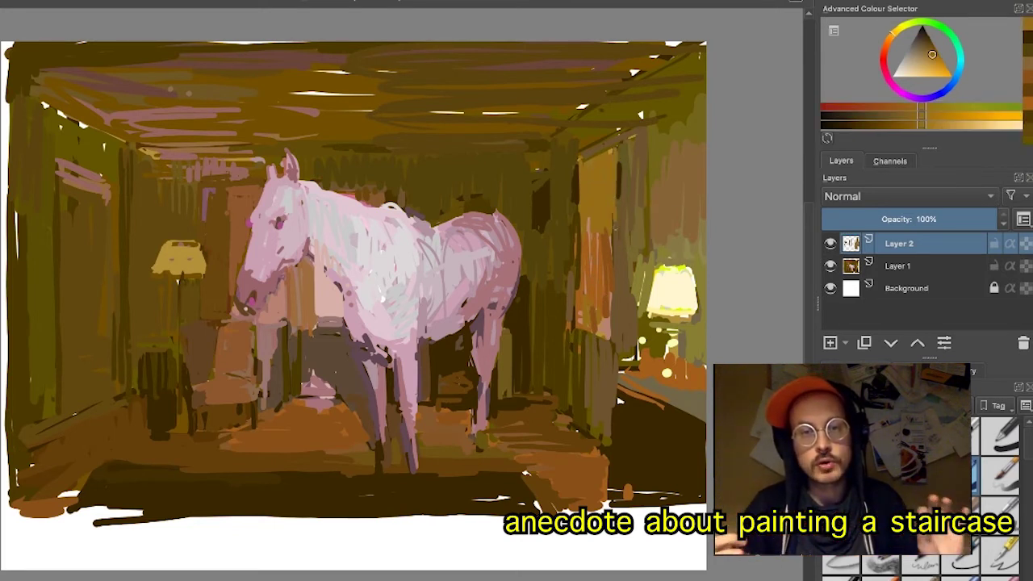
drag(616, 226, 616, 304)
ctrl+click(612, 252)
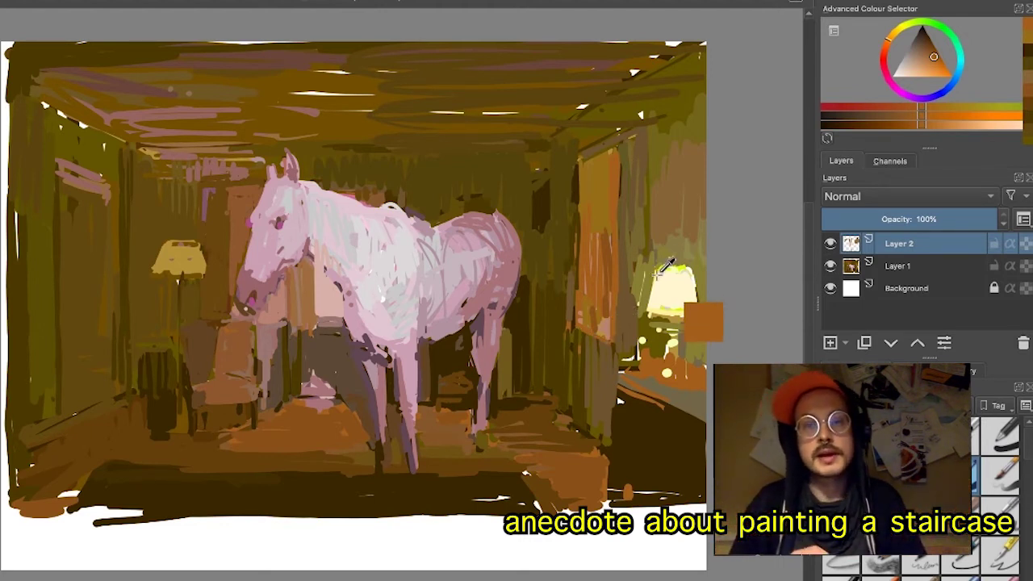
- Narrow the bright table lamp's shade with strokes of sampled wall brown and touch up the orange area beneath it
ctrl+click(675, 218)
mouse_move(668, 245)
mouse_down()
mouse_move(700, 243)
mouse_move(701, 305)
mouse_up()
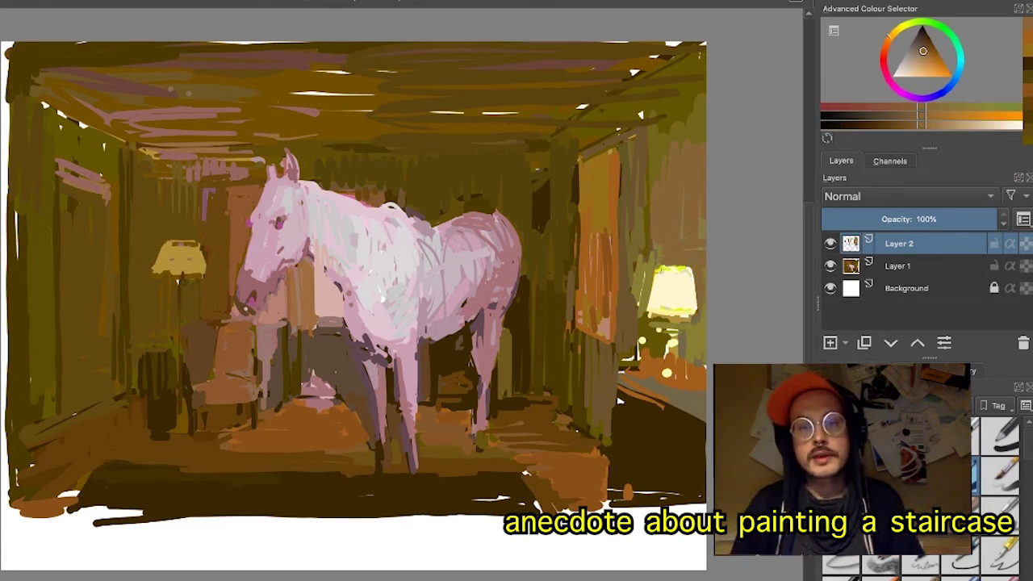
drag(643, 268, 640, 292)
drag(652, 253, 635, 310)
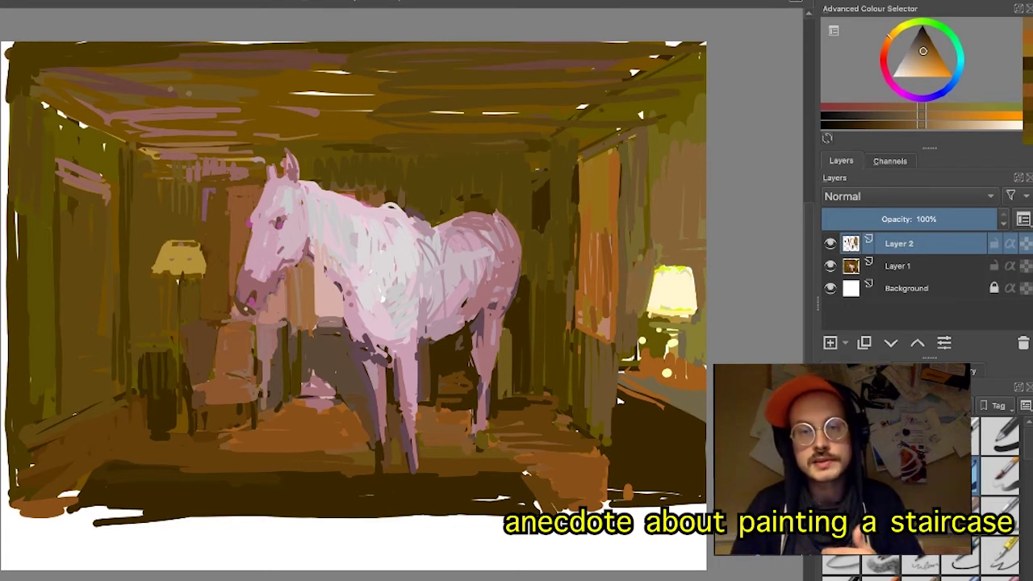
mouse_move(654, 268)
mouse_down()
mouse_move(692, 279)
mouse_move(654, 301)
mouse_move(656, 315)
mouse_up()
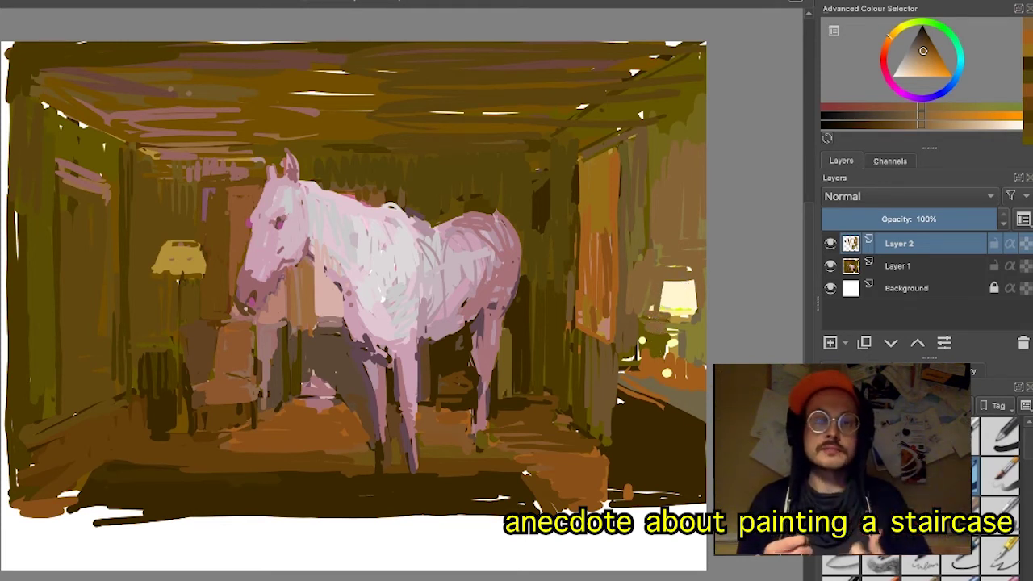
ctrl+click(673, 358)
drag(674, 337, 676, 359)
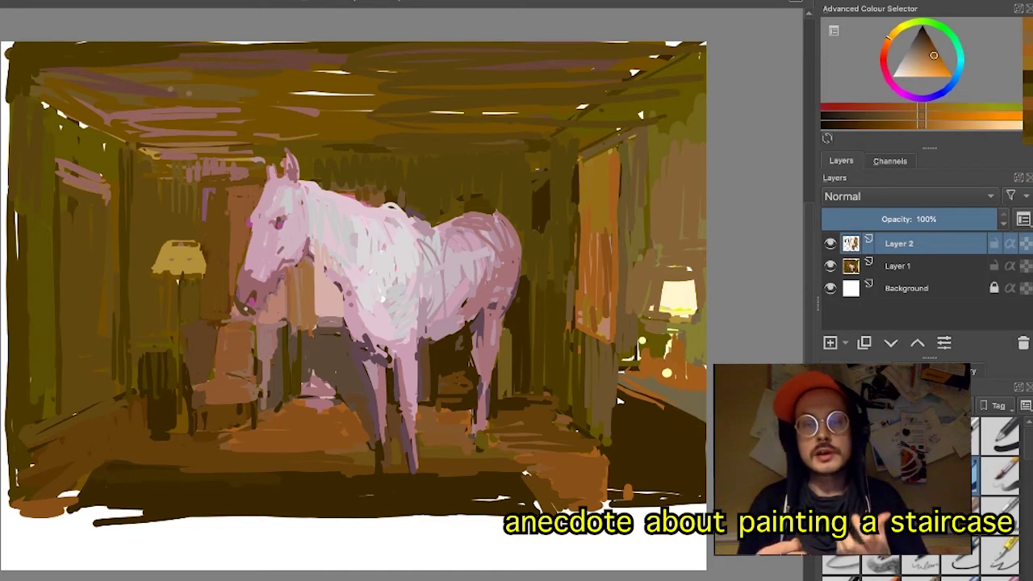
- Darken the strip beside the orange curtain with vertical strokes of sampled dark brown, and undo the last stroke
ctrl+click(612, 254)
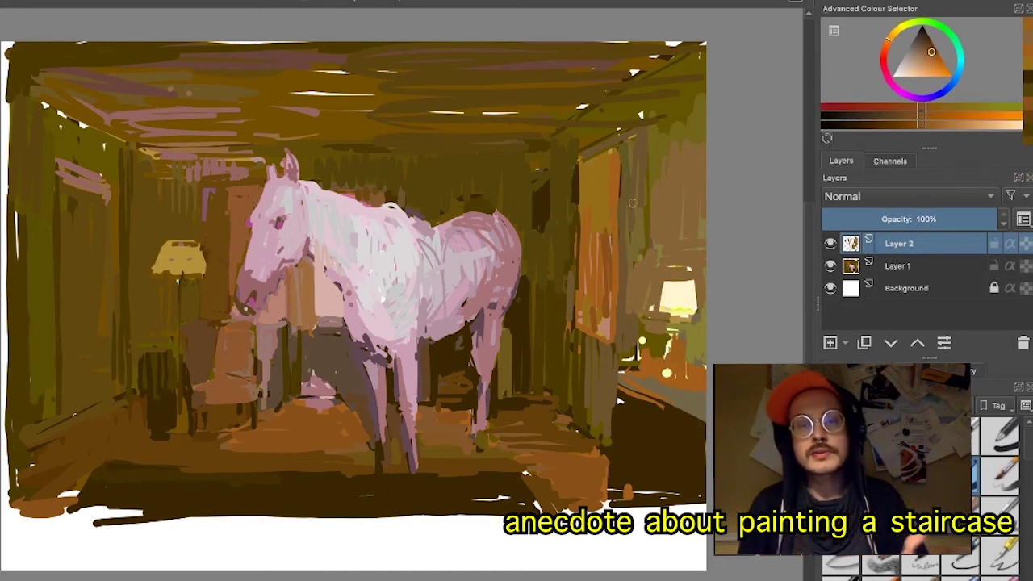
ctrl+click(637, 115)
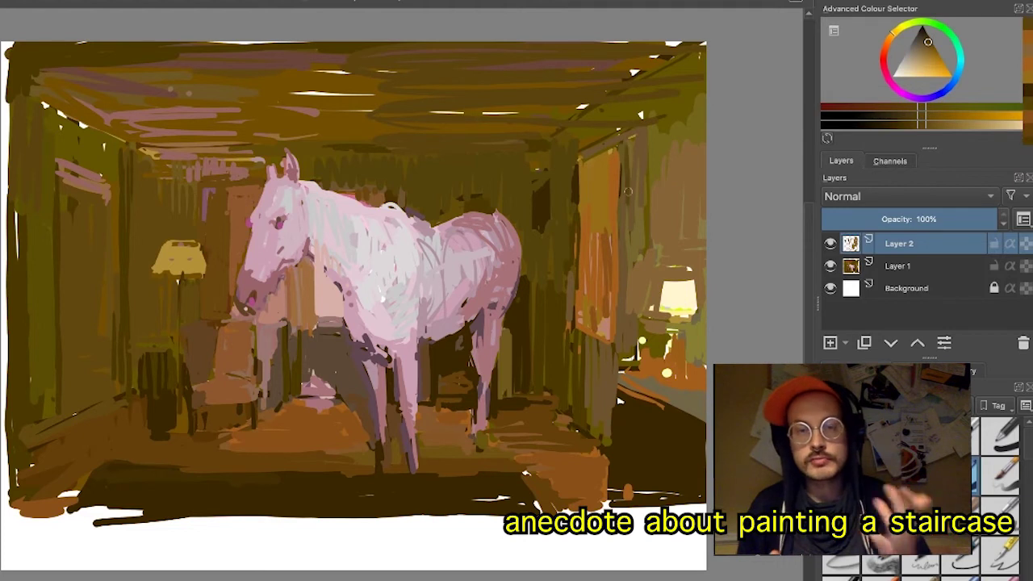
ctrl+click(626, 215)
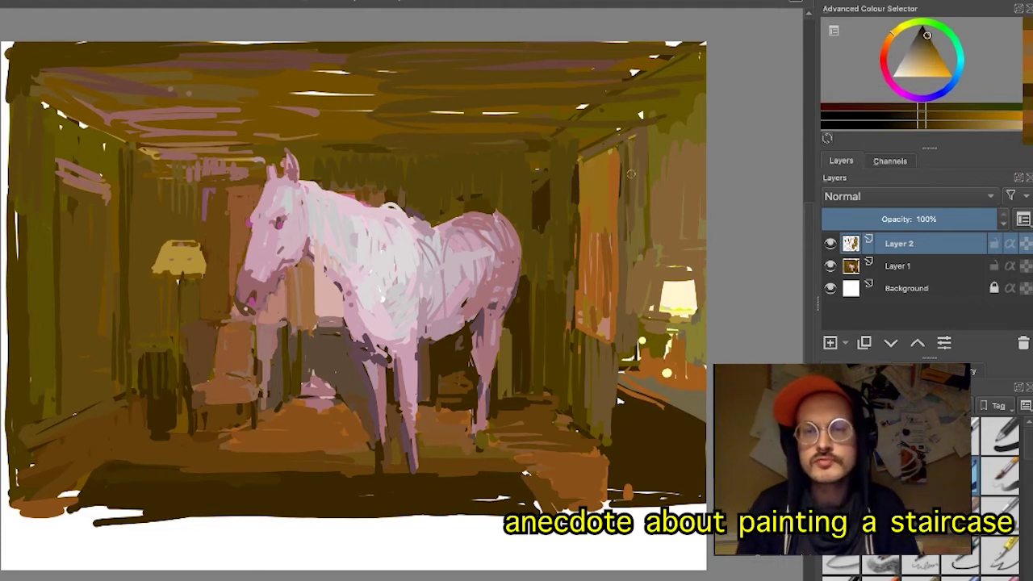
drag(623, 155, 626, 242)
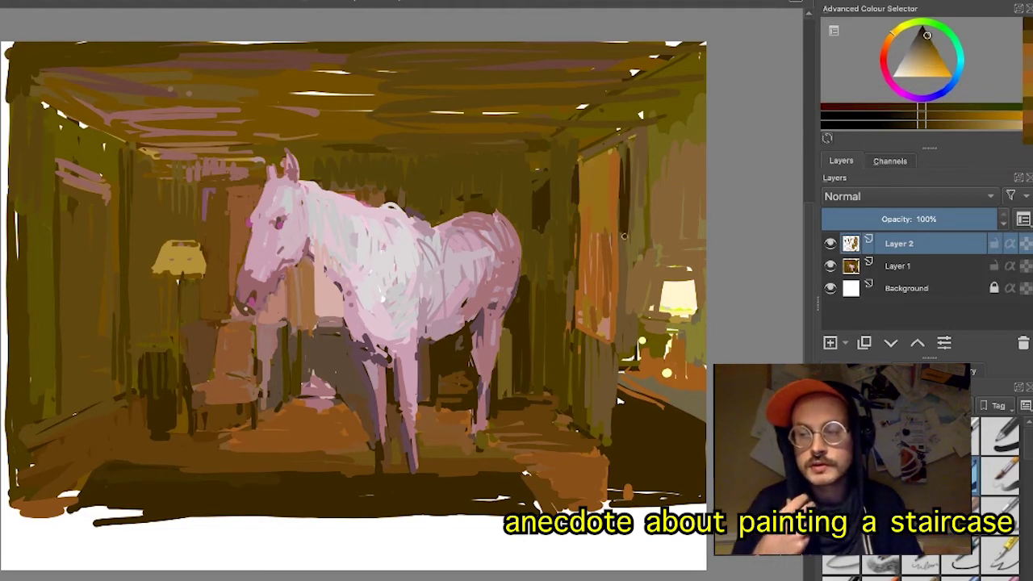
drag(627, 194, 629, 283)
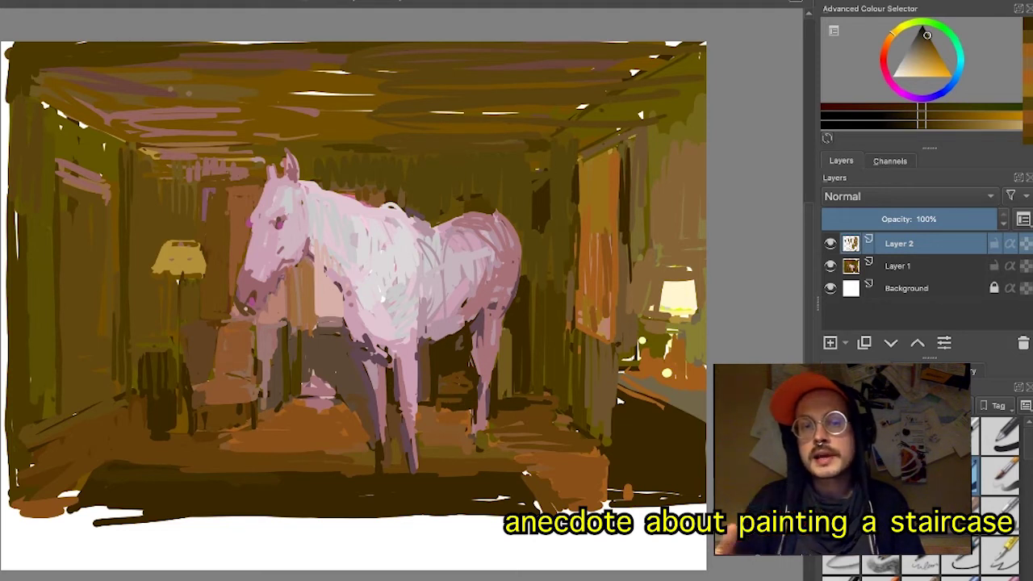
ctrl+click(528, 412)
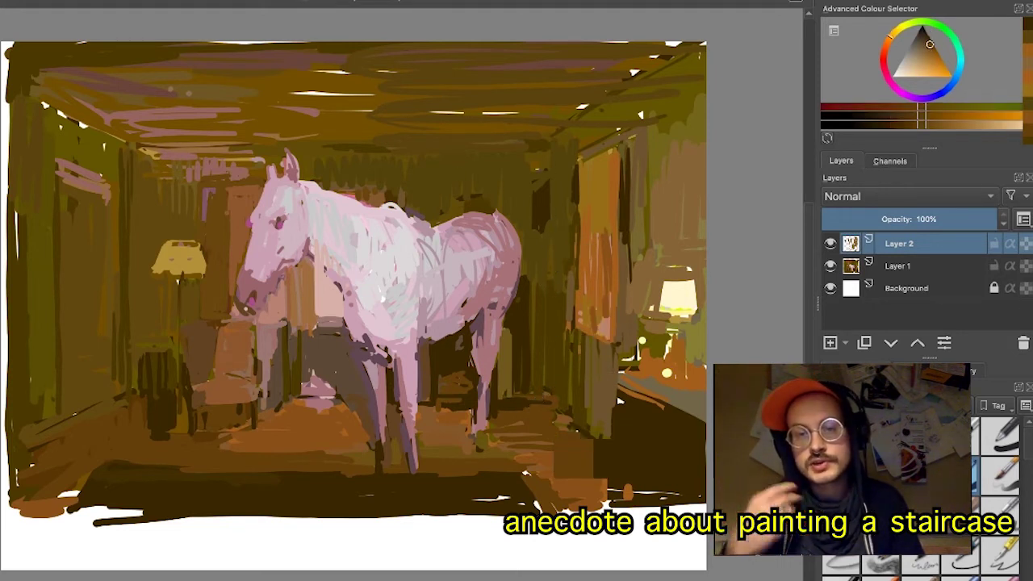
key(ctrl+z)
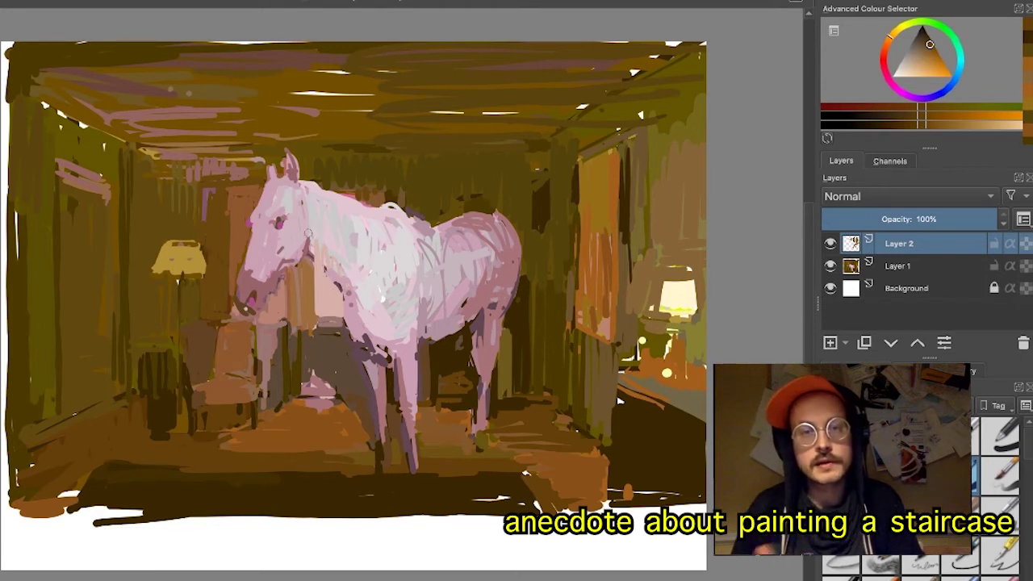
- Refine the horse's head with adjusted sampled pinks and draw a bright pink line along the crest of its neck
ctrl+click(259, 253)
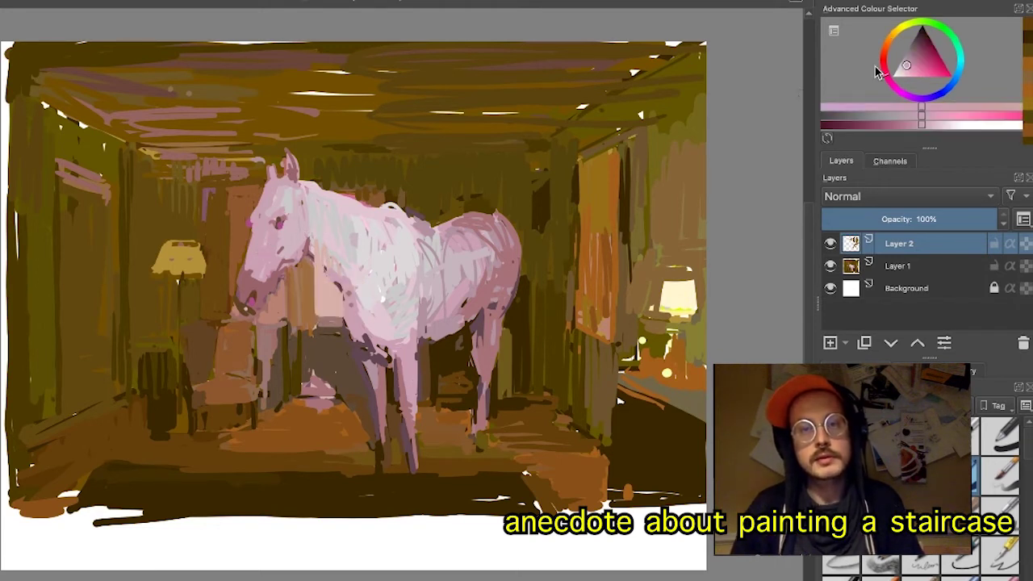
drag(903, 64, 910, 72)
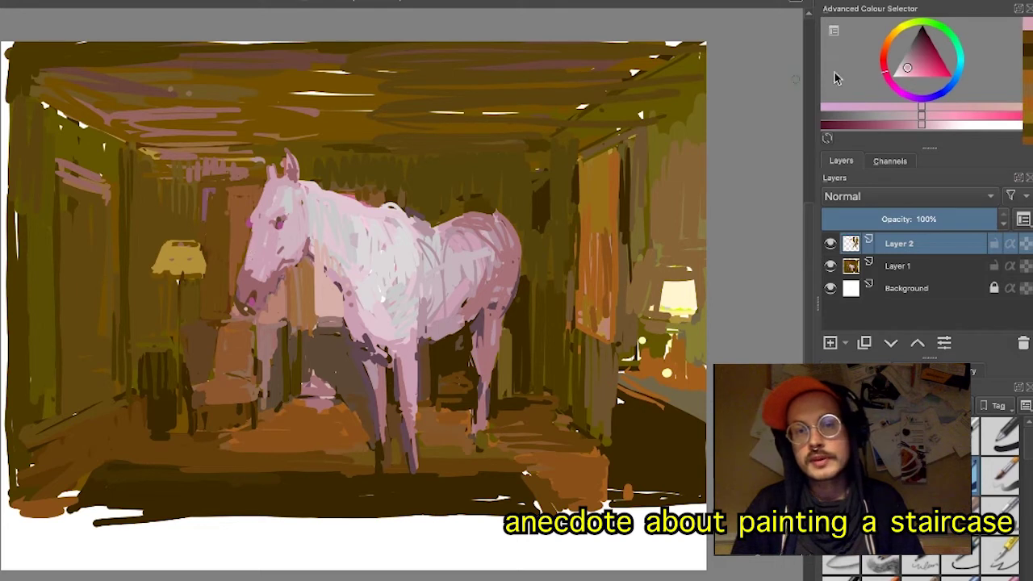
click(909, 68)
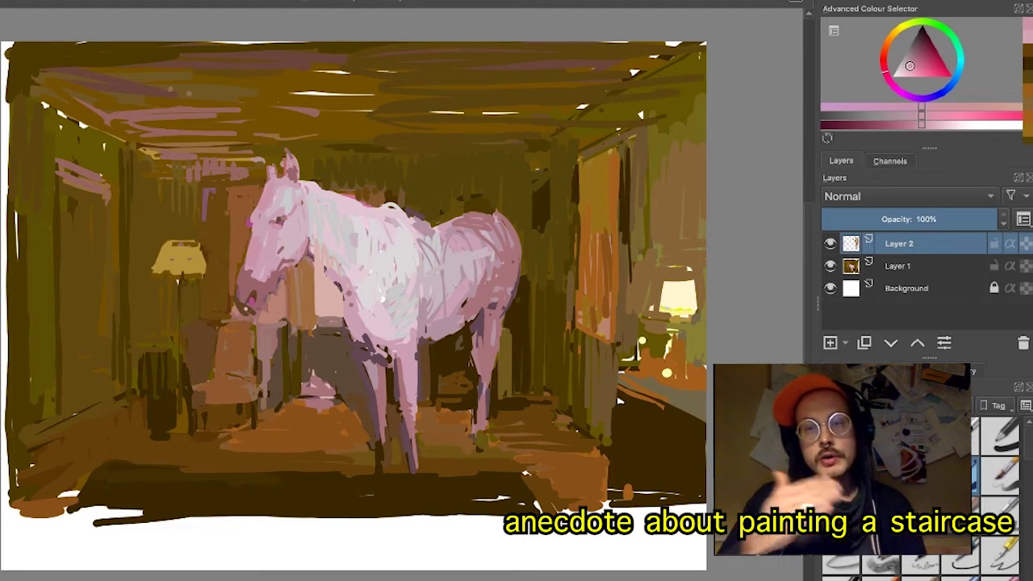
ctrl+click(349, 194)
drag(344, 196, 305, 182)
- Reshape the horse's upper front legs and chest edge with short strokes of sampled pinks and background browns
ctrl+click(393, 444)
ctrl+click(377, 362)
drag(366, 374, 390, 398)
ctrl+click(391, 370)
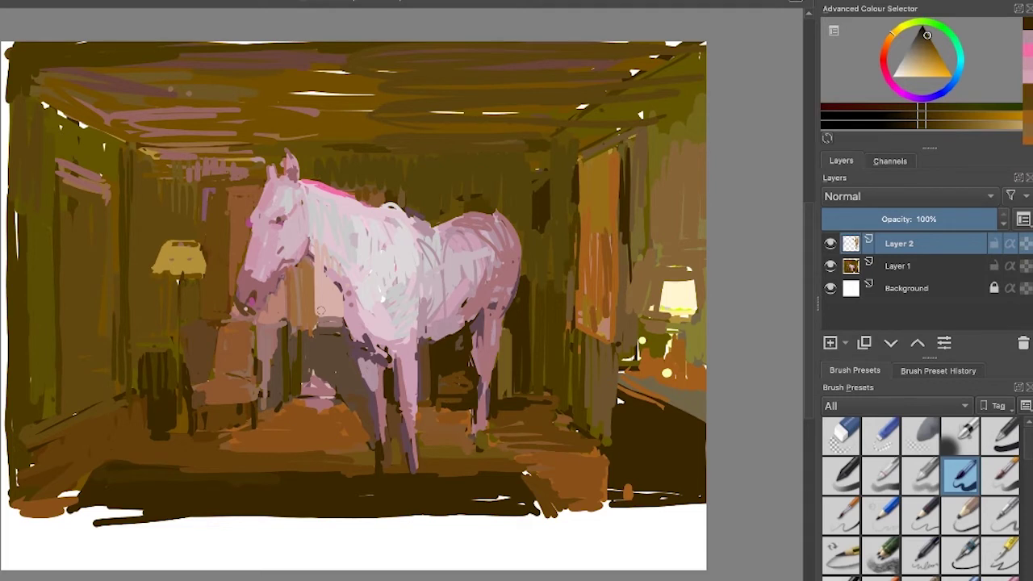
ctrl+click(353, 291)
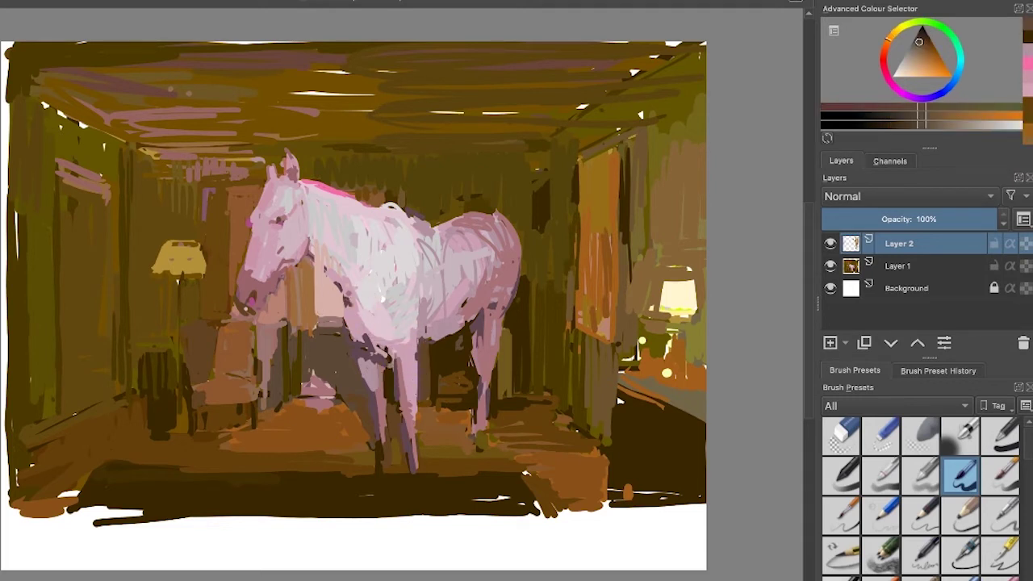
ctrl+click(405, 354)
drag(416, 347, 417, 367)
- Touch up the floor beside the front hooves with sampled brown and trim the pale pink shape behind the legs with grey-brown
ctrl+click(532, 409)
drag(430, 457, 463, 459)
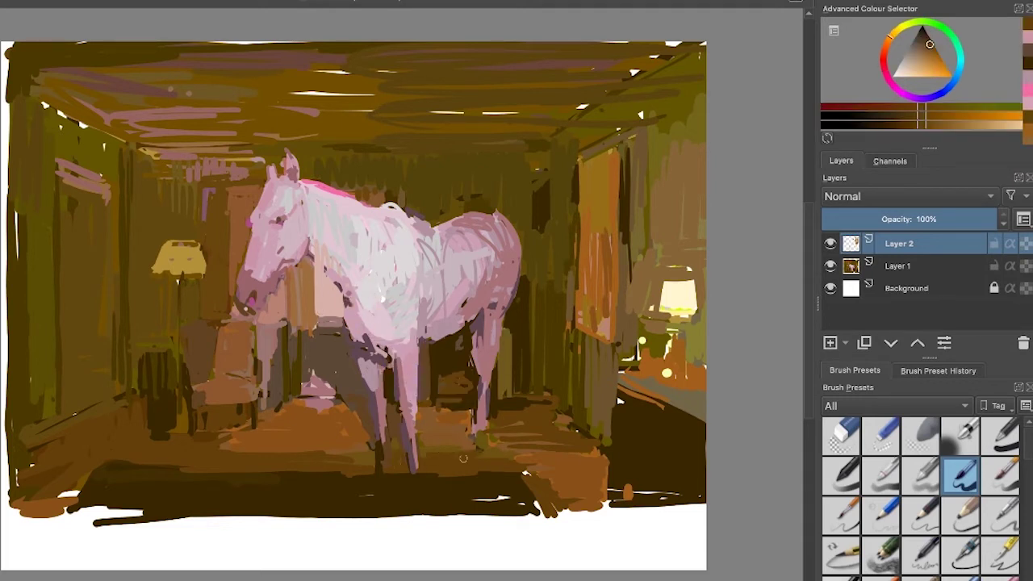
ctrl+click(361, 394)
drag(327, 371, 312, 381)
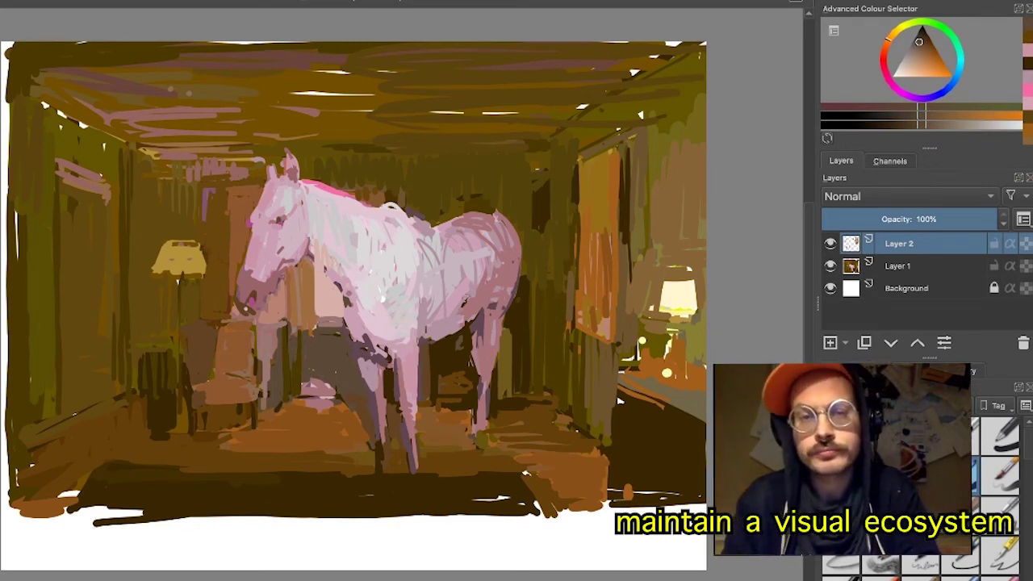
- Trim the horse's back with sampled wall brown and rework its chest, belly and upper hind leg with sampled pinks
ctrl+drag(442, 190, 443, 210)
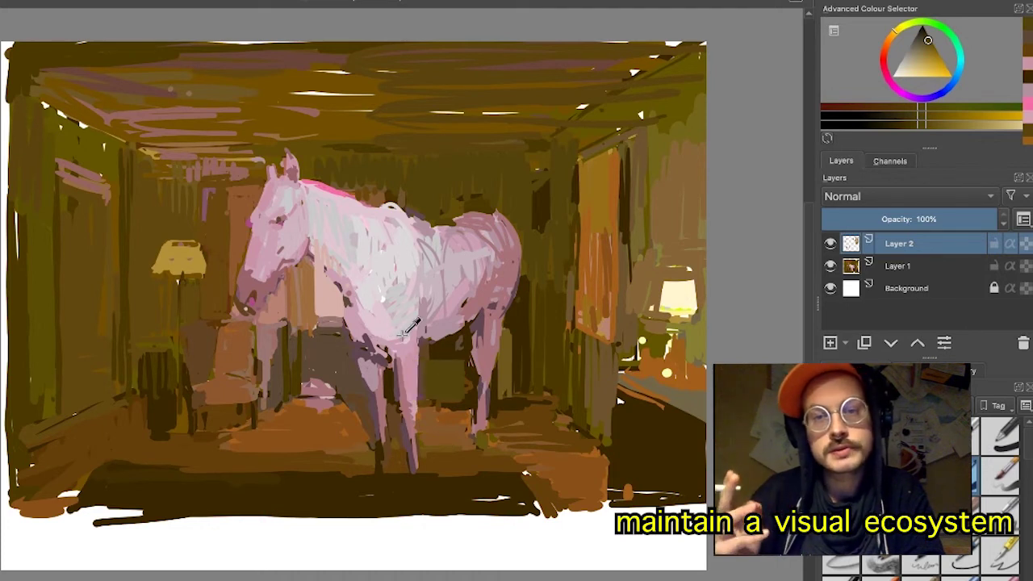
ctrl+click(443, 328)
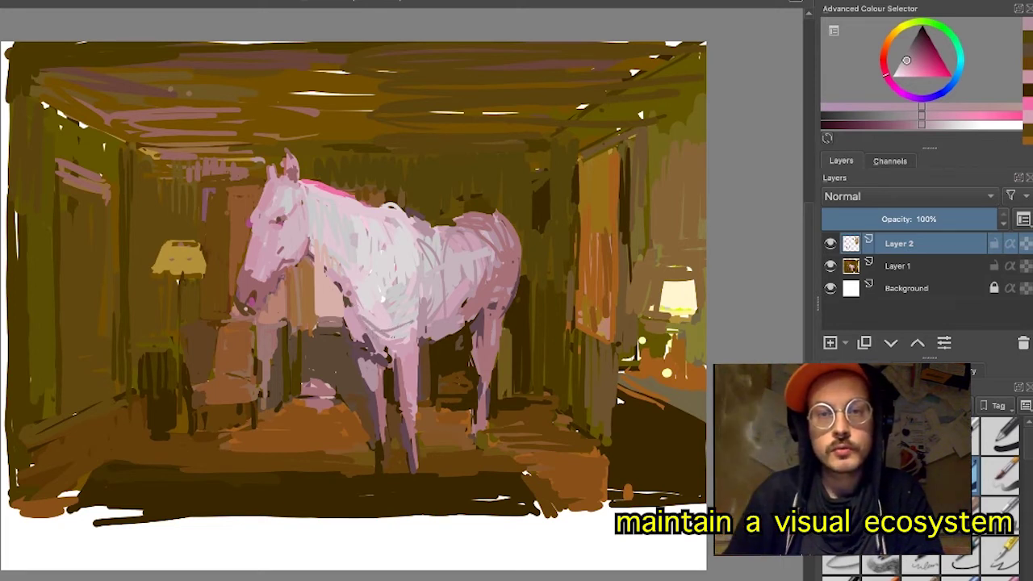
ctrl+click(447, 302)
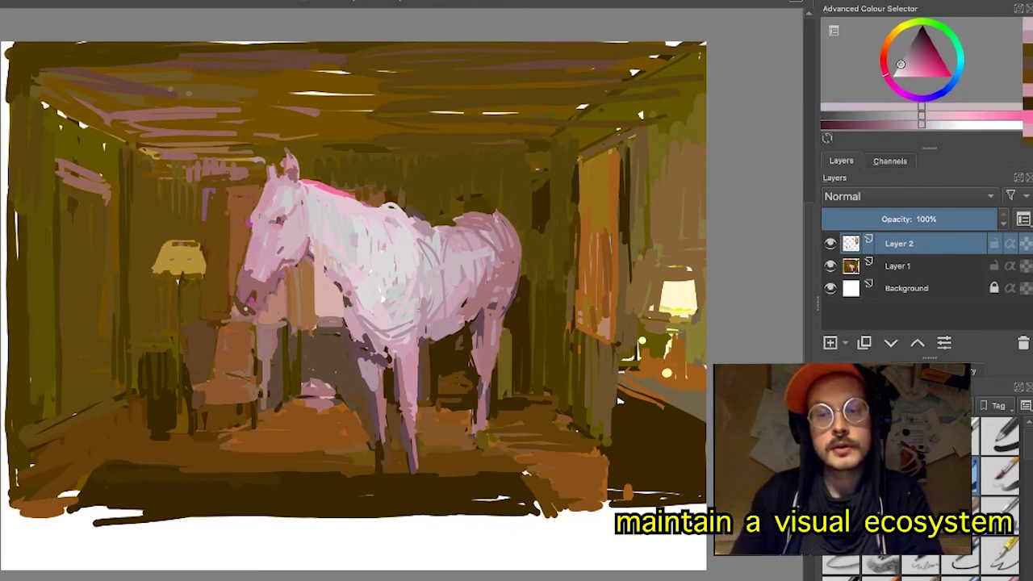
ctrl+click(505, 346)
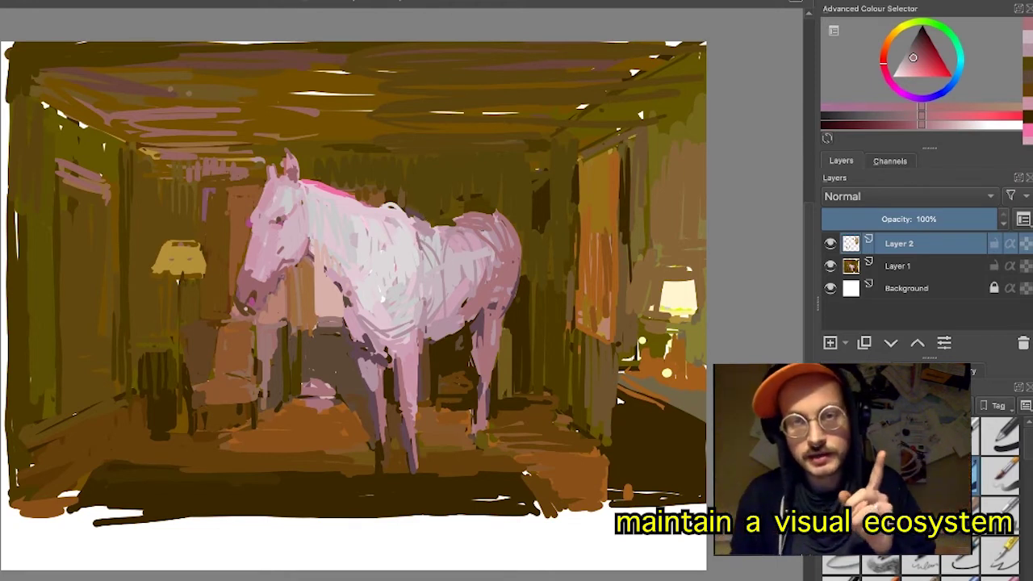
- Lower the outline of the rump with sampled olive brown and shade the upper hind leg with sampled dark mauve
ctrl+click(517, 222)
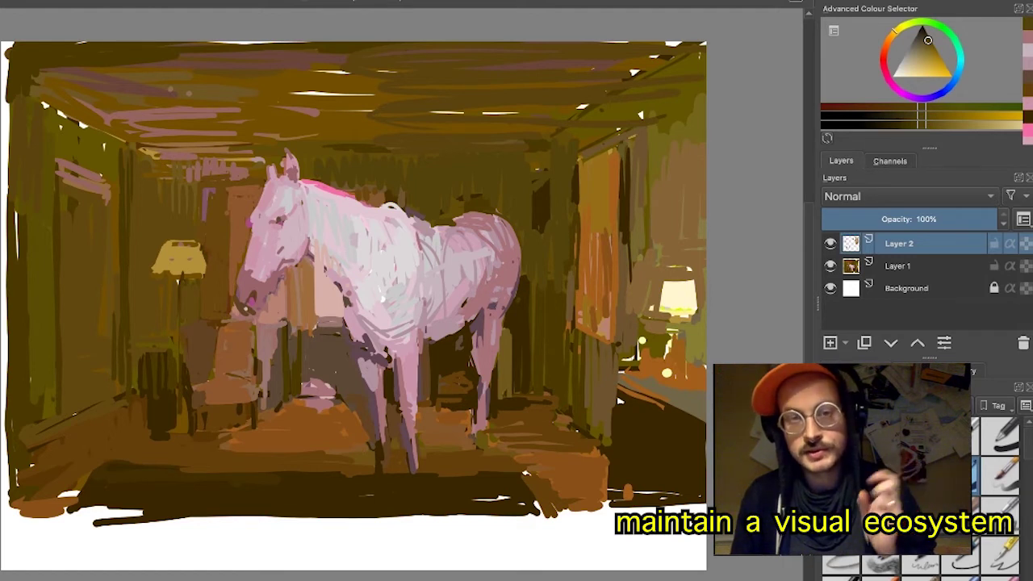
ctrl+click(494, 316)
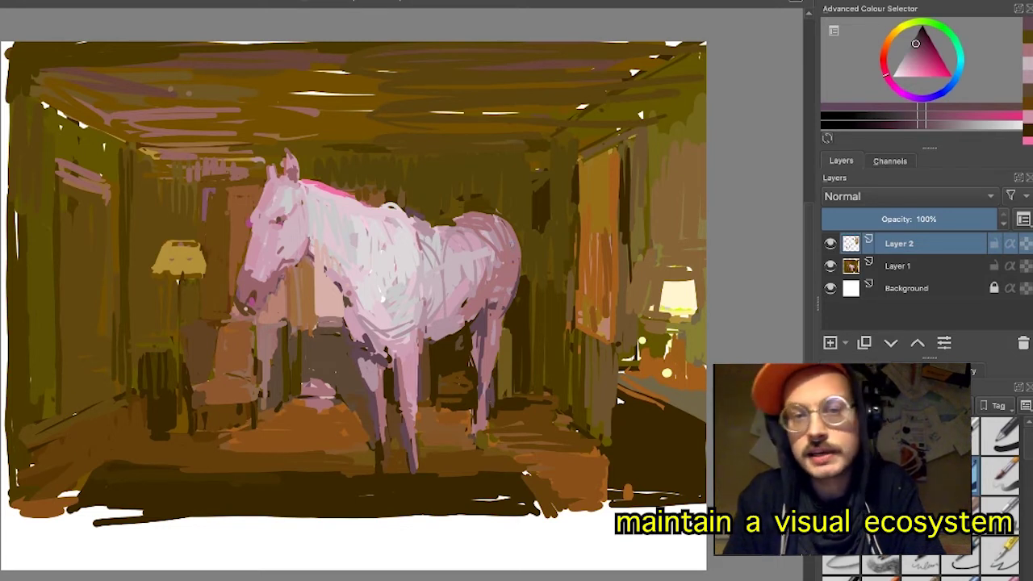
key(ctrl)
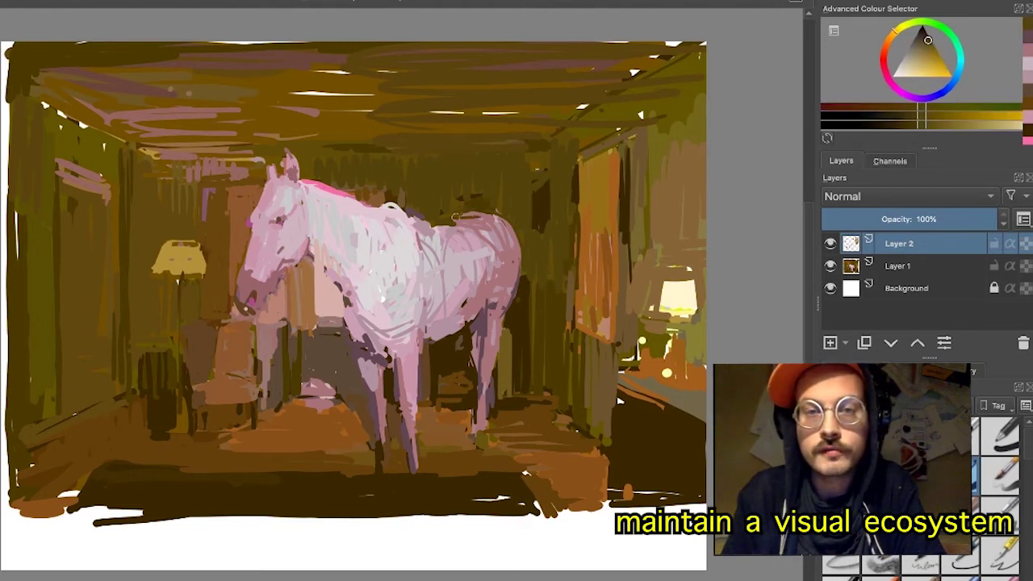
drag(473, 214, 520, 228)
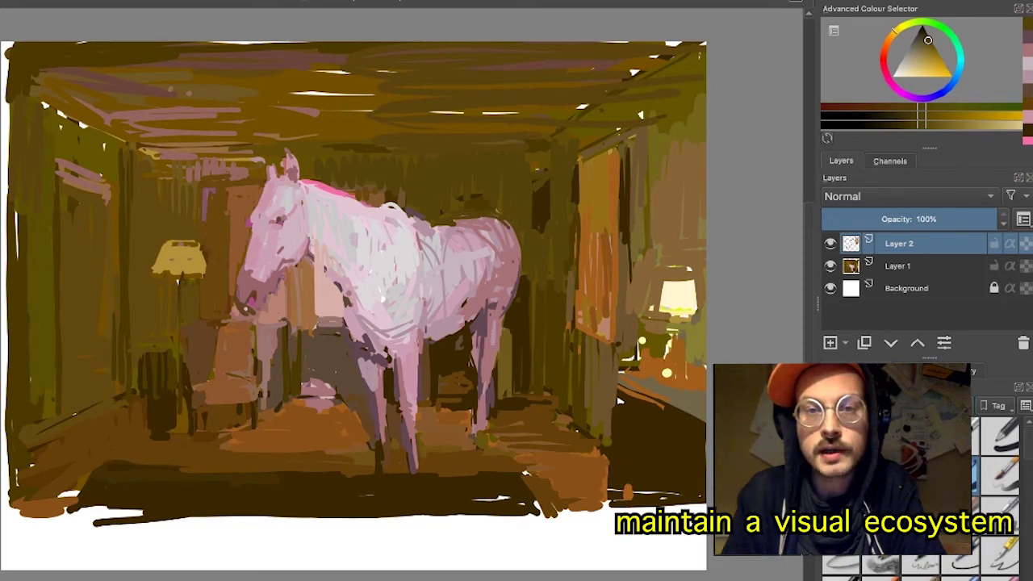
- Refine the edge of the rump and the rear belly line beside the hind leg with short strokes of sampled colour
ctrl+click(517, 239)
ctrl+click(525, 304)
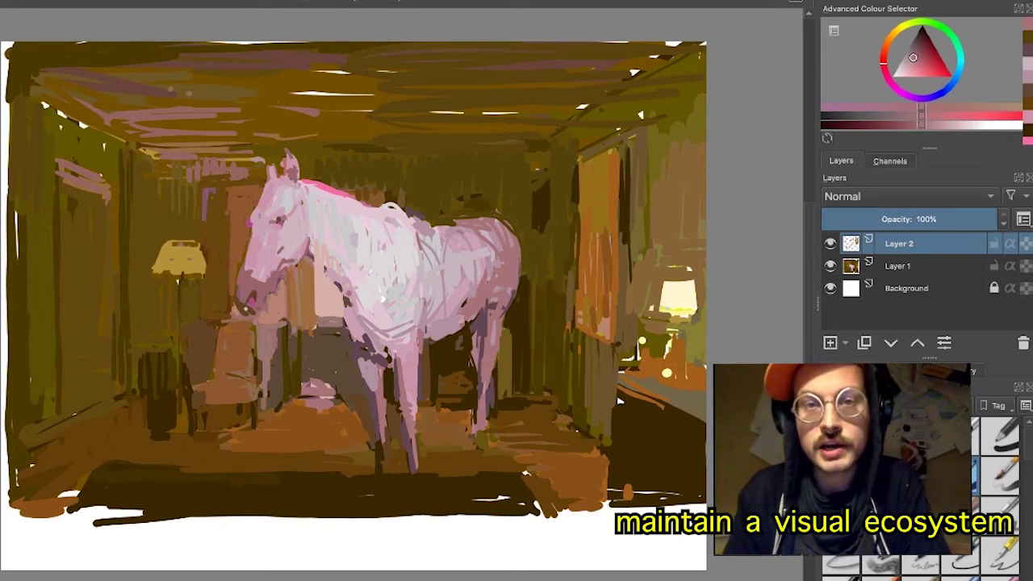
key(ctrl)
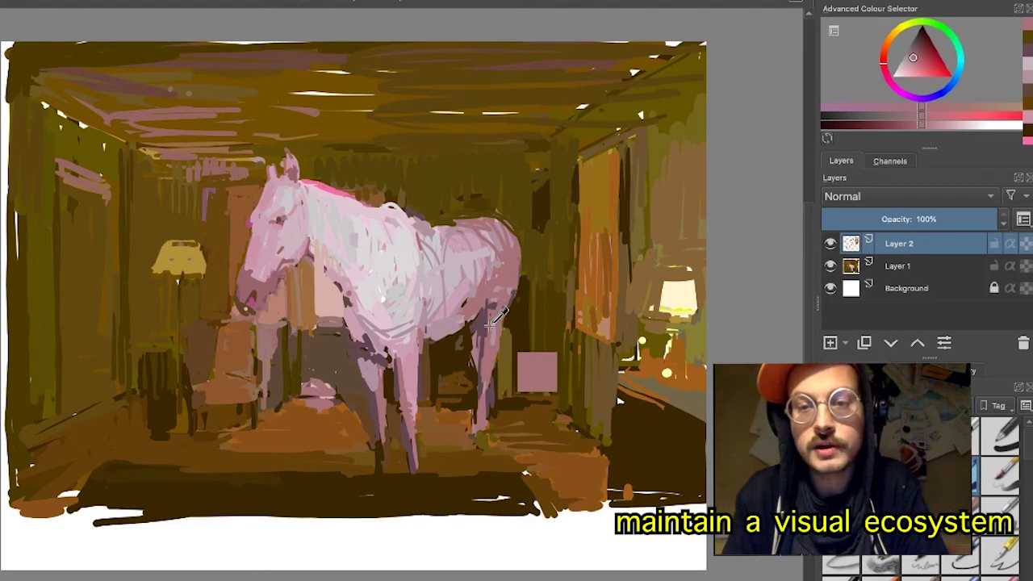
drag(482, 331, 454, 342)
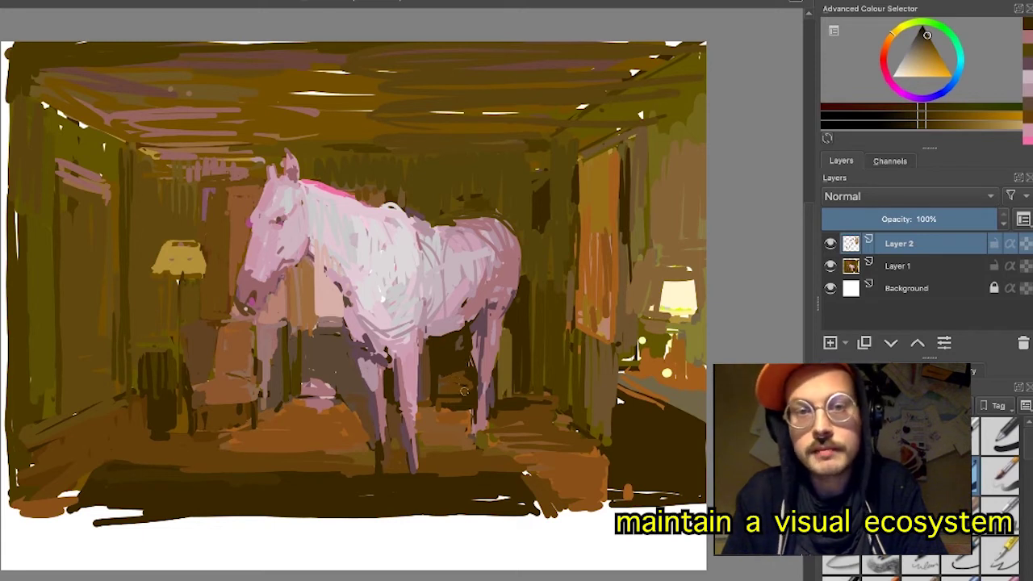
- Shade the nearer front leg below the knee with sampled dark mauve and trim the hooves with sampled dark floor brown
ctrl+click(513, 326)
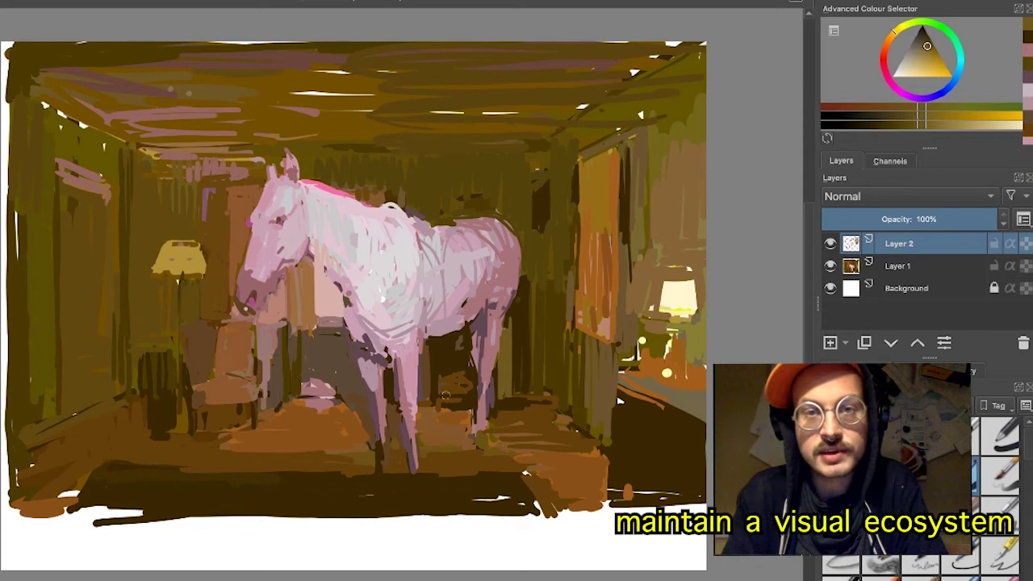
ctrl+click(424, 421)
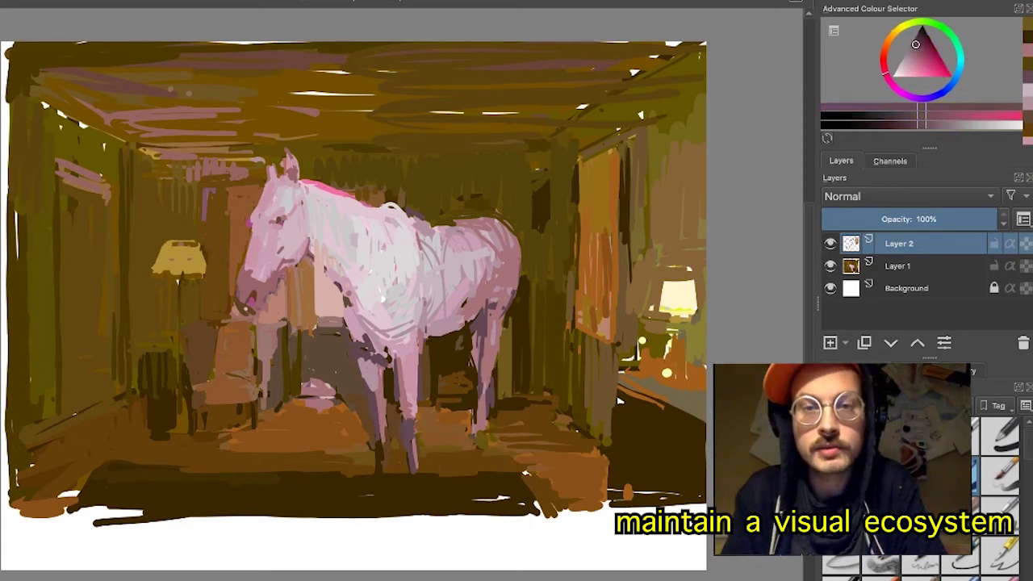
drag(413, 423, 418, 473)
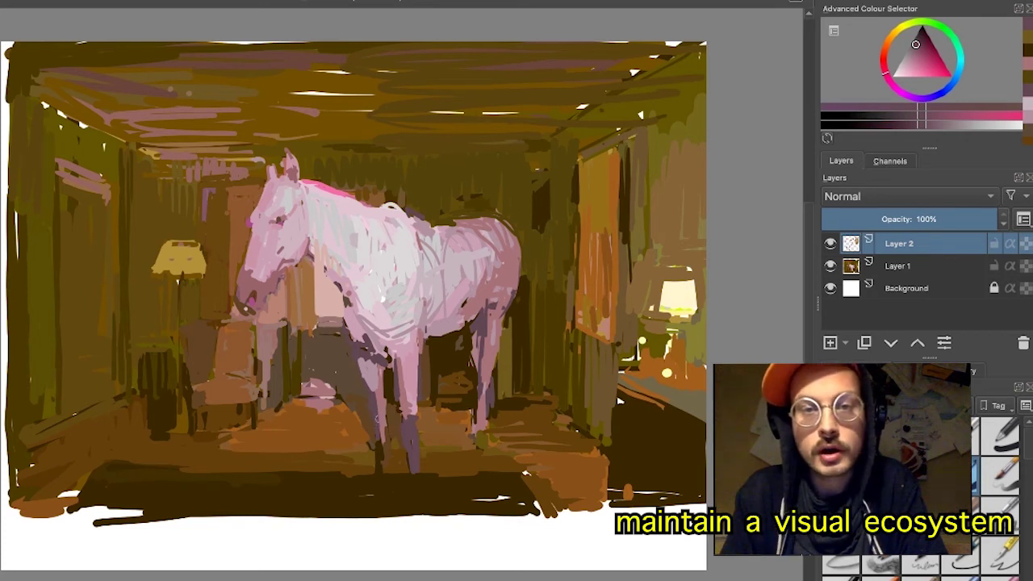
ctrl+click(353, 497)
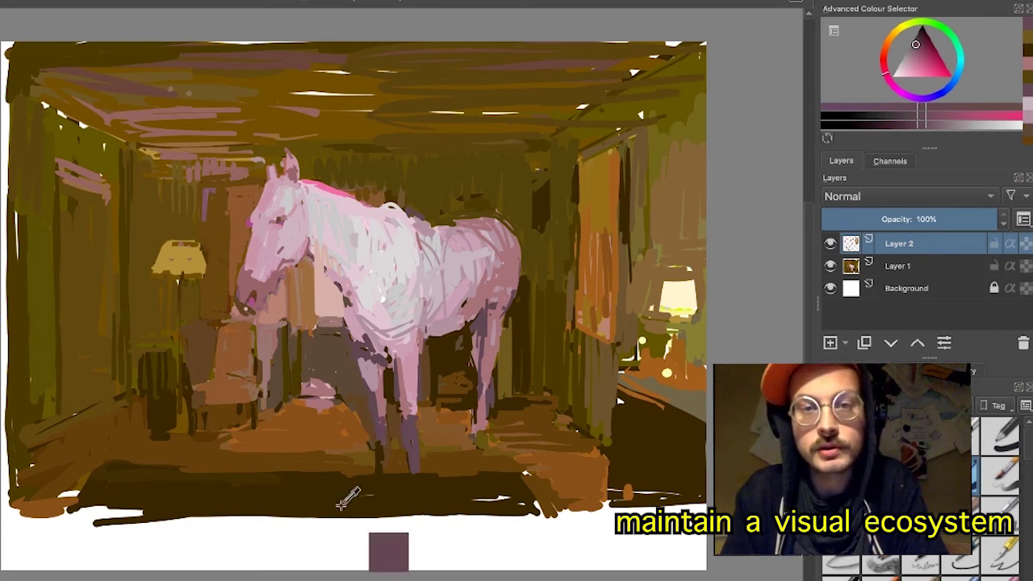
drag(343, 478, 473, 479)
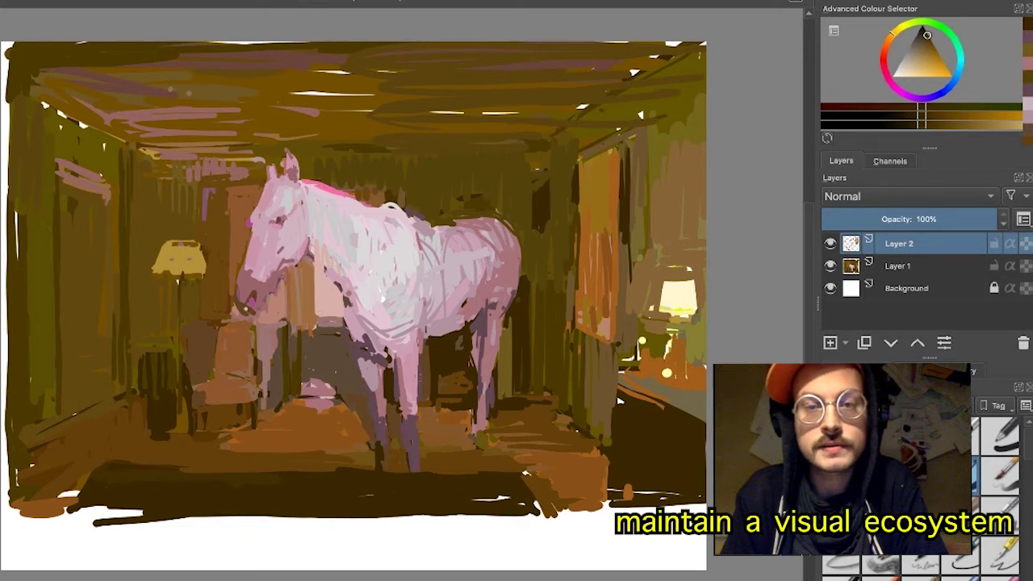
- Warm the grey-brown area behind the horse's front legs with a sampled brown shifted darker and towards orange
ctrl+click(333, 350)
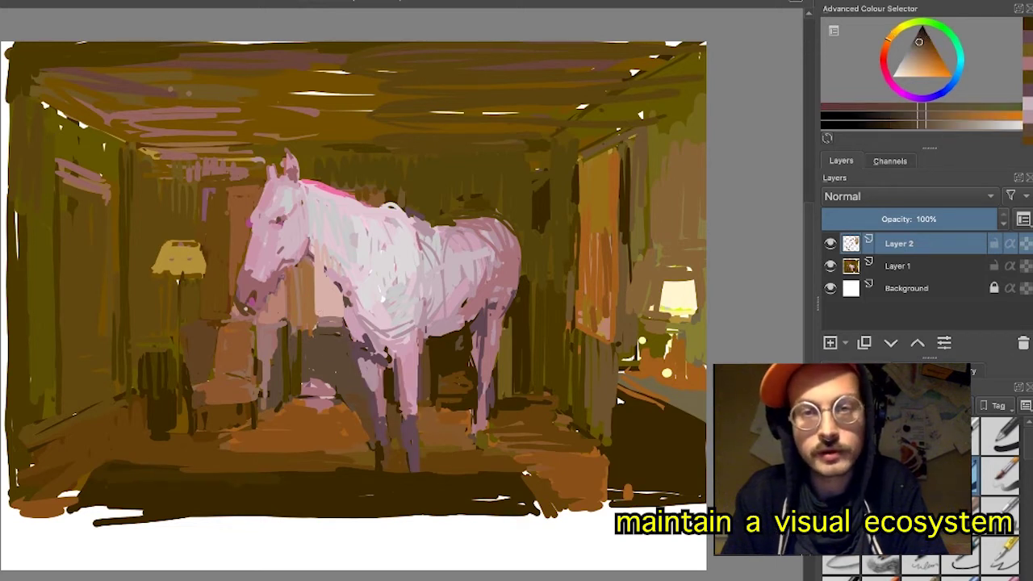
mouse_move(913, 78)
mouse_down()
mouse_move(922, 46)
mouse_move(880, 48)
mouse_up()
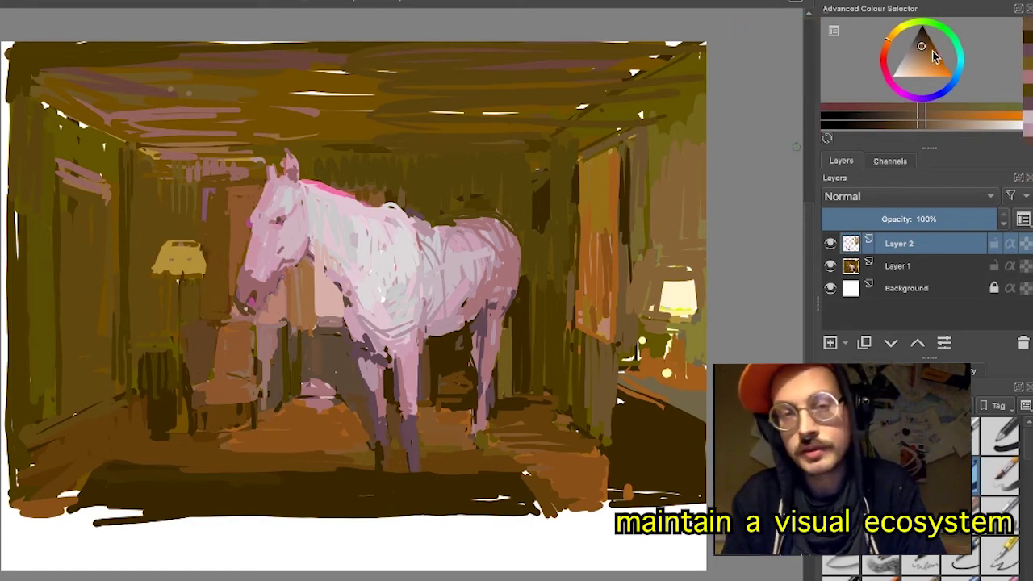
click(887, 42)
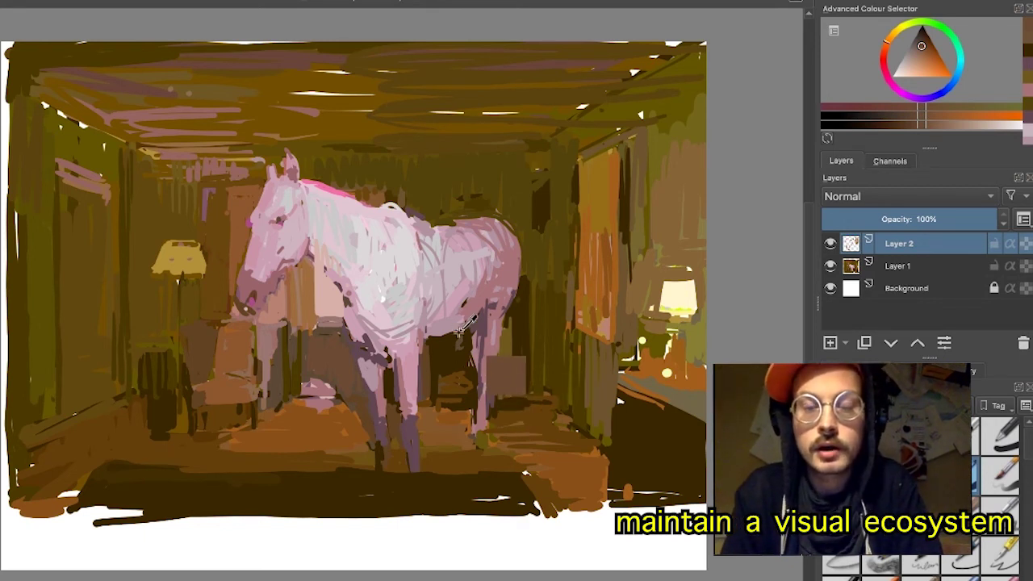
- Touch up the dark gap between the legs and the wall behind the hind leg with vertical strokes of sampled browns
ctrl+click(465, 357)
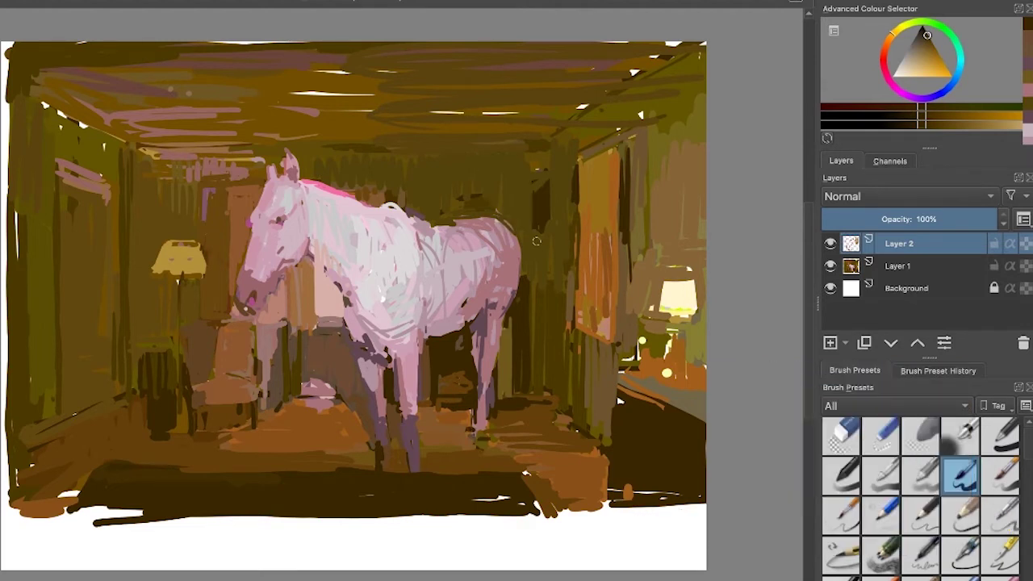
ctrl+click(506, 380)
drag(505, 389, 505, 413)
ctrl+click(419, 384)
drag(420, 379, 427, 396)
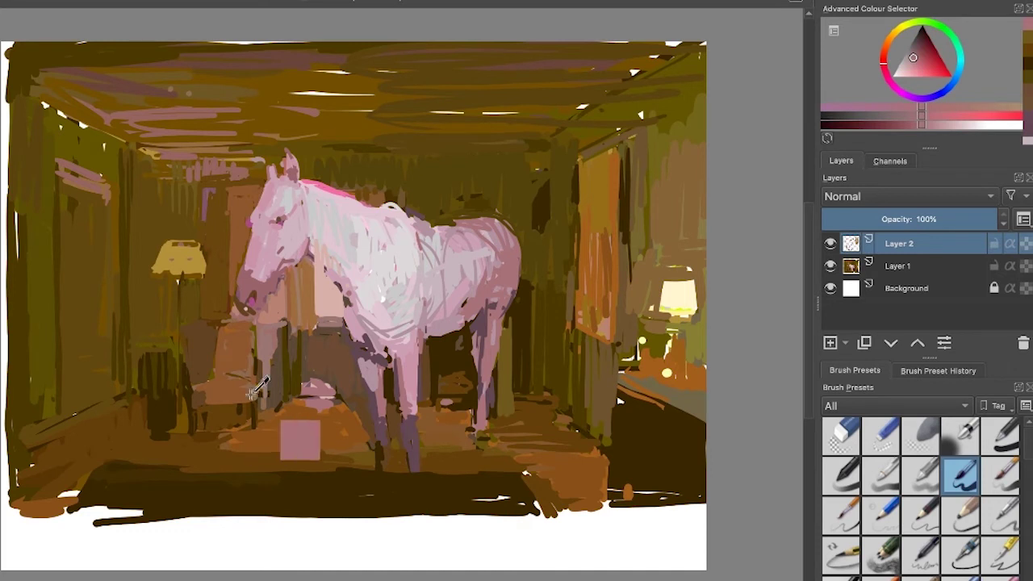
- Paint a dark brown vertical strip along the orange curtain's edge nearest the table lamp
ctrl+click(582, 241)
click(930, 46)
click(928, 40)
drag(621, 165, 618, 295)
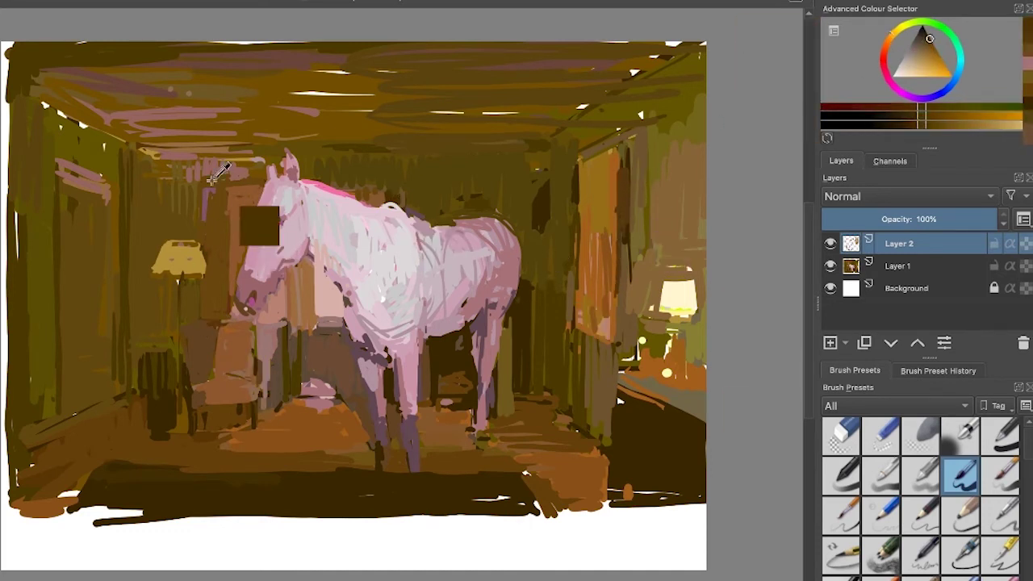
- Extend the pink frame of the doorway on the left wall with sampled muted pink and define its inside with sampled brown
ctrl+click(255, 279)
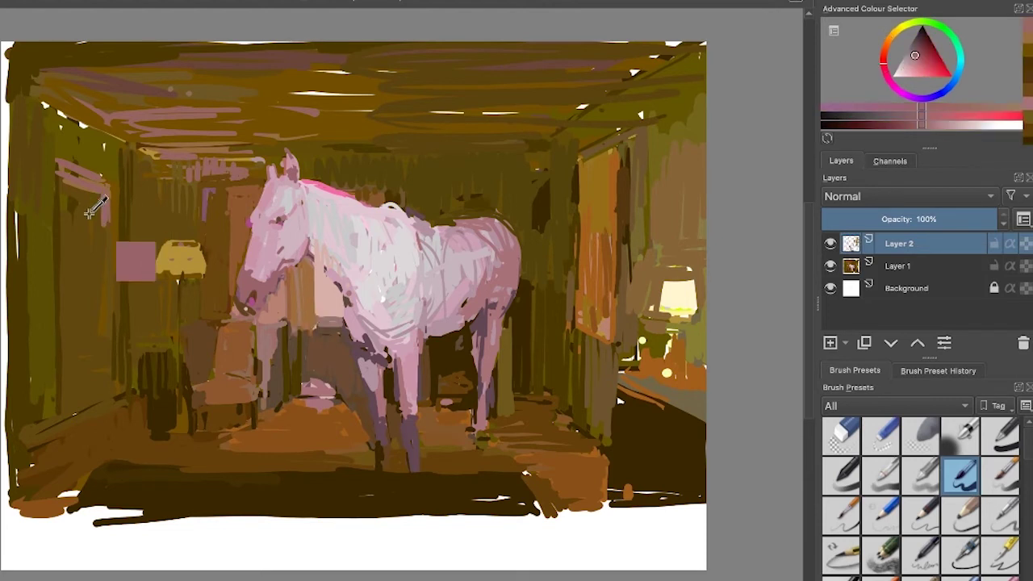
ctrl+click(88, 213)
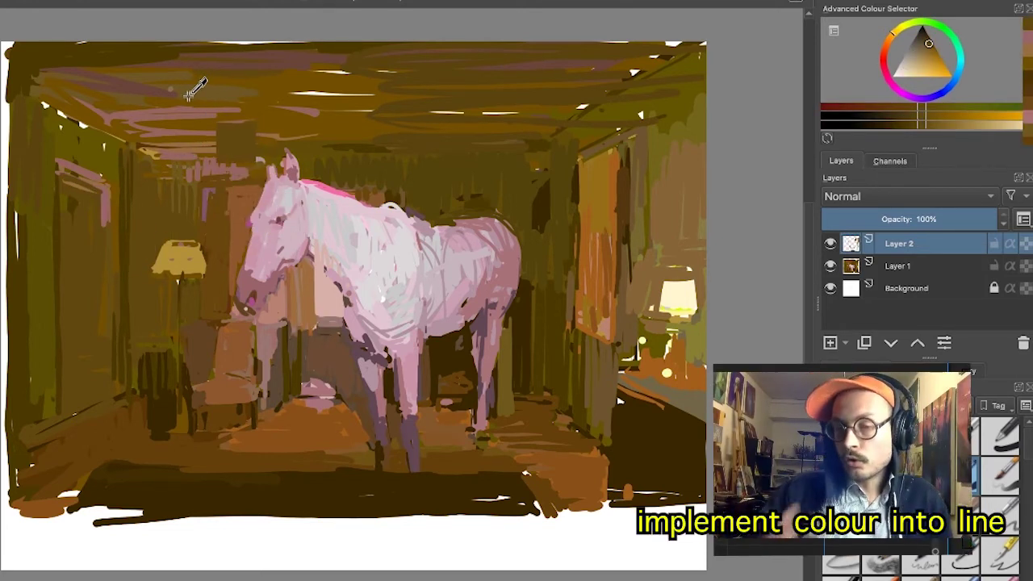
mouse_move(192, 92)
mouse_down()
mouse_move(204, 63)
mouse_move(229, 119)
mouse_up()
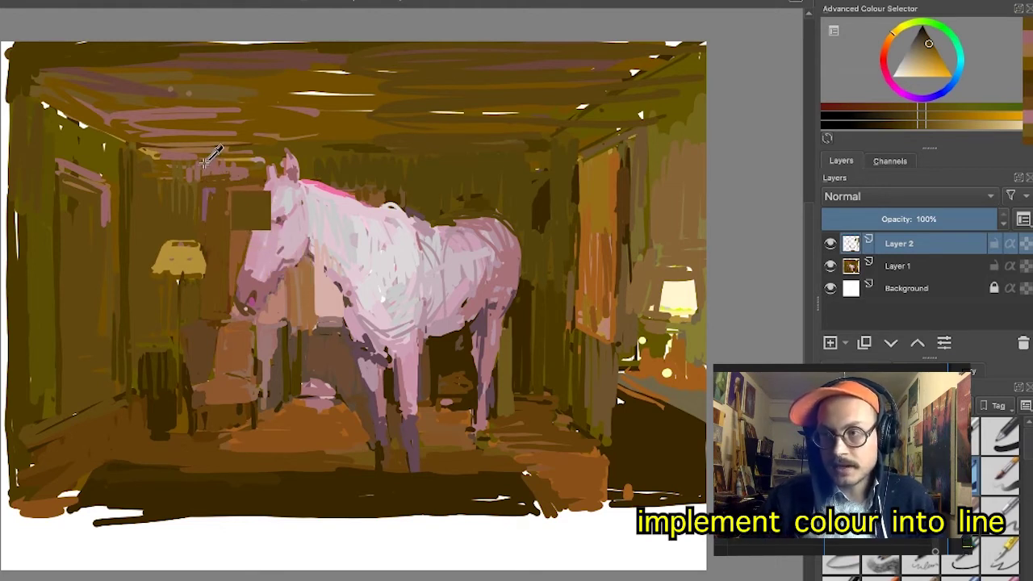
- Cover the pink strokes on the back wall above the standing lamp with sampled olive brown
ctrl+click(307, 162)
ctrl+click(187, 175)
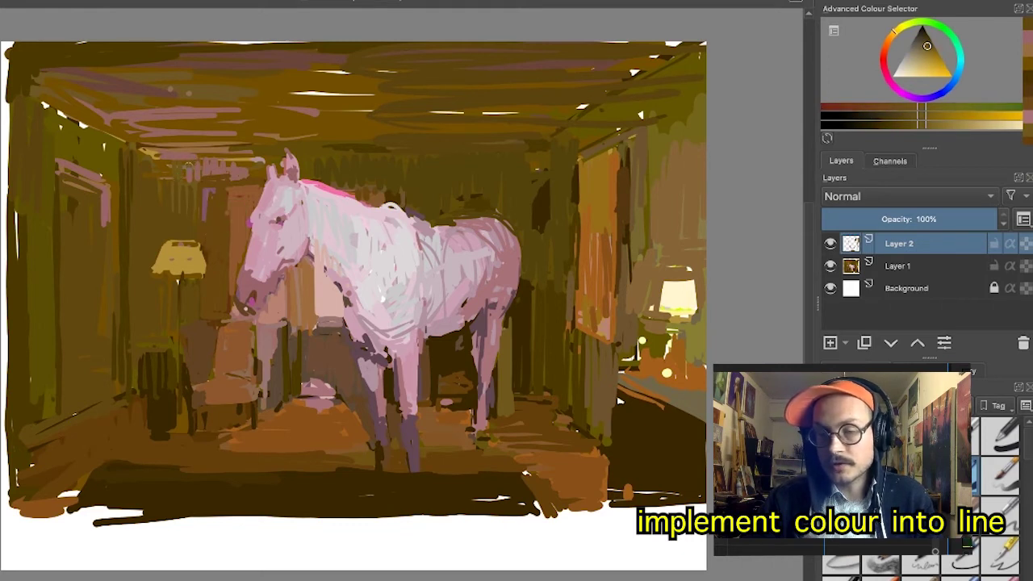
drag(191, 168, 192, 183)
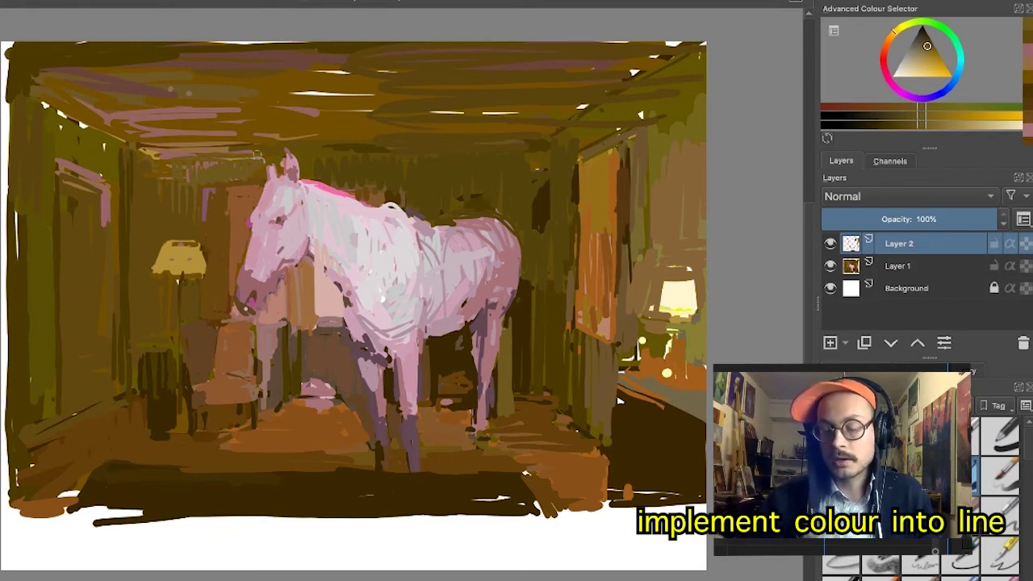
- Retouch the cornice between the left corner and the horse's ears with sampled olive and ochre tones, and undo the last stroke
ctrl+click(277, 155)
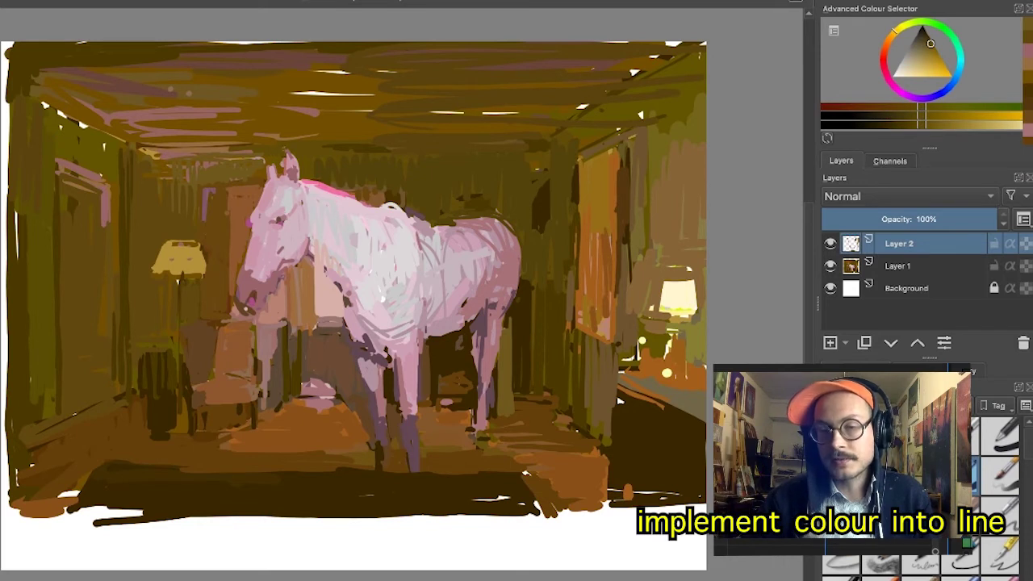
ctrl+click(194, 145)
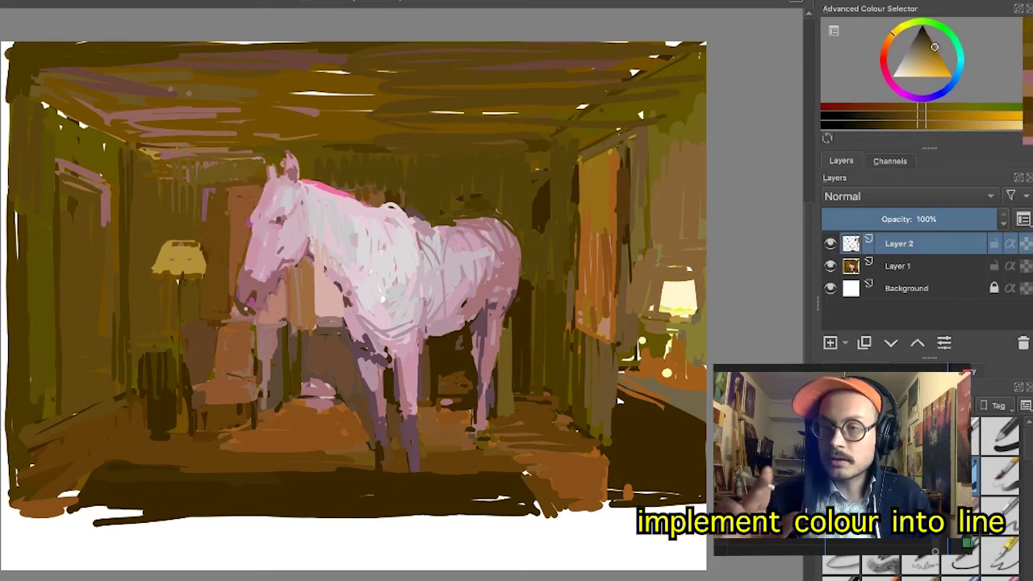
ctrl+click(173, 145)
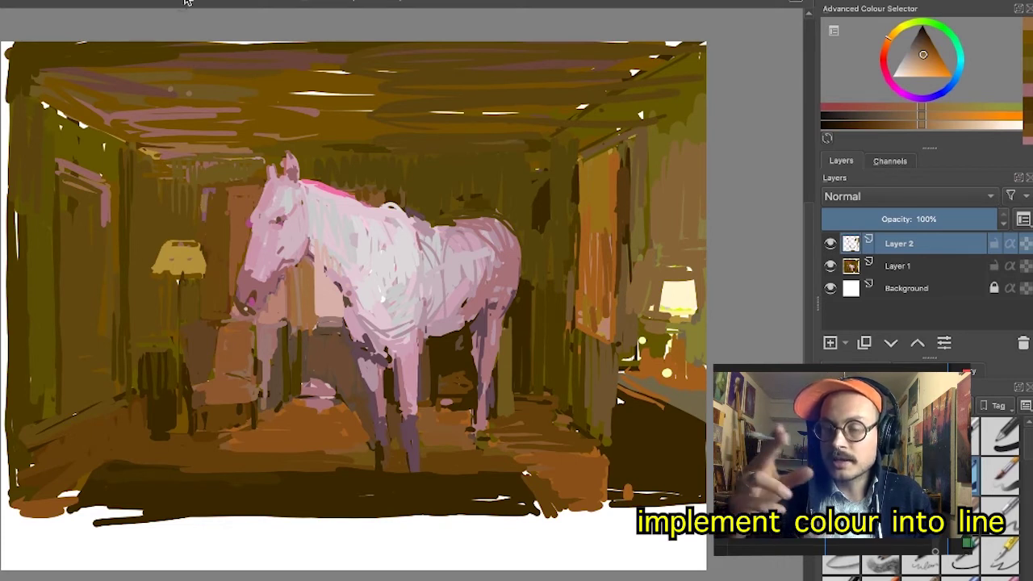
key(ctrl)
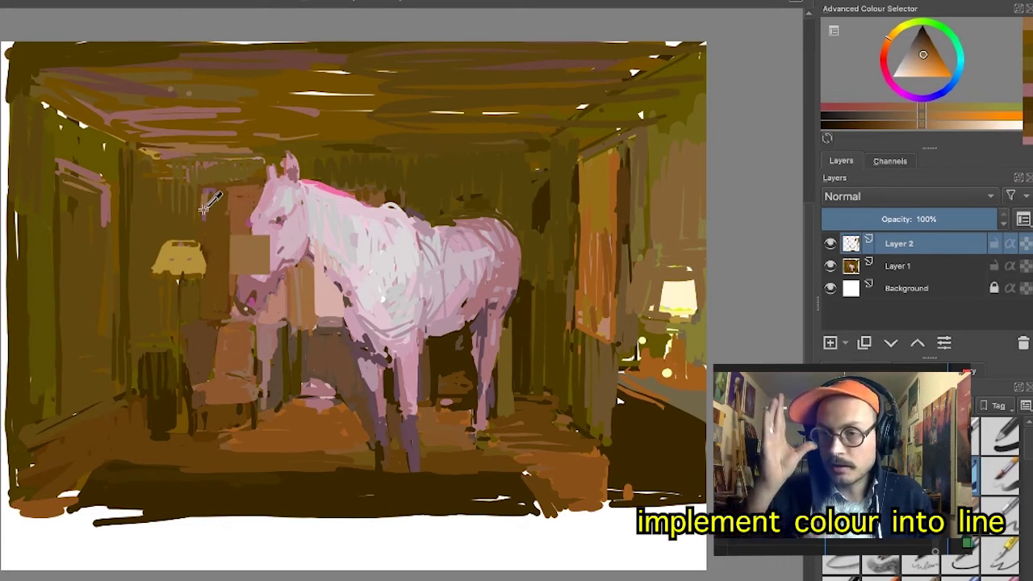
key(ctrl+z)
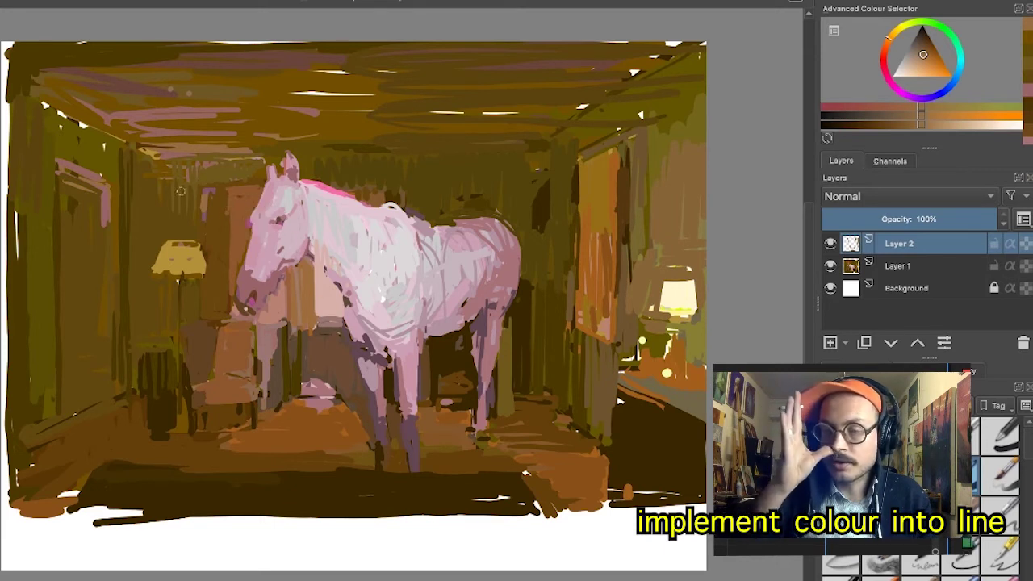
- Add lighter olive strokes to the wall above the standing lamp using a brightened sample of the wall colour
key(ctrl)
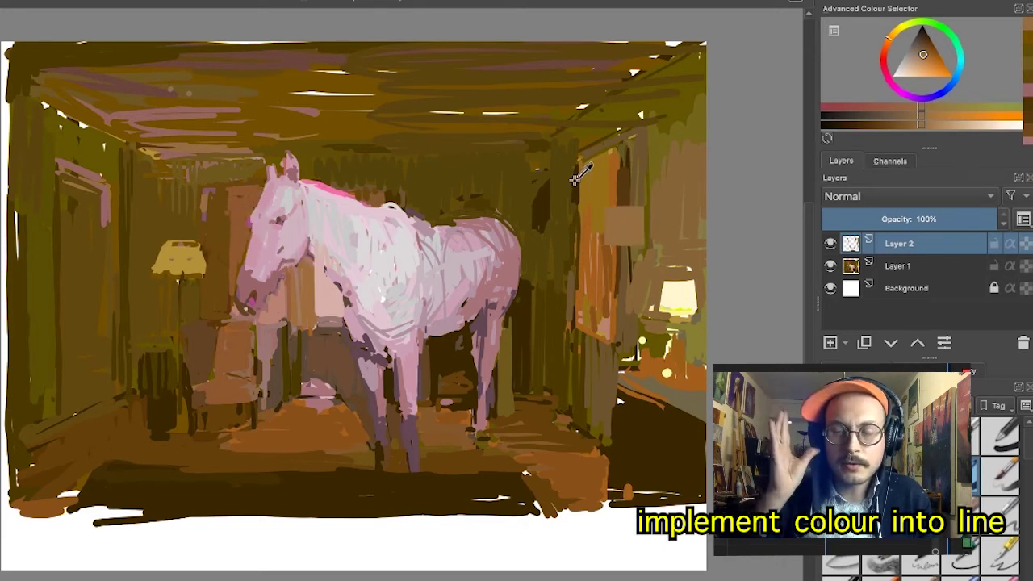
ctrl+click(206, 178)
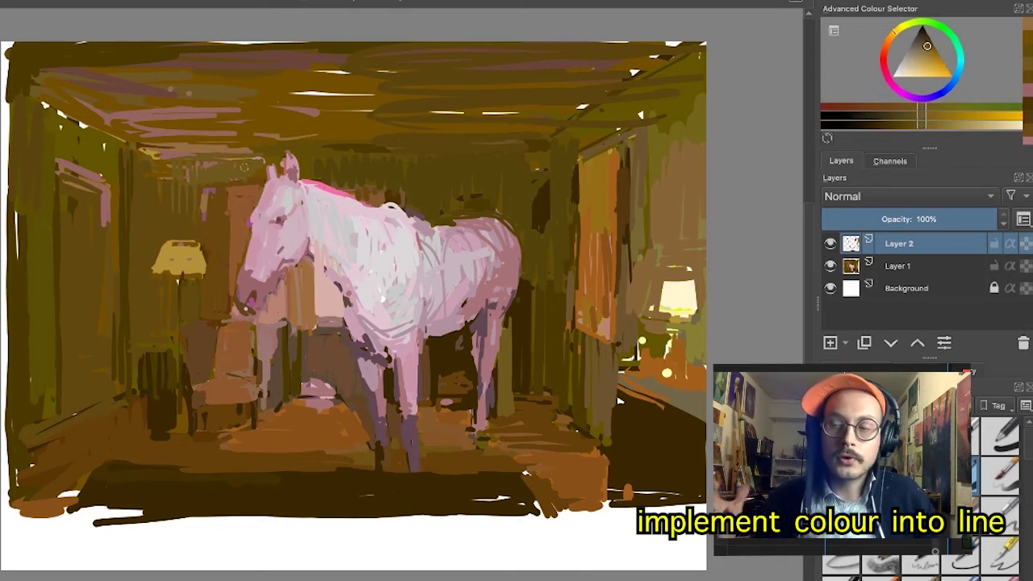
click(928, 52)
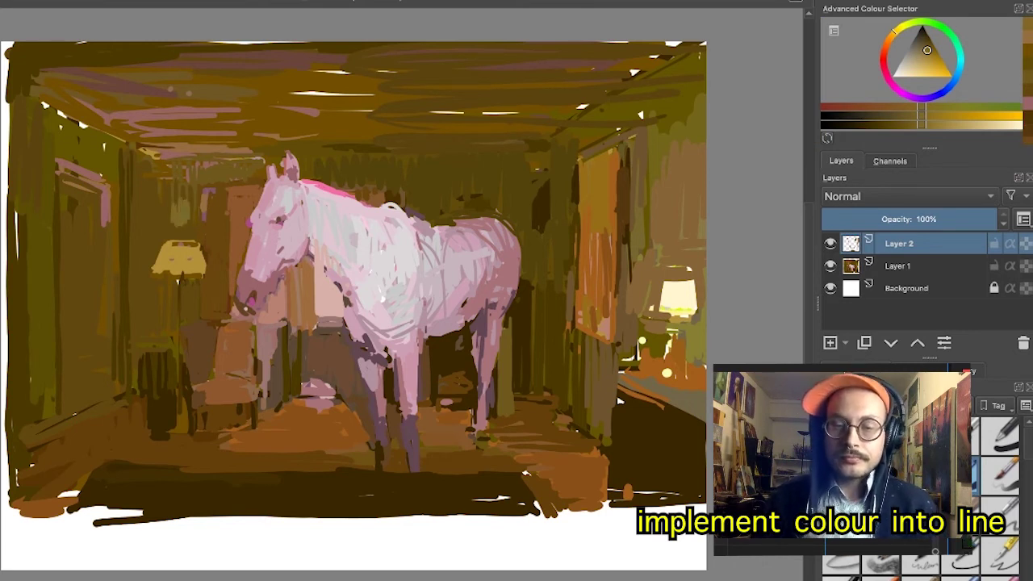
- Brush olive and ochre strokes onto the wall around the standing lamp and retouch the lower edge of its shade with sampled yellow
mouse_move(166, 203)
mouse_down()
mouse_move(167, 192)
mouse_move(193, 200)
mouse_up()
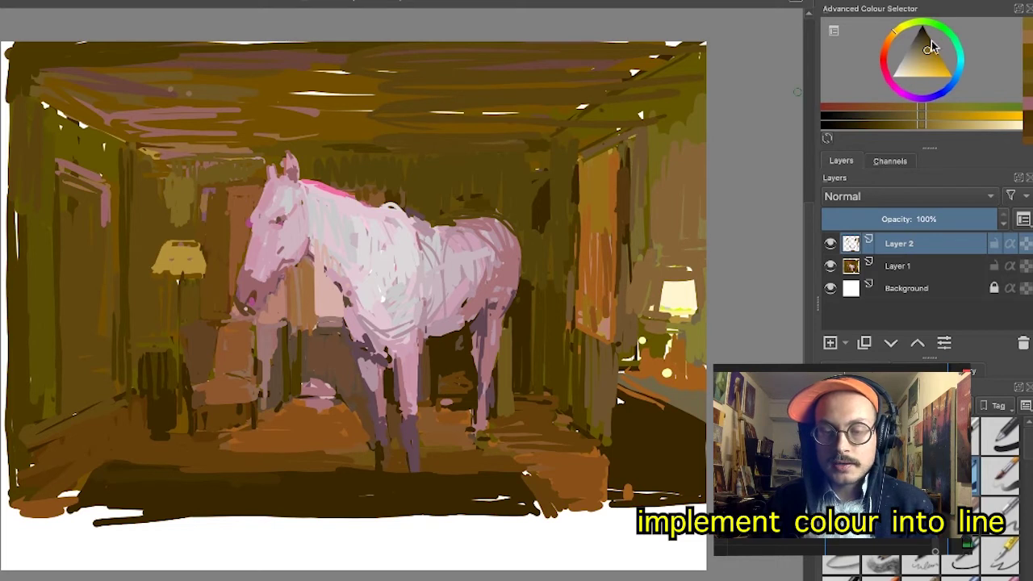
drag(930, 46, 922, 47)
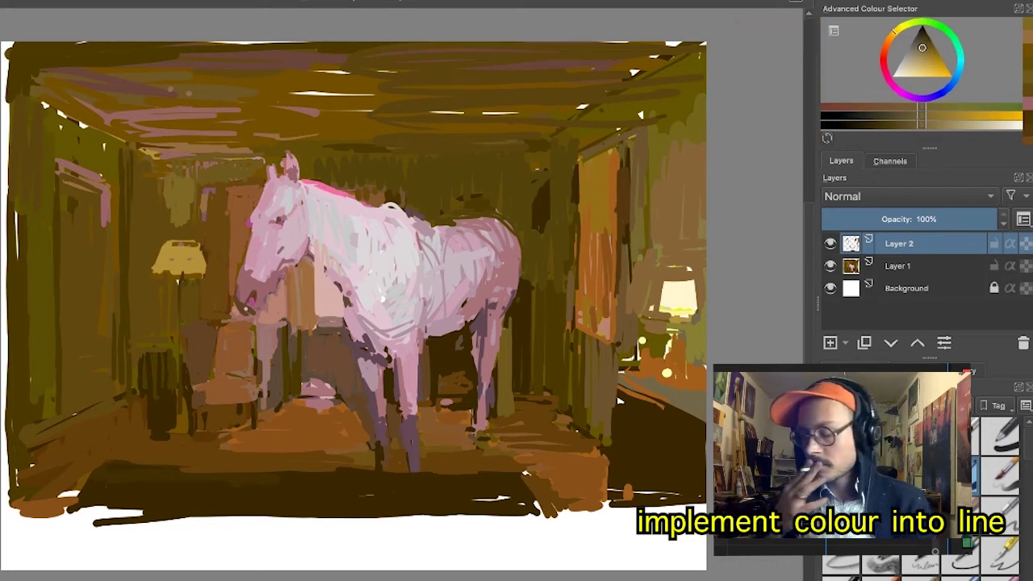
drag(166, 199, 168, 215)
click(927, 50)
drag(204, 171, 204, 216)
ctrl+click(172, 260)
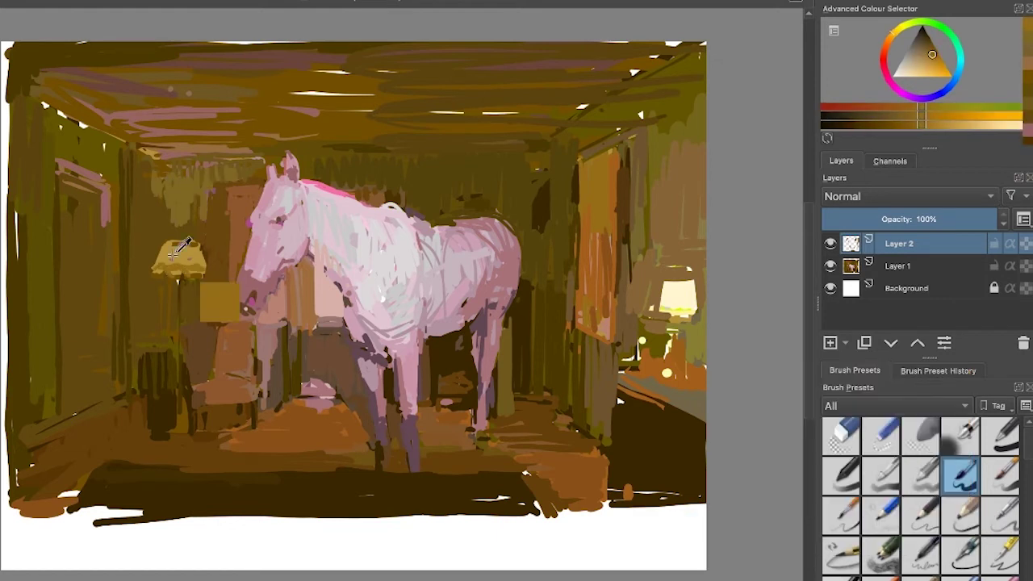
drag(160, 270, 200, 273)
- Paint vertical sampled olive-brown strokes below the orange curtain and along the edge facing the table lamp
ctrl+click(243, 201)
drag(588, 320, 588, 440)
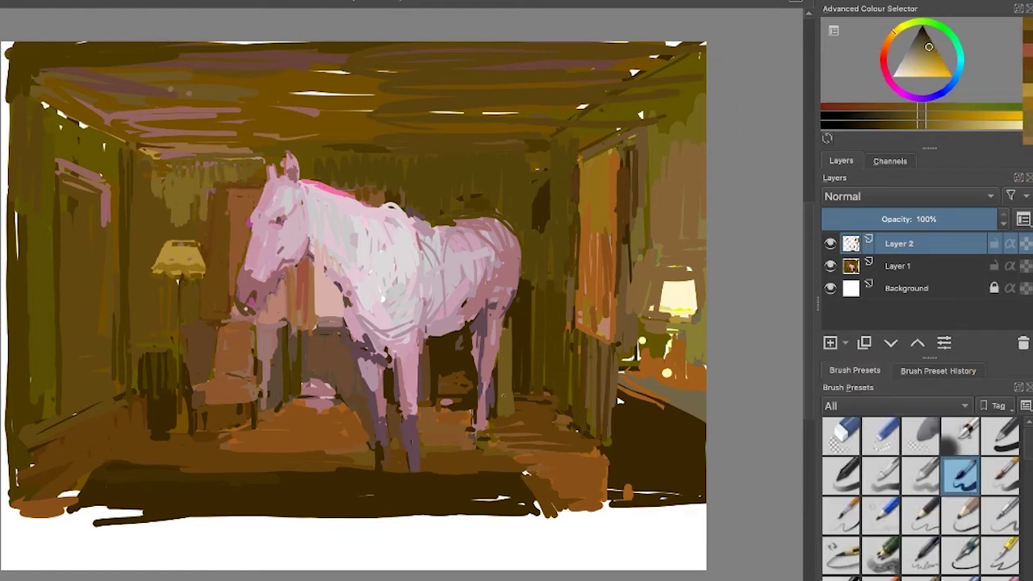
drag(600, 360, 600, 410)
drag(626, 250, 626, 338)
- Hatch orange glow strokes on the wall above the table lamp and retouch the wall beside its shade
click(942, 115)
drag(662, 267, 708, 232)
ctrl+click(697, 252)
drag(701, 272, 701, 311)
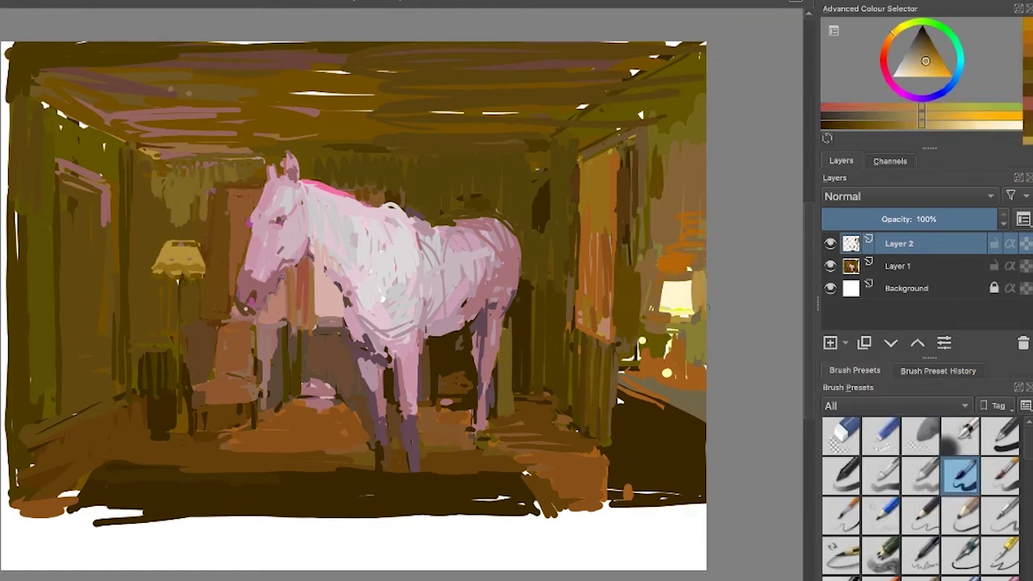
- Add sampled pink strokes to the panels below the horse's head and cover the pink doorway frame with sampled brown
ctrl+click(321, 406)
drag(306, 260, 306, 317)
drag(269, 292, 270, 320)
ctrl+click(89, 189)
drag(62, 165, 106, 223)
- Paint sampled dark brown along the base of the left wall and brown to orange-brown strokes across the floor around the horse's front legs
ctrl+click(143, 414)
drag(118, 400, 24, 441)
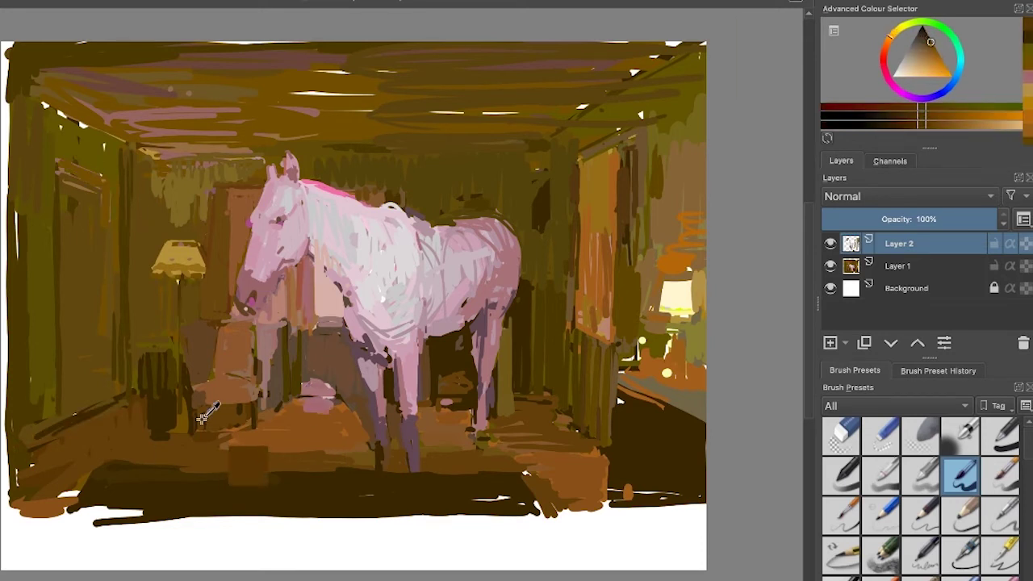
ctrl+click(232, 467)
mouse_move(266, 468)
mouse_down()
mouse_move(181, 470)
mouse_move(369, 449)
mouse_up()
click(936, 49)
drag(416, 415, 455, 436)
drag(423, 446, 477, 445)
- Rework the edge of the door behind the horse's head with sampled brown and shade the far foreleg with a muted grey tone
ctrl+click(244, 171)
click(930, 42)
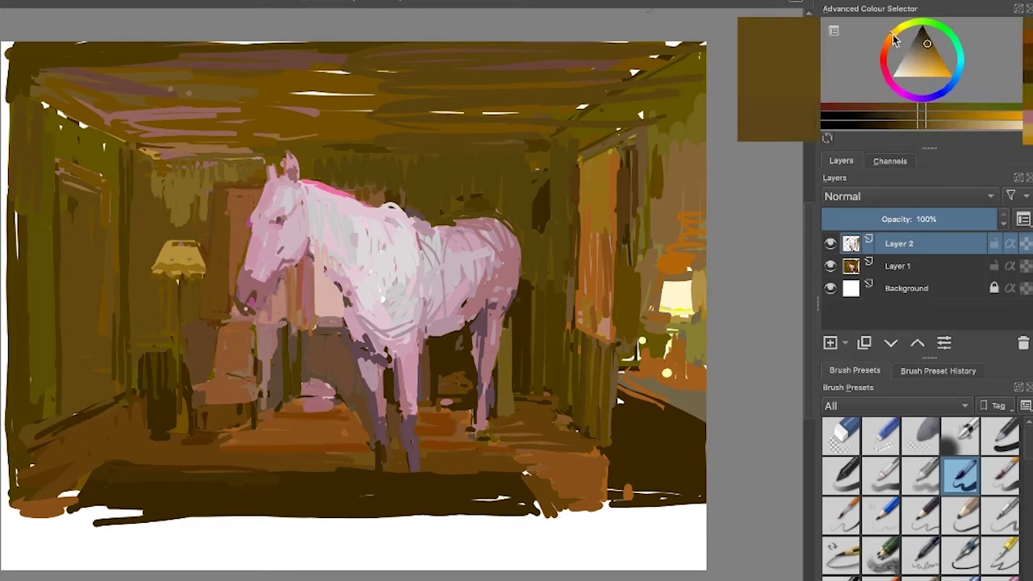
drag(219, 191, 220, 240)
ctrl+click(276, 322)
drag(267, 337, 267, 385)
- Add sampled dark brown vertical strokes between the standing lamp's base and the chair
ctrl+click(349, 399)
ctrl+click(162, 386)
drag(184, 355, 187, 401)
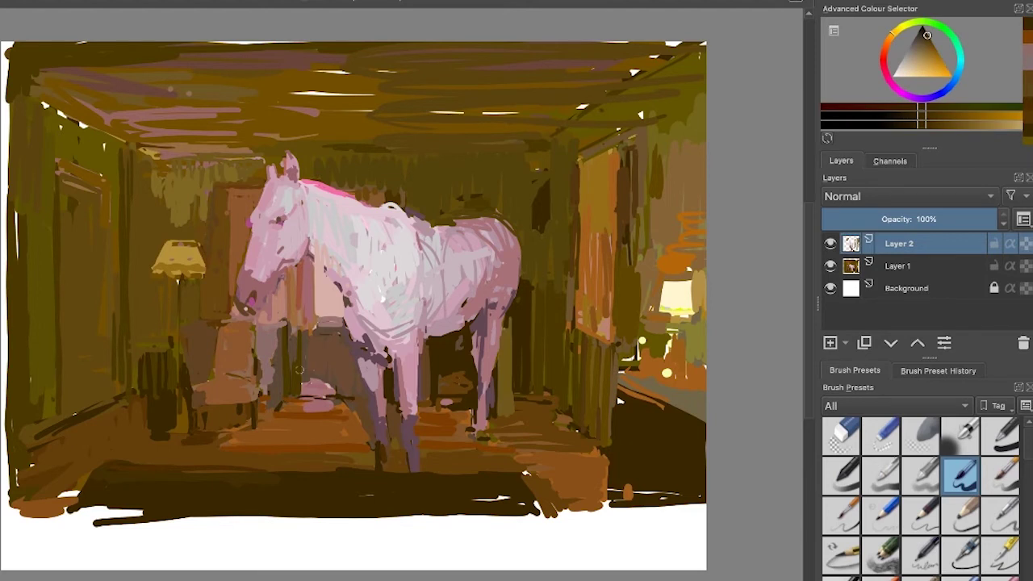
- Reinforce the curtain's top edge with sampled olive and refine the table lamp with sampled pale yellow and orange-brown
ctrl+click(652, 122)
drag(587, 148, 636, 124)
ctrl+click(677, 297)
drag(667, 283, 655, 315)
ctrl+click(686, 374)
drag(667, 368, 666, 380)
- Extend the base line of the left wall and the upper ceiling band to the left canvas edge with sampled browns
ctrl+click(50, 449)
drag(35, 452, 2, 468)
ctrl+click(145, 63)
drag(142, 46, 16, 47)
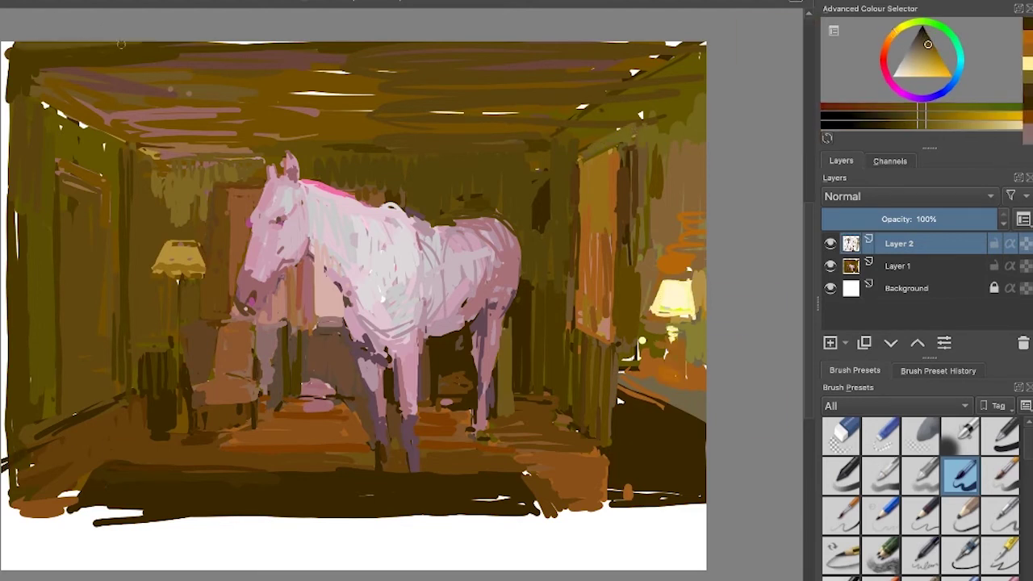
drag(363, 53, 5, 56)
- Accent the top of the standing lamp's shade with orange-brown and add sampled pink strokes beneath the horse's throat
ctrl+click(198, 242)
drag(167, 242, 198, 243)
ctrl+click(290, 167)
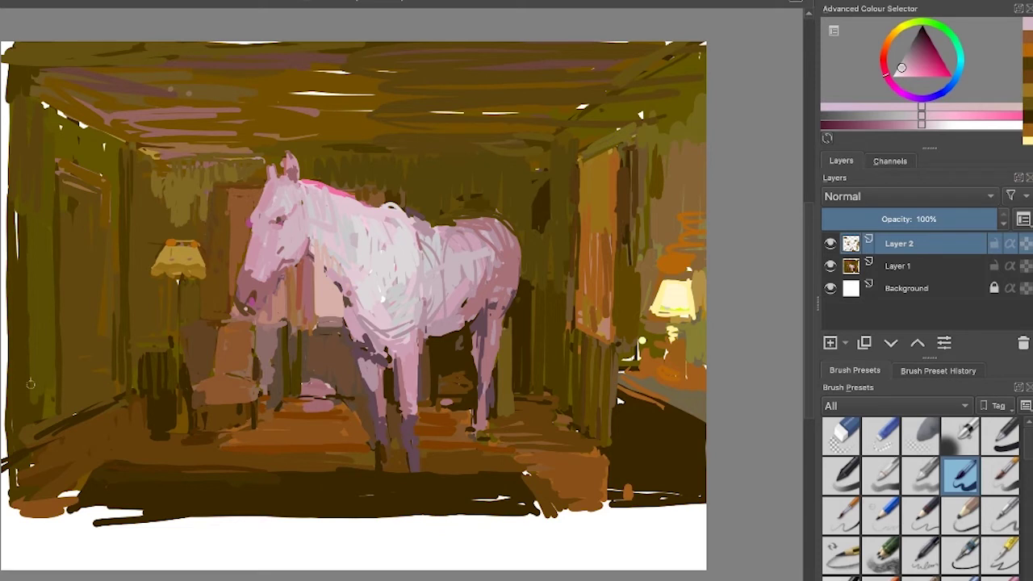
ctrl+click(455, 220)
click(884, 58)
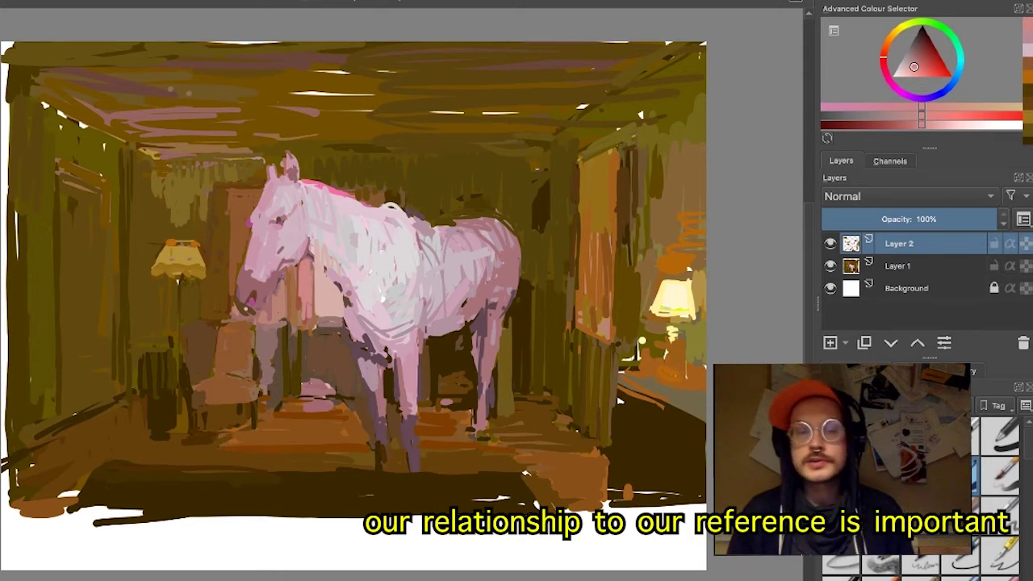
ctrl+click(332, 267)
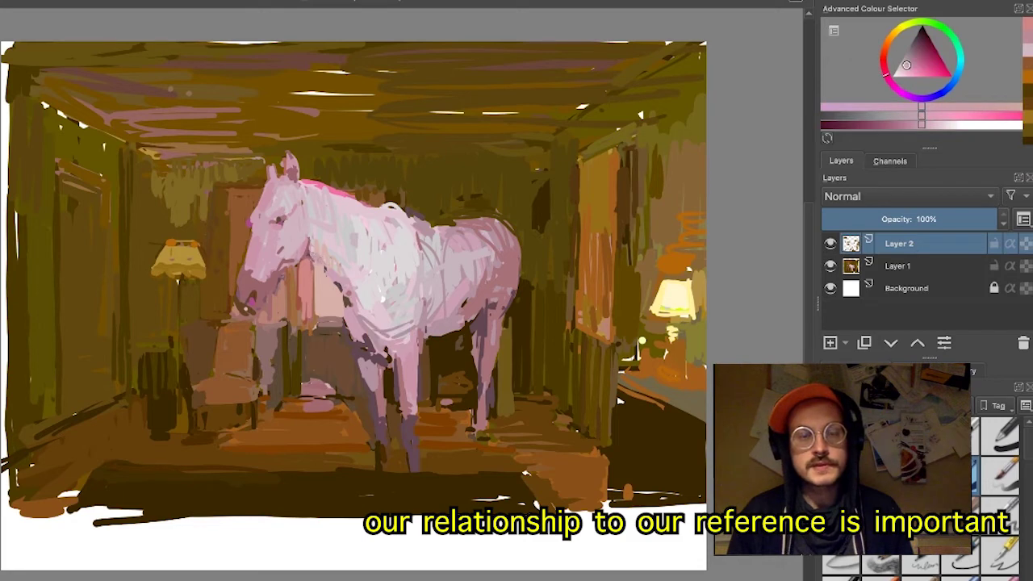
drag(309, 250, 319, 260)
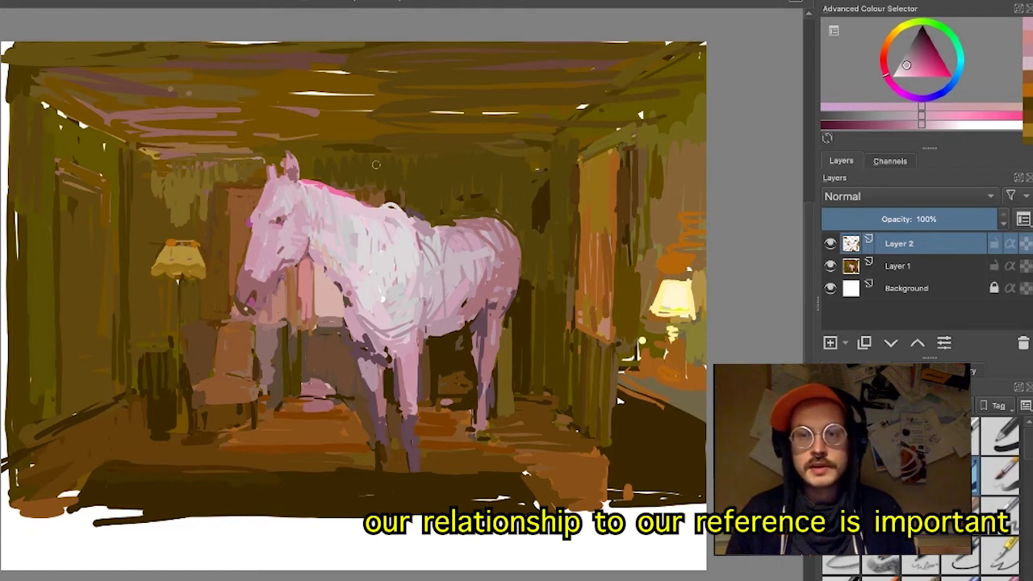
- Brighten the horse's neck and shoulder with sampled pale grey and add white highlight strokes at the shoulder's centre
ctrl+click(363, 236)
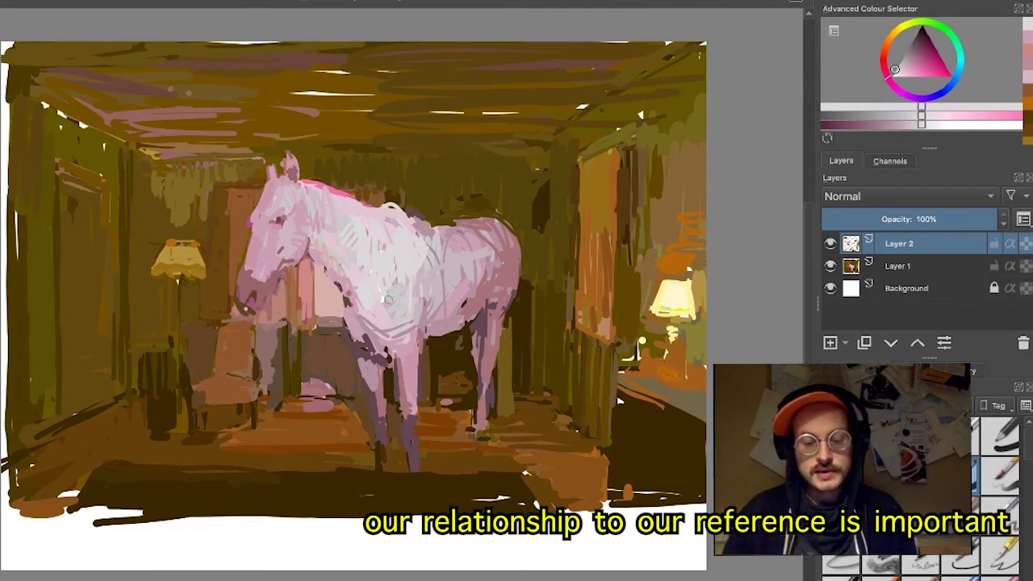
ctrl+click(388, 294)
mouse_move(381, 286)
mouse_down()
mouse_move(392, 260)
mouse_move(397, 281)
mouse_up()
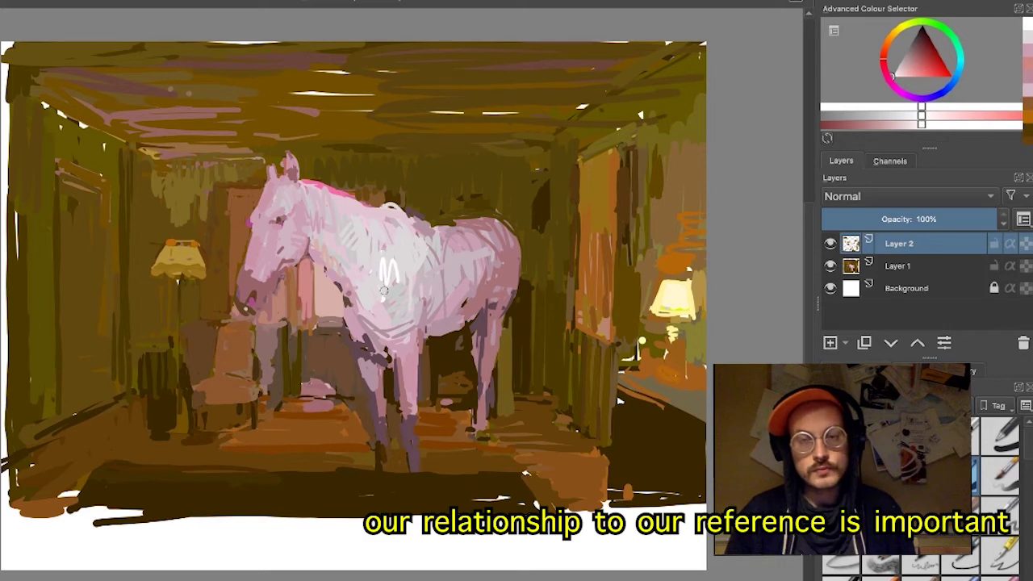
click(731, 0)
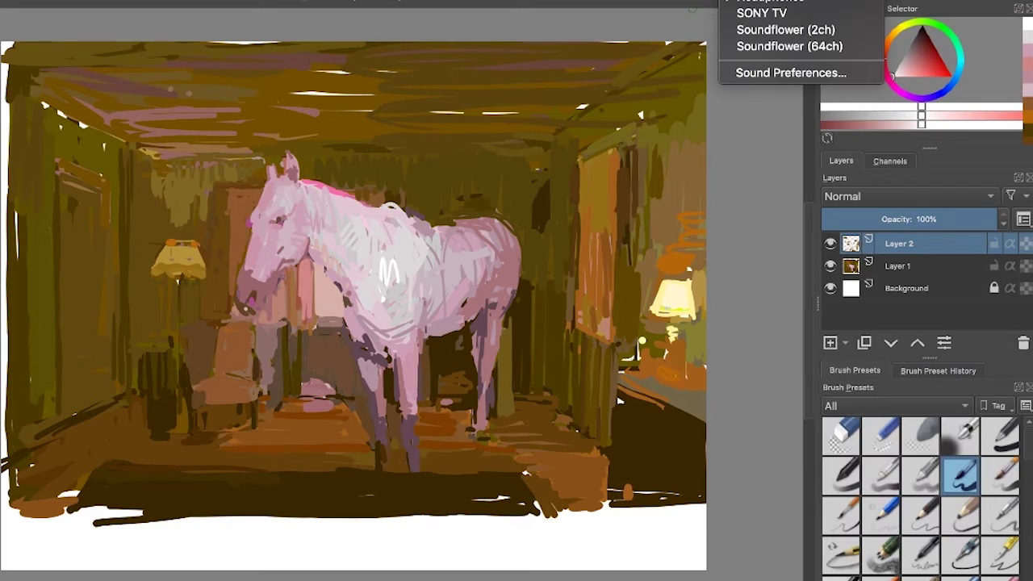
key(Escape)
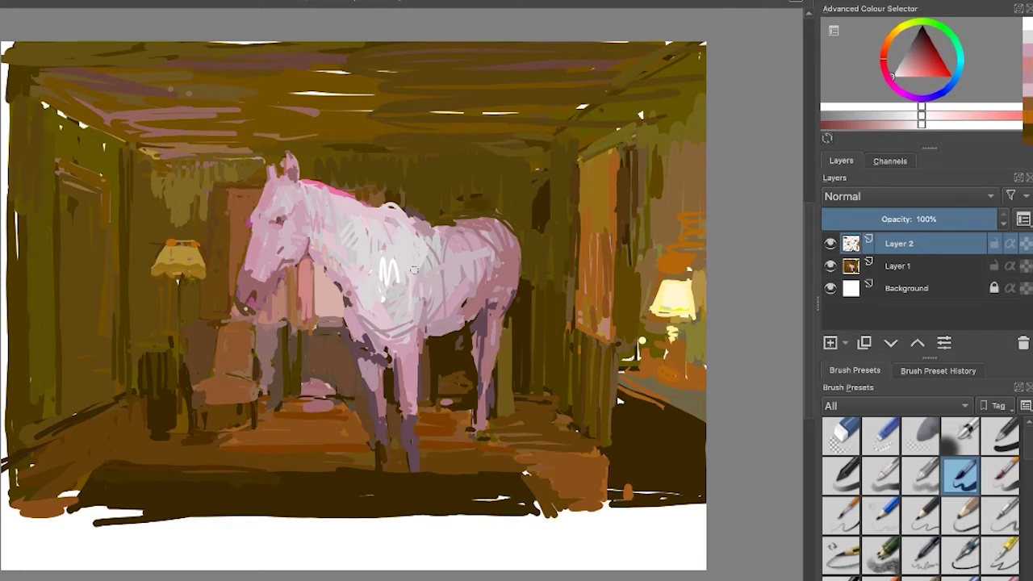
- Paint warmer pink strokes on the horse's hindquarters using a sampled body tone with a shifted hue
ctrl+click(378, 359)
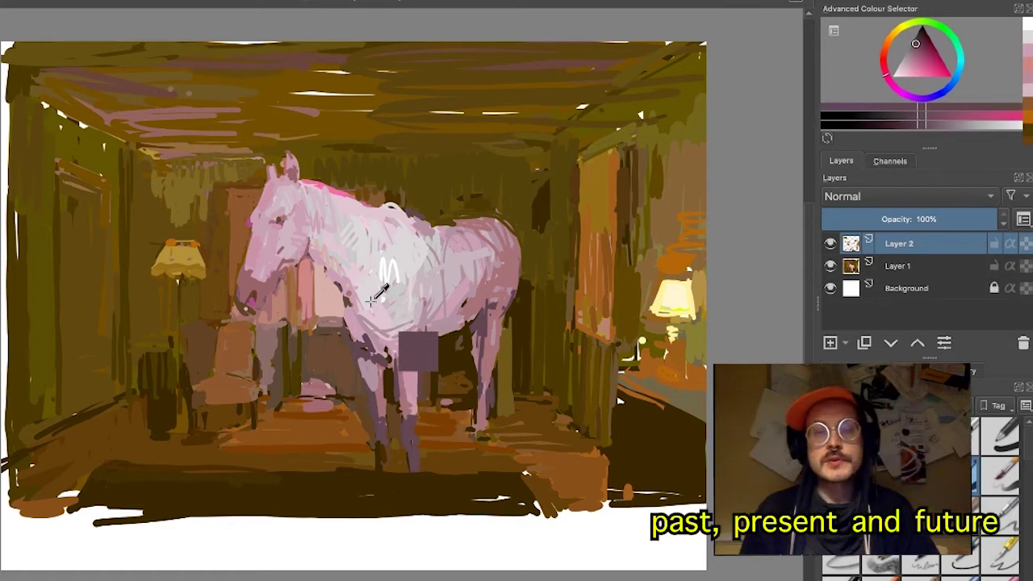
ctrl+click(391, 265)
ctrl+click(393, 265)
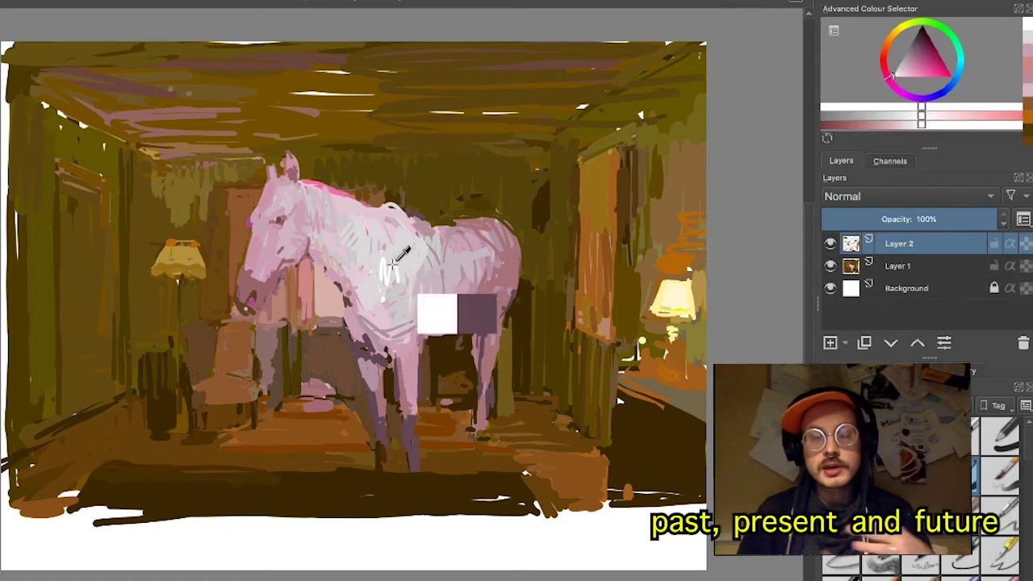
ctrl+click(519, 264)
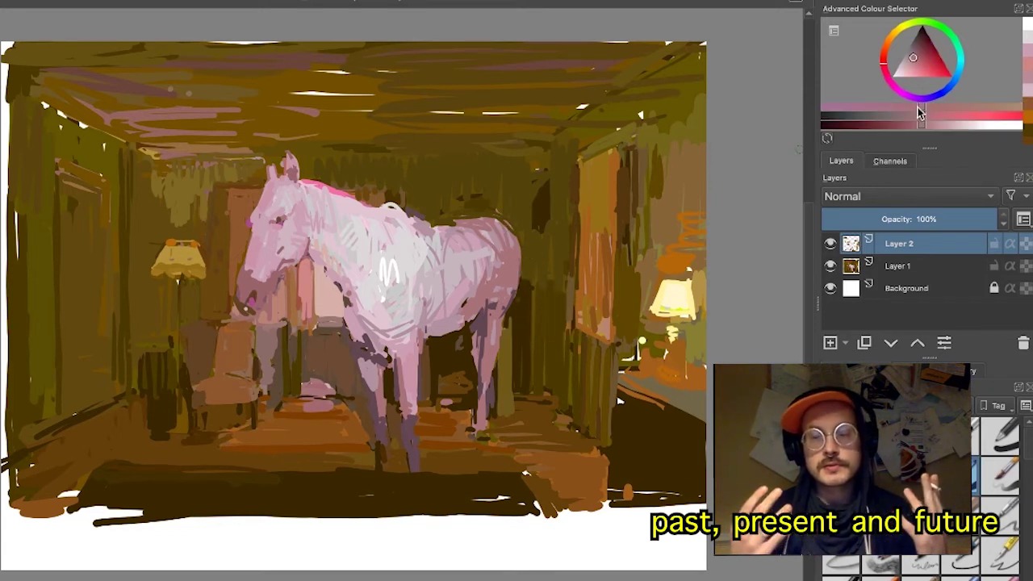
drag(918, 105, 897, 106)
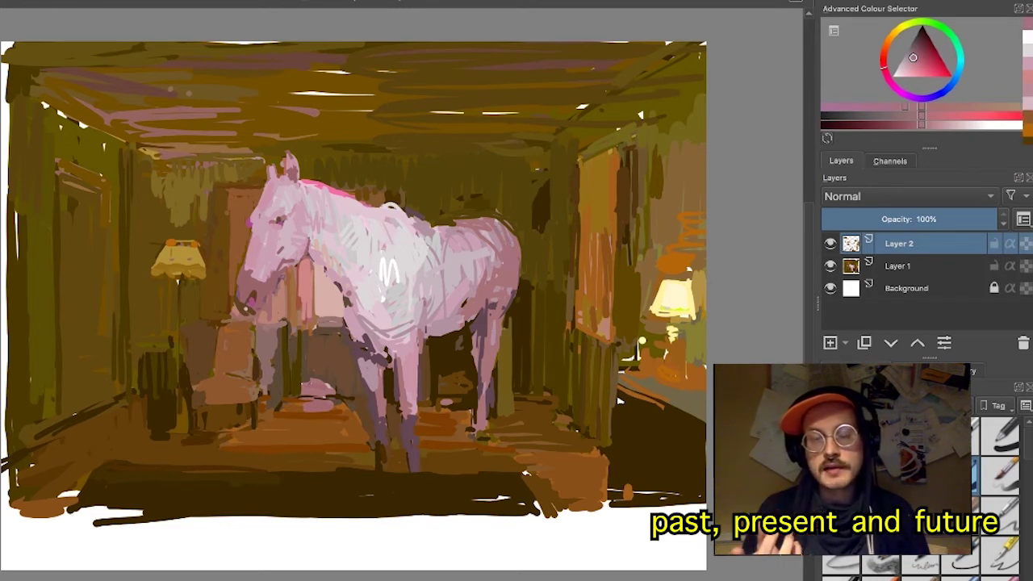
click(867, 106)
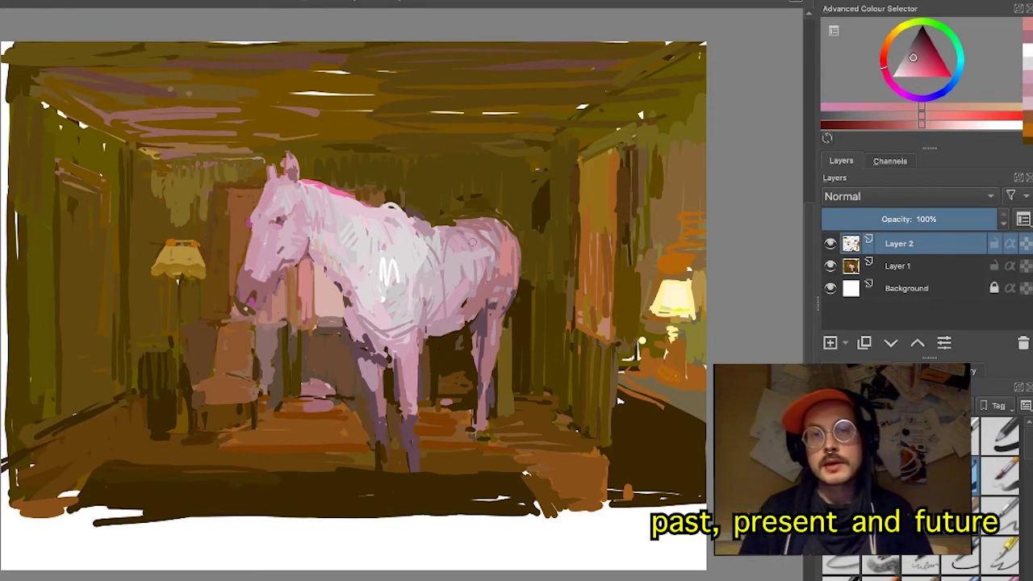
key(XF86AudioLowerVolume)
key(XF86AudioRaiseVolume)
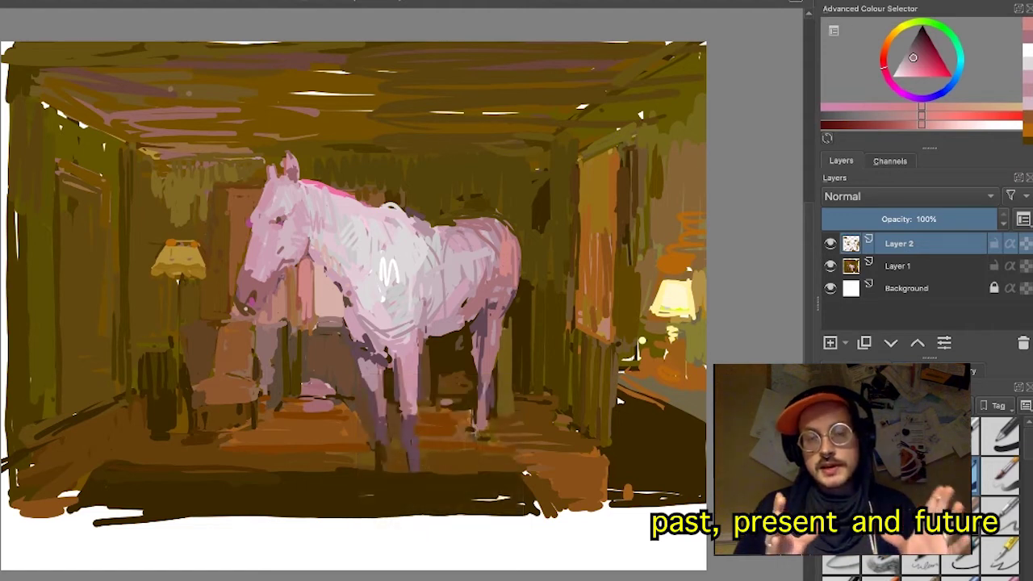
- Spread a desaturated warm pink over the horse's flank and front leg, and refine its head and jaw with sampled light pinks
ctrl+click(505, 253)
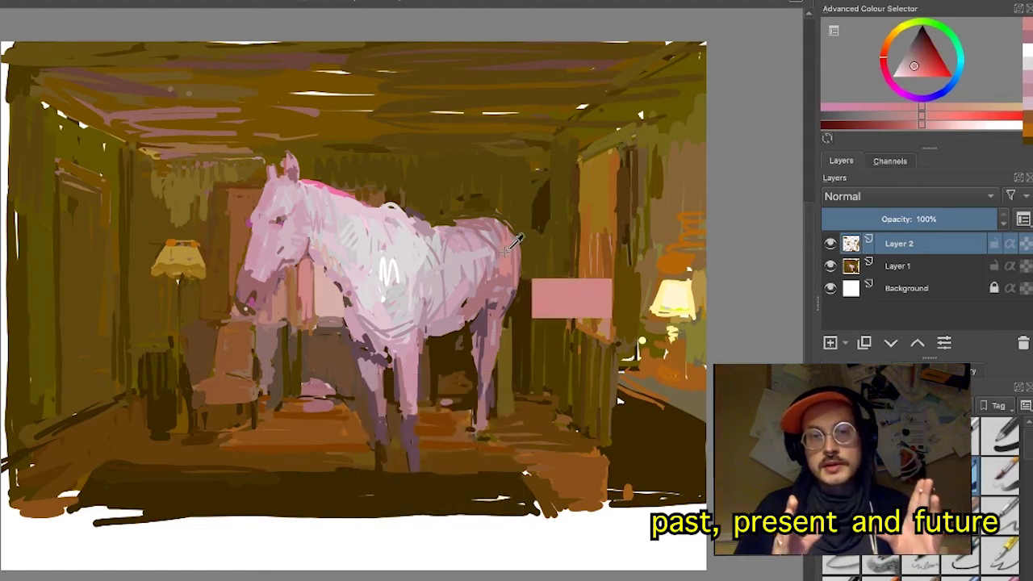
click(912, 65)
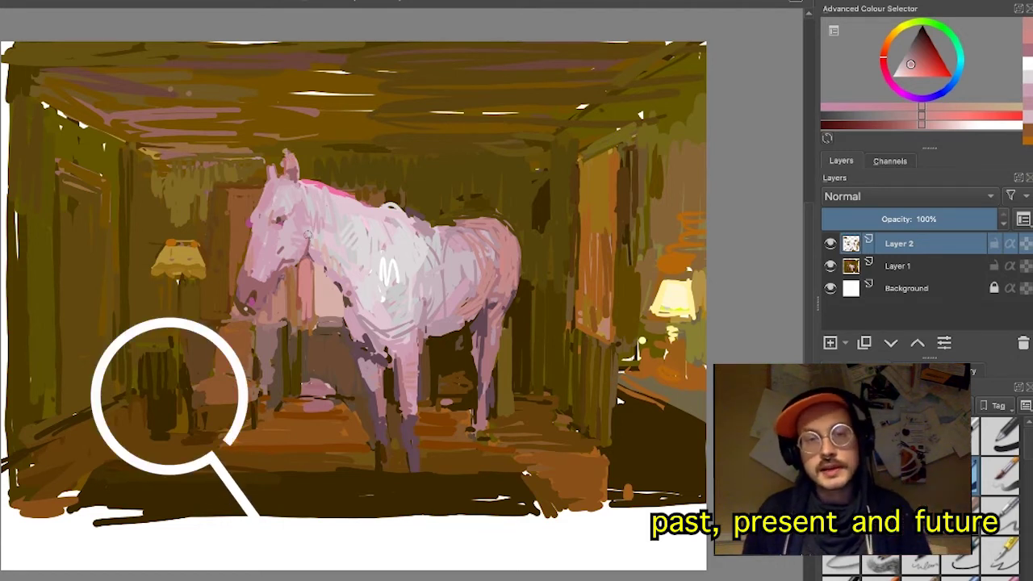
key(ctrl)
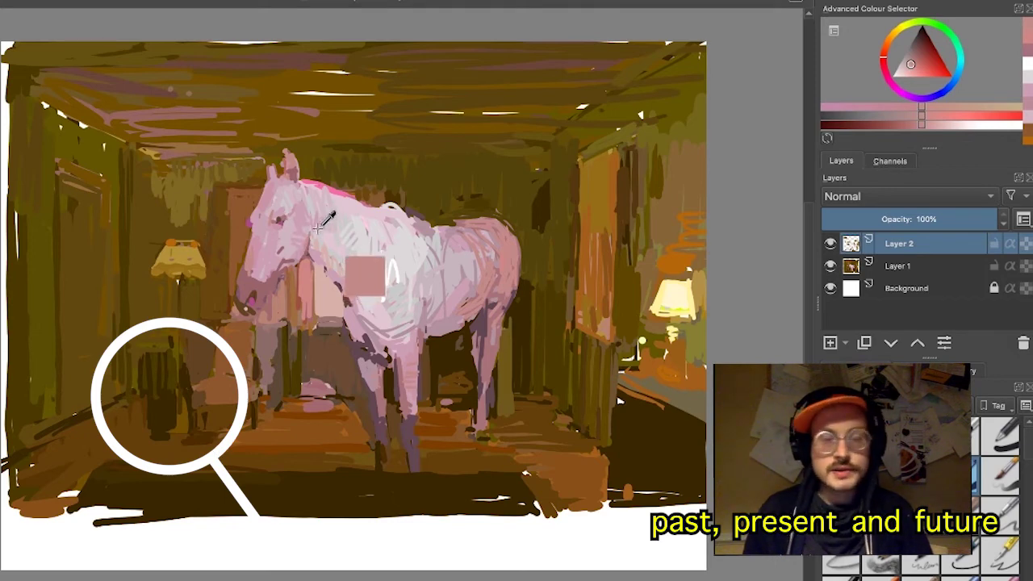
ctrl+click(310, 226)
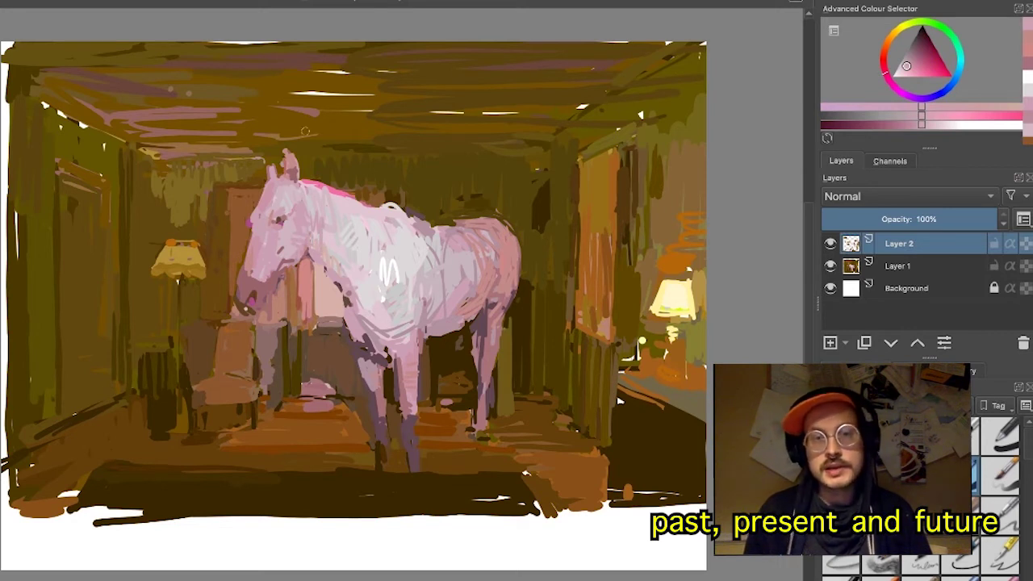
ctrl+click(278, 245)
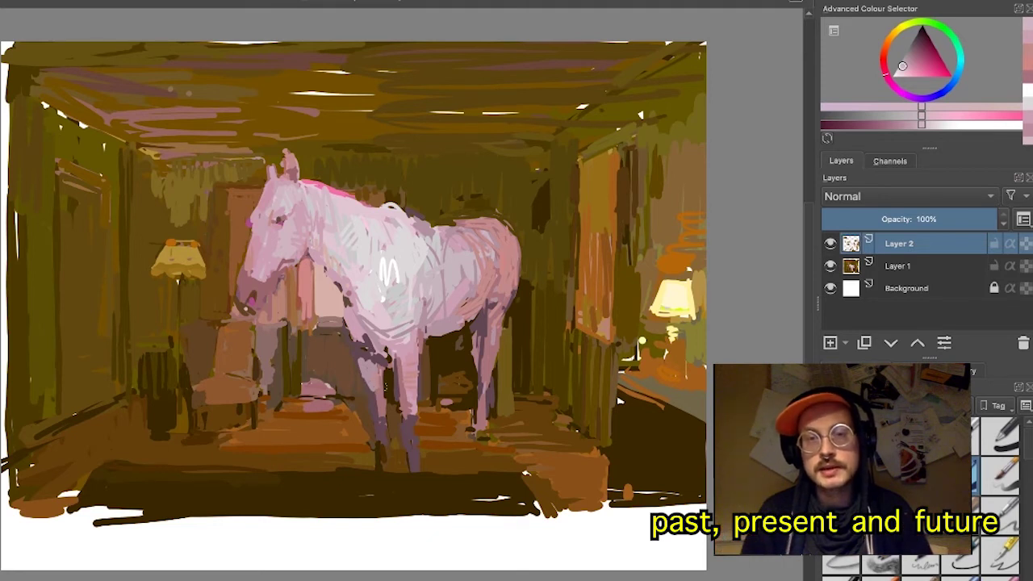
- Tint the horse's lower foreleg with sampled brown and draw reddish-brown pattern lines across the rug around and beyond its legs
ctrl+click(382, 453)
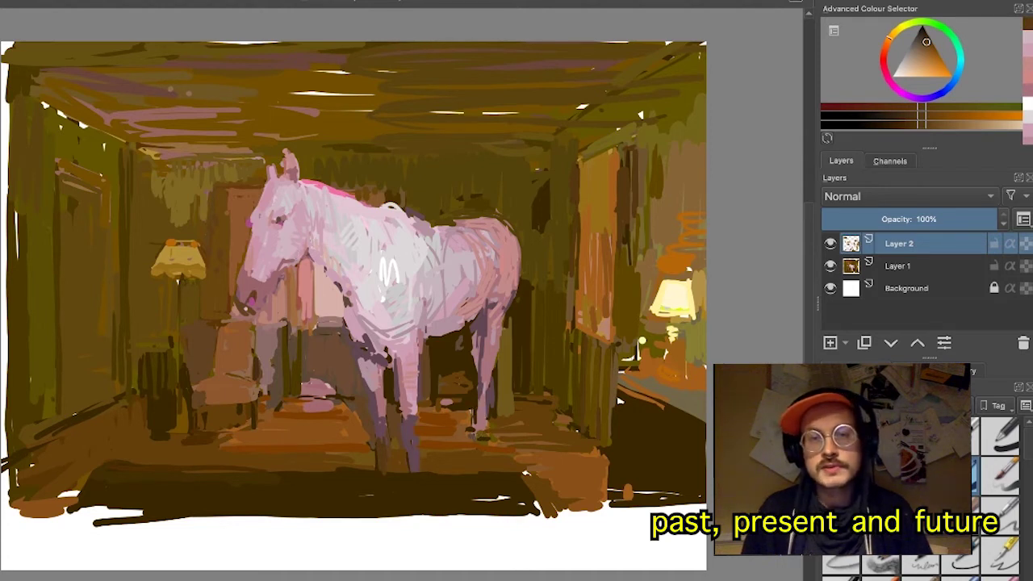
ctrl+click(465, 448)
drag(461, 441, 457, 428)
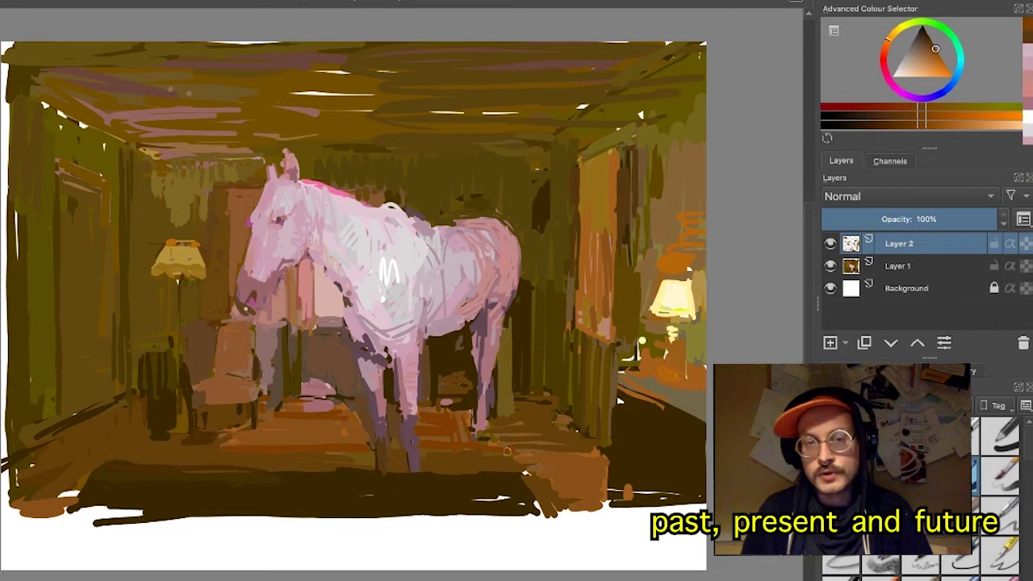
mouse_move(517, 451)
mouse_down()
mouse_move(563, 454)
mouse_move(528, 497)
mouse_up()
drag(575, 507, 564, 520)
drag(593, 468, 563, 518)
drag(608, 465, 595, 489)
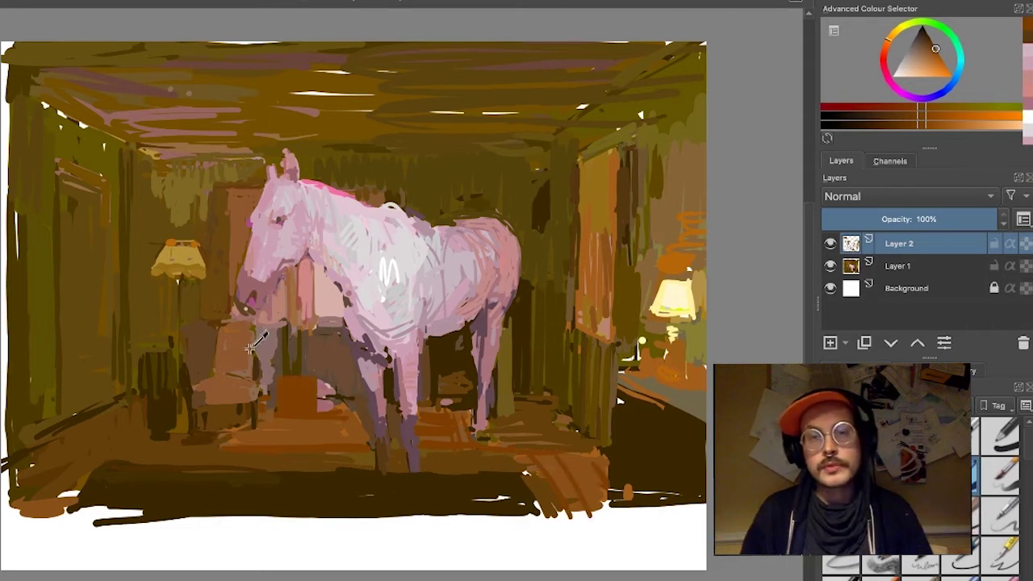
- Define the vertical edge of the door behind the horse's head with a sampled brown tone
ctrl+click(208, 242)
ctrl+click(239, 218)
drag(224, 189, 222, 315)
ctrl+click(235, 343)
- Add sampled hot pink accents along the horse's mane, ear, withers and rump
ctrl+click(333, 189)
drag(347, 195, 389, 209)
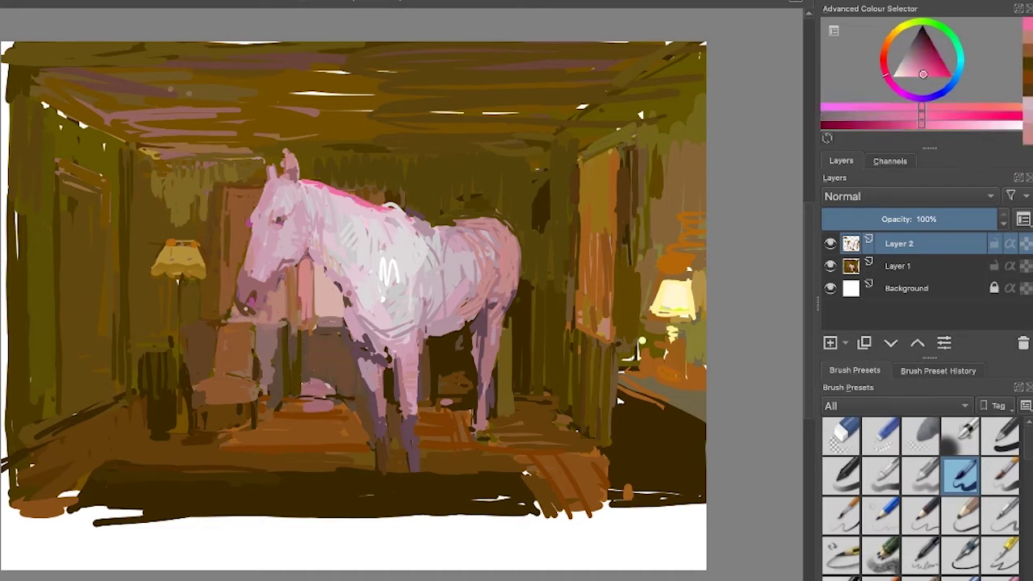
drag(299, 155, 301, 170)
drag(394, 205, 406, 217)
drag(495, 217, 516, 260)
- Retouch the cornice above the back wall with sampled ceiling and wall browns and a darkened olive tone
ctrl+click(292, 71)
ctrl+click(364, 172)
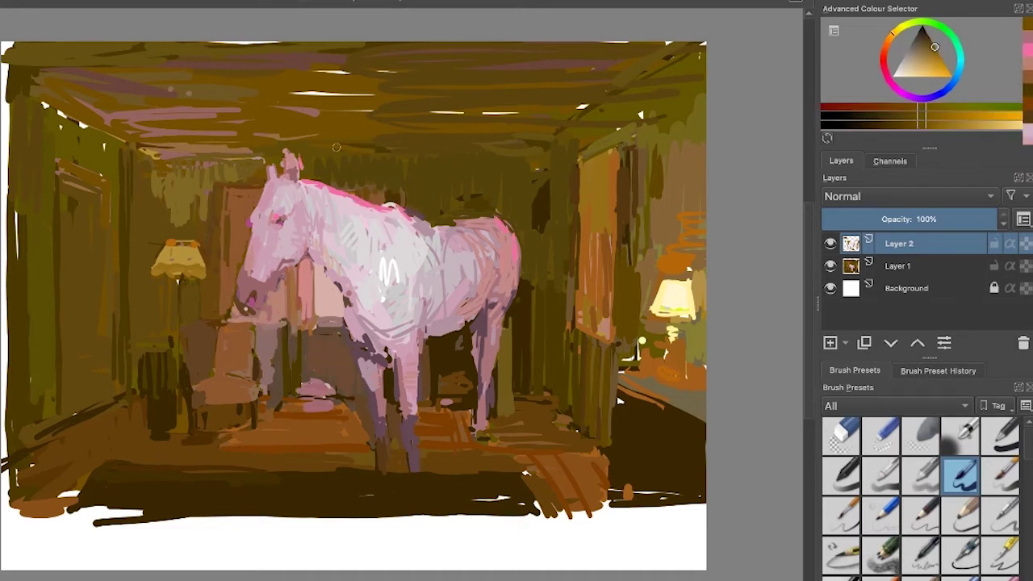
ctrl+click(390, 101)
ctrl+click(360, 154)
click(924, 39)
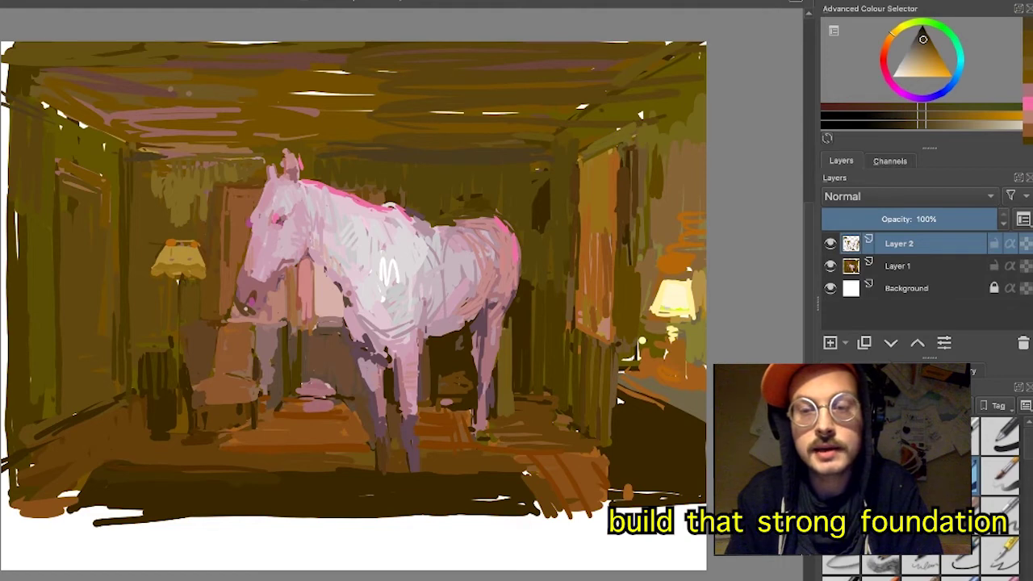
- Deepen the floor edge behind the horse's hind legs and the vertical wall folds beside the curtain with sampled dark brown
ctrl+click(448, 388)
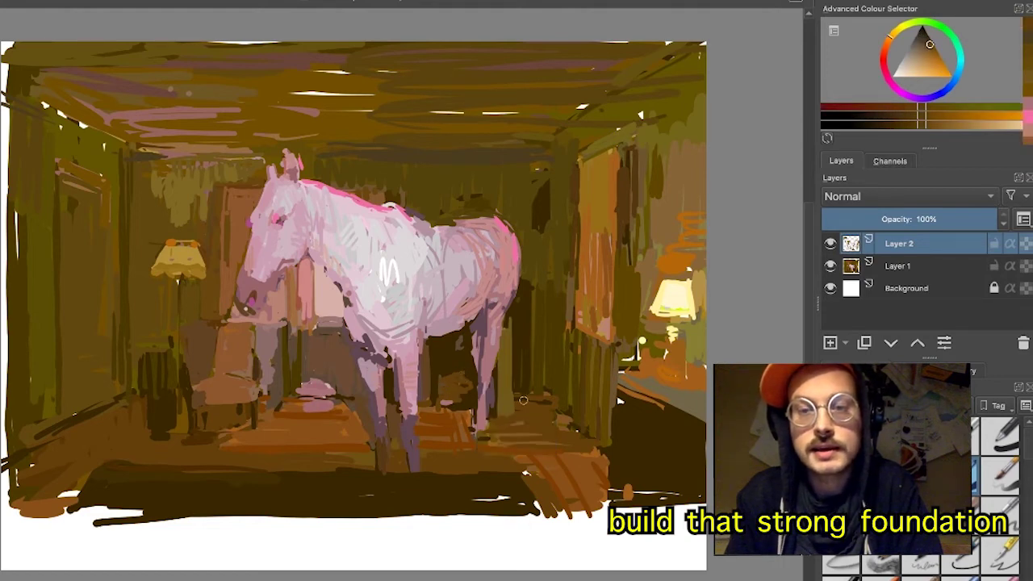
ctrl+click(530, 375)
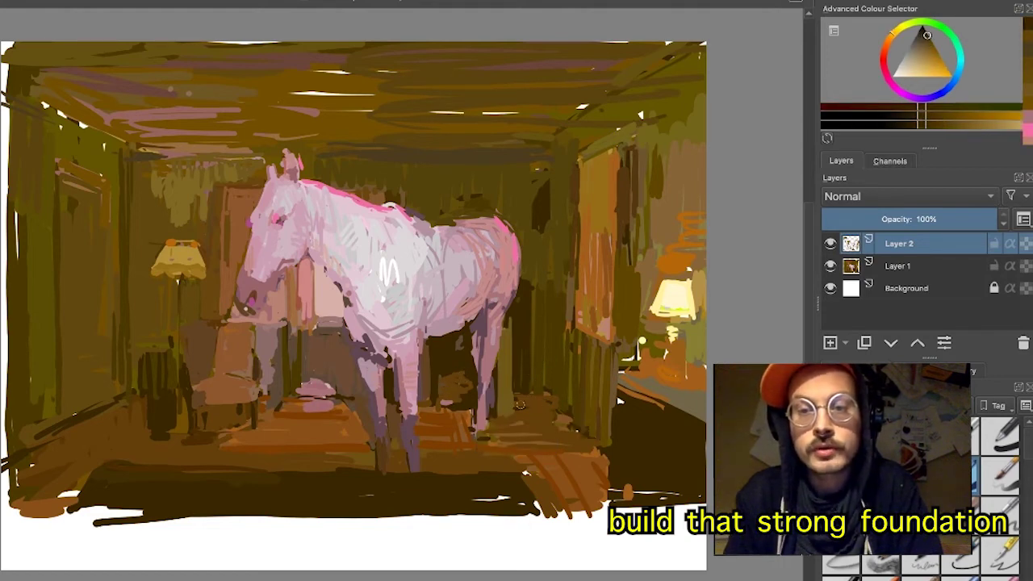
drag(517, 406, 543, 408)
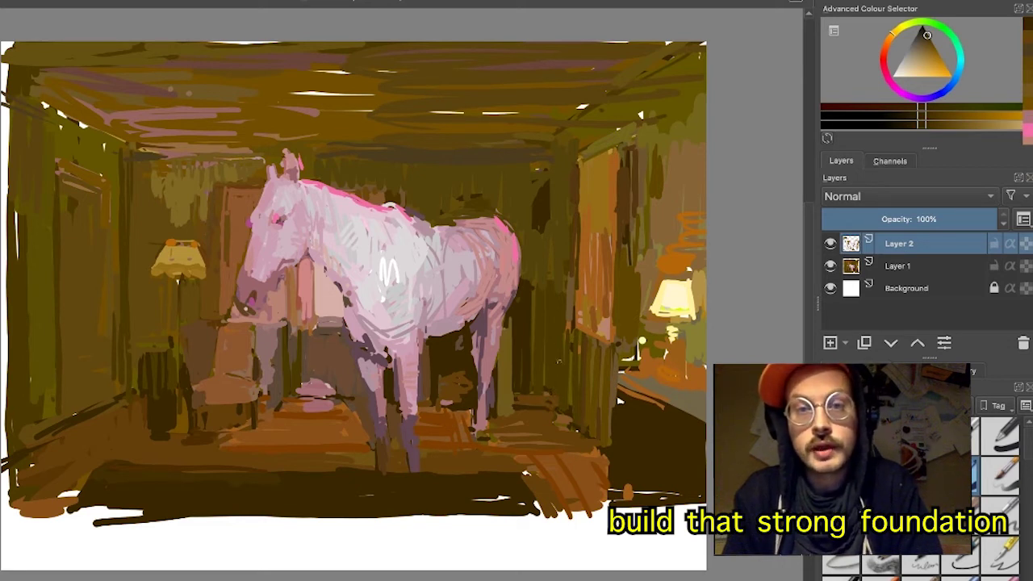
drag(558, 351, 557, 407)
drag(563, 325, 561, 405)
drag(567, 363, 568, 410)
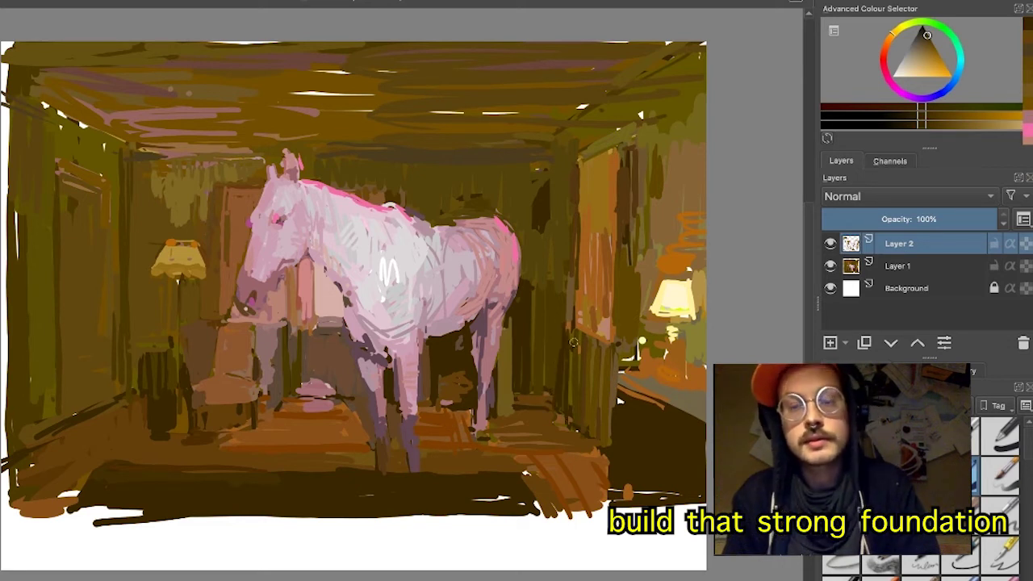
mouse_move(574, 336)
mouse_down()
mouse_move(572, 429)
mouse_move(578, 357)
mouse_move(582, 424)
mouse_up()
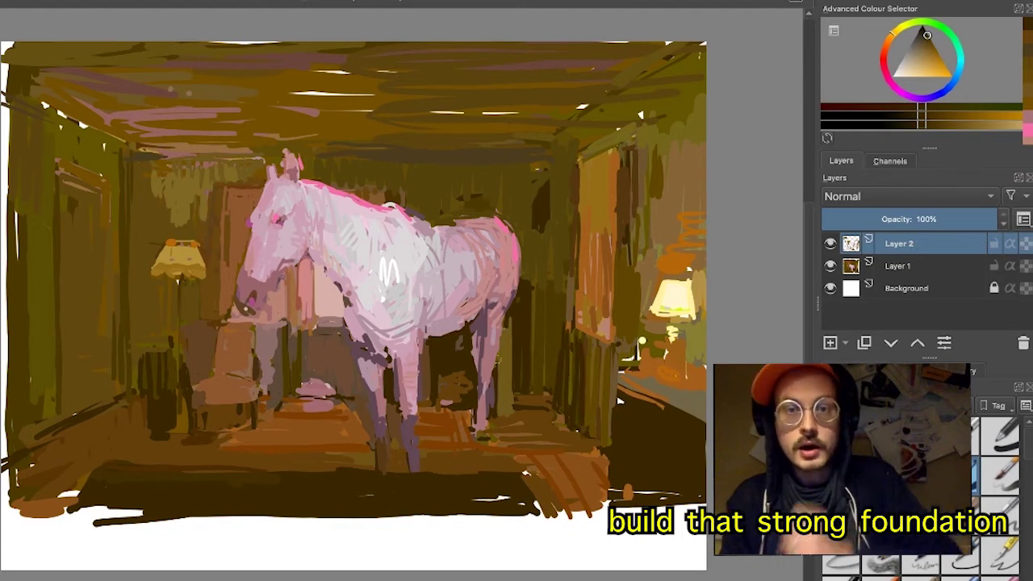
- Sample the floor brown and the horse's pinks, and block in reddish-brown frame marks on the wall behind the horse's neck
ctrl+click(512, 427)
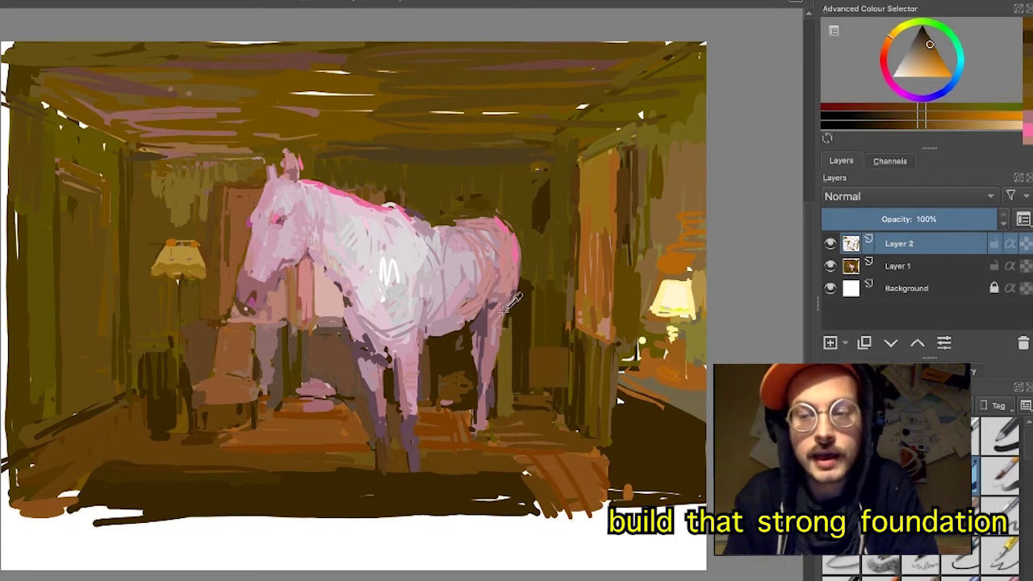
ctrl+click(505, 253)
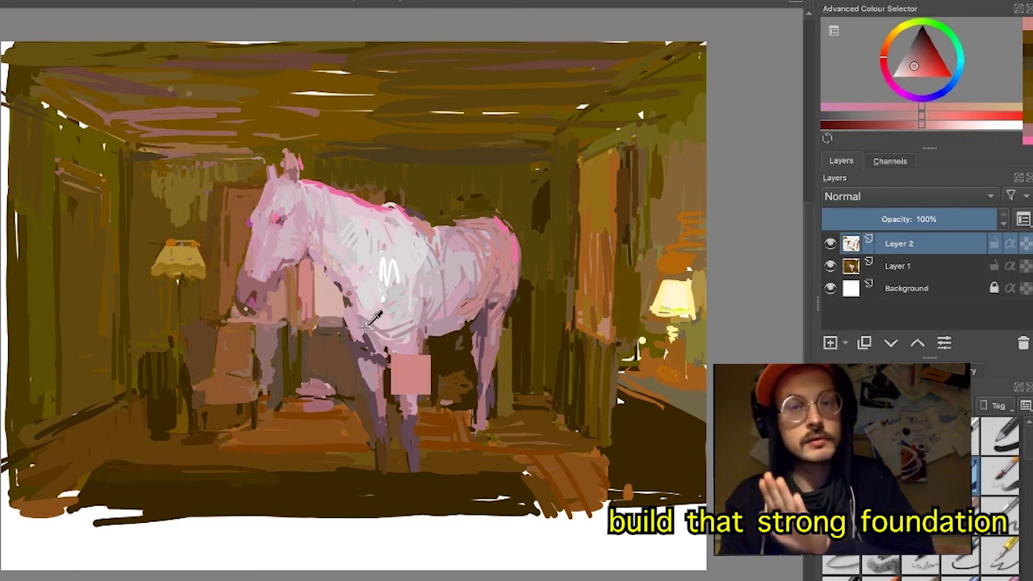
ctrl+click(360, 329)
click(908, 66)
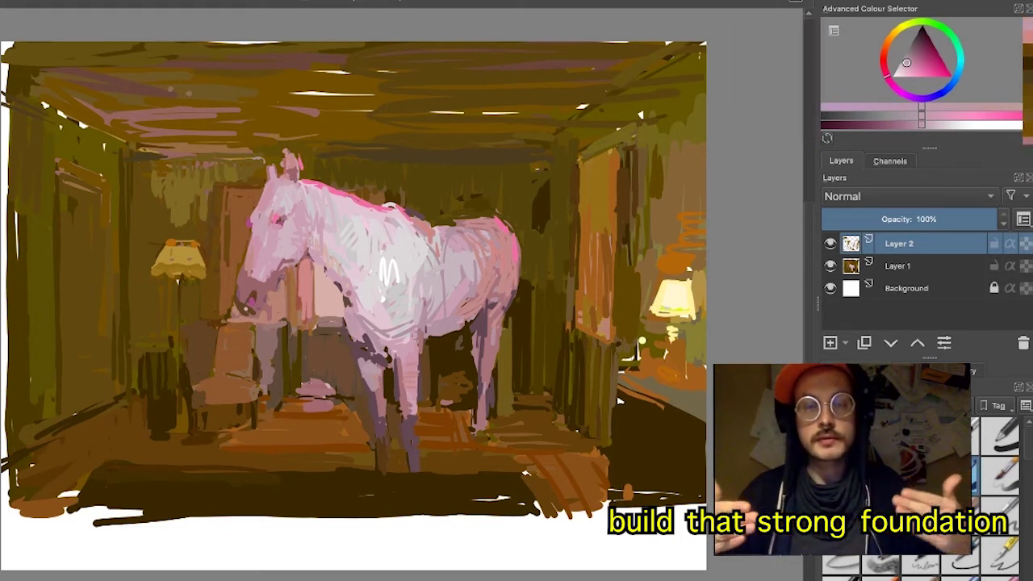
click(910, 66)
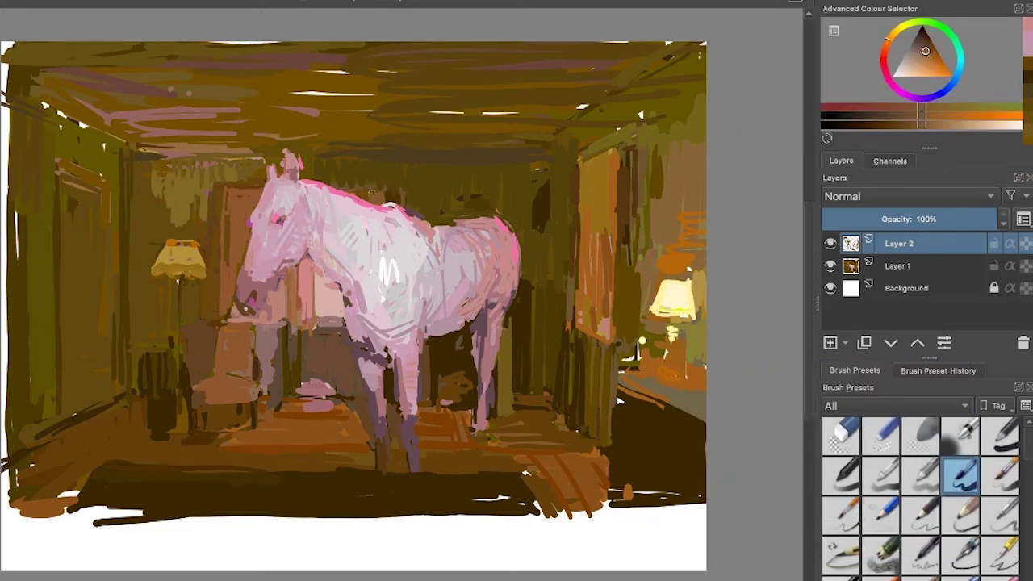
drag(357, 190, 397, 191)
- Warm the horse's rump and upper hind leg with small accents in sampled pinks and reddish tones
ctrl+click(550, 207)
ctrl+click(504, 250)
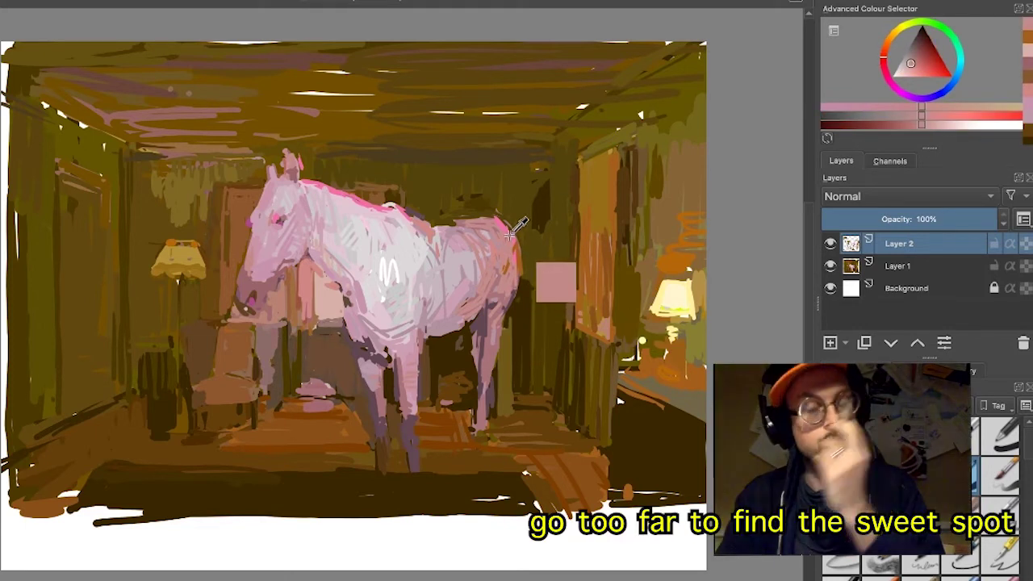
ctrl+click(502, 338)
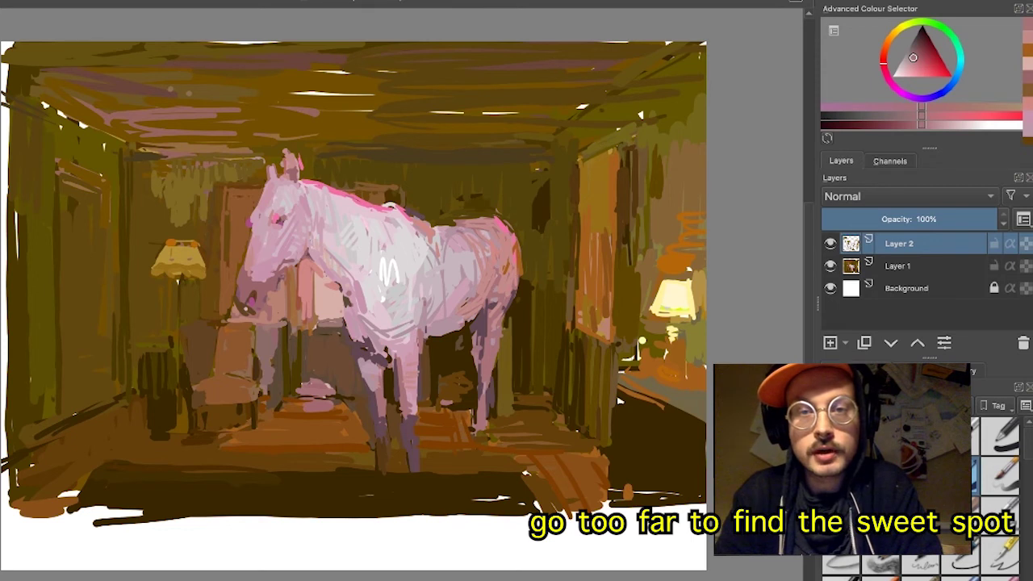
ctrl+click(611, 307)
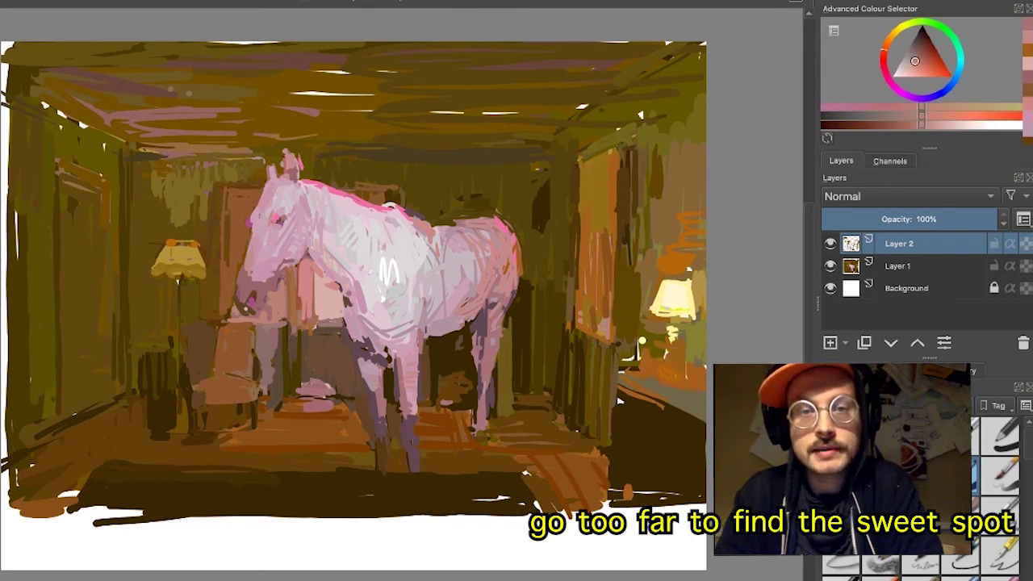
- Try warmer orange and ochre variations of the sampled curtain colour, and undo the last stroke
ctrl+click(614, 276)
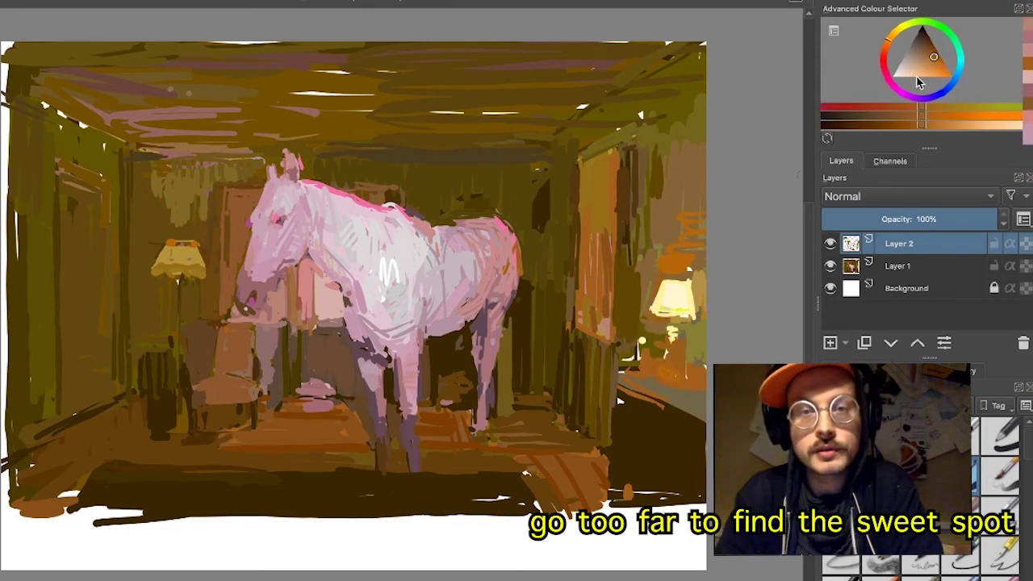
drag(936, 57, 938, 53)
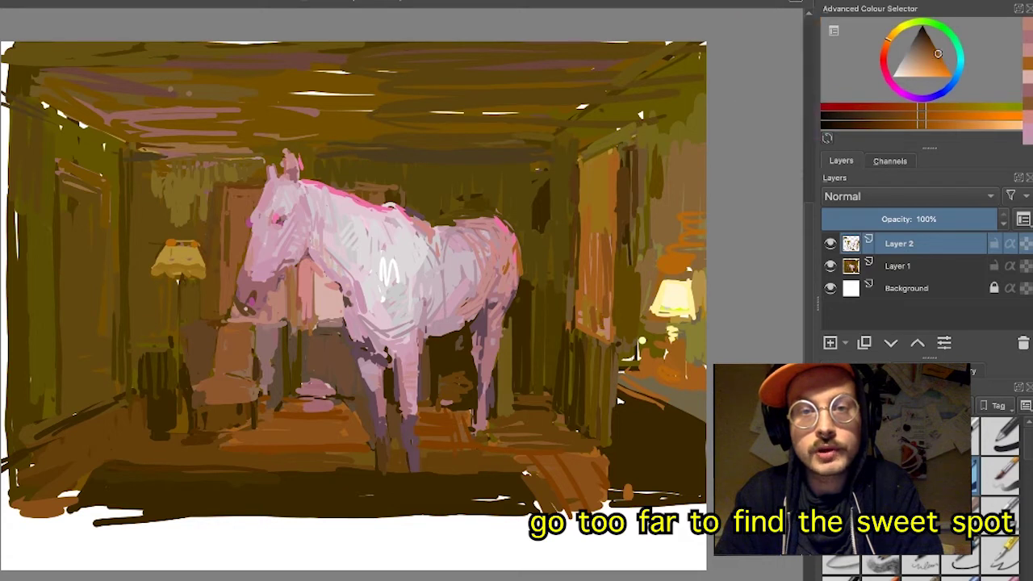
click(893, 39)
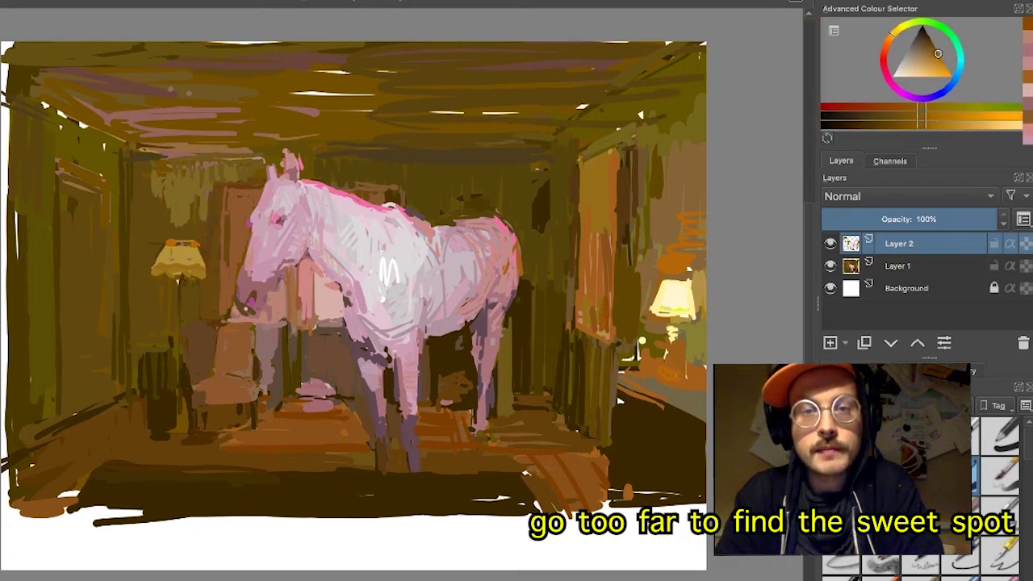
click(939, 56)
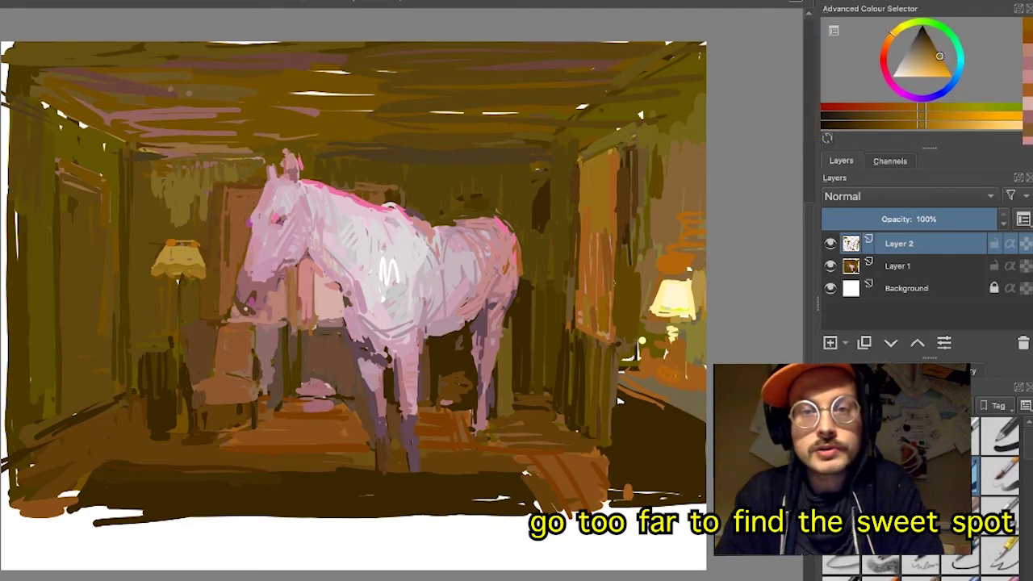
click(890, 37)
click(935, 65)
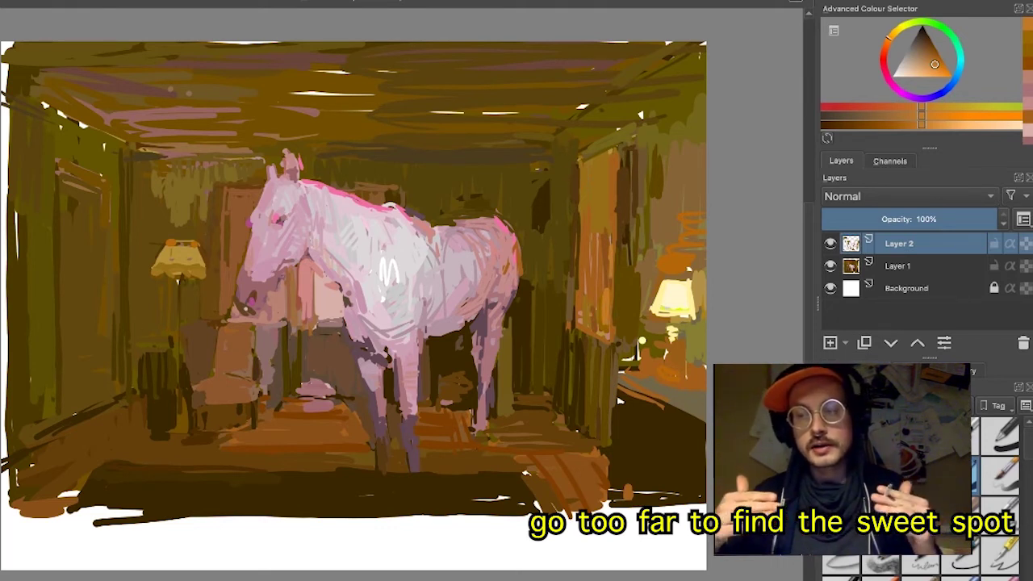
key(ctrl)
key(ctrl+z)
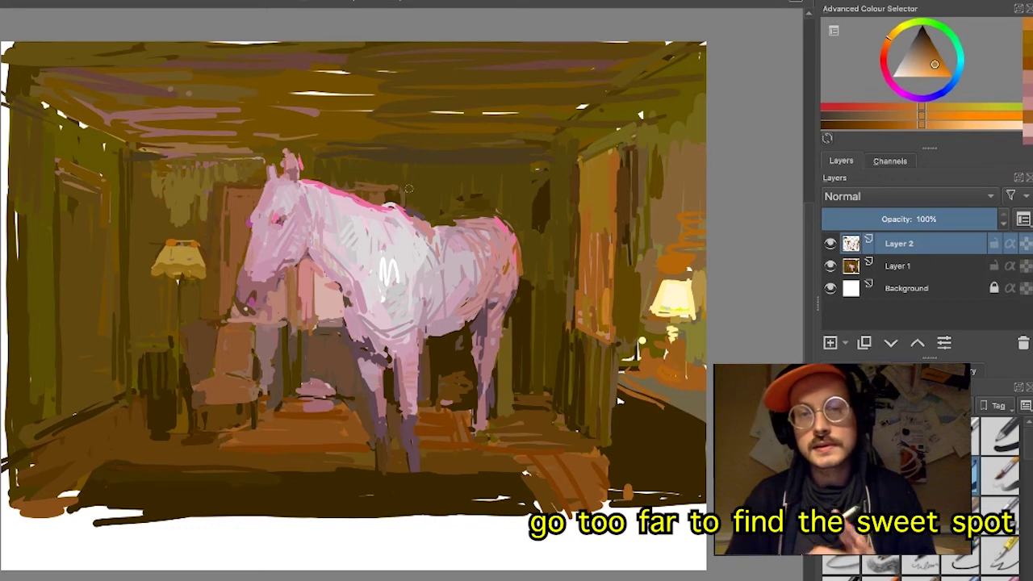
- Cover the white gap at the horse's withers and redefine the back's contour with sampled pink and mauve tones
ctrl+click(415, 219)
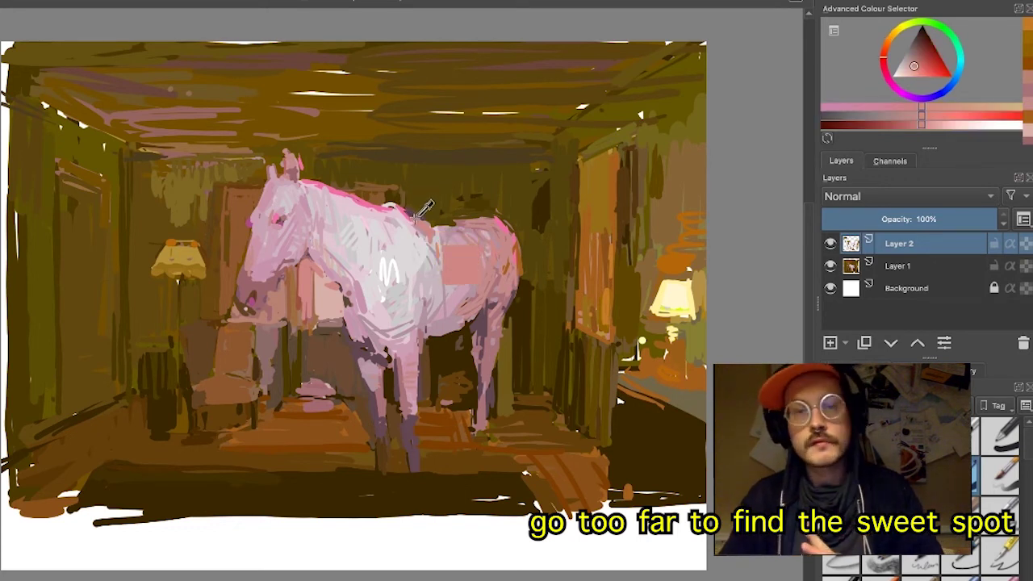
drag(427, 209, 388, 204)
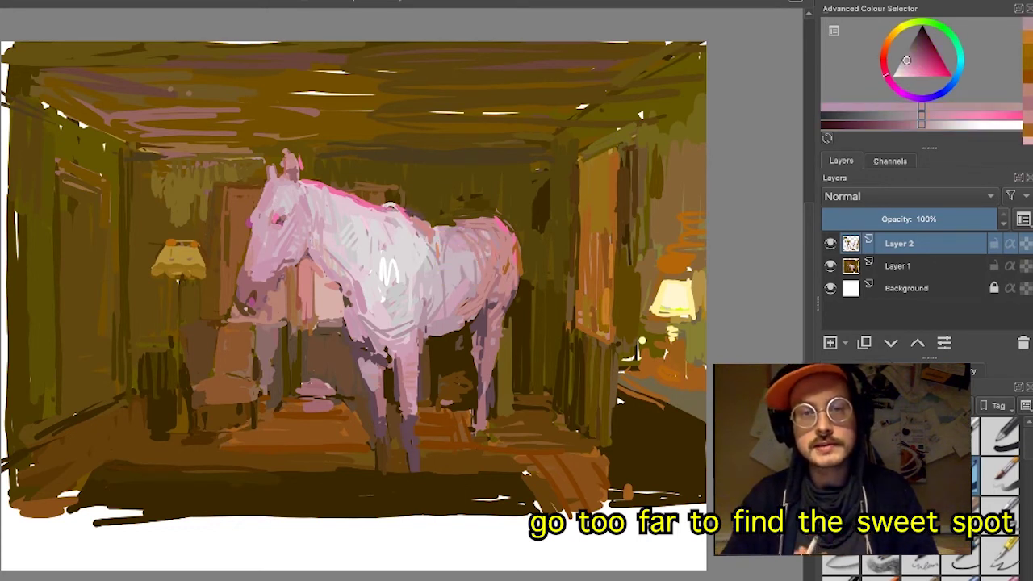
ctrl+click(377, 205)
drag(386, 202, 405, 212)
ctrl+click(409, 216)
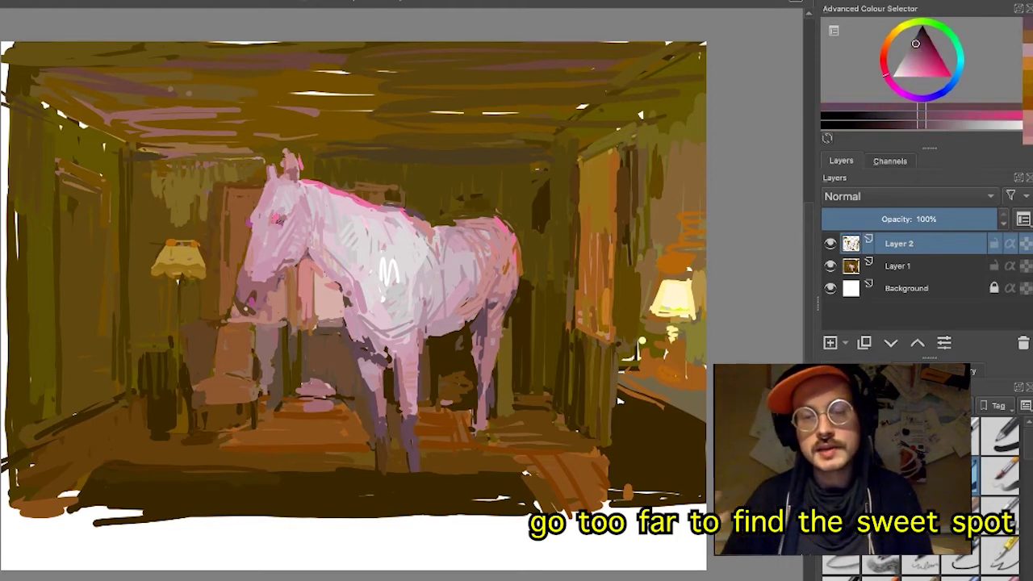
- Retouch the area around the horse's muzzle and reshape the floor lamp's shade with sampled brown, ochre and wall tones
ctrl+click(248, 288)
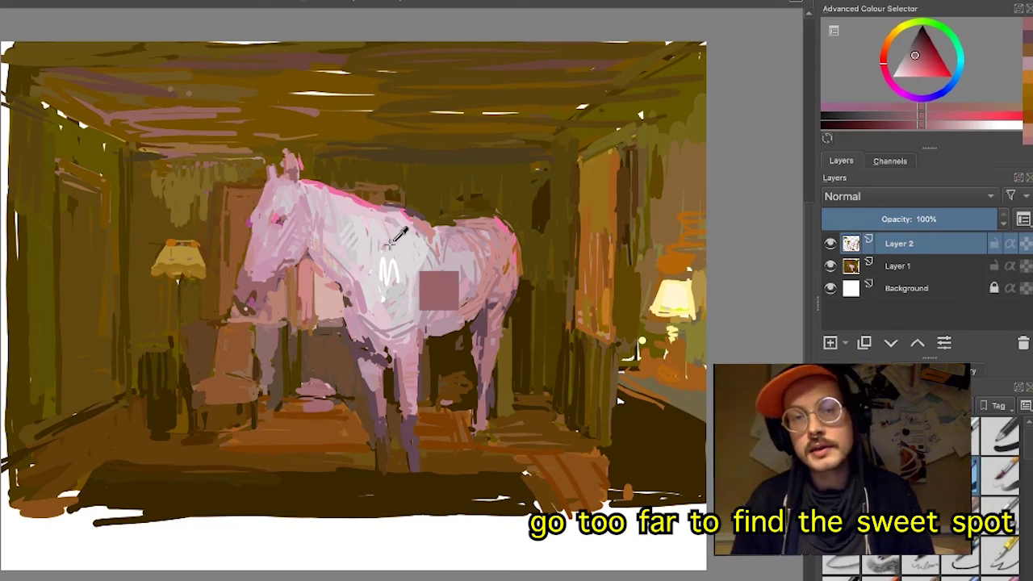
ctrl+click(238, 327)
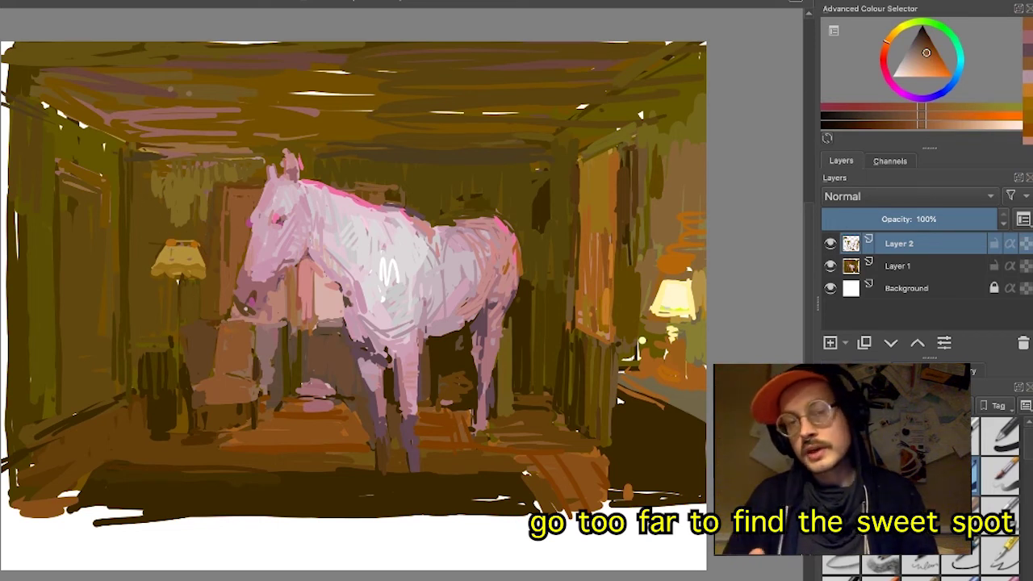
ctrl+click(230, 302)
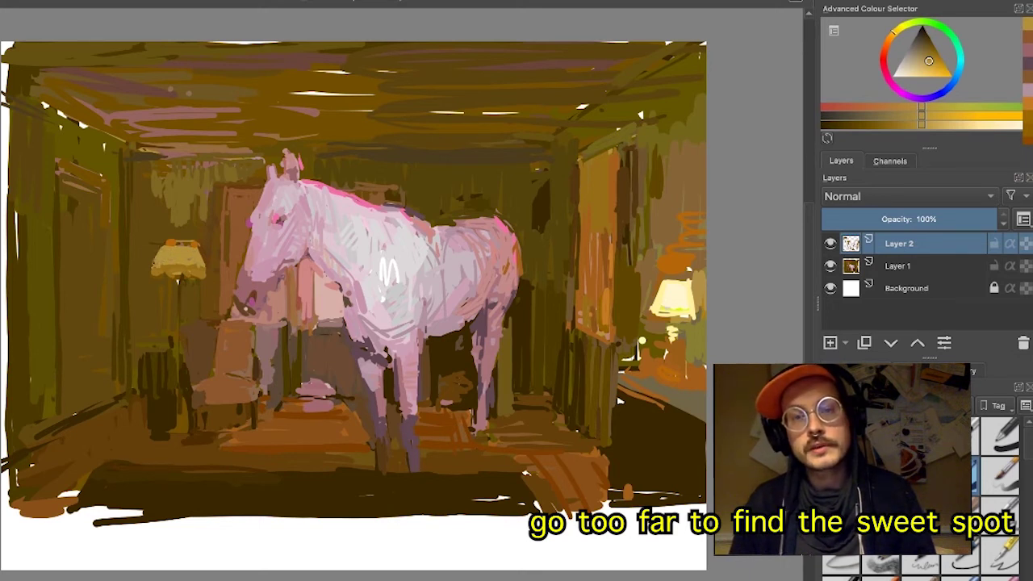
ctrl+click(156, 233)
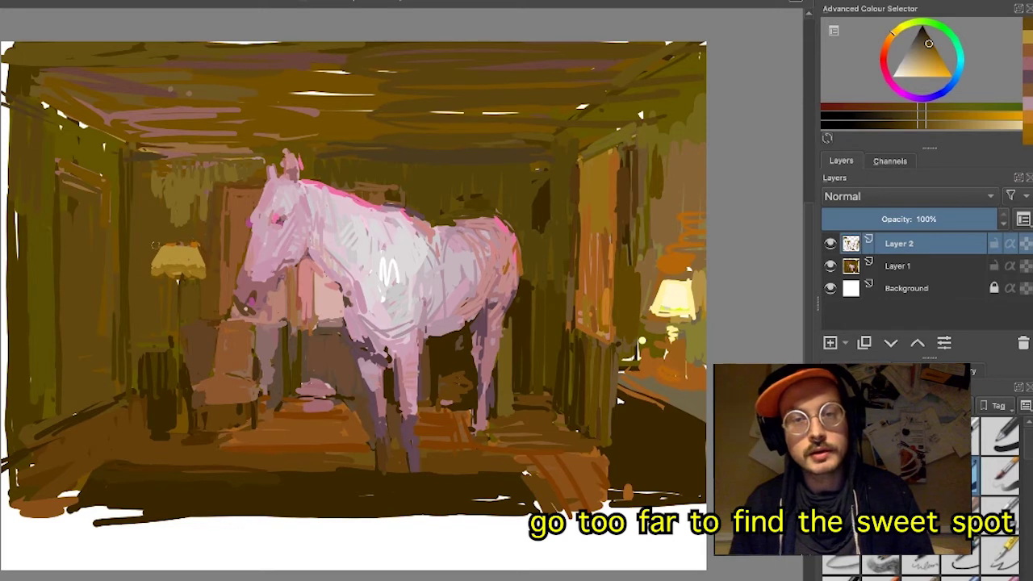
ctrl+click(231, 305)
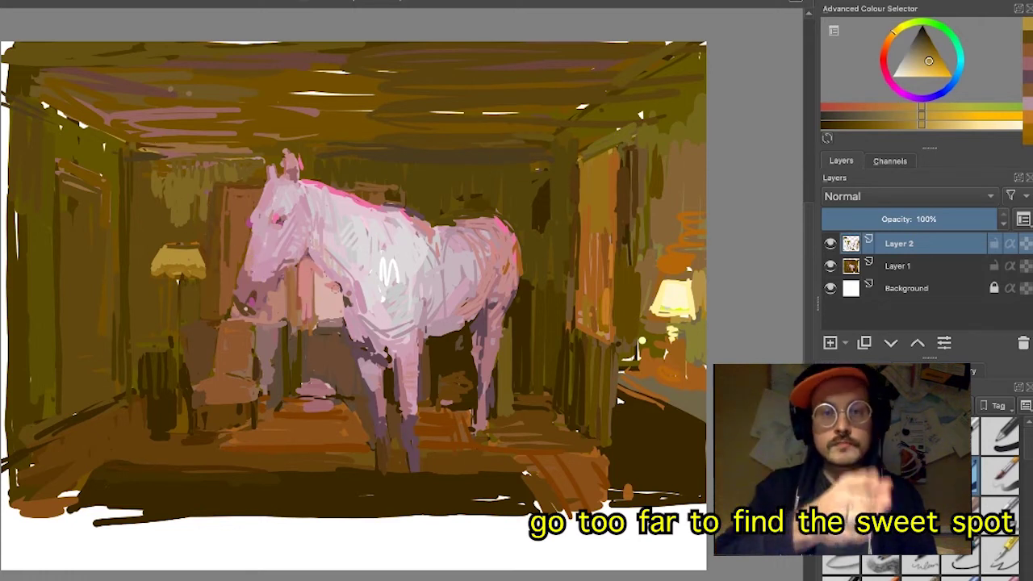
- Brush sampled olive tones onto the wall above the floor lamp, up to the room's back corner
ctrl+click(163, 223)
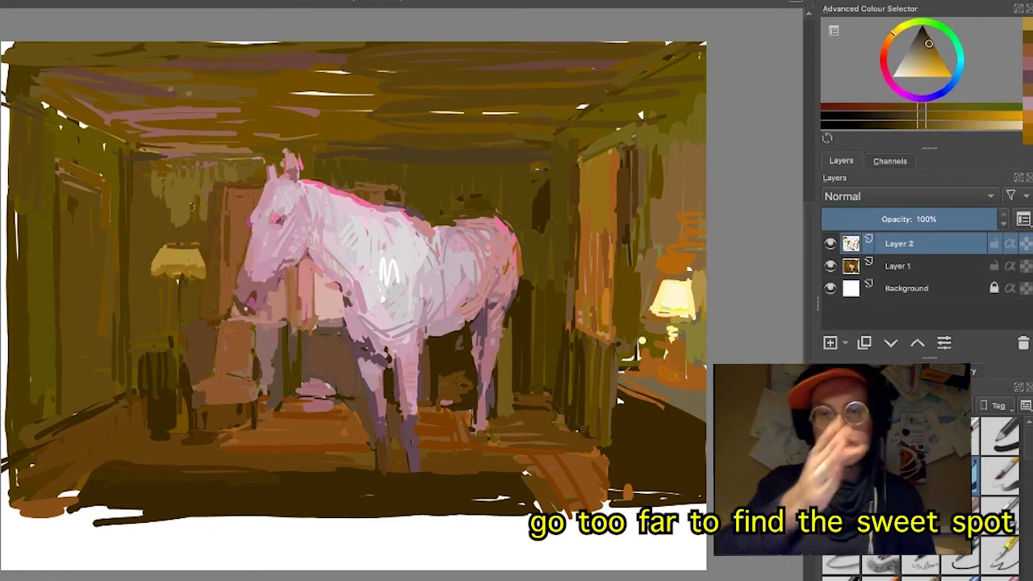
ctrl+click(244, 168)
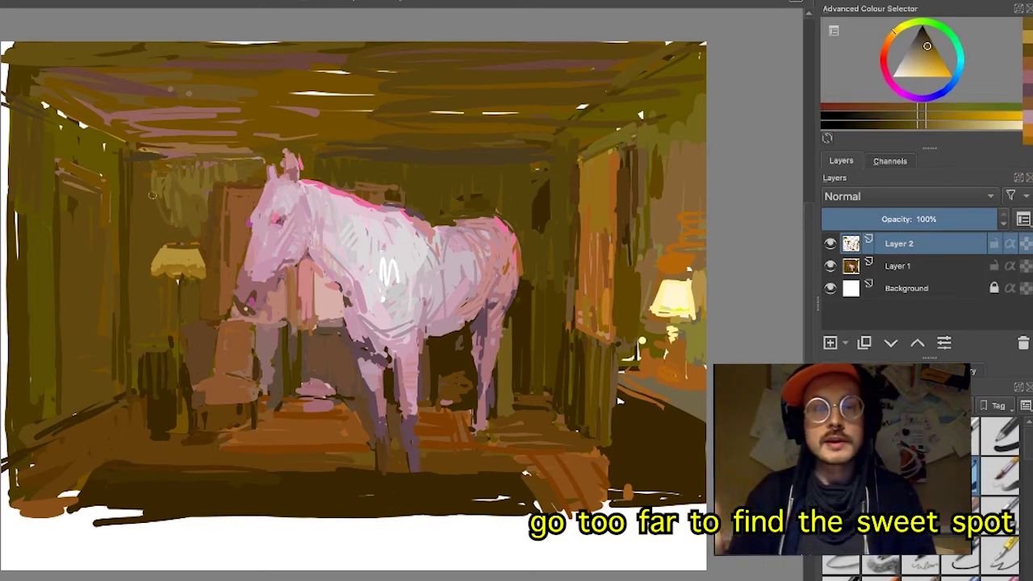
drag(153, 196, 134, 171)
ctrl+click(95, 197)
- Smooth the floor beside the horse's foreleg with sampled brown and darken the shadowed area behind the leg
ctrl+click(275, 442)
drag(327, 455, 352, 455)
ctrl+click(304, 368)
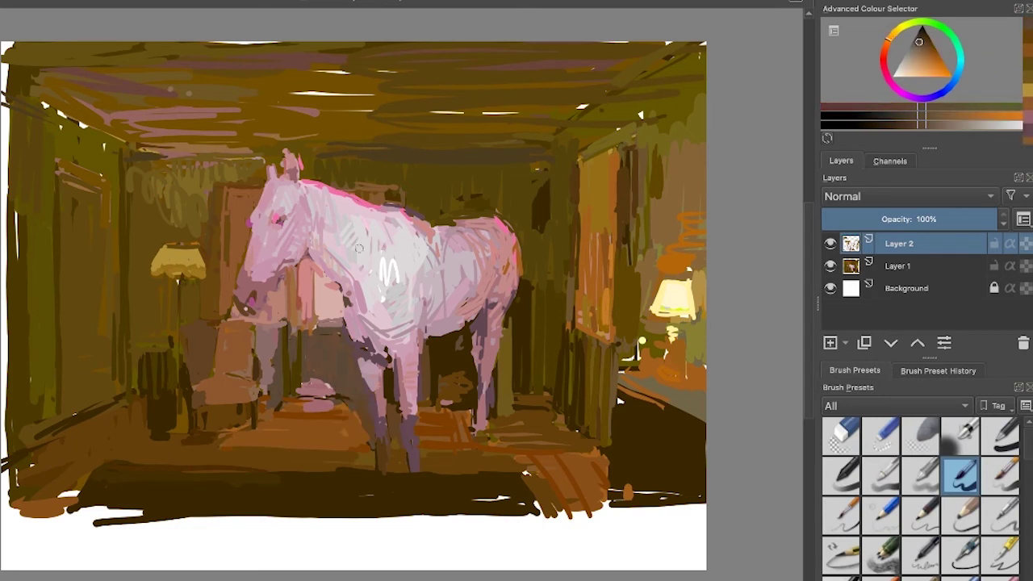
- Blend the dip in the horse's back behind the withers with sampled pinks
ctrl+click(420, 228)
ctrl+click(436, 241)
drag(436, 239, 419, 223)
- Dab a small dark handle on the side-wall door and trim the lower edge of the floor lamp's shade with sampled browns
ctrl+click(73, 300)
drag(59, 309, 67, 313)
ctrl+click(178, 287)
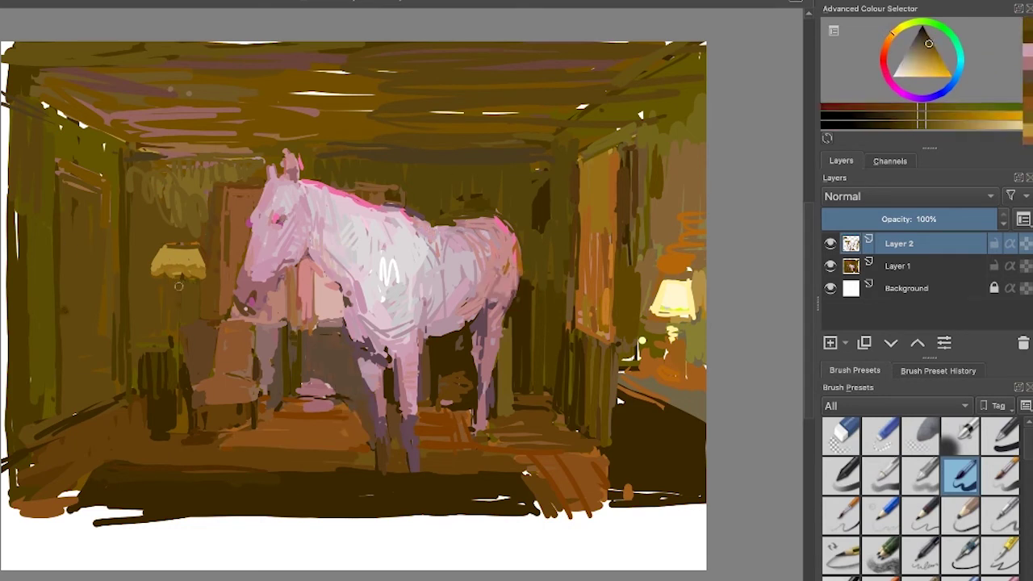
- Try a heavier floor lamp stand in sampled dark brown, and undo those strokes
ctrl+click(179, 279)
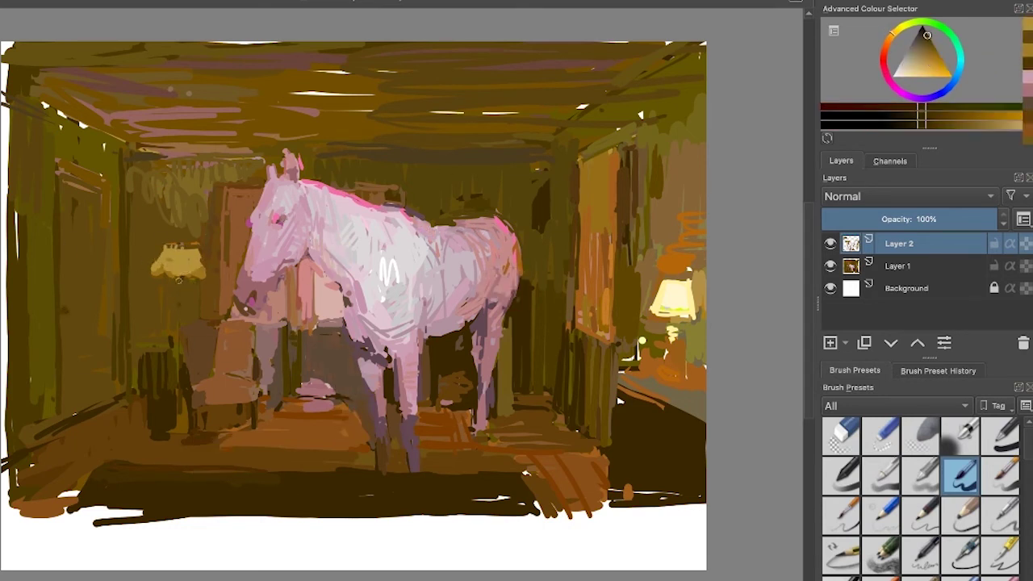
drag(178, 280, 176, 372)
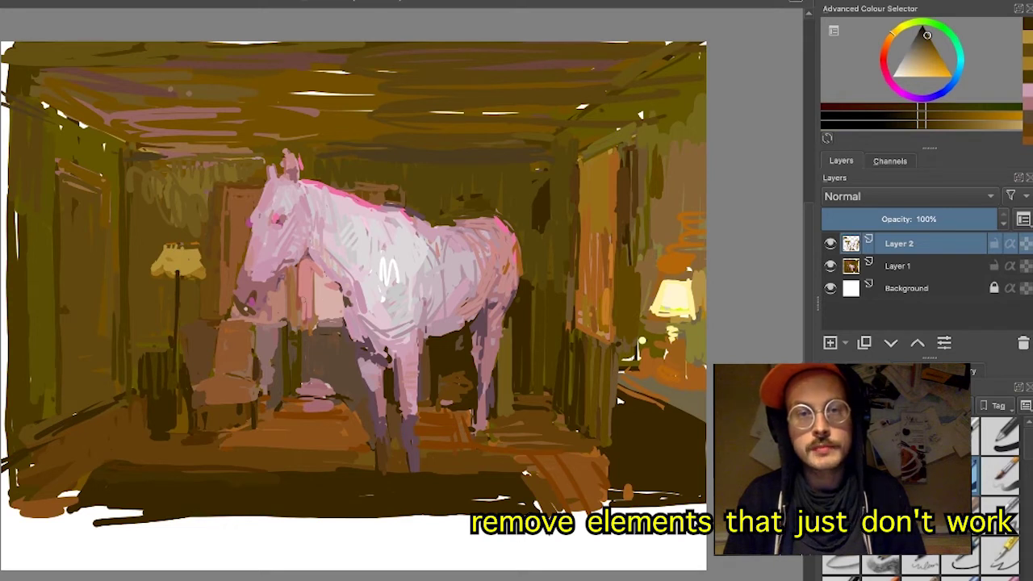
drag(179, 310, 178, 358)
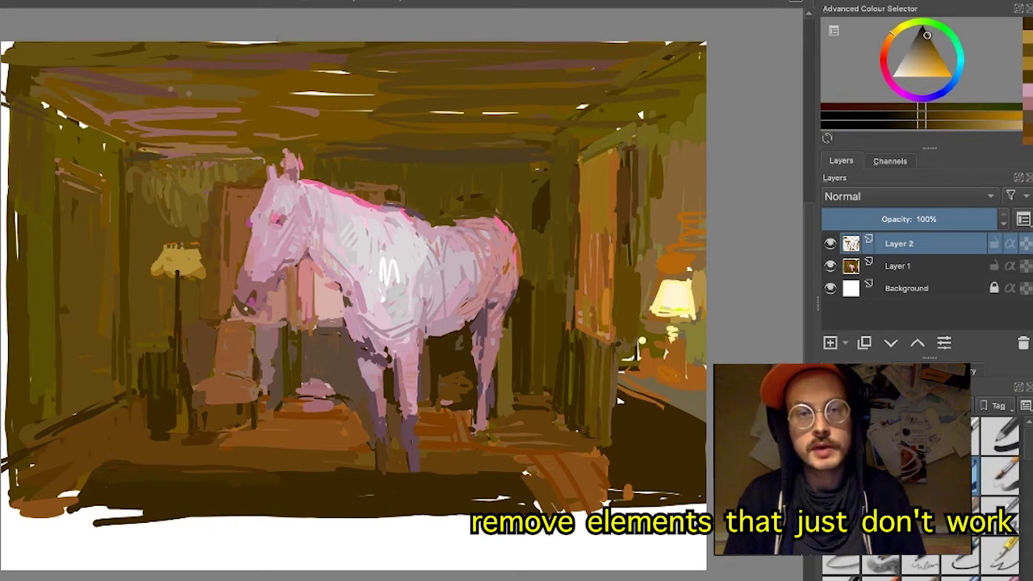
key(ctrl+z)
key(ctrl+z)
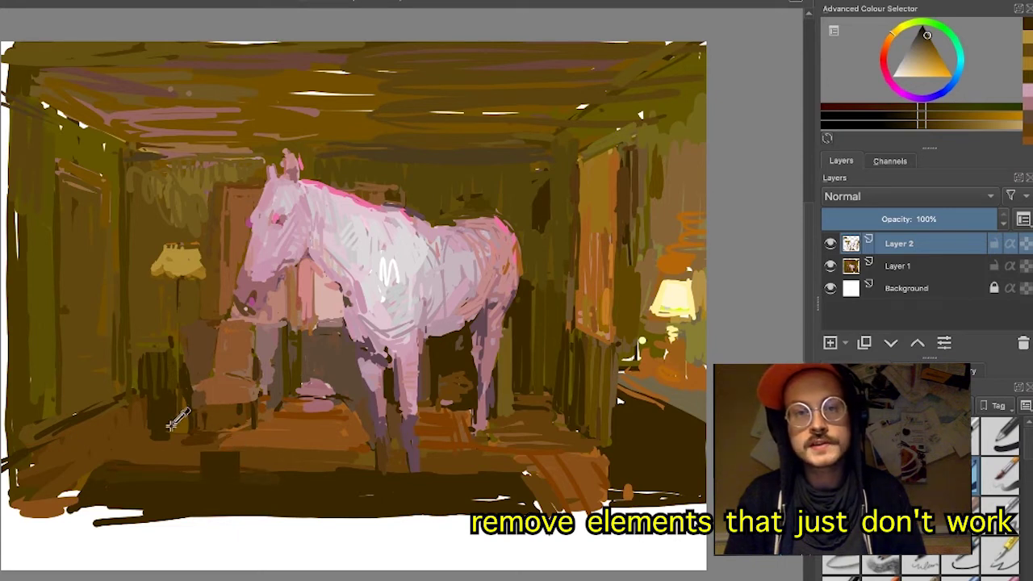
key(ctrl+z)
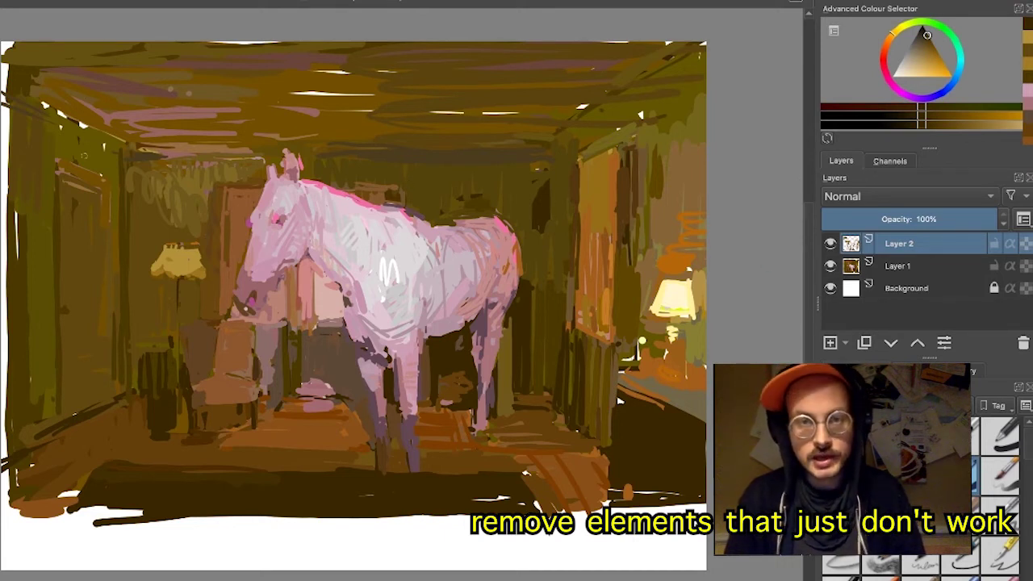
- Touch up the side-wall door edge with sampled dark browns, and undo a trial dab on the curtain
ctrl+click(76, 163)
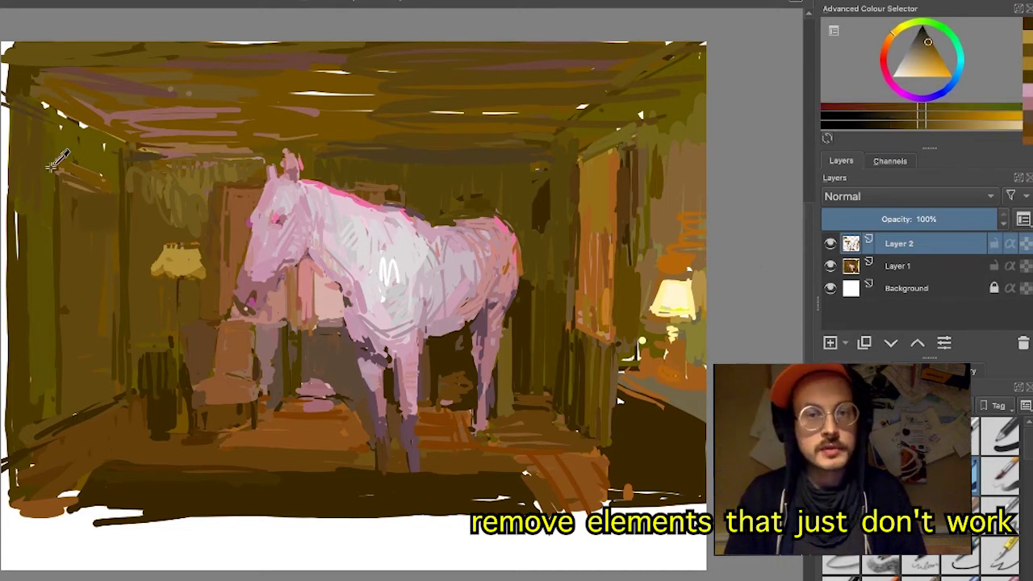
ctrl+click(162, 422)
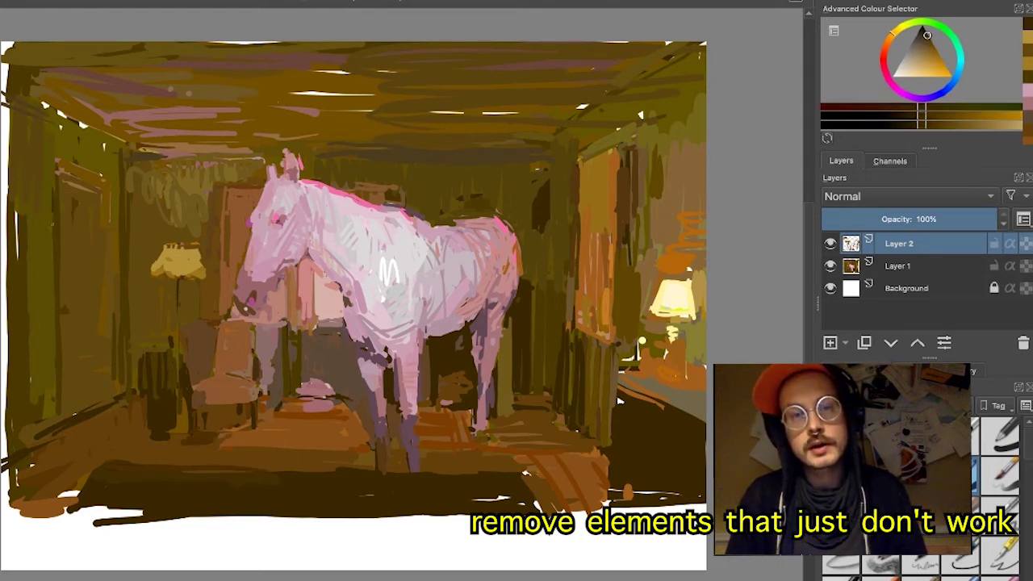
drag(52, 207, 50, 410)
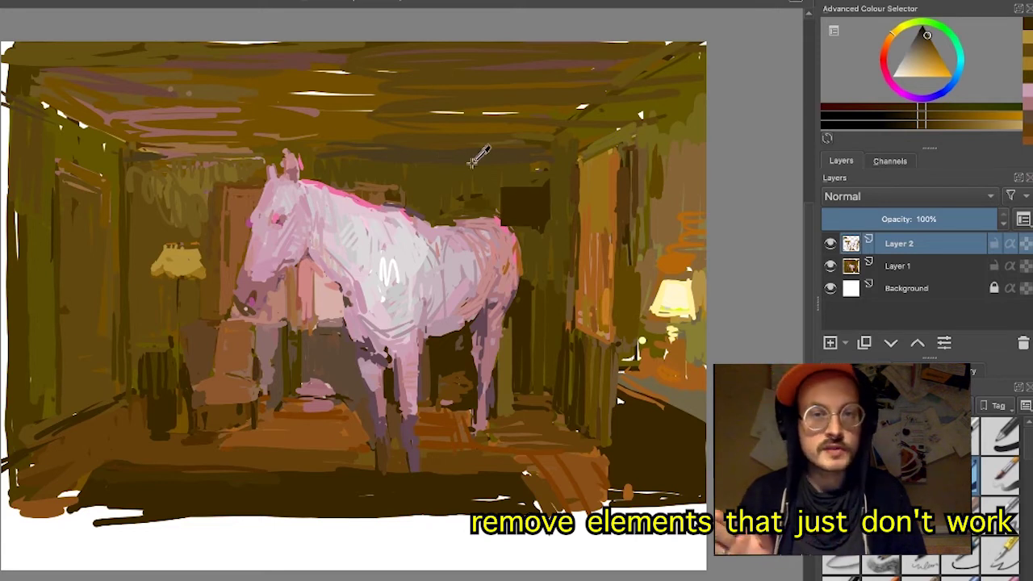
click(592, 255)
key(ctrl+z)
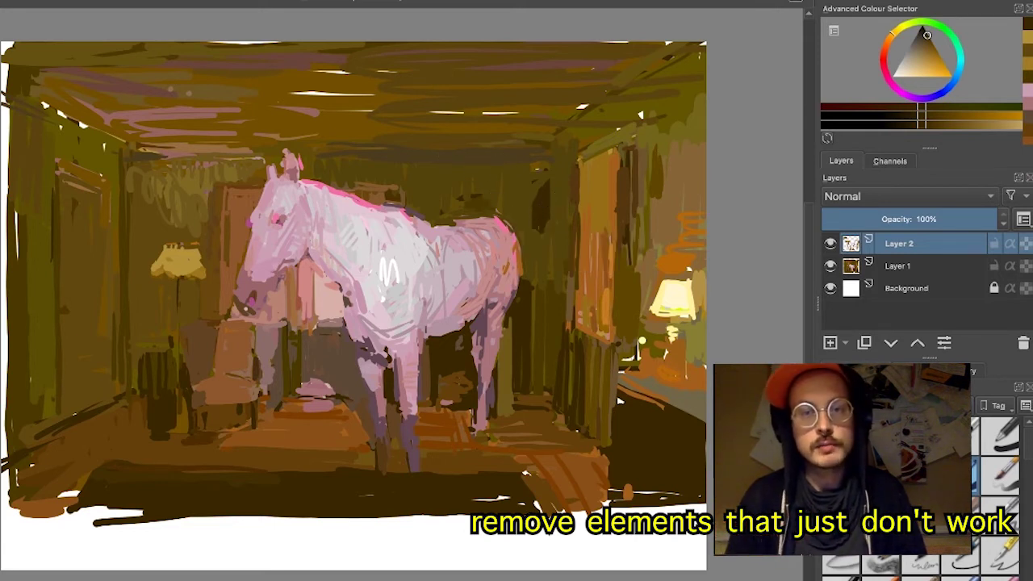
- Mix darker browns and repaint the frame of the picture behind the horse's neck and back with sampled colours
ctrl+click(428, 368)
drag(924, 49, 930, 45)
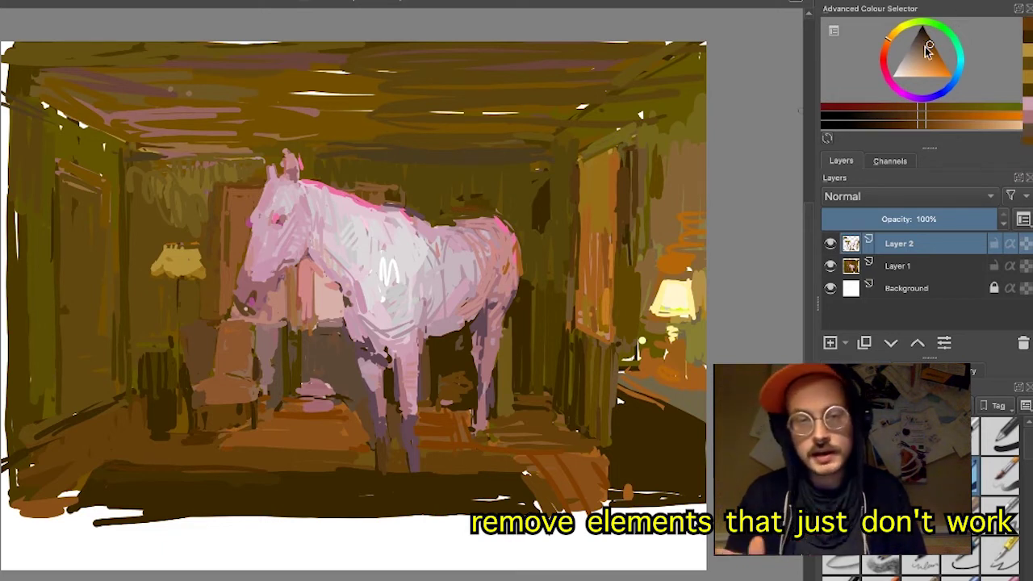
drag(894, 37, 931, 40)
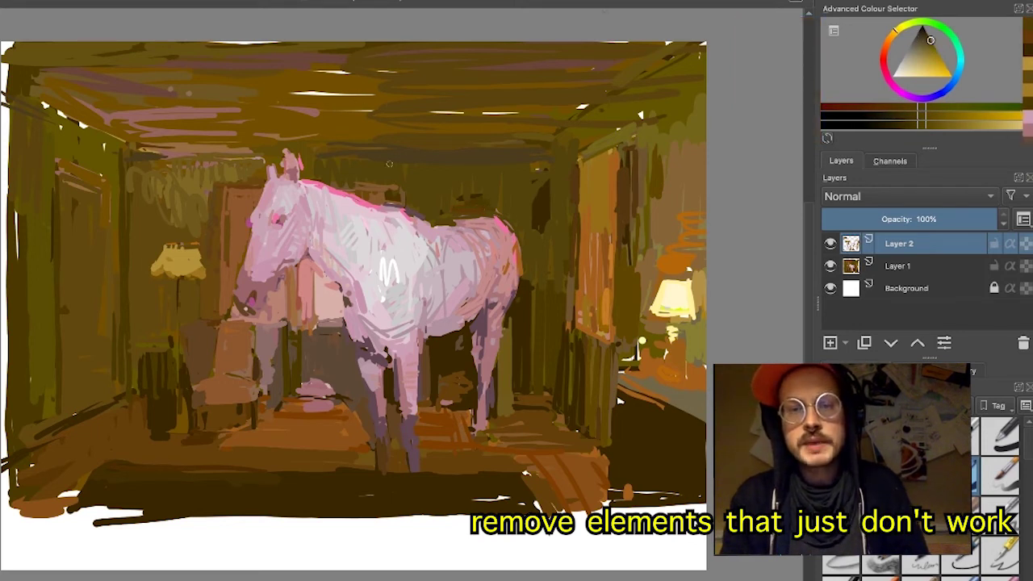
ctrl+click(253, 197)
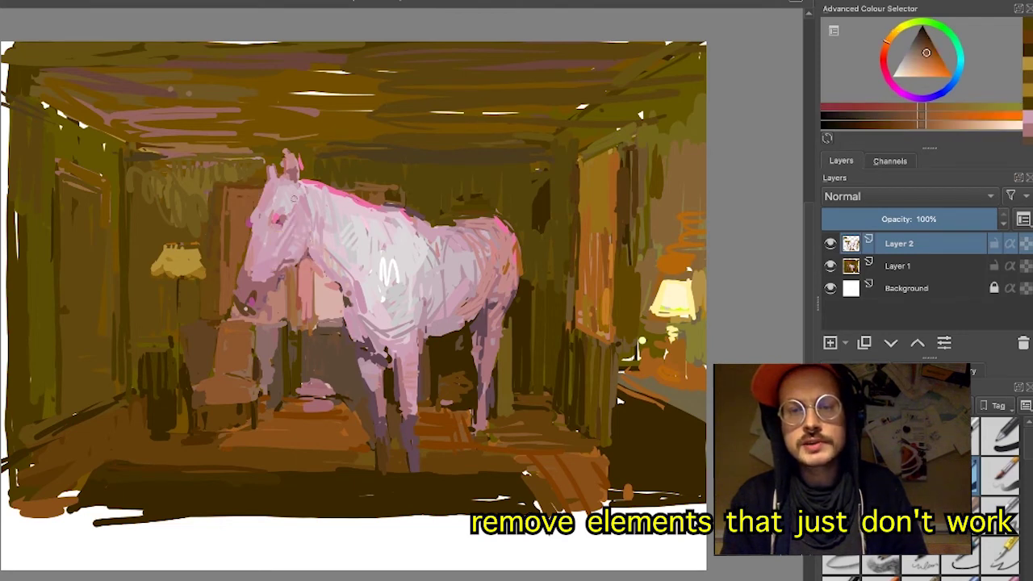
ctrl+click(391, 194)
ctrl+click(476, 214)
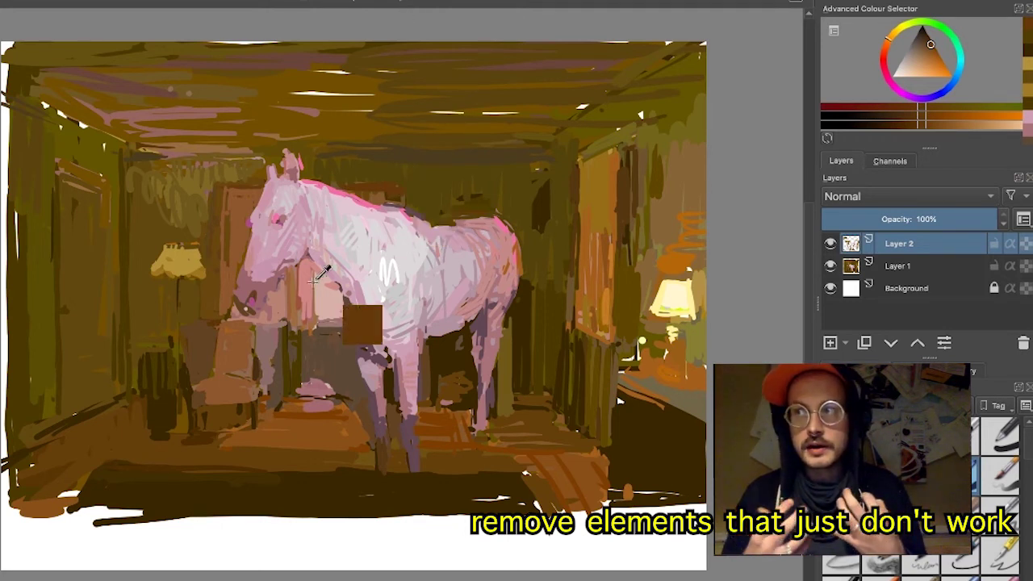
- Sample pinks for the panel below the horse's throat, undo the first strokes, and repaint the panel in warmer pink
ctrl+click(304, 278)
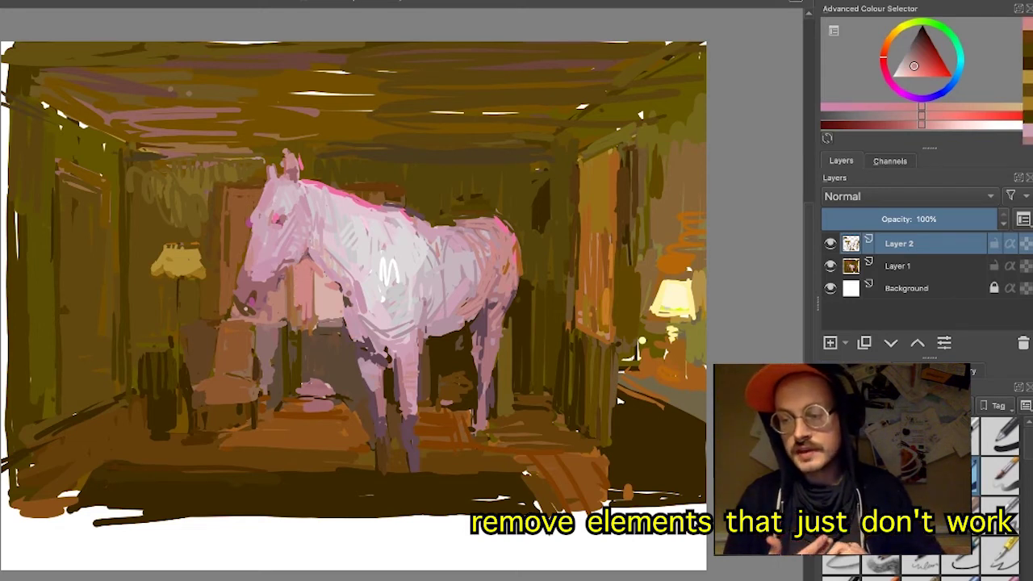
key(ctrl+z)
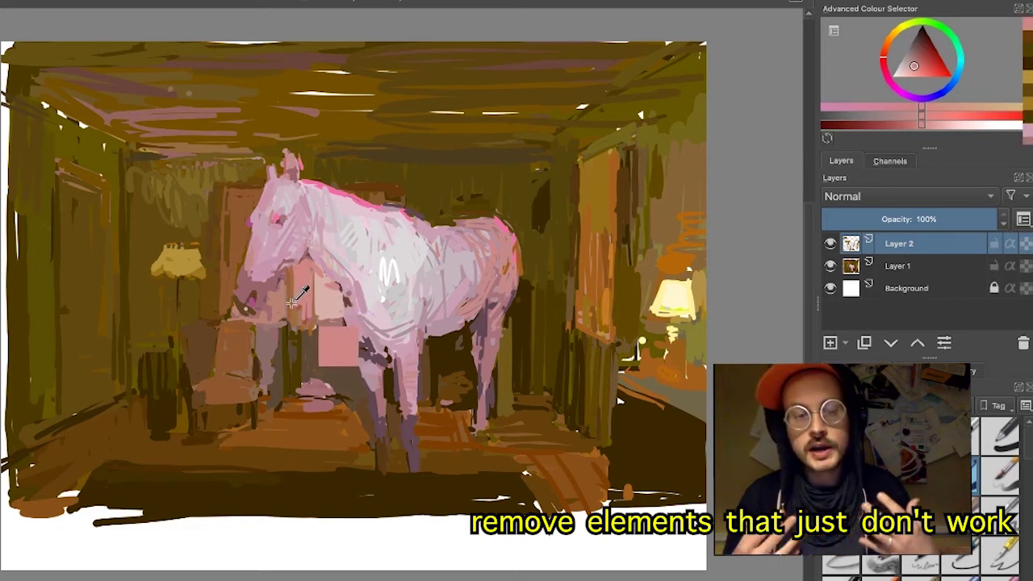
key(ctrl+z)
ctrl+click(295, 278)
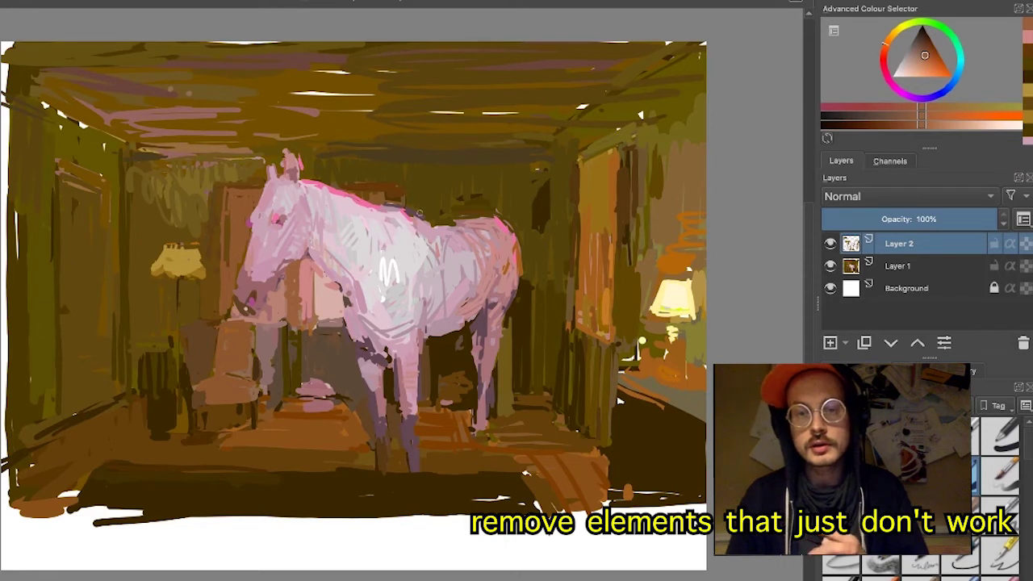
click(886, 58)
drag(316, 272, 316, 323)
- Slim and shade the horse's lower forelegs with strokes of sampled dark colour
ctrl+click(347, 414)
ctrl+click(355, 383)
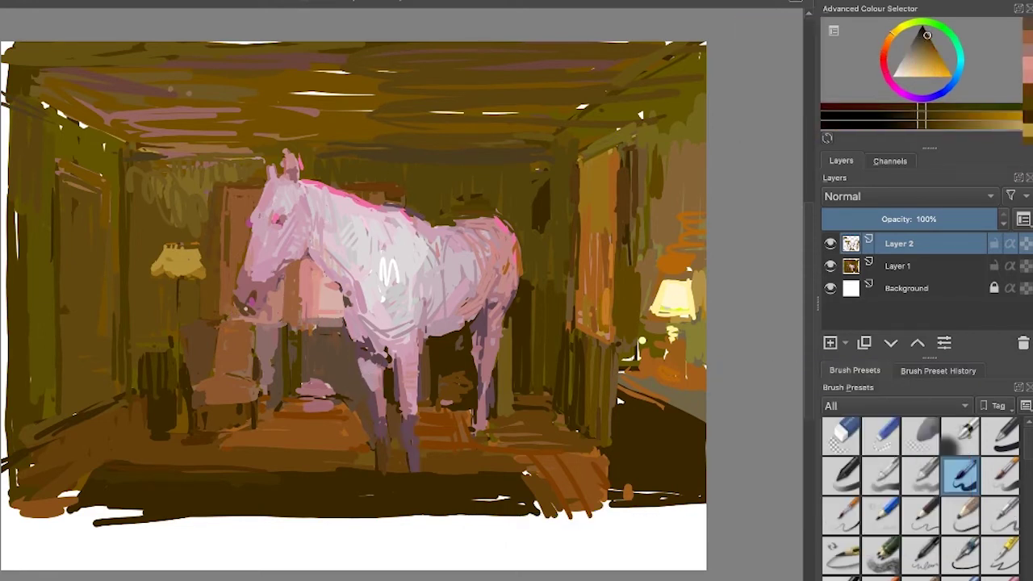
drag(372, 387, 372, 470)
drag(407, 428, 409, 471)
- Hatch the horse's haunch, rump edge and shoulder with sampled pale pink
ctrl+click(484, 259)
drag(484, 228, 465, 248)
drag(516, 275, 504, 310)
drag(366, 221, 340, 258)
- Mix a dark brown for the shadow behind the forelegs, and smooth the floor edge along the side wall with sampled brown
ctrl+click(517, 266)
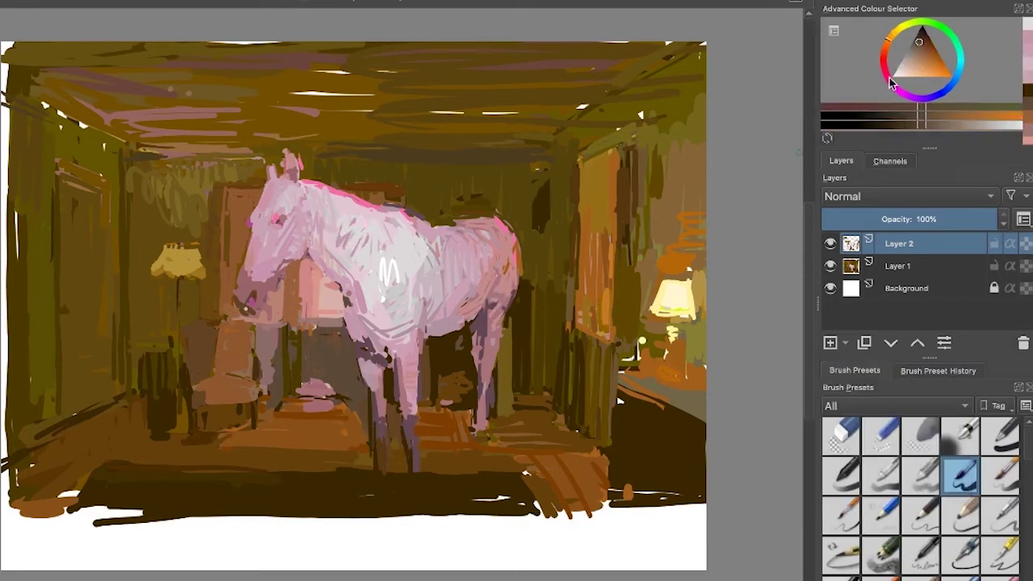
click(932, 42)
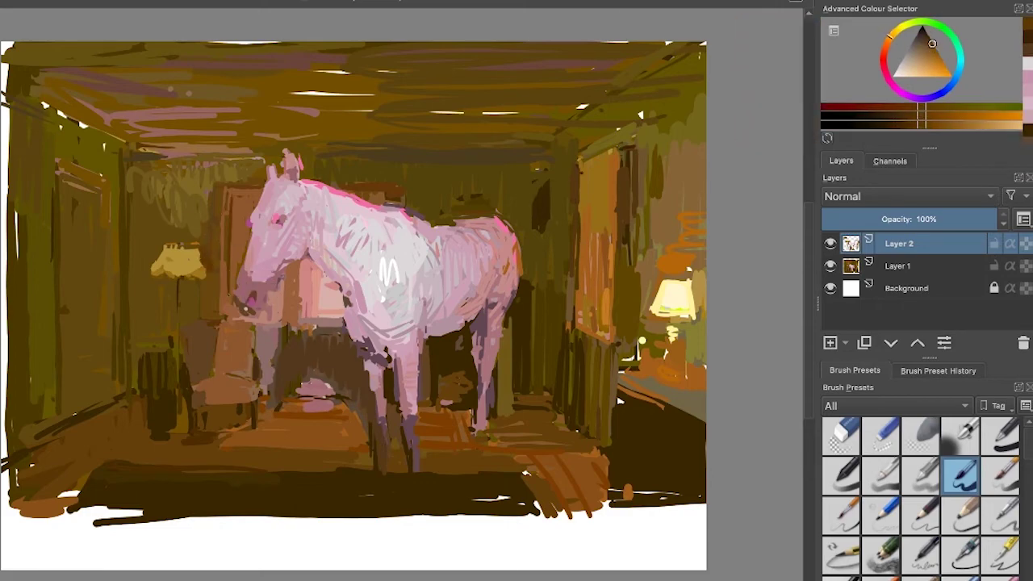
ctrl+click(48, 440)
drag(3, 467, 108, 406)
- Duplicate Layer 1 and Layer 2, and merge the two copies into one layer
shift+click(908, 267)
right_click(908, 270)
click(896, 407)
right_click(911, 269)
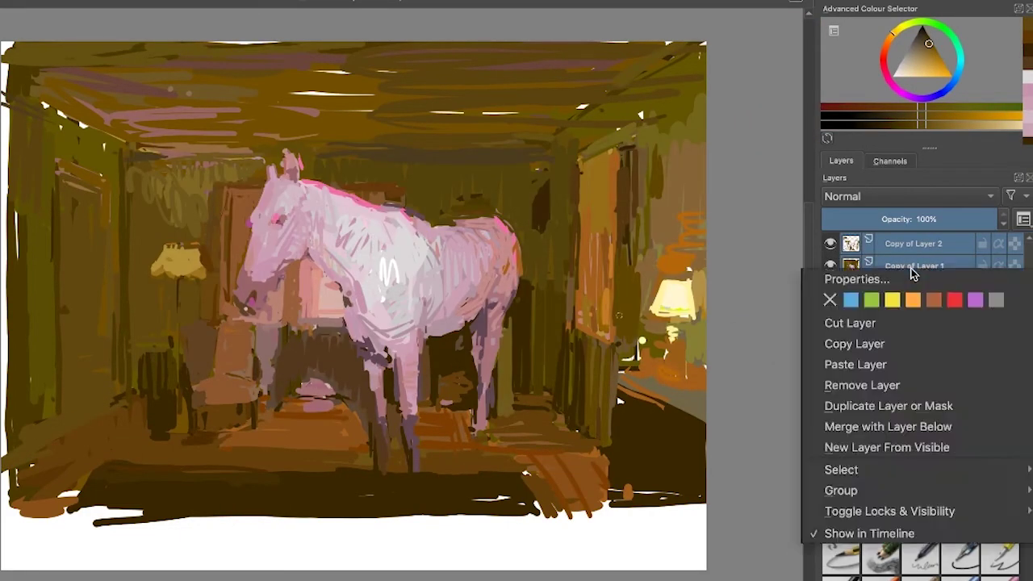
click(888, 427)
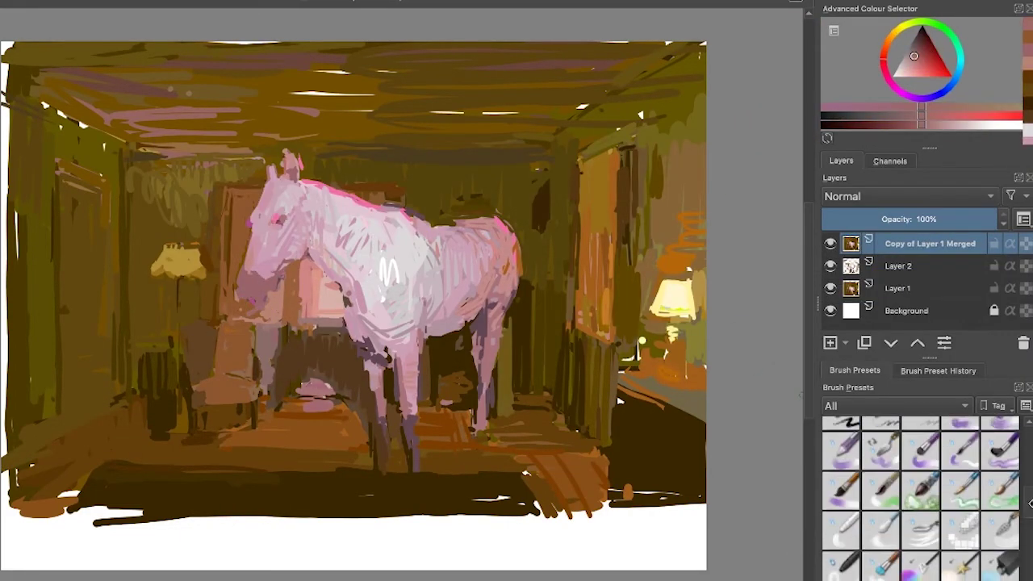
- Try two blender brushes on the horse's shoulder and flank, and undo the smears
drag(1031, 503, 1028, 482)
click(962, 524)
drag(428, 262, 452, 294)
key(ctrl+z)
drag(1027, 482, 1029, 510)
click(845, 530)
drag(428, 250, 477, 282)
drag(432, 230, 392, 282)
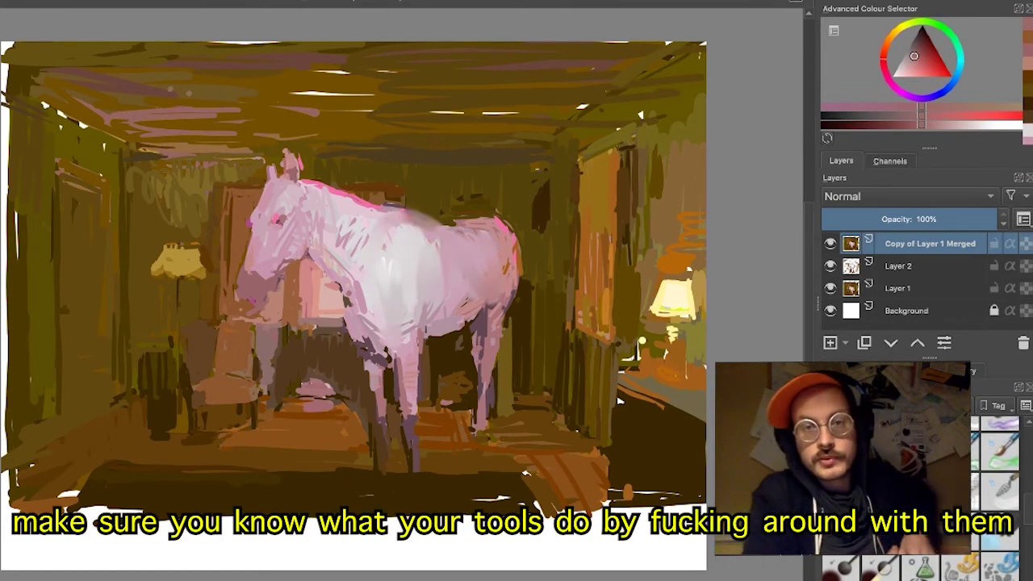
key(ctrl+z)
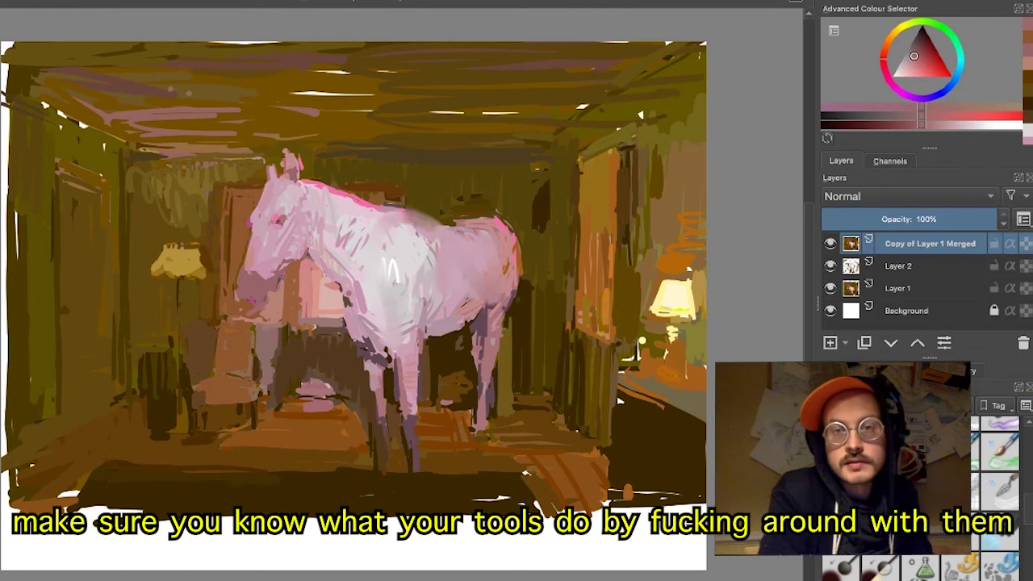
key(ctrl+z)
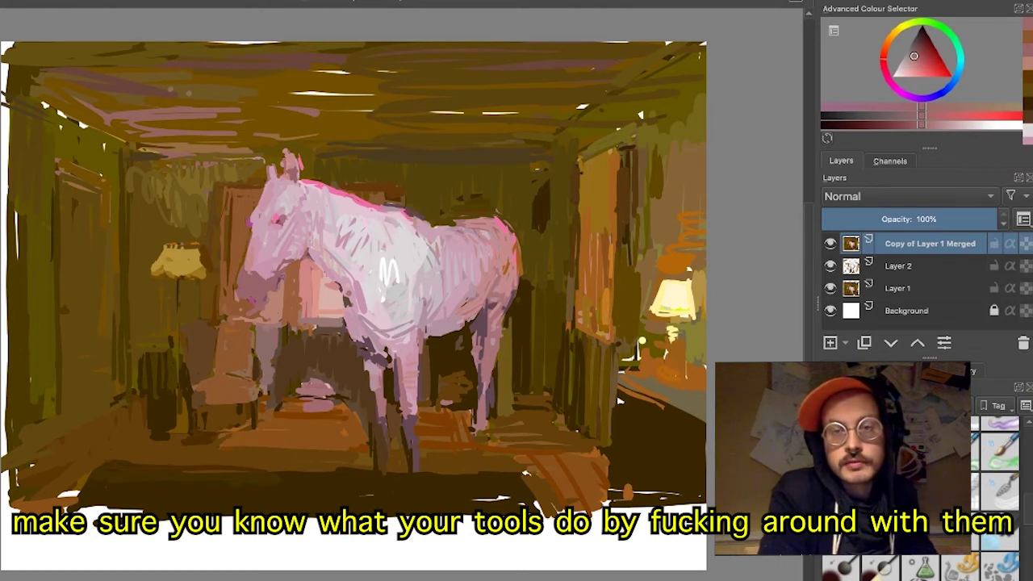
- Try heavy smears across the horse's rump, curtain, lamp and head with the blender brush, and undo them
drag(473, 248, 510, 250)
mouse_move(569, 274)
mouse_down()
mouse_move(596, 242)
mouse_move(621, 242)
mouse_move(613, 161)
mouse_move(686, 299)
mouse_move(662, 316)
mouse_move(663, 343)
mouse_up()
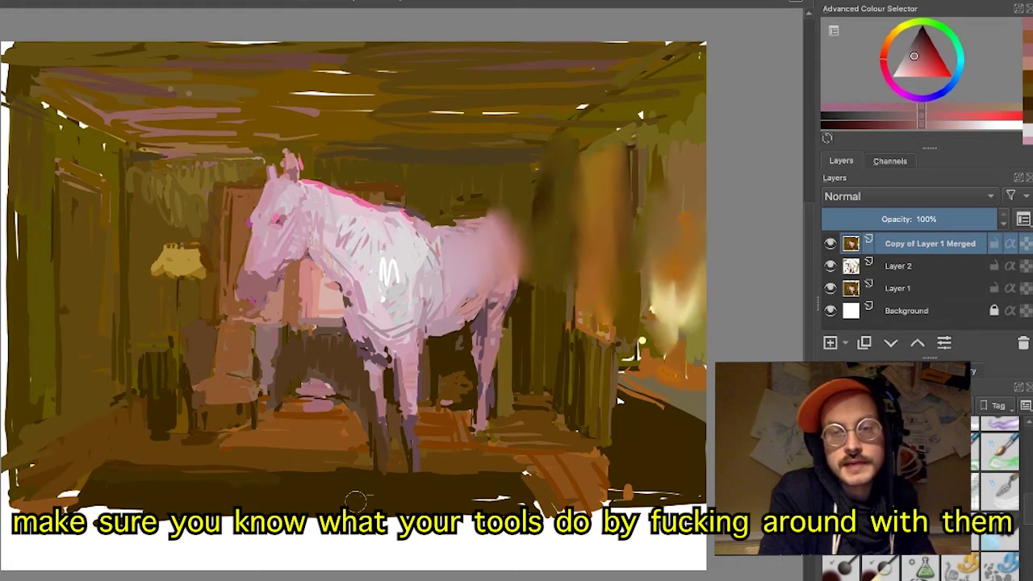
key(ctrl+z)
key(ctrl+z)
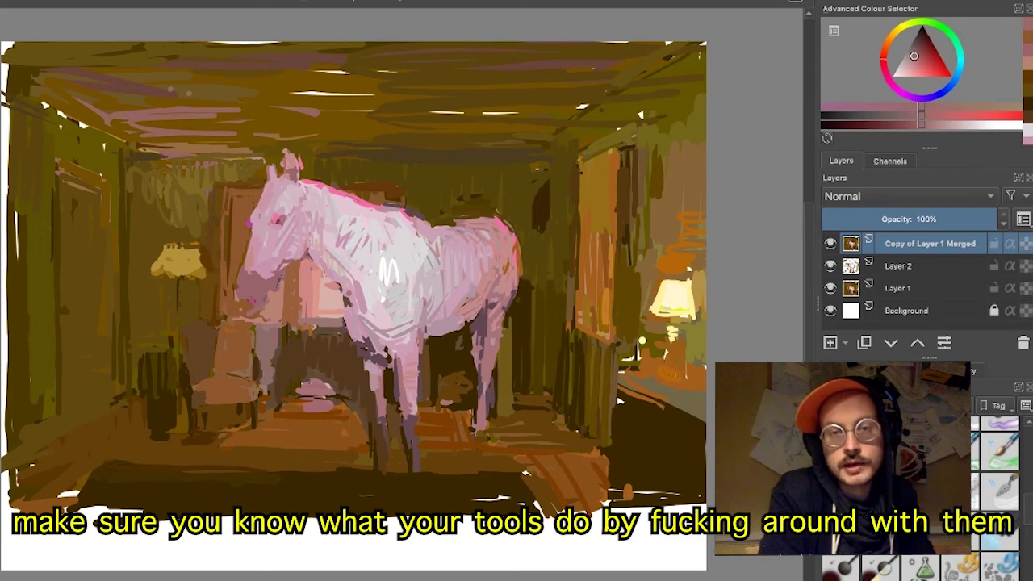
mouse_move(443, 250)
mouse_down()
mouse_move(469, 258)
mouse_move(479, 235)
mouse_move(517, 216)
mouse_move(531, 264)
mouse_move(489, 262)
mouse_move(468, 278)
mouse_move(421, 262)
mouse_move(398, 300)
mouse_move(216, 247)
mouse_move(205, 312)
mouse_move(256, 375)
mouse_move(369, 399)
mouse_move(488, 266)
mouse_move(637, 287)
mouse_move(635, 315)
mouse_move(298, 136)
mouse_up()
key(ctrl+z)
key(ctrl+z)
key(ctrl+z)
key(ctrl+z)
key(ctrl+z)
key(ctrl+z)
- Try long zigzag smears across the horse's whole body with a blender brush, and undo them
click(841, 531)
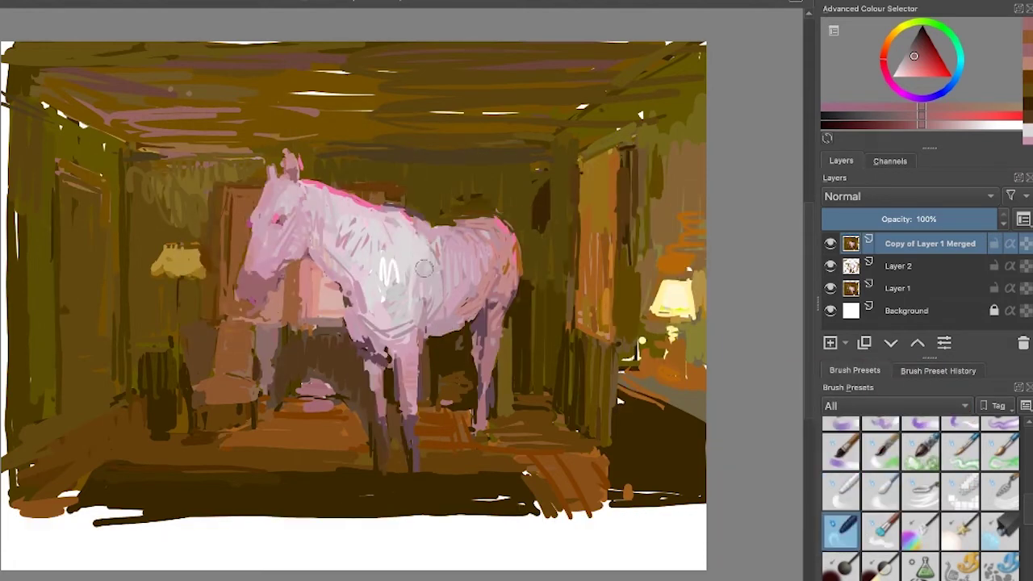
drag(478, 238, 461, 303)
drag(464, 211, 482, 379)
drag(428, 242, 331, 318)
mouse_move(265, 185)
mouse_down()
mouse_move(244, 299)
mouse_move(392, 176)
mouse_move(545, 224)
mouse_up()
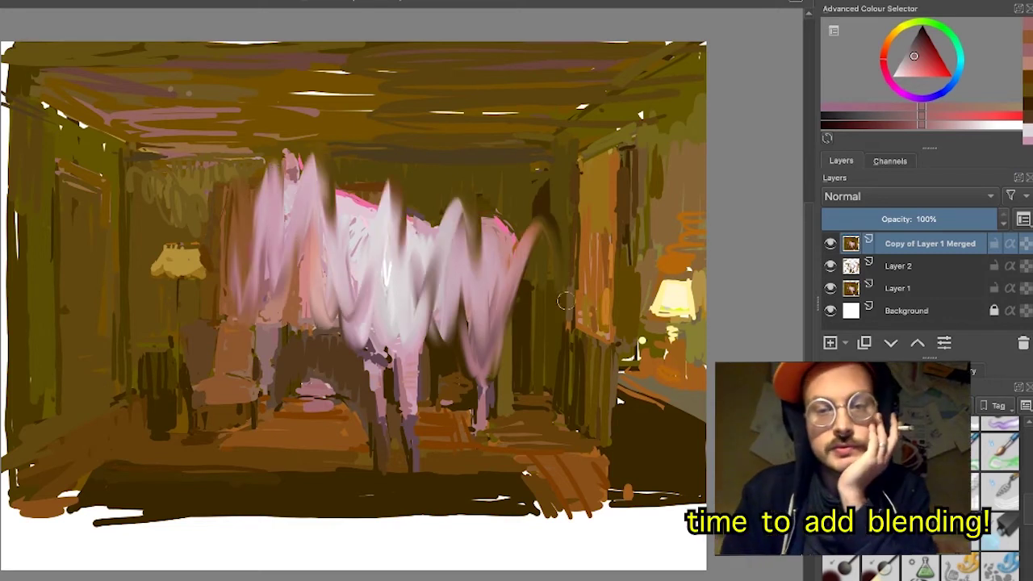
key(ctrl+z)
key(ctrl+z)
key(ctrl+z)
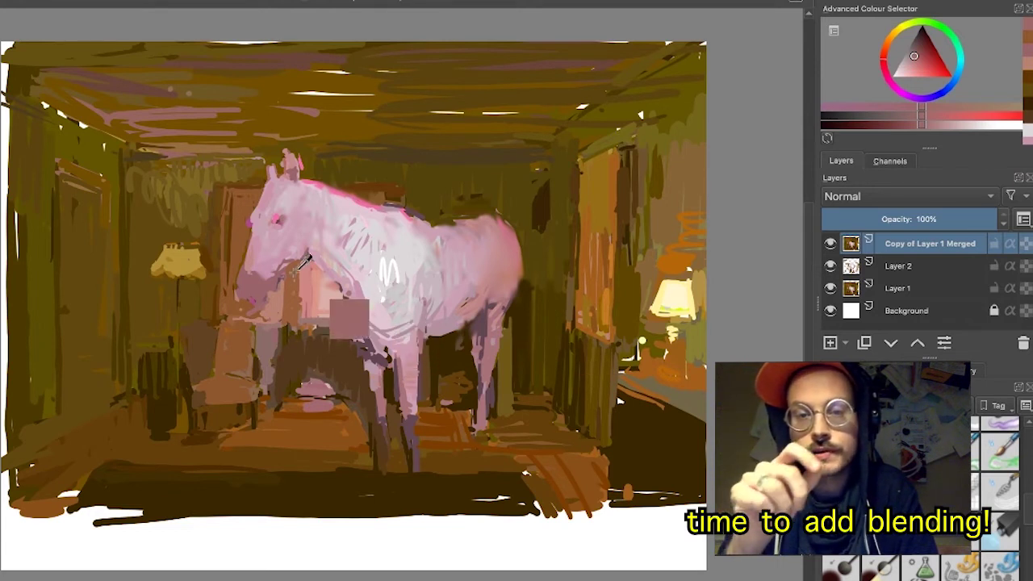
- Pick a soft blender brush and smooth the wall beside the curtain and the table lamp's shade
ctrl+click(361, 268)
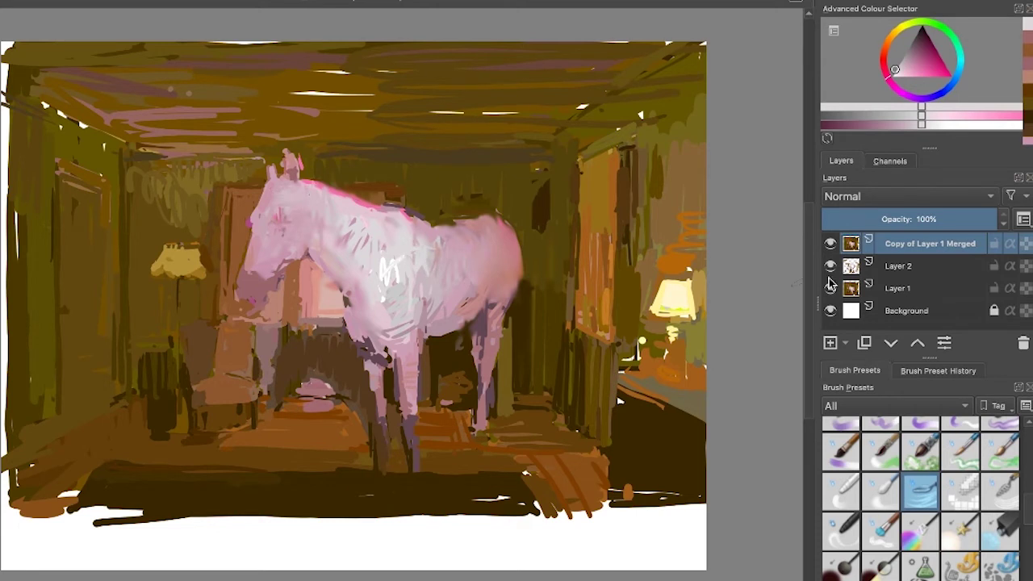
click(841, 492)
drag(570, 273, 570, 314)
drag(663, 313, 686, 316)
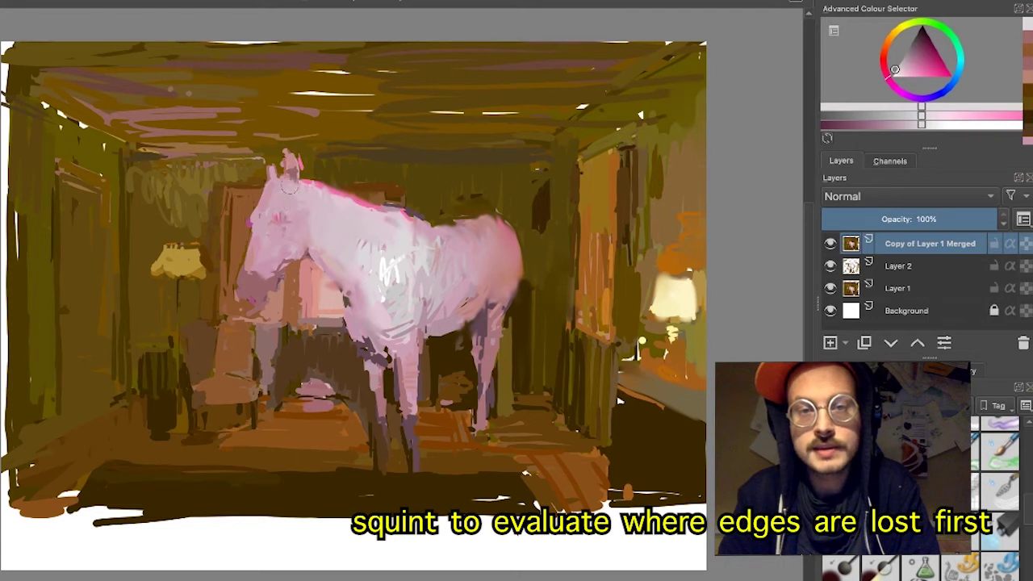
- Soften the horse's crest, throat and shoulder highlight, and blend the curtain's upper corner into the wall
drag(319, 185, 321, 176)
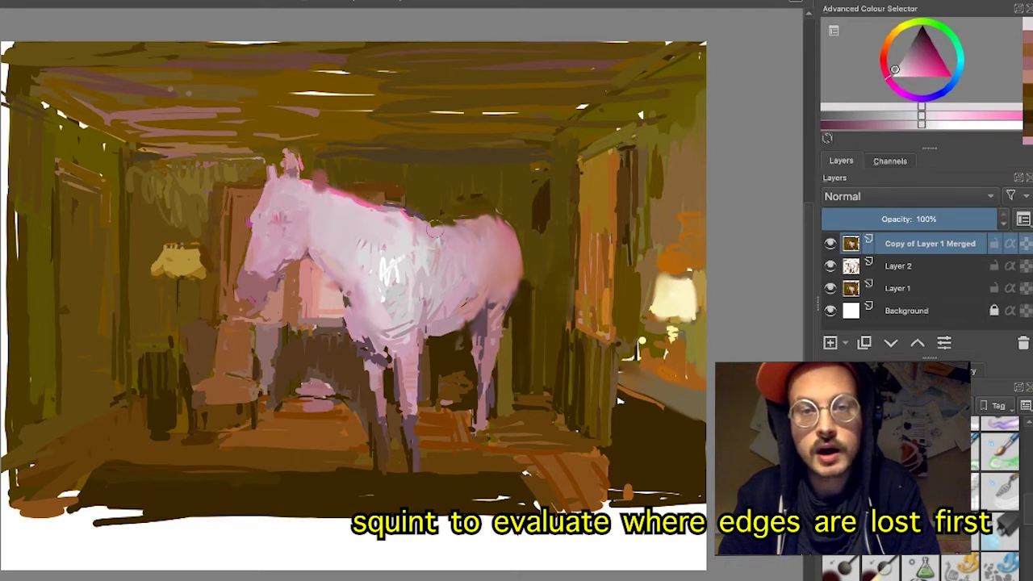
drag(310, 291, 314, 258)
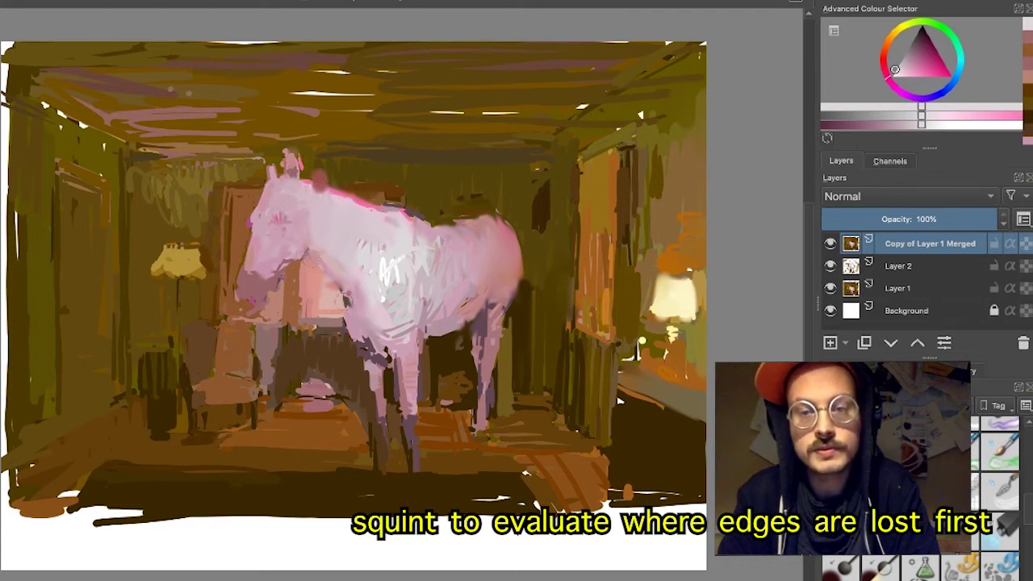
drag(340, 300, 337, 298)
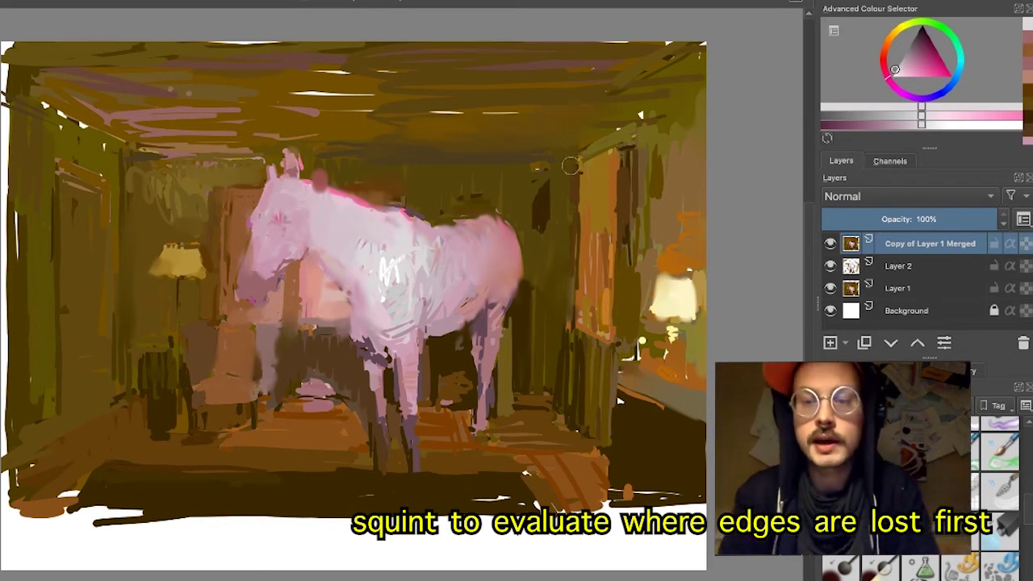
mouse_move(574, 172)
mouse_down()
mouse_move(649, 113)
mouse_move(564, 163)
mouse_up()
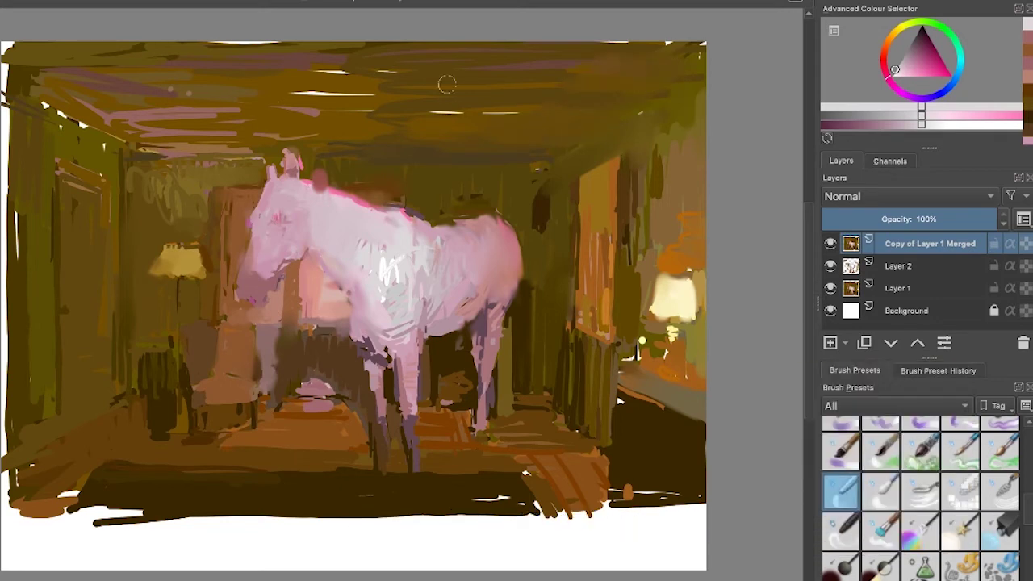
mouse_move(384, 271)
mouse_down()
mouse_move(404, 268)
mouse_move(399, 283)
mouse_up()
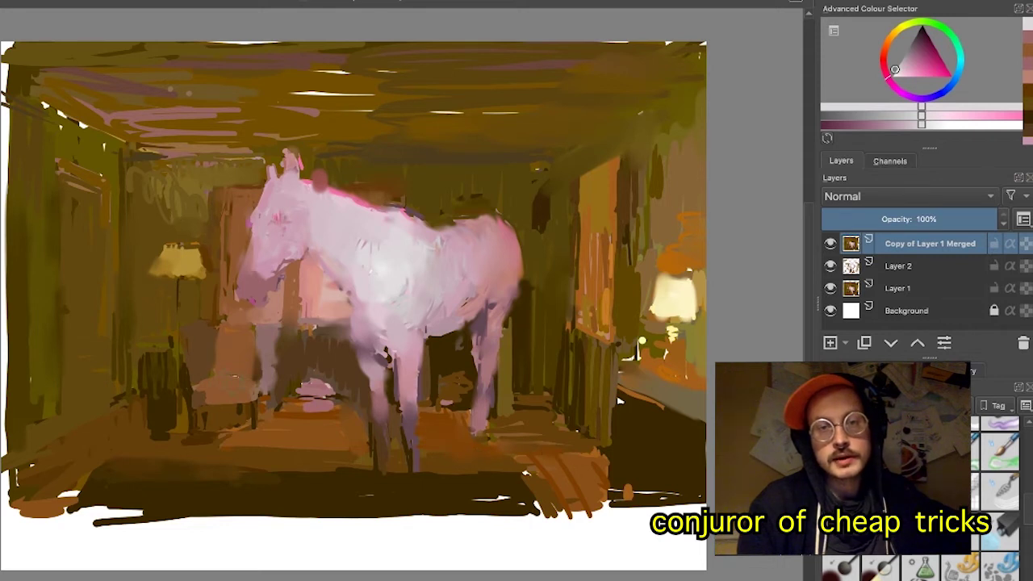
- Blend the back wall around the floor lamp and smear the strokes across the ceiling
mouse_move(143, 347)
mouse_down()
mouse_move(147, 378)
mouse_move(113, 355)
mouse_up()
drag(133, 212, 141, 166)
drag(152, 149, 224, 148)
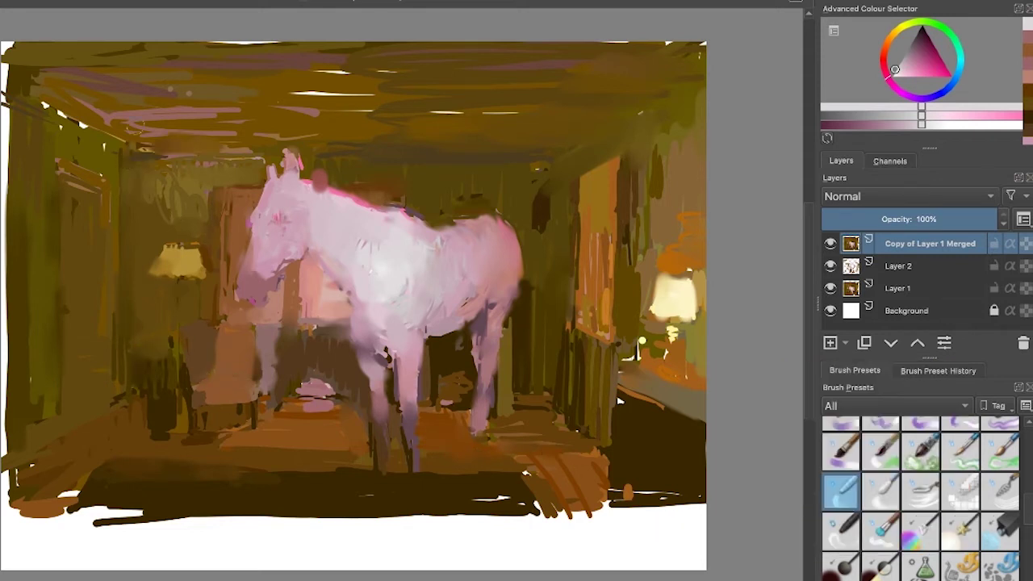
drag(162, 129, 369, 95)
- Smear the floor's front corners, and blend the lower curtain folds and the edge of the ledge below the table lamp
drag(50, 482, 12, 510)
drag(600, 343, 600, 420)
drag(533, 472, 593, 518)
drag(630, 381, 699, 416)
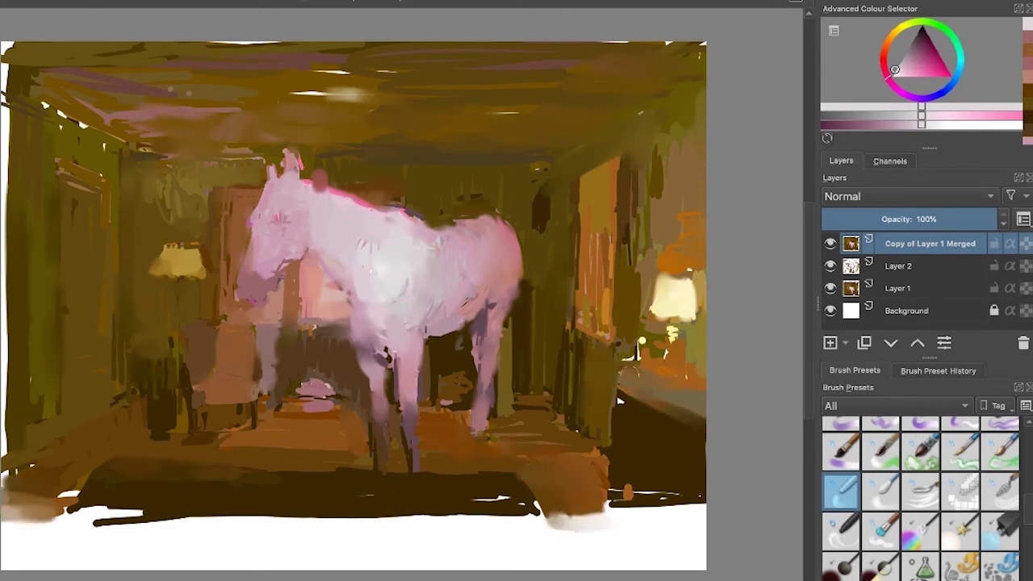
- Soften the top of the table lamp's shade, the wall above it and the curtain's upper edges
drag(662, 276, 697, 276)
mouse_move(658, 279)
mouse_down()
mouse_move(652, 309)
mouse_move(669, 280)
mouse_up()
drag(660, 200, 661, 155)
mouse_move(631, 209)
mouse_down()
mouse_move(632, 275)
mouse_move(619, 168)
mouse_up()
drag(579, 246, 579, 179)
drag(585, 168, 624, 160)
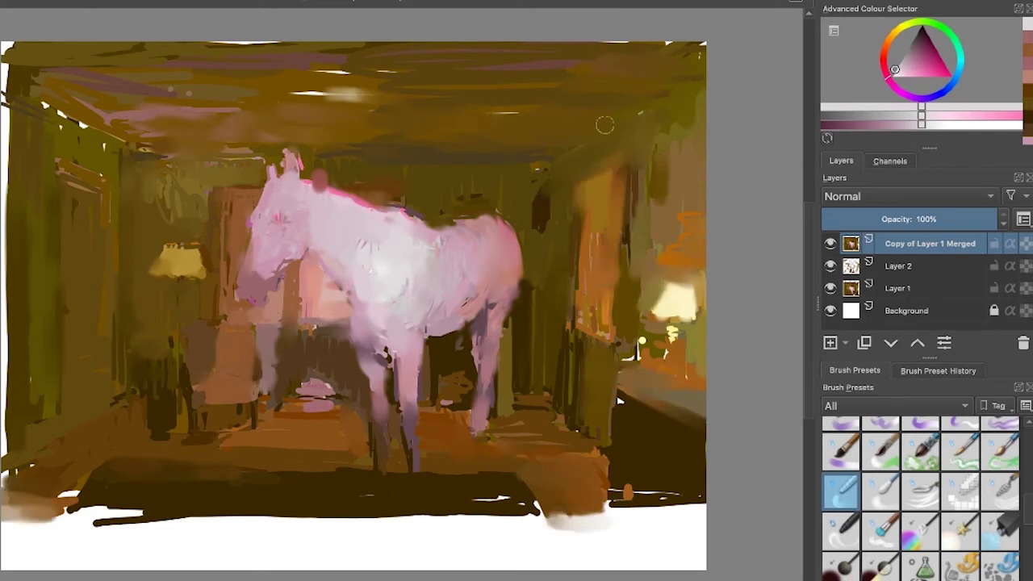
- Blend the back wall's upper edge, the picture frame beside the horse's head and the top of the side-wall door
drag(193, 150, 129, 157)
drag(214, 194, 221, 274)
drag(246, 187, 154, 184)
drag(61, 170, 91, 184)
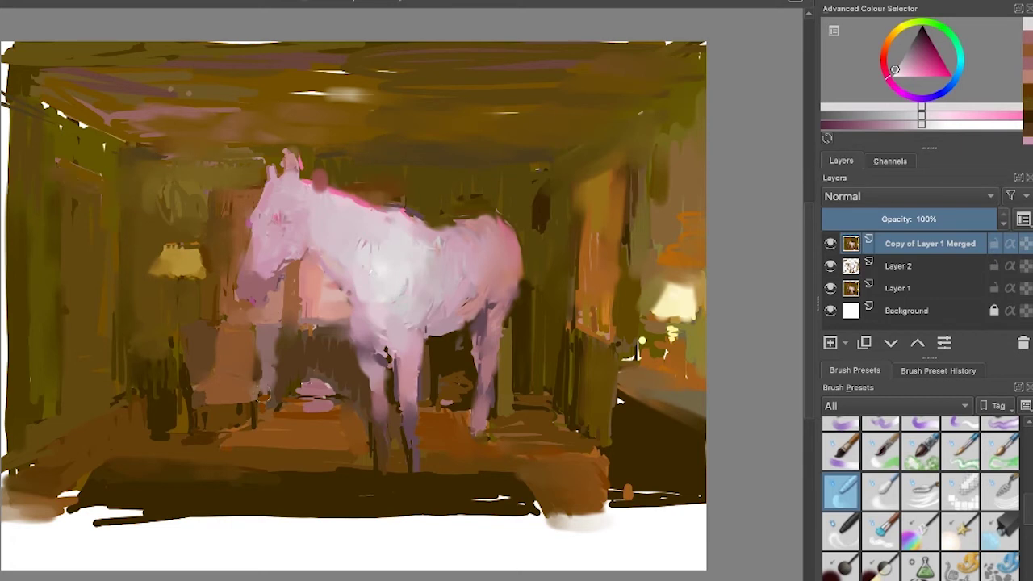
- Blend the pale patch on the floor, the horse's front hooves and the back edge of the dark foreground strip
drag(298, 396, 332, 388)
mouse_move(333, 387)
mouse_down()
mouse_move(314, 412)
mouse_move(333, 410)
mouse_up()
drag(255, 449, 334, 452)
drag(422, 478, 284, 472)
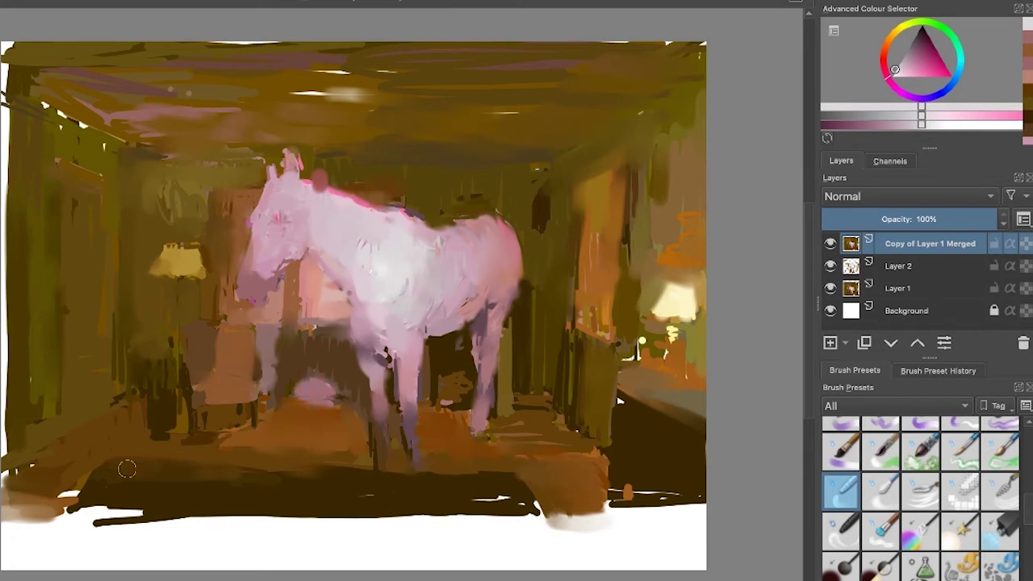
mouse_move(164, 457)
mouse_down()
mouse_move(417, 494)
mouse_move(475, 470)
mouse_up()
- Smear the dark ledge below the table lamp along its near edge and the ragged lower edge
drag(622, 392, 621, 419)
drag(612, 462, 612, 509)
drag(636, 485, 638, 509)
drag(657, 484, 659, 509)
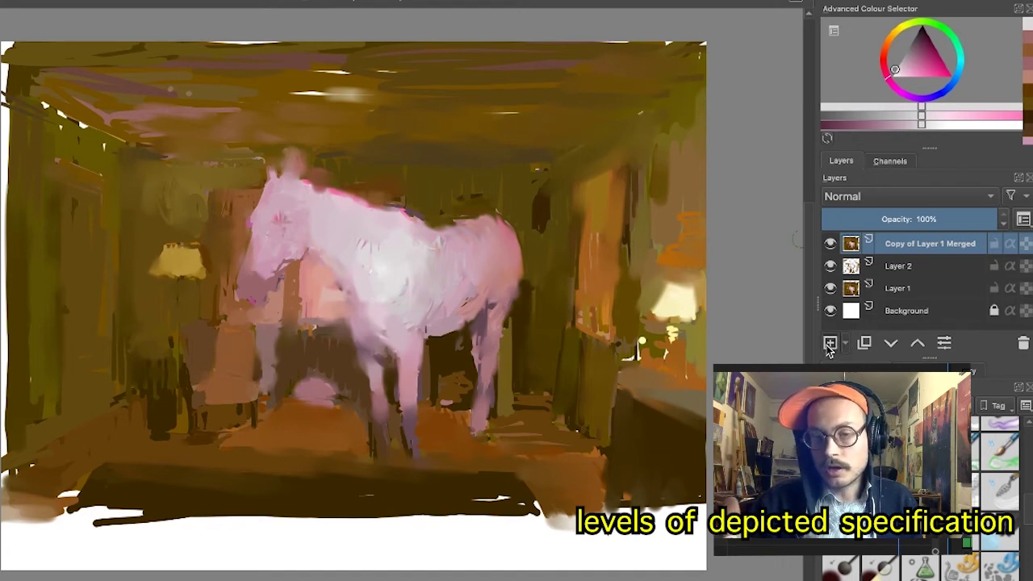
- Add a new paint layer above the merged copy and toggle the merged copy's visibility to compare the versions
click(829, 345)
click(831, 266)
click(831, 266)
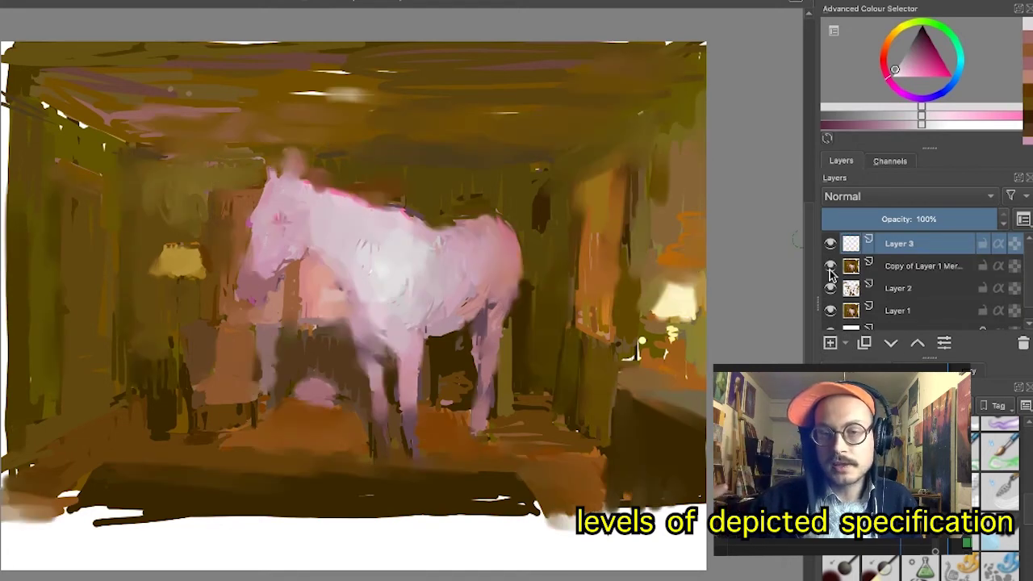
click(830, 268)
click(829, 268)
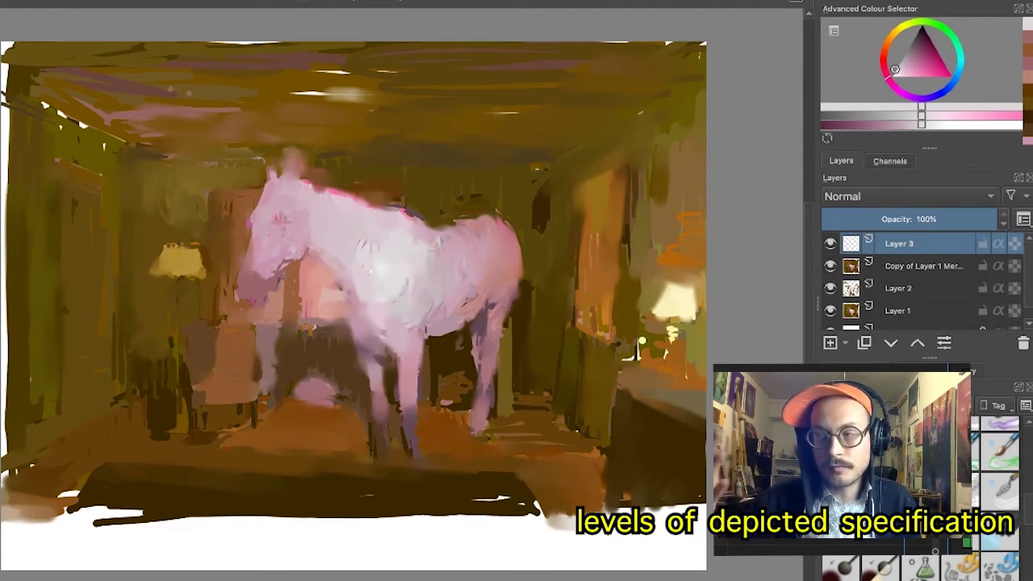
- Find an opaque paint brush preset to replace the blender brush
drag(1026, 516, 1026, 515)
scroll(1026, 521, down, 5)
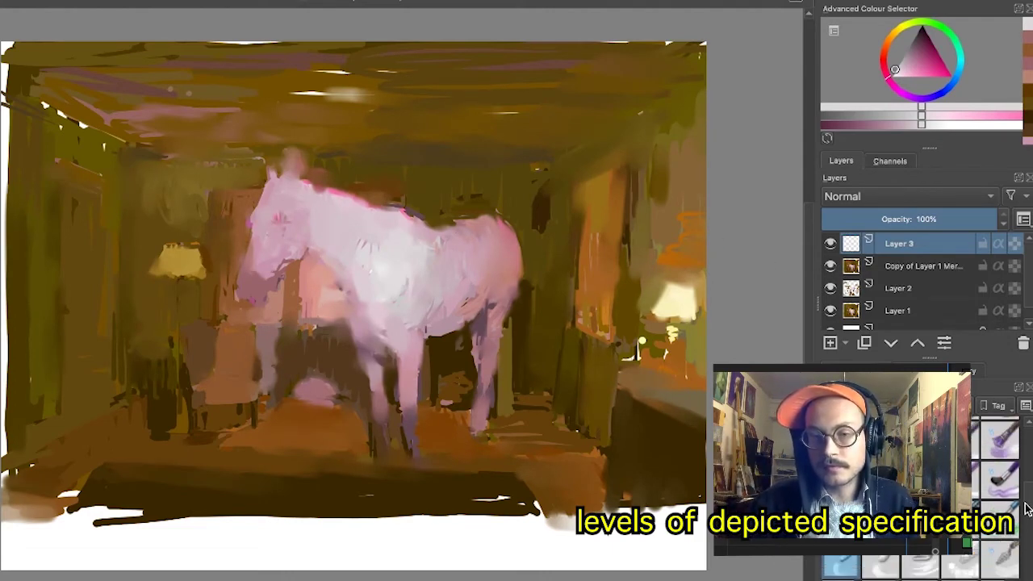
scroll(1029, 475, down, 2)
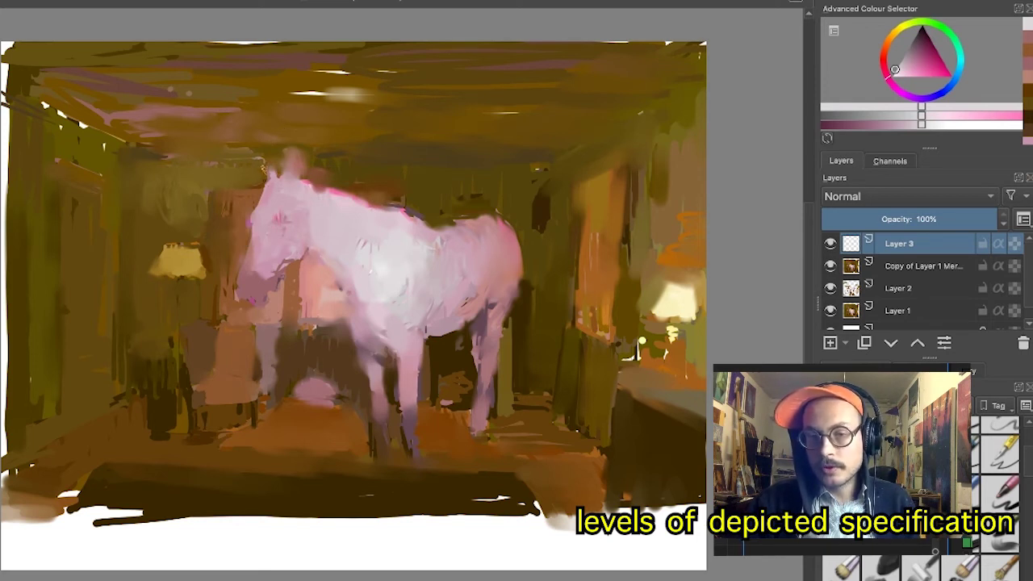
ctrl+click(182, 255)
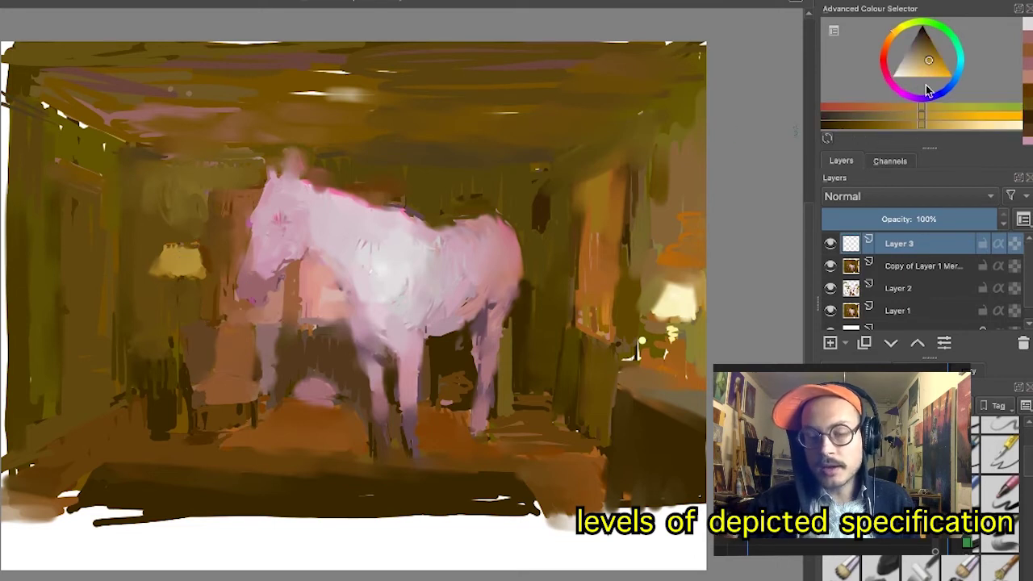
drag(931, 61, 929, 66)
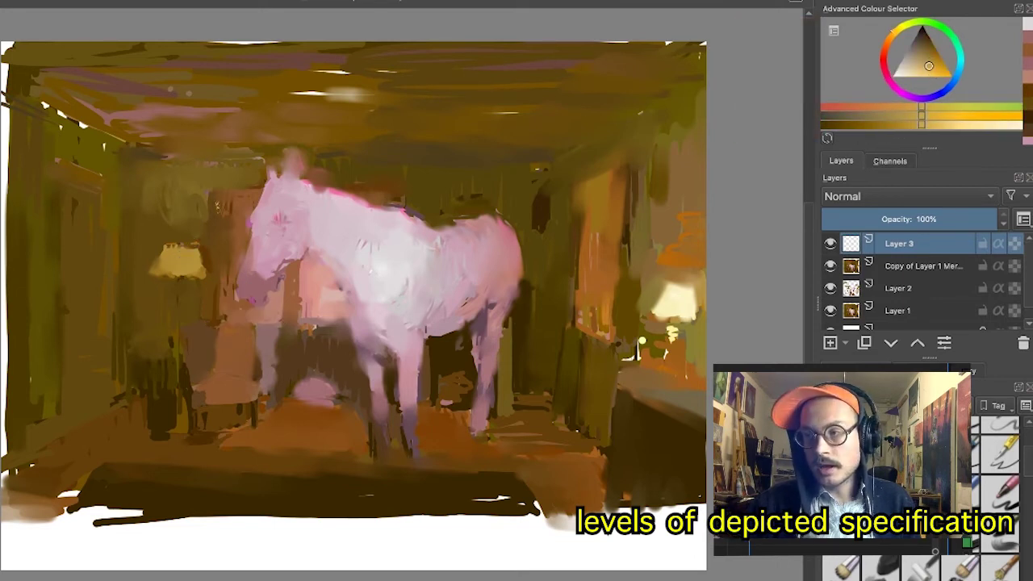
mouse_move(168, 247)
mouse_down()
mouse_move(164, 274)
mouse_move(186, 276)
mouse_up()
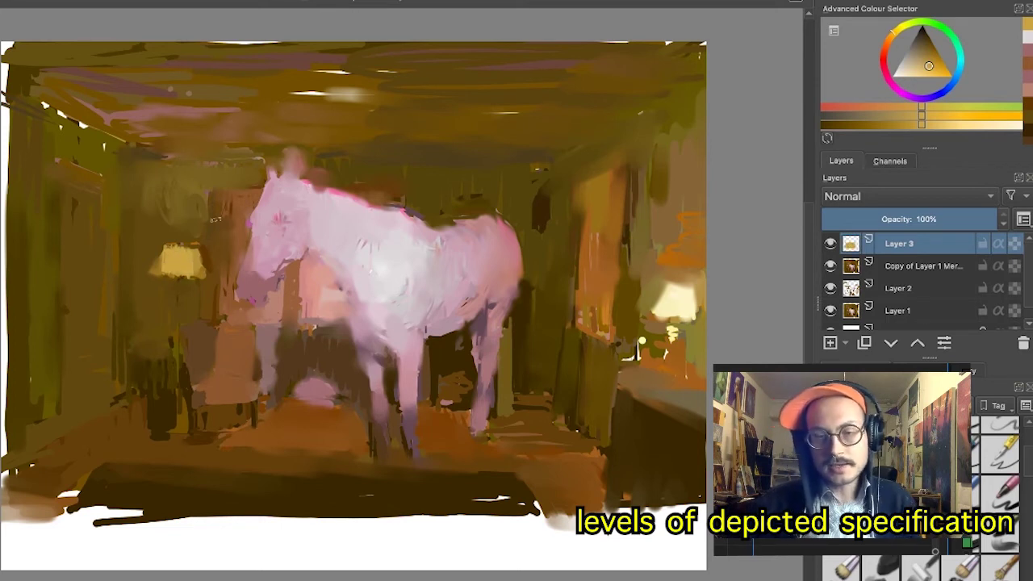
ctrl+click(237, 183)
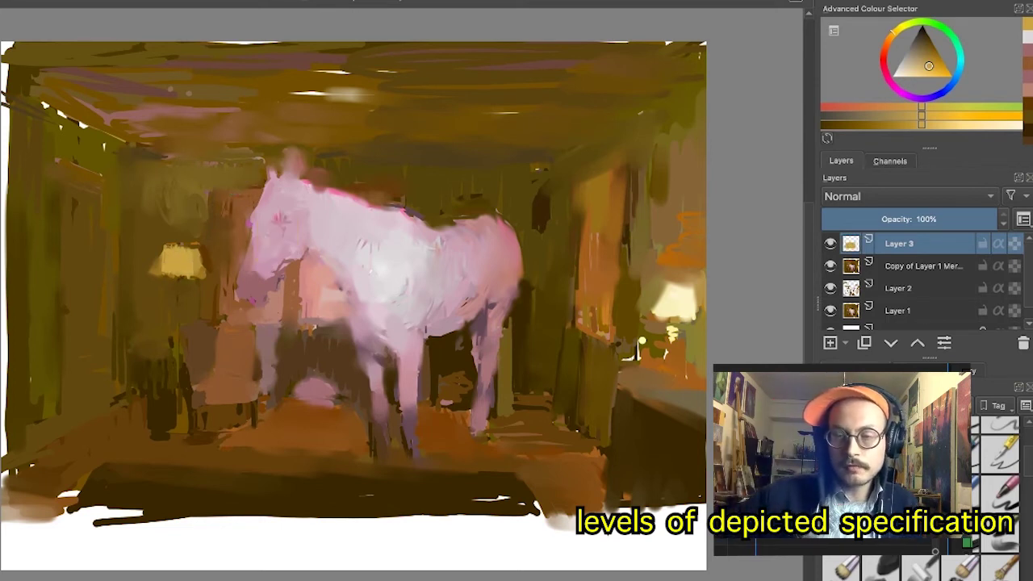
key(ctrl+z)
key(ctrl+z)
key(ctrl+z)
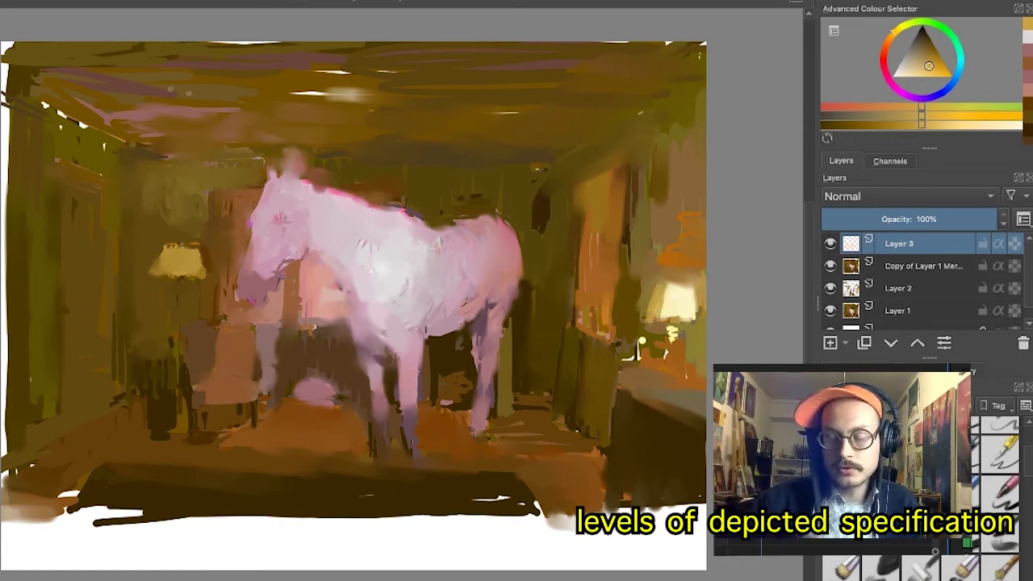
- Paint dark brown into the gap beneath the horse's belly and touch up the wall around its ears with sampled browns
key(ctrl)
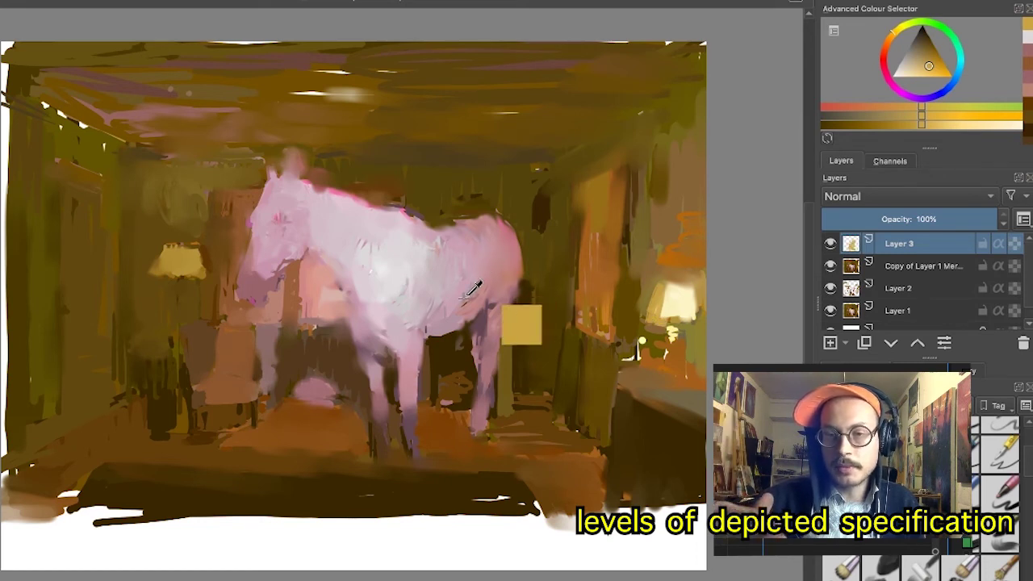
drag(474, 288, 454, 348)
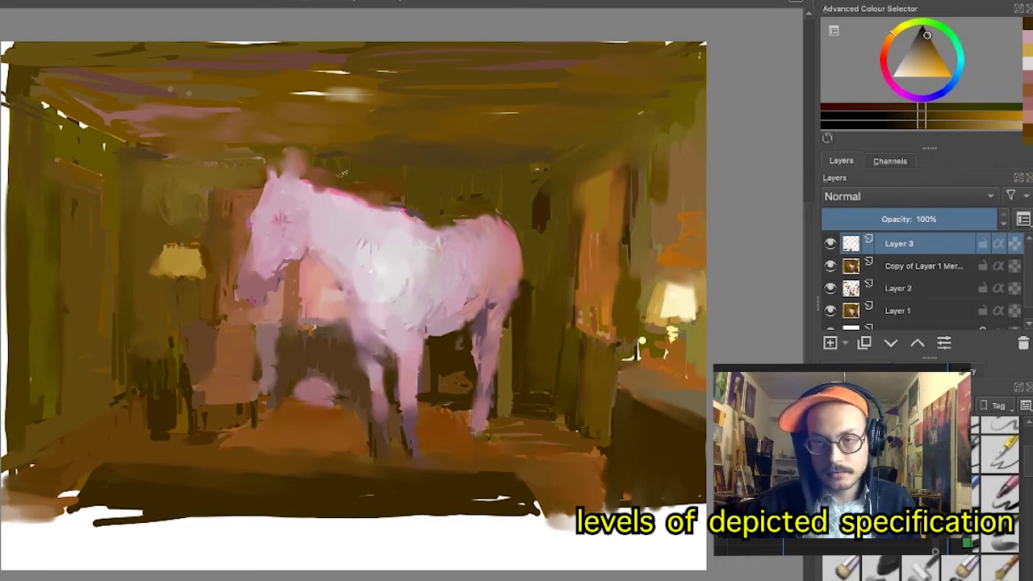
ctrl+click(324, 136)
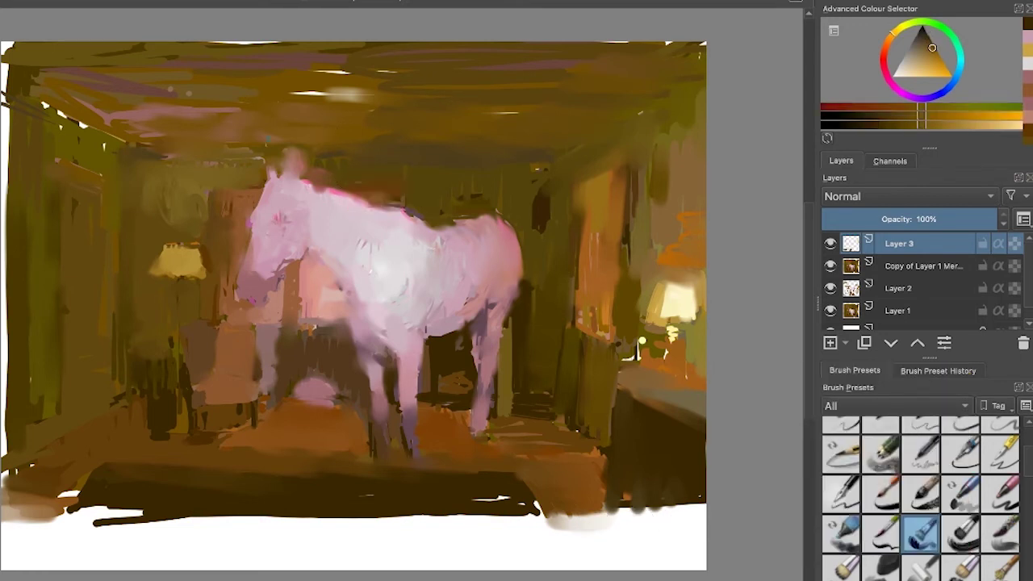
drag(257, 144, 263, 145)
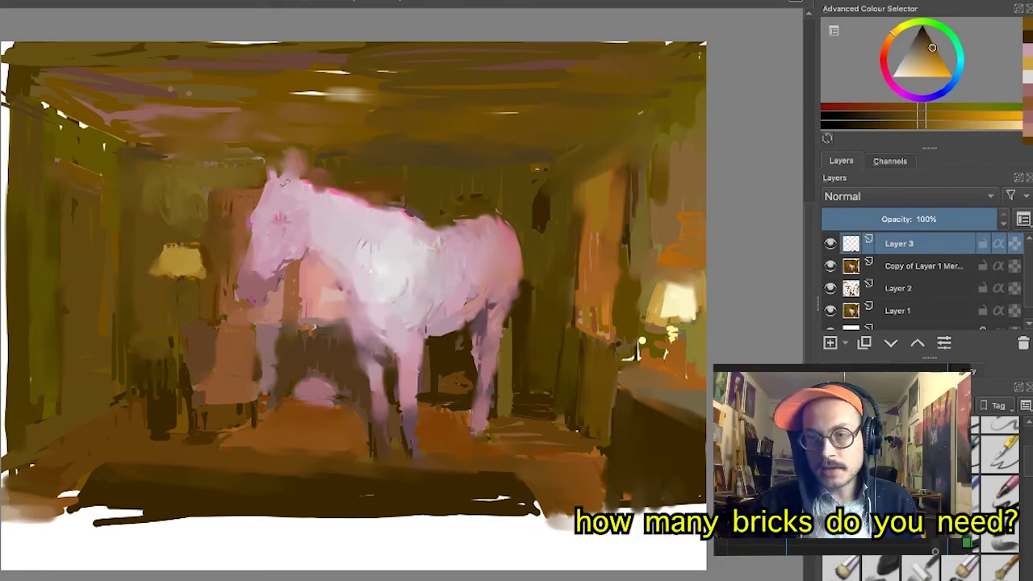
ctrl+click(271, 172)
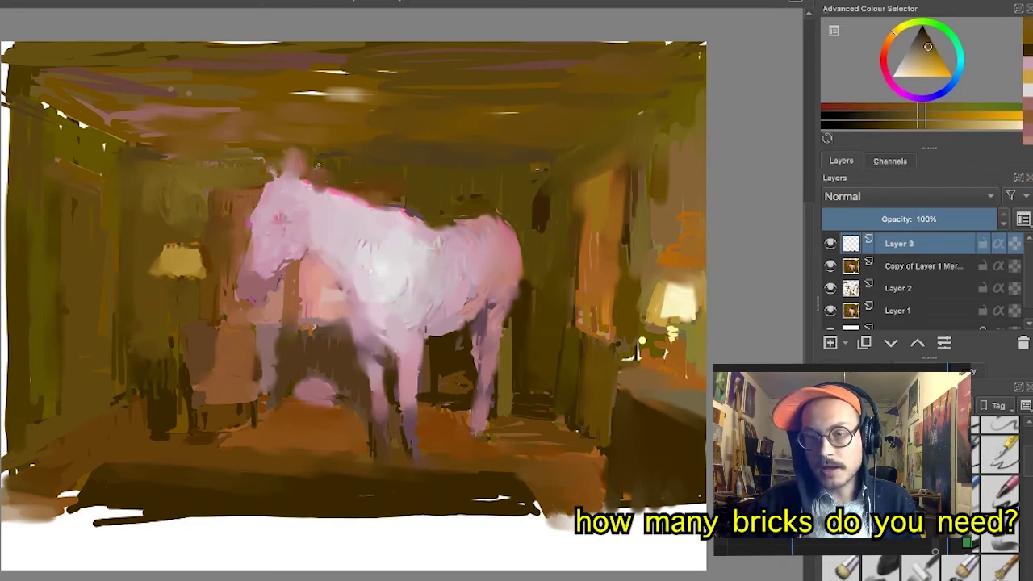
- Paint vertical strokes on the wall between the horse's head and chest with sampled brown and pink tones
ctrl+click(324, 159)
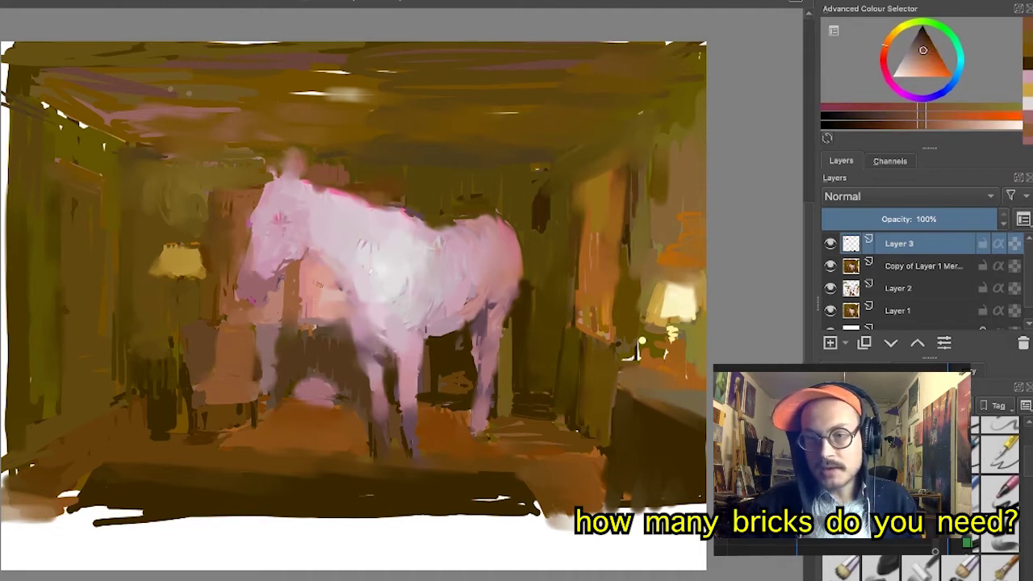
drag(307, 261, 301, 298)
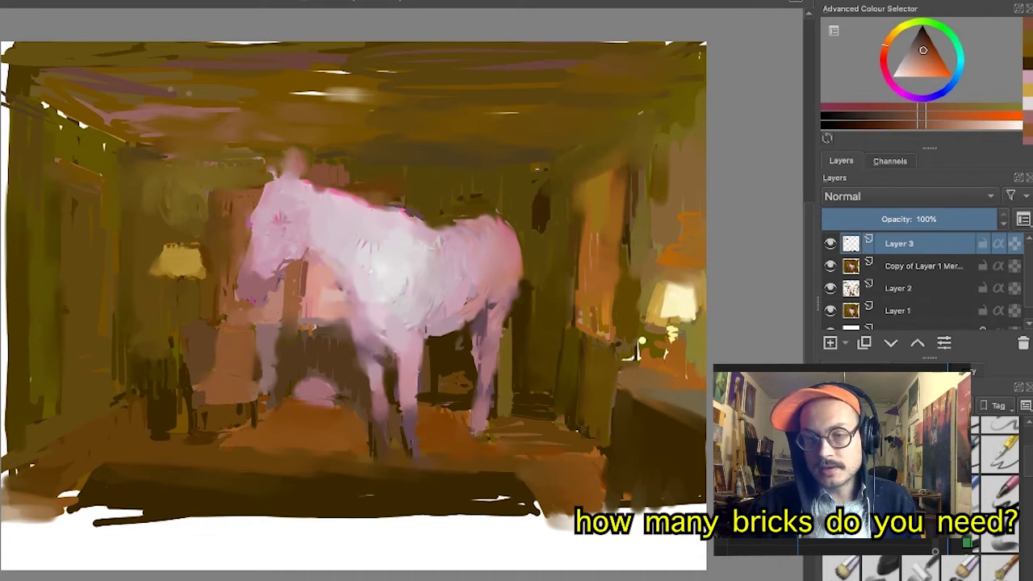
ctrl+click(306, 288)
ctrl+click(303, 306)
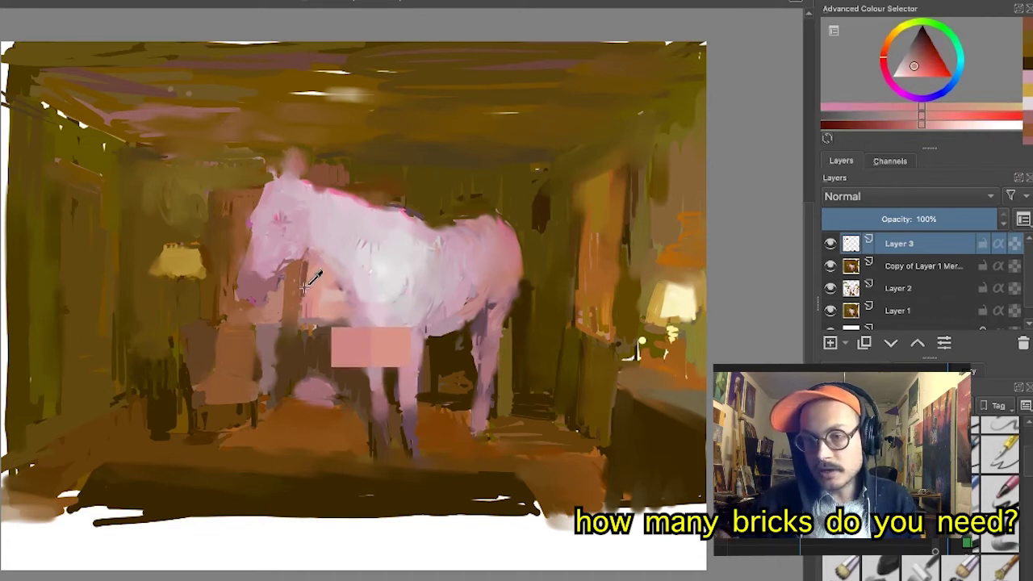
drag(307, 264, 302, 296)
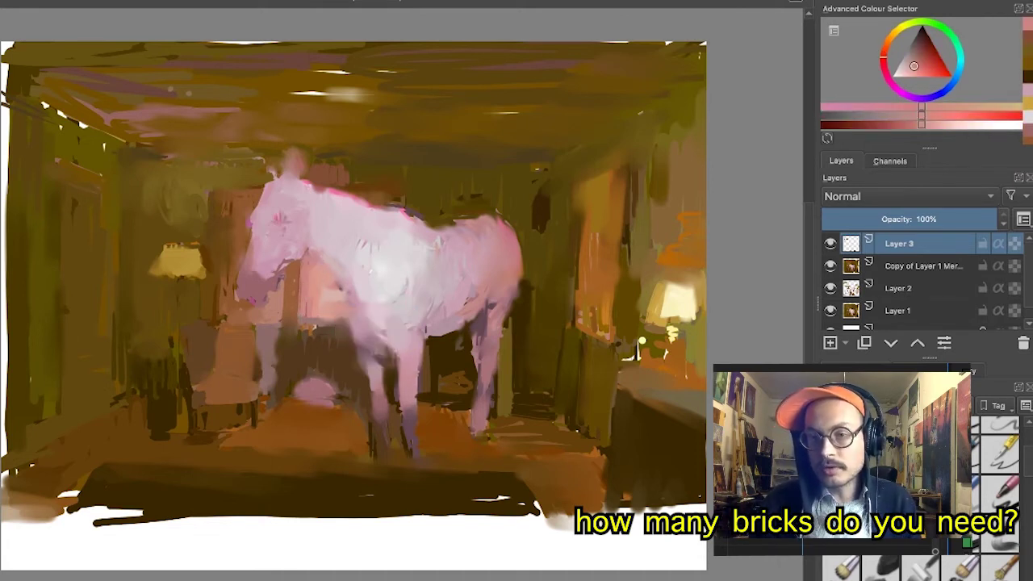
ctrl+click(303, 282)
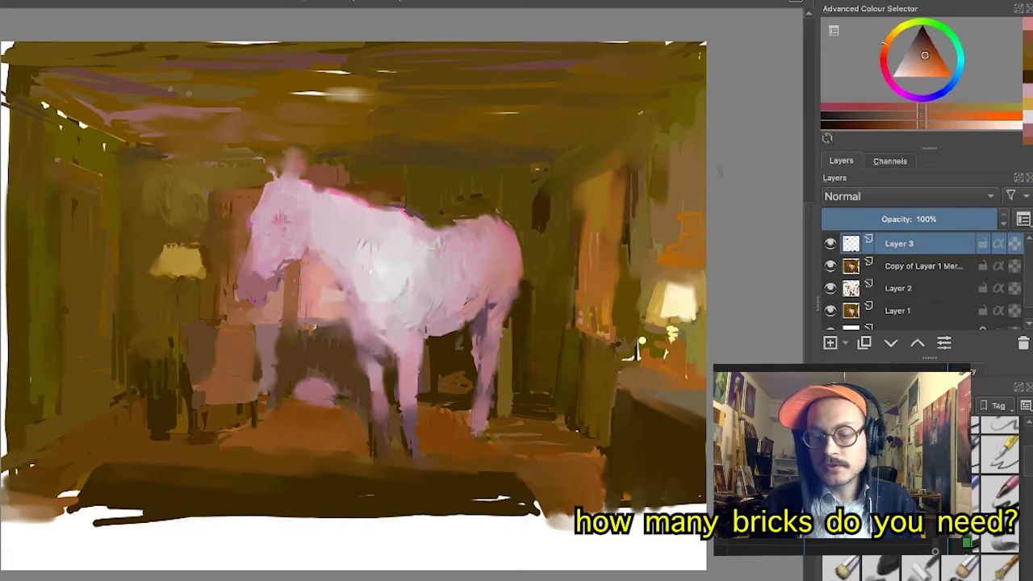
- Mix a more muted brown and paint a vertical band on the wall just below the horse's jaw
drag(924, 55, 921, 51)
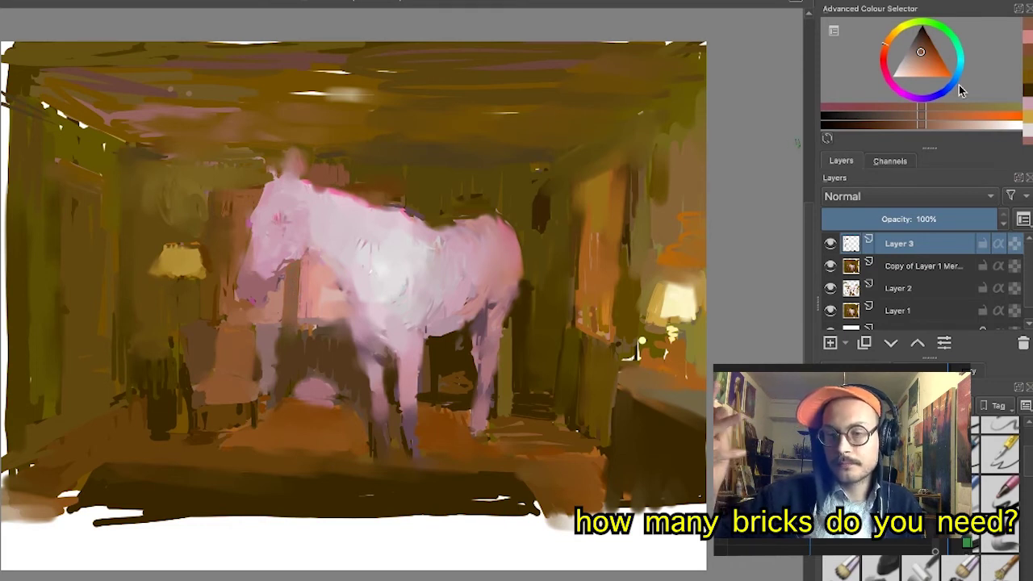
drag(919, 56, 918, 55)
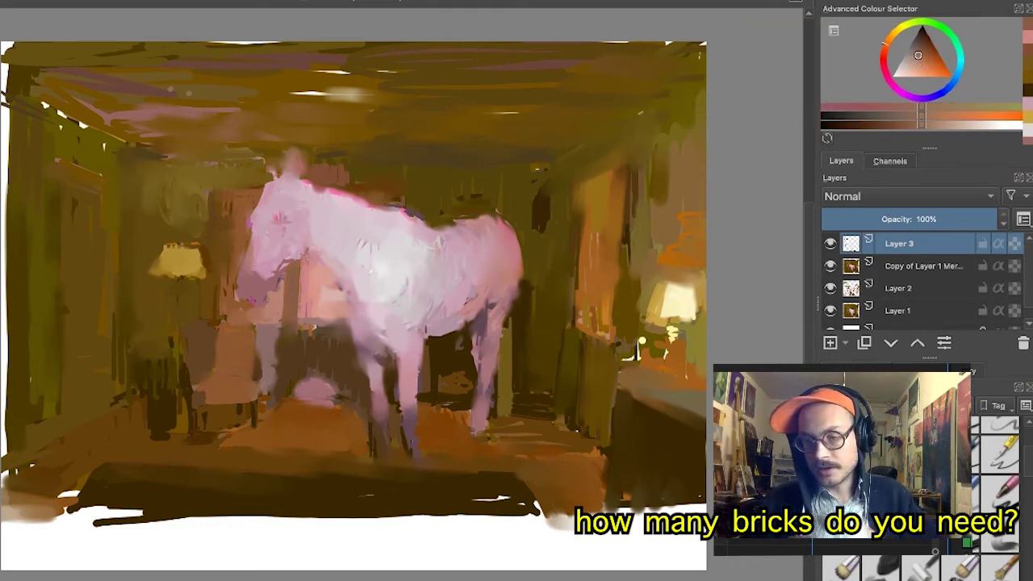
drag(292, 273, 289, 316)
click(956, 105)
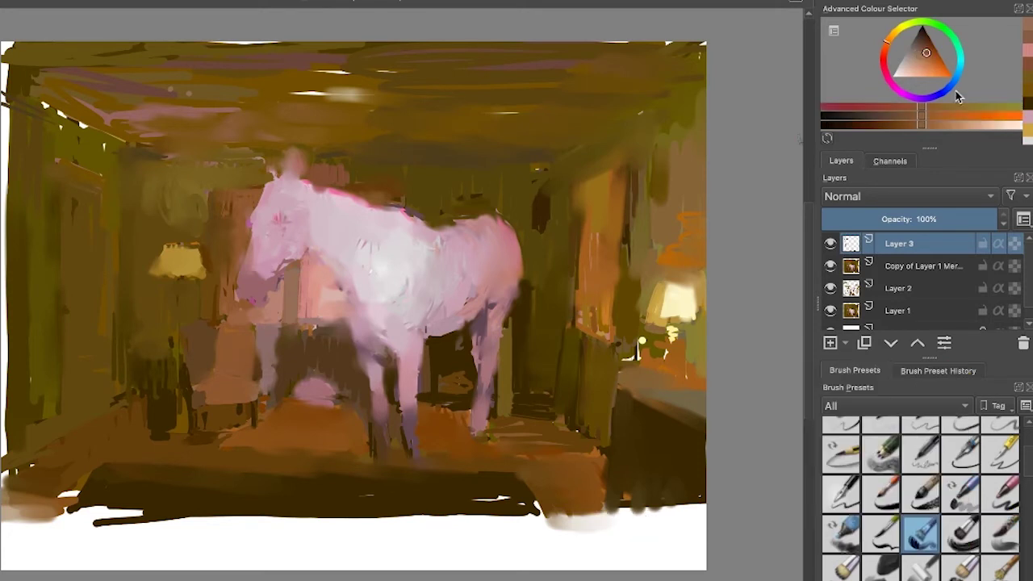
- Paint sampled tones along the horse's face and the wall behind its neck, and add dark patches just above its back
ctrl+click(224, 292)
drag(253, 201, 252, 216)
drag(324, 189, 400, 191)
drag(165, 200, 165, 216)
ctrl+click(477, 194)
drag(465, 214, 492, 212)
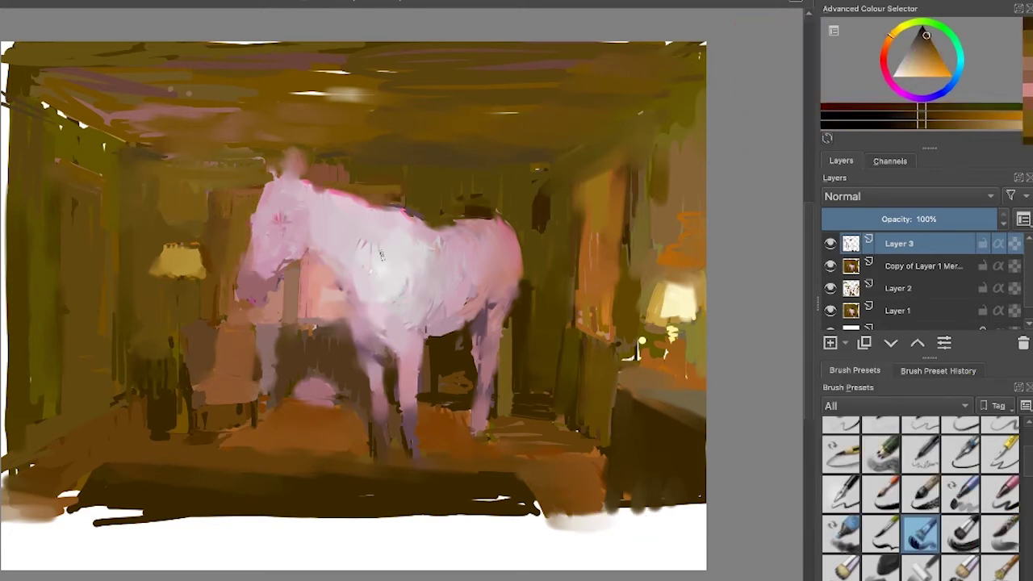
drag(387, 202, 408, 202)
- Reshape the horse's chest and upper front leg with sampled pinks, and cut dark strokes around the front hooves
ctrl+click(373, 321)
ctrl+click(379, 323)
mouse_move(360, 315)
mouse_down()
mouse_move(392, 345)
mouse_move(369, 369)
mouse_up()
ctrl+click(391, 373)
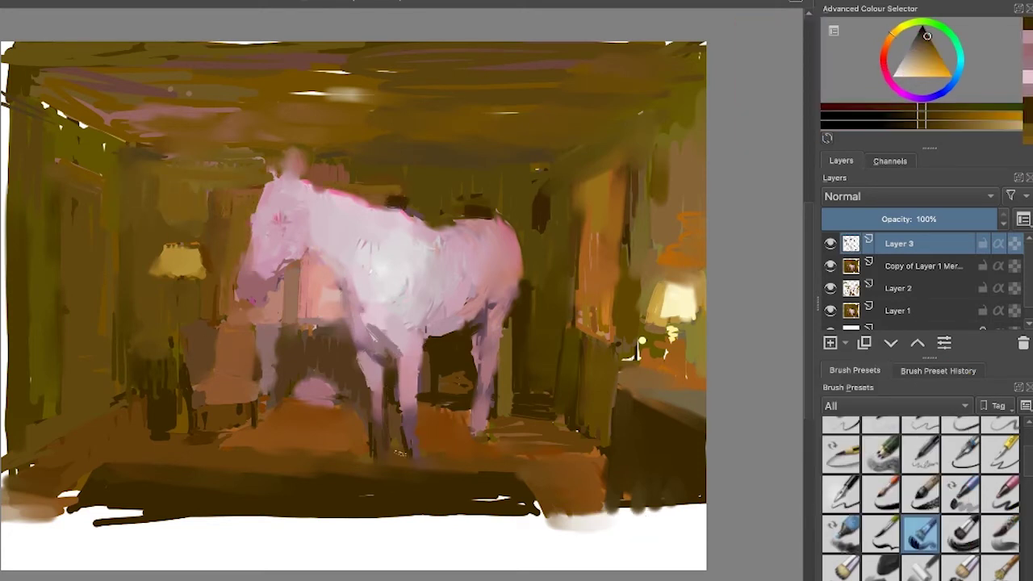
drag(410, 420, 403, 470)
drag(379, 455, 379, 476)
- Add a sampled pink stroke down the nearer front leg and paint floor brown across the base of both front hooves
ctrl+click(413, 342)
drag(415, 347, 411, 396)
ctrl+click(355, 452)
drag(371, 465, 424, 470)
ctrl+click(356, 488)
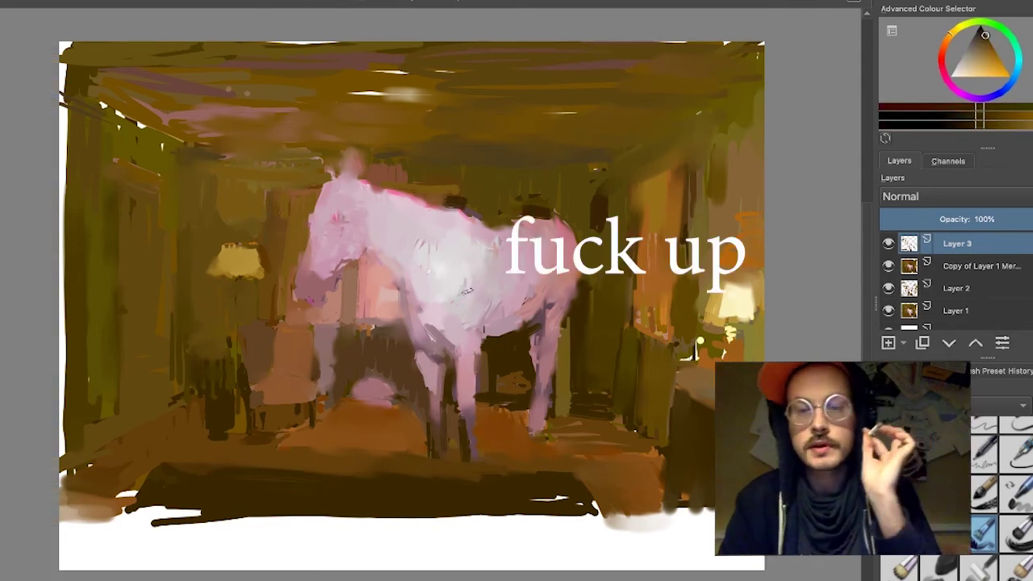
- Refine the underside of the horse's jaw with a sampled tone in a close-up view
scroll(457, 295, up, 4)
scroll(457, 291, up, 3)
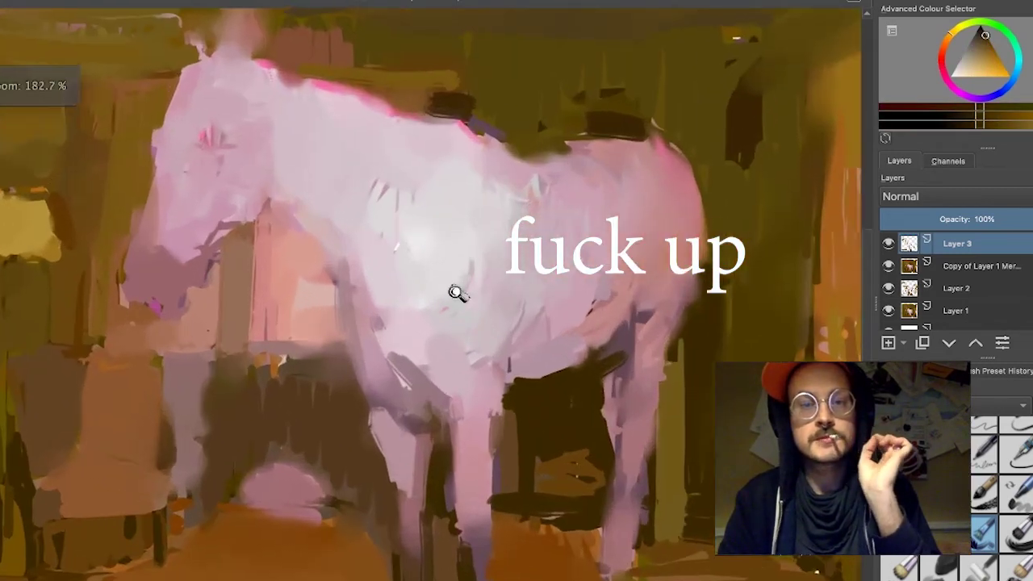
scroll(457, 290, down, 2)
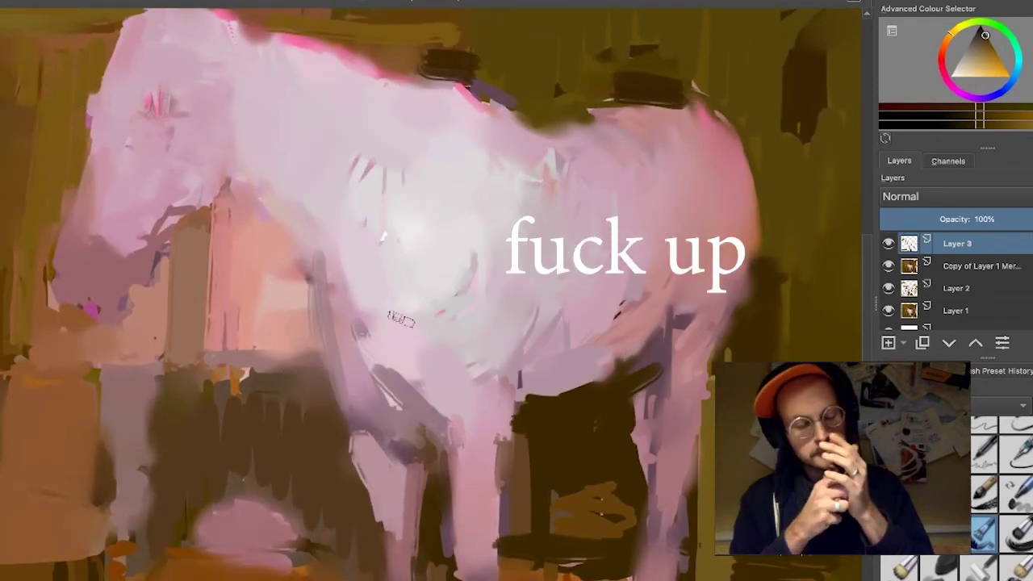
key(ctrl)
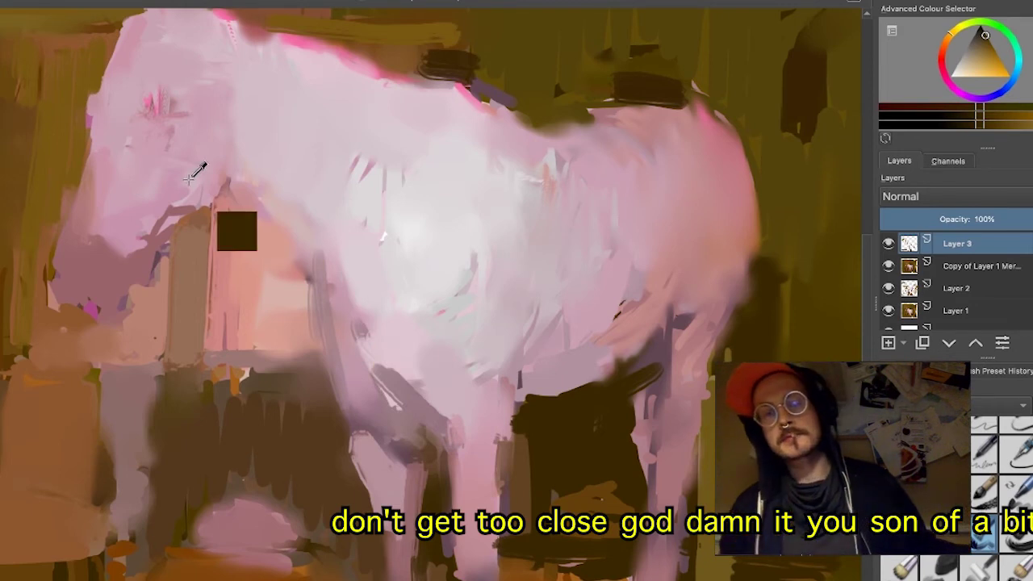
drag(171, 197, 167, 234)
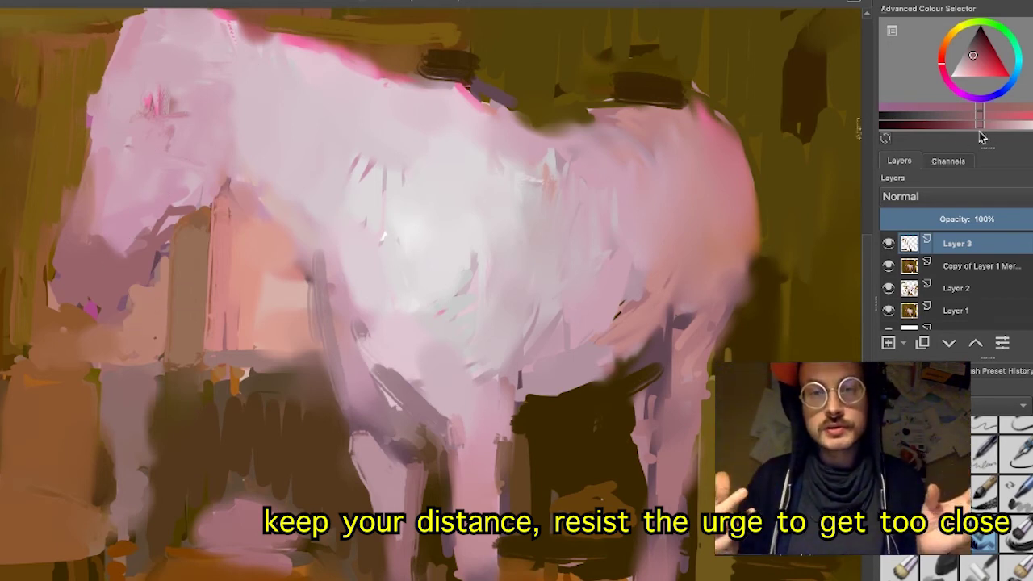
- Warm the horse's muzzle with a muted red-pink, and rework the eye with pinks sampled from the eye and neck edge
mouse_move(981, 135)
mouse_down()
mouse_move(981, 119)
mouse_move(1000, 117)
mouse_up()
drag(949, 58, 945, 65)
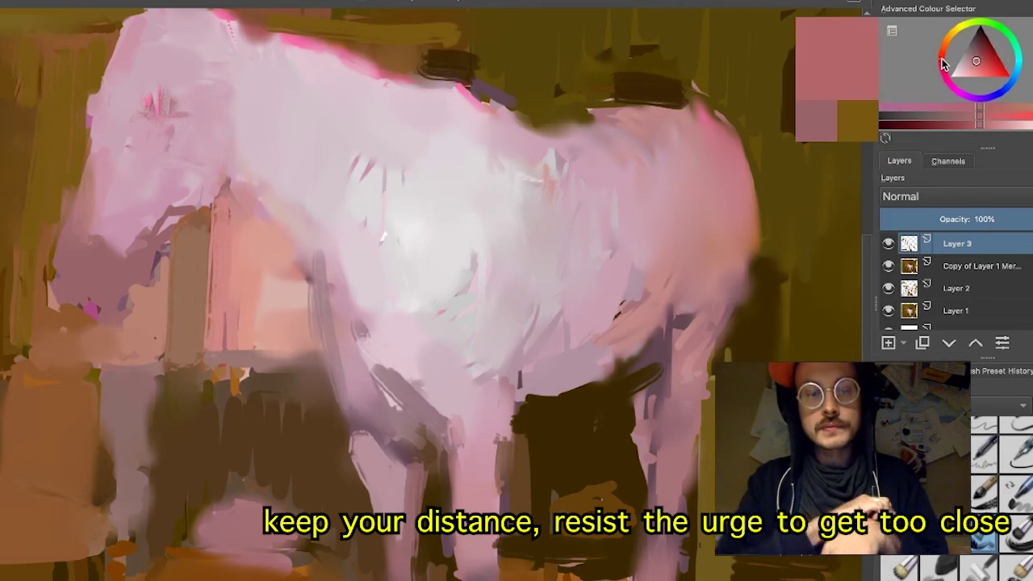
drag(946, 63, 945, 64)
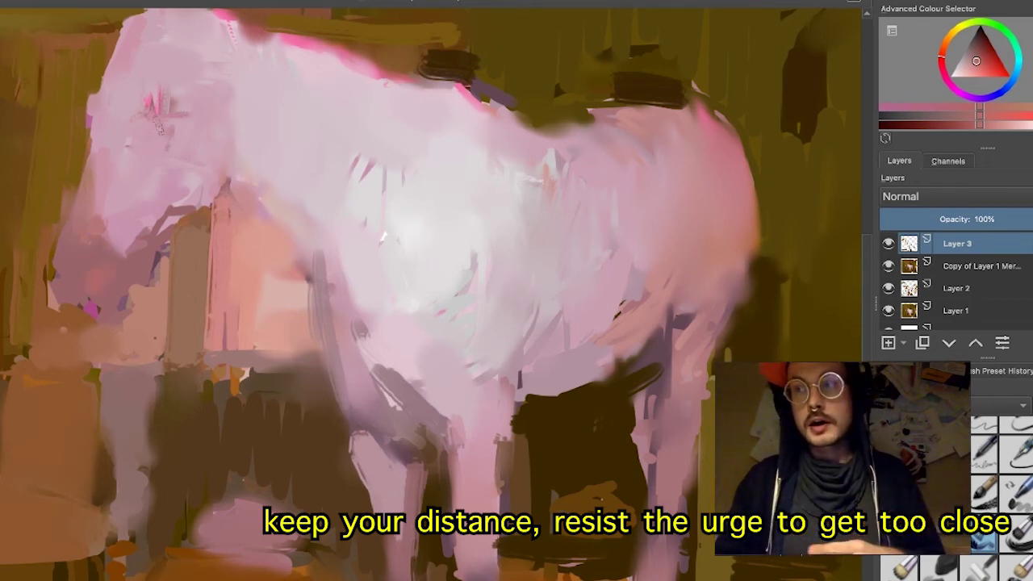
ctrl+click(158, 107)
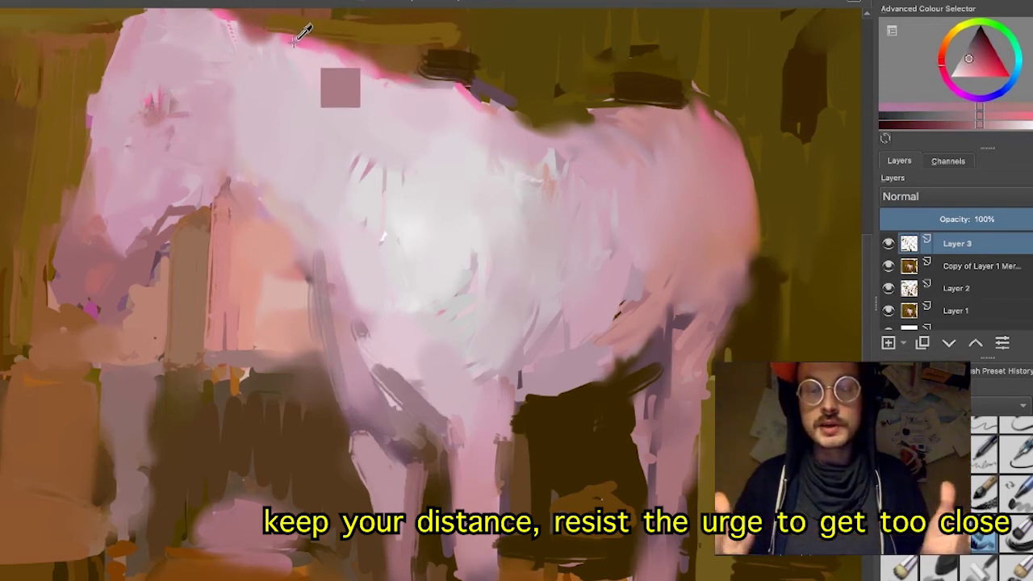
ctrl+click(302, 37)
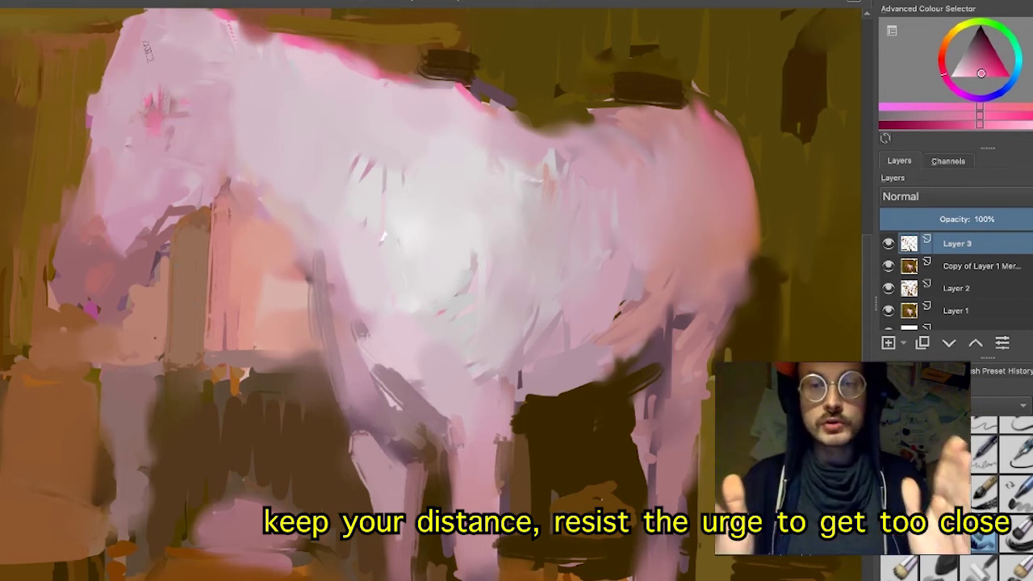
- Undo the last two strokes and repaint the lower front of the horse's face with a pale pink sampled beside the muzzle
key(ctrl+z)
key(ctrl+z)
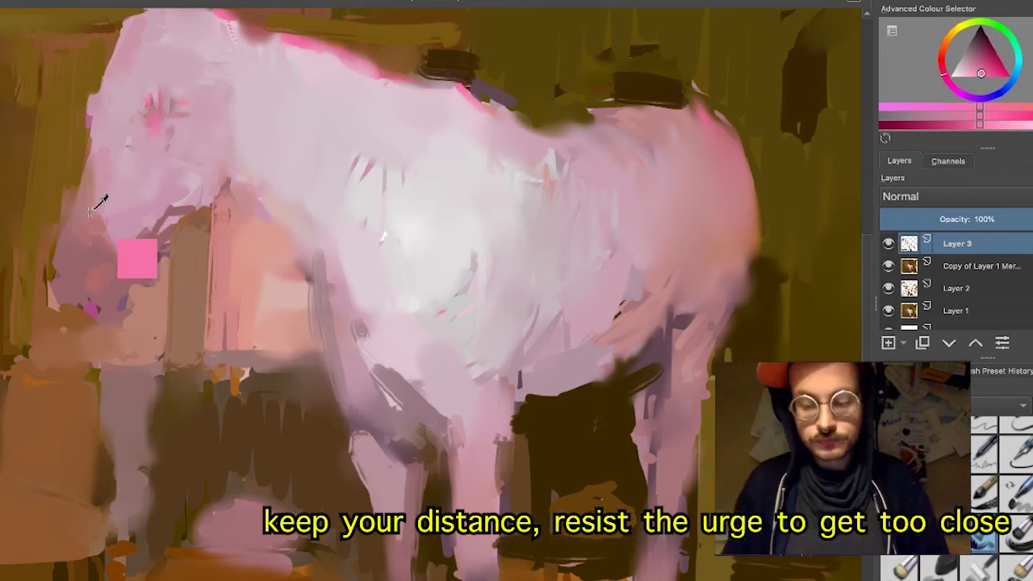
ctrl+click(92, 227)
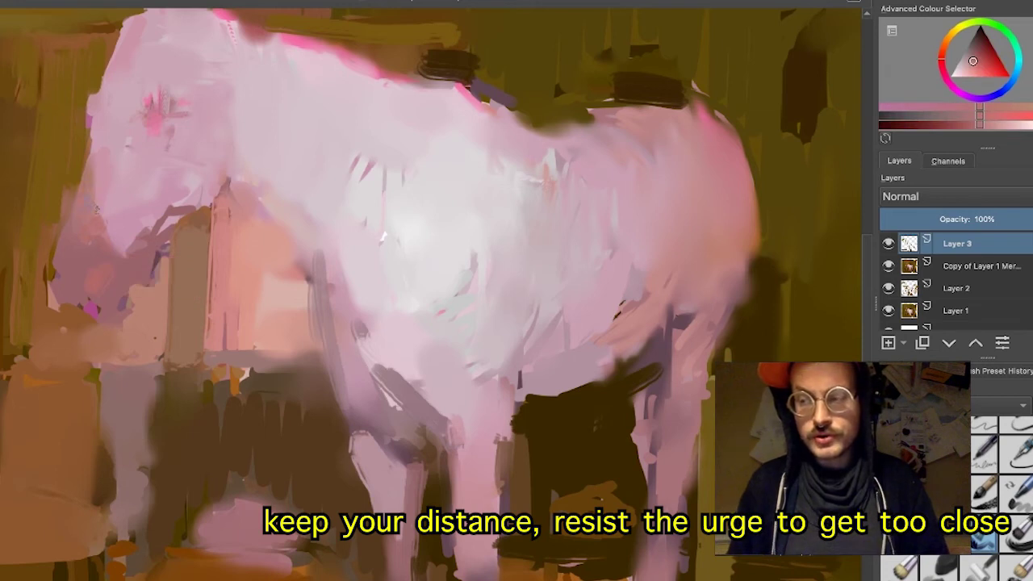
ctrl+click(97, 207)
ctrl+click(115, 199)
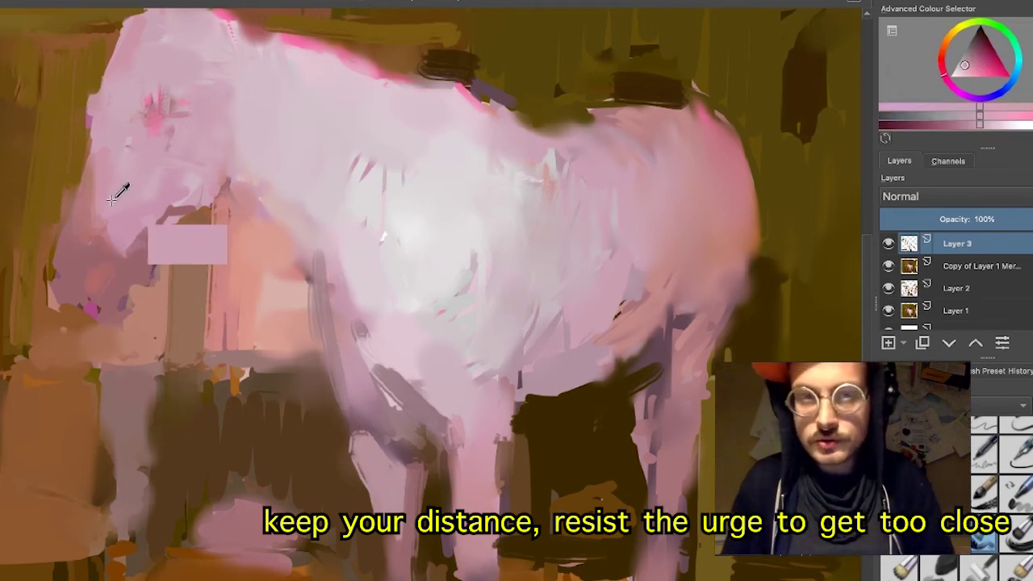
mouse_move(94, 193)
mouse_down()
mouse_move(91, 230)
mouse_move(108, 244)
mouse_up()
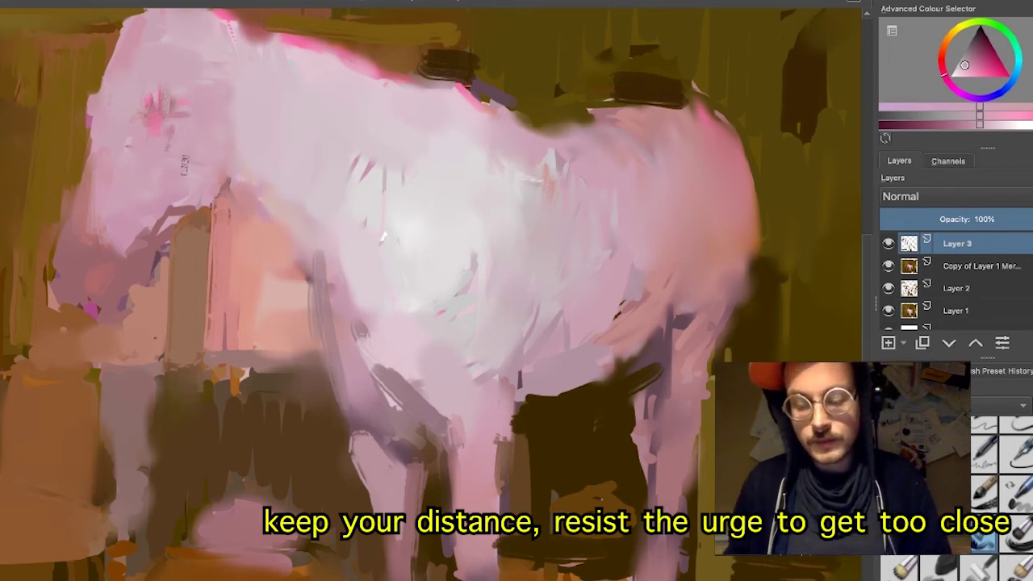
- Refine the horse's jawline from chin to throat with short strokes of pinks sampled from the cheek and jaw
ctrl+click(186, 183)
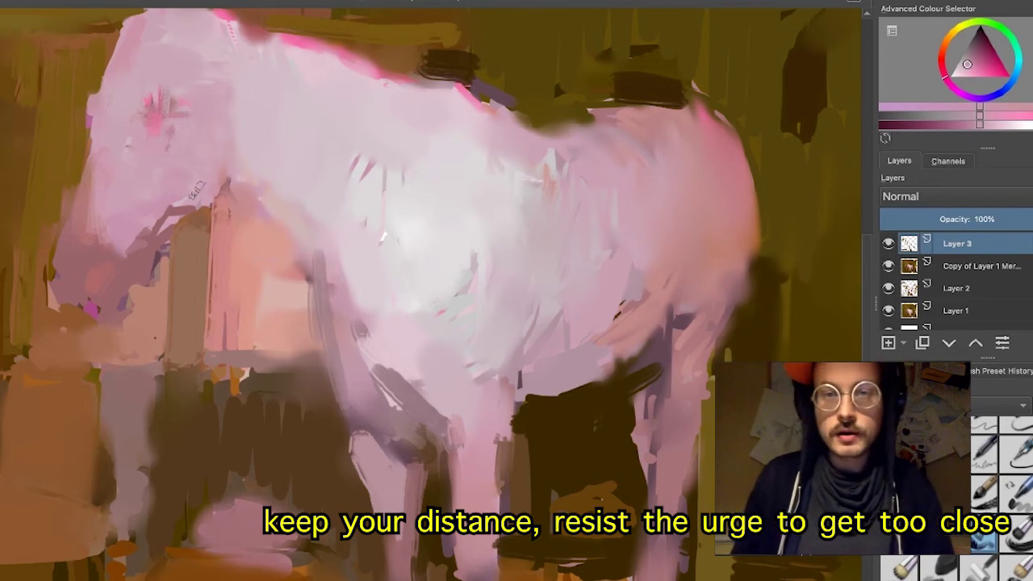
scroll(193, 173, down, 3)
scroll(199, 157, up, 3)
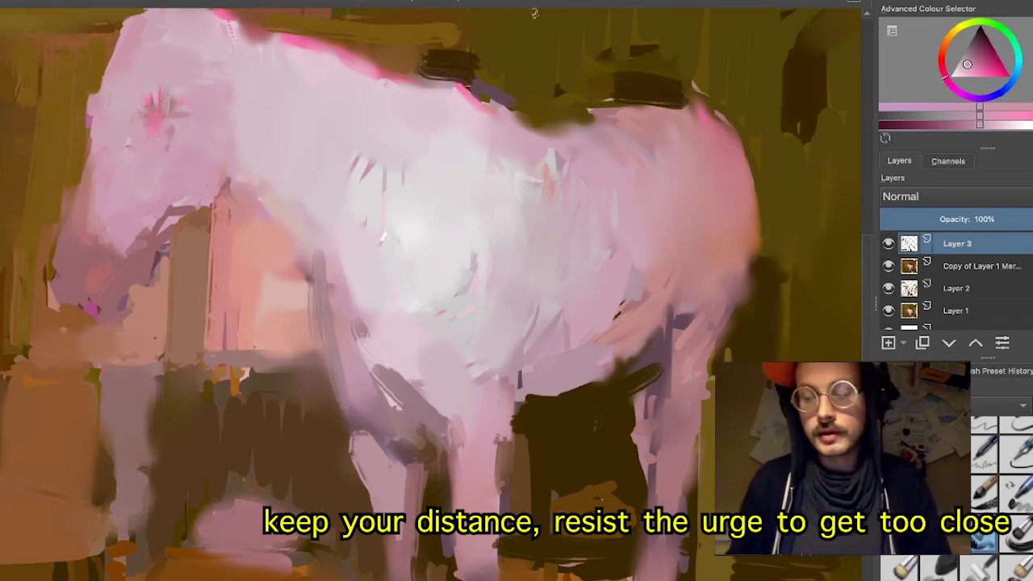
ctrl+click(204, 191)
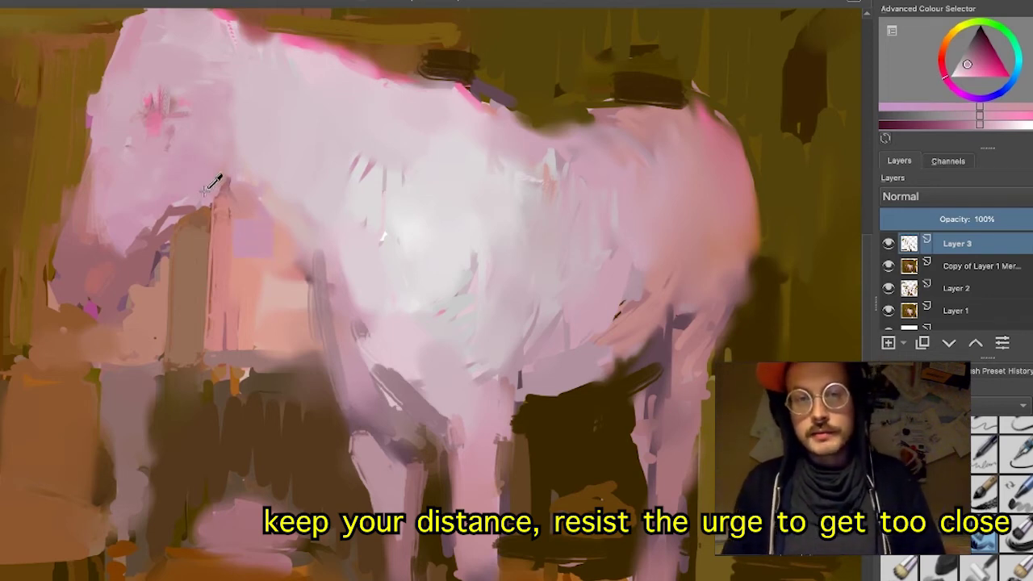
ctrl+click(155, 210)
drag(161, 210, 184, 198)
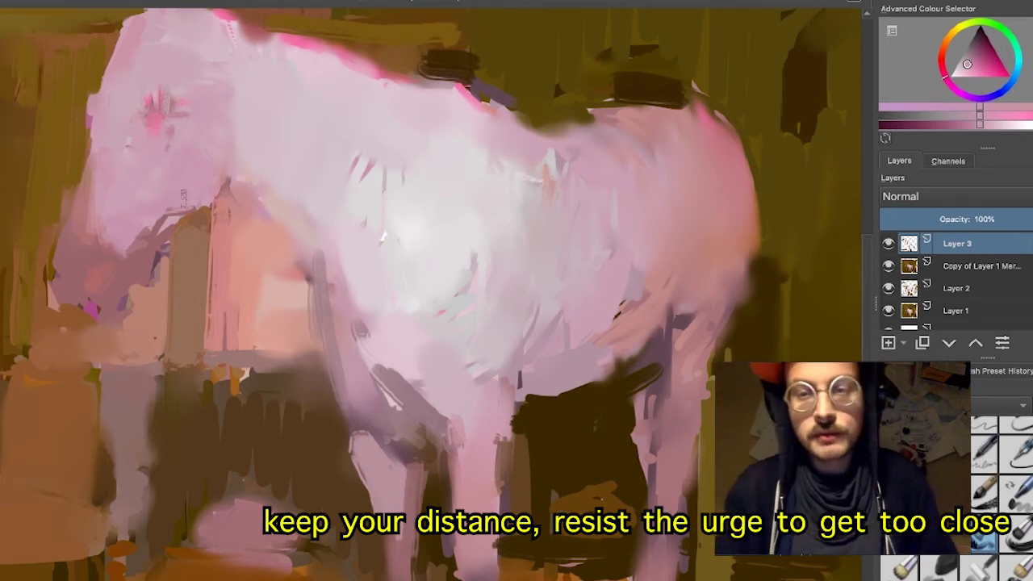
key(ctrl)
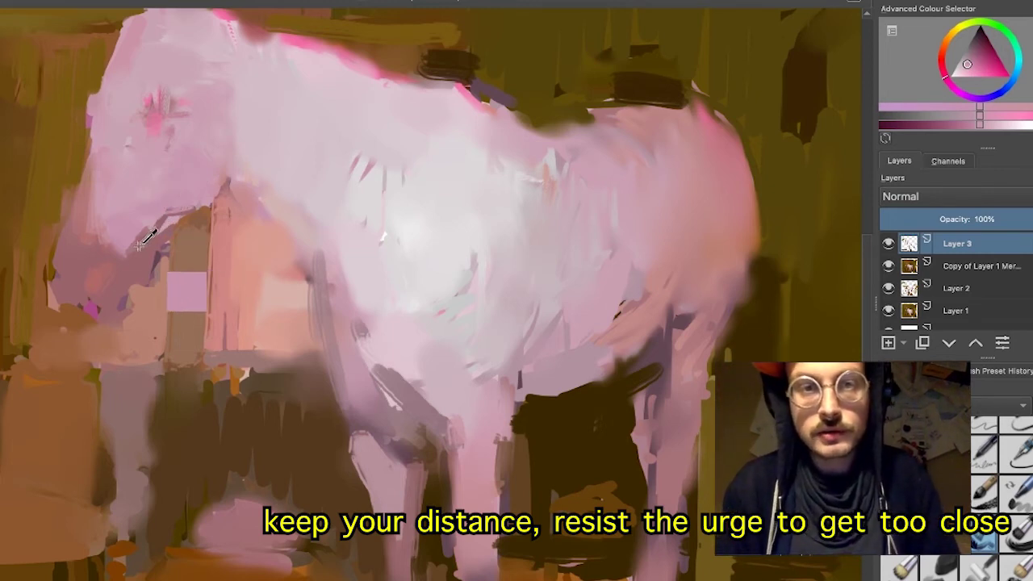
ctrl+click(139, 247)
drag(147, 237, 191, 206)
- Hatch a muted pink sampled from the horse's hindquarters along the underside of the jaw and cheek
ctrl+click(140, 215)
ctrl+click(330, 272)
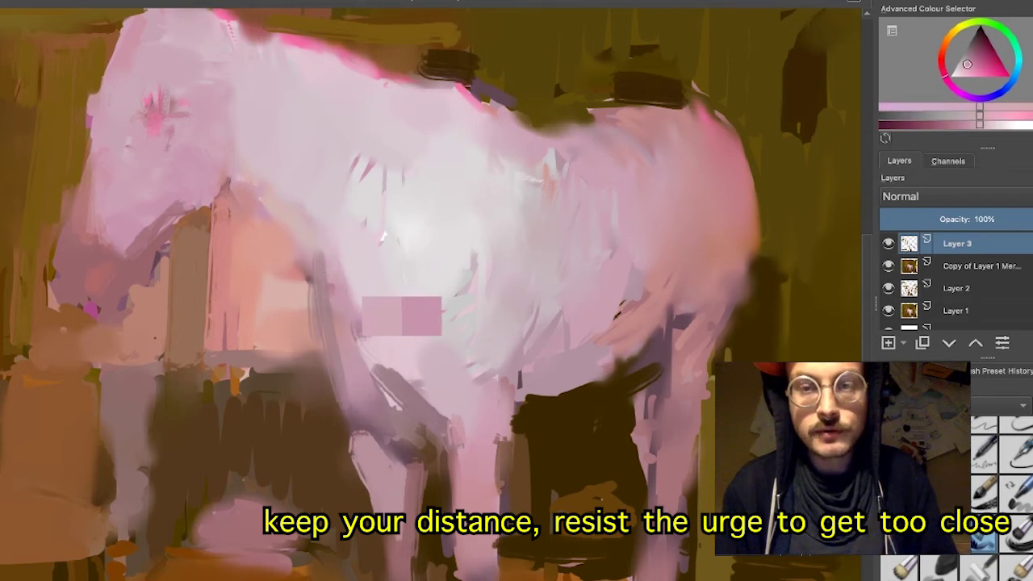
ctrl+click(673, 260)
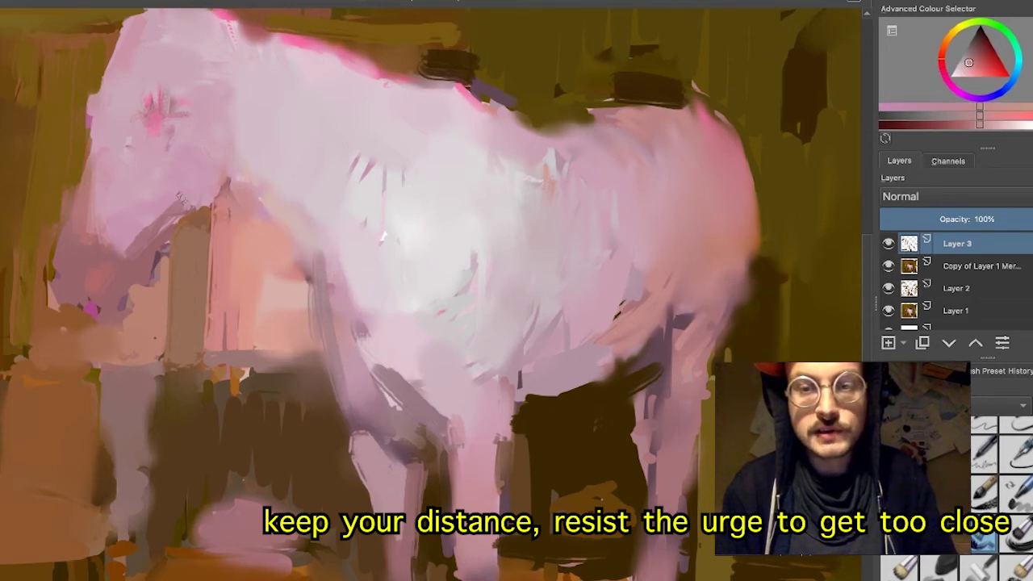
drag(139, 233, 176, 215)
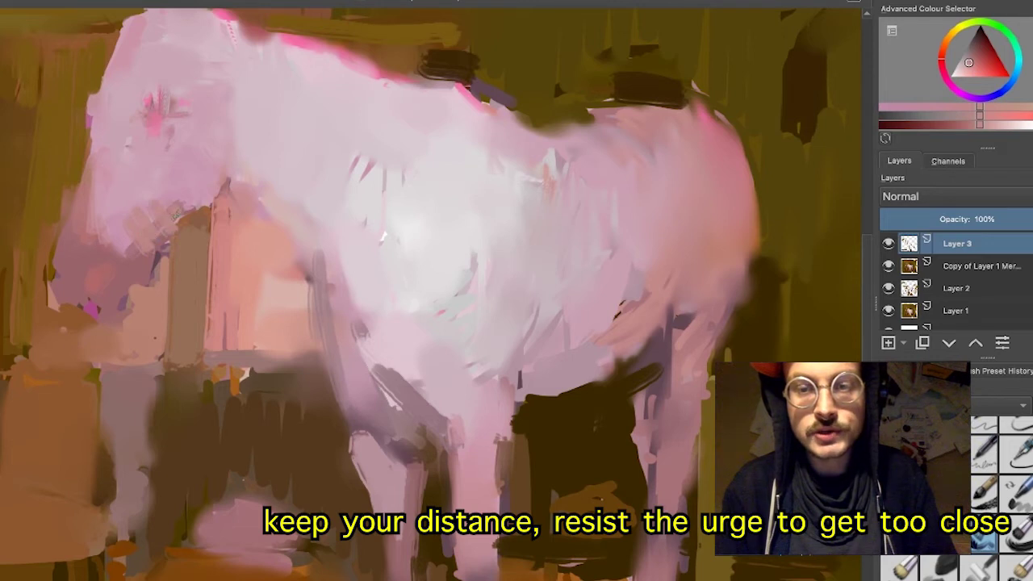
drag(190, 161, 208, 197)
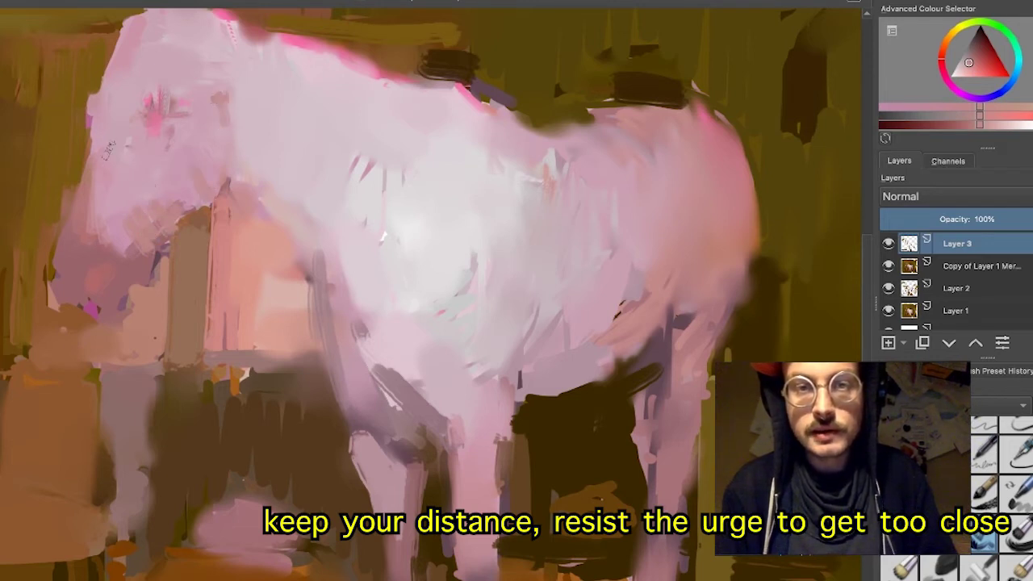
- Sample the muzzle tone, shift it to a deeper muted red, and dab it onto the nostril and eye
scroll(98, 138, down, 3)
scroll(103, 135, up, 3)
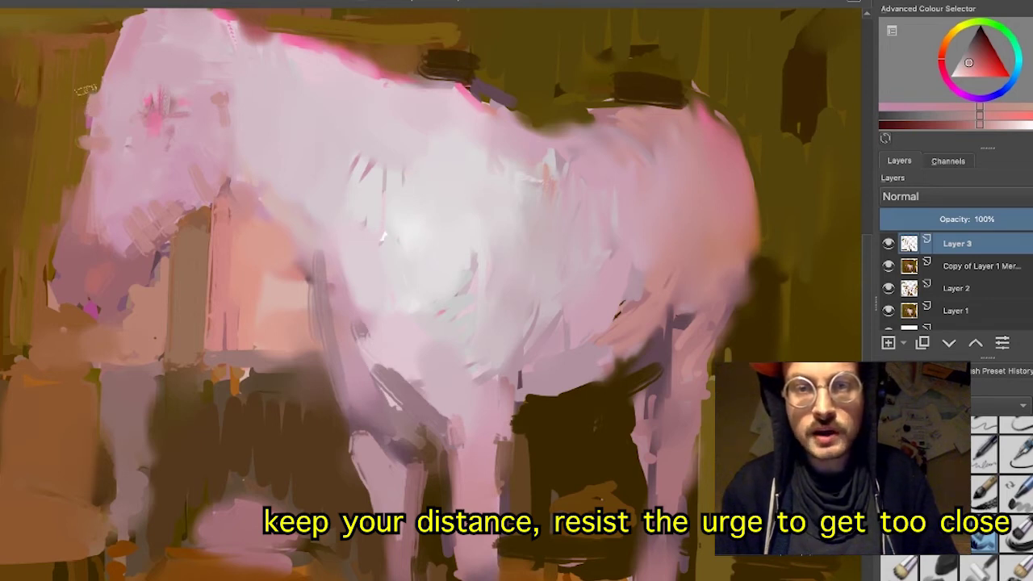
scroll(114, 68, down, 3)
scroll(297, 78, up, 3)
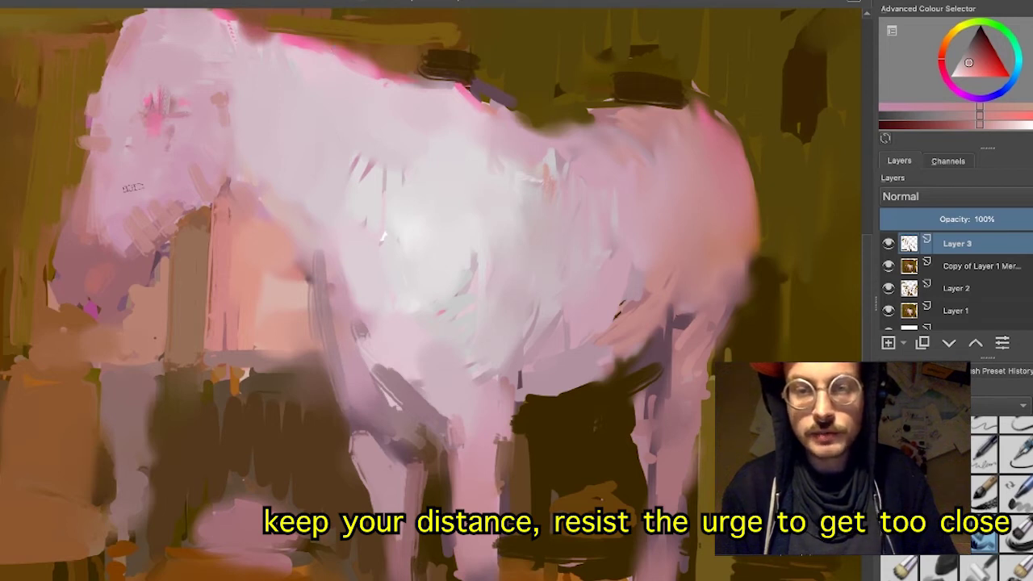
scroll(113, 220, down, 3)
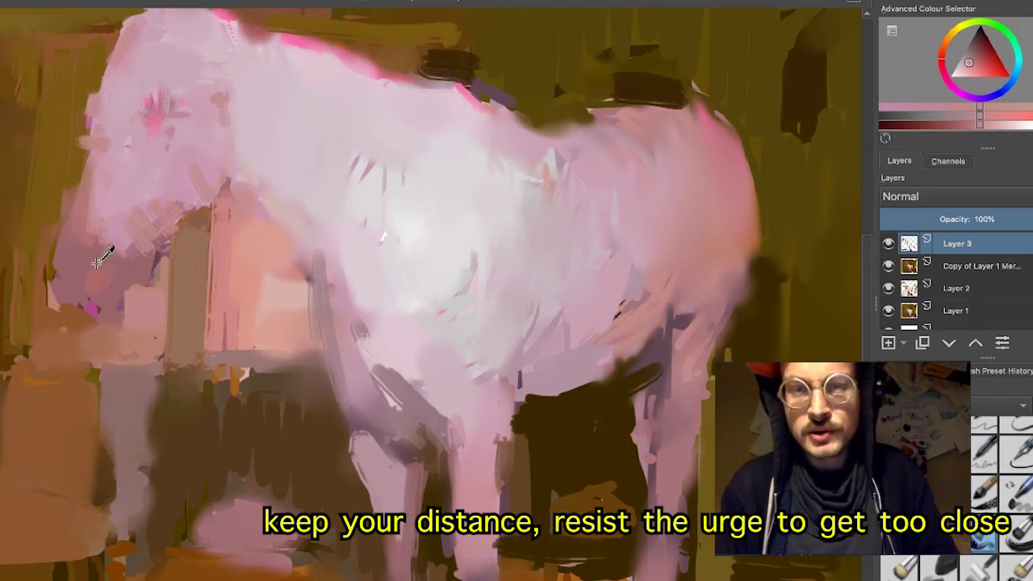
ctrl+click(117, 258)
scroll(118, 239, up, 3)
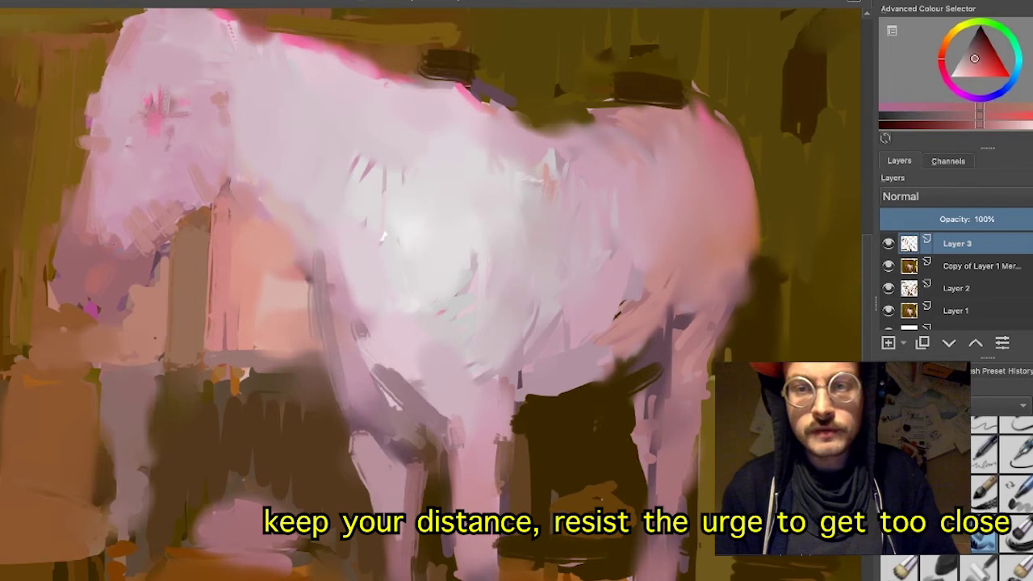
scroll(109, 274, down, 3)
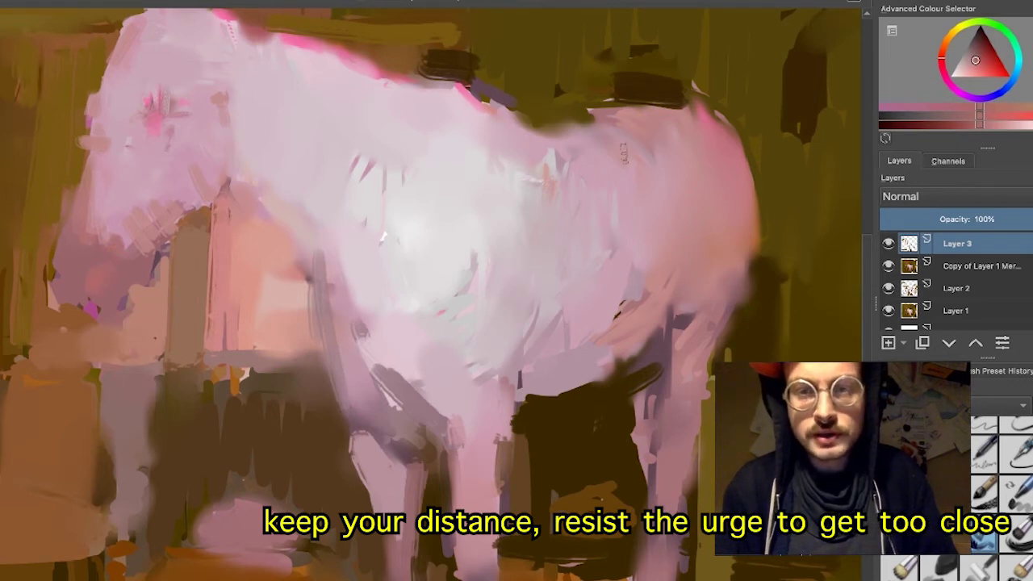
key(1)
click(981, 65)
drag(980, 57, 984, 57)
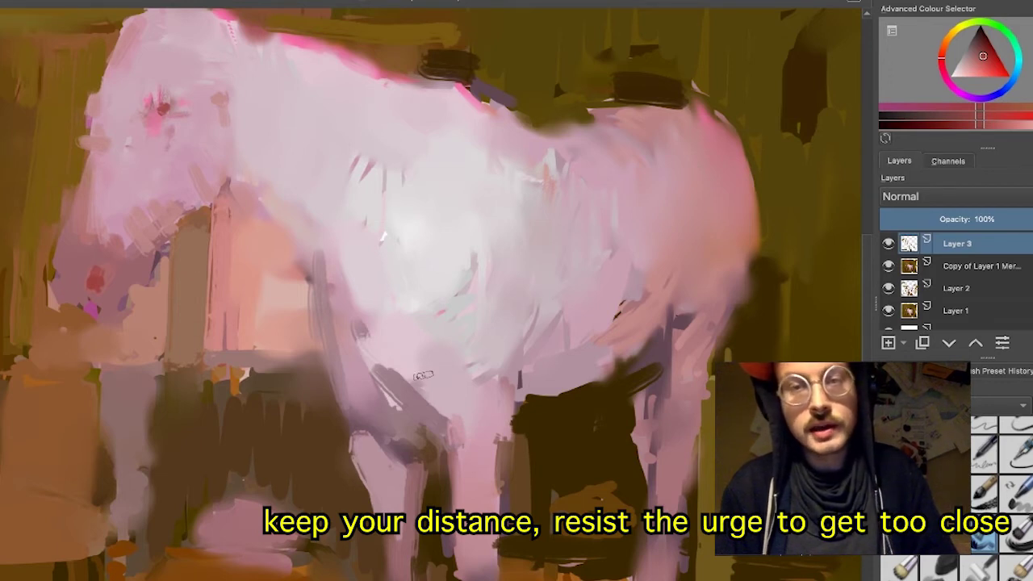
- Sample a dark brown tone beside the front legs and paint a dark stroke across the top of the farther front leg
key(ctrl)
drag(301, 217, 422, 452)
ctrl+click(420, 454)
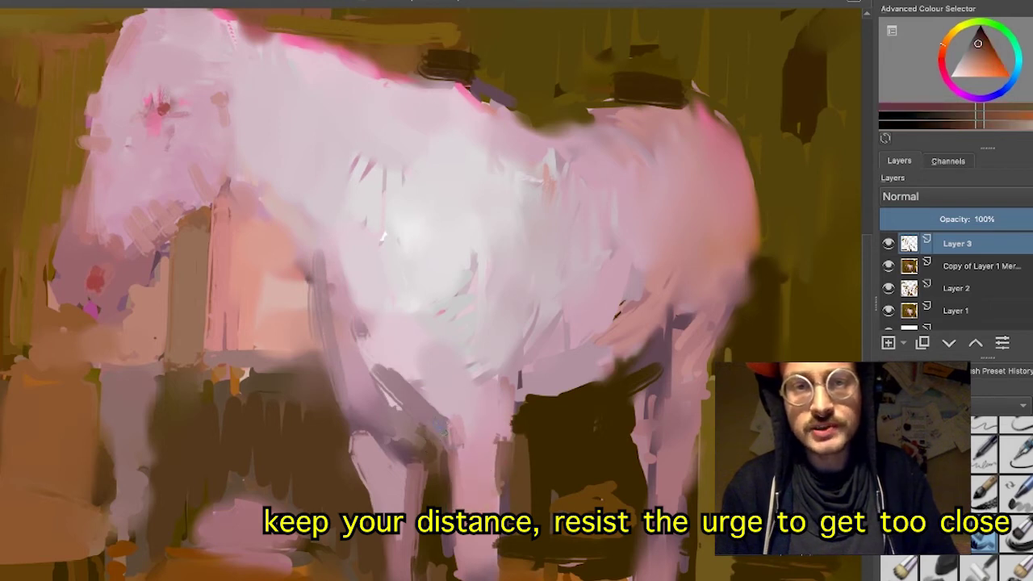
key(minus)
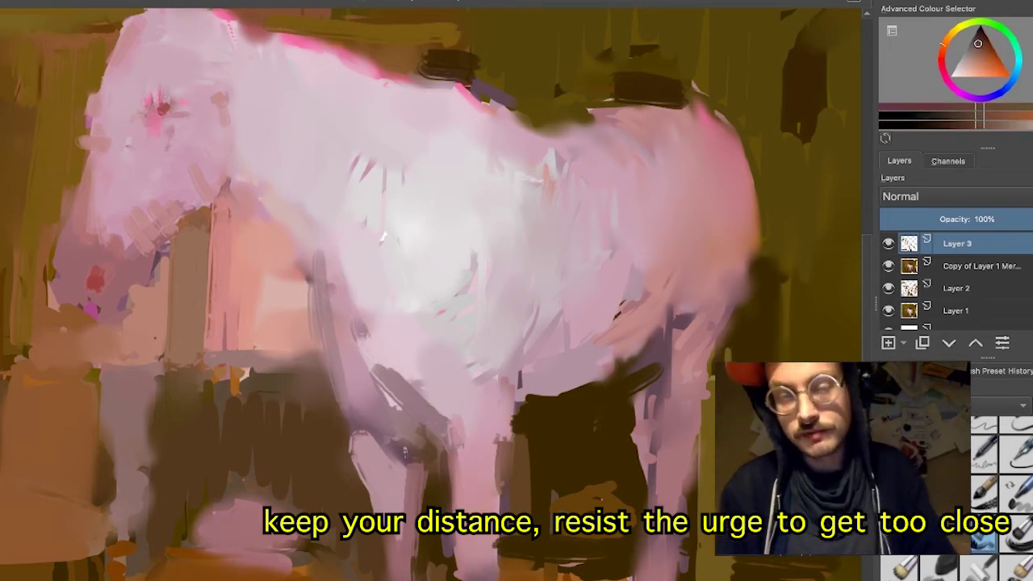
key(plus)
drag(372, 418, 433, 436)
key(minus)
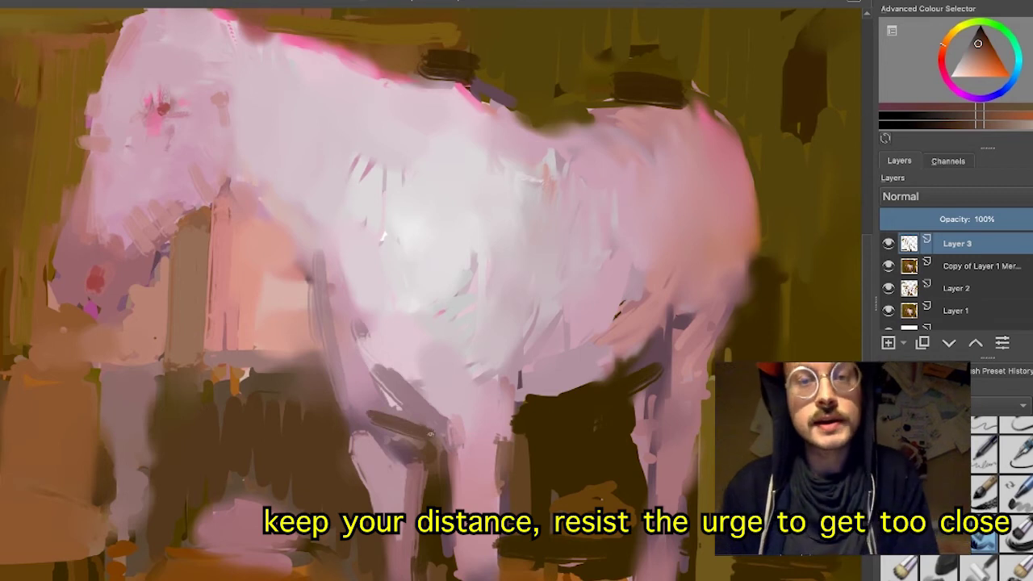
key(plus)
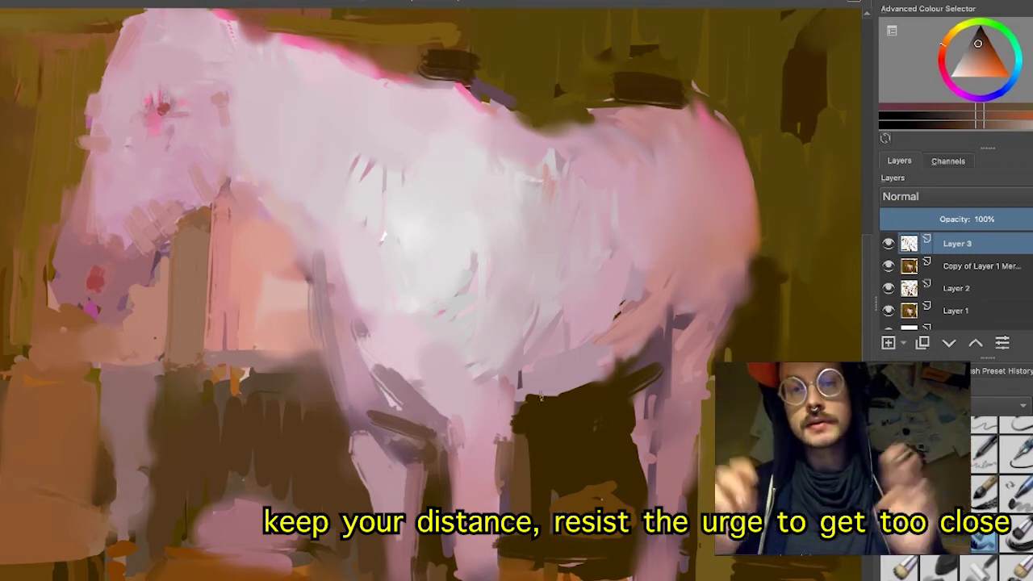
- Sample dark mauves from the upper front leg and draw shadow lines down the front of the chest to the leg
ctrl+click(347, 399)
mouse_move(324, 366)
mouse_down()
mouse_move(332, 389)
mouse_move(309, 336)
mouse_up()
ctrl+click(374, 414)
drag(305, 286, 313, 342)
key(minus)
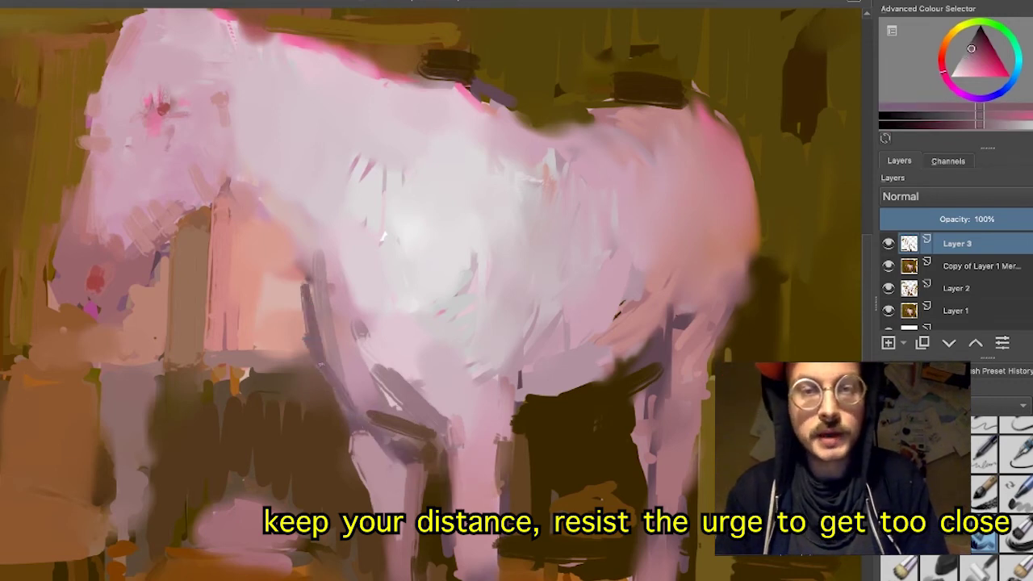
key(plus)
drag(304, 296, 320, 372)
drag(312, 286, 373, 399)
key(minus)
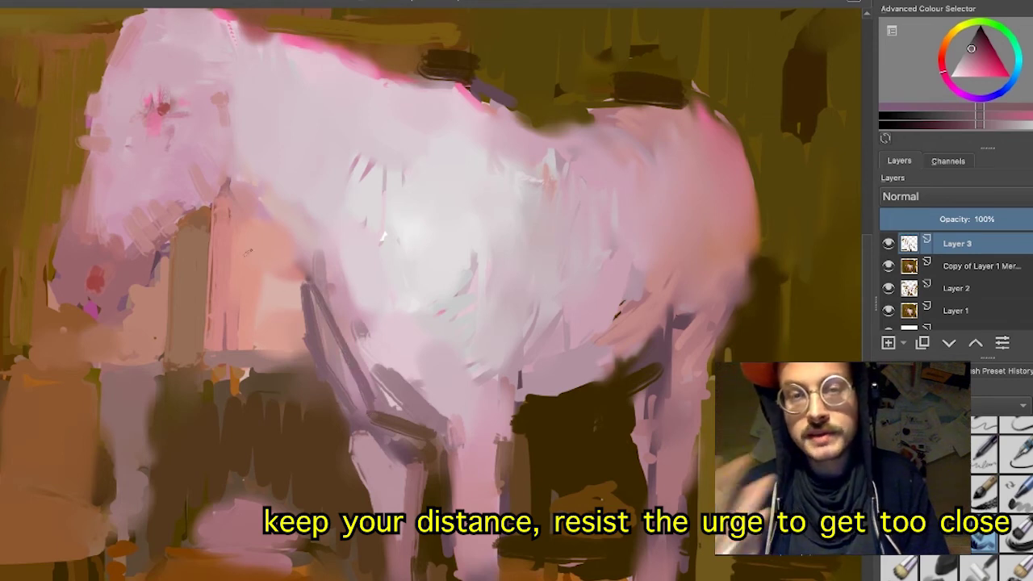
key(plus)
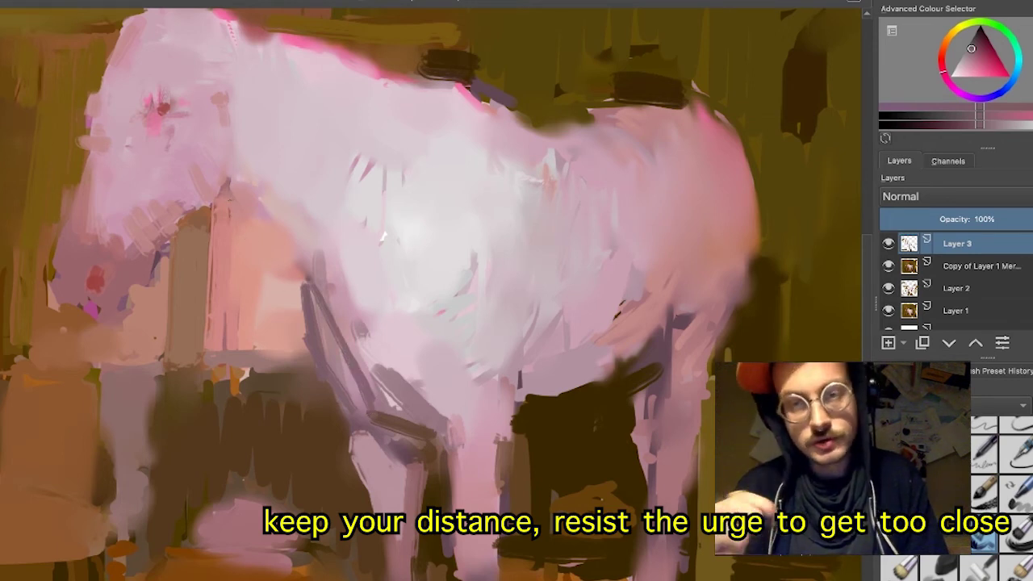
- Add a dark mauve accent where the throat meets the neck and a short horizontal stroke across the eye
drag(225, 195, 252, 212)
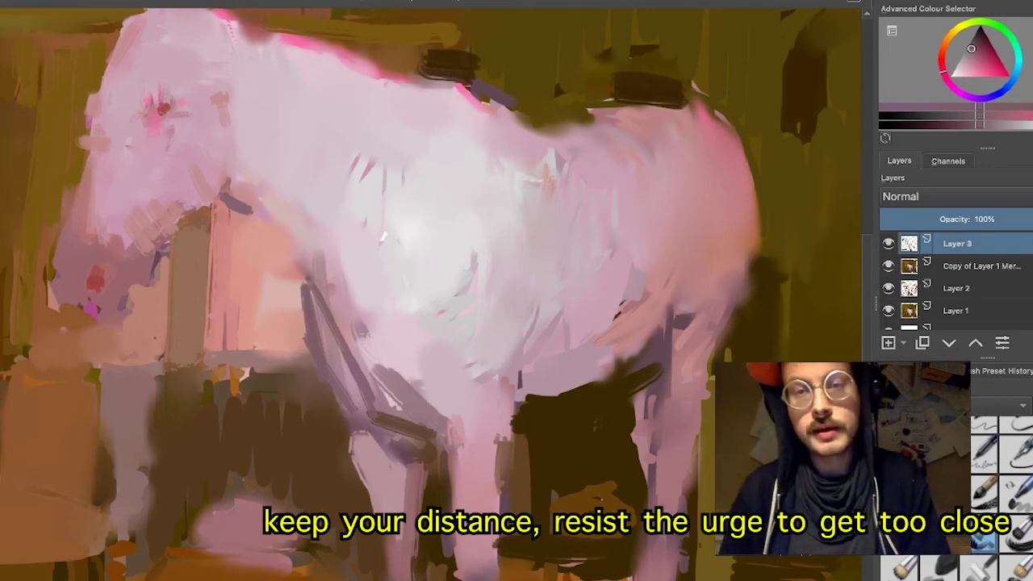
key(minus)
key(plus)
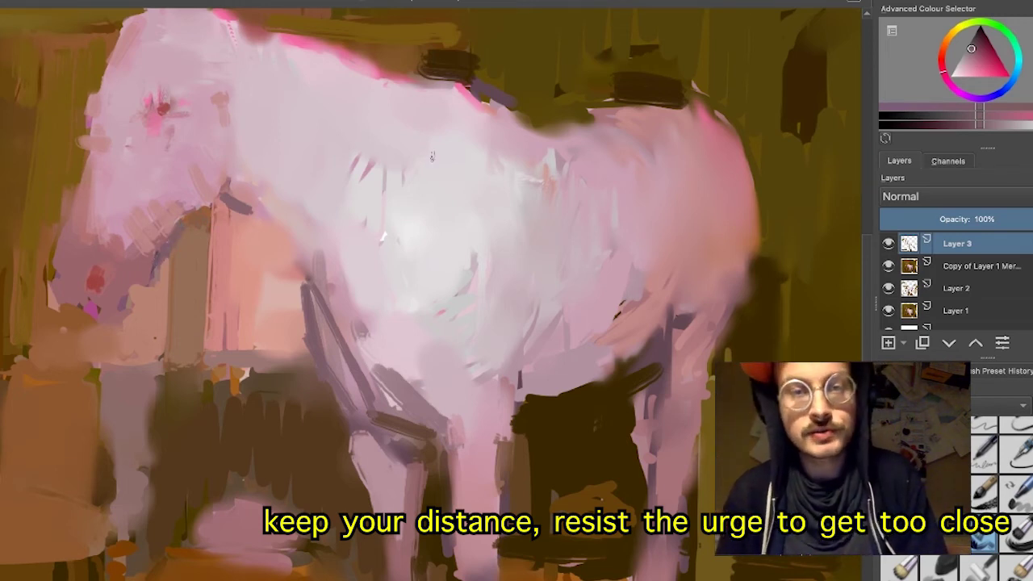
drag(147, 115, 181, 114)
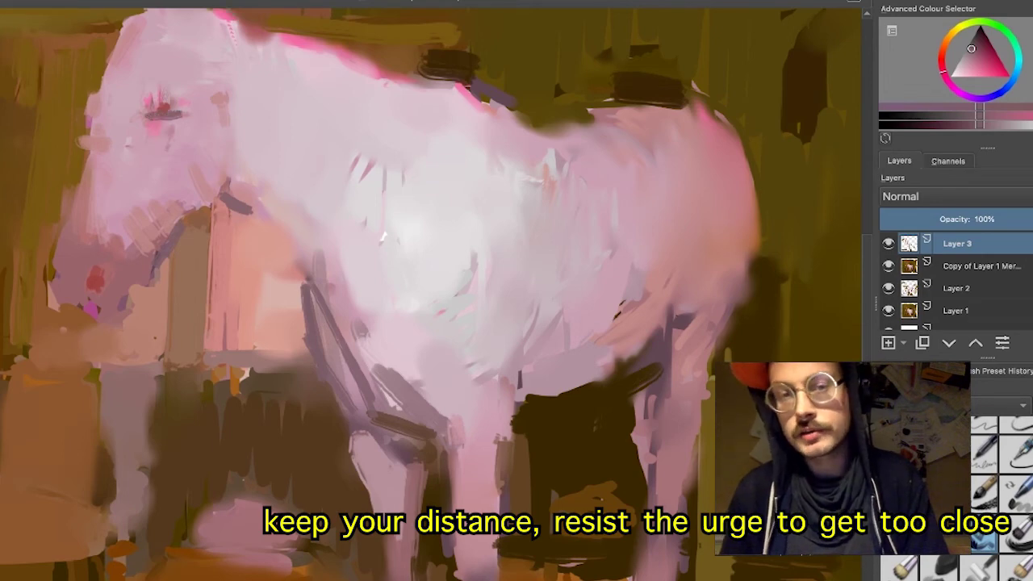
- With the whole painting in view, sample mauve and near-white tones from the horse's chest and neck and touch up the chest shadows
scroll(226, 10, down, 5)
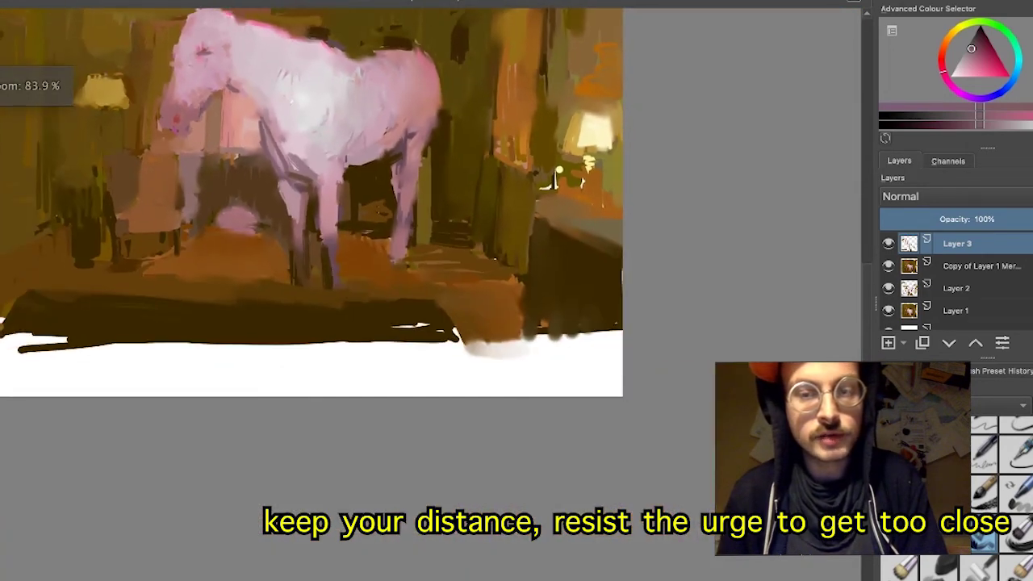
drag(293, 101, 381, 286)
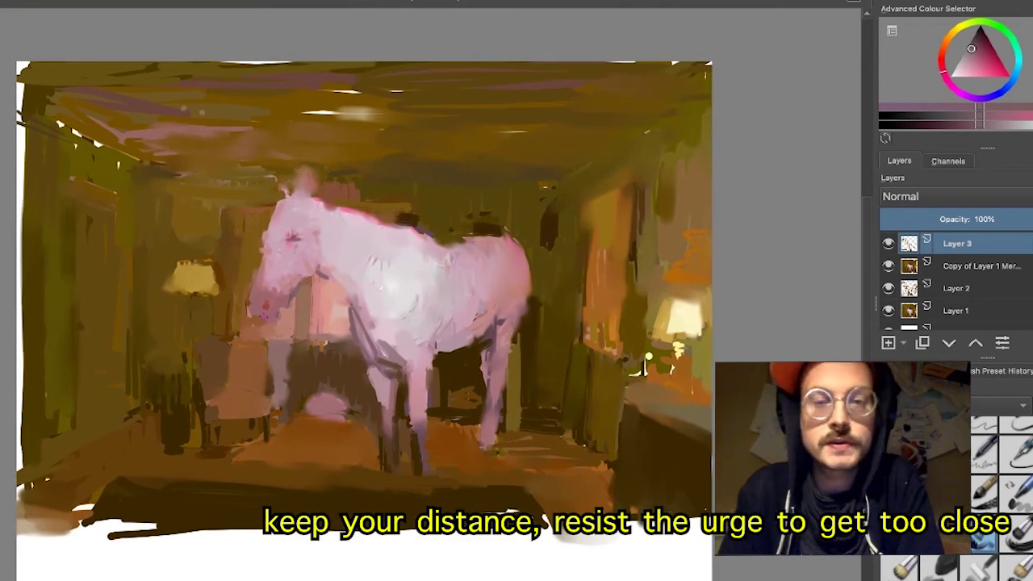
ctrl+click(375, 325)
ctrl+click(374, 343)
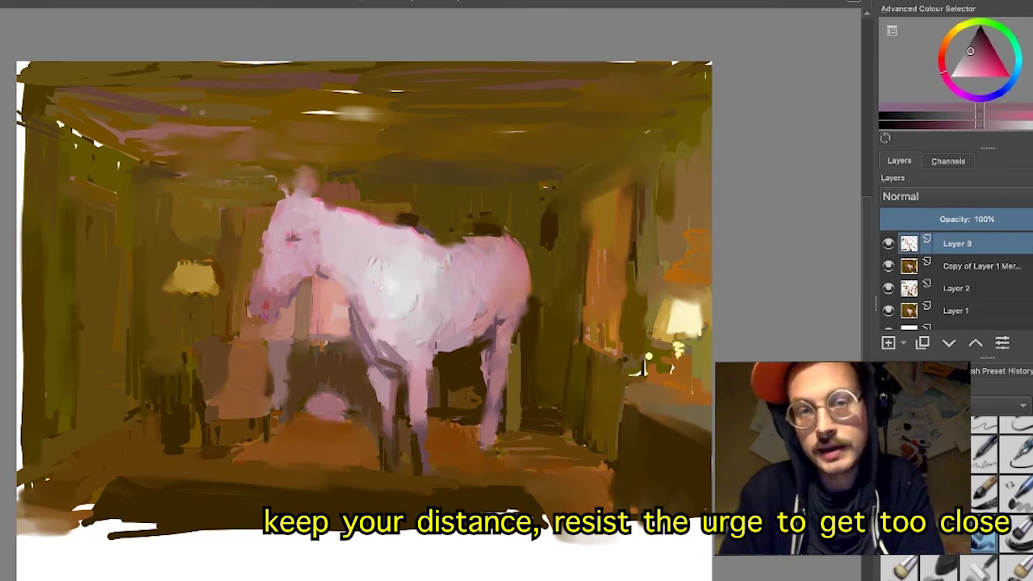
ctrl+click(322, 265)
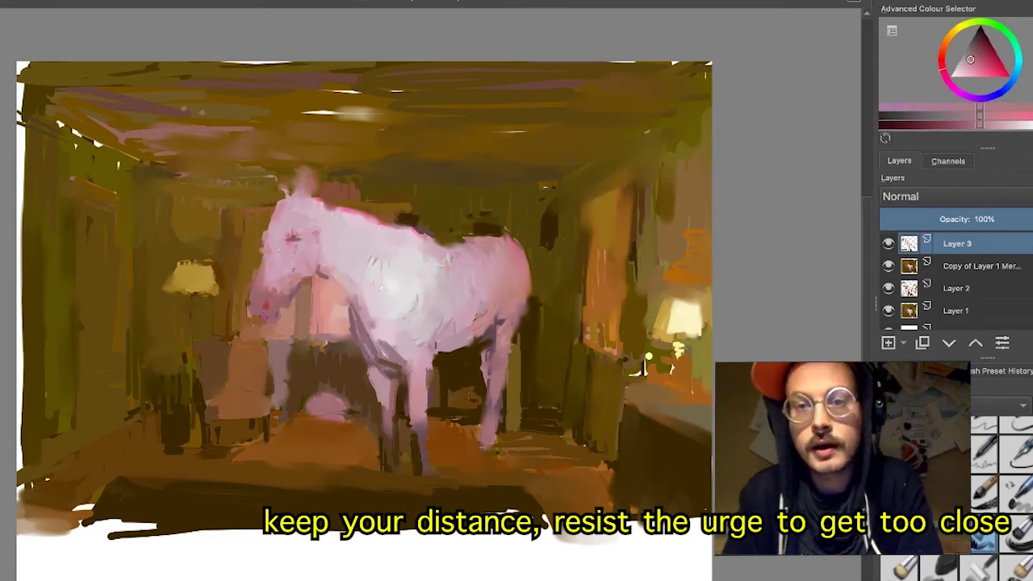
ctrl+click(409, 276)
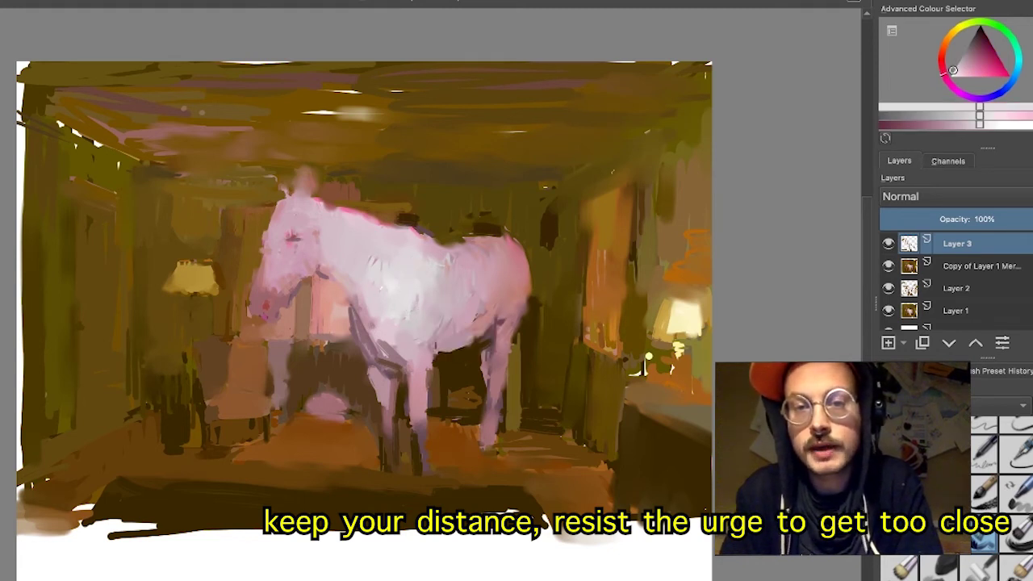
ctrl+click(384, 302)
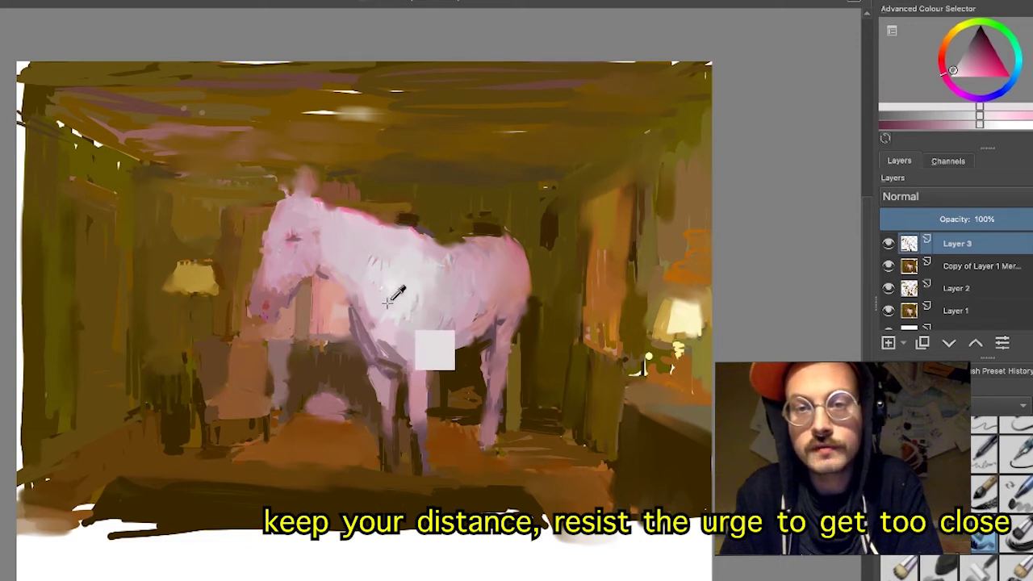
- Sample muted warm tones beside the muzzle and paint a short vertical stroke in the background below the head
ctrl+click(291, 315)
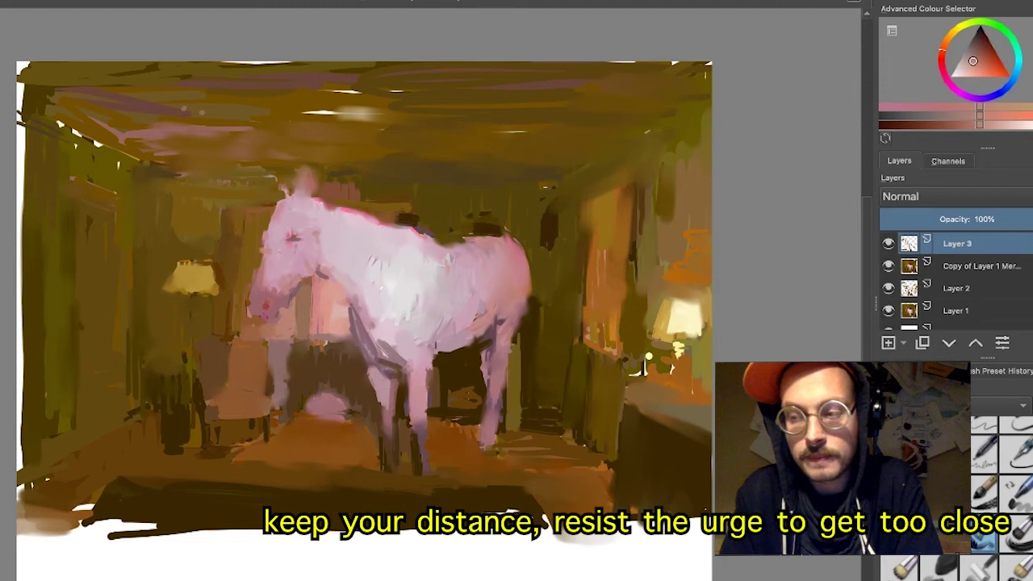
ctrl+click(311, 289)
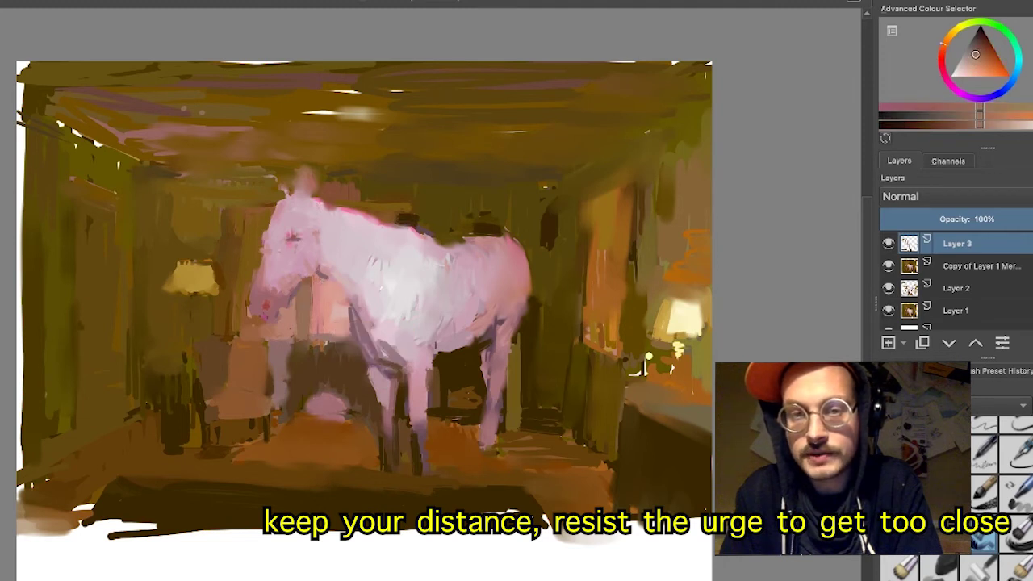
drag(314, 285, 314, 332)
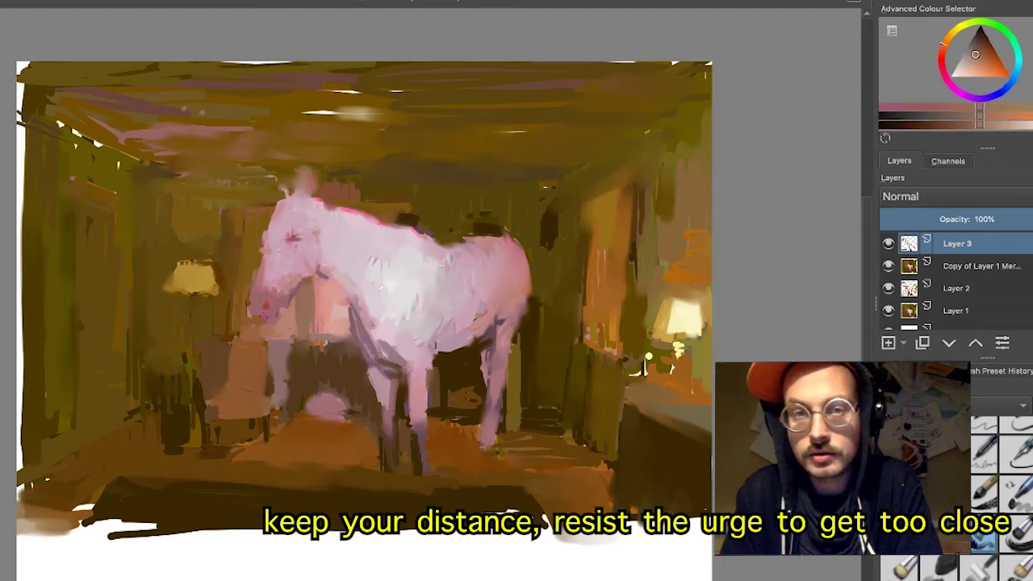
ctrl+click(302, 284)
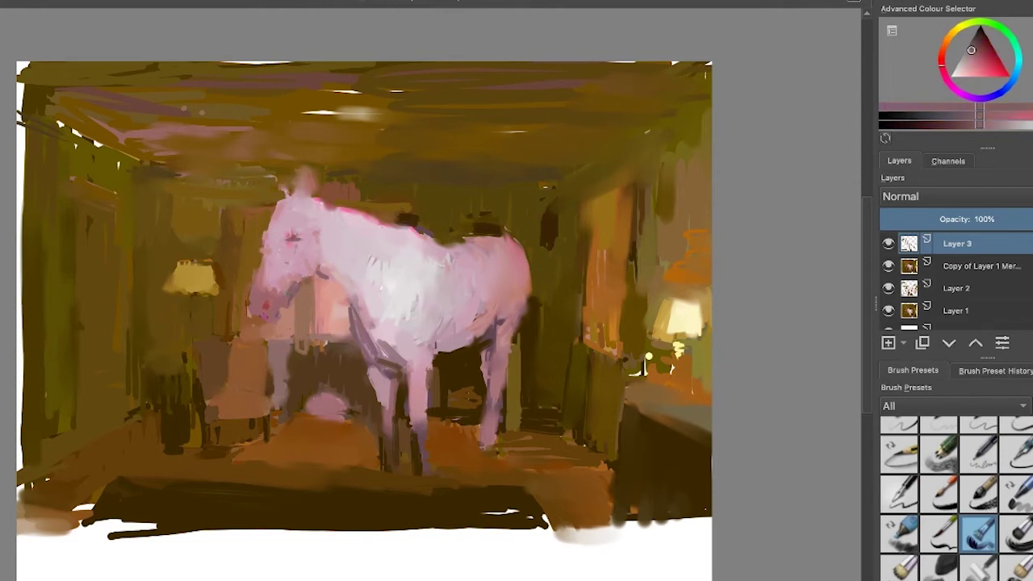
- Draw dark mauve lines across the eye and brow, and soften the nostril with a muted red sampled from the muzzle
drag(299, 234, 300, 260)
mouse_move(309, 221)
mouse_down()
mouse_move(297, 236)
mouse_move(273, 231)
mouse_up()
ctrl+click(283, 243)
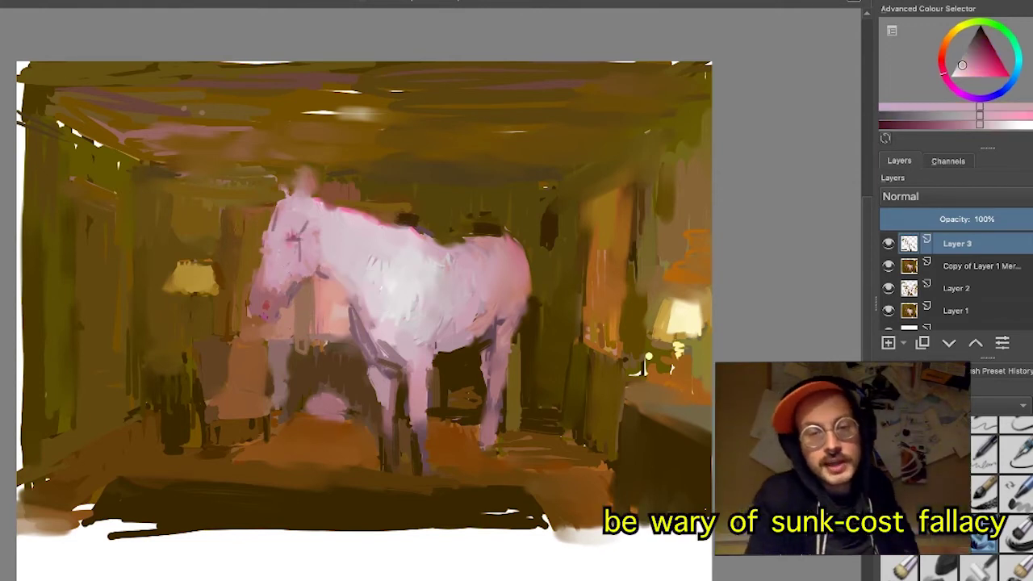
ctrl+click(266, 305)
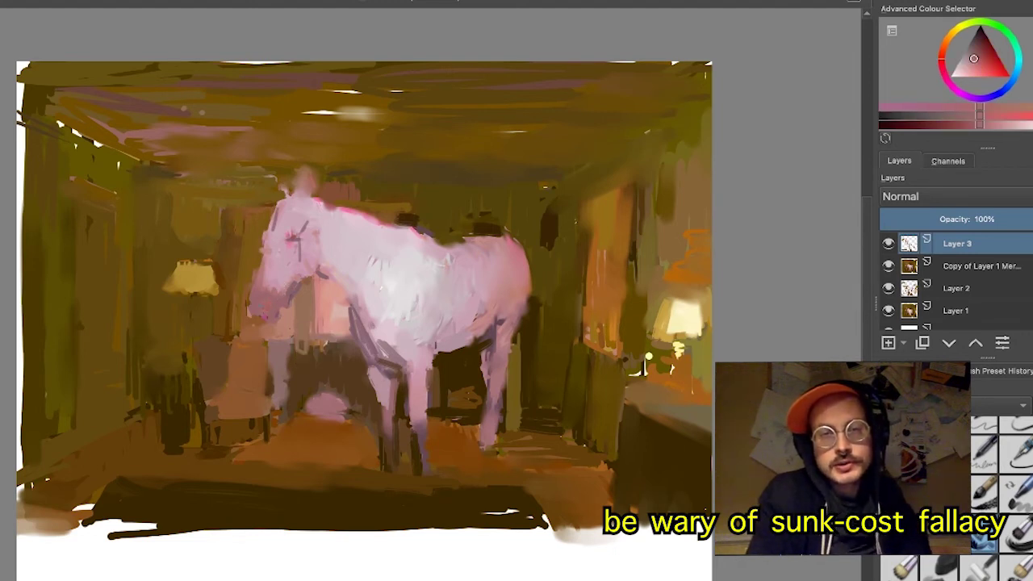
- Hide Layer 3 and show it again to compare the horse with and without its strokes
click(889, 244)
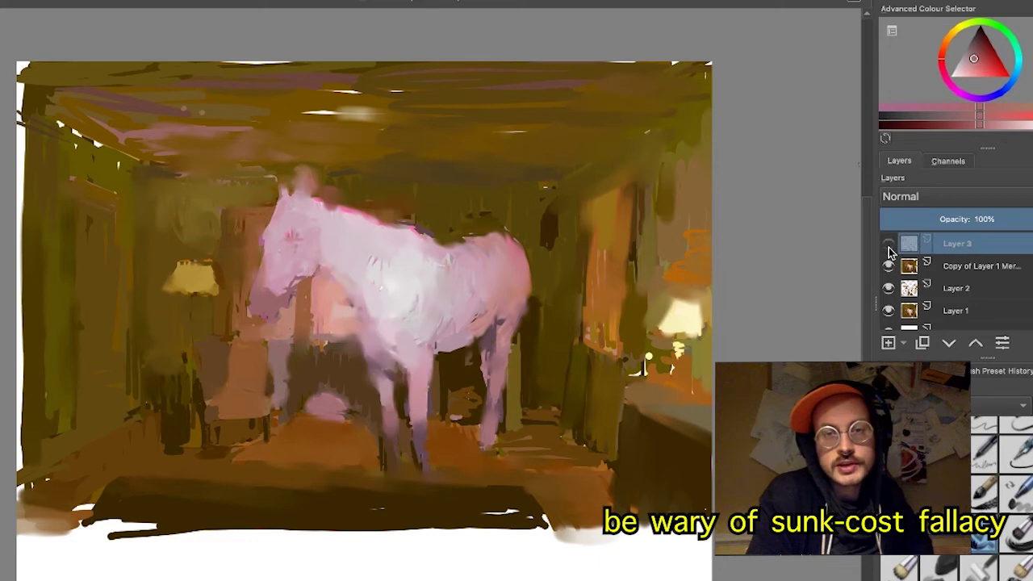
click(889, 246)
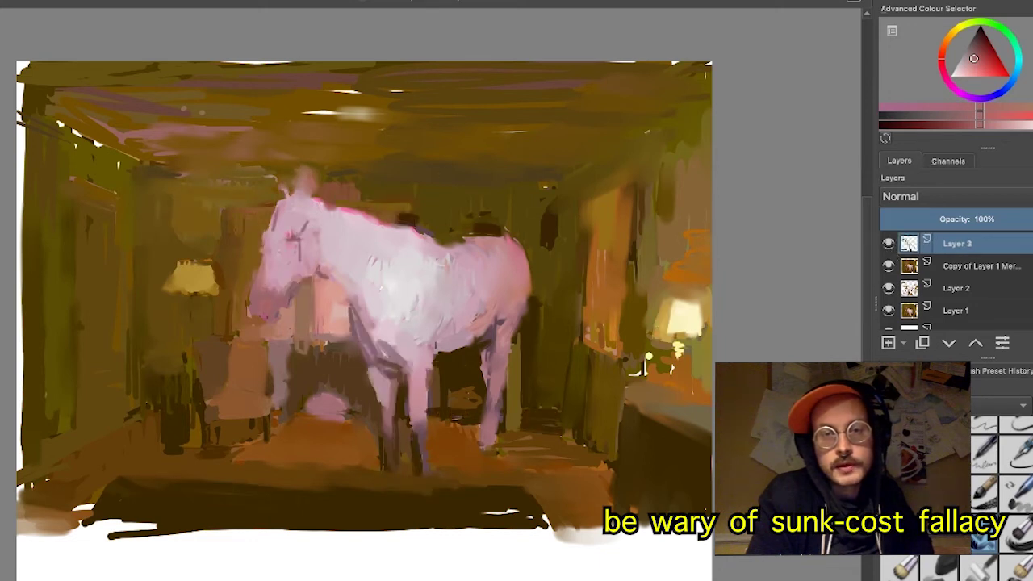
- Brighten the chest with sampled near-white strokes, and accent the eye in pink and the nostril in a dark tone
ctrl+click(402, 283)
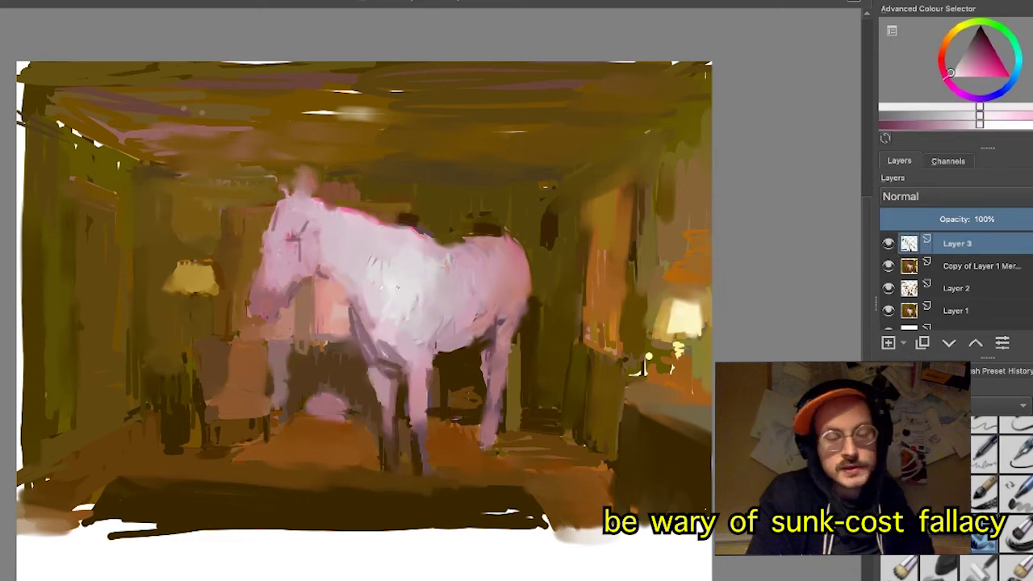
ctrl+click(426, 231)
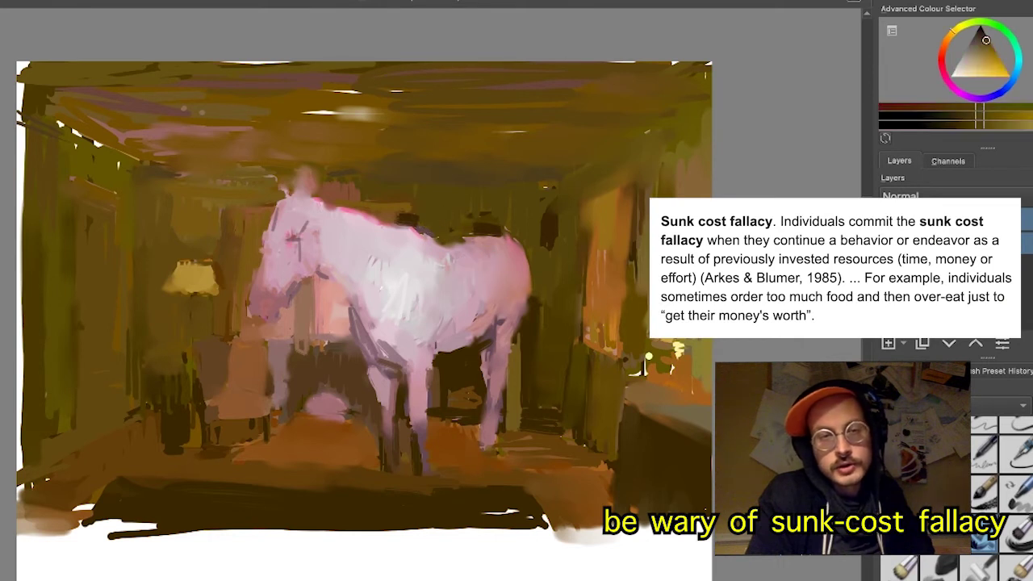
ctrl+click(296, 236)
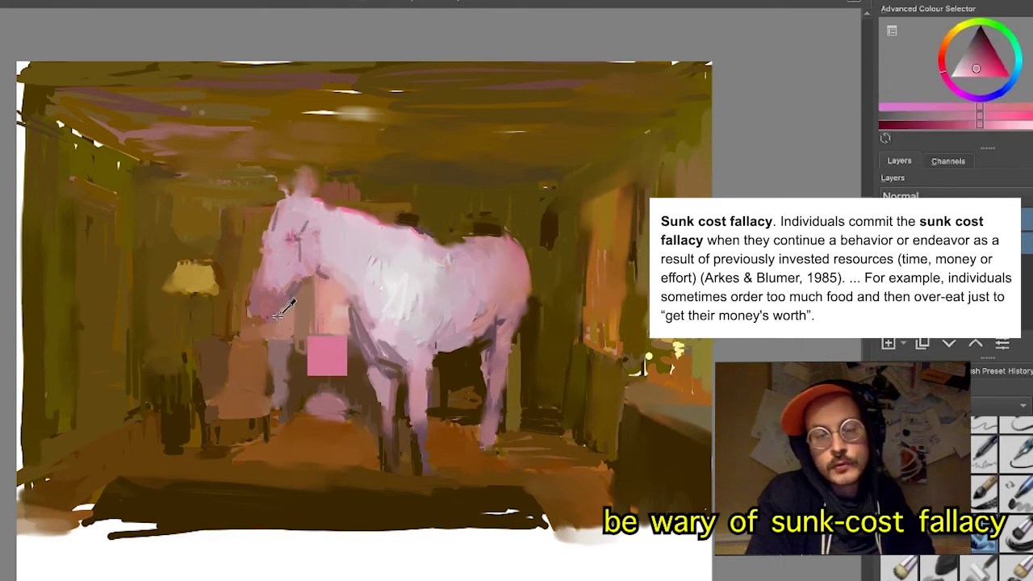
drag(343, 369, 343, 369)
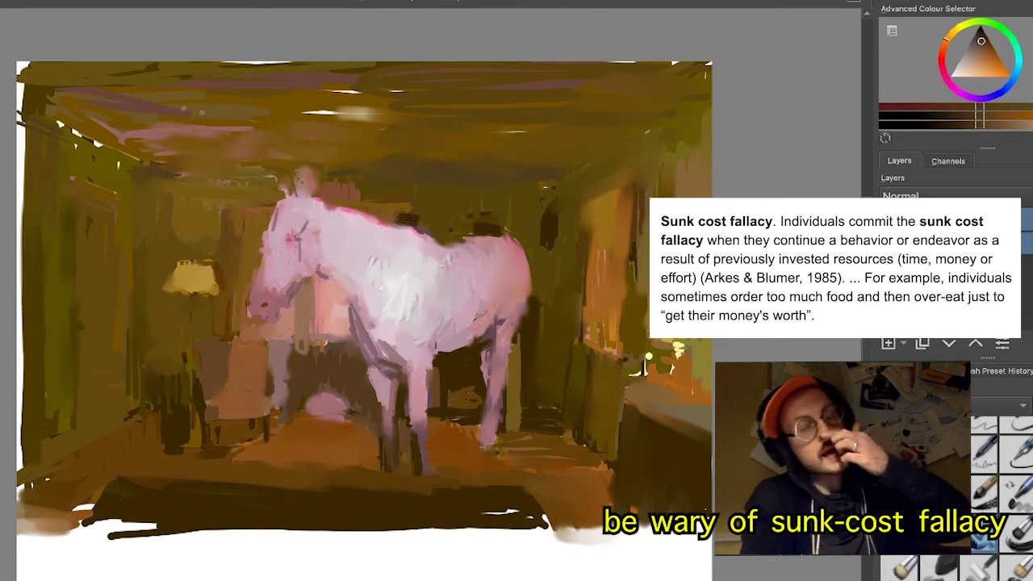
- Outline the horse's ear with dark brown strokes and edge the line of the back with a sampled pink
drag(299, 178, 303, 197)
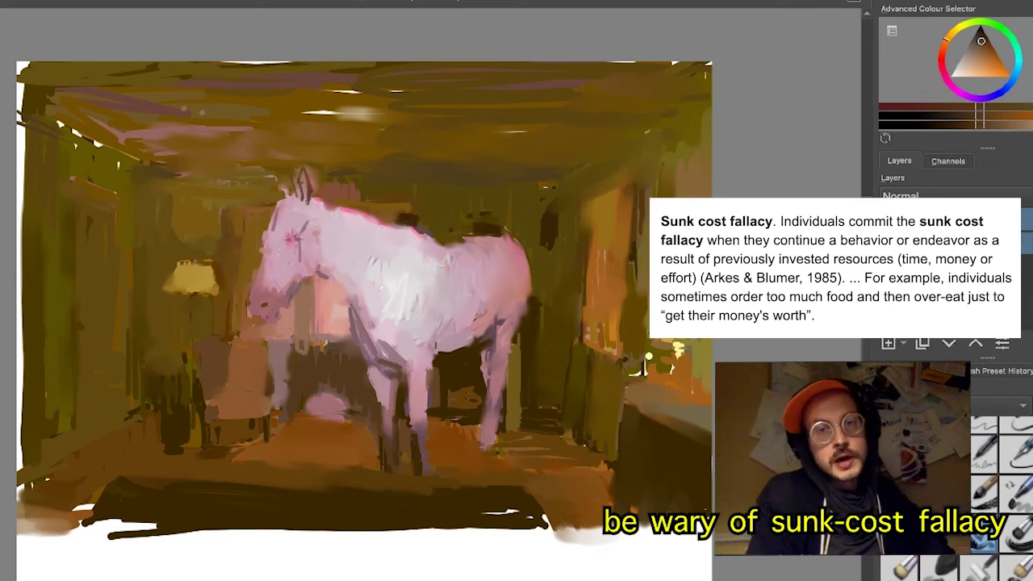
ctrl+click(317, 183)
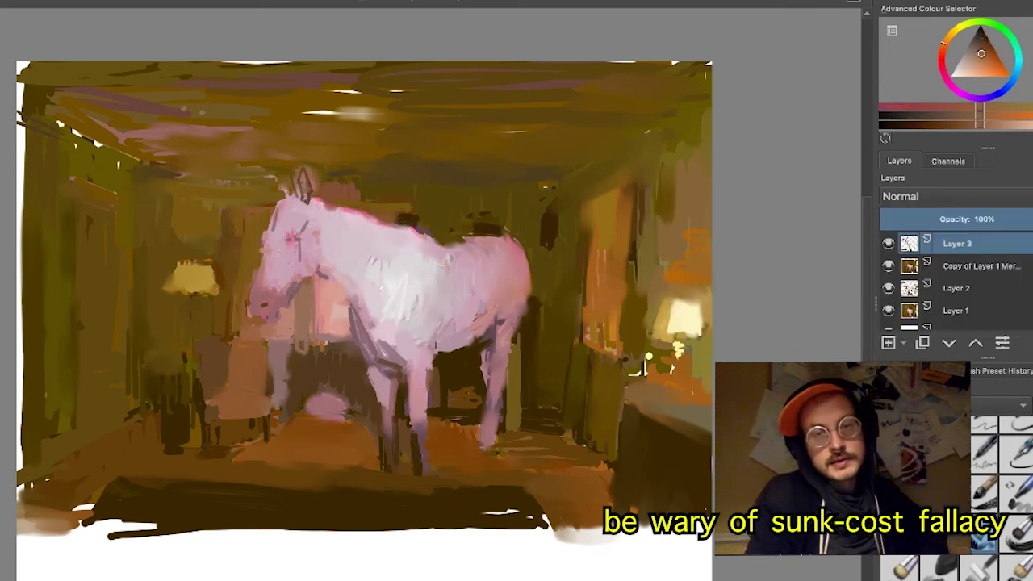
ctrl+click(379, 229)
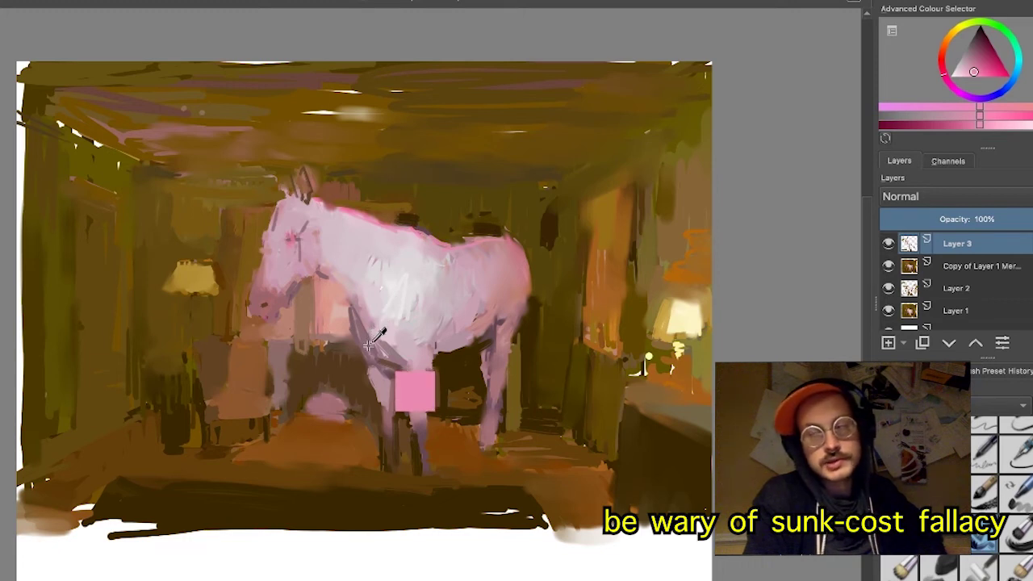
- Sample mauve and pale pink tones from the chest, neck and cheek and tone down the pink around the eye
ctrl+click(374, 315)
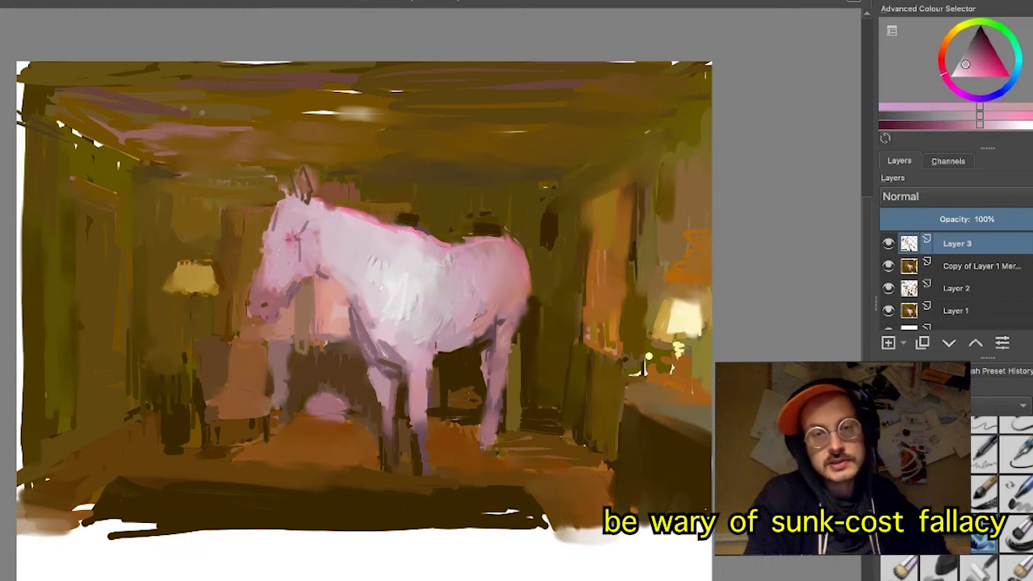
ctrl+click(382, 302)
ctrl+click(362, 275)
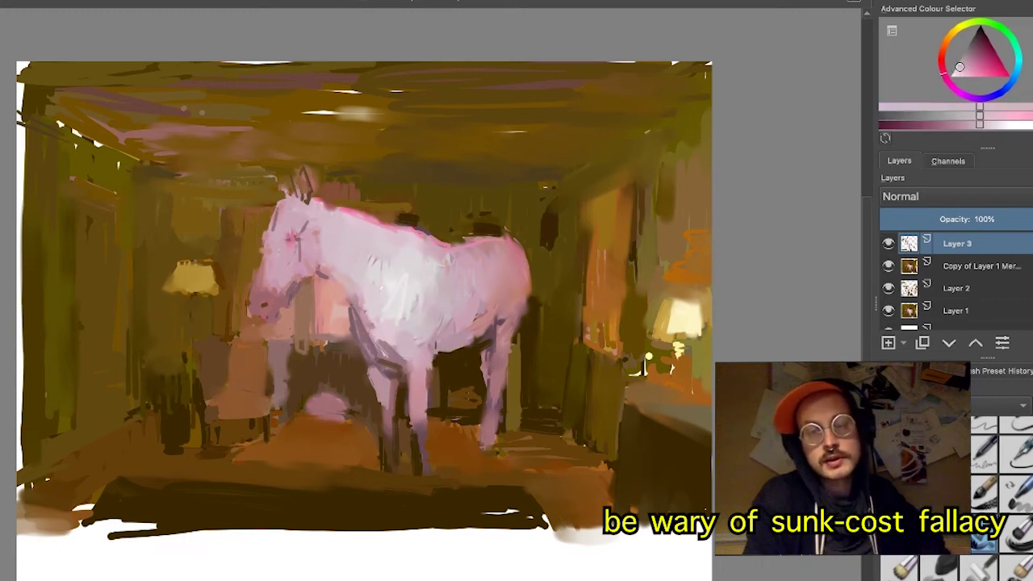
ctrl+click(312, 260)
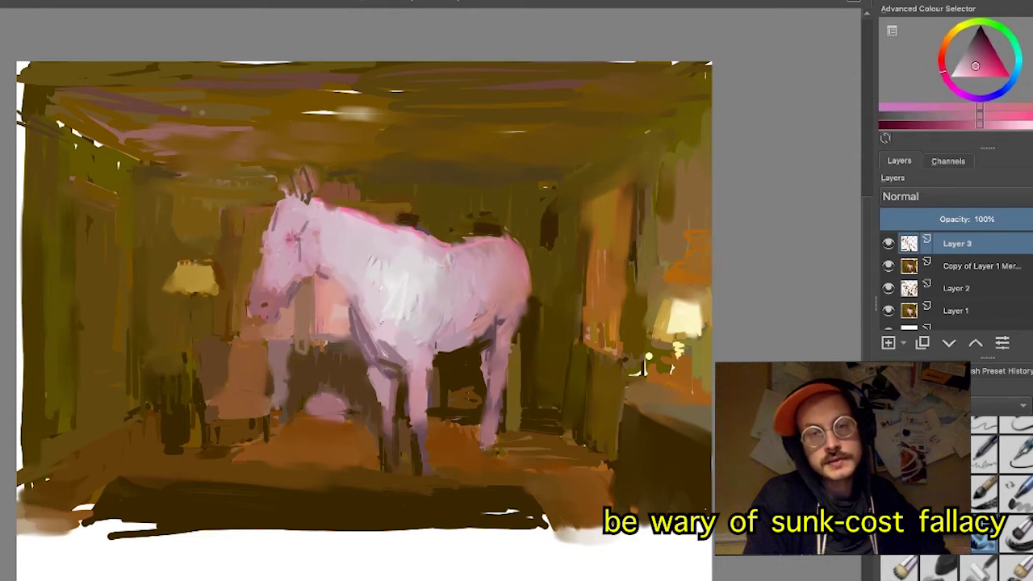
- Lighten the horse's front leg with lilac sampled from its body, and paint the gap between the front legs with sampled dark brown
ctrl+click(395, 320)
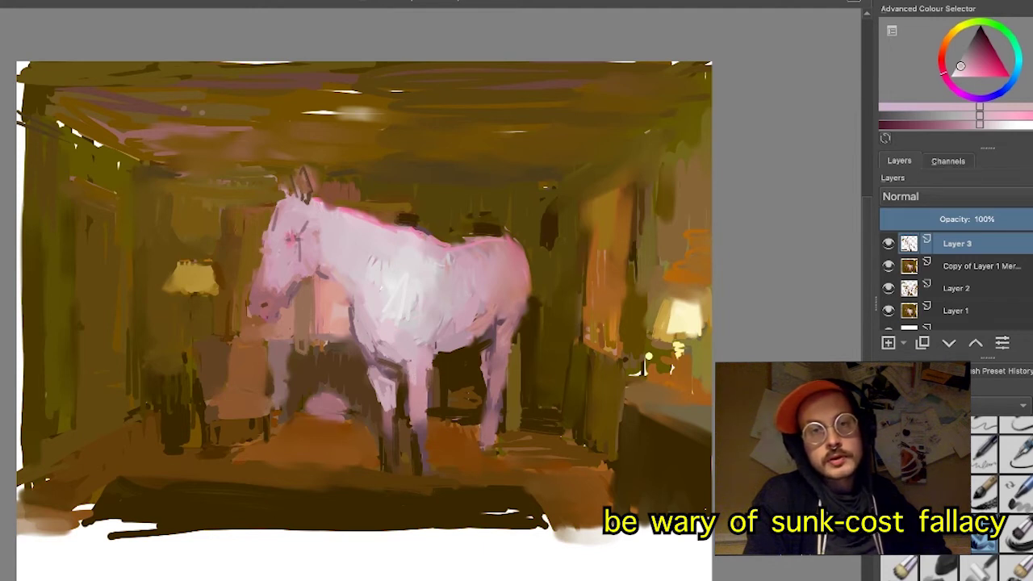
ctrl+click(398, 405)
mouse_move(408, 402)
mouse_down()
mouse_move(409, 424)
mouse_move(398, 419)
mouse_up()
scroll(789, 22, down, 2)
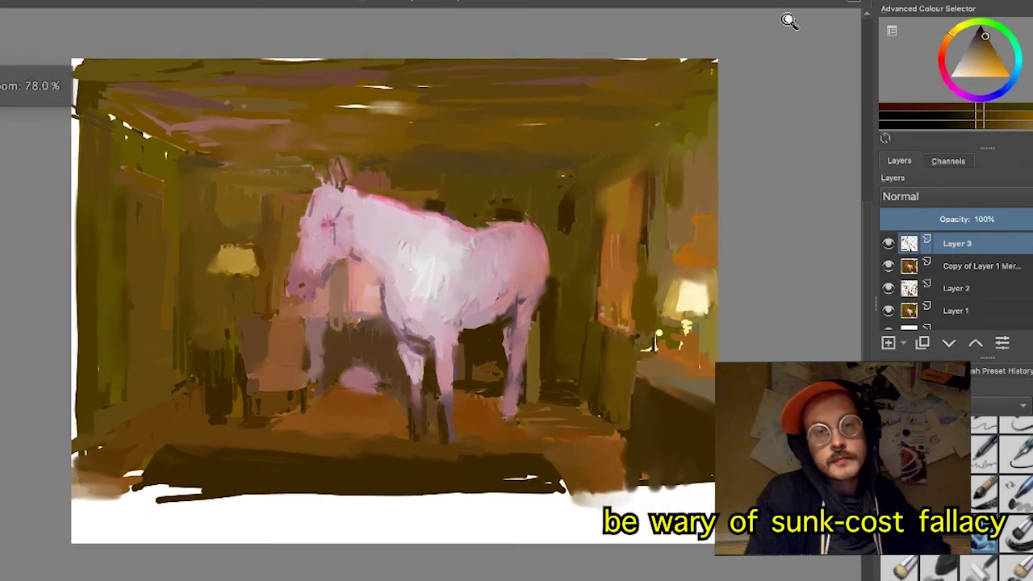
- Clean up the background around the horse's muzzle and repaint the wall beside its head with sampled brown
scroll(790, 21, up, 3)
scroll(789, 22, down, 1)
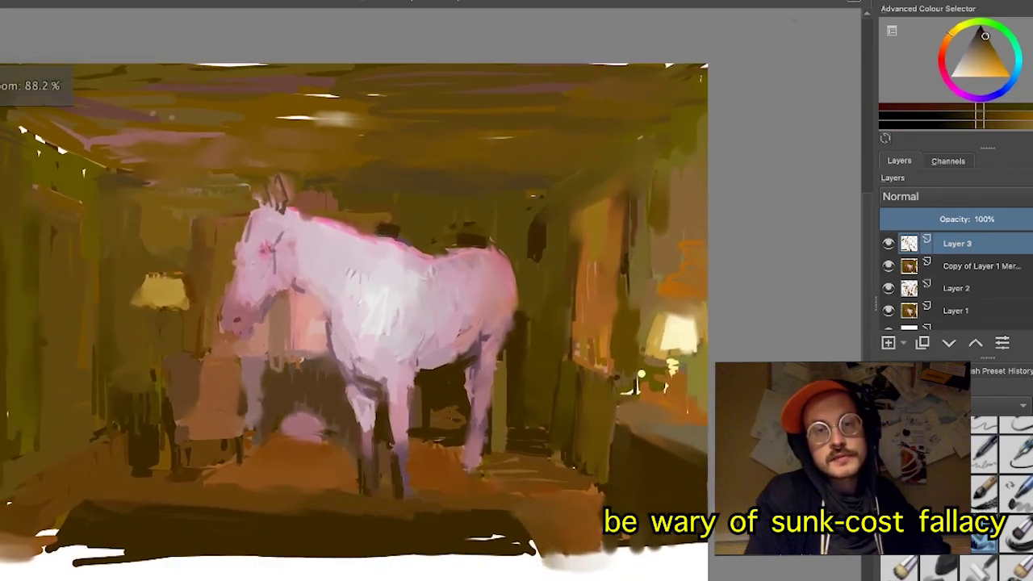
drag(249, 316, 224, 323)
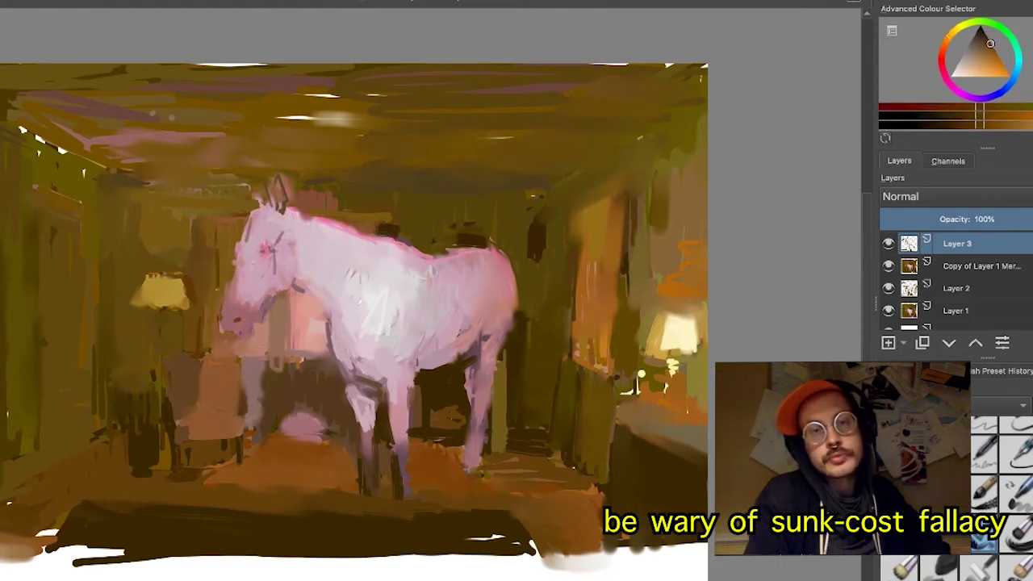
ctrl+click(224, 226)
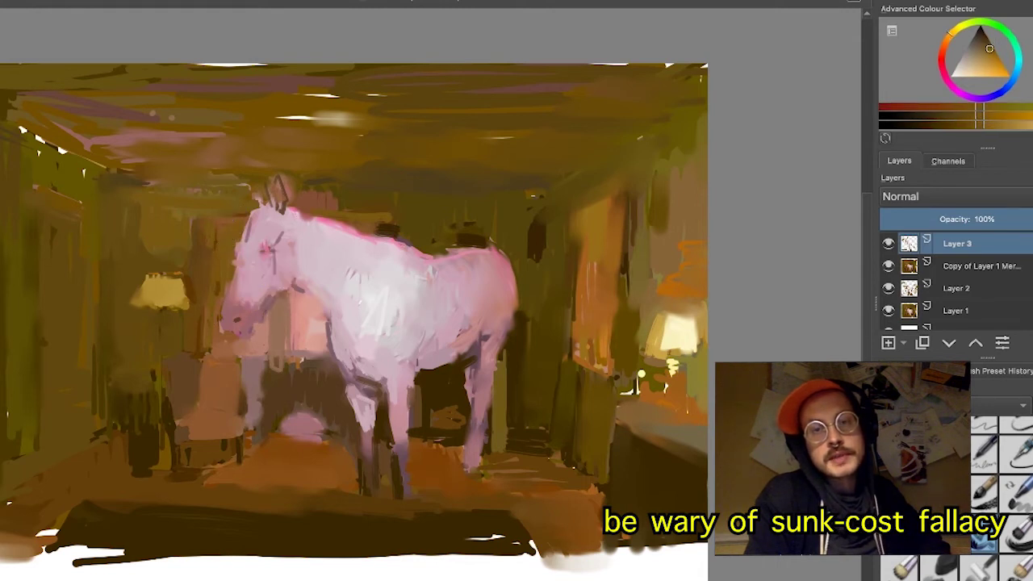
- Rework the horse's eye and the cheek next to it with pink-purple tones sampled from the face
ctrl+click(277, 265)
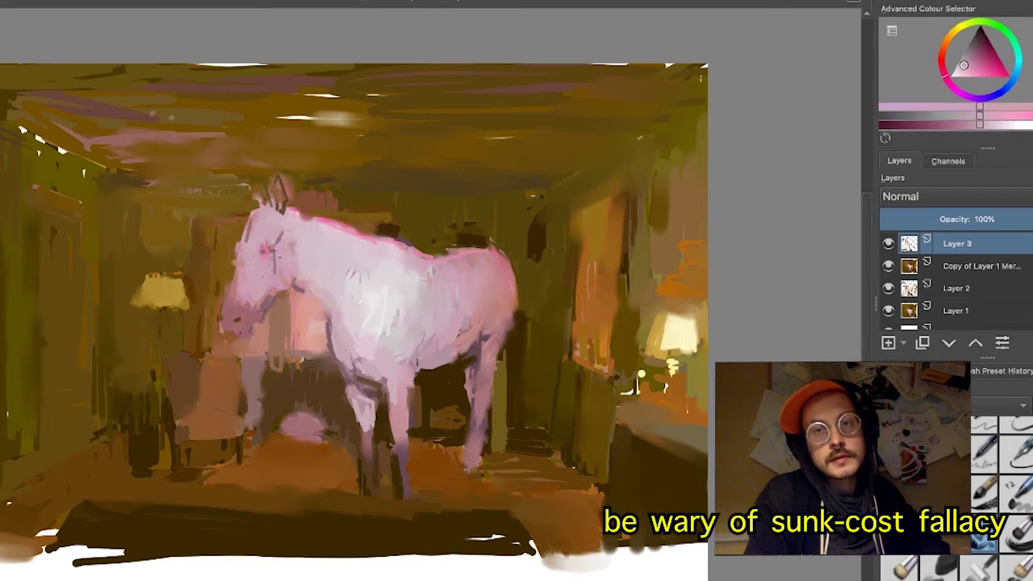
drag(275, 274, 273, 244)
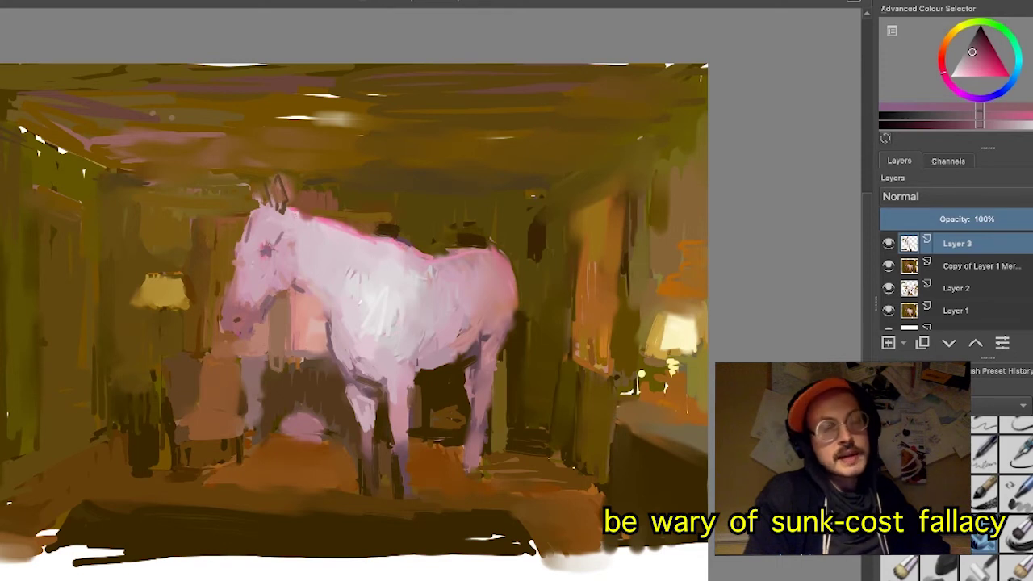
ctrl+click(264, 240)
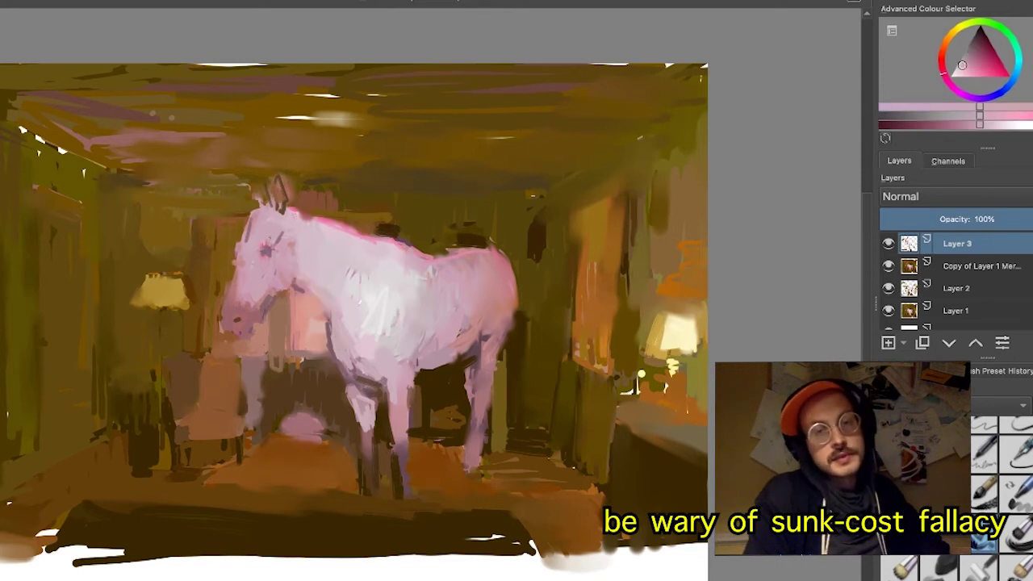
- Add pink accents to the horse's ear and head, and draw dark purple contour lines around its rump
ctrl+click(291, 215)
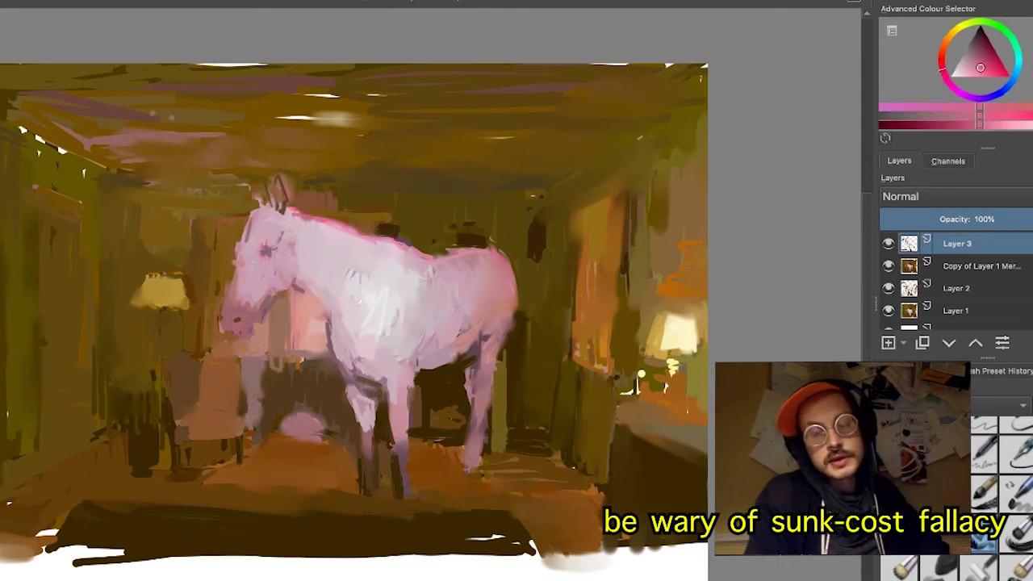
drag(278, 197, 278, 213)
mouse_move(260, 206)
mouse_down()
mouse_move(251, 229)
mouse_move(273, 247)
mouse_up()
ctrl+click(481, 339)
mouse_move(449, 256)
mouse_down()
mouse_move(495, 313)
mouse_move(516, 305)
mouse_up()
- Refine the edge of the horse's upper neck and darken the contour of its chest with sampled background browns
ctrl+click(349, 211)
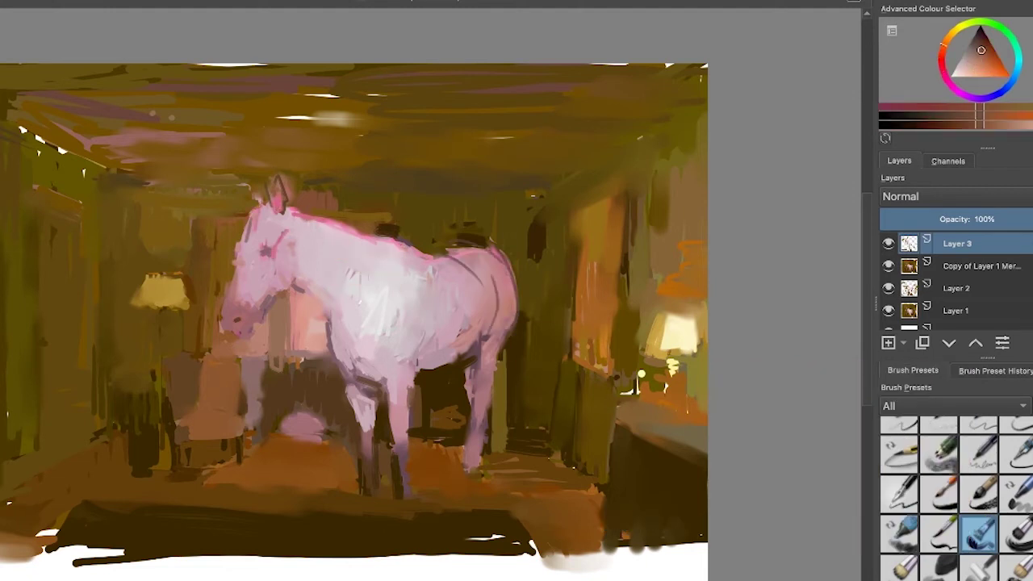
drag(309, 216, 354, 227)
mouse_move(309, 294)
mouse_down()
mouse_move(336, 321)
mouse_move(356, 370)
mouse_up()
ctrl+click(346, 367)
ctrl+click(333, 339)
- Compare the whole painting with and without Layer 3
scroll(336, 325, down, 3)
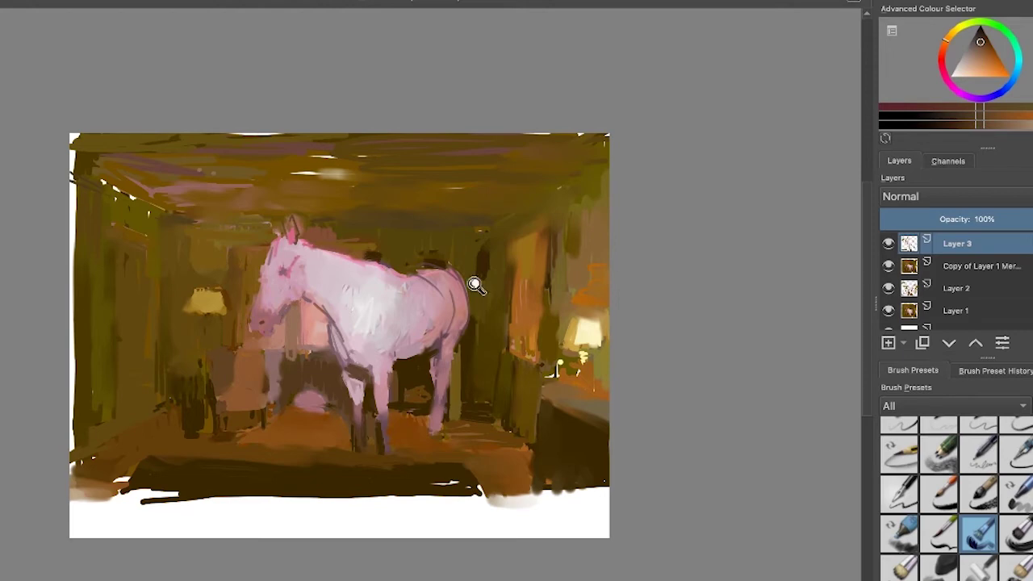
scroll(497, 276, down, 2)
mouse_move(888, 244)
mouse_down()
mouse_move(888, 290)
mouse_move(891, 256)
mouse_up()
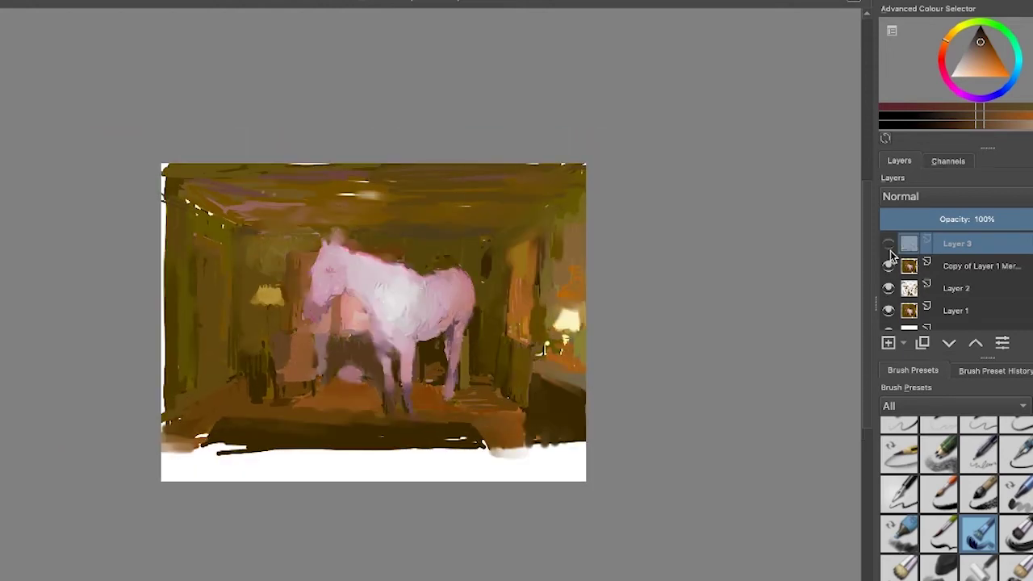
click(891, 253)
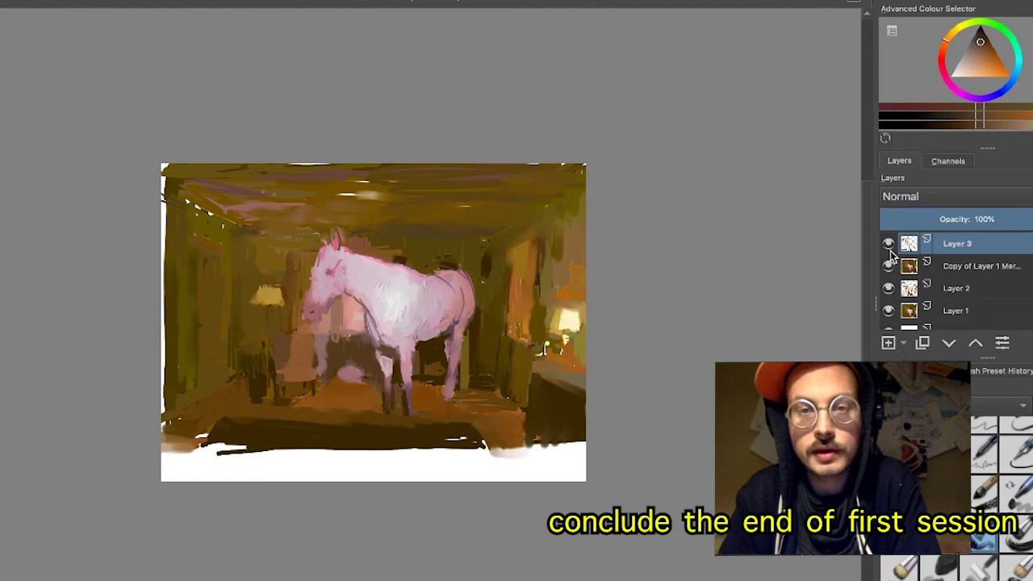
click(890, 244)
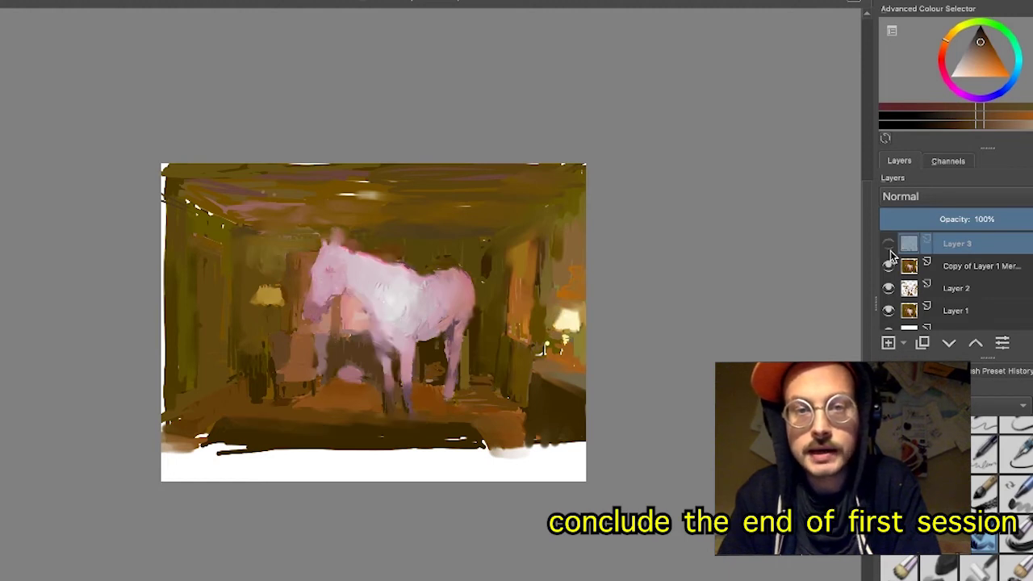
click(890, 244)
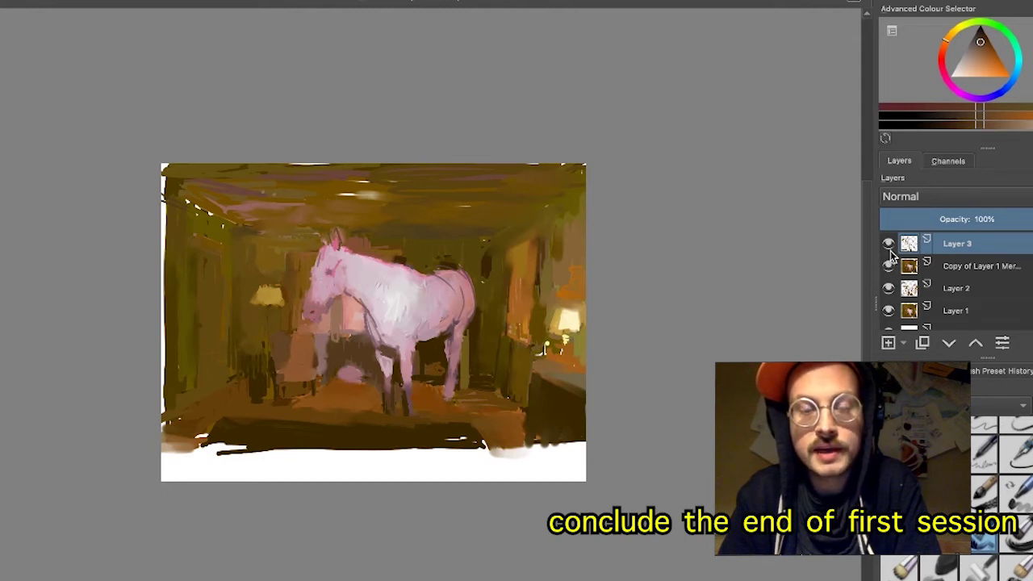
- Compare the painting with its earlier stage by hiding Layer 3 and the merged copy of Layer 1, then show both again
click(889, 246)
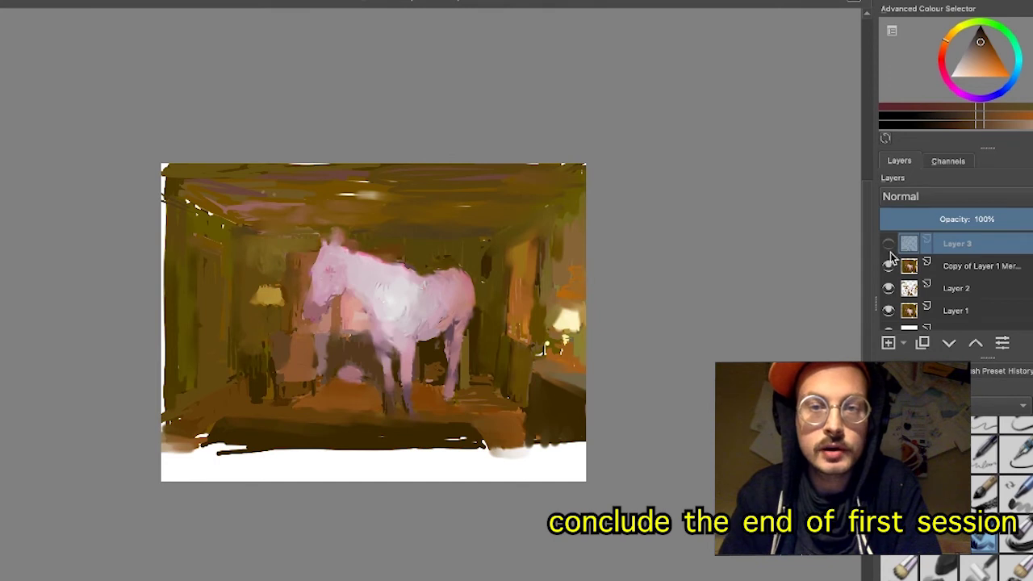
click(889, 266)
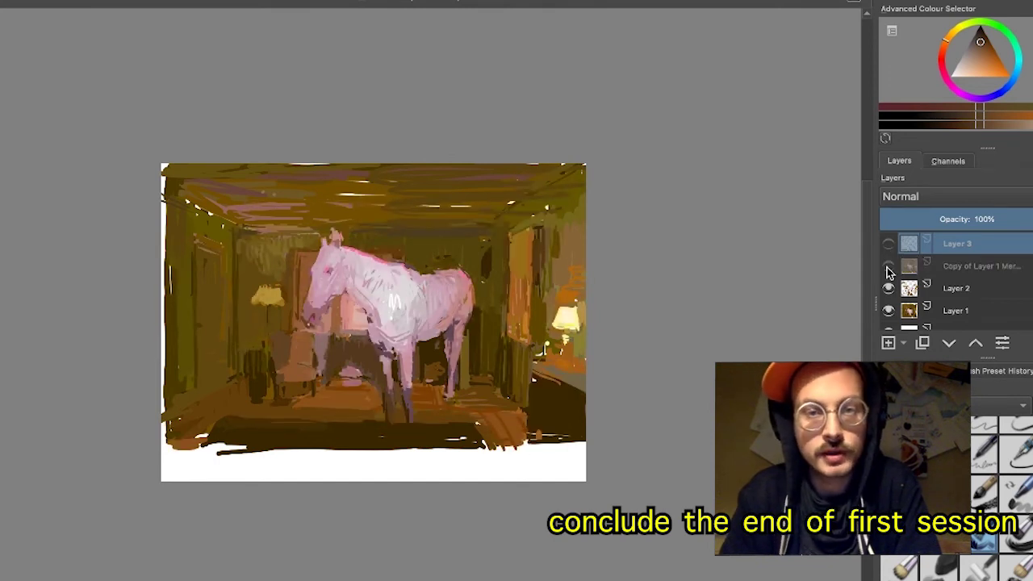
click(888, 268)
click(889, 244)
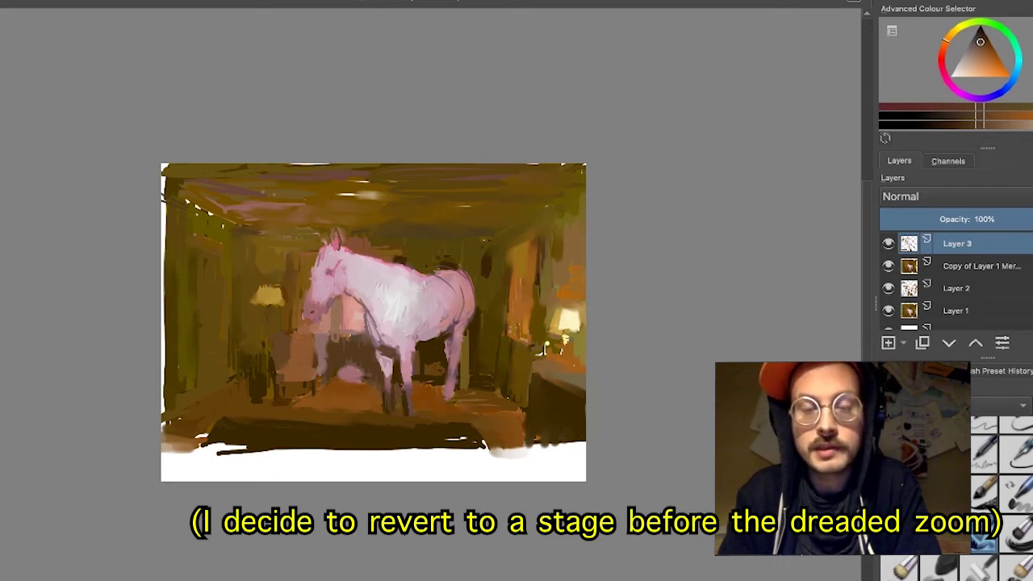
- Try a different brush preset with a few dark marks on the horse's neck and body
scroll(998, 492, up, 5)
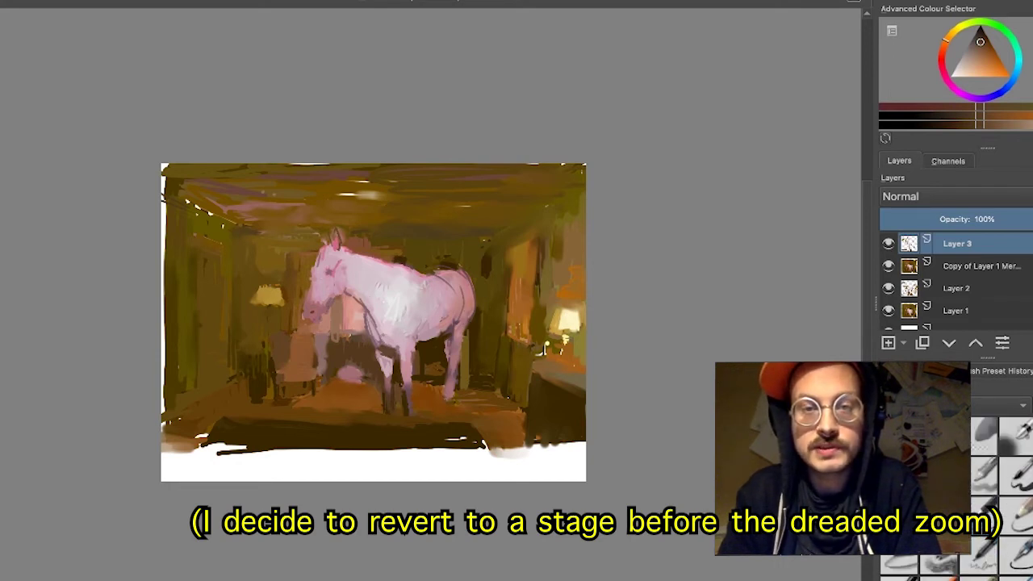
click(985, 480)
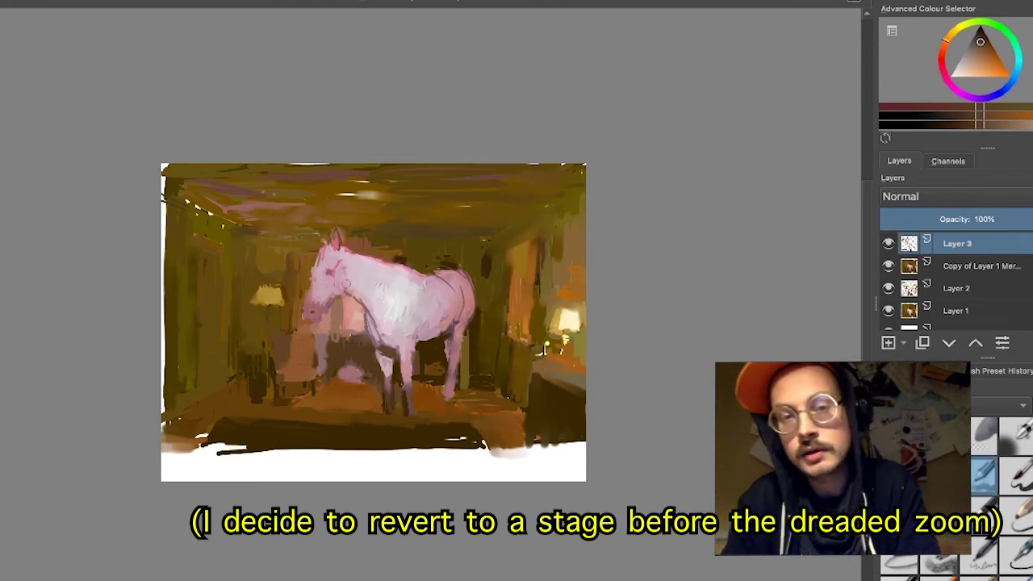
click(411, 298)
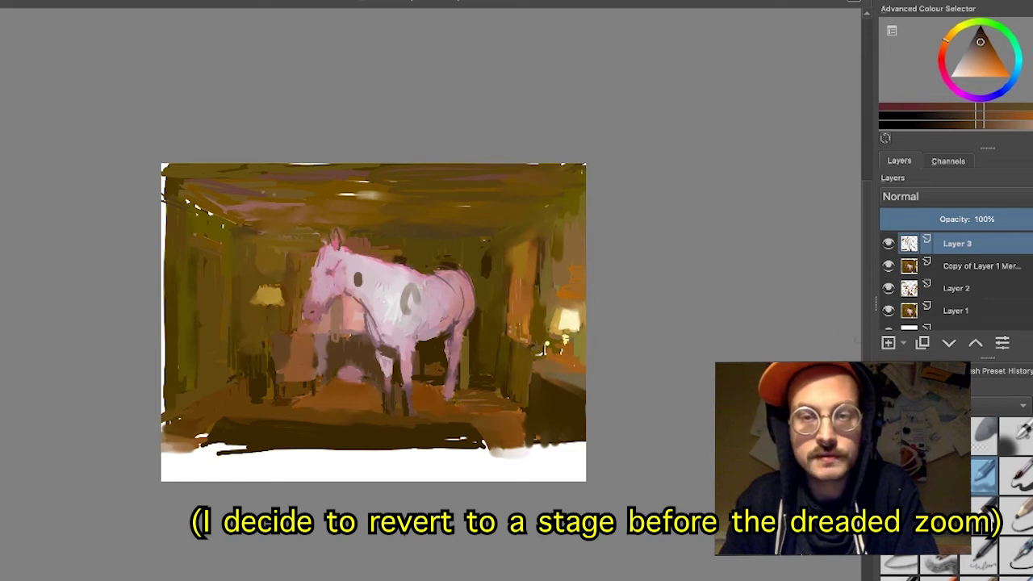
scroll(999, 492, down, 5)
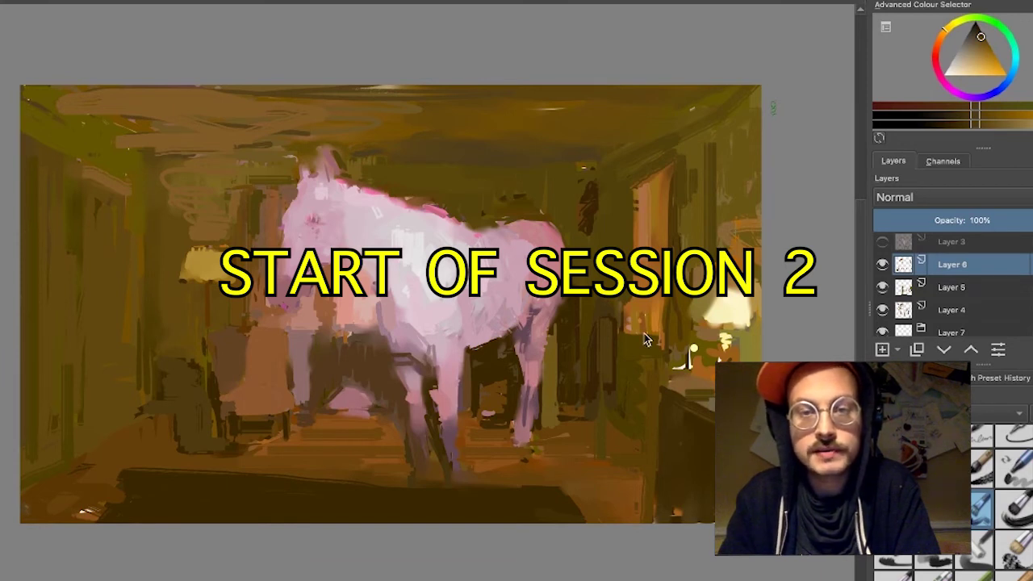
- Compare the painting with and without Layer 6, leaving that layer hidden
scroll(420, 316, down, 1)
scroll(420, 316, up, 1)
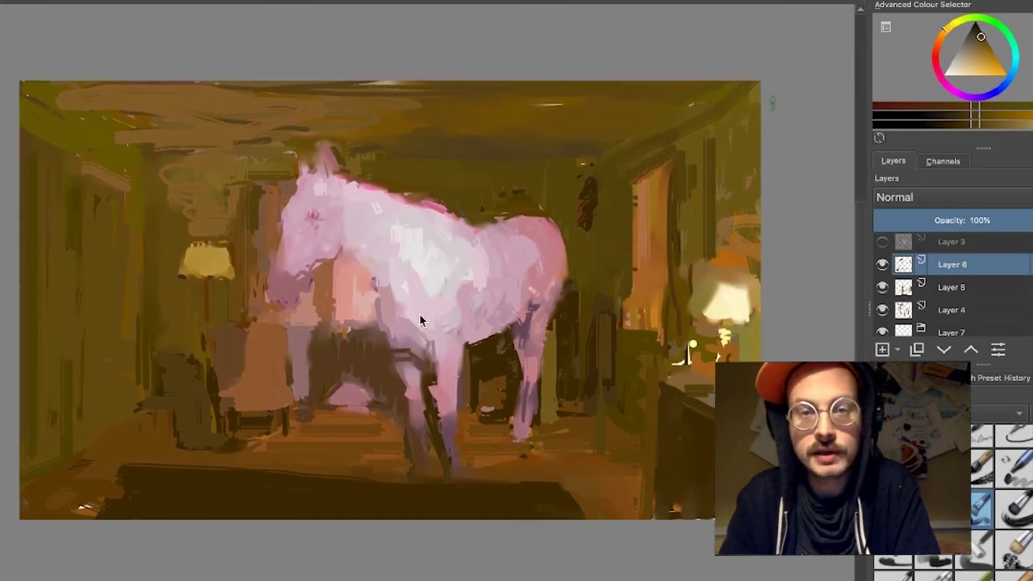
scroll(420, 316, down, 1)
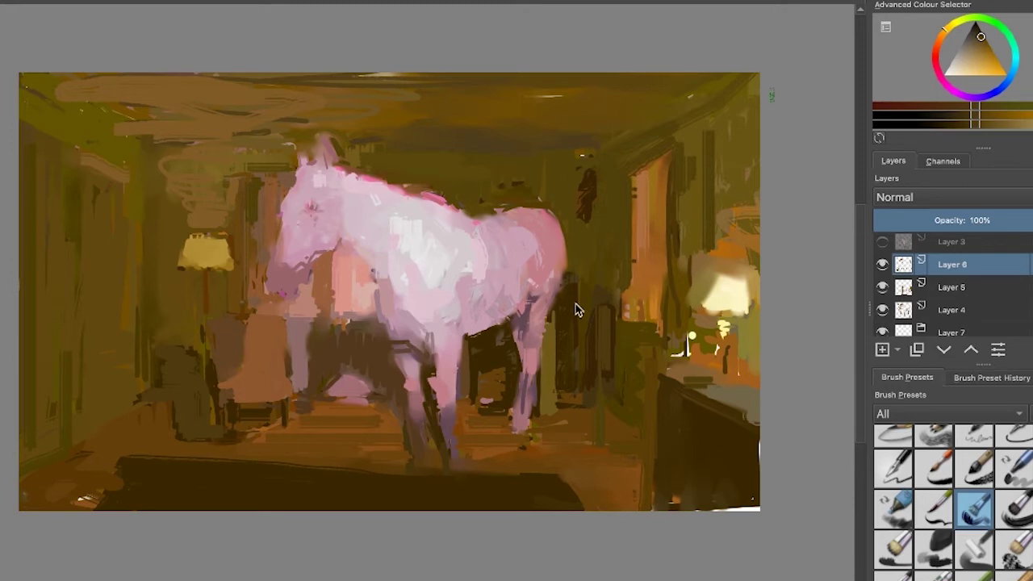
click(884, 266)
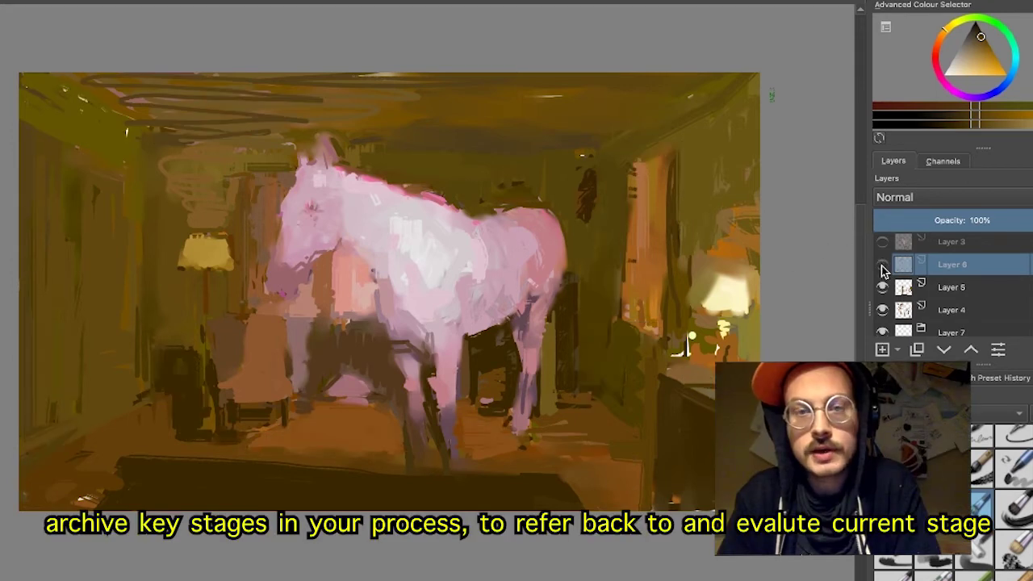
click(883, 267)
click(883, 268)
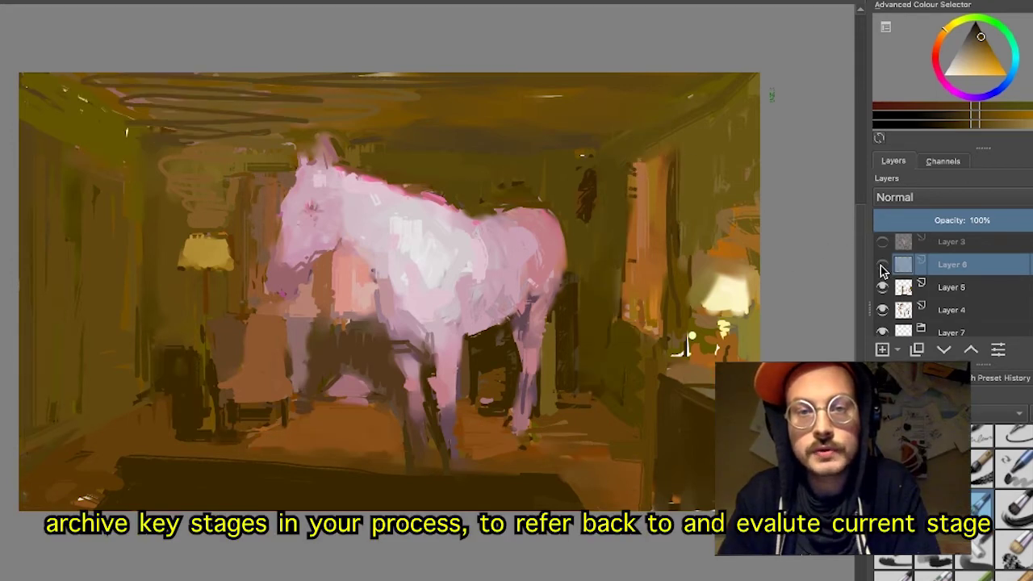
click(883, 267)
click(883, 267)
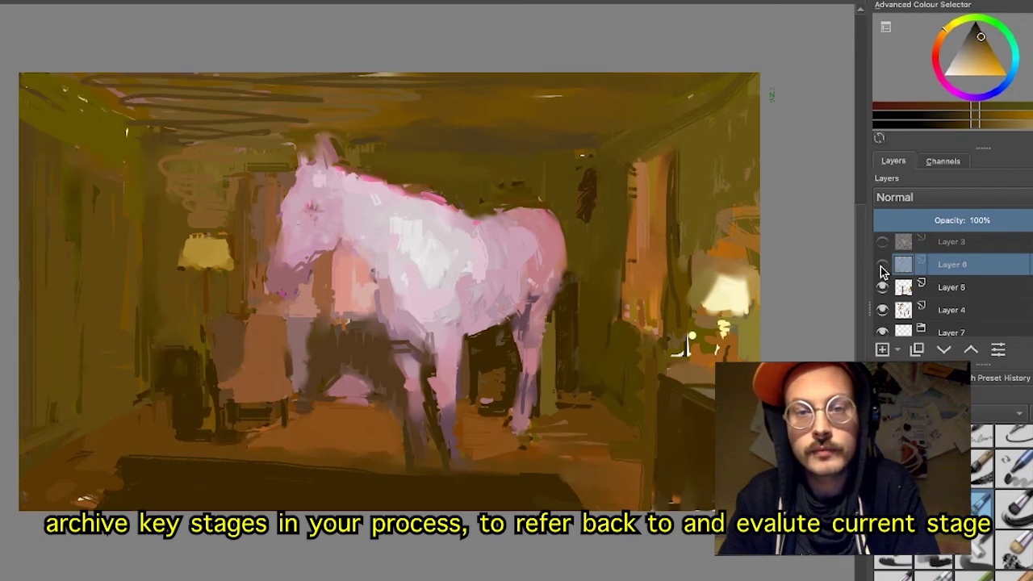
- Compare the painting with and without Layer 5, then show Layers 5 and 6 together again
click(884, 288)
click(883, 288)
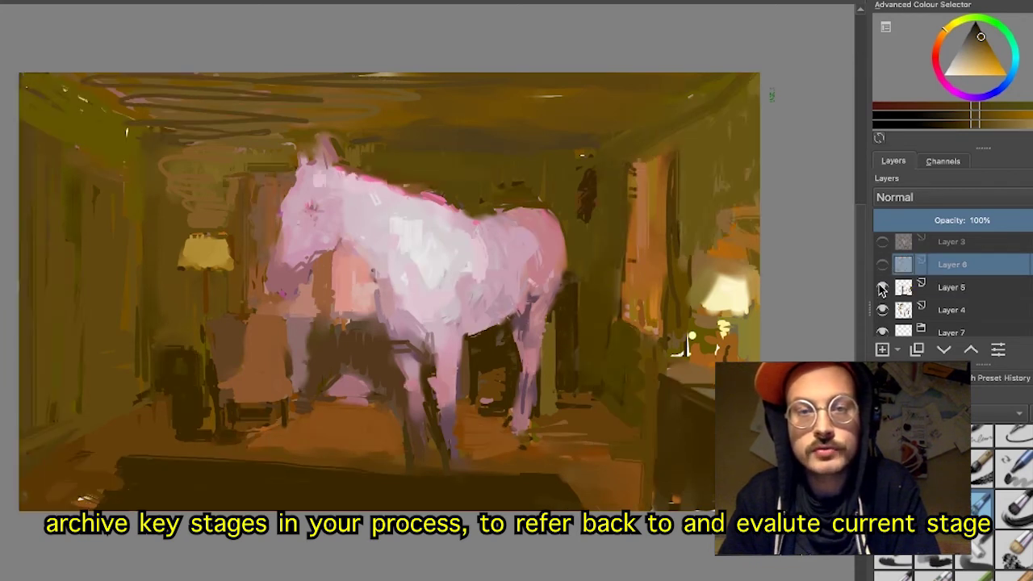
click(883, 288)
click(883, 288)
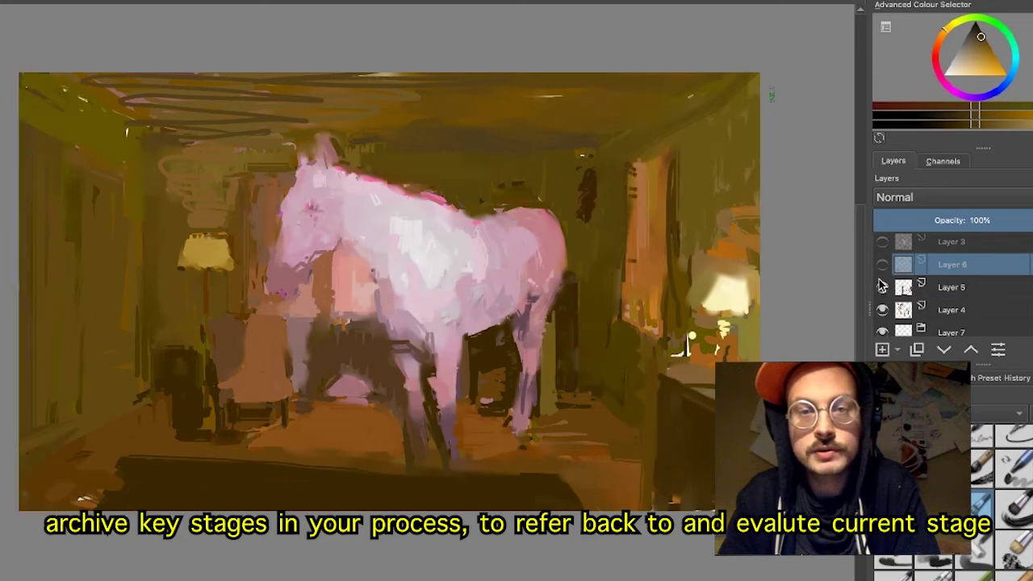
click(883, 287)
click(883, 289)
click(883, 288)
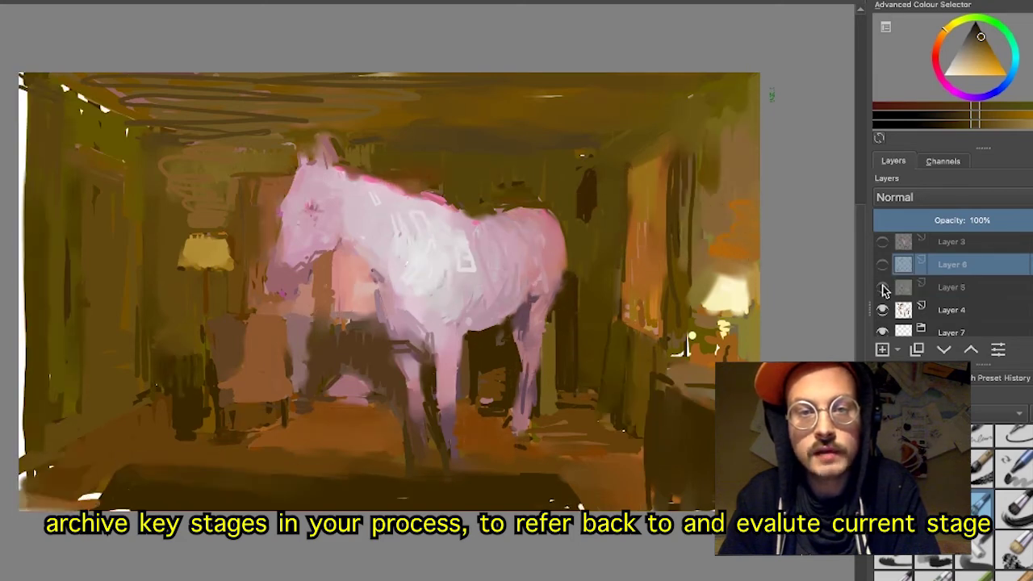
click(883, 288)
click(884, 265)
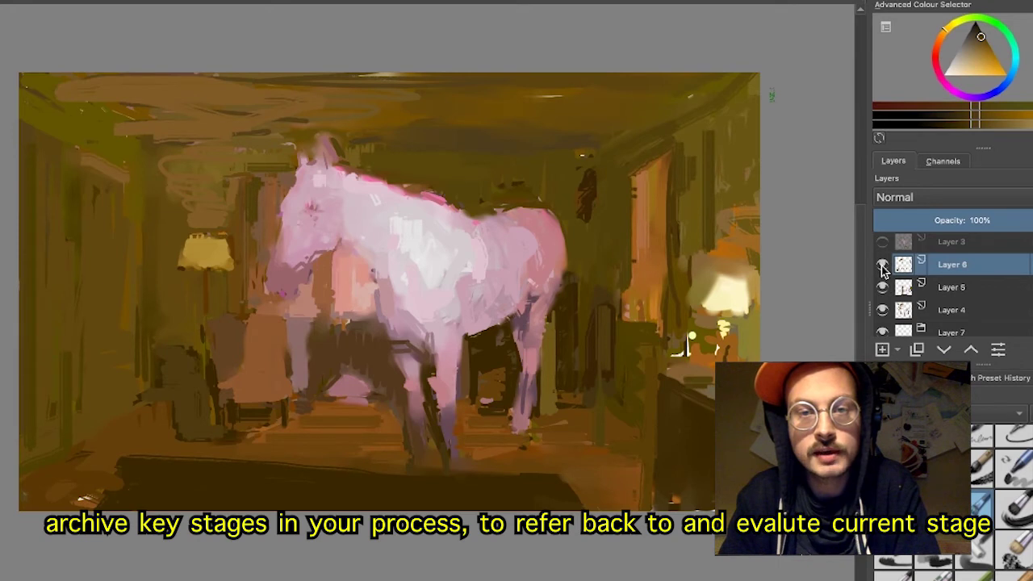
click(883, 266)
click(883, 265)
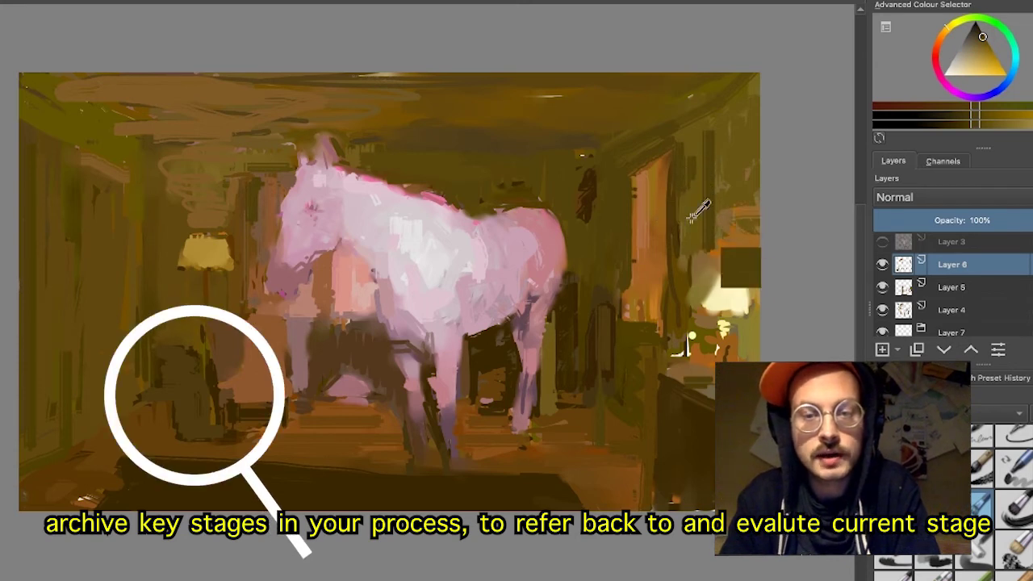
- Repaint the lampshade near the painting's right edge with its sampled cream colour, and add textured brown strokes over the lamp and wall with another brush preset
ctrl+click(726, 293)
drag(727, 290, 720, 284)
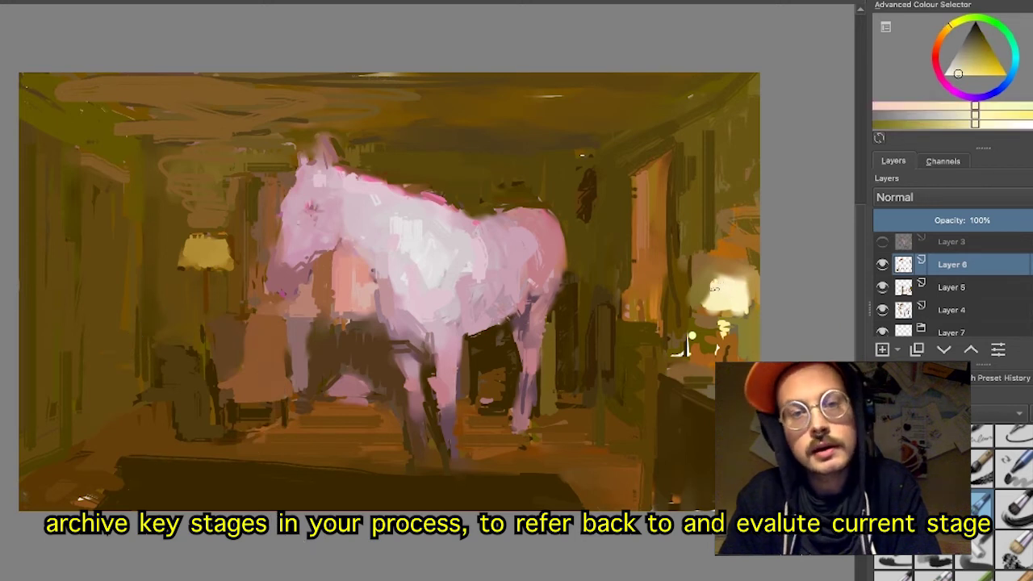
click(975, 564)
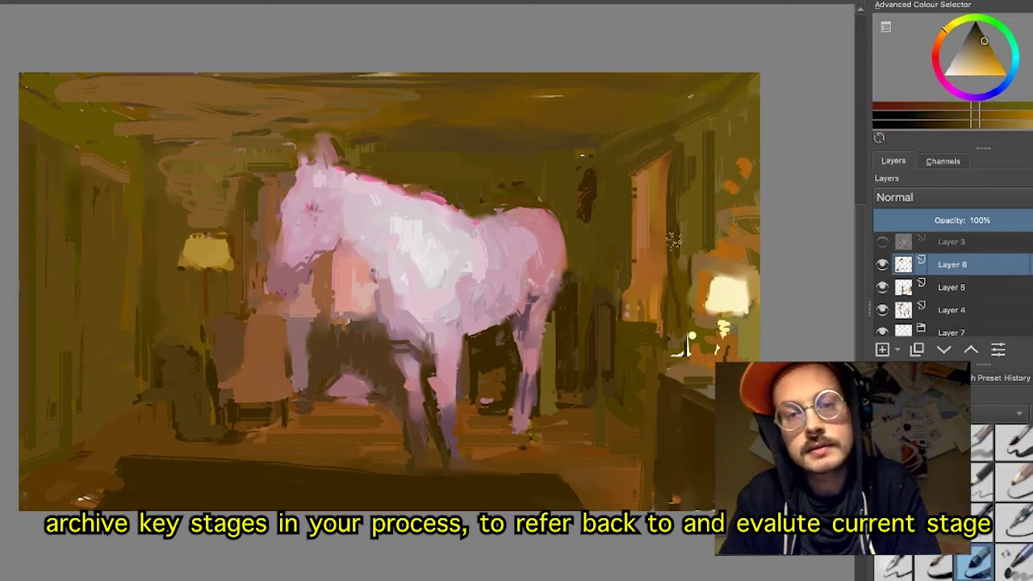
drag(680, 207, 688, 254)
drag(728, 205, 717, 346)
drag(715, 270, 677, 394)
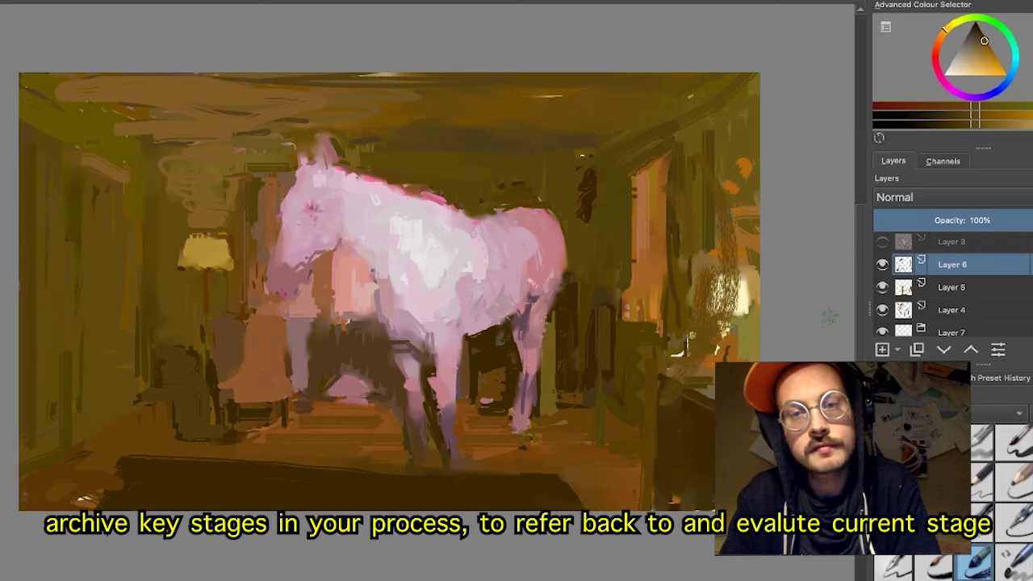
- Undo the textured strokes over the lamp, and touch up the wall above it with its sampled olive-brown
key(ctrl+z)
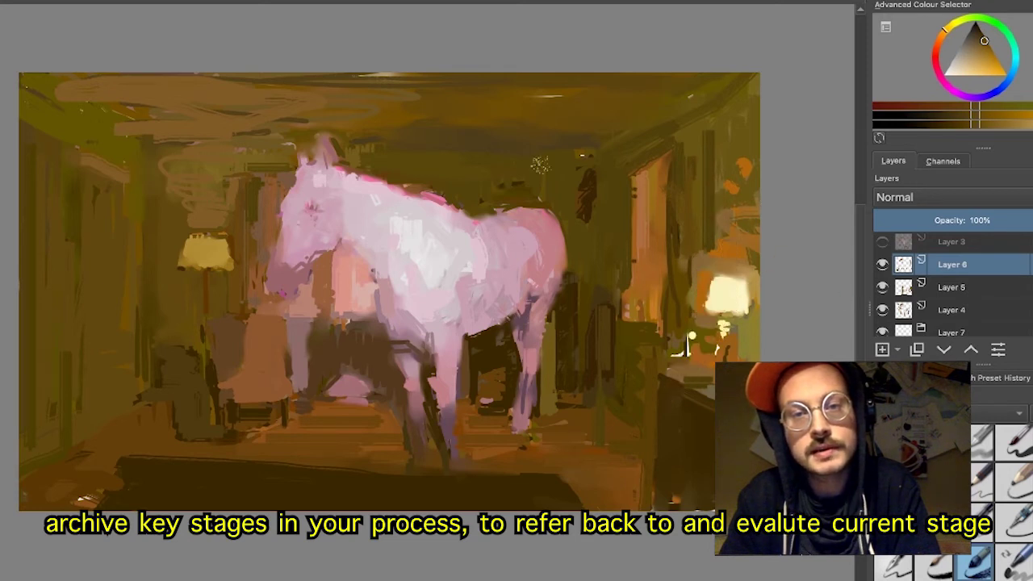
ctrl+click(731, 151)
mouse_move(729, 152)
mouse_down()
mouse_move(687, 109)
mouse_move(731, 126)
mouse_move(717, 157)
mouse_up()
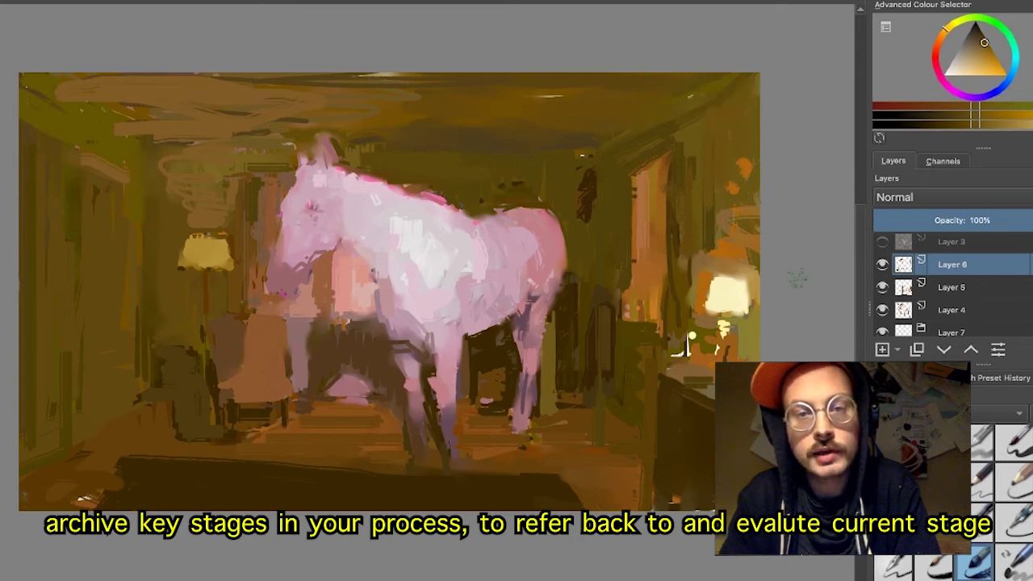
- Switch to another brush preset and cover the loose streaks on the ceiling with broad strokes of sampled olive and brown tones
scroll(984, 502, down, 3)
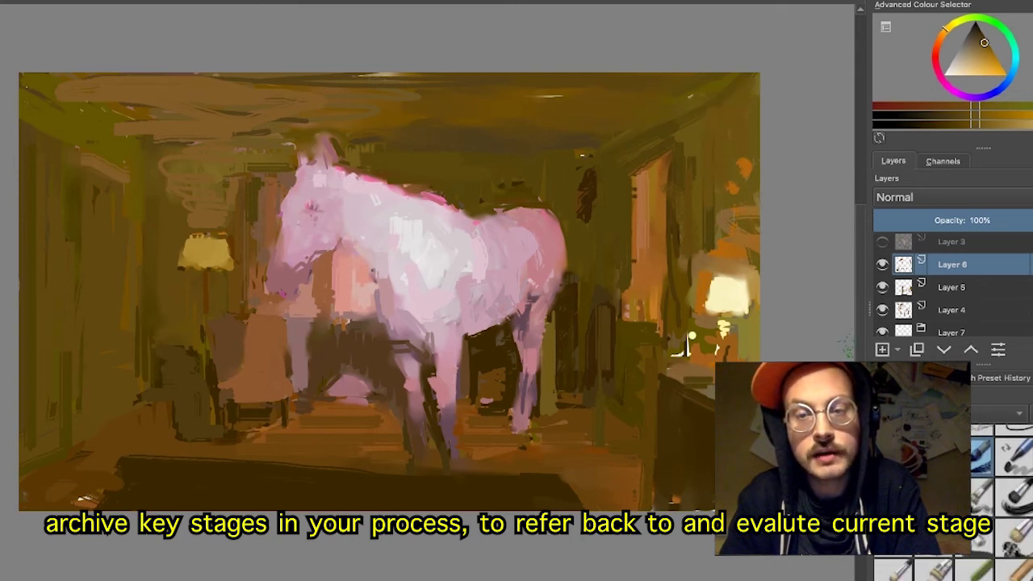
click(1018, 493)
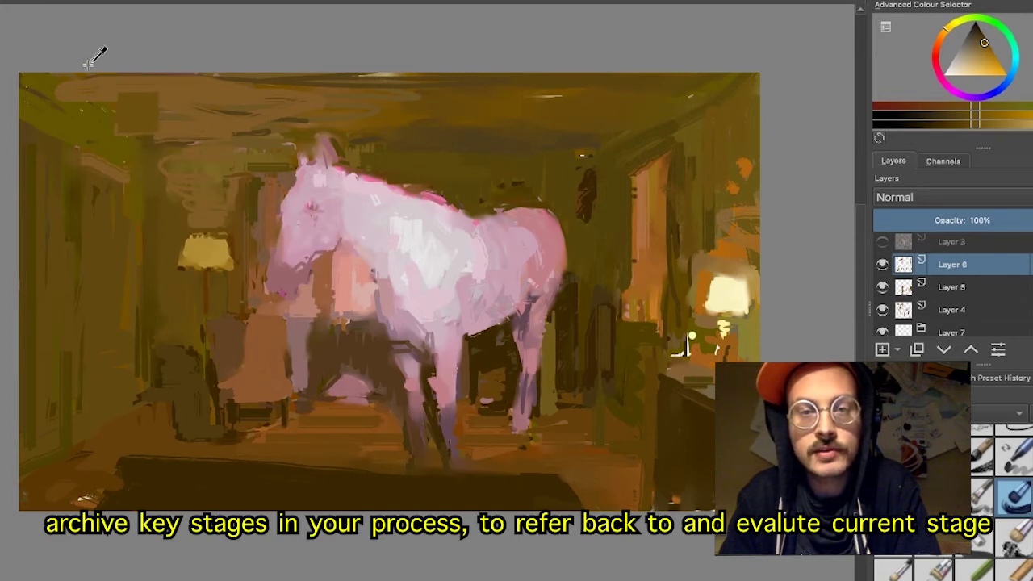
ctrl+click(51, 84)
drag(52, 83, 176, 70)
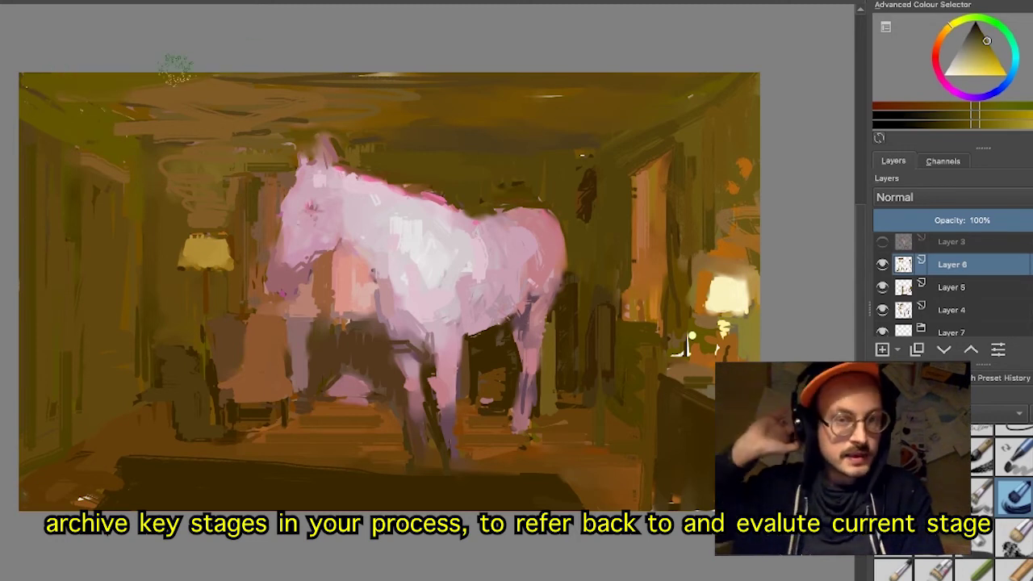
drag(116, 95, 401, 58)
ctrl+click(459, 116)
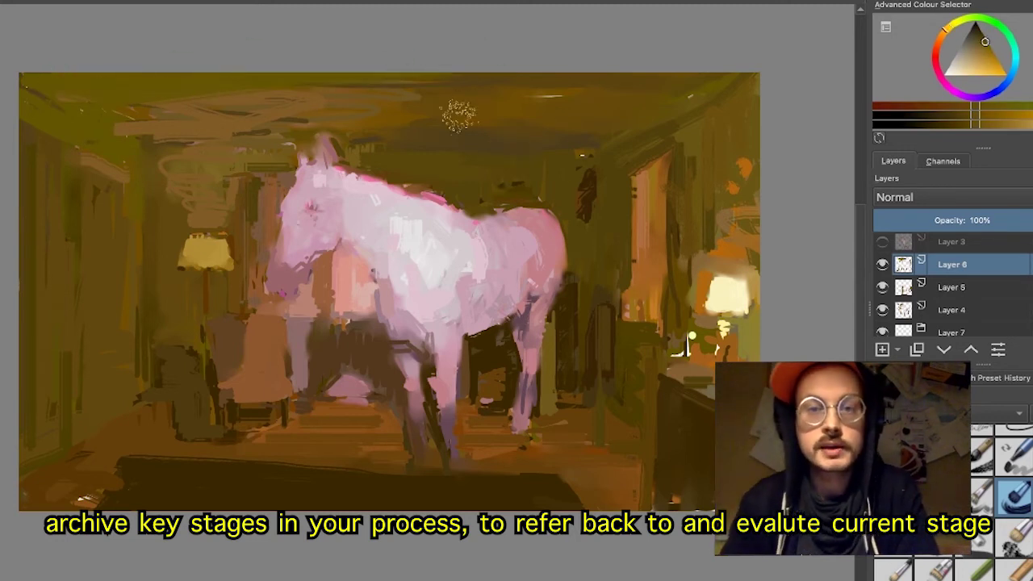
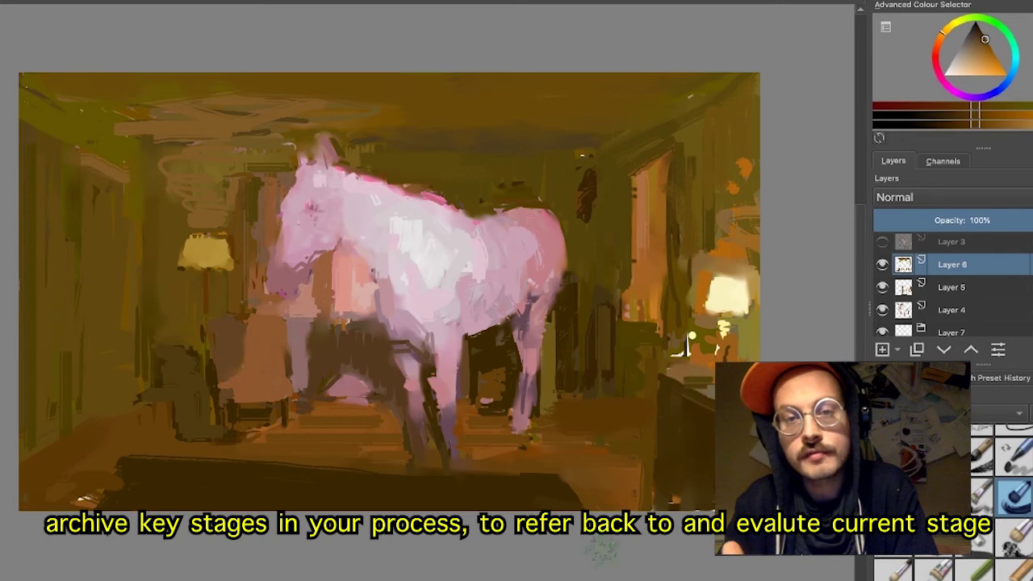
- Repaint the horse's flank, belly and chest with strokes of pale and mid pinks sampled from its body
ctrl+click(487, 252)
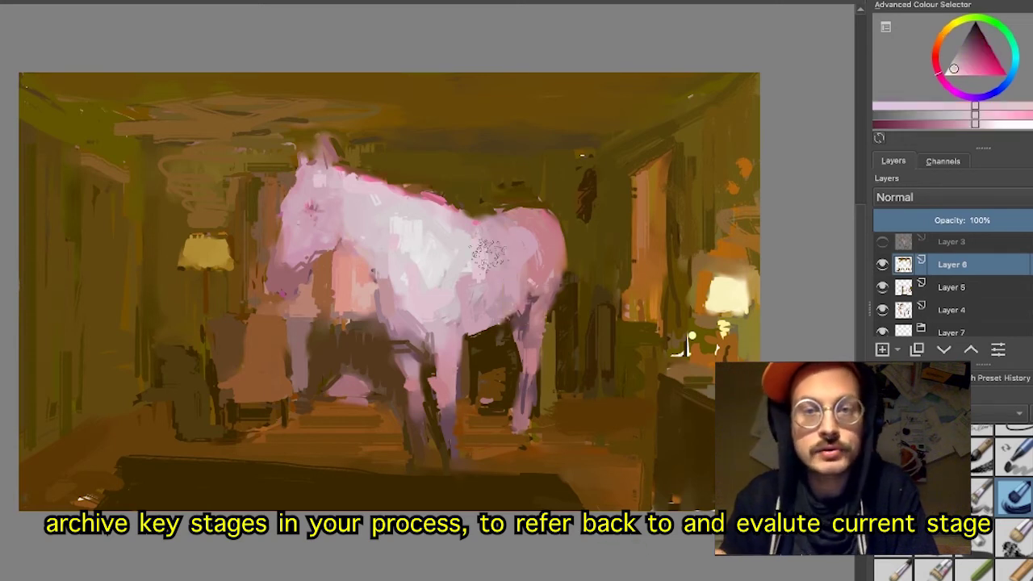
ctrl+click(508, 246)
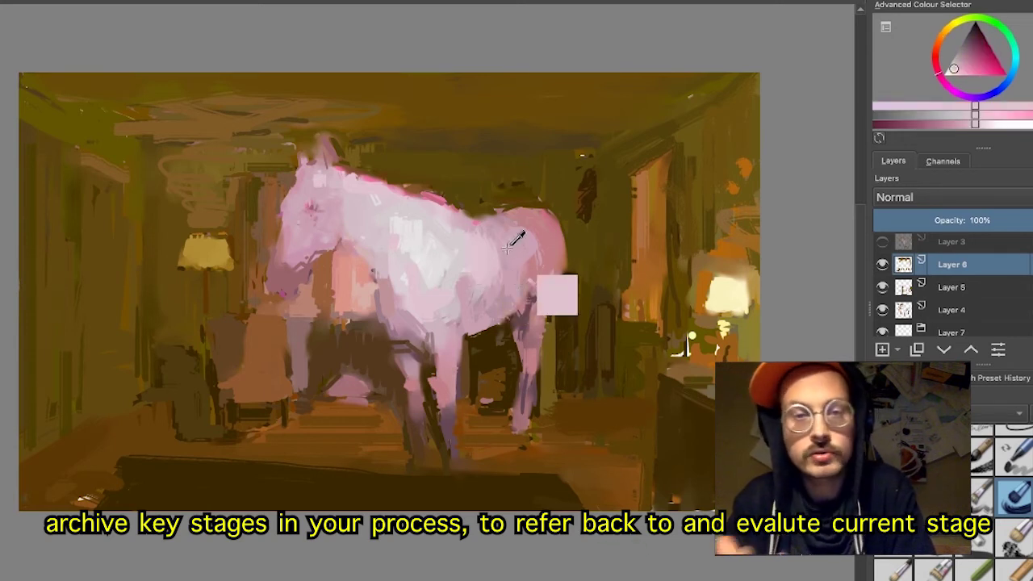
ctrl+click(502, 253)
drag(503, 281, 500, 303)
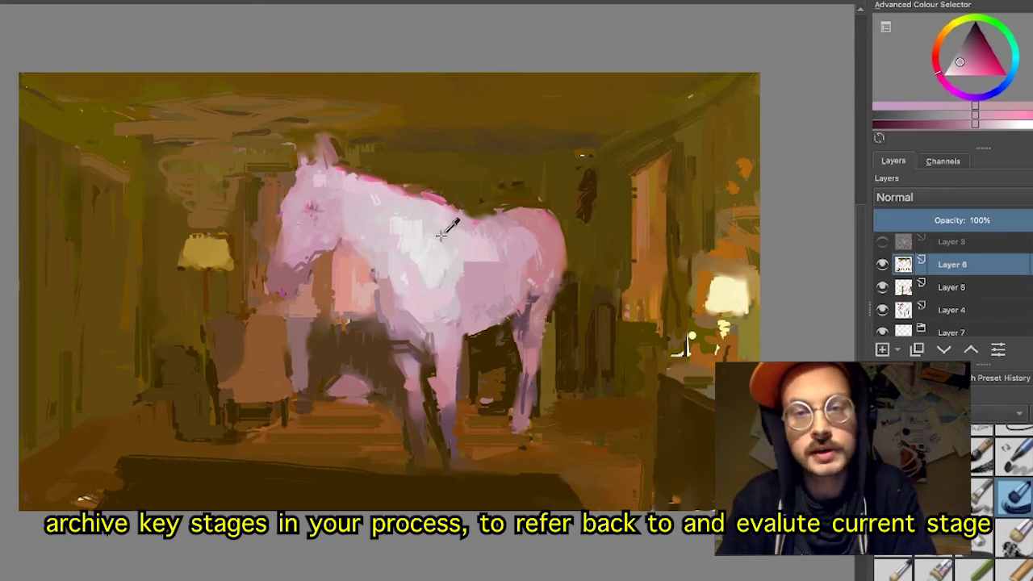
ctrl+click(422, 267)
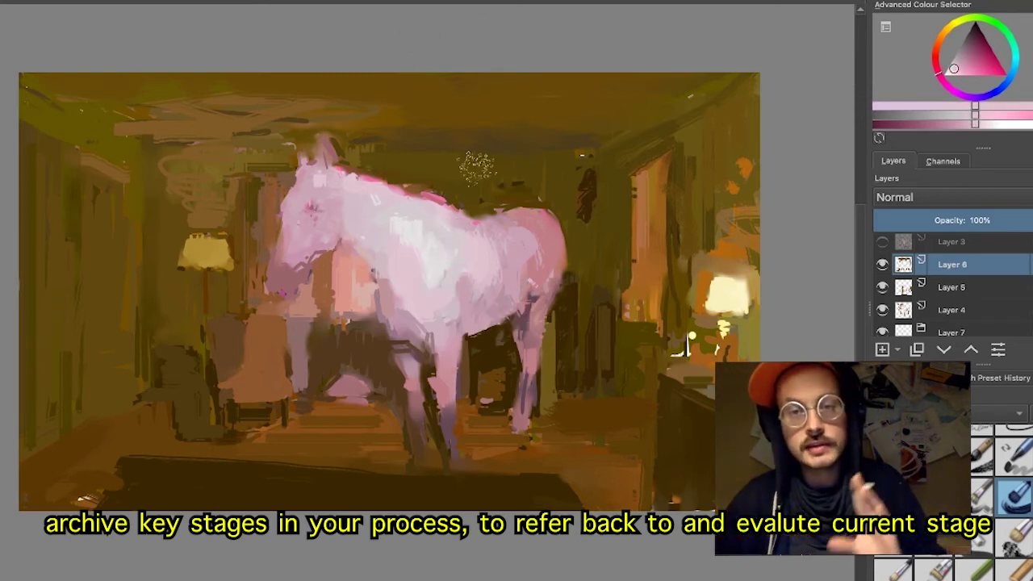
ctrl+click(462, 297)
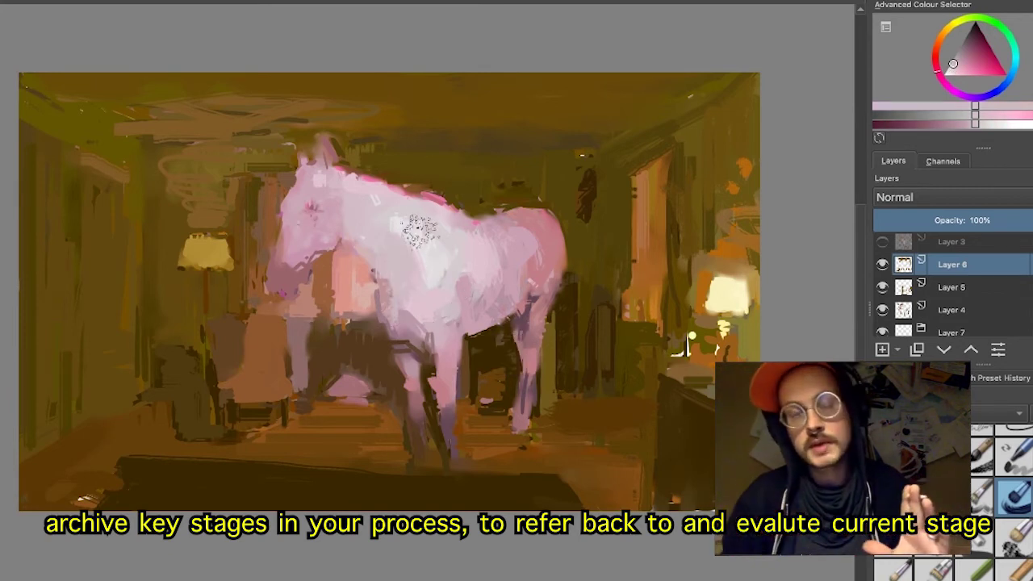
- Add near-white strokes to the horse's shoulder and saturated pink strokes along its withers, using sampled colours
ctrl+click(389, 214)
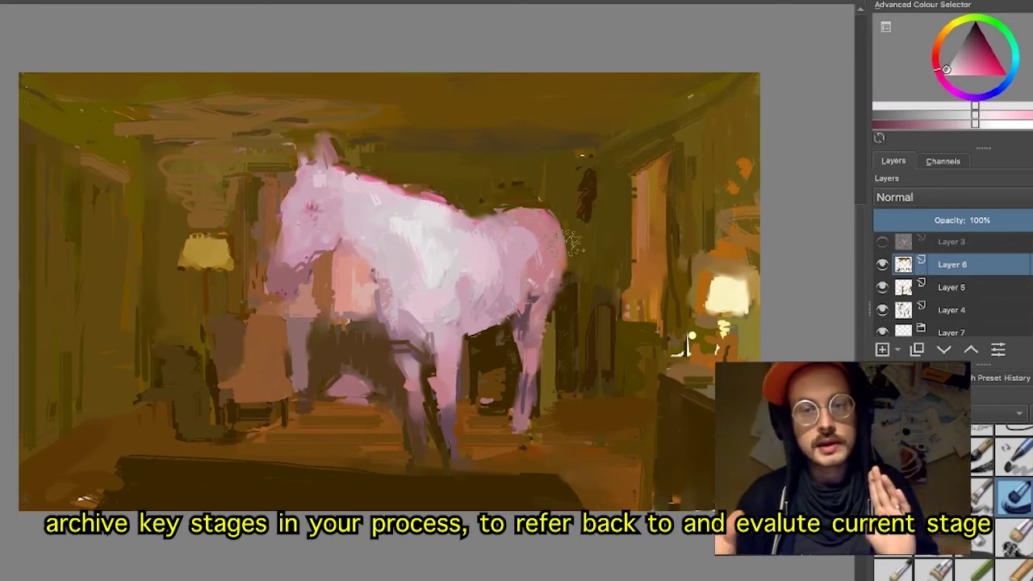
ctrl+click(436, 198)
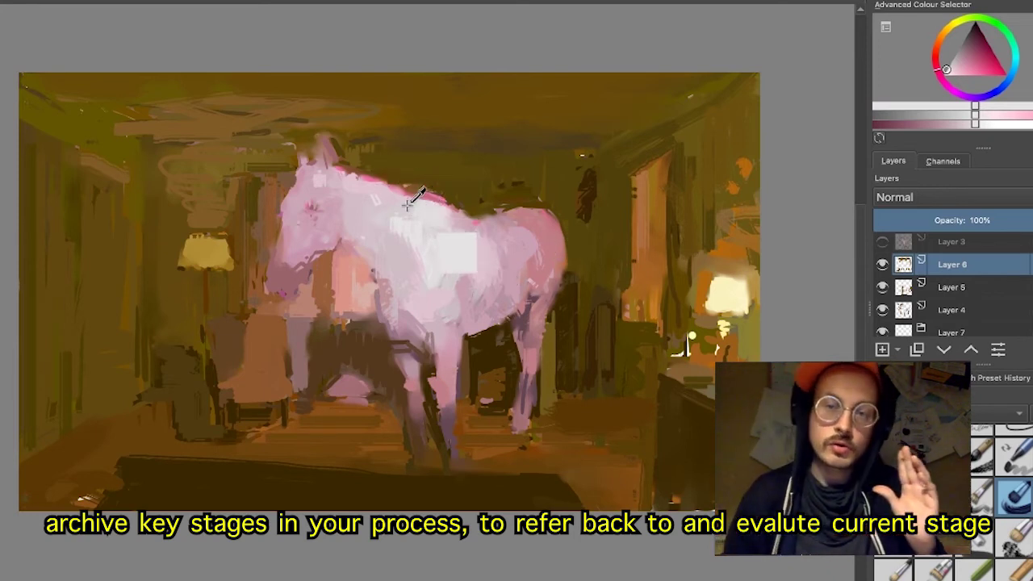
ctrl+click(432, 198)
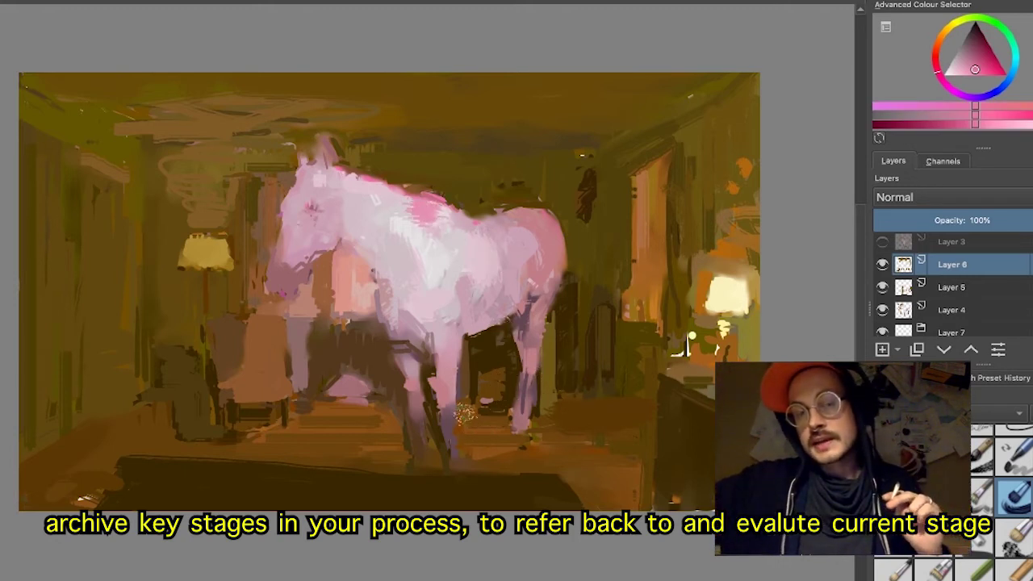
- Sample the dark brown behind the legs and define the edges of the horse's front legs down to the floor
key(ctrl)
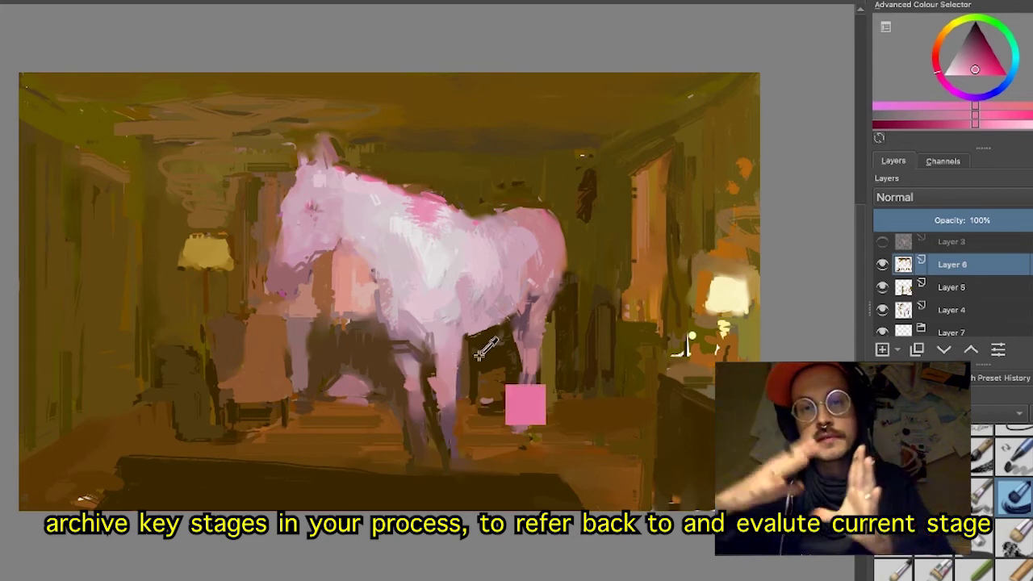
drag(482, 352, 500, 363)
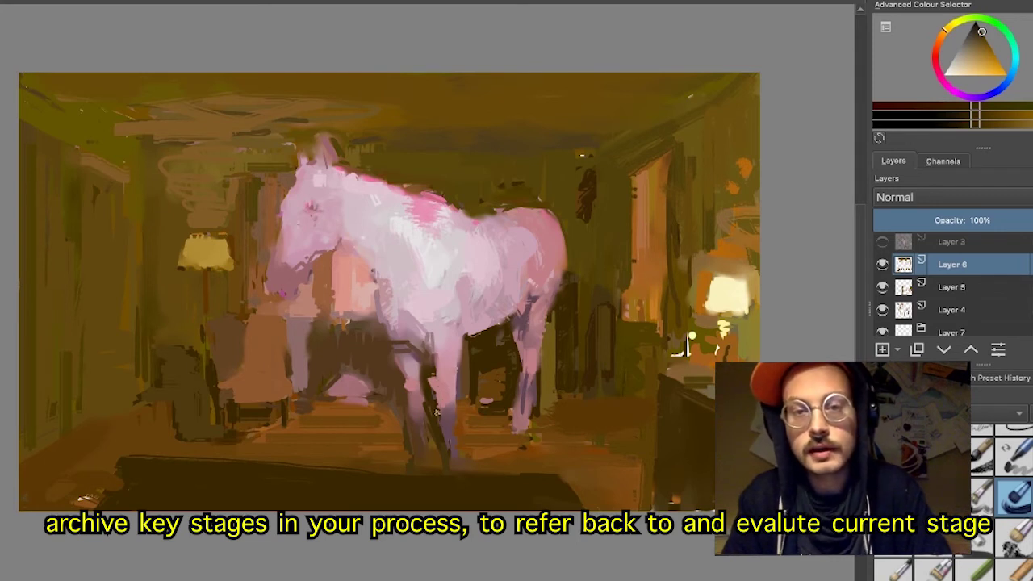
drag(436, 411, 450, 478)
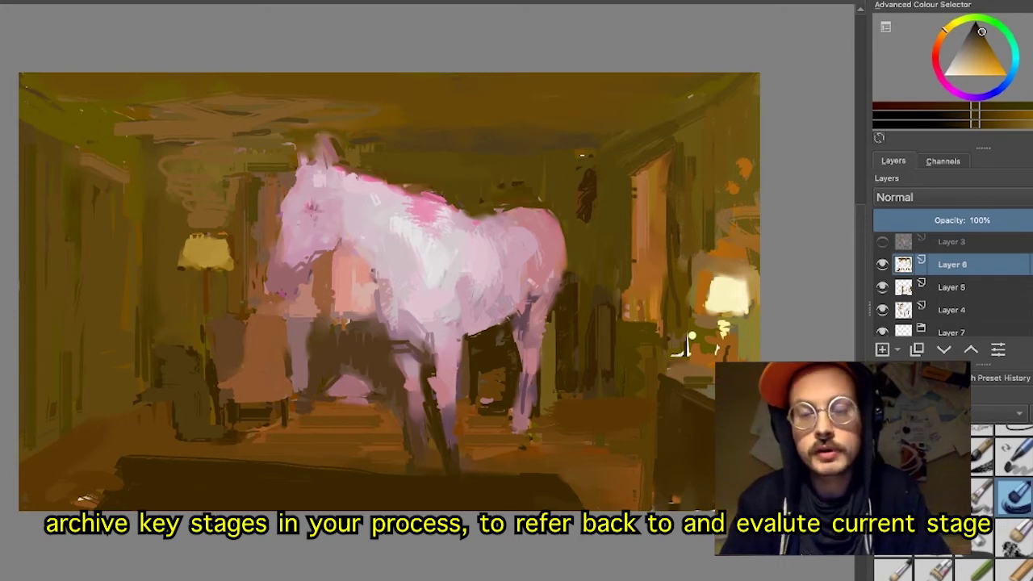
mouse_move(462, 331)
mouse_down()
mouse_move(464, 405)
mouse_move(424, 475)
mouse_up()
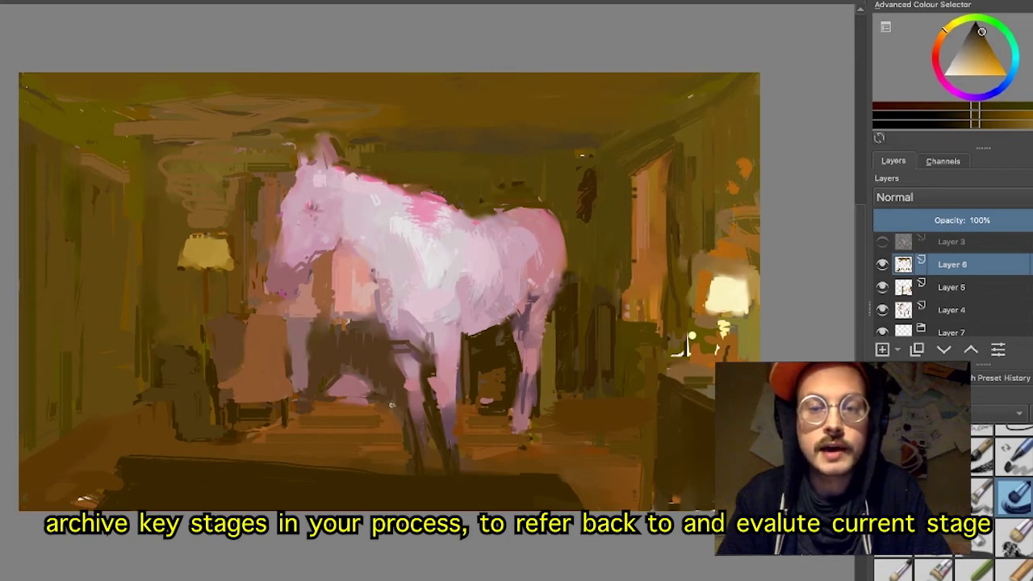
- Rework the shadowed background behind the front legs and beneath the horse's head with sampled browns
ctrl+click(378, 395)
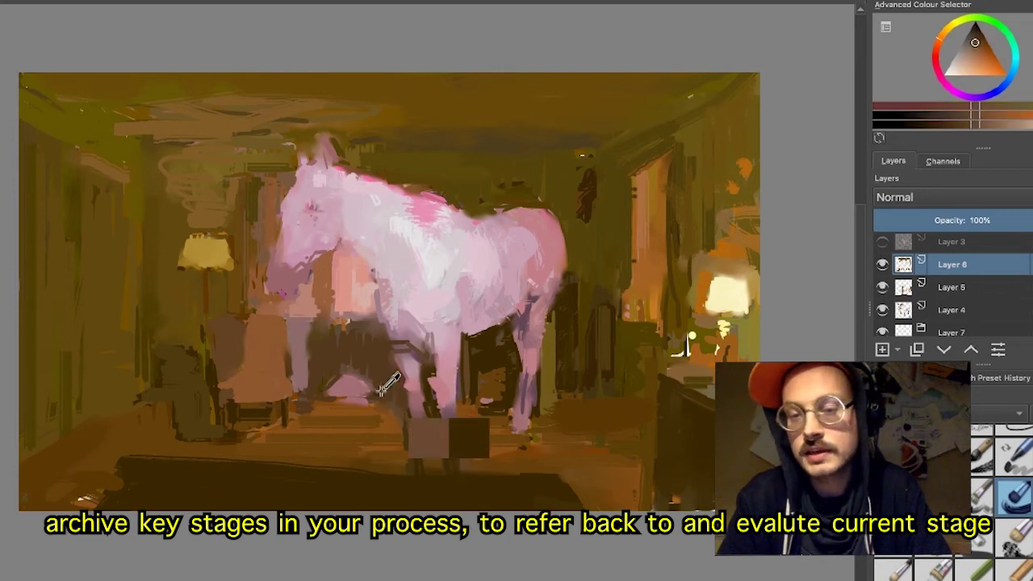
ctrl+click(388, 403)
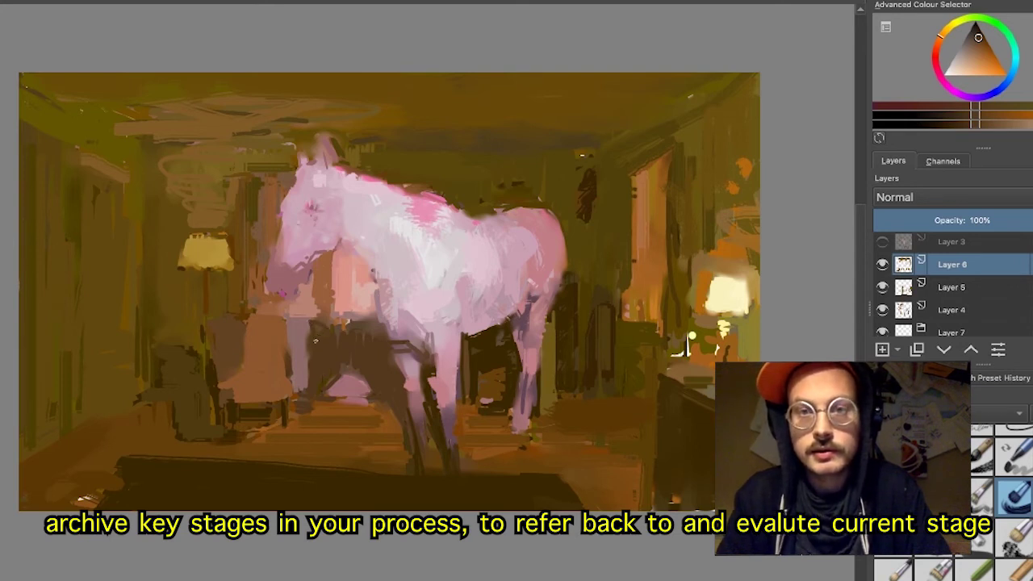
ctrl+click(321, 314)
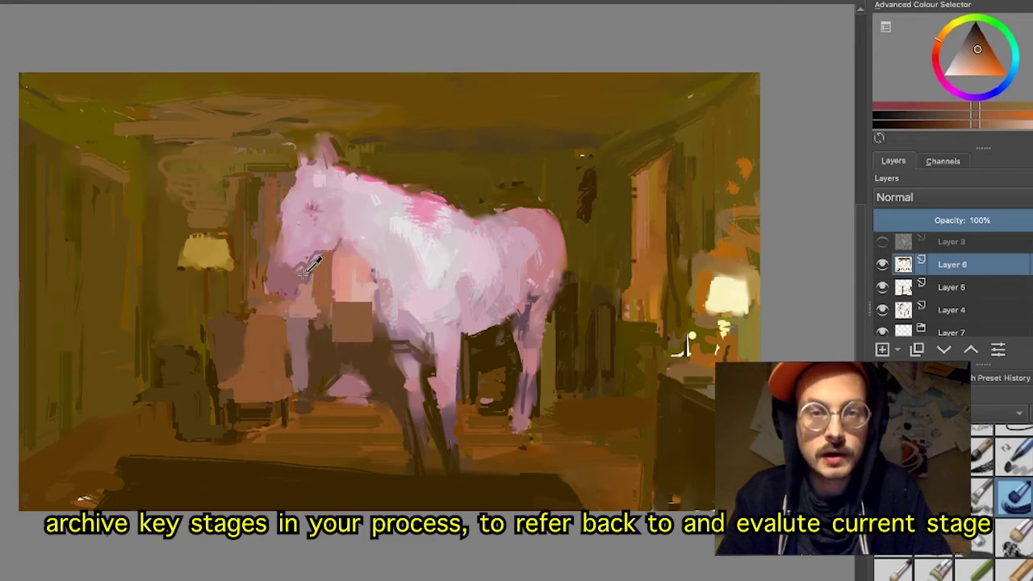
- Refine the horse's muzzle, face and forehead with mauve and pink tones sampled from its head and rump
ctrl+click(303, 275)
ctrl+click(544, 231)
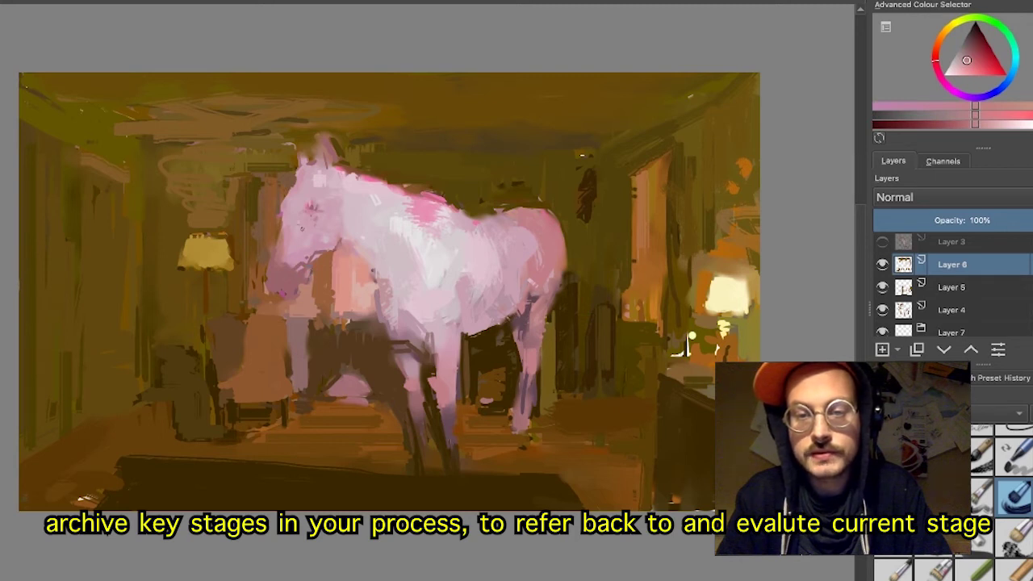
ctrl+click(283, 293)
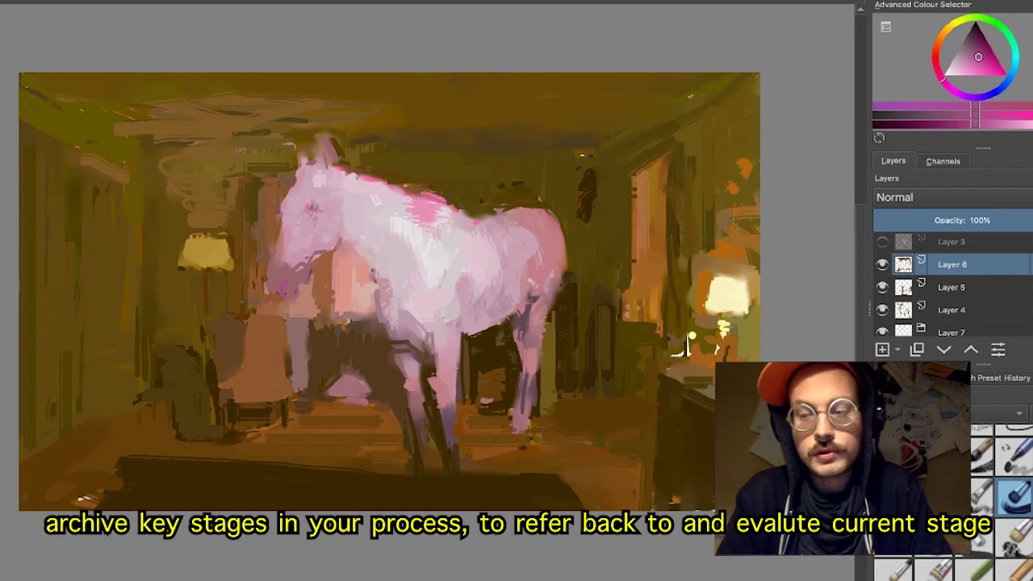
ctrl+click(560, 241)
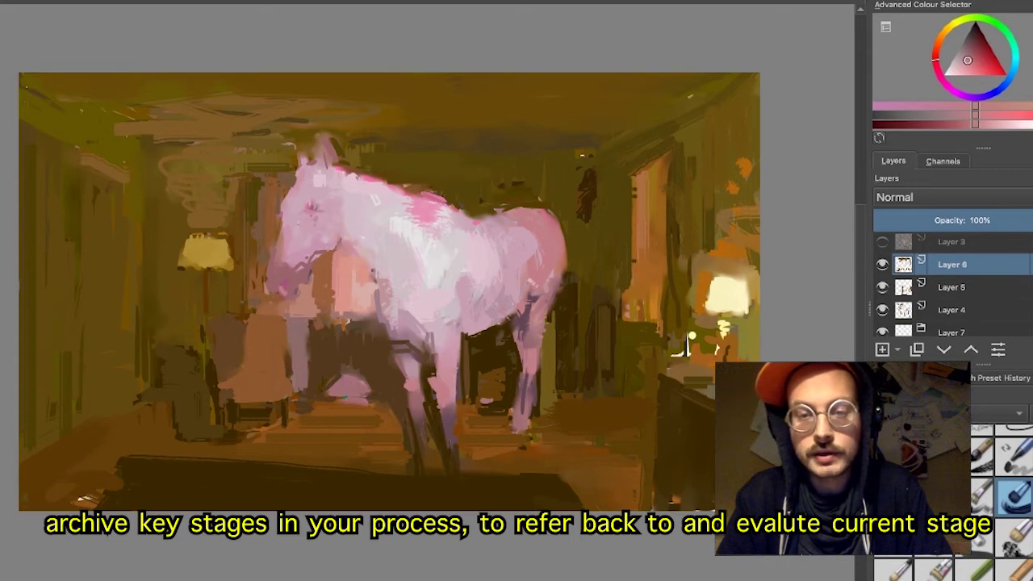
ctrl+click(307, 185)
ctrl+click(352, 229)
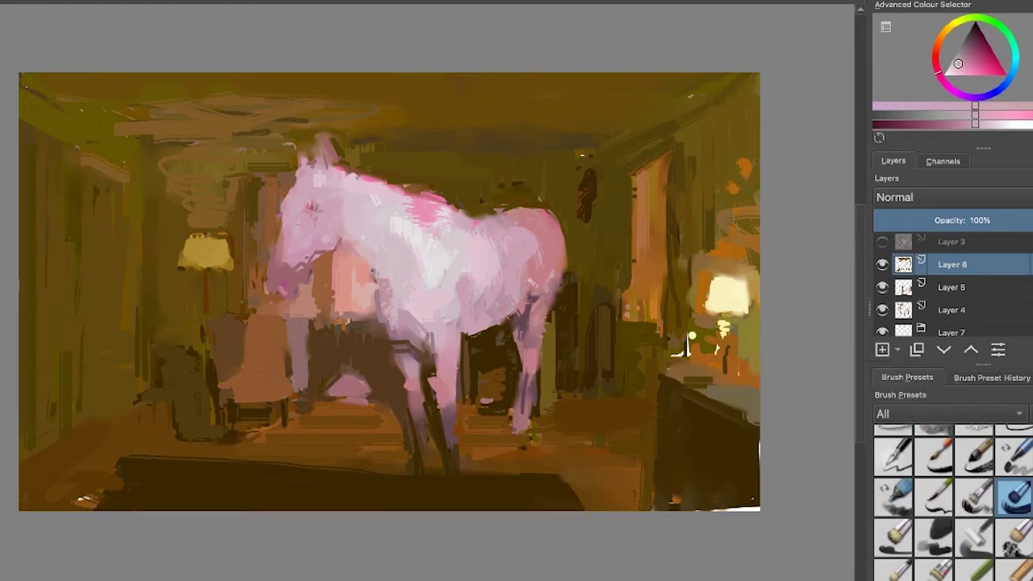
ctrl+click(286, 235)
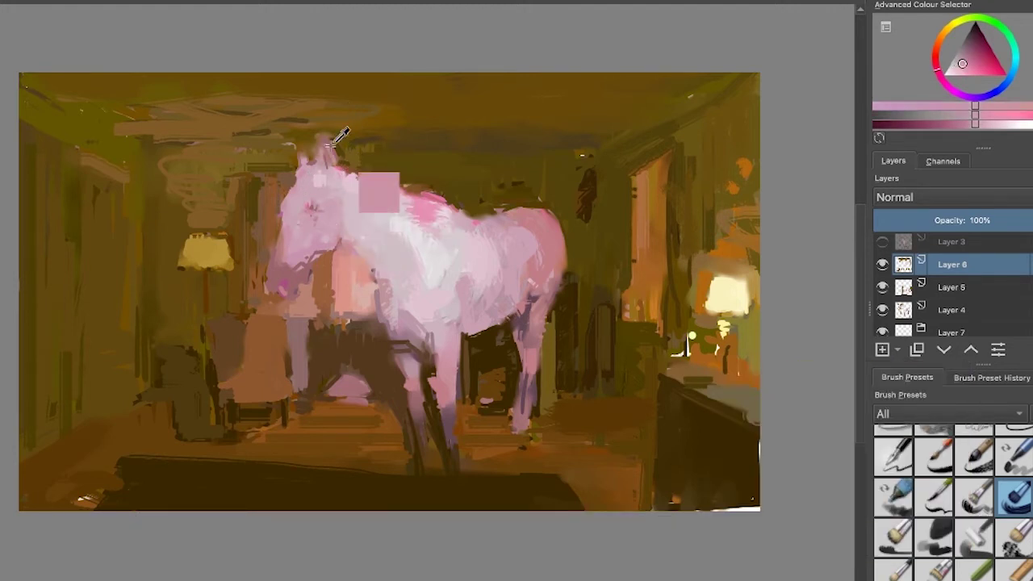
- Reshape the outline of the horse's ears and forehead by painting sampled olive-brown wall tones around them
drag(331, 144, 370, 131)
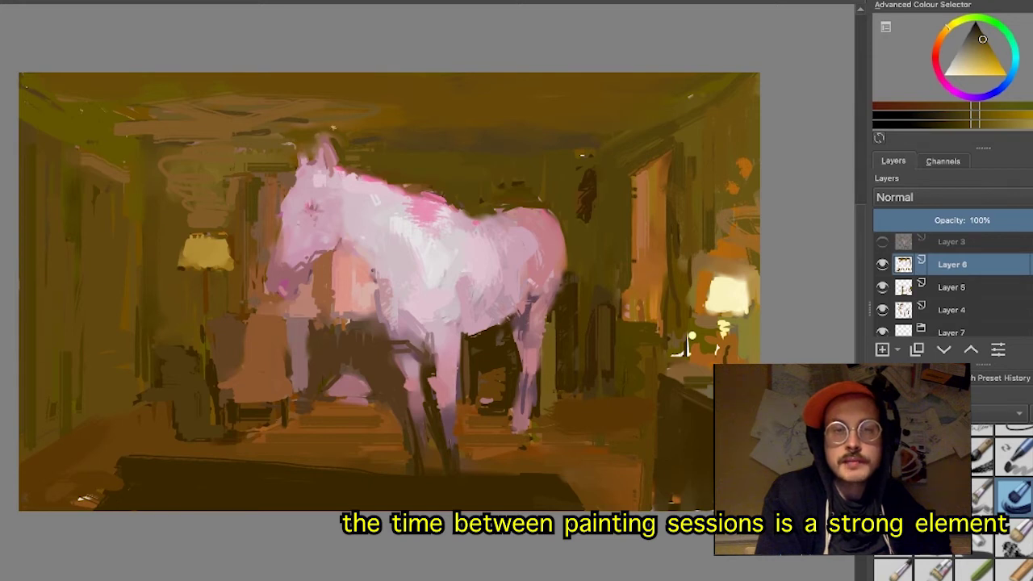
ctrl+click(310, 144)
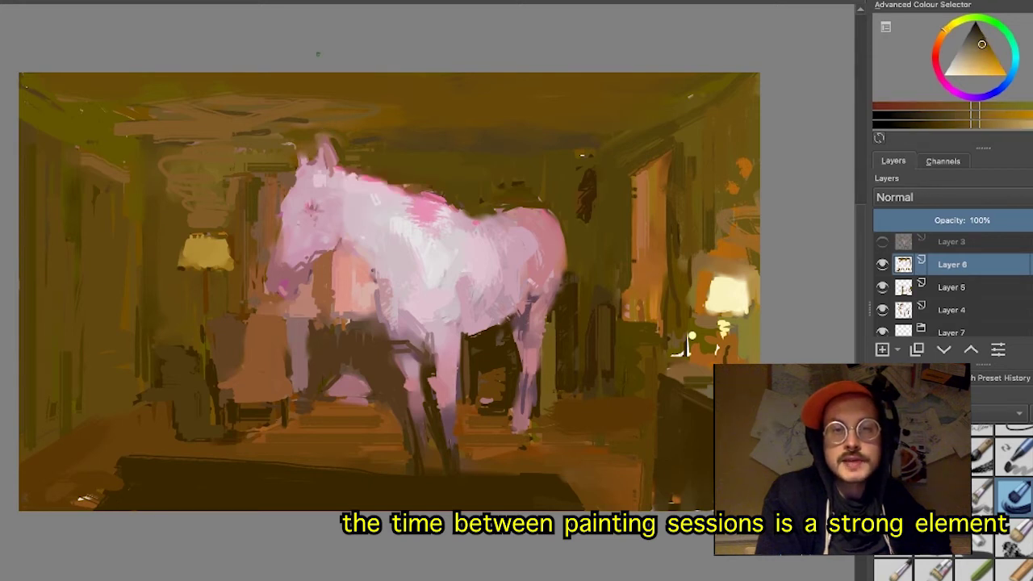
ctrl+click(279, 171)
drag(248, 166, 286, 164)
ctrl+click(293, 154)
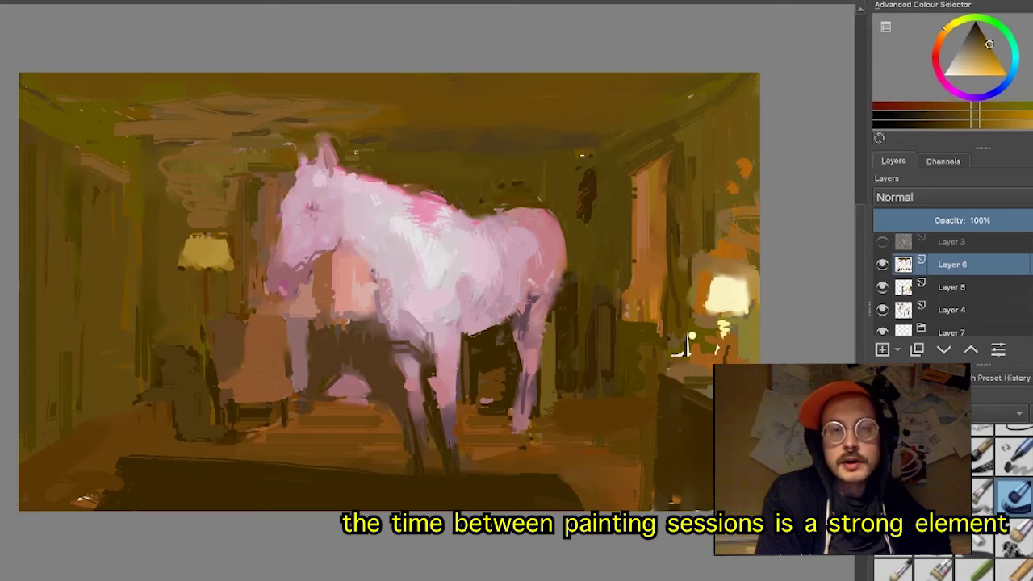
ctrl+click(369, 160)
ctrl+click(277, 161)
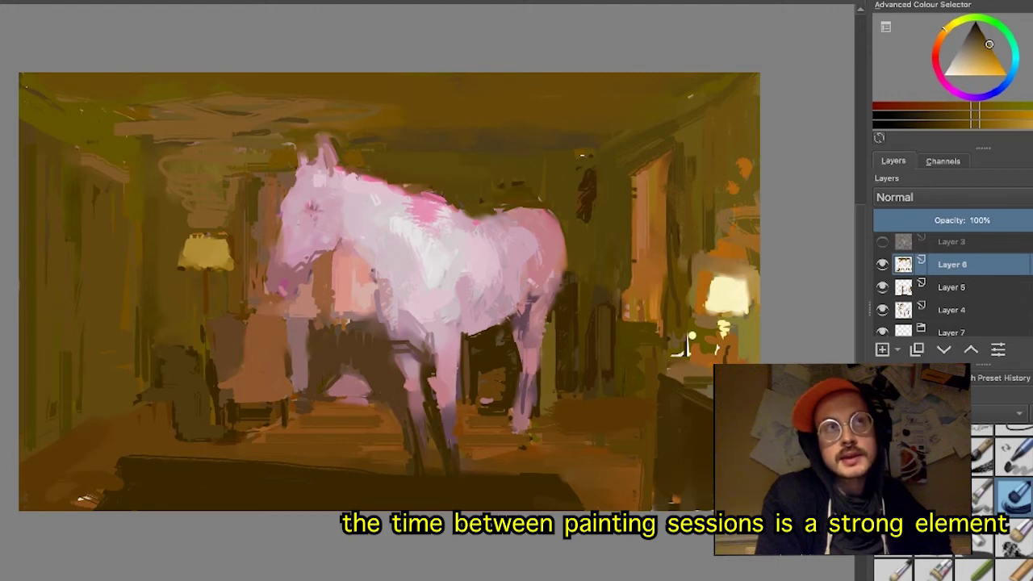
- Sample the pinkish brown beneath the horse's head and muted pinks from its hindquarters, and model the rump and upper hind leg
ctrl+click(328, 301)
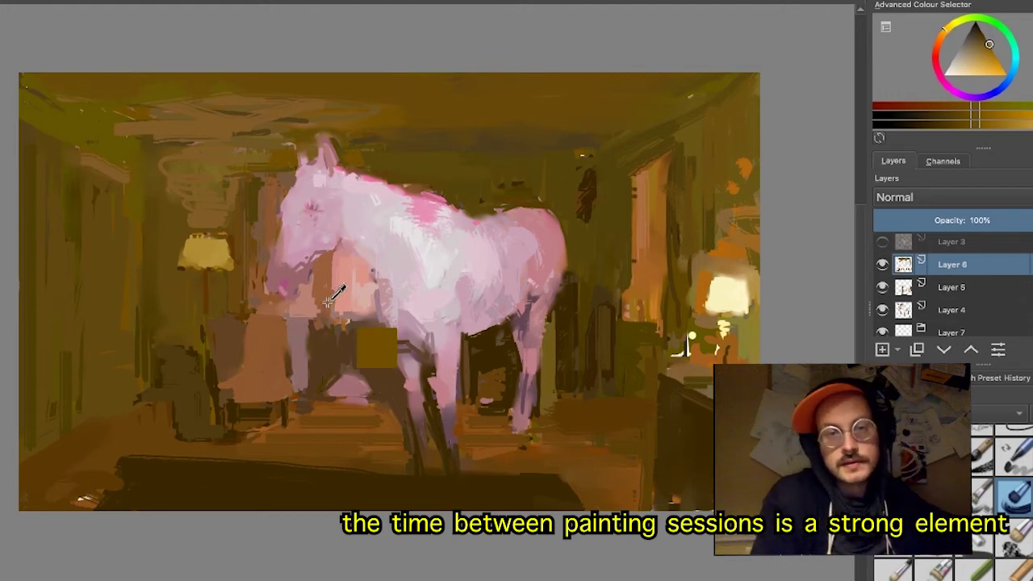
ctrl+click(323, 289)
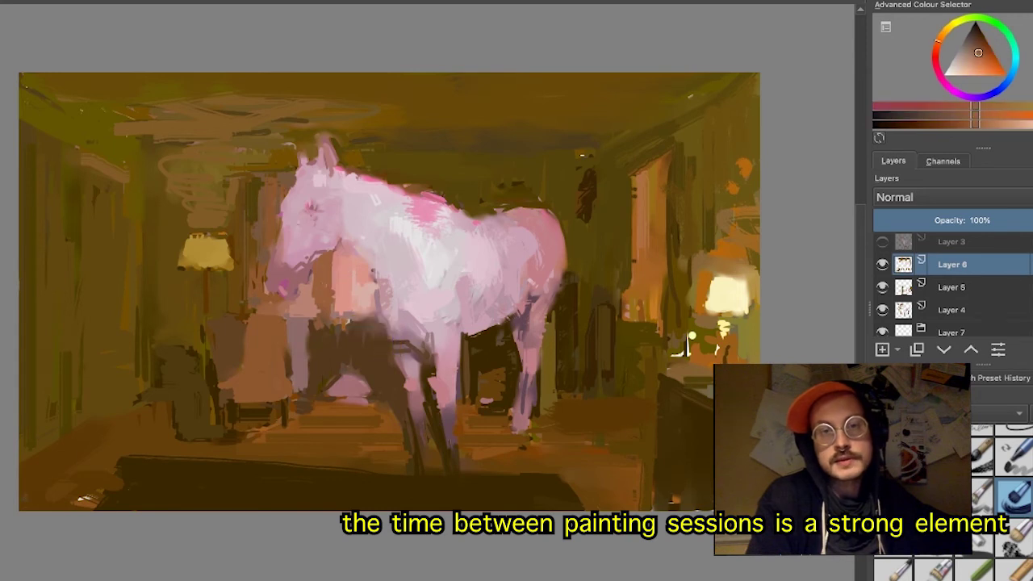
key(ctrl)
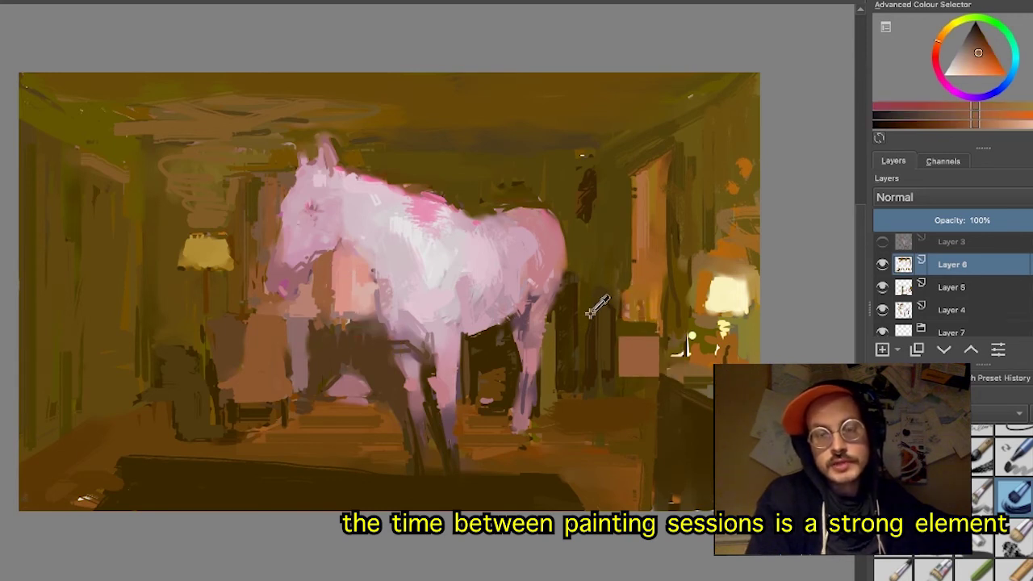
mouse_move(599, 307)
mouse_down()
mouse_move(565, 356)
mouse_move(571, 244)
mouse_move(549, 301)
mouse_move(555, 250)
mouse_move(540, 278)
mouse_up()
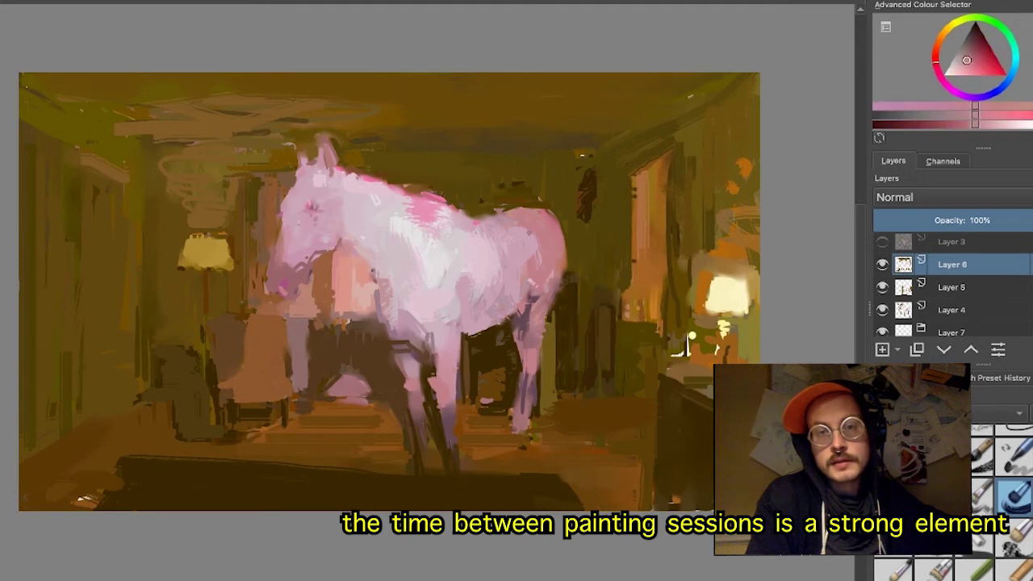
ctrl+click(532, 281)
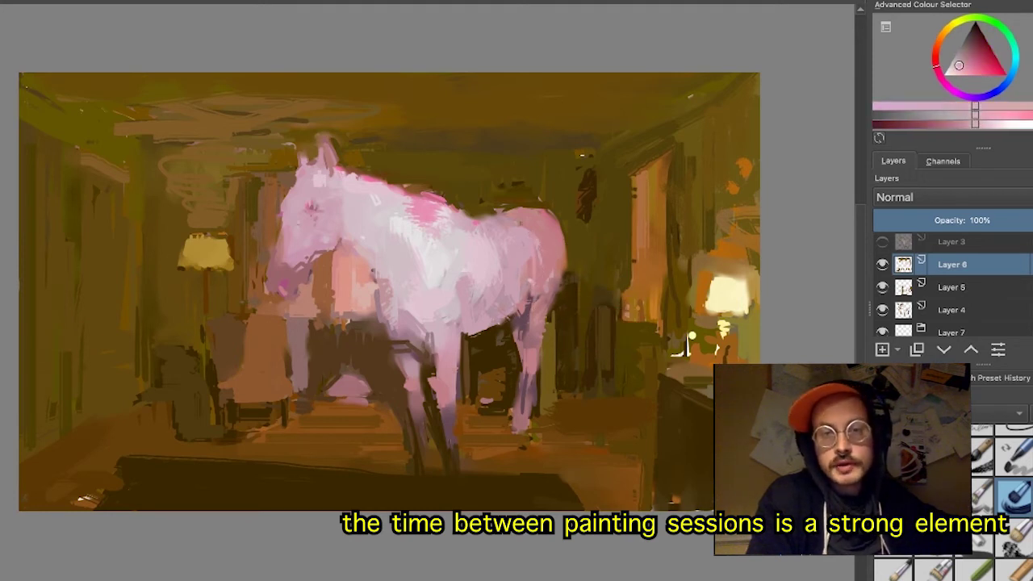
mouse_move(516, 154)
mouse_down()
mouse_move(573, 238)
mouse_move(563, 228)
mouse_move(550, 242)
mouse_up()
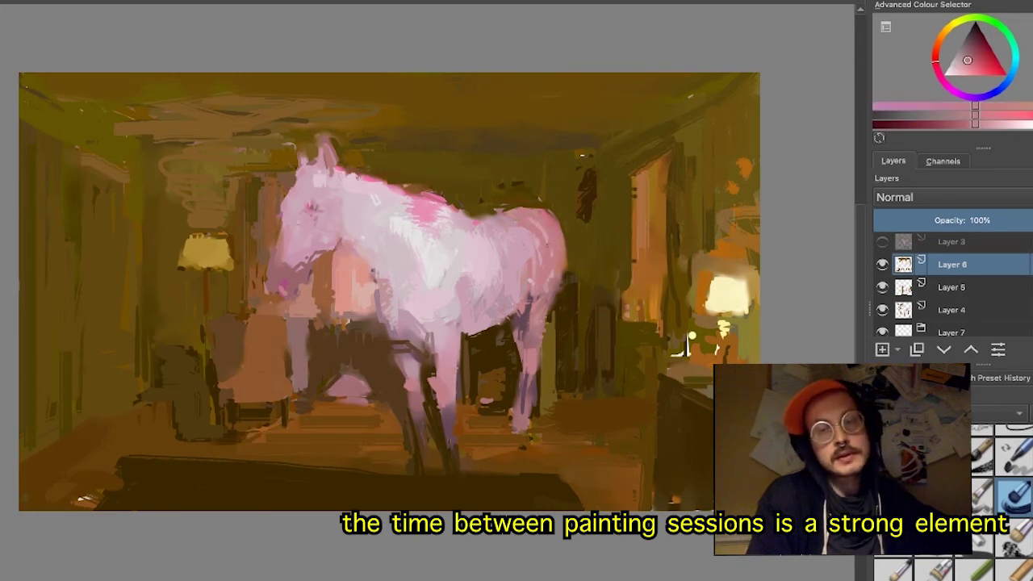
- Sample dark brown from the wall ornament and paint a dark shape on the wall just above the horse's rump
ctrl+click(555, 204)
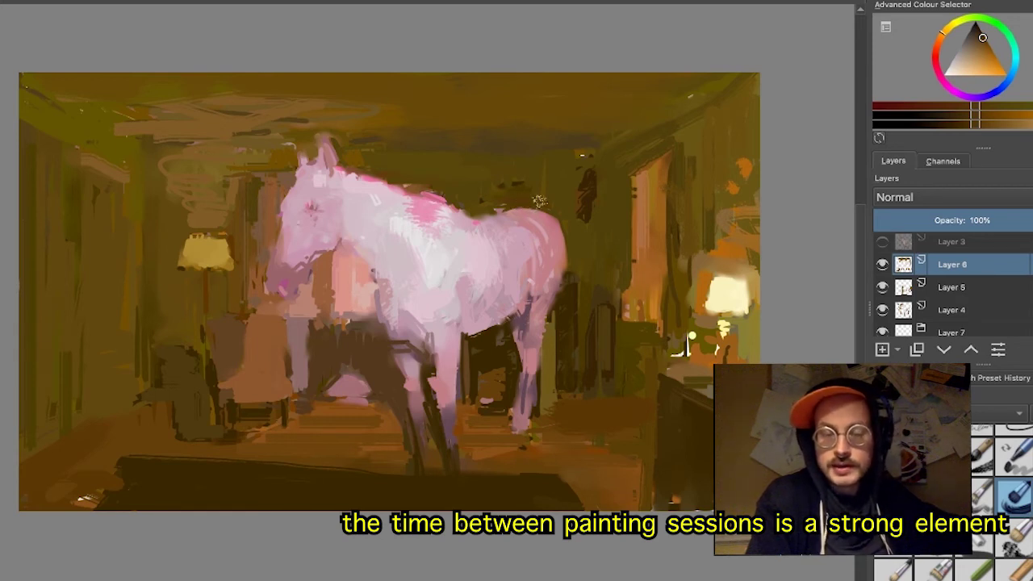
ctrl+click(589, 187)
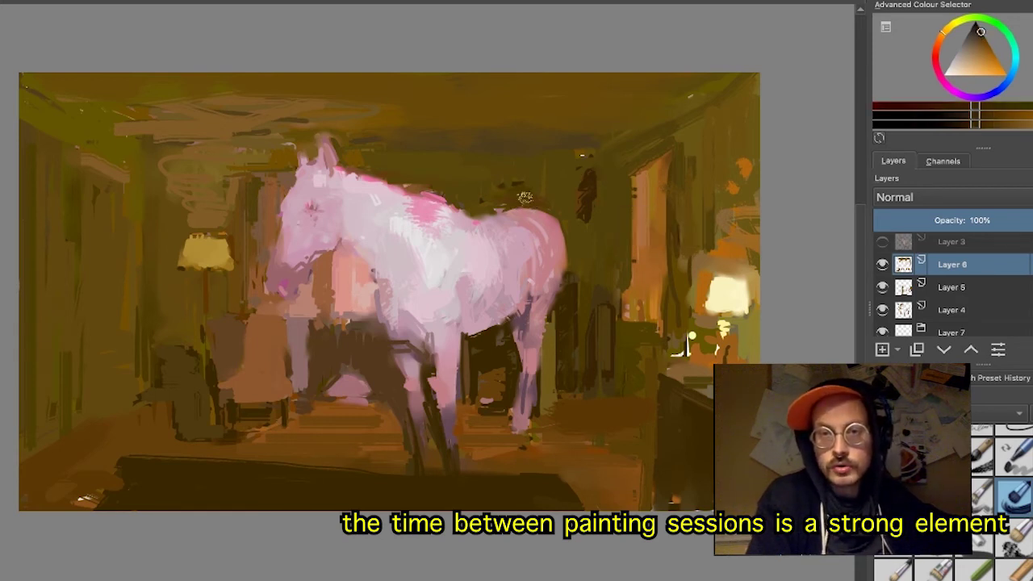
drag(518, 202, 532, 202)
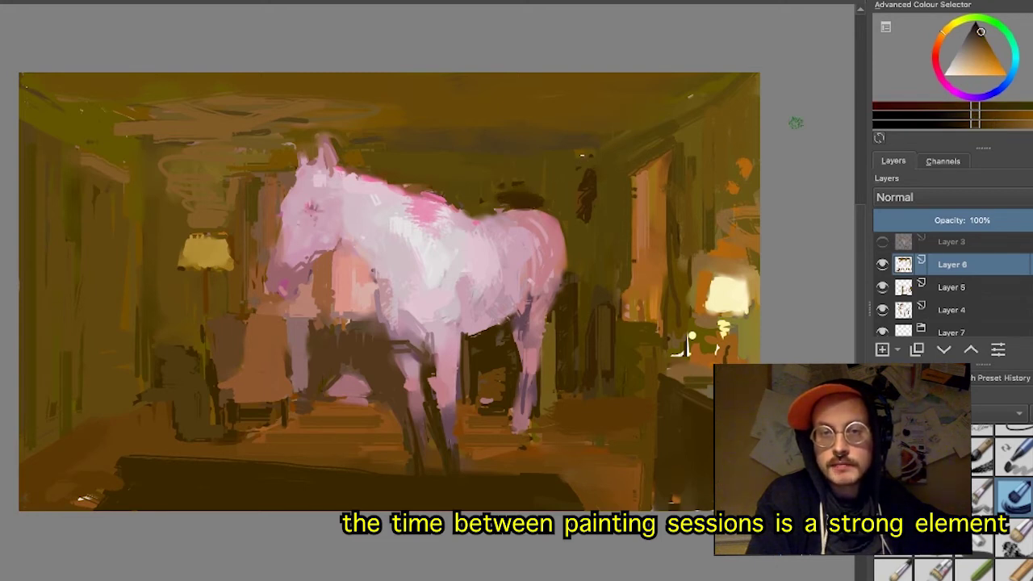
- Cover the dark marks above the rump with wall tones and repaint the wall ornament behind the horse in sampled dark brown
click(985, 39)
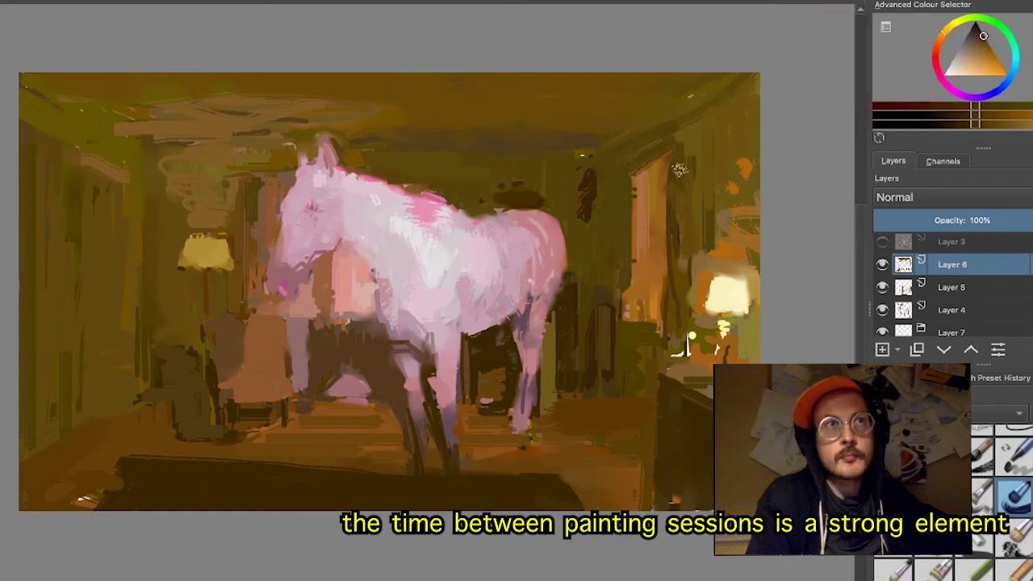
key(ctrl)
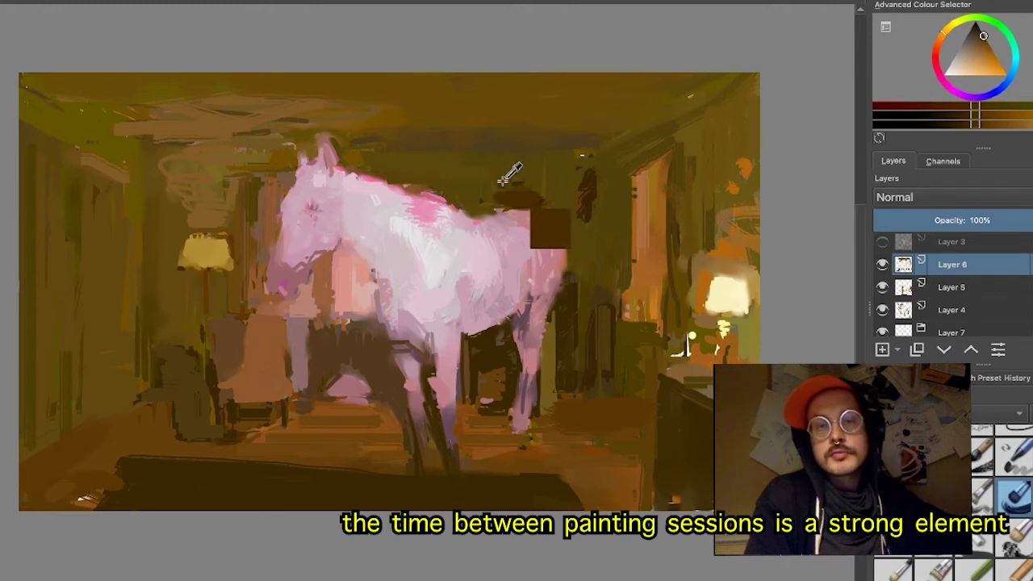
click(985, 42)
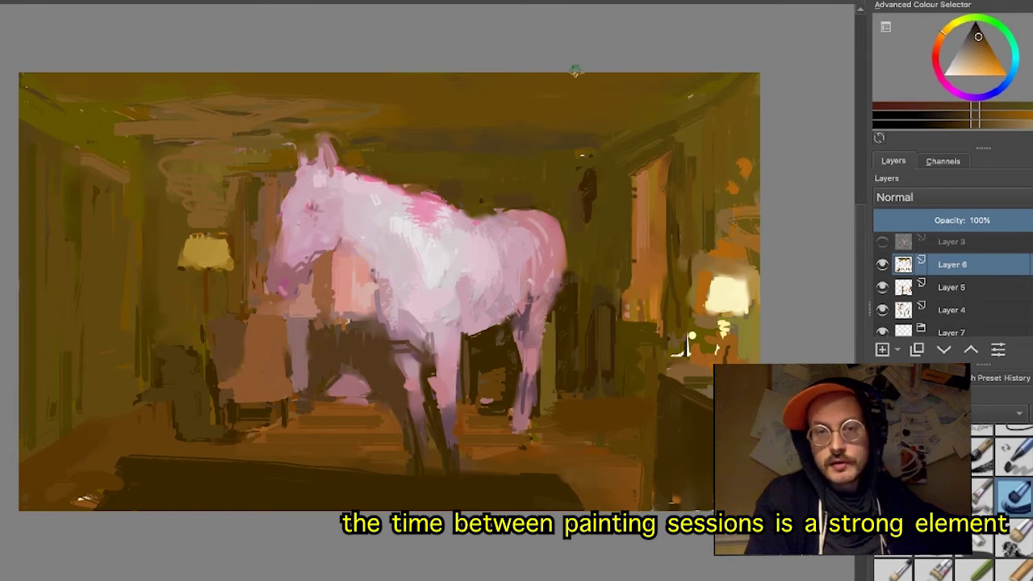
ctrl+click(589, 191)
drag(587, 187, 578, 213)
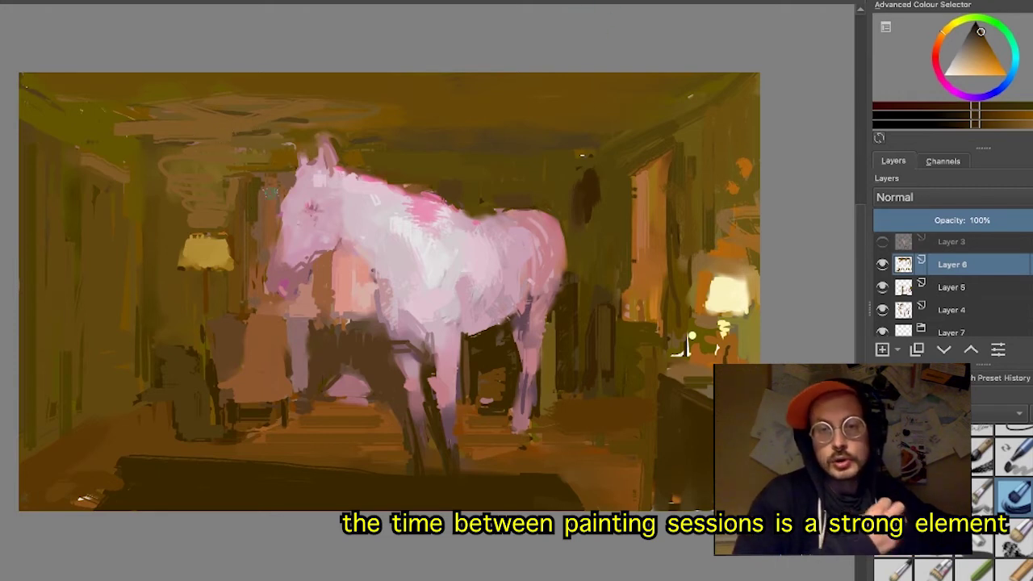
- Darken the wall between the standing lamp and the horse's head, and simplify the chair's base with sampled floor browns
click(944, 37)
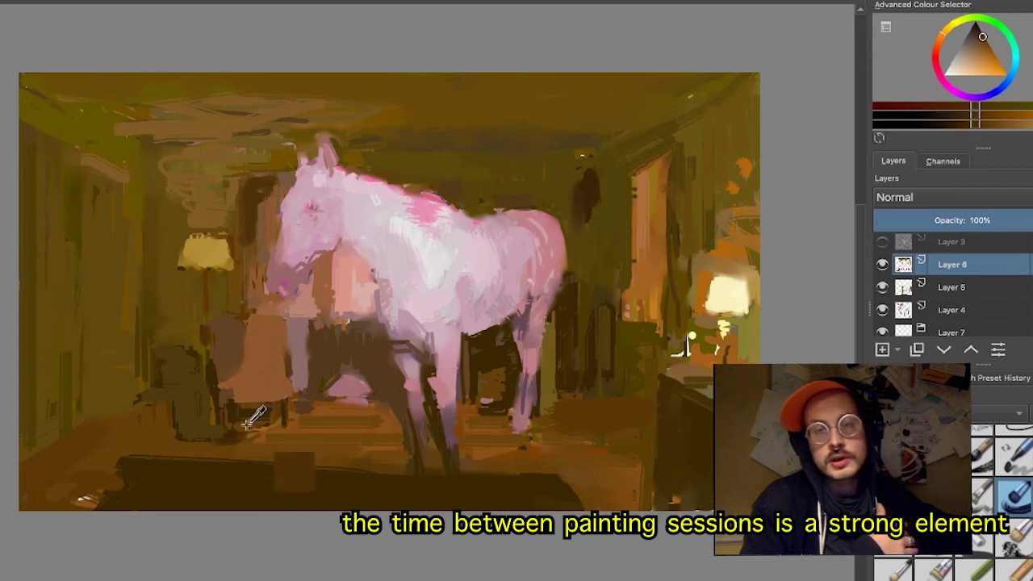
ctrl+click(275, 419)
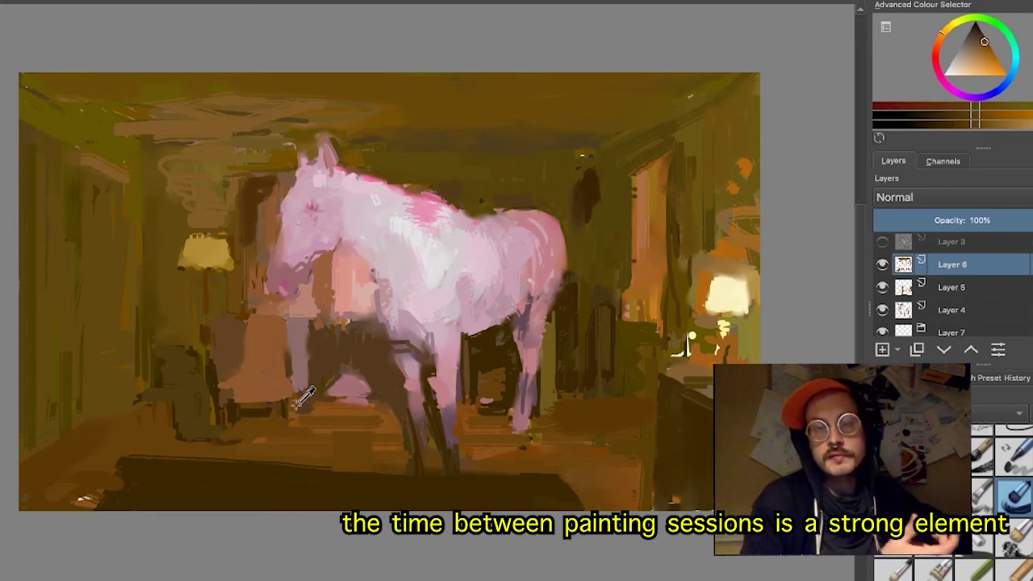
ctrl+click(275, 410)
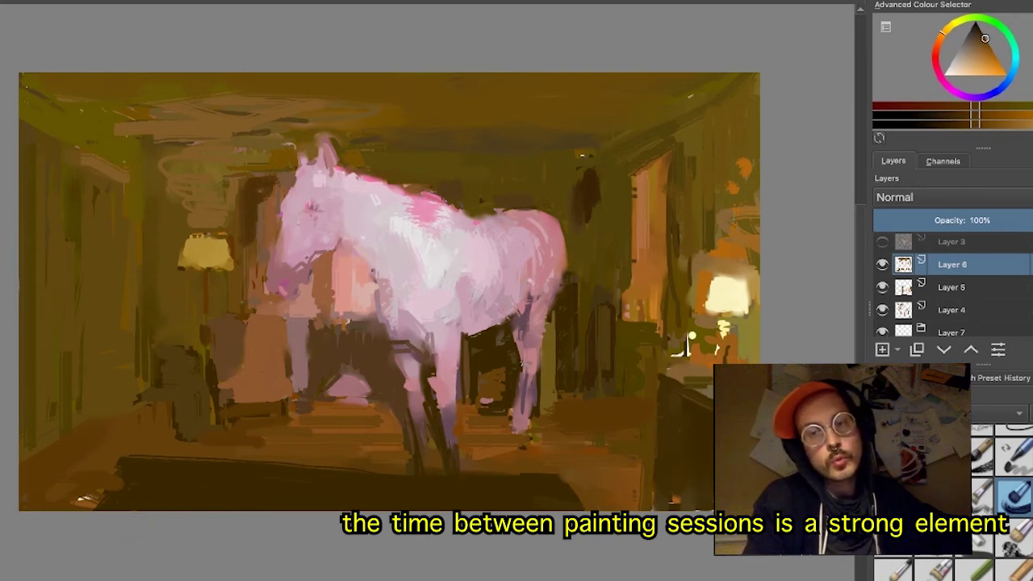
- Paint a dark brown shadow along the floor behind the hind legs and extend it diagonally towards the cabinet
ctrl+click(655, 426)
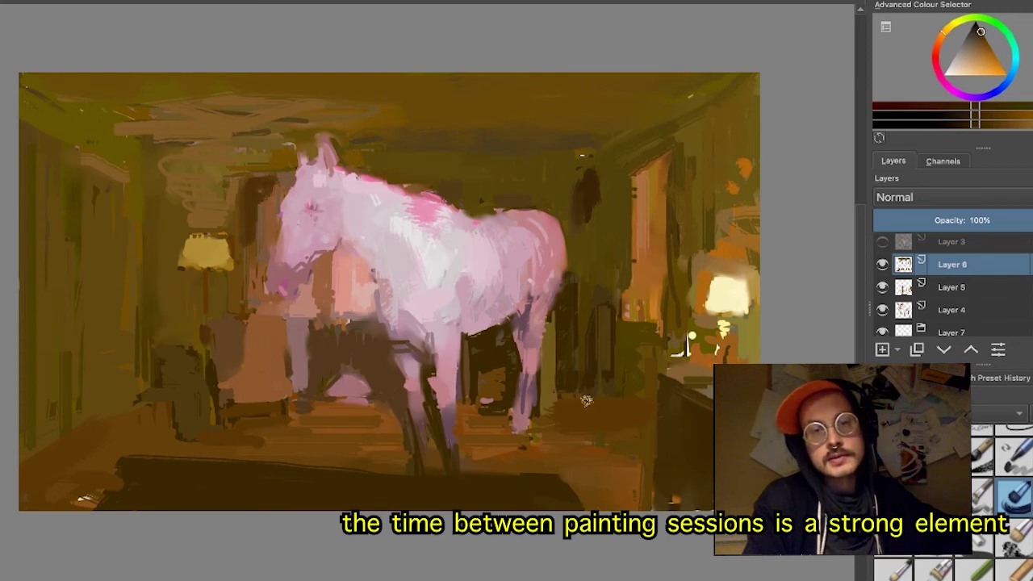
drag(560, 400, 622, 404)
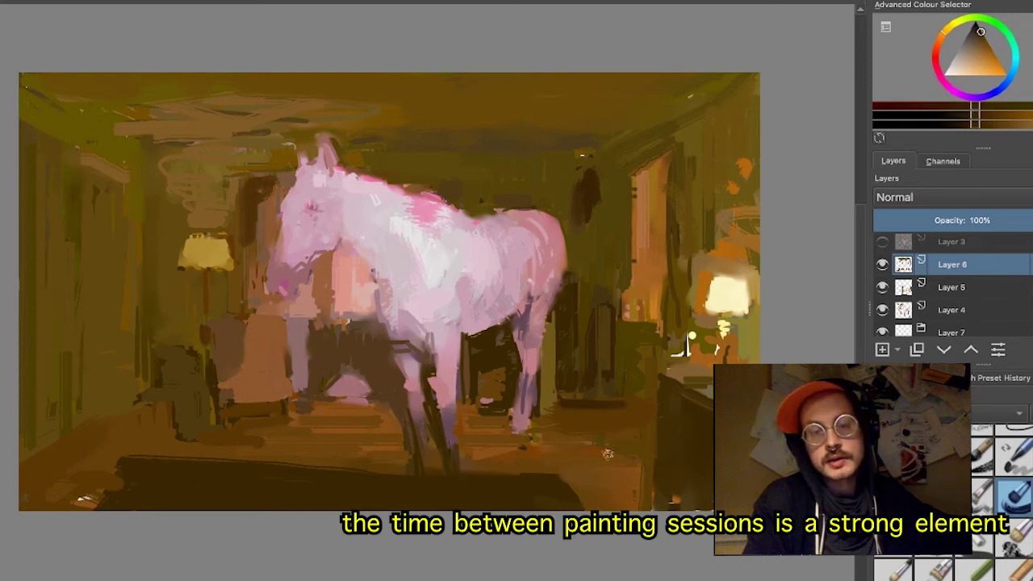
ctrl+click(608, 403)
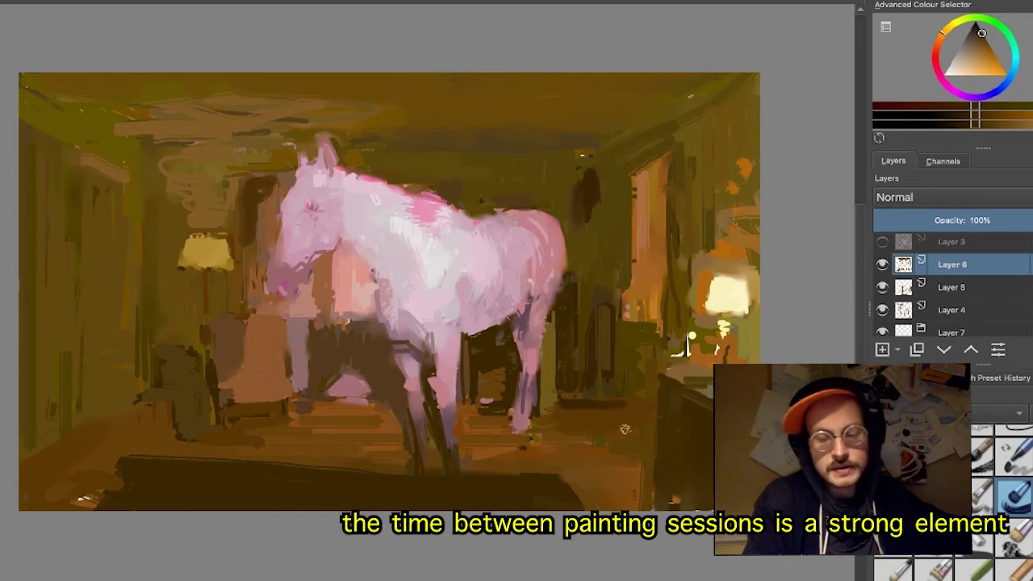
drag(612, 409, 663, 454)
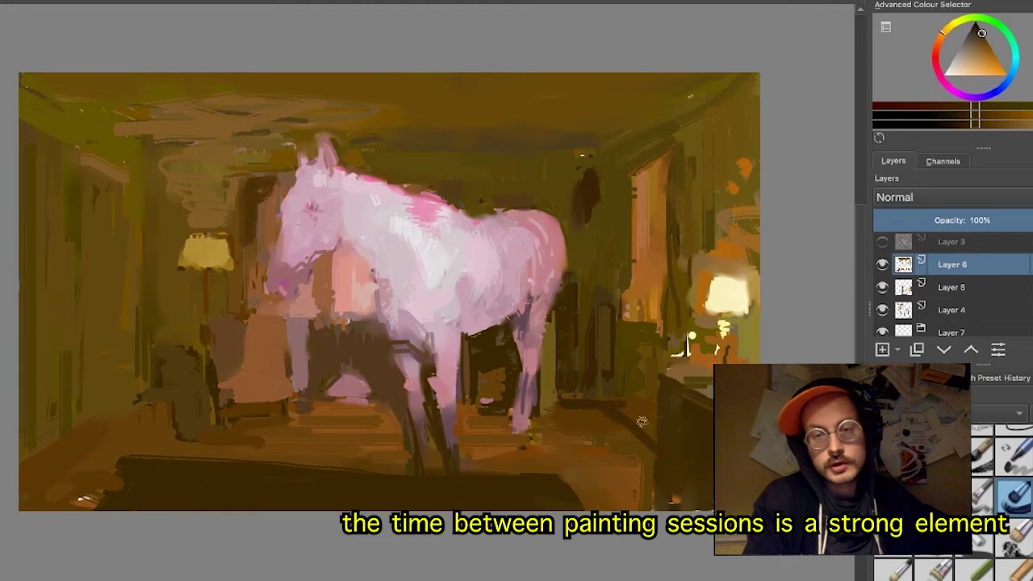
- Redefine the ceiling edge above the window with dark olive and repaint the adjoining wall in sampled lighter olive tones
ctrl+click(669, 118)
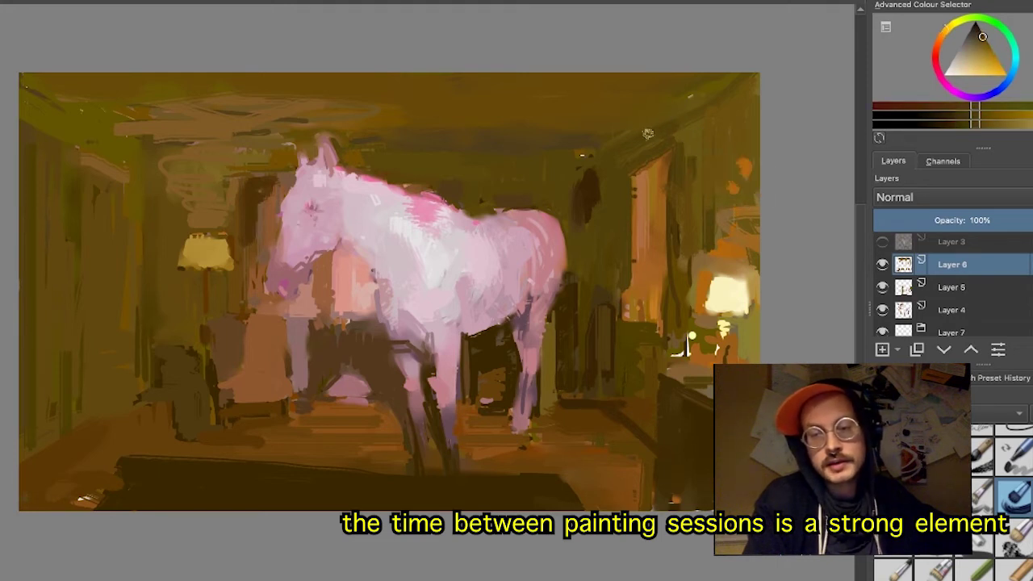
drag(618, 151, 736, 69)
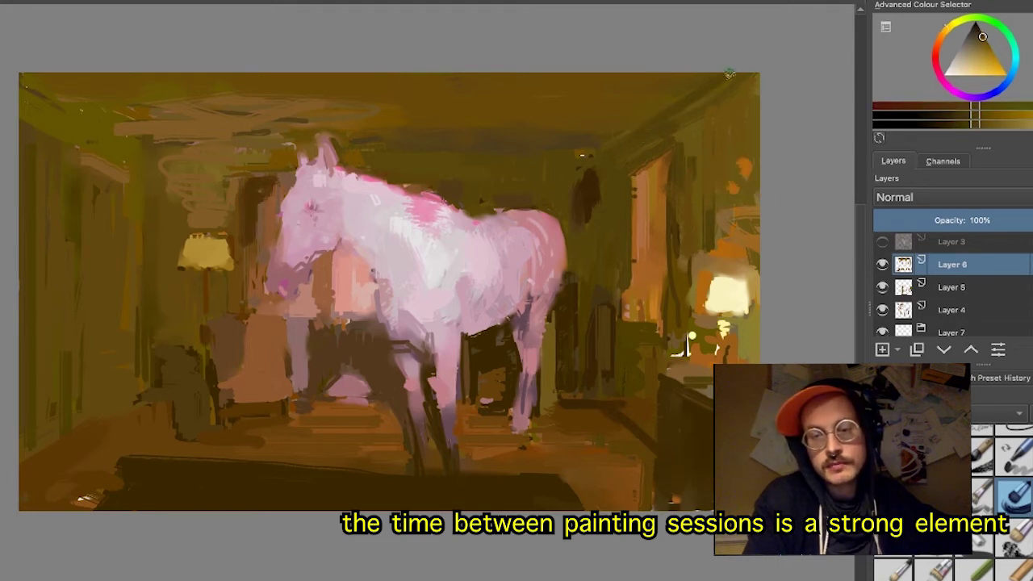
ctrl+click(693, 126)
drag(666, 134, 734, 90)
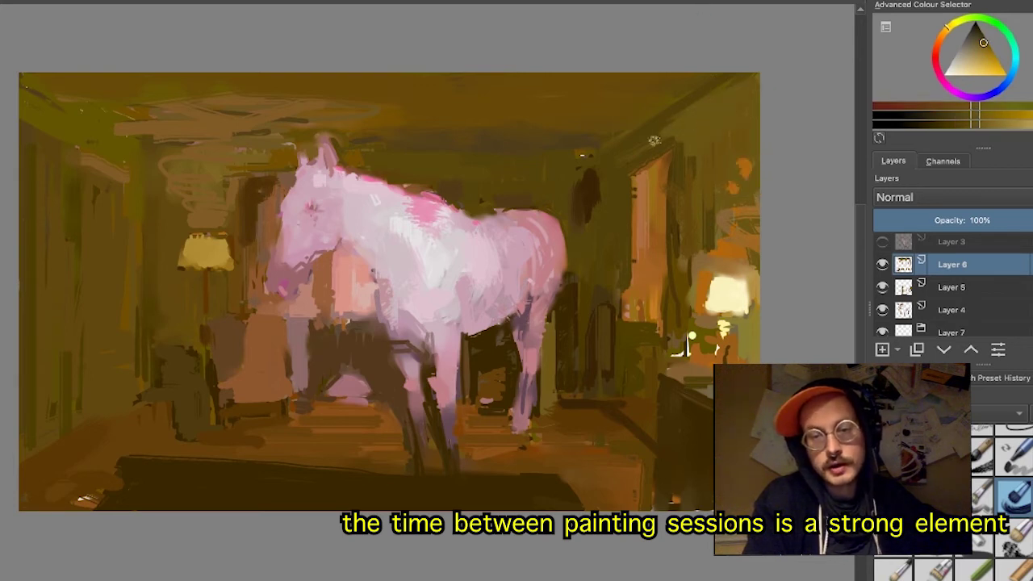
drag(736, 171, 630, 73)
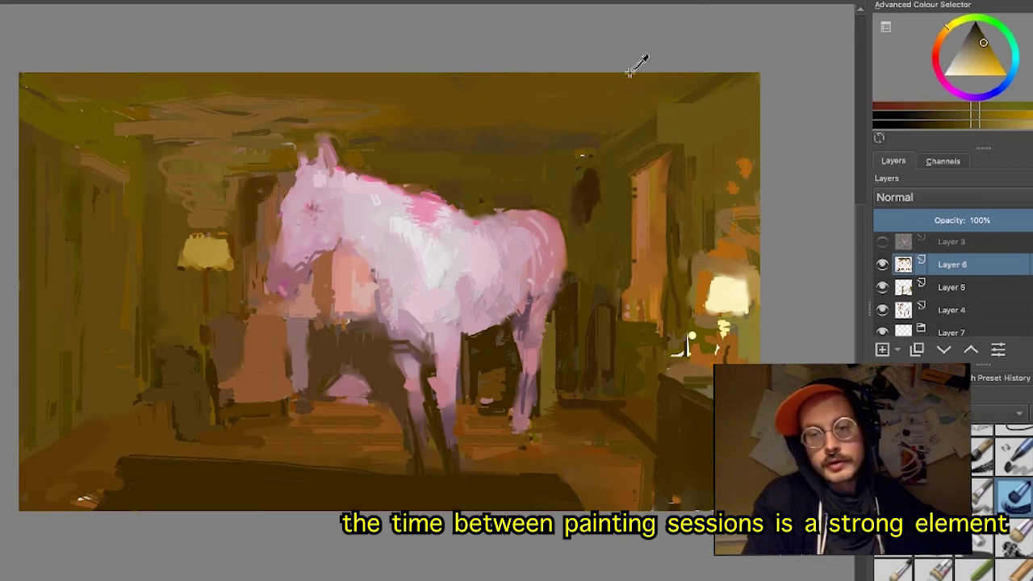
ctrl+click(743, 144)
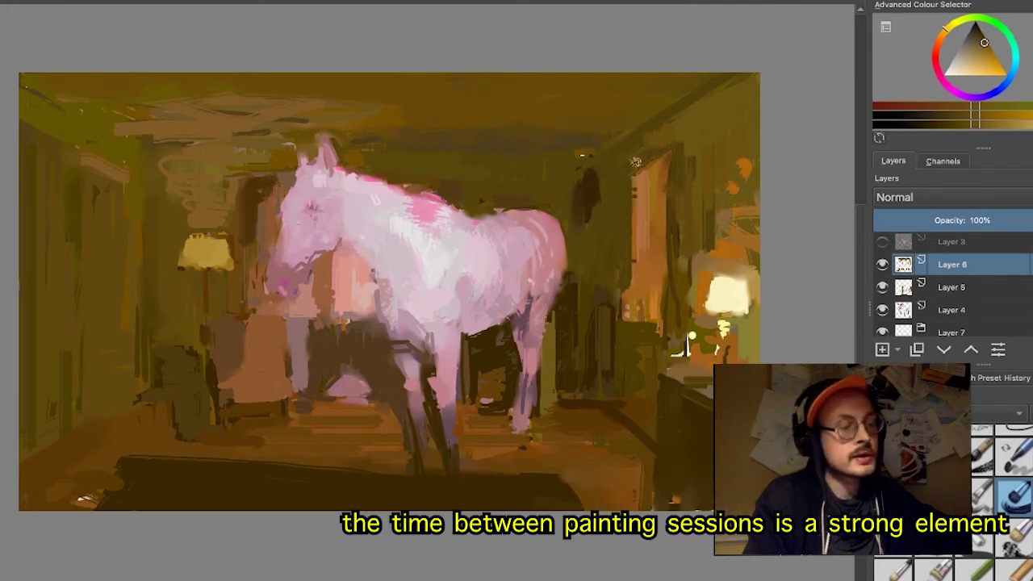
- Reshape the glowing window beside the bright lamp with sampled orange tones and clean up its lower edge
ctrl+click(652, 276)
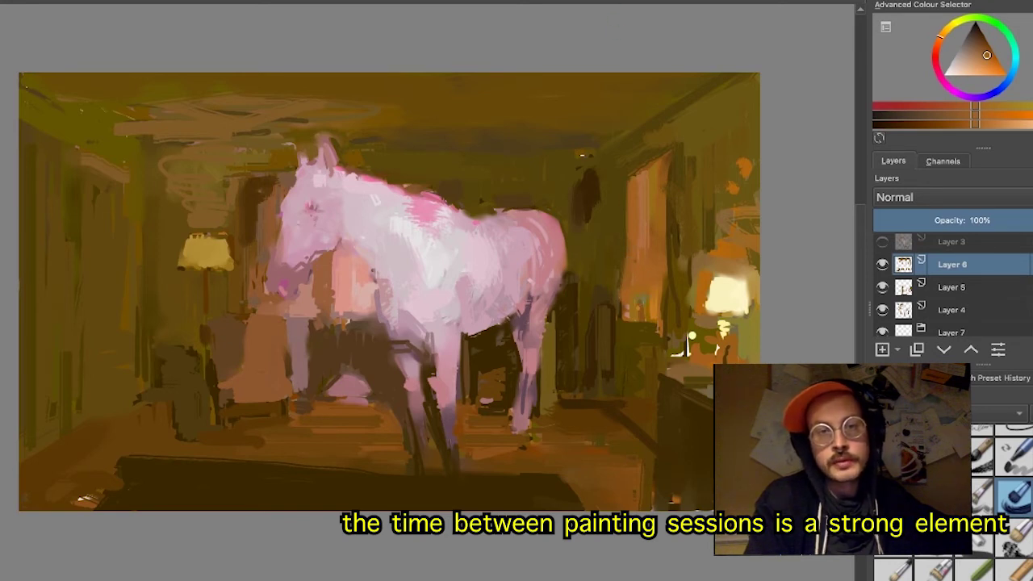
ctrl+click(635, 301)
drag(628, 309, 644, 323)
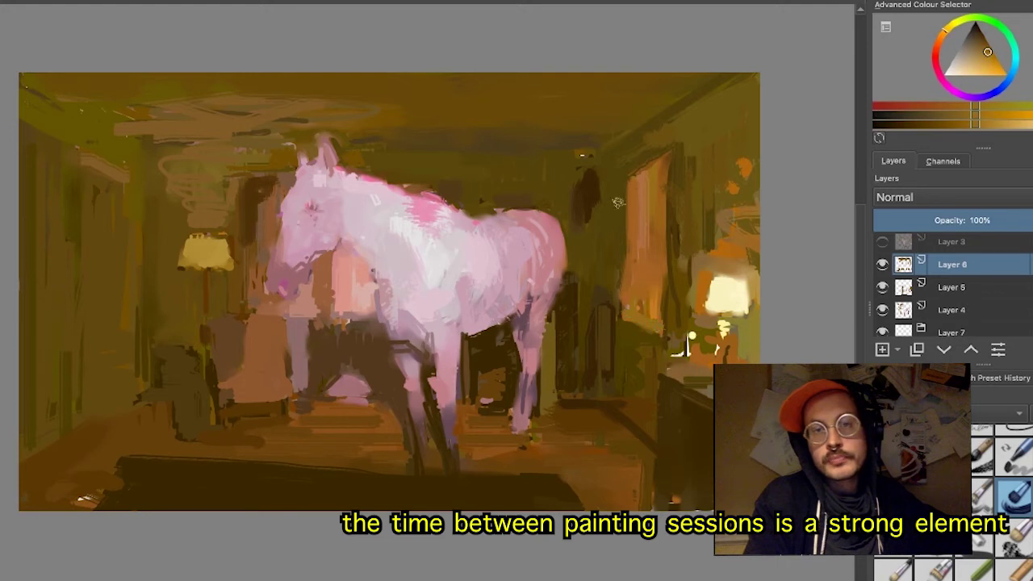
ctrl+click(690, 344)
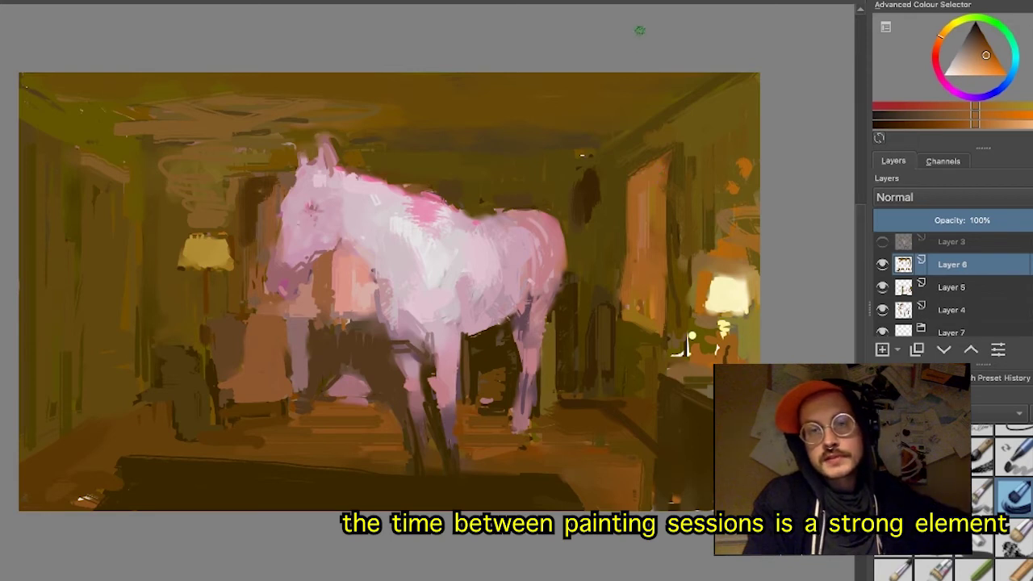
- Refine the horse's muzzle with sampled pink and dark mauve tones and rework the muted brown area beneath it
ctrl+click(445, 212)
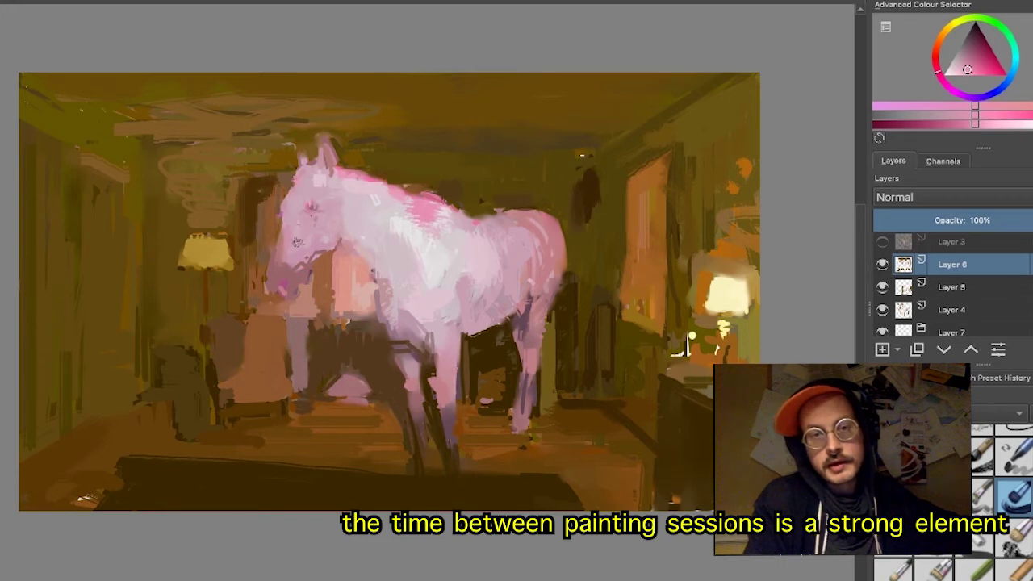
key(ctrl)
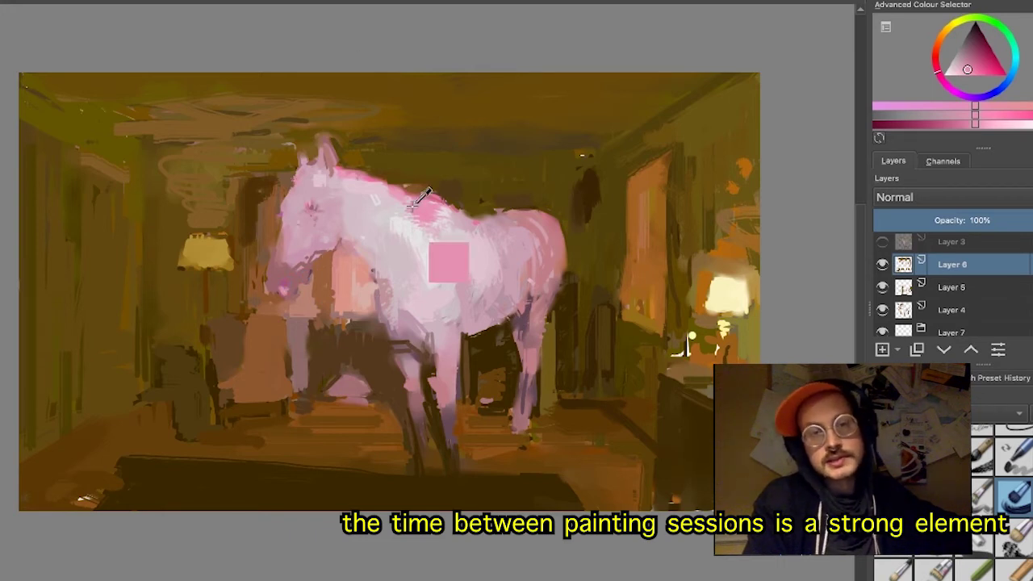
ctrl+click(436, 194)
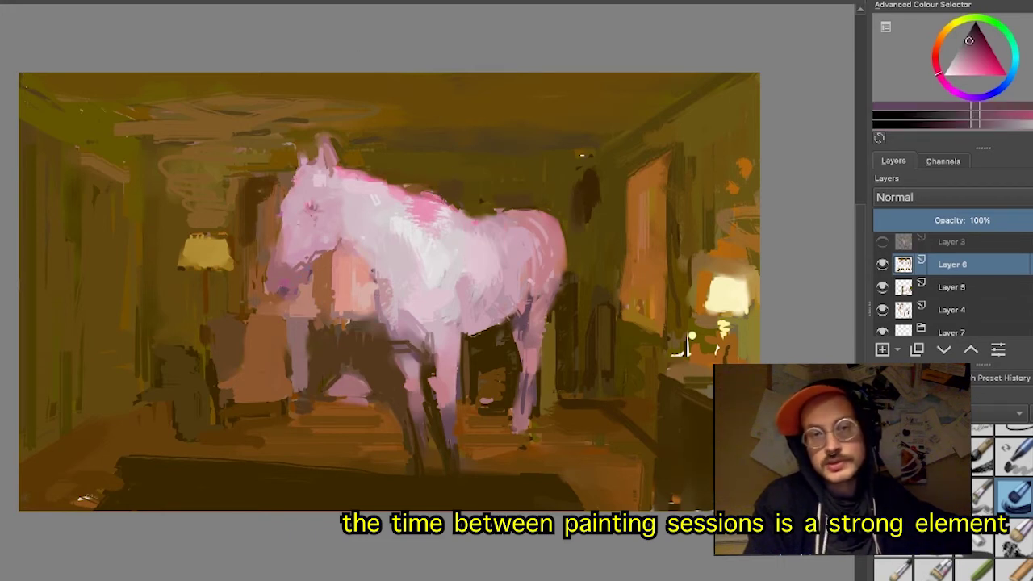
ctrl+click(279, 289)
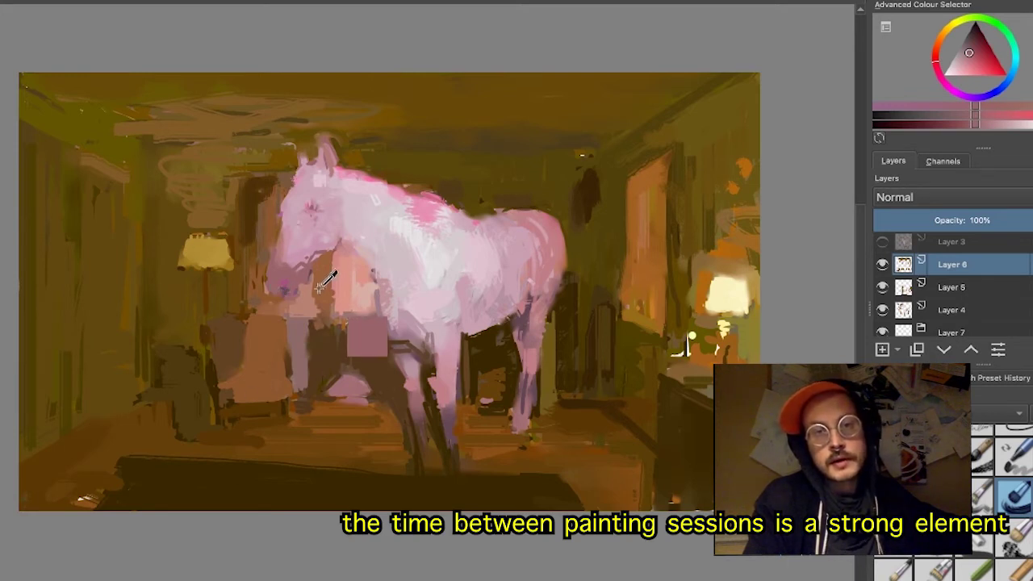
drag(311, 327, 396, 299)
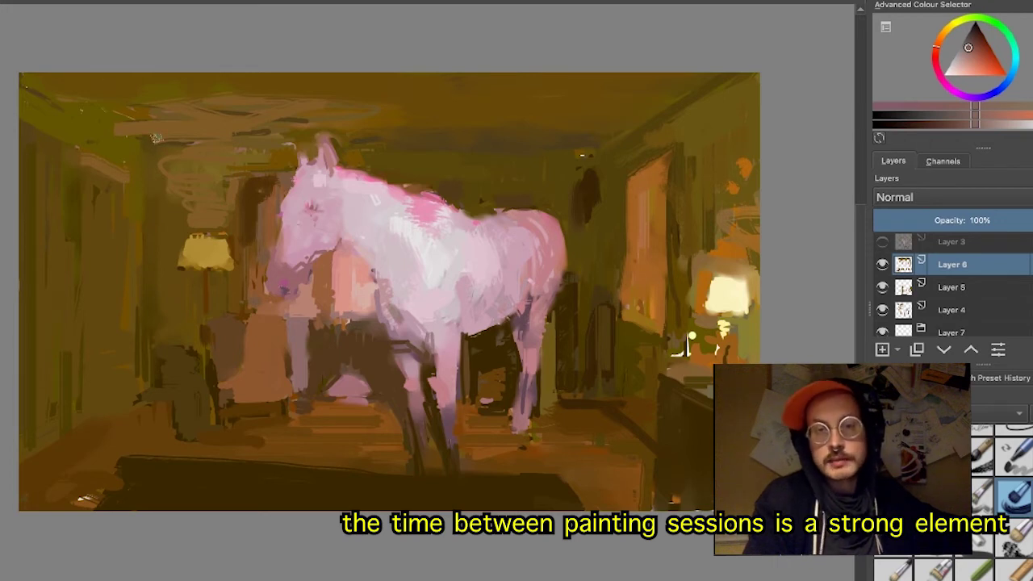
- Repaint the wall around the glowing window and above the bright lamp with sampled olive tones
ctrl+click(107, 140)
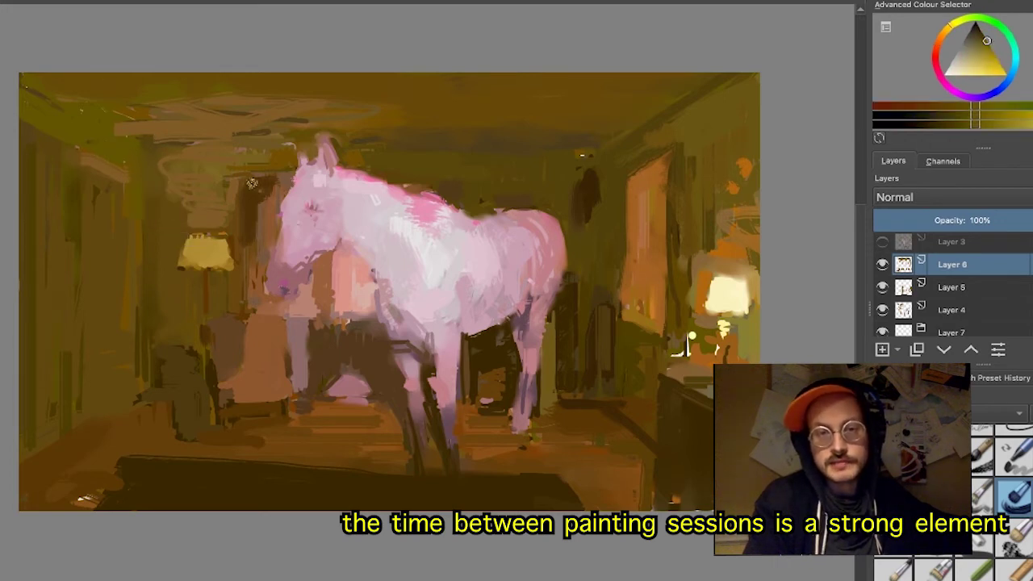
drag(711, 218, 753, 212)
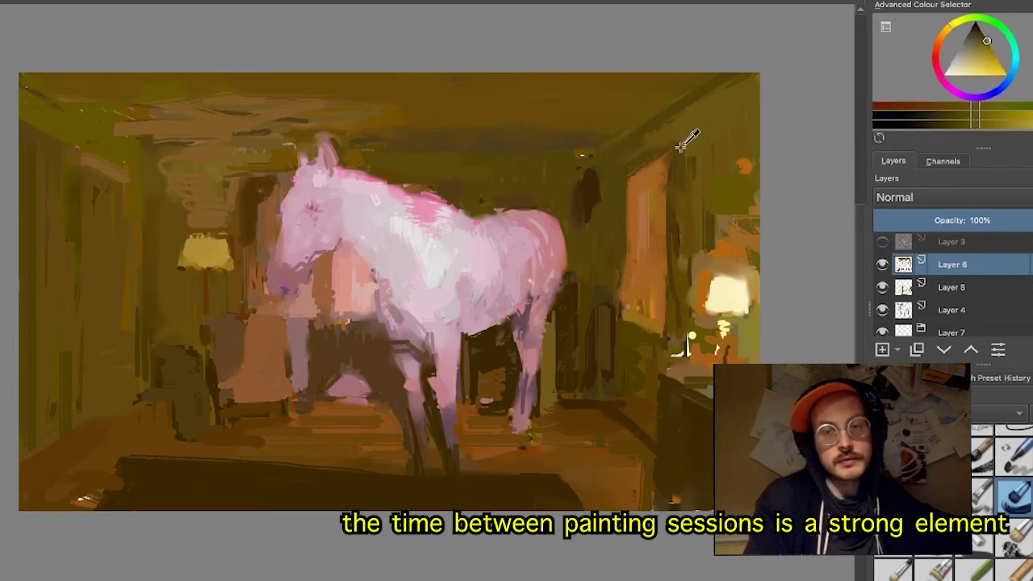
ctrl+click(701, 161)
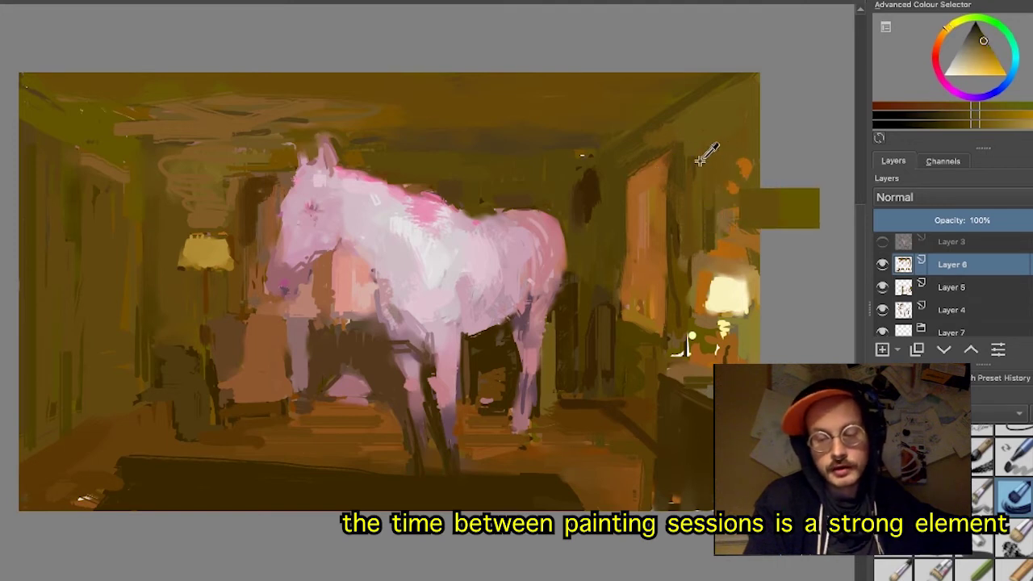
drag(632, 169, 668, 147)
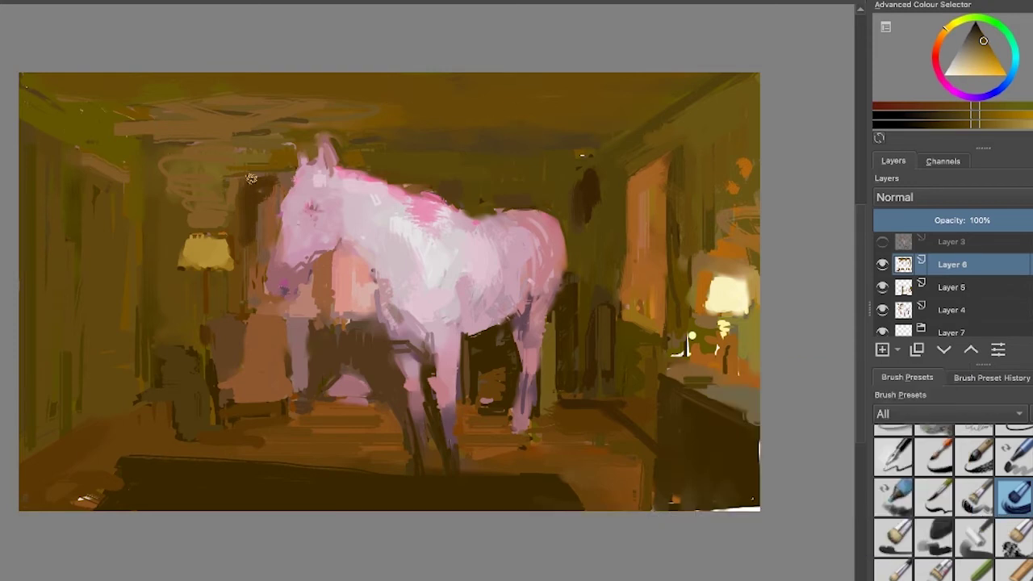
- Extend loose light brown strokes across the ceiling near the far-left corner with a sampled tone
ctrl+click(174, 124)
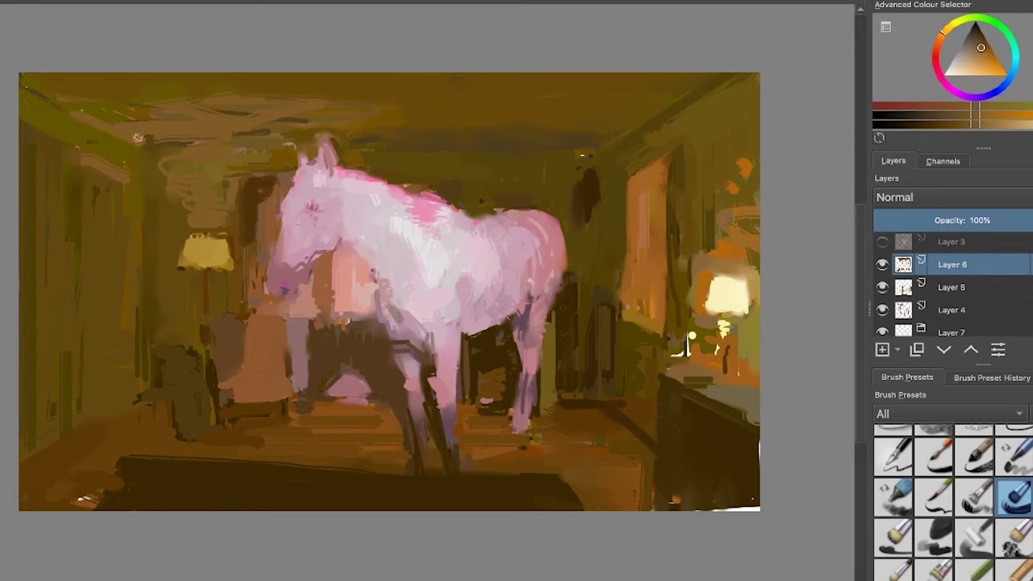
mouse_move(112, 129)
mouse_down()
mouse_move(145, 121)
mouse_move(181, 82)
mouse_move(82, 84)
mouse_up()
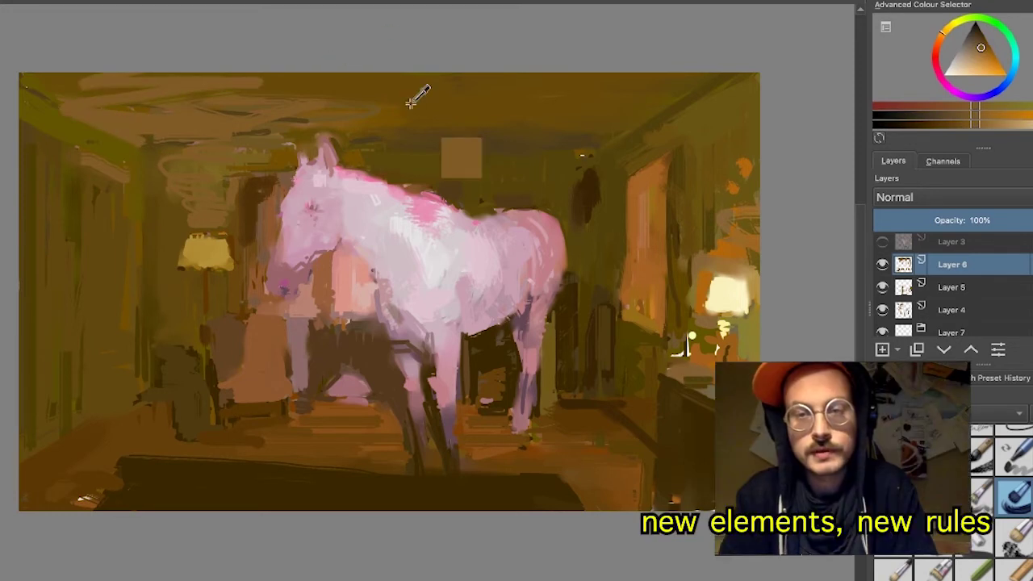
drag(412, 103, 557, 134)
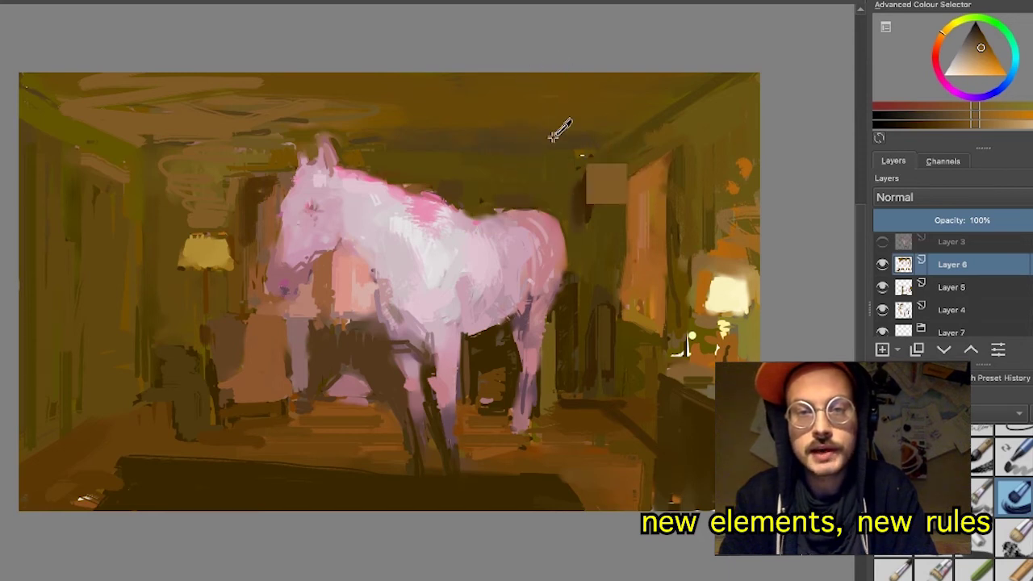
- Draw a dark brown line along the back wall's ceiling edge and square off the dark shape hanging above the horse's rump
ctrl+click(538, 142)
click(983, 34)
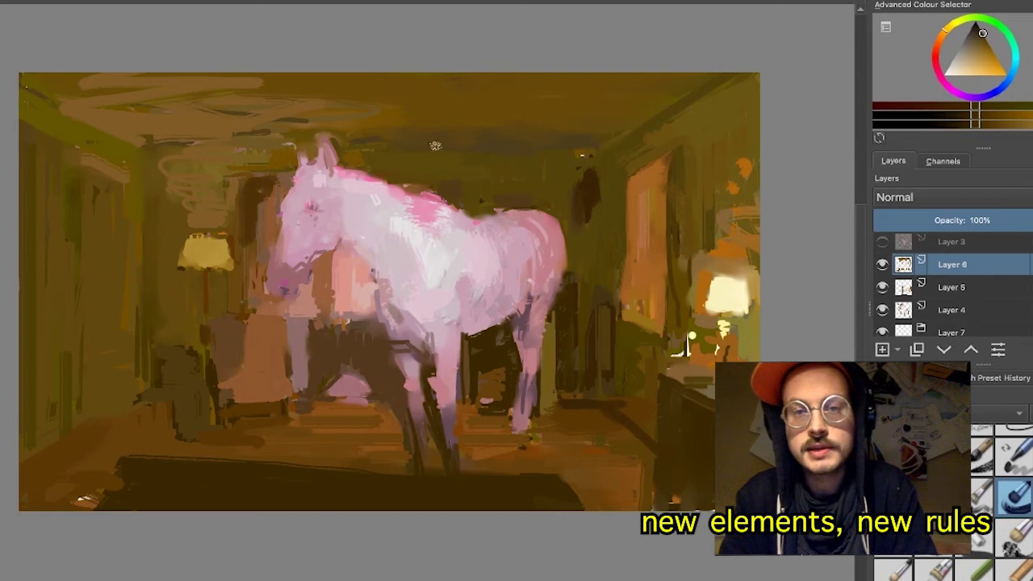
mouse_move(397, 148)
mouse_down()
mouse_move(593, 141)
mouse_move(521, 148)
mouse_move(597, 151)
mouse_up()
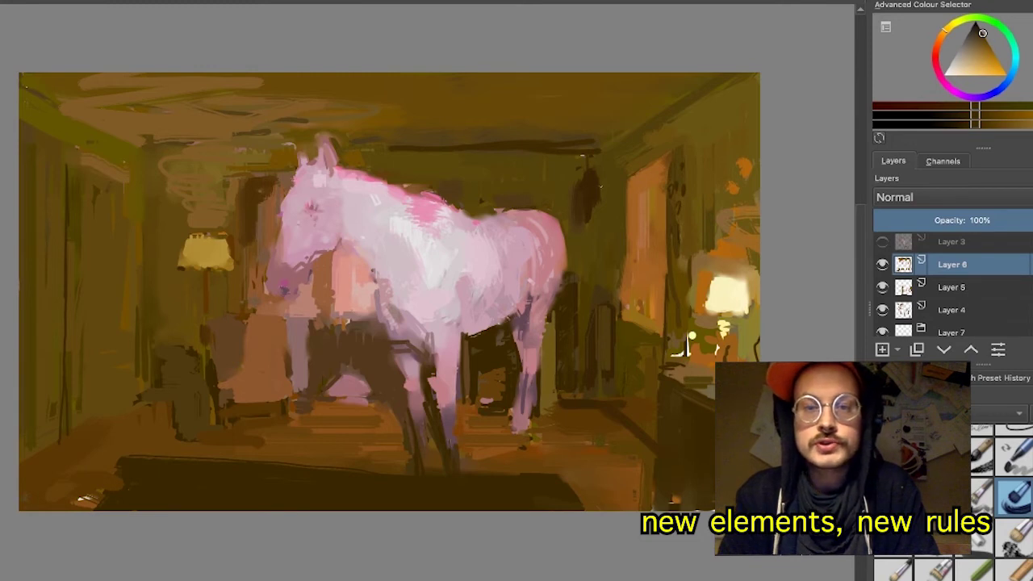
click(656, 216)
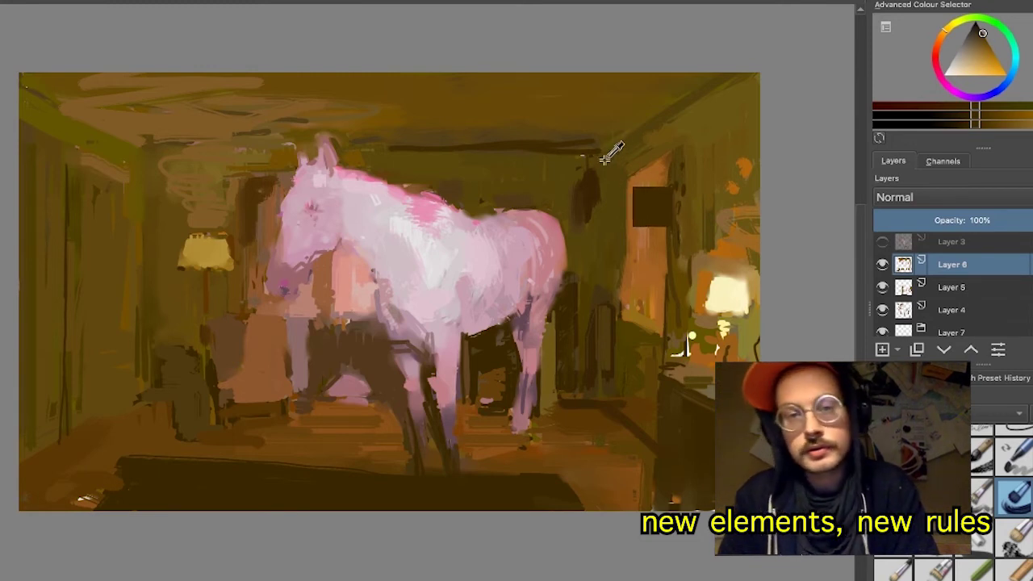
key(ctrl+z)
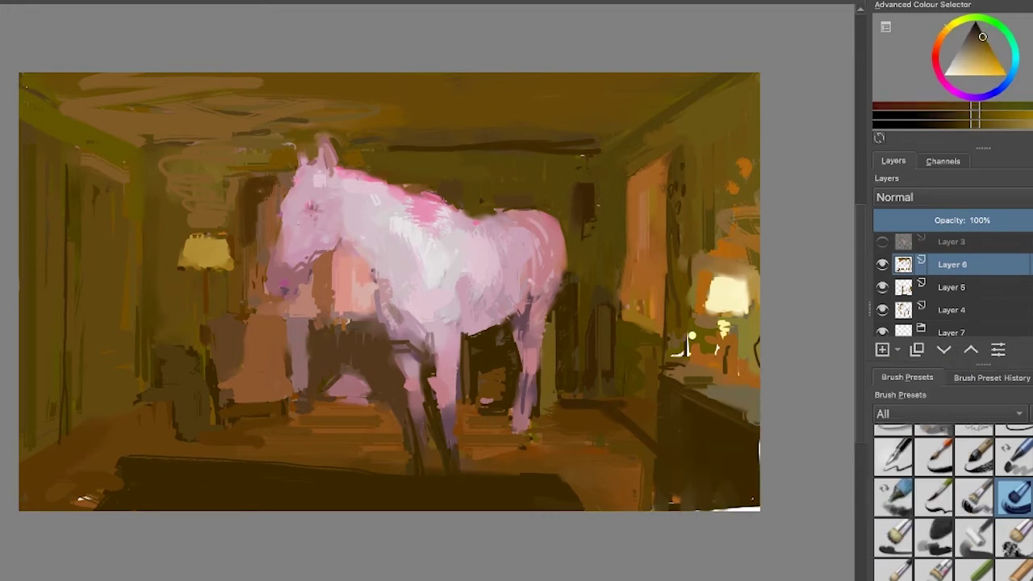
- Add thin dark vertical accents to the side walls and touch up the floor before the horse with sampled brown
click(337, 412)
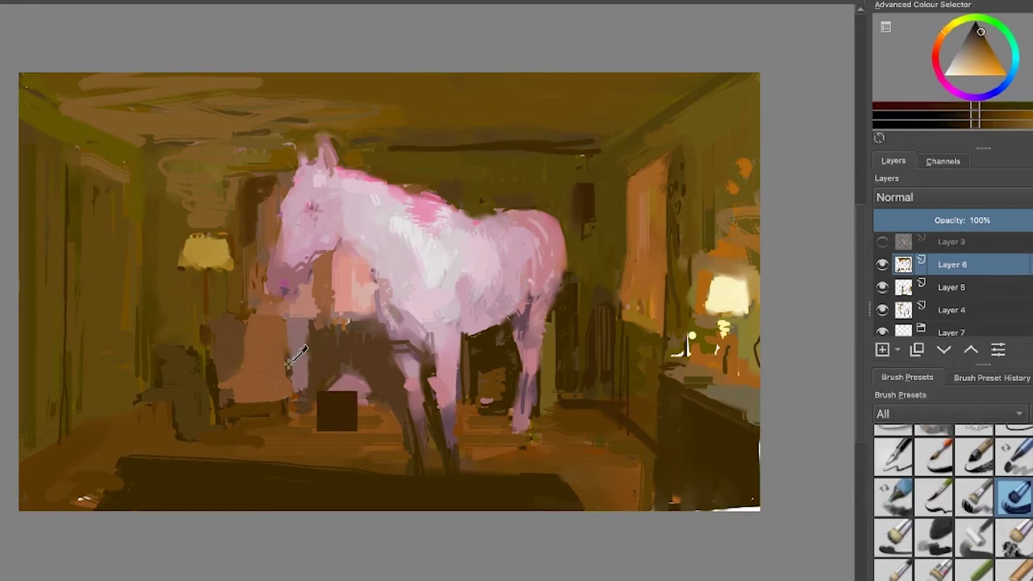
key(ctrl+z)
ctrl+click(331, 418)
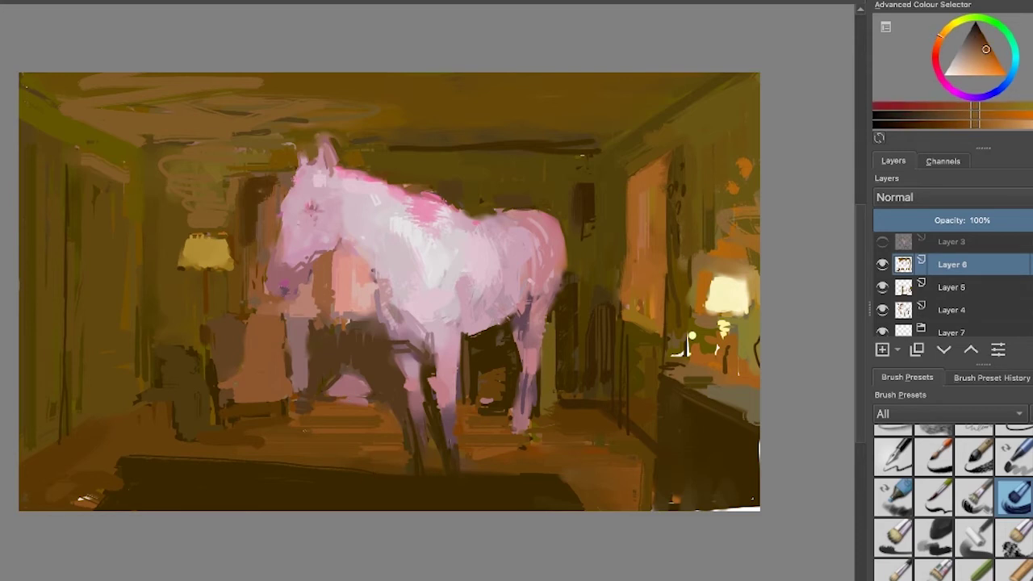
drag(273, 432, 384, 436)
ctrl+click(384, 402)
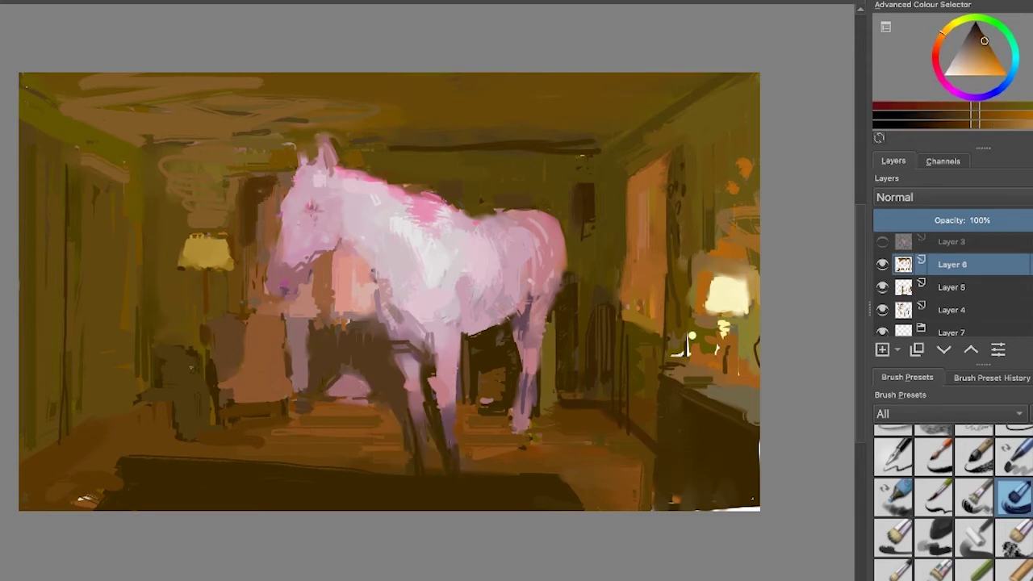
- Strengthen the floor lamp's stand in dark brown and adjust the surrounding area with sampled olive and brown tones
ctrl+click(150, 257)
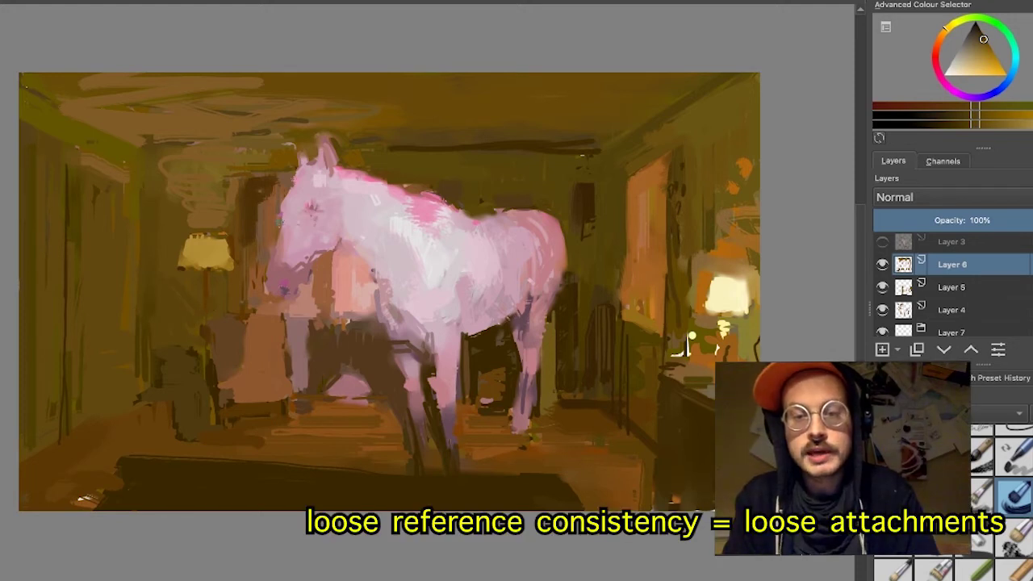
ctrl+click(244, 223)
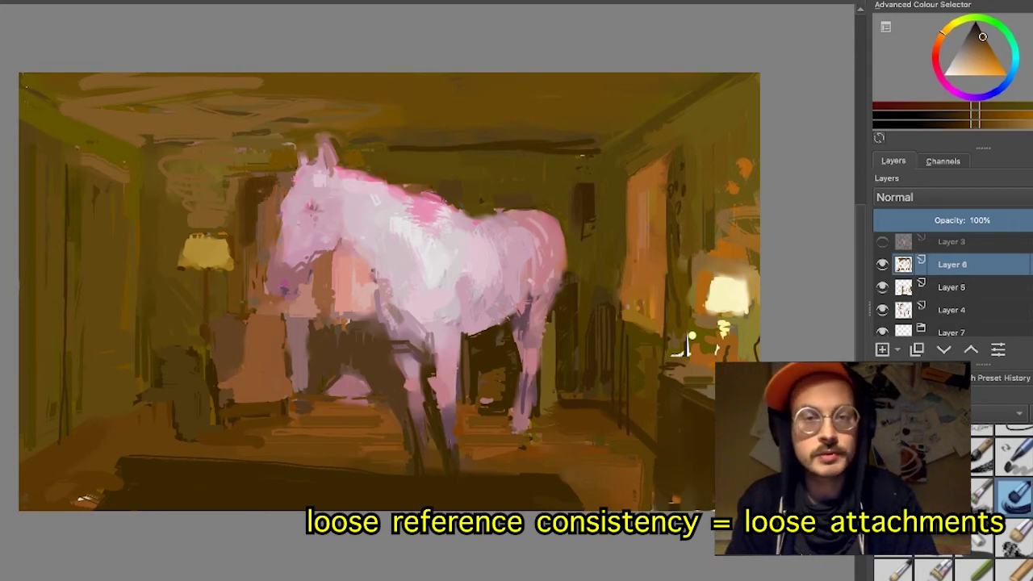
ctrl+click(365, 410)
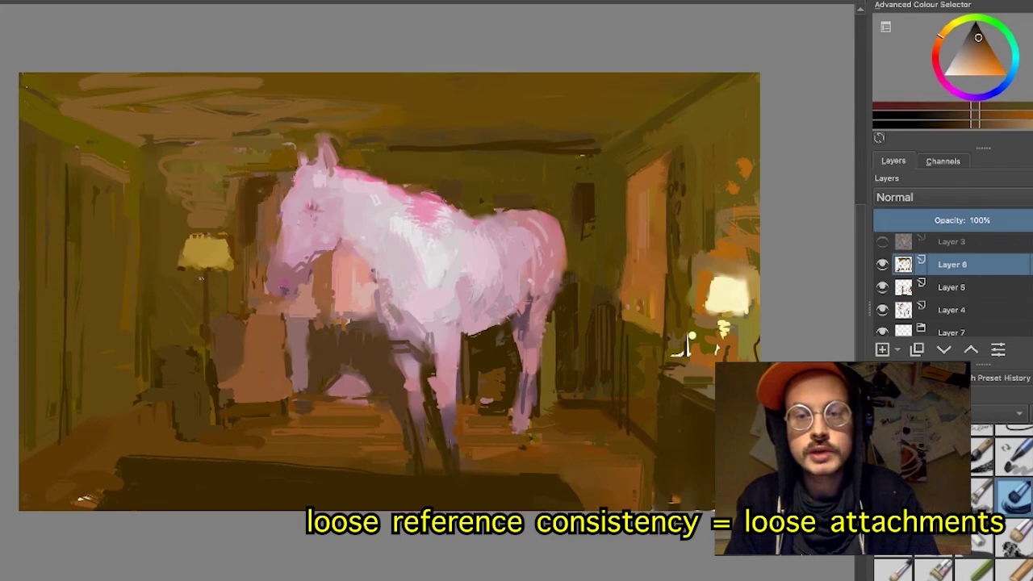
ctrl+click(220, 345)
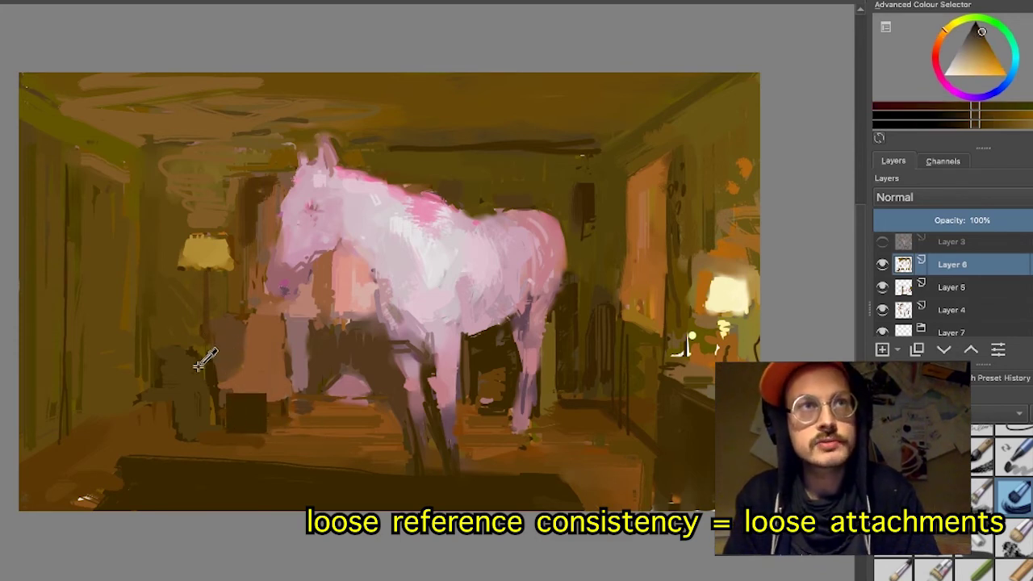
drag(206, 291, 206, 353)
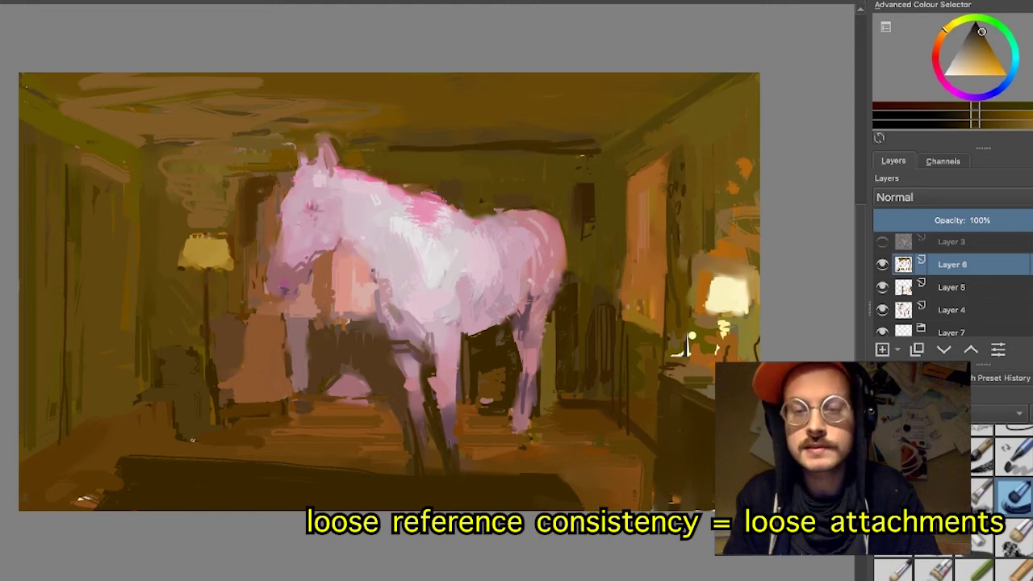
ctrl+click(212, 329)
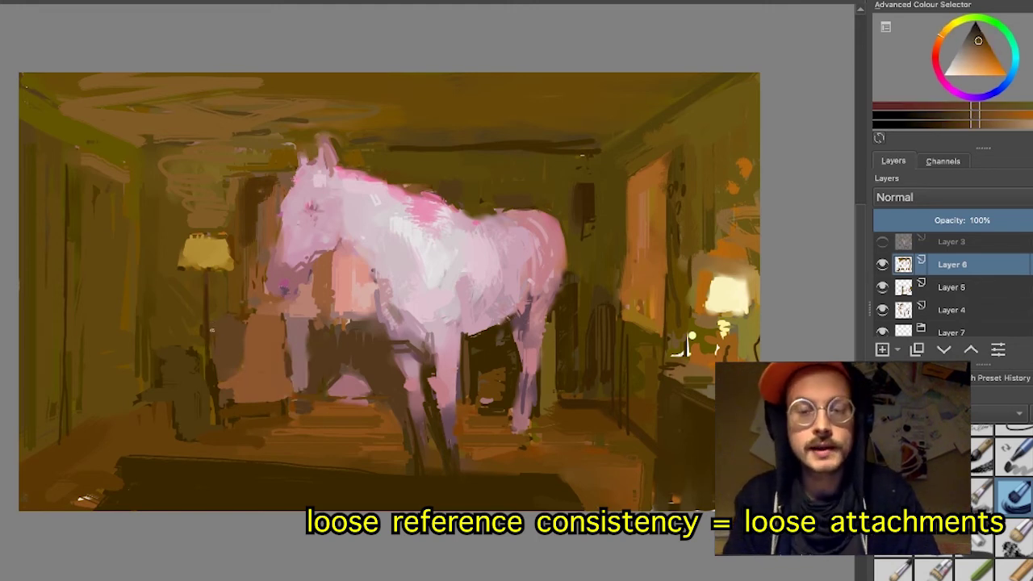
- Reshape the floor lamp's yellow shade into a tapered form and clean up its edges with sampled tones
ctrl+click(198, 249)
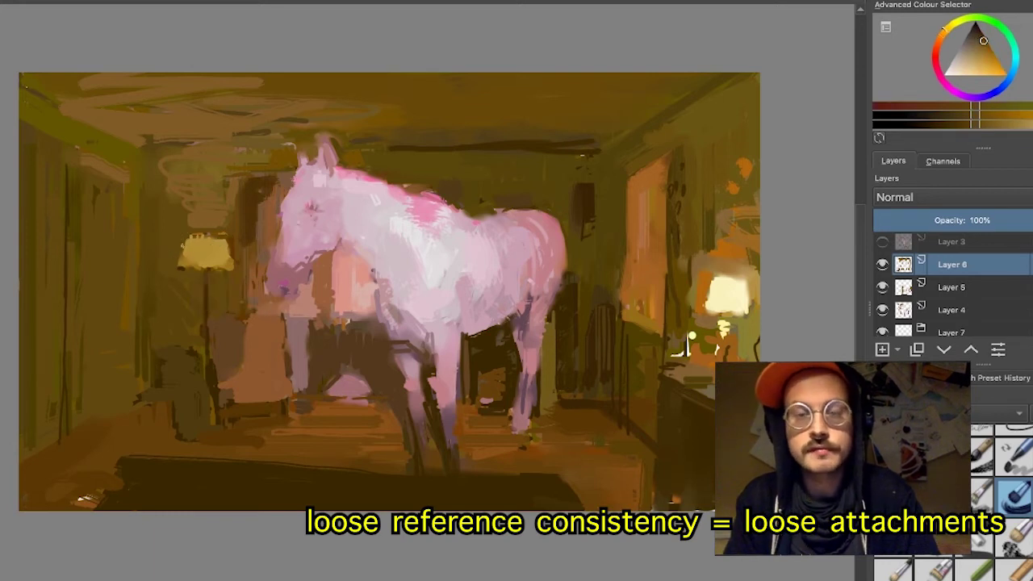
ctrl+click(232, 249)
ctrl+click(243, 236)
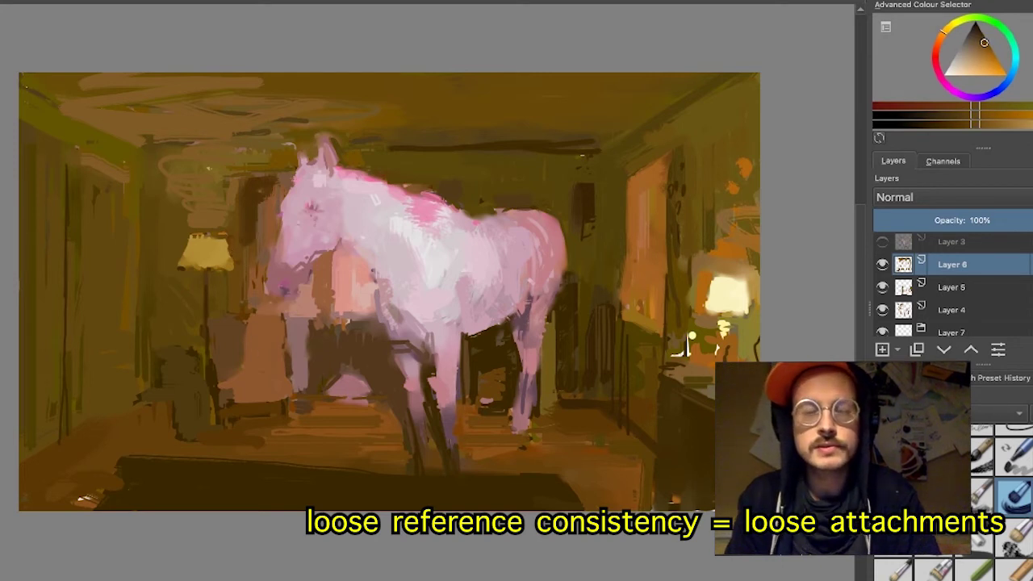
- Touch up the armchair with a sampled muted brown and the salmon area beneath the horse's neck with sampled pinks
ctrl+click(242, 235)
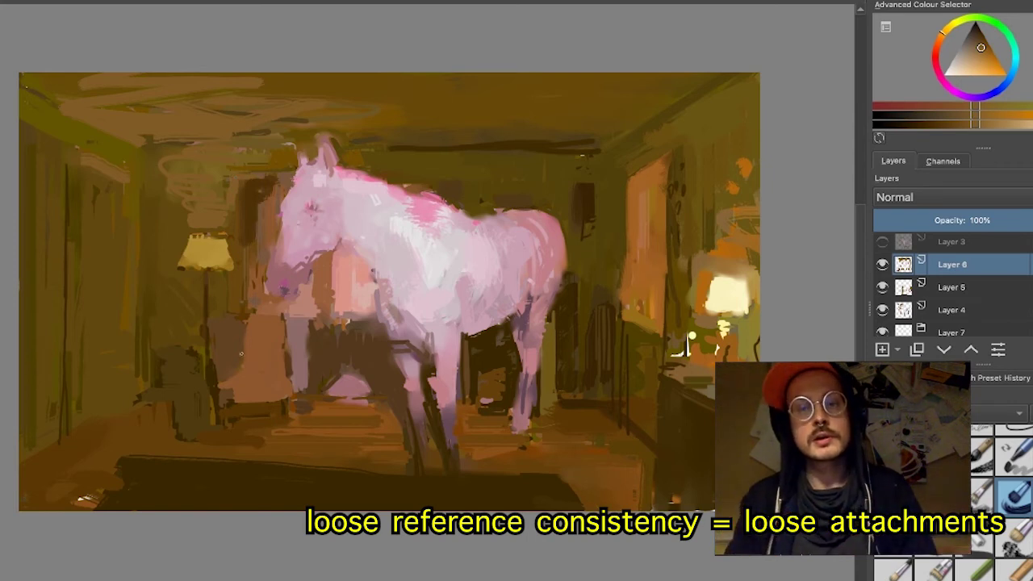
ctrl+click(365, 293)
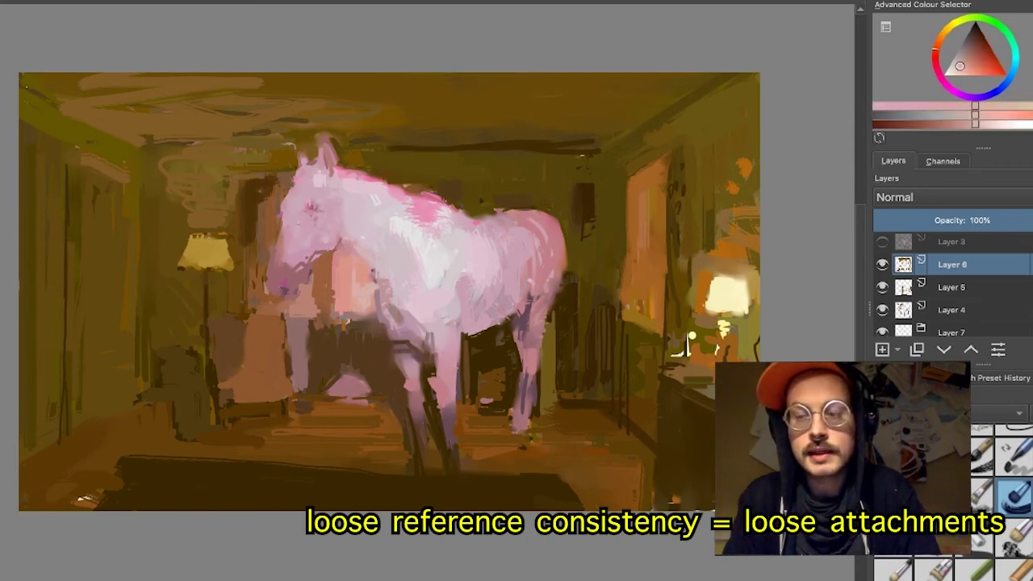
ctrl+click(359, 287)
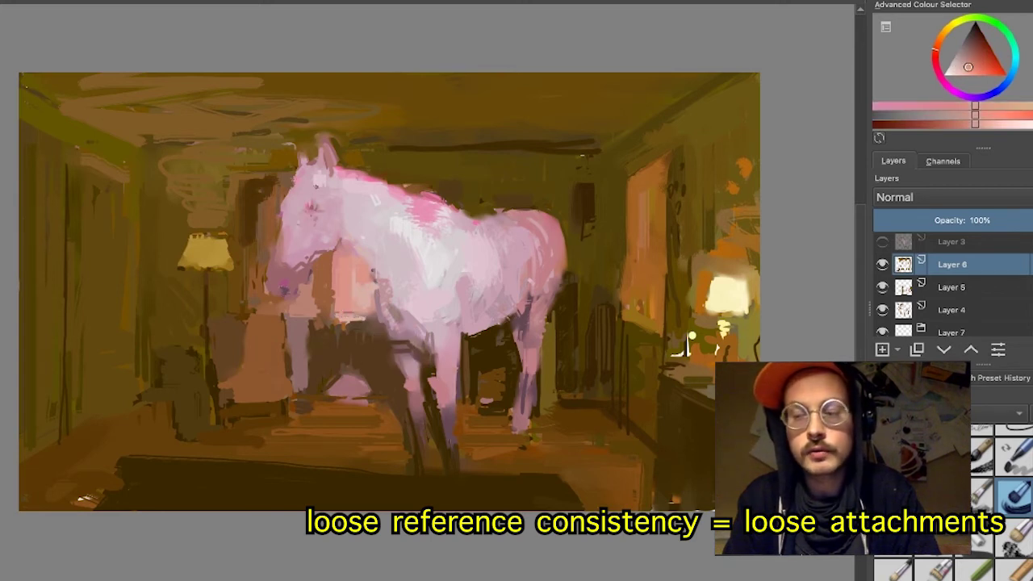
- Soften the bright pink patch on the horse's withers with pale pink and add pink mane strokes along the neck
ctrl+click(468, 258)
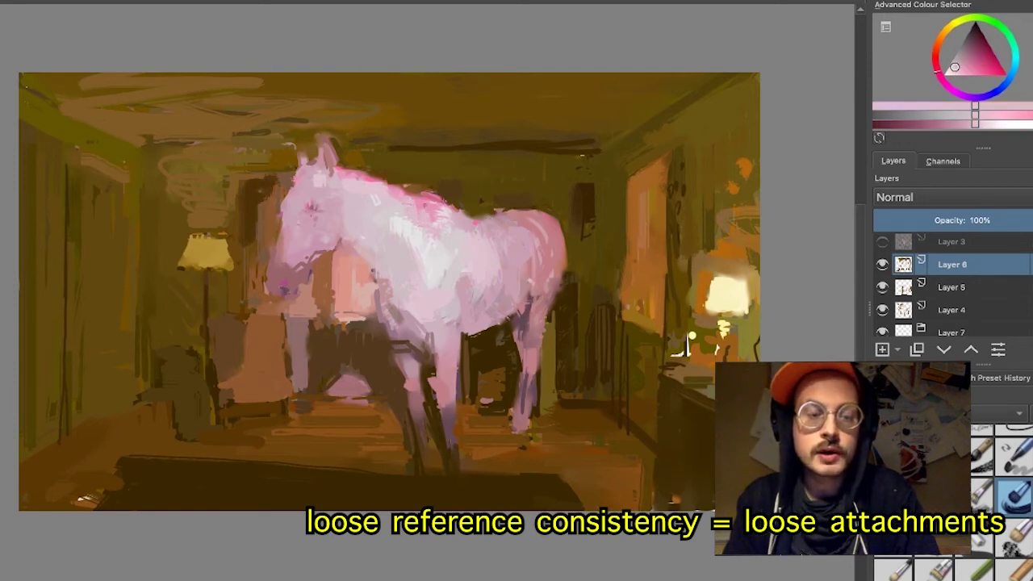
key(ctrl)
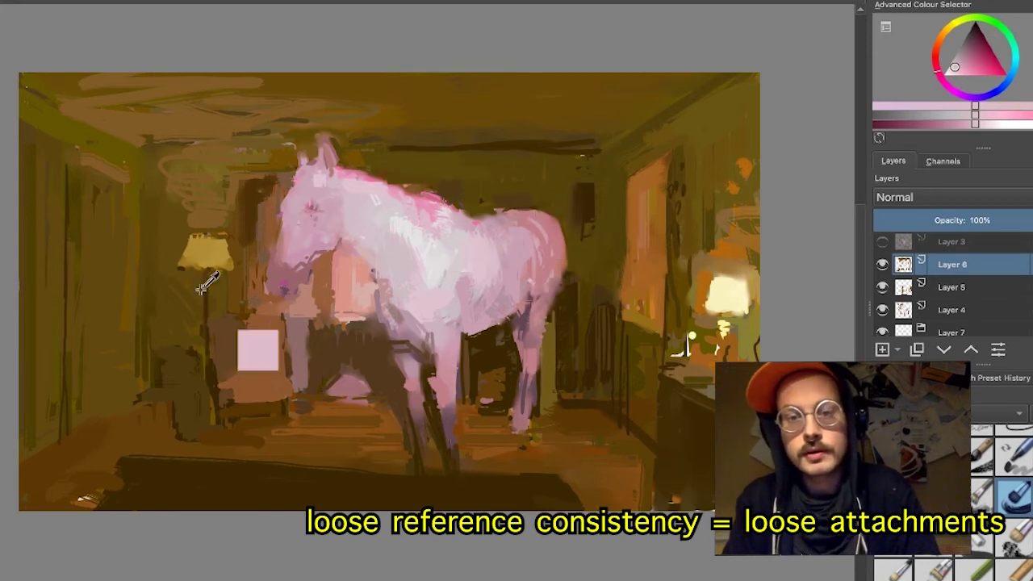
ctrl+click(365, 173)
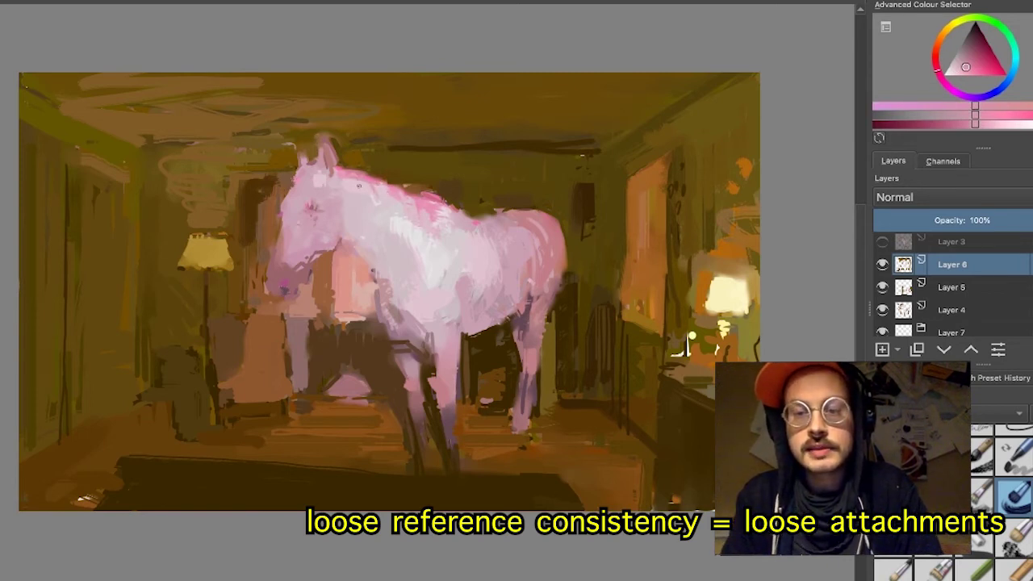
mouse_move(352, 164)
mouse_down()
mouse_move(362, 225)
mouse_move(381, 198)
mouse_up()
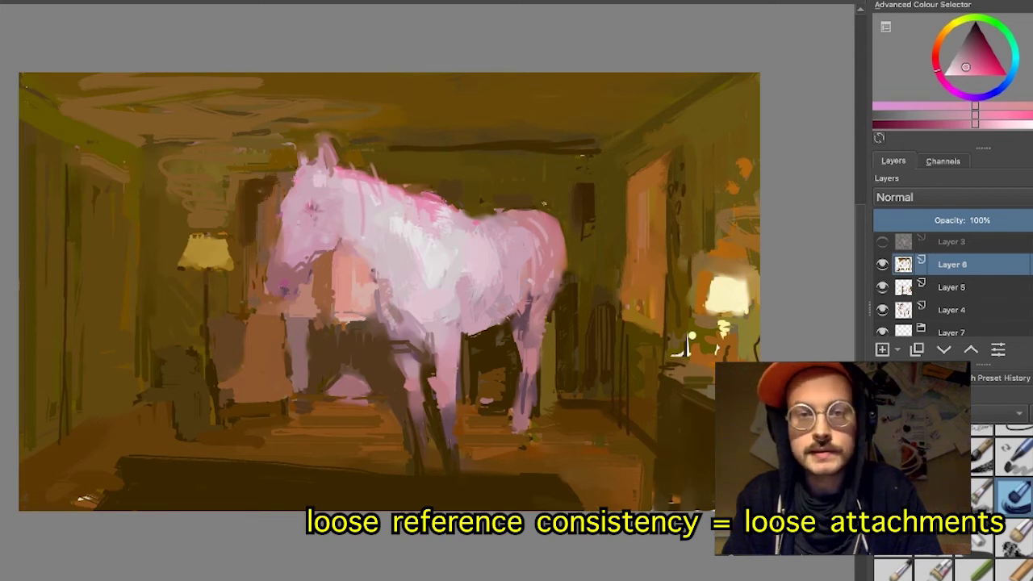
- Define the horse's lower hind leg with dark brown and paint its hoof in a sampled muted purple
ctrl+click(539, 393)
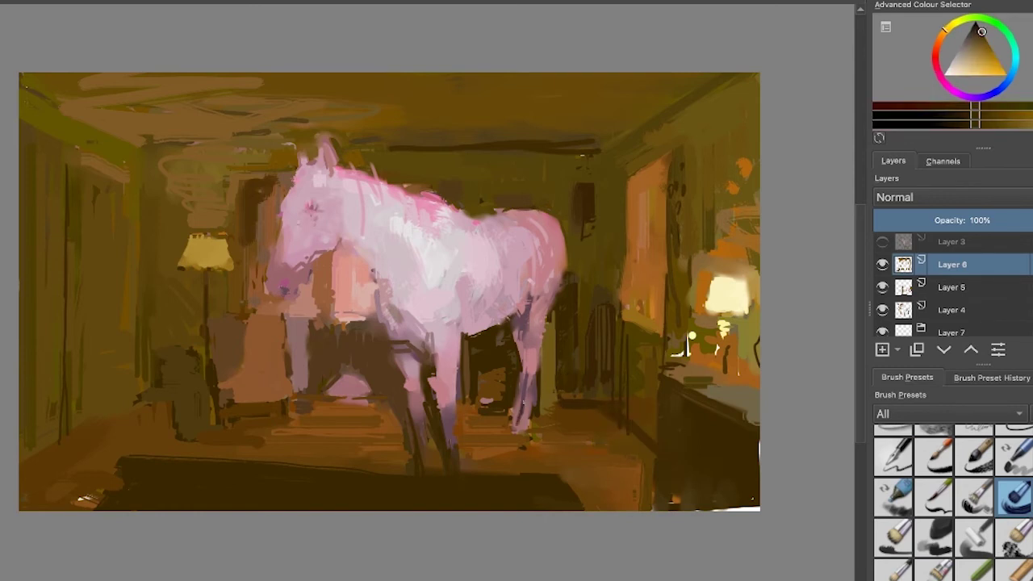
ctrl+click(528, 417)
drag(525, 416, 519, 433)
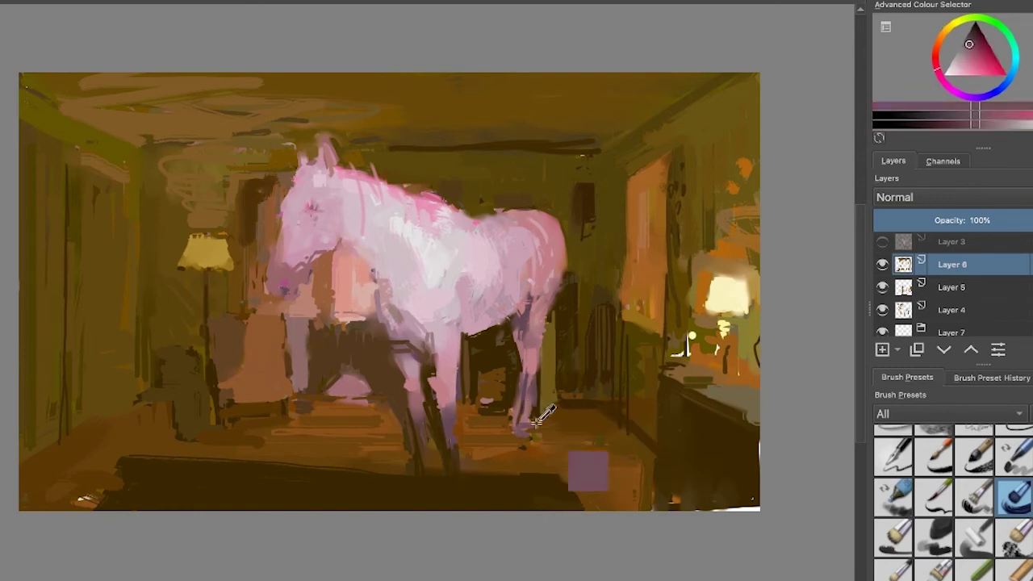
- Paint vertical reddish-brown folds on the curtain beside the horse's head
ctrl+click(268, 190)
ctrl+click(280, 208)
click(982, 44)
drag(256, 198, 259, 256)
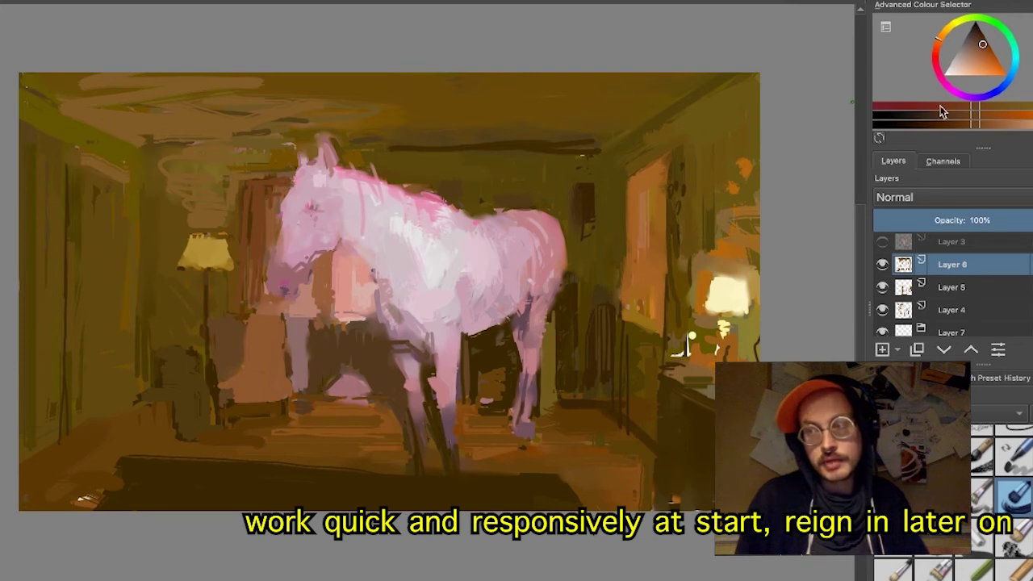
- Choose a muted olive-brown and work it into the curtain and wall beside the horse's head, adding a sampled dark tone
click(947, 36)
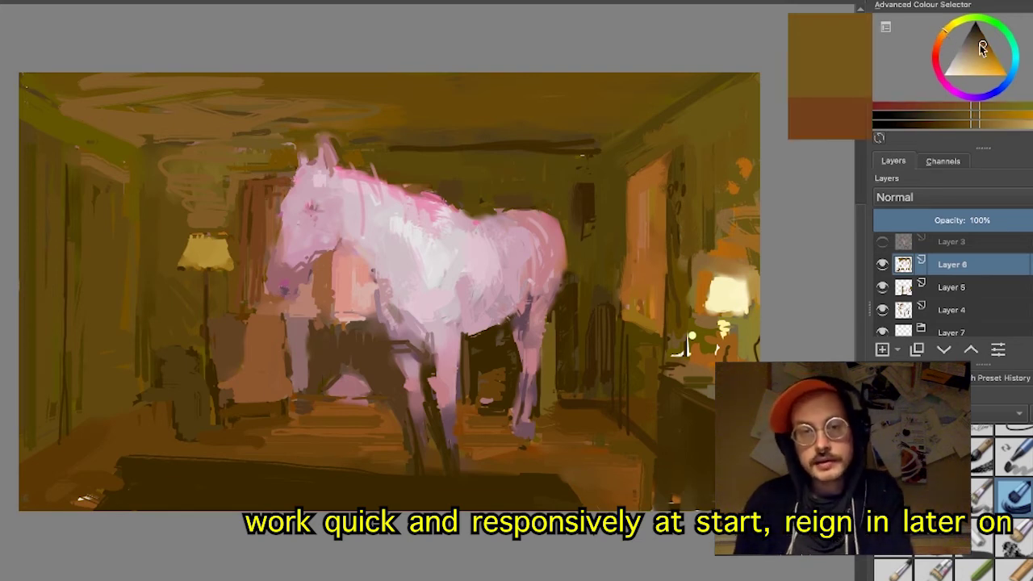
click(982, 41)
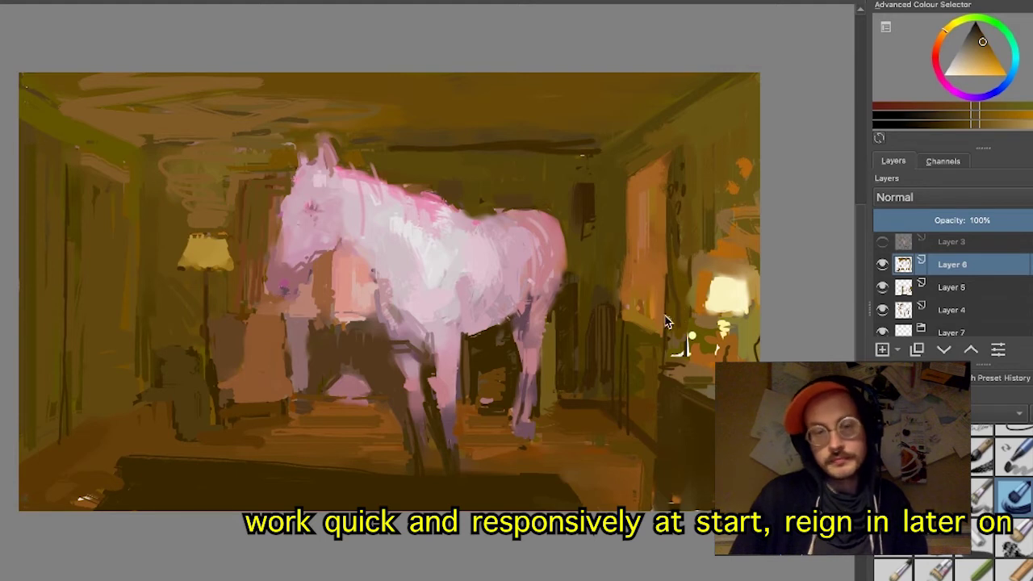
ctrl+click(608, 316)
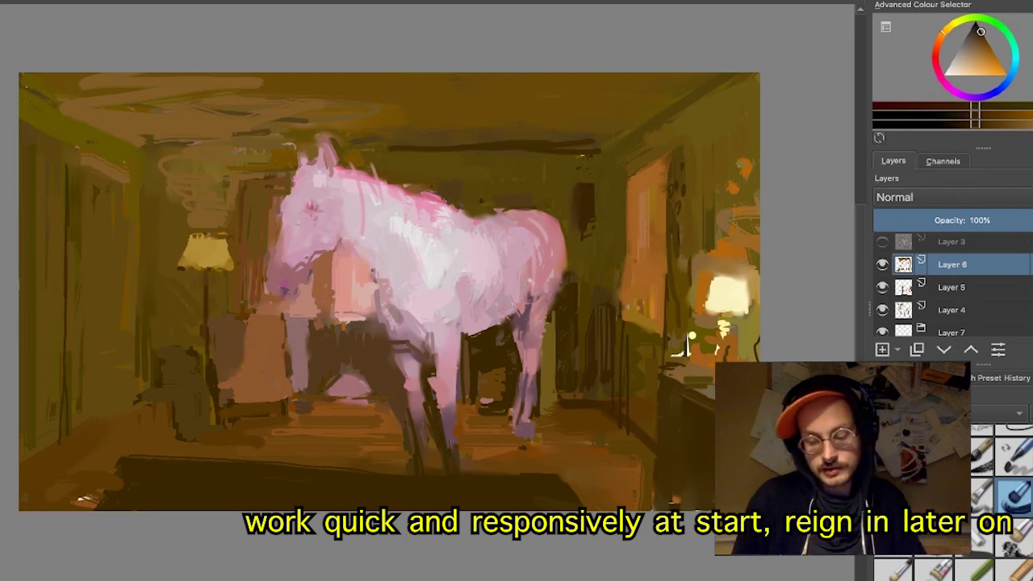
- Cover the orange marks on the wall above the table lamp with olive tones sampled from the painting
mouse_move(740, 163)
mouse_down()
mouse_move(721, 234)
mouse_move(734, 131)
mouse_move(725, 171)
mouse_move(709, 175)
mouse_move(722, 244)
mouse_move(748, 154)
mouse_move(759, 238)
mouse_up()
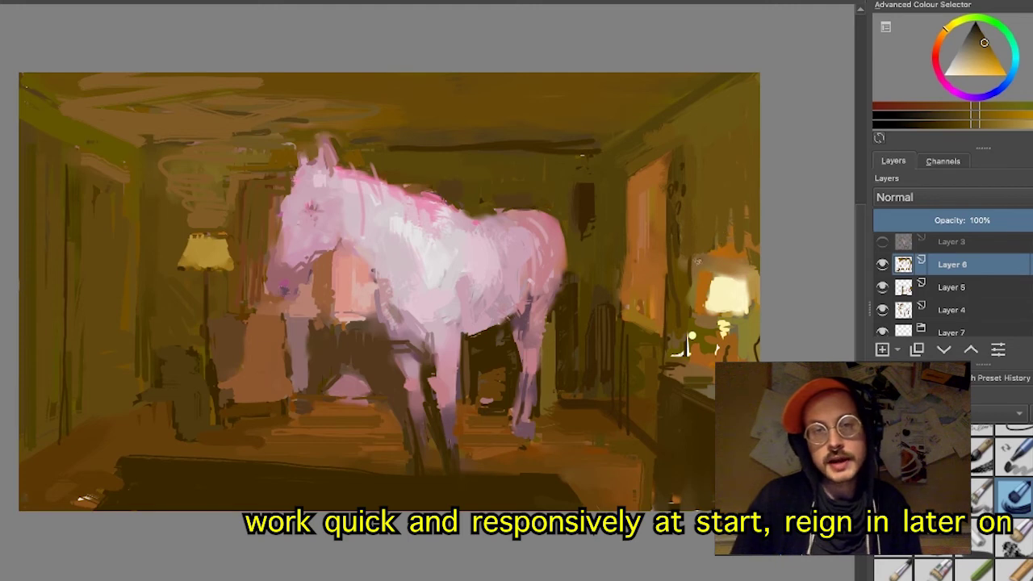
mouse_move(697, 261)
mouse_down()
mouse_move(726, 263)
mouse_move(759, 239)
mouse_up()
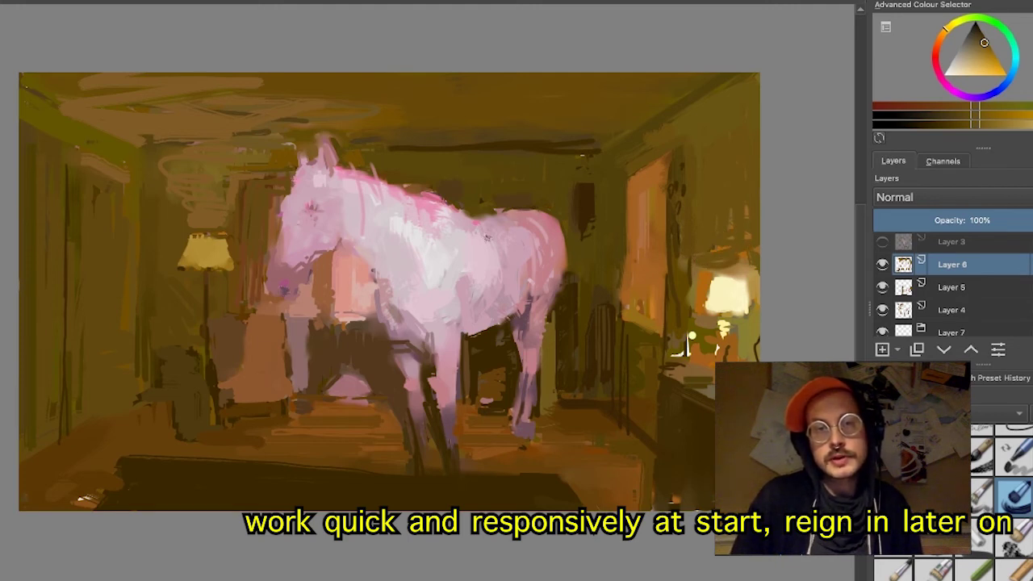
ctrl+click(645, 361)
drag(678, 379, 712, 386)
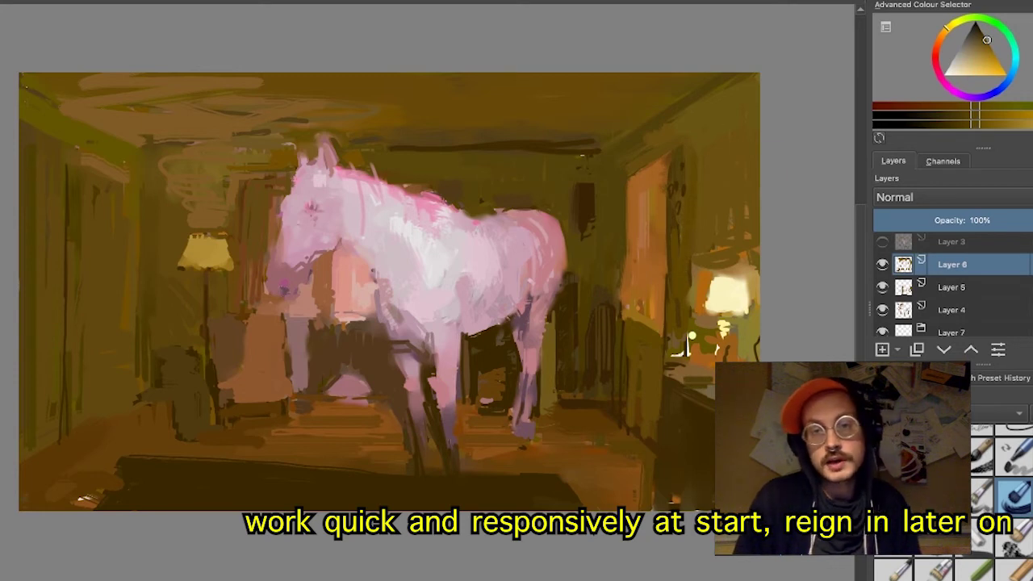
ctrl+click(709, 177)
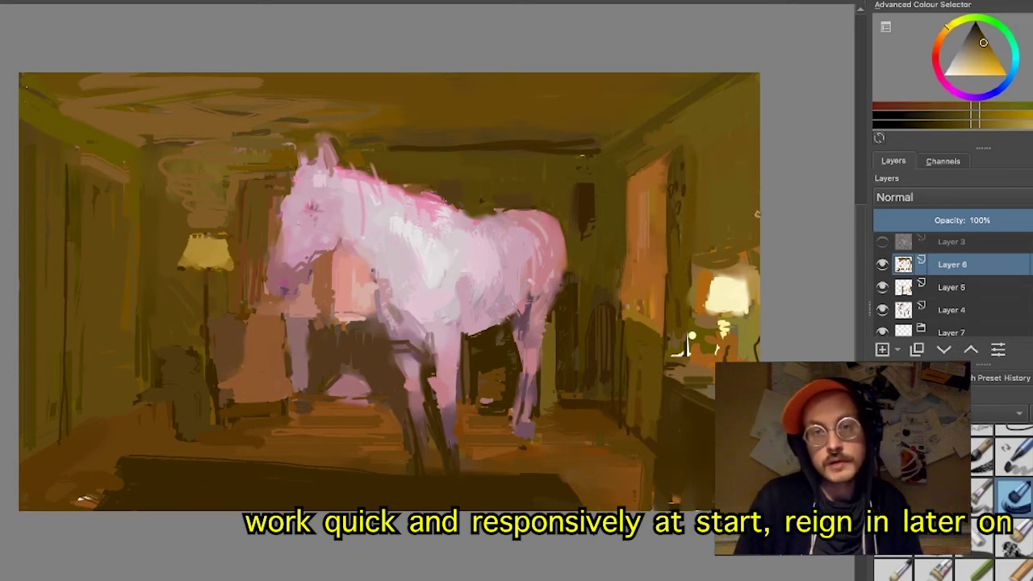
- Paint a lighter yellow-green glow in loose looping strokes on the wall above the table lamp
ctrl+click(738, 289)
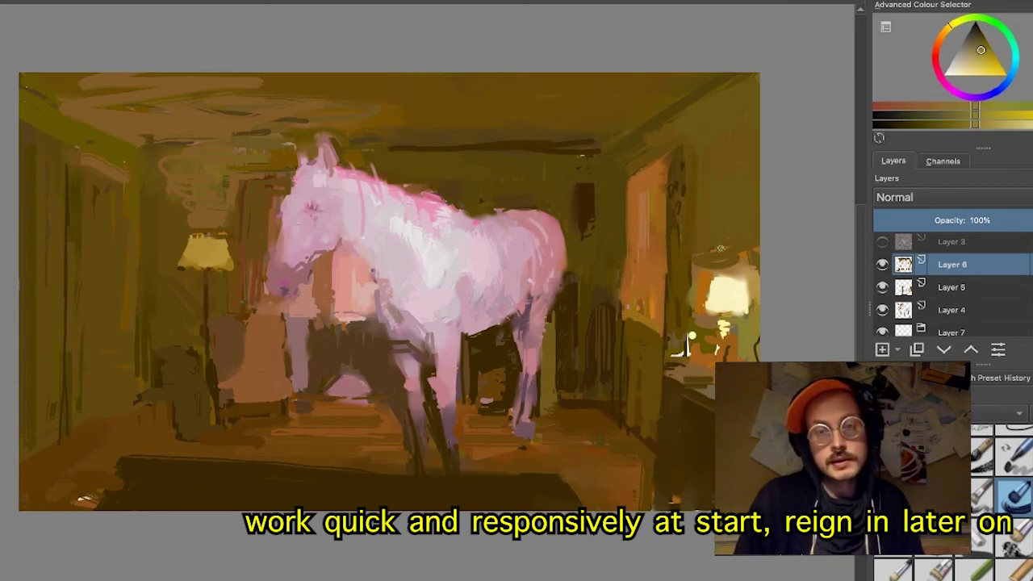
mouse_move(721, 249)
mouse_down()
mouse_move(747, 216)
mouse_move(758, 225)
mouse_up()
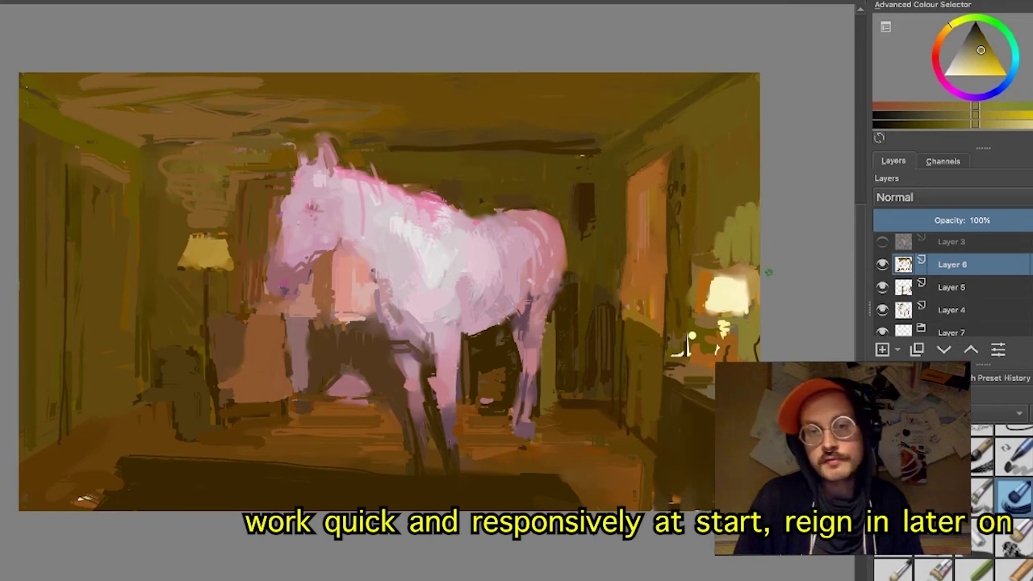
drag(701, 260, 749, 185)
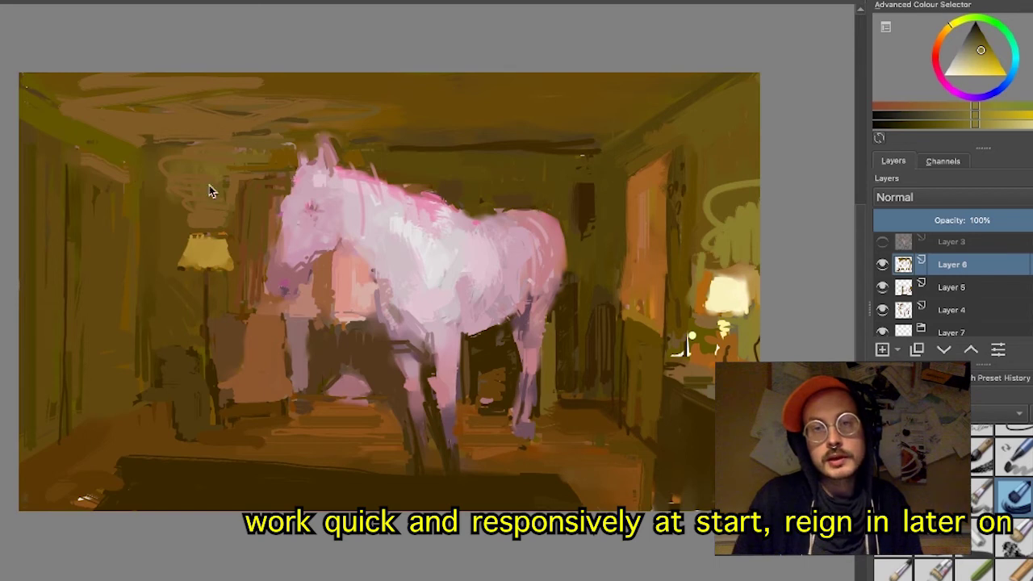
- Tone down the scribbled marks above the floor lamp with sampled olive and extend green onto the wall beside the far doorway
ctrl+click(163, 225)
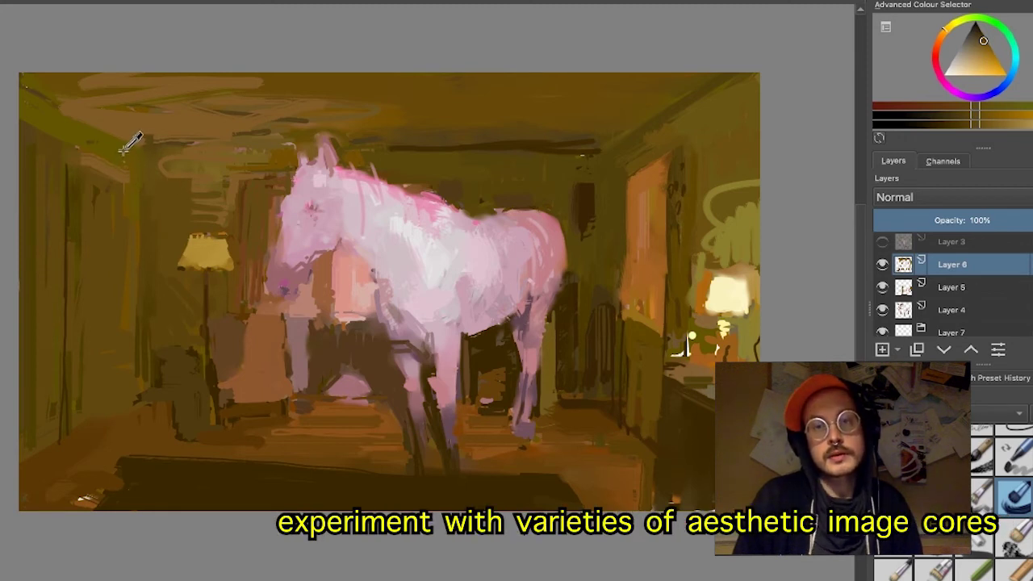
key(ctrl+z)
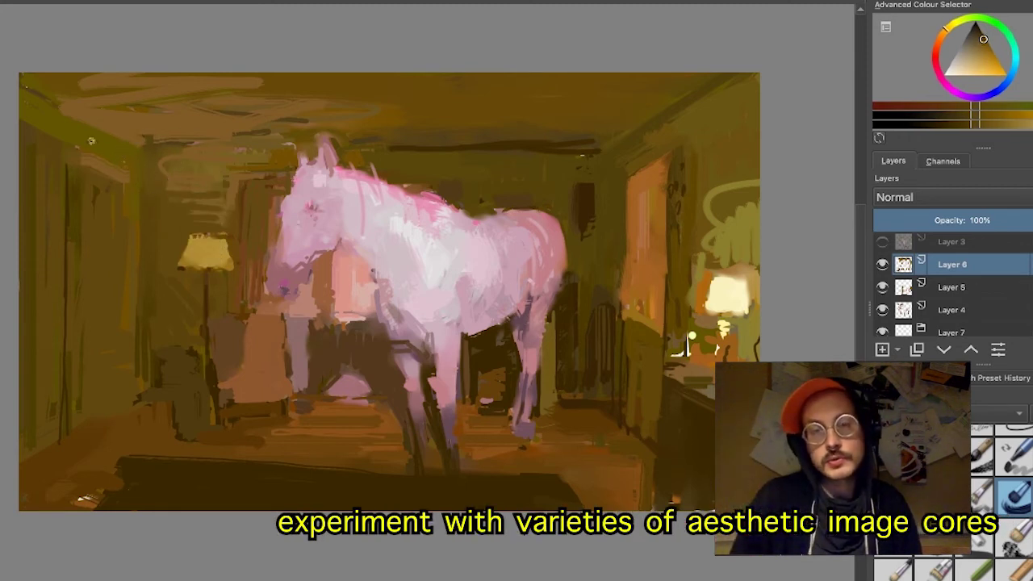
ctrl+click(118, 151)
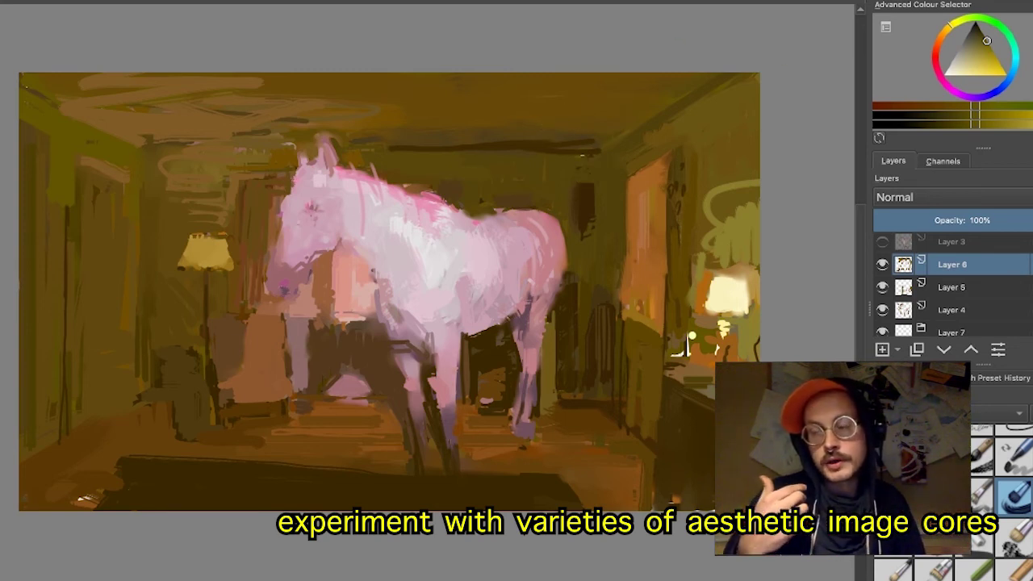
right_click(897, 580)
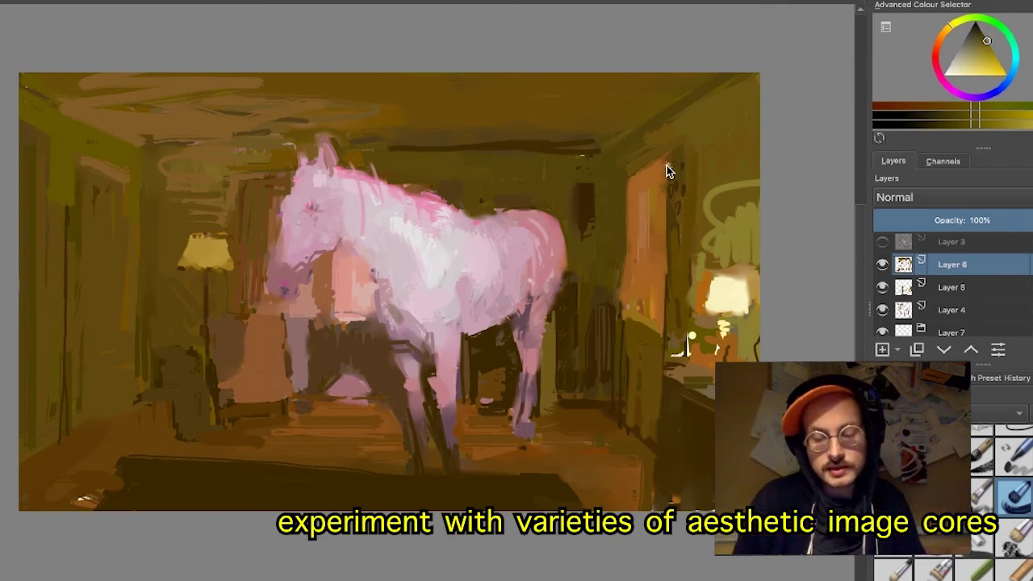
- Highlight the upper frames of the orange window and the opposite doorway with light orange strokes
key(ctrl)
drag(760, 270, 761, 271)
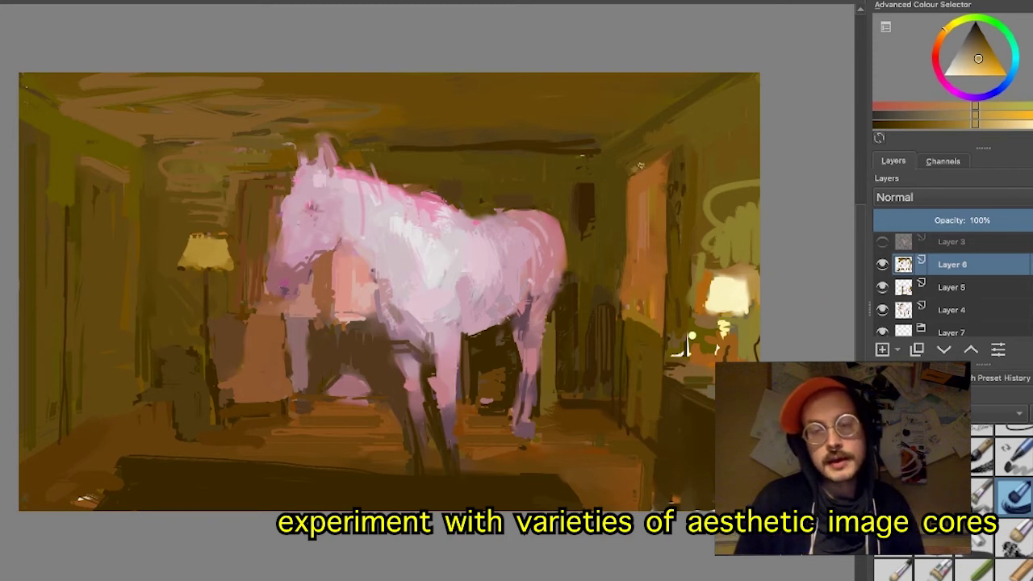
drag(635, 170, 691, 148)
key(ctrl)
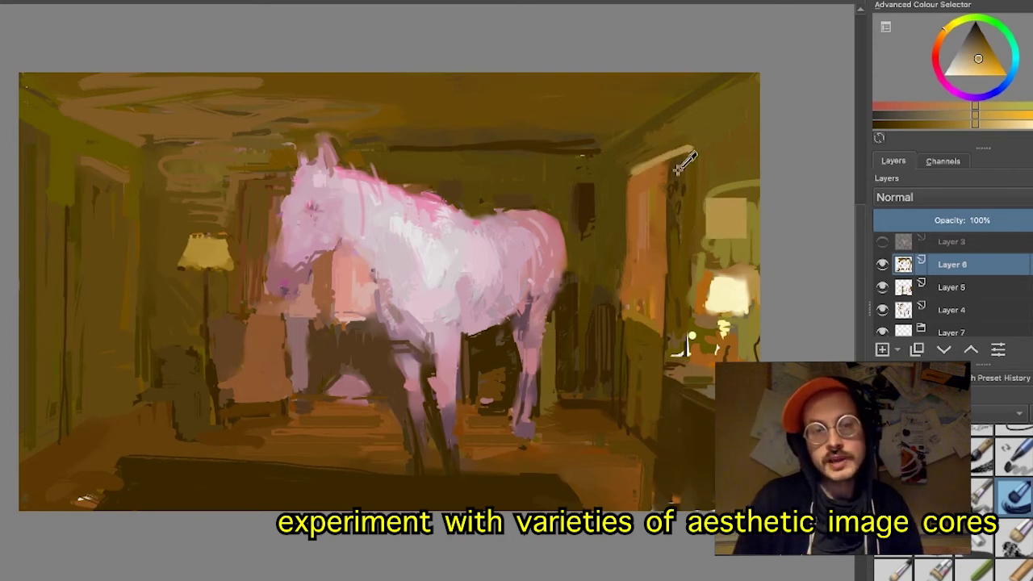
ctrl+click(667, 168)
drag(634, 172, 687, 145)
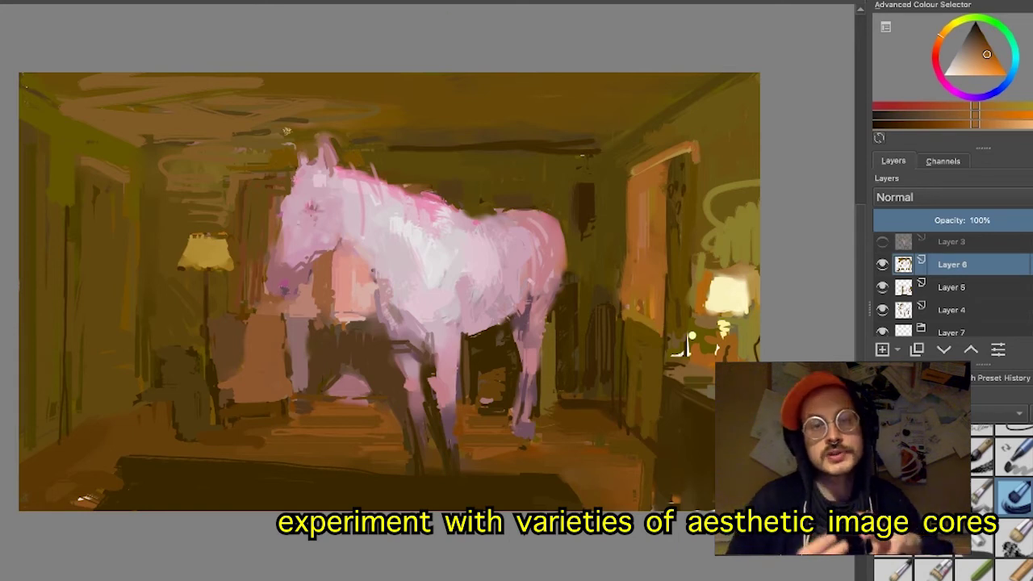
drag(127, 175, 75, 153)
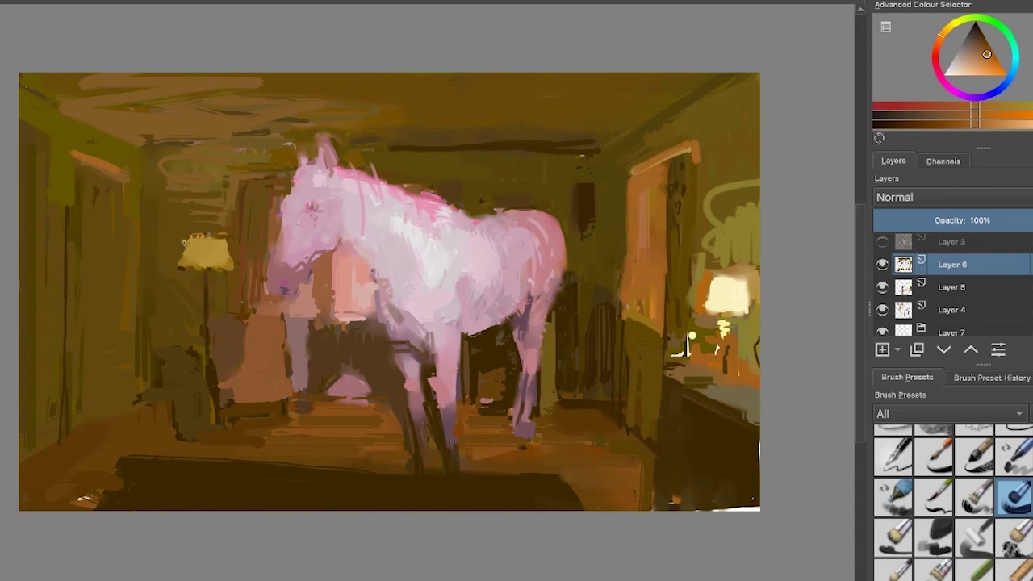
- Refine the shape and edges of the floor lamp's yellow shade using colours sampled around it
mouse_move(185, 243)
mouse_down()
mouse_move(198, 298)
mouse_move(229, 264)
mouse_up()
ctrl+click(200, 272)
ctrl+click(176, 274)
ctrl+click(174, 283)
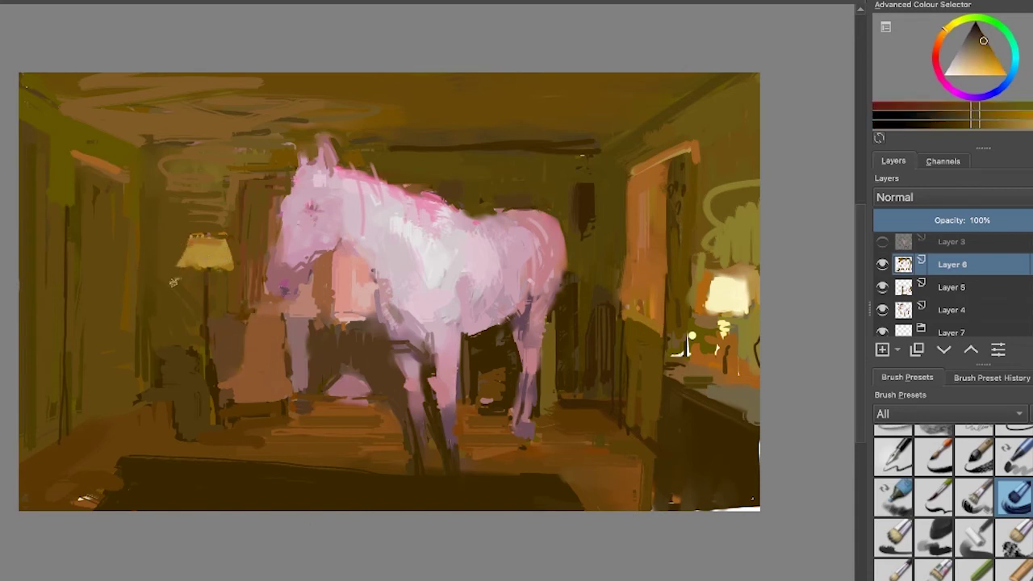
- Trim the pale leg shape beneath the horse's head with sampled dark brown and add muted reddish folds to the pink curtain behind it
ctrl+click(332, 333)
drag(303, 376, 303, 391)
ctrl+click(409, 319)
ctrl+click(347, 282)
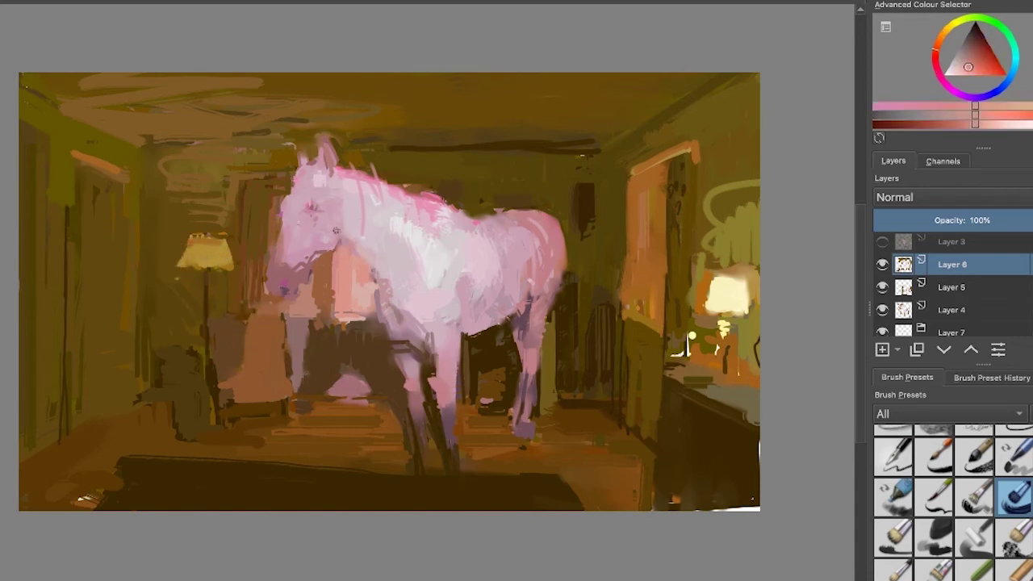
ctrl+click(393, 293)
click(972, 61)
mouse_move(356, 265)
mouse_down()
mouse_move(367, 307)
mouse_move(338, 293)
mouse_up()
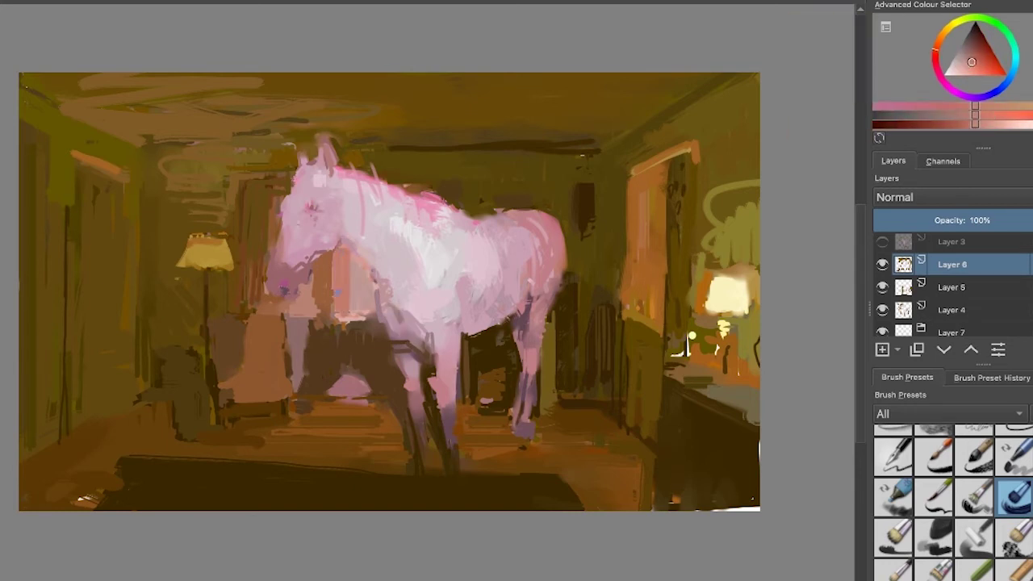
- Rework the floor beneath the horse and brighten the small shape there with pink sampled from the mane
ctrl+click(360, 296)
ctrl+click(351, 403)
drag(323, 420, 404, 440)
ctrl+click(432, 202)
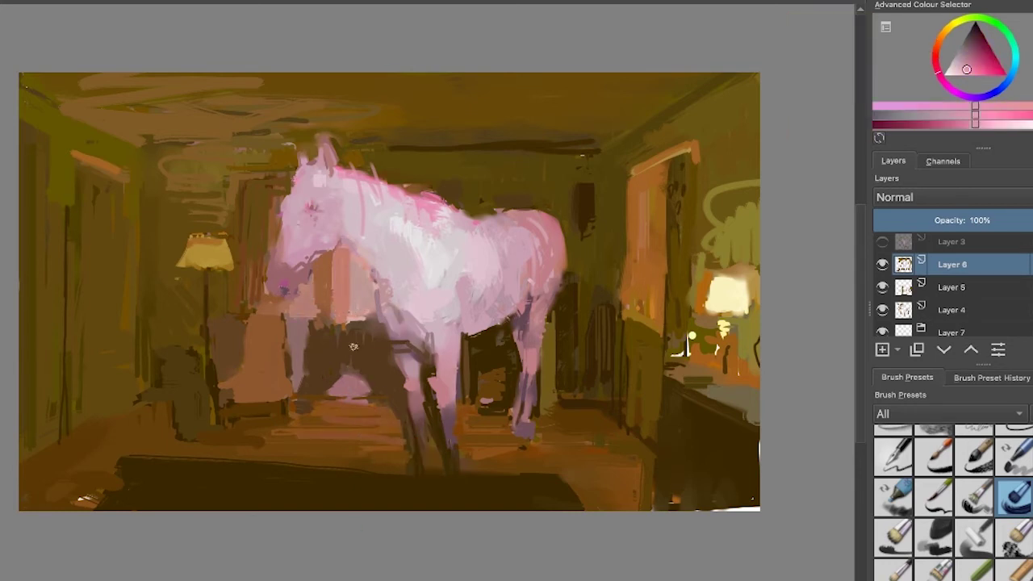
drag(332, 397, 360, 401)
- Add a pink edge along the top of the horse's rump with colour sampled from its mane
ctrl+click(432, 200)
drag(523, 208, 562, 223)
ctrl+click(573, 186)
ctrl+click(554, 216)
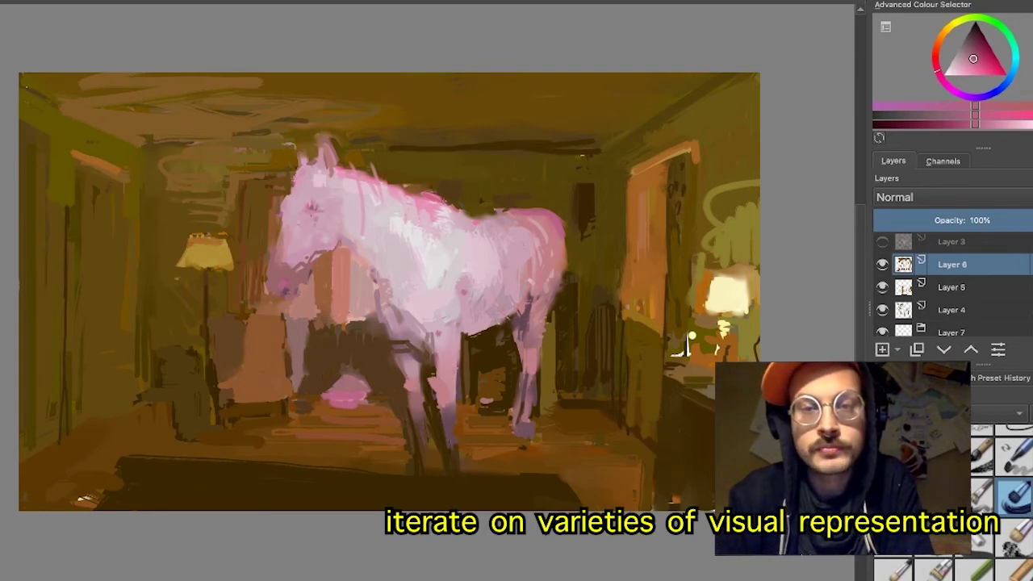
- Paint darker beams across the ceiling with sampled browns and olives, and reshape the dark wall object behind the horse's rump
ctrl+click(272, 311)
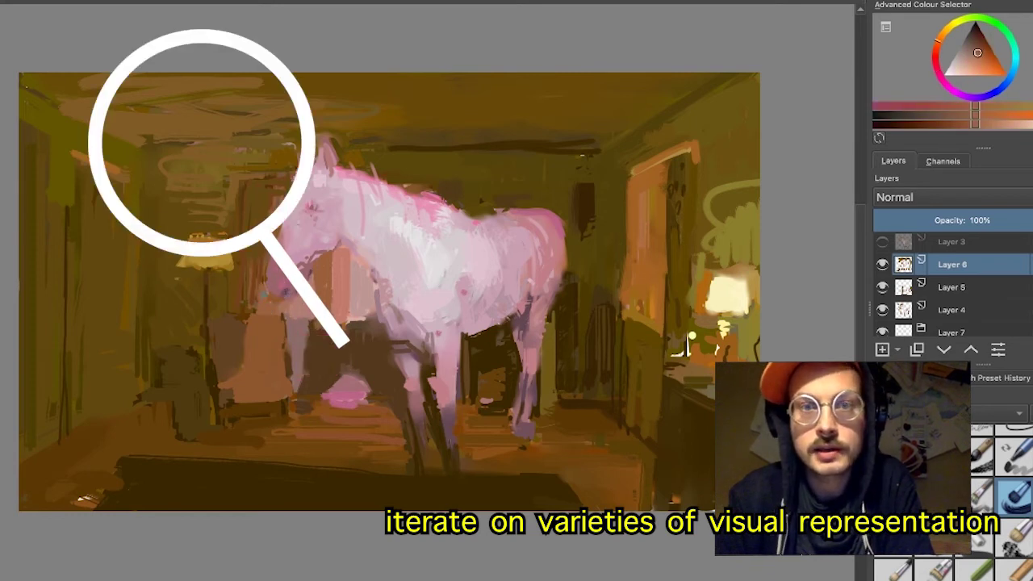
ctrl+click(242, 289)
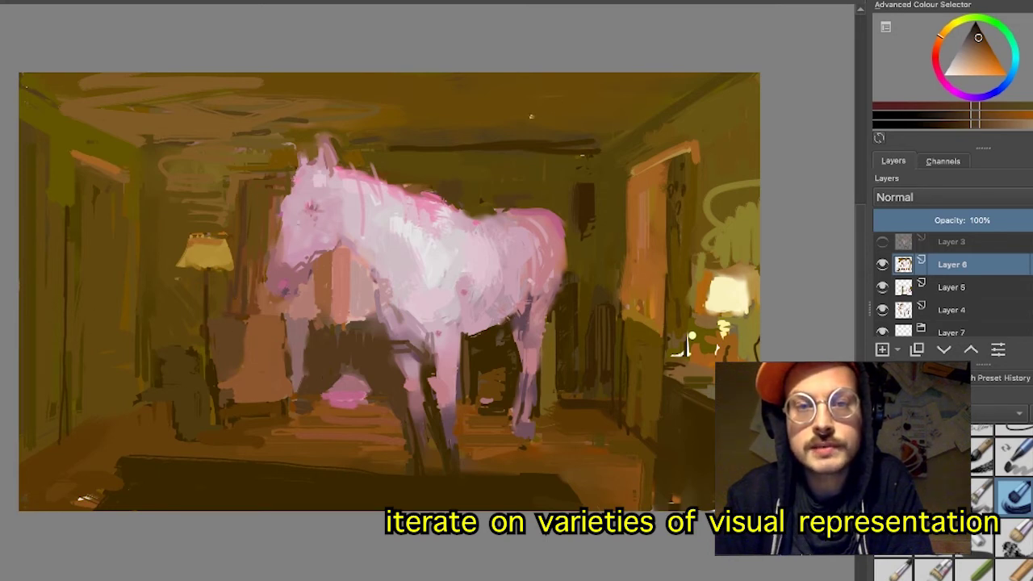
ctrl+click(612, 153)
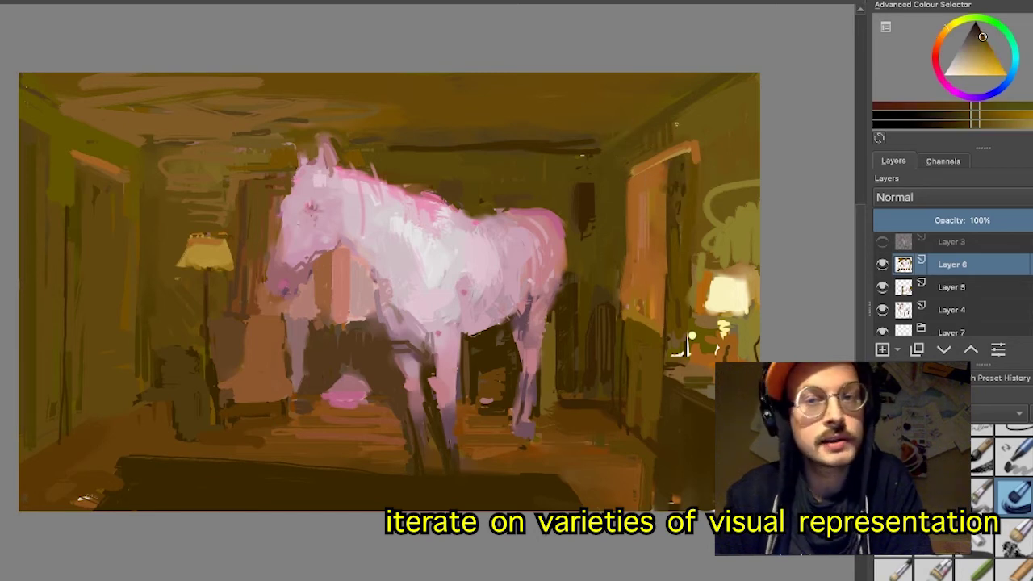
ctrl+click(525, 155)
ctrl+click(519, 161)
ctrl+click(502, 134)
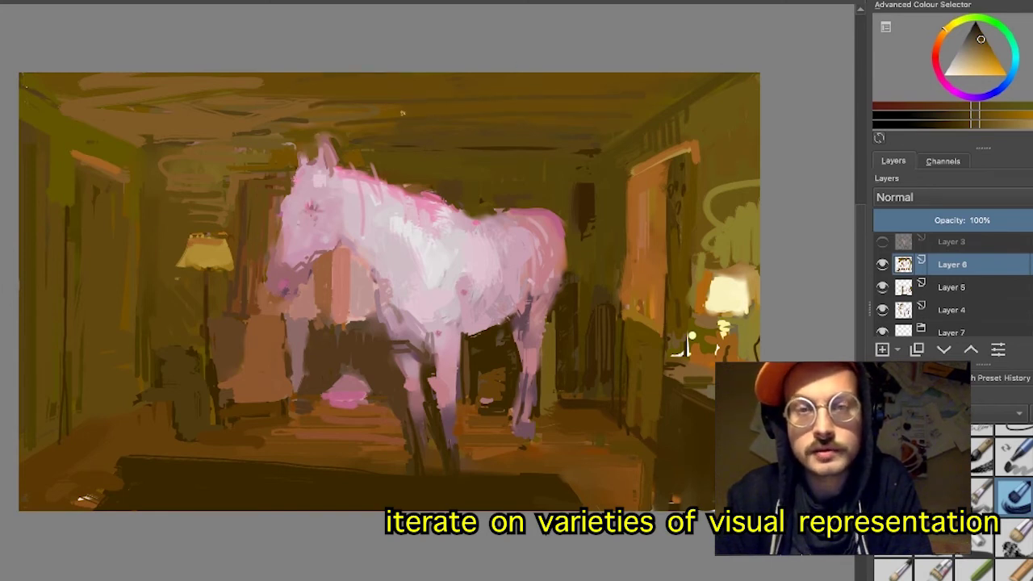
ctrl+click(580, 204)
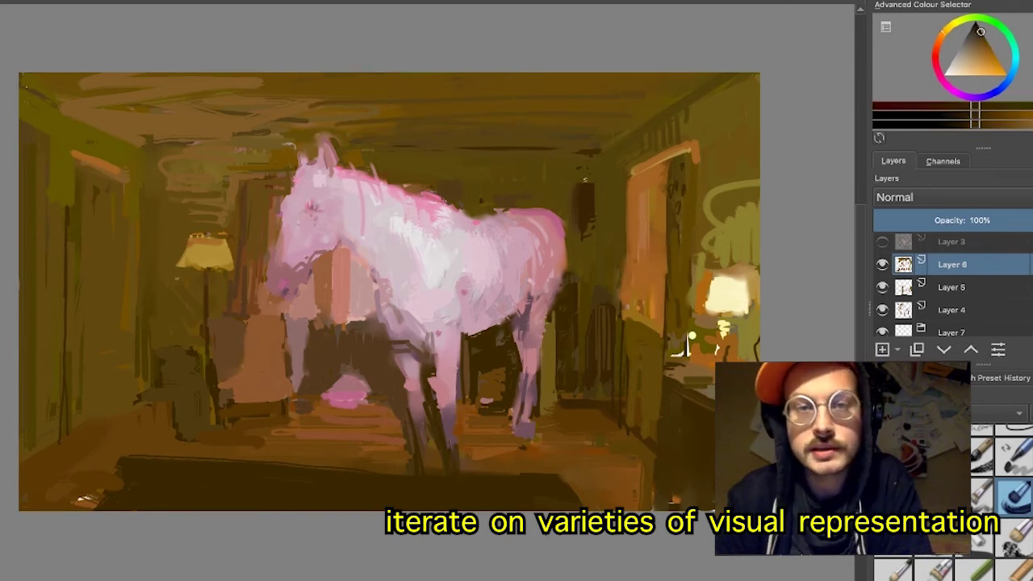
drag(590, 173, 591, 218)
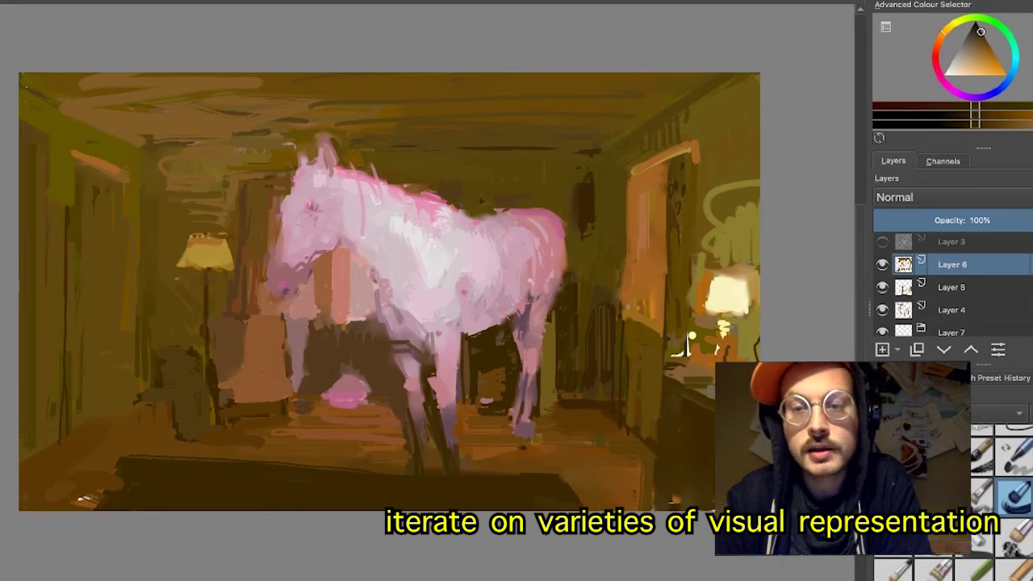
- Toggle the visibility of Layer 6 to compare the painting with and without its changes
click(883, 265)
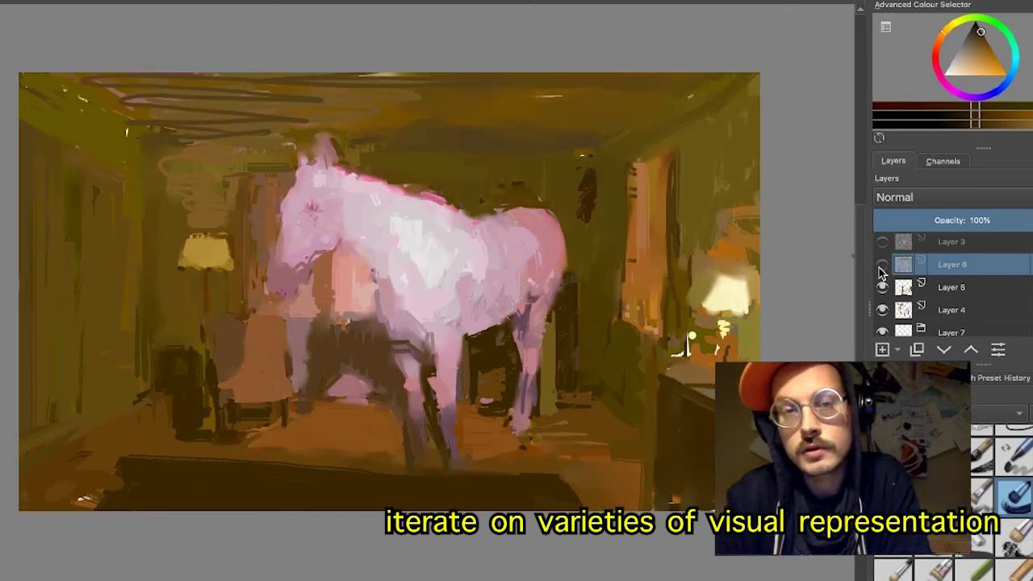
click(880, 270)
click(881, 270)
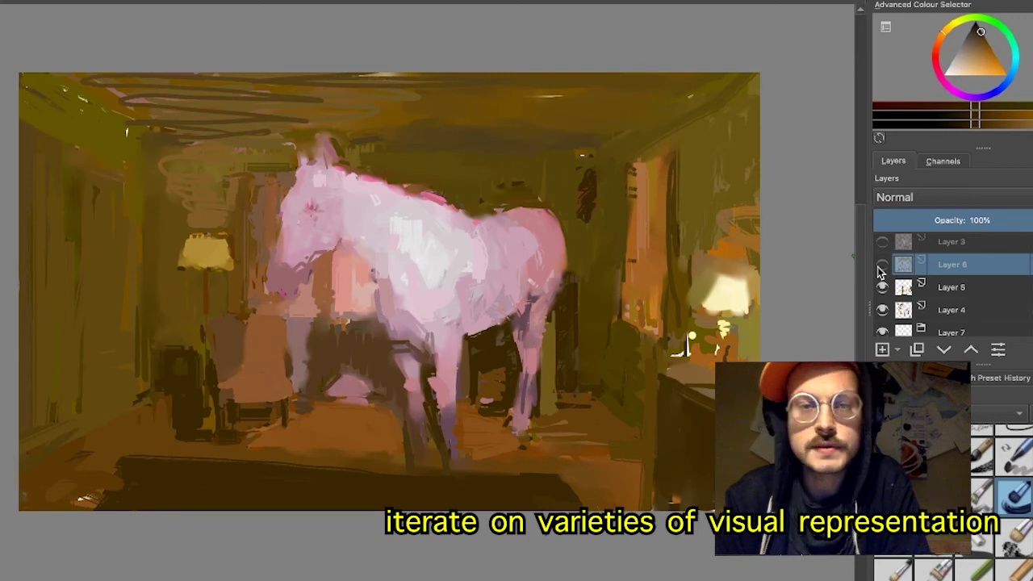
click(882, 266)
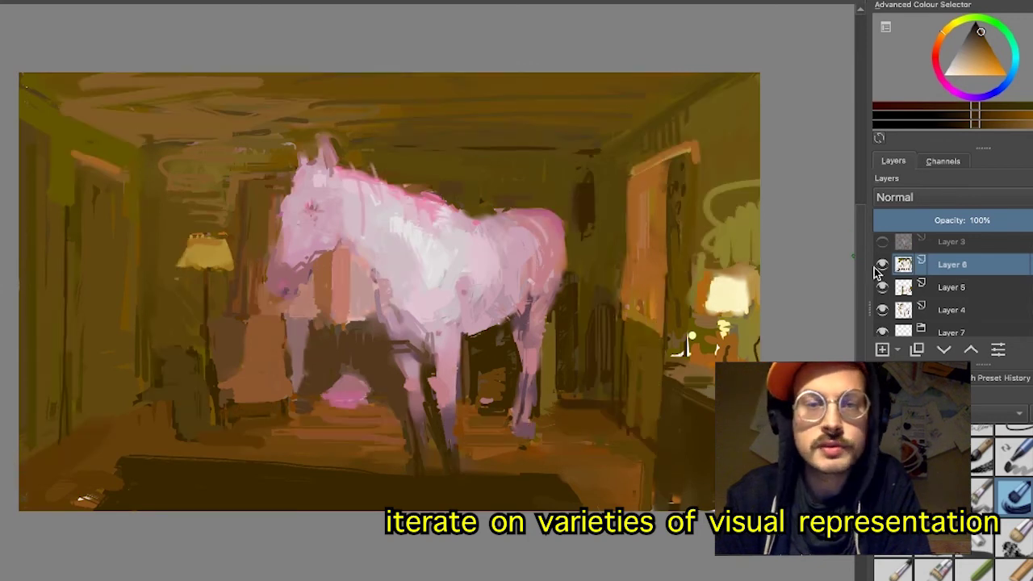
- Cover the pale streaks on the ceiling above the horse's head with long strokes of sampled golden brown
ctrl+click(393, 119)
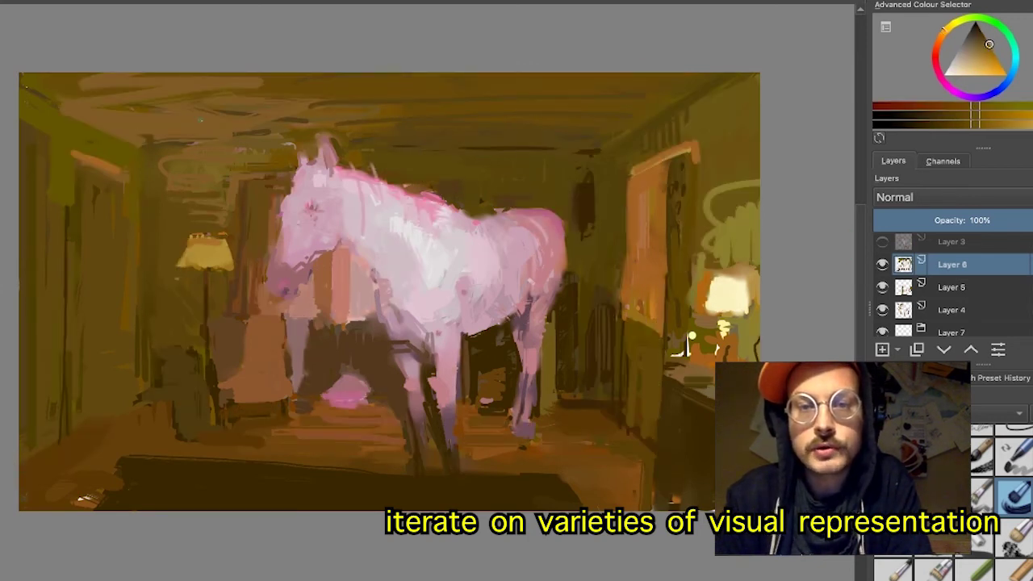
drag(90, 89, 301, 80)
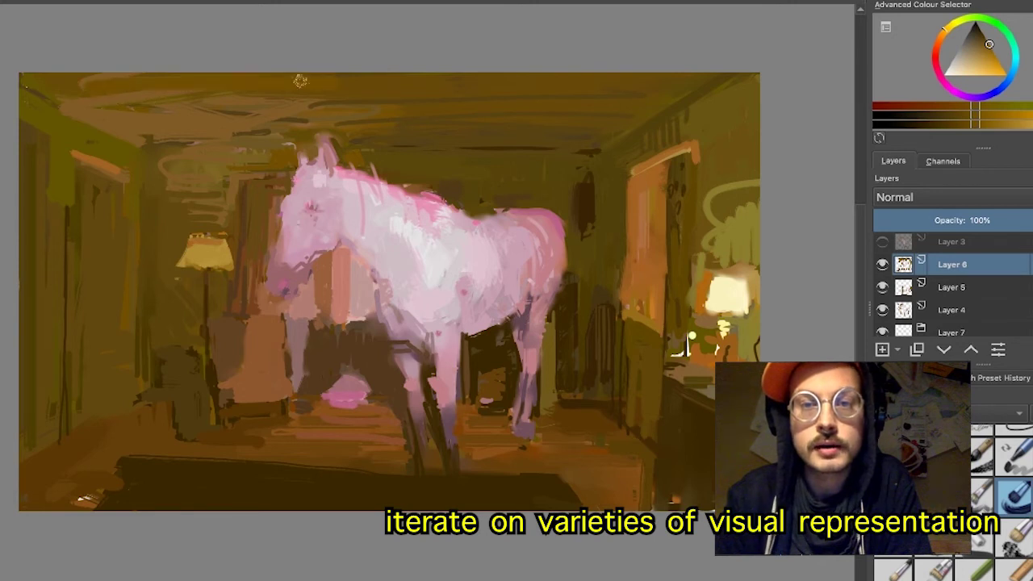
drag(90, 107, 335, 102)
drag(93, 132, 318, 126)
mouse_move(113, 116)
mouse_down()
mouse_move(335, 116)
mouse_move(46, 100)
mouse_up()
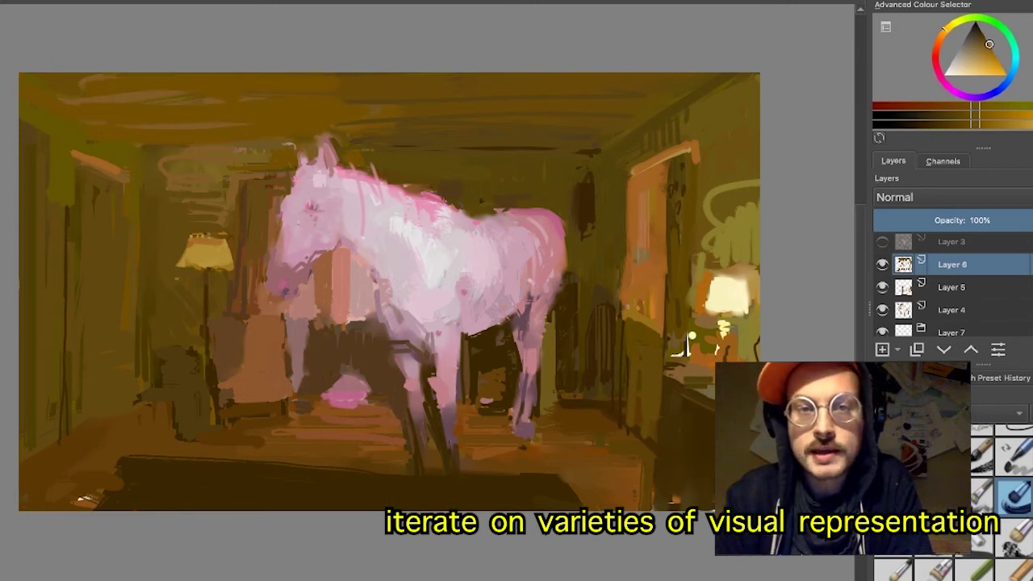
- Compare the reworked ceiling with the earlier version by hiding and showing Layer 6 repeatedly
click(882, 265)
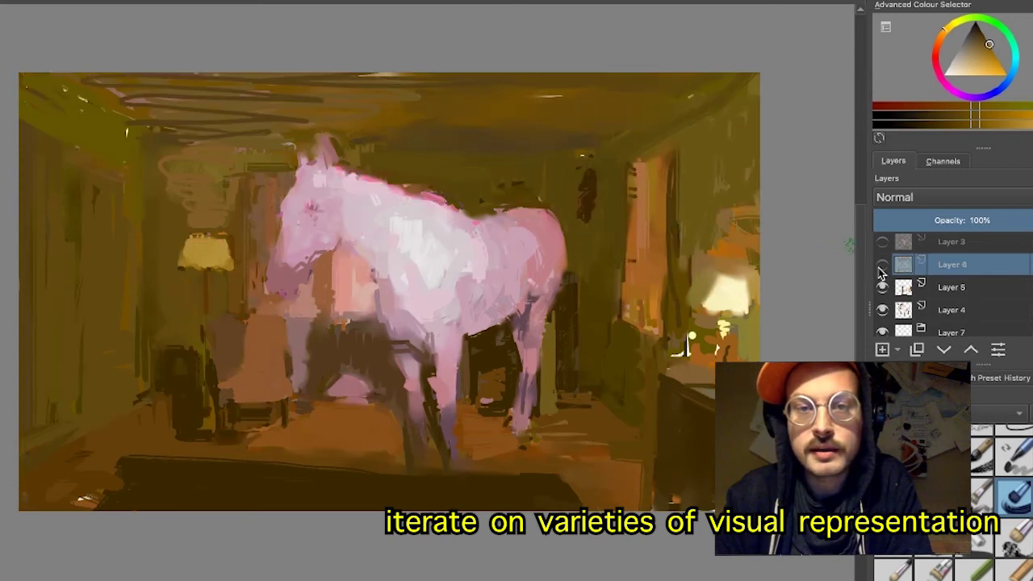
click(883, 264)
click(882, 266)
click(883, 266)
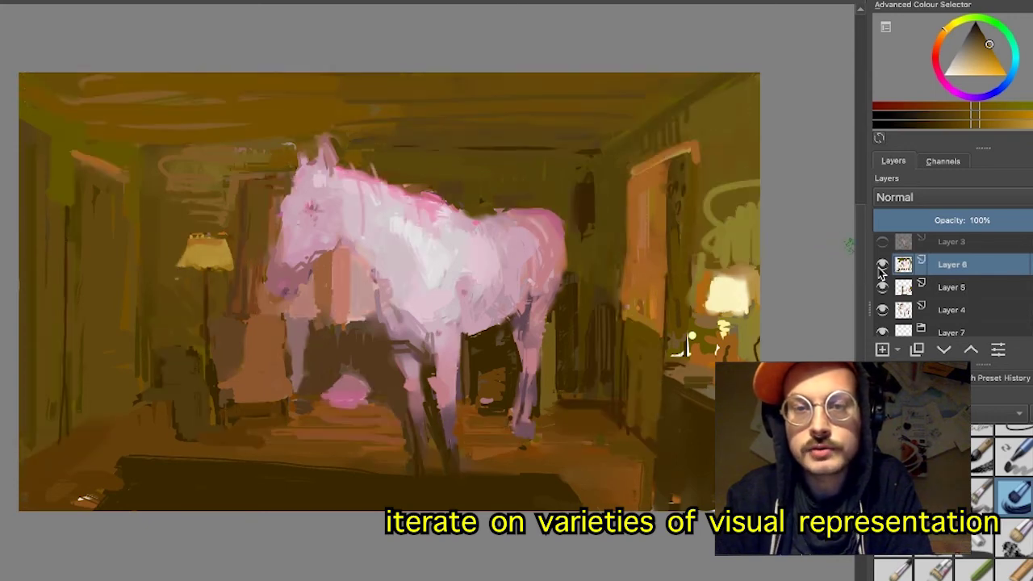
click(883, 268)
click(882, 268)
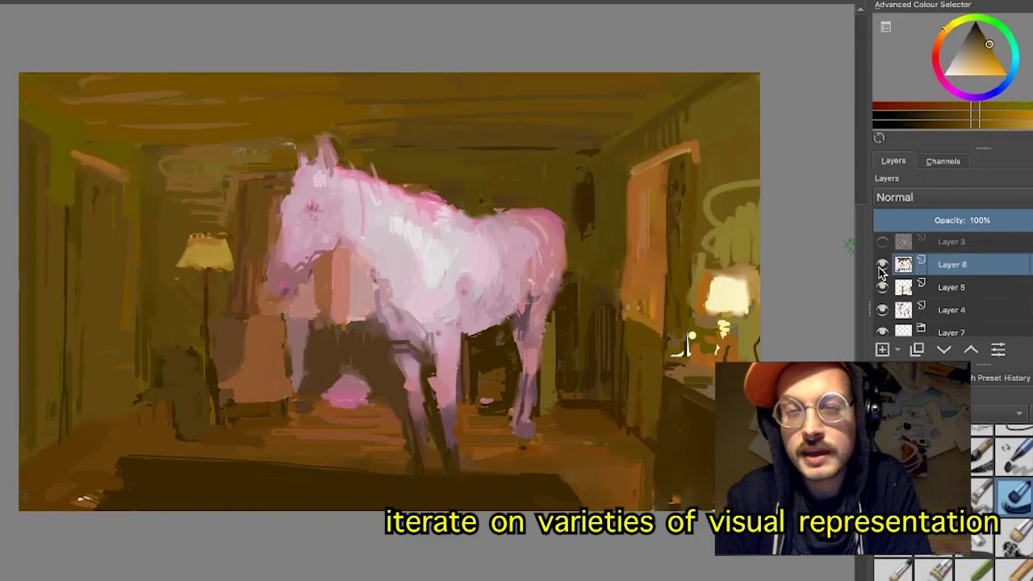
- Hide and show Layer 6 several times to judge the whole repainted room against its previous state
click(883, 267)
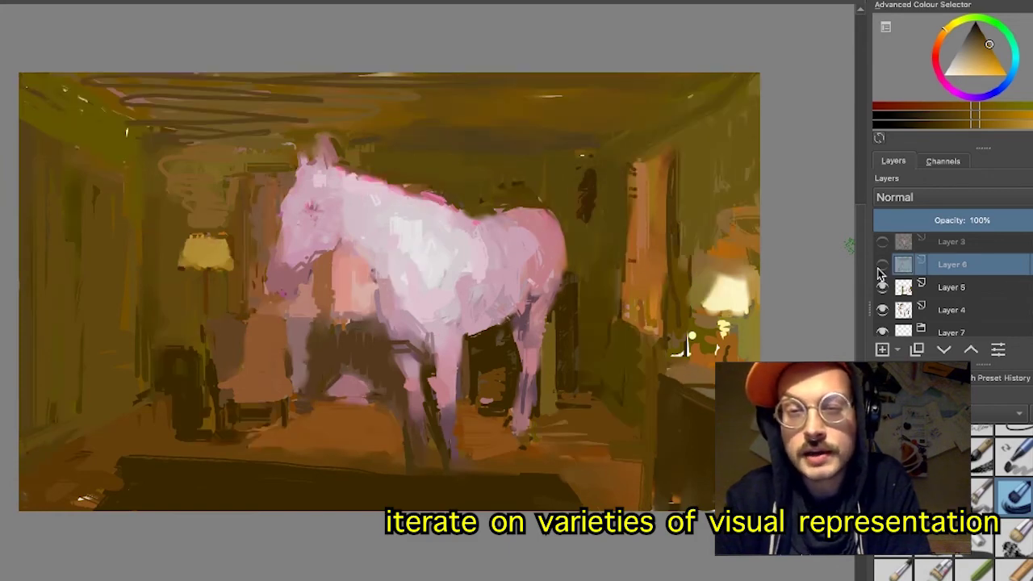
click(882, 267)
click(883, 267)
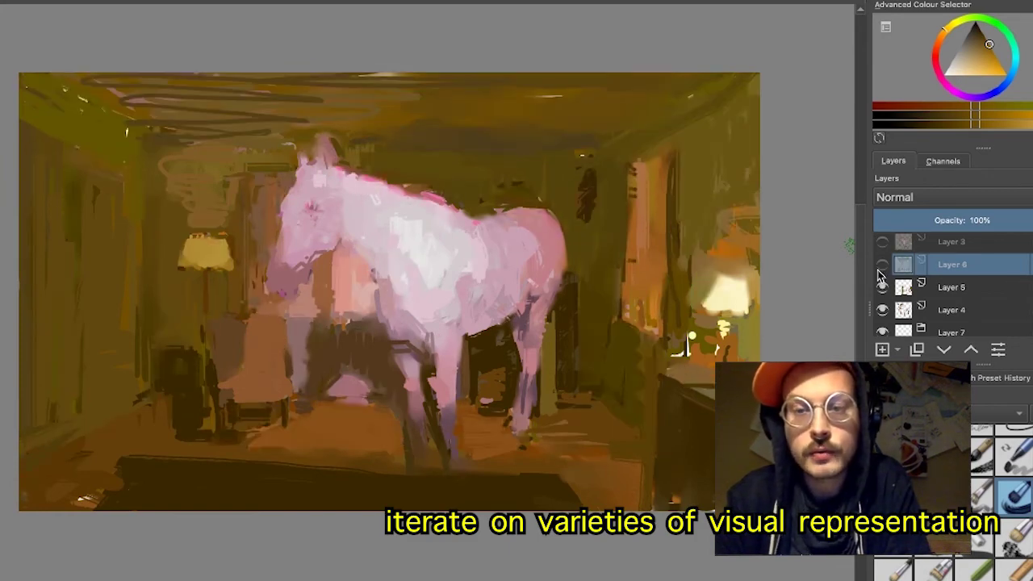
click(880, 273)
click(880, 272)
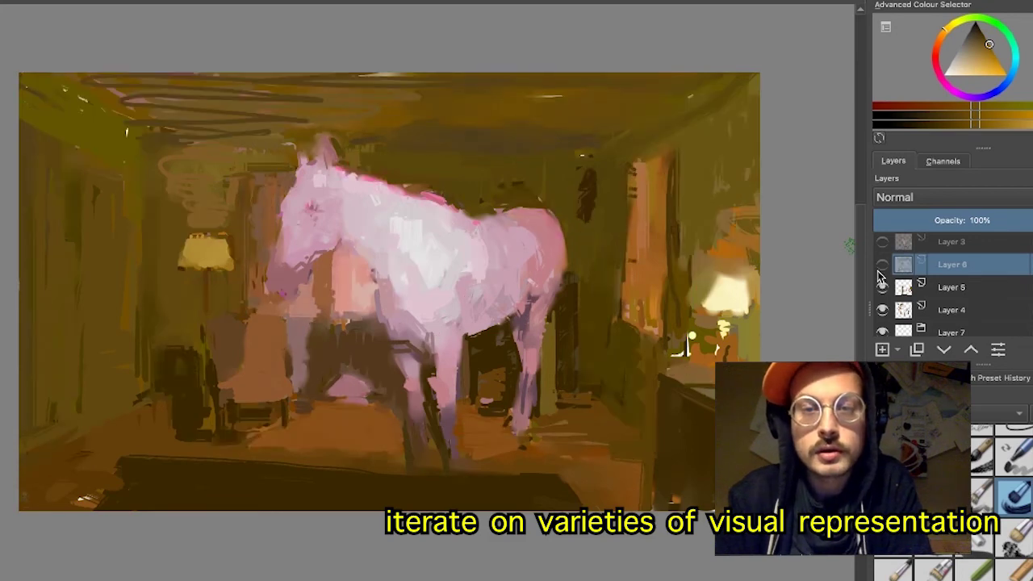
click(880, 272)
click(881, 266)
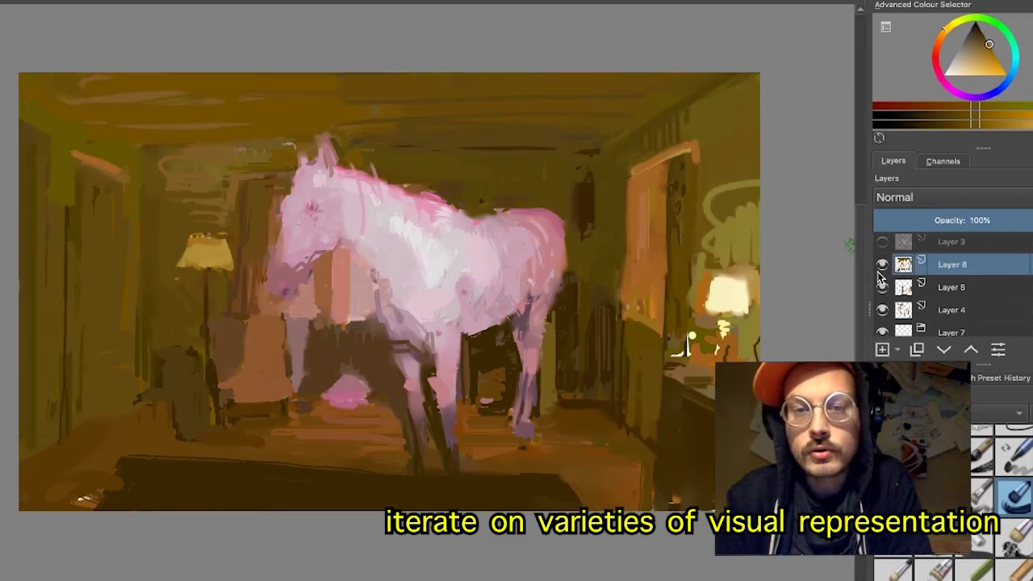
click(881, 270)
click(882, 271)
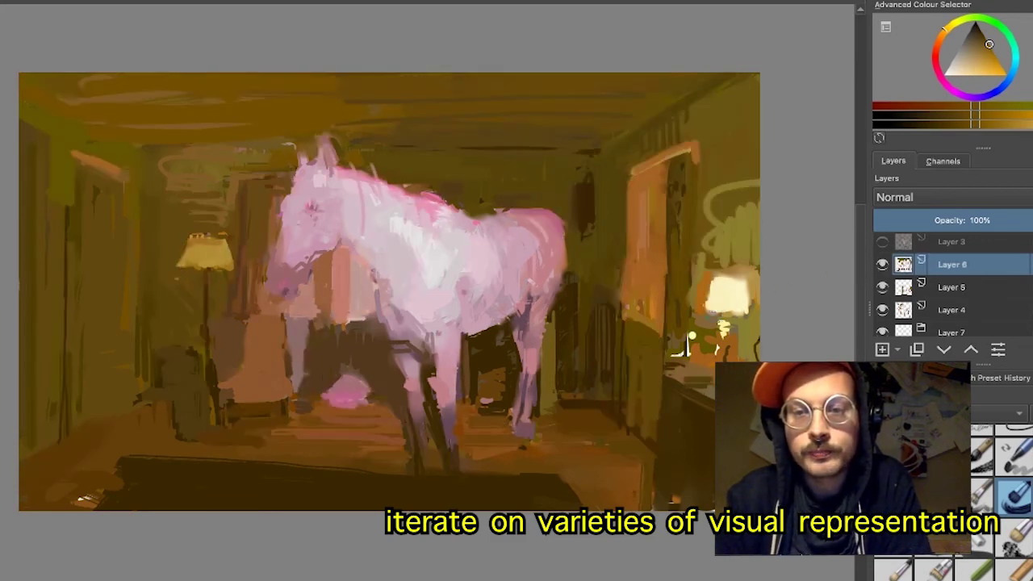
- Blend the horse's front hooves into the edge of the dark rug using sampled dark browns
ctrl+click(424, 458)
mouse_move(418, 444)
mouse_down()
mouse_move(419, 464)
mouse_move(448, 482)
mouse_up()
ctrl+click(393, 487)
drag(382, 482, 450, 482)
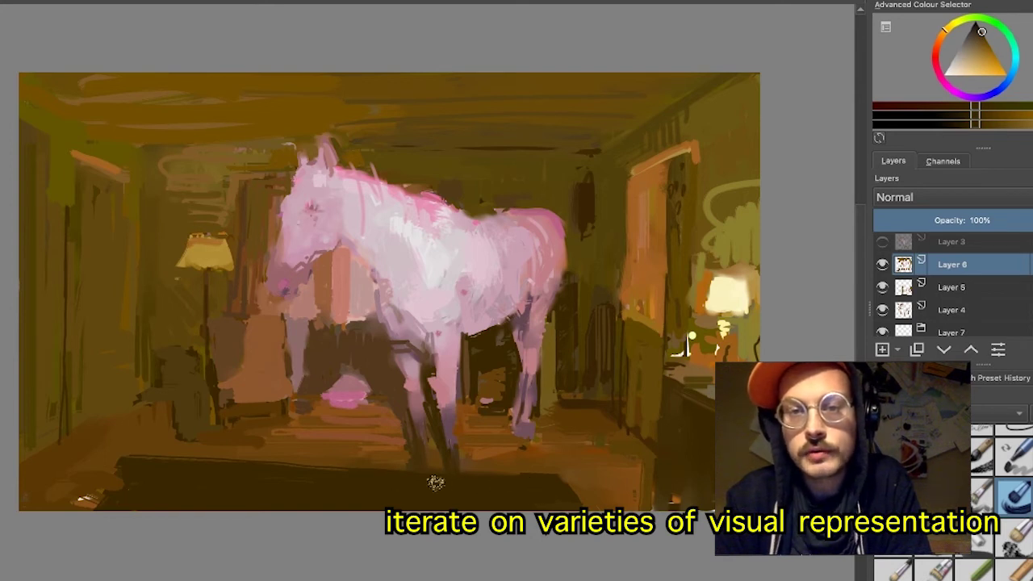
- Paint reddish-brown strokes across the floor between the armchair and the horse with sampled floor colours, checking them against Layer 6 hidden
ctrl+click(294, 431)
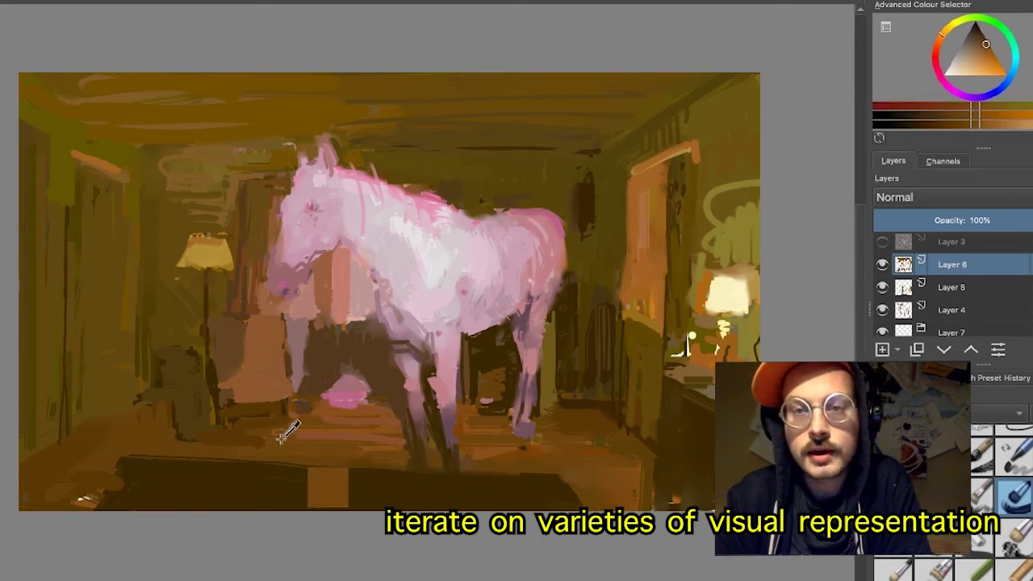
ctrl+click(297, 432)
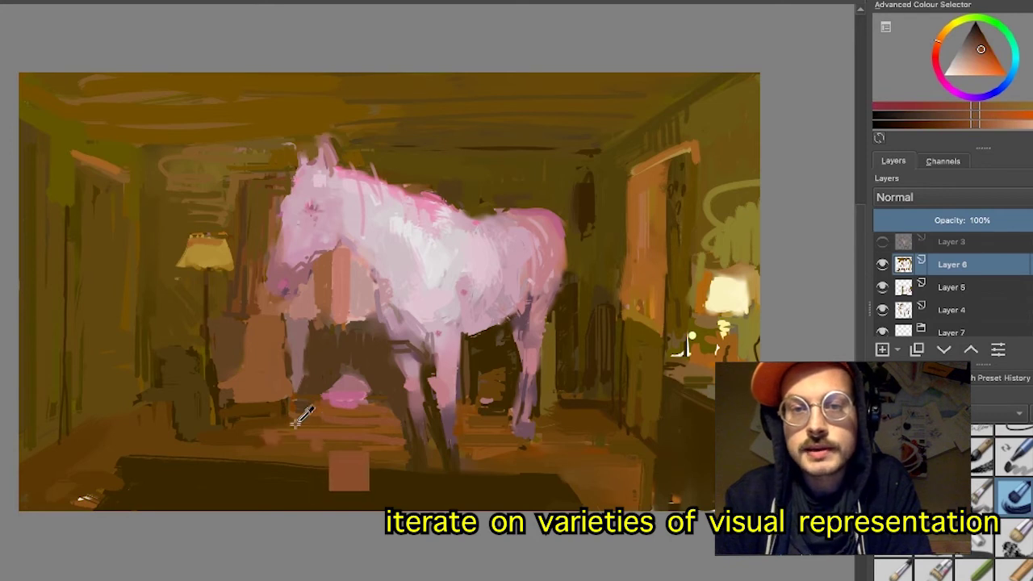
ctrl+click(261, 424)
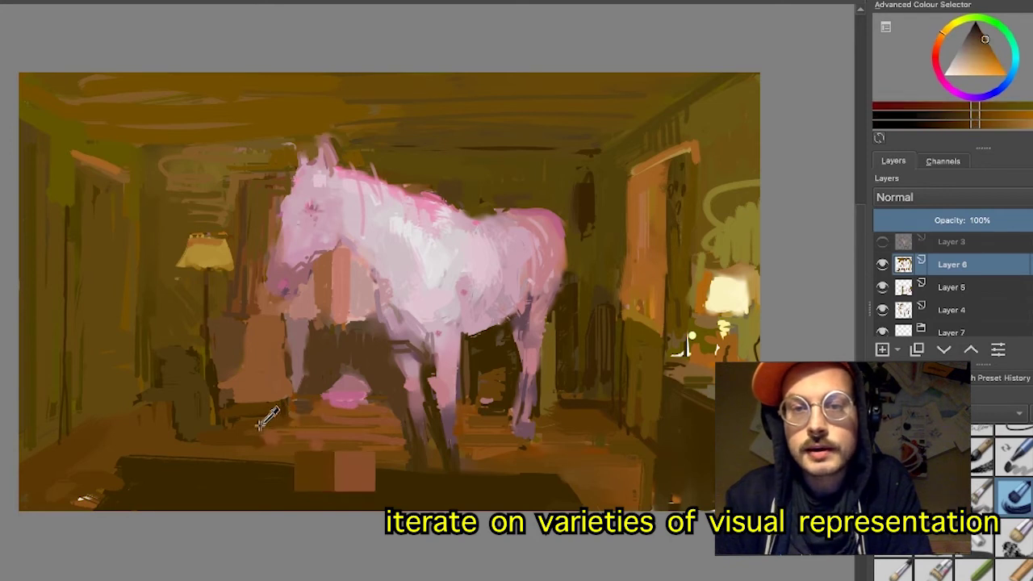
click(883, 265)
click(883, 267)
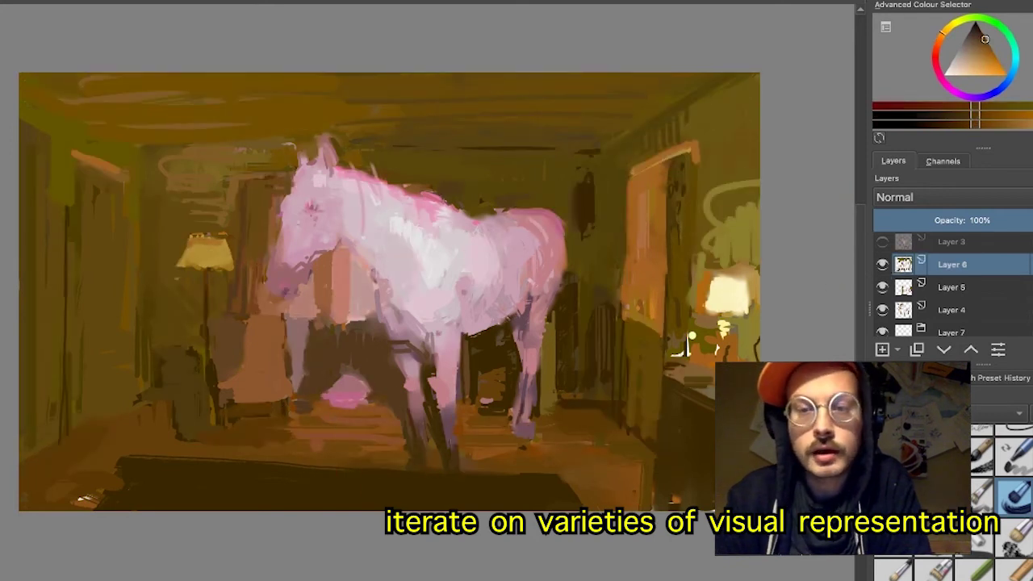
ctrl+click(313, 435)
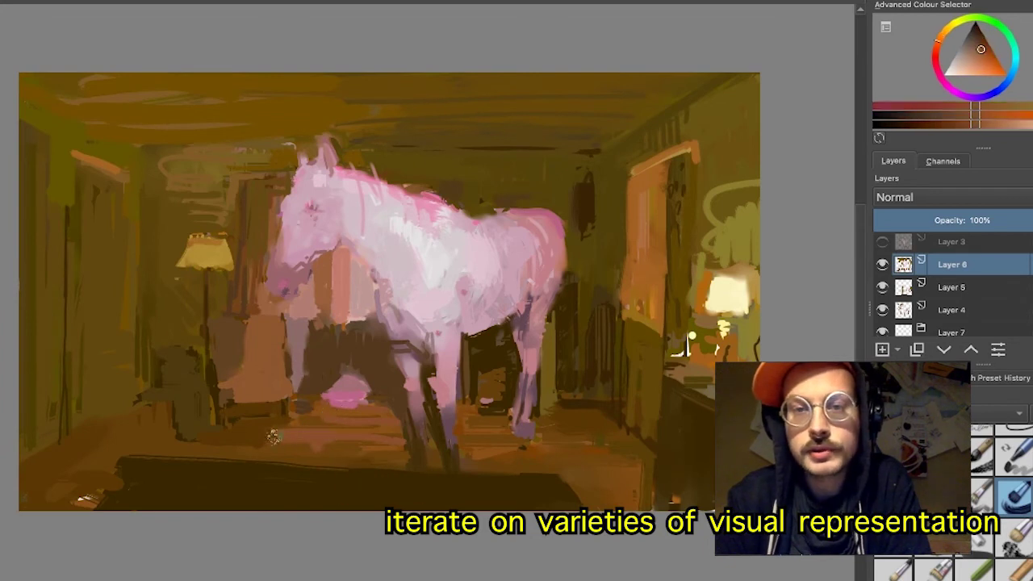
ctrl+click(267, 432)
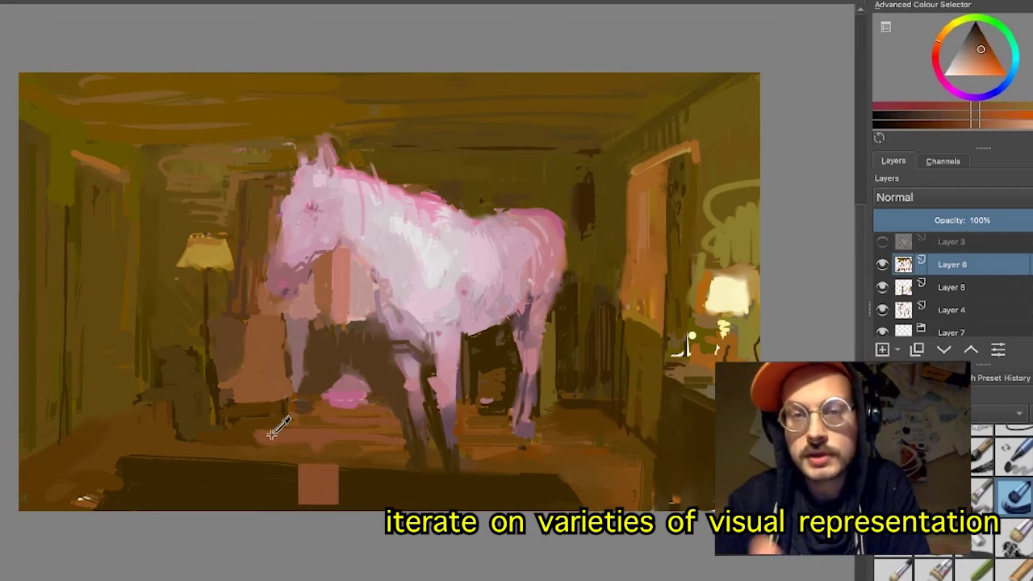
ctrl+click(234, 432)
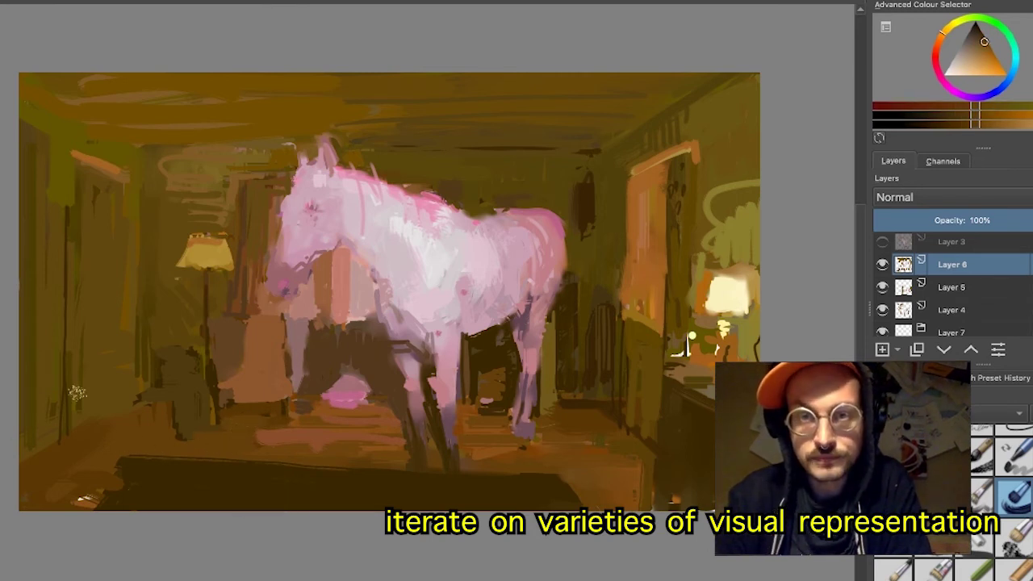
- Cover the pale specks at the rug's lower left corner and extend the rug's dark diagonal edge down to the canvas border
ctrl+click(84, 479)
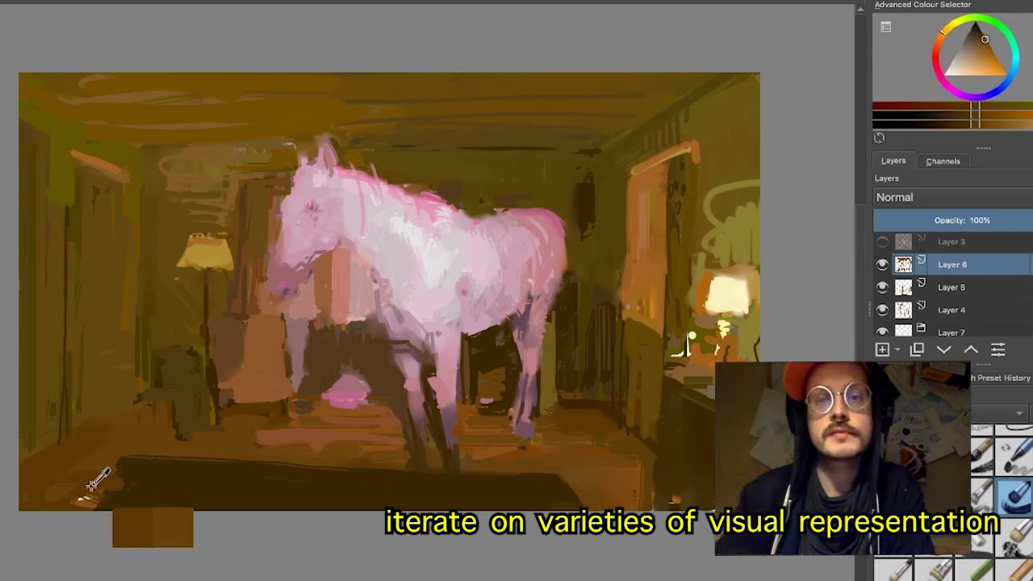
drag(95, 495, 85, 507)
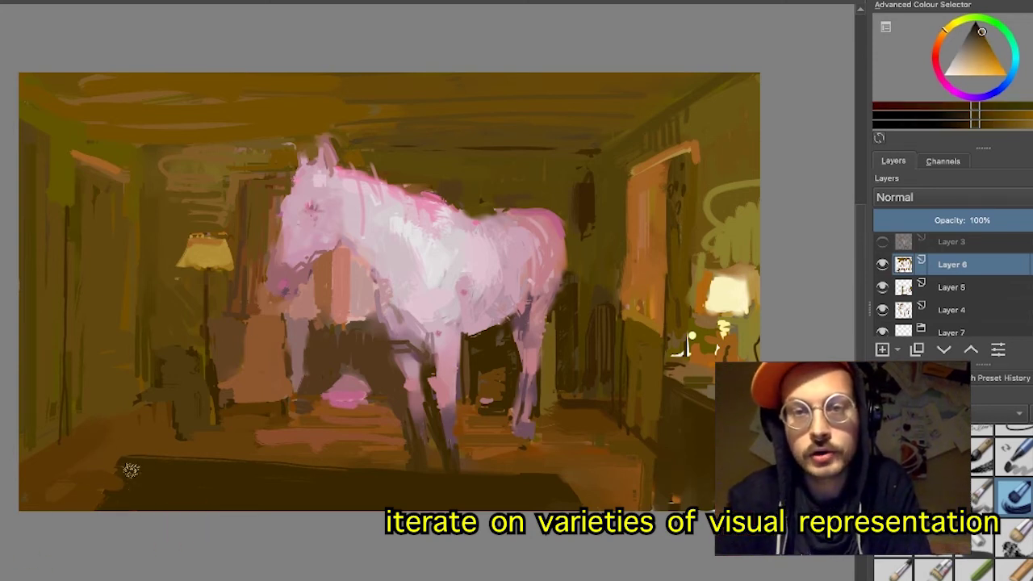
drag(132, 466, 51, 544)
ctrl+click(143, 439)
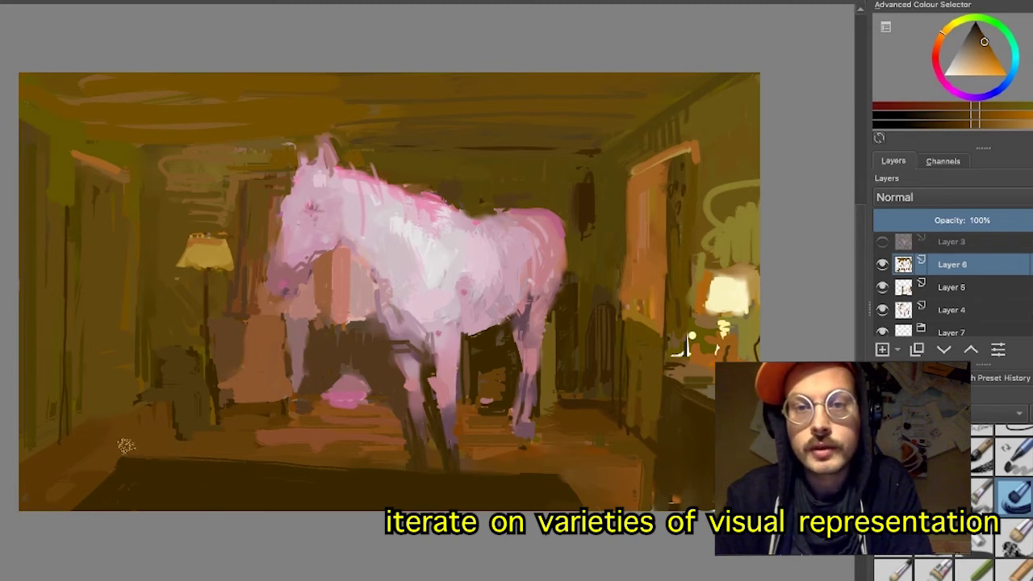
- Darken the furniture beside the floor lamp and the lower wall behind the horse with sampled dark browns, comparing with Layer 6 hidden
ctrl+click(178, 398)
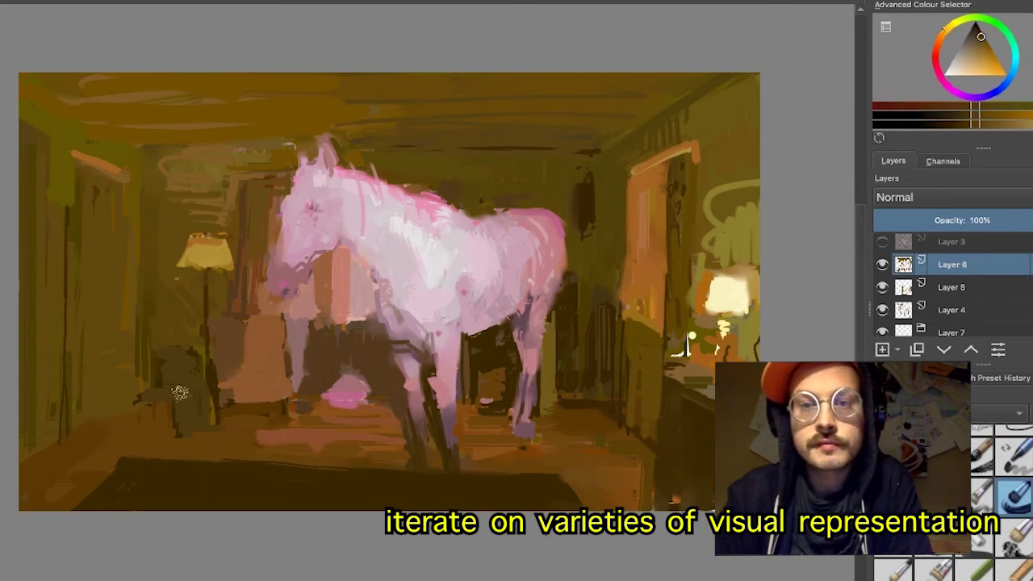
drag(601, 363, 654, 362)
ctrl+click(567, 315)
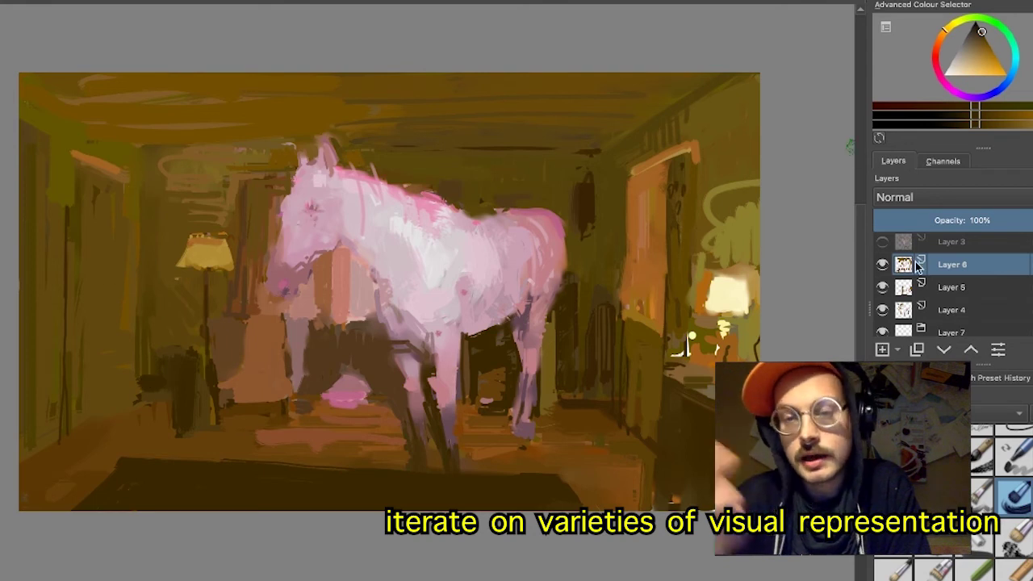
click(882, 265)
click(882, 265)
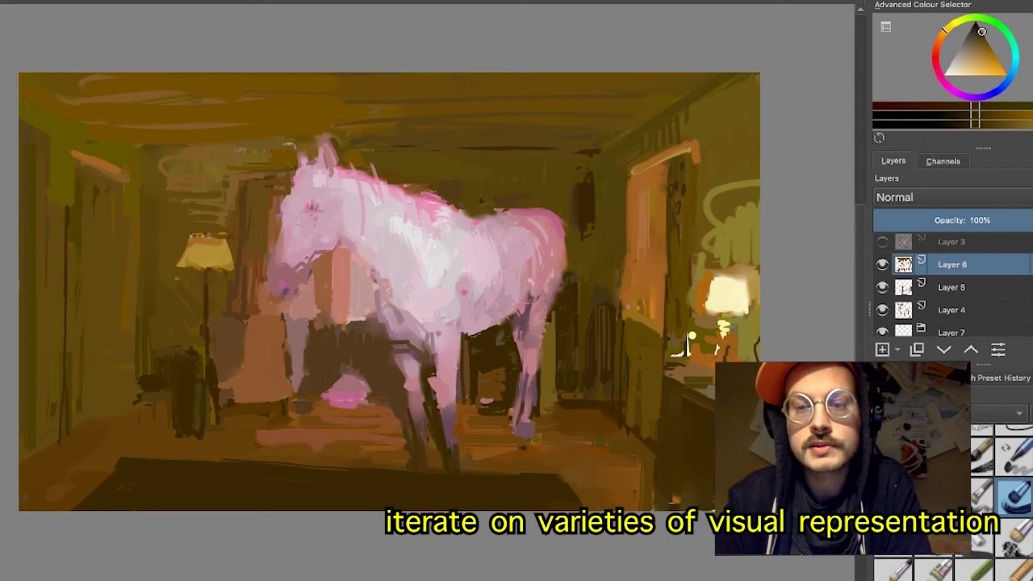
- Smooth the floor's right end where it meets the side wall using sampled floor browns
ctrl+click(214, 418)
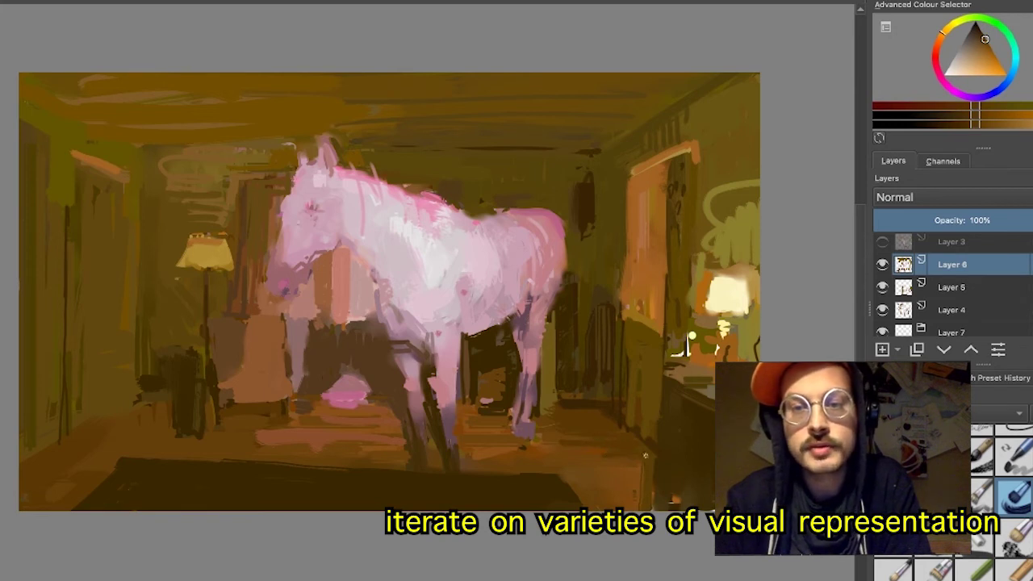
ctrl+click(596, 468)
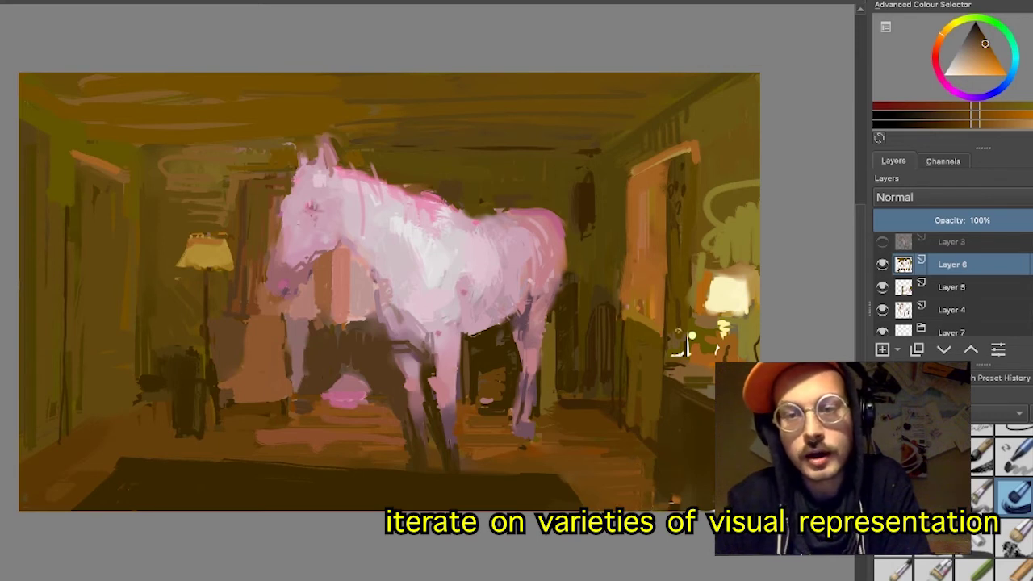
ctrl+click(677, 185)
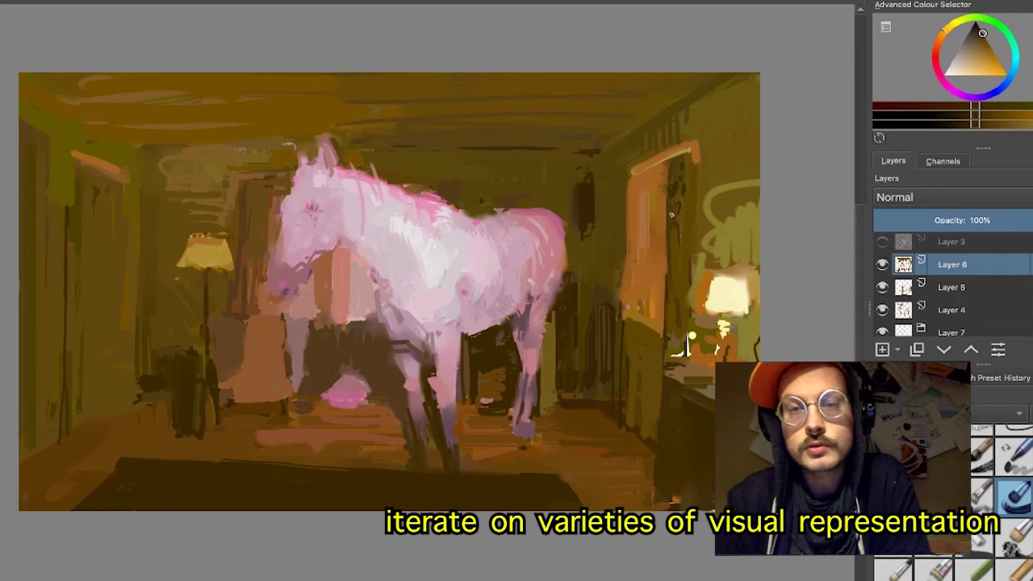
- Cover the ceiling with a flat greyish brown and mute the bright strokes beside the table lamp and above the left doorway
ctrl+click(744, 154)
drag(709, 87, 566, 121)
drag(630, 113, 250, 101)
drag(372, 121, 137, 113)
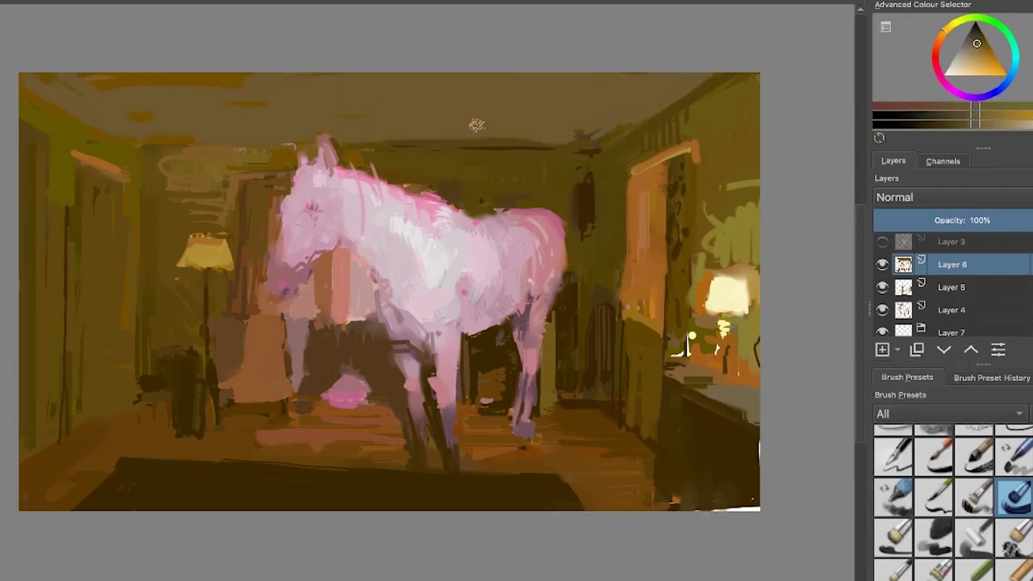
drag(714, 206, 694, 271)
drag(72, 155, 122, 174)
- Add darker streaks along the back of the ceiling and cover the pale scribbles on the wall above the floor lamp
ctrl+click(485, 147)
drag(387, 116, 637, 114)
drag(520, 129, 339, 136)
ctrl+click(194, 211)
drag(162, 176, 262, 162)
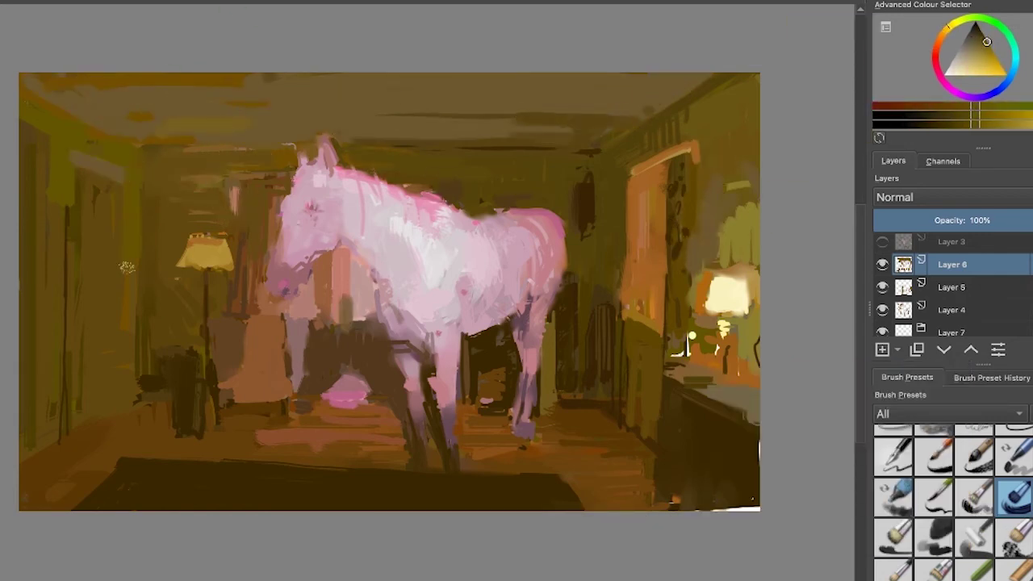
- Touch up the pink curtain below the horse's neck and outline the left doorway's frame with sampled wall colours
ctrl+click(363, 283)
drag(347, 295, 347, 321)
ctrl+click(81, 188)
drag(64, 154, 65, 241)
ctrl+click(127, 169)
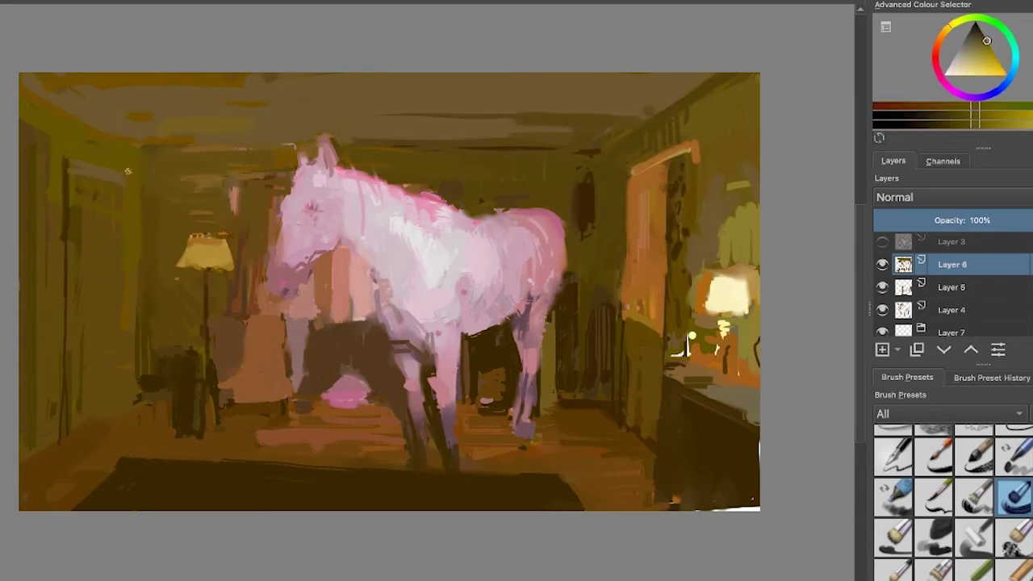
drag(125, 179, 75, 168)
- Define the window frame behind the horse's head and the edge between back wall and ceiling with sampled browns and pinks
ctrl+click(248, 305)
drag(260, 192, 260, 212)
ctrl+click(380, 133)
drag(433, 141, 352, 141)
drag(247, 149, 181, 149)
ctrl+click(241, 190)
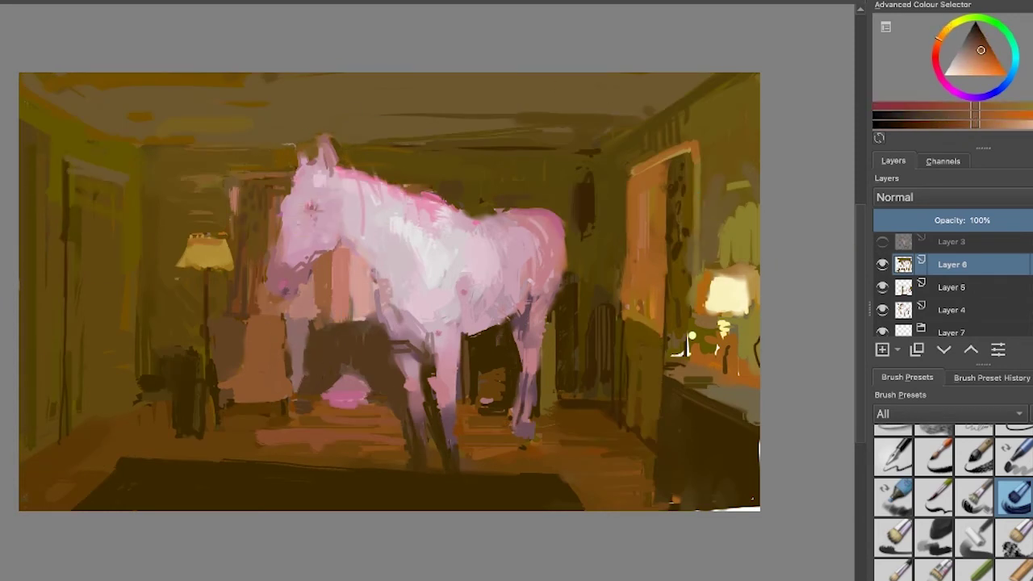
drag(233, 187, 233, 231)
- Fill the white gap in the canvas's lower right corner and strengthen the vertical corner between the left and back walls
ctrl+click(644, 112)
ctrl+click(506, 405)
ctrl+click(275, 412)
drag(692, 508, 751, 505)
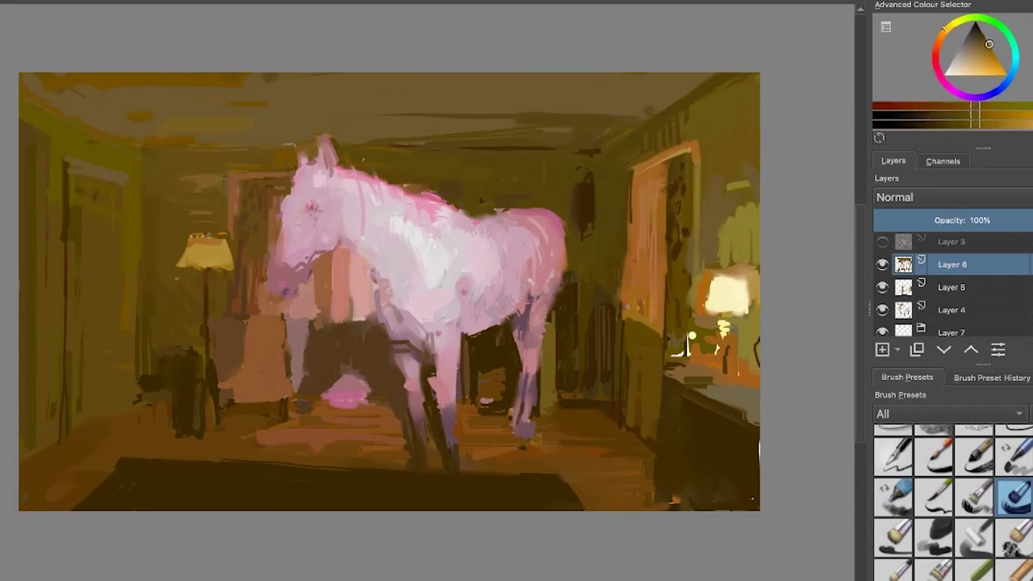
ctrl+click(387, 188)
ctrl+click(153, 161)
drag(153, 164, 154, 197)
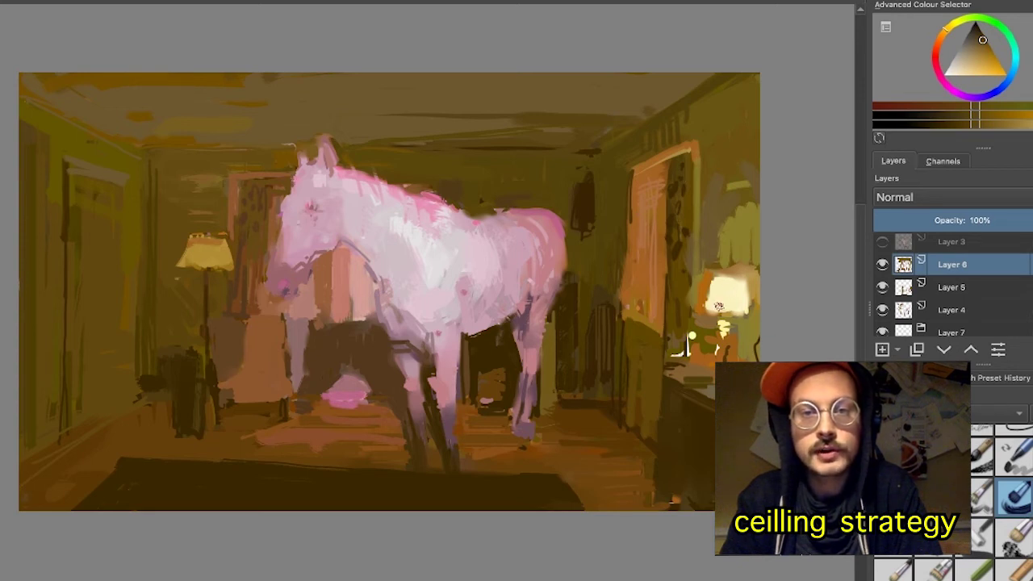
- Switch to a flat rectangular brush, trying an olive-green stroke on the horse's flank and undoing it
ctrl+click(751, 338)
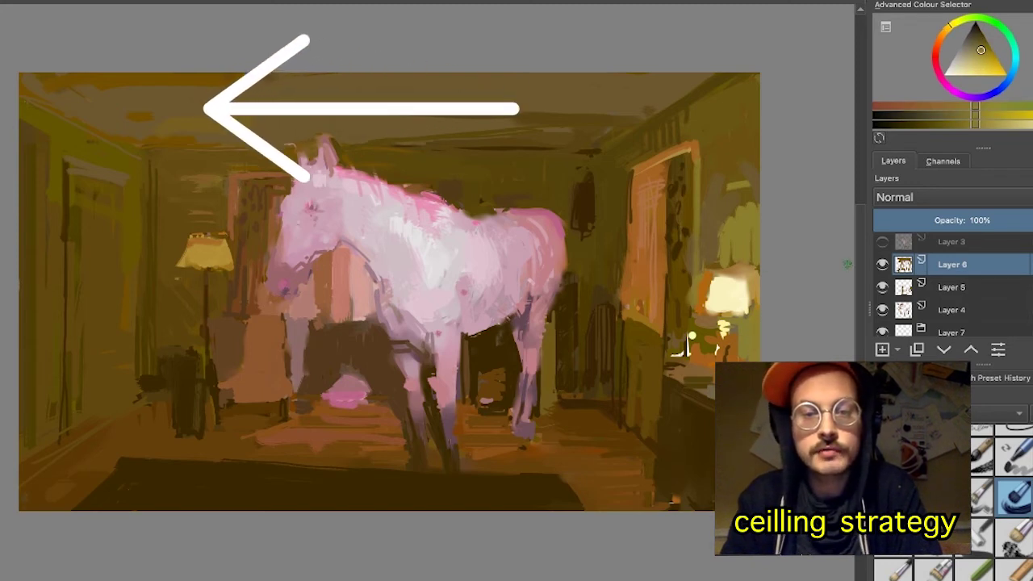
scroll(955, 499, down, 2)
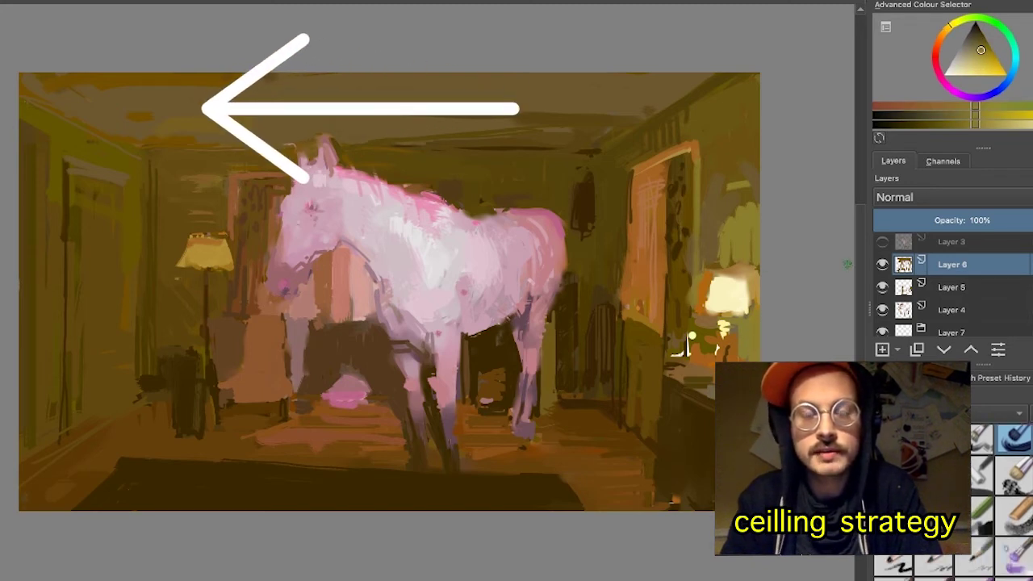
drag(504, 267, 507, 246)
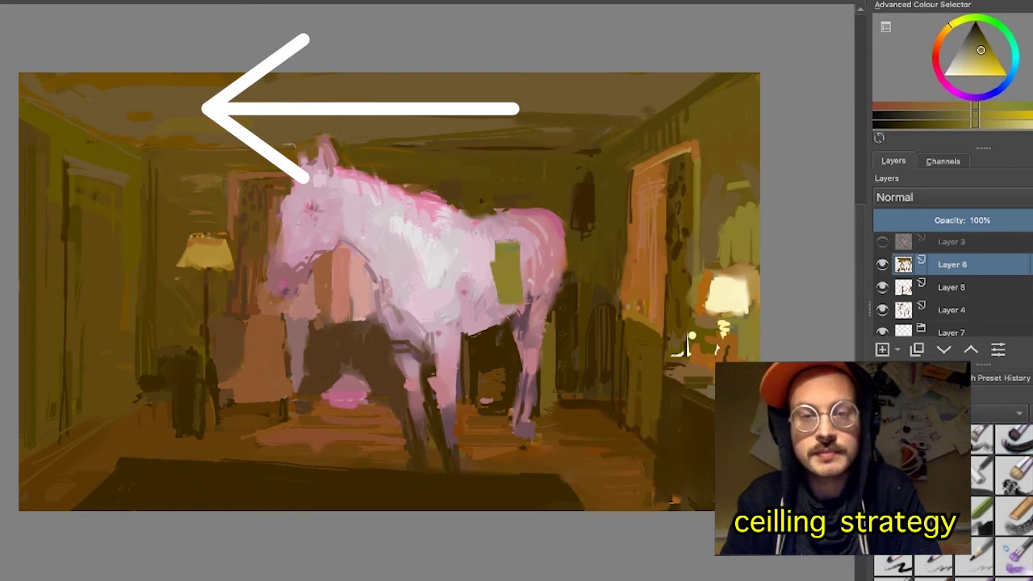
key(ctrl+z)
- Paint looping dark olive strokes across the right part of the ceiling and orange-brown strokes across the left part using sampled colours
ctrl+click(496, 142)
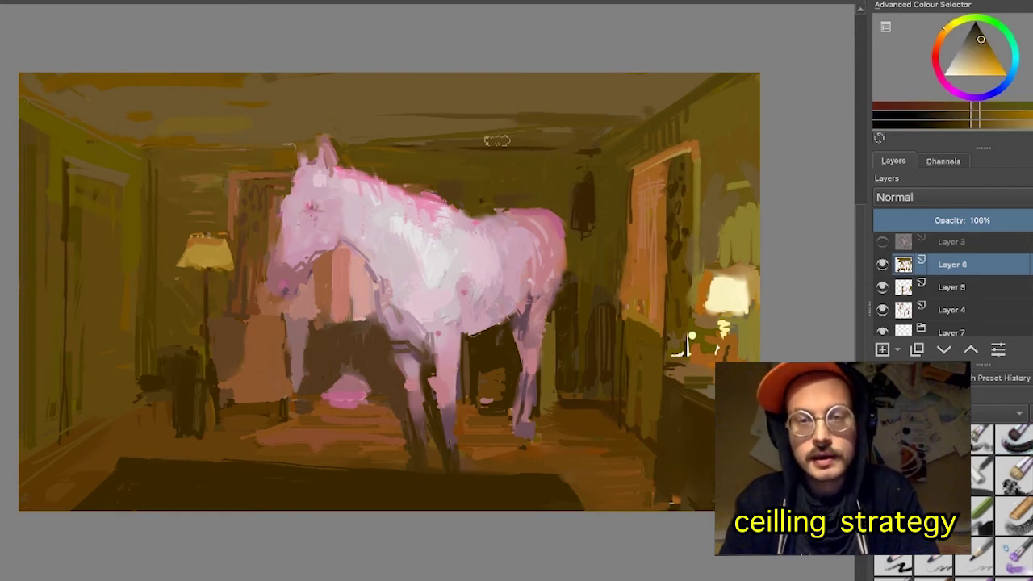
mouse_move(472, 135)
mouse_down()
mouse_move(390, 100)
mouse_move(507, 129)
mouse_move(510, 71)
mouse_move(610, 97)
mouse_move(657, 93)
mouse_up()
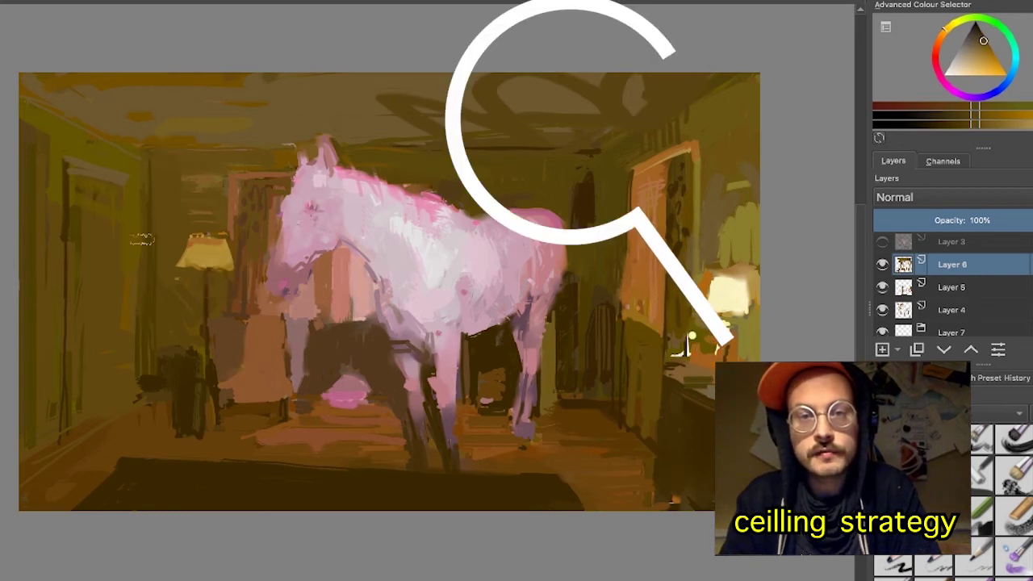
ctrl+click(123, 227)
ctrl+click(108, 245)
ctrl+click(104, 255)
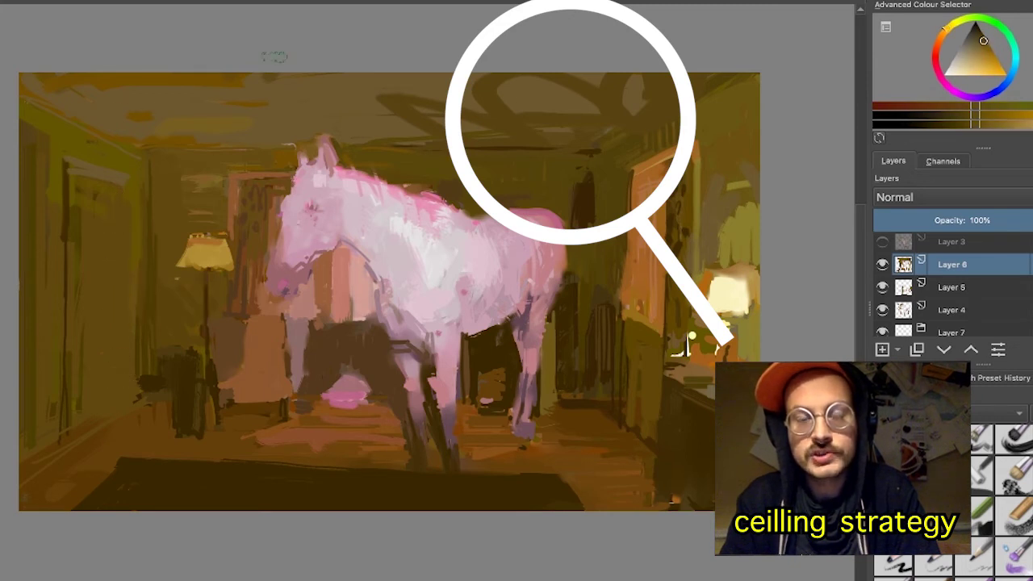
ctrl+click(124, 95)
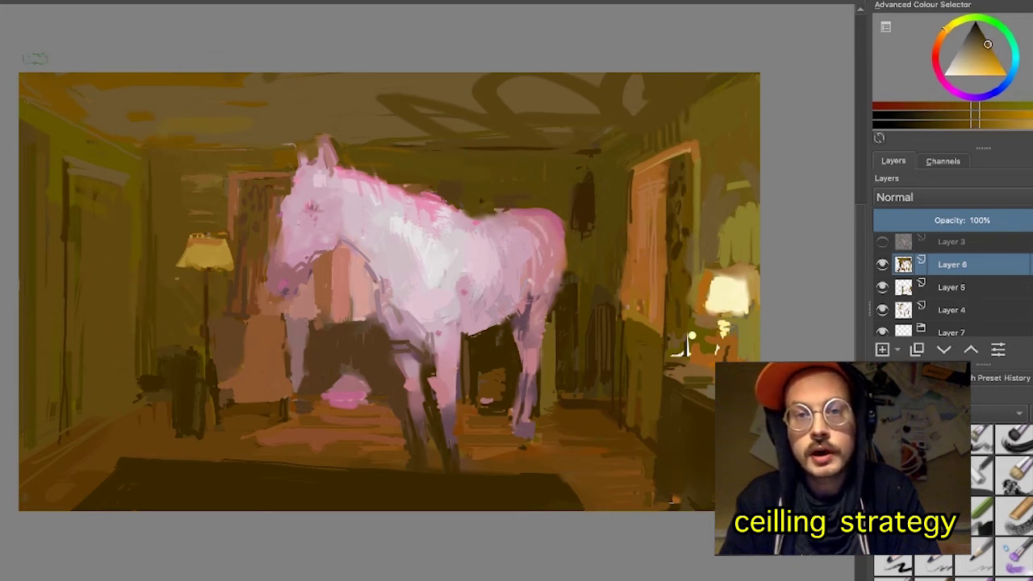
mouse_move(207, 92)
mouse_down()
mouse_move(330, 106)
mouse_move(406, 72)
mouse_move(479, 90)
mouse_up()
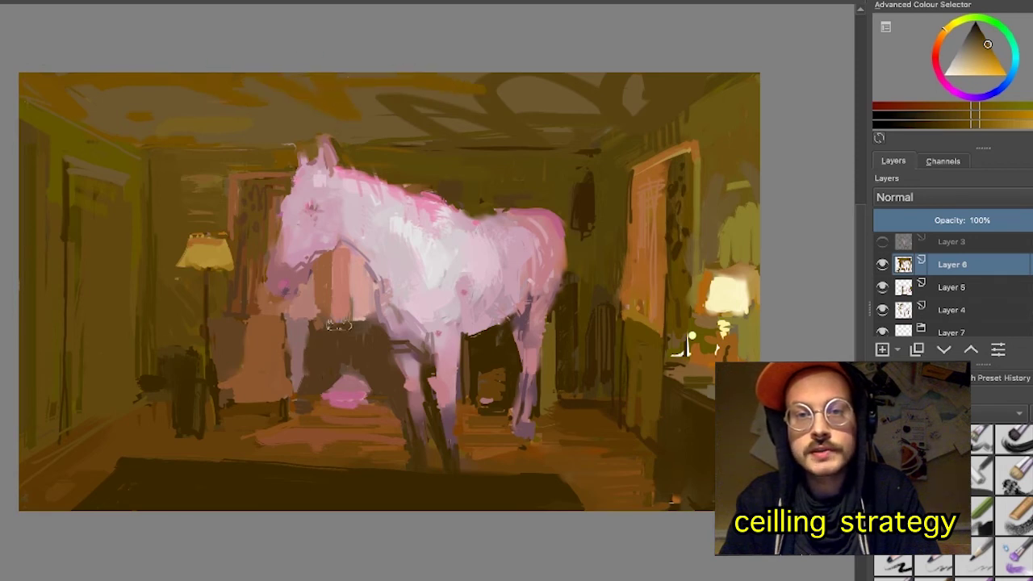
- Smooth the floor in both lower corners and extend the desk's dark side with sampled browns
ctrl+click(71, 472)
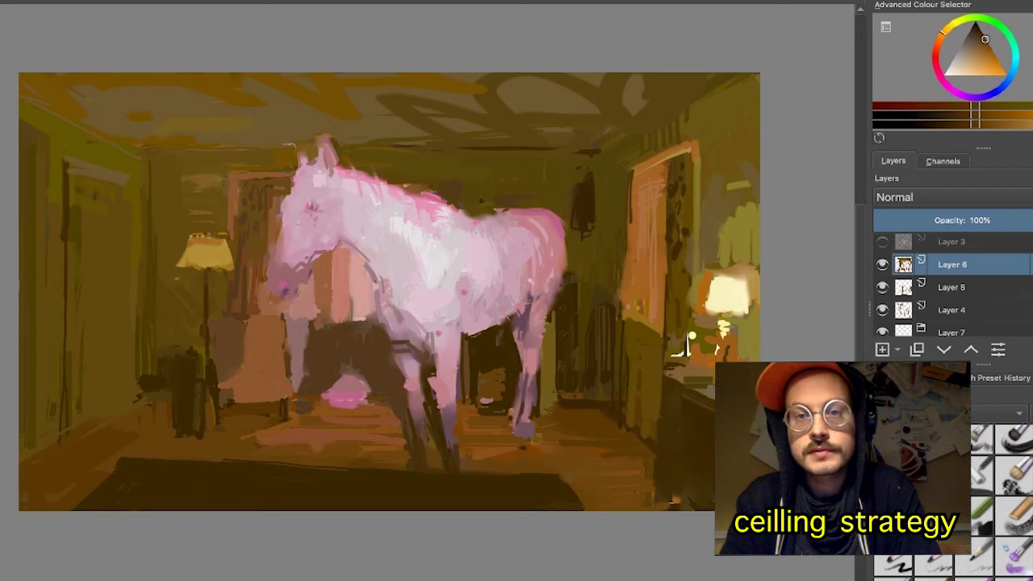
ctrl+click(572, 478)
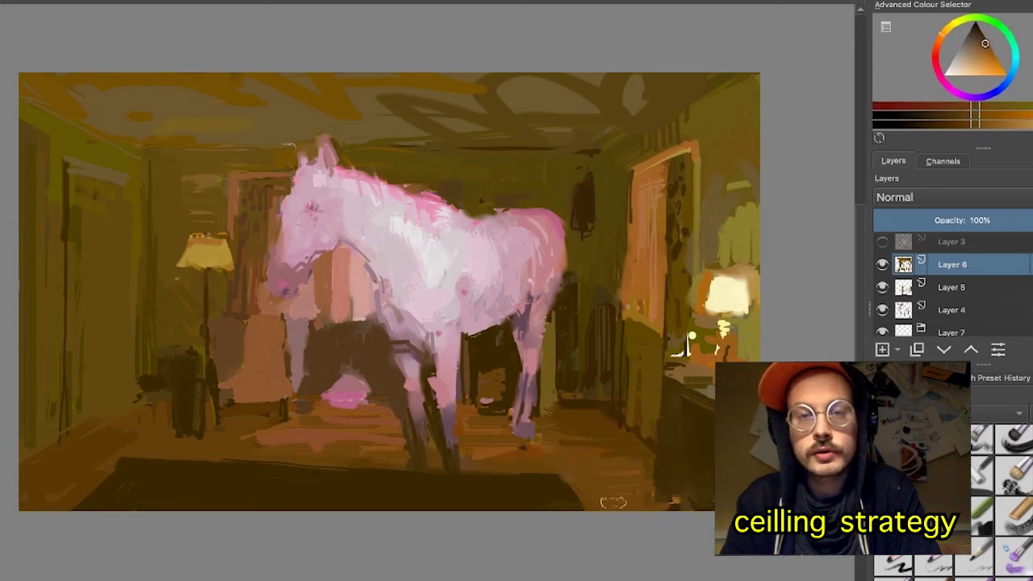
ctrl+click(676, 420)
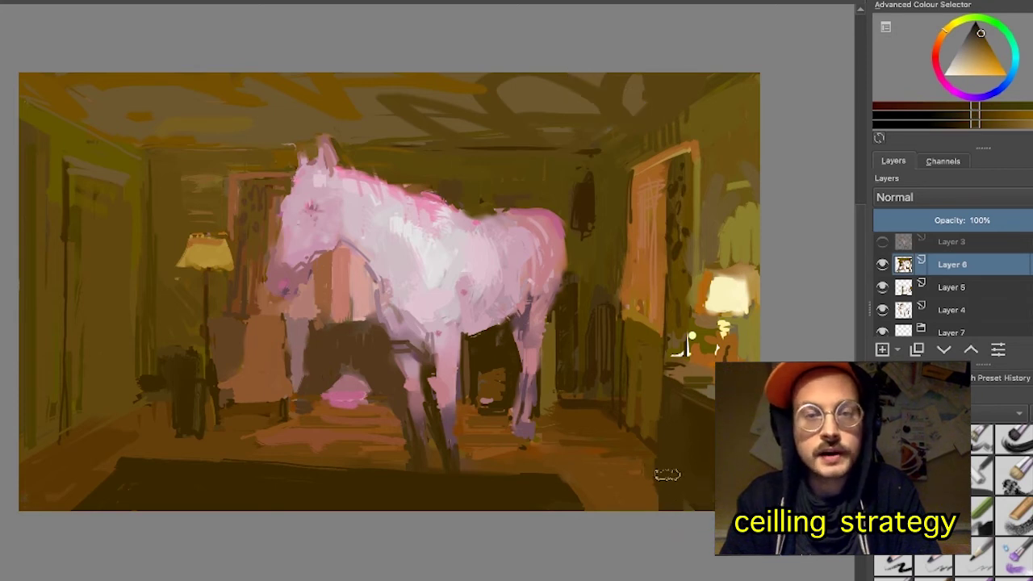
- Repaint the rear hoof and the floor around it, and shade the horse's hindquarters with a muted mauve-pink
ctrl+click(526, 419)
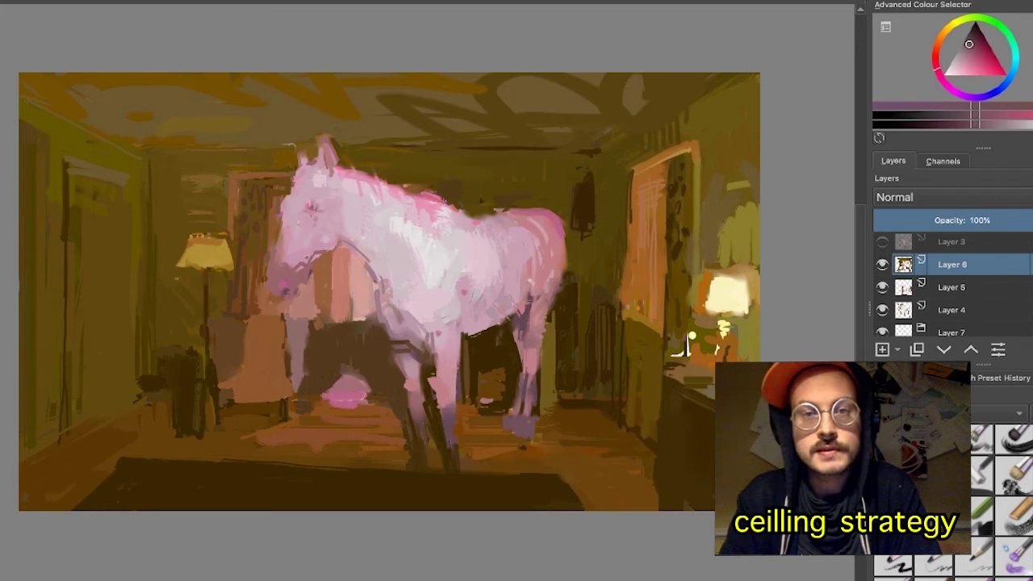
ctrl+click(495, 421)
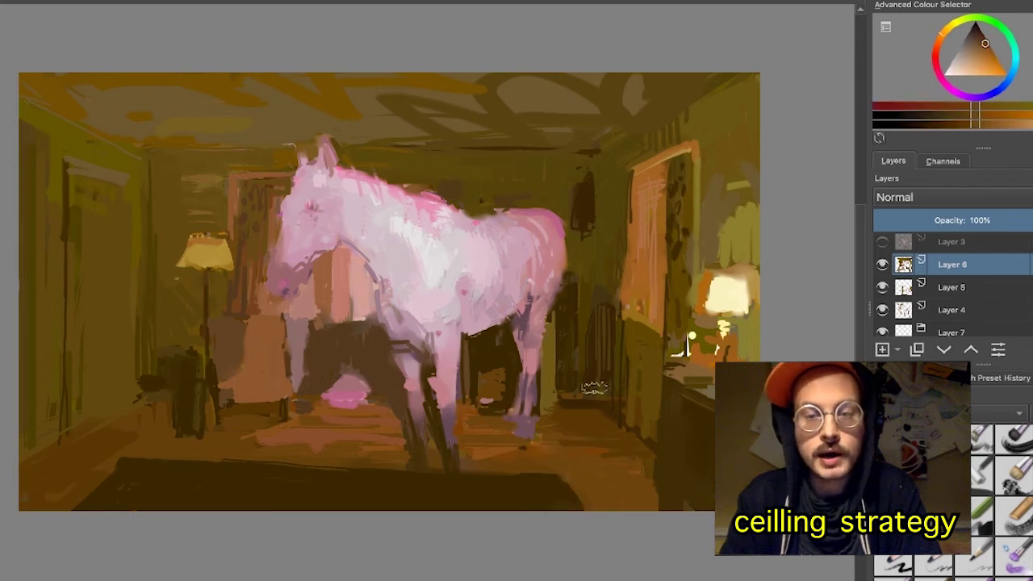
ctrl+click(535, 347)
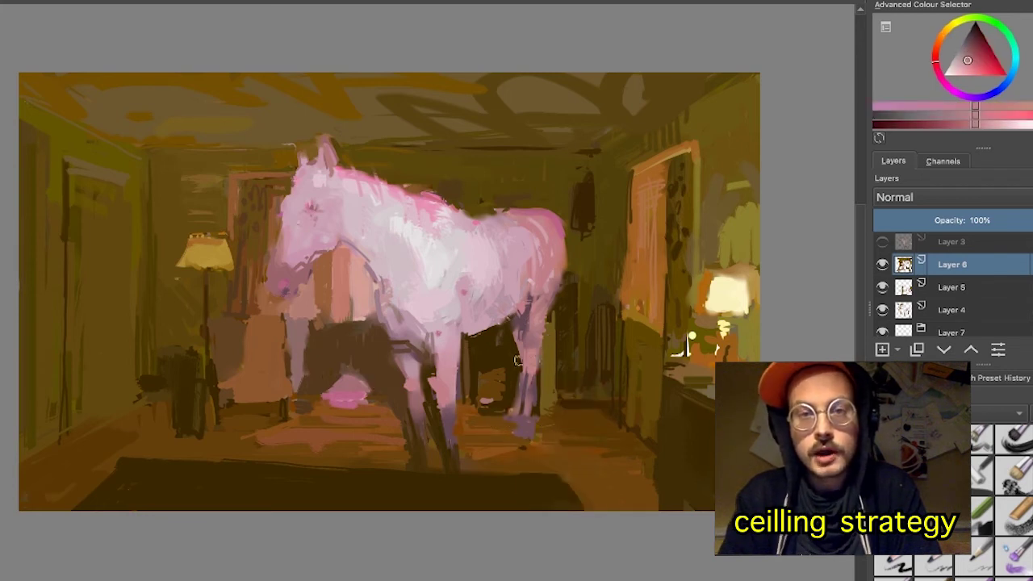
click(968, 55)
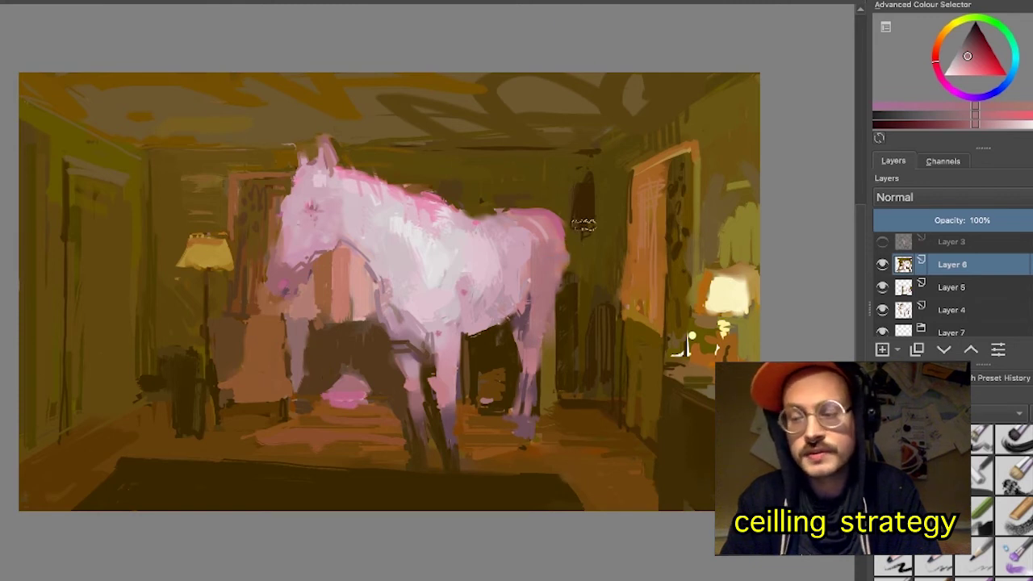
key(ctrl)
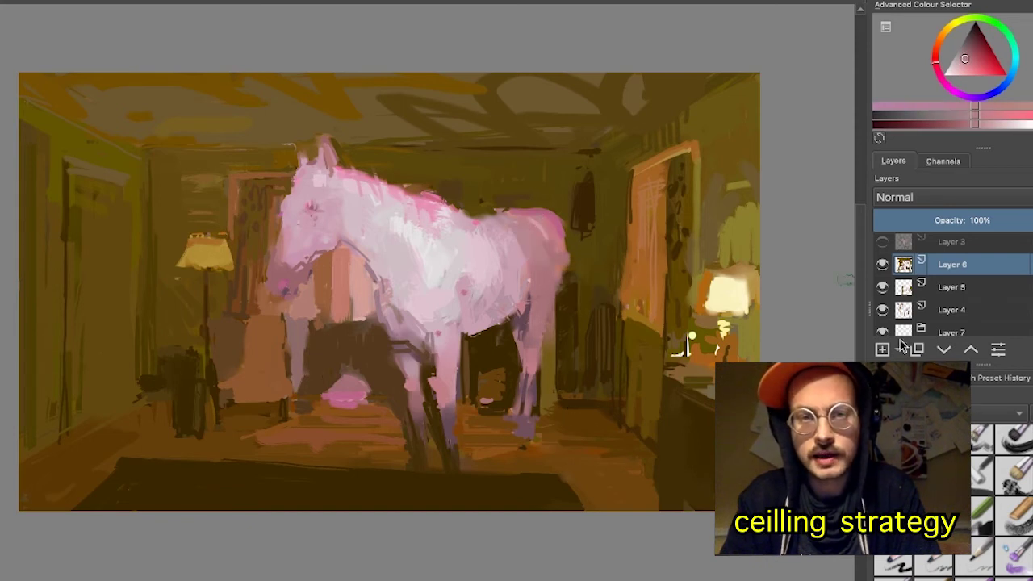
- Toggle Layer 6's visibility repeatedly to compare the painting with and without the recent strokes
click(883, 266)
click(882, 265)
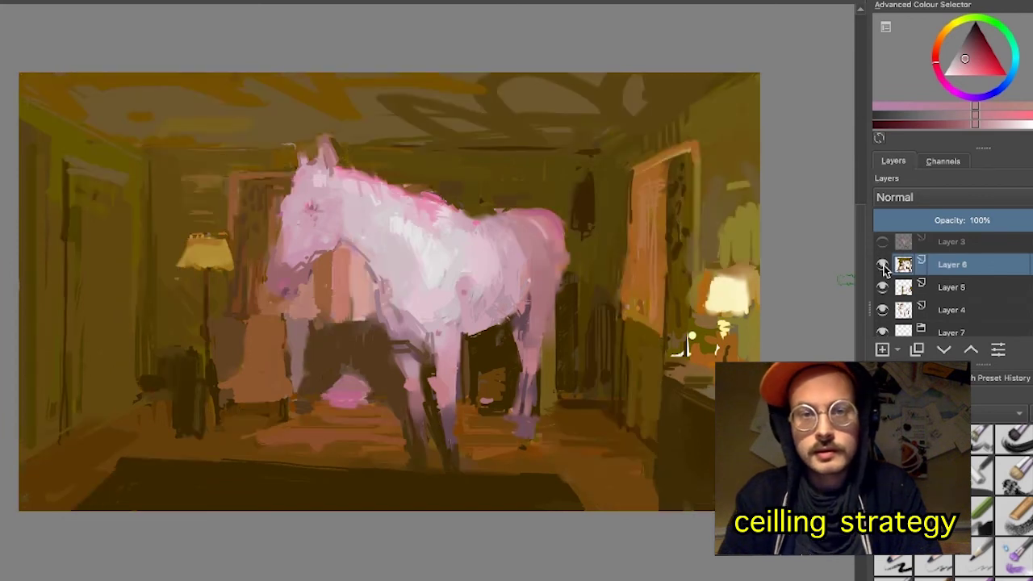
click(883, 266)
click(883, 265)
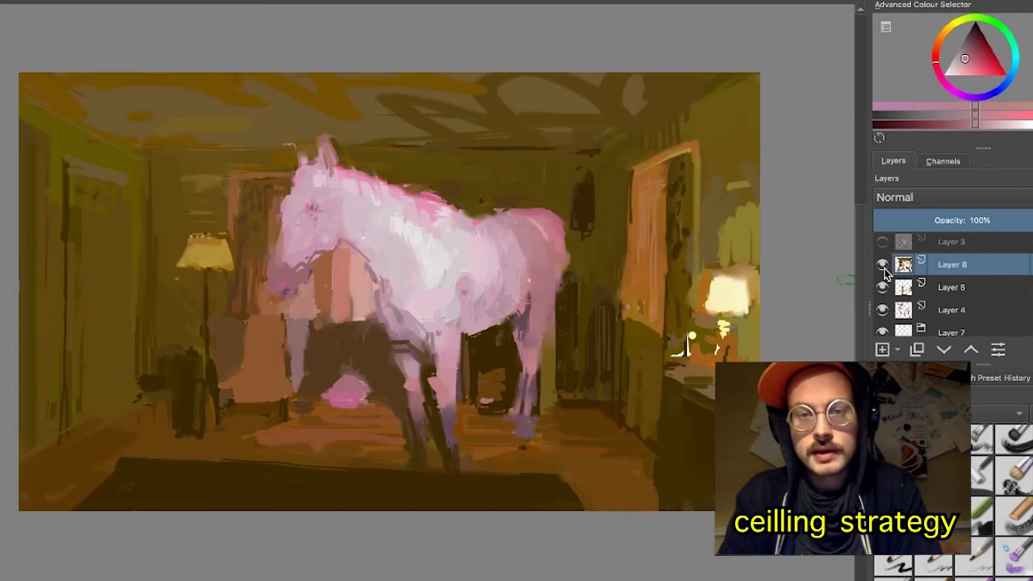
click(882, 266)
click(882, 265)
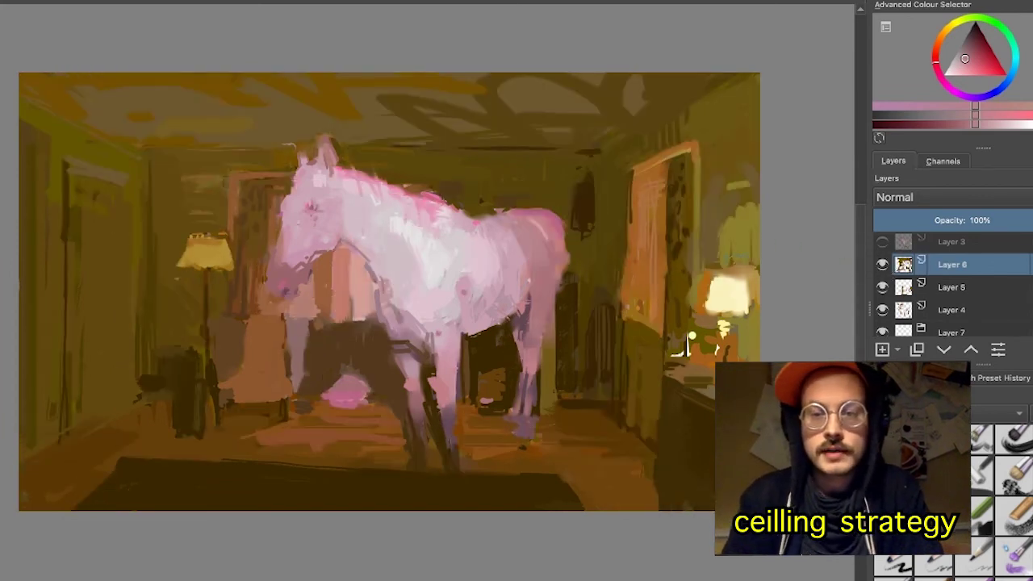
- Retouch the horse's rump with sampled pinks and refine the armchair with sampled browns
ctrl+click(513, 268)
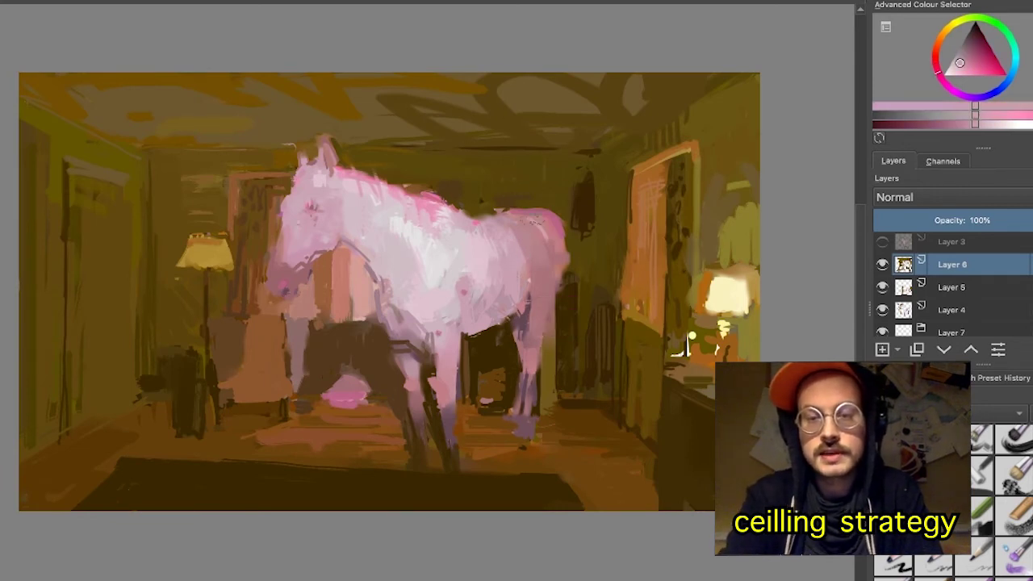
ctrl+click(512, 219)
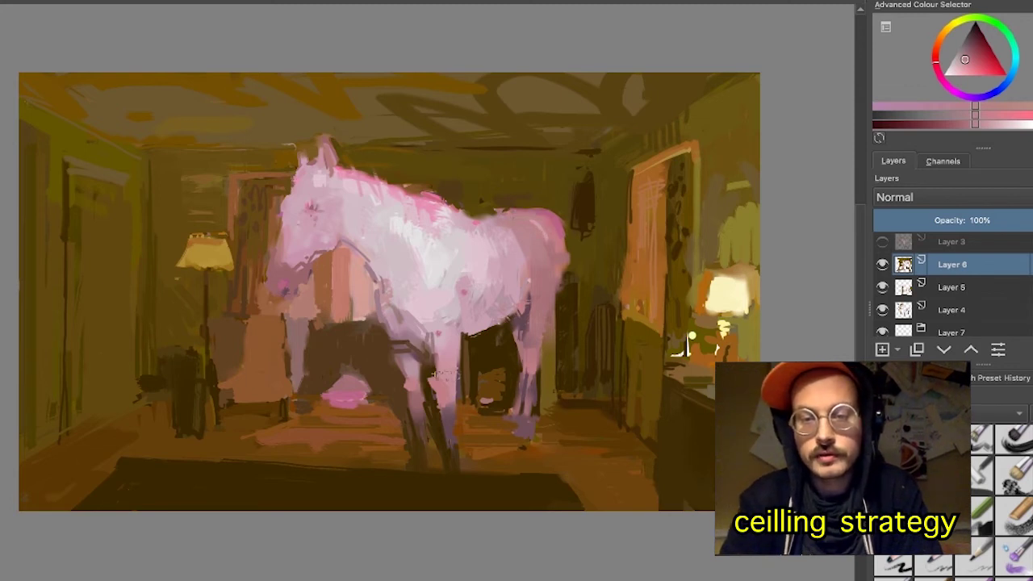
ctrl+click(253, 369)
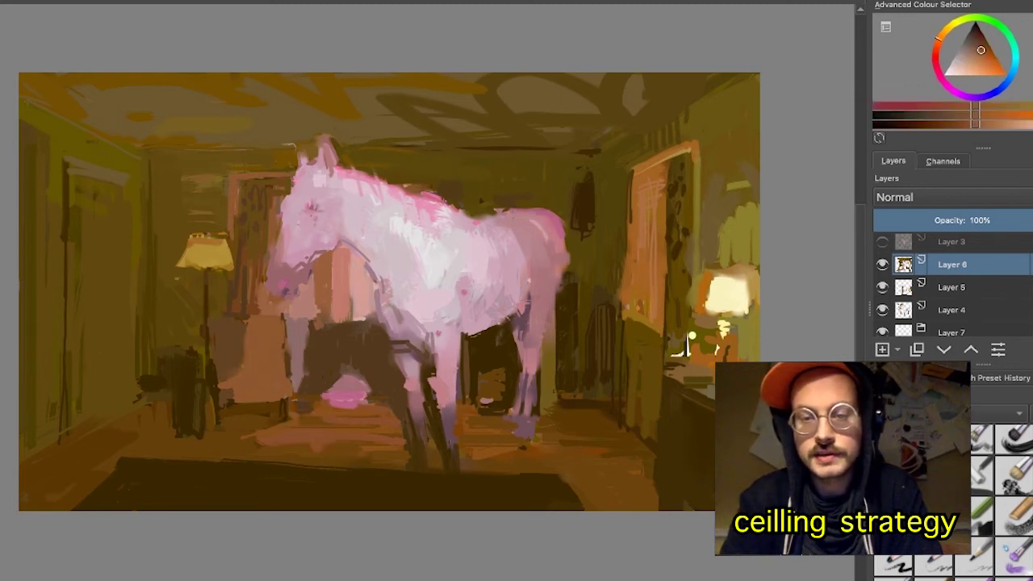
ctrl+click(247, 405)
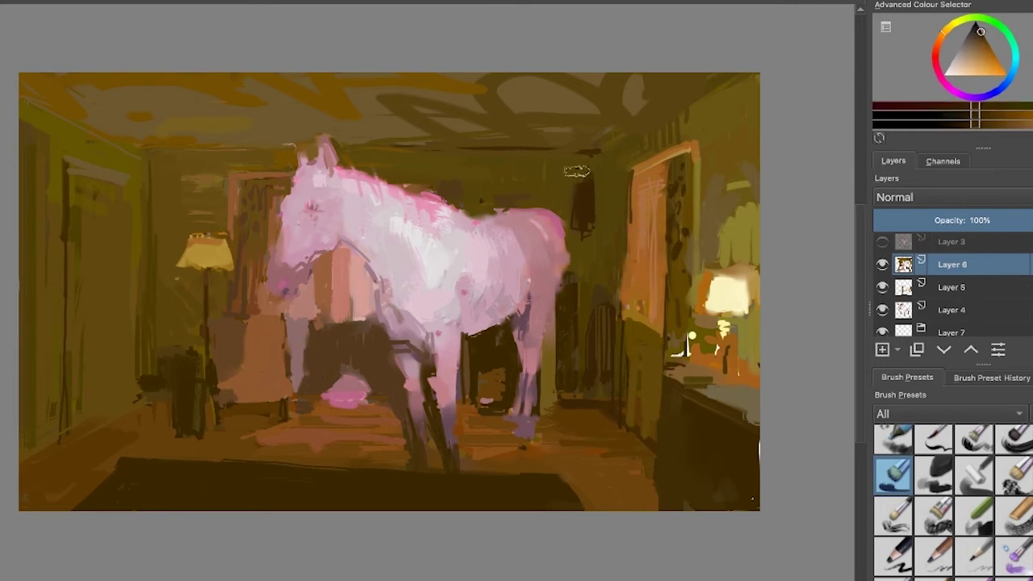
- Repaint the dark object hanging on the back wall in a softer brown, undoing the first attempted stroke
click(974, 48)
drag(585, 184, 583, 229)
key(ctrl+z)
click(979, 36)
drag(586, 176, 584, 230)
ctrl+click(572, 216)
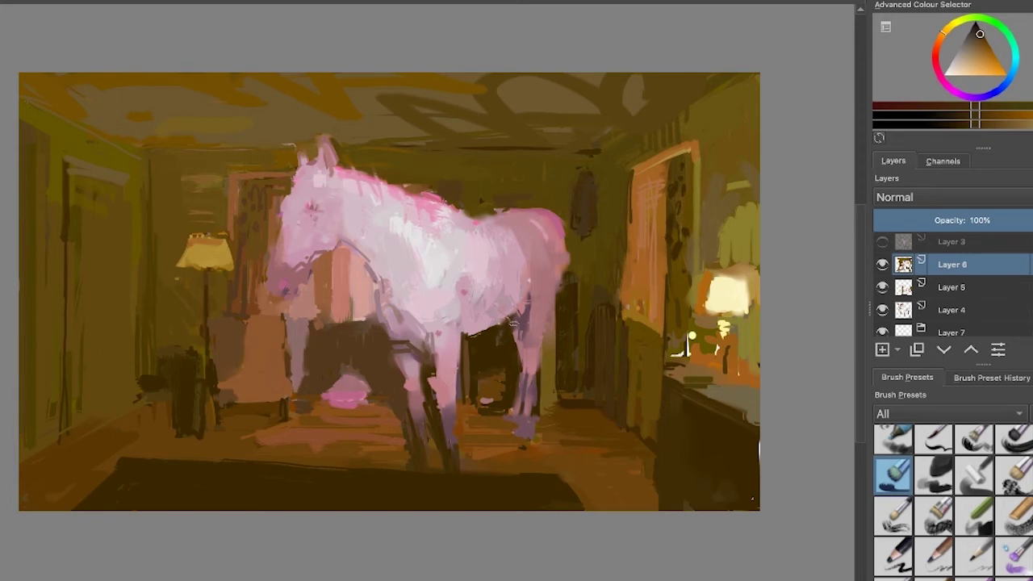
- Refine the contour of the horse's rump against the back wall with sampled pinks and olive-browns
ctrl+click(512, 322)
ctrl+click(570, 207)
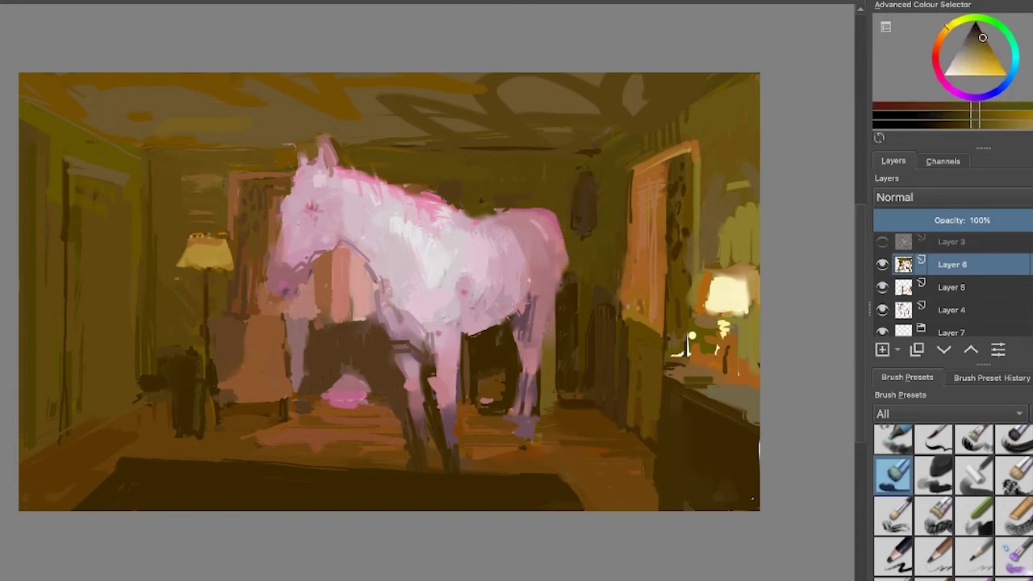
ctrl+click(557, 222)
drag(566, 220, 565, 283)
ctrl+click(568, 217)
ctrl+click(571, 210)
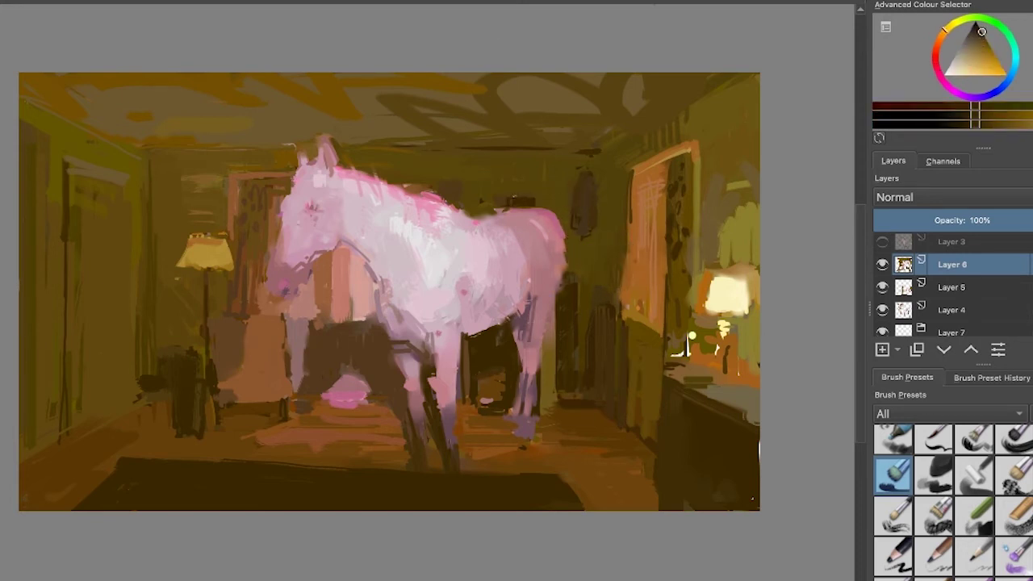
- Add a small dark accent on the wall above the horse's back and sharpen the right lampshade's shape with sampled pale yellow
drag(528, 201, 536, 202)
ctrl+click(280, 321)
ctrl+click(709, 297)
ctrl+click(724, 296)
mouse_move(712, 279)
mouse_down()
mouse_move(706, 311)
mouse_move(741, 280)
mouse_up()
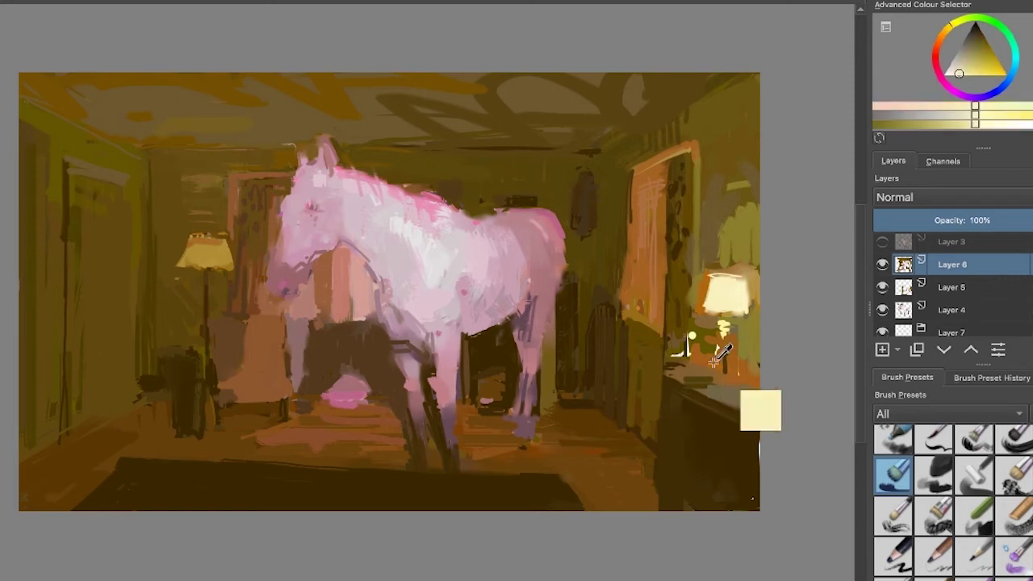
- Paint warm orange shapes on the desk beneath the right lamp
ctrl+click(714, 362)
click(988, 50)
click(939, 38)
click(988, 60)
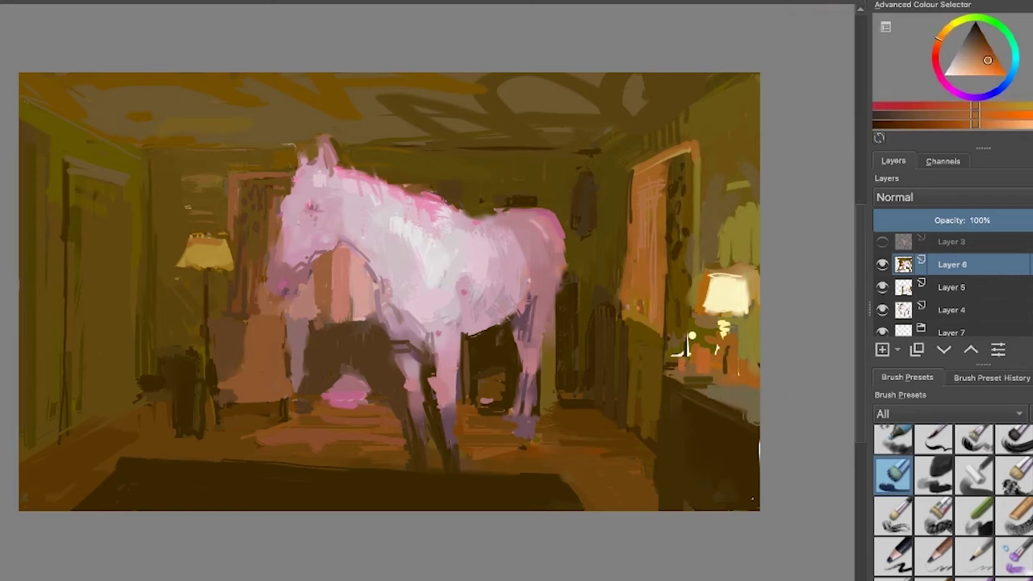
ctrl+click(682, 347)
- Rework the left lampshade's top edge and try a stroke on the wall above it, undoing that stroke
ctrl+click(196, 220)
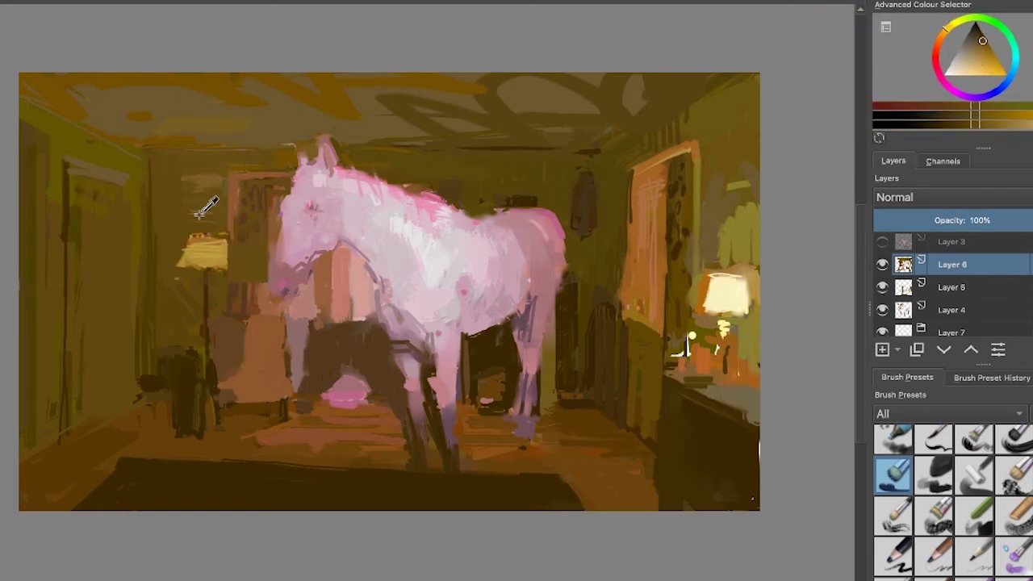
drag(175, 158, 208, 208)
key(ctrl+z)
- Tone down the window frame behind the horse's head with sampled curtain and wall browns
ctrl+click(281, 264)
ctrl+click(268, 365)
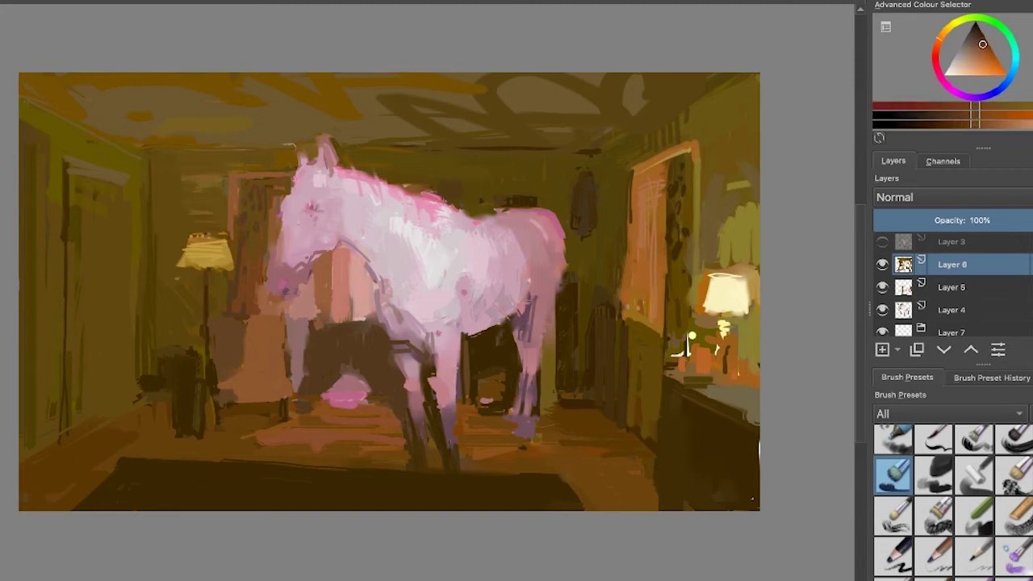
ctrl+click(227, 300)
ctrl+click(237, 225)
ctrl+click(246, 187)
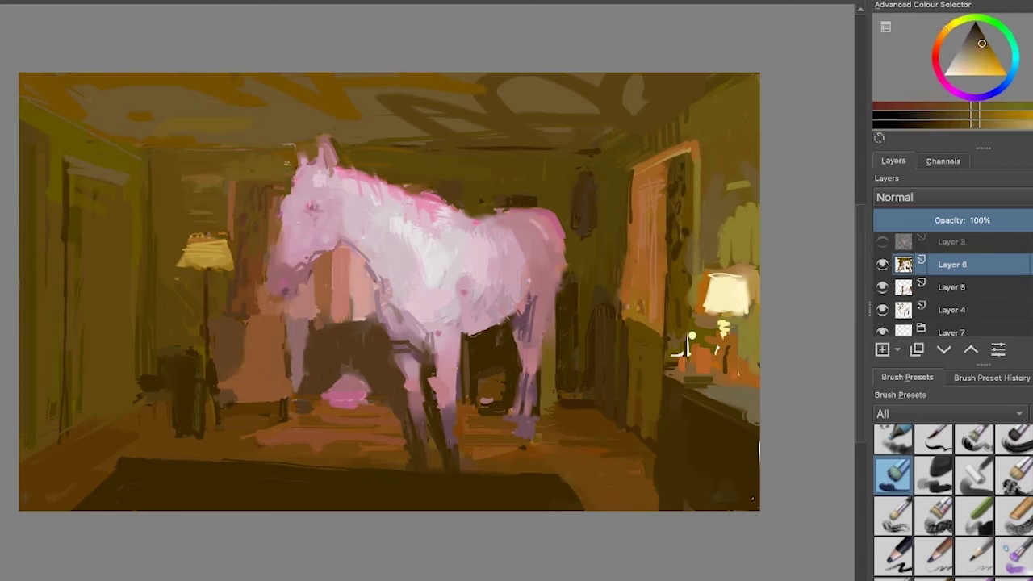
- Add zigzag ochre marks to the wall above the left lamp and clean up the horse's ear with sampled wall and pink tones
click(948, 32)
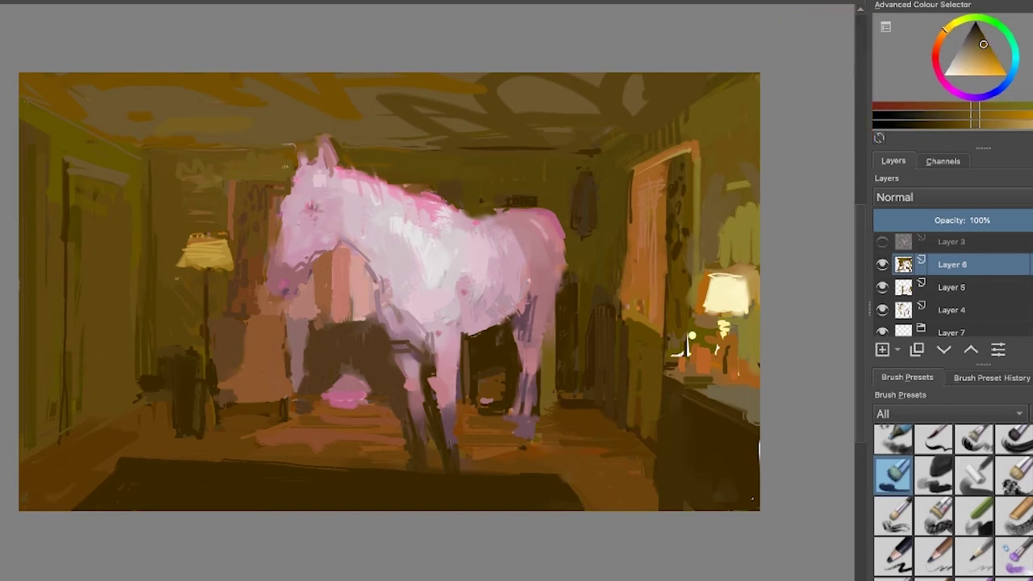
drag(168, 165, 184, 198)
ctrl+click(263, 166)
mouse_move(293, 160)
mouse_down()
mouse_move(243, 175)
mouse_move(311, 151)
mouse_up()
ctrl+click(296, 146)
ctrl+click(305, 160)
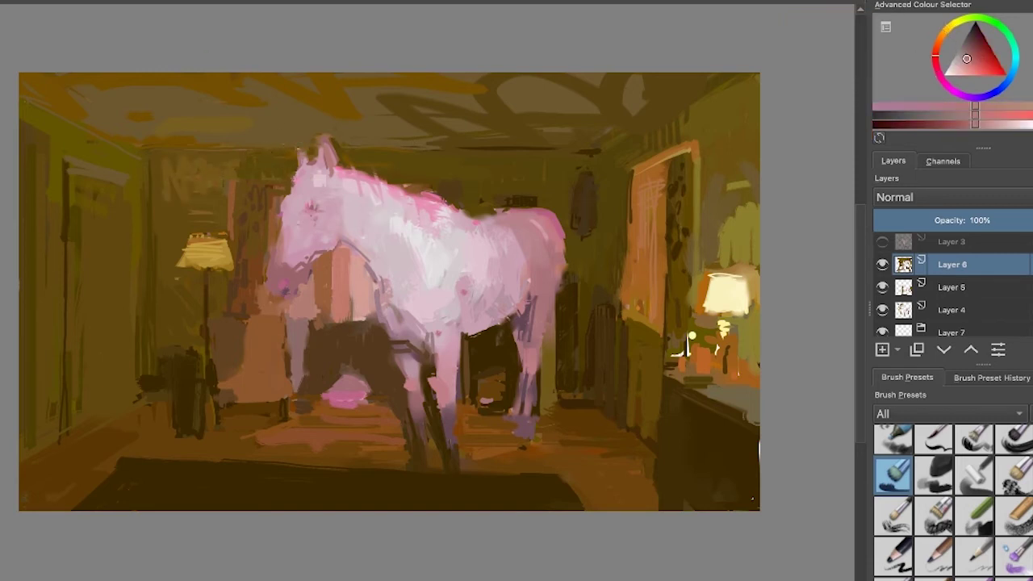
ctrl+click(279, 143)
- Mute the pale frame of the left doorway with a sampled wall brown and select a lighter ochre
ctrl+click(184, 179)
ctrl+click(90, 146)
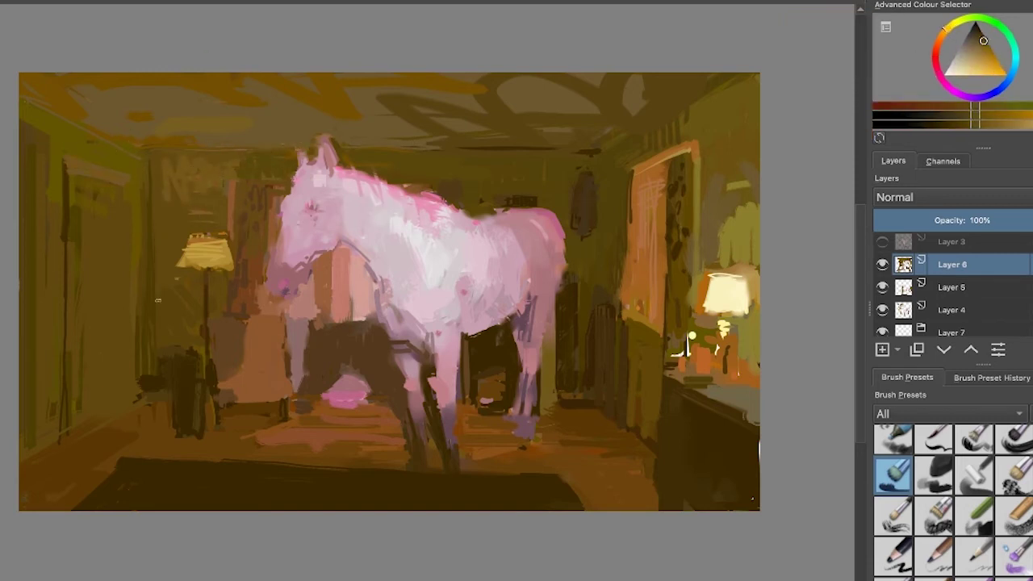
click(984, 58)
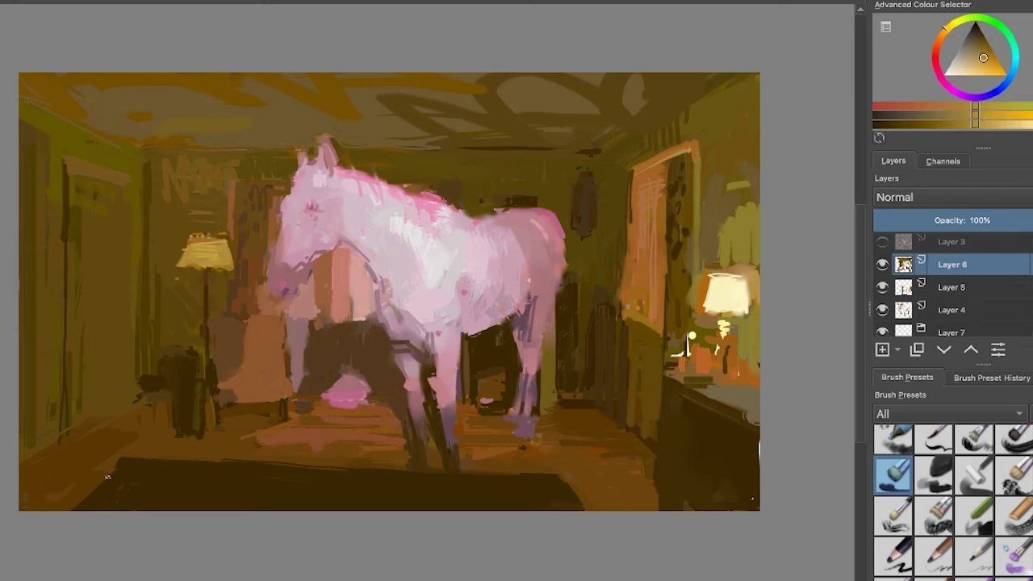
- Darken the curtain and window area behind the horse's head, blending it into the wall with sampled browns
ctrl+click(277, 175)
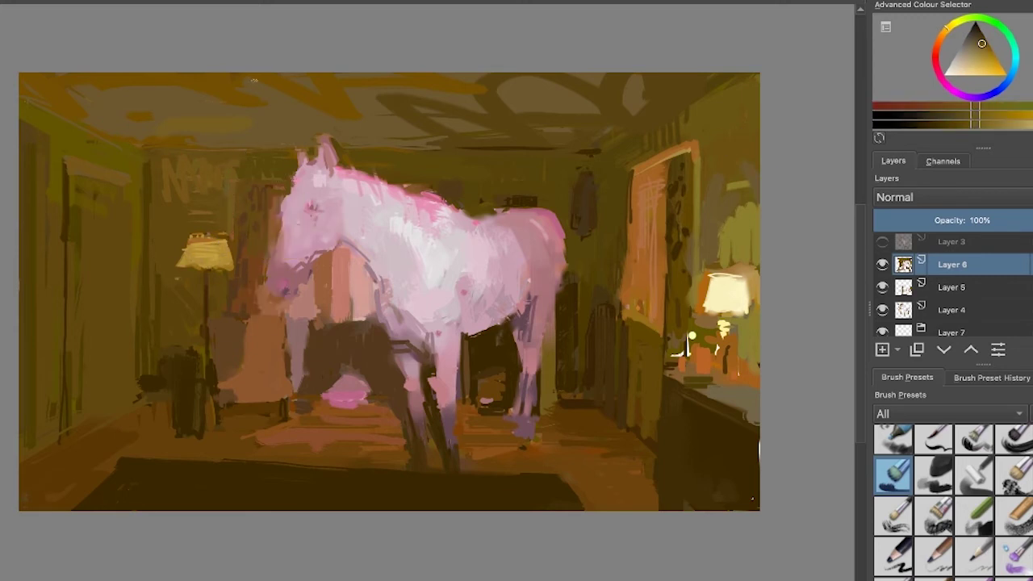
ctrl+click(336, 249)
ctrl+click(323, 260)
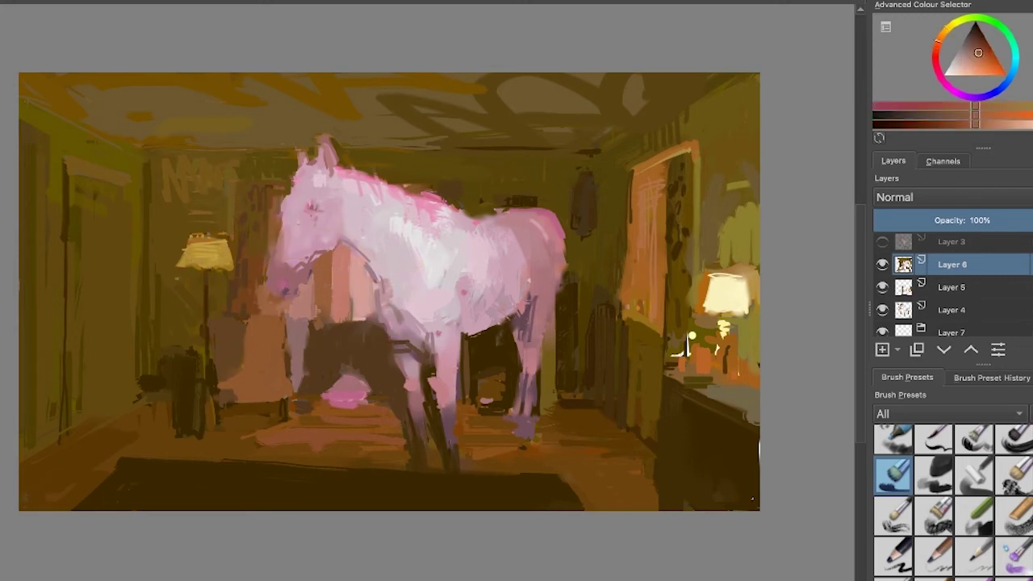
ctrl+click(164, 149)
ctrl+click(148, 435)
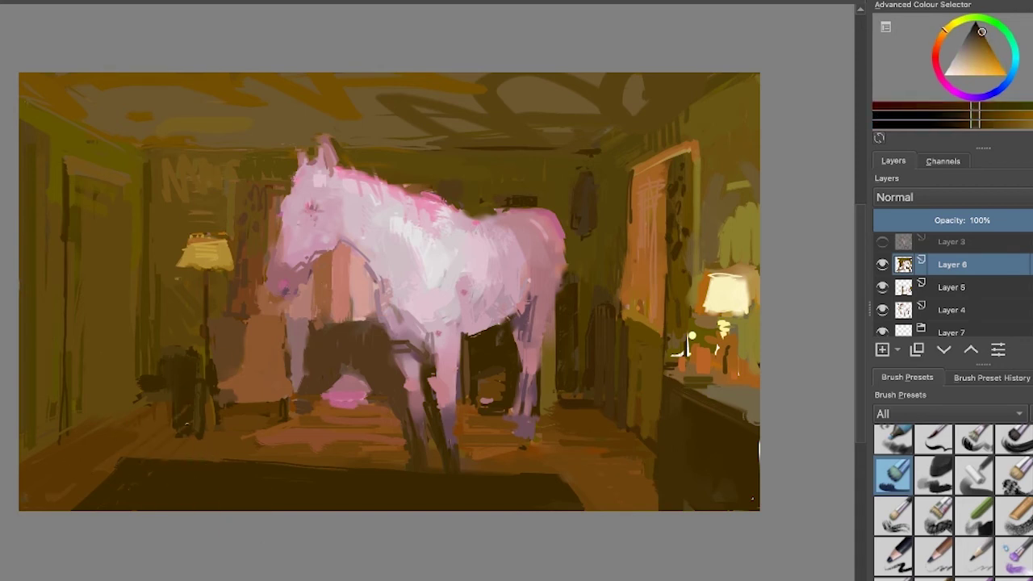
- Mute the left doorway with a sampled brown and add small accent marks to the wall above the right lamp
ctrl+click(172, 365)
drag(65, 346, 61, 239)
ctrl+click(680, 190)
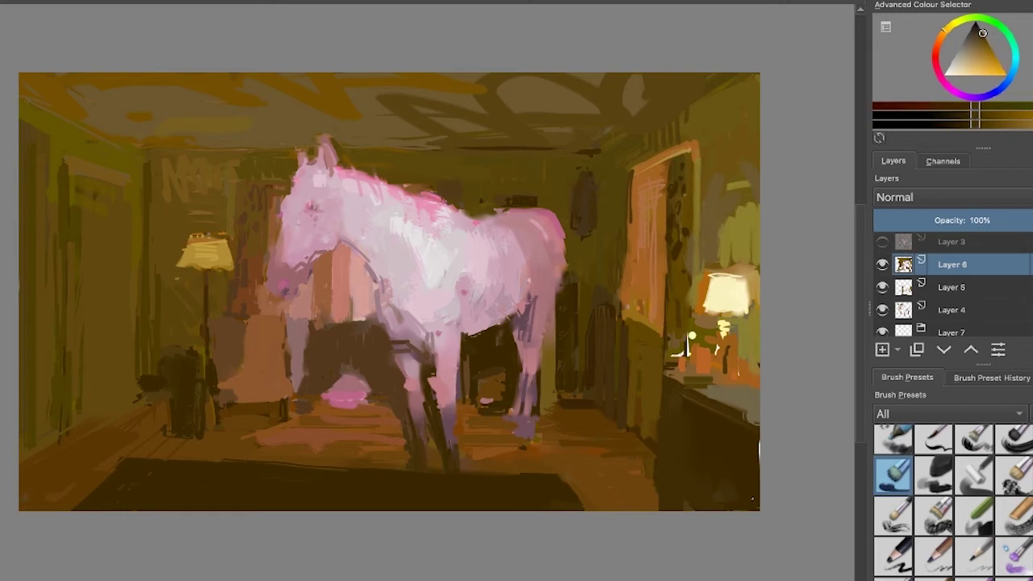
drag(717, 187, 716, 207)
ctrl+click(664, 191)
ctrl+click(741, 236)
mouse_move(756, 155)
mouse_down()
mouse_move(752, 204)
mouse_move(725, 237)
mouse_move(751, 172)
mouse_up()
- Lighten the wall around the right lamp with broad strokes of pale ochre
click(984, 53)
ctrl+click(730, 188)
click(976, 47)
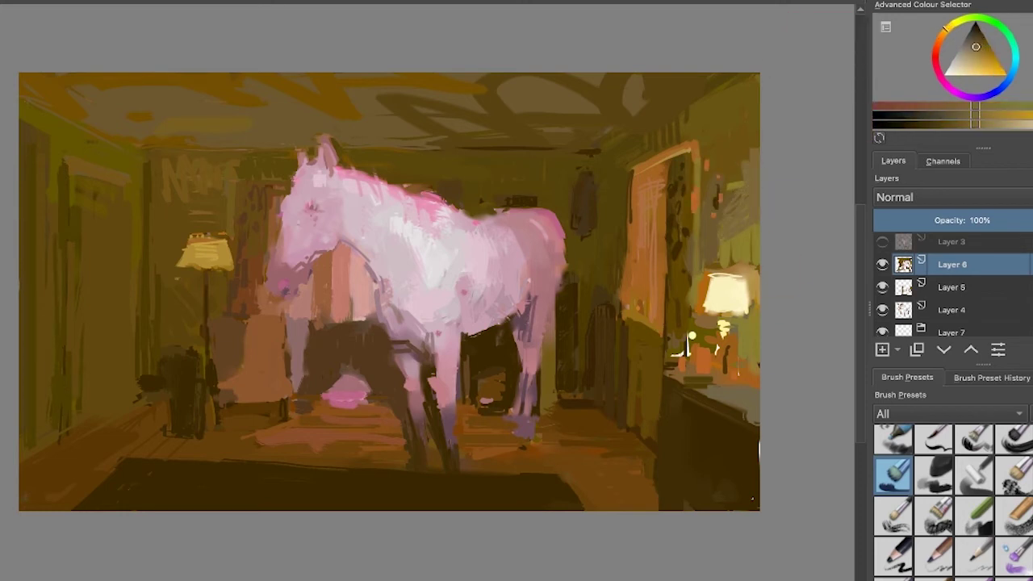
click(978, 58)
drag(755, 231, 730, 264)
mouse_move(751, 306)
mouse_down()
mouse_move(750, 357)
mouse_move(757, 322)
mouse_up()
ctrl+click(718, 291)
ctrl+click(735, 257)
drag(700, 277, 697, 294)
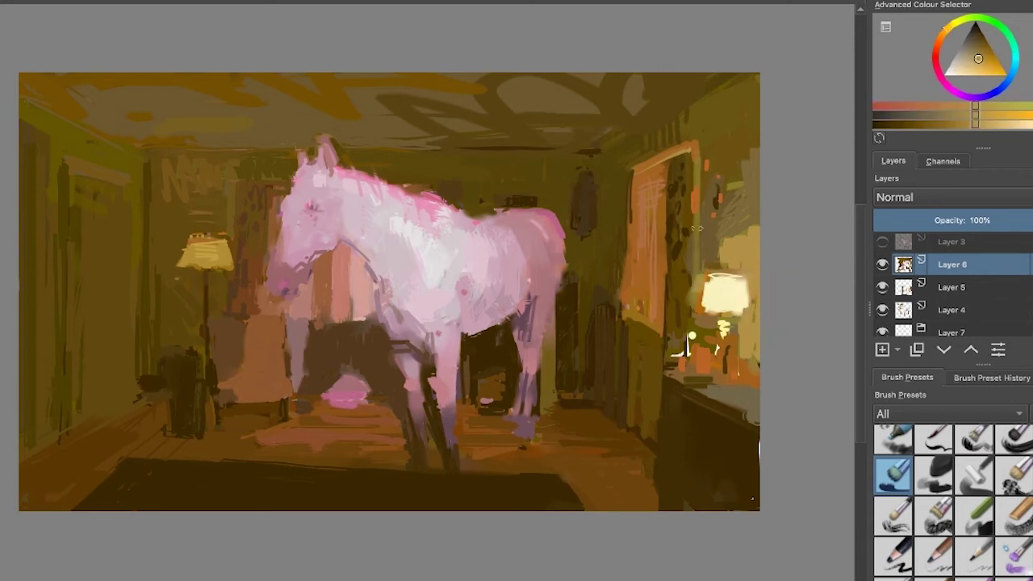
- Rework the right window's frame and orange curtain with sampled orange-browns, including a vertical accent on the wall beside the lamp
ctrl+click(696, 200)
drag(698, 236, 697, 275)
ctrl+click(651, 175)
key(ctrl+z)
ctrl+click(652, 174)
mouse_move(638, 173)
mouse_down()
mouse_move(631, 214)
mouse_move(646, 210)
mouse_up()
drag(642, 149, 694, 145)
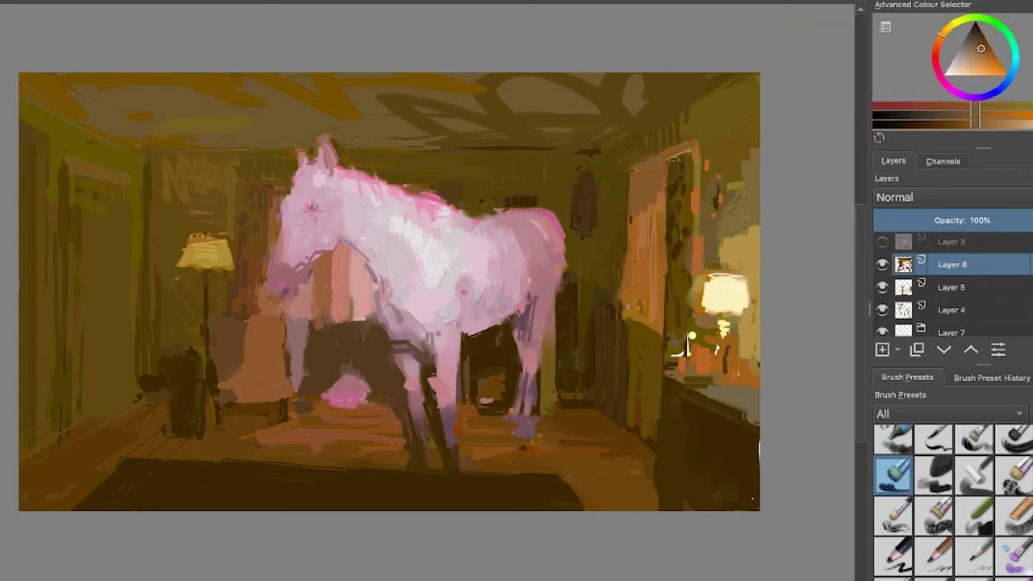
drag(646, 214, 636, 327)
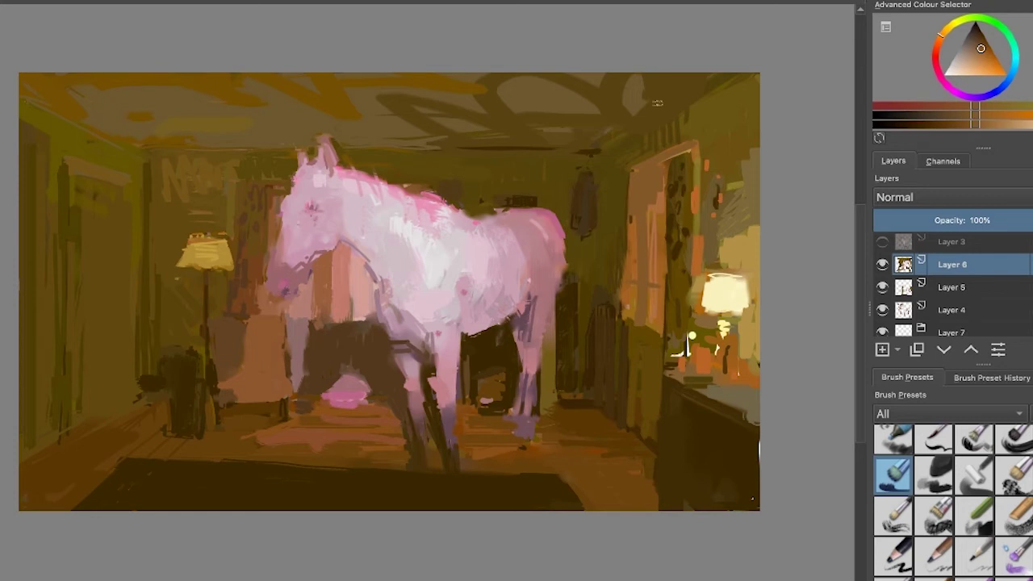
- Touch up the pink curtain's lower edge below the horse's neck and cover the zigzag marks above the left lamp with sampled wall brown
ctrl+click(365, 305)
drag(357, 317, 376, 317)
ctrl+click(422, 204)
ctrl+click(181, 220)
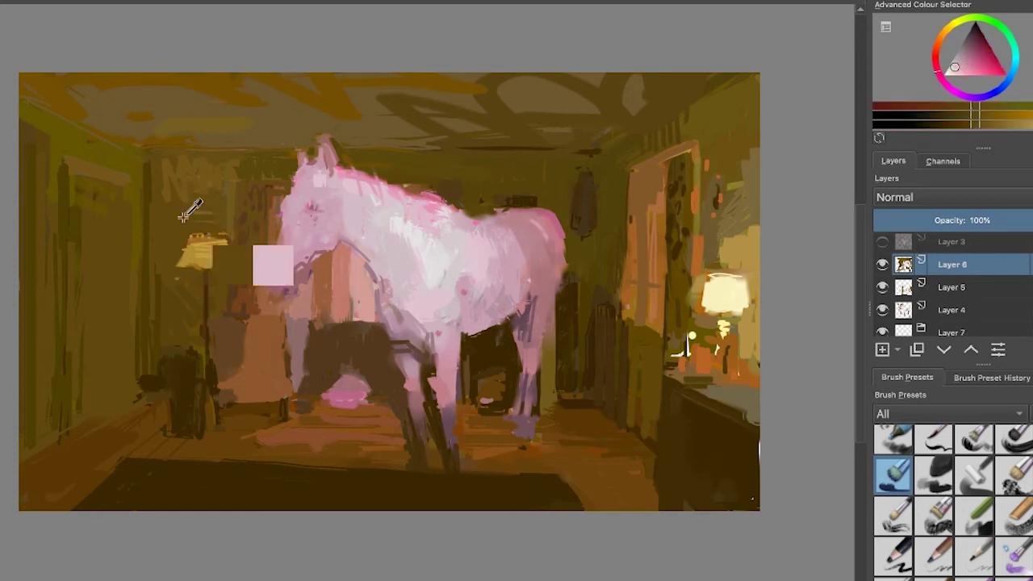
mouse_move(209, 190)
mouse_down()
mouse_move(201, 168)
mouse_move(168, 198)
mouse_up()
- Blend the dark wall ornament behind the horse's rump and the far right wall with a sampled wall brown
ctrl+click(565, 174)
drag(581, 174, 579, 197)
drag(749, 153, 747, 203)
- Mute the dark bin beside the left floor lamp with a sampled brown and undo the extra floor stroke
ctrl+click(591, 325)
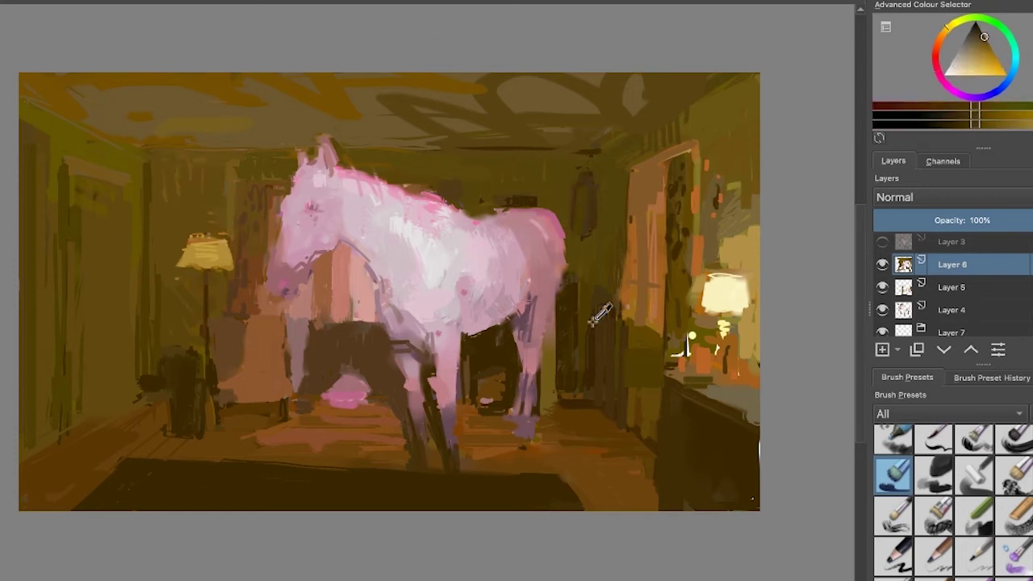
mouse_move(178, 365)
mouse_down()
mouse_move(177, 431)
mouse_move(151, 383)
mouse_up()
drag(113, 413, 84, 435)
key(ctrl+z)
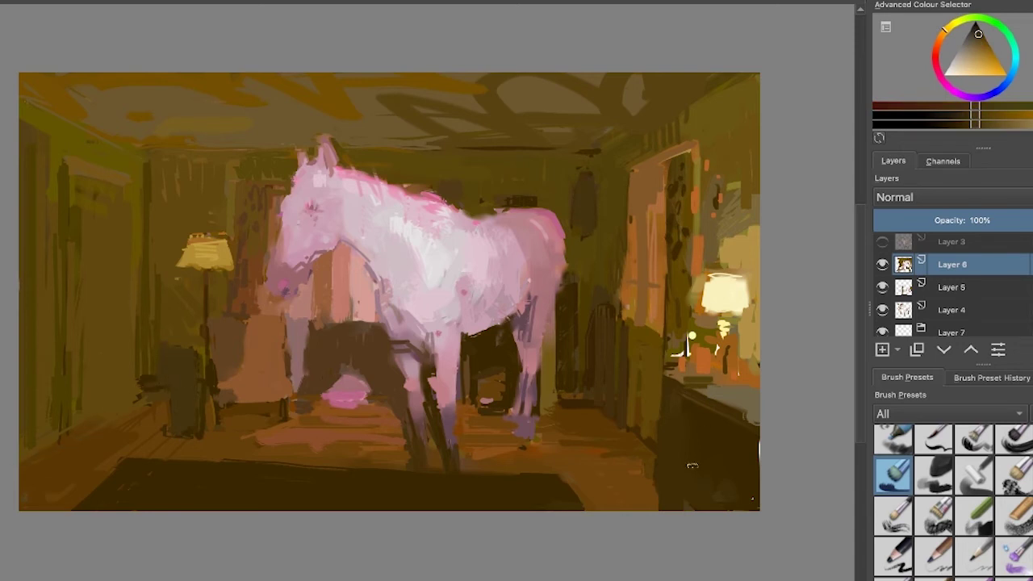
- Define the left doorway's frame with a sampled olive tone and paint a small dark door handle
ctrl+click(606, 422)
ctrl+click(44, 133)
drag(36, 143, 21, 137)
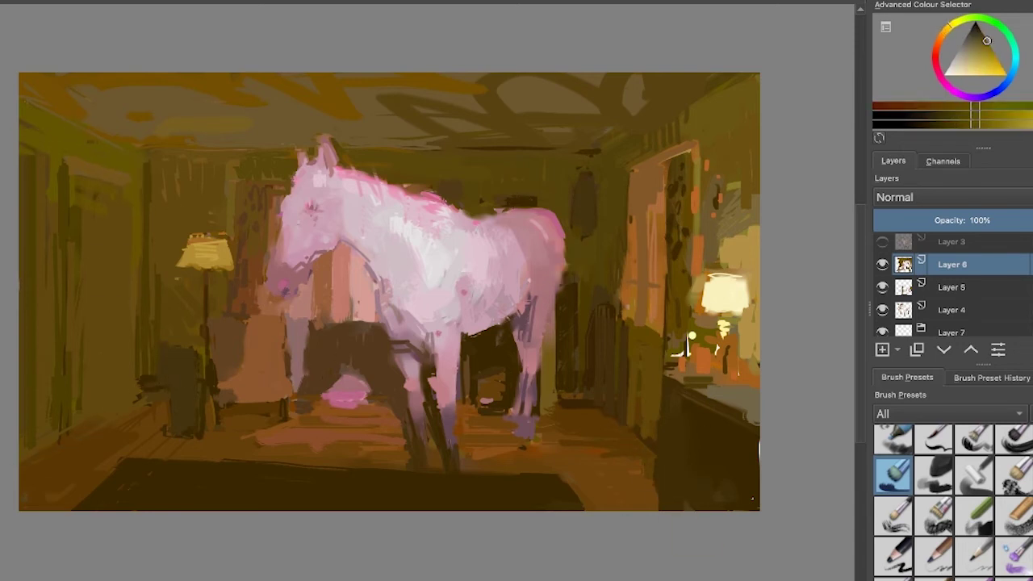
ctrl+click(147, 292)
drag(79, 317, 88, 315)
- Simplify the dark patterned curtain beside the right window with vertical ochre-brown strokes
ctrl+click(682, 200)
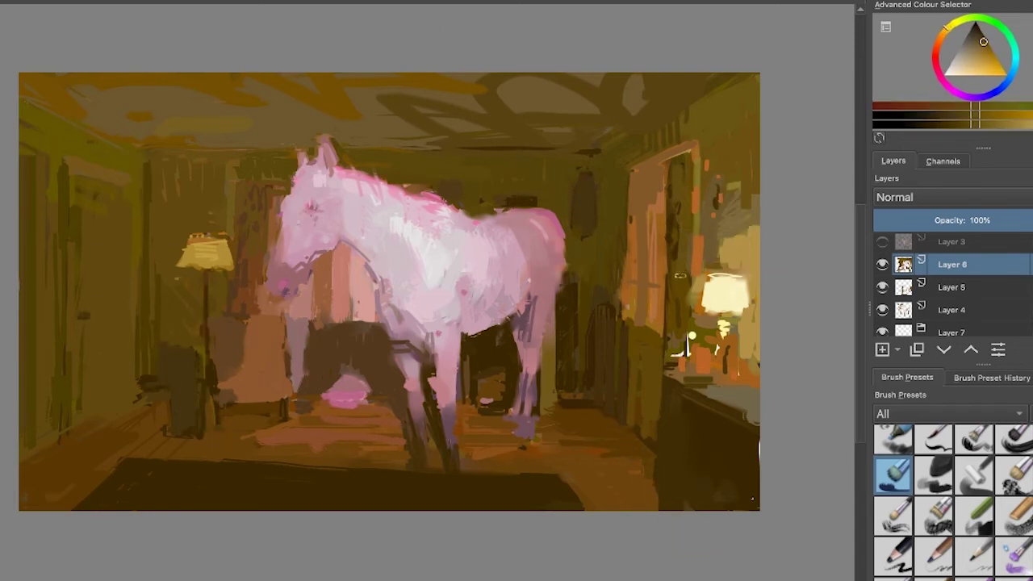
click(944, 31)
drag(688, 293, 686, 252)
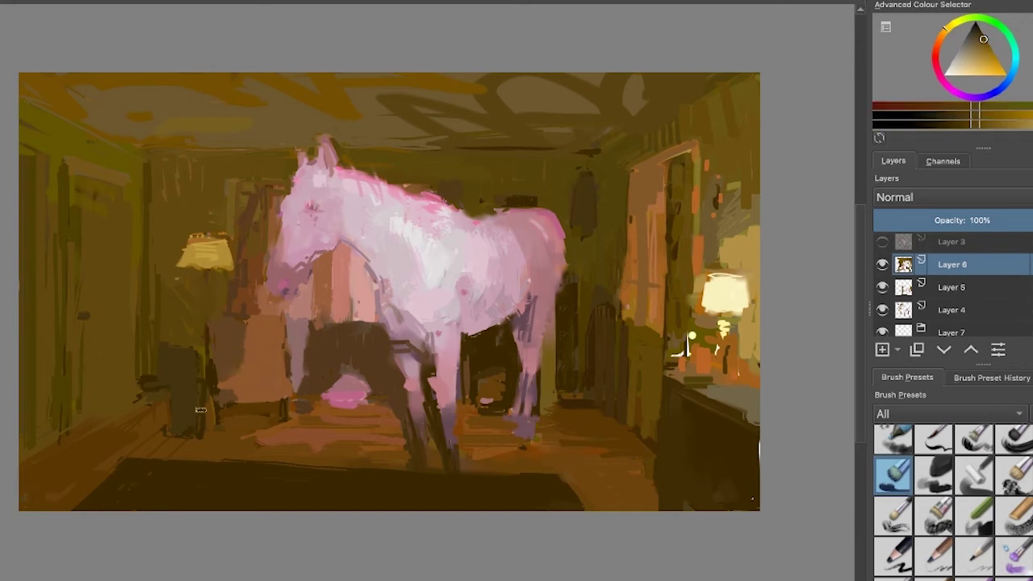
- Refine the armchair behind the left floor lamp with sampled chair and floor browns
ctrl+click(211, 342)
ctrl+click(221, 369)
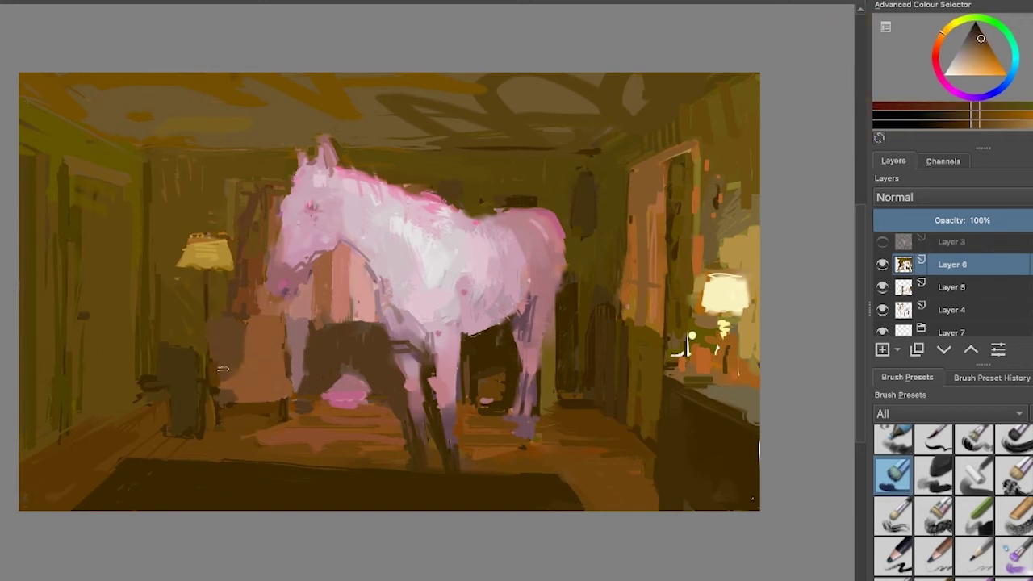
ctrl+click(118, 430)
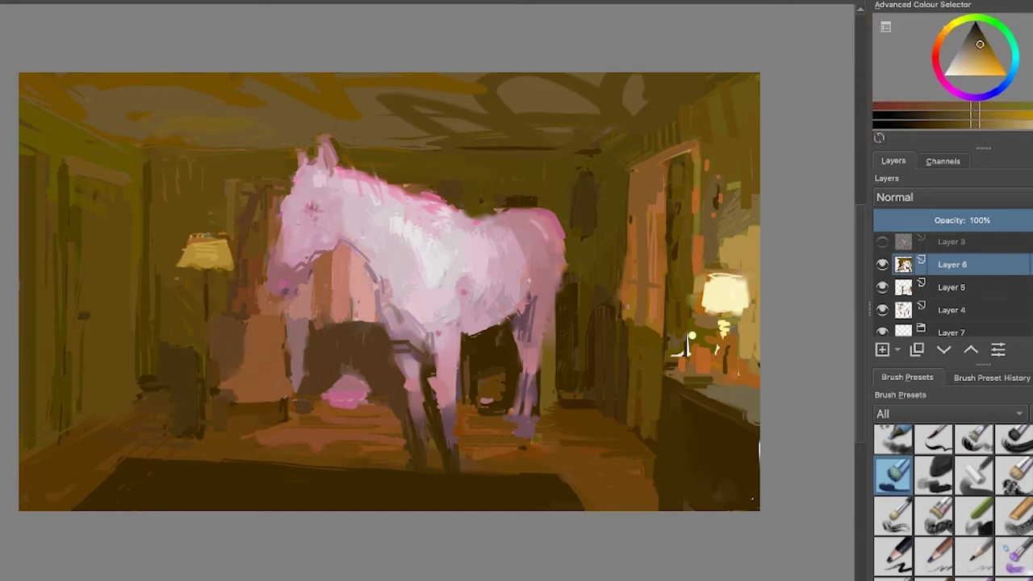
- Clean up the curtains behind the horse's head with sampled tones and trim the pink shape on the floor
ctrl+click(688, 343)
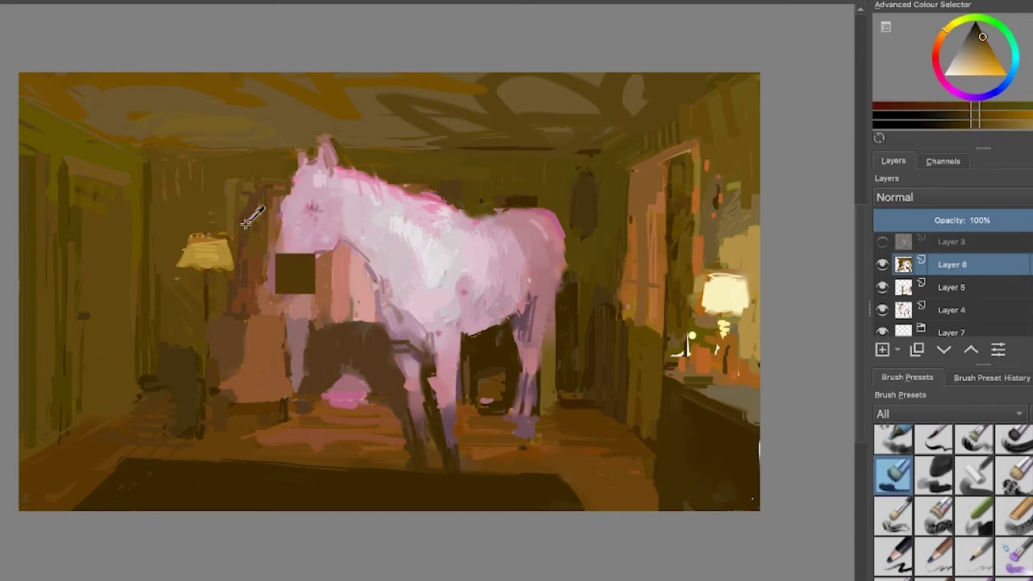
ctrl+click(259, 222)
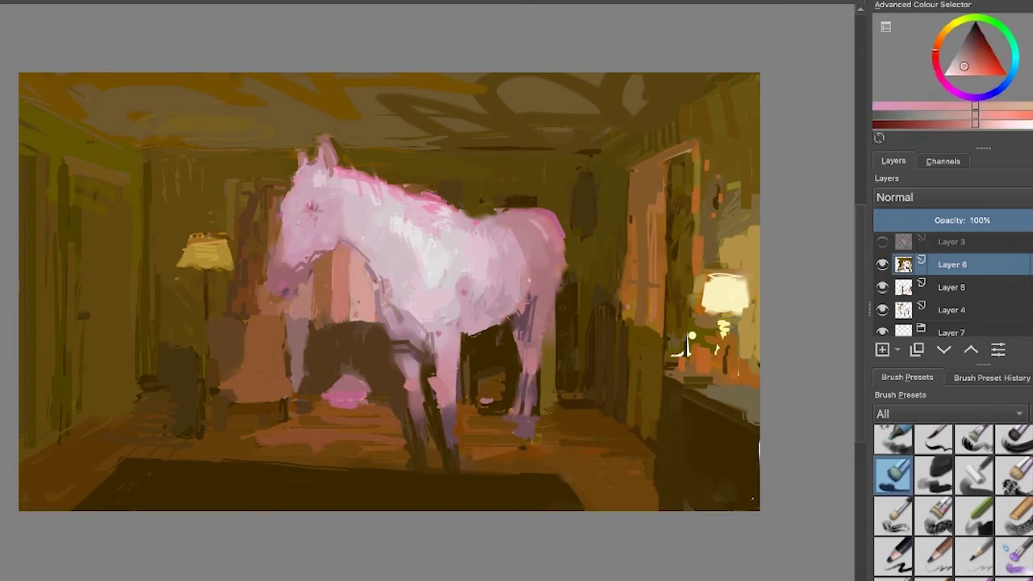
ctrl+click(687, 342)
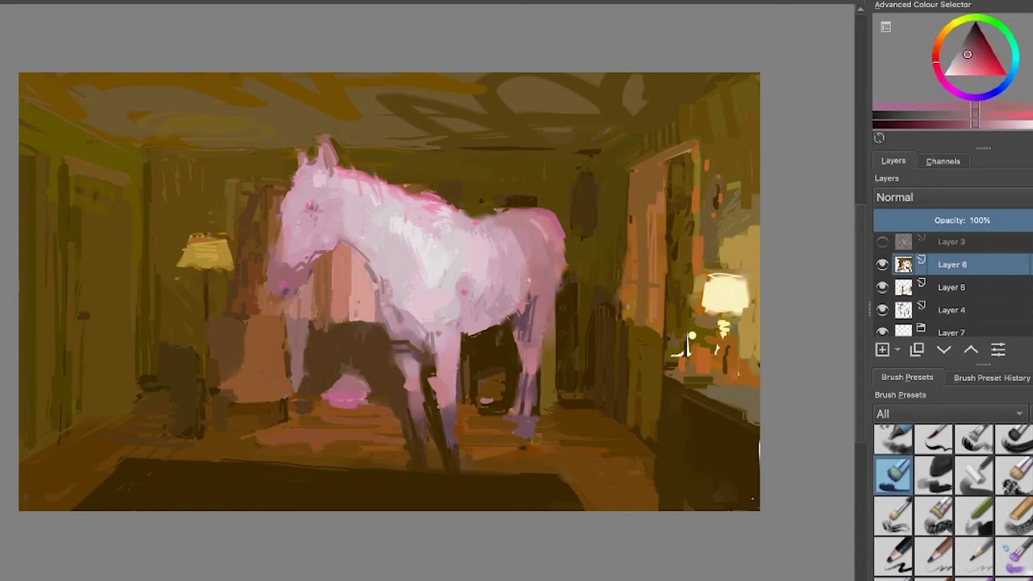
ctrl+click(347, 413)
drag(329, 402, 368, 402)
- Duplicate the layers from Layer 6 down to the copy of Layer 1 Merged and merge the copies into one layer above Layer 6
scroll(999, 267, down, 3)
click(993, 289)
scroll(981, 291, up, 3)
shift+click(974, 255)
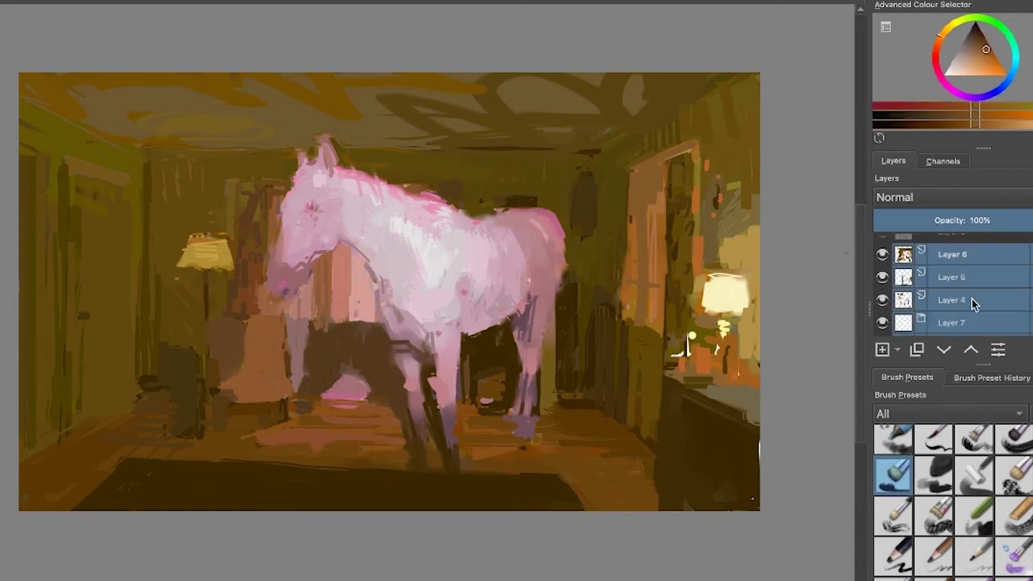
scroll(973, 302, down, 2)
alt+click(904, 261)
click(905, 267)
scroll(973, 282, down, 3)
shift+click(978, 279)
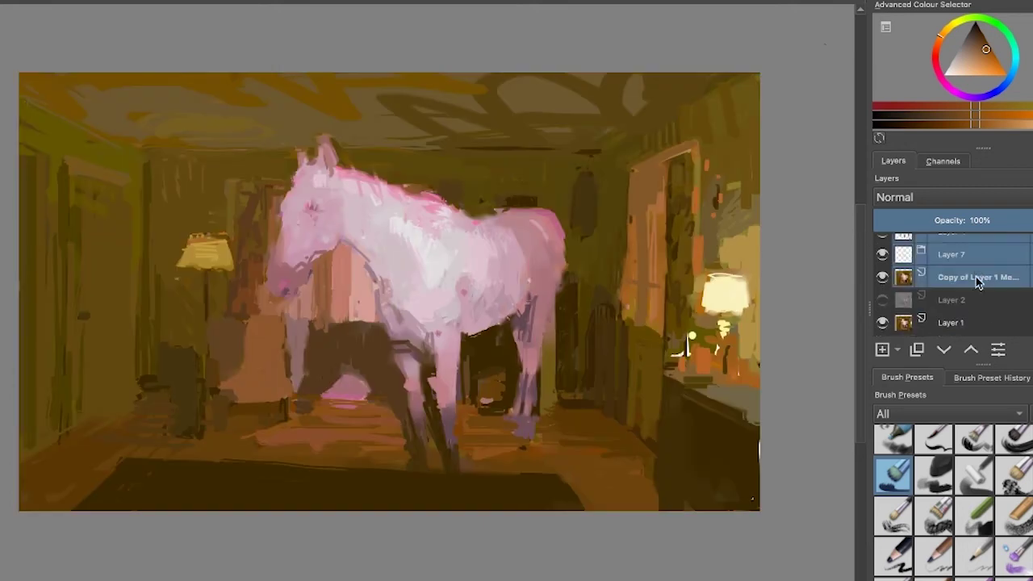
right_click(975, 277)
click(961, 428)
right_click(966, 296)
click(960, 462)
scroll(884, 269, up, 1)
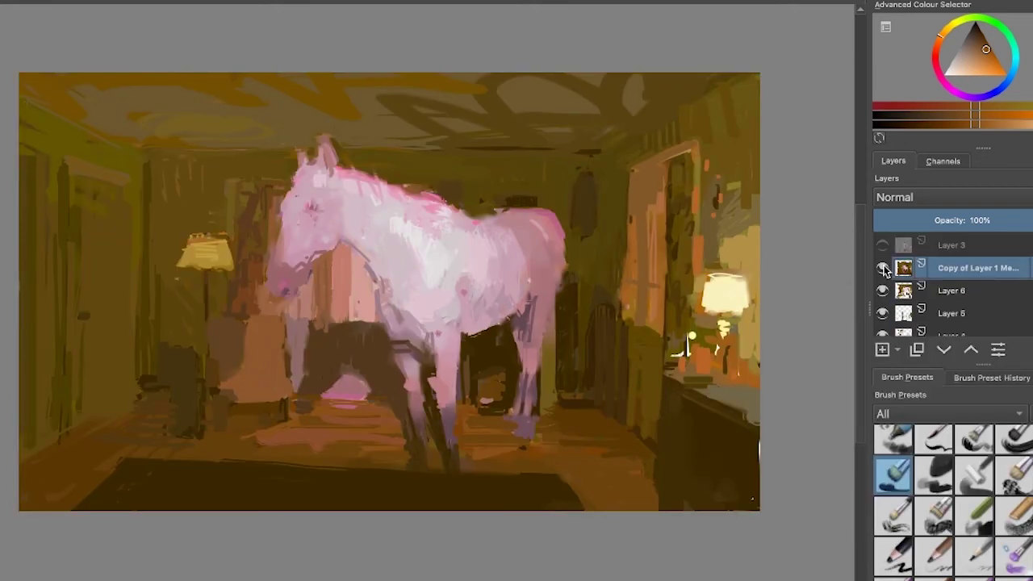
- Choose a blur blending brush and soften the right lamp's glow and the dresser top
scroll(910, 502, down, 5)
click(898, 539)
click(932, 495)
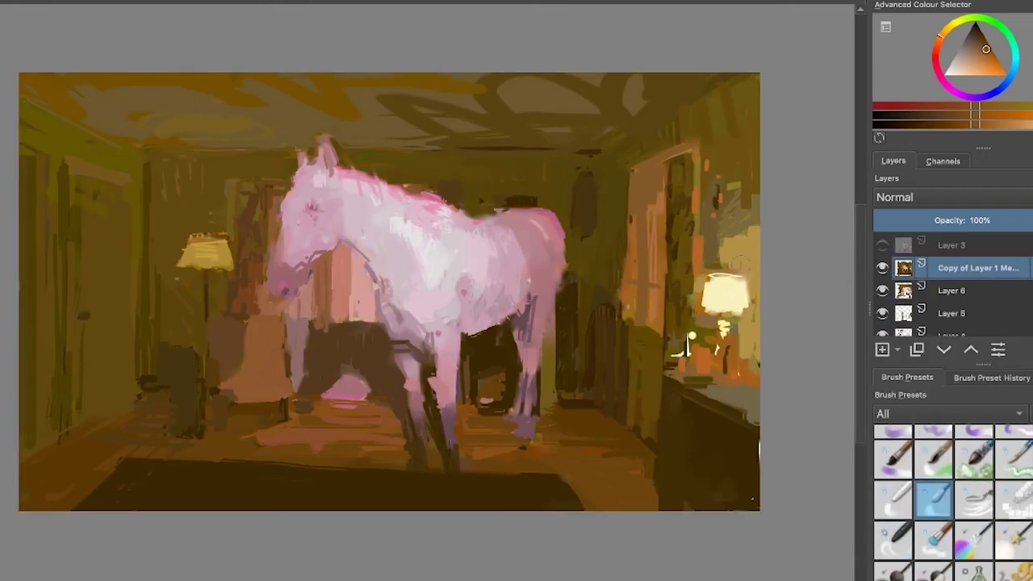
key(slash)
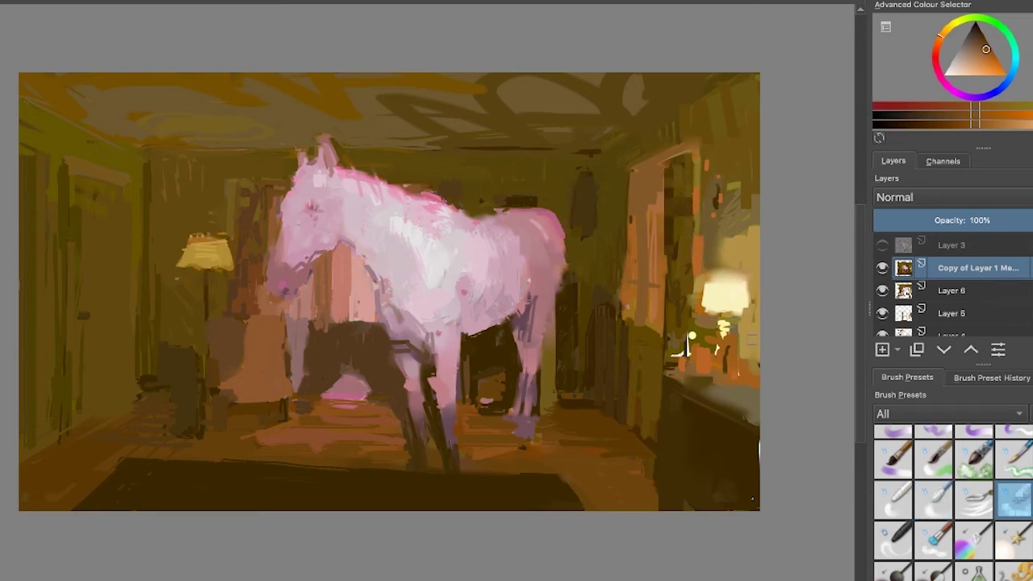
- Break up the armchair, pink floor shape, doorway, window edge and the horse's back and neck with a pixelizing brush
drag(283, 336, 283, 358)
drag(332, 404, 355, 403)
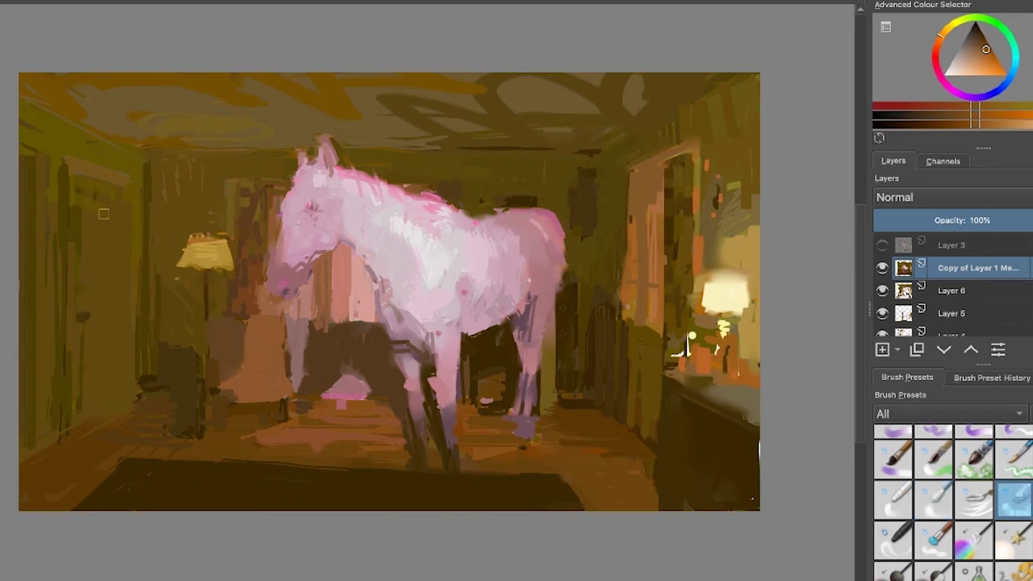
drag(58, 251, 59, 274)
drag(622, 288, 622, 310)
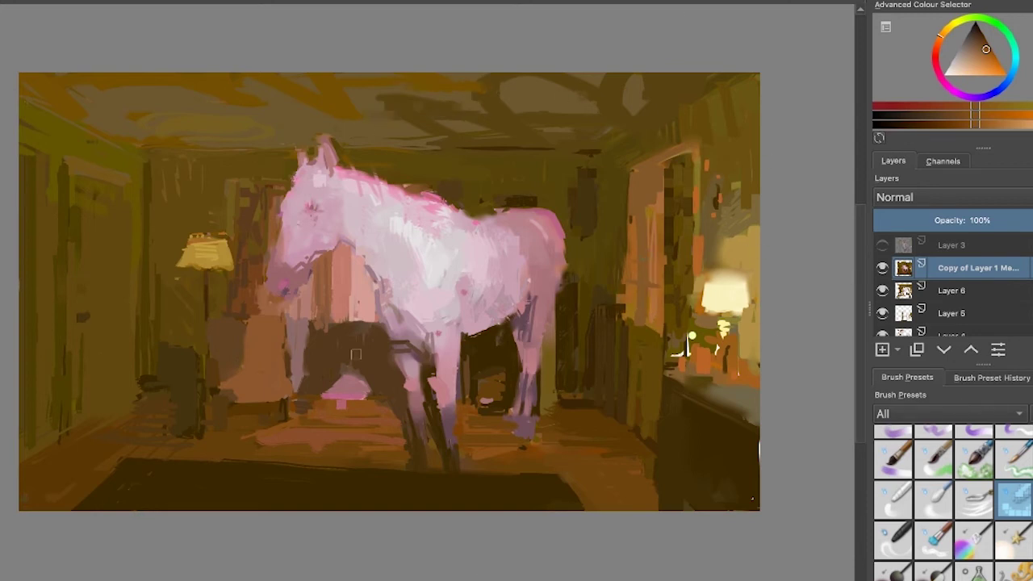
drag(452, 192, 447, 201)
drag(392, 205, 404, 225)
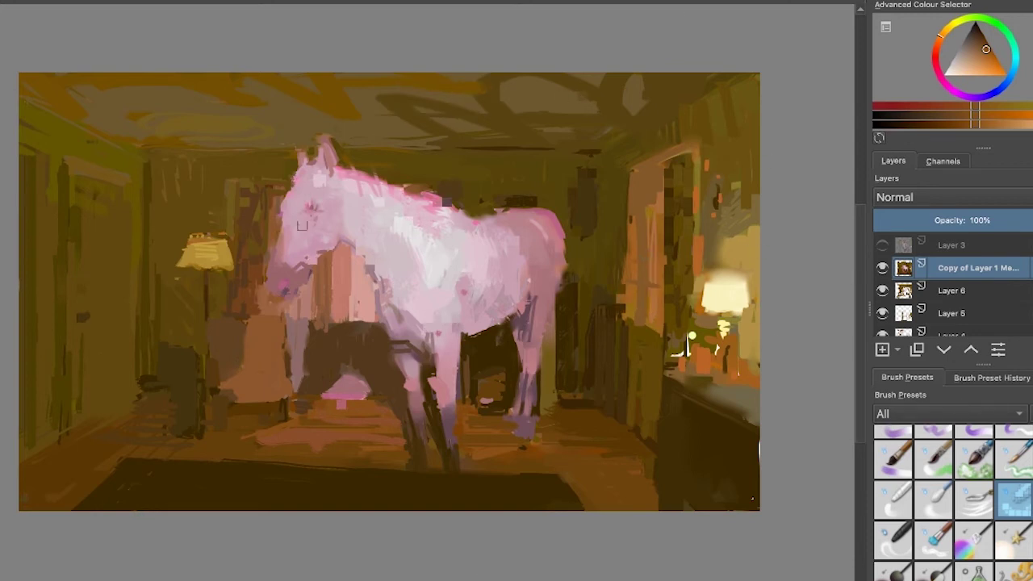
- Undo the trial blending stroke and smear diagonal bristle lines across the floor between the rug and the dresser
click(971, 509)
ctrl+click(751, 399)
click(934, 502)
ctrl+click(666, 378)
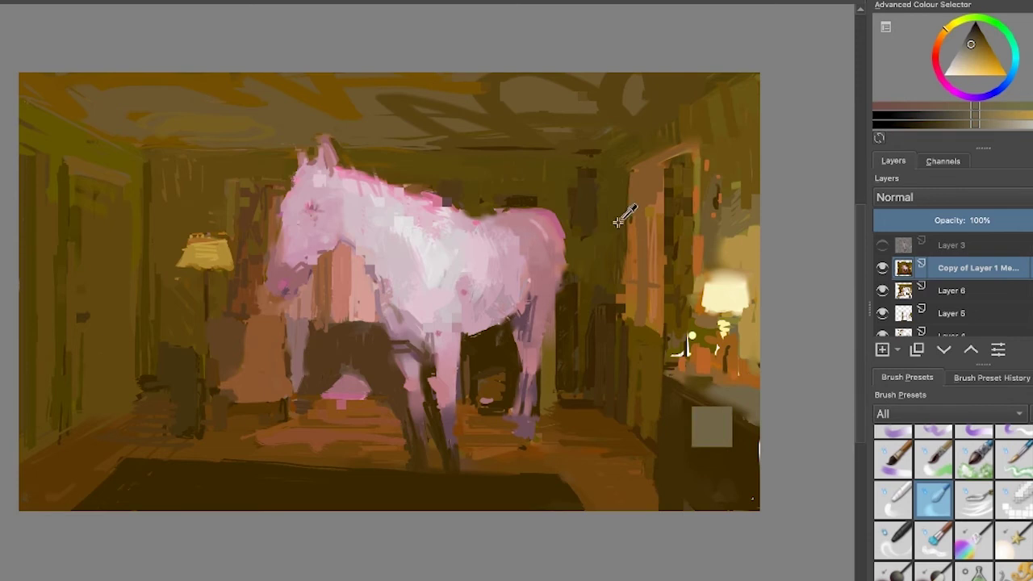
key(ctrl+z)
drag(588, 441, 638, 499)
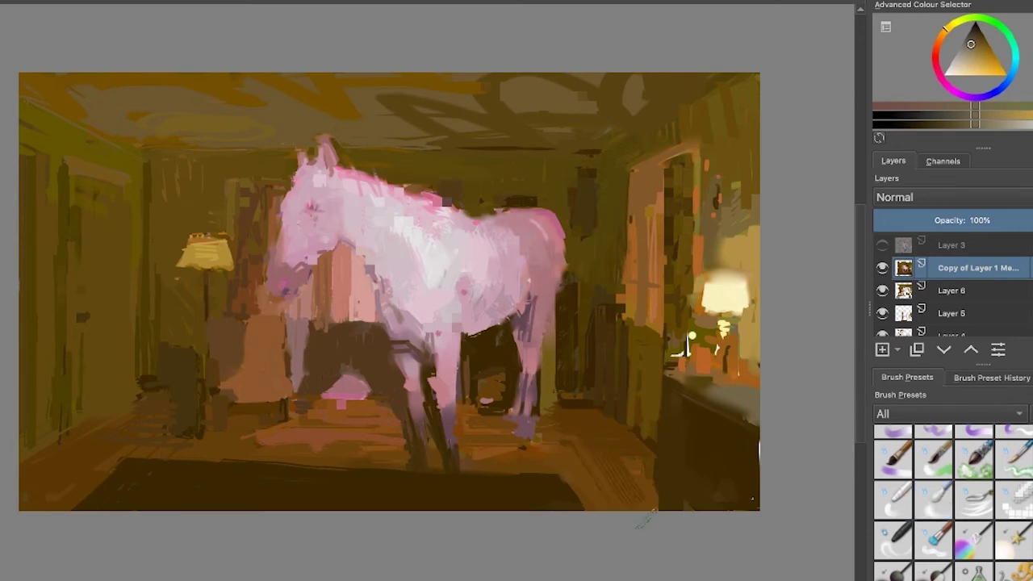
drag(626, 462, 656, 499)
drag(626, 463, 663, 507)
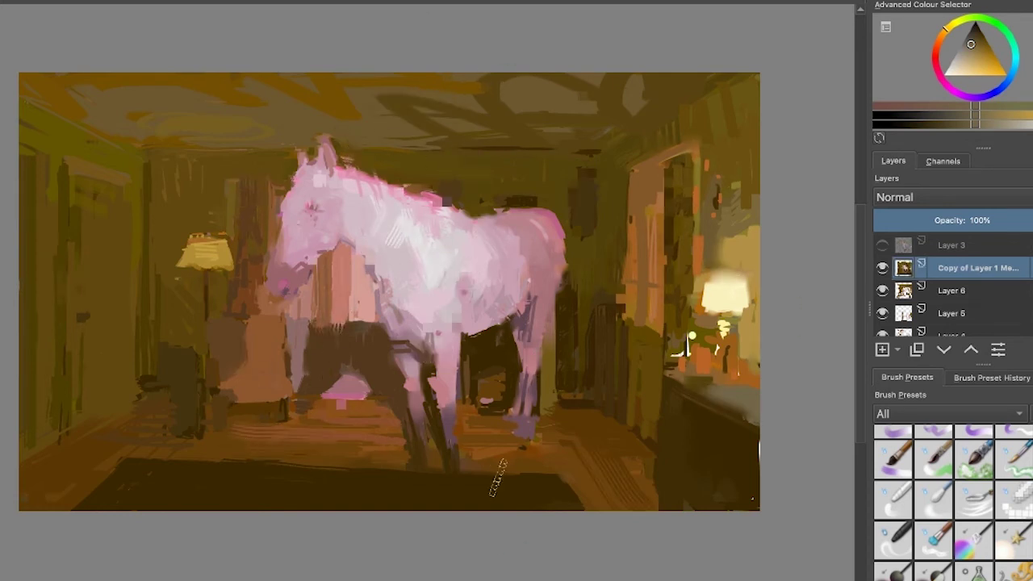
- Smear bristle texture into the dresser top, the right lampshade and the ceiling above the horse
drag(707, 380, 670, 360)
drag(707, 266, 738, 287)
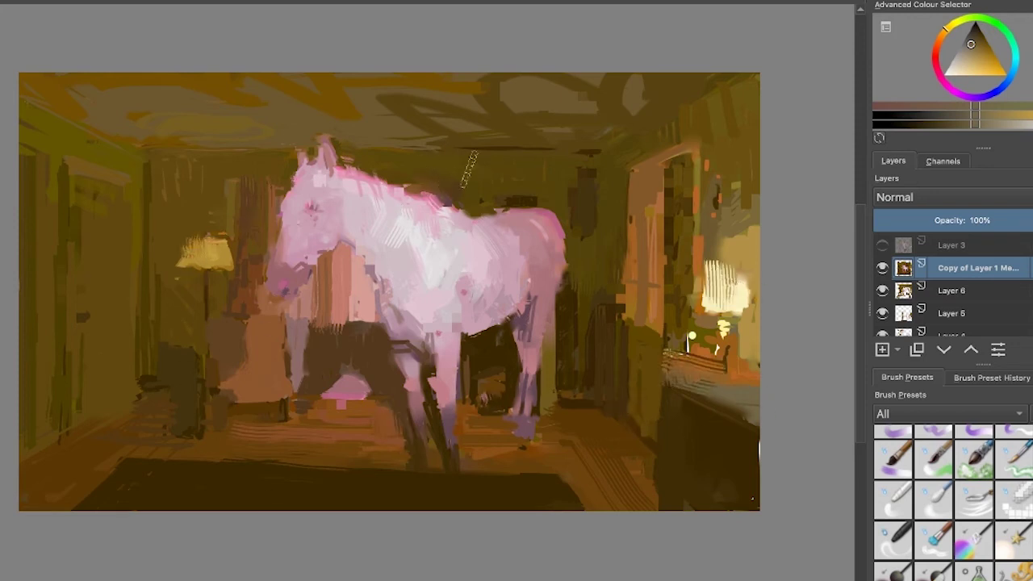
drag(491, 150, 278, 109)
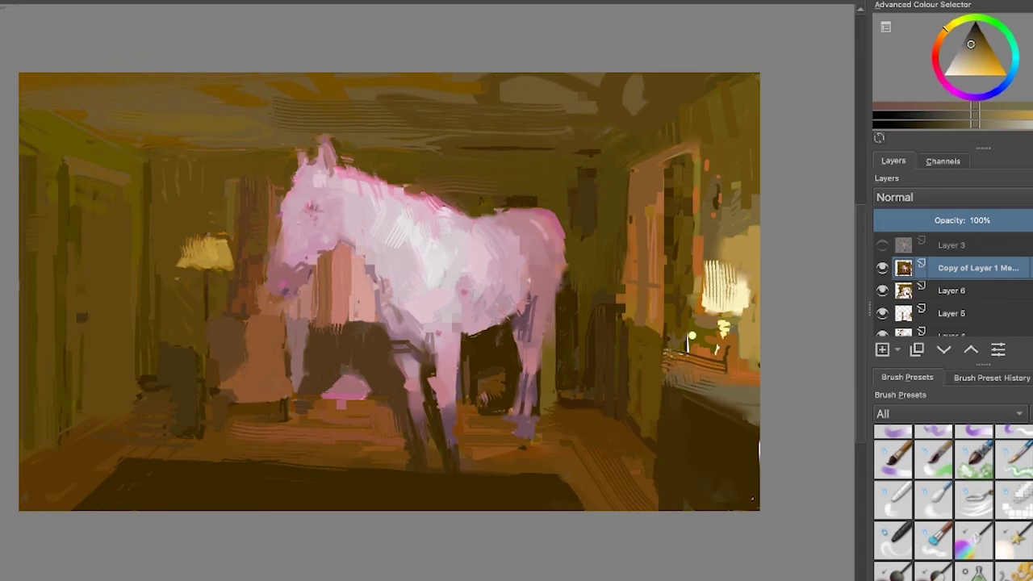
- Soften the horse's belly, rump, chest and hind-leg contours and the right lampshade with the blur blending brush
click(932, 513)
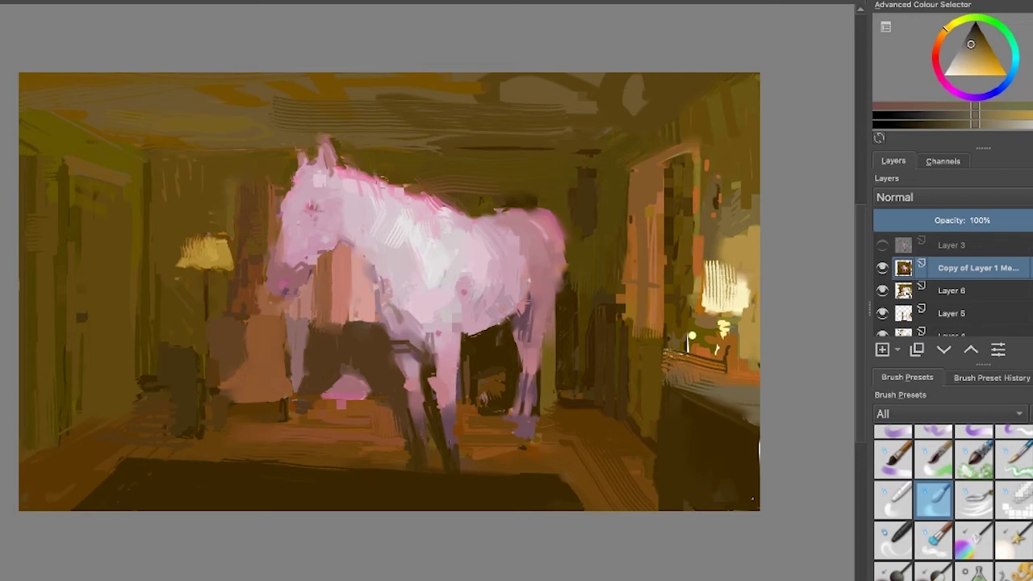
drag(466, 333, 499, 328)
drag(557, 315, 562, 293)
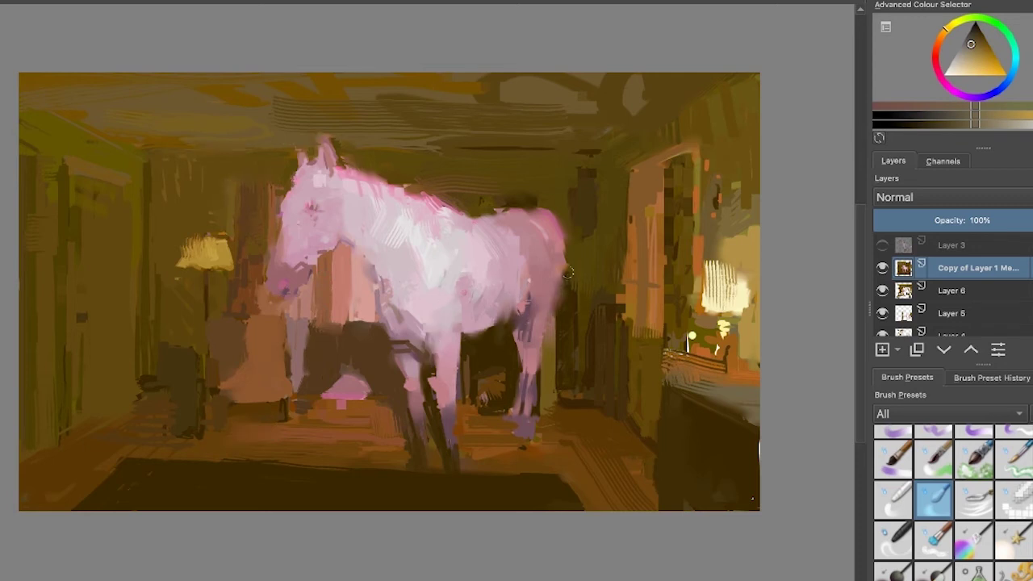
drag(366, 317, 372, 323)
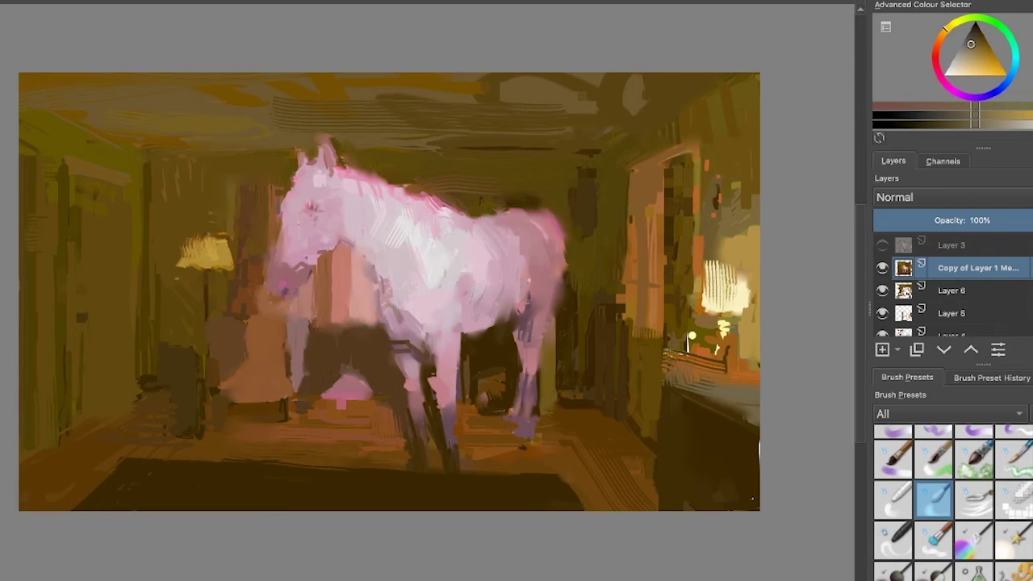
mouse_move(716, 302)
mouse_down()
mouse_move(723, 280)
mouse_move(700, 304)
mouse_move(748, 301)
mouse_move(725, 334)
mouse_up()
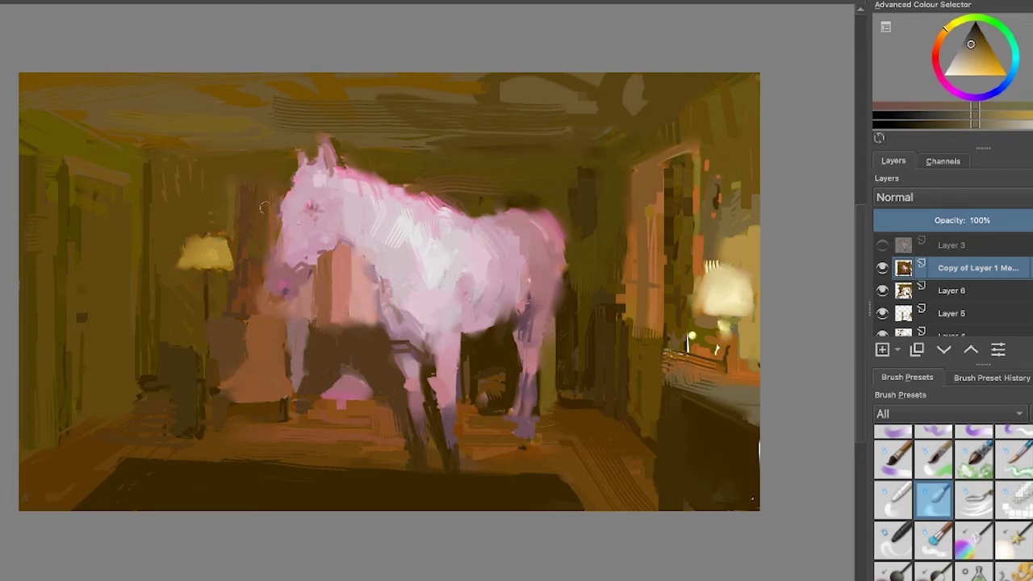
drag(492, 415, 509, 414)
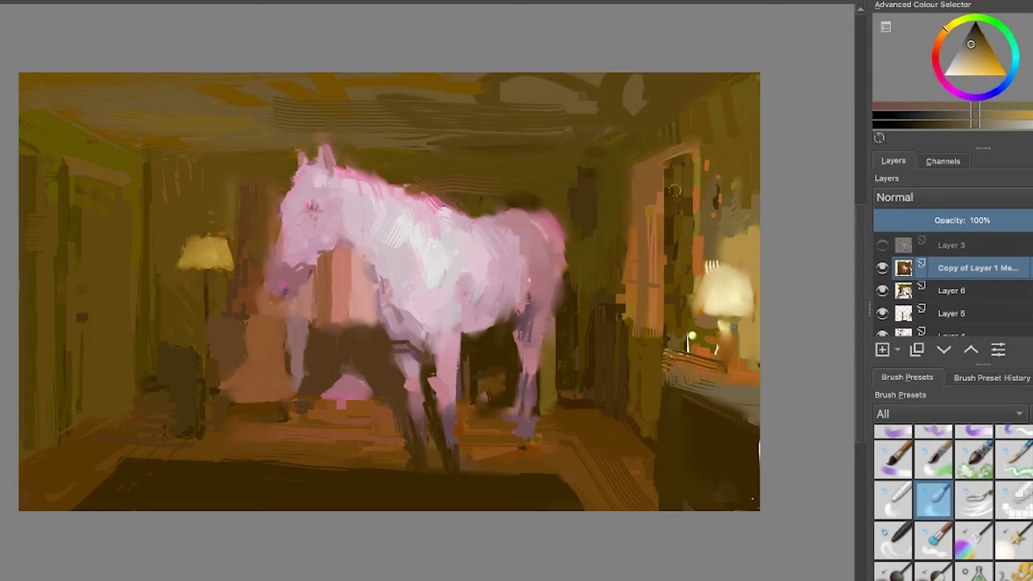
- Blur the right window's frame and the pixelated dark curtain beside it
drag(691, 152, 692, 174)
drag(663, 240, 666, 345)
drag(693, 181, 693, 244)
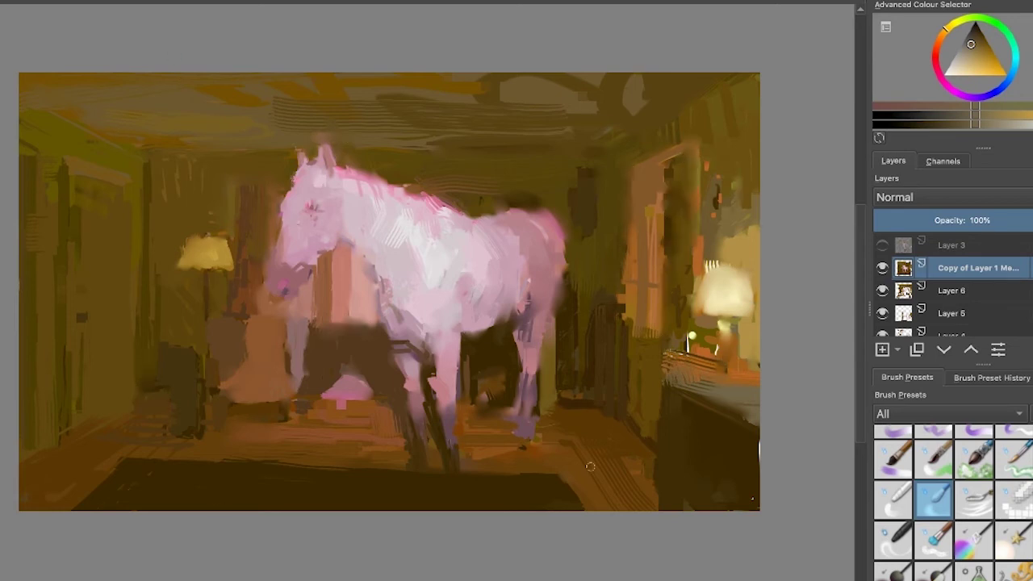
- Blur the dark rug's upper and side edges and the dresser's front edge into soft transitions
drag(518, 478, 566, 481)
mouse_move(130, 464)
mouse_down()
mouse_move(424, 467)
mouse_move(285, 467)
mouse_up()
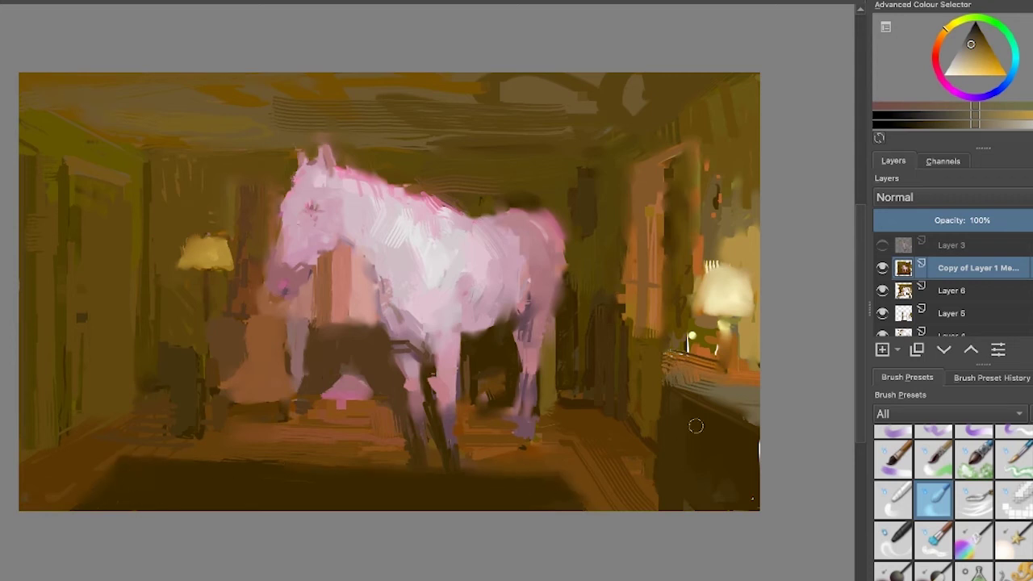
drag(750, 409, 677, 387)
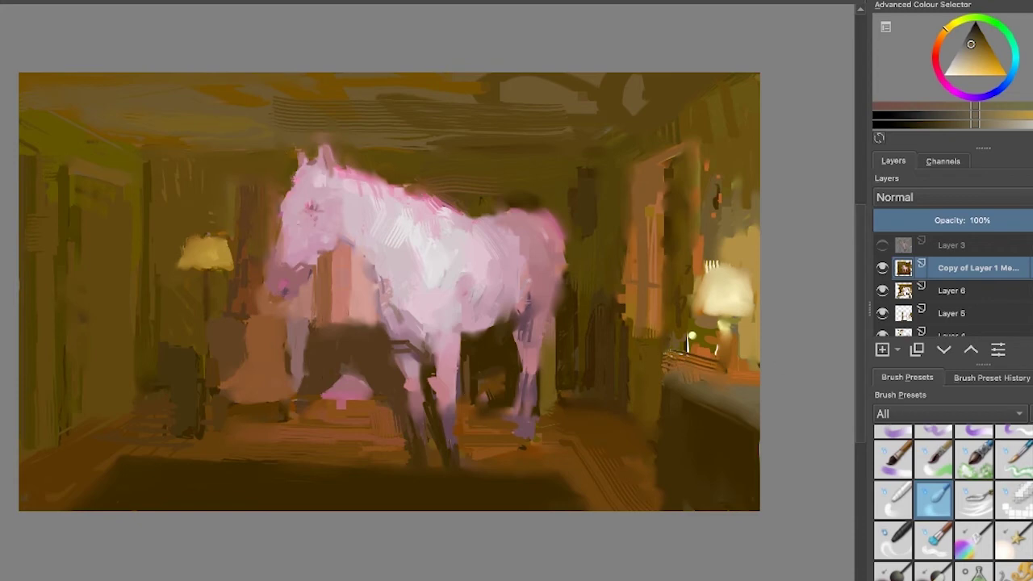
- Compare the merged painting layer with the layers below, duplicate it and hide the original beneath the copy
click(883, 268)
click(882, 272)
click(882, 272)
drag(883, 275, 883, 354)
right_click(948, 273)
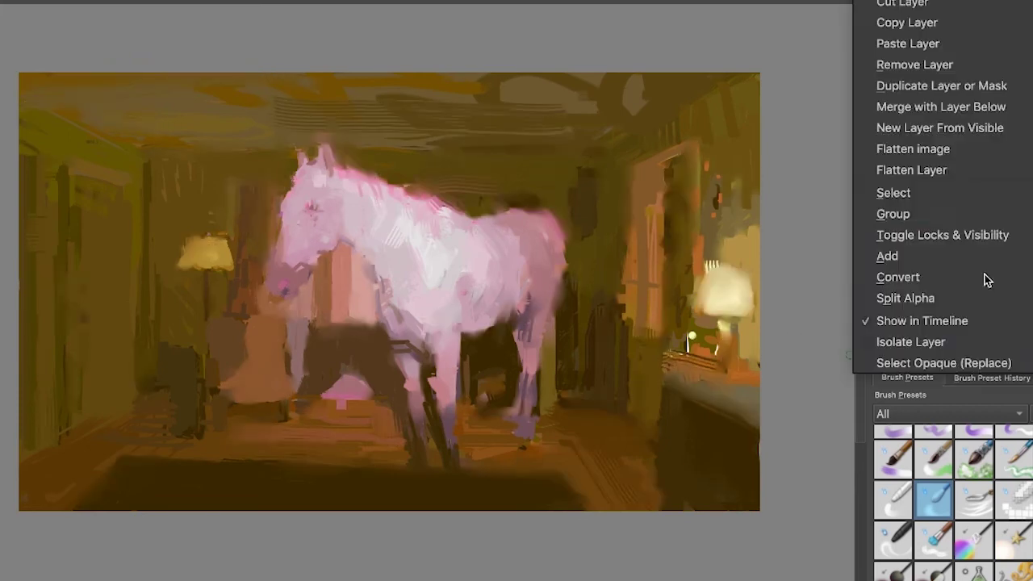
click(852, 95)
right_click(964, 270)
click(979, 87)
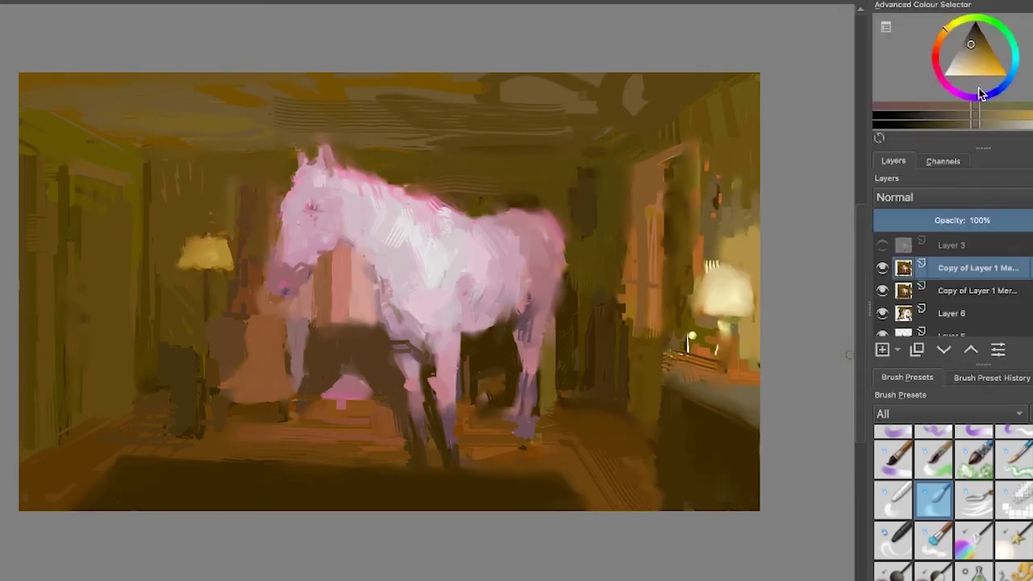
click(882, 291)
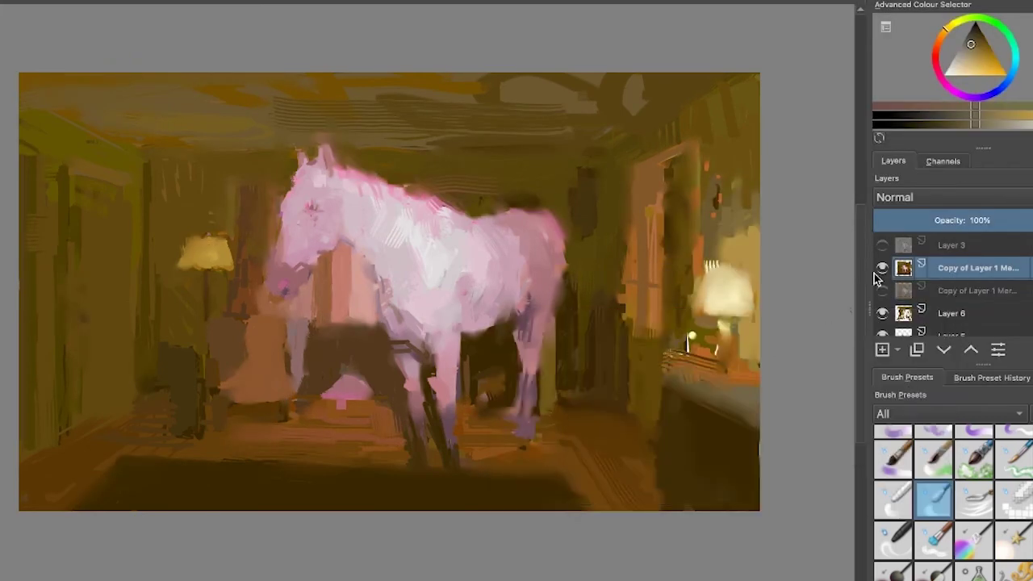
- Sharpen the contours of the table lamp's shade and the floor lamp's shade with a basic brush and sampled colours
ctrl+click(707, 292)
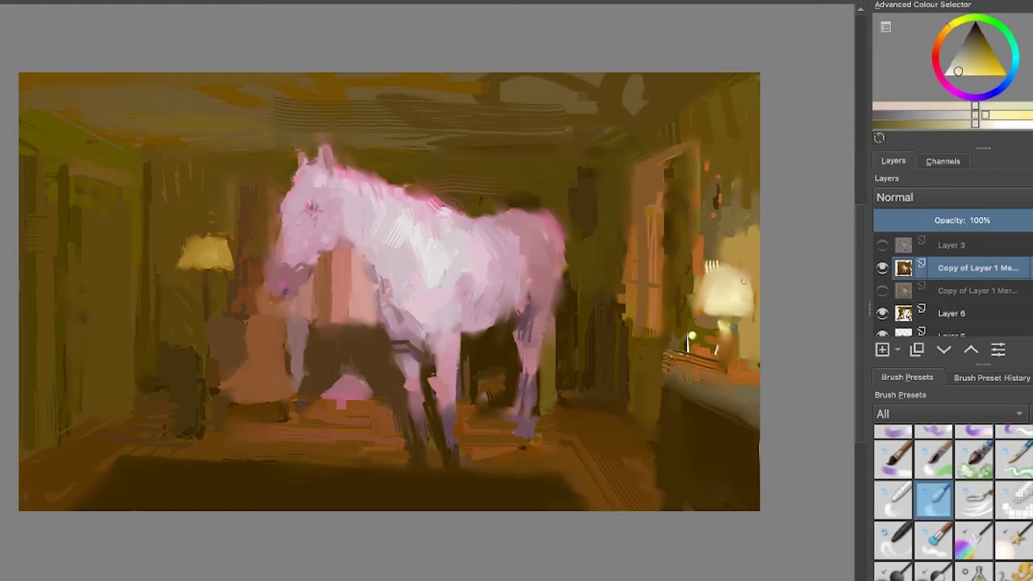
scroll(935, 492, up, 10)
click(934, 468)
mouse_move(716, 284)
mouse_down()
mouse_move(727, 142)
mouse_move(742, 306)
mouse_up()
ctrl+click(175, 242)
drag(188, 237, 176, 265)
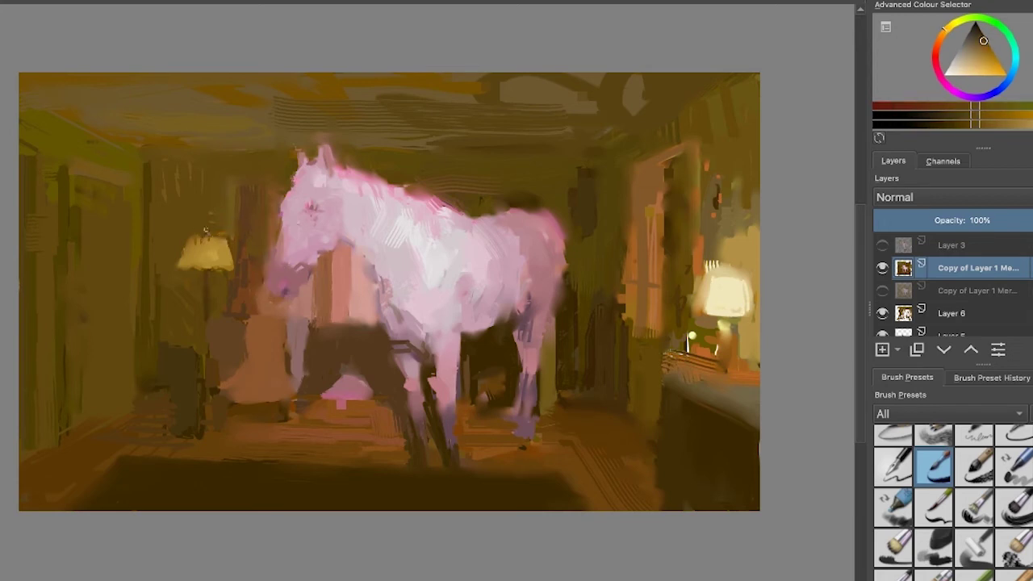
- Sample the dark brown beneath the horse and redefine the contour from its chest to the upper foreleg
ctrl+click(255, 227)
ctrl+click(352, 357)
ctrl+click(382, 345)
drag(399, 347, 379, 307)
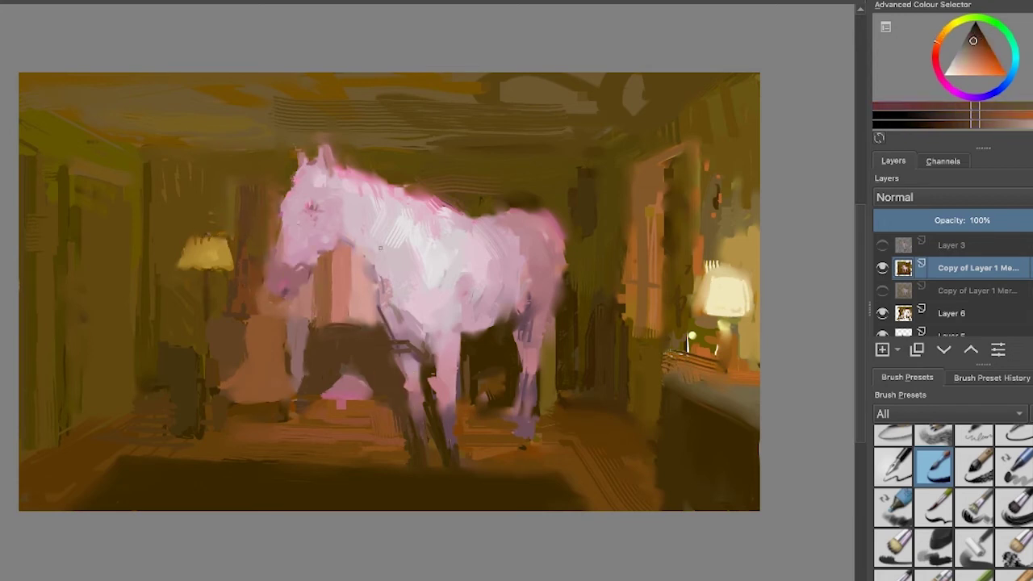
- Clean up the horse's rump contour with sampled wall and coat colours, trimming the dark patch above its back
ctrl+click(521, 302)
ctrl+click(529, 310)
ctrl+click(559, 197)
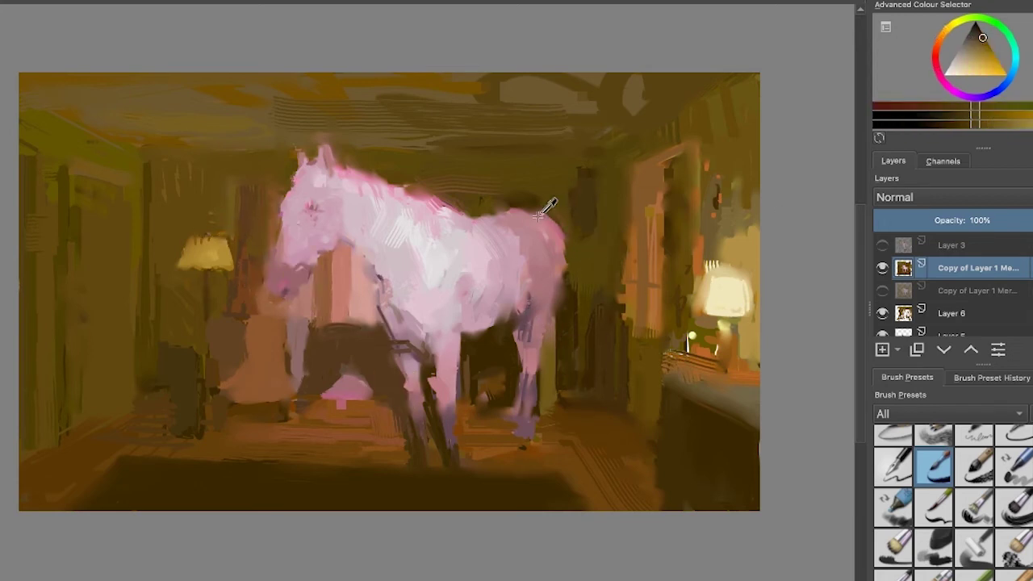
ctrl+click(534, 219)
ctrl+click(518, 186)
drag(508, 205, 500, 211)
ctrl+click(517, 194)
ctrl+click(549, 226)
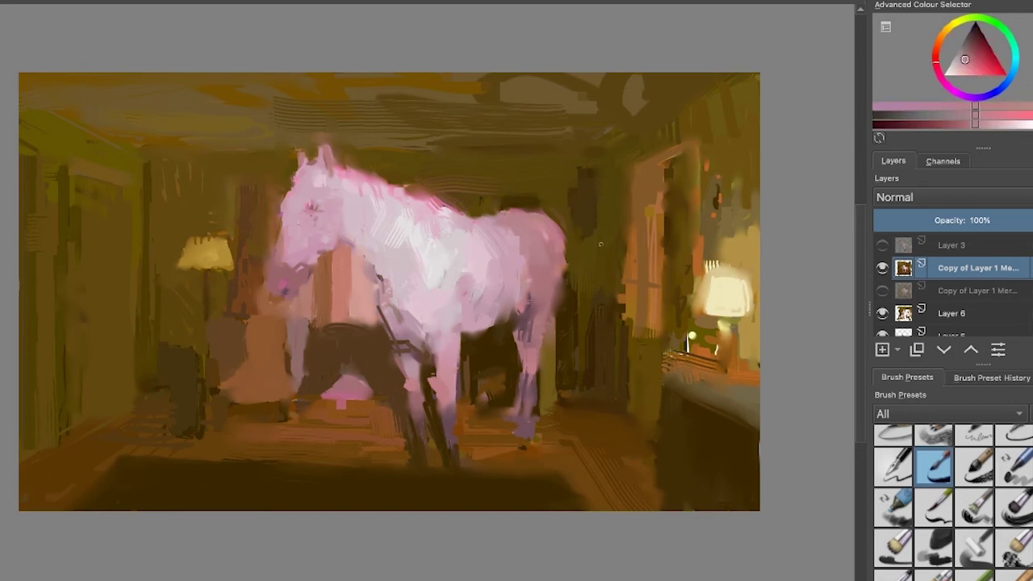
- Refine the right window's curtain and add dark marks to the wall beside it with sampled colours
ctrl+click(583, 226)
ctrl+click(639, 245)
drag(656, 195, 659, 281)
ctrl+click(688, 168)
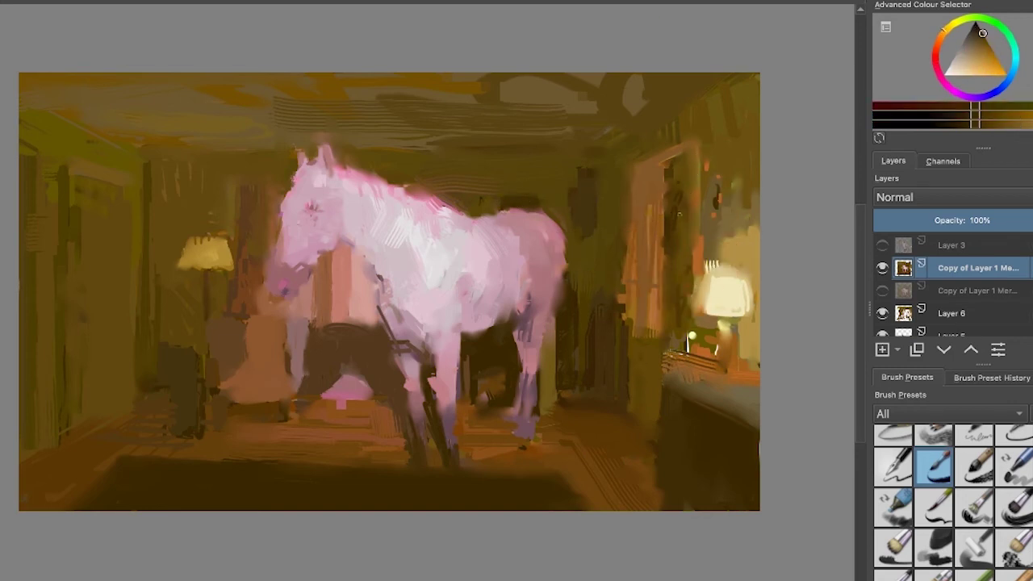
ctrl+click(686, 172)
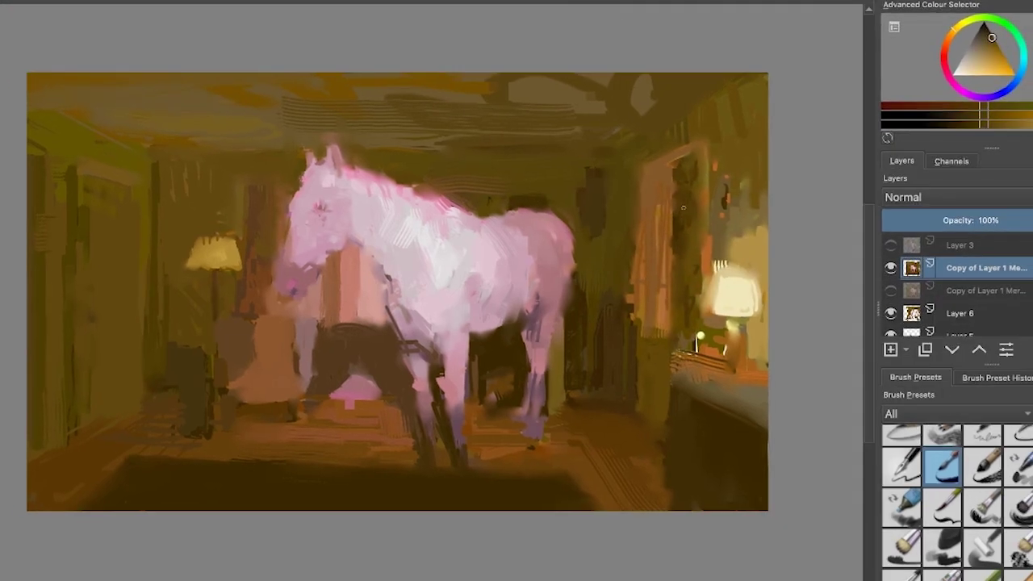
- Draw light yellow looping swirls on the wall above the table lamp
click(966, 71)
drag(718, 258, 780, 239)
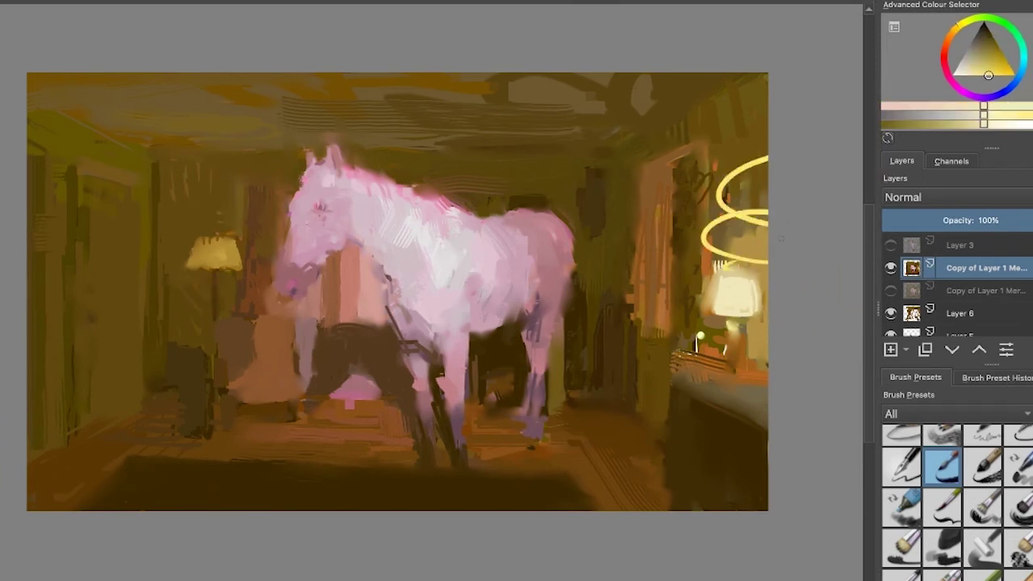
- Add orange and light accents around the table lamp's base and repaint the dresser's top edge in sampled colours
ctrl+click(752, 339)
click(700, 337)
ctrl+click(730, 368)
ctrl+click(764, 394)
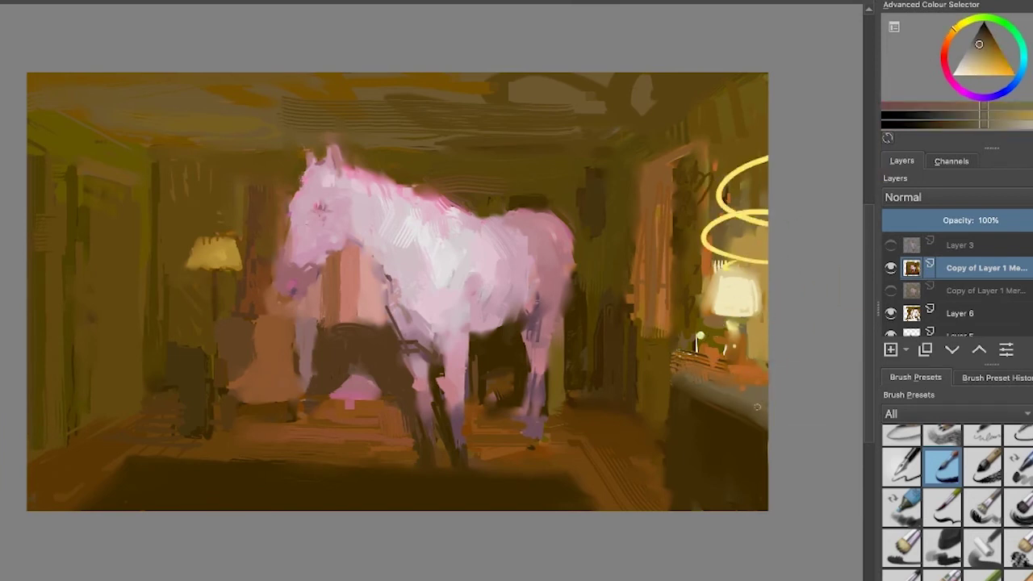
drag(764, 416, 714, 392)
ctrl+click(731, 368)
drag(722, 386, 743, 388)
ctrl+click(715, 371)
- Try small yellow swirls above the floor lamp's shade
ctrl+click(214, 254)
drag(213, 222, 221, 173)
key(ctrl+z)
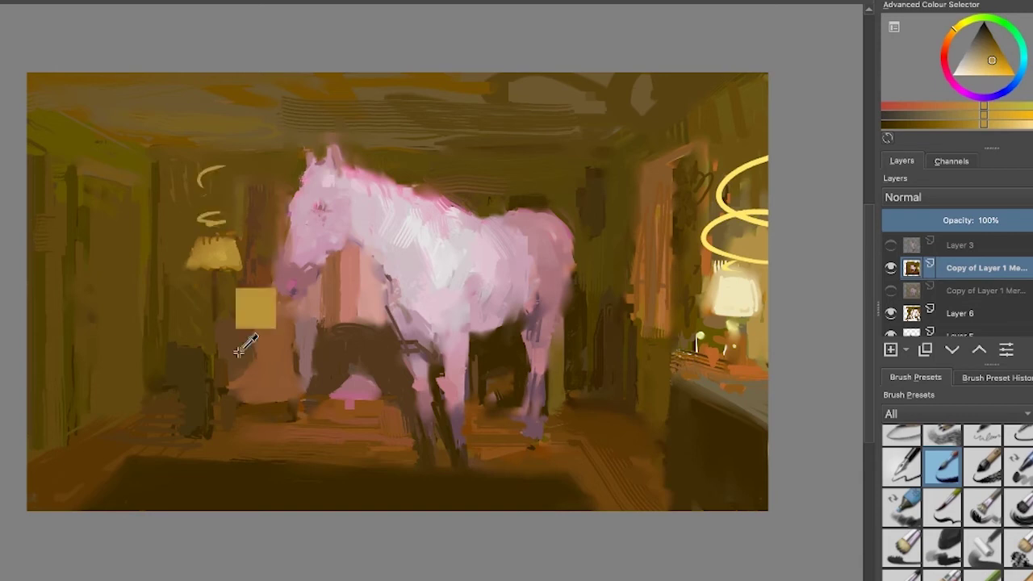
ctrl+click(250, 196)
- Refine the armchair's side and seat edges behind the floor lamp with sampled browns
ctrl+click(274, 356)
ctrl+click(235, 347)
drag(242, 367, 230, 384)
ctrl+click(276, 373)
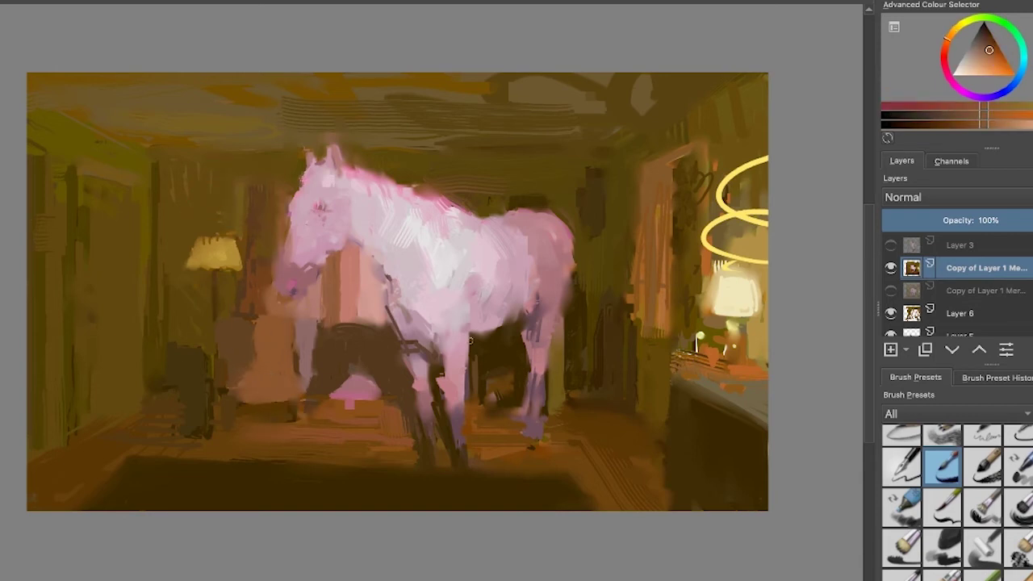
ctrl+click(236, 356)
ctrl+click(273, 363)
- Touch up the wall around the floor lamp and reshape the dark form on the wall behind the horse's rump
ctrl+click(211, 254)
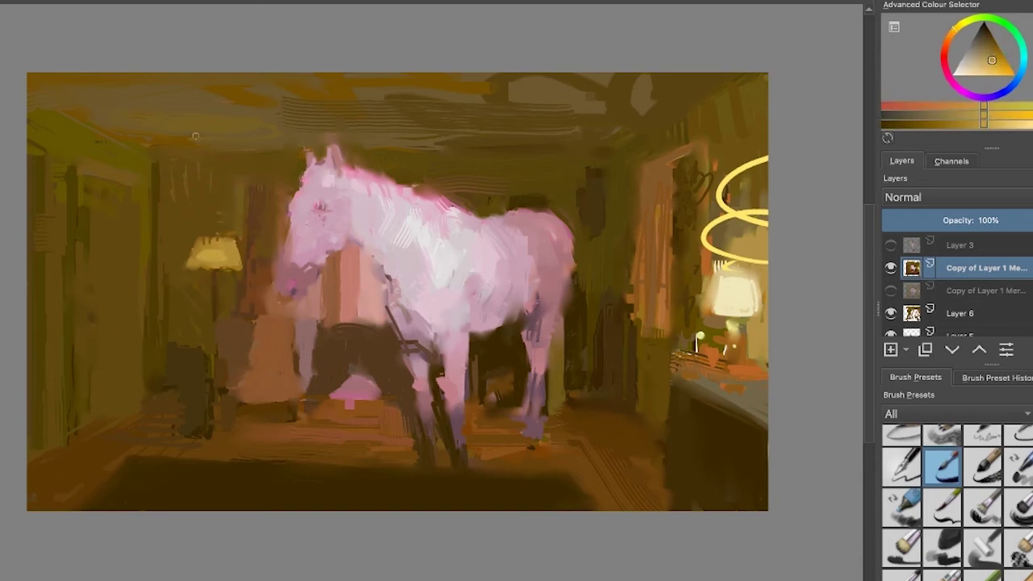
ctrl+click(194, 218)
ctrl+click(155, 187)
ctrl+click(617, 202)
mouse_move(582, 209)
mouse_down()
mouse_move(590, 166)
mouse_move(763, 76)
mouse_up()
ctrl+click(578, 225)
ctrl+click(640, 100)
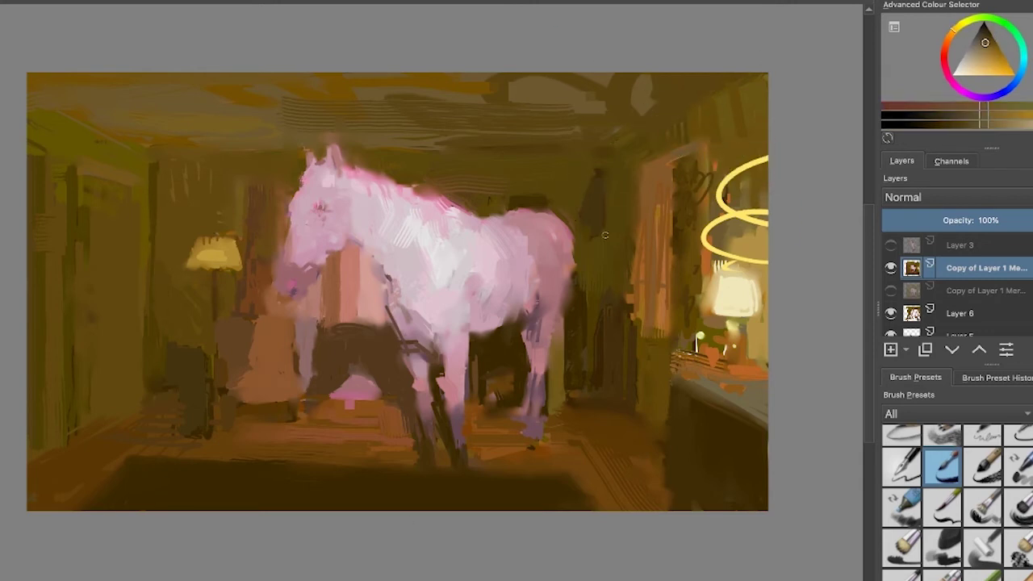
- Repaint the wall strip along the right window's inner edge with vertical strokes of sampled olive brown
ctrl+click(631, 183)
ctrl+click(636, 218)
drag(637, 184, 626, 339)
ctrl+click(624, 267)
drag(630, 248, 630, 295)
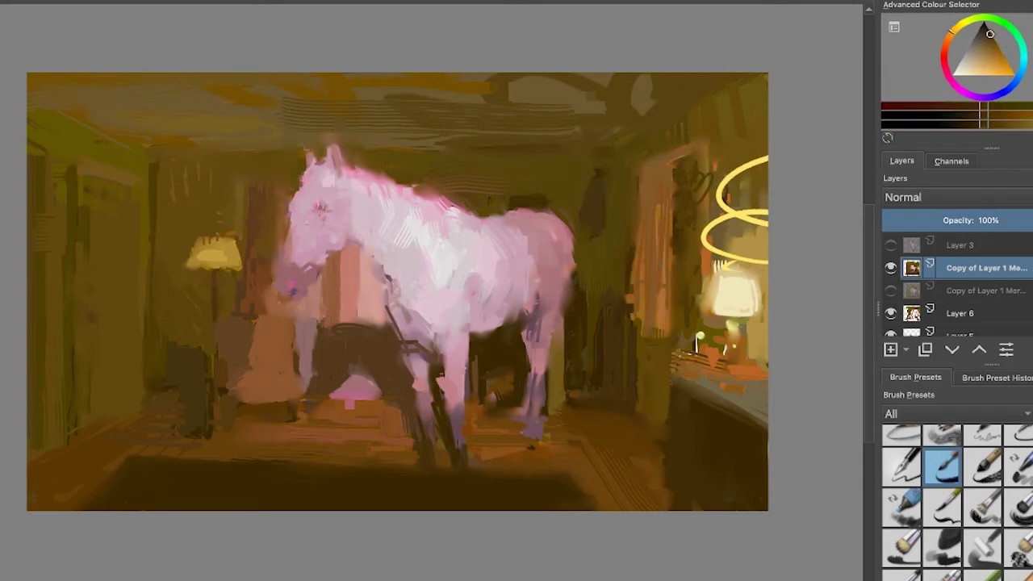
- Refine the pink drapery behind the horse's chest and trim the pink patch on the floor with sampled brown
ctrl+click(395, 307)
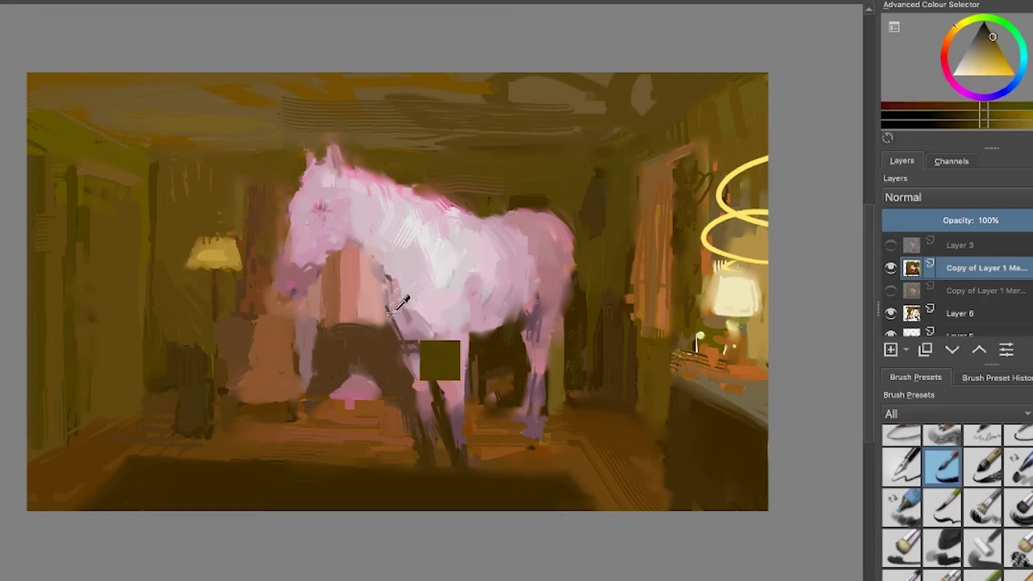
ctrl+click(348, 279)
drag(360, 262, 360, 317)
ctrl+click(418, 428)
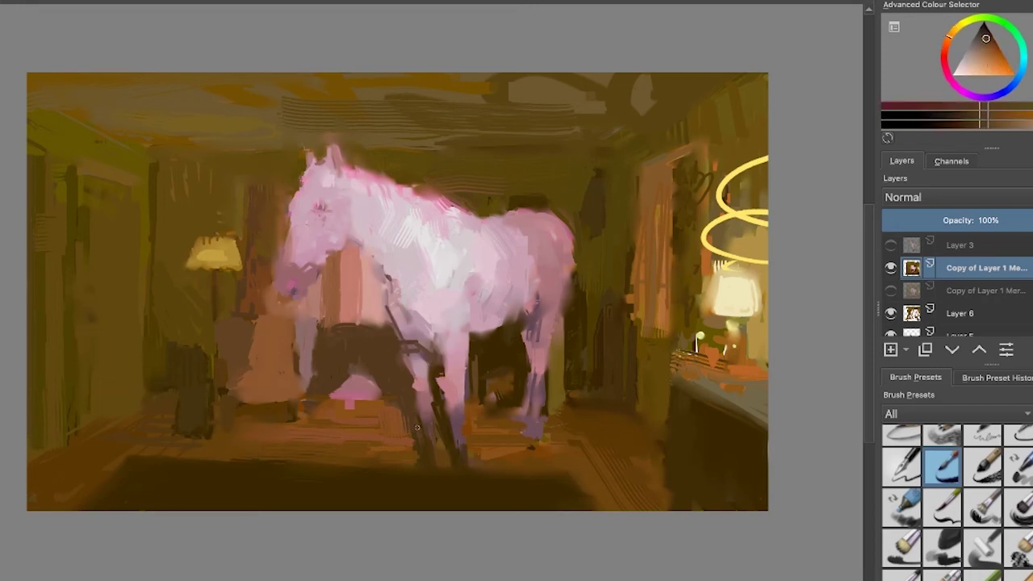
ctrl+click(379, 402)
drag(374, 401, 332, 396)
- Rework the curtain beside the horse's head and sharpen the floor lamp's shade outline with sampled colours
ctrl+click(294, 322)
ctrl+click(283, 441)
ctrl+click(282, 428)
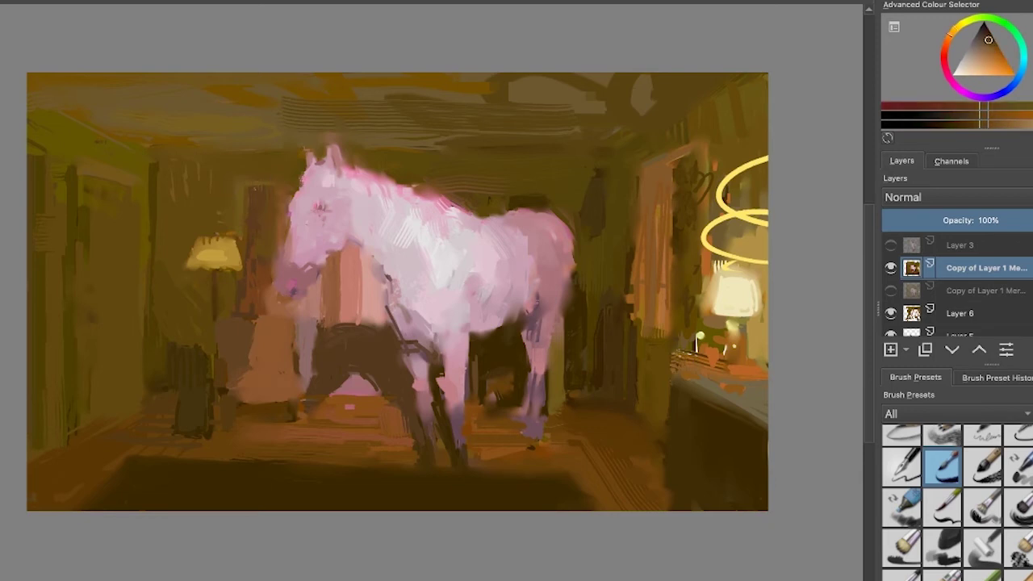
ctrl+click(316, 210)
ctrl+click(242, 238)
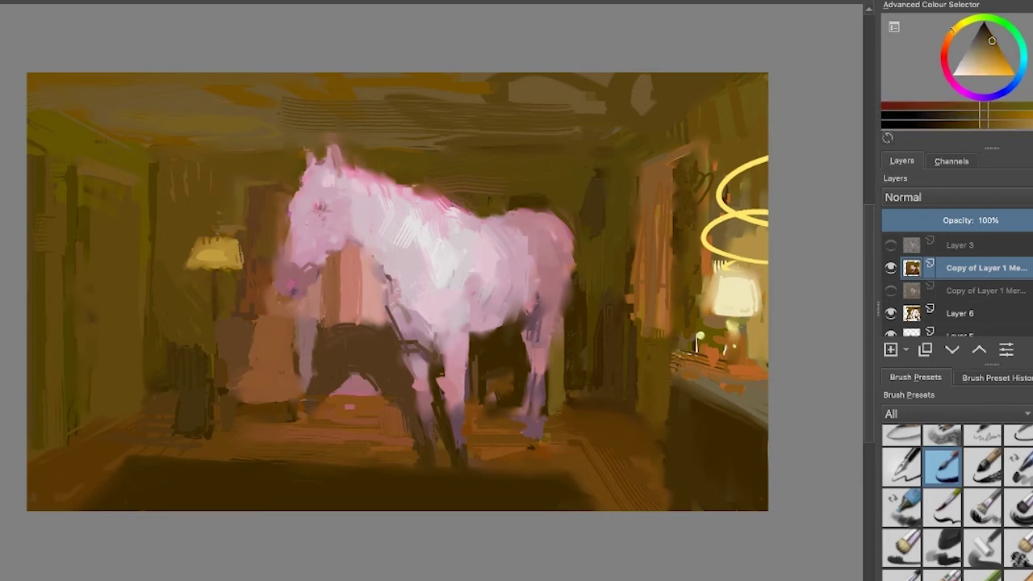
drag(239, 231, 214, 231)
ctrl+click(221, 276)
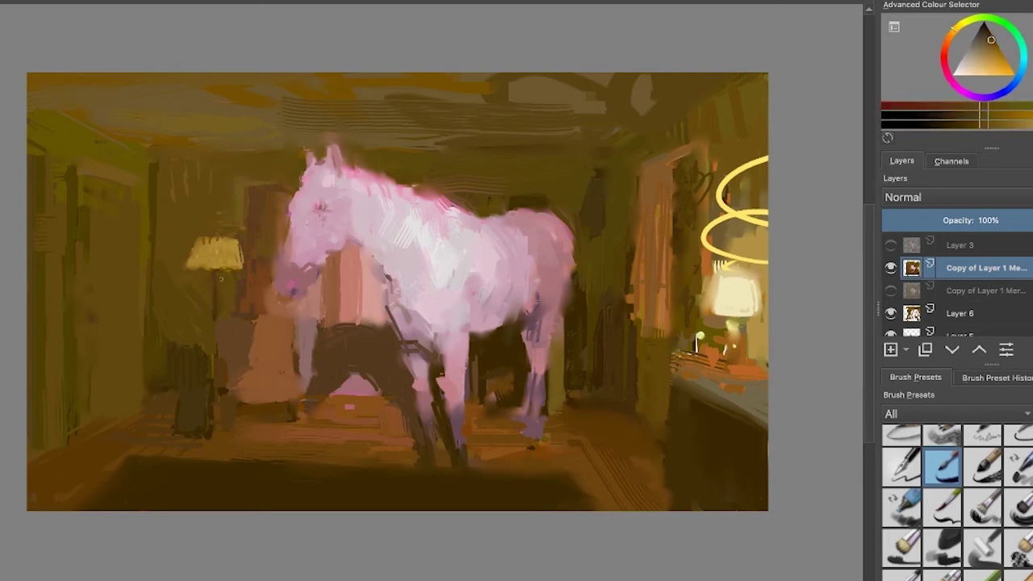
- Blend the armchair's lower edge into the floor with alternately sampled chair and floor browns
ctrl+click(271, 387)
ctrl+click(275, 416)
ctrl+click(273, 386)
ctrl+click(279, 411)
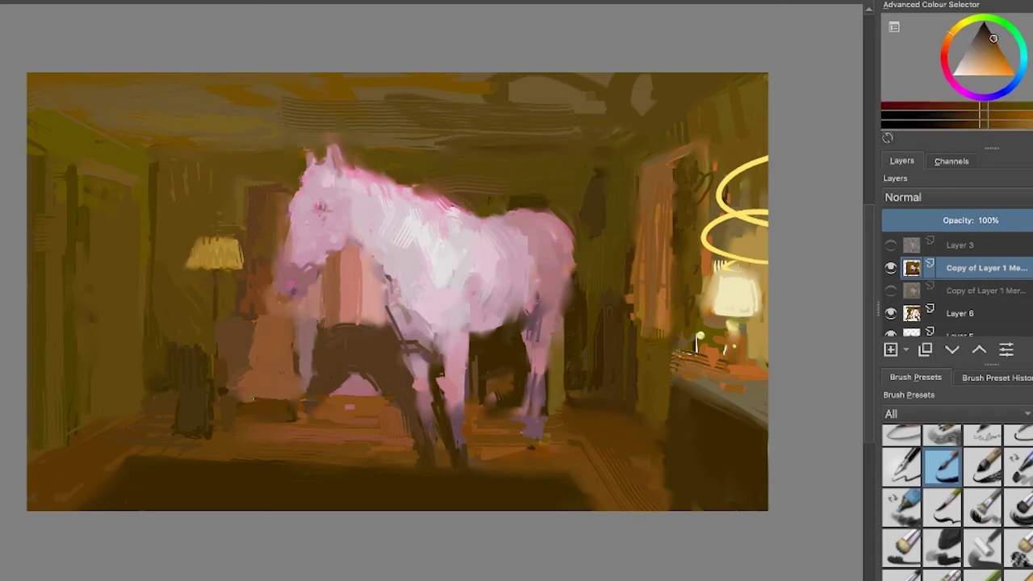
ctrl+click(266, 371)
- Touch up the floor lamp's shade and restate the ceiling line left of the horse's head
ctrl+click(205, 253)
ctrl+click(214, 244)
ctrl+click(246, 155)
drag(228, 150, 256, 150)
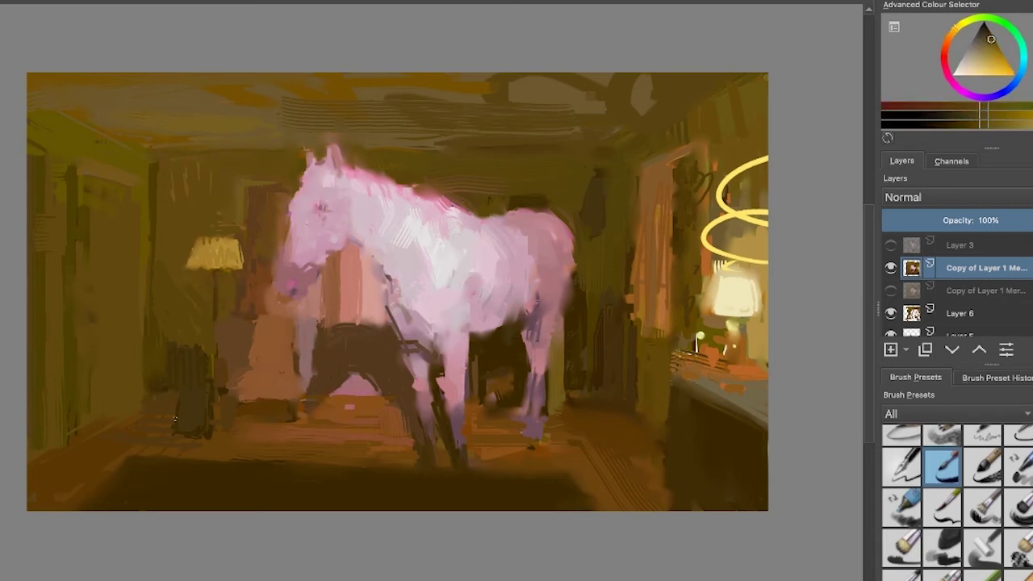
- Add reddish-brown strokes to the curtain beside the horse's head and darken the underside of its muzzle with mauve
ctrl+click(251, 177)
ctrl+click(263, 273)
drag(257, 261, 271, 242)
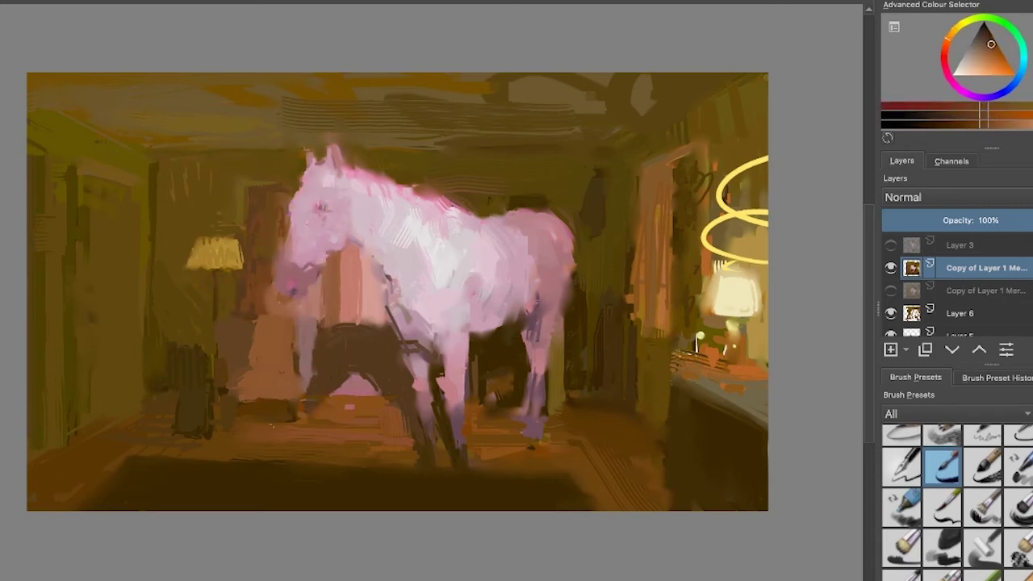
ctrl+click(289, 297)
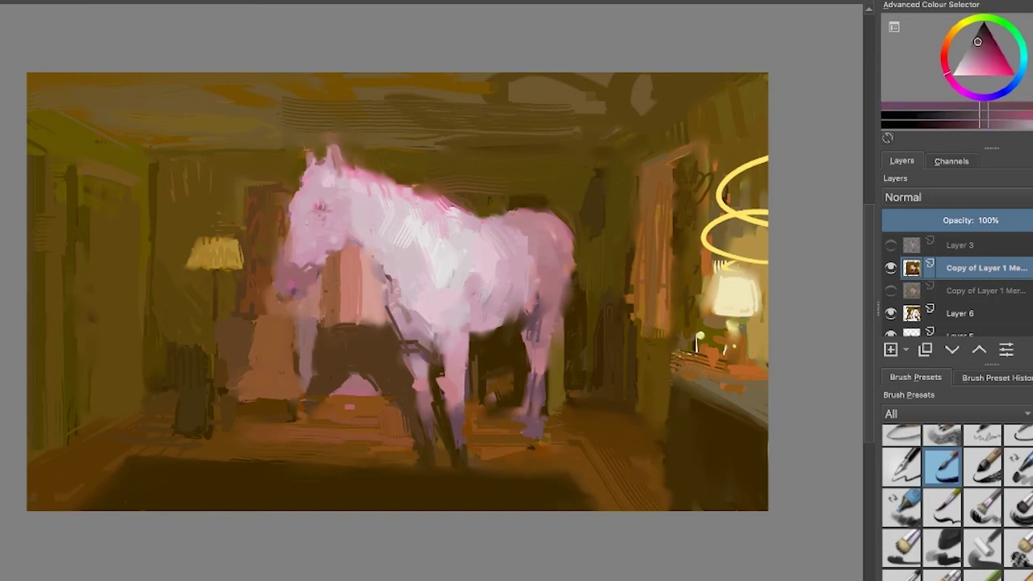
ctrl+click(338, 346)
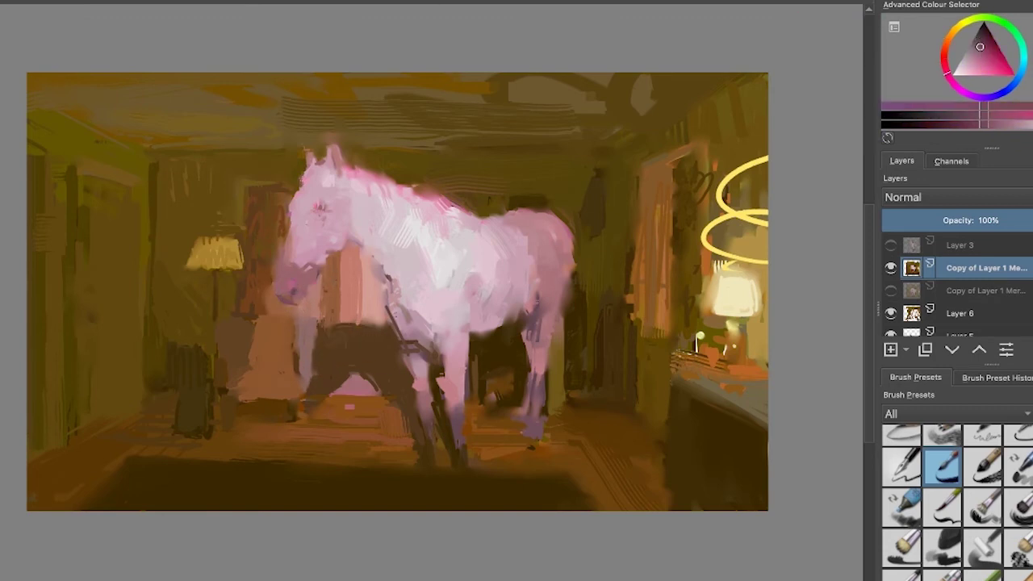
drag(268, 300, 289, 309)
- Paint warm vertical folds into the curtain beside the horse's face and clean up the background below the muzzle
ctrl+click(285, 241)
ctrl+click(489, 263)
drag(273, 262, 273, 206)
drag(279, 236, 279, 208)
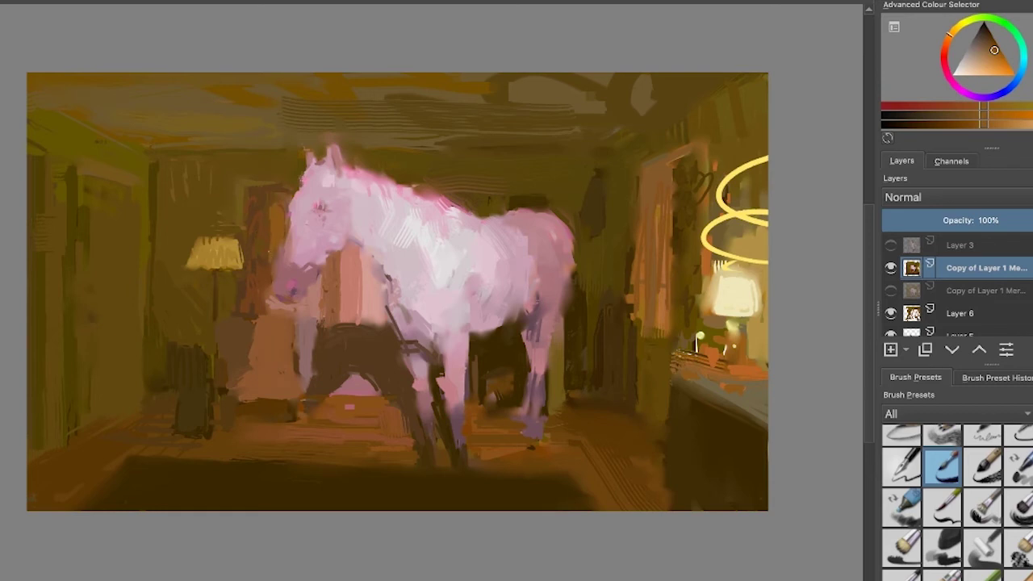
drag(274, 296, 277, 313)
- Refine the dark shape beside the horse's far foreleg and the top of the armchair with sampled browns
ctrl+click(328, 278)
ctrl+click(331, 355)
drag(312, 349, 311, 375)
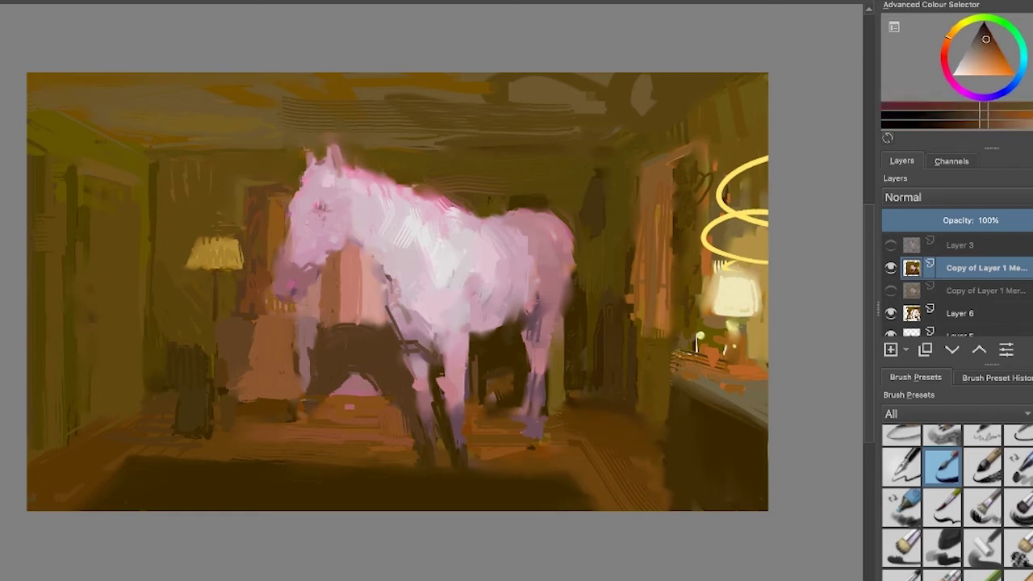
ctrl+click(352, 356)
ctrl+click(369, 344)
ctrl+click(376, 416)
ctrl+click(385, 413)
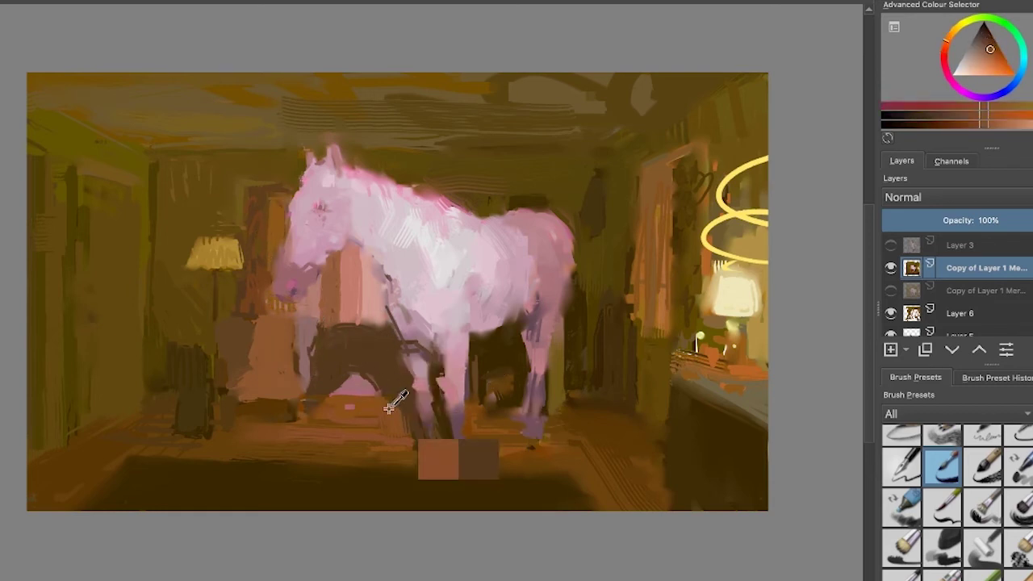
ctrl+click(230, 186)
drag(239, 318, 252, 318)
- Switch to a textured bristle brush and dab sampled lampshade yellow above the floor lamp
ctrl+click(633, 248)
ctrl+click(631, 180)
key(slash)
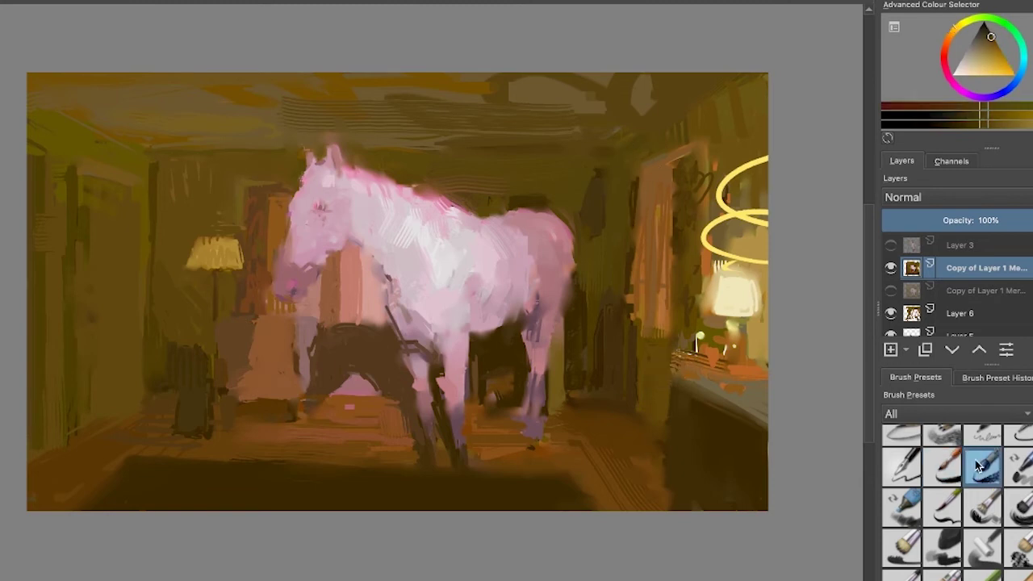
ctrl+click(639, 189)
ctrl+click(653, 201)
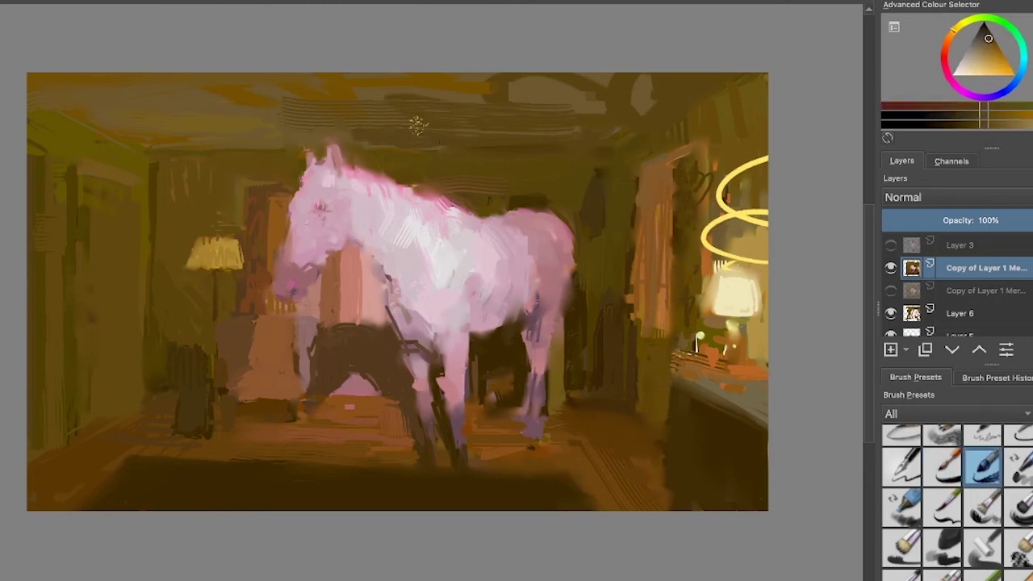
ctrl+click(215, 247)
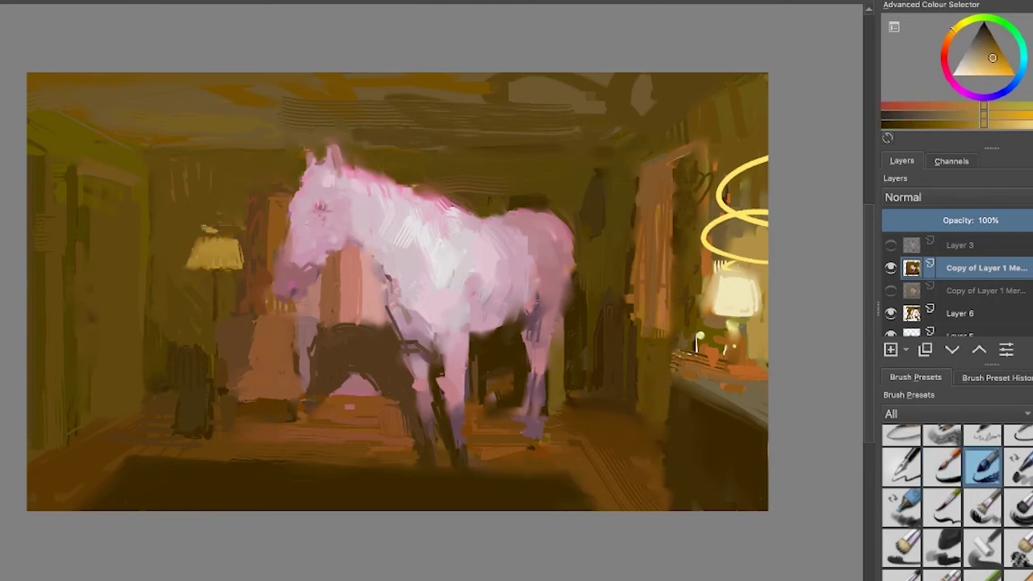
drag(991, 63, 980, 64)
drag(211, 230, 212, 157)
key(ctrl+z)
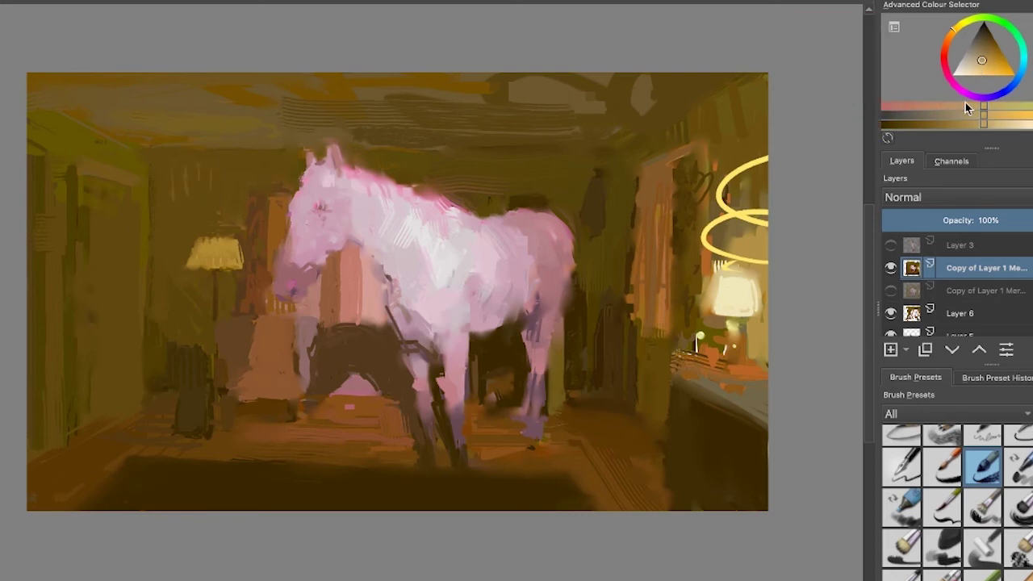
- Tidy both side edges of the floor lamp's shade with sampled lampshade yellow and background brown
ctrl+click(203, 222)
ctrl+click(220, 340)
drag(240, 237, 240, 268)
ctrl+click(231, 247)
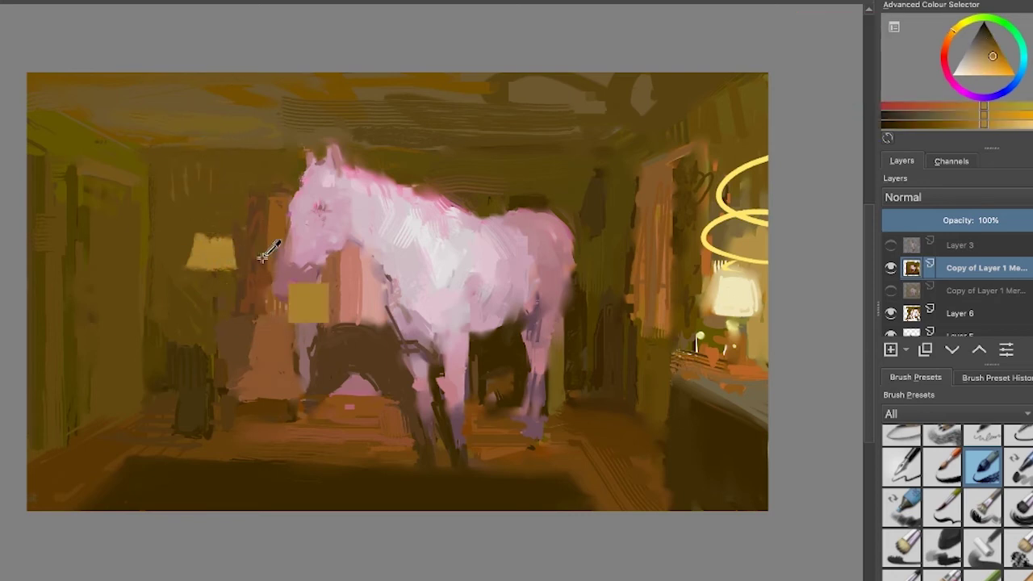
ctrl+click(270, 250)
drag(191, 230, 186, 268)
ctrl+click(189, 259)
click(998, 57)
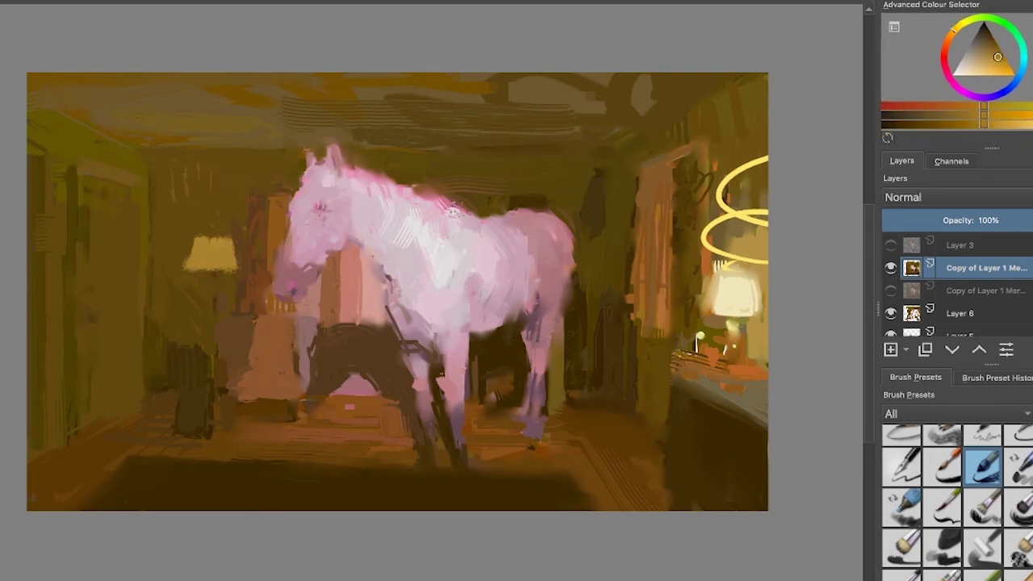
drag(216, 235, 221, 192)
key(ctrl+z)
drag(213, 230, 187, 179)
key(ctrl+z)
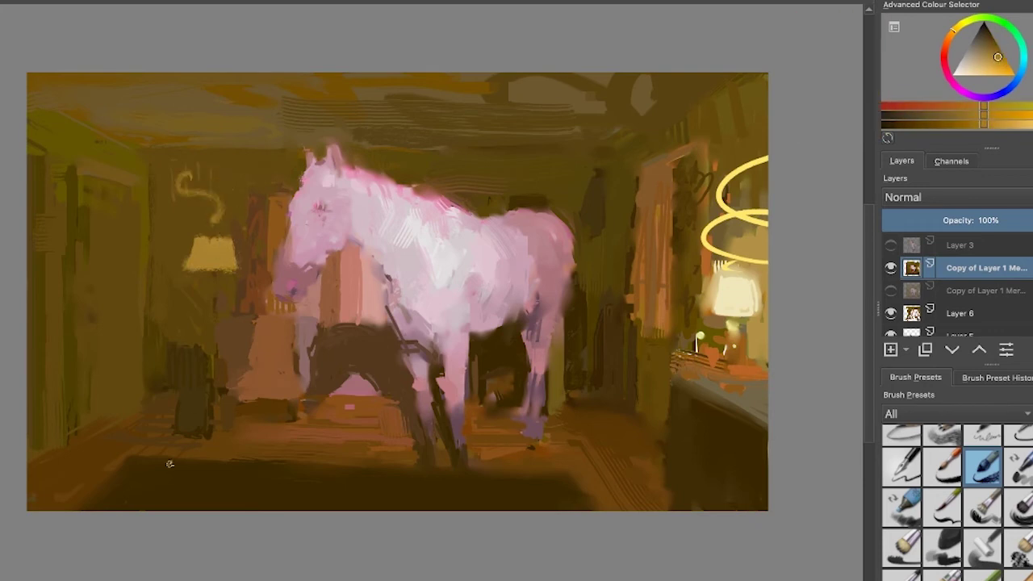
key(ctrl+z)
- Refine the floor lamp's pole below the shade and the curtain area beside it with sampled browns
ctrl+click(213, 304)
ctrl+click(236, 300)
mouse_move(213, 279)
mouse_down()
mouse_move(213, 270)
mouse_move(235, 313)
mouse_up()
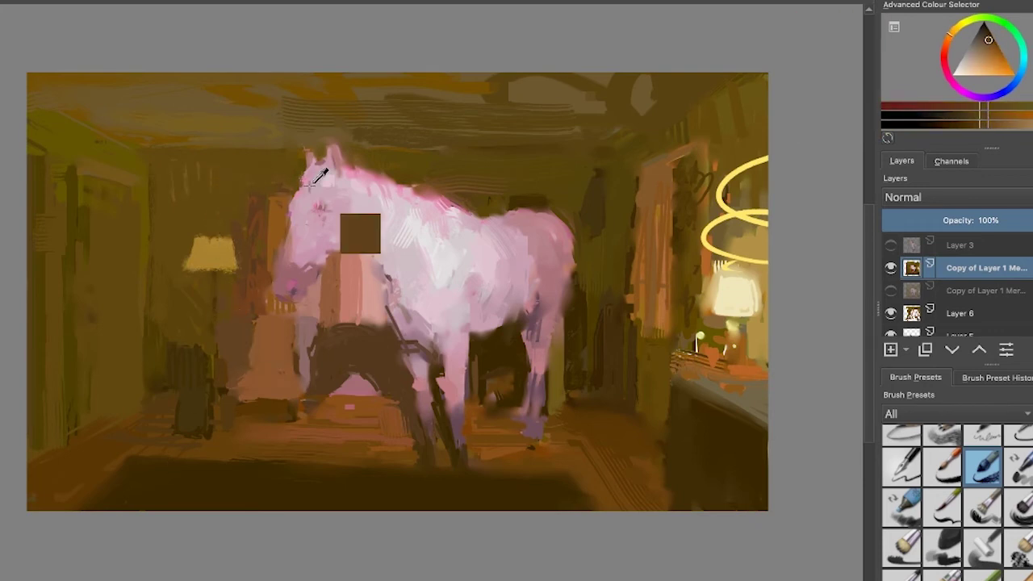
ctrl+click(258, 336)
- Refine the dark shape beside the horse's foreleg and the pink patch under it with sampled browns, undoing the last stroke
ctrl+click(363, 365)
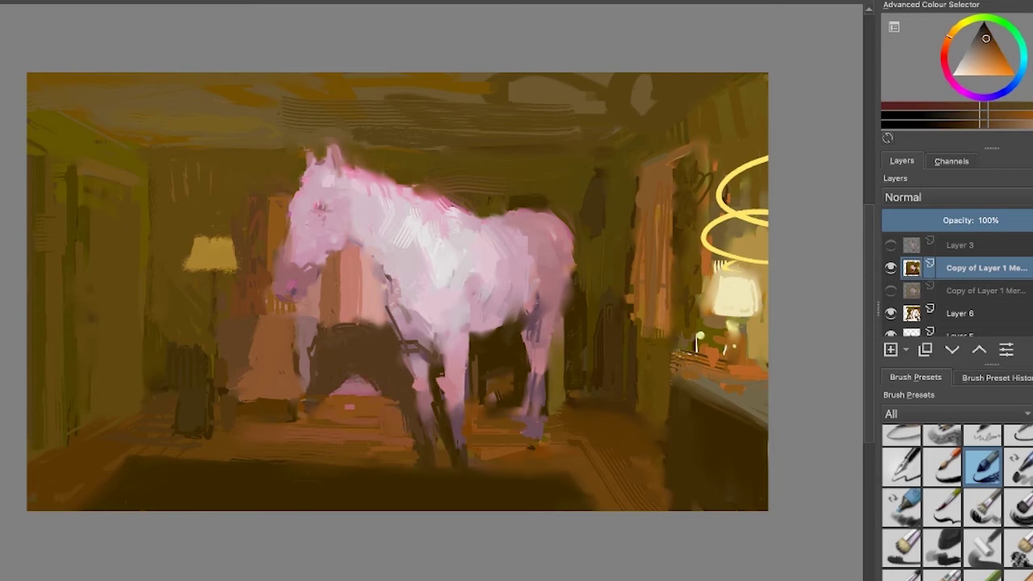
ctrl+click(468, 487)
ctrl+click(428, 453)
ctrl+click(417, 503)
ctrl+click(355, 389)
drag(339, 392, 411, 371)
key(ctrl+z)
- Clean up the gap between the armchair and the pink curtain below the horse's muzzle with sampled colours
ctrl+click(317, 346)
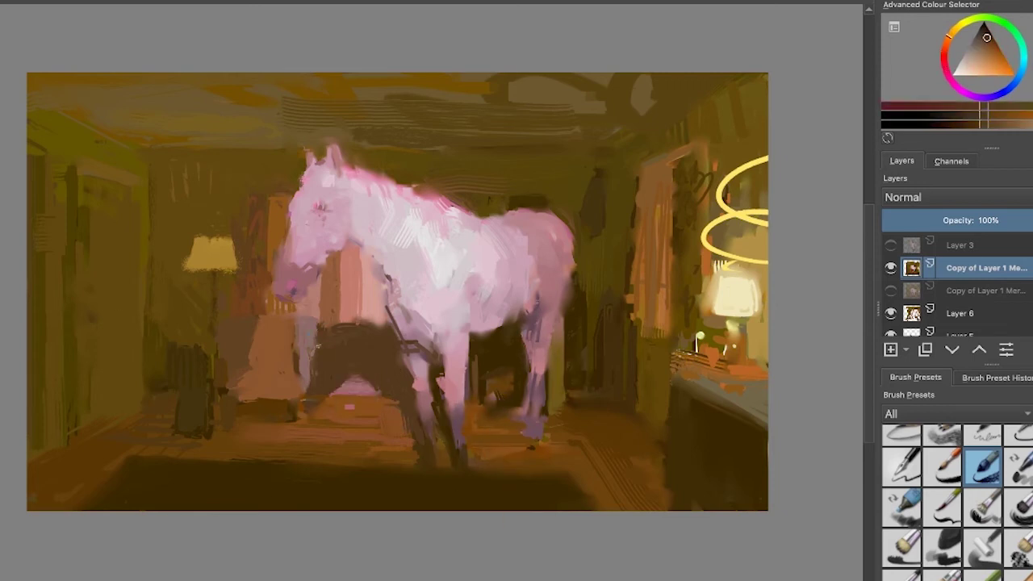
ctrl+click(310, 373)
mouse_move(318, 344)
mouse_down()
mouse_move(314, 358)
mouse_move(327, 312)
mouse_move(318, 278)
mouse_move(376, 273)
mouse_up()
ctrl+click(330, 335)
ctrl+click(316, 312)
ctrl+click(357, 279)
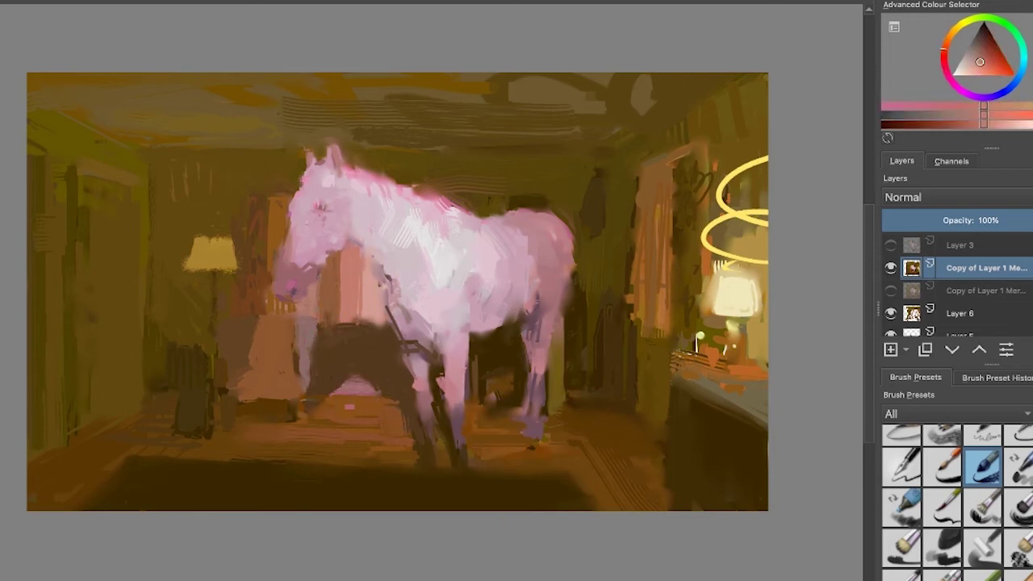
- Deepen the armchair's brown and touch up its surroundings with colours sampled from the chair, floor and wall
ctrl+click(260, 402)
ctrl+click(323, 388)
ctrl+click(409, 489)
ctrl+click(476, 284)
ctrl+click(100, 143)
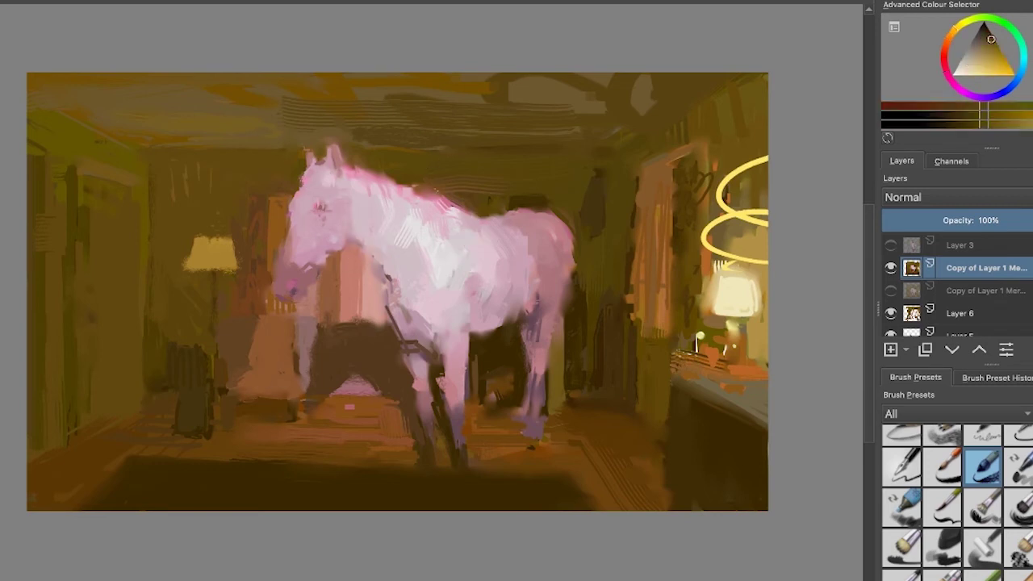
- Refine the outline of the horse's back and rump and the wall beside the far curtain with sampled colours
ctrl+click(452, 217)
ctrl+click(500, 230)
ctrl+click(562, 242)
drag(565, 221, 575, 256)
ctrl+click(606, 234)
ctrl+click(635, 232)
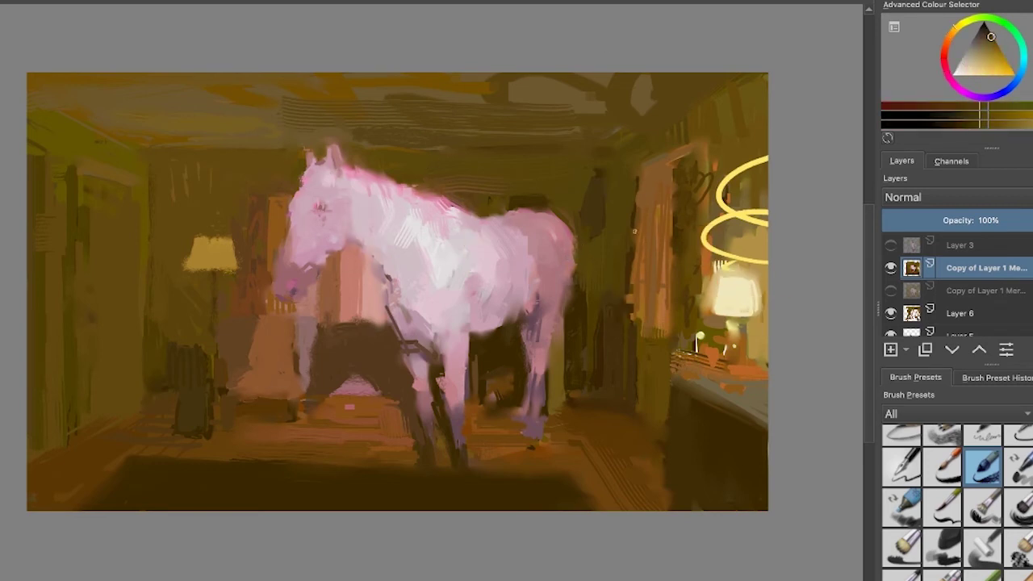
drag(639, 206, 640, 172)
- Touch up the wall above the horse's rump and blend the floor behind its hind legs with sampled browns
ctrl+click(751, 238)
ctrl+click(530, 196)
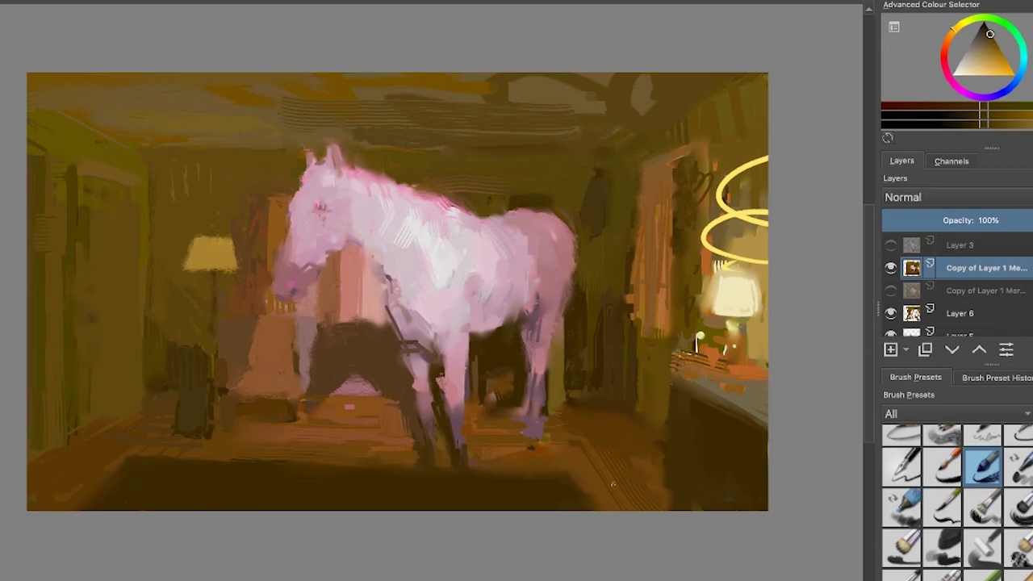
ctrl+click(557, 443)
ctrl+click(577, 474)
ctrl+click(622, 476)
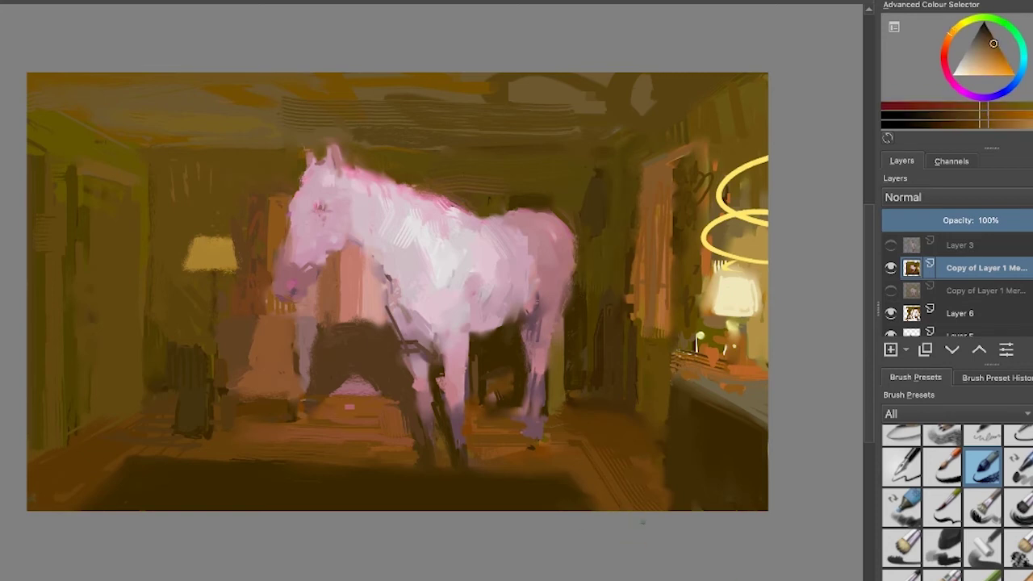
- Touch up the side edge of the table lamp's shade with its sampled pale yellow
ctrl+click(663, 395)
ctrl+click(714, 364)
ctrl+click(731, 298)
drag(715, 284, 709, 310)
- Switch to another brush and paint saturated yellow onto the floor lamp's shade, reshaping its right side
click(1007, 60)
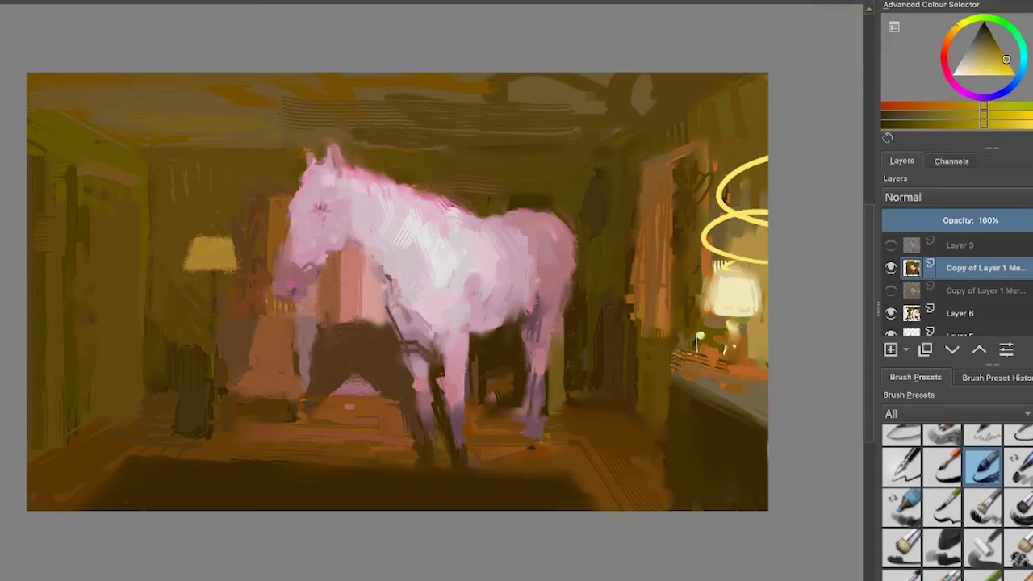
click(943, 466)
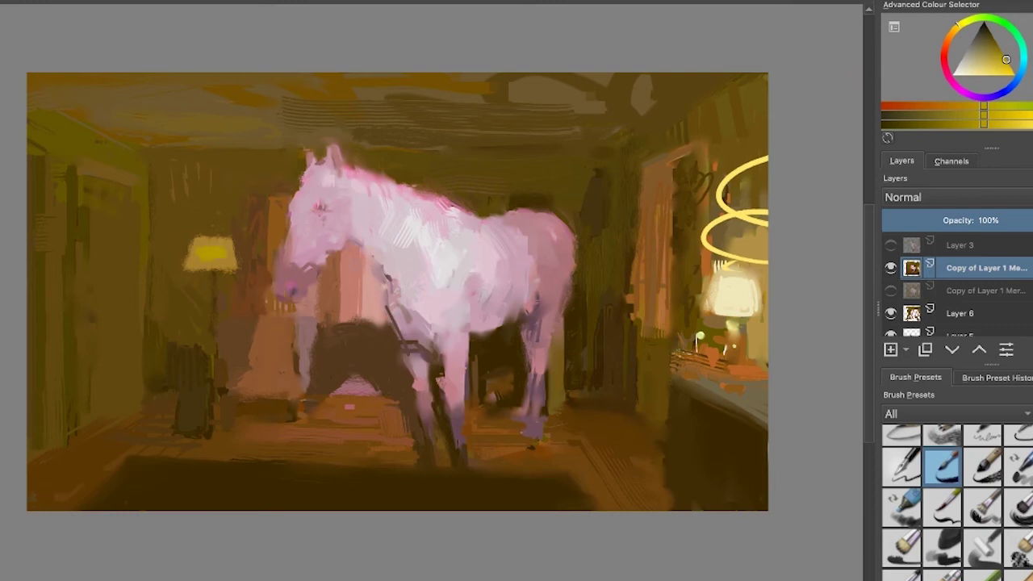
ctrl+click(233, 262)
drag(232, 242, 241, 261)
ctrl+click(228, 258)
ctrl+click(230, 257)
ctrl+click(215, 276)
ctrl+click(213, 278)
- Flare the left side of the floor lamp's shade and dab orange trim along its top with sampled colours
mouse_move(192, 236)
mouse_down()
mouse_move(184, 260)
mouse_move(229, 241)
mouse_move(182, 248)
mouse_move(218, 270)
mouse_move(234, 240)
mouse_move(239, 270)
mouse_move(200, 260)
mouse_up()
ctrl+click(191, 256)
ctrl+click(216, 234)
ctrl+click(720, 352)
ctrl+click(187, 237)
ctrl+click(197, 260)
ctrl+click(217, 275)
ctrl+click(200, 260)
ctrl+click(228, 231)
ctrl+click(241, 257)
ctrl+click(226, 260)
ctrl+click(204, 257)
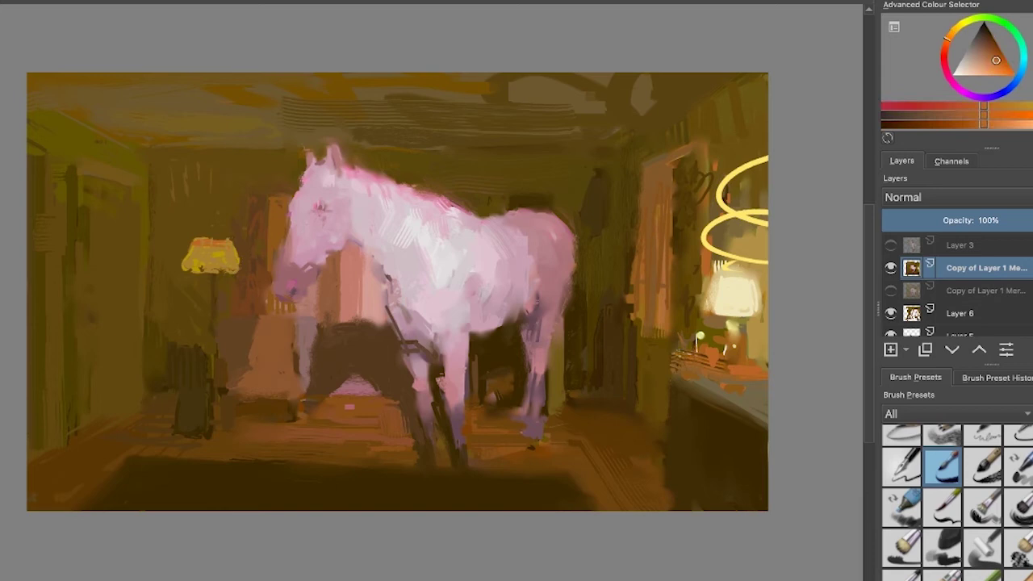
- Paint orange lines on the floor lamp's shade and loose orange swirls on the wall above, undoing unwanted strokes
ctrl+click(151, 165)
ctrl+click(151, 164)
ctrl+click(149, 167)
ctrl+click(237, 249)
mouse_move(197, 221)
mouse_down()
mouse_move(230, 226)
mouse_move(240, 209)
mouse_move(185, 213)
mouse_move(228, 218)
mouse_move(207, 223)
mouse_up()
key(ctrl+z)
key(ctrl+z)
key(ctrl+z)
key(ctrl+z)
key(ctrl+z)
key(ctrl+z)
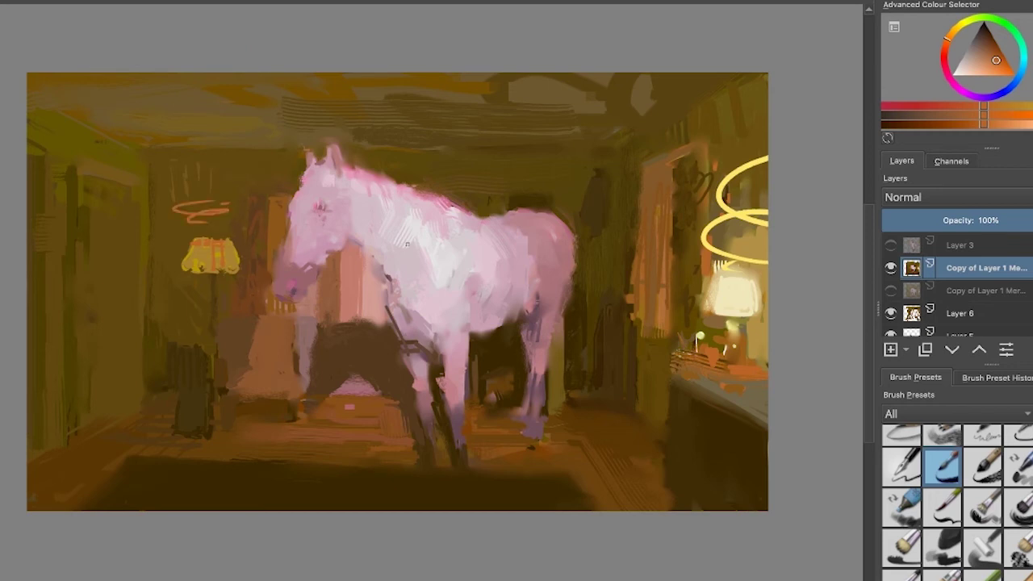
- Refine the dark chair under the floor lamp and the nearby floor with sampled browns
ctrl+click(202, 374)
ctrl+click(211, 394)
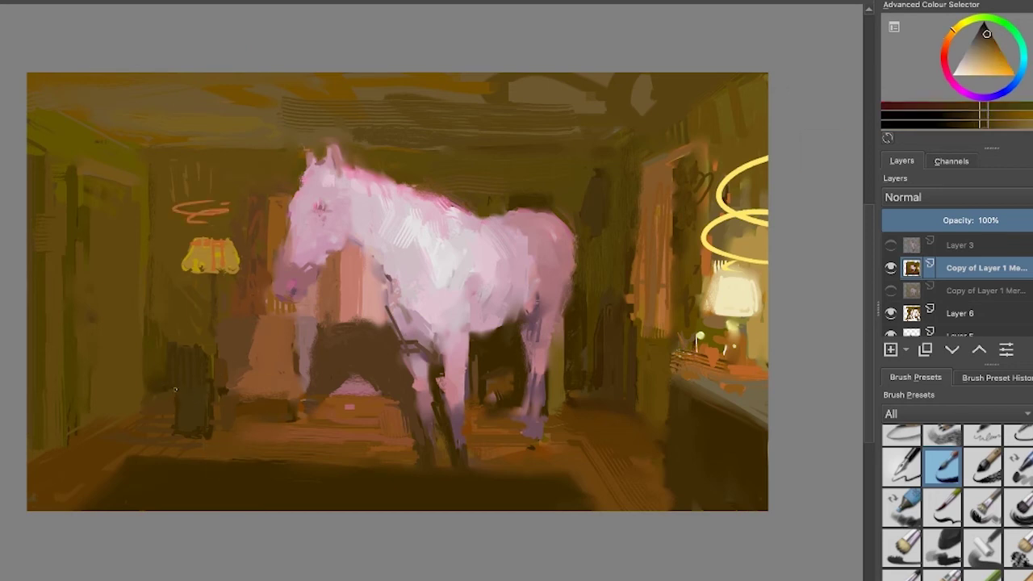
ctrl+click(286, 430)
ctrl+click(220, 399)
ctrl+click(302, 134)
ctrl+click(360, 284)
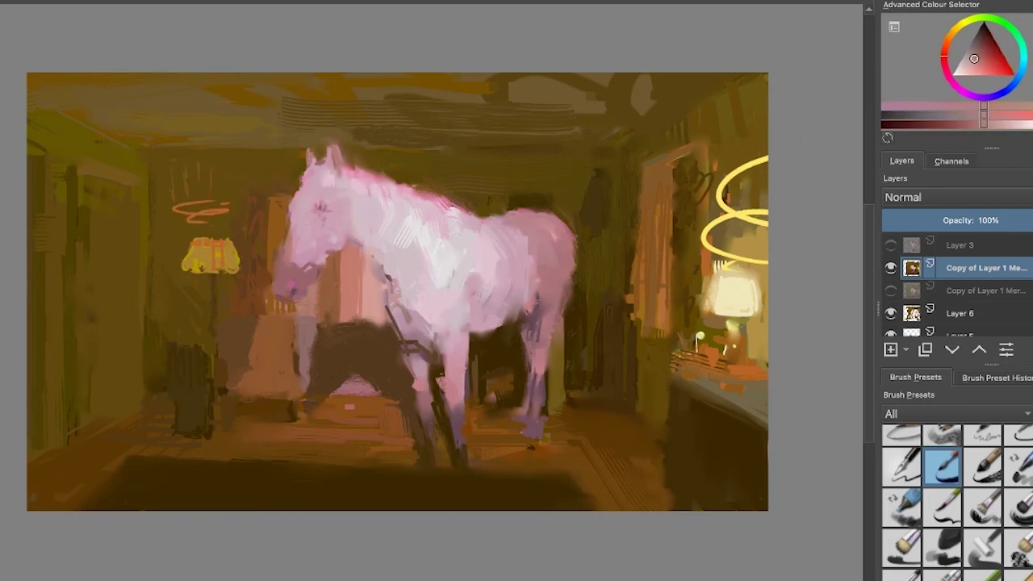
- Strengthen the orange swirls above the floor lamp with orange sampled from the table
ctrl+click(697, 371)
ctrl+click(744, 308)
ctrl+click(211, 190)
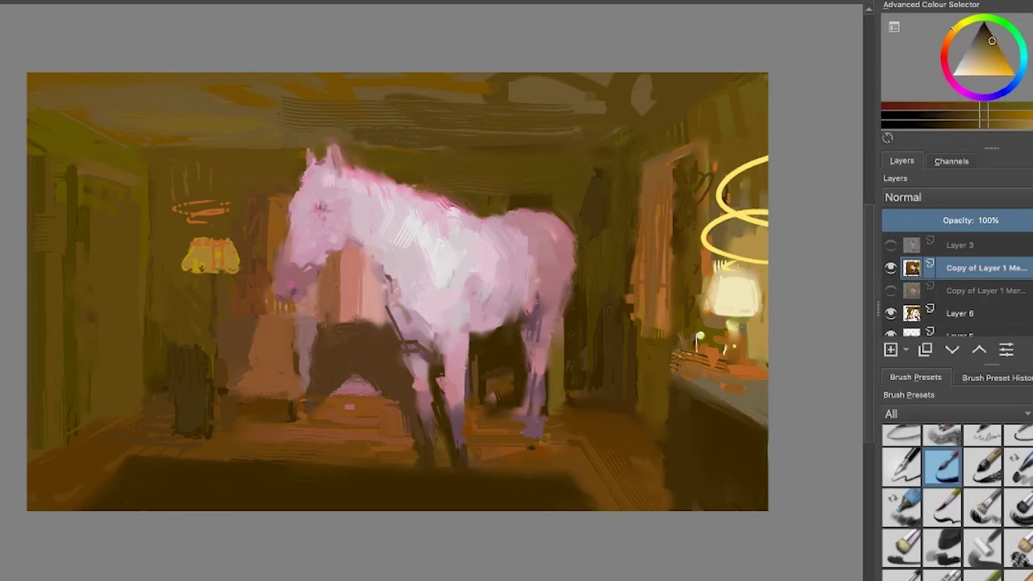
- Define the door frame on the left wall and the floor edge below it with sampled olive and brown
ctrl+click(109, 226)
drag(133, 202, 137, 289)
ctrl+click(248, 426)
drag(142, 402, 39, 448)
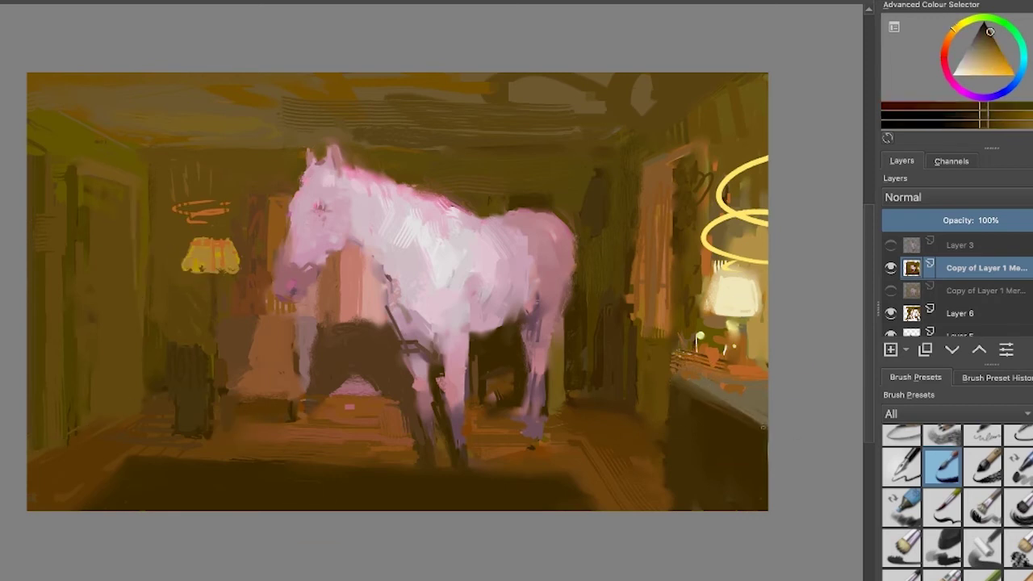
ctrl+click(120, 439)
ctrl+click(142, 404)
ctrl+click(100, 393)
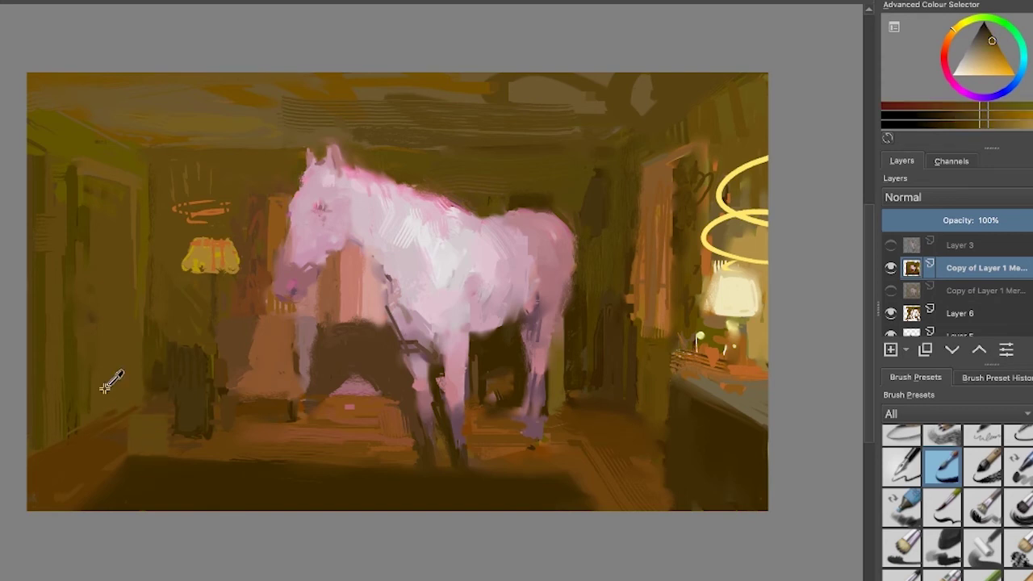
ctrl+click(142, 226)
- Add dark vertical strokes to the panel below the right curtain and refine the ceiling edge above the left door
ctrl+click(673, 379)
drag(641, 348, 641, 411)
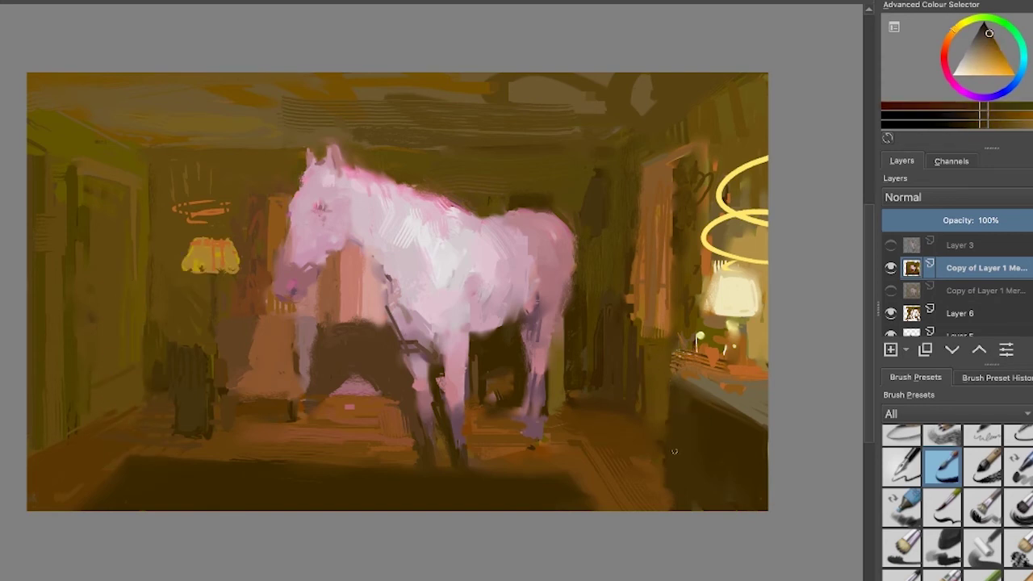
ctrl+click(41, 174)
drag(29, 92, 126, 145)
ctrl+click(102, 209)
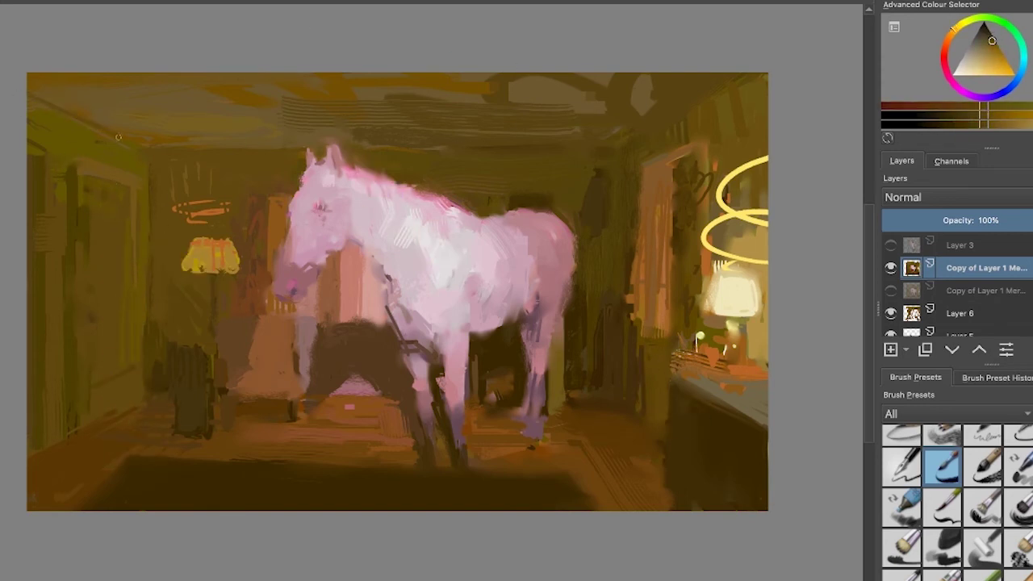
drag(34, 100, 90, 128)
ctrl+click(90, 134)
ctrl+click(111, 137)
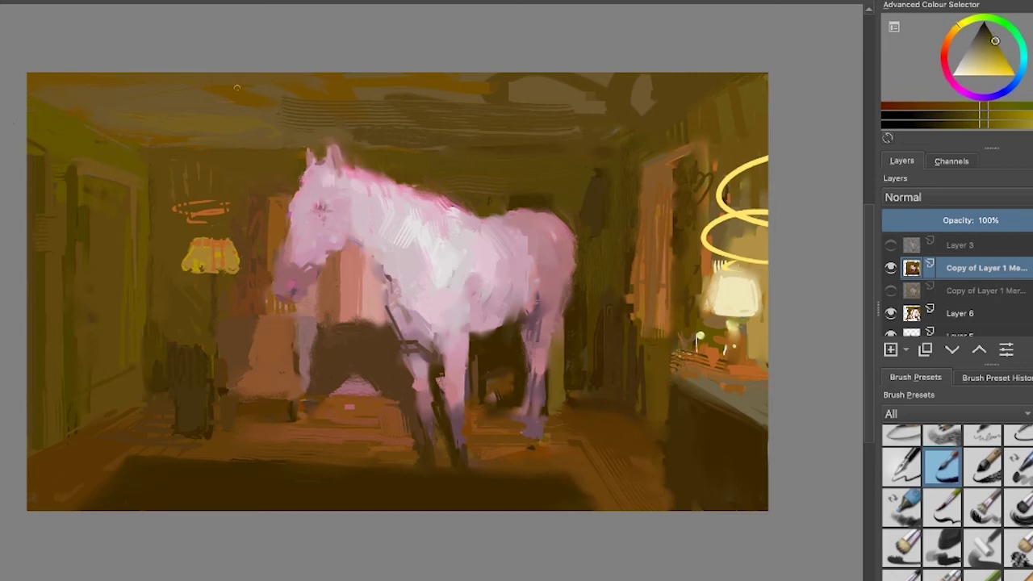
- Mute the orange swirls above the floor lamp with sampled olive strokes
drag(181, 202, 227, 217)
ctrl+click(117, 449)
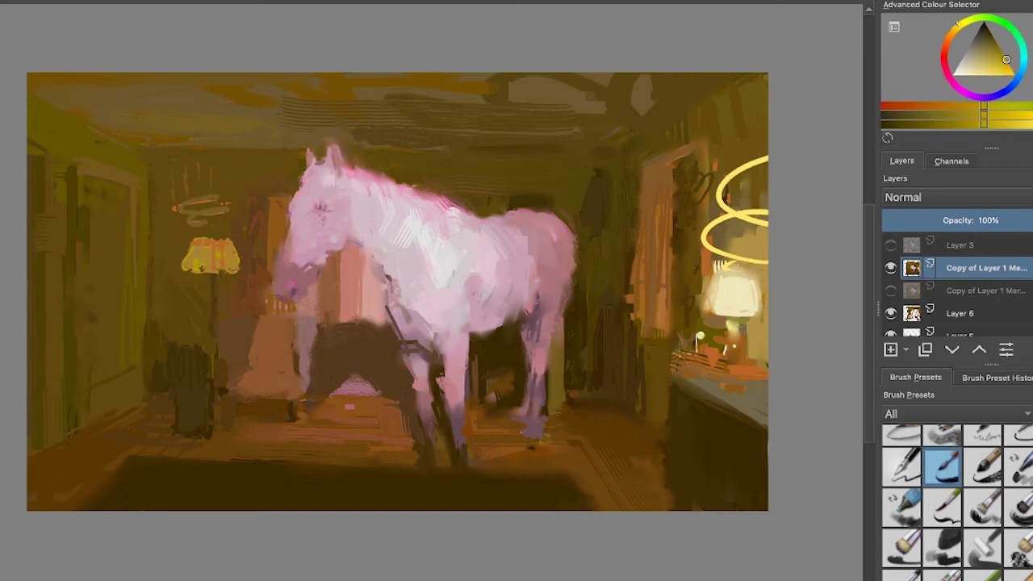
ctrl+click(255, 414)
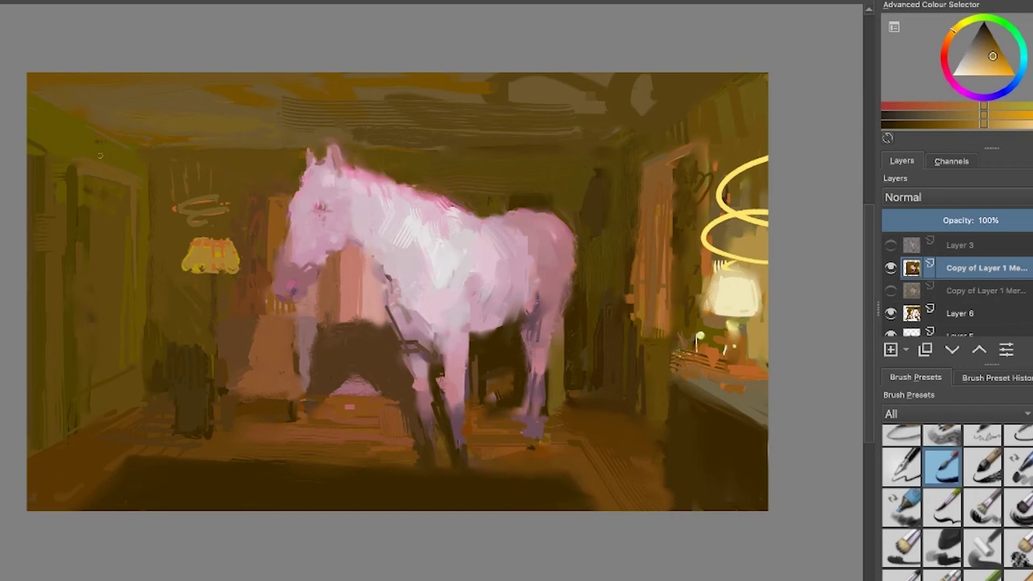
- Repaint the wall corner beside the left door with sampled olive and round off the dark chair's back
ctrl+click(43, 178)
ctrl+click(154, 249)
mouse_move(150, 284)
mouse_down()
mouse_move(138, 344)
mouse_move(189, 330)
mouse_move(151, 369)
mouse_up()
ctrl+click(144, 323)
ctrl+click(137, 343)
ctrl+click(142, 347)
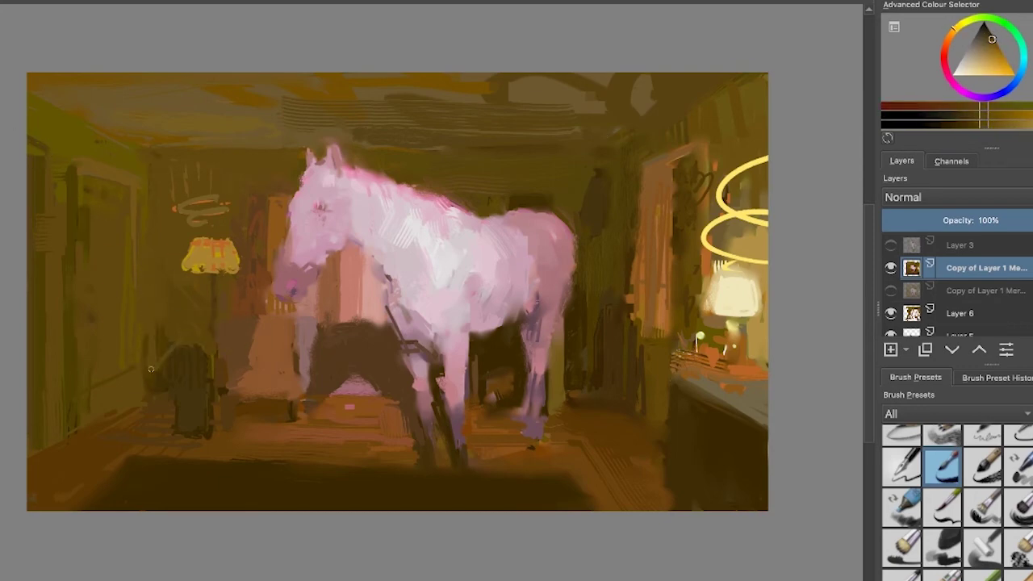
- Toggle the active layer's visibility to compare, and touch up the area around the floor lamp with sampled browns
click(891, 268)
ctrl+click(323, 295)
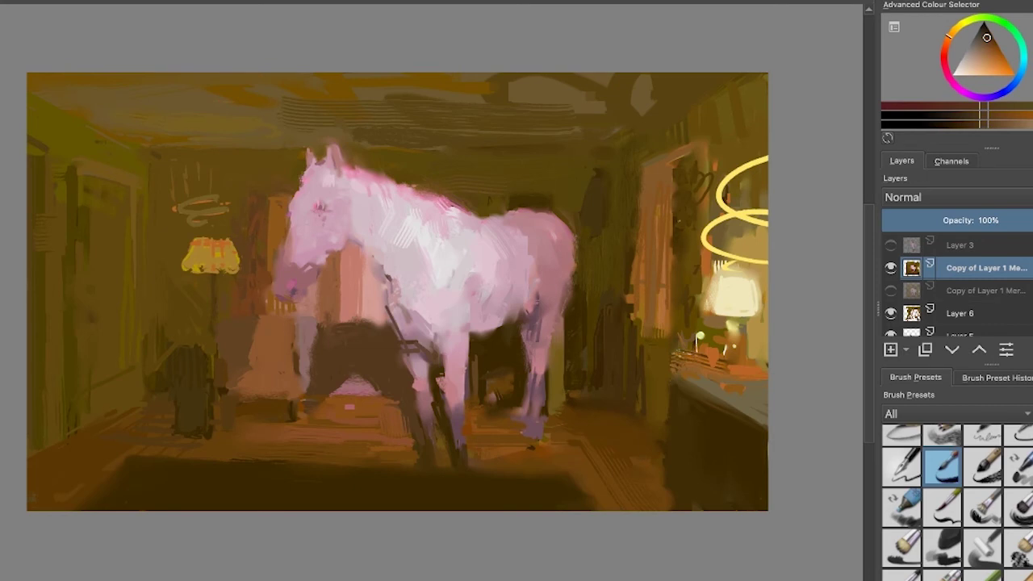
ctrl+click(216, 293)
ctrl+click(382, 348)
ctrl+click(78, 214)
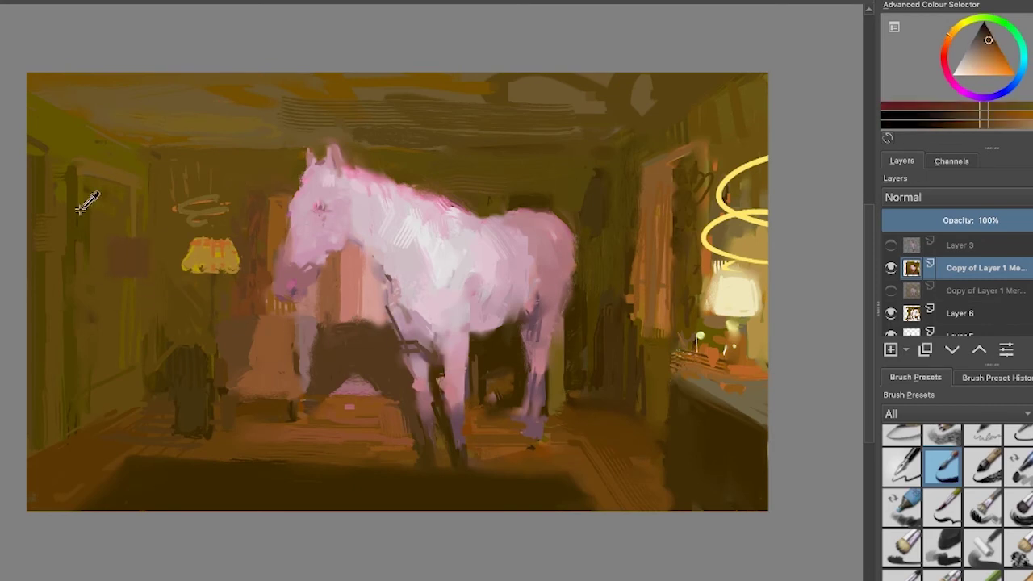
ctrl+click(175, 437)
ctrl+click(224, 414)
- Clean up the horse's hind hooves and the floor around them with sampled browns
ctrl+click(566, 362)
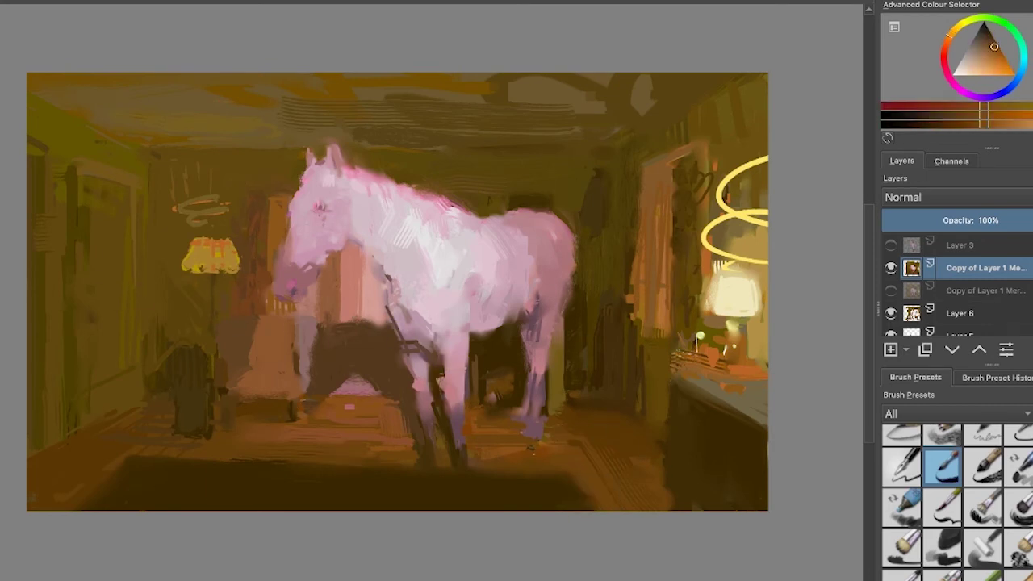
ctrl+click(534, 407)
ctrl+click(546, 437)
ctrl+click(565, 420)
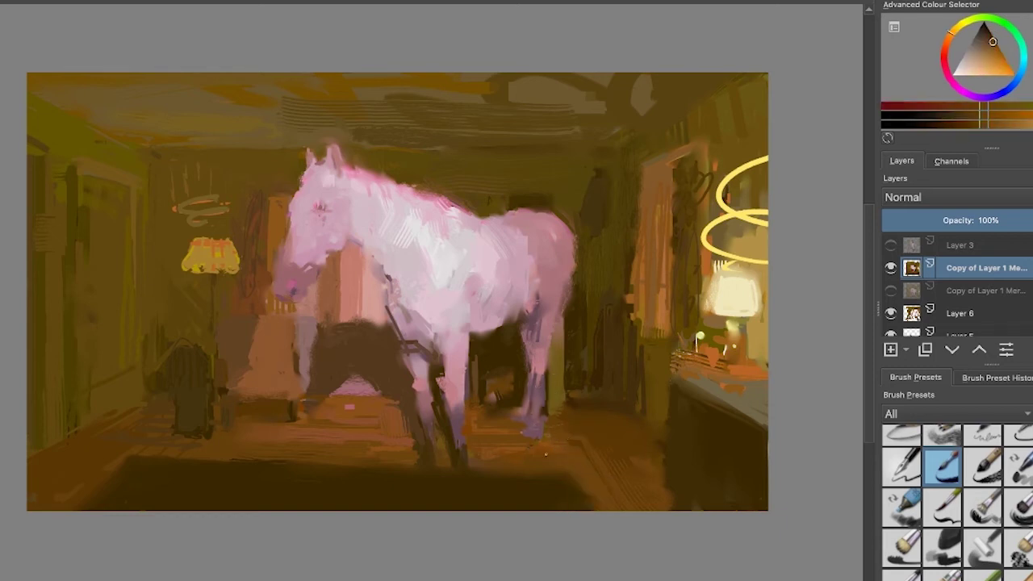
- Paint a vertical stroke along the edge of the wall panel beneath the right curtain
ctrl+click(668, 369)
drag(640, 344, 640, 398)
ctrl+click(598, 323)
- Touch up the horse's coat with sampled mauve-pink and its back edge with the wall's olive
ctrl+click(431, 320)
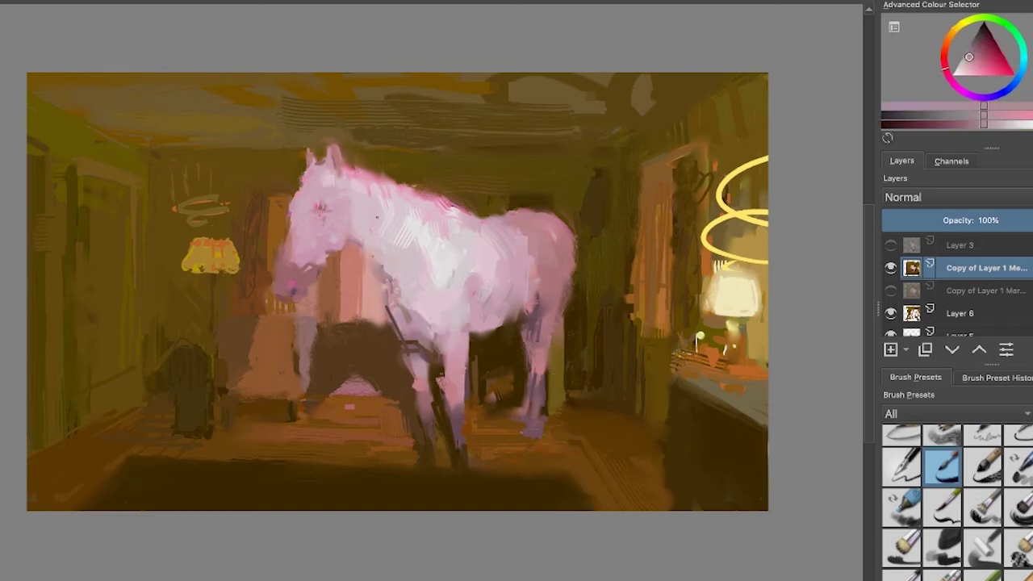
ctrl+click(431, 319)
ctrl+click(492, 194)
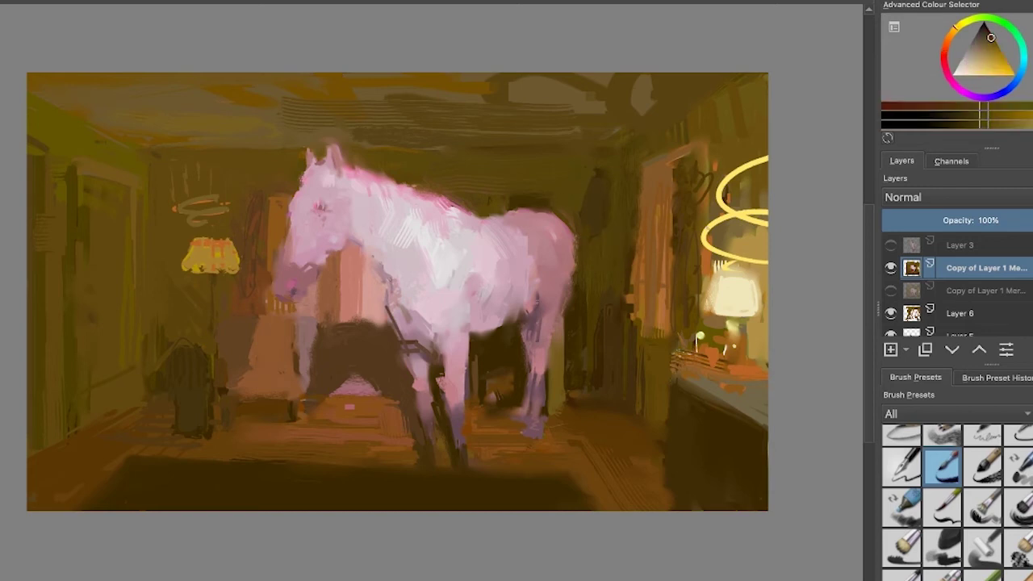
- Paint dark vertical strokes into the shadow shape and along the horse's far foreleg with sampled dark brown
ctrl+click(351, 368)
ctrl+click(422, 441)
drag(392, 350, 419, 440)
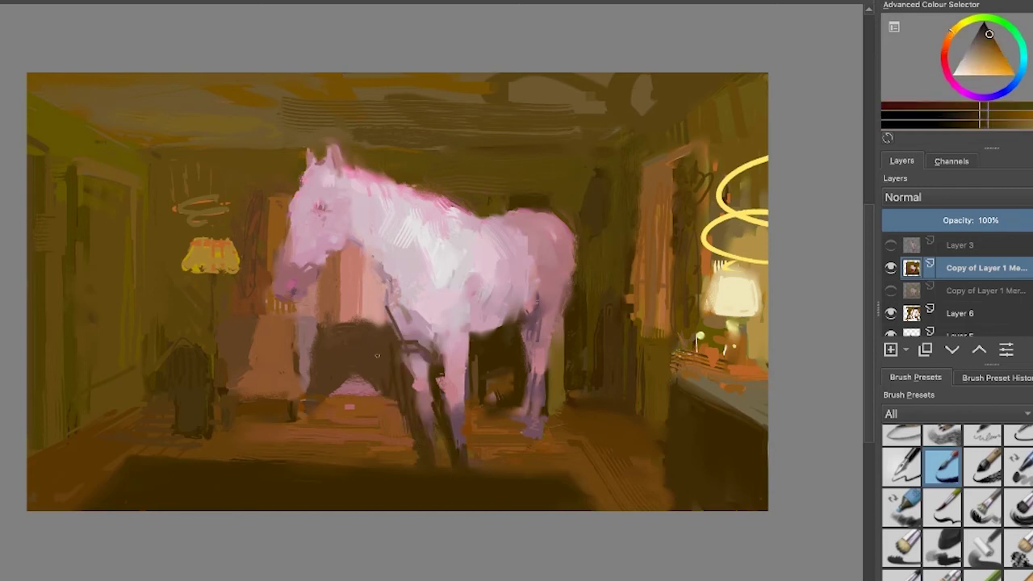
ctrl+click(327, 324)
ctrl+click(210, 434)
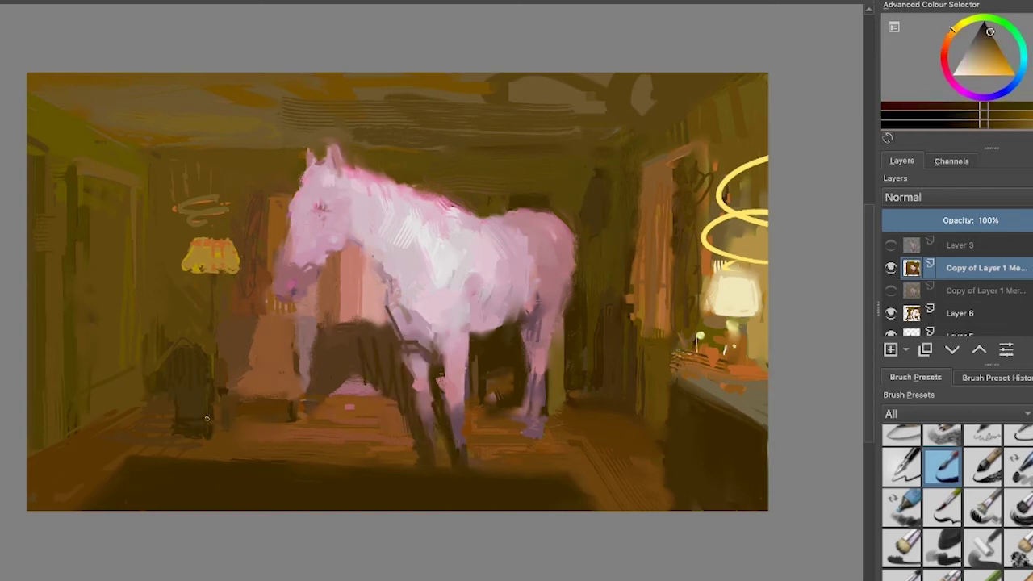
- Repaint the floor behind the horse and toward the cabinet with horizontal strokes of sampled browns
drag(572, 410, 632, 421)
ctrl+click(646, 418)
ctrl+click(598, 417)
ctrl+click(637, 372)
ctrl+click(621, 482)
ctrl+click(8, 483)
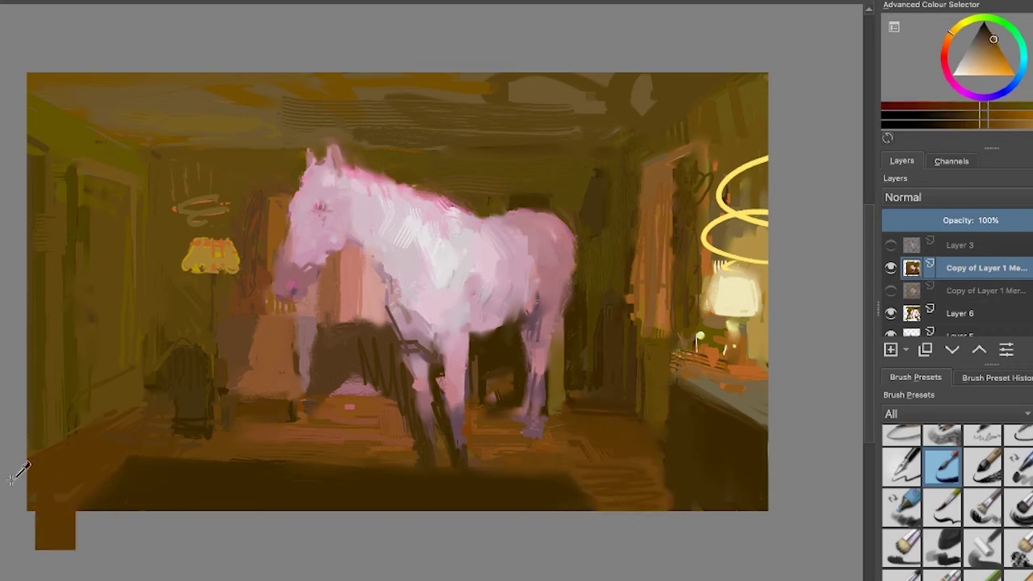
ctrl+click(452, 470)
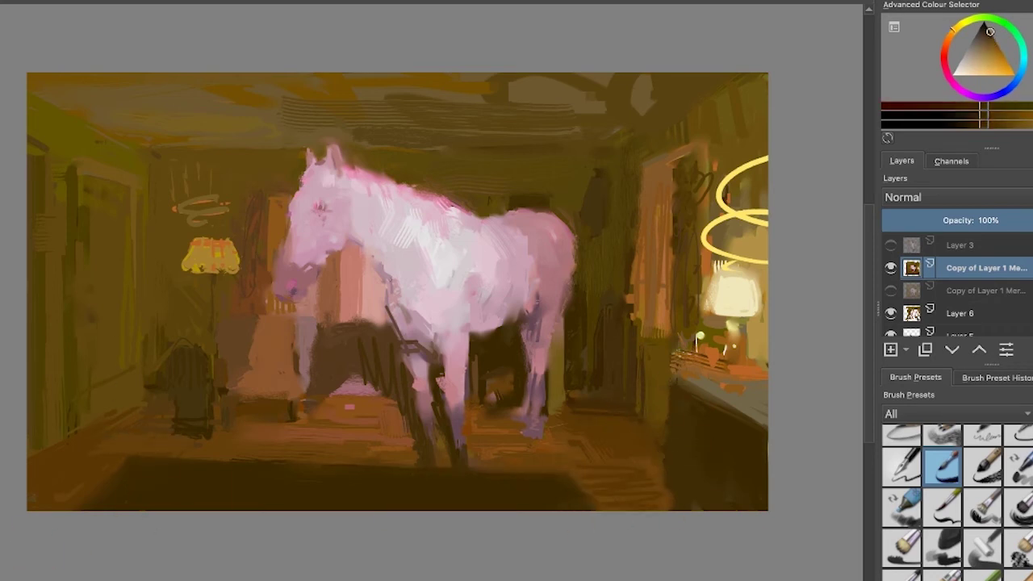
- Paint long vertical strokes of sampled olive over the dark edge of the doorway on the far-left wall
ctrl+click(97, 207)
drag(49, 252, 49, 400)
drag(53, 220, 54, 402)
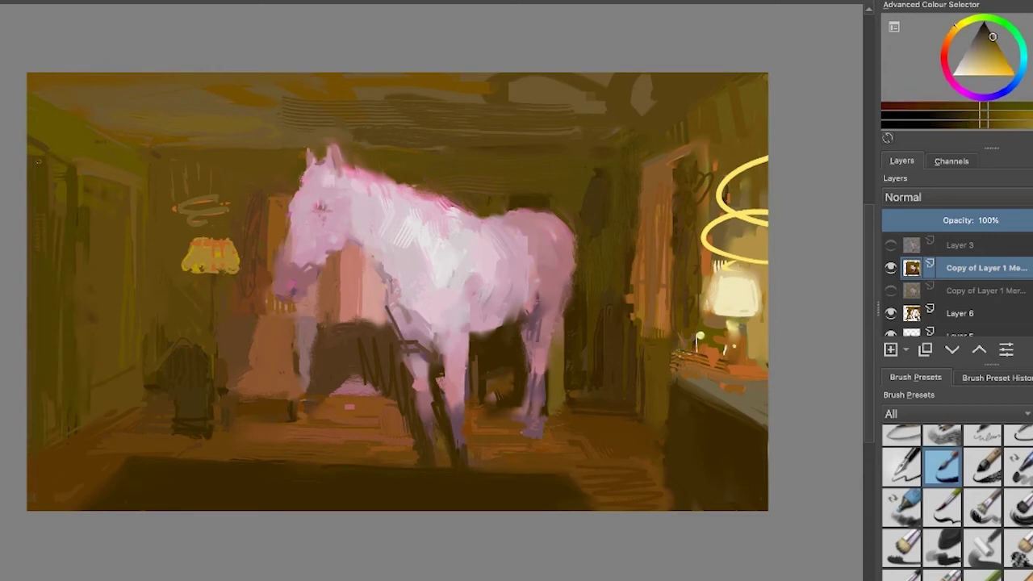
drag(44, 160, 50, 76)
mouse_move(63, 76)
mouse_down()
mouse_move(66, 145)
mouse_move(49, 197)
mouse_up()
- Switch brush presets, block in the left wall's upper band with sampled olive, and cover the squiggle above the yellow lamp
ctrl+click(121, 74)
ctrl+click(311, 85)
ctrl+click(90, 255)
key(/)
ctrl+click(74, 140)
mouse_move(64, 139)
mouse_down()
mouse_move(40, 80)
mouse_move(38, 113)
mouse_move(148, 90)
mouse_move(139, 137)
mouse_up()
ctrl+click(97, 89)
ctrl+click(151, 130)
ctrl+click(231, 119)
drag(176, 184, 215, 194)
- Paint sampled ochre beam strokes across the ceiling and compare the result by toggling the merged copy's visibility
ctrl+click(436, 86)
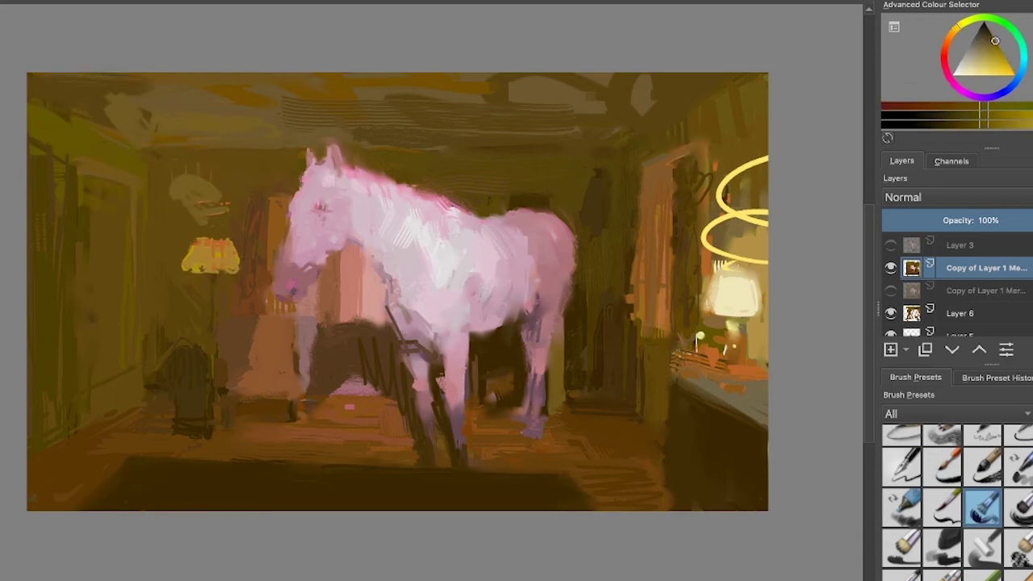
mouse_move(414, 90)
mouse_down()
mouse_move(494, 92)
mouse_move(121, 126)
mouse_move(42, 81)
mouse_move(442, 140)
mouse_up()
drag(517, 105, 558, 142)
drag(626, 81, 657, 120)
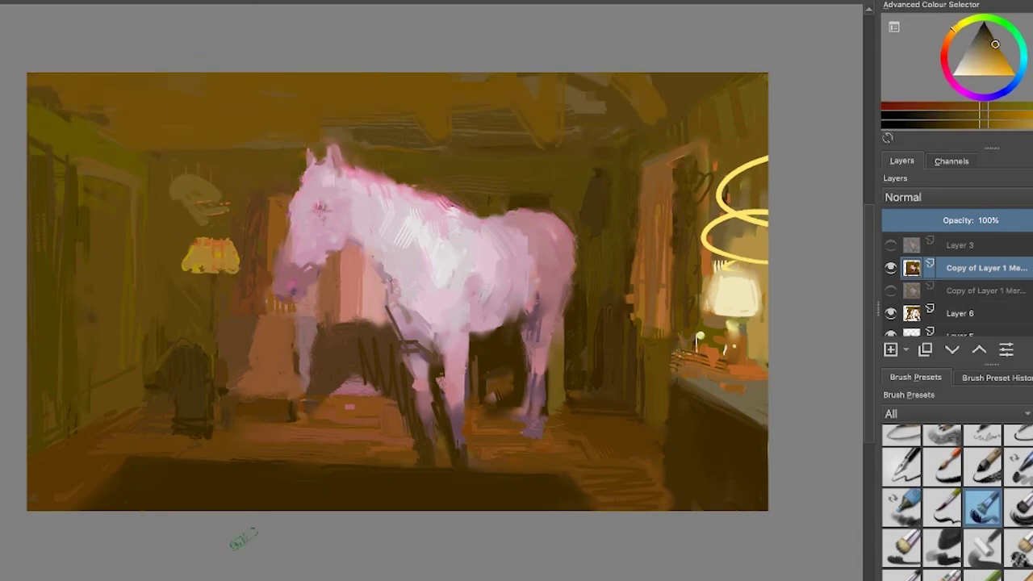
click(892, 268)
click(892, 268)
click(892, 268)
click(892, 268)
- Cover the ceiling corner above the left wall with sampled olive and ochre strokes
ctrl+click(270, 116)
ctrl+click(133, 139)
drag(118, 133, 35, 98)
- Add a muted loop above the horse's head and dark diagonal strokes through the ceiling beams with sampled tones
ctrl+click(585, 110)
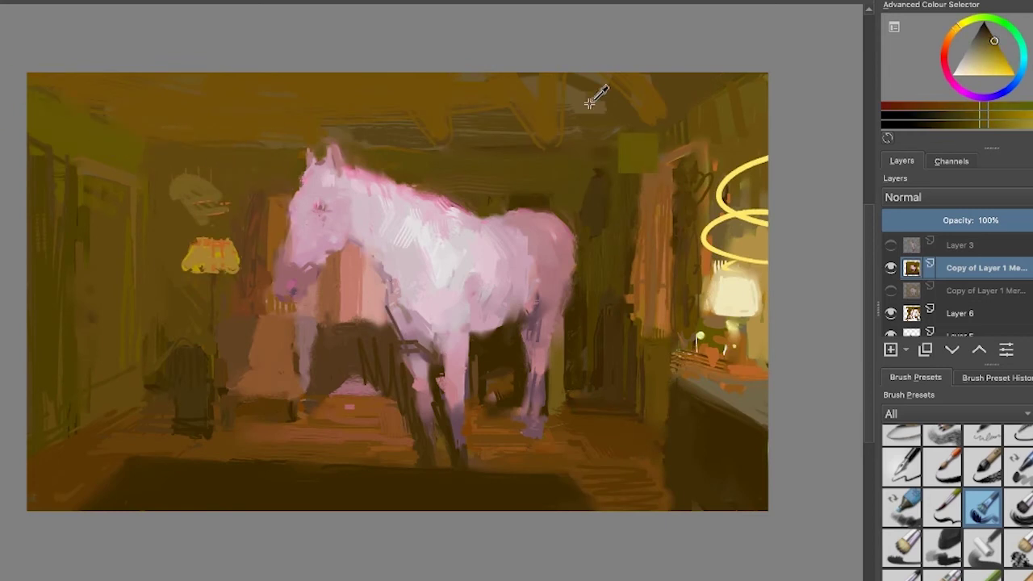
ctrl+click(254, 170)
drag(318, 134, 258, 134)
ctrl+click(567, 92)
drag(322, 86, 249, 123)
drag(462, 119, 552, 79)
drag(738, 95, 756, 107)
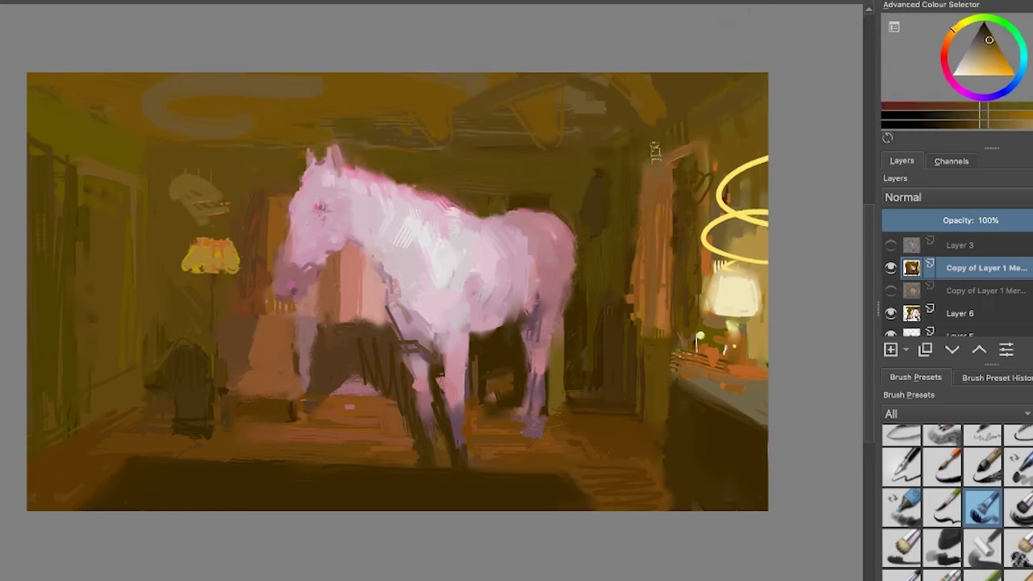
- Repaint the upper right curtain with sampled orange-brown and extend olive-brown strokes over the ceiling beams
ctrl+click(672, 254)
mouse_move(654, 154)
mouse_down()
mouse_move(640, 232)
mouse_move(655, 210)
mouse_up()
ctrl+click(593, 247)
ctrl+click(506, 103)
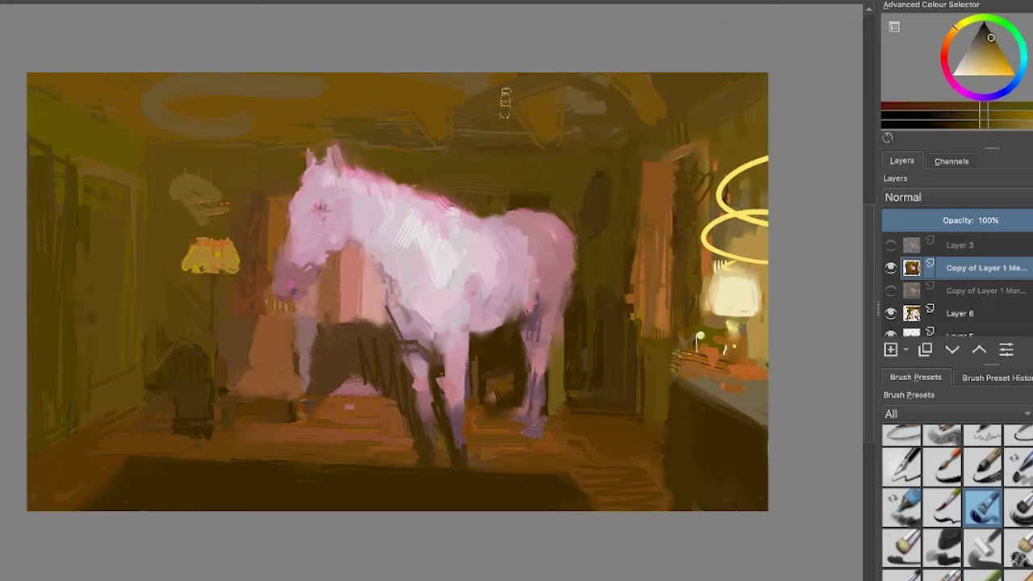
drag(549, 108, 650, 79)
- Brush sampled light tones onto the glowing right lampshade and the wall behind it
ctrl+click(724, 120)
ctrl+click(748, 260)
ctrl+click(746, 297)
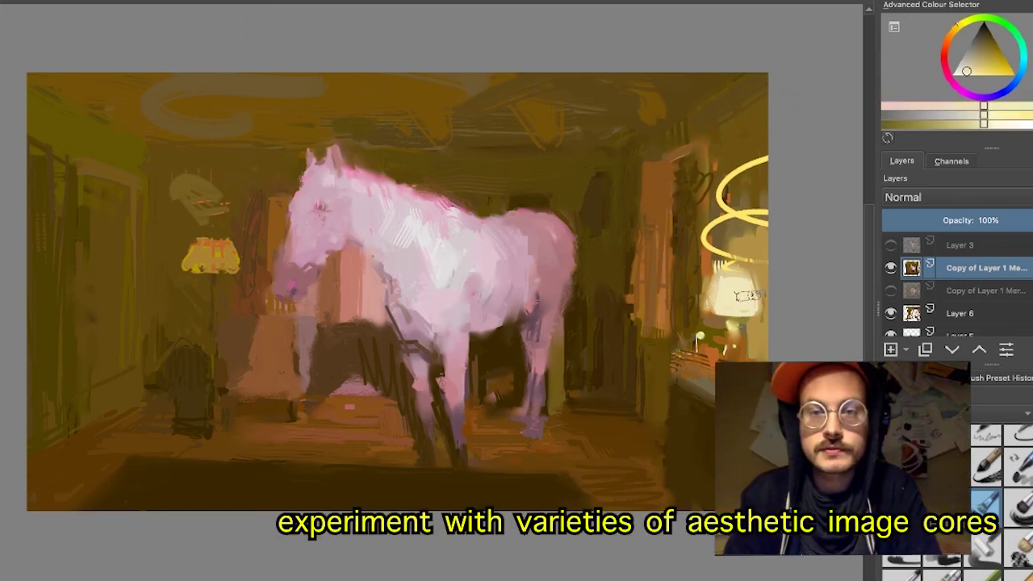
mouse_move(730, 300)
mouse_down()
mouse_move(804, 303)
mouse_move(802, 327)
mouse_move(795, 335)
mouse_move(757, 300)
mouse_move(724, 301)
mouse_up()
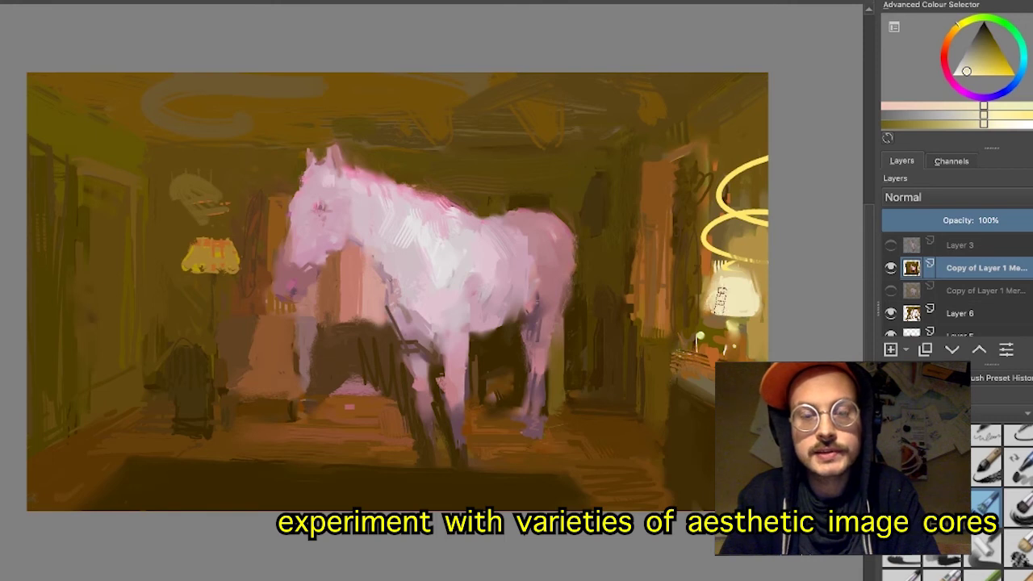
- Repaint the floor lamp's shade on the left with sampled warm yellows
ctrl+click(736, 323)
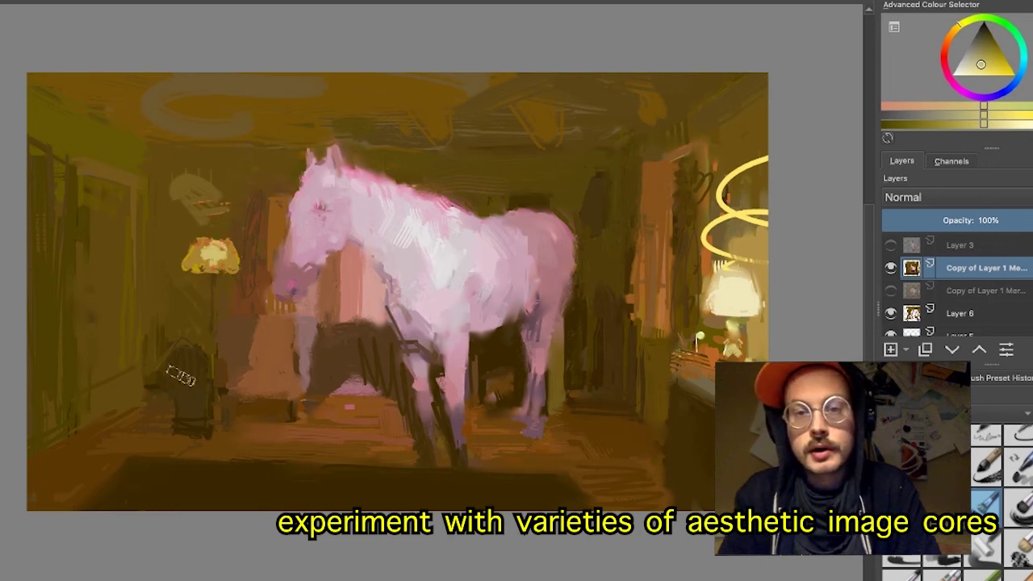
ctrl+click(205, 250)
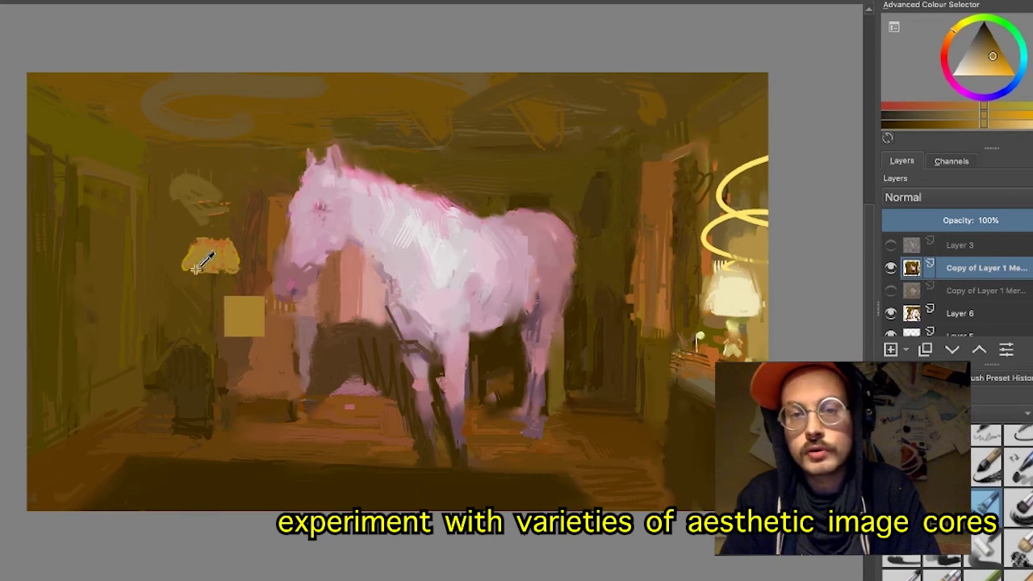
ctrl+click(201, 244)
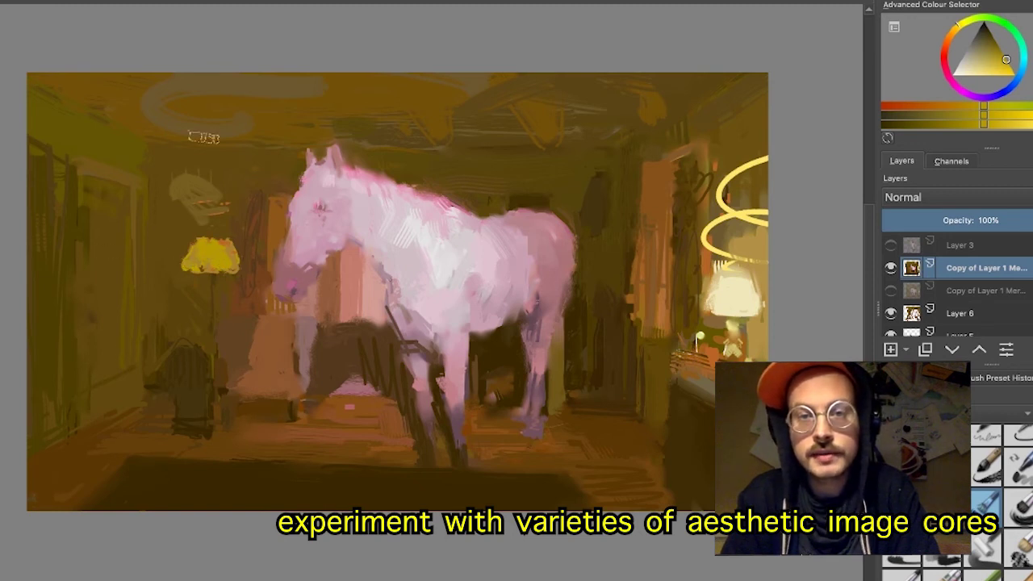
- Sample browns from the chair and floor, touch up nearby areas, and shift the paint colour to a darker, yellower brown
ctrl+click(307, 398)
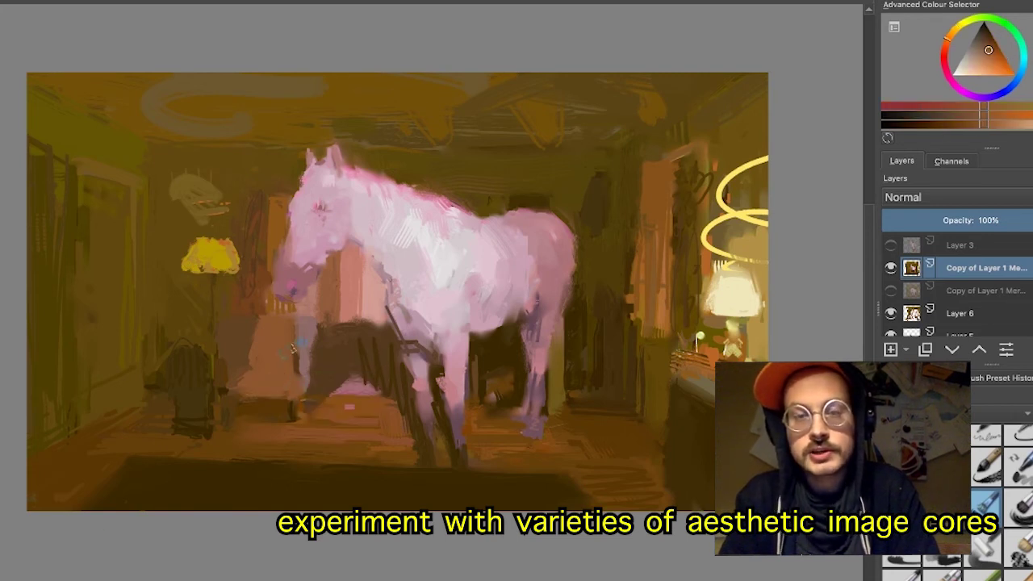
click(323, 189)
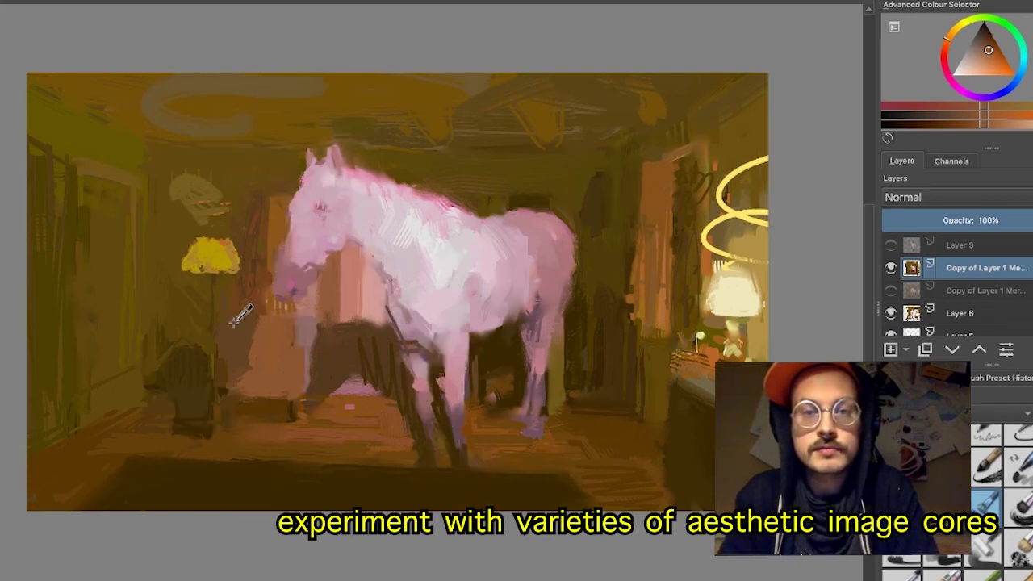
ctrl+click(82, 454)
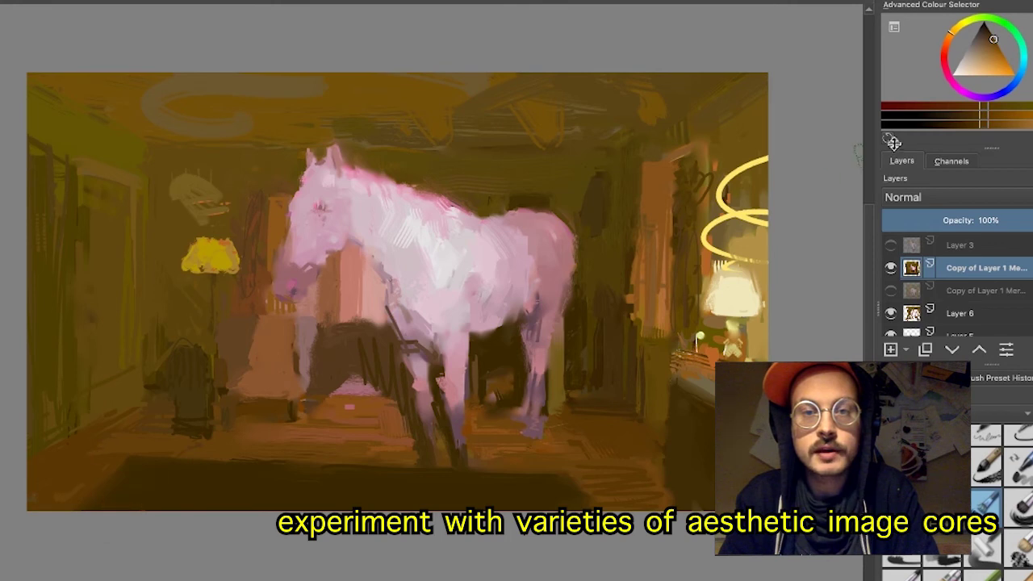
drag(991, 59, 991, 39)
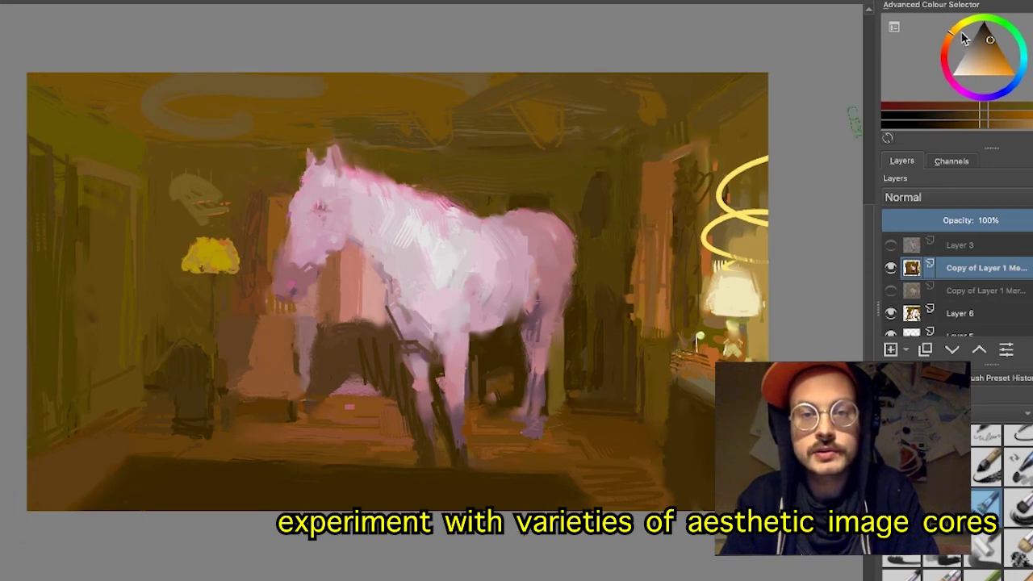
mouse_move(956, 36)
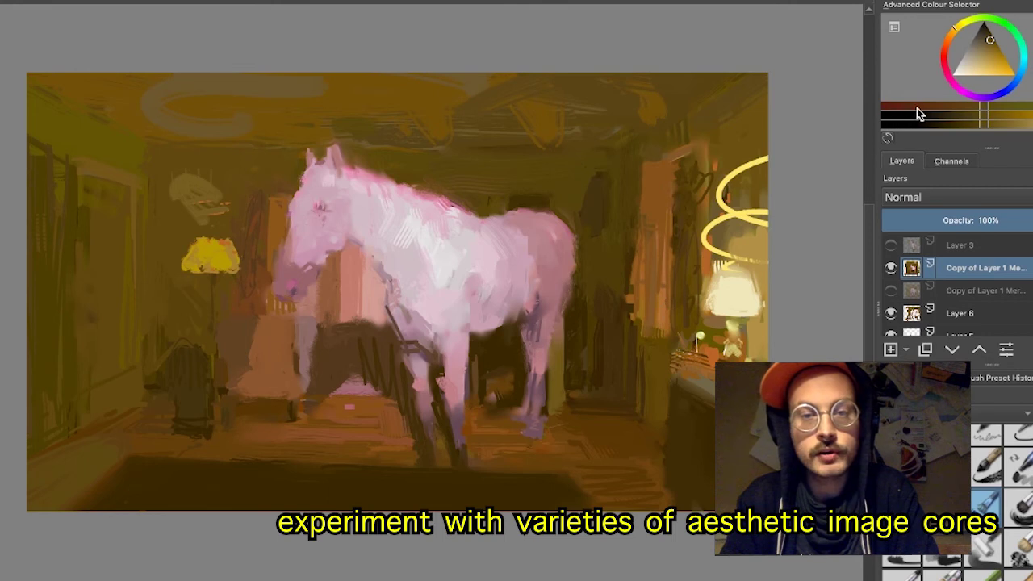
- Paint the floor edge along the base of the left wall and the dark rug's near-left border with deep browns
click(992, 35)
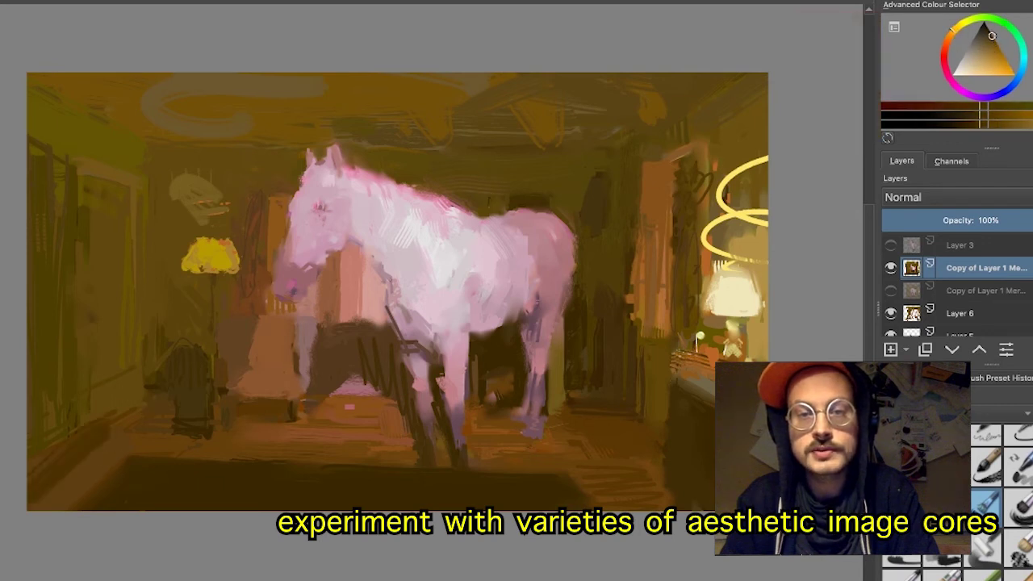
mouse_move(104, 434)
mouse_down()
mouse_move(33, 493)
mouse_move(75, 444)
mouse_move(60, 466)
mouse_up()
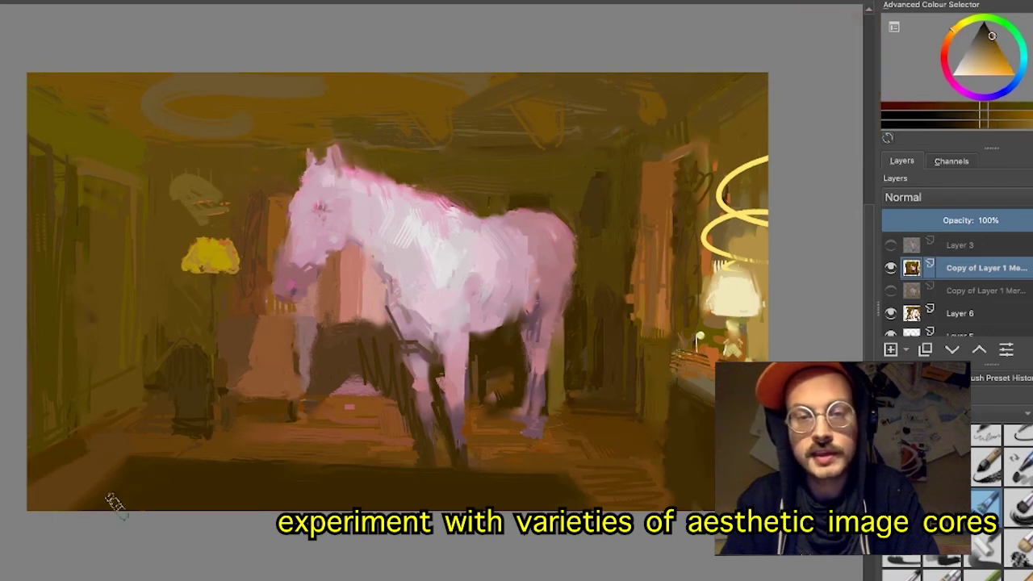
ctrl+click(201, 495)
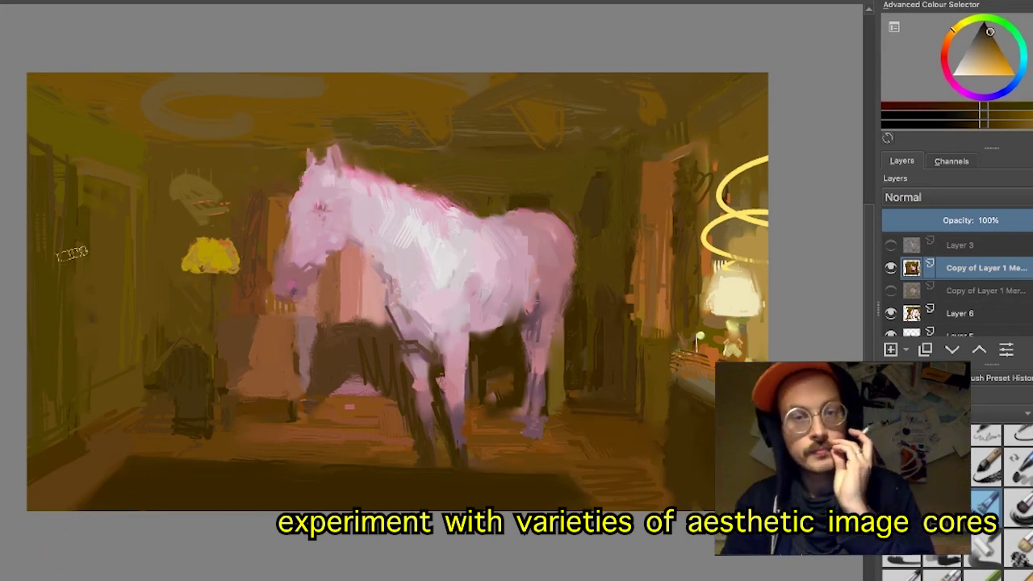
- Paint dark olive vertical strokes up the left wall and rework its upper corner at the ceiling using sampled colours
ctrl+click(56, 286)
drag(48, 149, 50, 21)
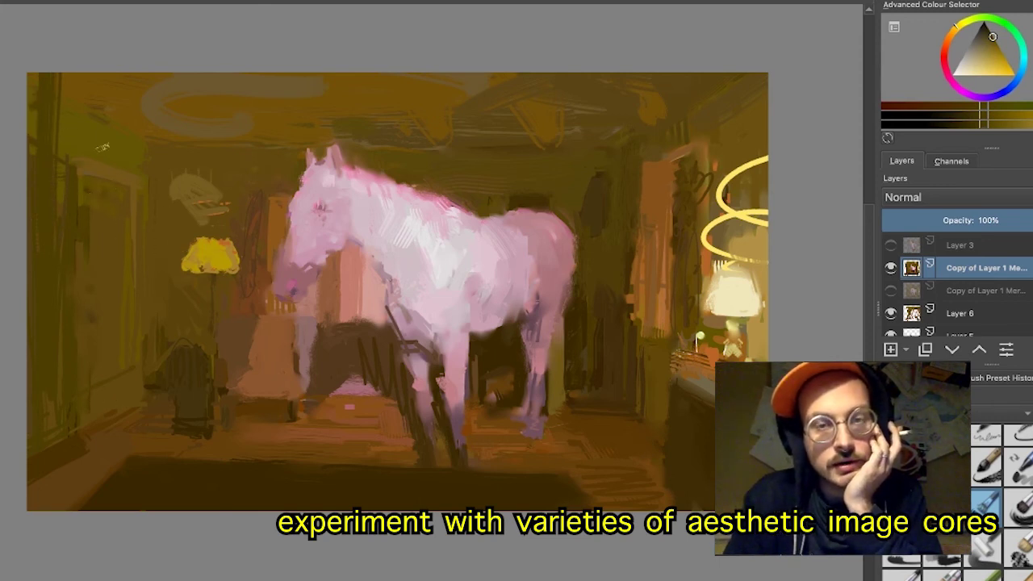
ctrl+click(91, 81)
drag(45, 80, 58, 85)
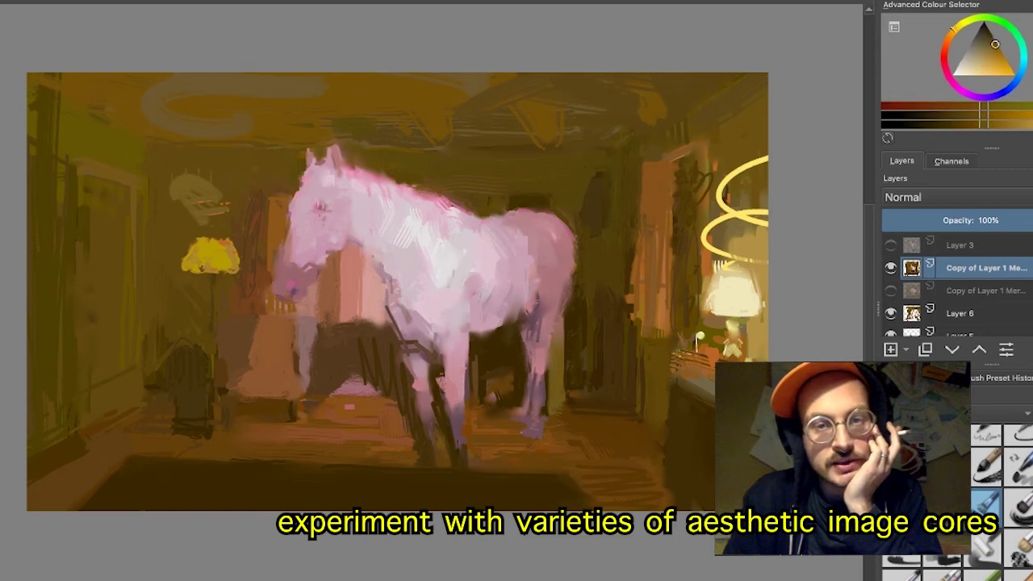
- Rework the left doorway and the wall beside the dark chair with olive-browns sampled from the painting
ctrl+click(88, 212)
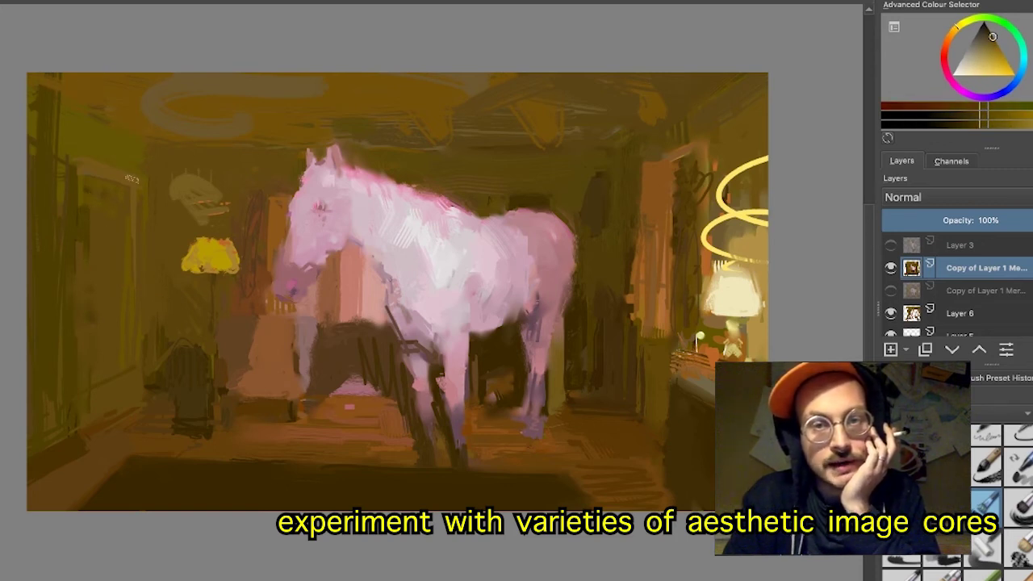
ctrl+click(124, 289)
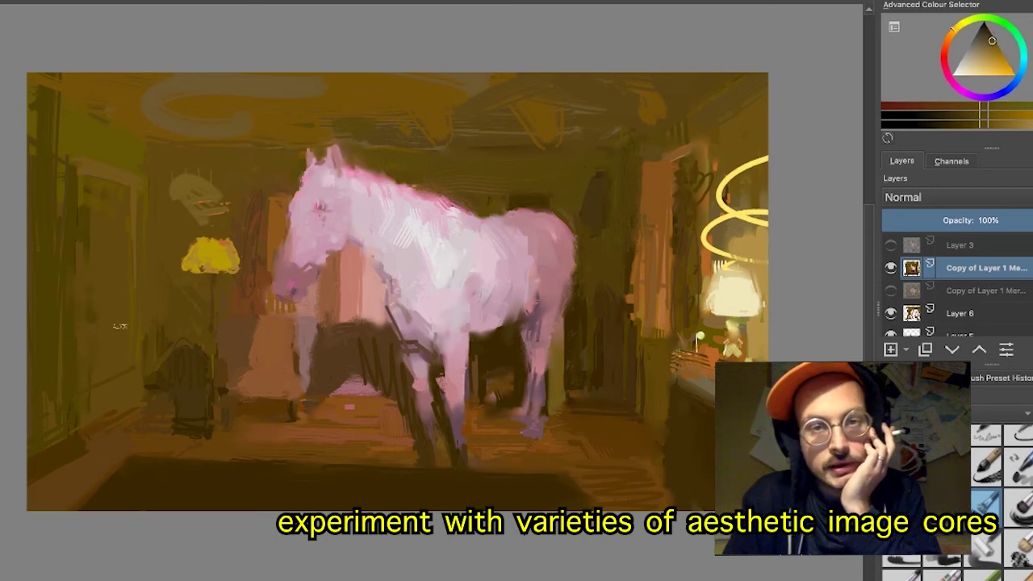
ctrl+click(161, 353)
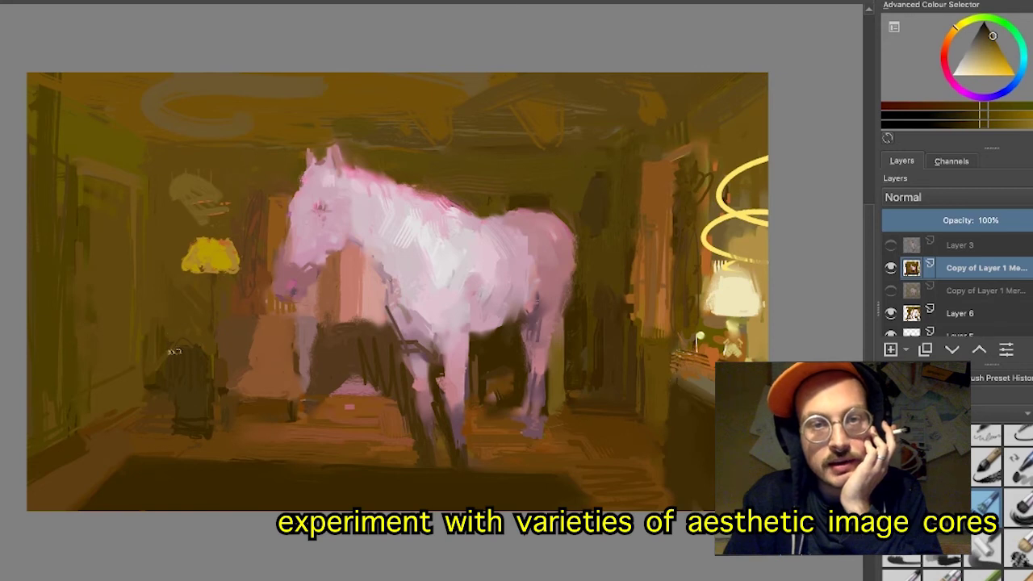
ctrl+click(175, 340)
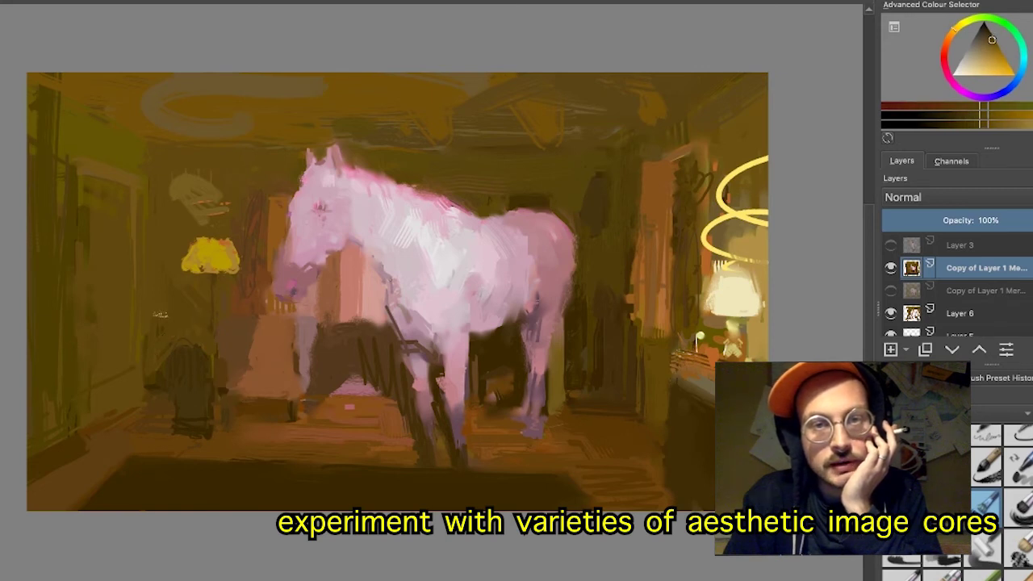
- Break up the floor in the lower-left corner with patches of dark and orange-brown sampled from nearby
ctrl+click(121, 421)
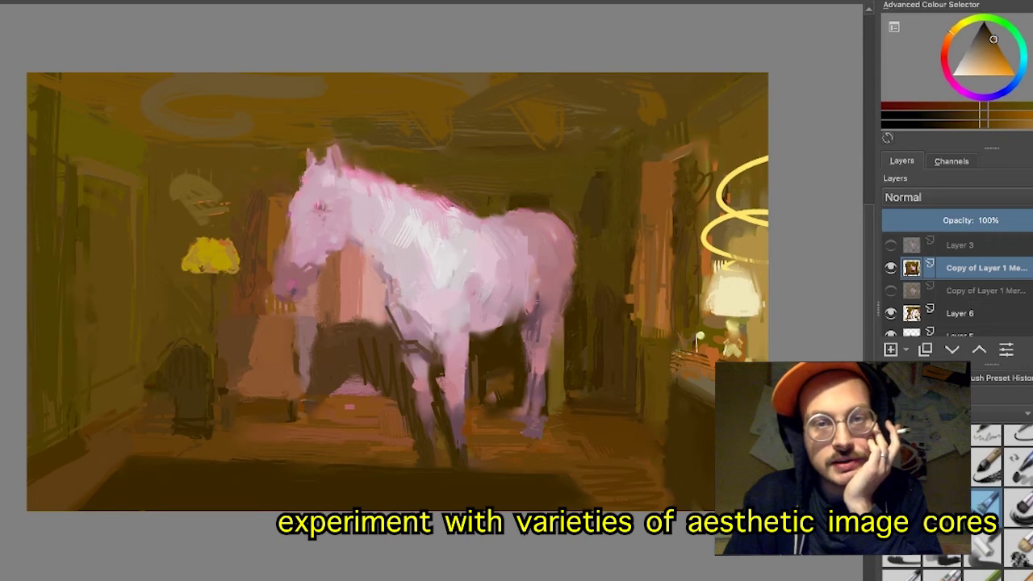
ctrl+click(87, 449)
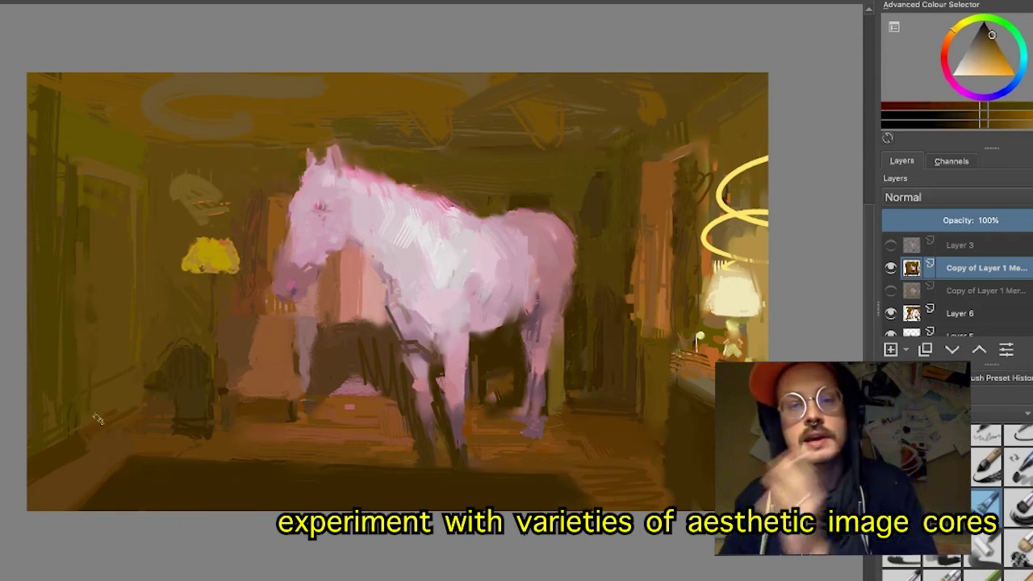
ctrl+click(67, 460)
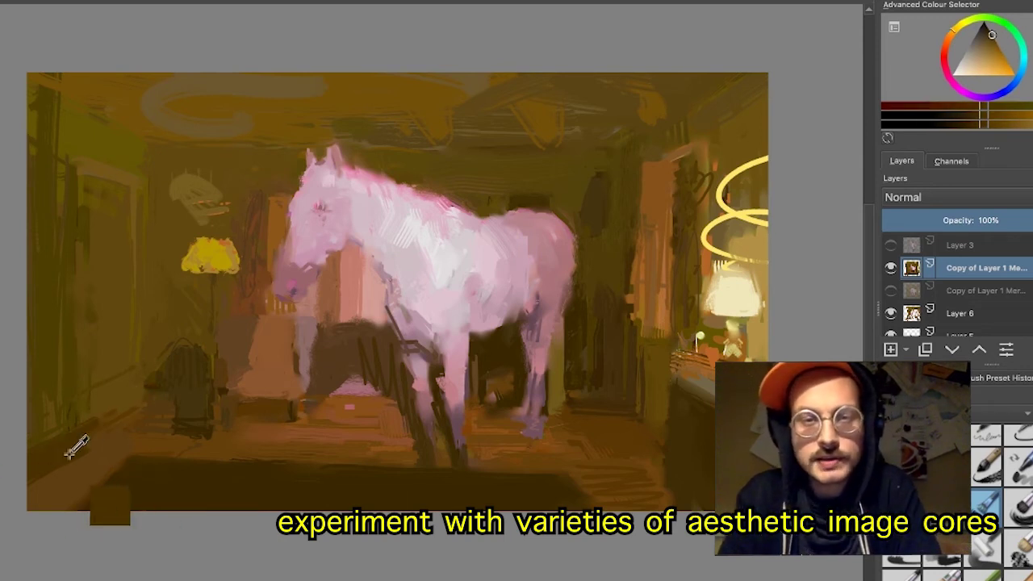
drag(93, 430, 31, 463)
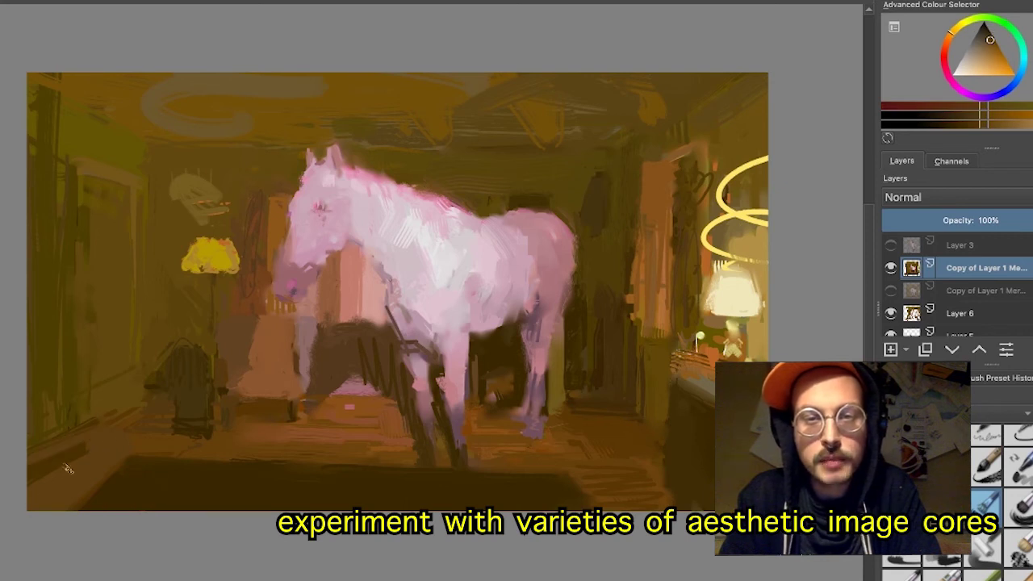
- Refine the right foreground floor beside the cabinet and the dark area behind the horse's rump with sampled browns
ctrl+click(634, 486)
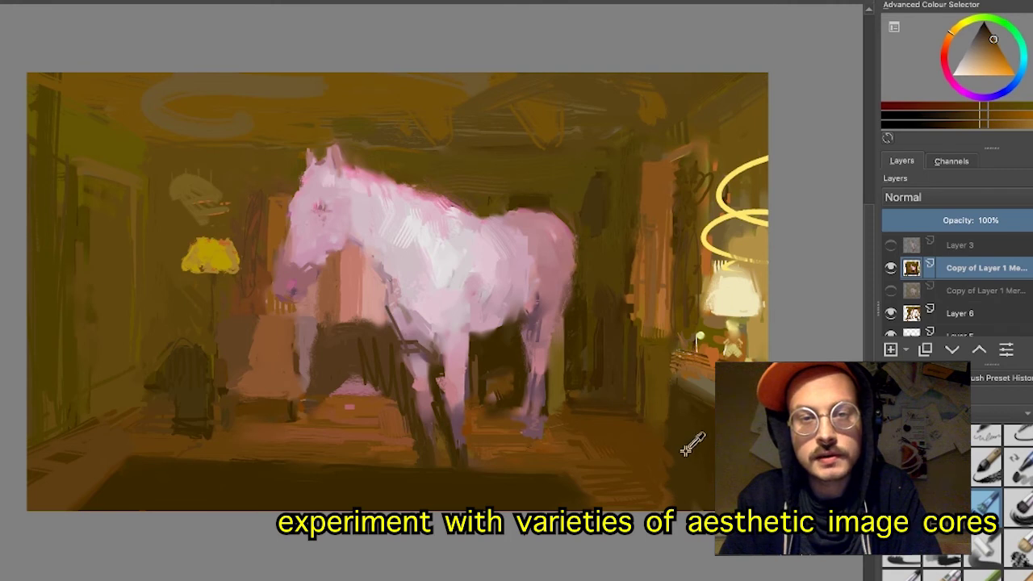
ctrl+click(670, 458)
ctrl+click(646, 503)
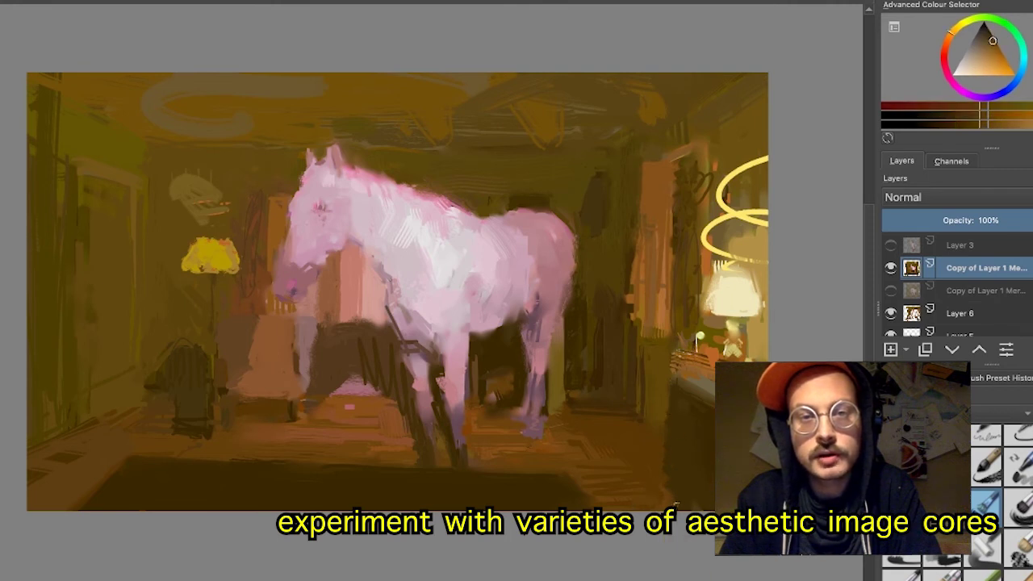
ctrl+click(699, 340)
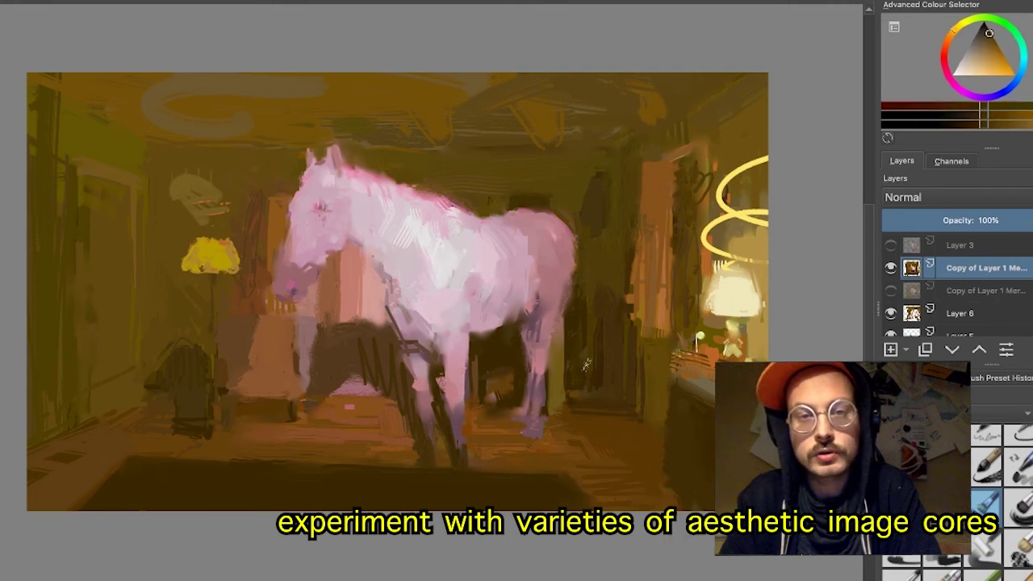
- Smooth the back wall between the left doorway and the yellow floor lamp with sampled olive-brown strokes
ctrl+click(128, 275)
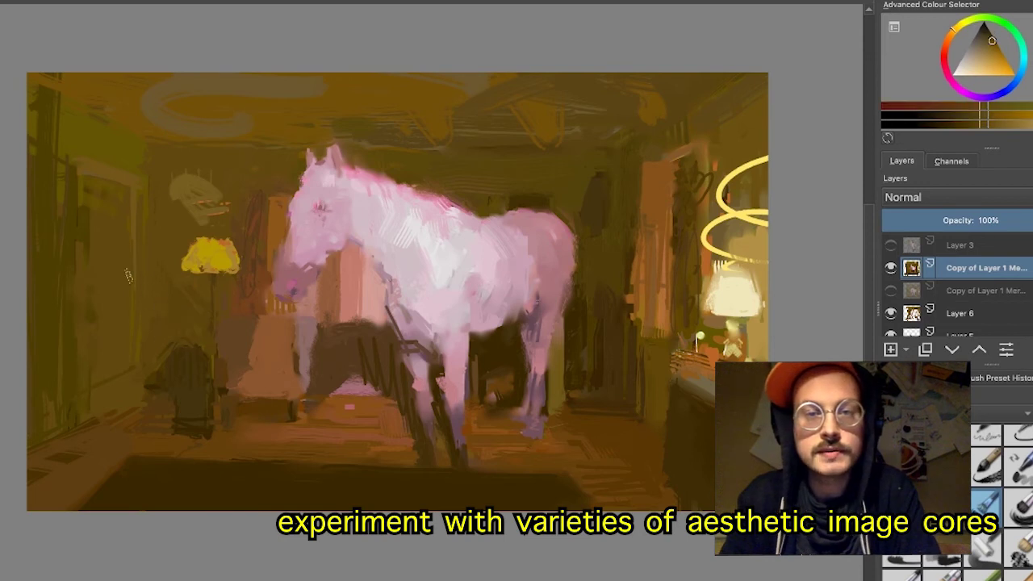
ctrl+click(275, 258)
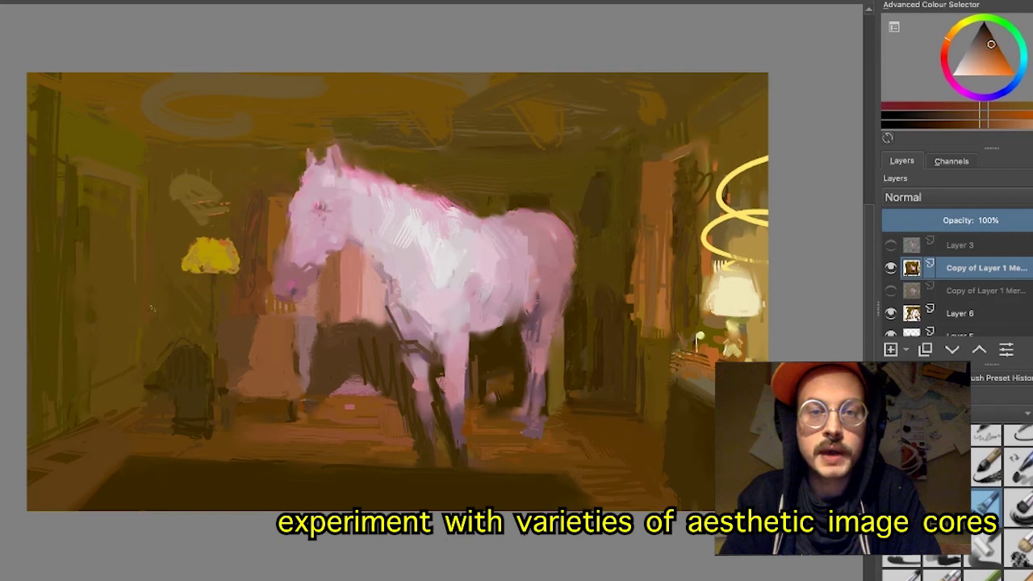
ctrl+click(154, 218)
drag(150, 211, 145, 362)
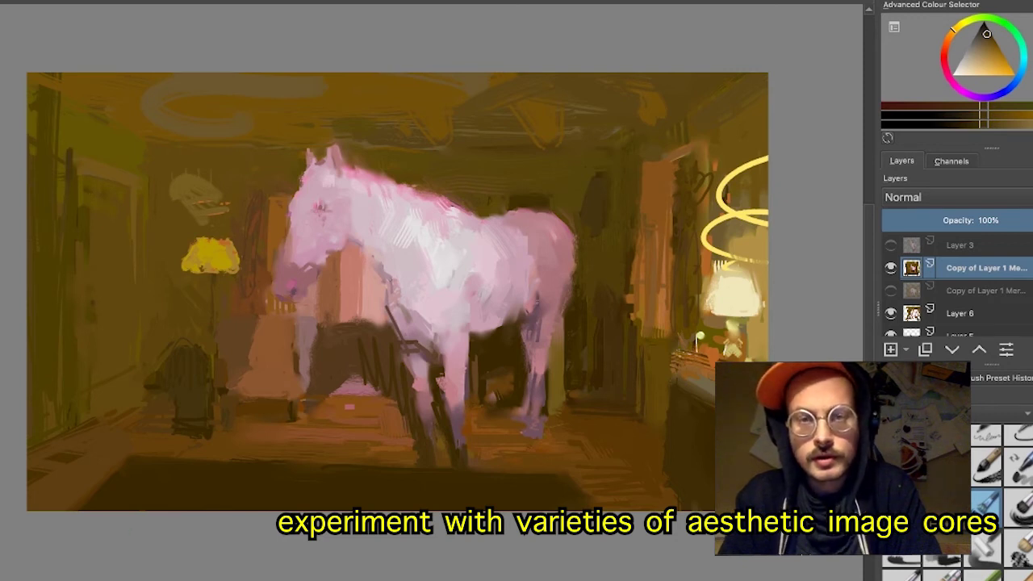
- Refine the horse's muzzle with muted pinks sampled from the muzzle itself
ctrl+click(294, 291)
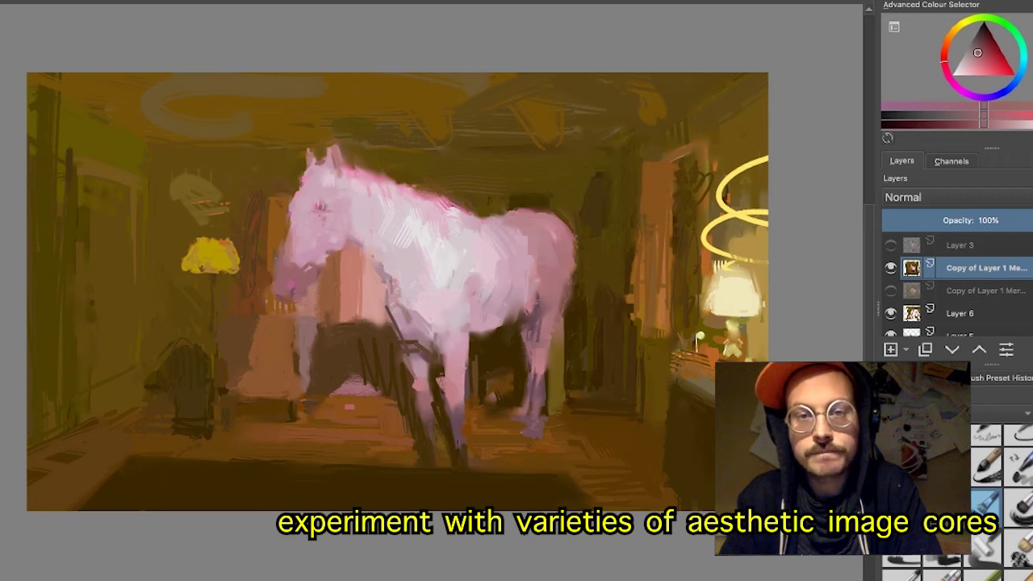
ctrl+click(289, 280)
drag(283, 263, 286, 273)
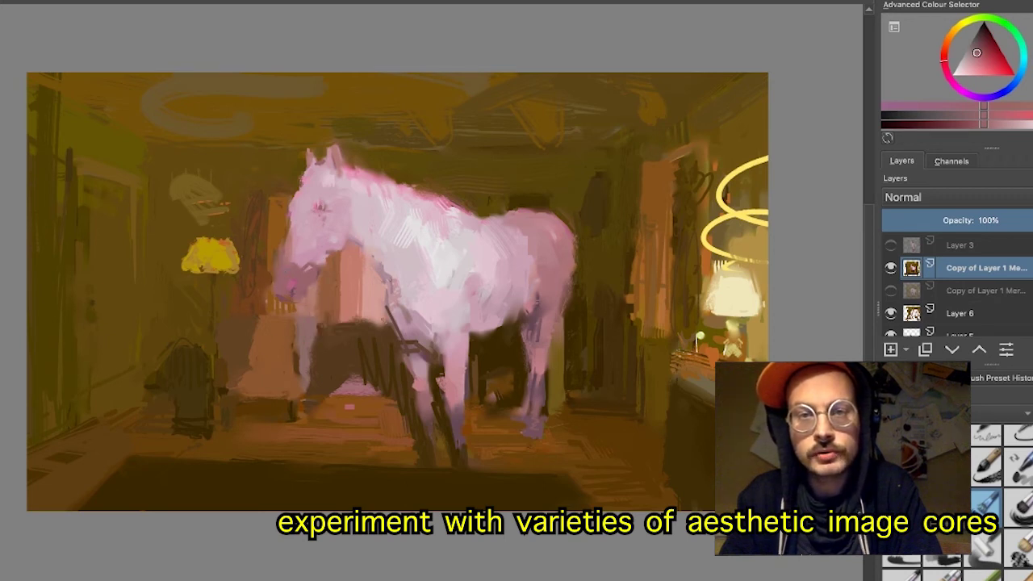
- Paint over the dark lines on the horse's chest and clean up the belly edge with sampled pinks
ctrl+click(393, 317)
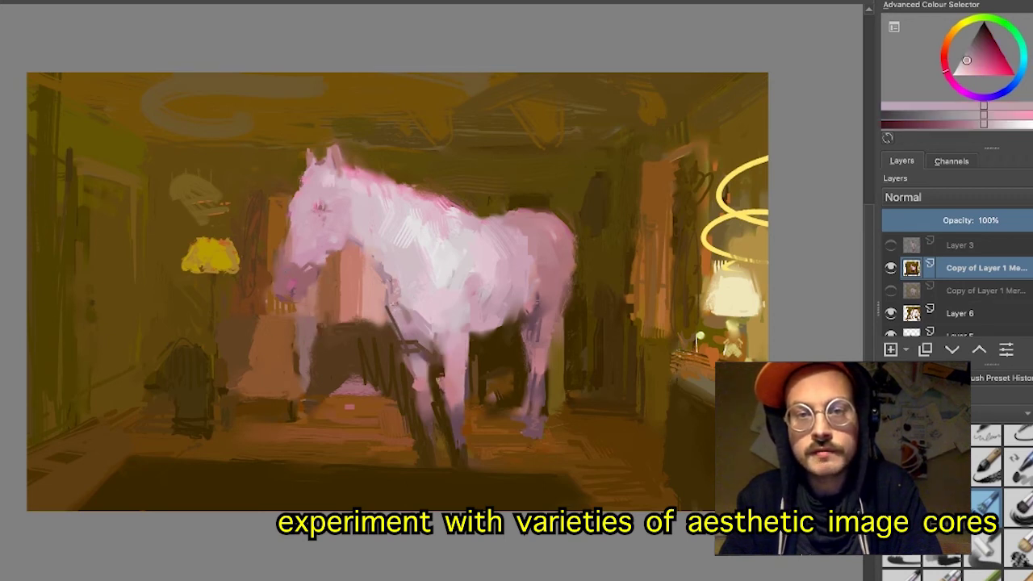
ctrl+click(416, 329)
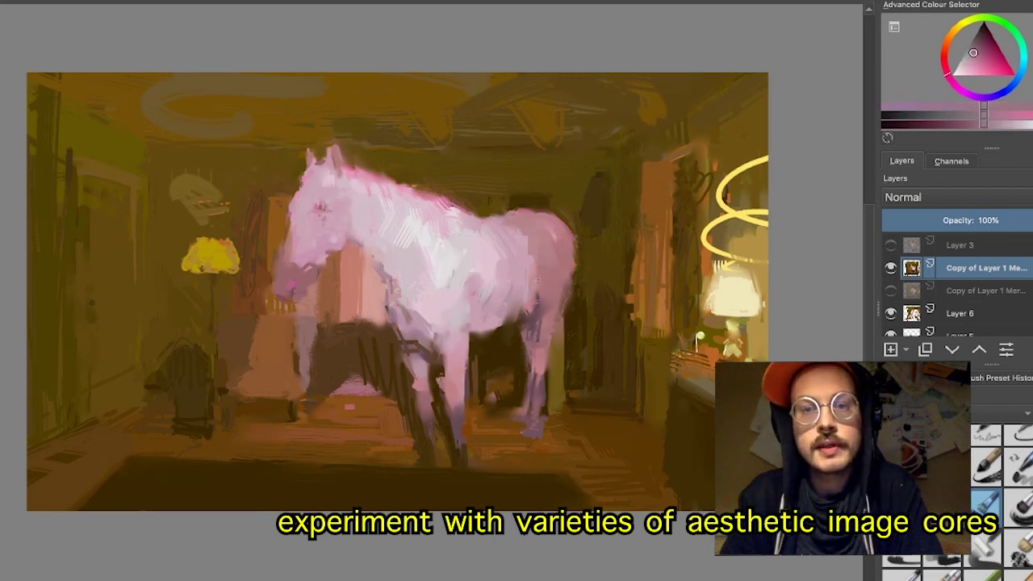
ctrl+click(488, 336)
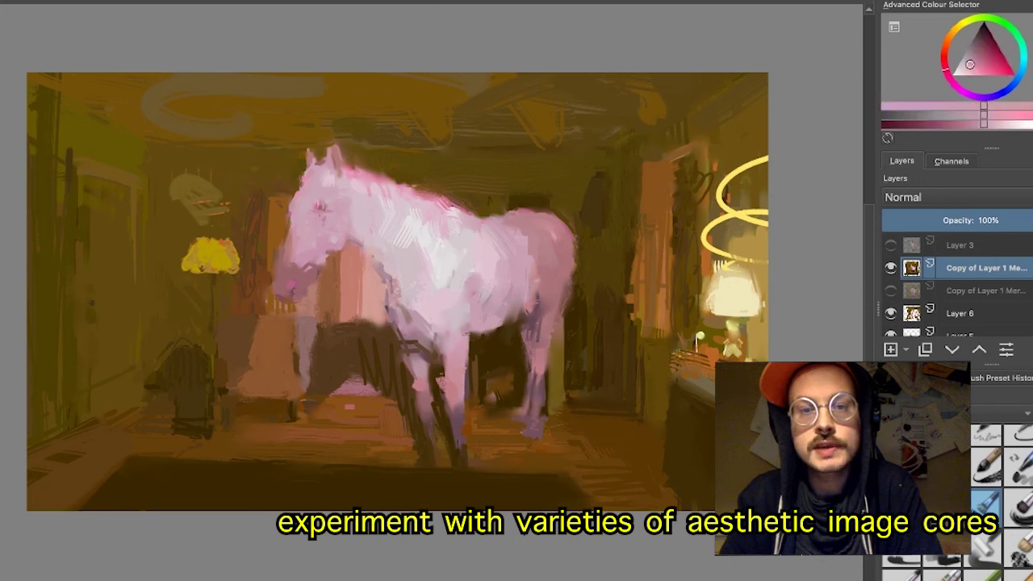
ctrl+click(481, 333)
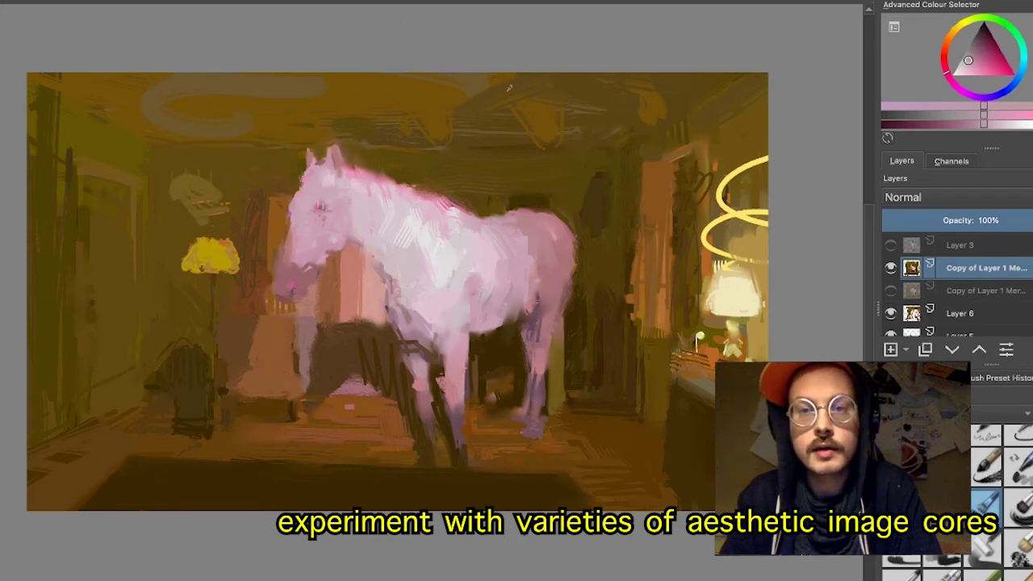
- Blend the dark scribbles beneath the horse and touch up the armchair and dark chair with sampled background browns
ctrl+click(525, 179)
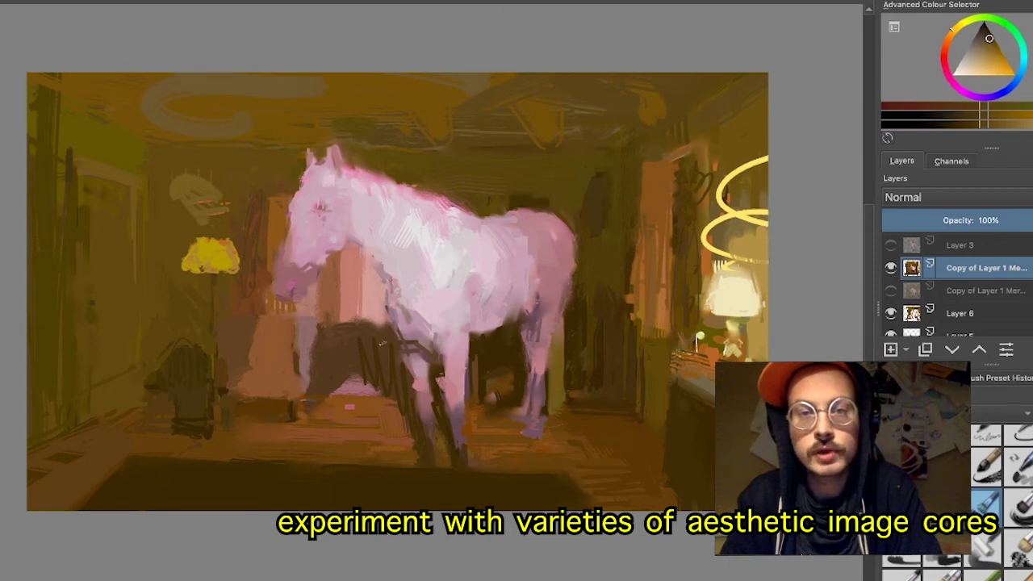
ctrl+click(342, 362)
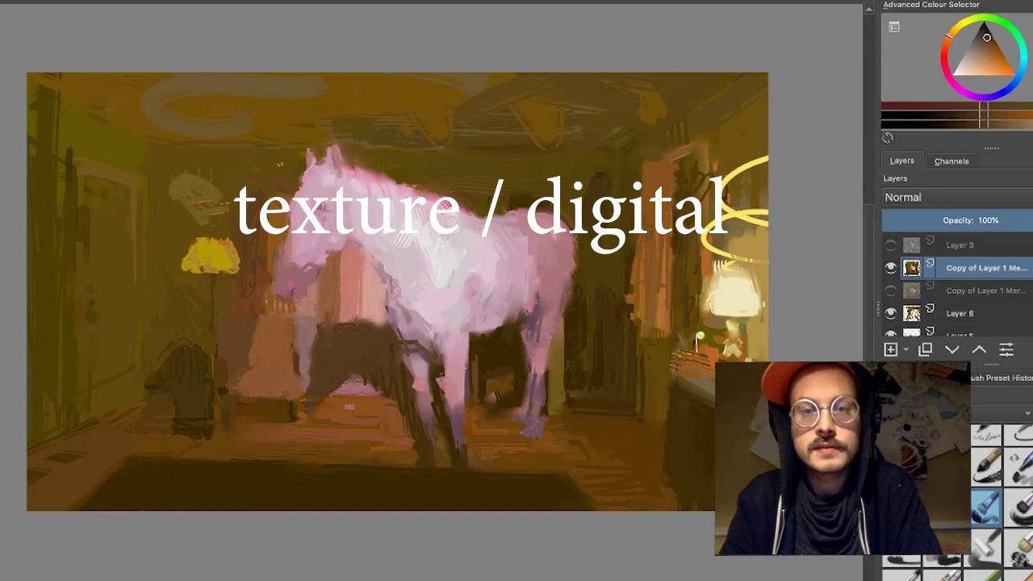
ctrl+click(288, 361)
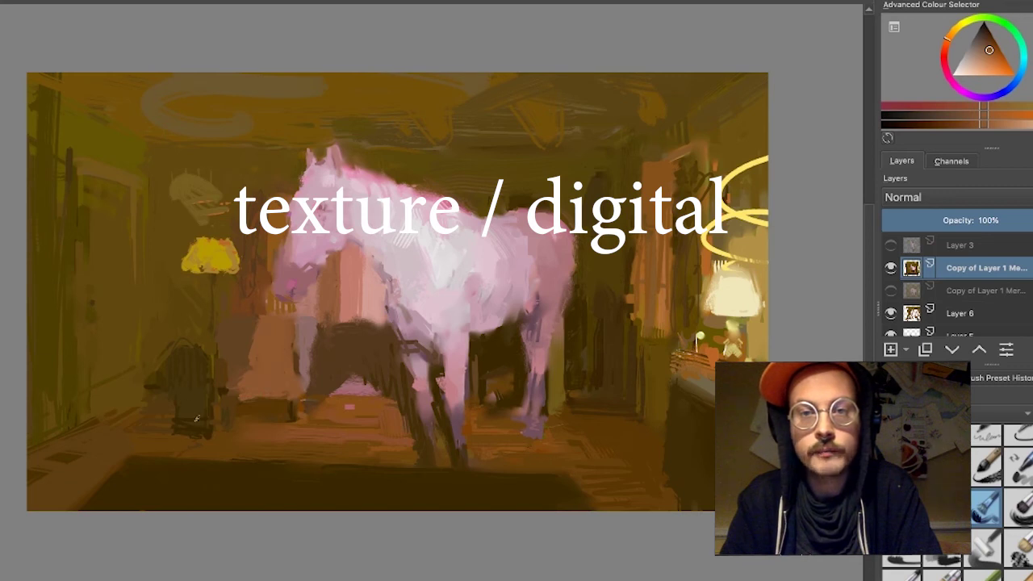
ctrl+click(193, 420)
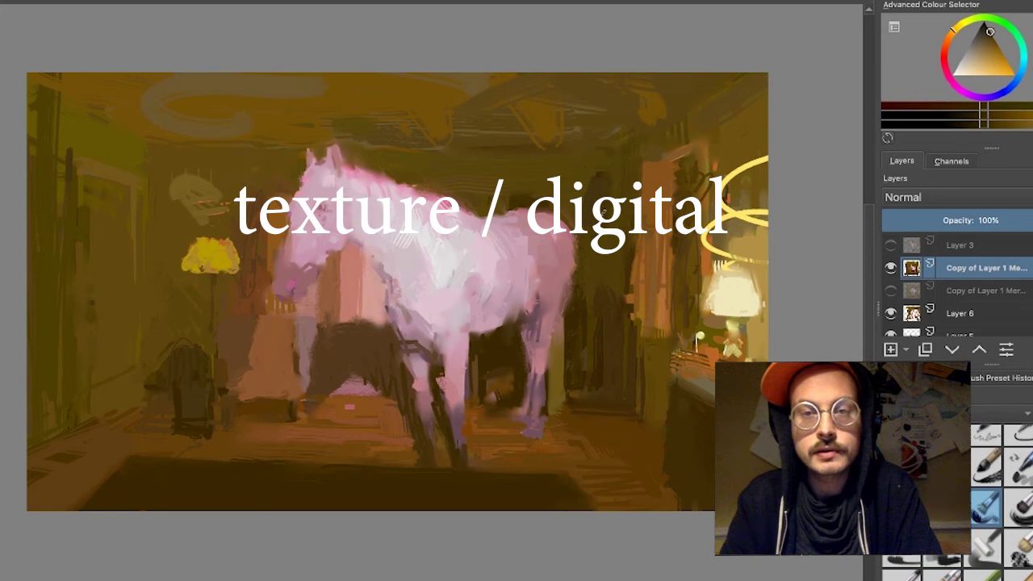
- Define the ceiling edge above the horse with dark brown and add sampled olive strokes to the upper-left wall and ceiling
ctrl+click(412, 499)
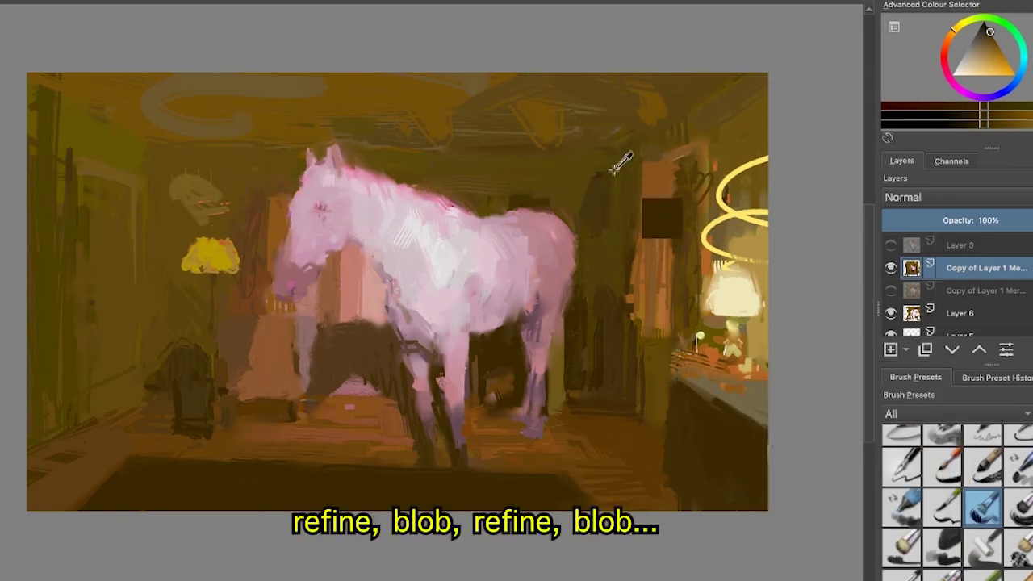
drag(622, 164, 388, 147)
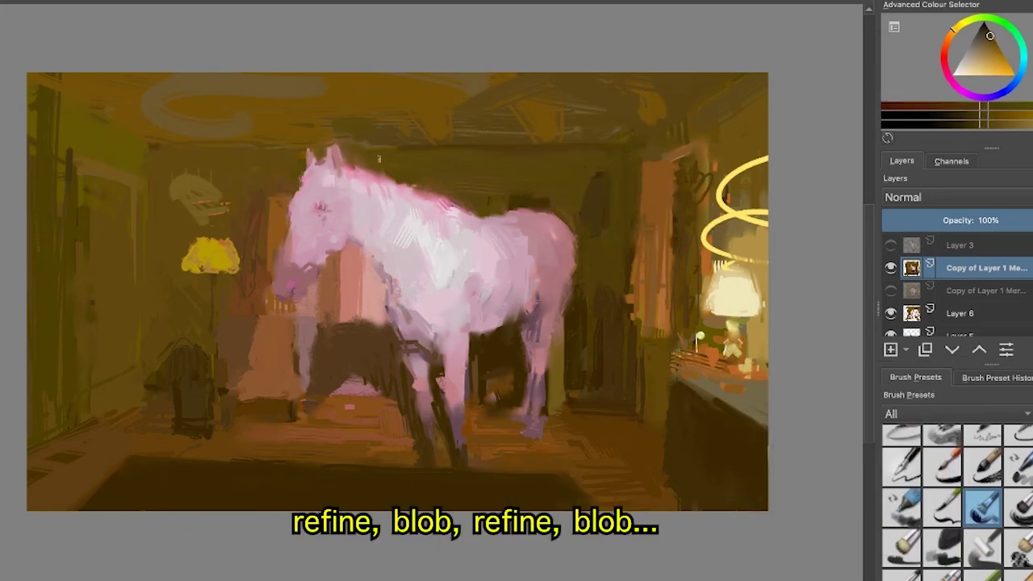
mouse_move(599, 129)
mouse_down()
mouse_move(649, 87)
mouse_move(631, 119)
mouse_up()
ctrl+click(131, 121)
drag(81, 103, 34, 85)
- Repaint the armchair's lower edge and the floor beneath it with browns sampled from the surrounding area
ctrl+click(284, 435)
drag(276, 415, 291, 403)
ctrl+click(286, 440)
ctrl+click(285, 414)
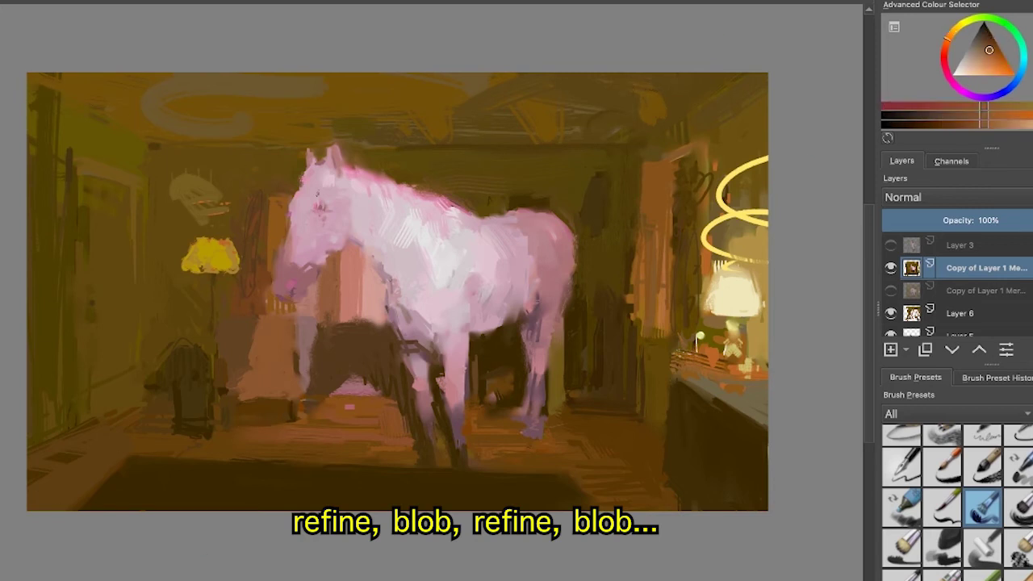
- Touch up the horse's eye with a sampled pink and lighten the floor lamp's yellow shade with a tone from the table lamp
ctrl+click(326, 187)
drag(316, 192, 323, 198)
ctrl+click(747, 251)
drag(198, 243, 230, 243)
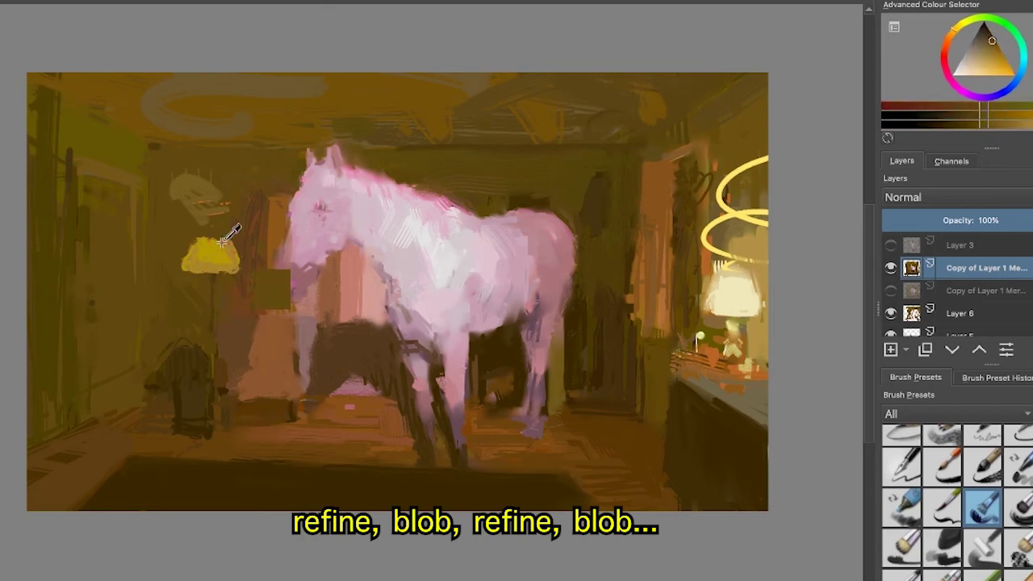
ctrl+click(227, 239)
- Add short orange strokes to the objects on the cabinet top beneath the glowing table lamp
drag(724, 387, 744, 389)
drag(696, 364, 700, 379)
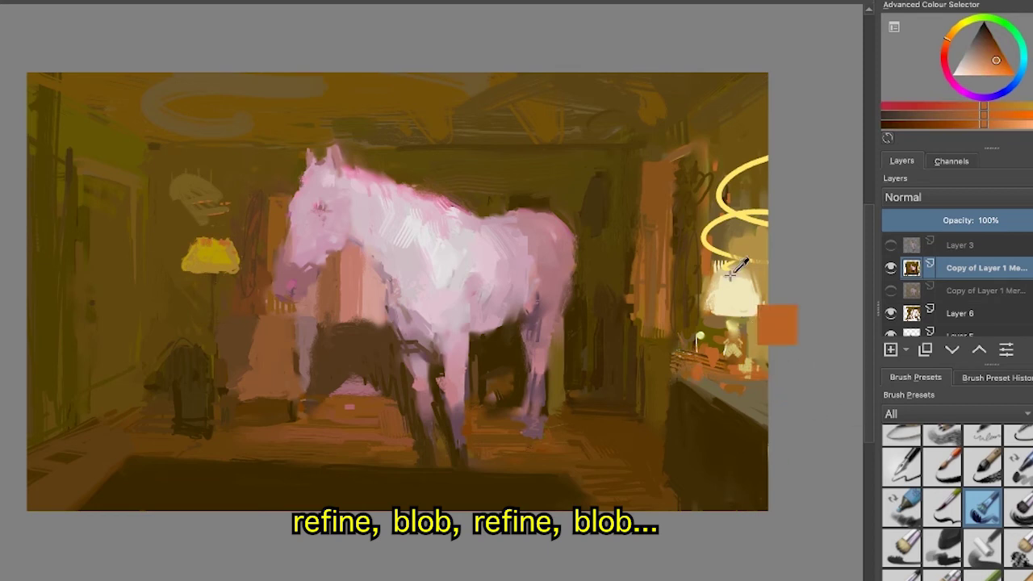
ctrl+click(491, 445)
- Paint a saturated yellow band across the upper part of the glowing table lamp's shade
ctrl+click(731, 289)
drag(1004, 59, 1015, 75)
click(722, 279)
click(1016, 105)
drag(719, 281, 748, 279)
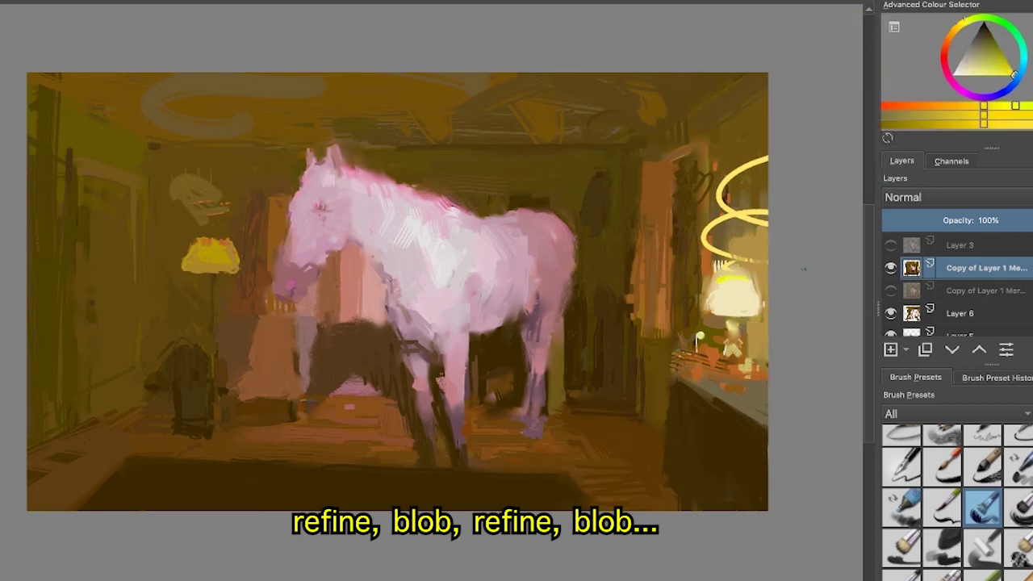
- Reshape the floor lamp's yellow shade and clean up its edges with yellows and browns sampled from the shade and surrounding wall
ctrl+click(179, 246)
ctrl+click(212, 259)
mouse_move(193, 240)
mouse_down()
mouse_move(233, 242)
mouse_move(191, 234)
mouse_move(213, 257)
mouse_move(190, 240)
mouse_move(188, 277)
mouse_move(220, 277)
mouse_move(192, 267)
mouse_move(230, 257)
mouse_up()
ctrl+click(190, 236)
ctrl+click(211, 253)
ctrl+click(234, 235)
ctrl+click(192, 263)
ctrl+click(213, 248)
ctrl+click(239, 240)
ctrl+click(241, 245)
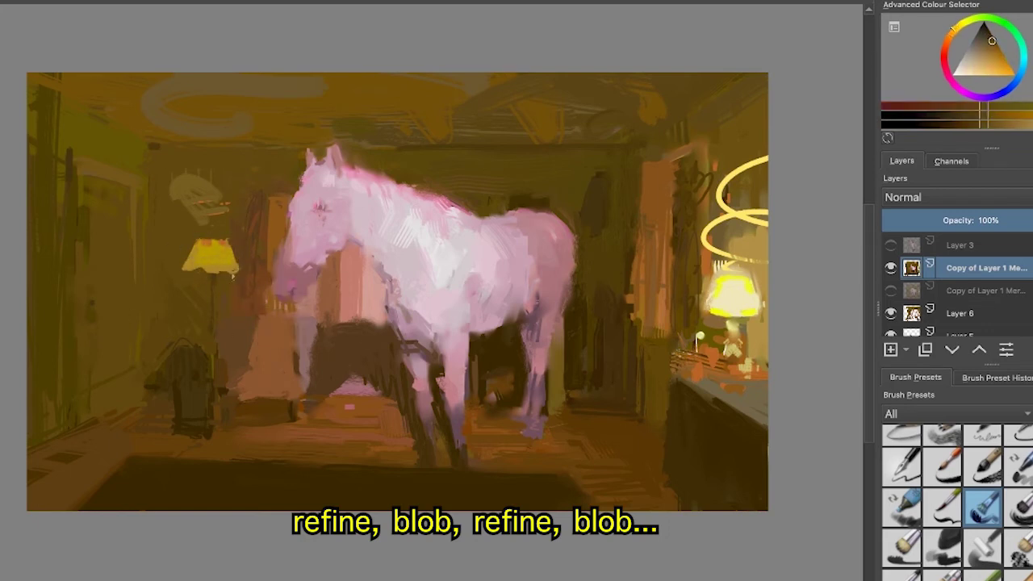
ctrl+click(217, 261)
key(x)
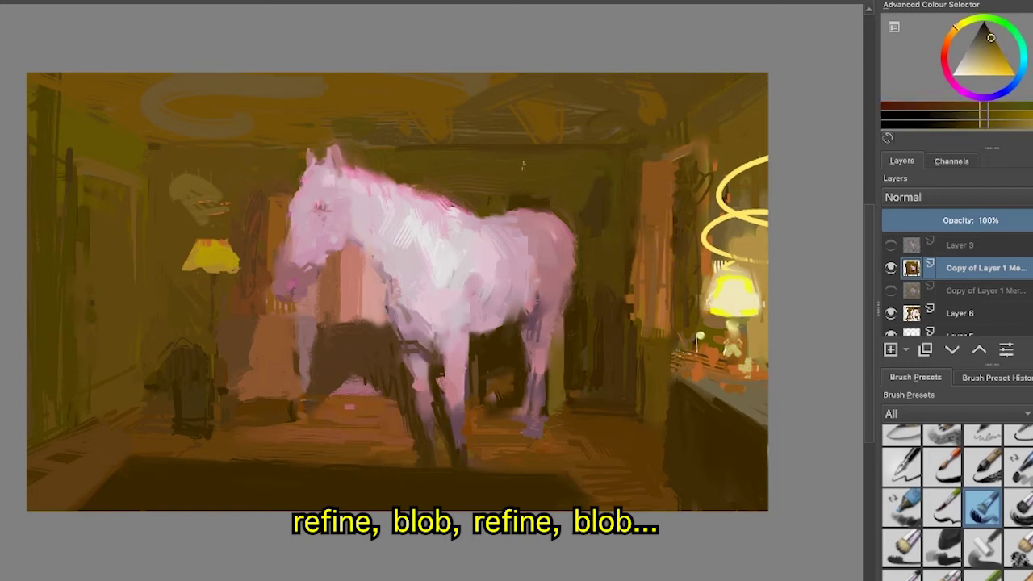
- Redefine the edges of the curtain near the table lamp and the armchair's lower edge with sampled browns
ctrl+click(667, 322)
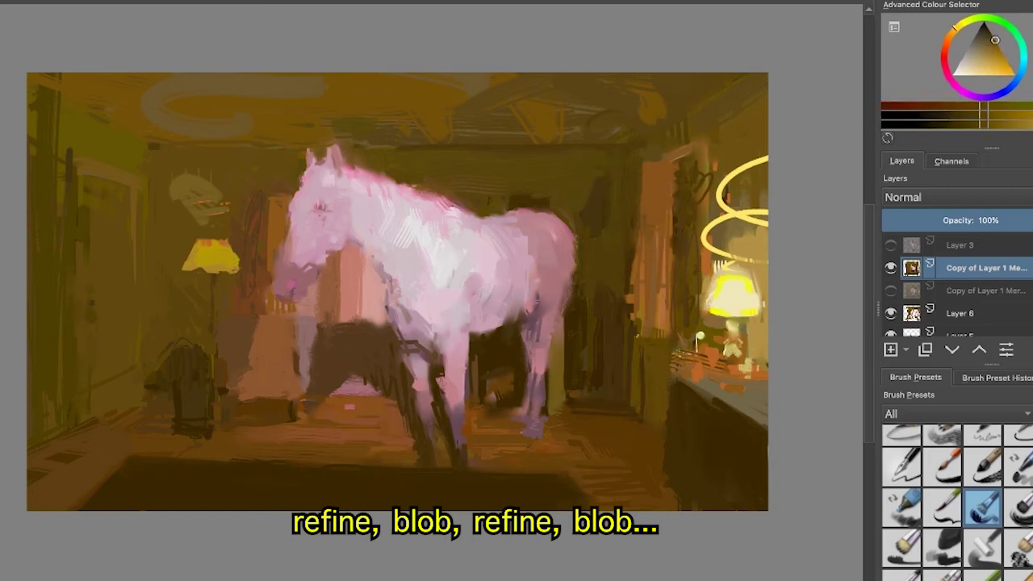
ctrl+click(644, 165)
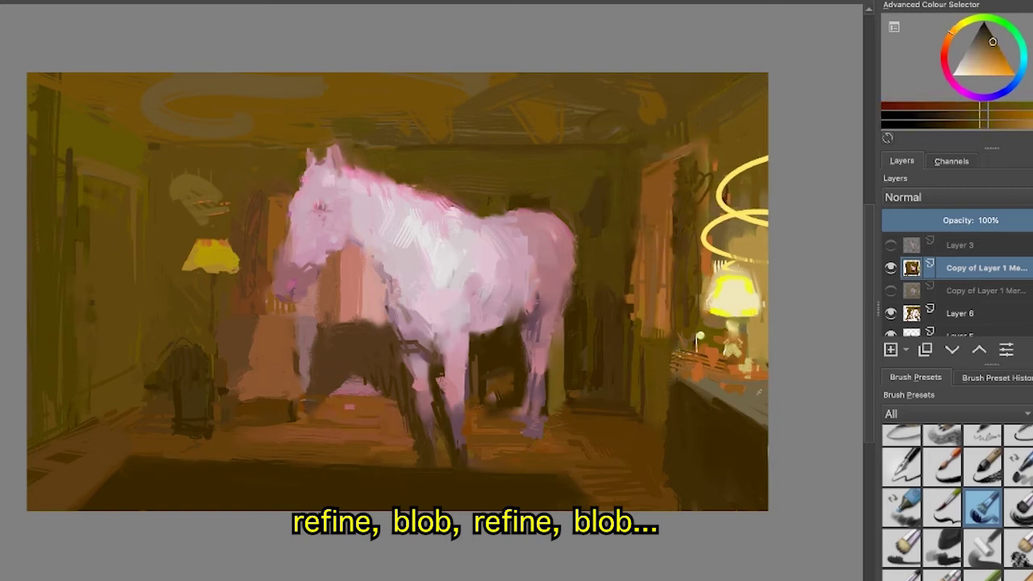
ctrl+click(243, 415)
drag(239, 409, 270, 407)
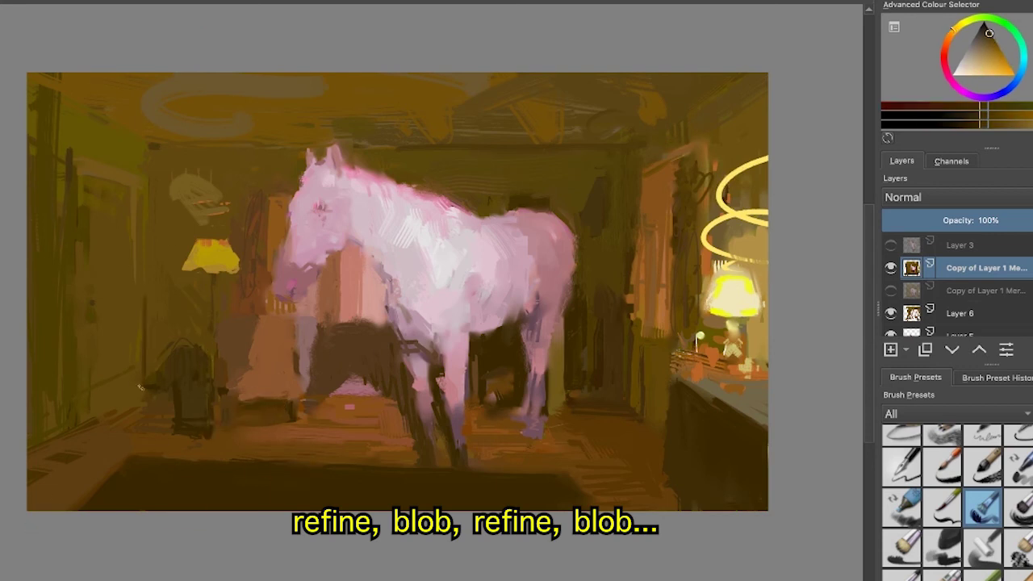
- Add loose brown strokes low on the far-left wall and repaint the lower edge of the dark cabinet
ctrl+click(139, 467)
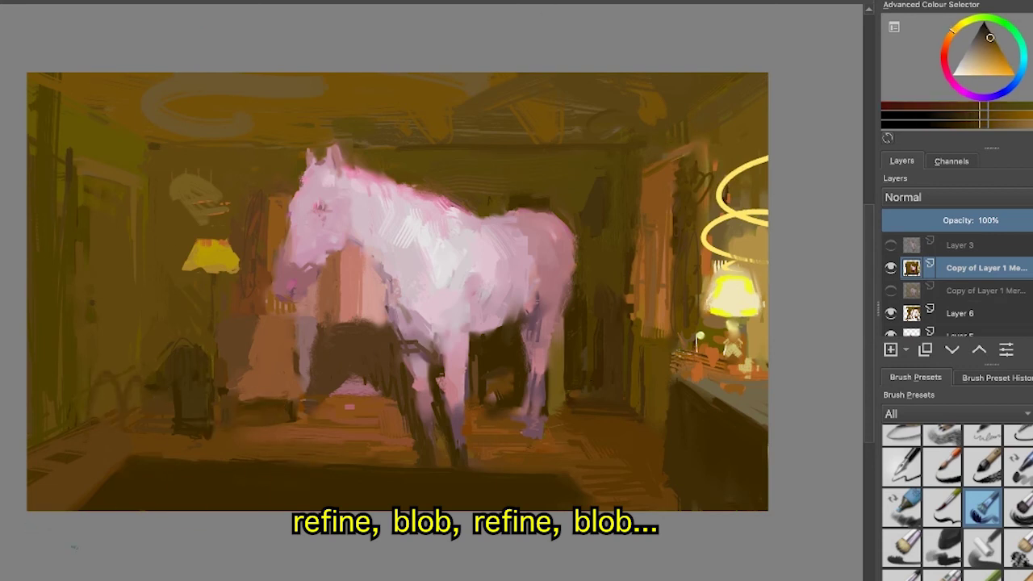
ctrl+click(683, 468)
drag(683, 451, 670, 510)
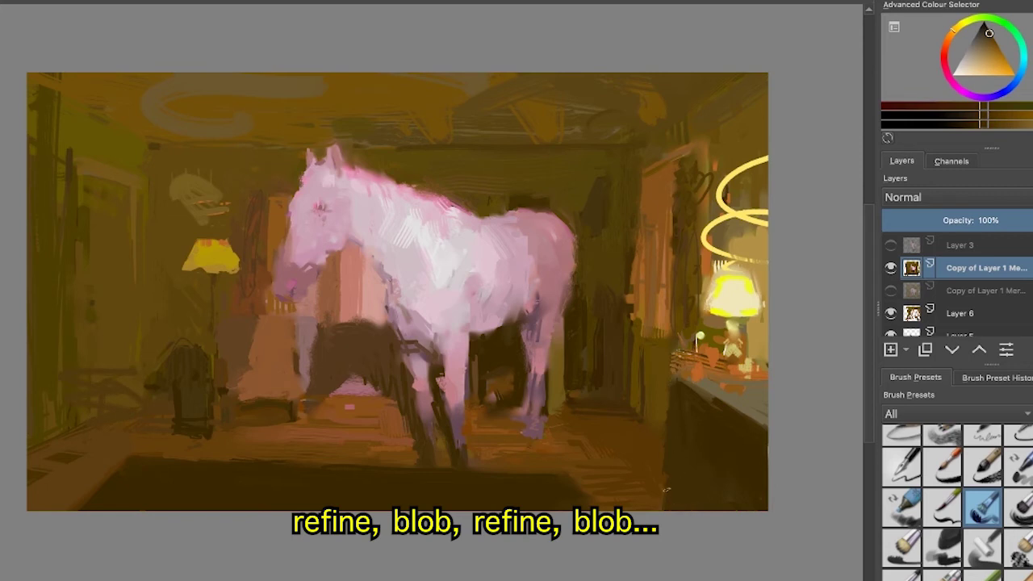
- Paint sampled browns across the floor between the rug and cabinet, and along the ceiling edge above the horse
ctrl+click(575, 464)
ctrl+click(588, 153)
drag(562, 470, 652, 476)
ctrl+click(510, 445)
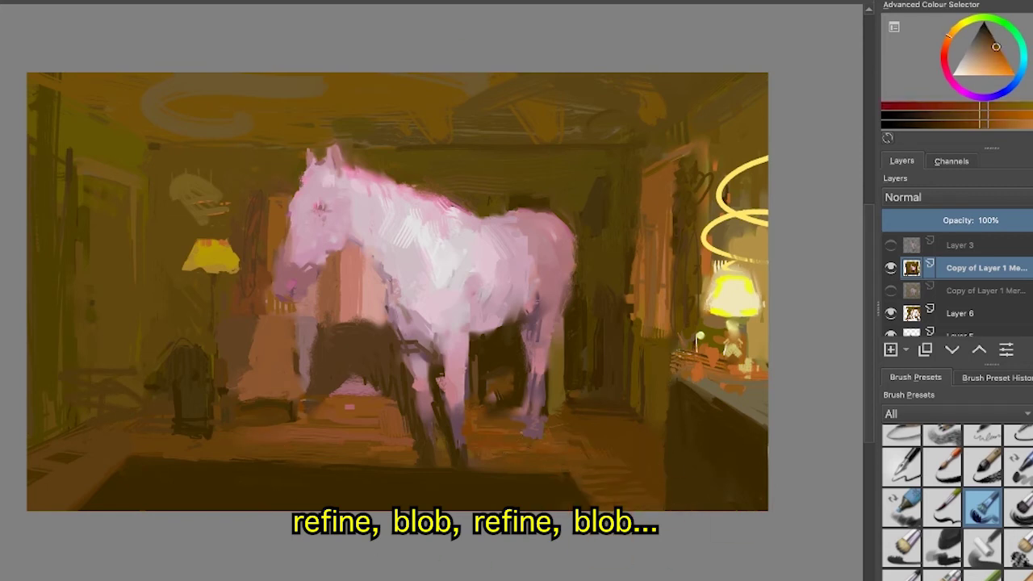
ctrl+click(452, 142)
drag(428, 142, 549, 129)
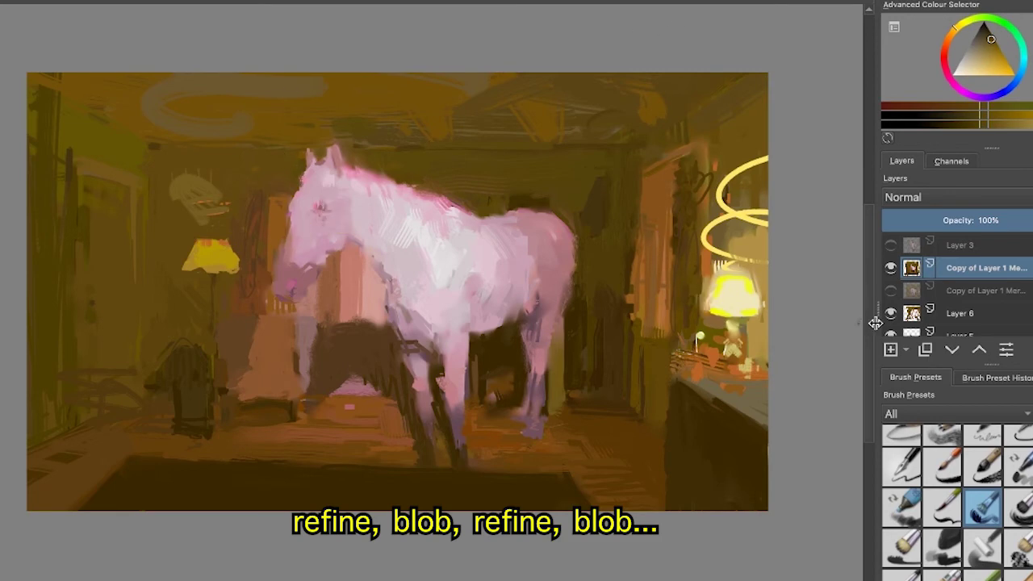
- Compare the repainted copy layer with the painting beneath and erase it over the horse's ear to restore the original tip
click(890, 267)
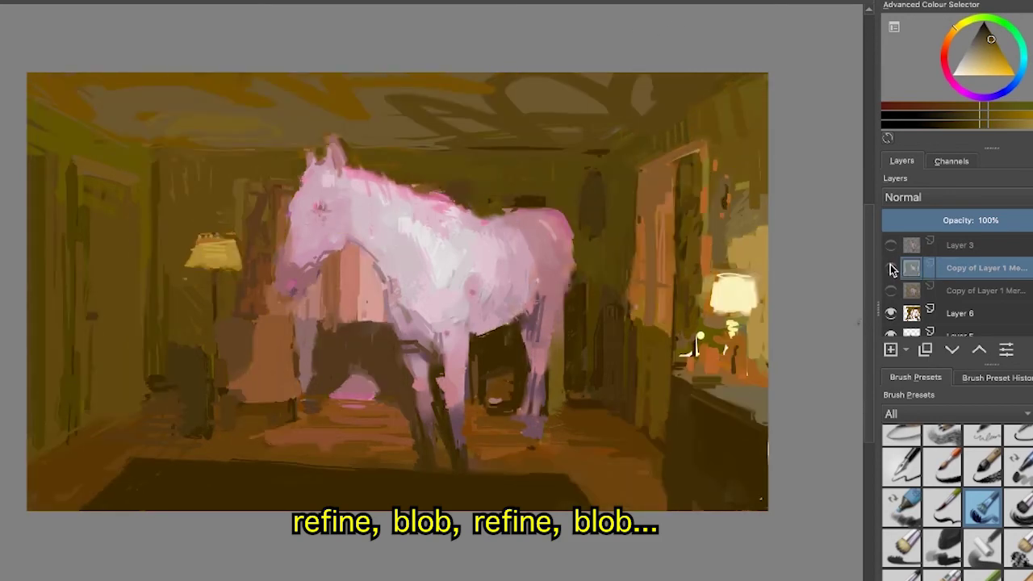
click(890, 268)
click(890, 268)
click(890, 267)
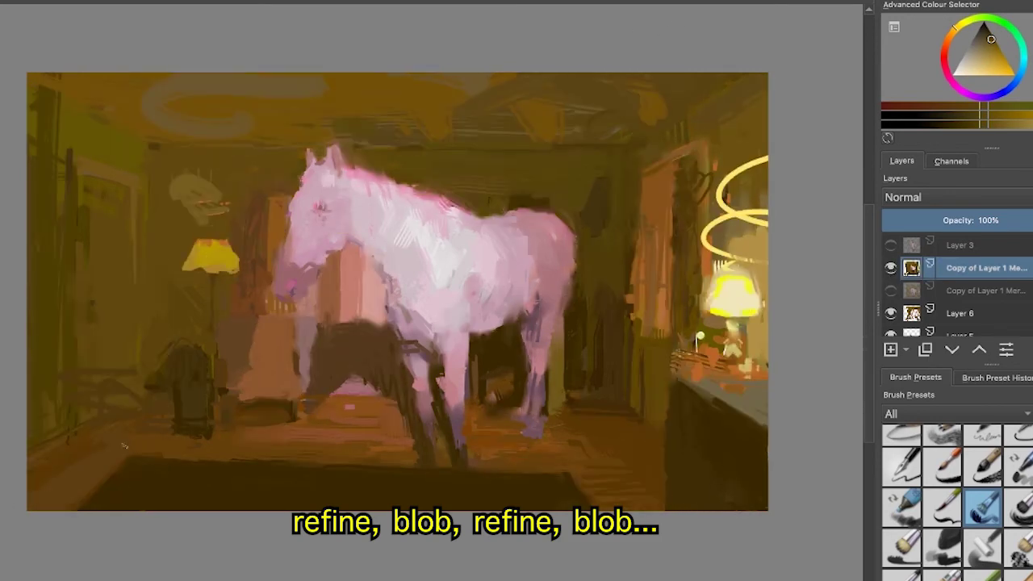
click(890, 268)
click(890, 267)
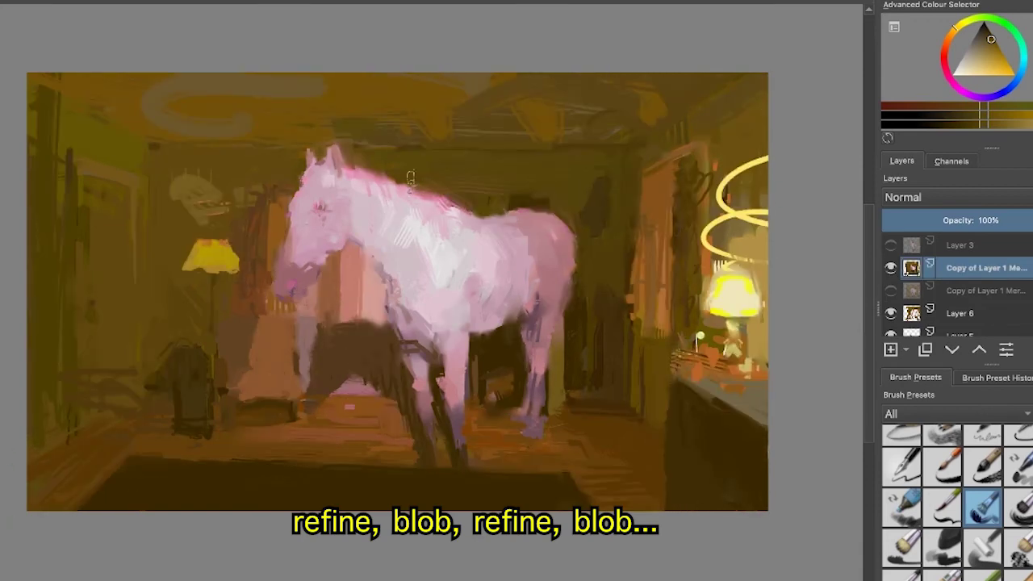
click(891, 267)
click(890, 267)
click(890, 267)
click(891, 267)
click(890, 267)
click(890, 268)
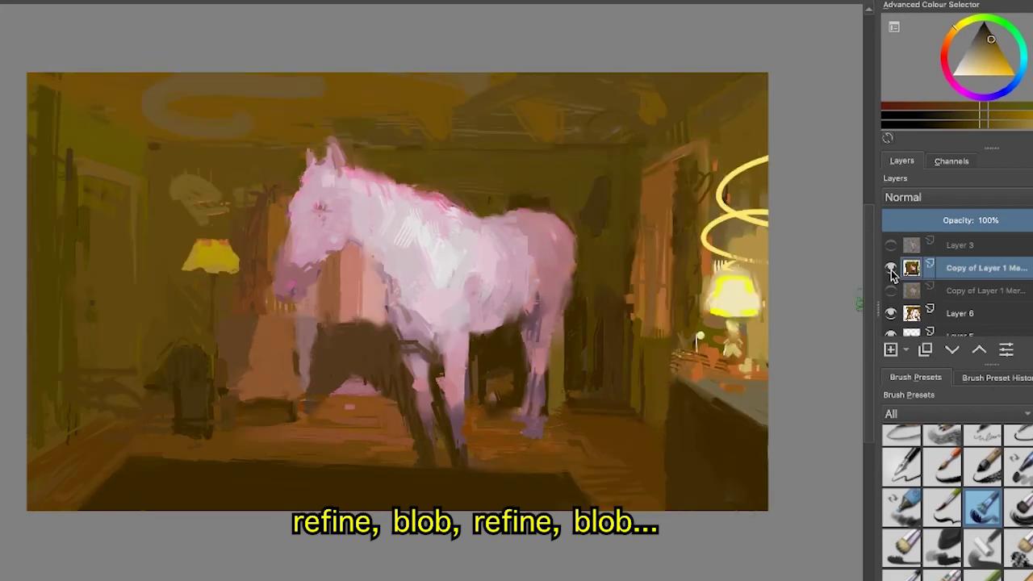
- Compare the layers again and erase the repaint around the window frame and just above the table lamp
click(890, 267)
click(890, 267)
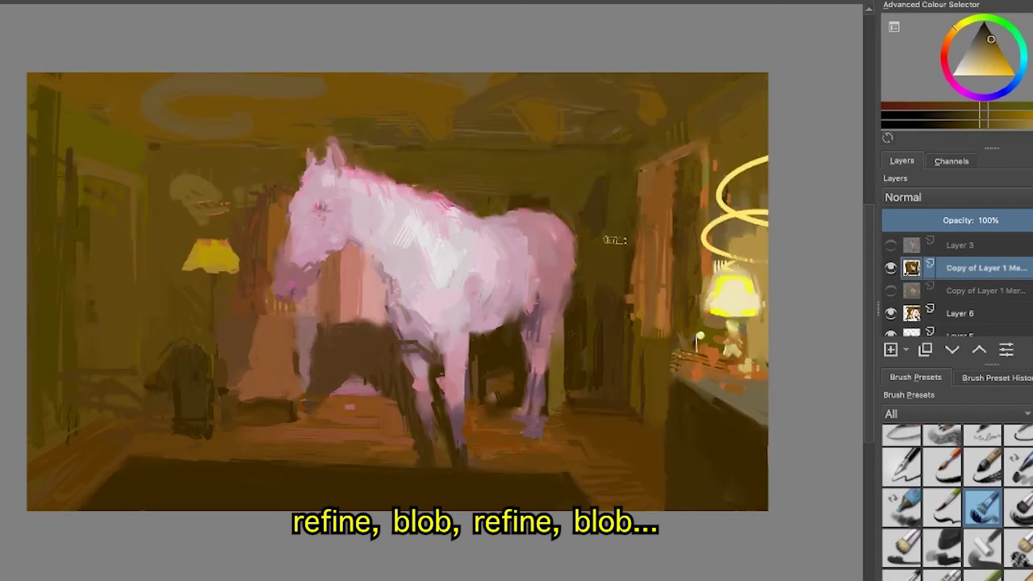
click(891, 268)
click(890, 267)
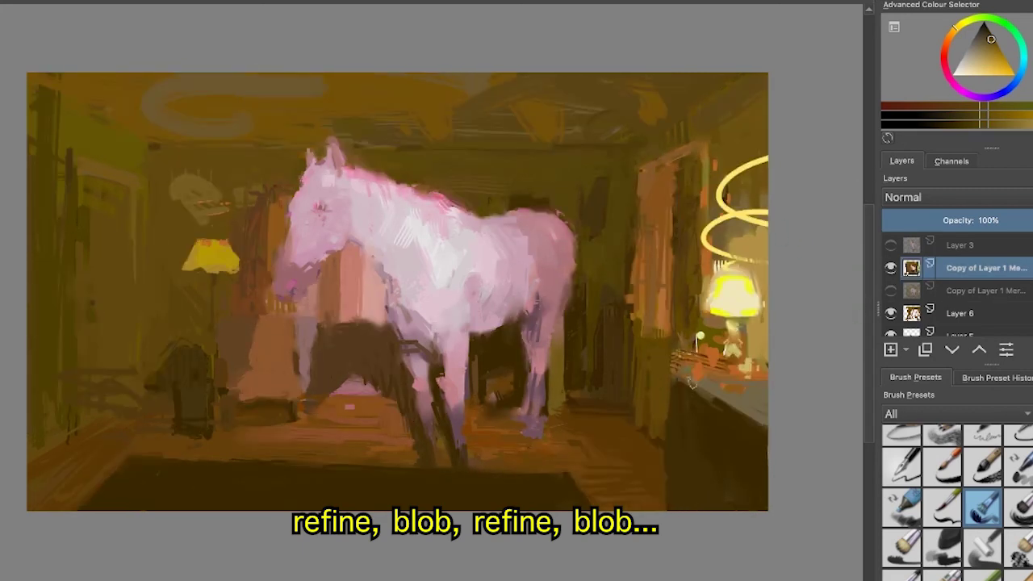
click(891, 268)
click(891, 267)
click(891, 267)
click(891, 267)
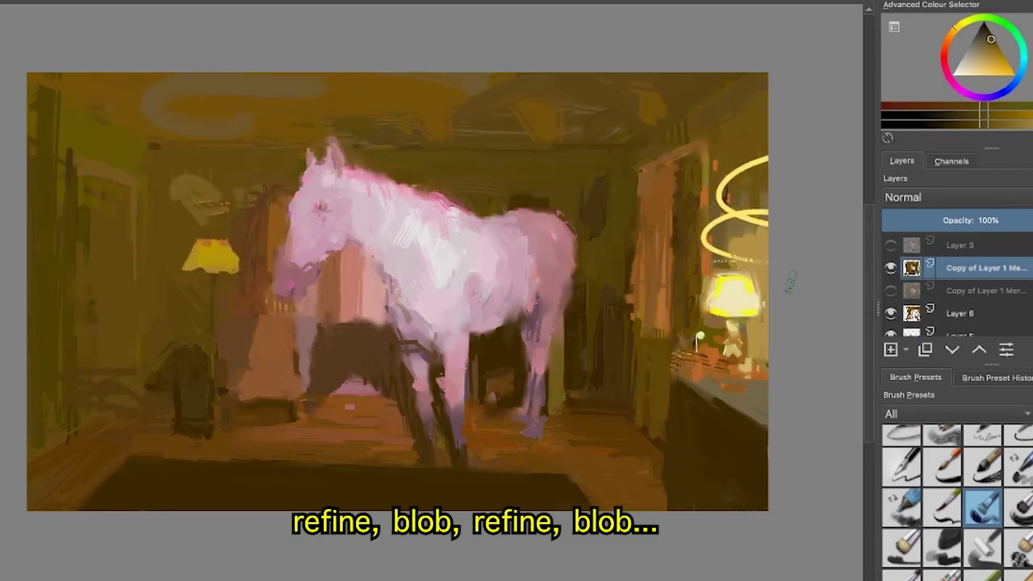
- Erase the repaint over the floor lamp's shade and surrounding wall, checking against the painting beneath
click(890, 267)
click(890, 268)
click(891, 267)
click(891, 267)
click(891, 268)
click(891, 268)
click(891, 267)
click(891, 267)
click(891, 268)
click(890, 268)
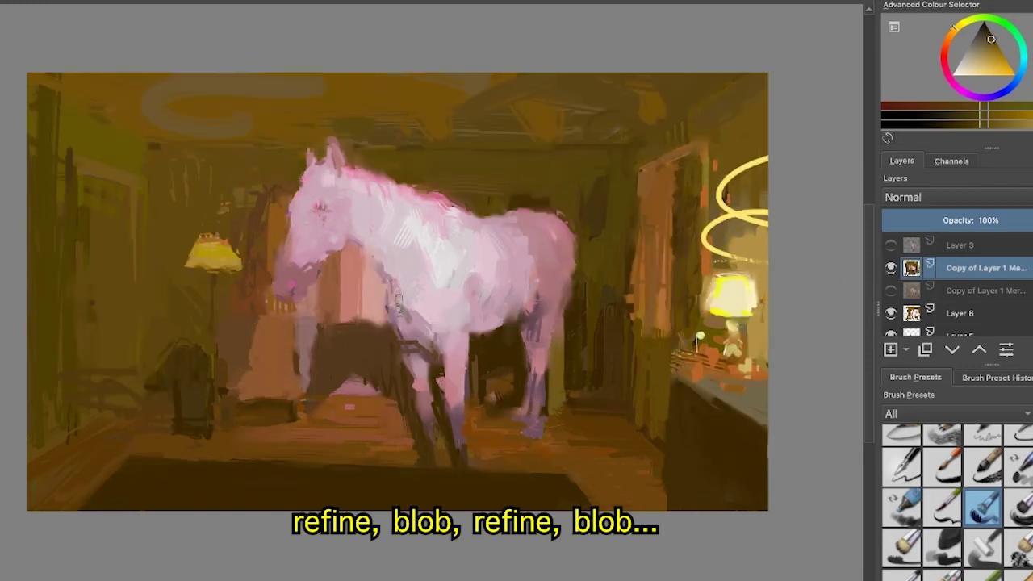
mouse_move(218, 245)
mouse_down()
mouse_move(239, 259)
mouse_move(235, 242)
mouse_up()
drag(154, 291, 153, 354)
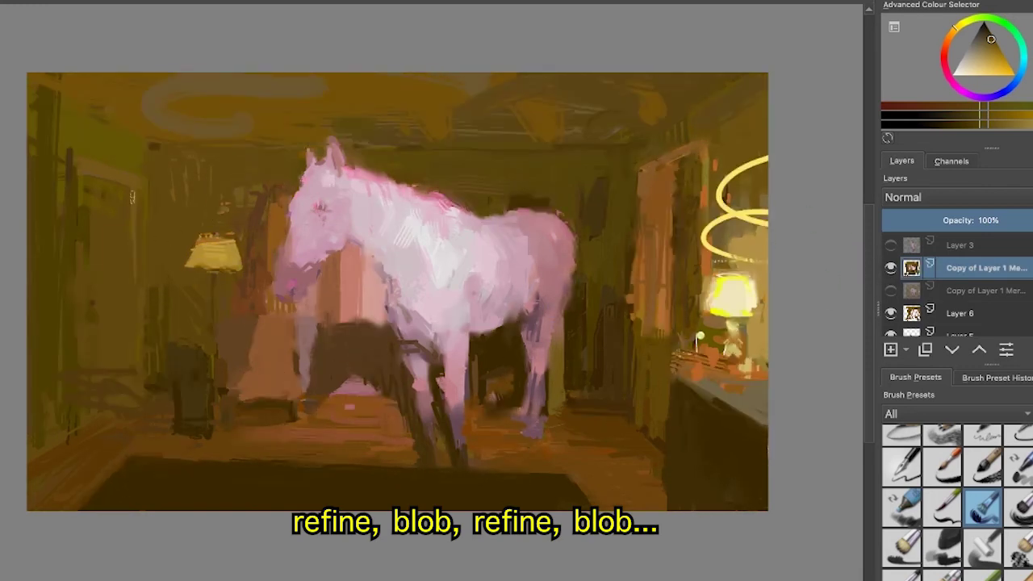
- Erase the repainted ceiling above the horse to bring back the original beam pattern, comparing with the layers beneath
click(890, 267)
click(891, 267)
click(891, 267)
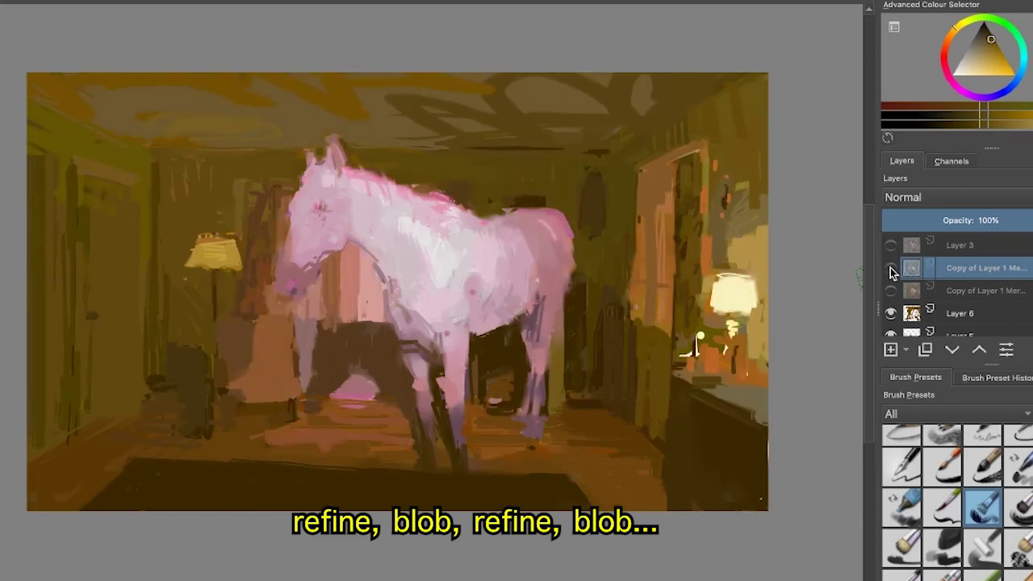
click(890, 267)
click(890, 267)
click(890, 267)
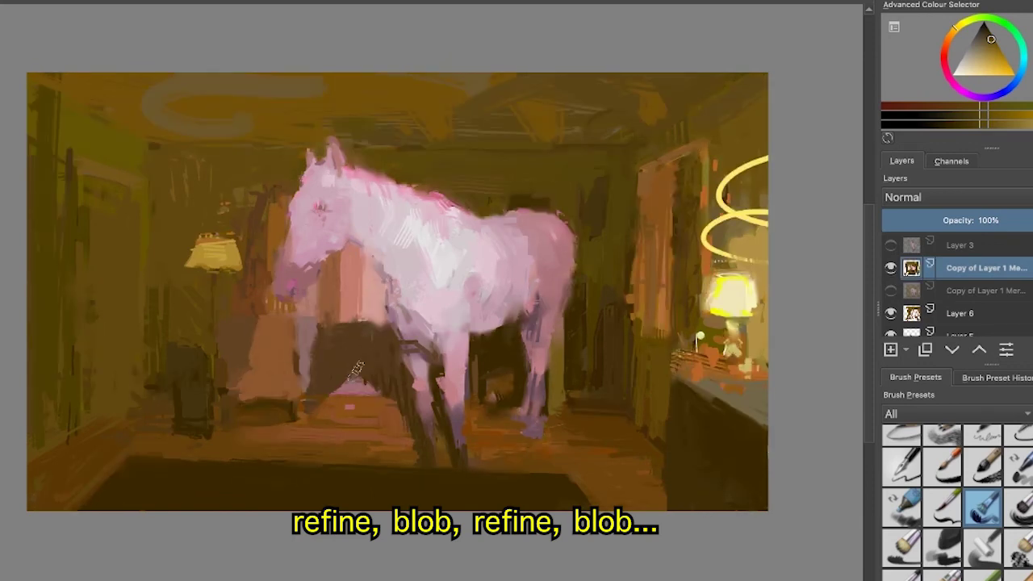
click(891, 267)
click(891, 269)
click(891, 269)
click(890, 269)
click(891, 269)
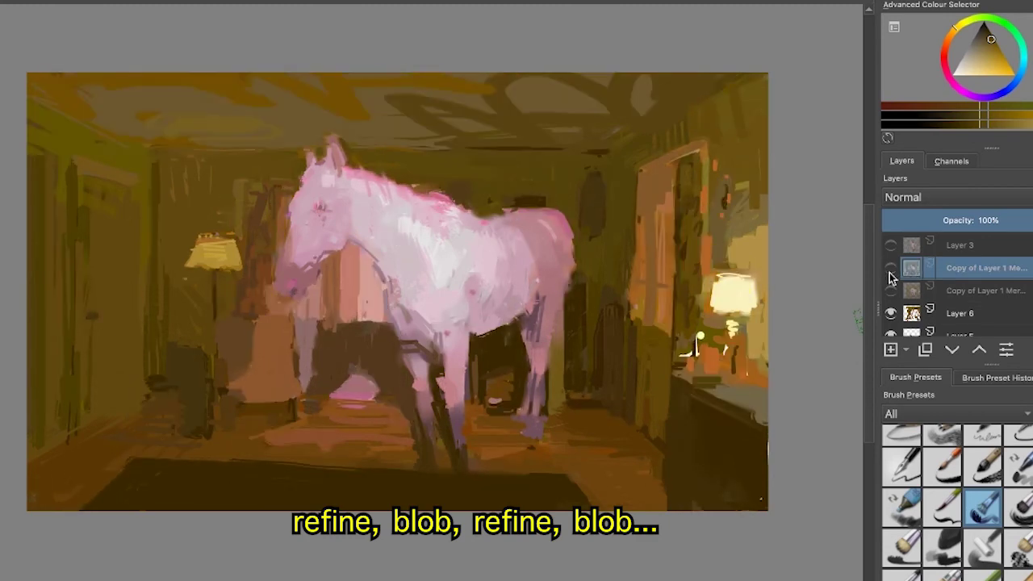
click(891, 269)
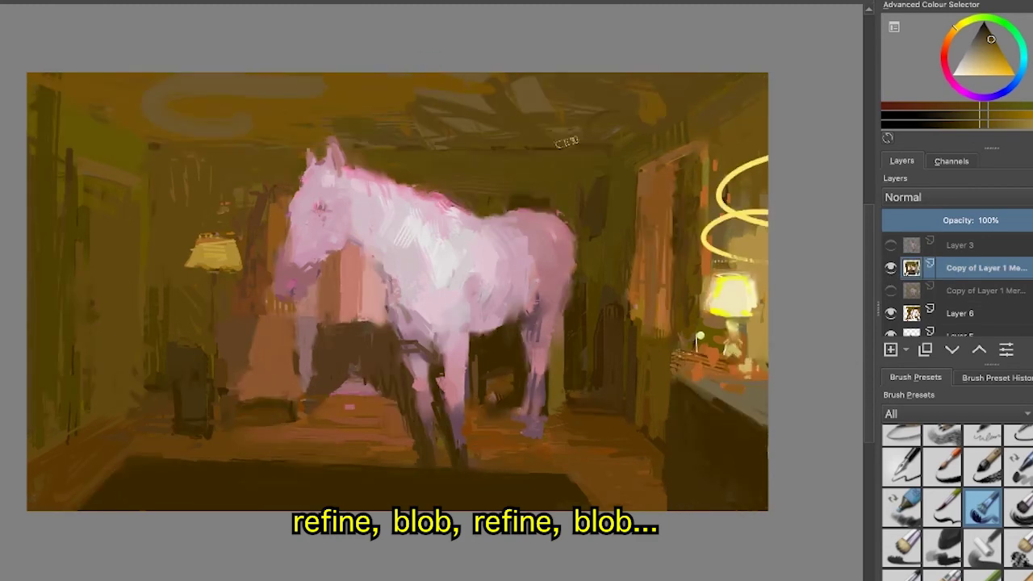
click(890, 272)
click(890, 273)
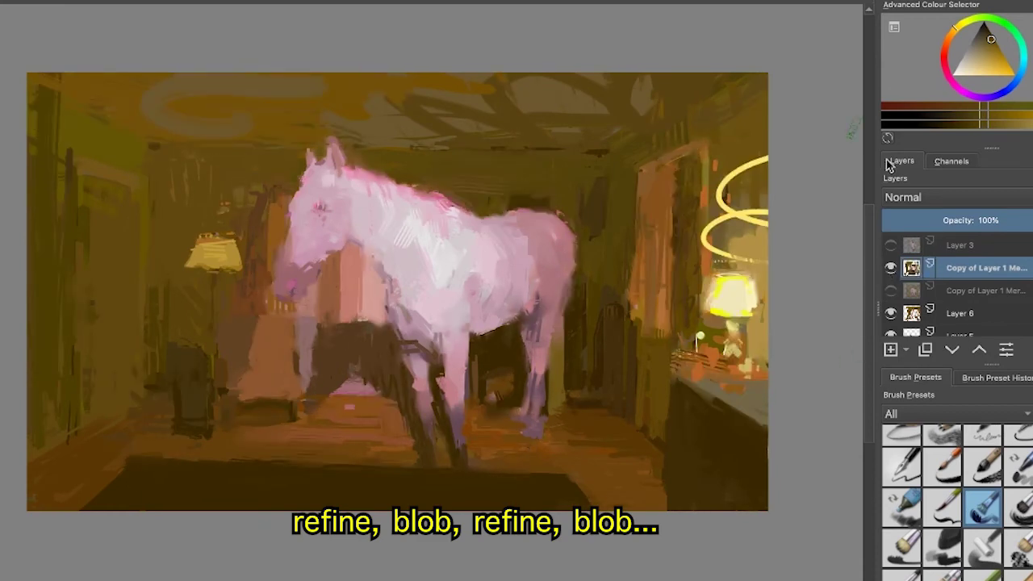
- Erase the repaint on the horse's chest and in the dark gap between its legs, comparing with the painting beneath
click(891, 270)
click(892, 269)
click(892, 271)
click(891, 270)
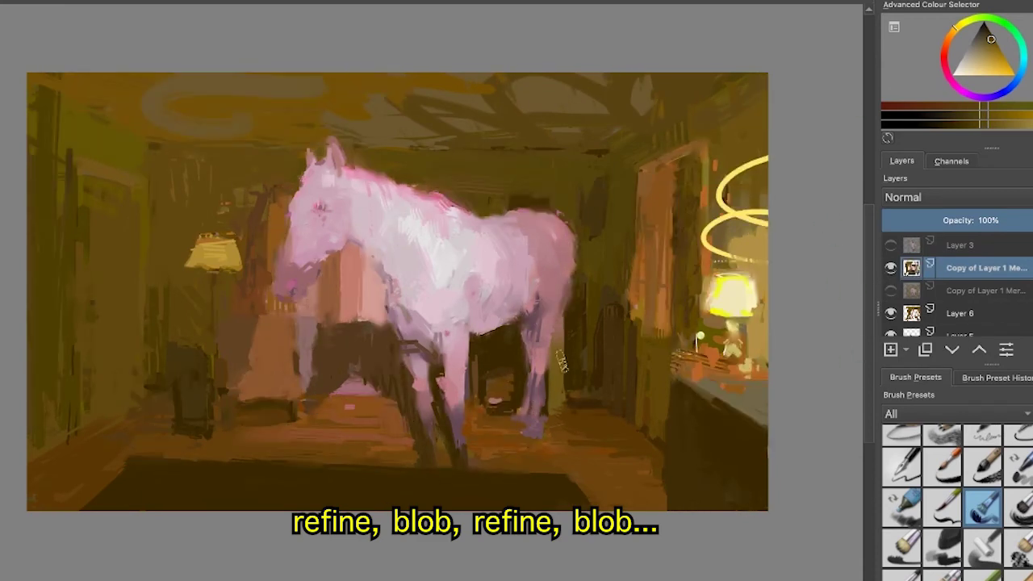
click(891, 271)
click(892, 271)
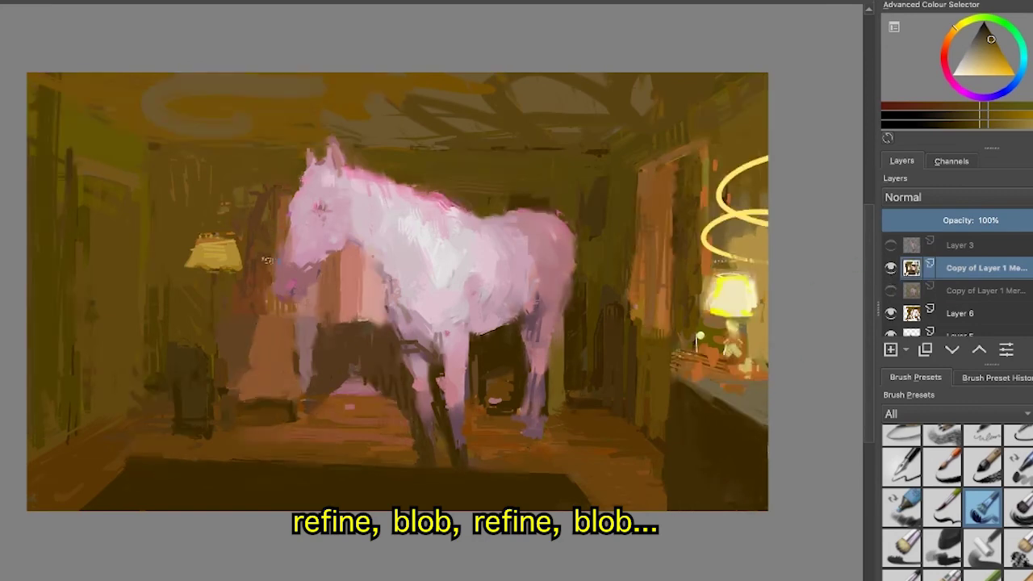
click(891, 272)
click(892, 272)
click(891, 272)
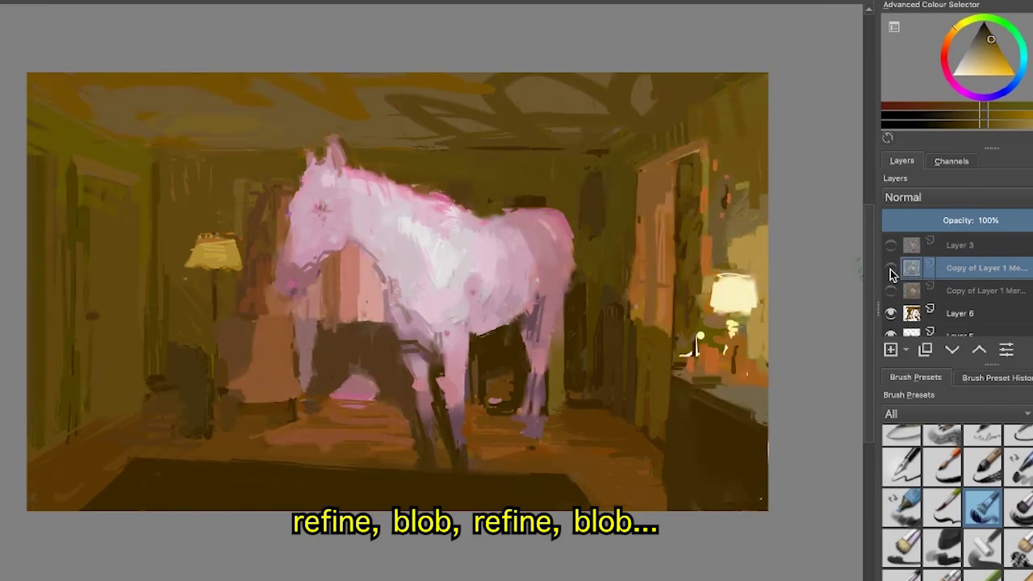
click(891, 273)
click(891, 274)
click(891, 274)
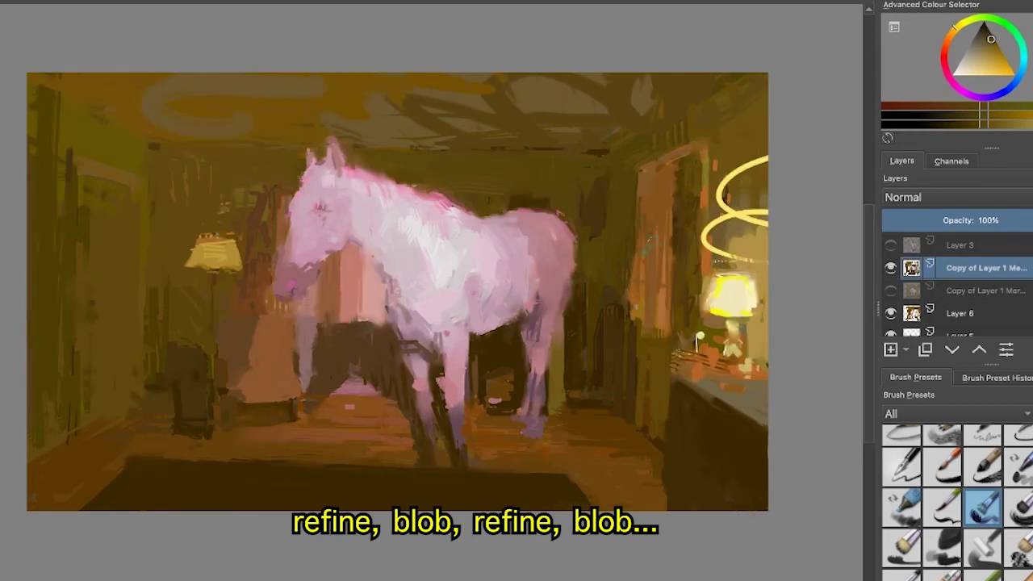
click(891, 274)
click(891, 274)
- Show the hidden lower copy of Layer 1 and compare it with the repainted copy above, leaving both visible
click(892, 292)
click(892, 293)
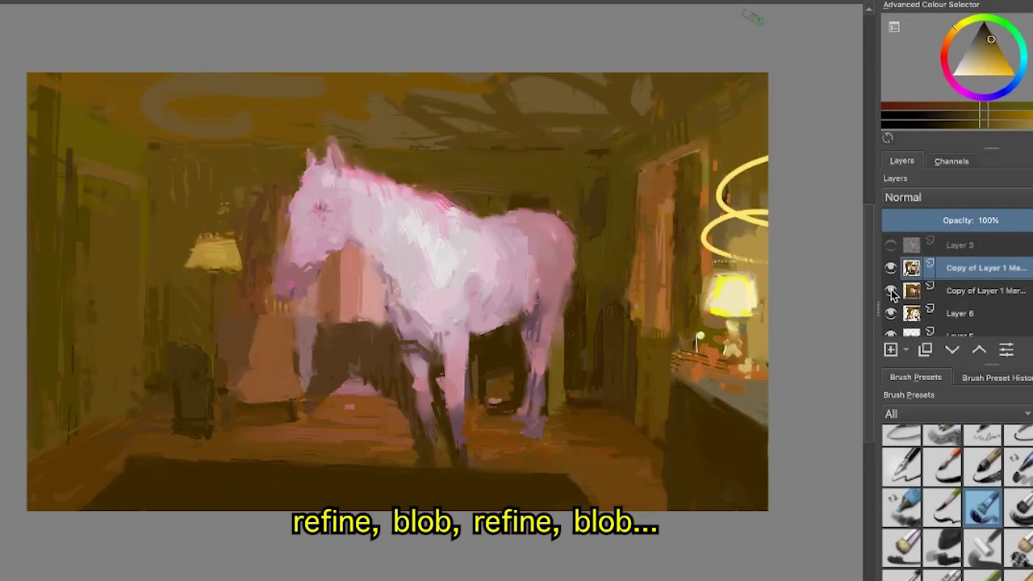
click(891, 272)
click(891, 272)
click(891, 293)
click(891, 292)
click(892, 272)
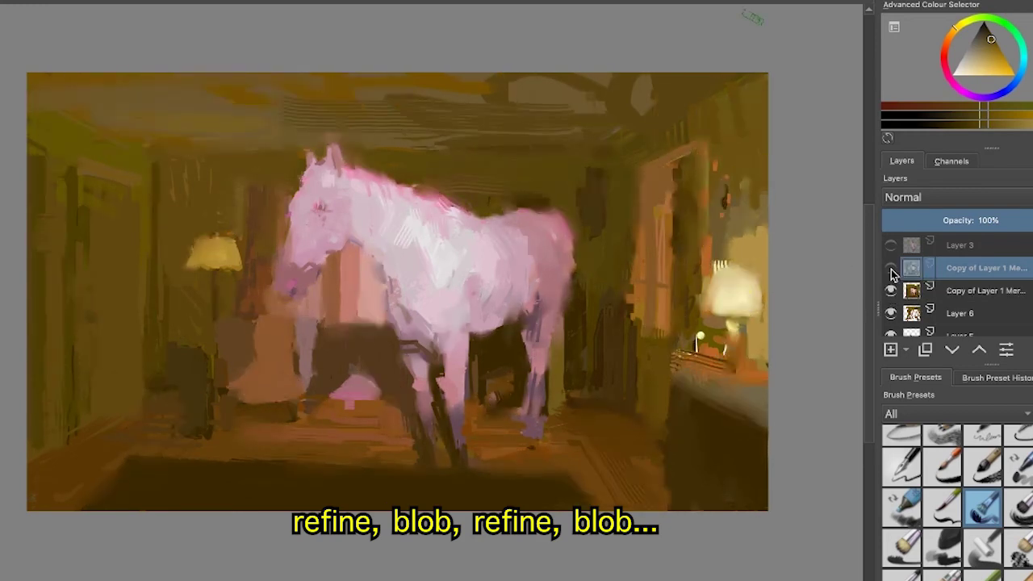
click(892, 274)
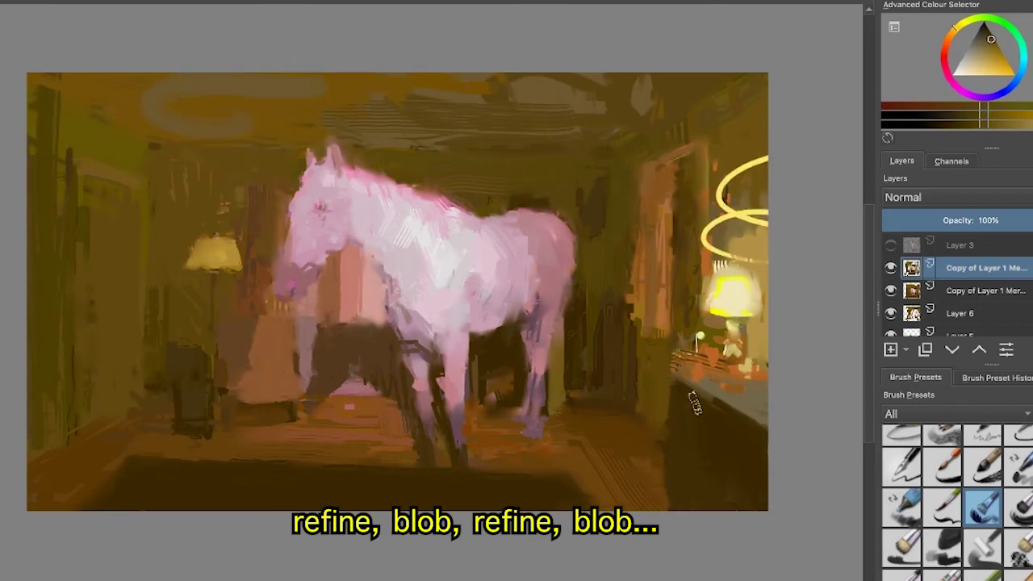
- Add a new layer above the repainted copy and switch to the thin, smooth-line brush preset
scroll(395, 271, up, 3)
scroll(395, 270, down, 3)
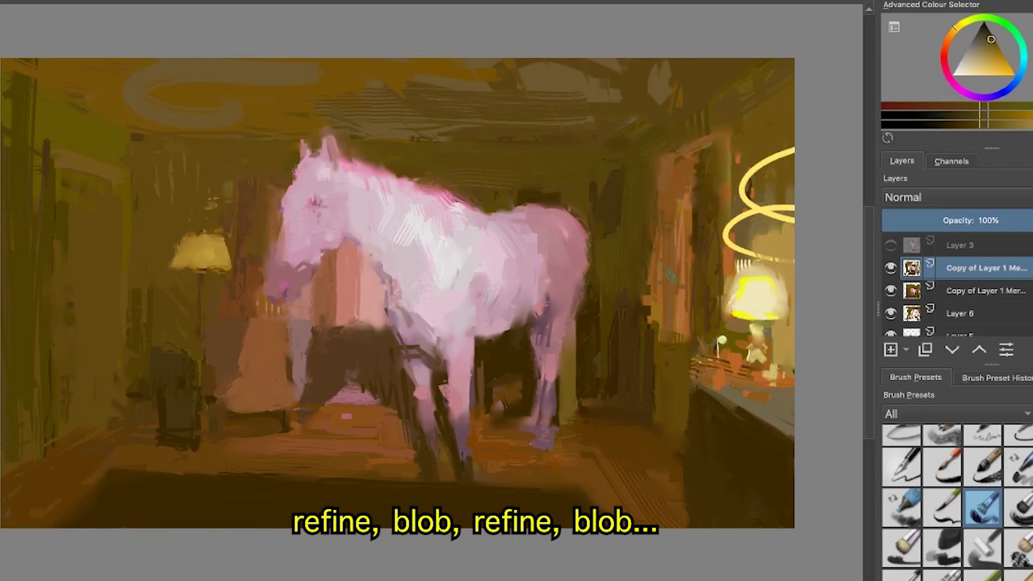
click(891, 350)
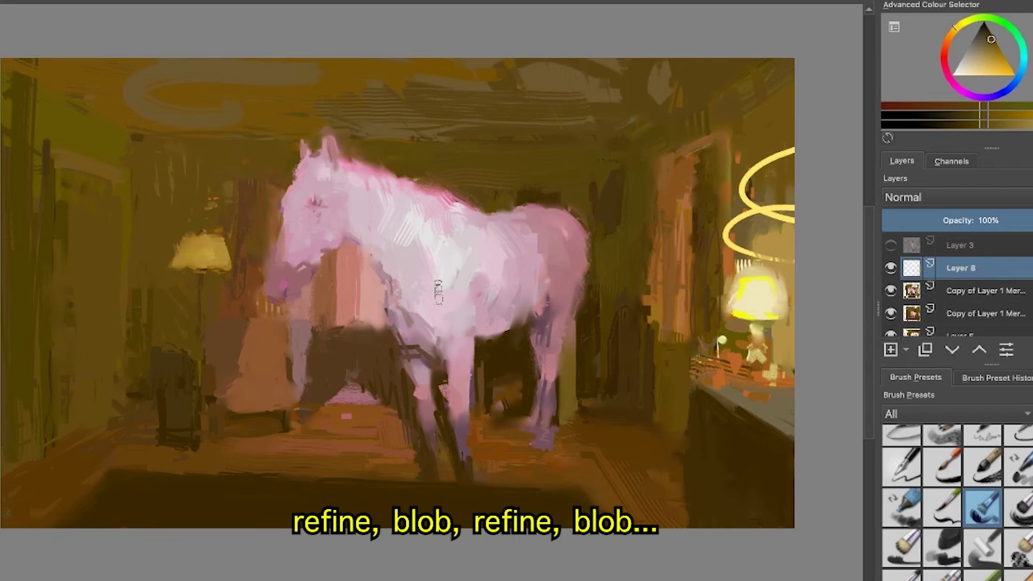
click(943, 508)
drag(281, 294, 243, 371)
key(ctrl+z)
ctrl+click(283, 279)
drag(258, 276, 153, 319)
key(ctrl+z)
drag(244, 340, 211, 357)
key(ctrl+z)
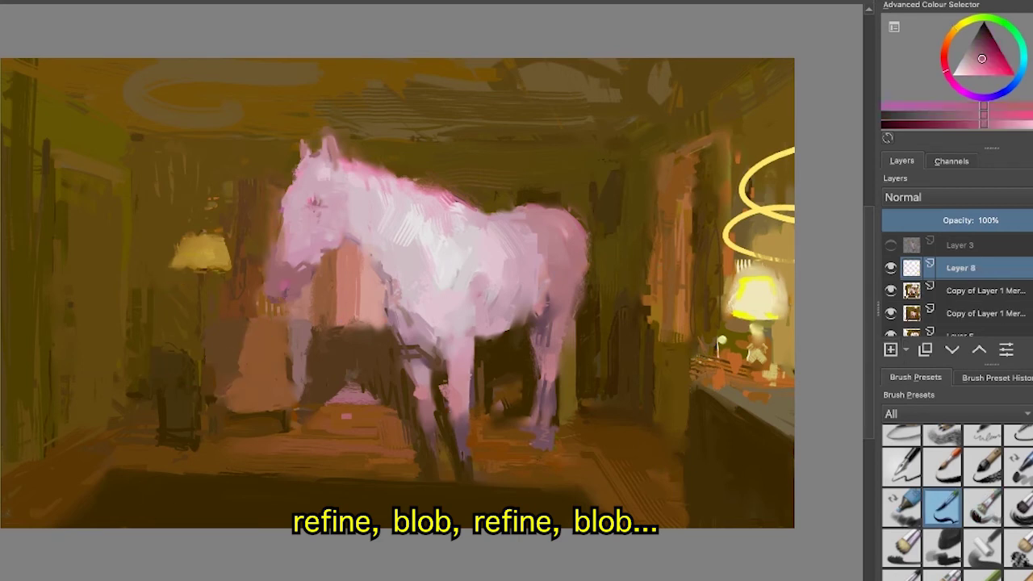
drag(281, 313, 211, 359)
key(ctrl+z)
mouse_move(239, 326)
mouse_down()
mouse_move(178, 361)
mouse_move(148, 411)
mouse_up()
key(ctrl+z)
drag(478, 255, 588, 268)
drag(146, 315, 153, 226)
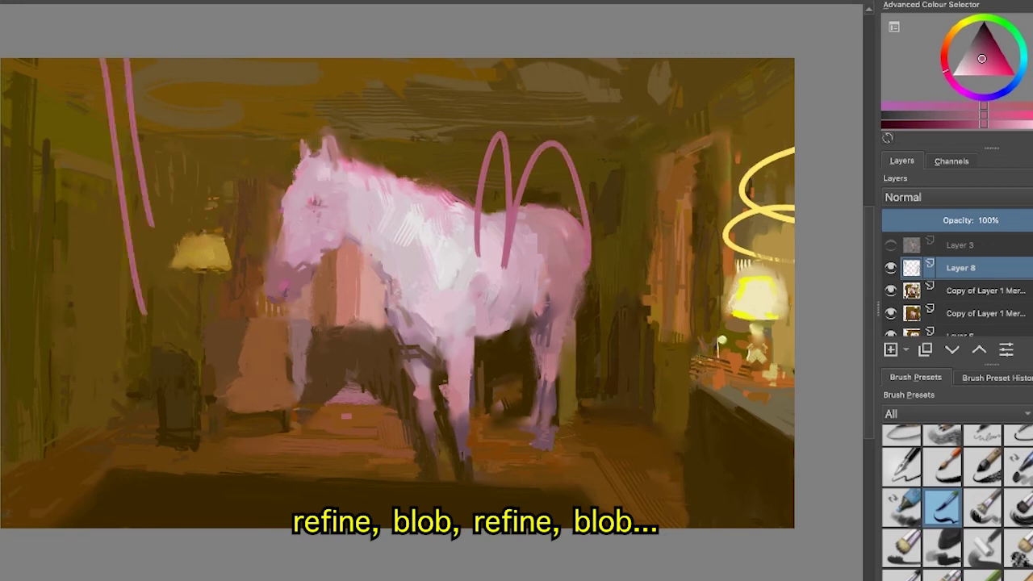
key(ctrl+z)
key(ctrl+z)
- Set the painting colour to a deep saturated red and try a stroke across the horse's body
click(999, 54)
click(945, 62)
drag(440, 250, 549, 310)
key(ctrl+z)
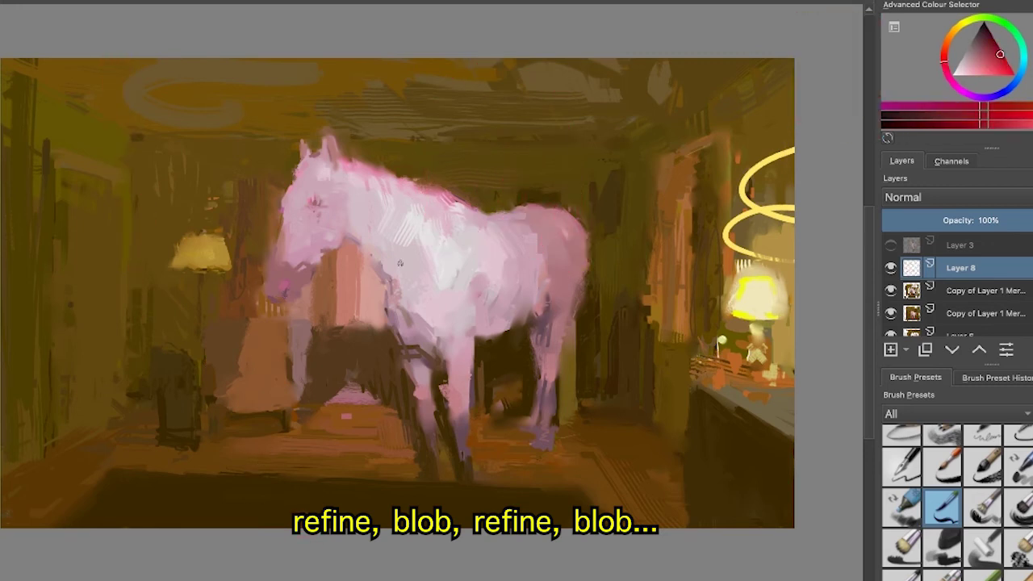
- Set the painting colour to saturated magenta and scribble a small looping shape above the floor lamp
drag(63, 517, 231, 539)
key(ctrl+z)
click(957, 86)
drag(397, 341, 549, 206)
key(ctrl+z)
drag(229, 192, 249, 242)
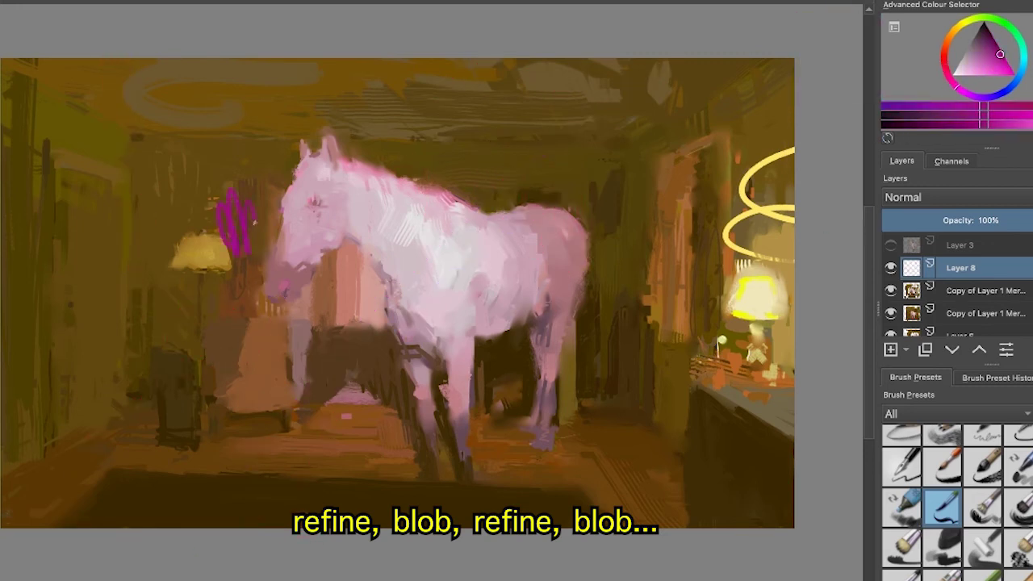
- Try a large filled ochre circle low on the wall beside the floor lamp
ctrl+click(215, 238)
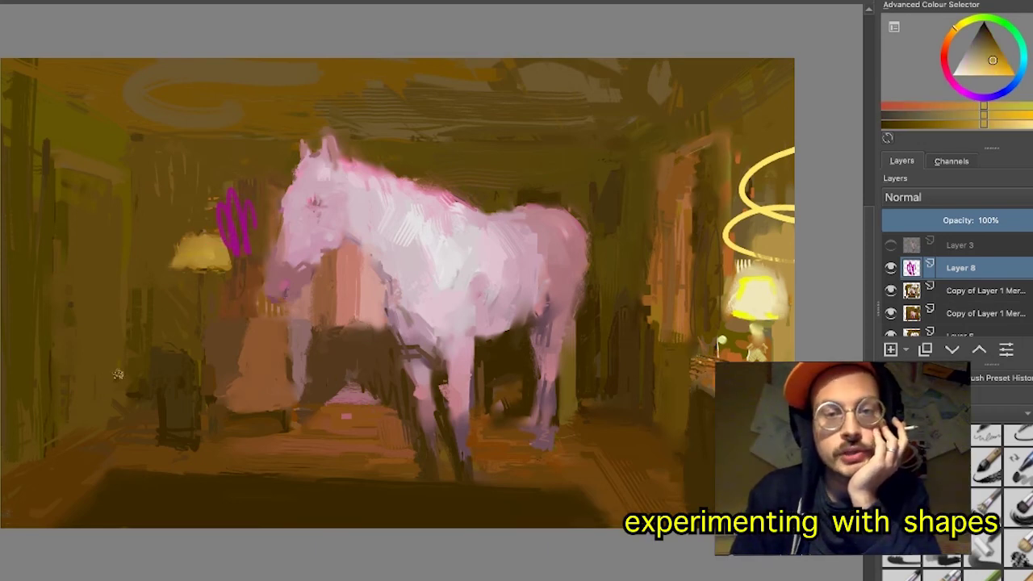
mouse_move(123, 365)
mouse_down()
mouse_move(77, 403)
mouse_move(122, 485)
mouse_move(180, 442)
mouse_move(149, 368)
mouse_move(79, 404)
mouse_move(132, 485)
mouse_move(172, 402)
mouse_move(86, 418)
mouse_move(92, 426)
mouse_move(93, 415)
mouse_move(123, 473)
mouse_move(139, 465)
mouse_move(136, 418)
mouse_move(138, 432)
mouse_move(154, 411)
mouse_move(98, 443)
mouse_move(169, 420)
mouse_move(114, 396)
mouse_move(105, 467)
mouse_up()
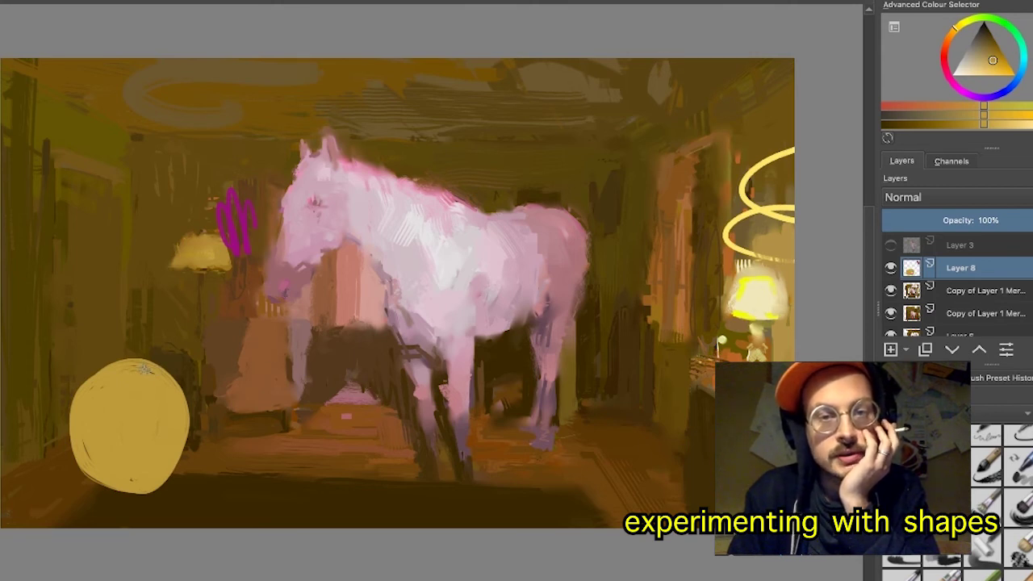
key(ctrl+z)
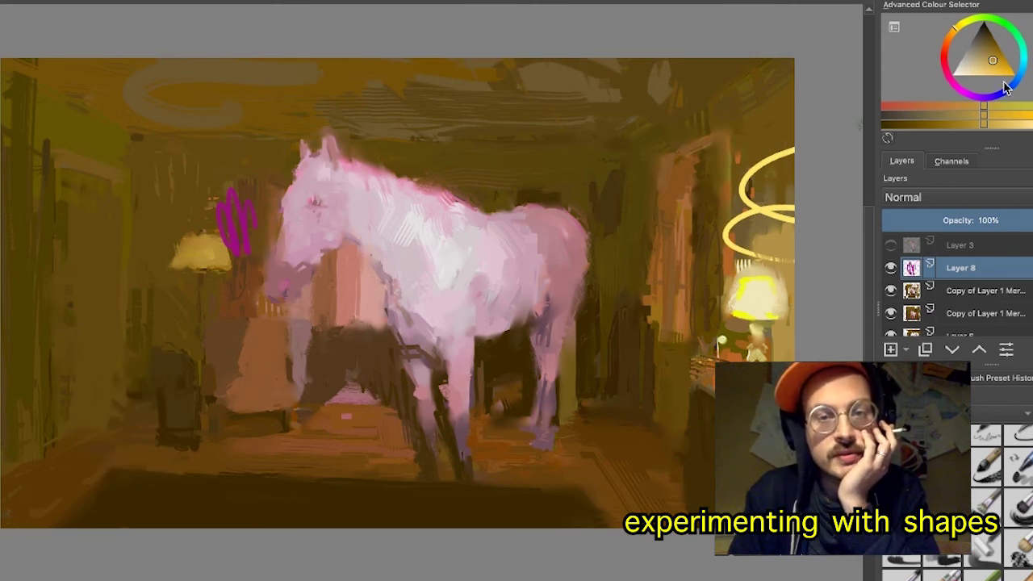
- Set the painting colour to a muted rose red and paint a filled circle with an overlapping ring beside the floor lamp
click(949, 65)
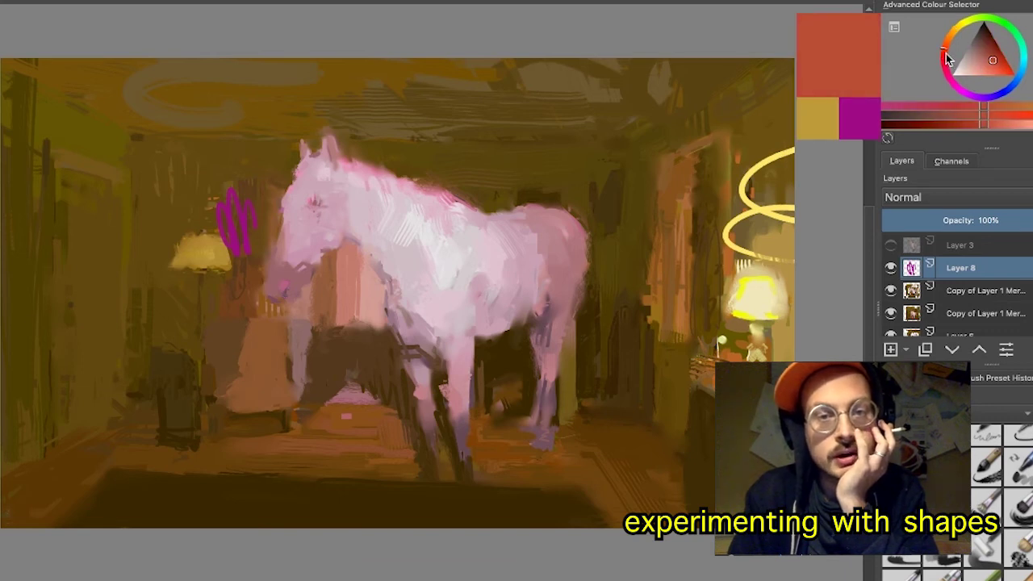
drag(947, 56, 944, 63)
click(946, 42)
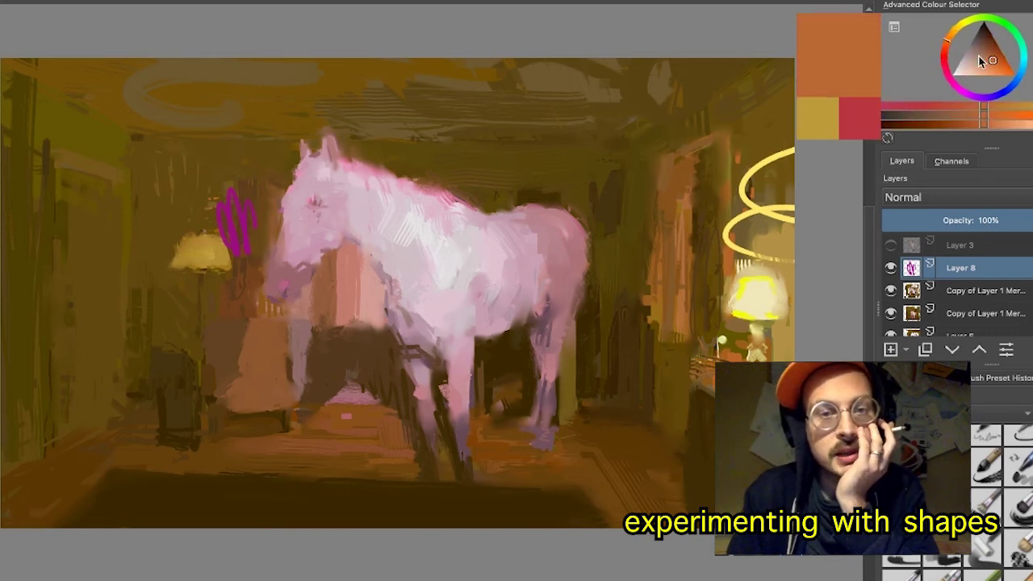
click(944, 63)
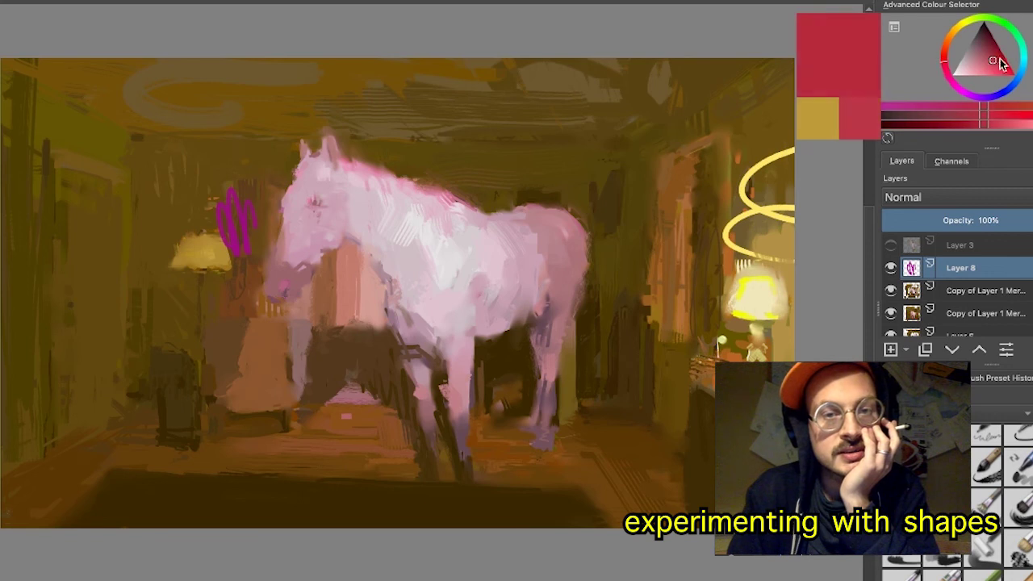
drag(1001, 65, 985, 61)
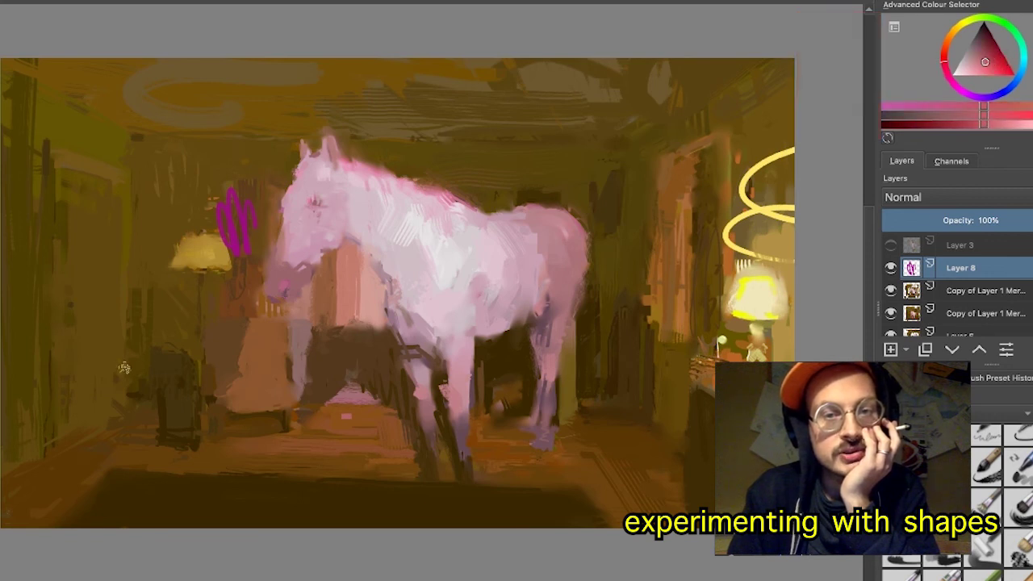
mouse_move(121, 353)
mouse_down()
mouse_move(101, 374)
mouse_move(107, 415)
mouse_move(147, 430)
mouse_move(171, 406)
mouse_move(165, 370)
mouse_move(129, 355)
mouse_move(104, 382)
mouse_move(125, 420)
mouse_move(160, 382)
mouse_move(129, 368)
mouse_move(137, 394)
mouse_up()
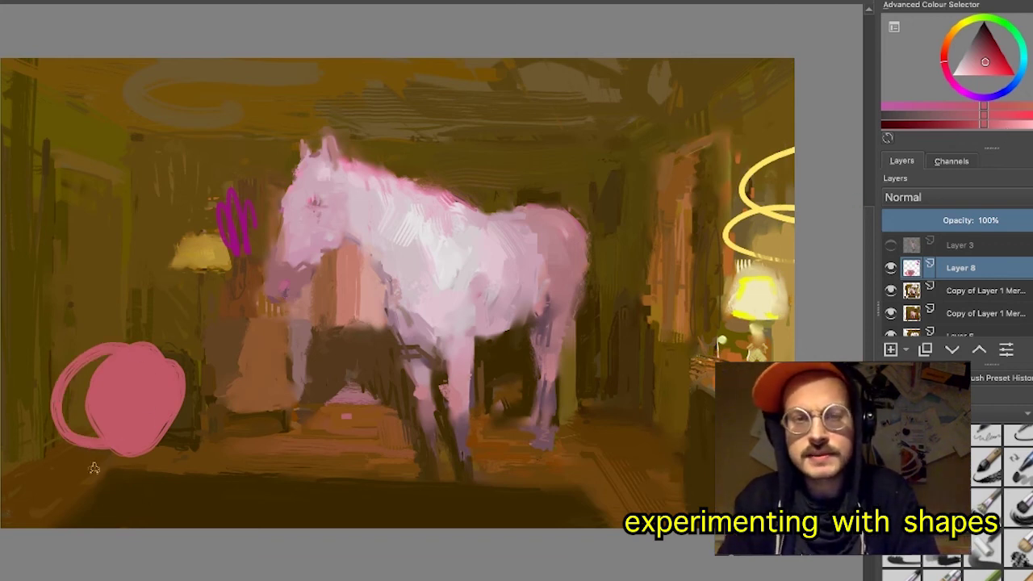
- Sharpen the near corner of the dark rug with brown tones sampled from the floor and rug
ctrl+click(78, 474)
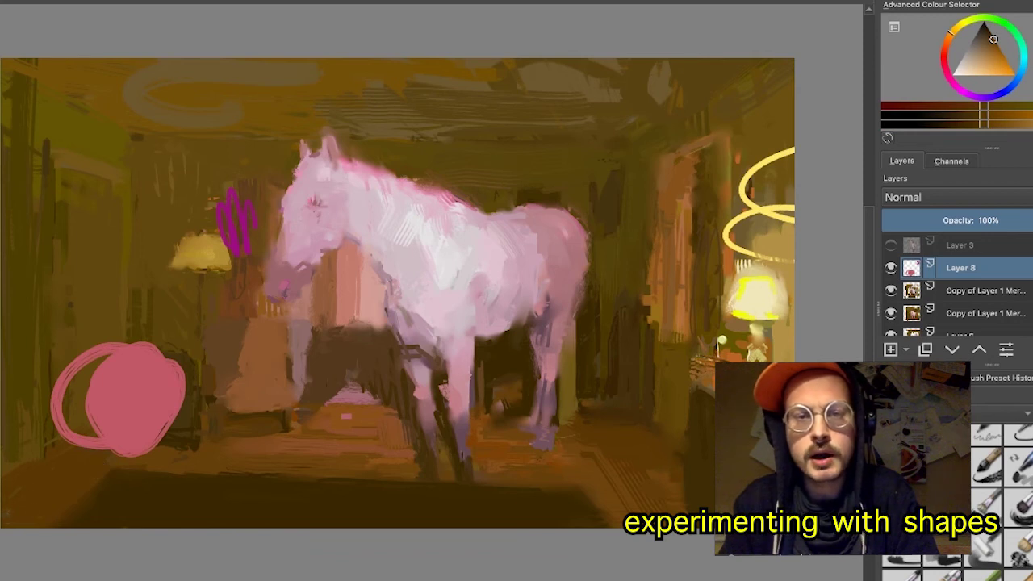
ctrl+click(113, 505)
drag(109, 483, 39, 539)
ctrl+click(46, 448)
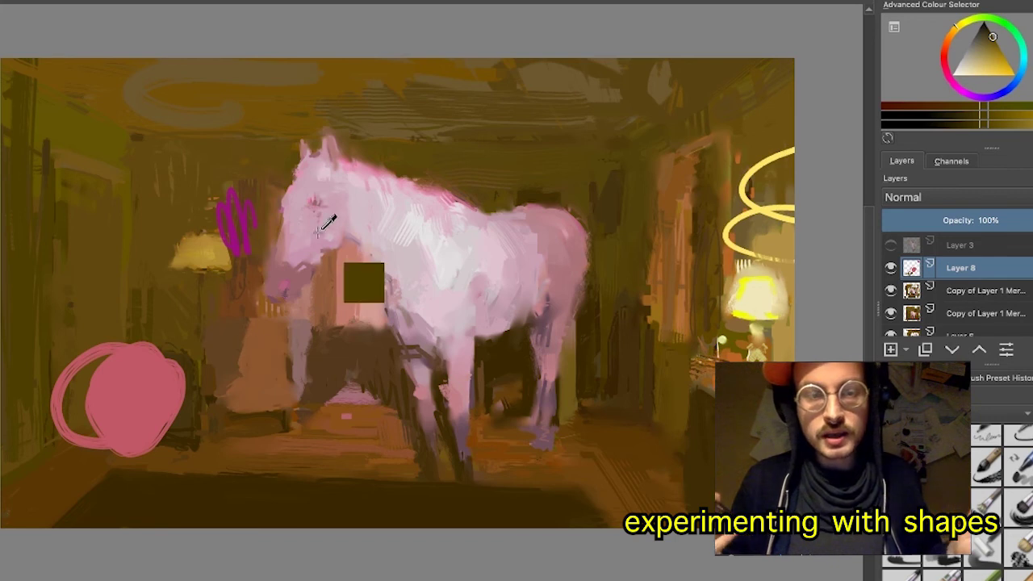
- Paint a pale ring sampled from the horse inside the rose circle and a small rose check mark on the armchair
ctrl+click(415, 221)
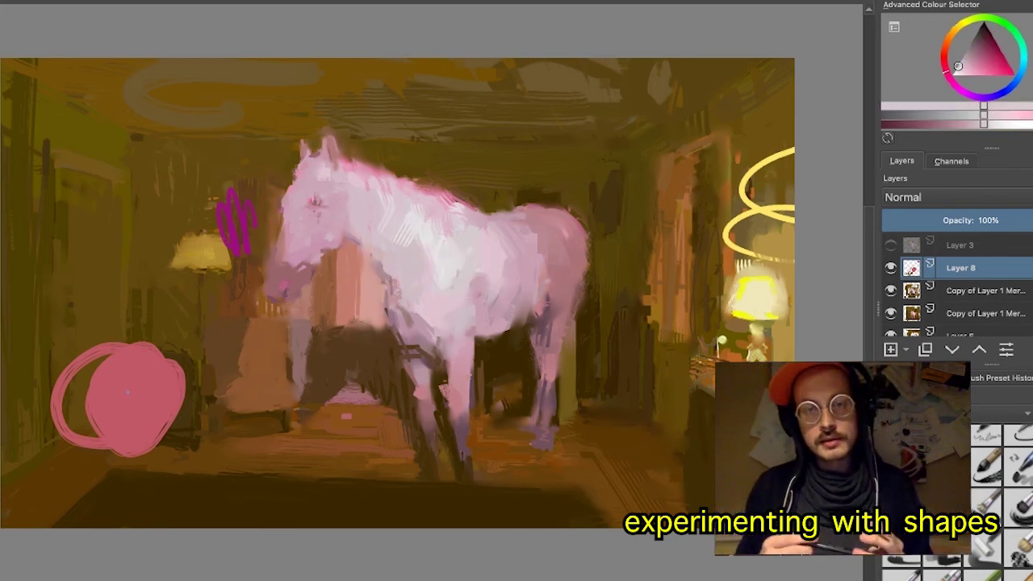
mouse_move(138, 384)
mouse_down()
mouse_move(126, 419)
mouse_move(141, 426)
mouse_move(147, 381)
mouse_up()
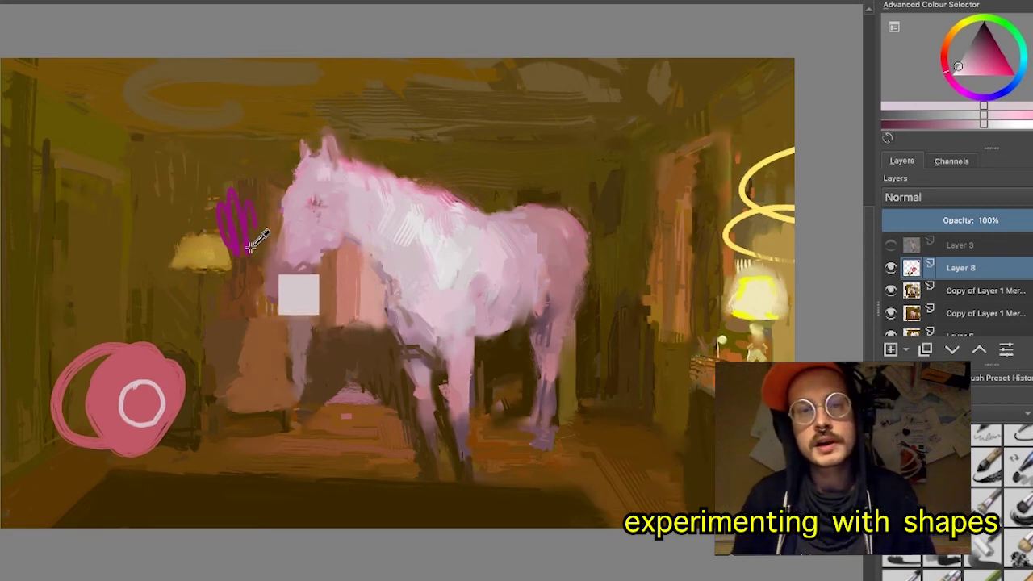
ctrl+click(155, 368)
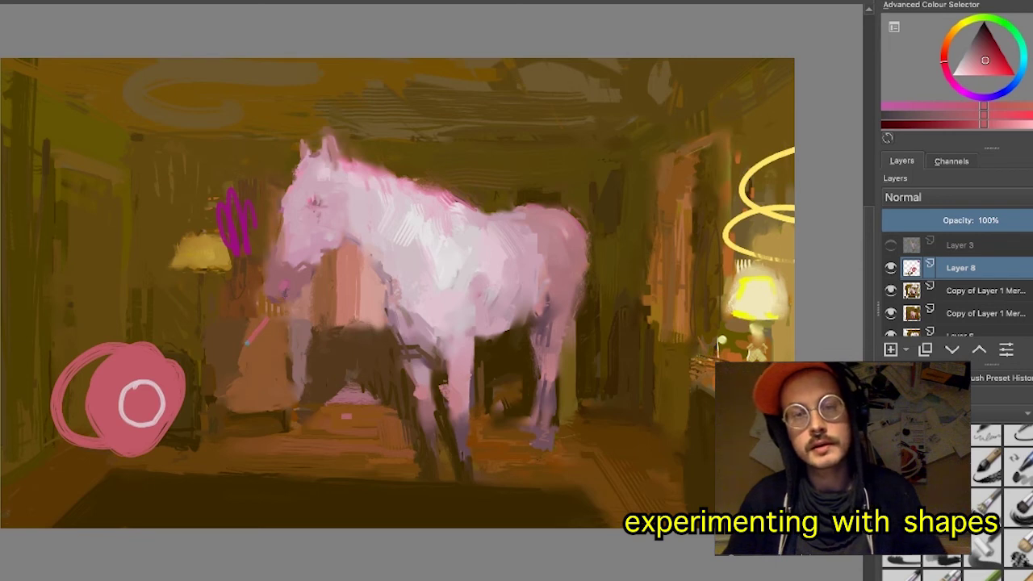
mouse_move(247, 343)
mouse_down()
mouse_move(238, 326)
mouse_move(251, 336)
mouse_up()
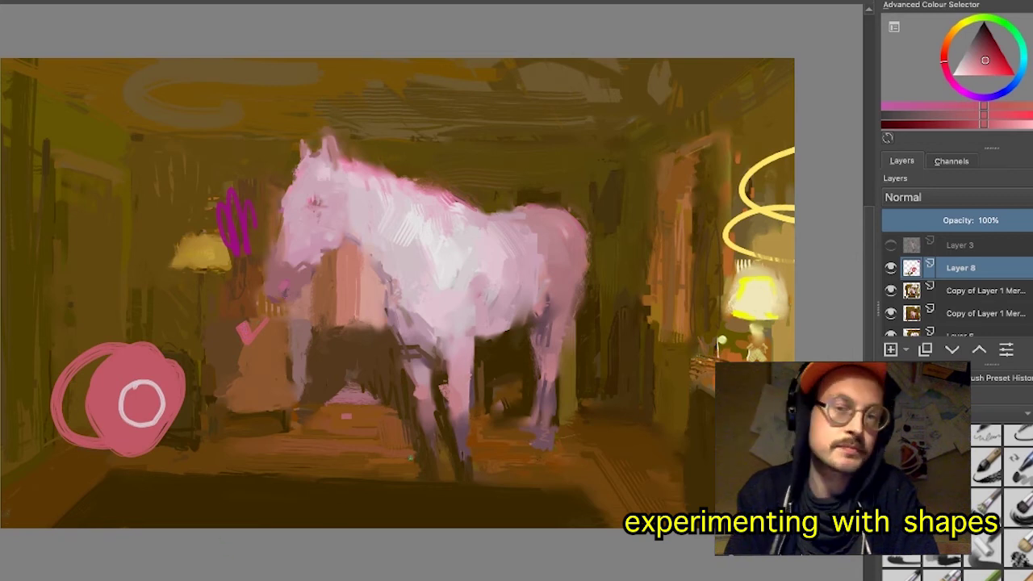
- Sample the dark olive beside the horse's rump and compare the painting with Layer 8 hidden and shown
key(ctrl)
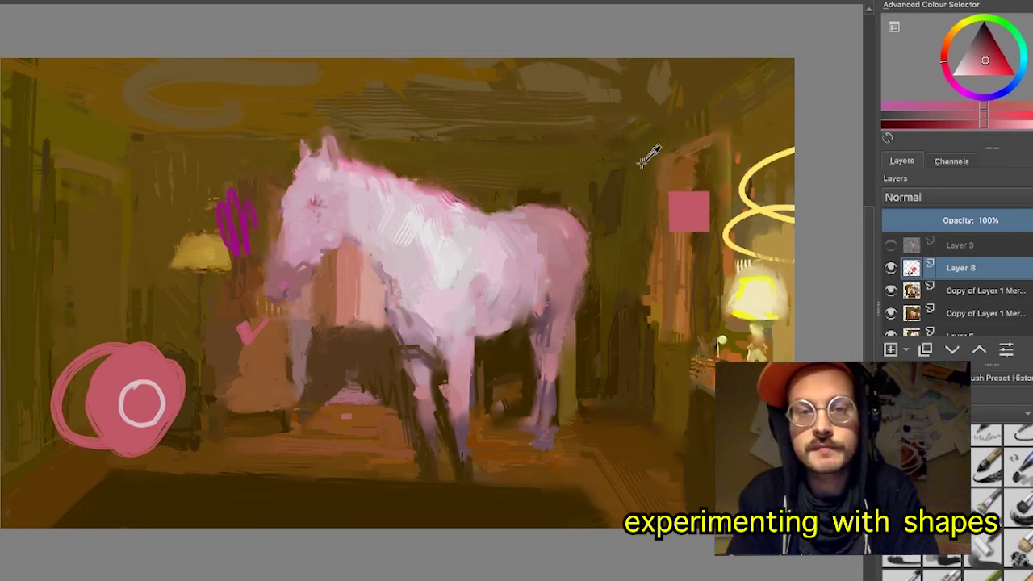
key(ctrl)
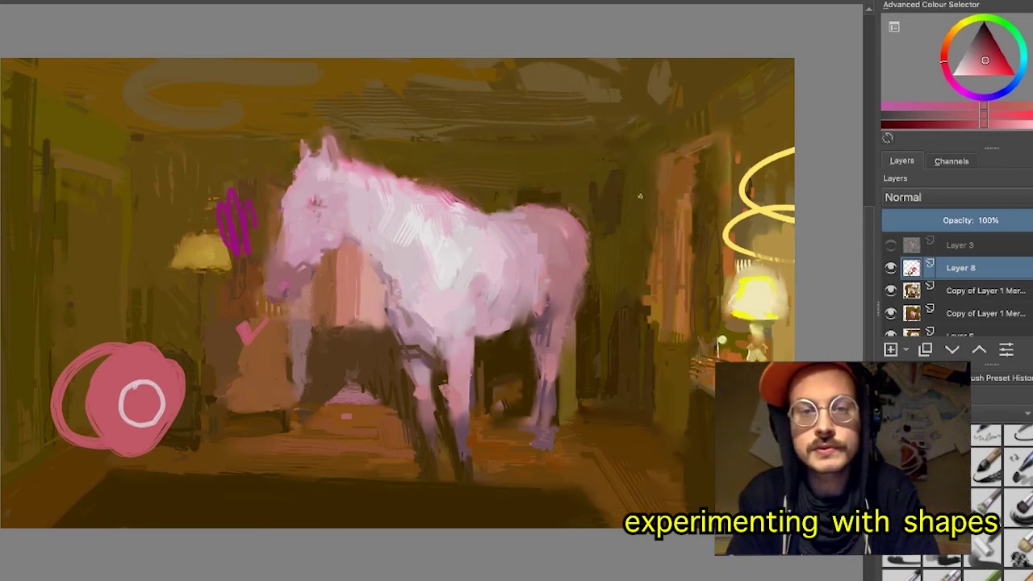
ctrl+click(566, 202)
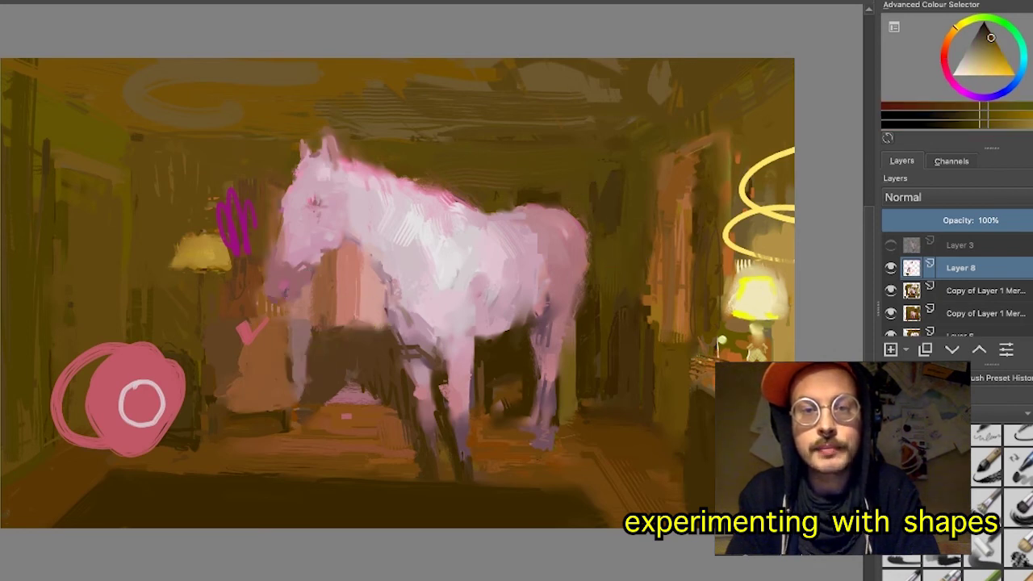
click(890, 268)
click(890, 268)
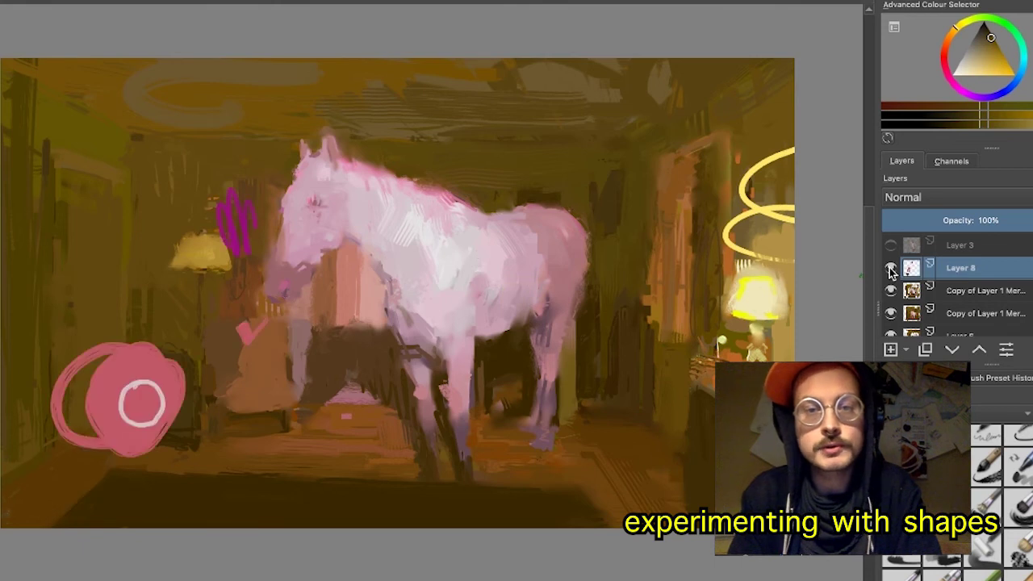
click(892, 269)
click(891, 269)
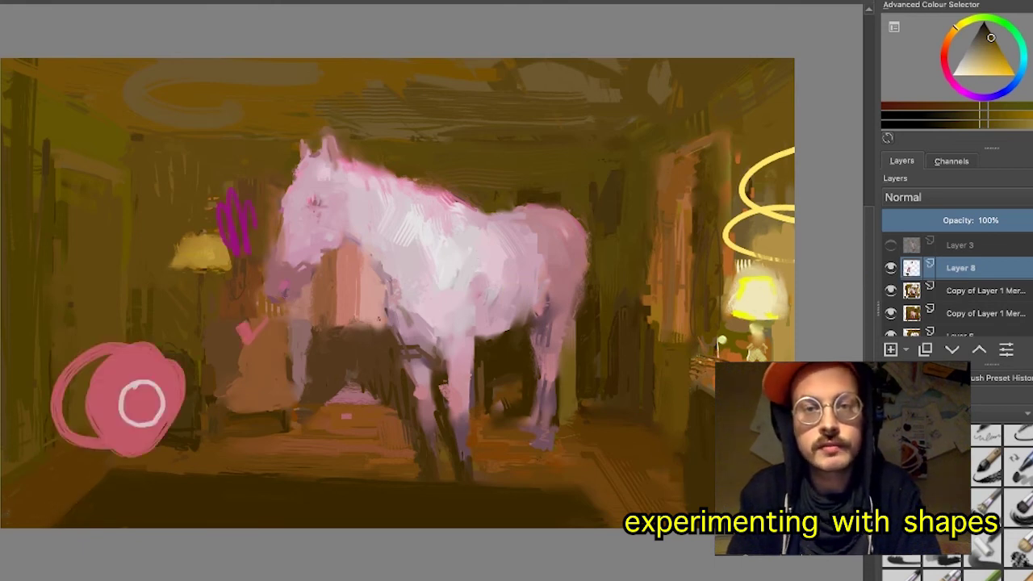
- Erase the armchair check mark and most of the rose circle with vertical strokes, leaving its outer arc and thin slivers
mouse_move(95, 386)
mouse_down()
mouse_move(92, 427)
mouse_move(122, 476)
mouse_move(124, 372)
mouse_move(148, 432)
mouse_move(142, 444)
mouse_move(117, 396)
mouse_up()
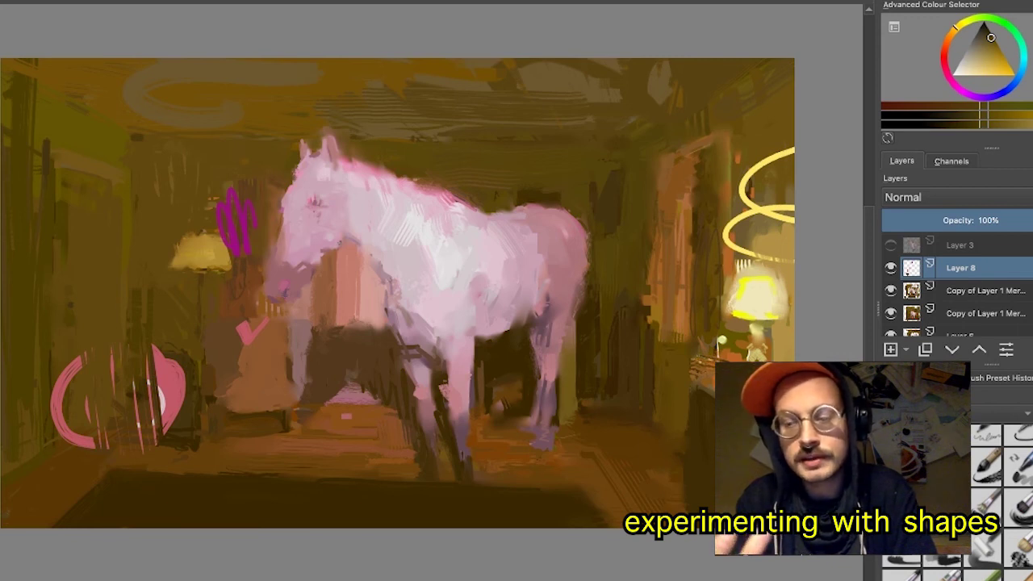
drag(251, 335, 265, 324)
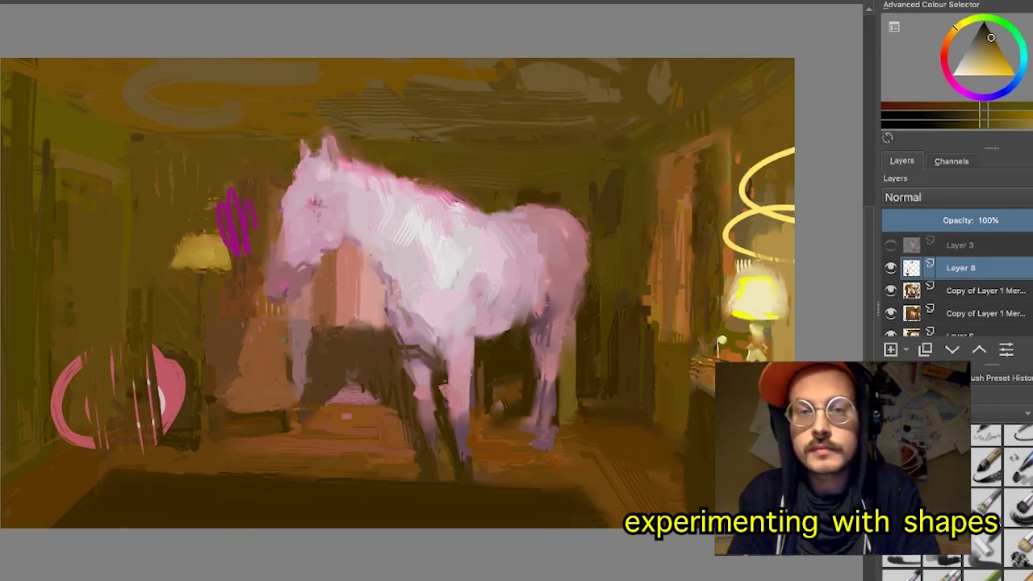
drag(149, 363, 151, 421)
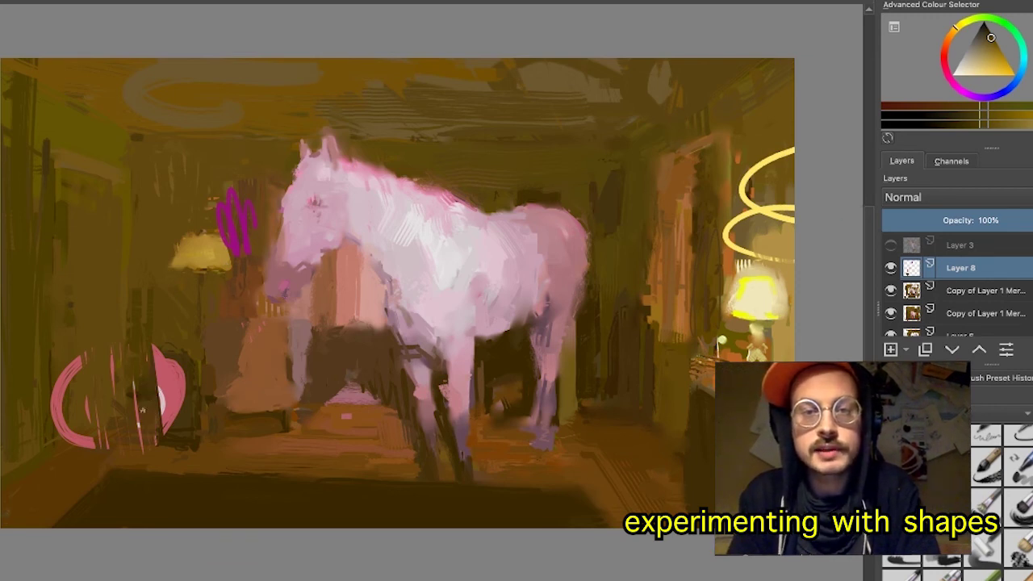
drag(146, 378, 134, 438)
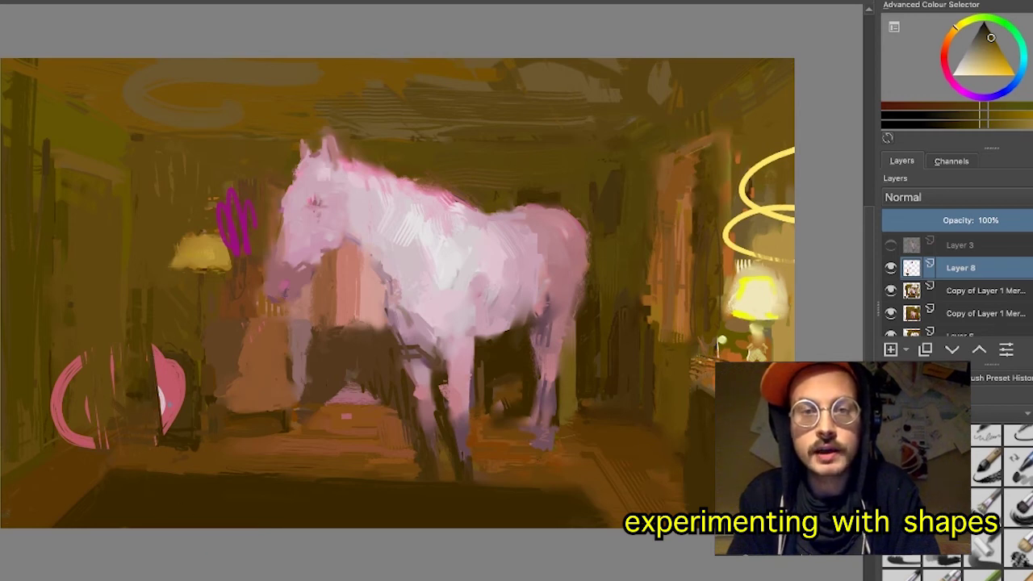
drag(173, 360, 173, 420)
mouse_move(171, 360)
mouse_down()
mouse_move(162, 443)
mouse_move(149, 414)
mouse_move(167, 449)
mouse_move(157, 395)
mouse_move(170, 368)
mouse_move(176, 396)
mouse_move(177, 352)
mouse_move(192, 421)
mouse_up()
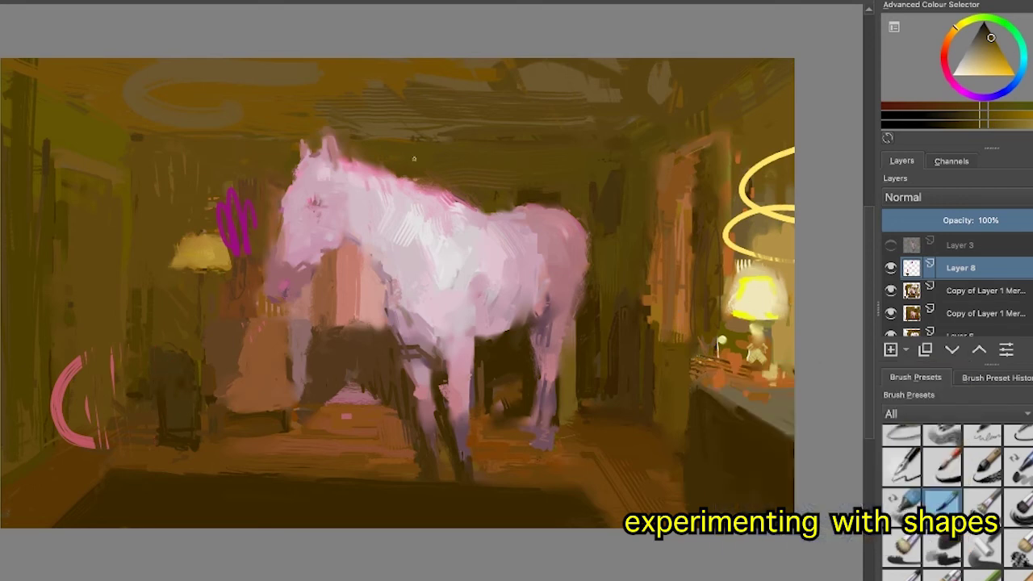
- Try long strokes across the scene in dark red and other colours picked from the colour wheel
click(954, 75)
click(998, 43)
drag(619, 65, 155, 332)
key(ctrl+z)
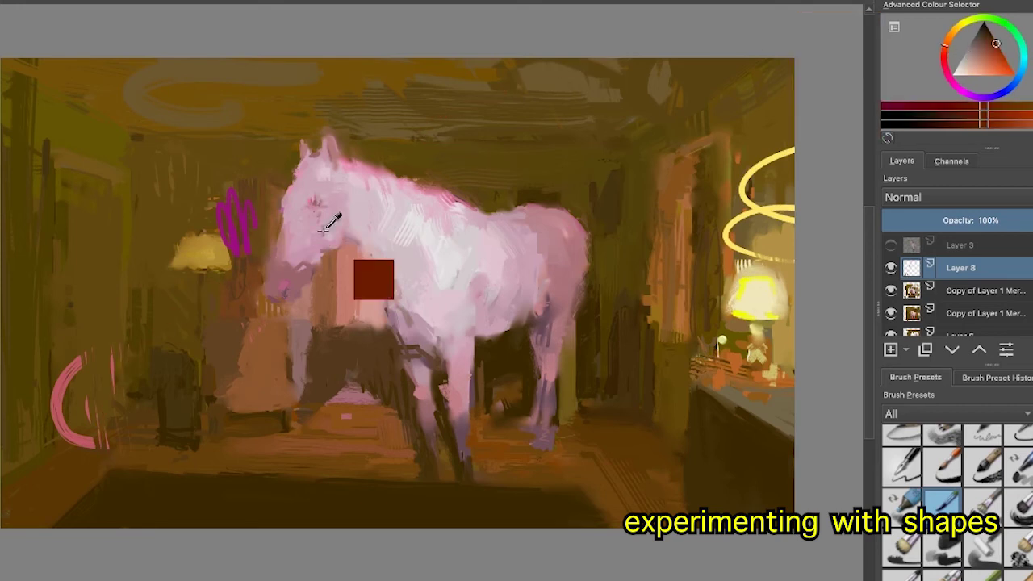
click(988, 60)
drag(623, 111, 314, 445)
click(953, 74)
drag(632, 181, 611, 208)
key(ctrl+z)
key(ctrl+z)
- Try short marks above the horse's back in the rose colour sampled from the remaining arc
ctrl+click(62, 398)
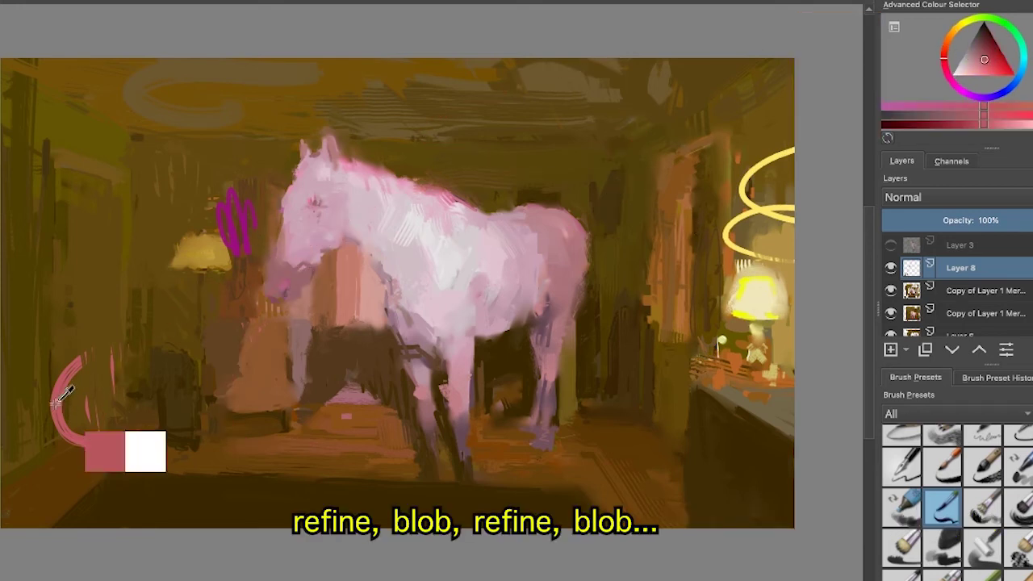
drag(537, 168, 536, 181)
drag(569, 170, 569, 180)
key(ctrl+z)
key(ctrl+z)
key(ctrl+z)
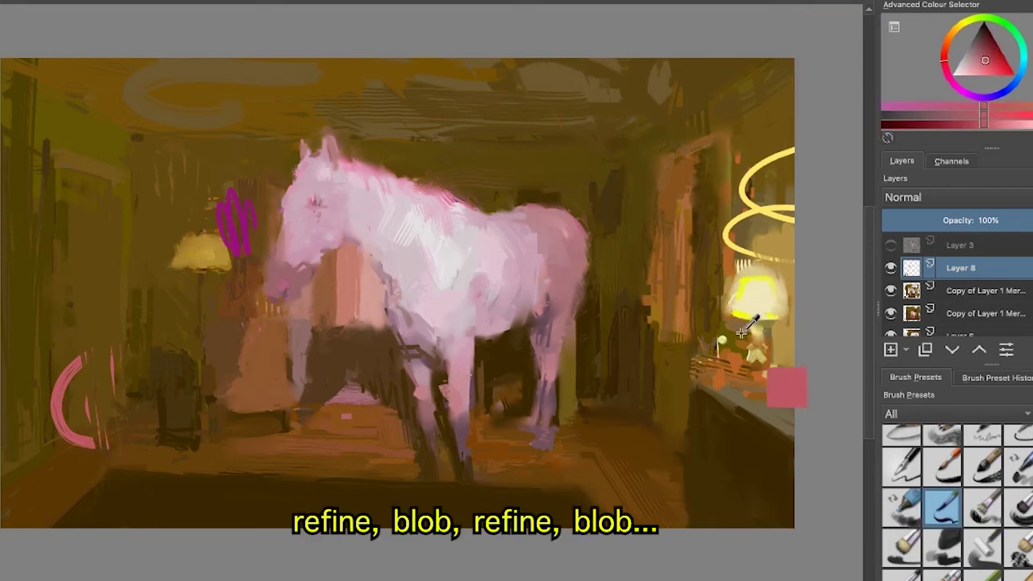
- Sample a light tone by the table lamp and dab small specks on the door frame and nearby wall
ctrl+click(751, 331)
click(676, 262)
click(736, 174)
click(745, 138)
- Paint over the rose arc with sampled wall and floor colours, leaving only thin pink flecks near the floor edge
ctrl+click(68, 417)
ctrl+click(81, 455)
mouse_move(79, 359)
mouse_down()
mouse_move(89, 415)
mouse_move(109, 437)
mouse_move(63, 434)
mouse_move(58, 387)
mouse_up()
ctrl+click(60, 416)
ctrl+click(71, 412)
ctrl+click(99, 457)
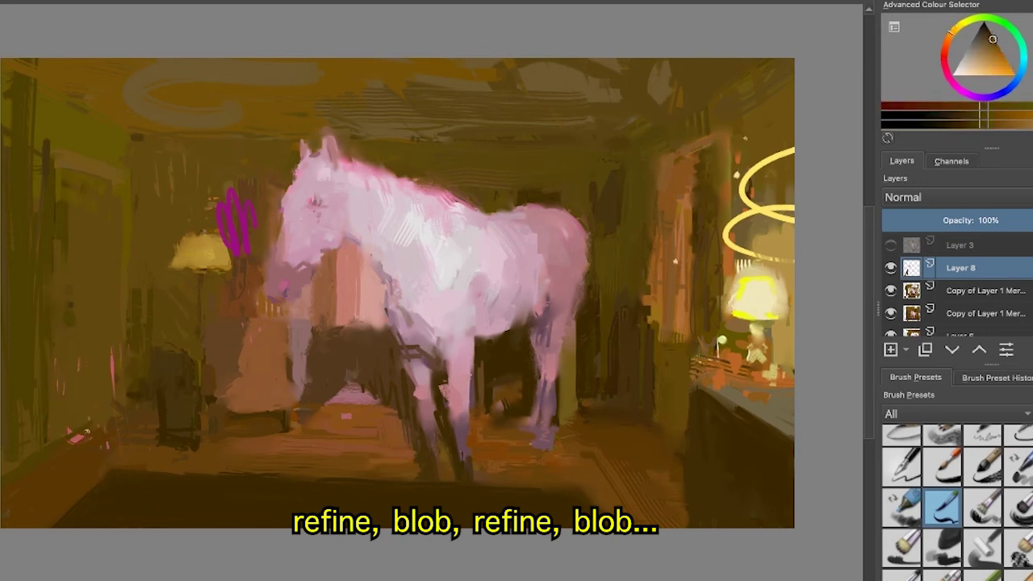
drag(102, 446, 71, 442)
- Sample lampshade yellows for small dabs around the floor lamp, and add yellow-green specks beside the table lamp
ctrl+click(743, 291)
ctrl+click(743, 285)
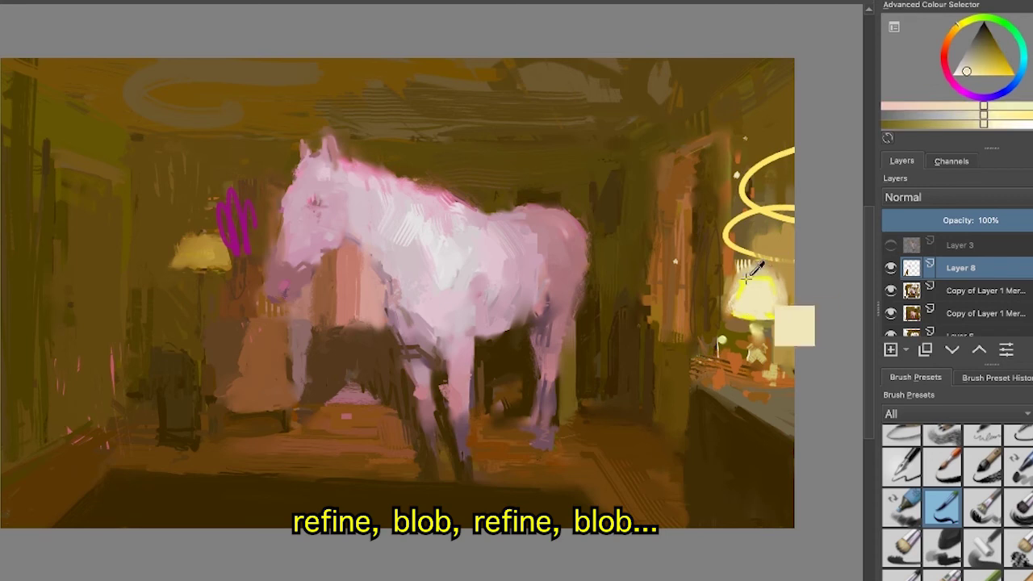
ctrl+click(205, 258)
ctrl+click(208, 208)
ctrl+click(182, 260)
click(160, 248)
ctrl+click(737, 281)
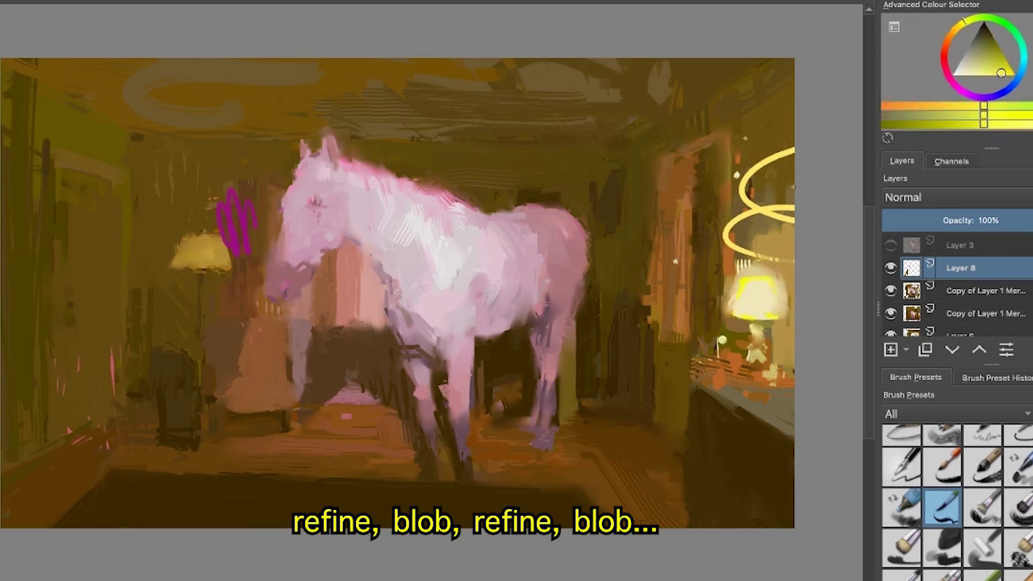
click(1001, 60)
- Scatter small pink specks over the wall, armchair and floor, sampling colours from the horse, magenta scribble and surroundings
ctrl+click(373, 192)
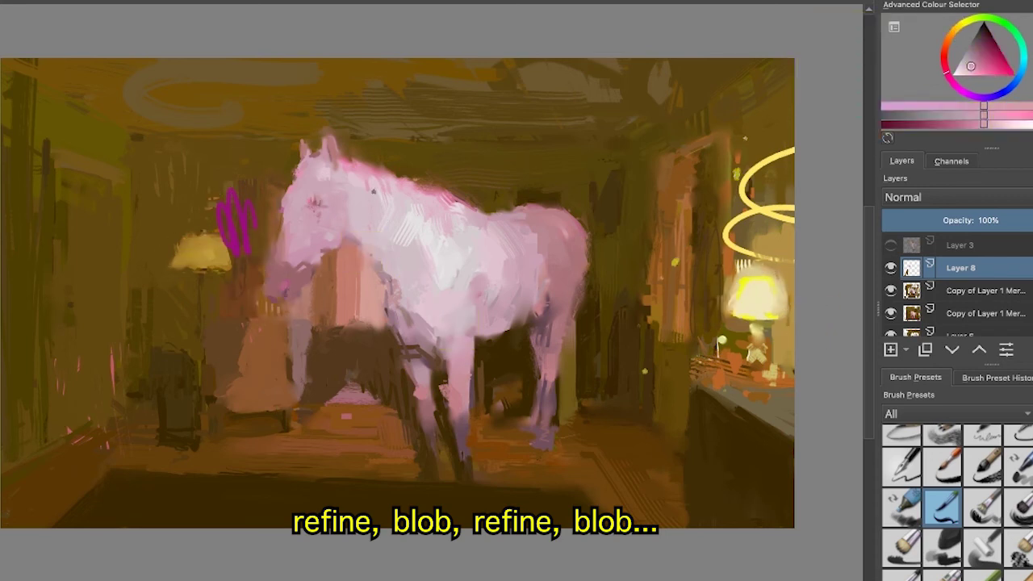
ctrl+click(286, 360)
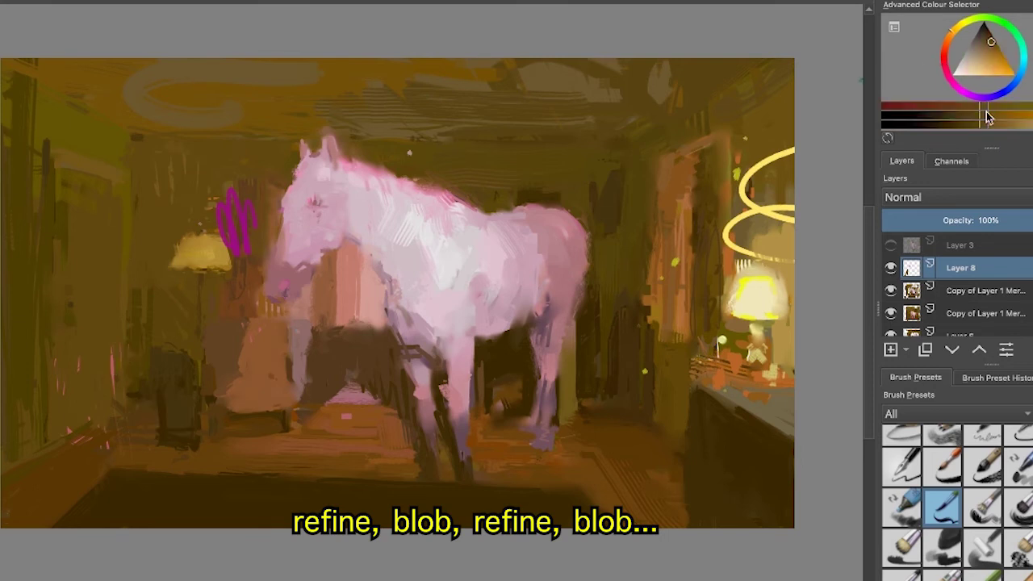
ctrl+click(235, 216)
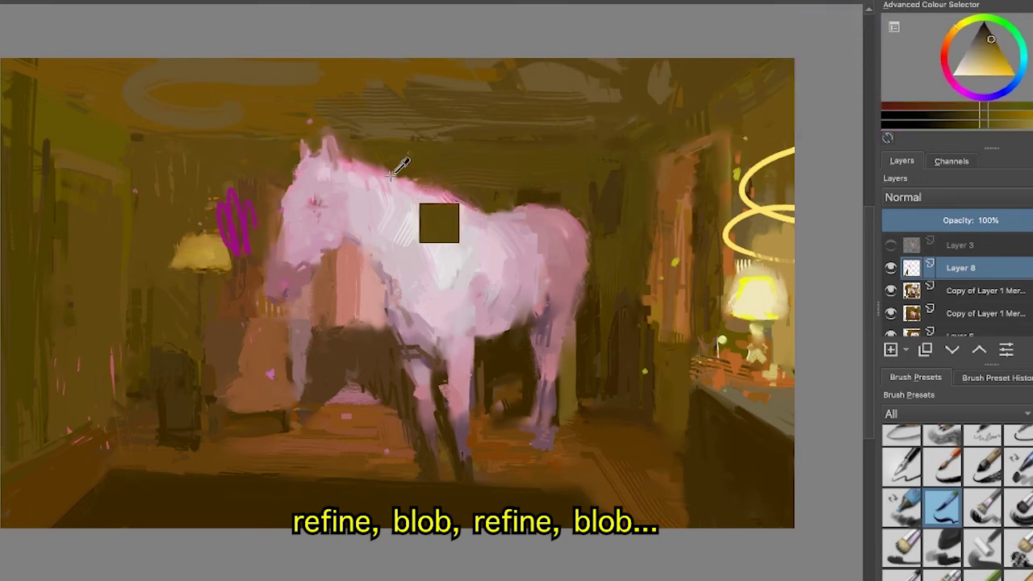
ctrl+click(219, 349)
ctrl+click(181, 452)
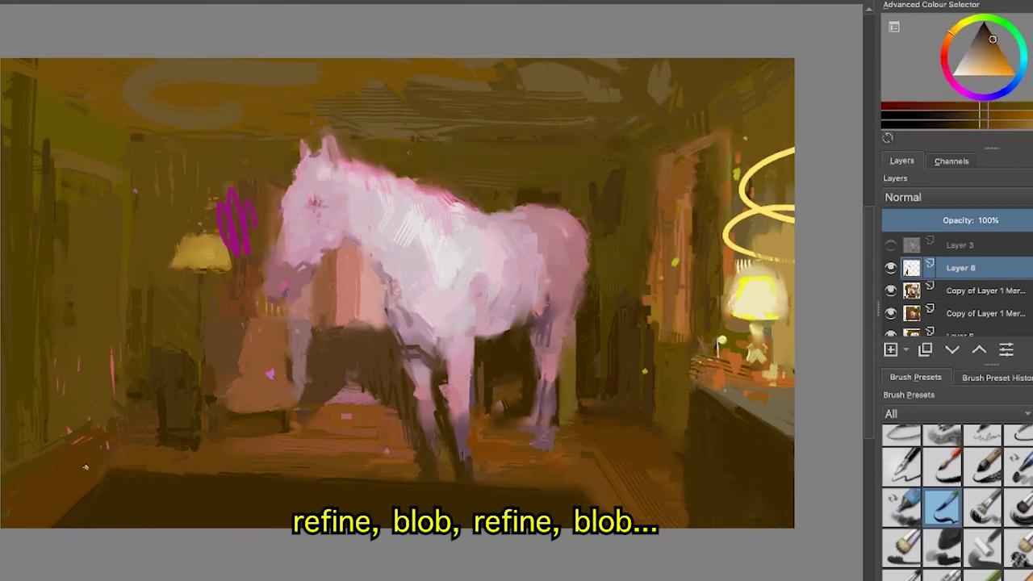
- Sample dark tones from the floor and cabinet, and sketch thin dark loops on the wall beside the cabinet
ctrl+click(181, 482)
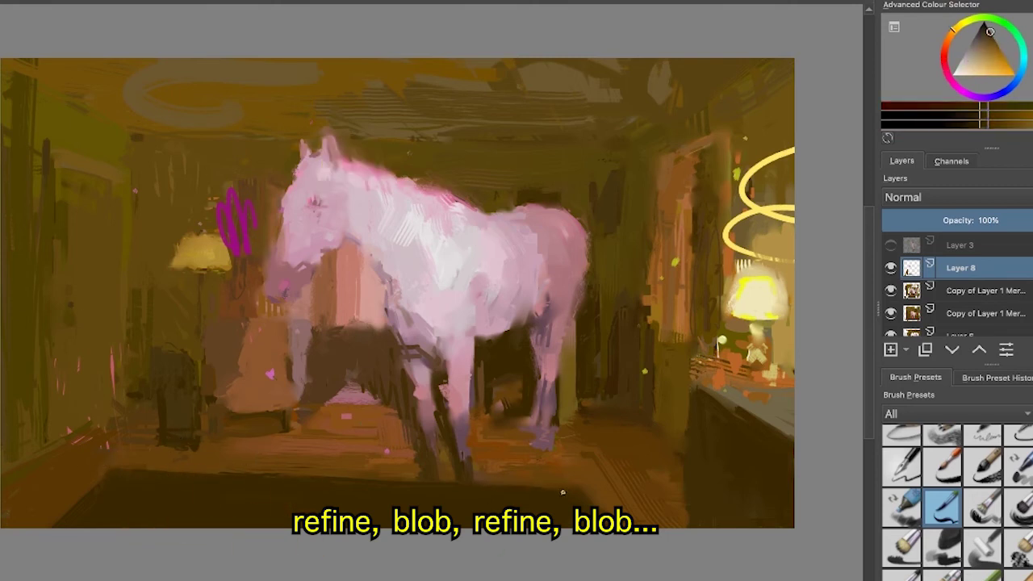
ctrl+click(690, 397)
ctrl+click(711, 438)
ctrl+click(655, 371)
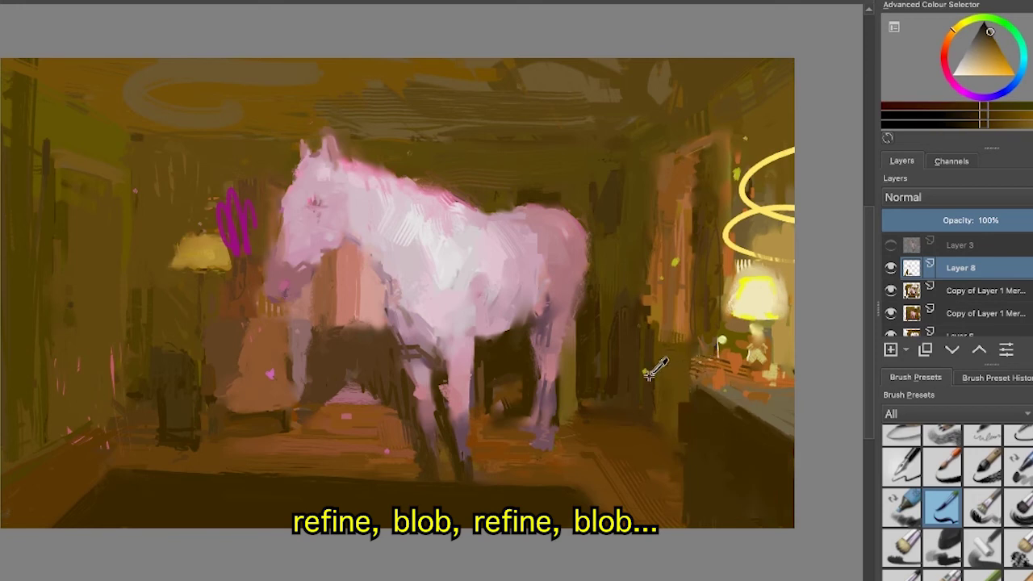
drag(662, 416, 686, 440)
- Touch up the floor and shadows around the horse's front legs with sampled browns
ctrl+click(357, 368)
drag(403, 400, 392, 438)
ctrl+click(379, 431)
ctrl+click(392, 440)
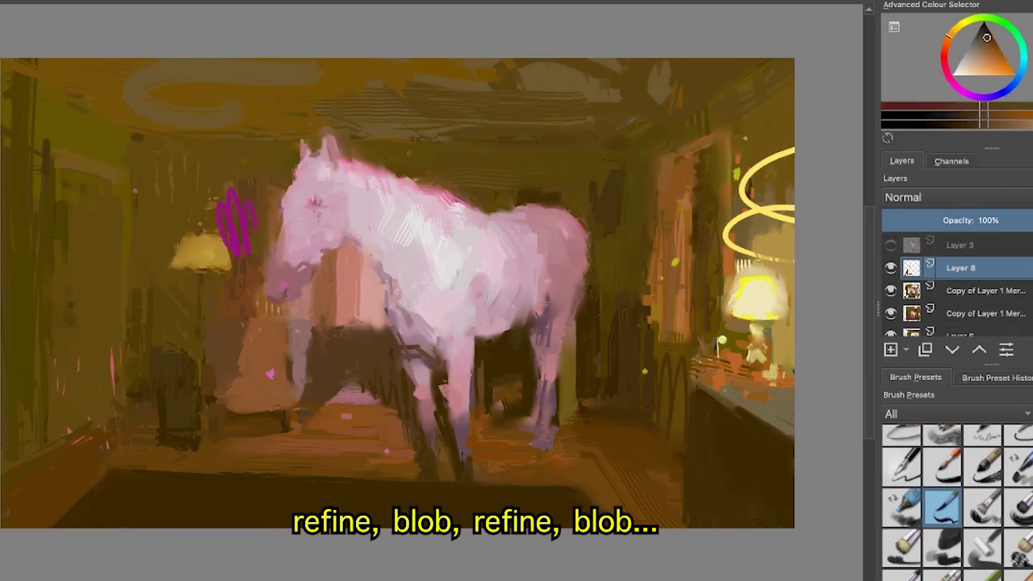
- Hatch dark strokes around the floor lamp's base and the neighbouring armchair edge, and undo the last stroke
ctrl+click(270, 405)
ctrl+click(194, 369)
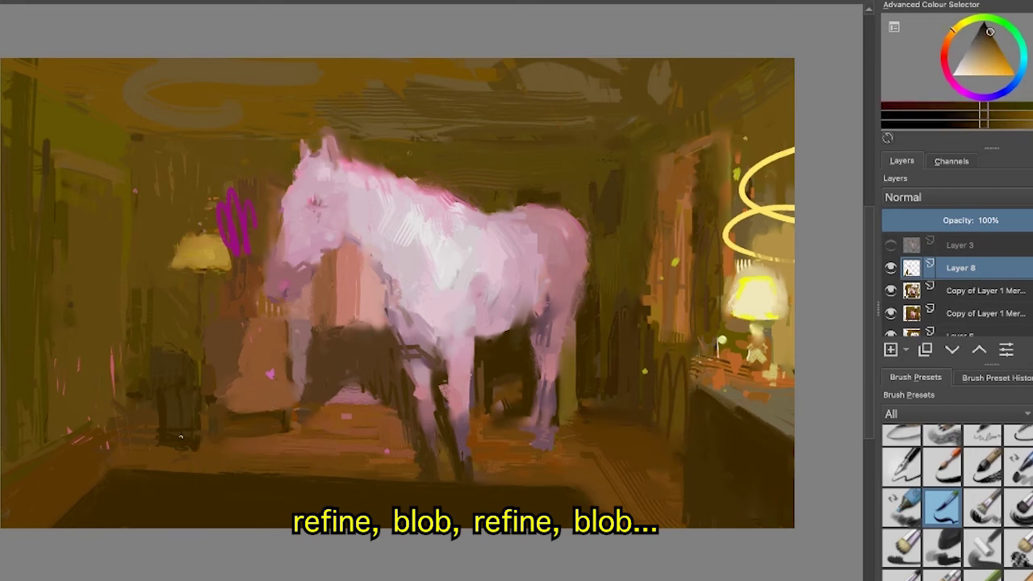
drag(159, 351, 189, 356)
ctrl+click(426, 166)
drag(218, 324, 213, 389)
ctrl+click(199, 257)
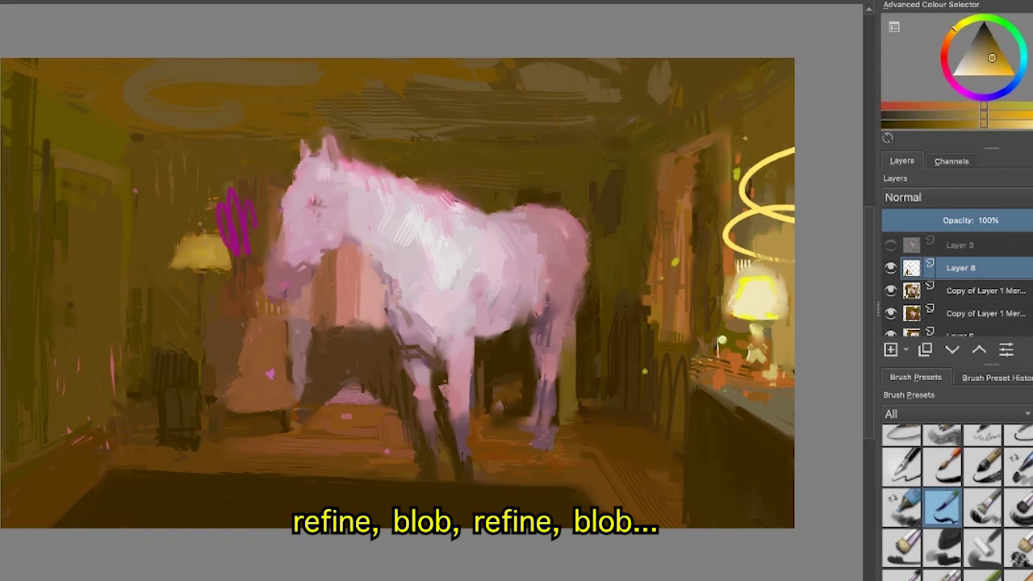
key(ctrl+z)
- Rework the left wall and the area around the far doorway with short strokes in sampled wall and curtain tones
mouse_move(71, 143)
mouse_down()
mouse_move(71, 168)
mouse_move(102, 171)
mouse_up()
ctrl+click(91, 201)
ctrl+click(683, 145)
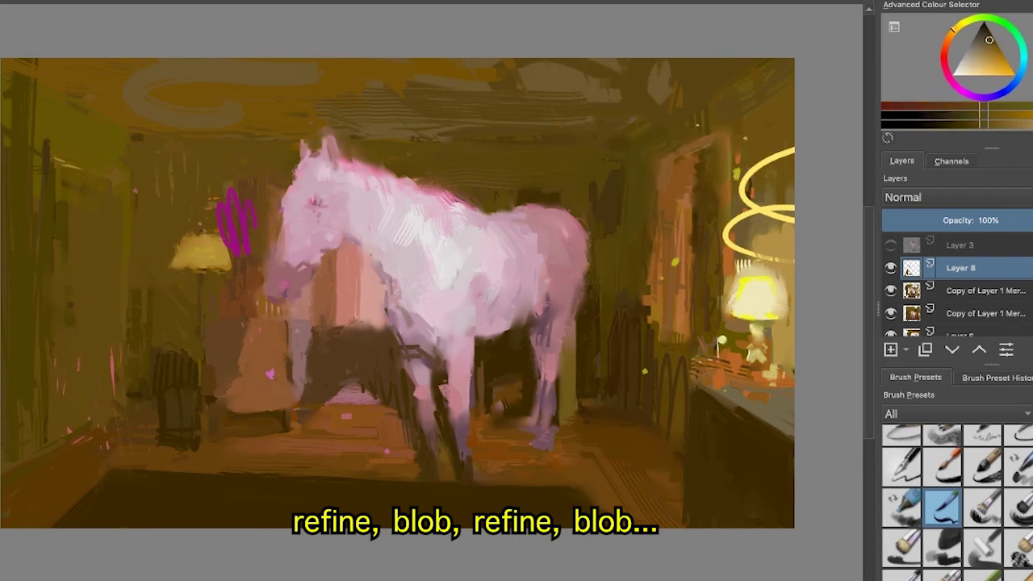
ctrl+click(704, 210)
ctrl+click(329, 263)
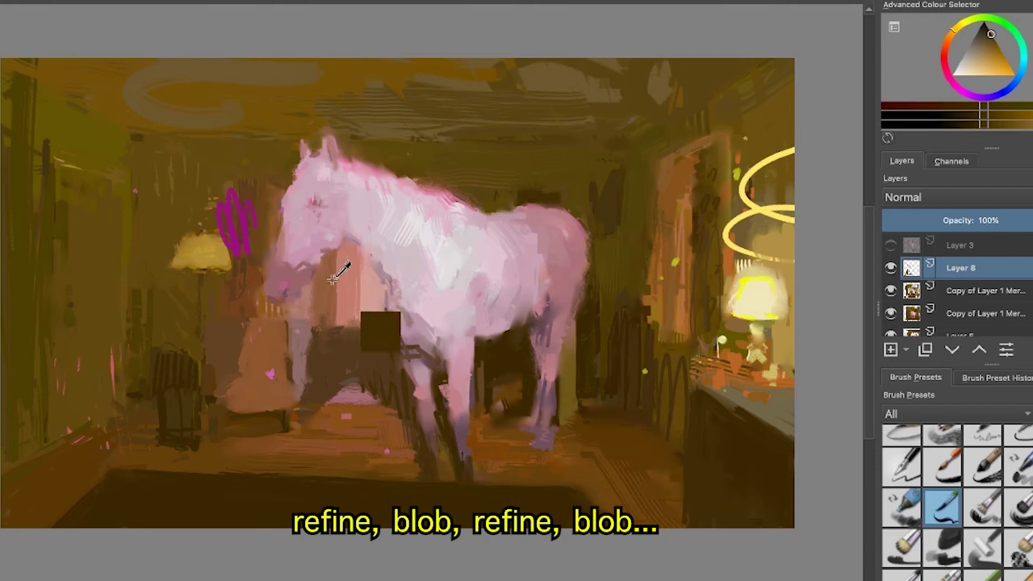
ctrl+click(255, 243)
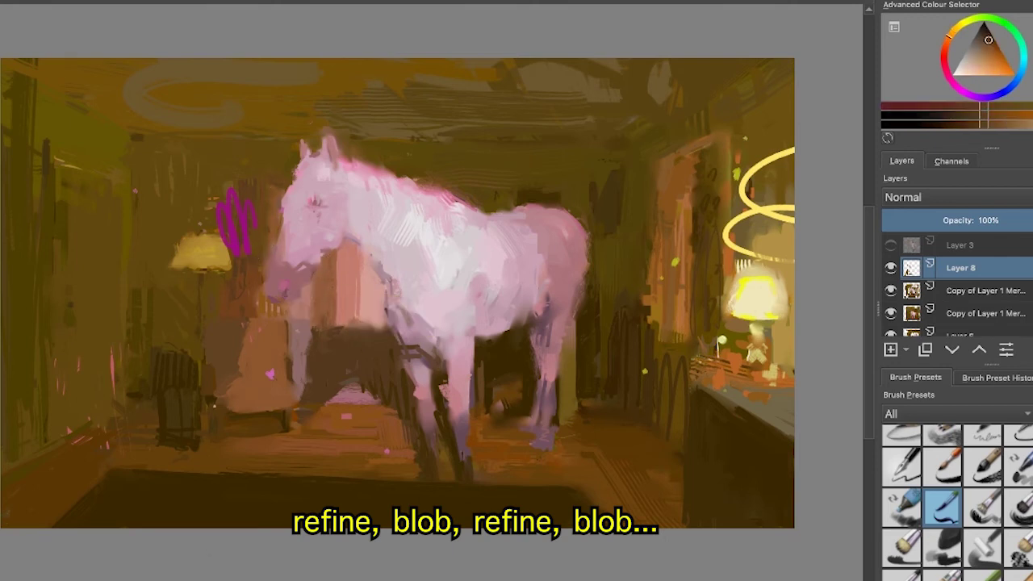
- Cover some pink flecks and the floor edge below the floor lamp with sampled floor browns
ctrl+click(25, 416)
ctrl+click(144, 477)
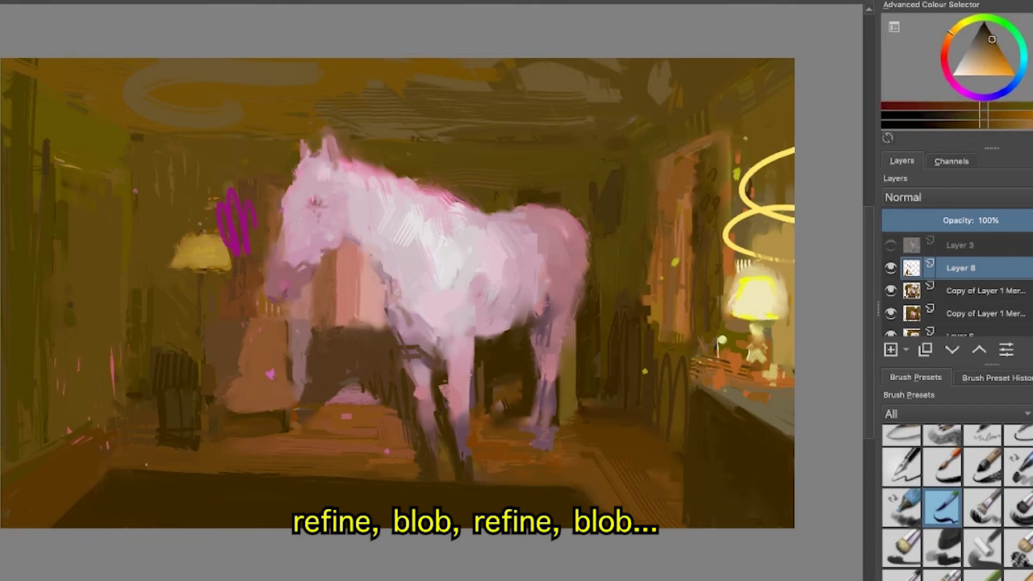
drag(157, 442, 188, 445)
ctrl+click(276, 488)
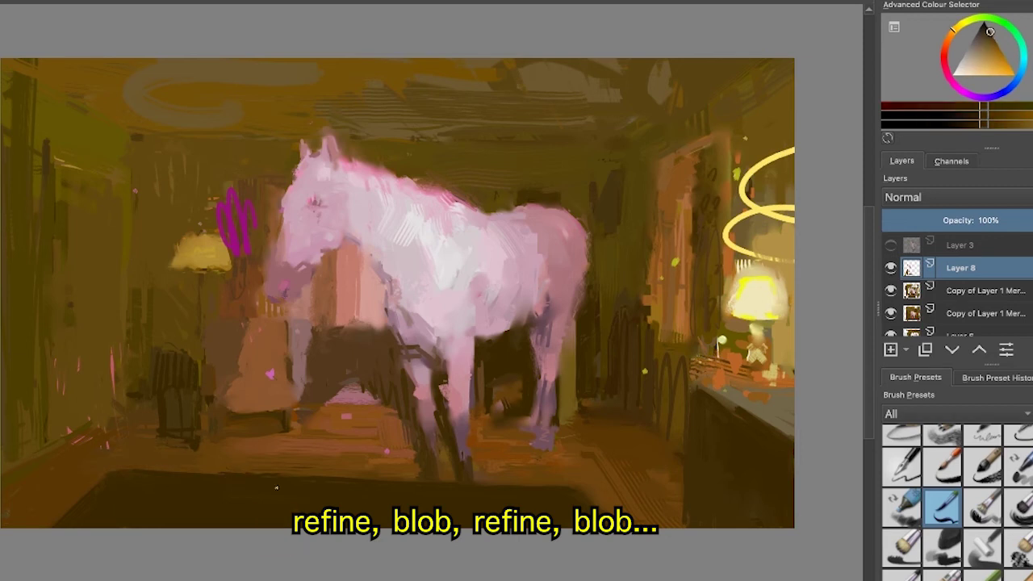
- Refine the armchair's outline and the pale shape beside it with sampled mauve, yellow and brown tones
ctrl+click(294, 322)
ctrl+click(302, 332)
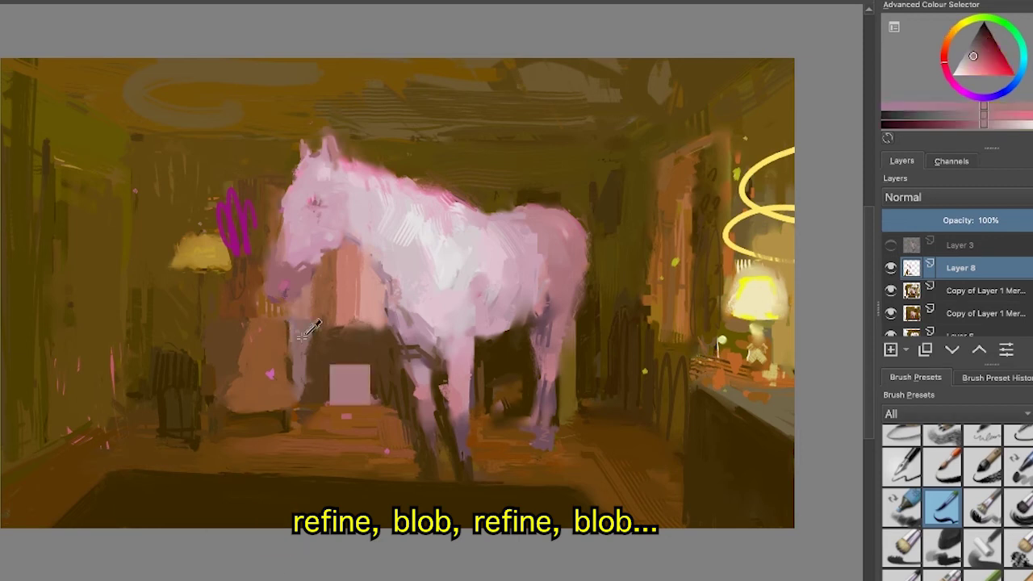
drag(288, 322, 288, 346)
ctrl+click(275, 325)
ctrl+click(235, 255)
drag(229, 321, 223, 378)
ctrl+click(235, 323)
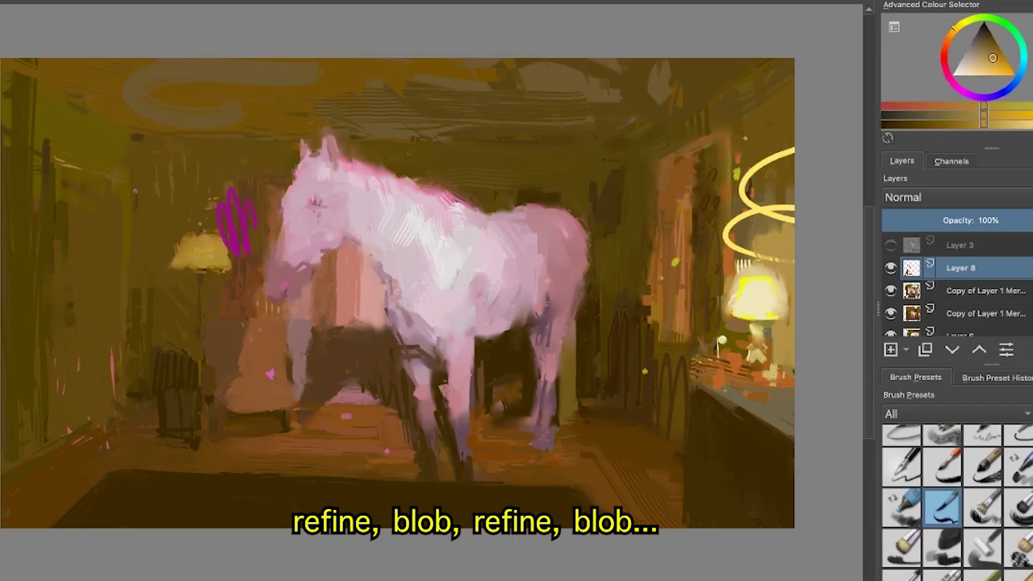
ctrl+click(229, 310)
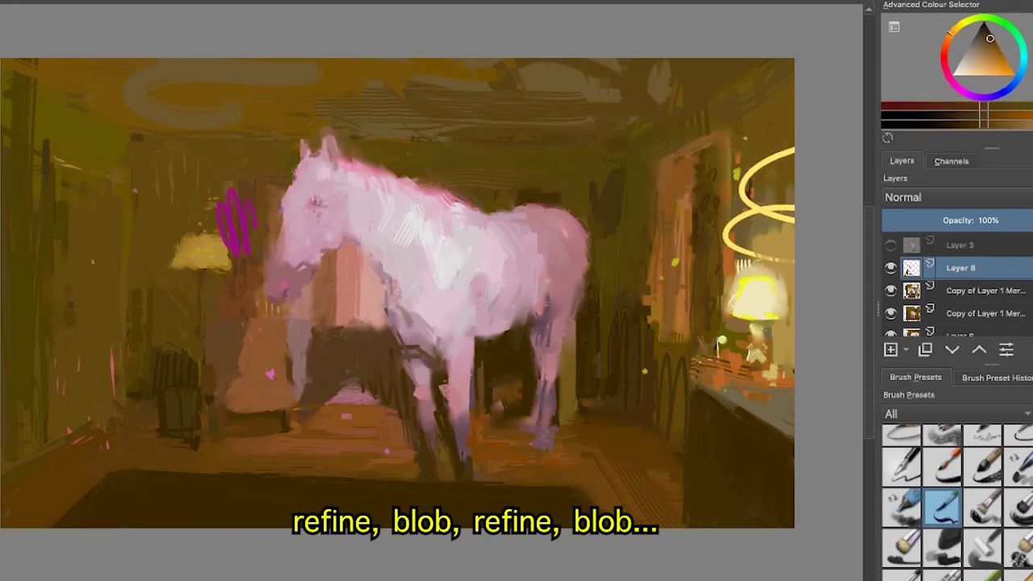
- Draw a thin dark line along the upper edge of the left wall, and sample the far wall's olive tone
ctrl+click(50, 87)
drag(5, 73, 102, 133)
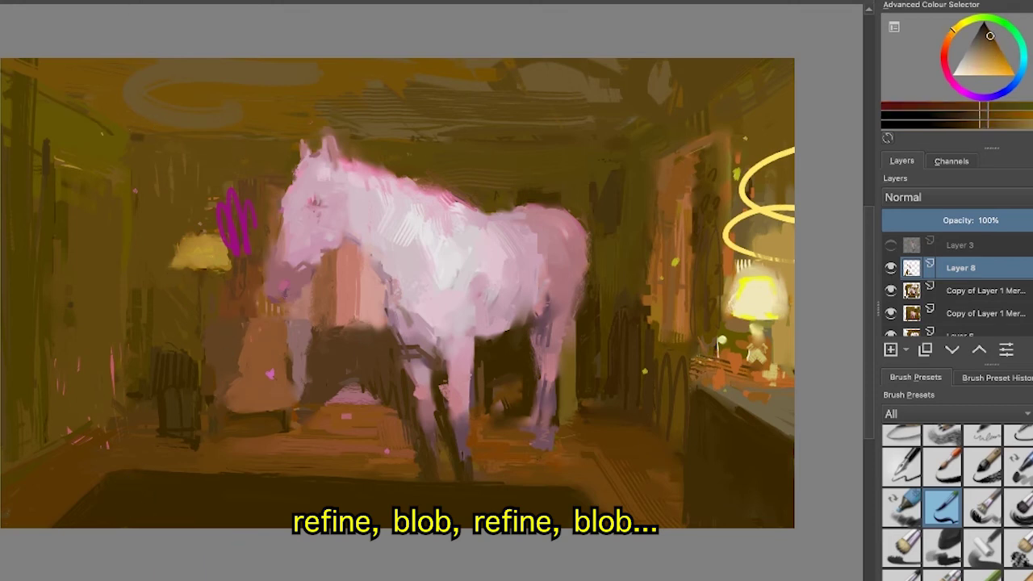
ctrl+click(636, 138)
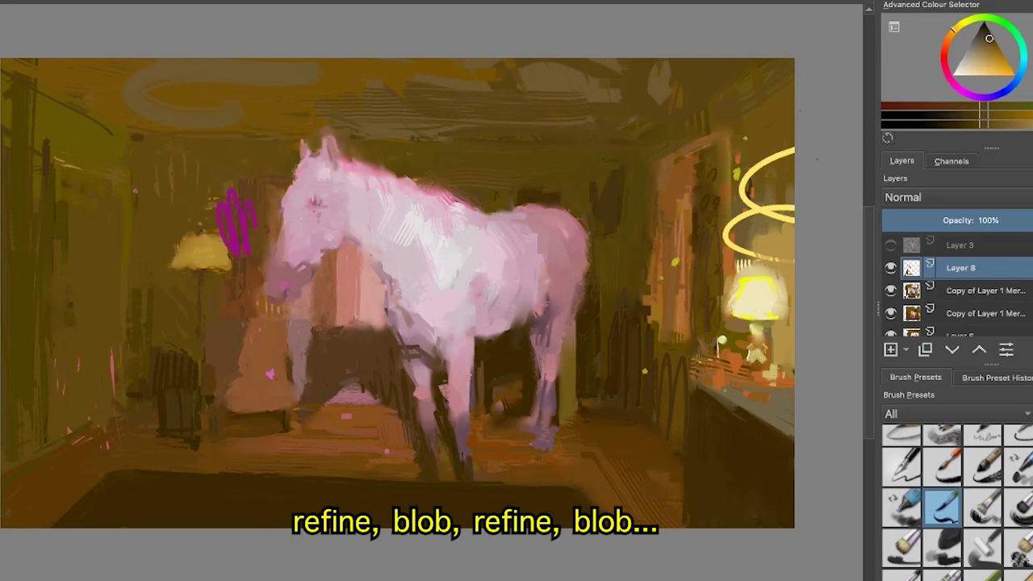
- Blend the horse's rump, belly, front leg and chest with pinks and mauves sampled from its body
ctrl+click(466, 221)
ctrl+click(576, 228)
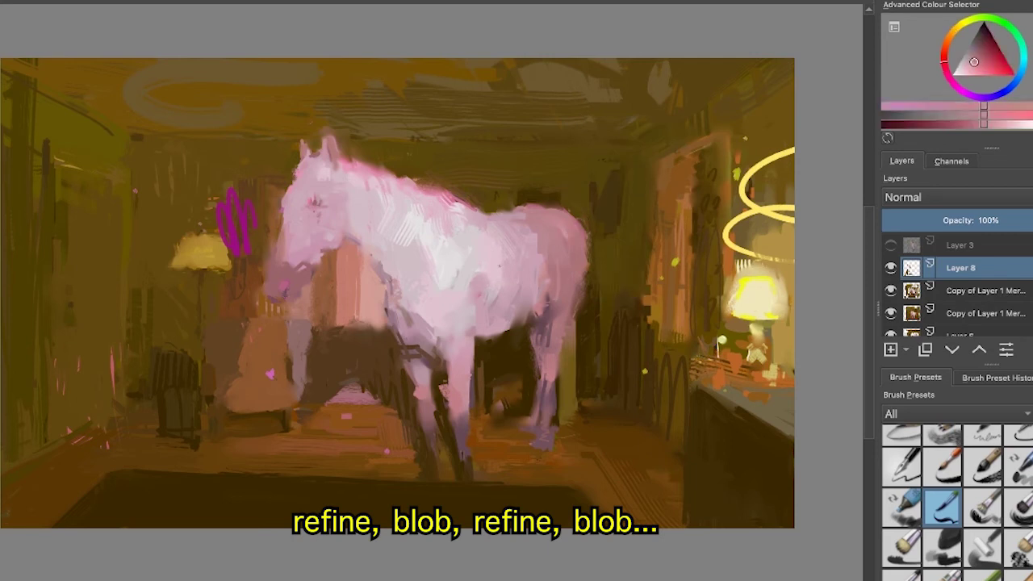
ctrl+click(551, 323)
ctrl+click(469, 324)
ctrl+click(497, 286)
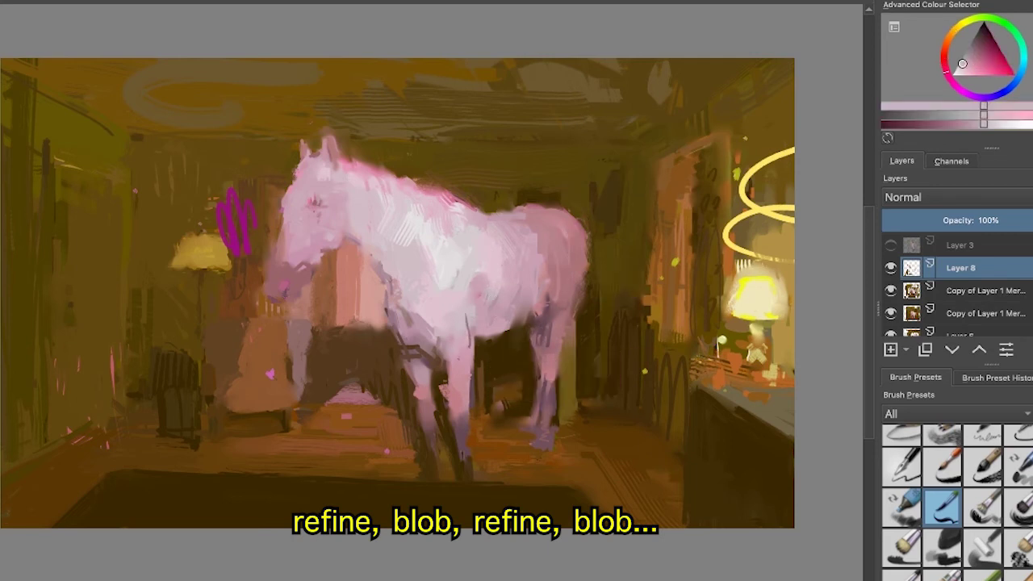
ctrl+click(459, 362)
ctrl+click(406, 280)
drag(388, 270, 398, 288)
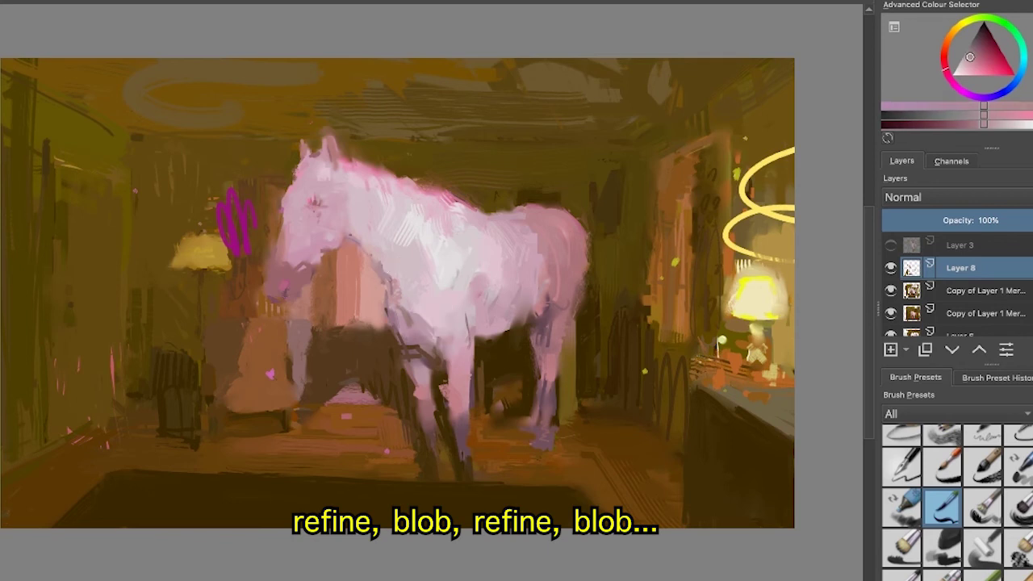
- Refine the horse's jaw, forehead, eye and muzzle with small strokes in colours sampled from the head
ctrl+click(322, 248)
ctrl+click(333, 176)
ctrl+click(340, 200)
ctrl+click(321, 207)
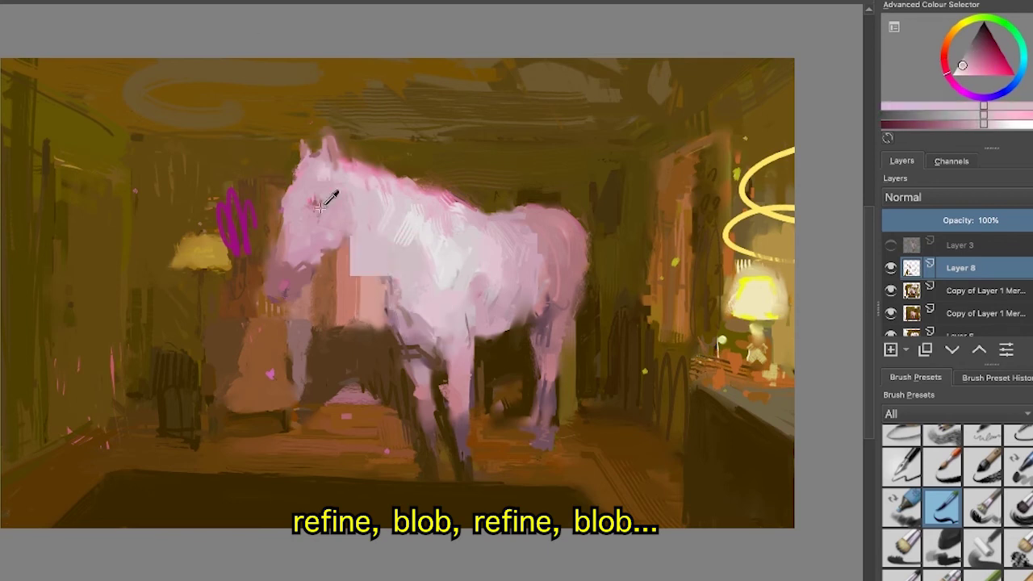
ctrl+click(313, 206)
drag(312, 210, 315, 223)
ctrl+click(281, 285)
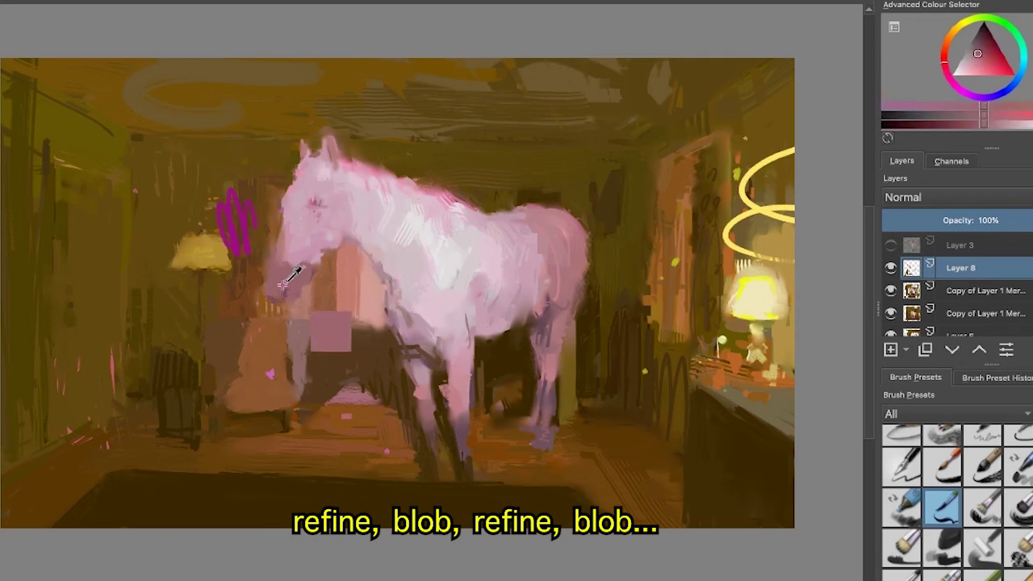
- Touch up the horse's muzzle and the armchair with sampled muzzle pink and chair brown
ctrl+click(260, 345)
ctrl+click(426, 270)
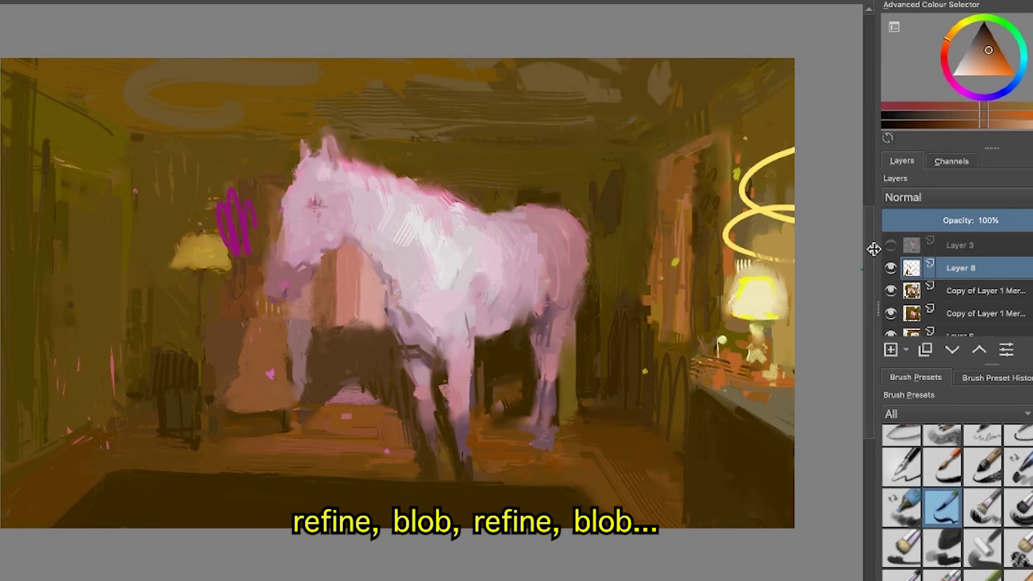
drag(289, 287, 315, 263)
ctrl+click(315, 262)
ctrl+click(312, 262)
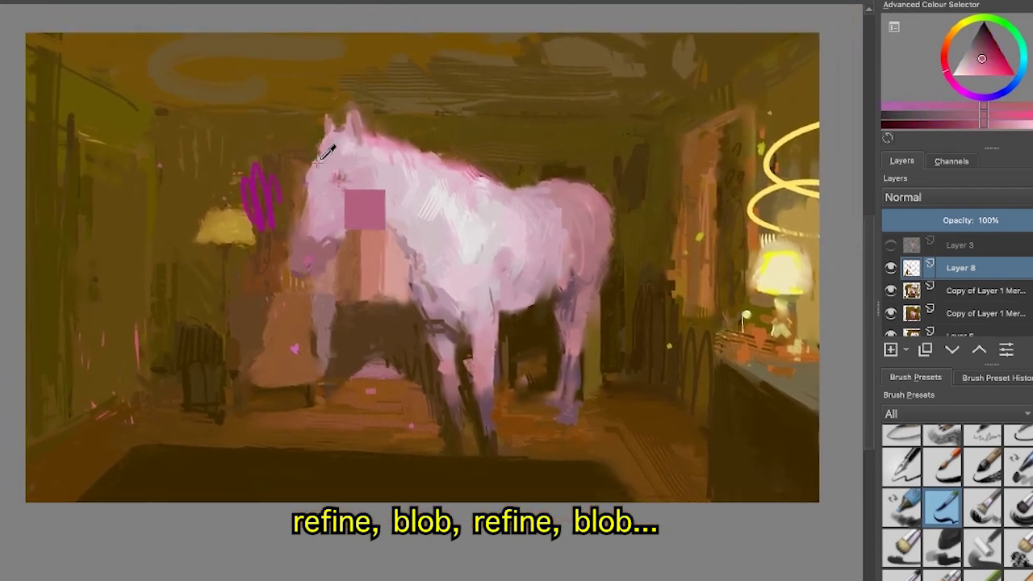
ctrl+click(290, 362)
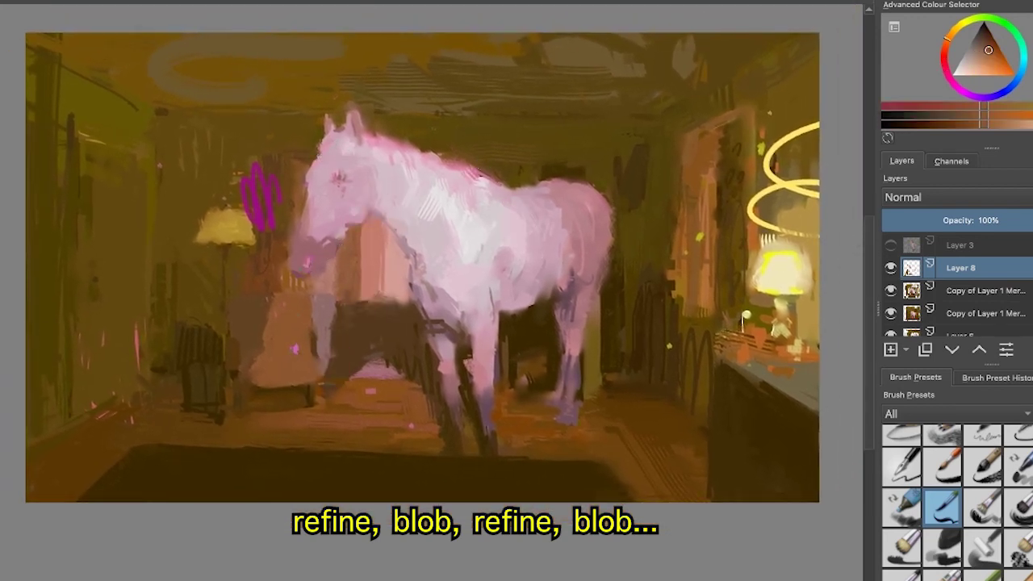
- Sample the mane's pink and shift it to a more saturated, darker pink for accents on the nostril
ctrl+click(466, 173)
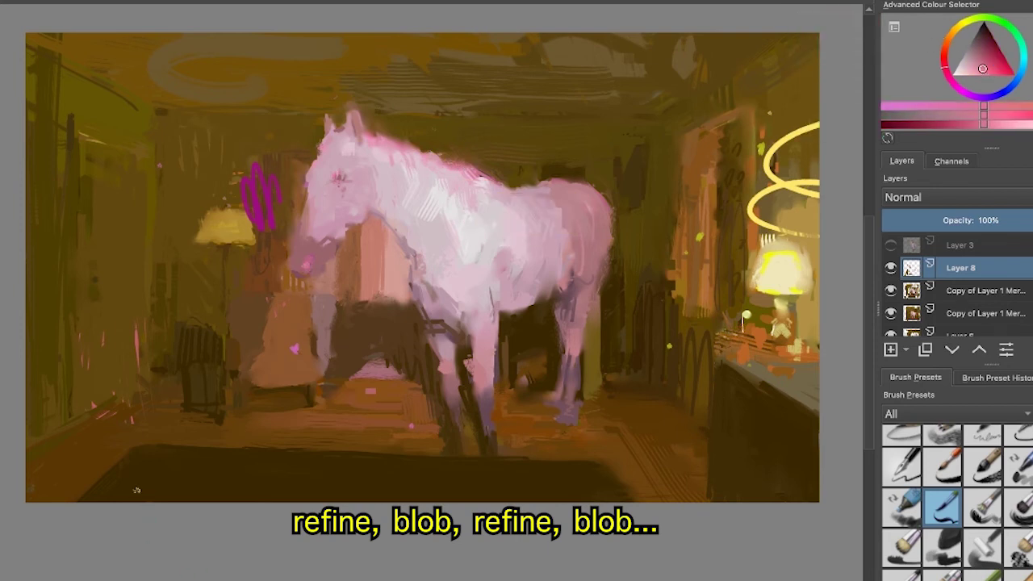
click(987, 69)
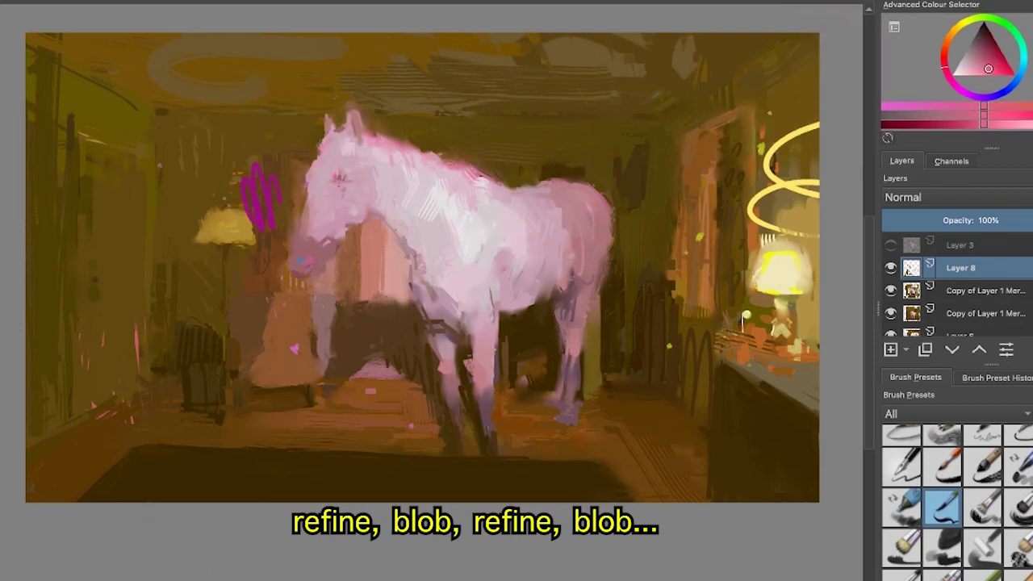
click(986, 64)
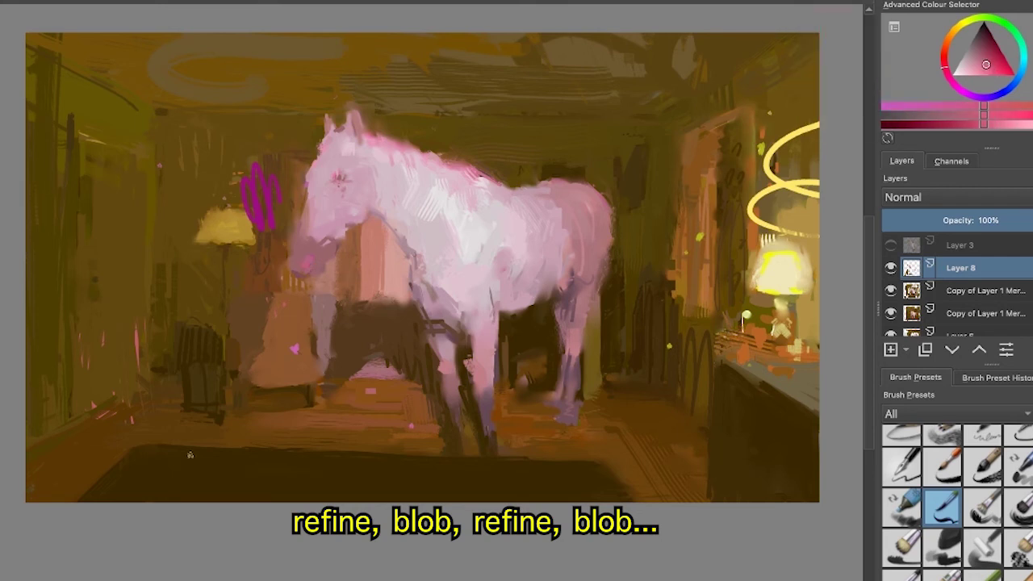
- Compare the painting with and without Layer 8, and sample the muzzle pink and the tan below the jaw for touch-ups
click(895, 270)
click(895, 270)
click(895, 269)
click(896, 268)
ctrl+click(308, 264)
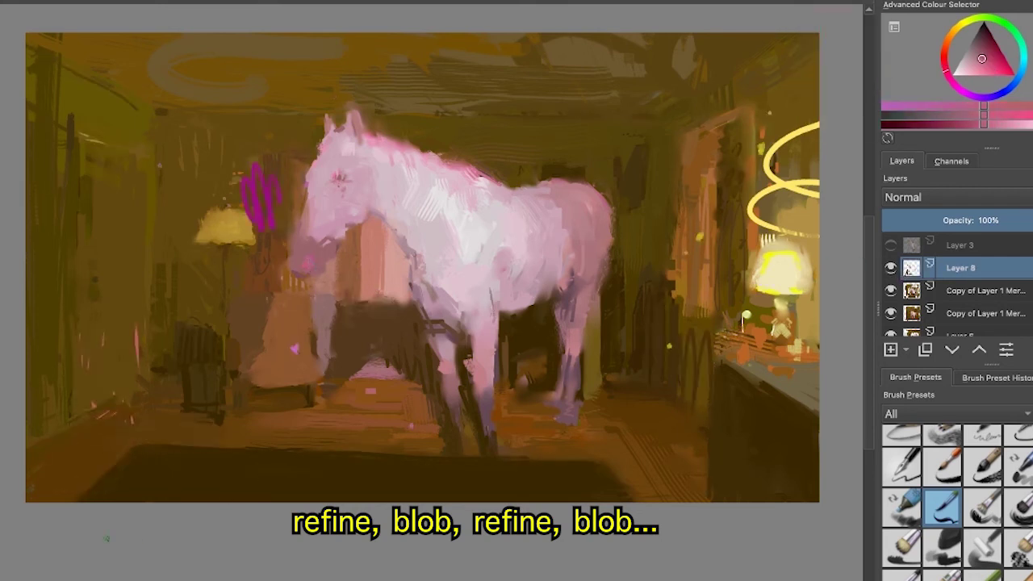
ctrl+click(341, 246)
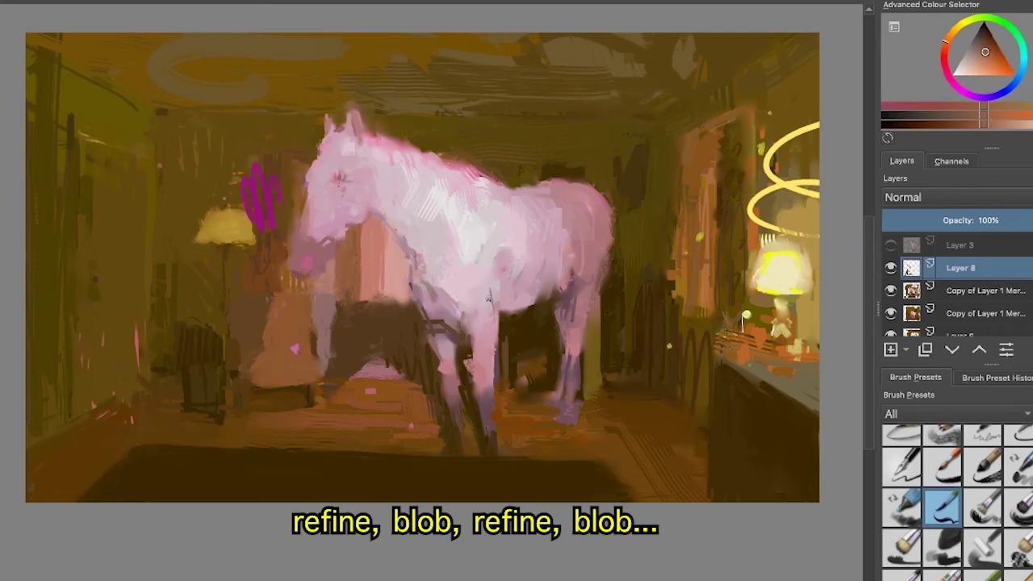
- Toggle the visibility of Layer 8 and the merged copy below it to compare the painting's versions
click(895, 268)
click(896, 269)
click(891, 269)
click(892, 269)
click(891, 291)
click(891, 290)
click(892, 269)
click(892, 270)
click(892, 290)
click(891, 291)
- Select the upper merged copy of Layer 1 and repeatedly hide and show it to examine its changes
click(911, 292)
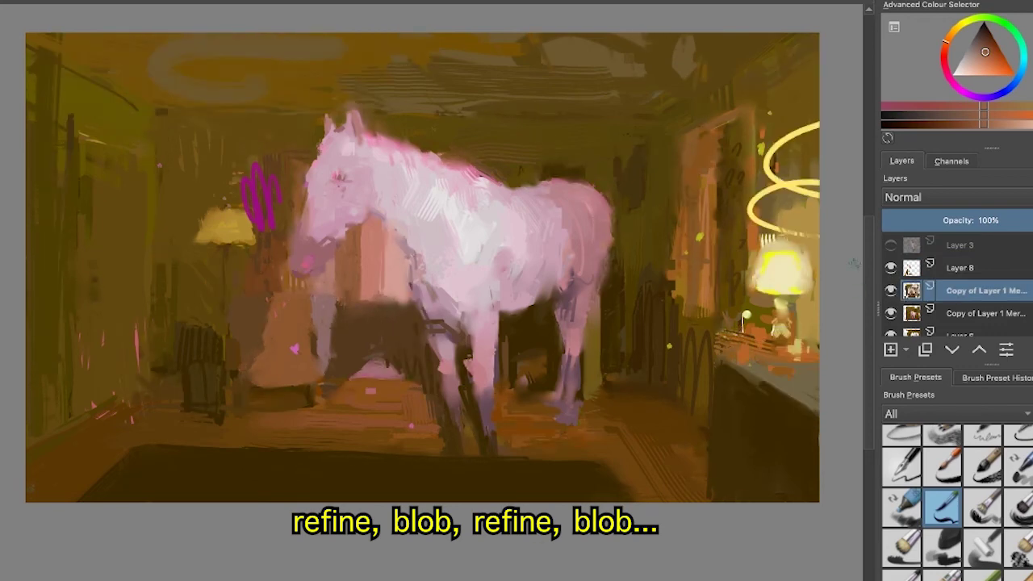
click(891, 290)
click(892, 291)
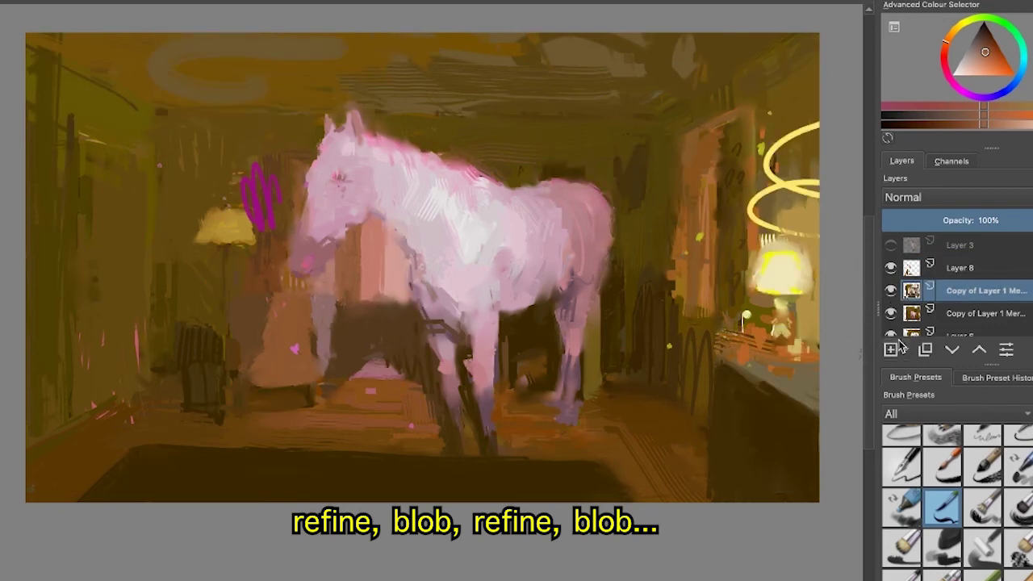
click(891, 291)
click(892, 290)
click(891, 291)
click(891, 290)
click(892, 291)
click(892, 291)
click(892, 291)
click(892, 292)
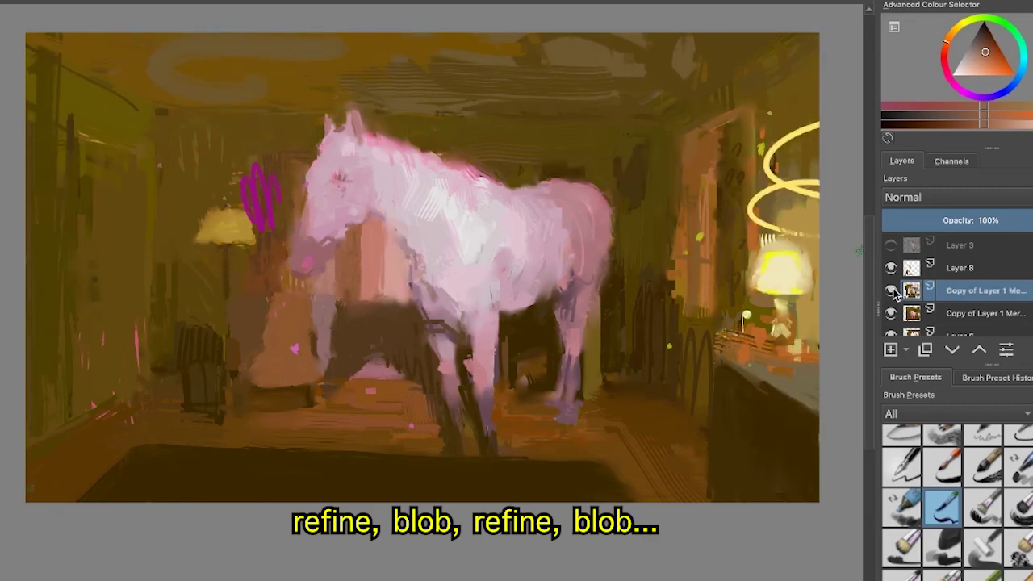
click(892, 291)
click(892, 292)
click(892, 291)
click(892, 291)
click(892, 291)
click(892, 291)
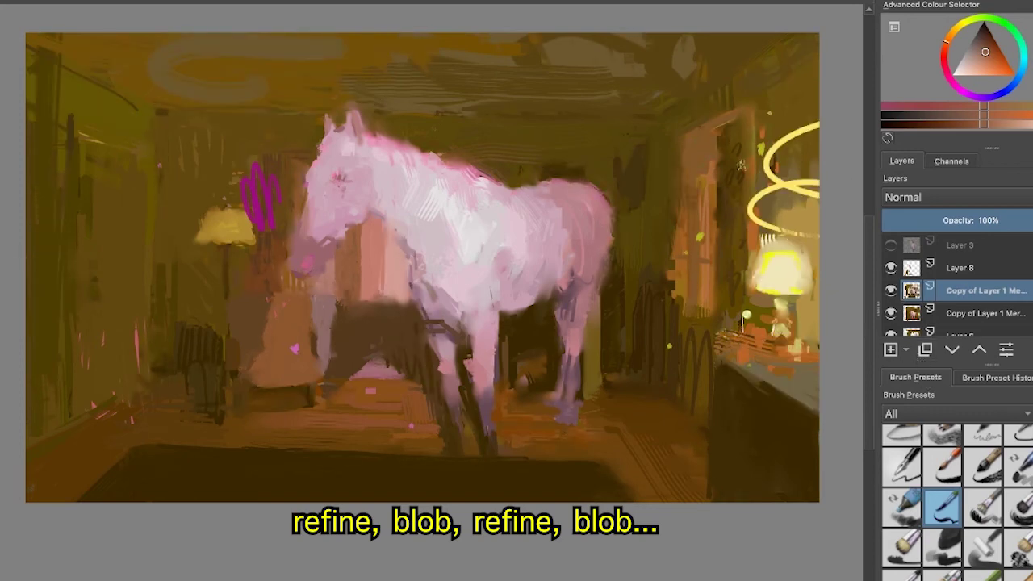
- Toggle both merged copies of Layer 1 to compare versions, leaving the upper copy shown and the lower one hidden
click(892, 291)
click(892, 291)
click(892, 292)
click(892, 313)
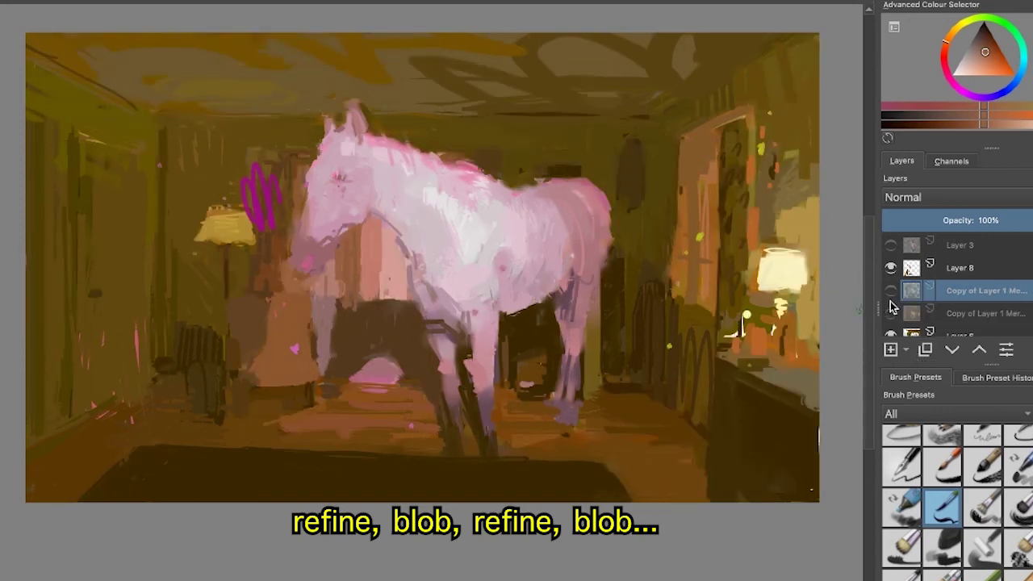
click(892, 313)
click(892, 313)
click(892, 312)
click(892, 294)
click(892, 292)
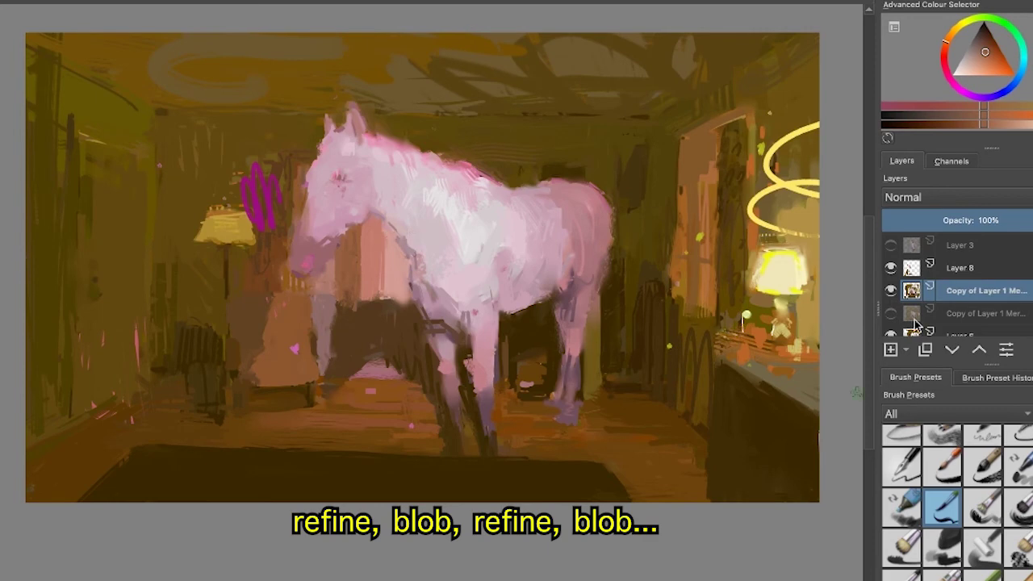
- Compare the upper merged copy with Layer 6 and the layers beneath while the lower copy is hidden
click(893, 293)
click(893, 292)
click(892, 291)
click(892, 290)
click(892, 291)
click(892, 290)
click(894, 292)
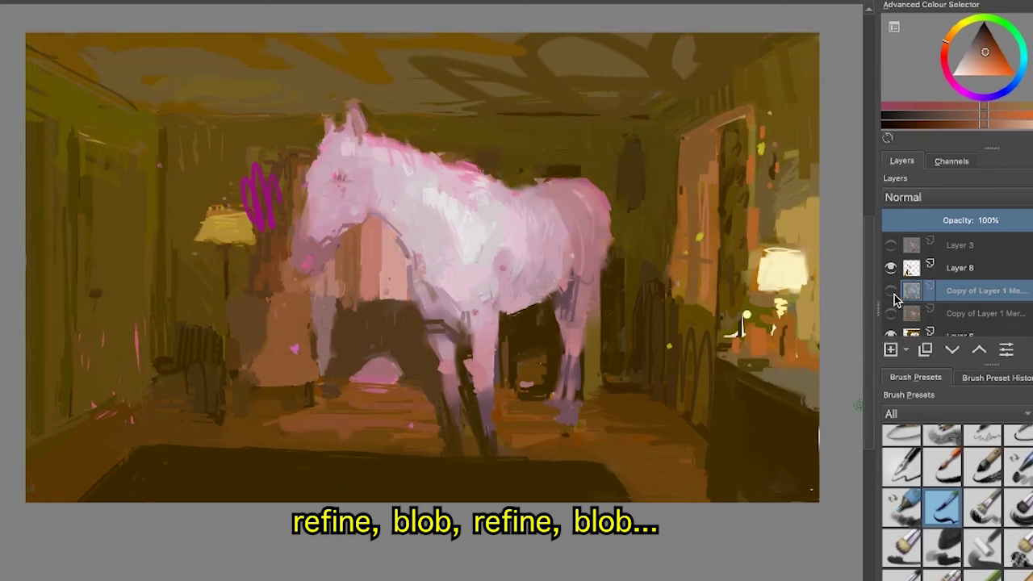
click(893, 292)
click(891, 292)
click(890, 292)
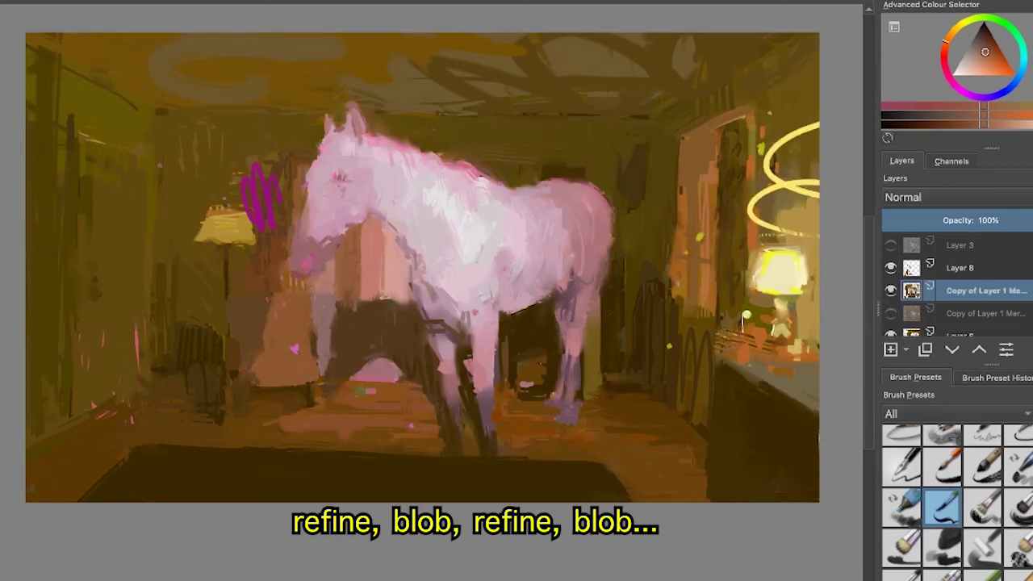
- Remove the small pink square on the floor from the upper merged copy and check the layer on and off
click(890, 292)
click(892, 293)
click(892, 292)
click(892, 293)
click(891, 293)
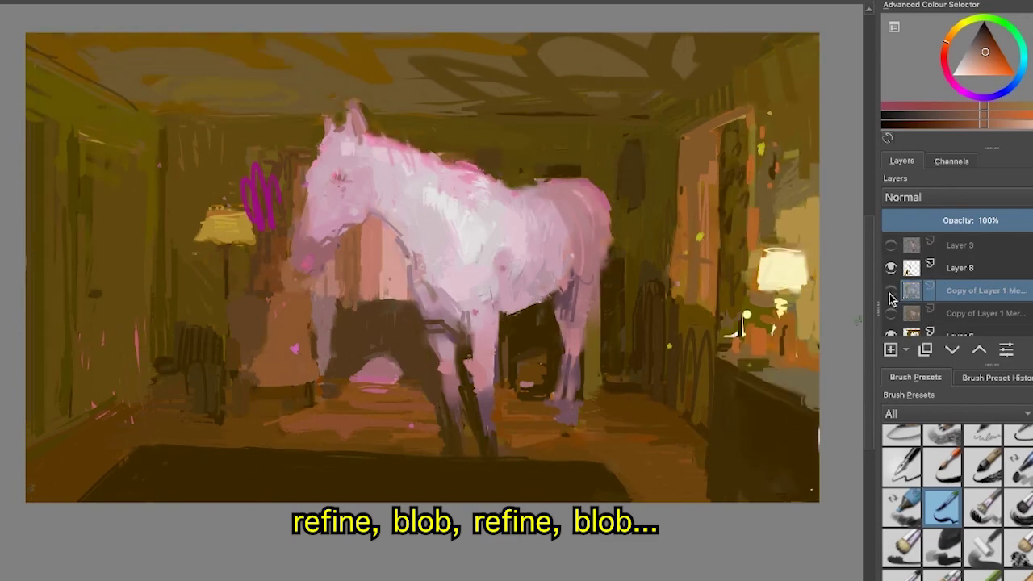
click(891, 294)
click(892, 294)
click(891, 294)
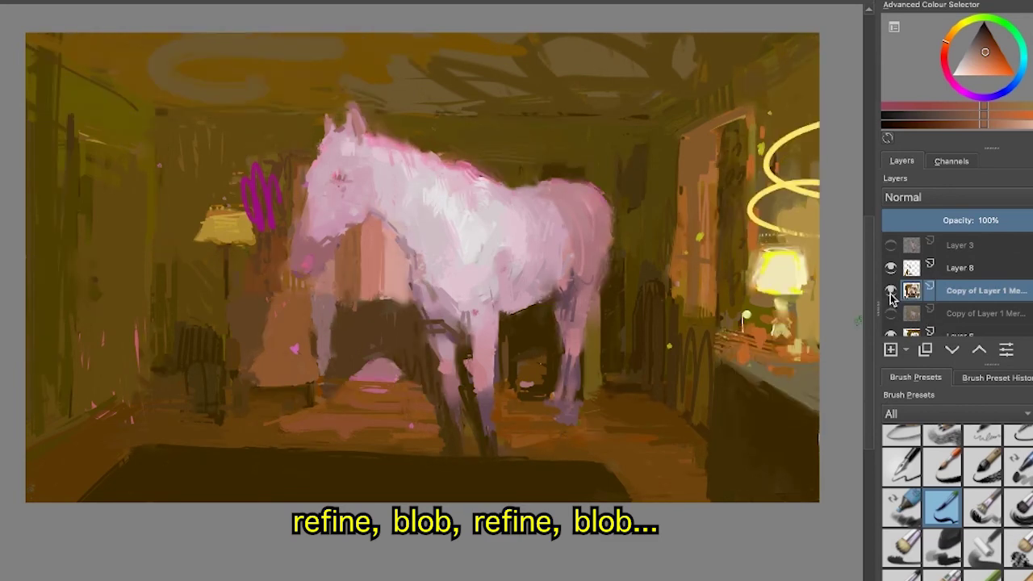
- Alternate the upper merged copy with the version beneath it to examine the ceiling, walls, table lamp and horse
click(891, 294)
click(891, 294)
click(891, 292)
click(892, 292)
click(892, 293)
click(891, 293)
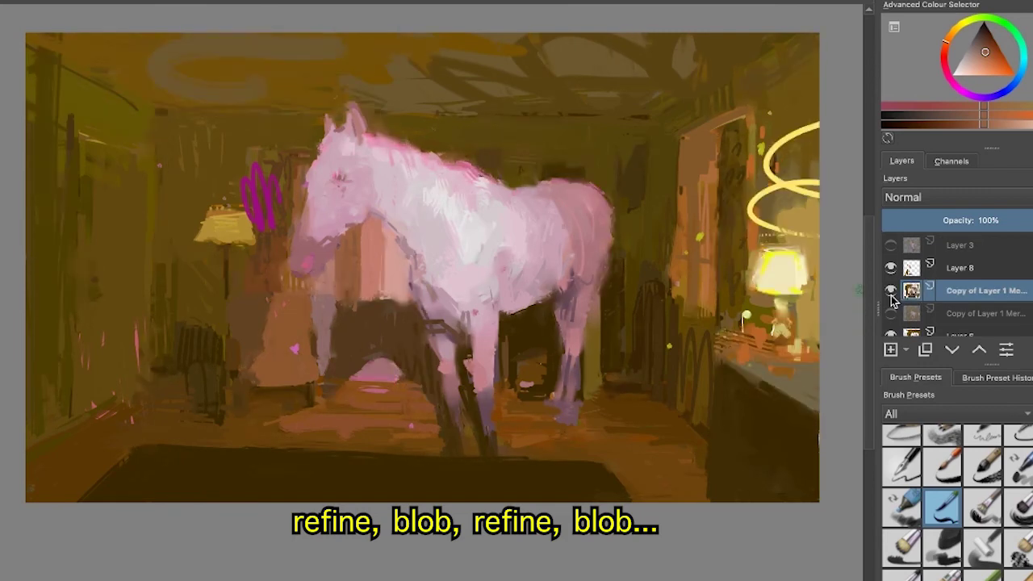
click(891, 293)
click(891, 293)
click(892, 292)
click(891, 292)
click(892, 292)
click(891, 293)
click(891, 292)
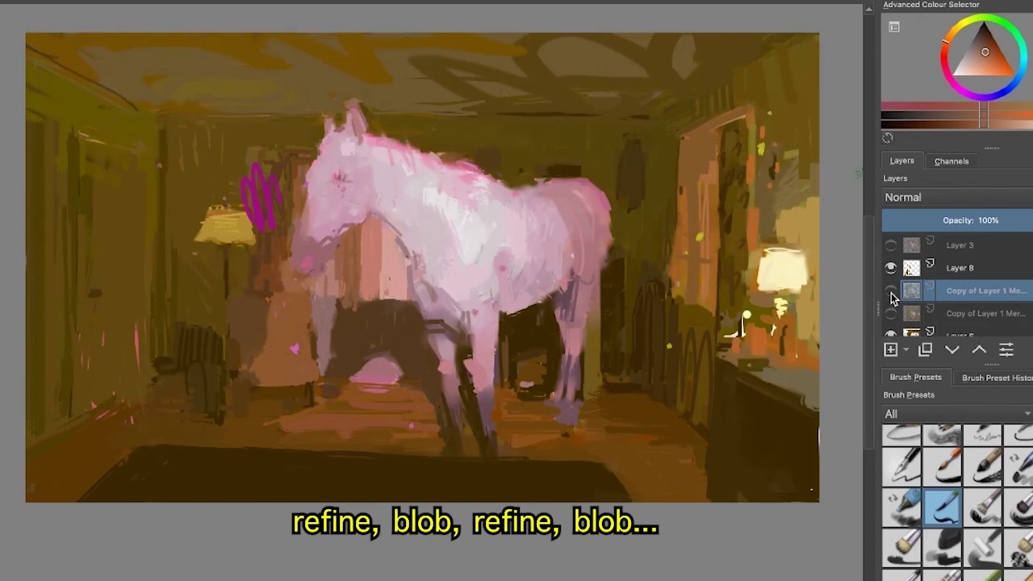
click(891, 292)
click(891, 292)
click(891, 292)
click(892, 292)
click(892, 292)
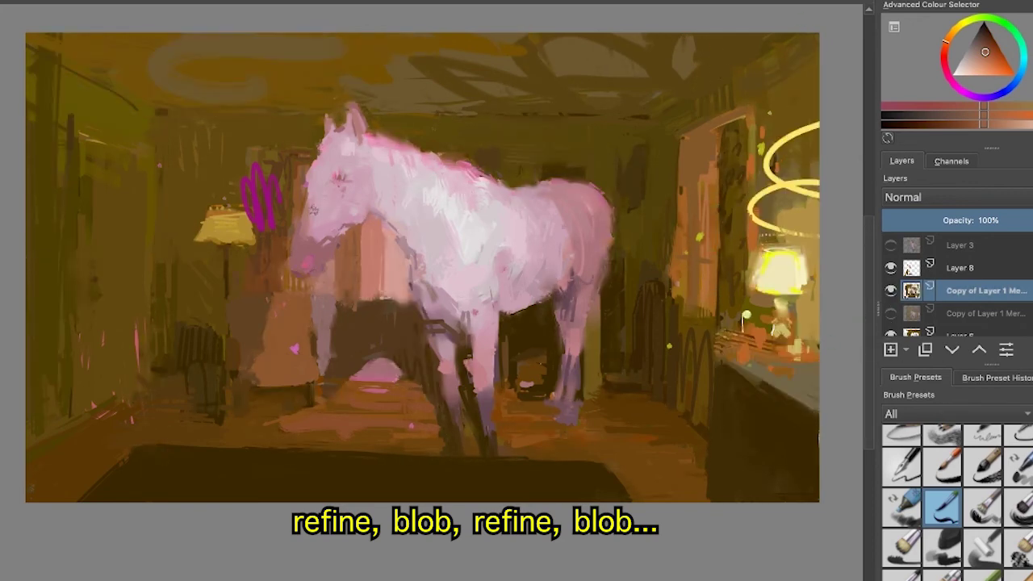
click(892, 292)
click(893, 292)
click(892, 292)
click(892, 292)
click(892, 292)
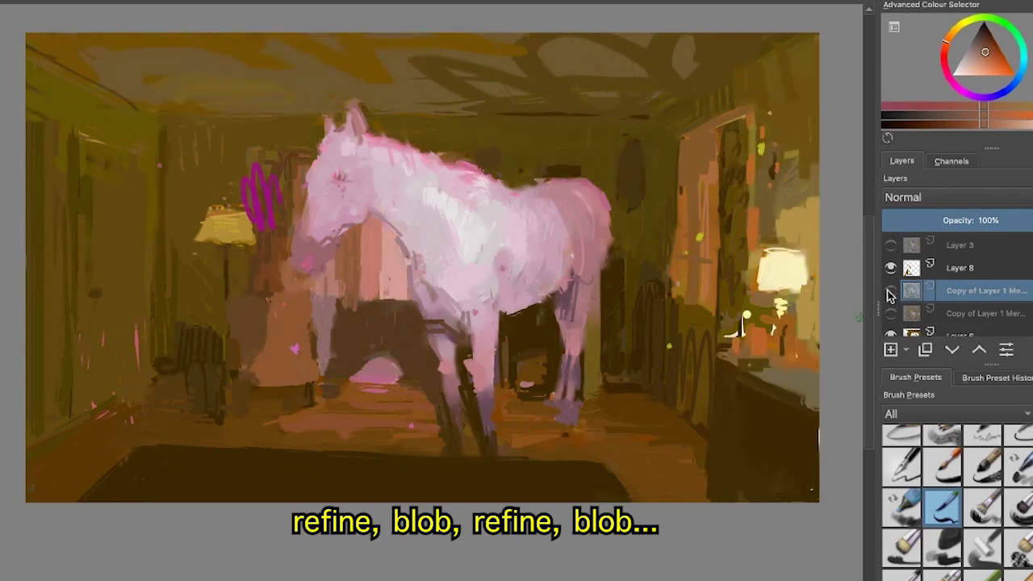
click(892, 292)
click(890, 293)
click(892, 292)
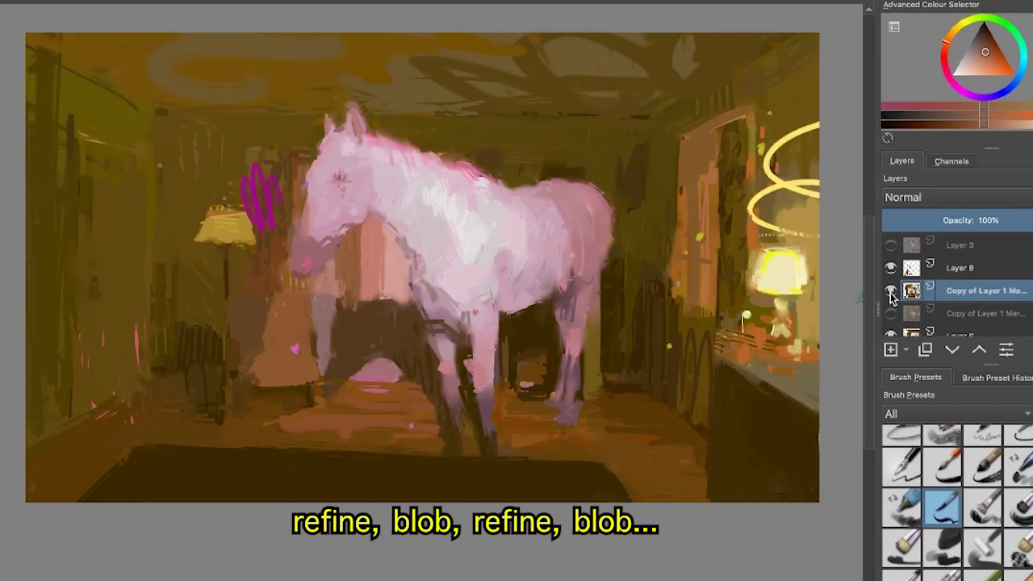
click(891, 293)
click(891, 292)
click(891, 292)
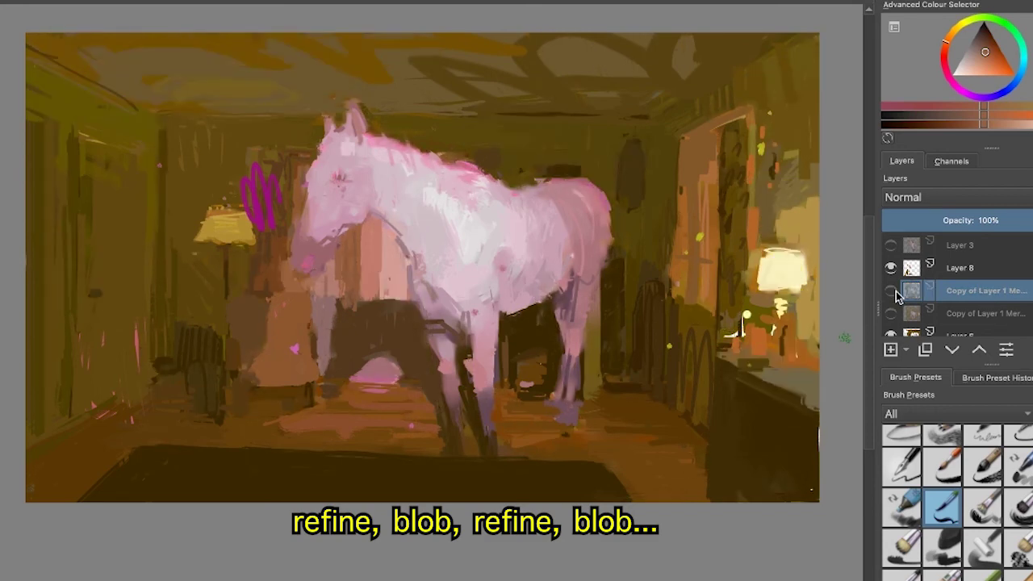
click(891, 291)
click(891, 292)
click(891, 292)
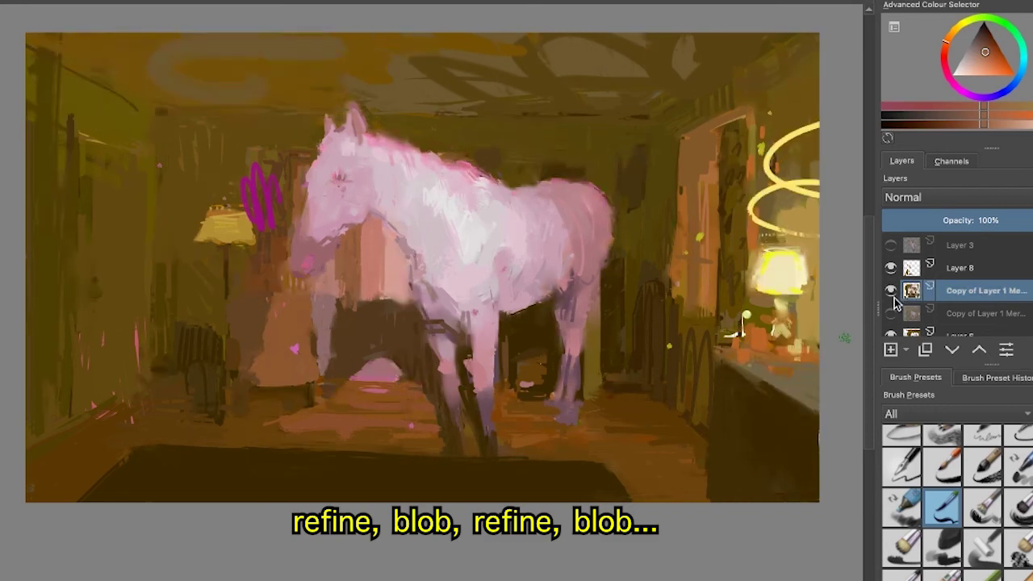
click(891, 292)
click(891, 291)
click(892, 292)
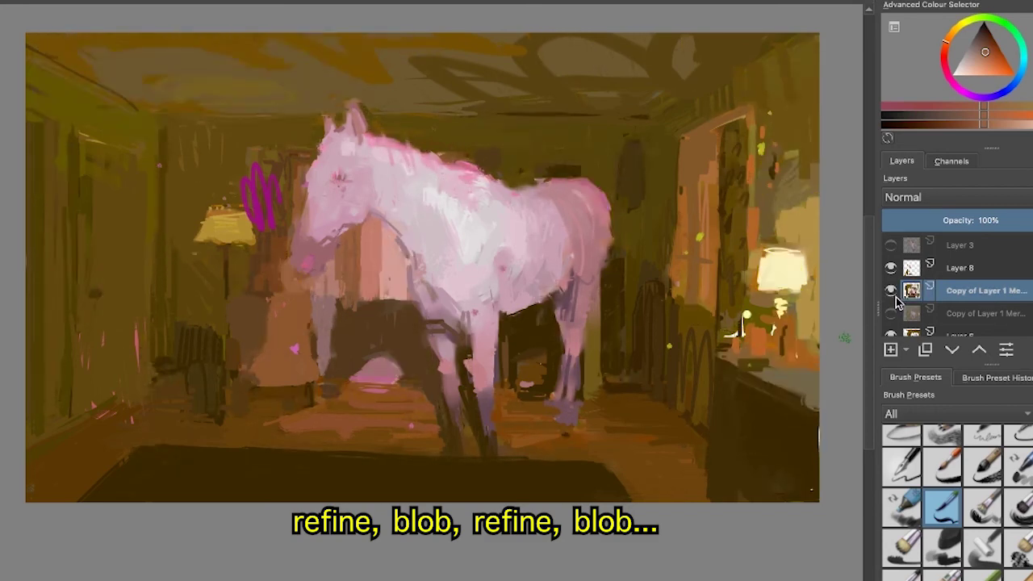
click(891, 292)
click(891, 291)
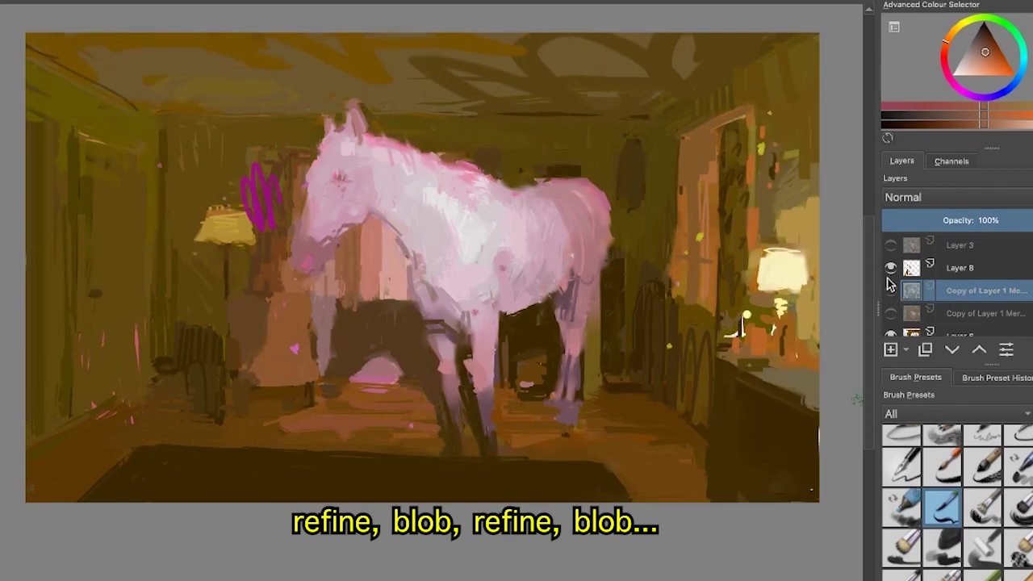
- Check the painting without Layer 8, then make the lower merged copy, the upper merged copy and Layer 8 all visible
click(891, 270)
click(890, 270)
click(891, 270)
drag(890, 314, 890, 292)
mouse_move(891, 293)
mouse_down()
mouse_move(890, 314)
mouse_move(891, 292)
mouse_up()
mouse_move(891, 292)
mouse_down()
mouse_move(889, 314)
mouse_move(890, 299)
mouse_up()
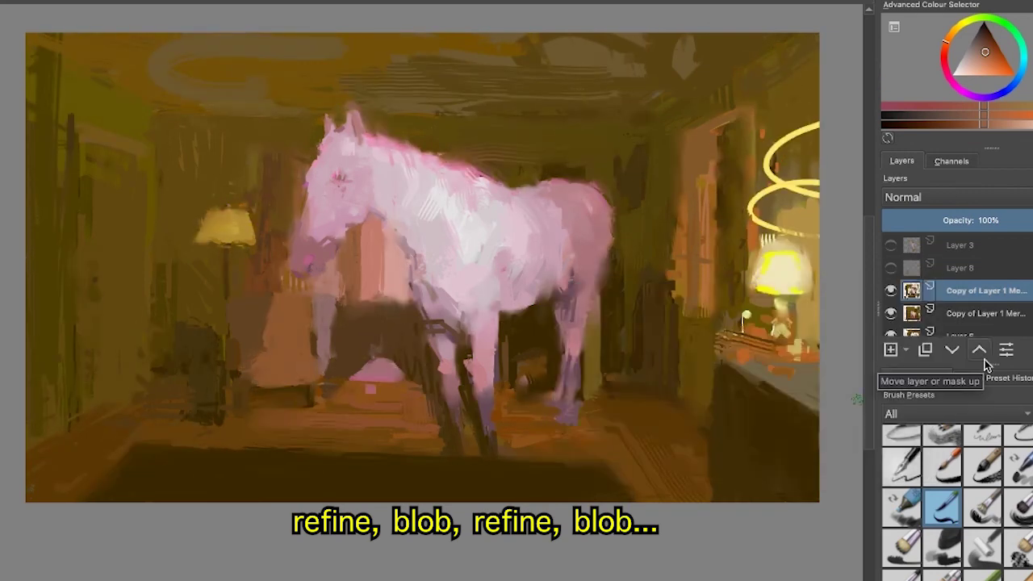
click(891, 268)
- Compare the whole painting at reduced size with and without the upper merged copy, also with Layer 8 hidden
scroll(560, 282, down, 3)
drag(558, 281, 495, 309)
click(892, 291)
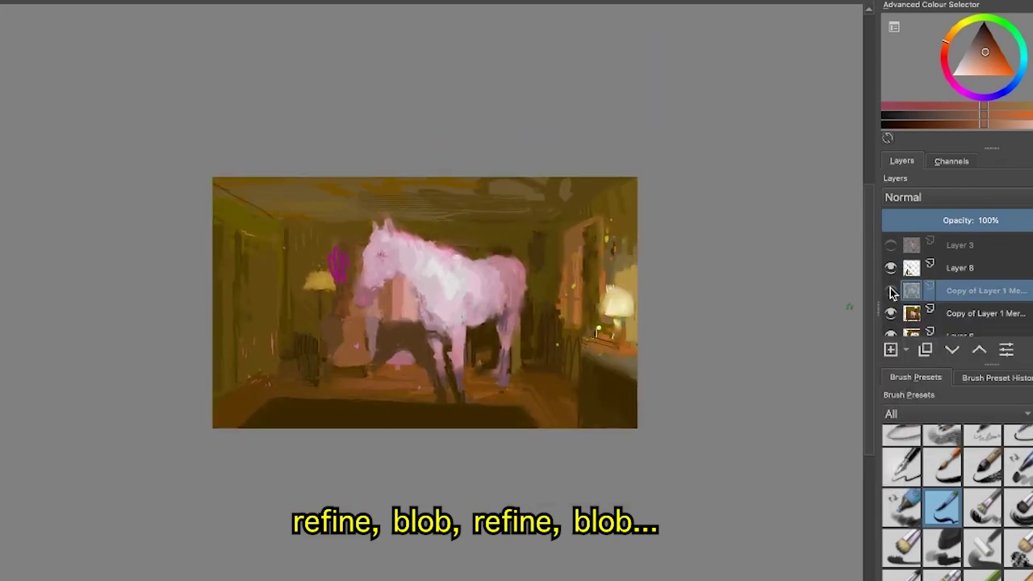
click(891, 291)
click(891, 291)
click(891, 291)
click(891, 268)
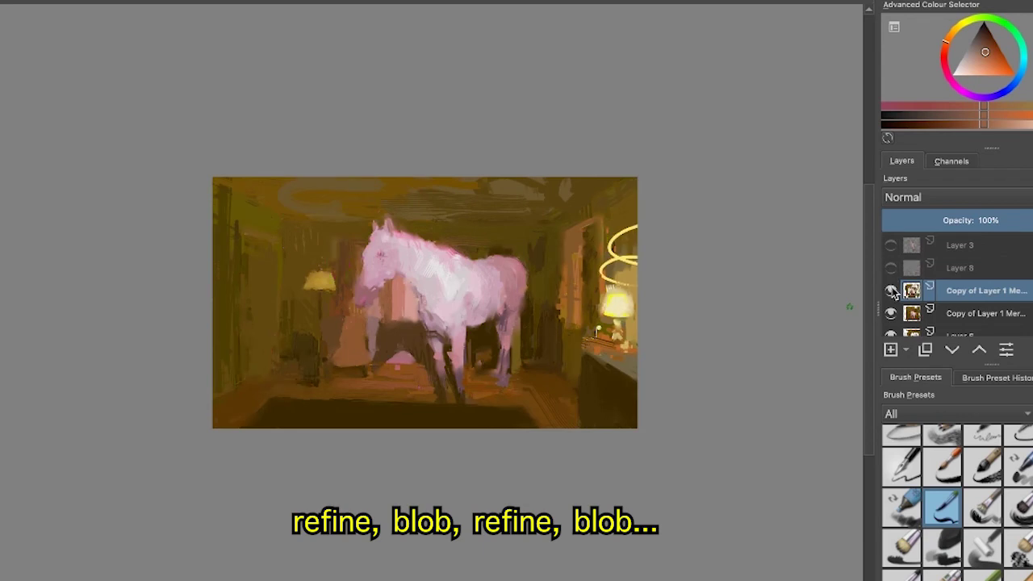
click(891, 290)
click(891, 291)
click(891, 291)
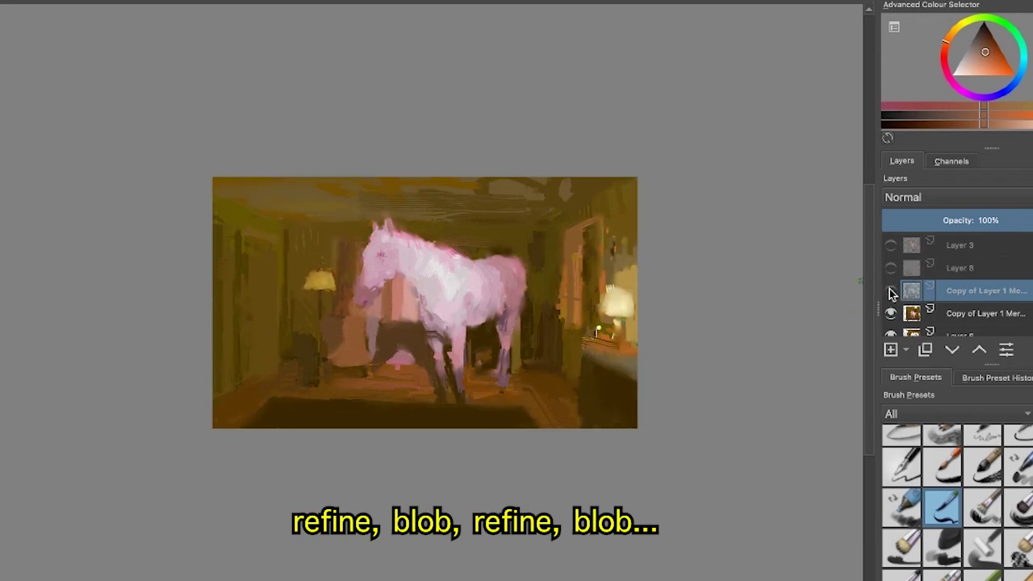
click(891, 290)
click(891, 290)
click(892, 291)
- Show and select Layer 8, erase most of the magenta scribble beside the floor lamp, and compare the layer on and off
click(891, 267)
click(963, 272)
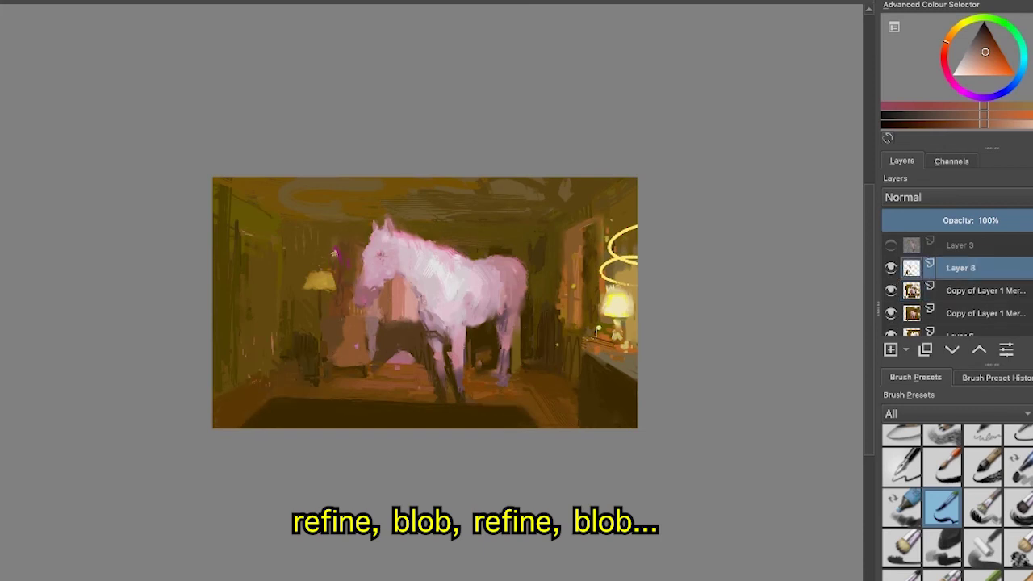
click(891, 268)
click(891, 268)
click(890, 270)
click(890, 270)
click(892, 268)
click(891, 268)
click(891, 269)
click(891, 270)
- Crop the canvas to a narrower frame, trimming the painting's left side and a thin strip along its lower edge
key(c)
drag(246, 195, 670, 444)
drag(619, 358, 644, 394)
drag(339, 449, 339, 442)
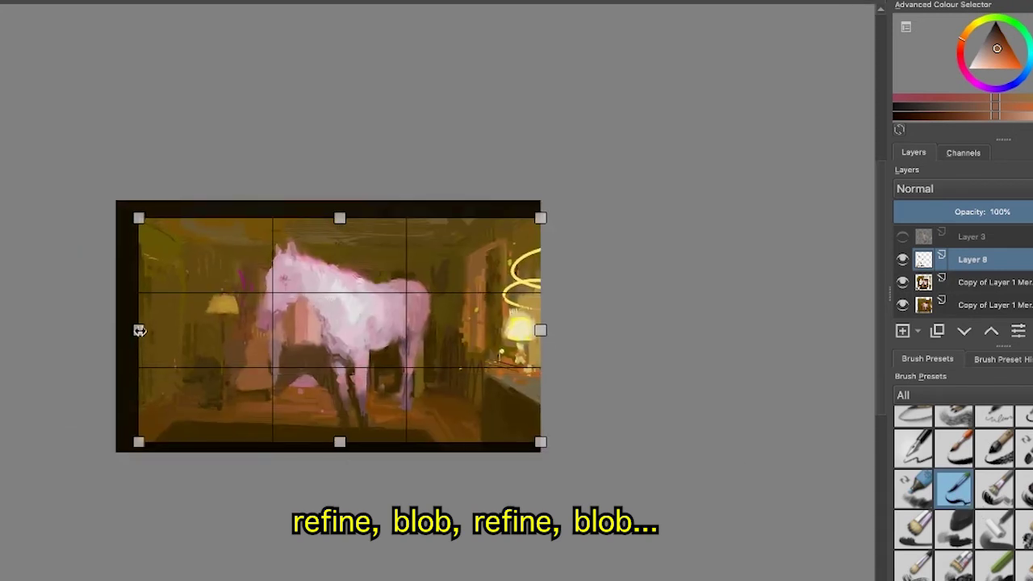
drag(138, 332, 152, 332)
drag(340, 218, 352, 200)
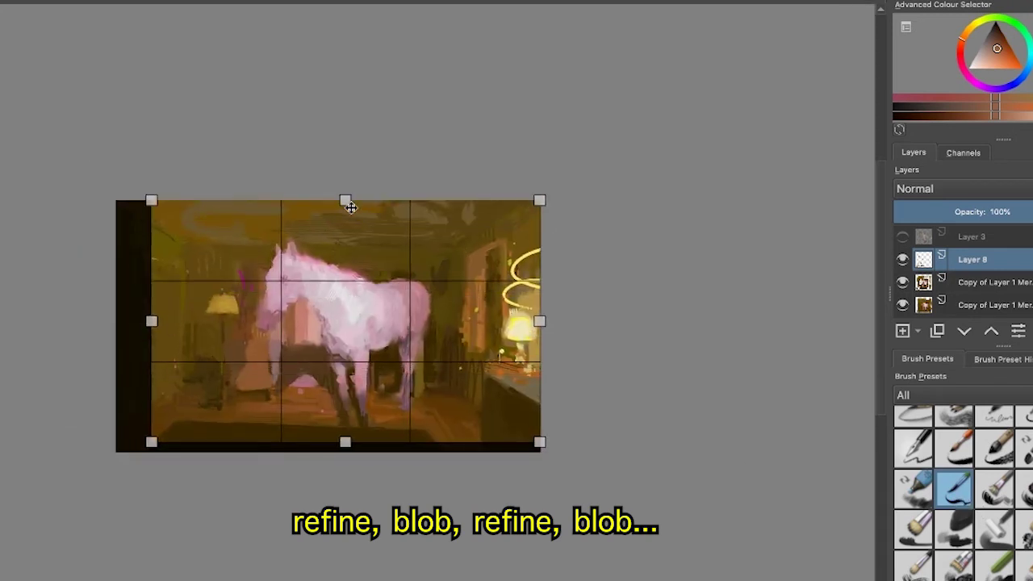
mouse_move(152, 320)
mouse_down()
mouse_move(106, 321)
mouse_move(156, 322)
mouse_up()
key(Return)
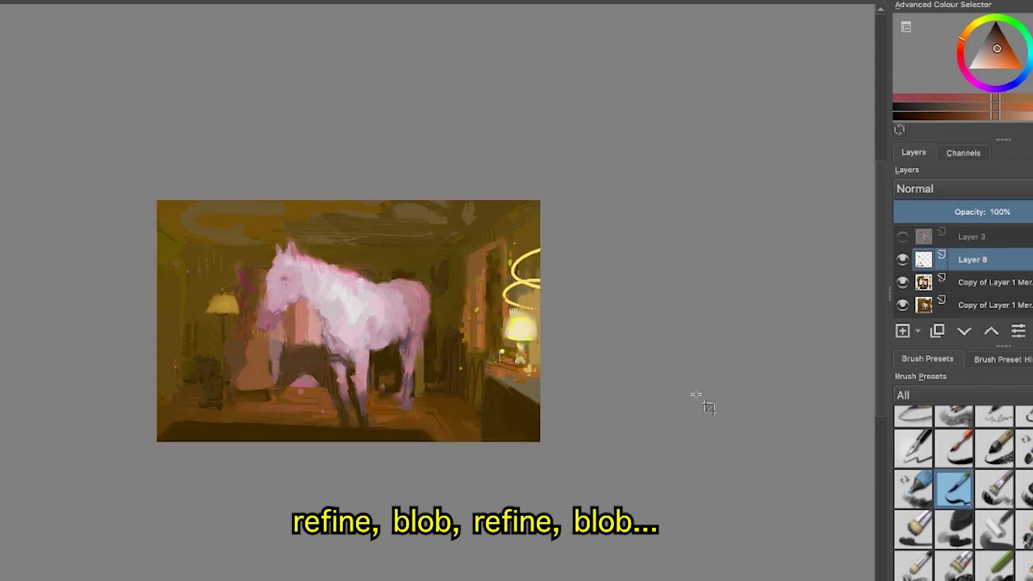
- Review the cropped painting with and without the colour accents on Layer 8
click(903, 260)
click(902, 260)
drag(632, 367, 633, 331)
drag(632, 331, 824, 373)
click(905, 261)
click(904, 260)
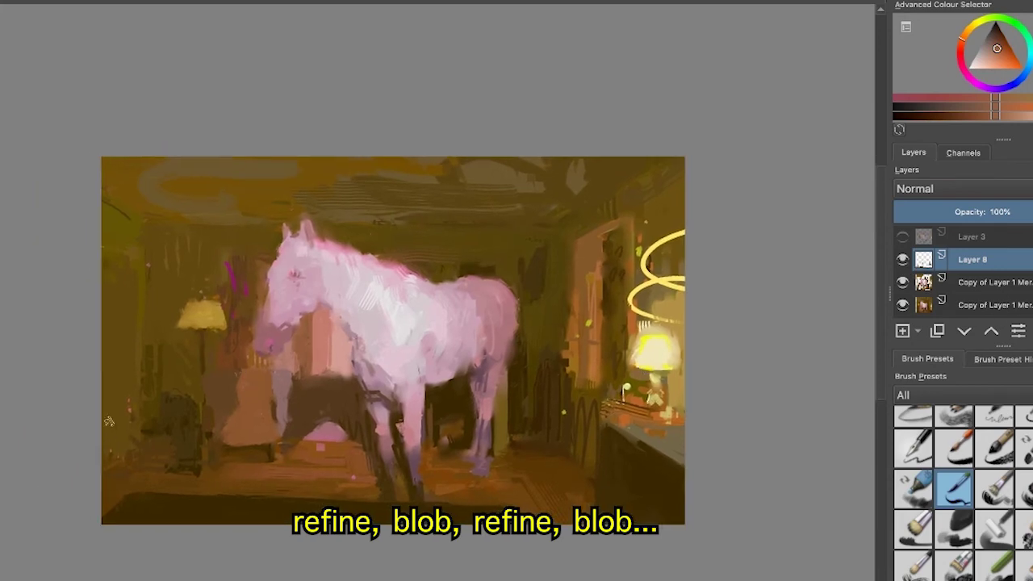
scroll(536, 272, up, 4)
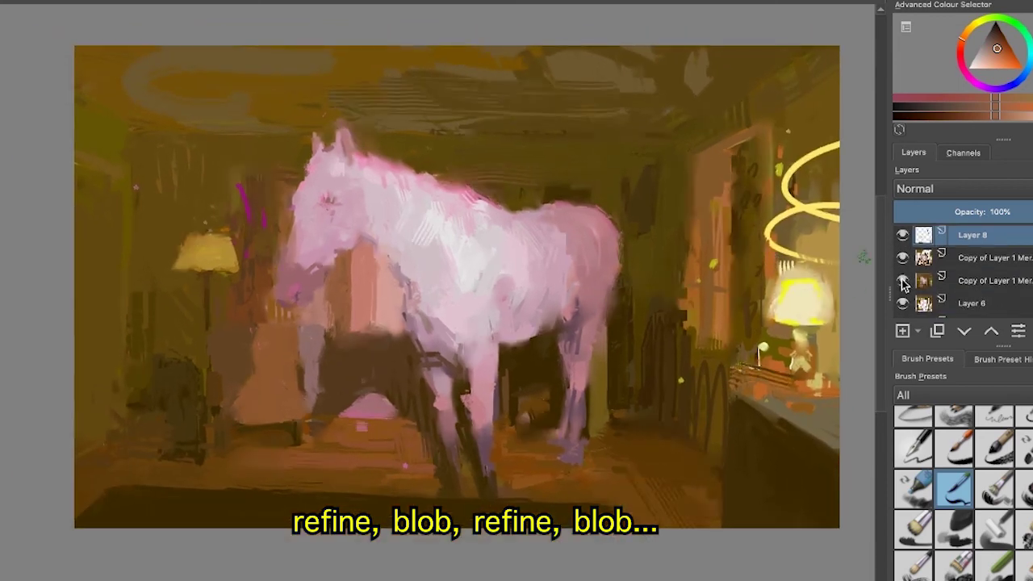
- Select the lower merged copy, restore the small pale detail between the horse's front and hind legs, and compare the merged copies
click(903, 281)
click(905, 282)
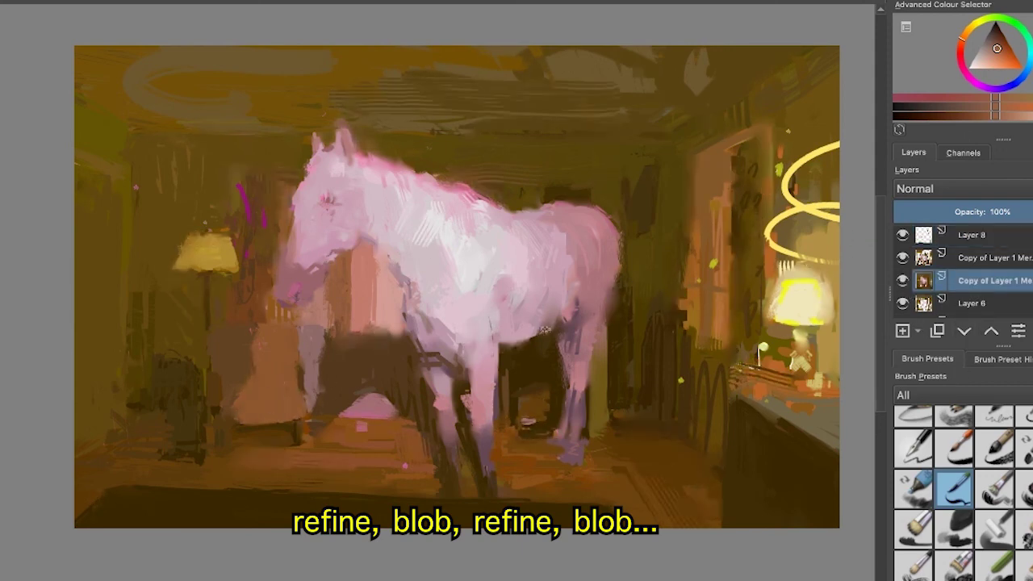
click(902, 282)
click(903, 282)
click(903, 280)
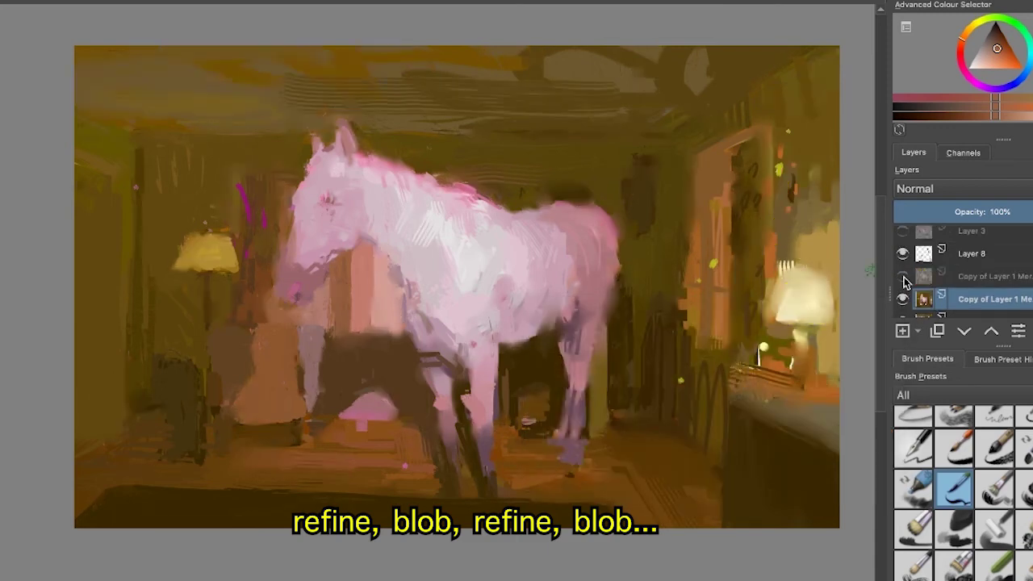
click(903, 279)
- Check Layer 8 on and off, then select it and erase its stray coloured dots around the room
click(905, 256)
click(904, 256)
click(937, 255)
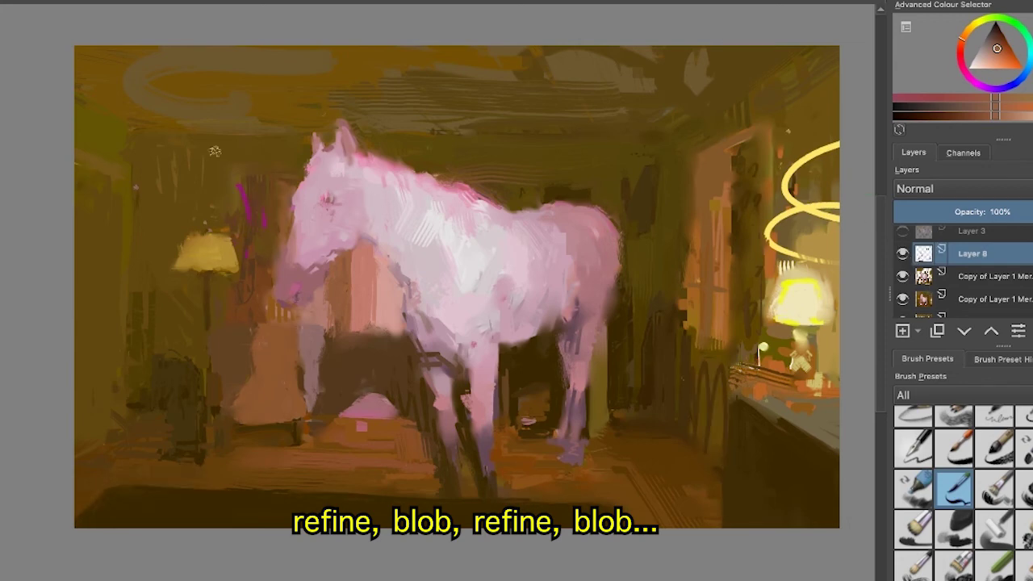
- Select the upper merged copy of Layer 1 and toggle it to examine its changes in the cropped painting
click(903, 278)
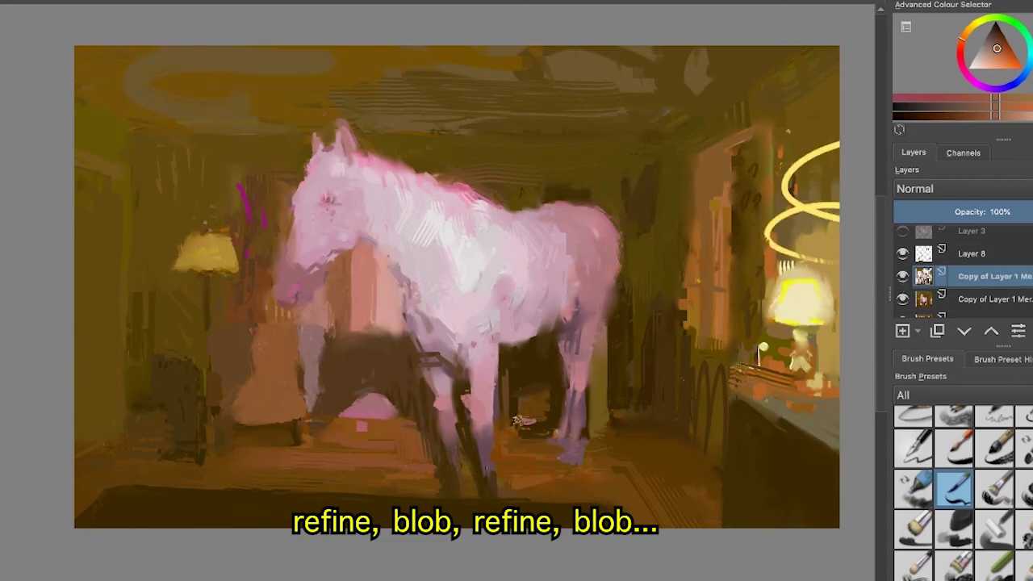
click(903, 276)
click(902, 276)
click(903, 276)
click(902, 276)
click(903, 276)
click(902, 276)
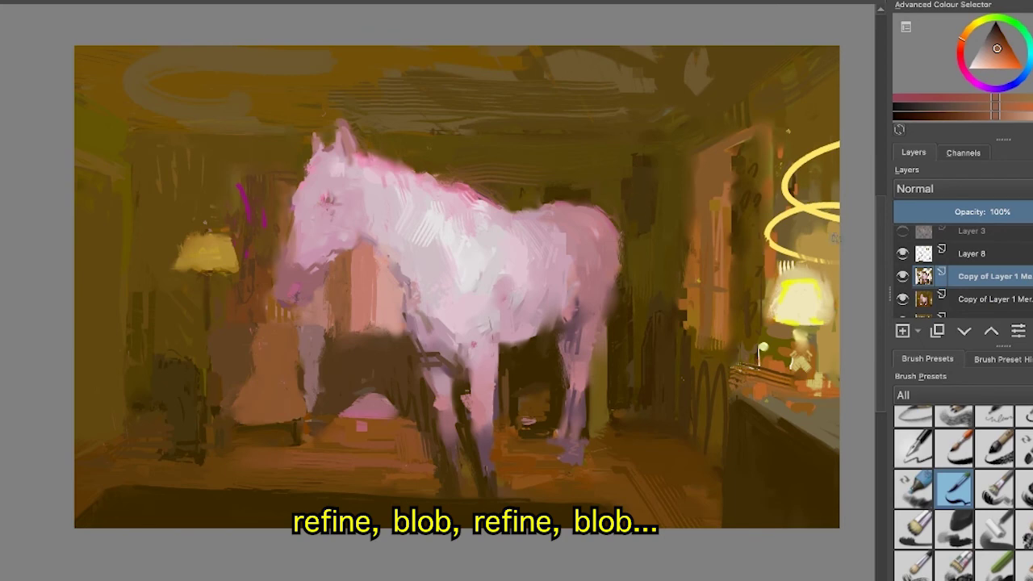
- Erase excess yellow strokes around the table lamp's shade and base on the upper merged copy, checking the layer on and off
click(902, 276)
click(902, 276)
click(903, 276)
click(903, 276)
click(903, 276)
click(902, 276)
click(903, 276)
click(903, 276)
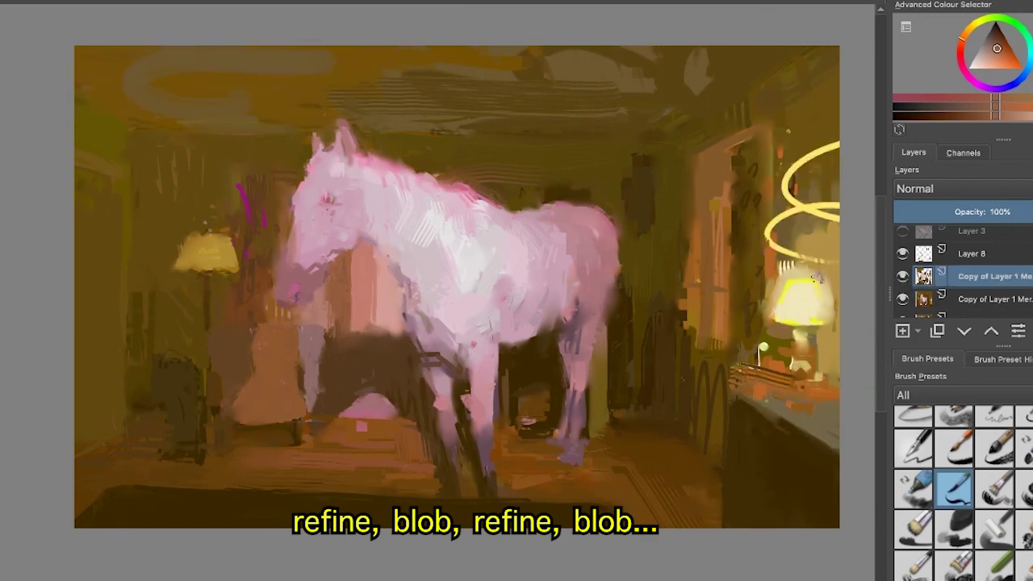
click(902, 276)
click(902, 276)
click(903, 276)
click(903, 276)
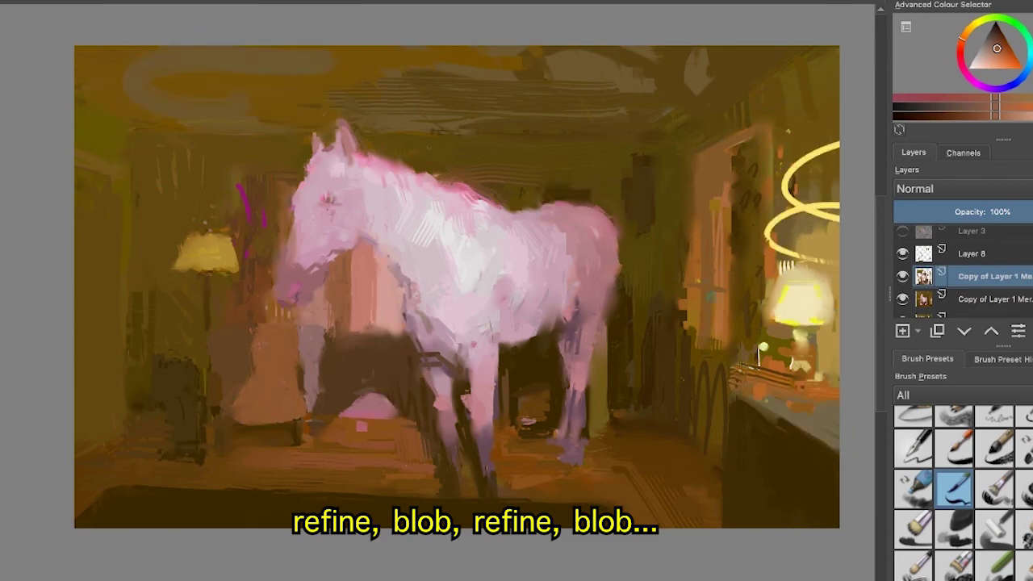
- Hide and show the upper merged copy repeatedly to review the toned-down lamp and surrounding background
click(903, 276)
click(902, 276)
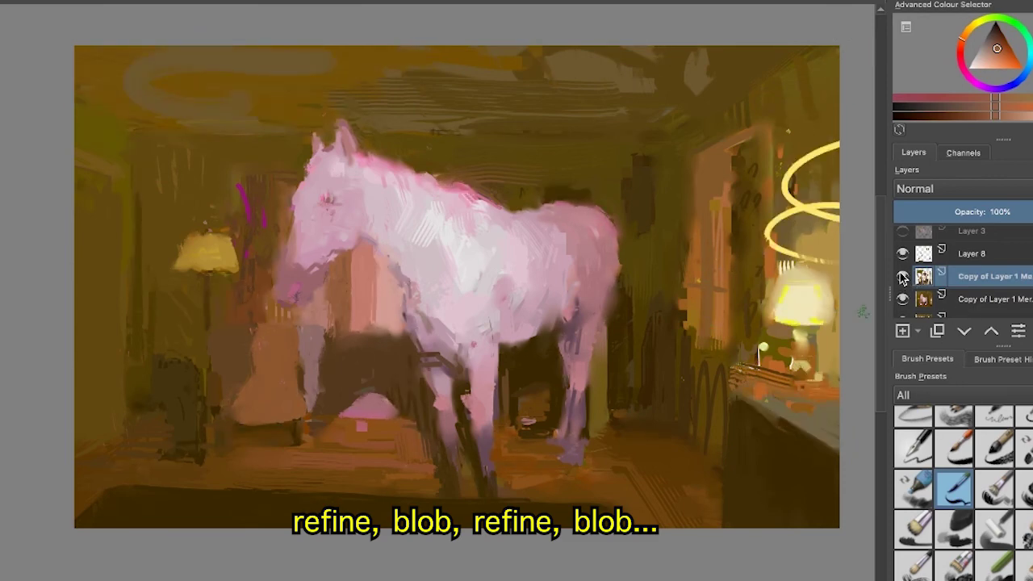
click(903, 276)
click(902, 276)
click(902, 276)
click(902, 277)
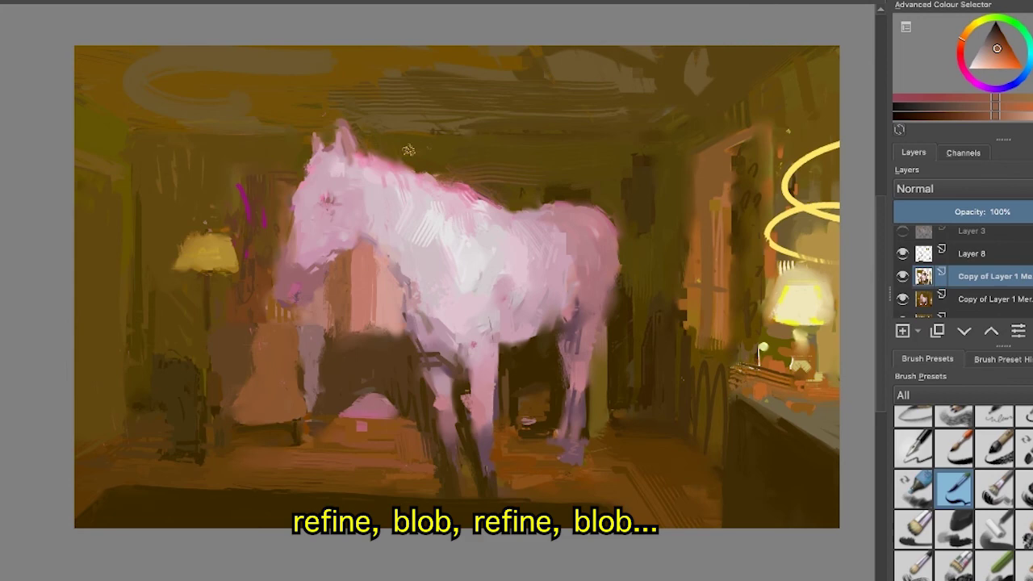
click(905, 278)
click(904, 279)
click(903, 277)
click(902, 276)
scroll(491, 240, down, 1)
scroll(767, 335, up, 2)
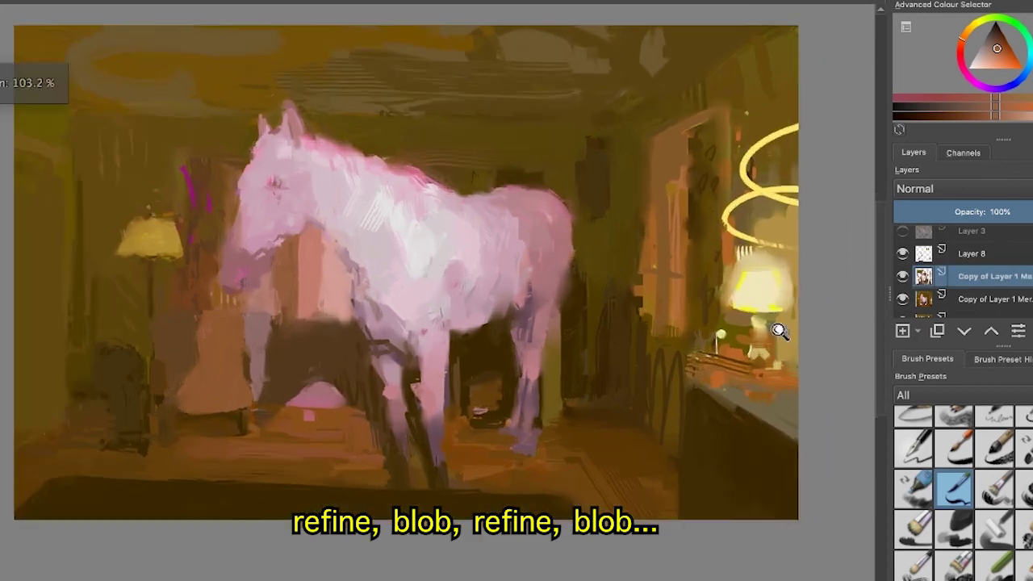
- Add a new layer above Layer 8 and paint a sampled dark brown onto the floor and lower wall around the floor lamp
drag(780, 332, 780, 346)
drag(780, 346, 794, 378)
ctrl+click(144, 452)
ctrl+click(143, 418)
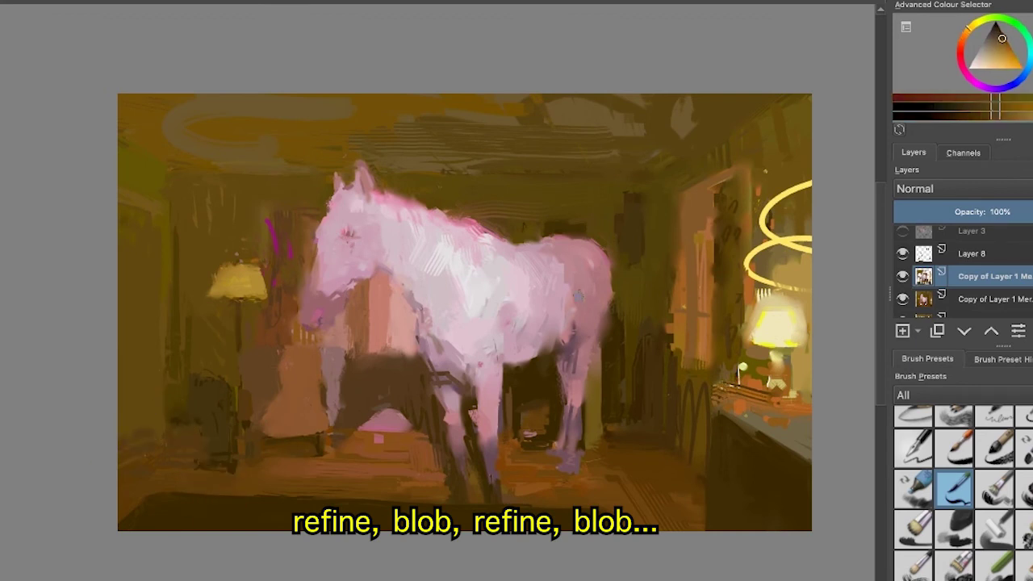
click(903, 331)
ctrl+click(246, 453)
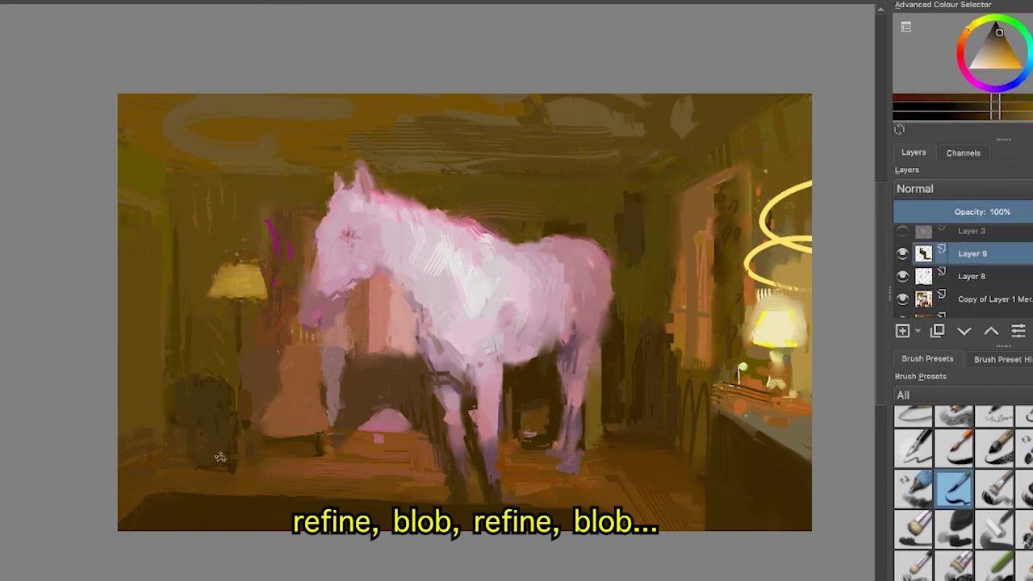
mouse_move(159, 430)
mouse_down()
mouse_move(101, 432)
mouse_move(11, 478)
mouse_up()
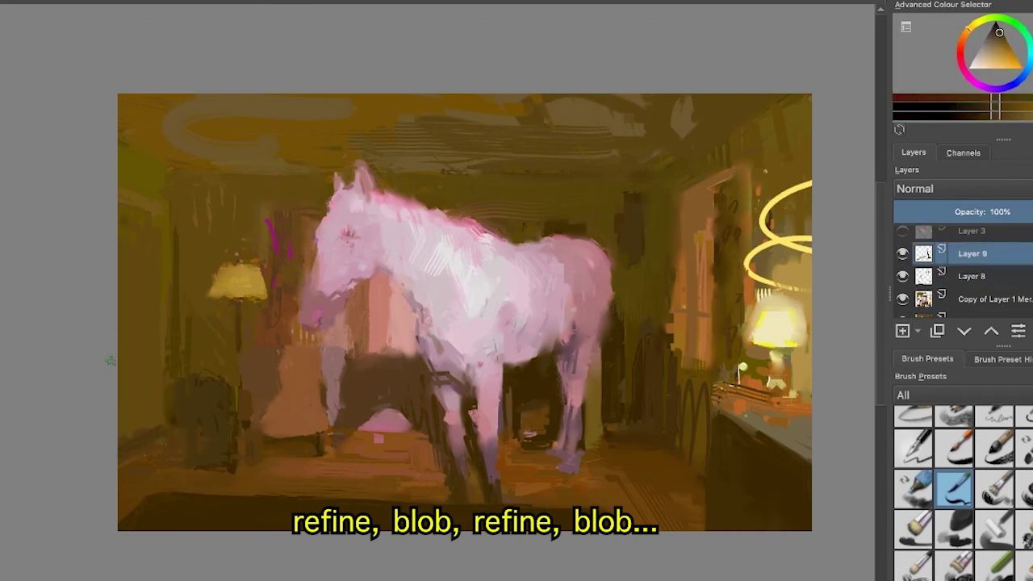
- Touch up the olive wall beside the floor lamp and the back wall above the horse with sampled greens and browns
ctrl+click(191, 354)
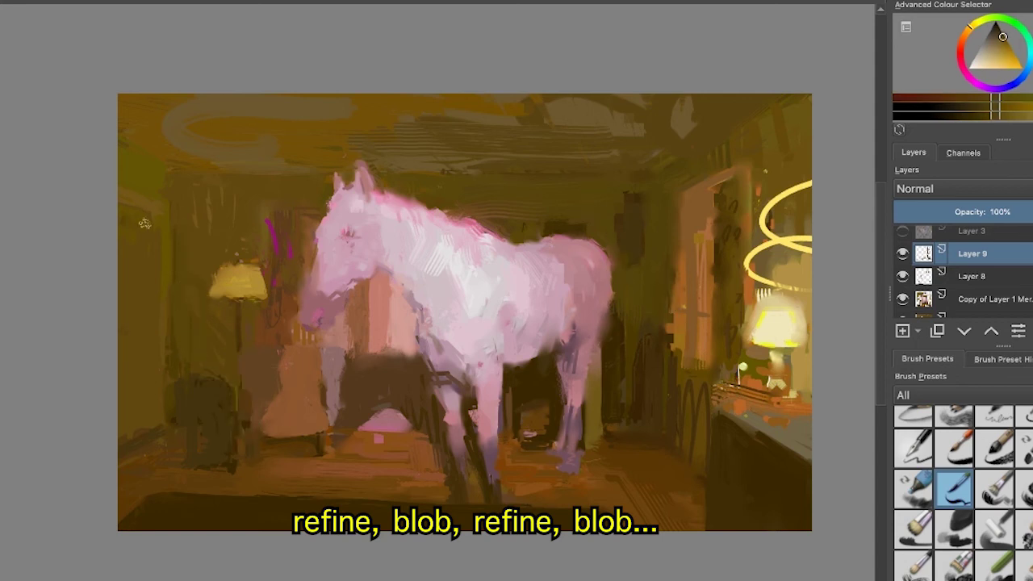
drag(209, 189, 209, 219)
ctrl+click(153, 143)
ctrl+click(407, 172)
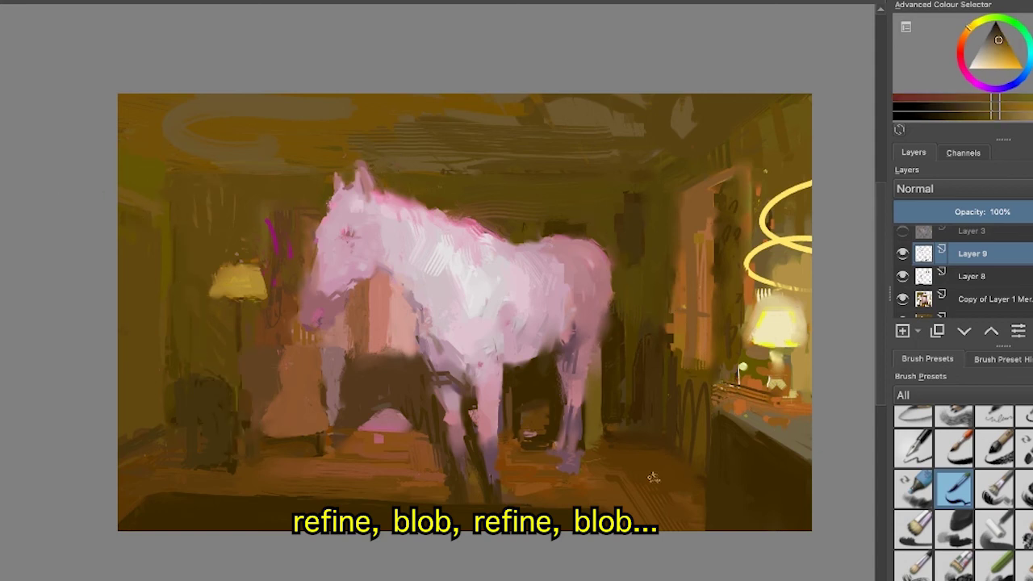
- Paint sampled warm brown dabs on the floor between the dresser and the horse's hind hooves
ctrl+click(718, 422)
ctrl+click(515, 455)
drag(515, 456, 517, 427)
ctrl+click(558, 491)
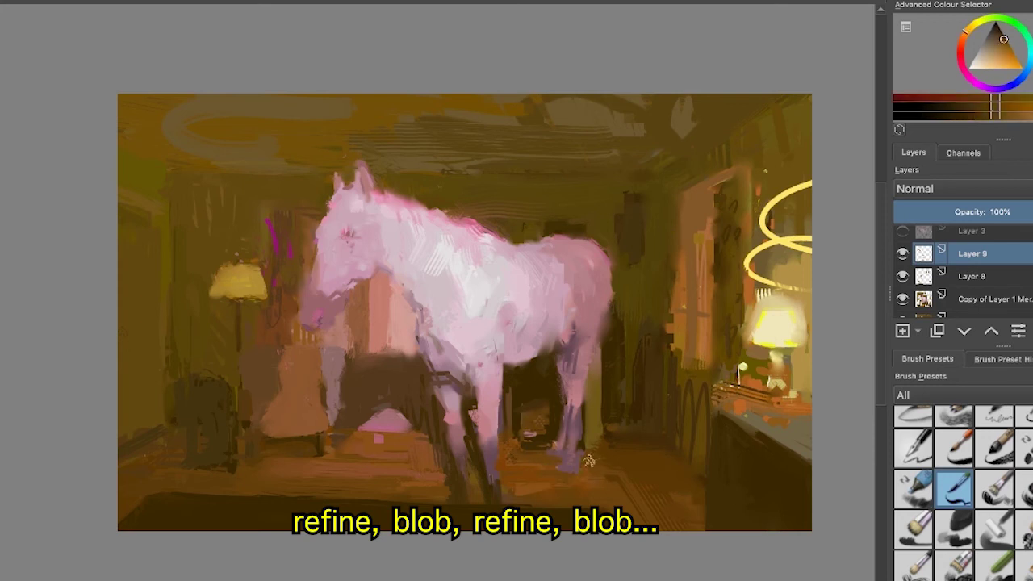
- Blend sampled pinks over the horse's belly and hindquarters, then brighten its shoulder with a sampled pale pink
ctrl+click(542, 322)
ctrl+click(573, 281)
ctrl+click(568, 274)
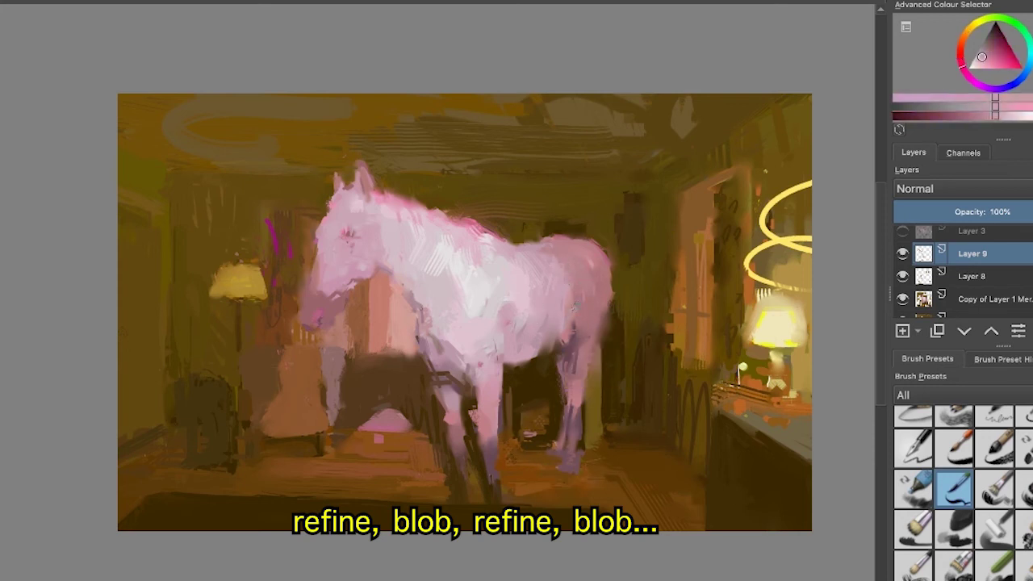
ctrl+click(568, 283)
ctrl+click(496, 268)
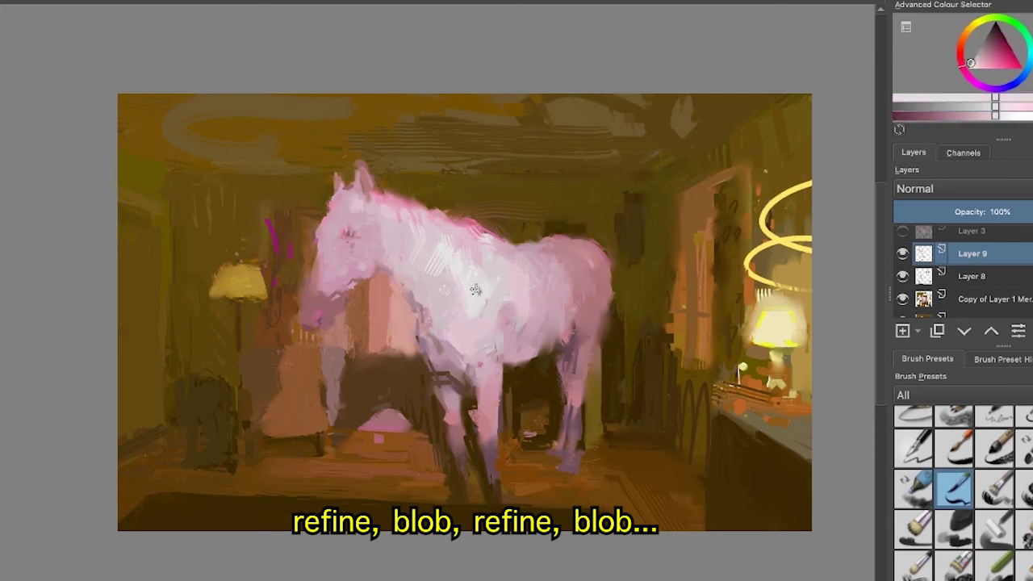
- Add sampled yellow to the table lamp's glow and dab sampled pale pinks on the horse's neck and cheek
ctrl+click(796, 338)
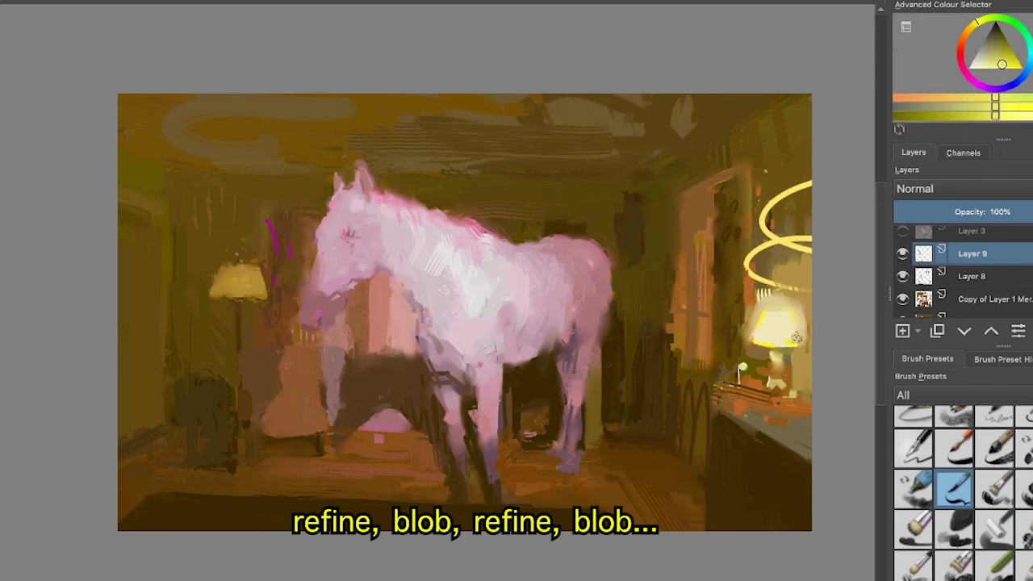
ctrl+click(413, 232)
ctrl+click(363, 262)
ctrl+click(361, 244)
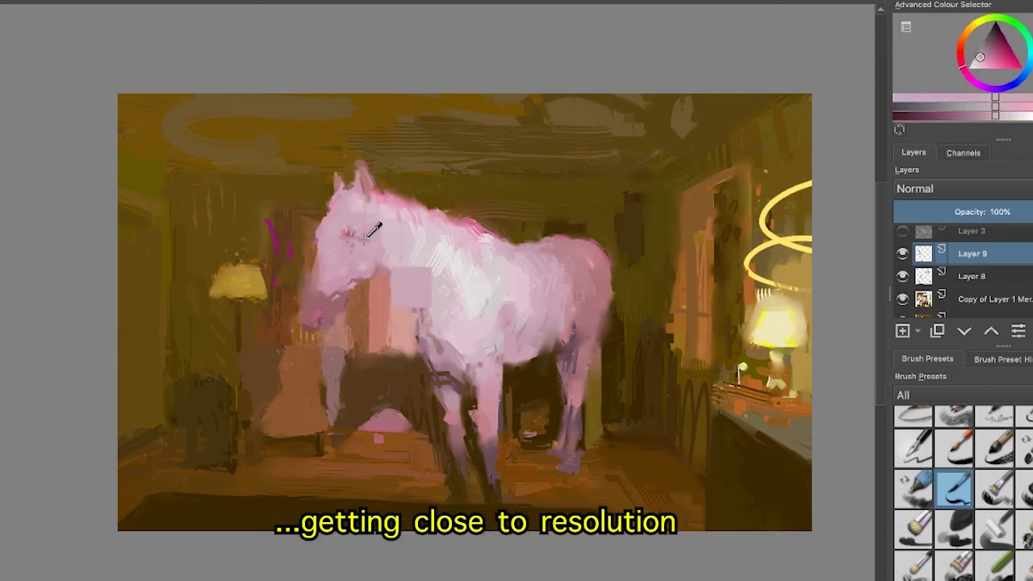
- Refine the horse's chest and upper front leg with sampled mauve and pink tones
ctrl+click(419, 305)
ctrl+click(428, 317)
ctrl+click(449, 404)
drag(423, 468, 402, 438)
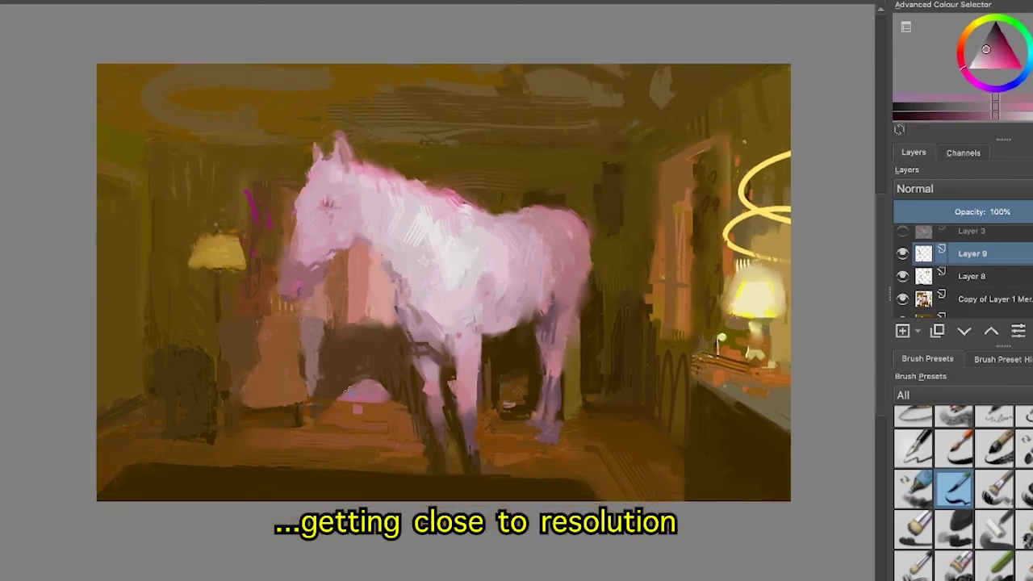
- Paint sampled orange-browns on the floor around the horse's front hooves
ctrl+click(487, 455)
ctrl+click(390, 454)
ctrl+click(387, 456)
ctrl+click(403, 449)
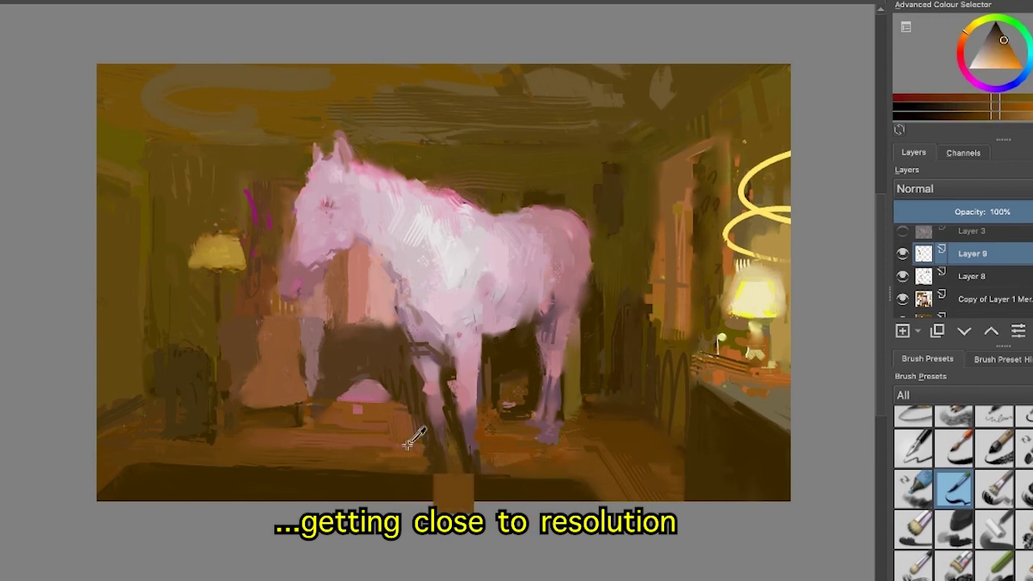
ctrl+click(387, 447)
- Touch up the floor, the armchair and the dark furniture beside the floor lamp with sampled browns
ctrl+click(310, 415)
ctrl+click(275, 387)
ctrl+click(182, 357)
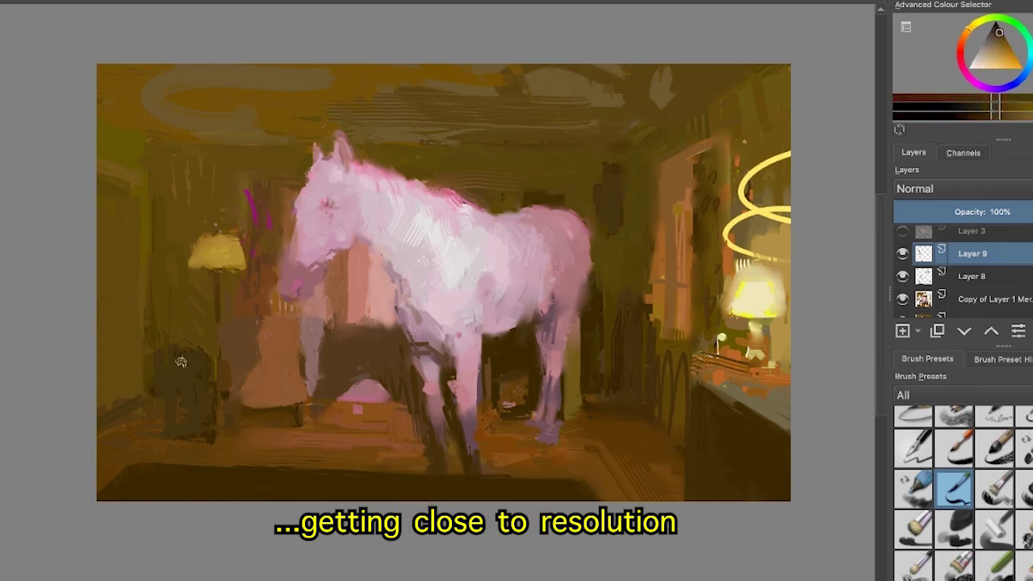
- Refine the dark areas behind the hind legs and the dresser's edge with sampled colours, and sample the table lamp's yellow
ctrl+click(591, 304)
ctrl+click(523, 393)
ctrl+click(707, 397)
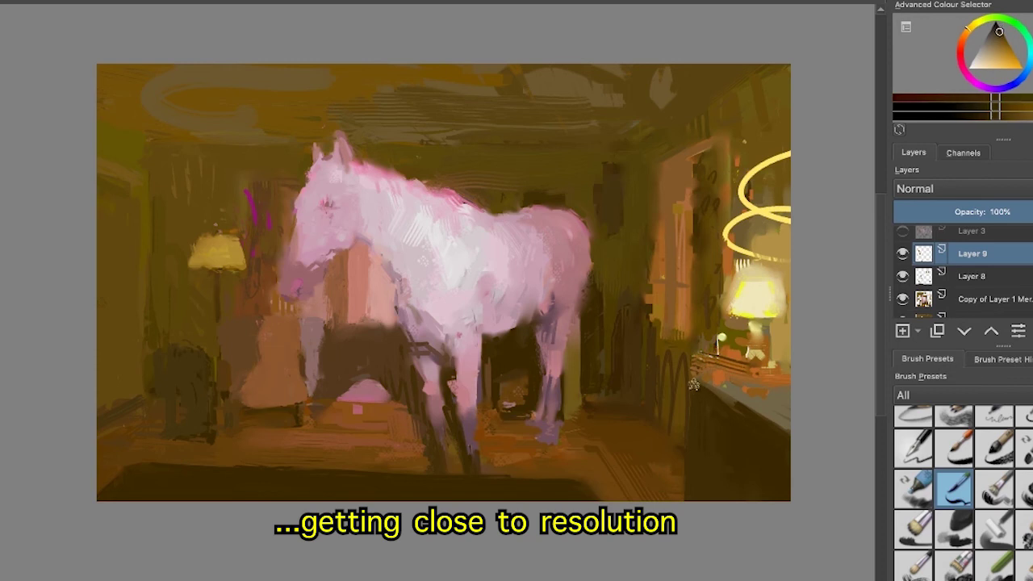
ctrl+click(733, 387)
ctrl+click(748, 301)
- Touch up the horse's rump with a sampled pink and the floor lamp's shade with sampled yellows
ctrl+click(557, 267)
ctrl+click(217, 248)
ctrl+click(210, 233)
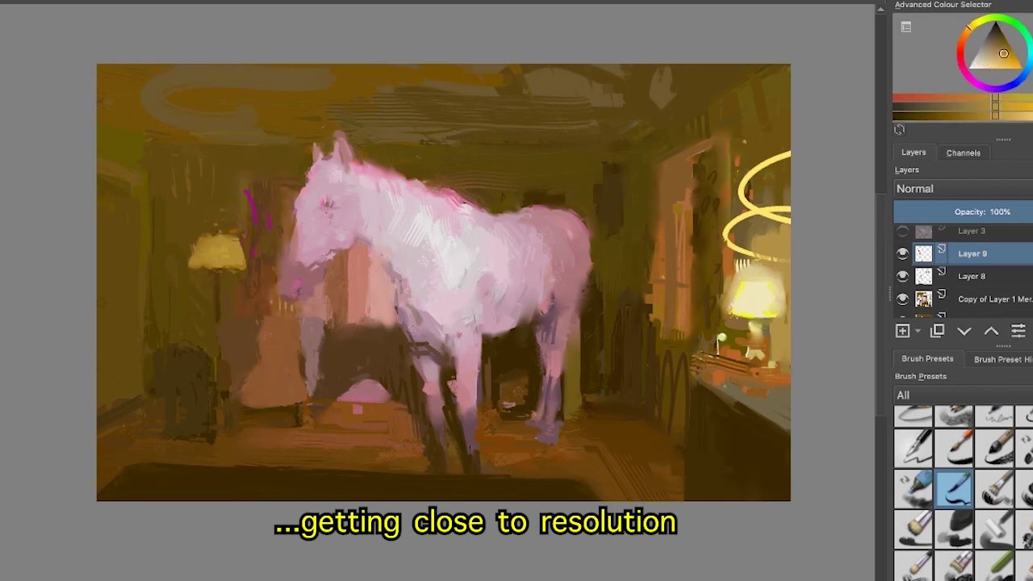
- Paint sampled browns and pinks on the armchair's top and the curtain area beneath the horse's head and neck
ctrl+click(274, 322)
mouse_move(263, 297)
mouse_down()
mouse_move(284, 308)
mouse_move(329, 308)
mouse_move(327, 321)
mouse_up()
ctrl+click(263, 297)
ctrl+click(336, 267)
drag(394, 267, 402, 277)
ctrl+click(355, 266)
ctrl+click(371, 326)
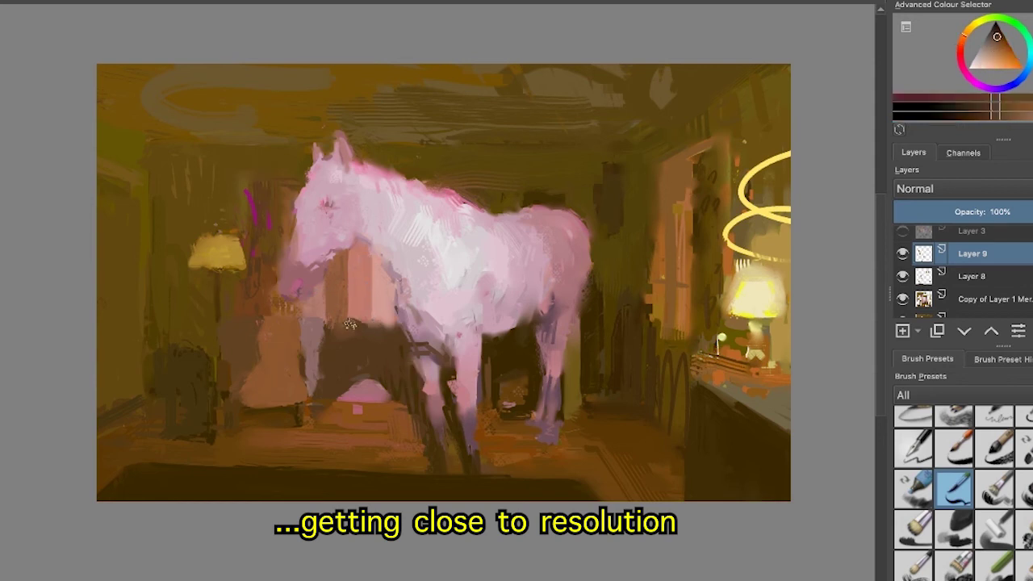
- Add sampled orange-brown touches to the rug and floor, and retouch the background beside the horse's muzzle
ctrl+click(327, 379)
ctrl+click(512, 433)
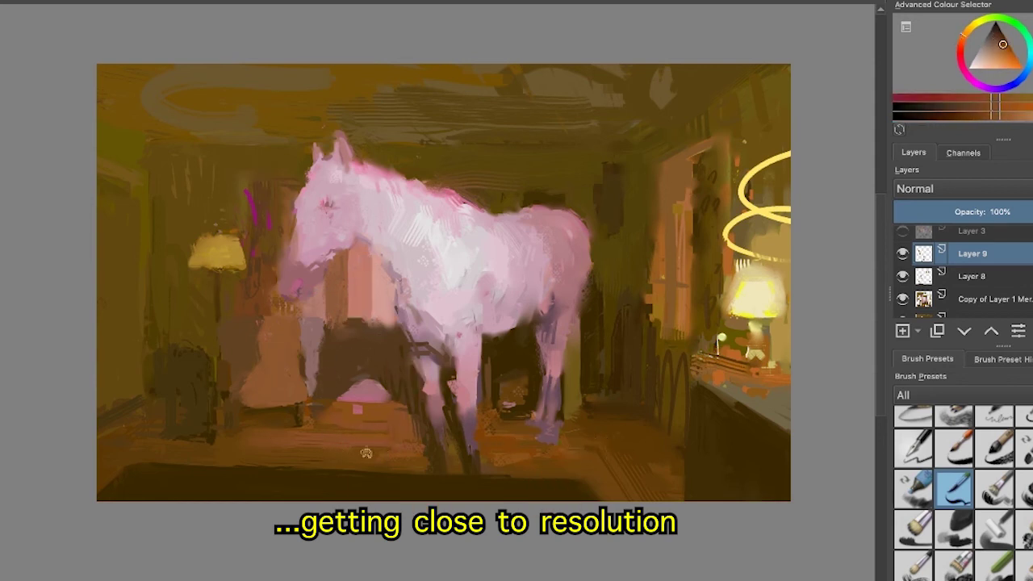
ctrl+click(330, 438)
ctrl+click(278, 273)
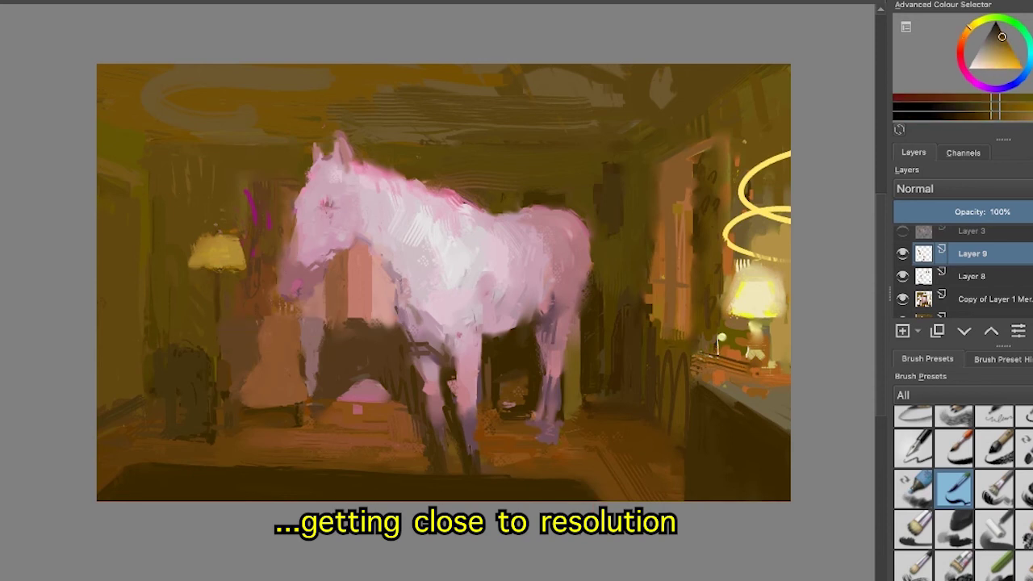
- Touch up the floor near the front hooves and the wall base beside the dark furniture with sampled browns
ctrl+click(433, 448)
ctrl+click(353, 464)
ctrl+click(141, 390)
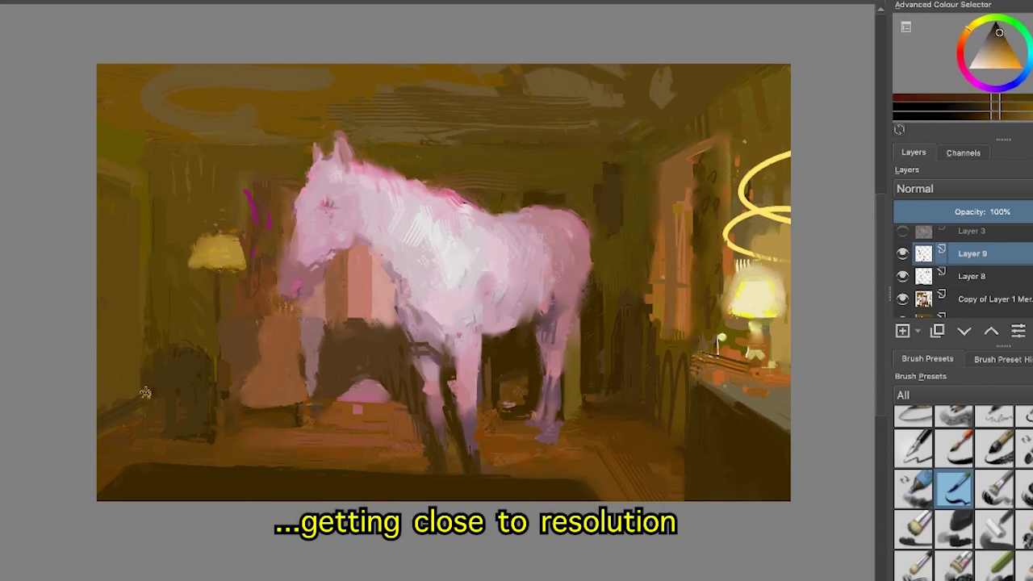
- Paint dark and olive strokes where the floor meets the wall at the far corner beside the dark furniture
ctrl+click(125, 406)
mouse_move(99, 356)
mouse_down()
mouse_move(122, 404)
mouse_move(99, 406)
mouse_move(112, 346)
mouse_up()
ctrl+click(130, 388)
ctrl+click(121, 379)
mouse_move(113, 399)
mouse_down()
mouse_move(142, 420)
mouse_move(94, 400)
mouse_up()
ctrl+click(105, 375)
- Paint the dark top edge of the far doorway and darken the floor at its base
ctrl+click(128, 188)
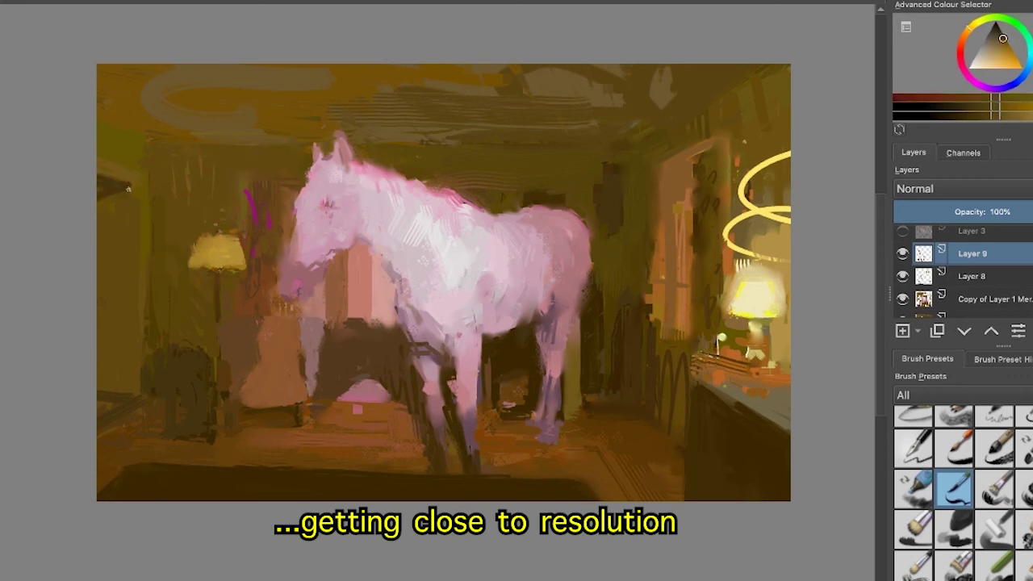
drag(135, 397, 98, 399)
ctrl+click(115, 409)
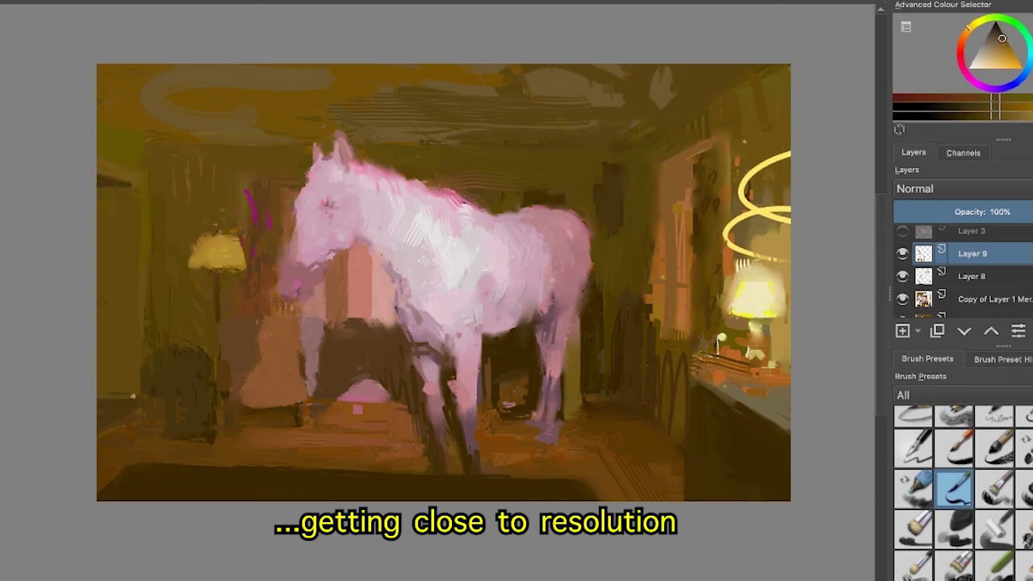
- Build up the far doorway's frame with vertical olive strokes and add a dark strip to the panel behind the horse's head
ctrl+click(159, 329)
ctrl+click(135, 191)
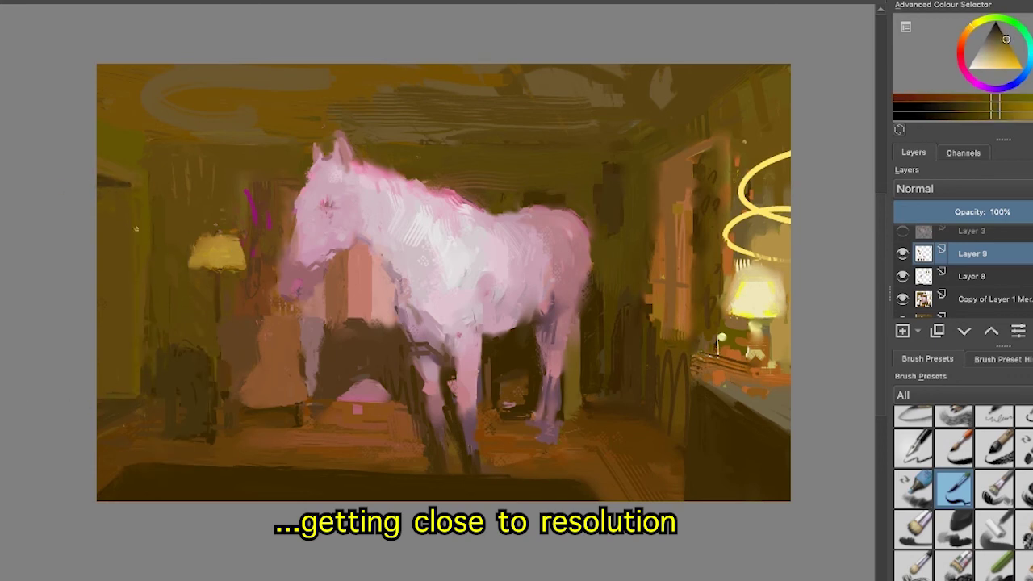
ctrl+click(125, 169)
ctrl+click(153, 193)
ctrl+click(147, 401)
ctrl+click(535, 192)
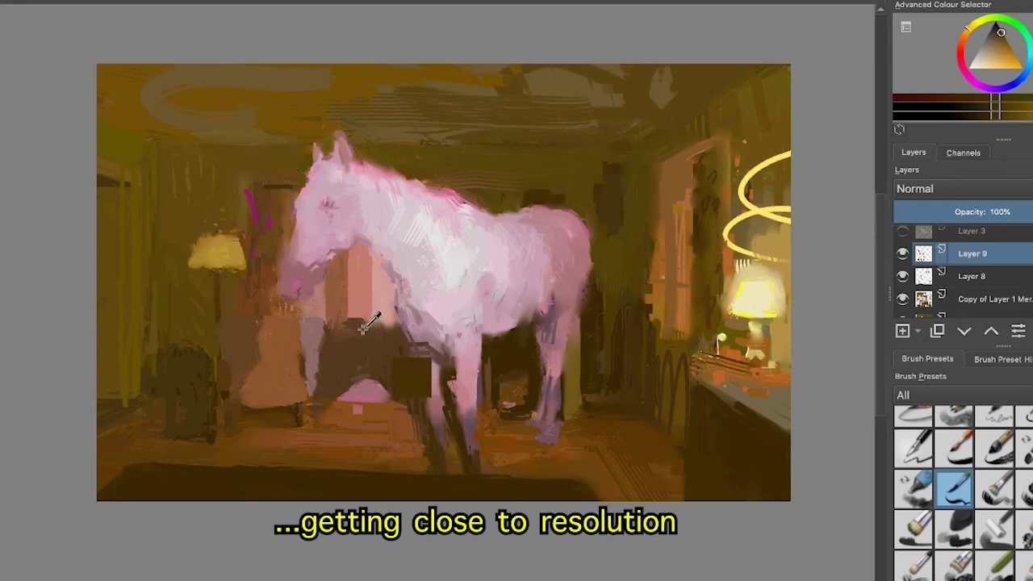
- Touch up the green wall above the far doorway and the back wall beside the horse's ears with sampled colours
ctrl+click(395, 396)
drag(100, 124, 151, 141)
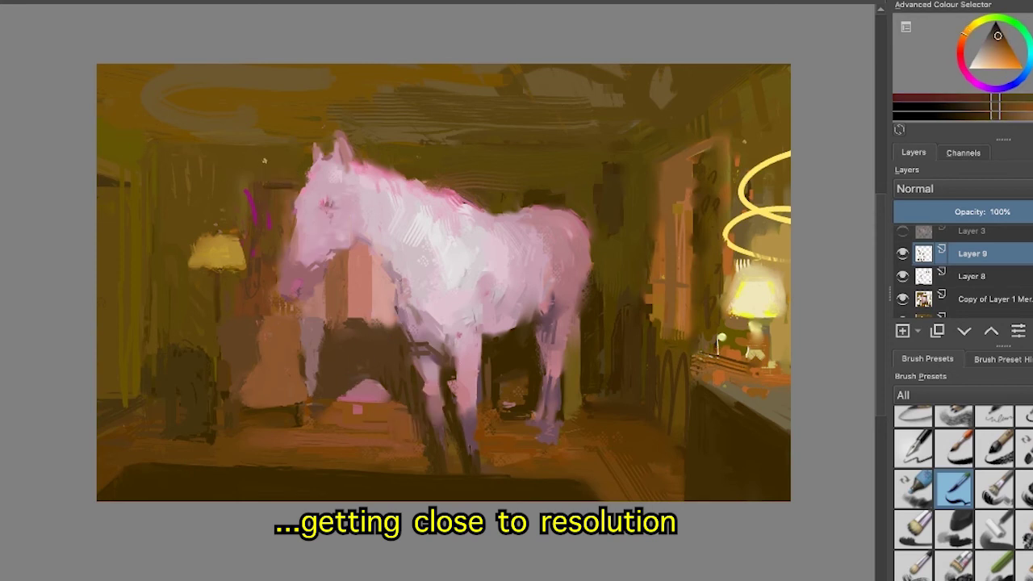
ctrl+click(278, 166)
drag(260, 160, 270, 162)
- Refine the background edge above the horse's rump and add small strokes on the wall below the window
drag(526, 196, 564, 198)
ctrl+click(566, 222)
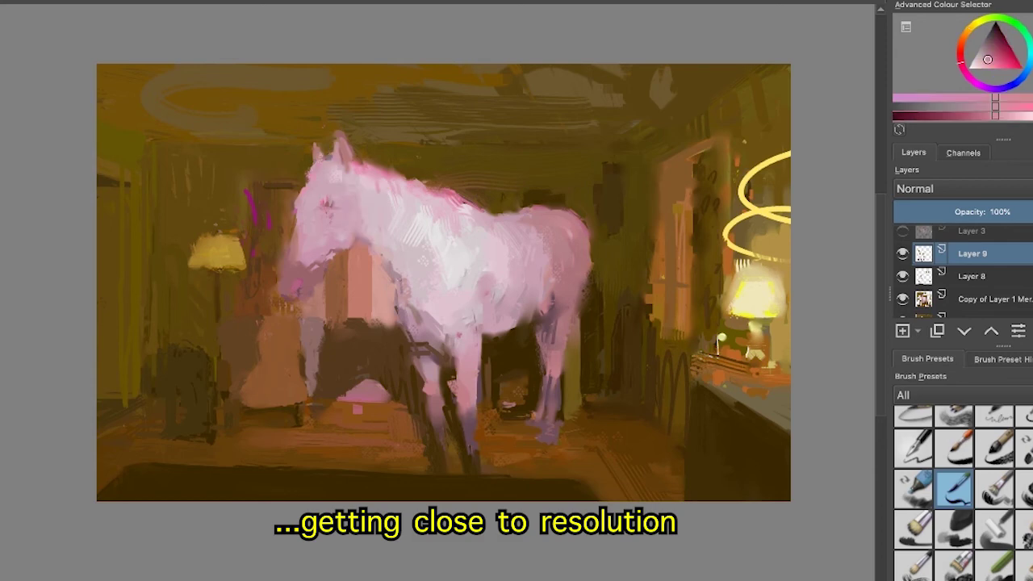
drag(671, 308, 671, 304)
drag(666, 342, 673, 354)
- Smooth the rug in front of the armchair with a sampled orange-brown
ctrl+click(301, 448)
drag(315, 446, 301, 443)
scroll(531, 439, down, 2)
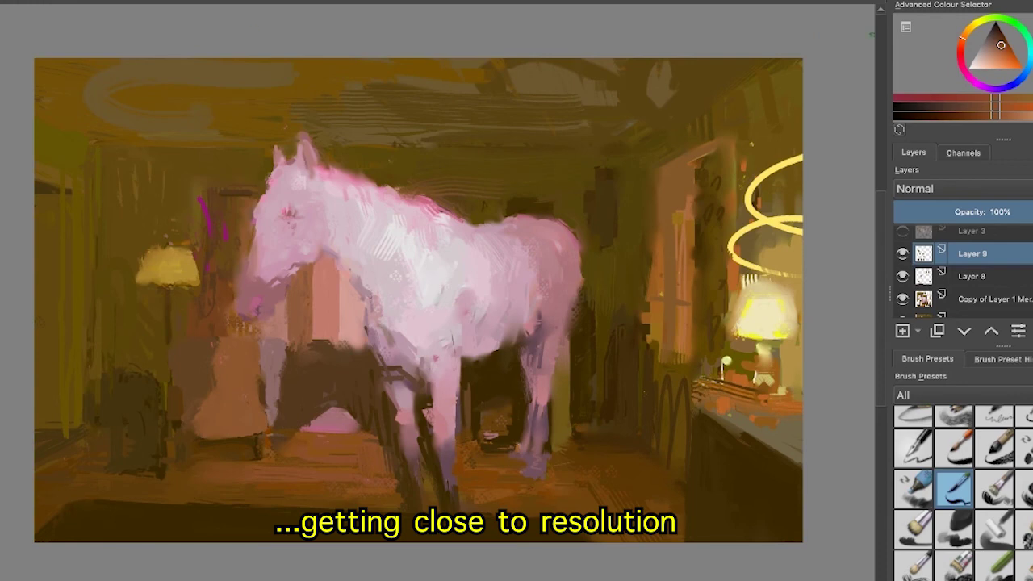
- Examine the brushwork up close around the horse's head, the floor and the dresser, and compare it with the whole painting
scroll(216, 233, up, 5)
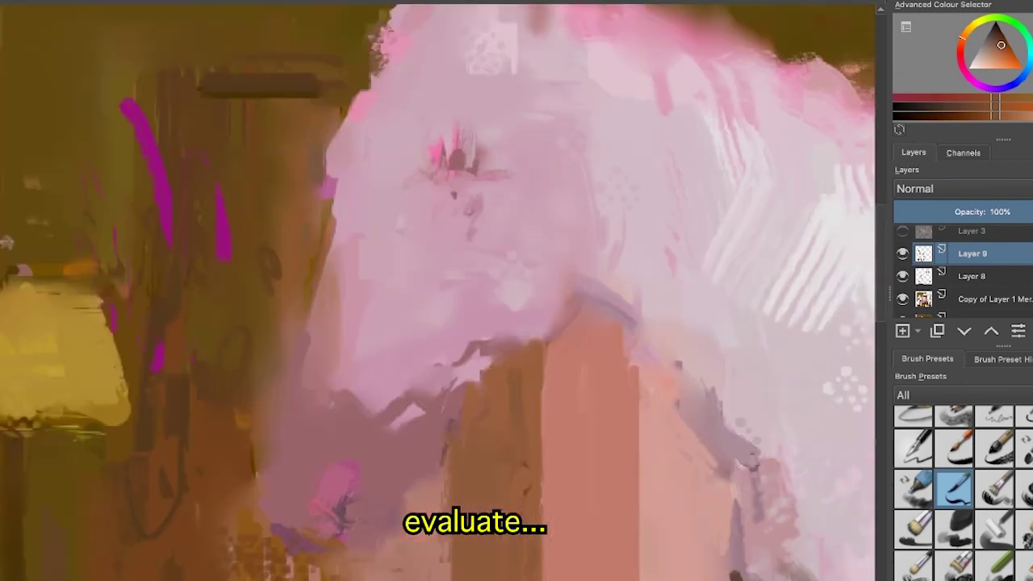
drag(242, 363, 391, 230)
mouse_move(347, 533)
mouse_down()
mouse_move(262, 165)
mouse_move(381, 28)
mouse_move(739, 282)
mouse_move(243, 323)
mouse_move(388, 525)
mouse_move(121, 388)
mouse_move(242, 65)
mouse_up()
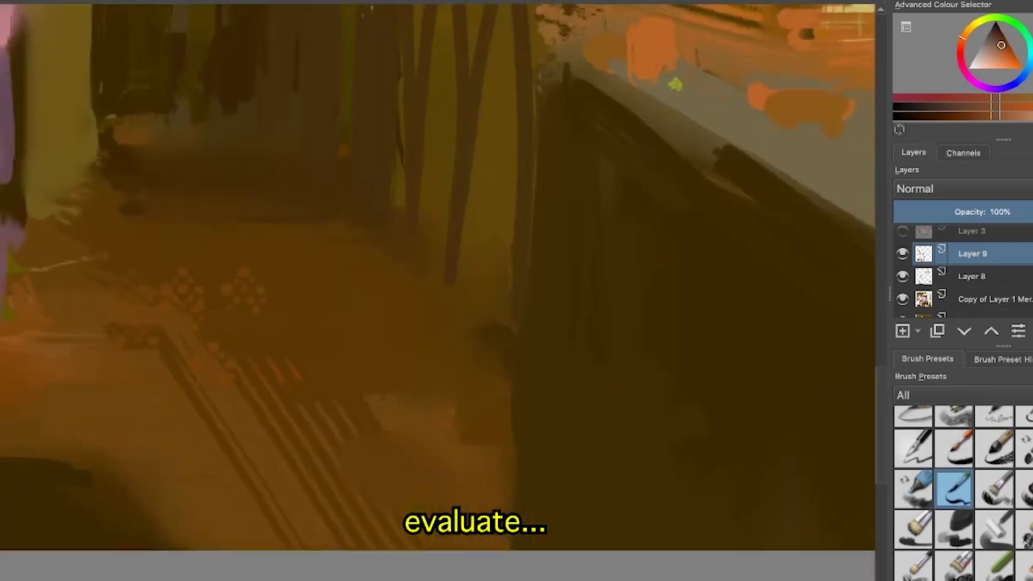
scroll(517, 387, down, 4)
scroll(526, 429, up, 4)
drag(526, 432, 941, 579)
mouse_move(363, 48)
mouse_down()
mouse_move(523, 425)
mouse_move(36, 509)
mouse_up()
mouse_move(577, 363)
mouse_down()
mouse_move(521, 432)
mouse_move(437, 301)
mouse_up()
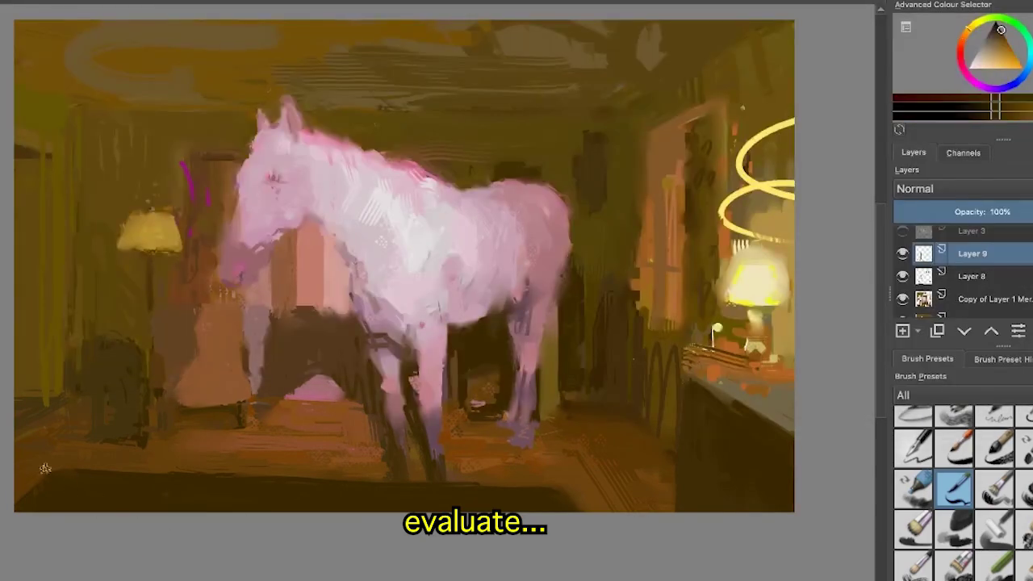
scroll(449, 394, down, 2)
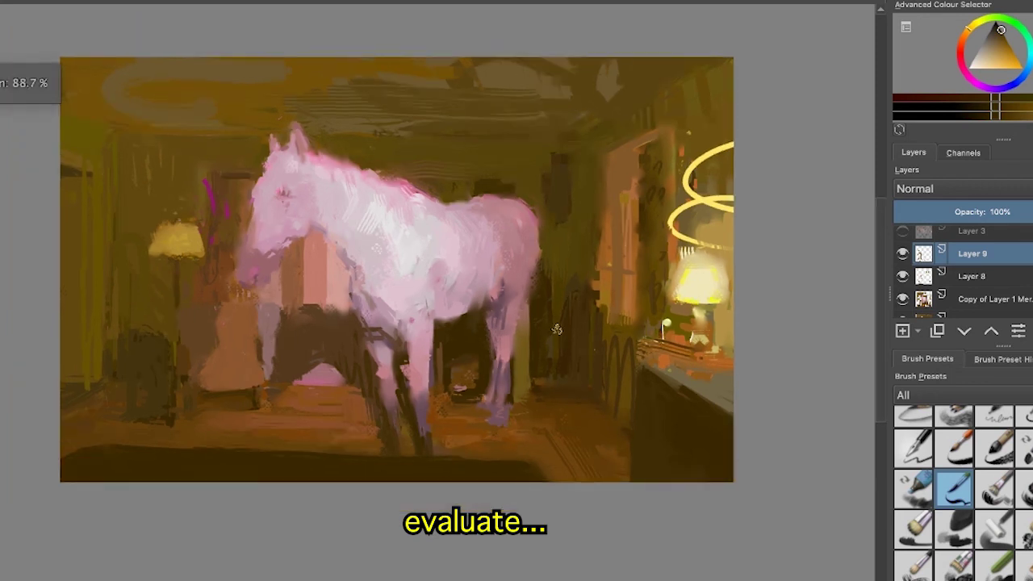
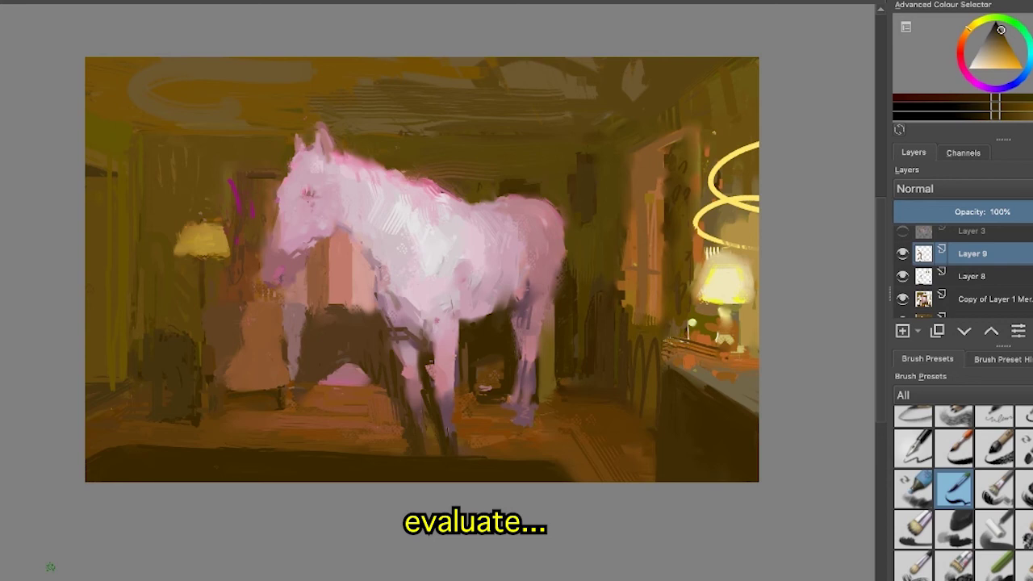
drag(83, 66, 771, 492)
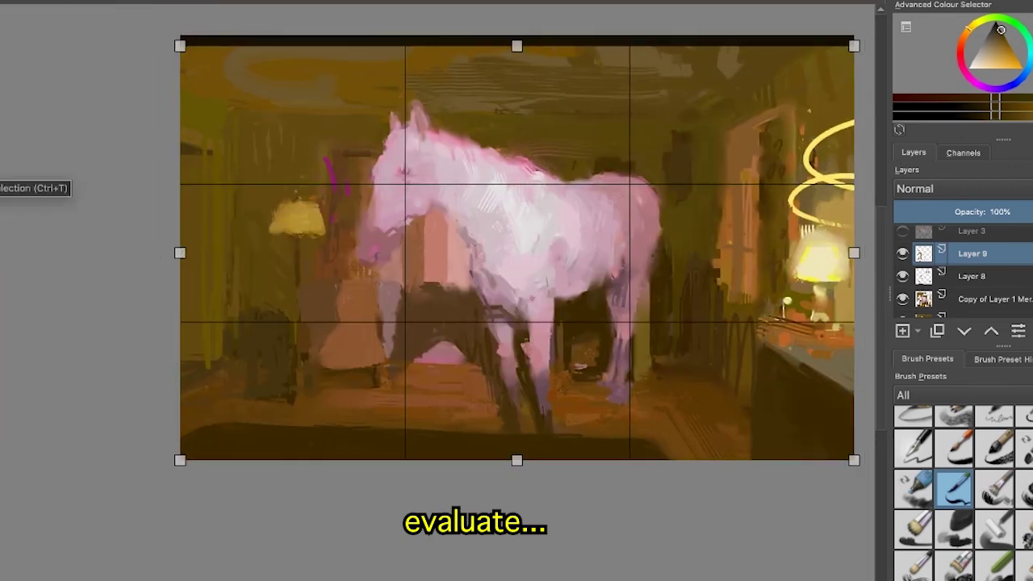
click(1, 61)
drag(180, 182, 130, 194)
right_click(898, 580)
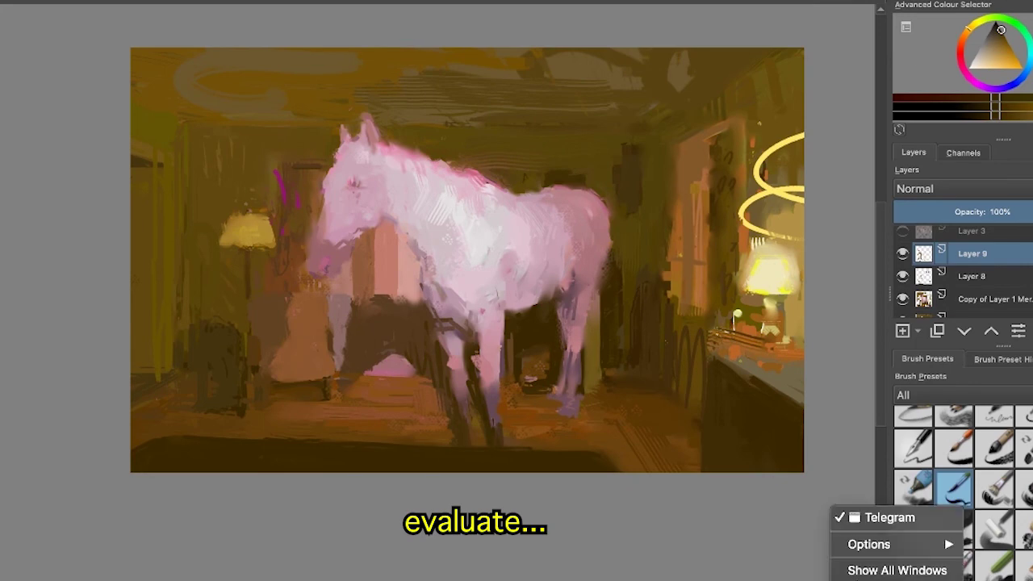
click(676, 344)
drag(785, 421, 761, 435)
click(46, 0)
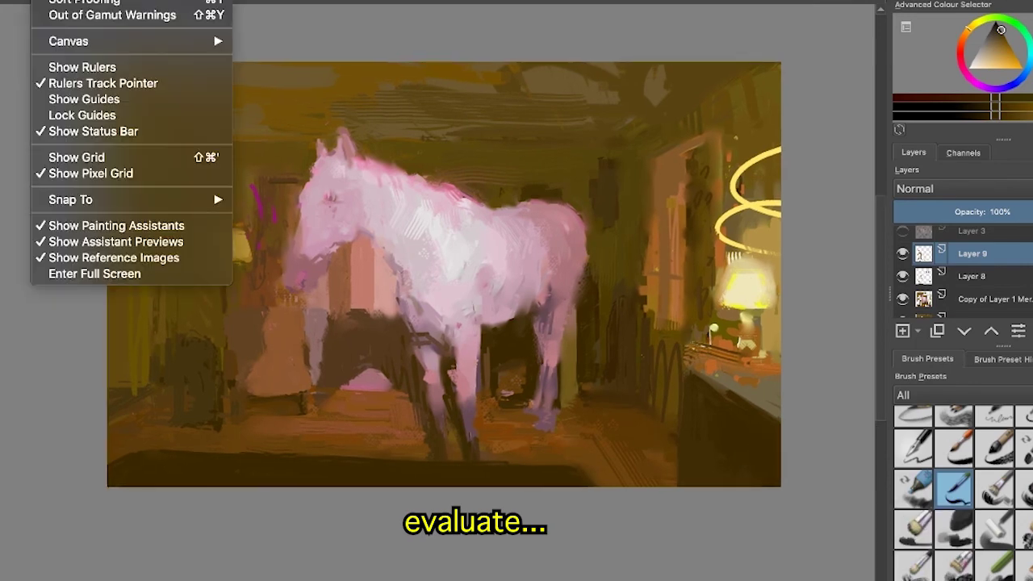
click(208, 180)
scroll(208, 179, down, 1)
drag(54, 171, 70, 204)
drag(260, 321, 224, 282)
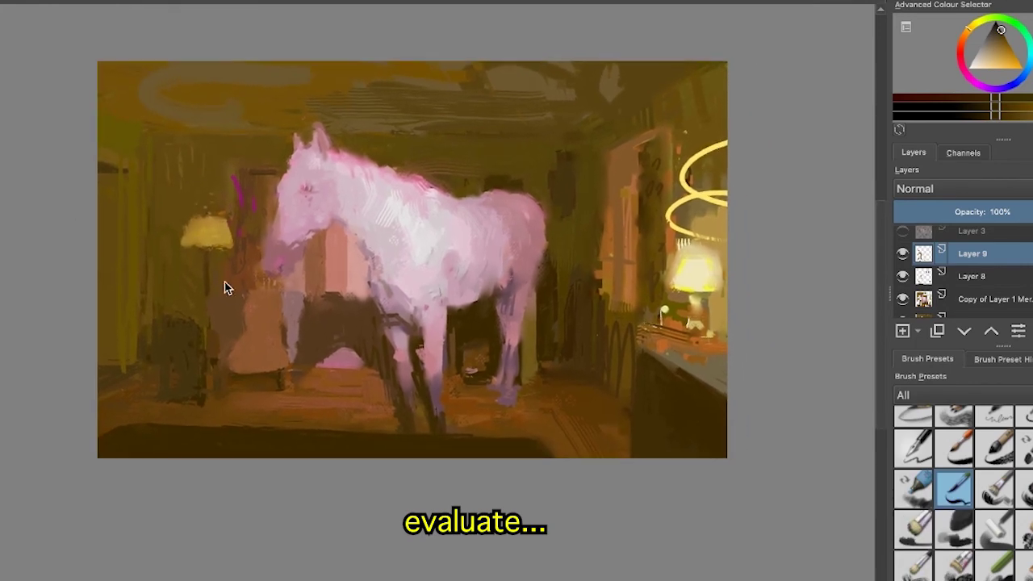
- Switch to Finder, move the Work folder window clear of the canvas, and capture a screenshot of the whole horse painting
key(super+Tab)
scroll(742, 157, up, 3)
scroll(743, 158, down, 5)
drag(498, 24, 529, 205)
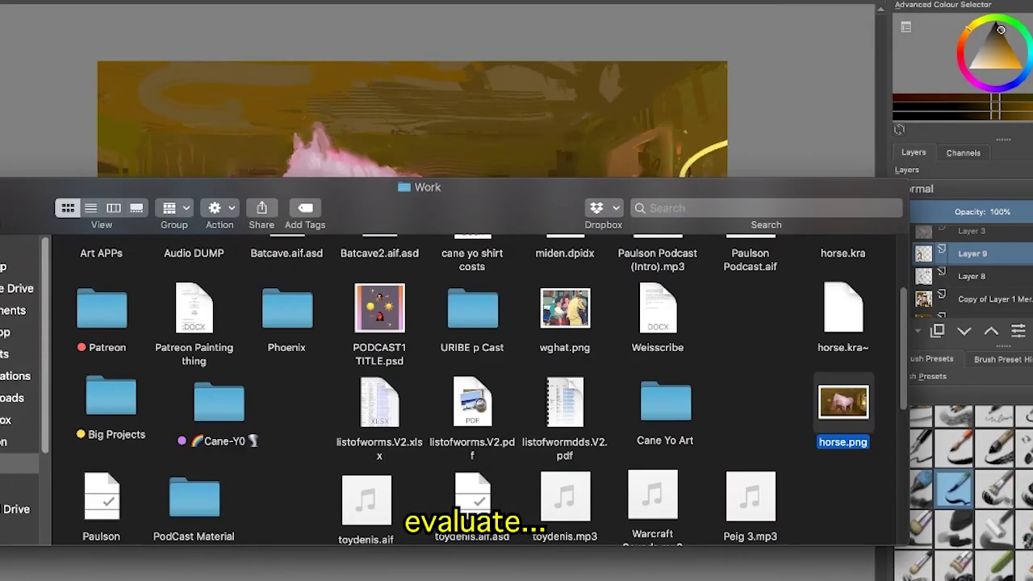
mouse_move(651, 193)
mouse_down()
mouse_move(698, 425)
mouse_move(681, 503)
mouse_up()
key(super+shift+4)
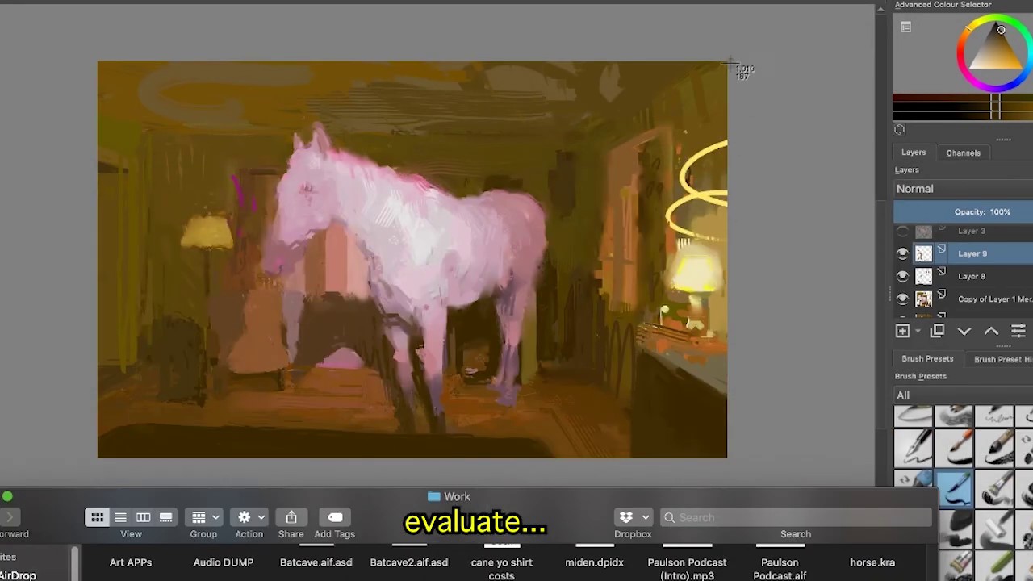
drag(729, 61, 97, 460)
- Open the painting screenshots Screenshot 2019-10-16 at 19.37.18 and Screenshot 2019-10-16 at 05.05.44 from the Desktop folder
right_click(875, 576)
click(934, 457)
double_click(387, 361)
double_click(354, 345)
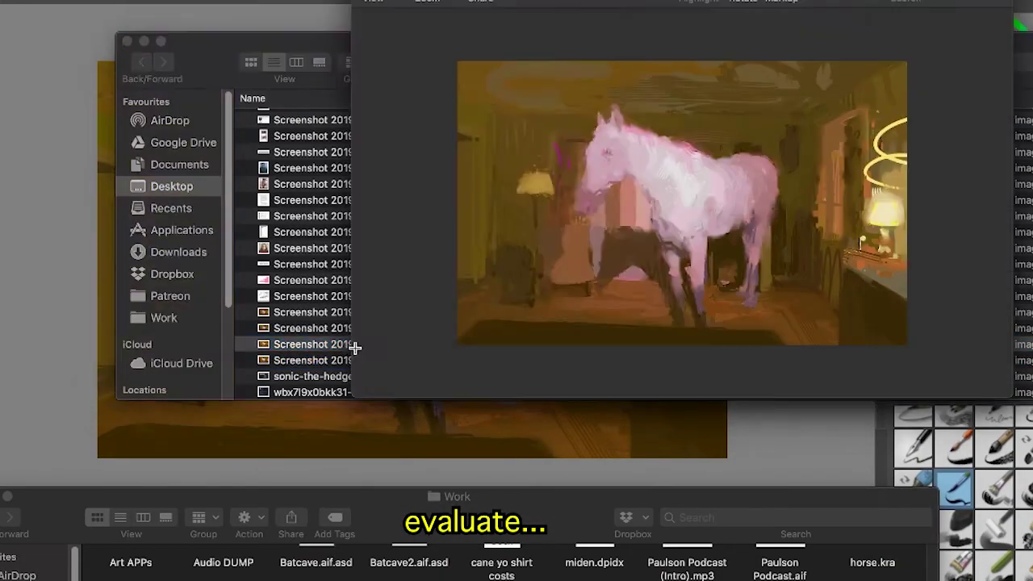
- Arrange the two painting screenshots side by side at reduced size, compare both versions, and return to the canvas in Krita
drag(339, 27, 241, 1)
drag(544, 1, 682, 18)
click(440, 202)
key(super+minus)
drag(616, 421, 399, 302)
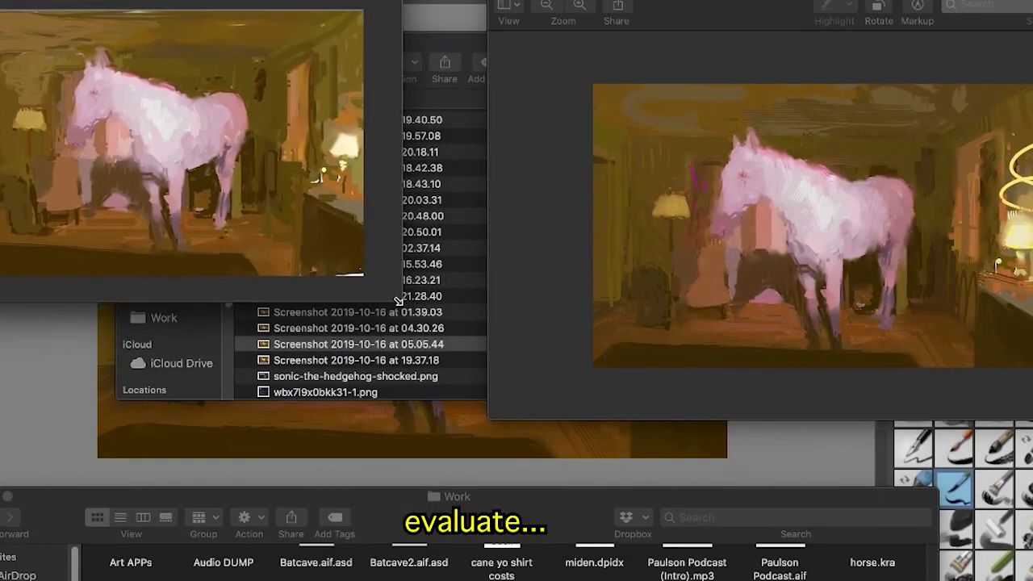
drag(678, 18, 522, 1)
key(super+minus)
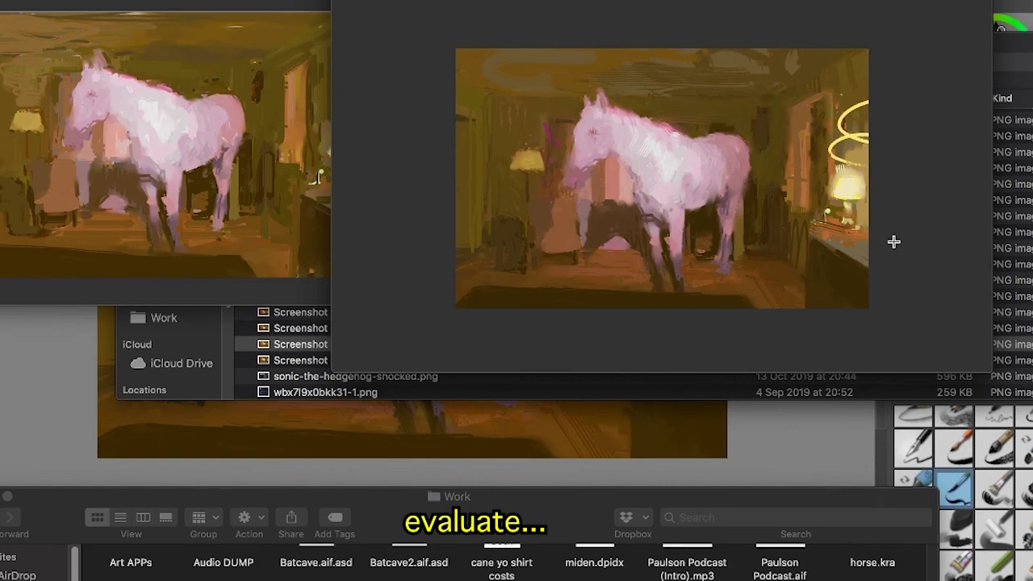
click(573, 428)
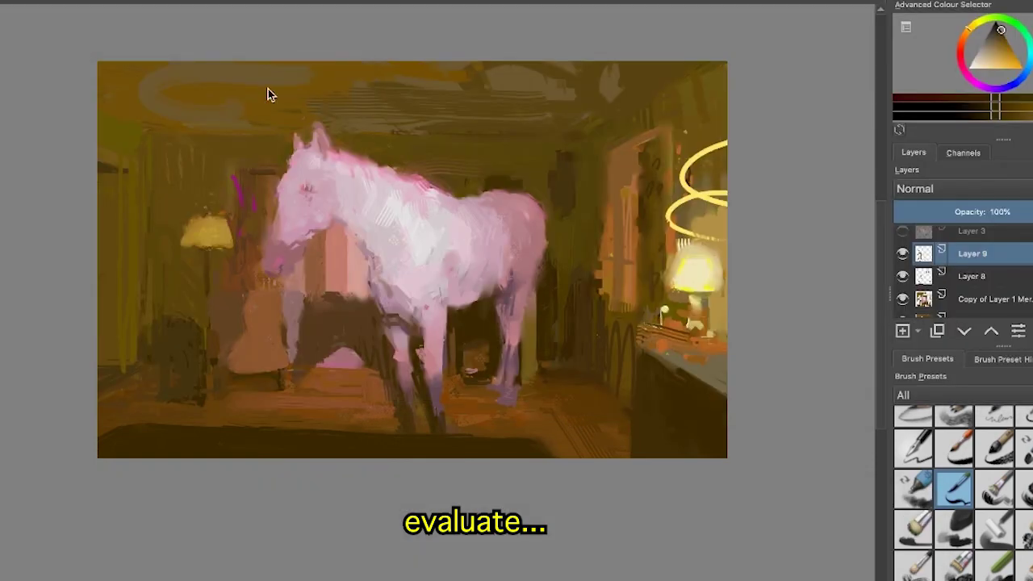
- Duplicate the painting's layers from Layer 9 down to Layer 1 and merge the copies into one layer
scroll(984, 266, down, 3)
click(997, 284)
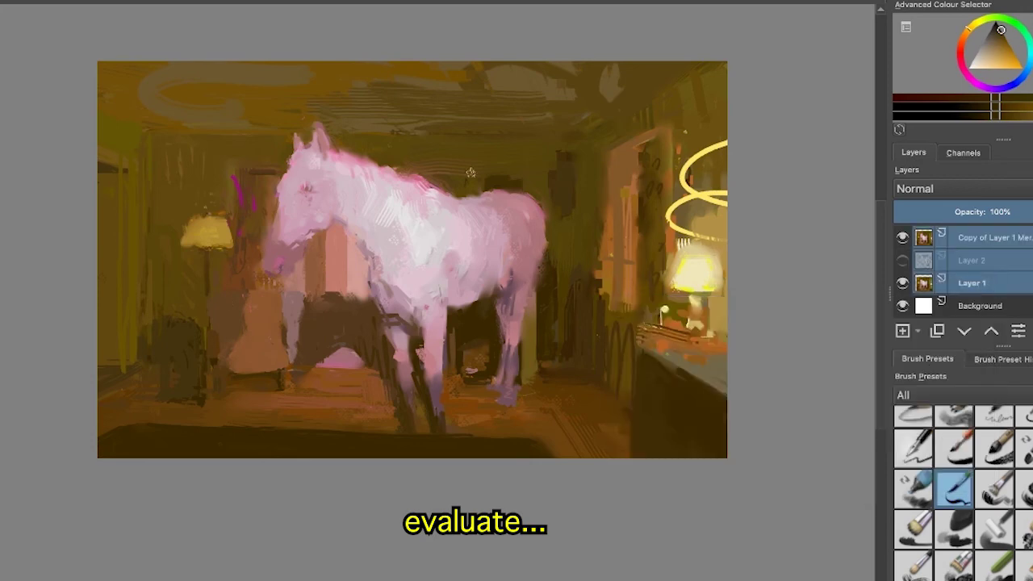
right_click(975, 292)
click(949, 424)
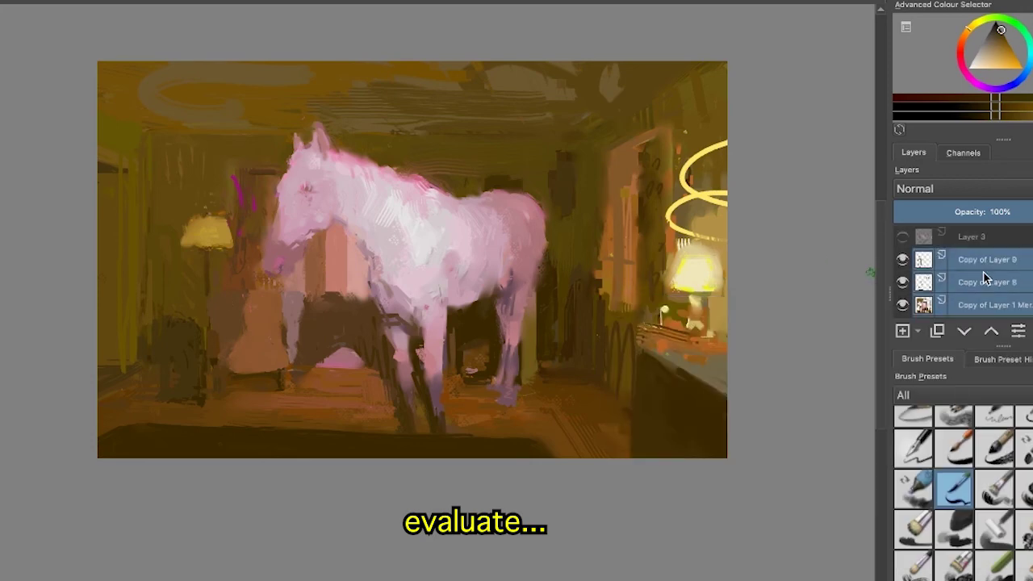
right_click(969, 278)
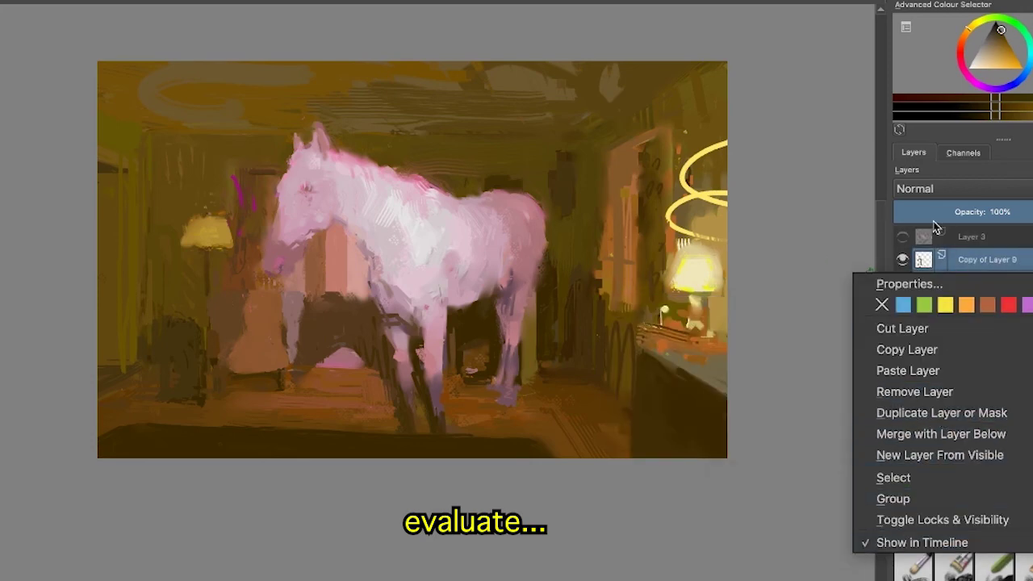
right_click(981, 270)
click(985, 432)
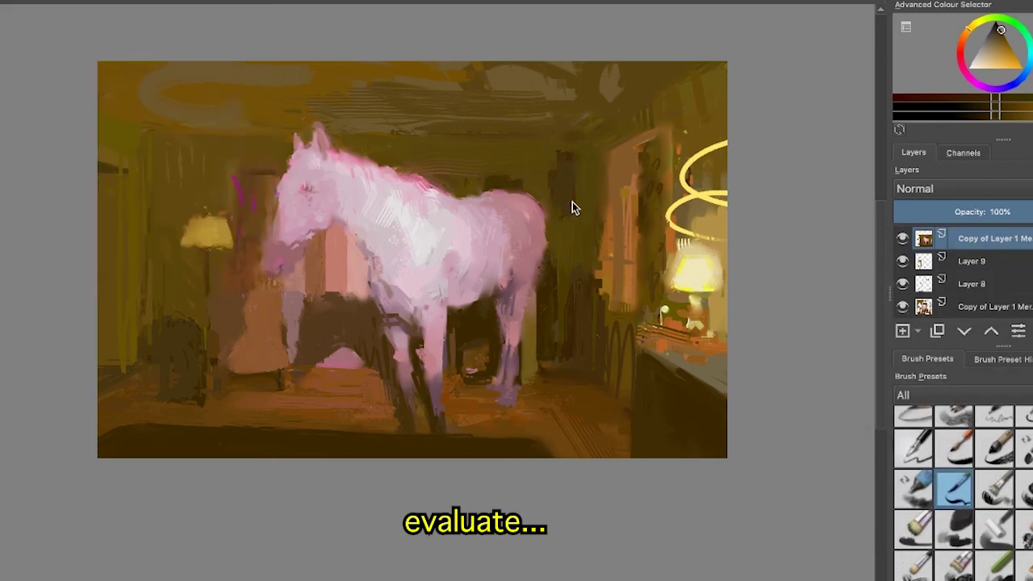
- Create a new blank document, check the merged layer against the originals, and copy that merged layer
key(ctrl+n)
click(726, 419)
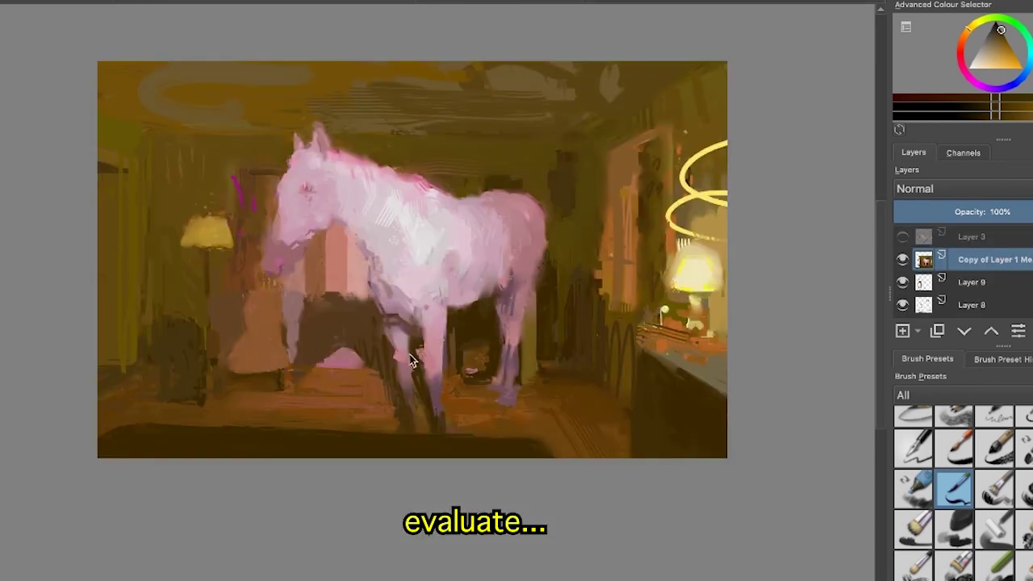
click(903, 261)
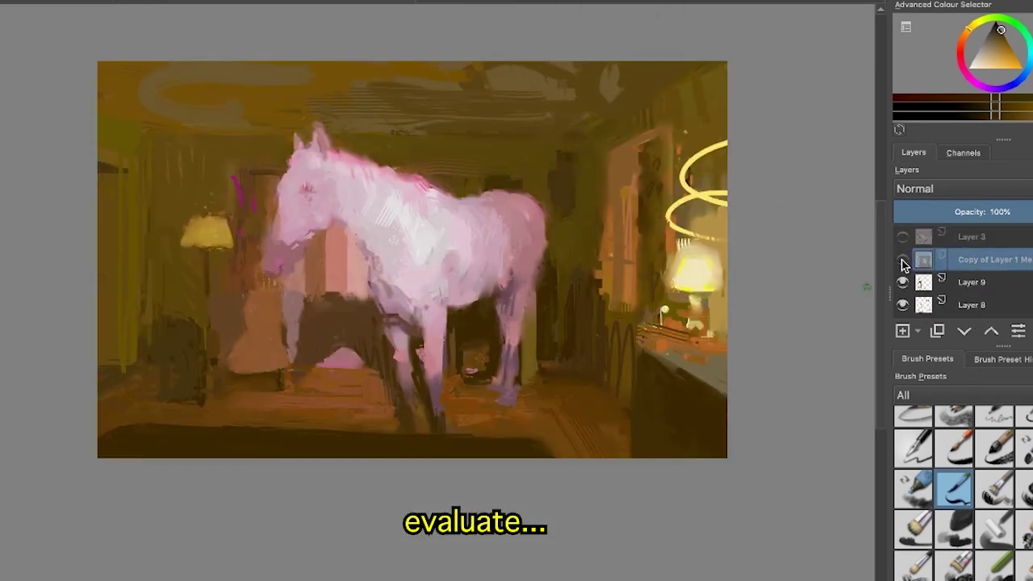
click(902, 261)
right_click(972, 261)
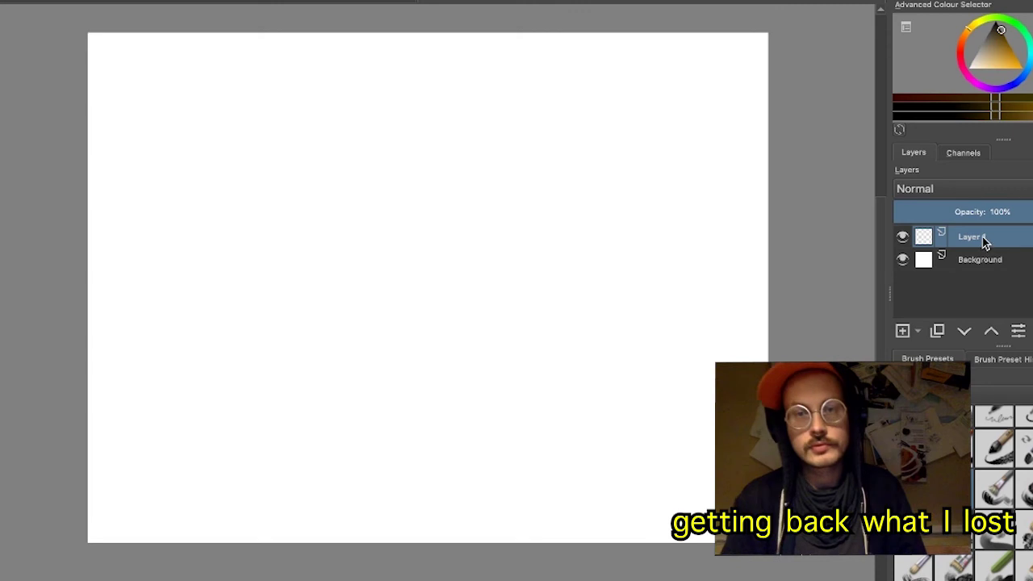
- Paste the merged painting as a layer in the blank document and shift it away from the canvas corner
right_click(928, 242)
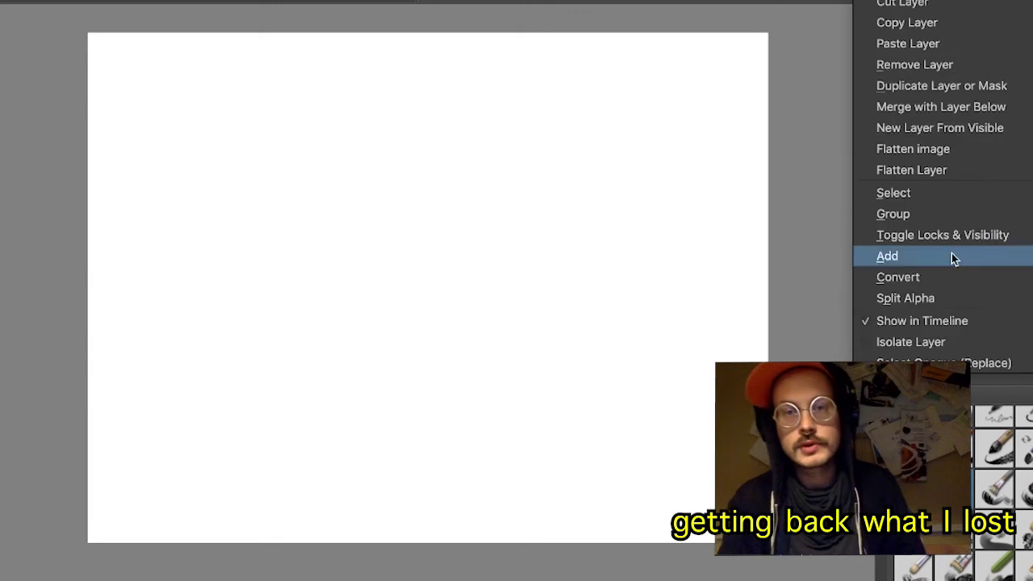
click(934, 44)
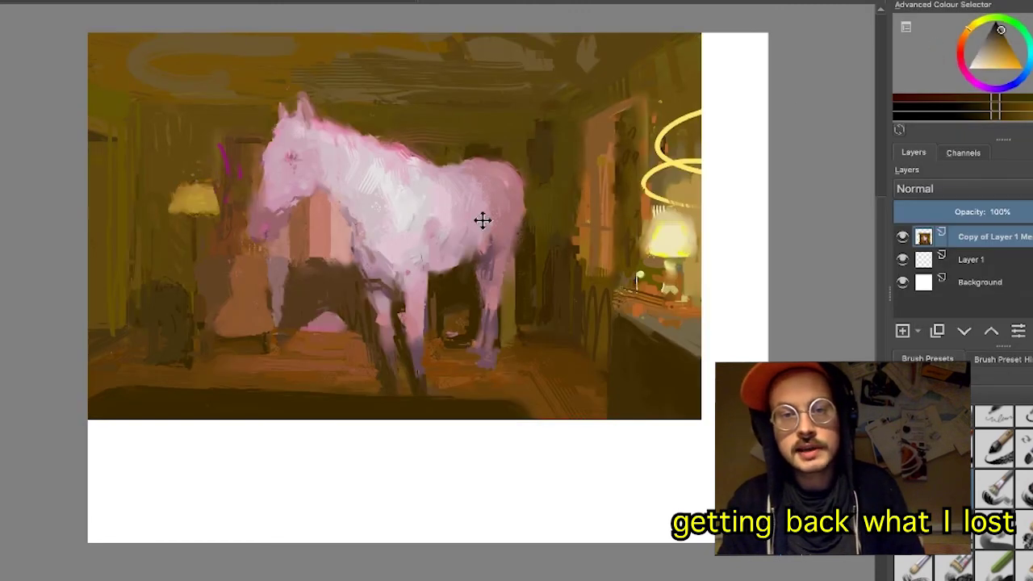
mouse_move(482, 221)
mouse_down()
mouse_move(492, 235)
mouse_move(539, 234)
mouse_up()
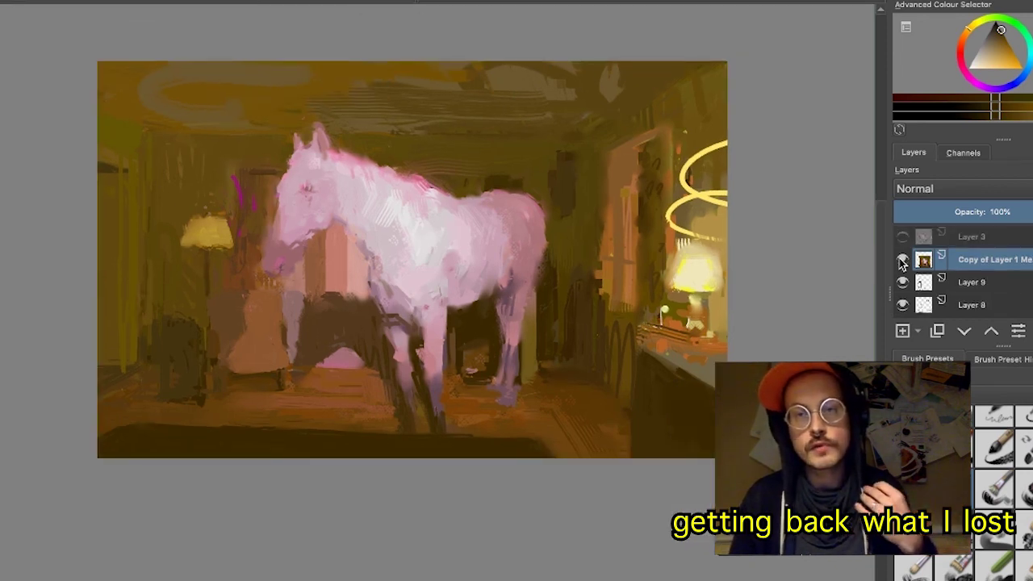
- Look through the original painting's layer stack
drag(902, 262, 901, 317)
click(949, 283)
scroll(957, 287, down, 5)
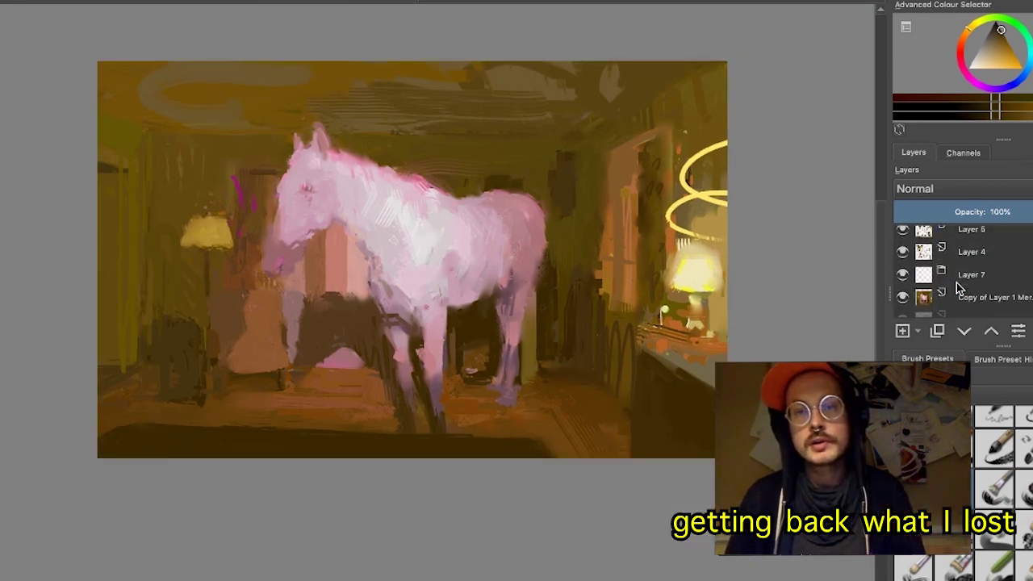
scroll(958, 287, down, 3)
scroll(958, 287, up, 2)
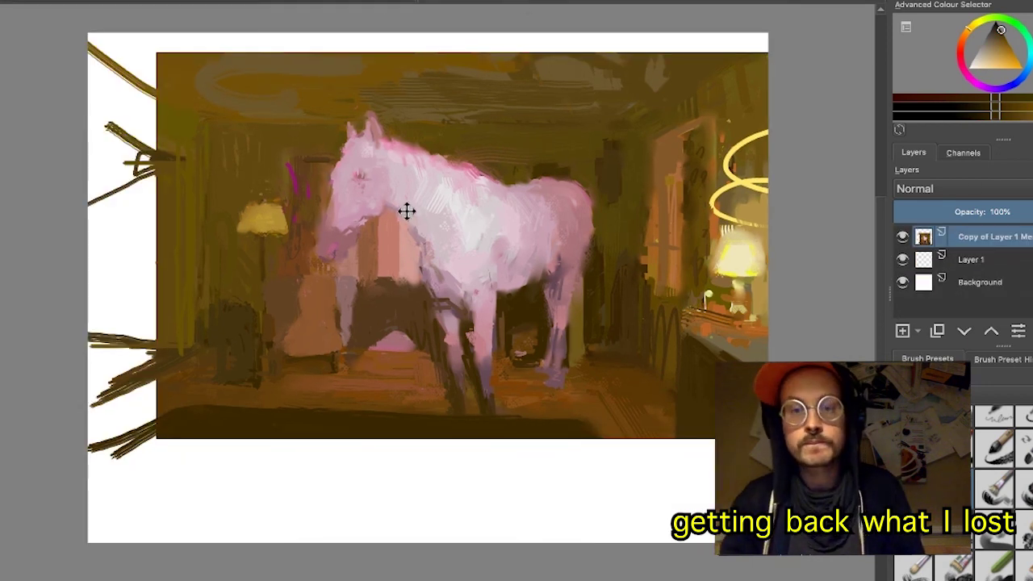
- Reposition the pasted painting on the canvas and insert Screenshot 2019-10-16 at 05.05.44 as a new layer
mouse_move(406, 211)
mouse_down()
mouse_move(388, 211)
mouse_move(383, 227)
mouse_up()
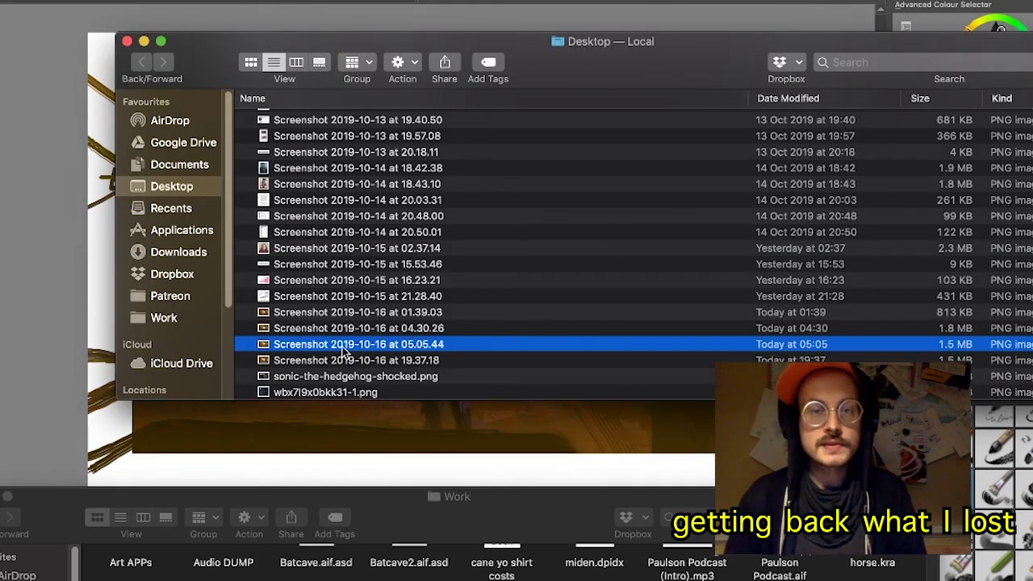
drag(341, 361, 142, 457)
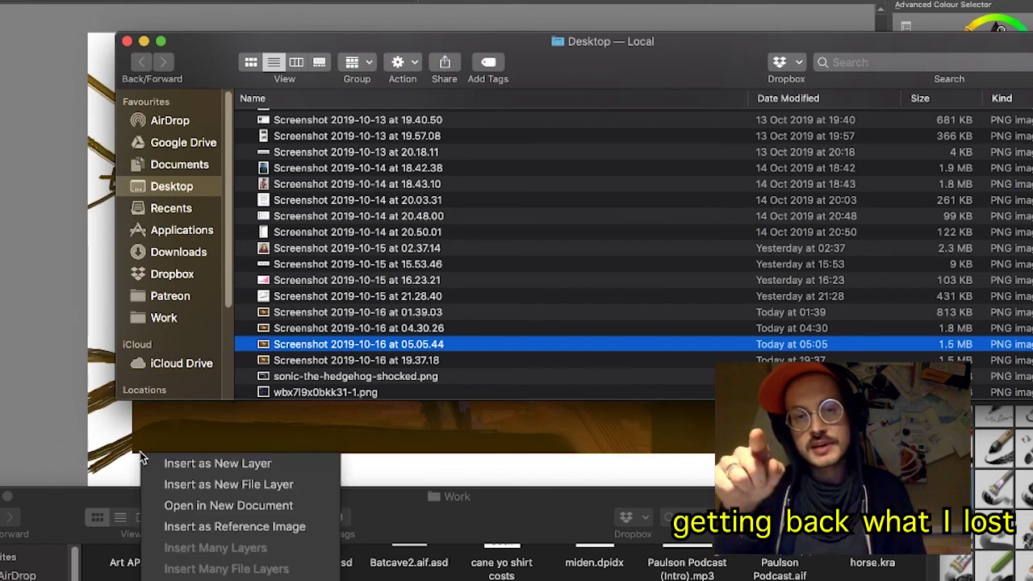
click(184, 468)
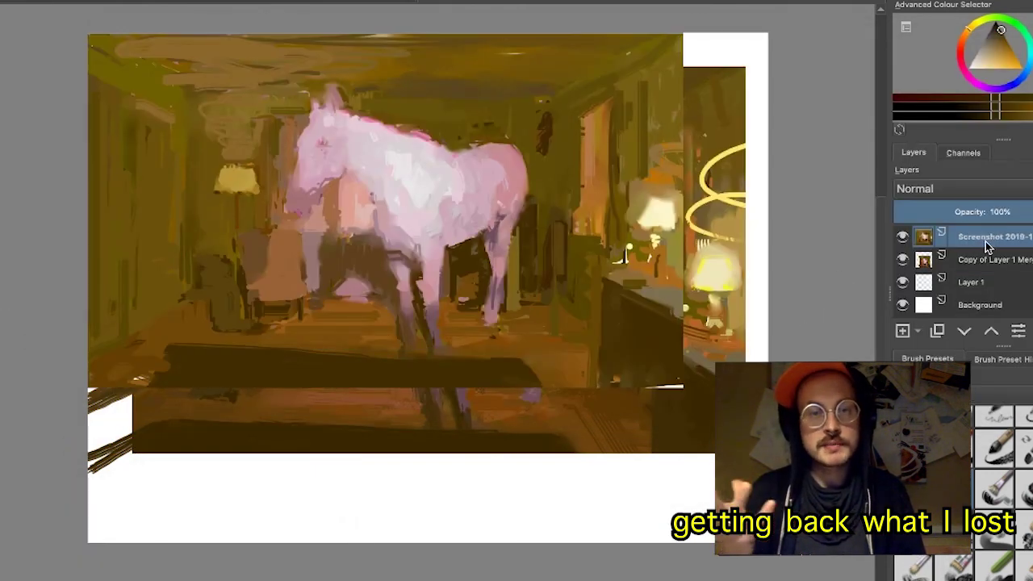
- Keep the screenshot layer on top, align its upper-right corner with the pasted painting, and enlarge it to the painting's height
drag(987, 252, 986, 271)
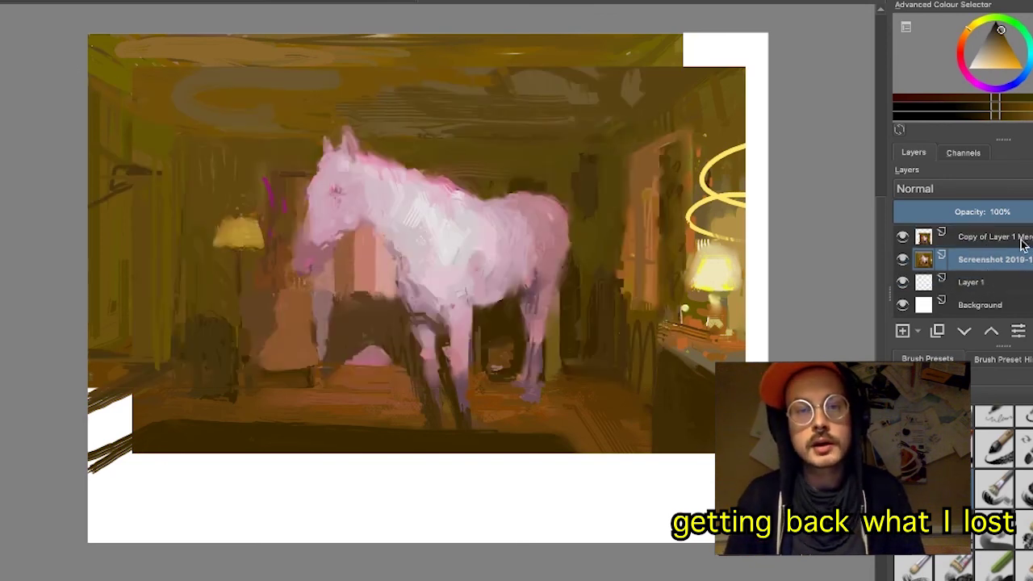
drag(1021, 252, 1021, 227)
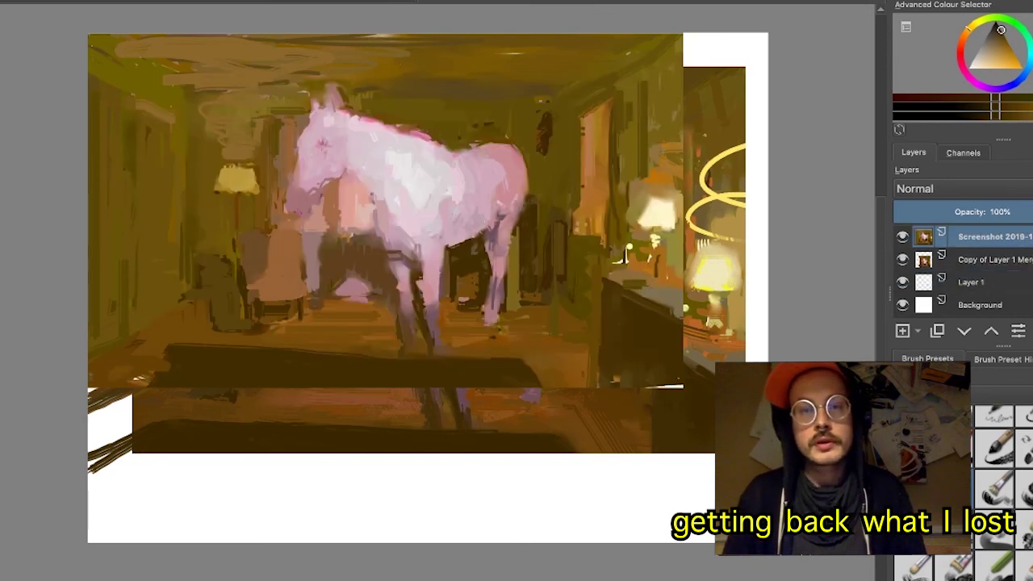
drag(258, 207, 330, 237)
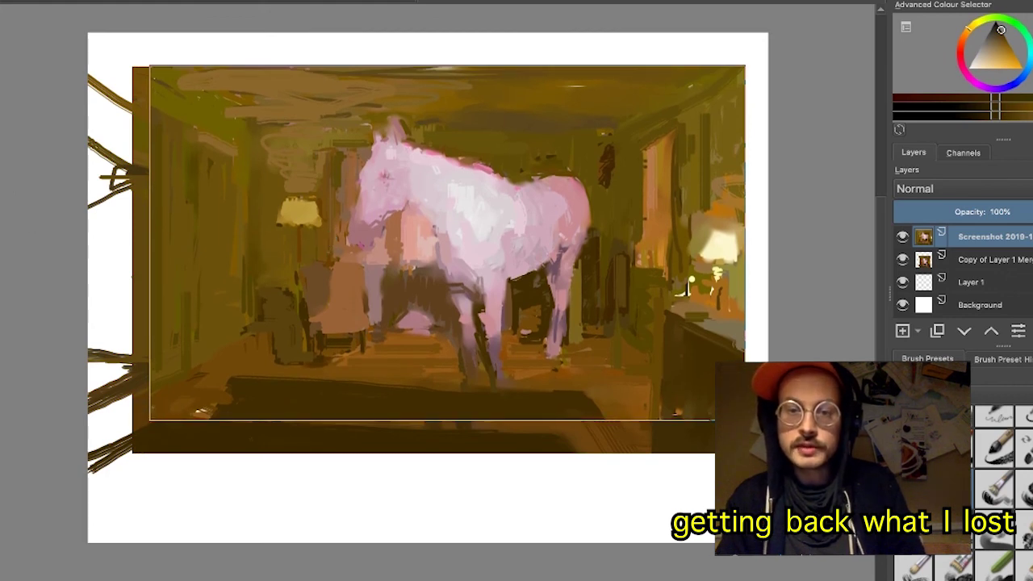
key(ctrl+t)
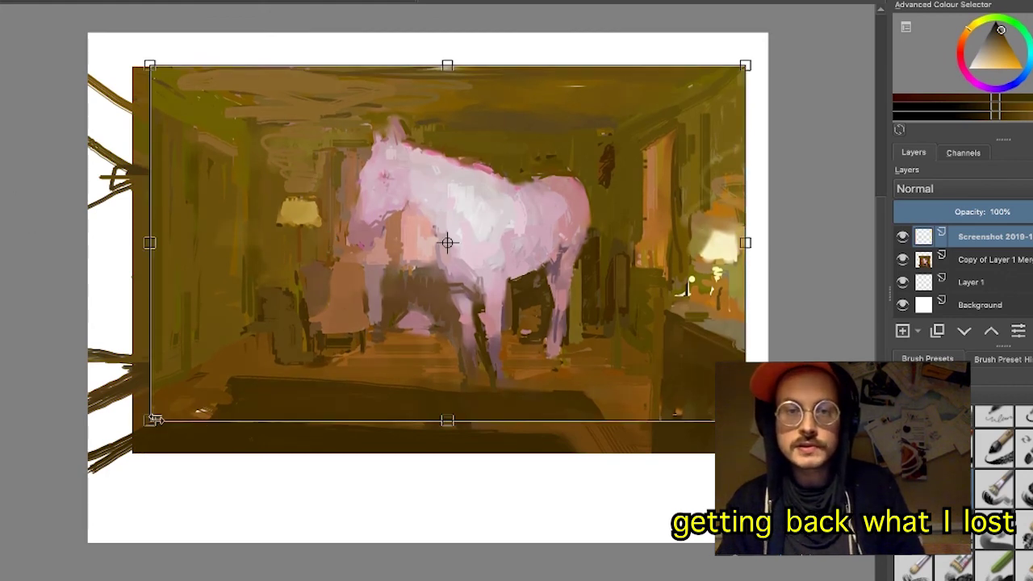
drag(152, 419, 89, 456)
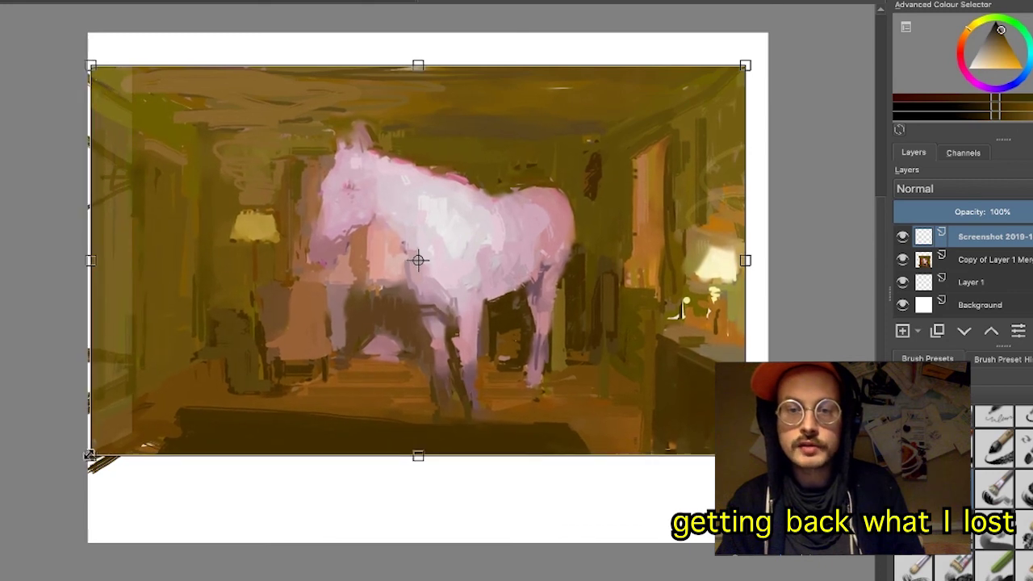
key(Return)
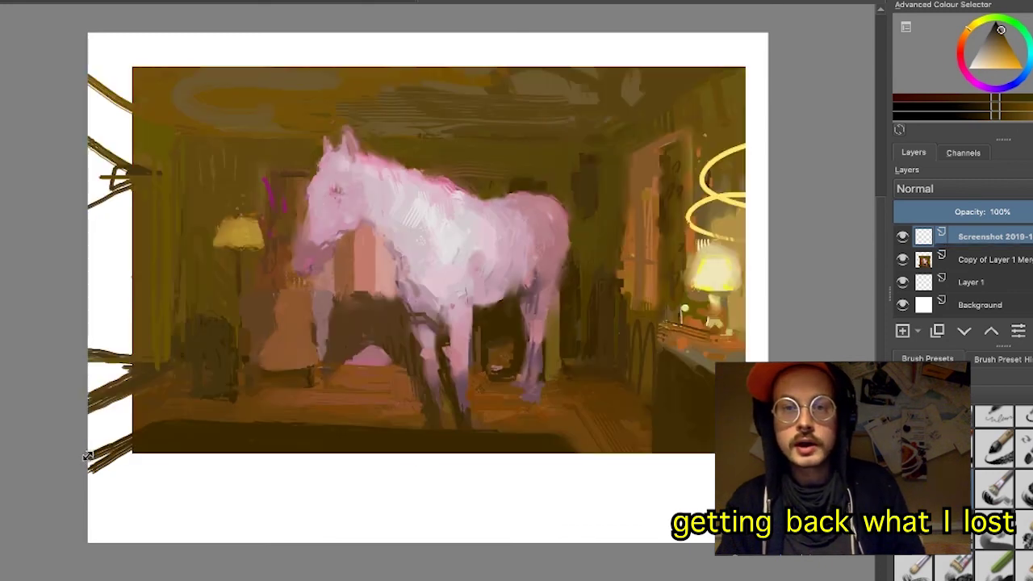
- Compare the earlier screenshot with the current painting by repeatedly switching the screenshot layer's visibility
click(898, 232)
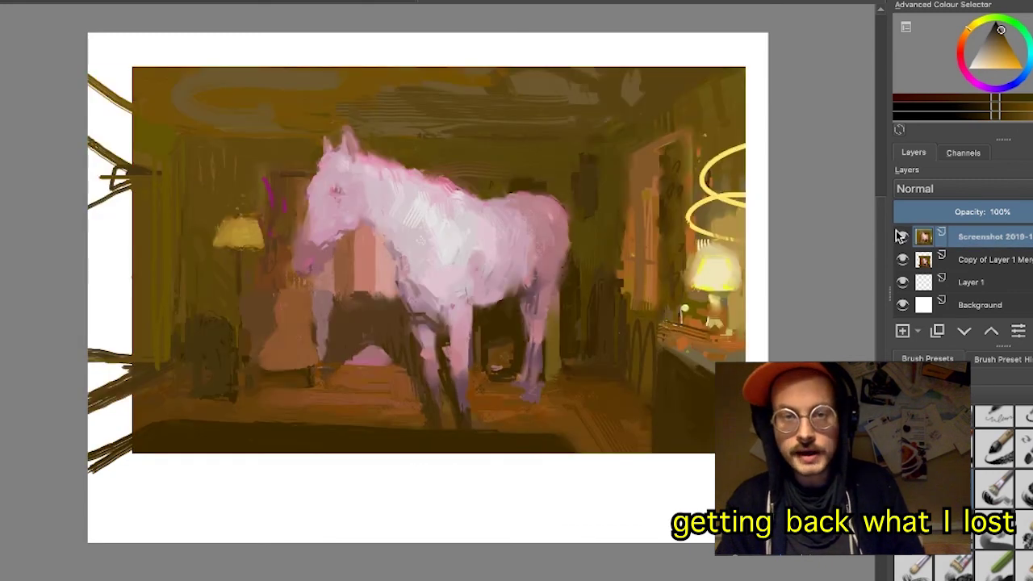
click(898, 232)
click(898, 233)
click(897, 233)
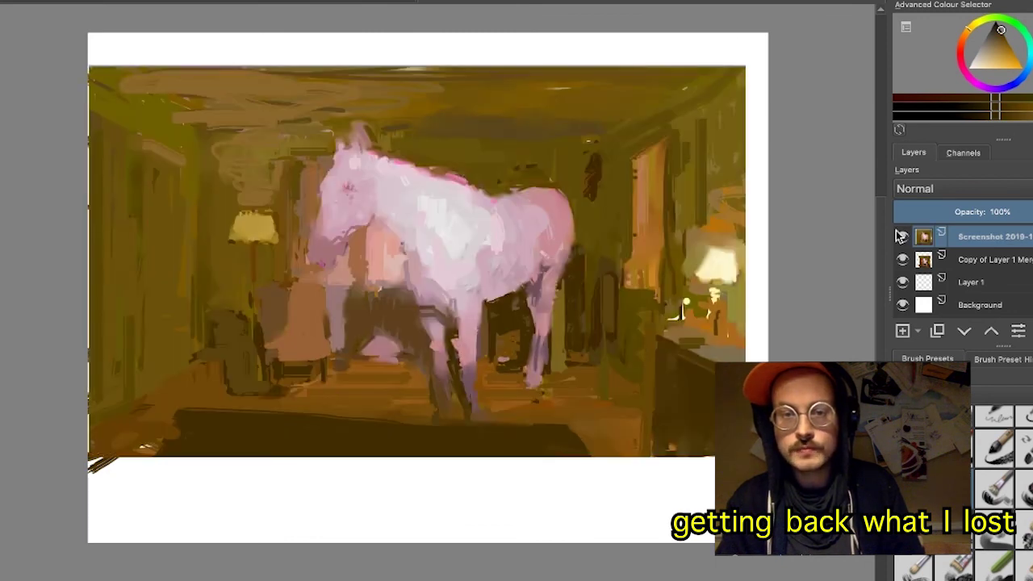
click(898, 232)
click(898, 232)
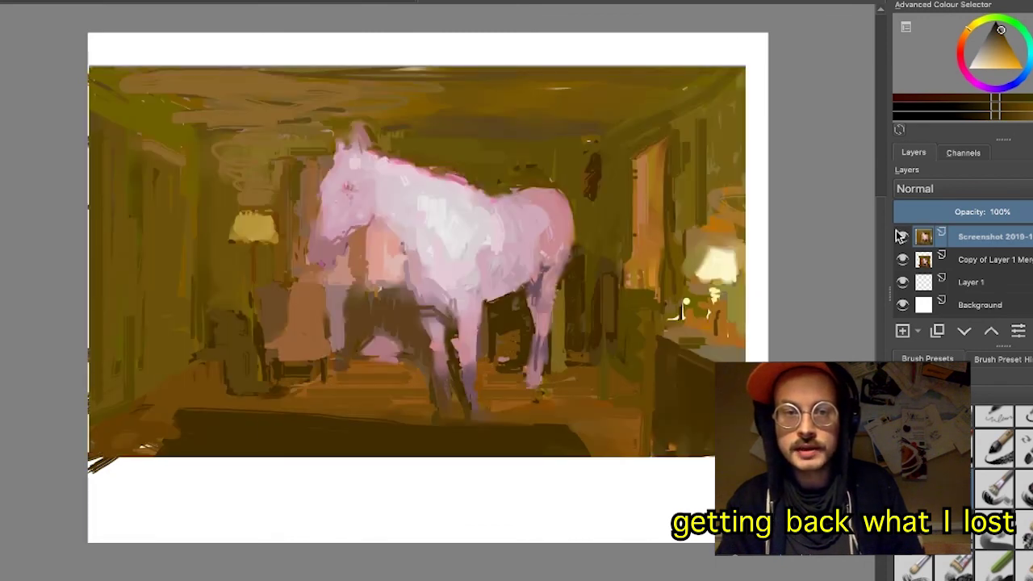
click(898, 234)
click(899, 233)
click(899, 233)
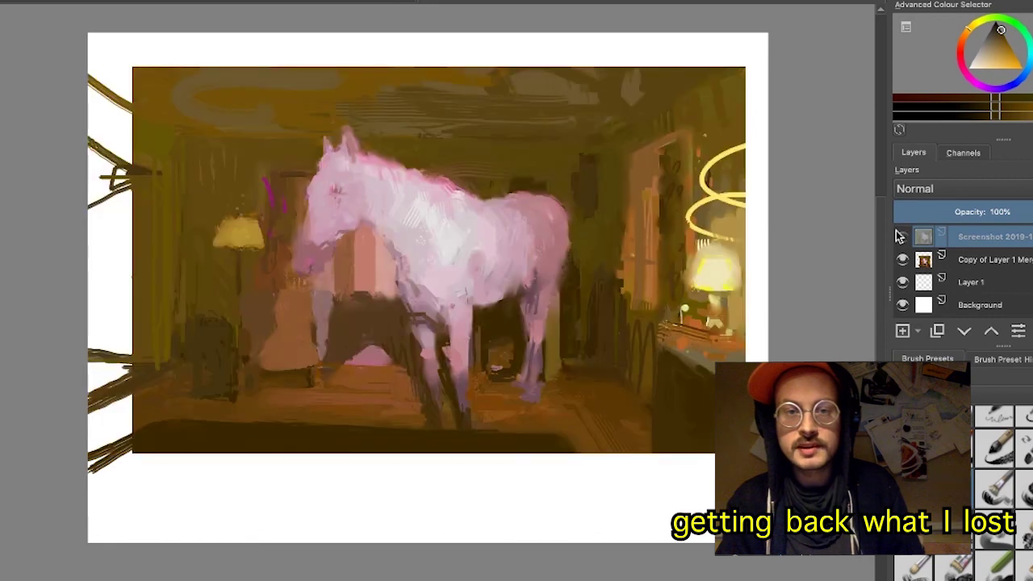
click(898, 233)
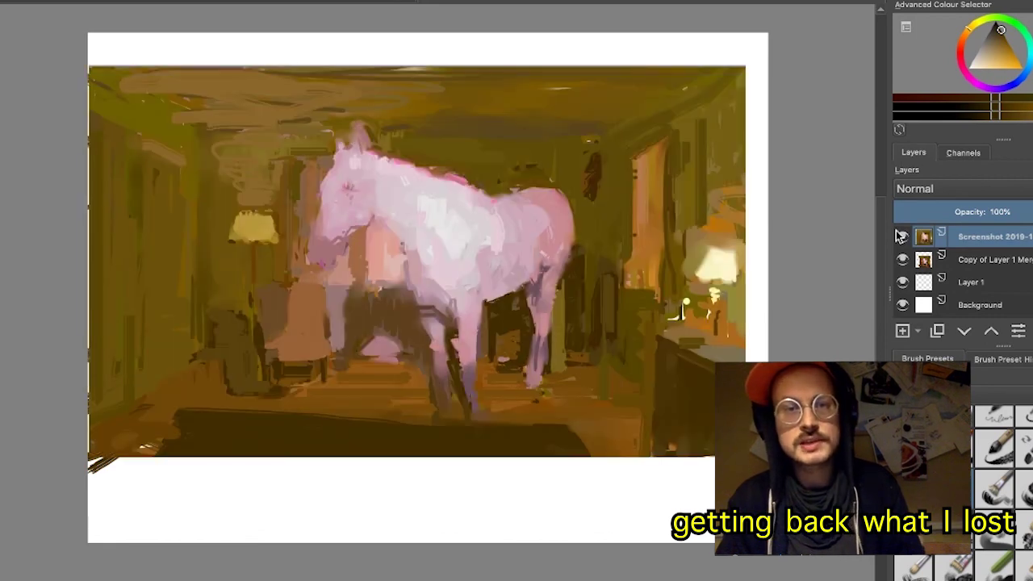
click(899, 234)
click(899, 234)
click(898, 234)
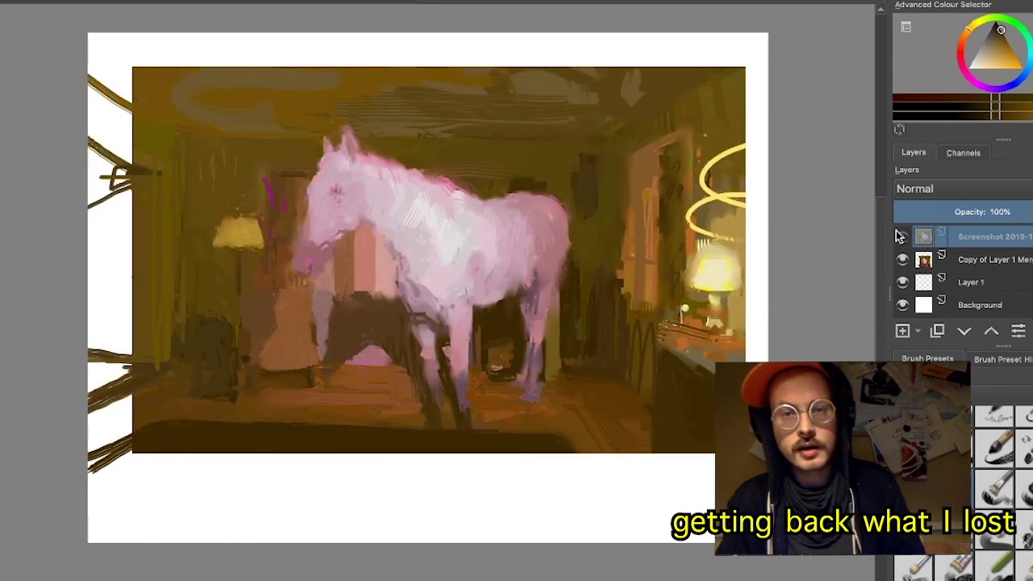
click(898, 234)
click(899, 235)
click(899, 234)
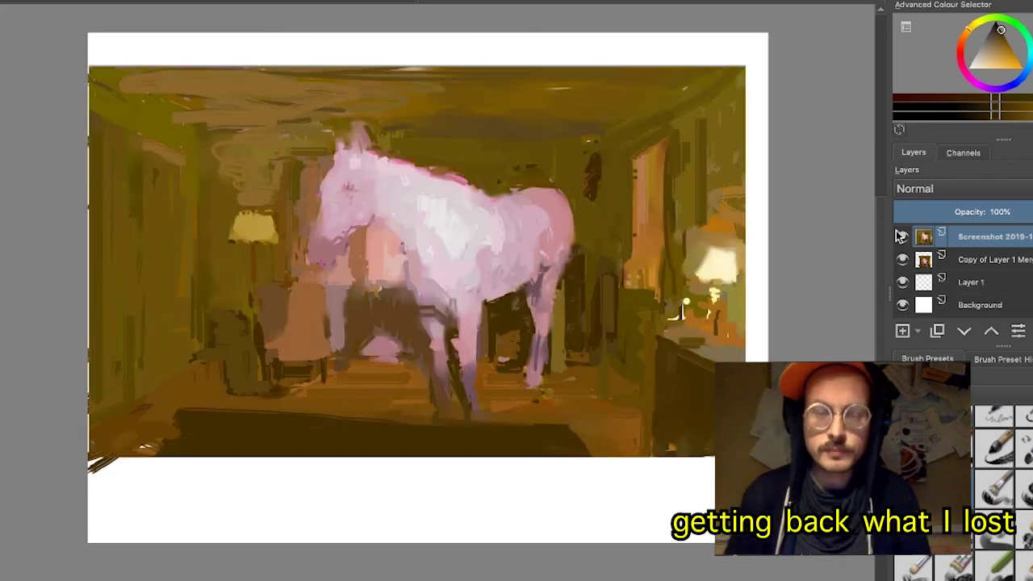
click(899, 235)
click(899, 234)
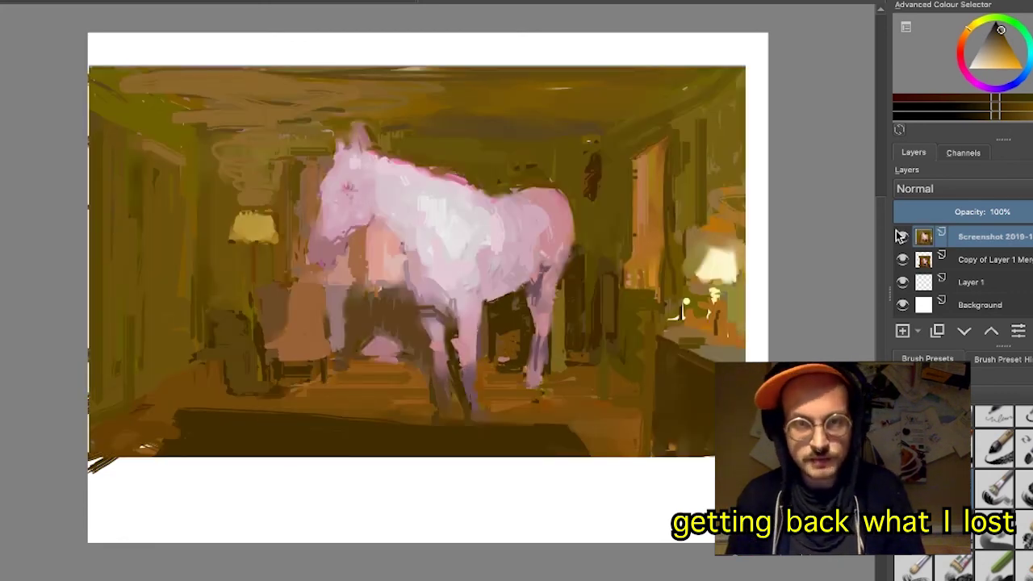
- Keep judging the earlier horse version against the current painting by alternately hiding and showing the top Screenshot 2019-10-16 layer
click(899, 234)
click(899, 234)
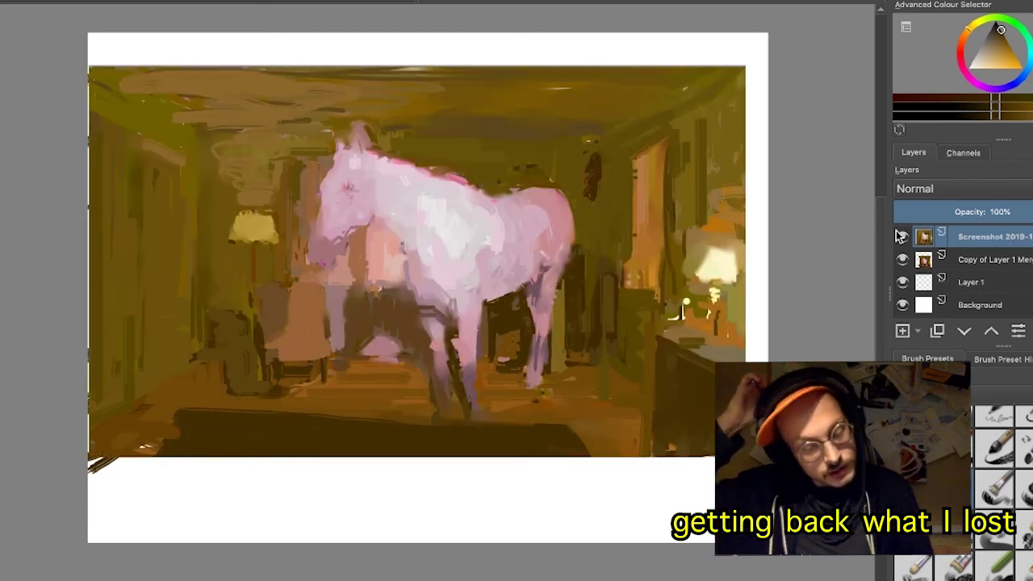
click(899, 234)
click(900, 237)
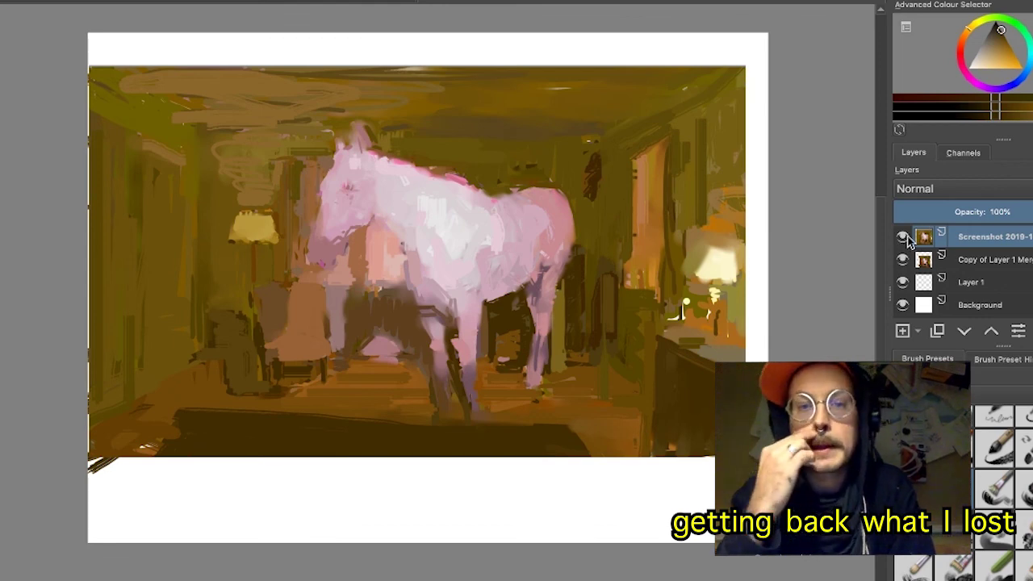
click(903, 237)
click(903, 237)
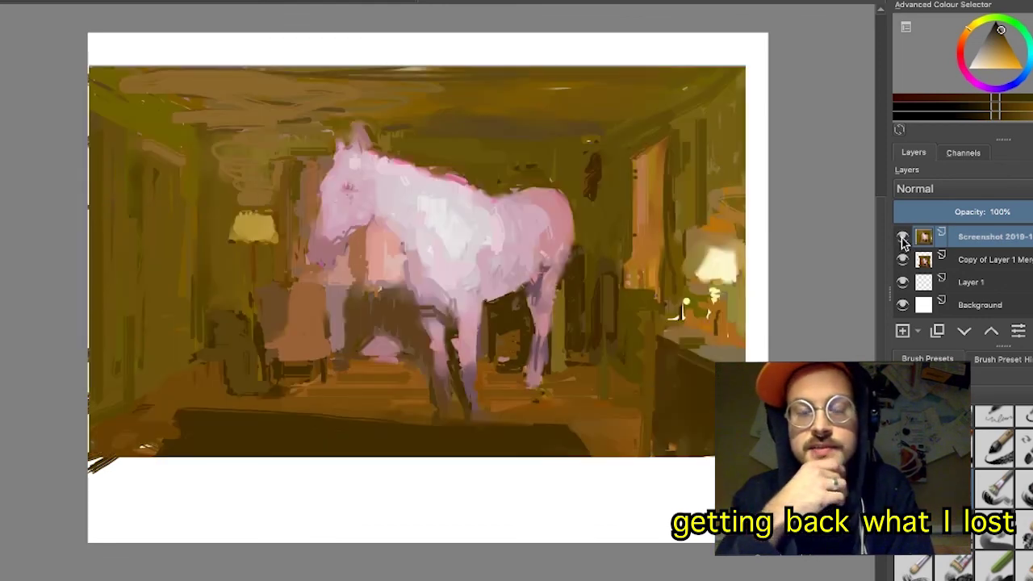
click(902, 237)
click(903, 239)
click(903, 239)
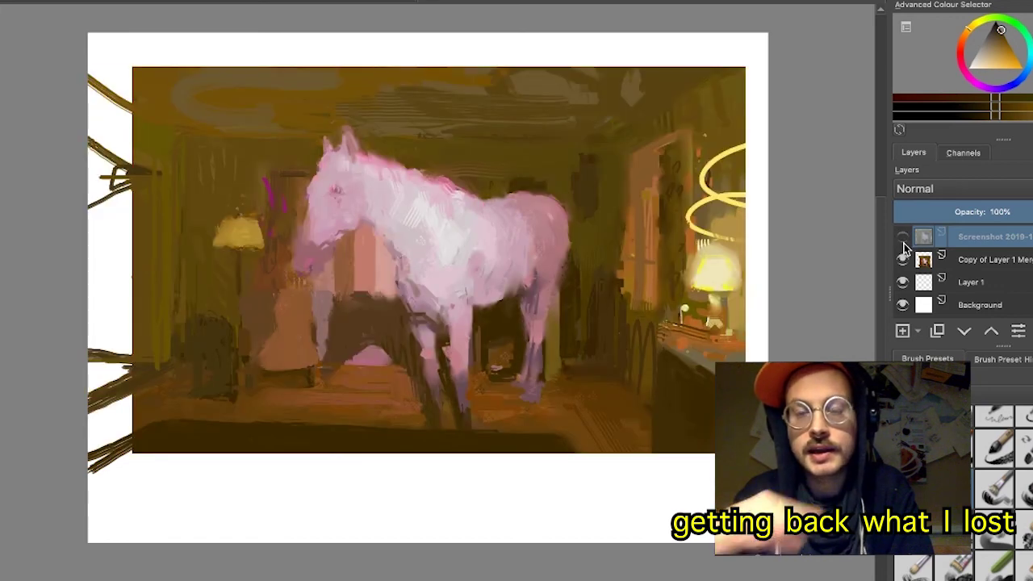
click(903, 240)
click(904, 240)
click(903, 240)
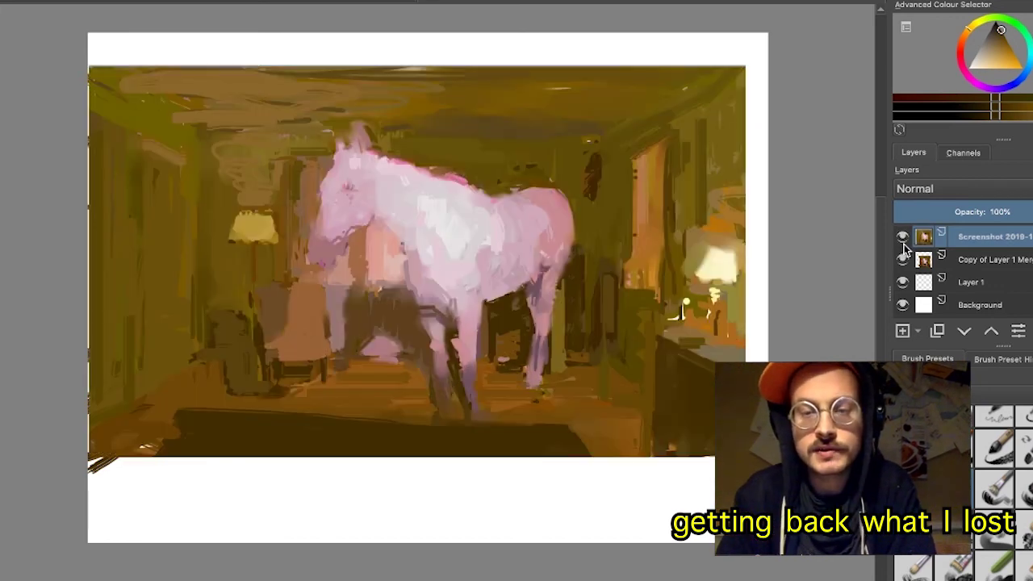
click(903, 241)
click(903, 239)
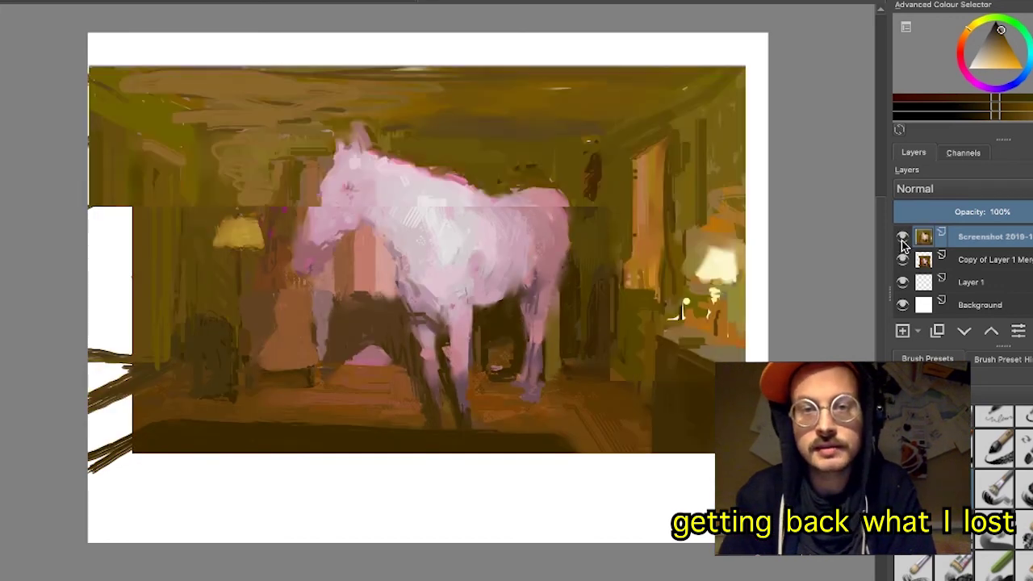
click(903, 239)
click(903, 239)
click(904, 239)
click(903, 239)
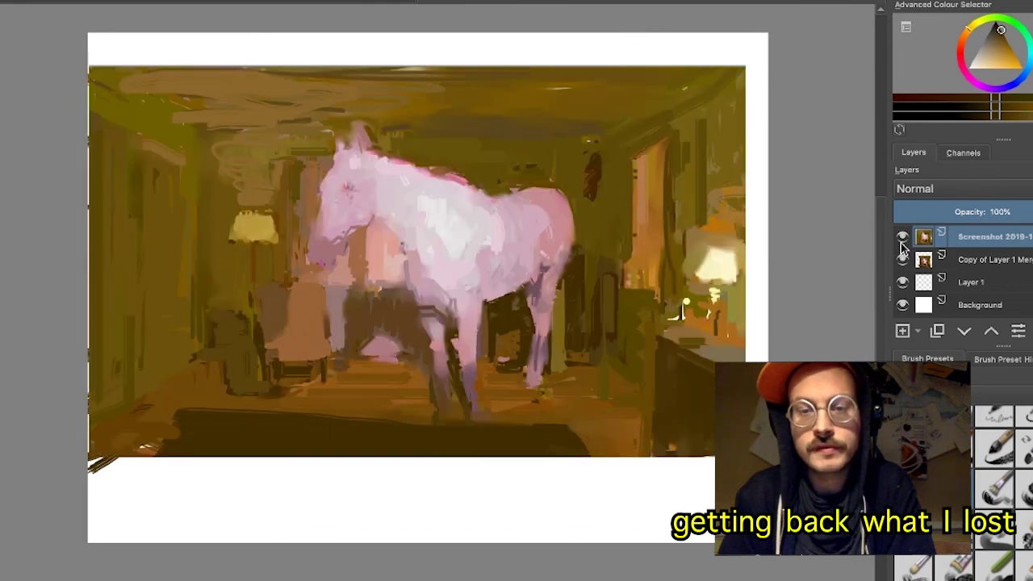
click(904, 240)
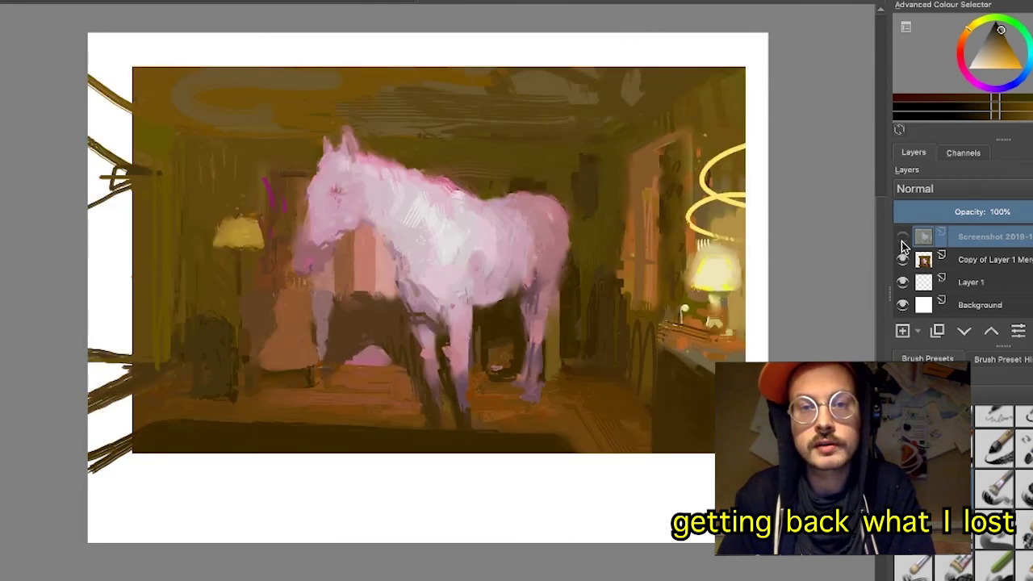
click(904, 239)
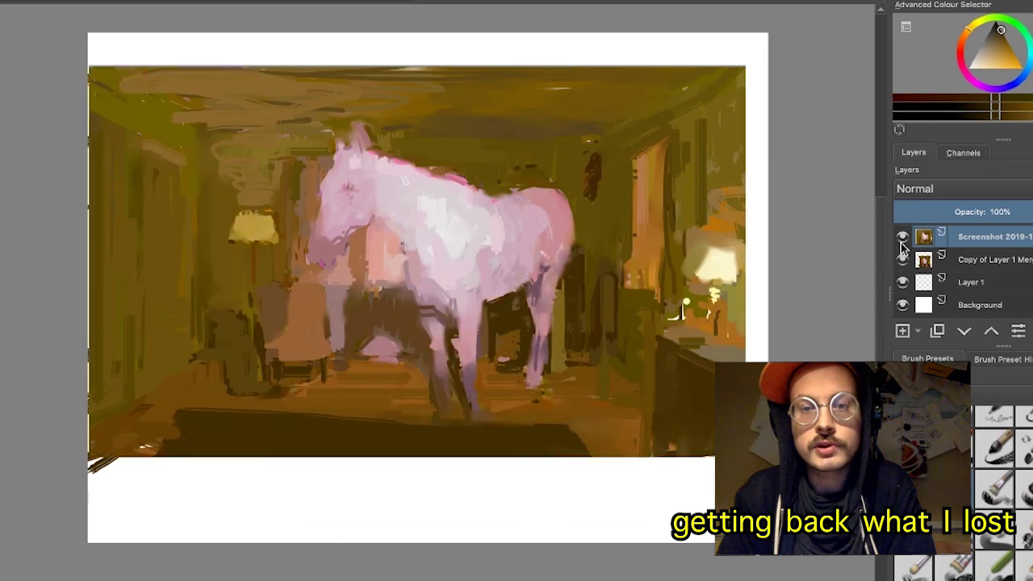
click(903, 239)
click(903, 239)
click(902, 240)
click(903, 241)
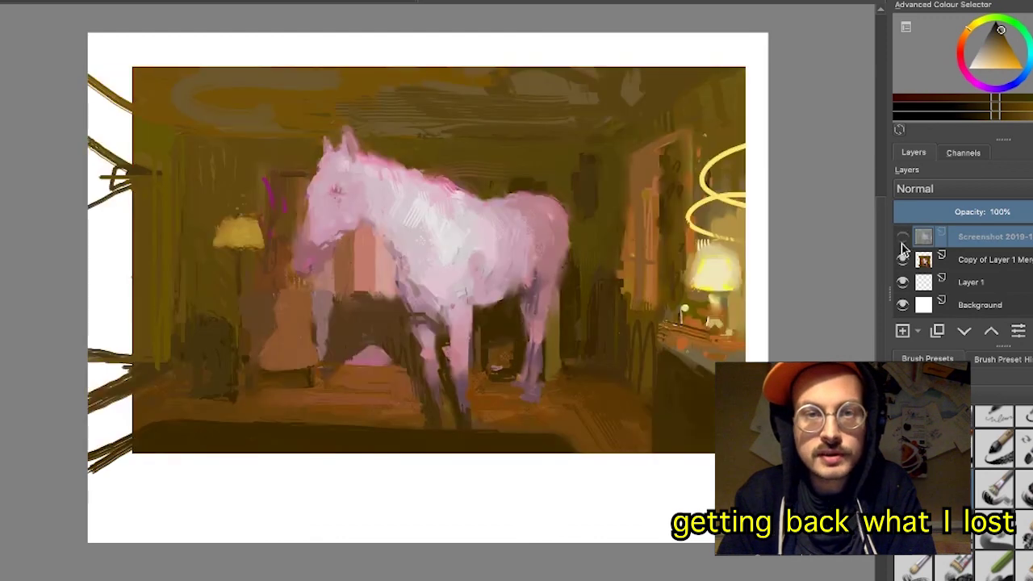
click(903, 240)
click(903, 241)
click(903, 241)
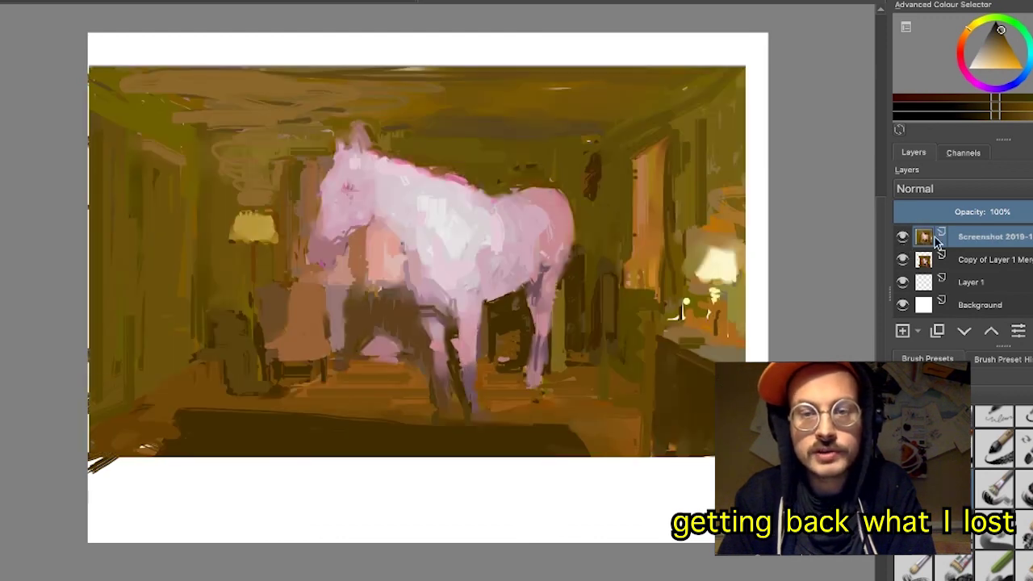
click(904, 240)
click(904, 240)
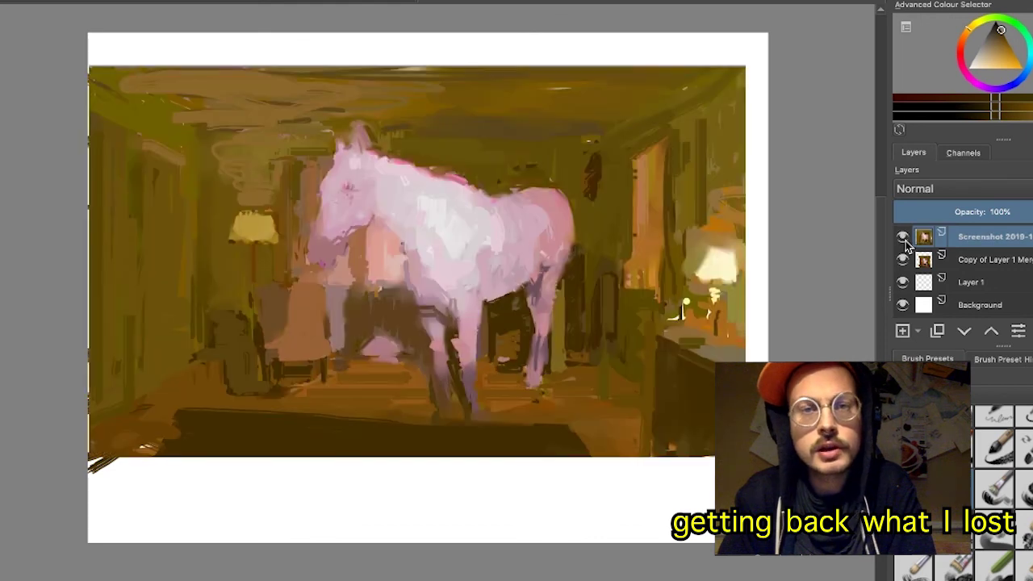
click(903, 240)
click(904, 240)
click(903, 239)
click(903, 240)
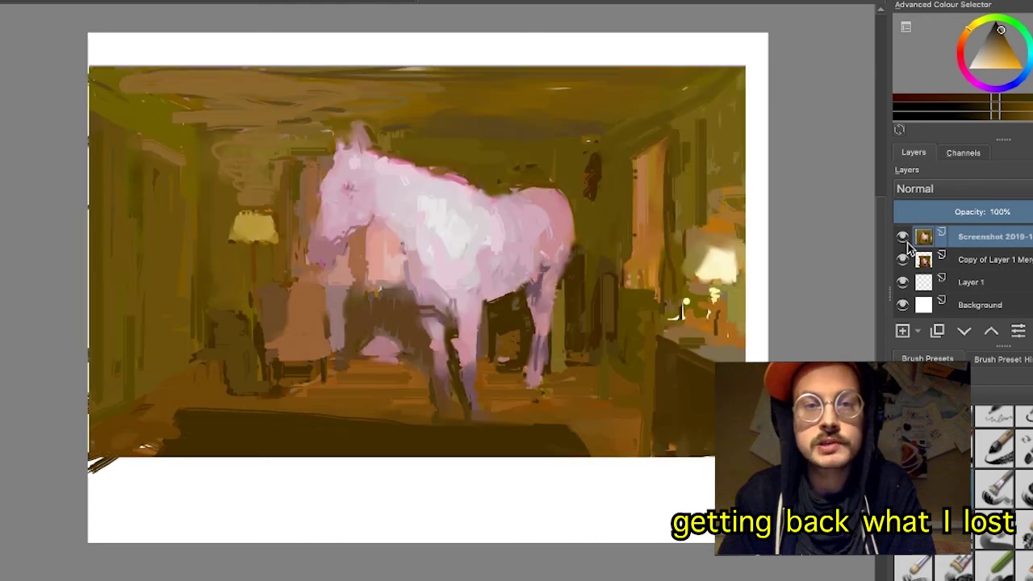
- Move the screenshot layer beneath the Copy of Layer 1 Merged layer and check the merged painting by switching its visibility
drag(908, 243, 972, 278)
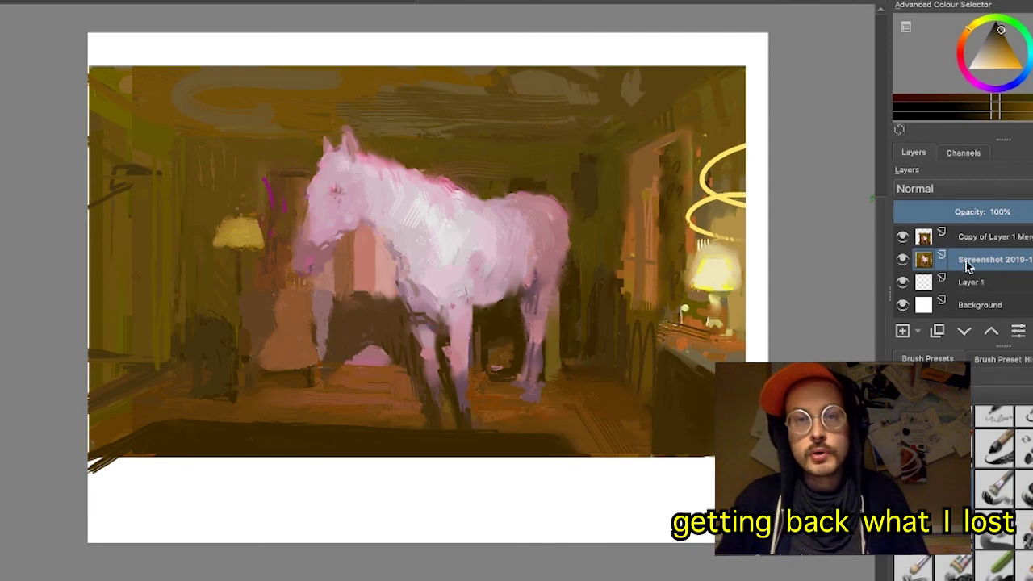
click(974, 236)
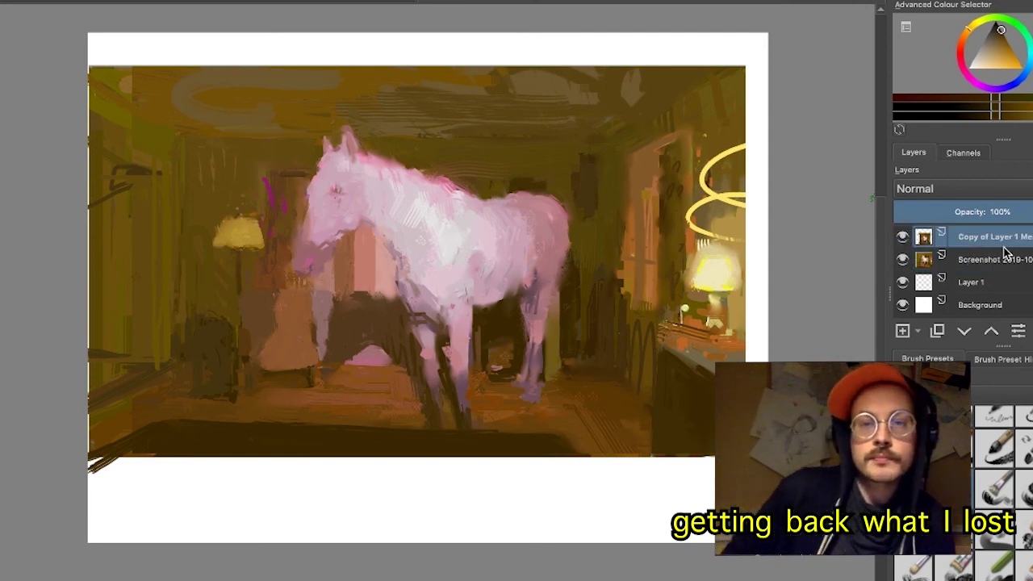
drag(987, 238, 941, 266)
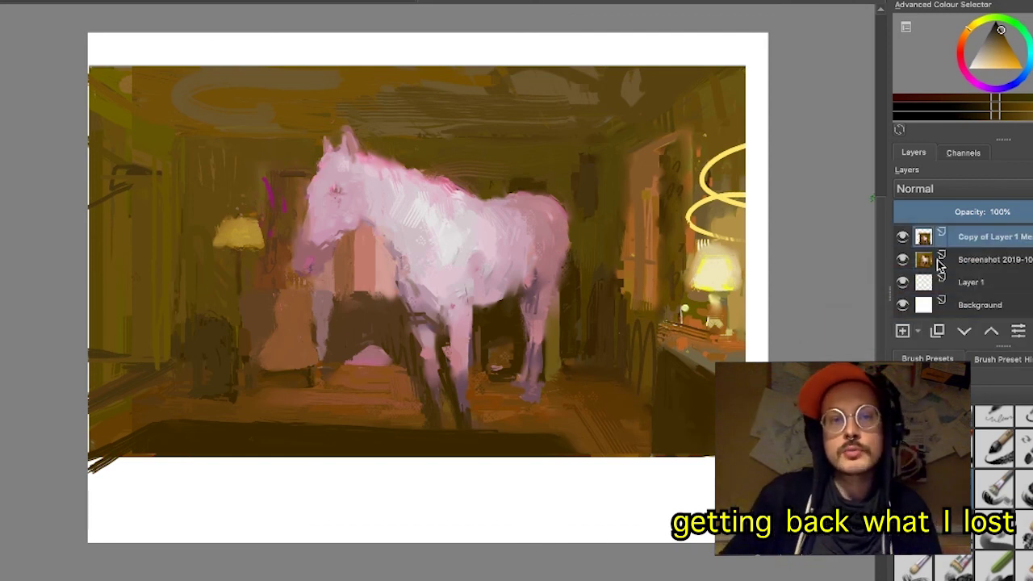
click(903, 237)
click(904, 237)
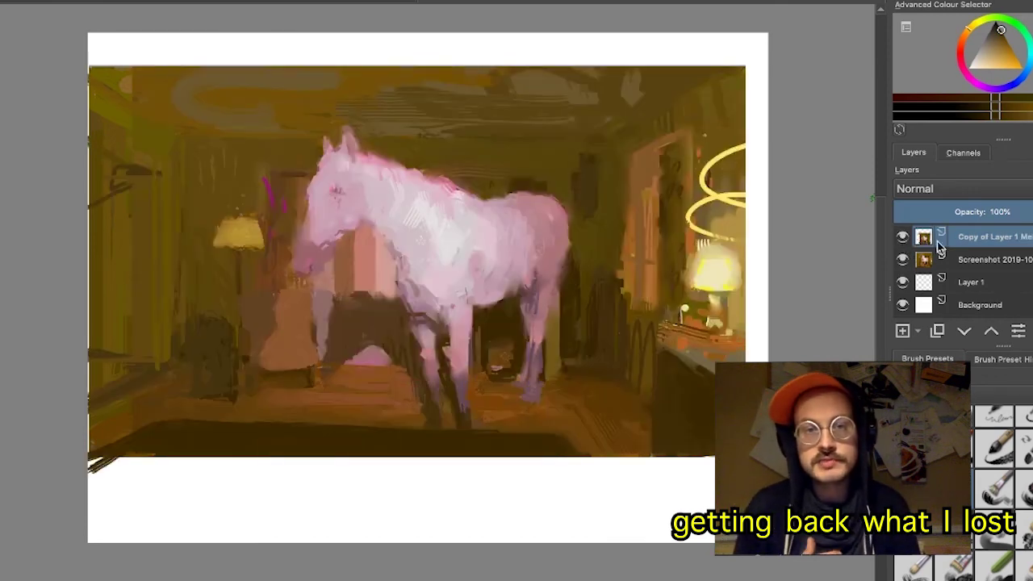
right_click(980, 243)
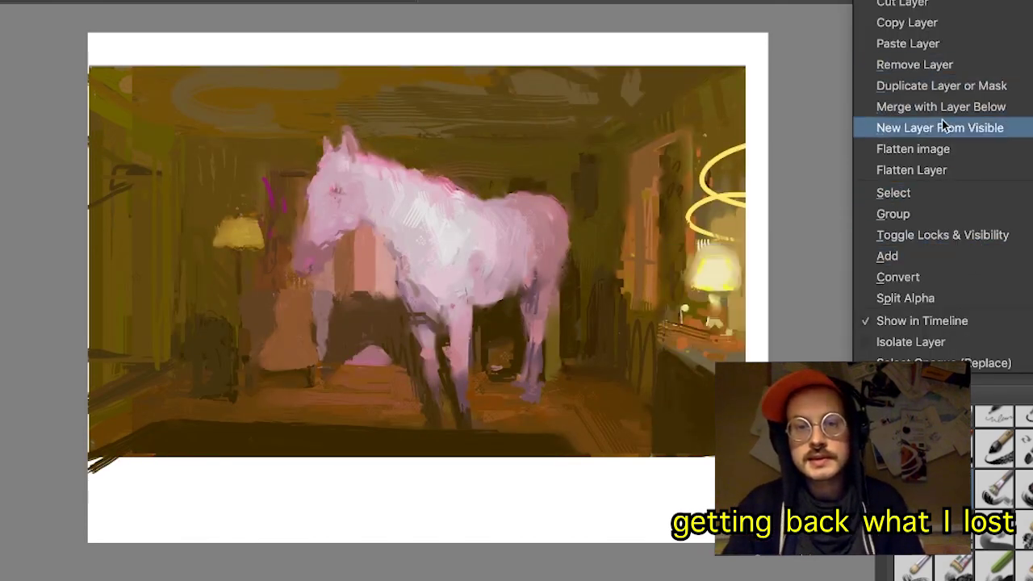
mouse_move(888, 256)
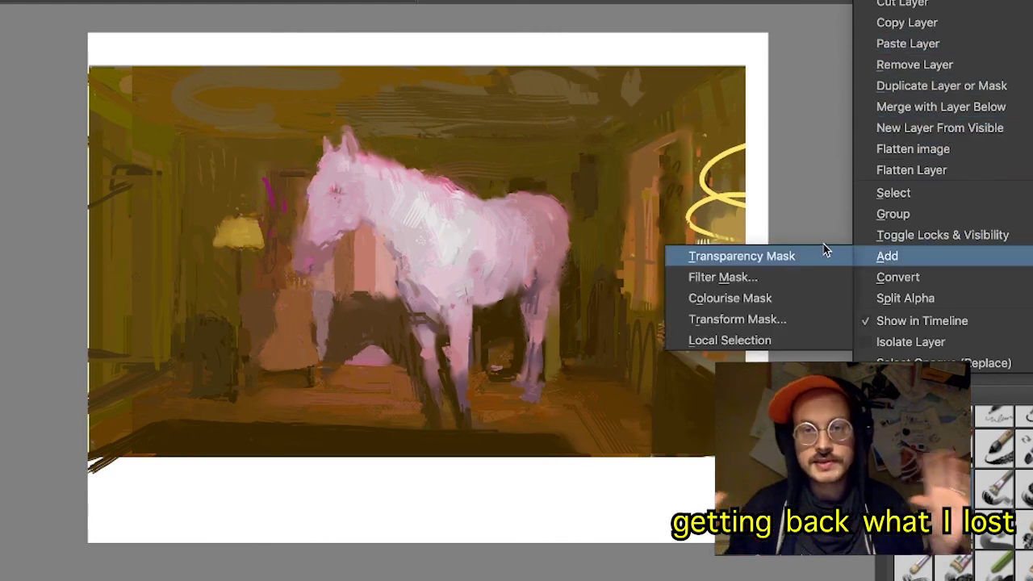
click(787, 139)
- Duplicate the Copy of Layer 1 Merged layer and check the duplicate by switching its visibility off and on
right_click(995, 245)
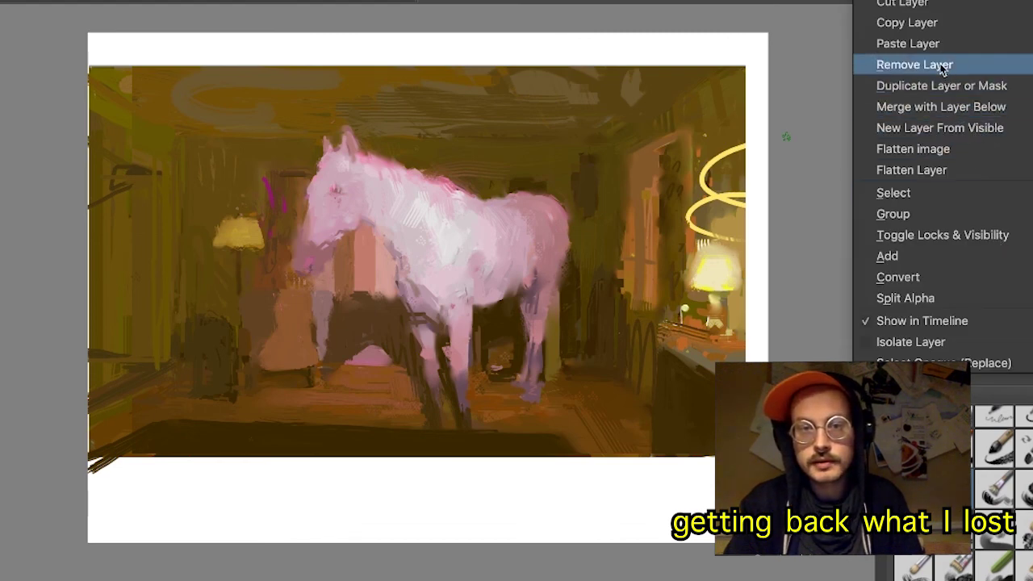
click(936, 89)
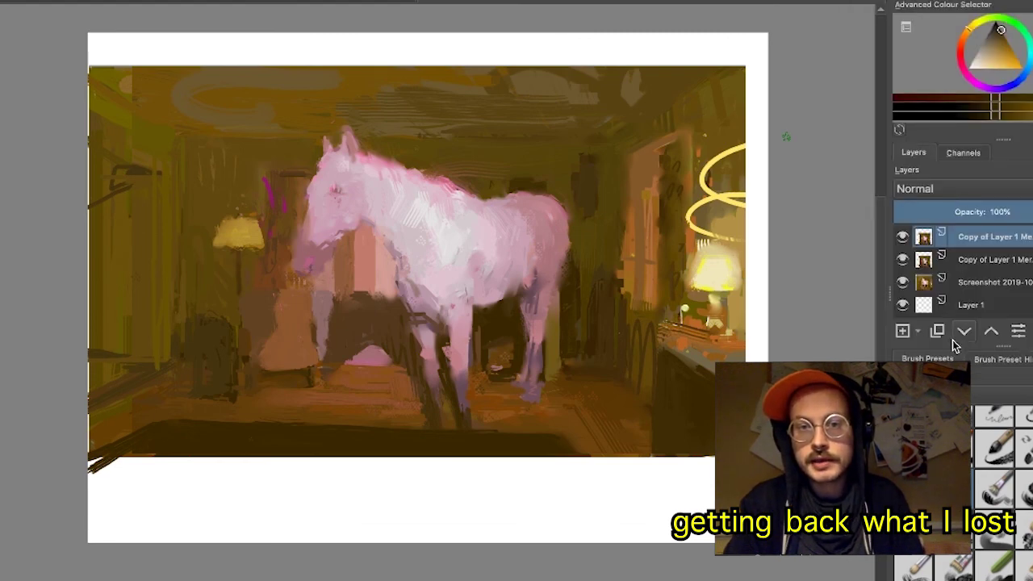
click(902, 236)
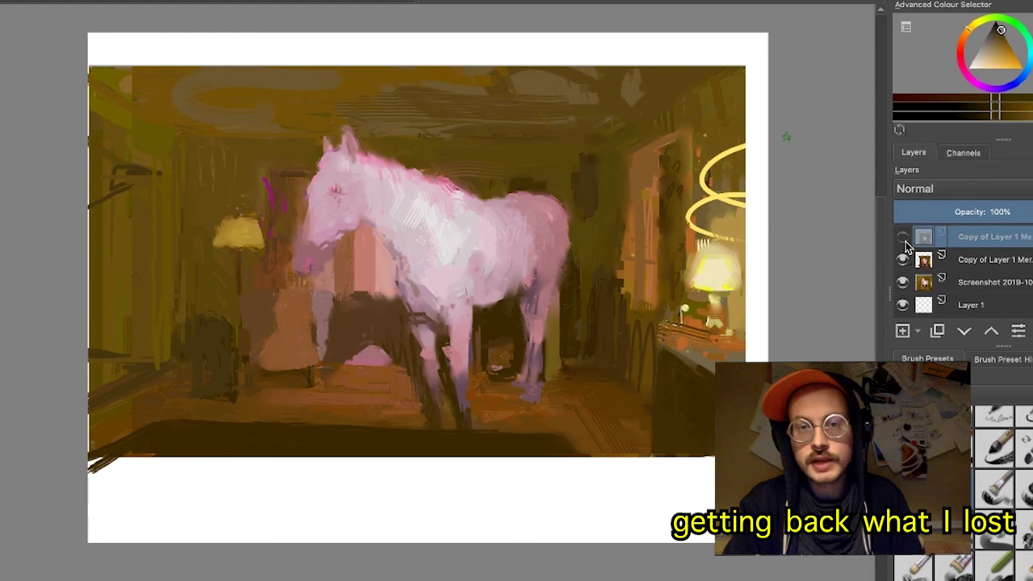
click(903, 237)
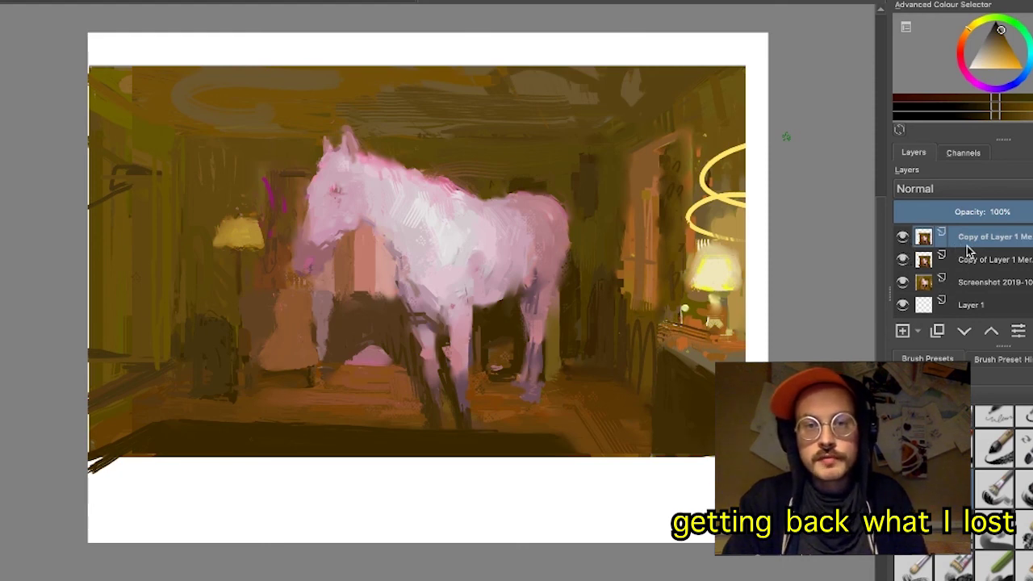
- Duplicate the Screenshot 2019-10-16 layer and place the copy at the top of the layer stack
click(967, 290)
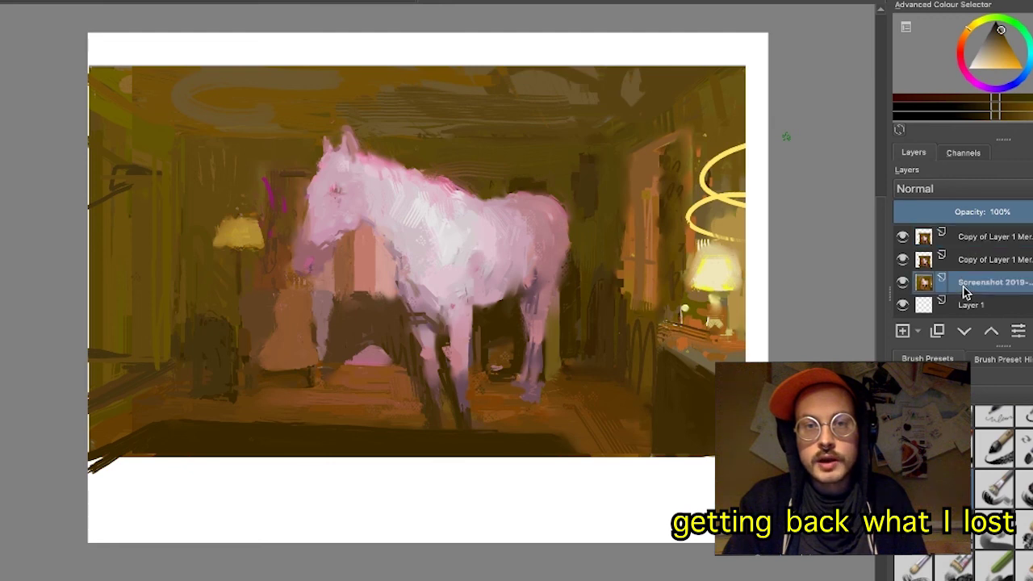
right_click(968, 292)
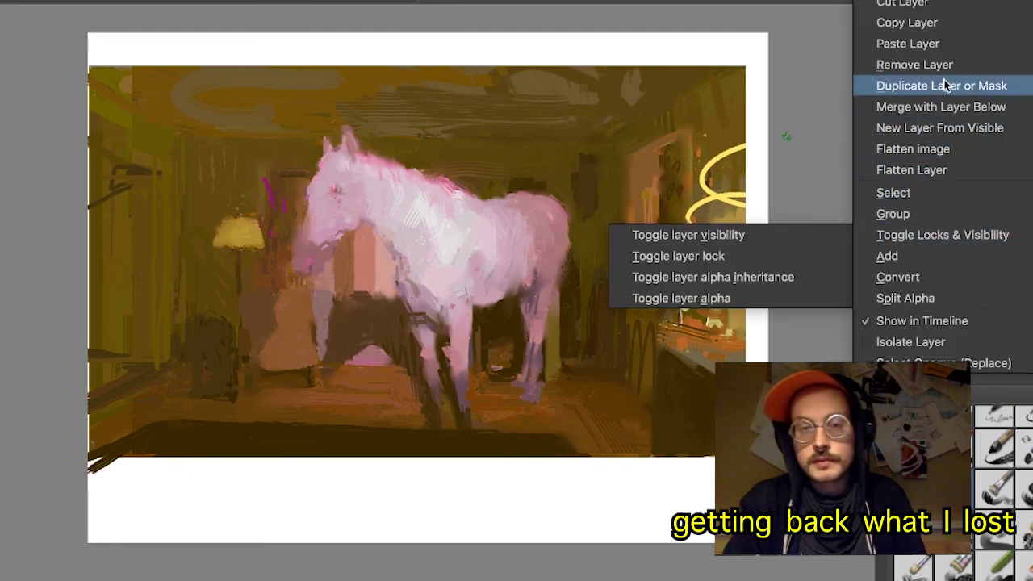
click(947, 86)
drag(974, 273, 973, 237)
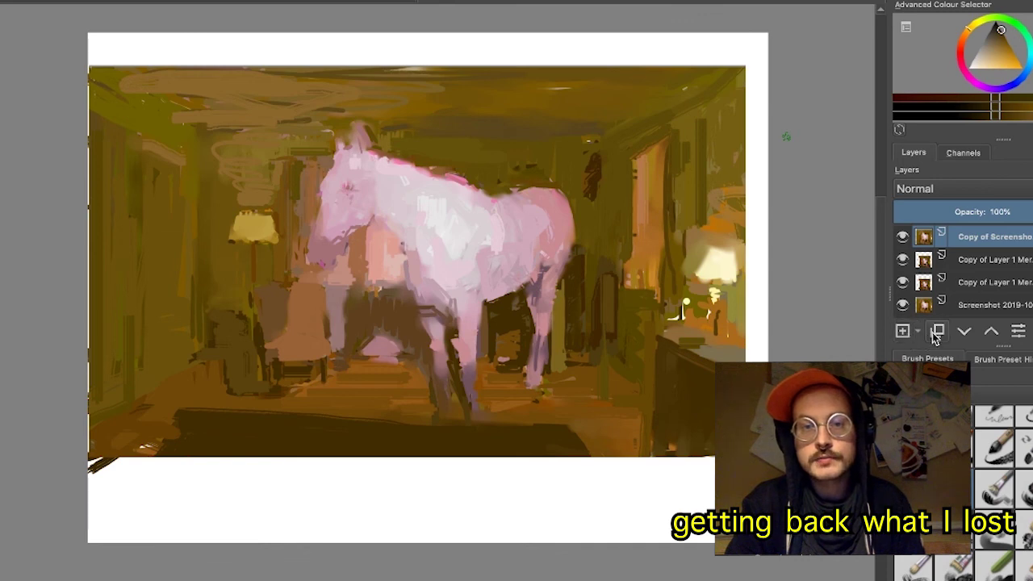
- Compare the duplicated screenshot with the current painting beneath it by repeatedly hiding and showing the duplicate layer
click(902, 238)
click(902, 238)
click(903, 238)
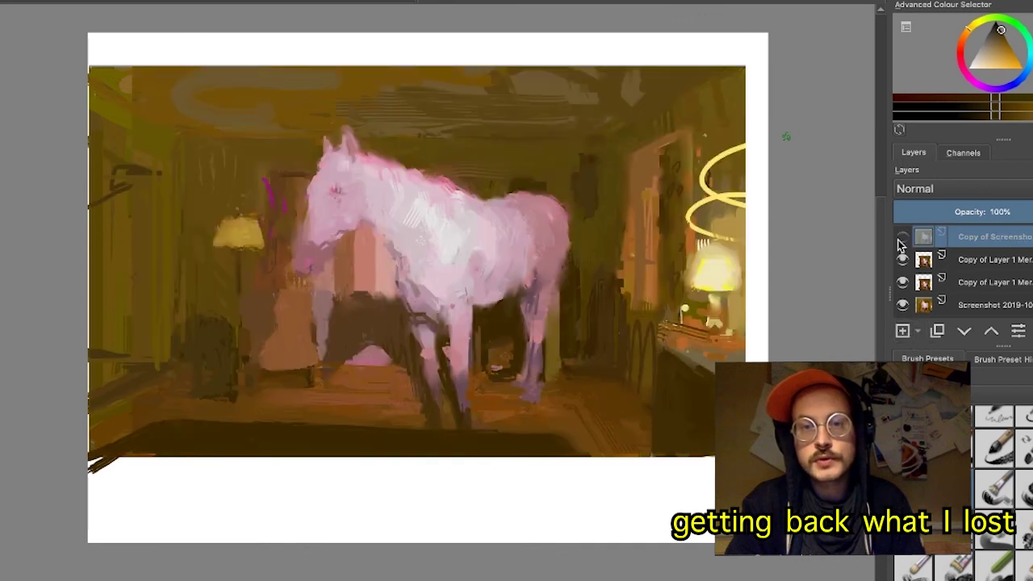
click(903, 238)
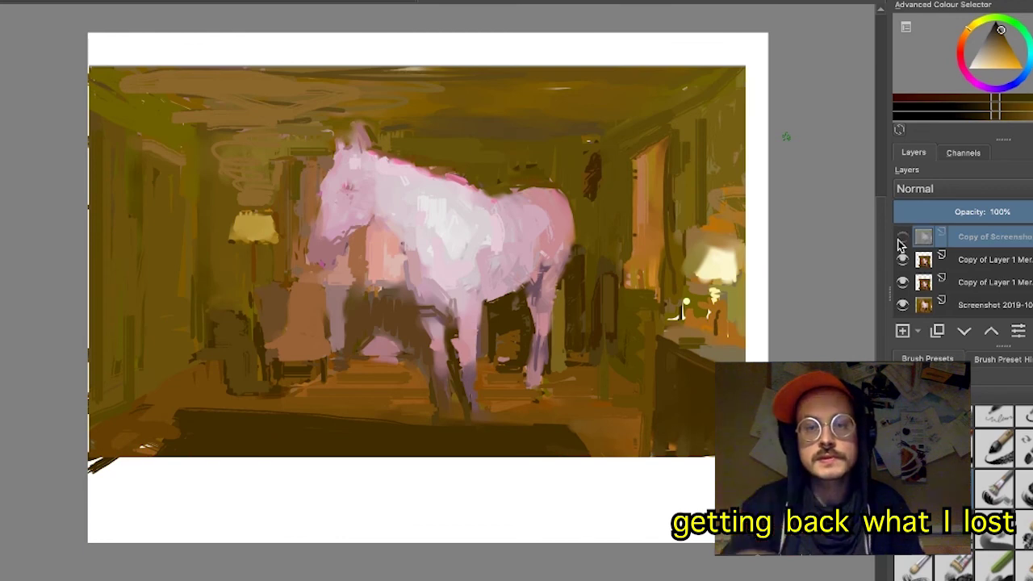
click(903, 238)
click(903, 239)
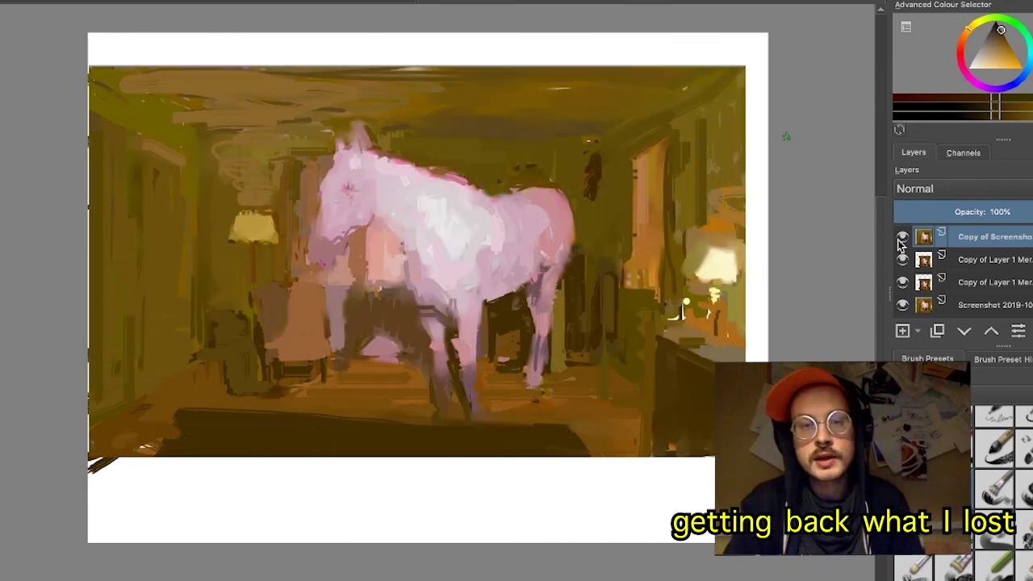
click(903, 239)
click(903, 239)
click(903, 239)
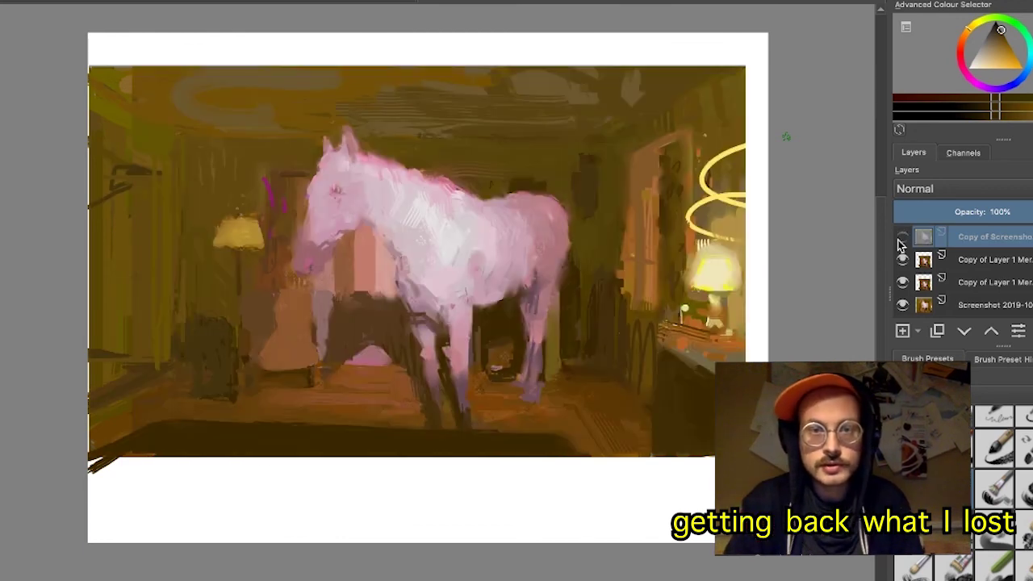
click(902, 239)
click(903, 239)
click(902, 239)
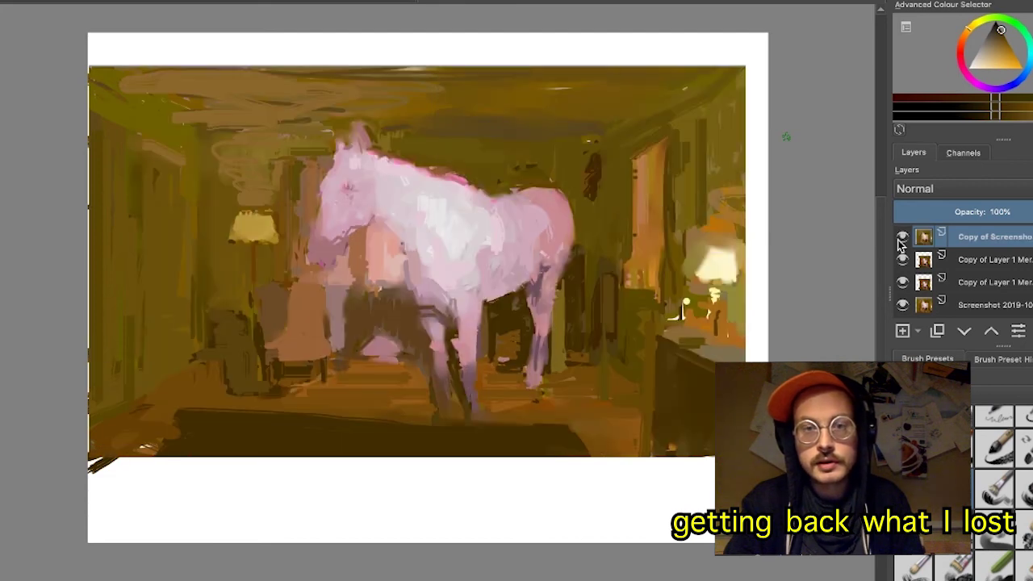
click(903, 239)
click(902, 239)
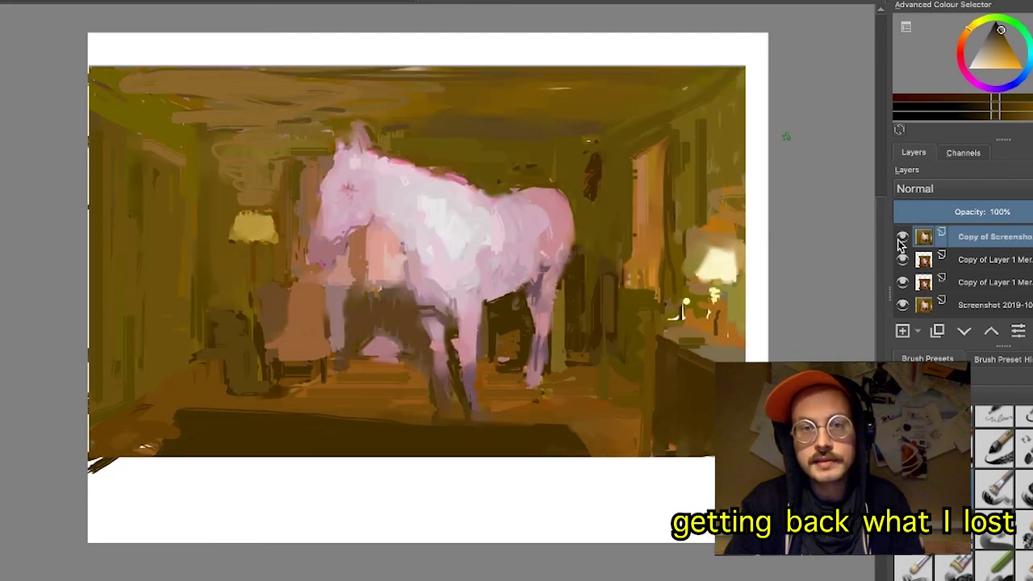
click(903, 239)
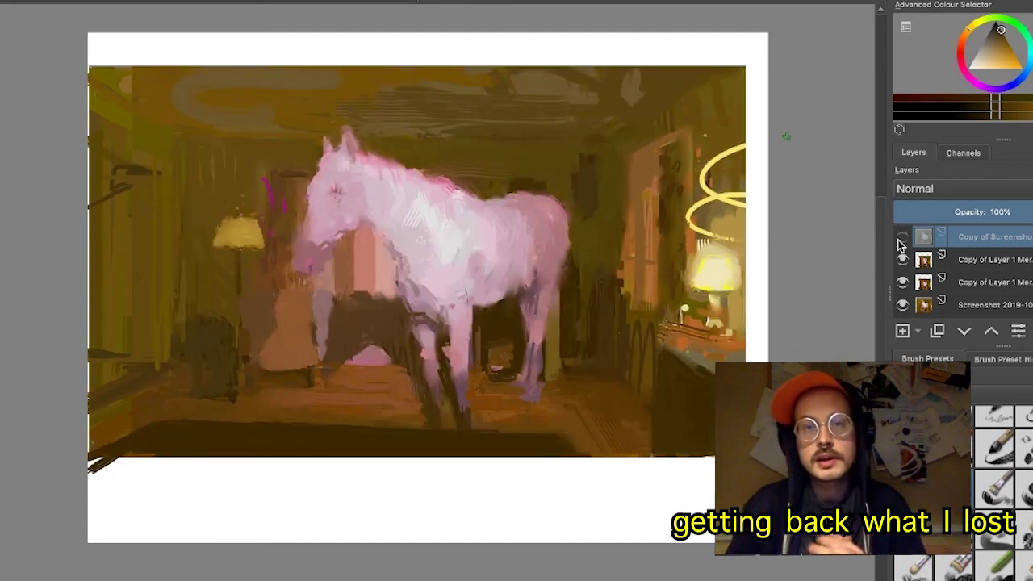
click(902, 239)
click(902, 240)
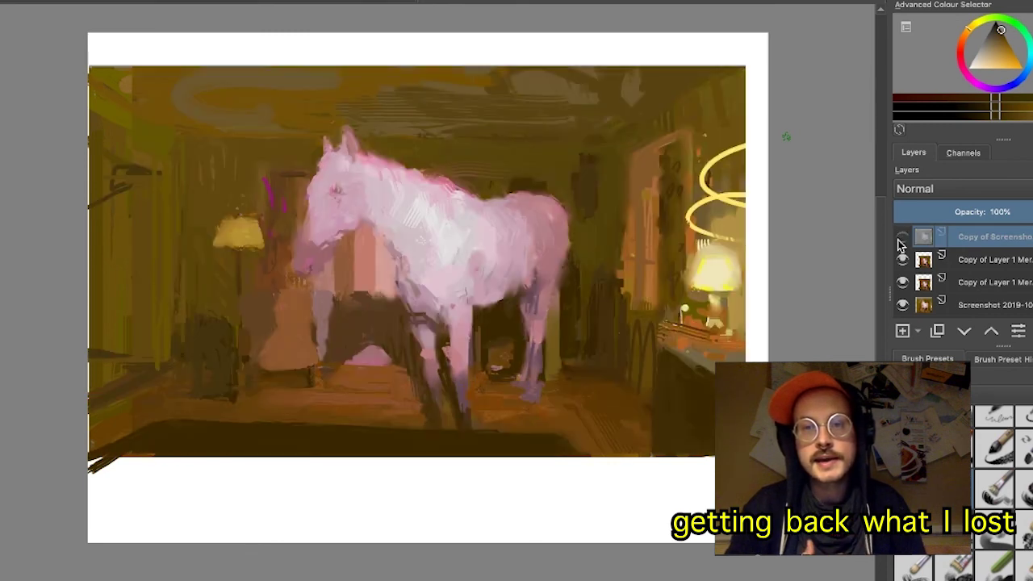
click(902, 241)
click(902, 240)
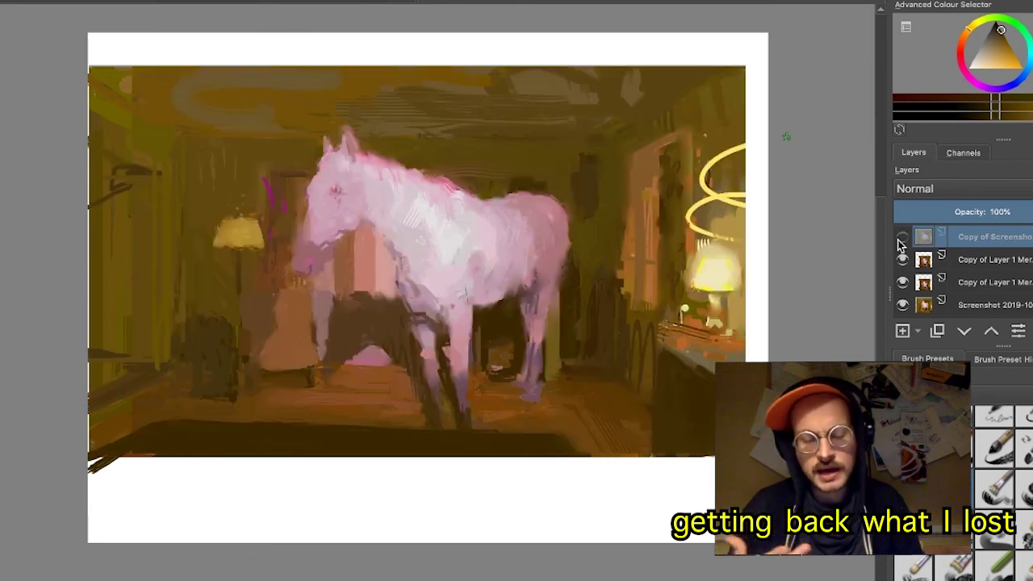
- Toggle the visibility of the Copy of Screenshot layer to judge which areas of the earlier horse painting are worth keeping
click(902, 241)
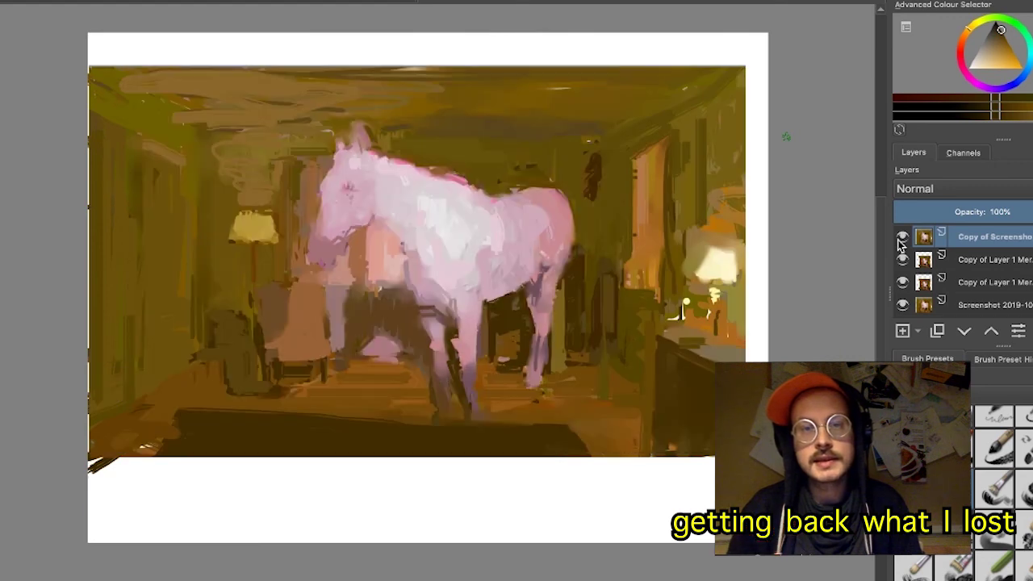
click(902, 241)
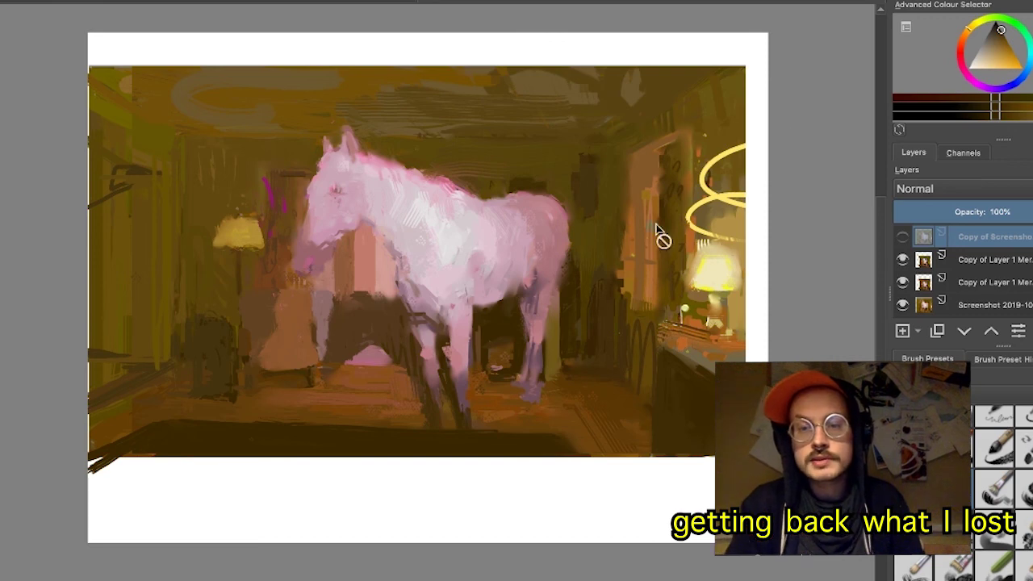
click(903, 241)
click(903, 241)
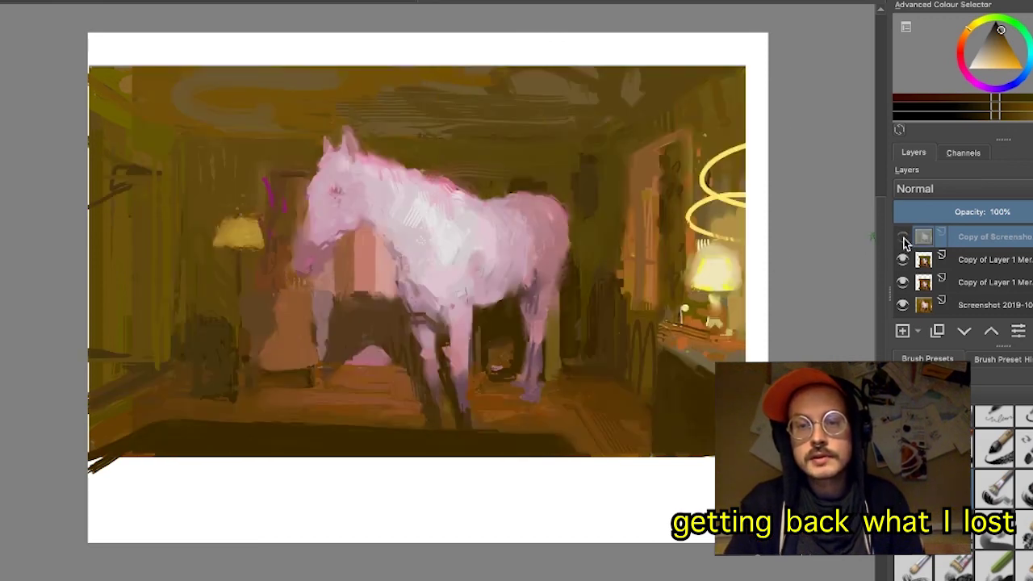
click(903, 241)
click(903, 239)
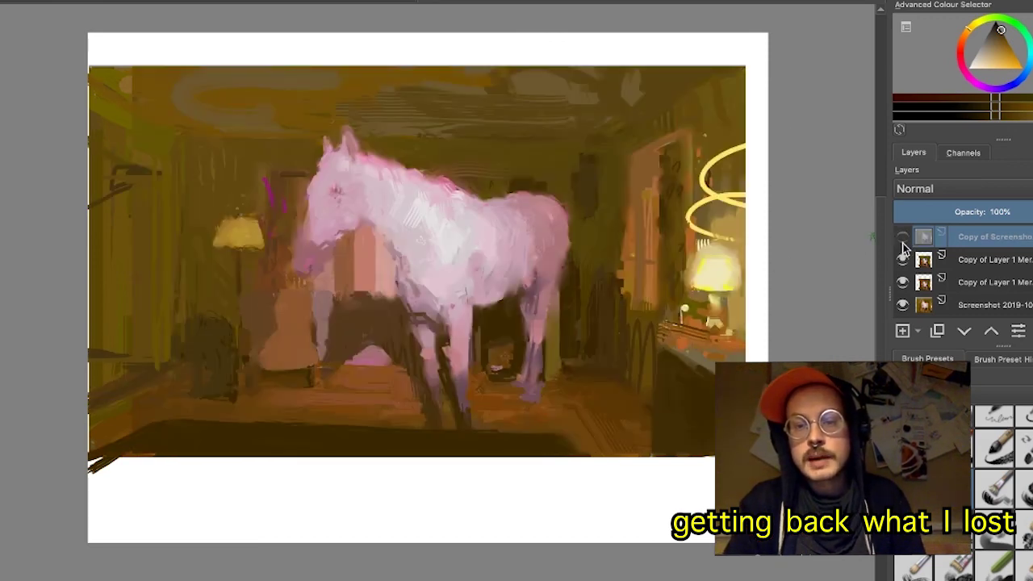
click(904, 240)
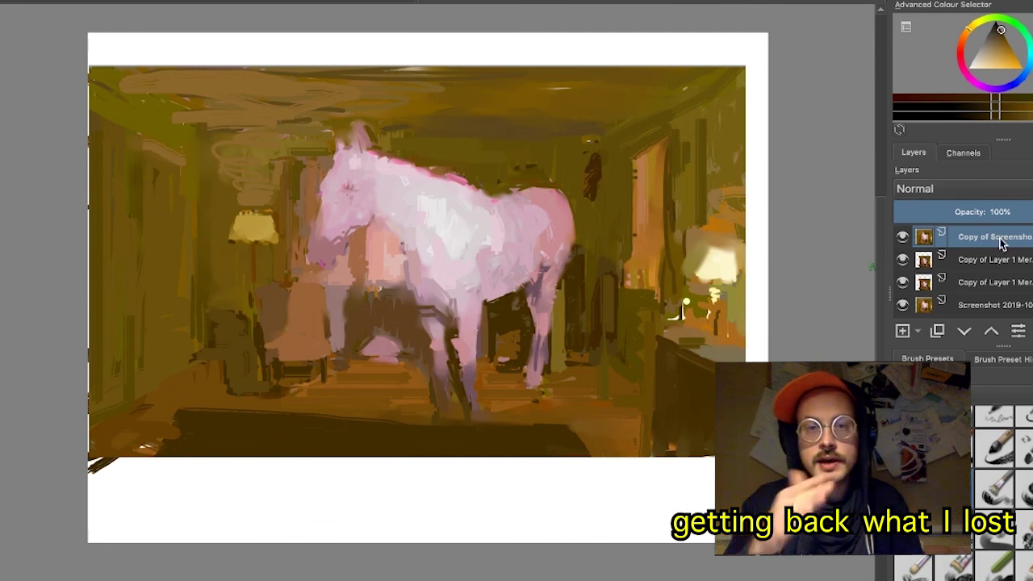
right_click(1001, 239)
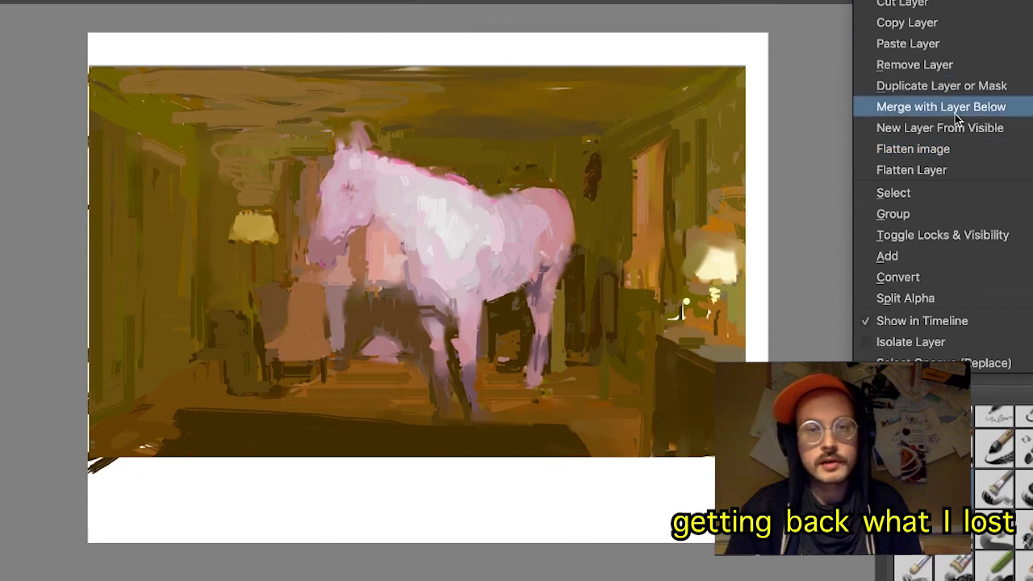
mouse_move(957, 196)
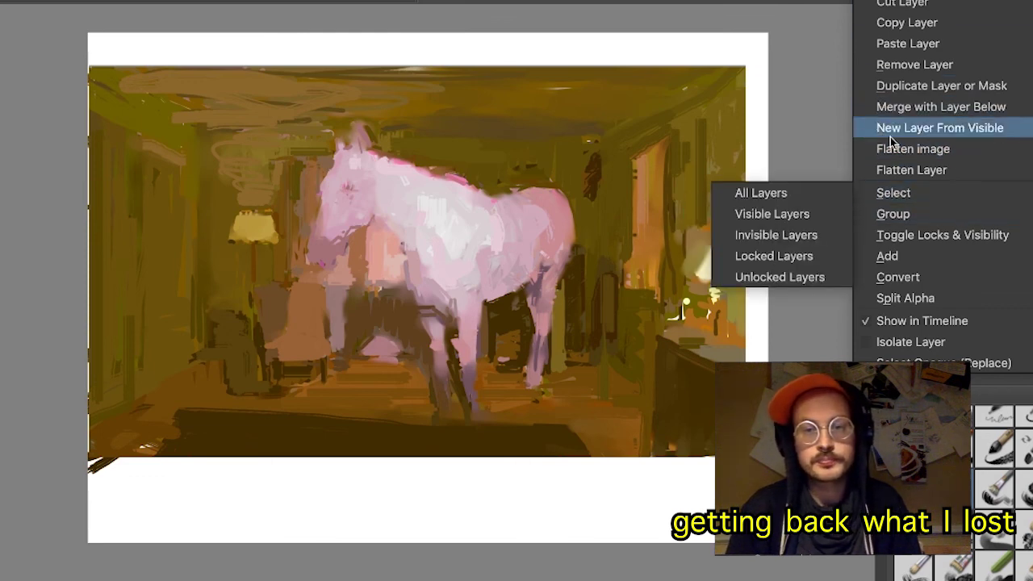
click(801, 100)
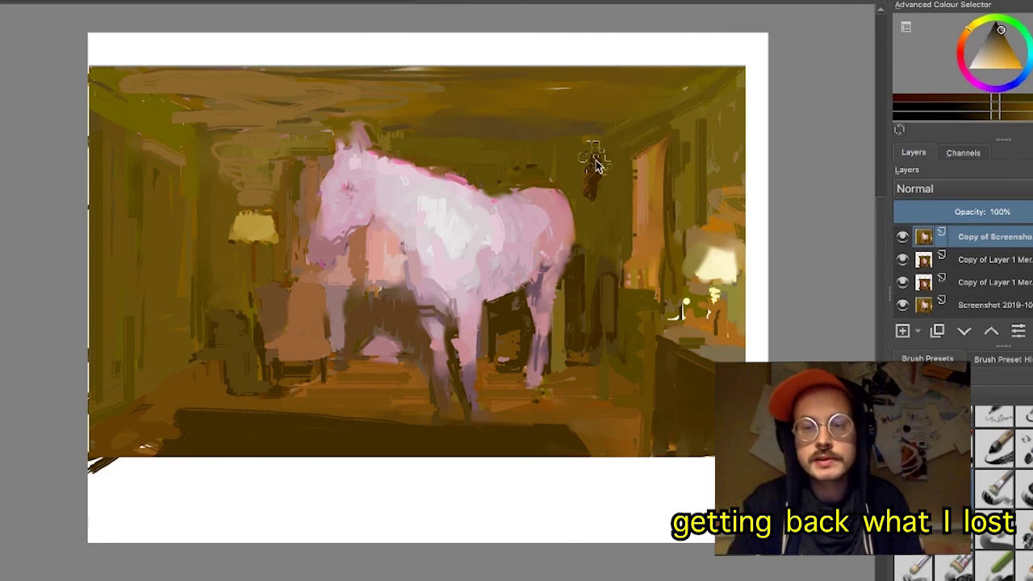
- Erase the Copy of Screenshot layer over the horse, the wall behind it and the left side of the room
mouse_move(595, 166)
mouse_down()
mouse_move(606, 256)
mouse_move(610, 127)
mouse_move(606, 201)
mouse_move(576, 226)
mouse_move(554, 174)
mouse_up()
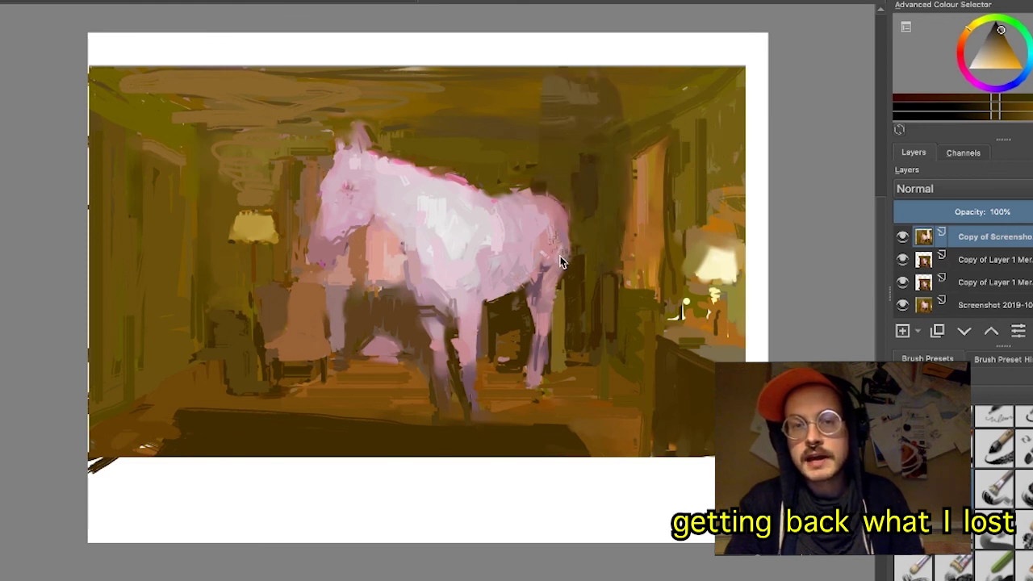
mouse_move(563, 262)
mouse_down()
mouse_move(530, 290)
mouse_move(503, 141)
mouse_move(497, 320)
mouse_move(465, 134)
mouse_move(454, 317)
mouse_move(427, 181)
mouse_move(409, 135)
mouse_move(386, 125)
mouse_move(354, 277)
mouse_move(317, 170)
mouse_move(286, 283)
mouse_move(309, 346)
mouse_move(380, 315)
mouse_move(391, 174)
mouse_move(343, 198)
mouse_move(288, 176)
mouse_move(279, 343)
mouse_move(231, 283)
mouse_move(358, 376)
mouse_up()
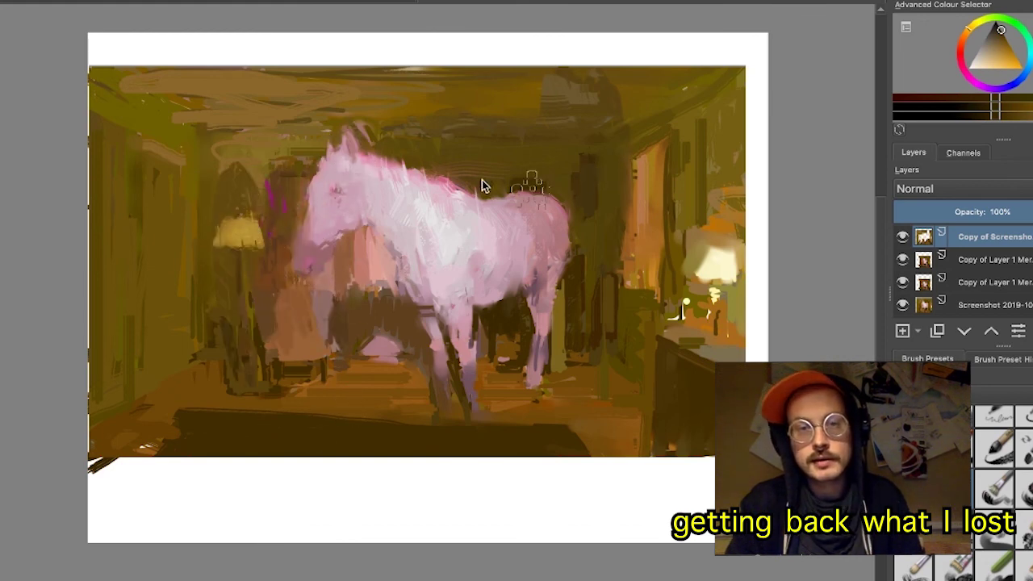
mouse_move(250, 200)
mouse_down()
mouse_move(286, 180)
mouse_move(244, 102)
mouse_move(155, 94)
mouse_move(141, 137)
mouse_up()
mouse_move(188, 282)
mouse_down()
mouse_move(134, 184)
mouse_move(135, 361)
mouse_move(101, 104)
mouse_move(75, 393)
mouse_move(89, 344)
mouse_move(155, 242)
mouse_move(220, 399)
mouse_move(176, 436)
mouse_move(182, 418)
mouse_move(259, 390)
mouse_move(335, 399)
mouse_up()
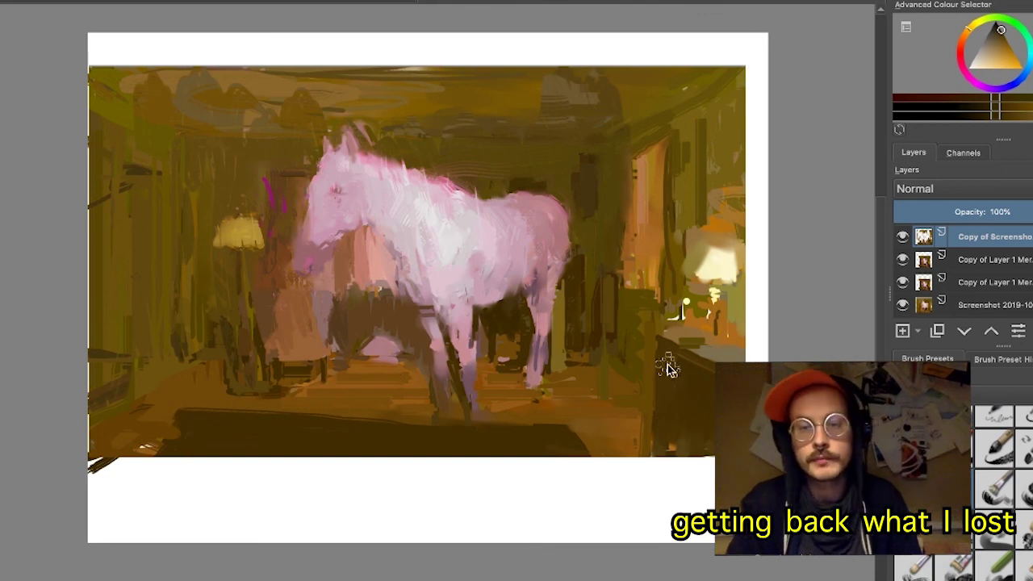
- Check the erased layer against the painting beneath and erase it around the table lamp on the right
click(903, 235)
click(904, 237)
mouse_move(702, 273)
mouse_down()
mouse_move(735, 286)
mouse_move(702, 340)
mouse_up()
drag(700, 236, 737, 247)
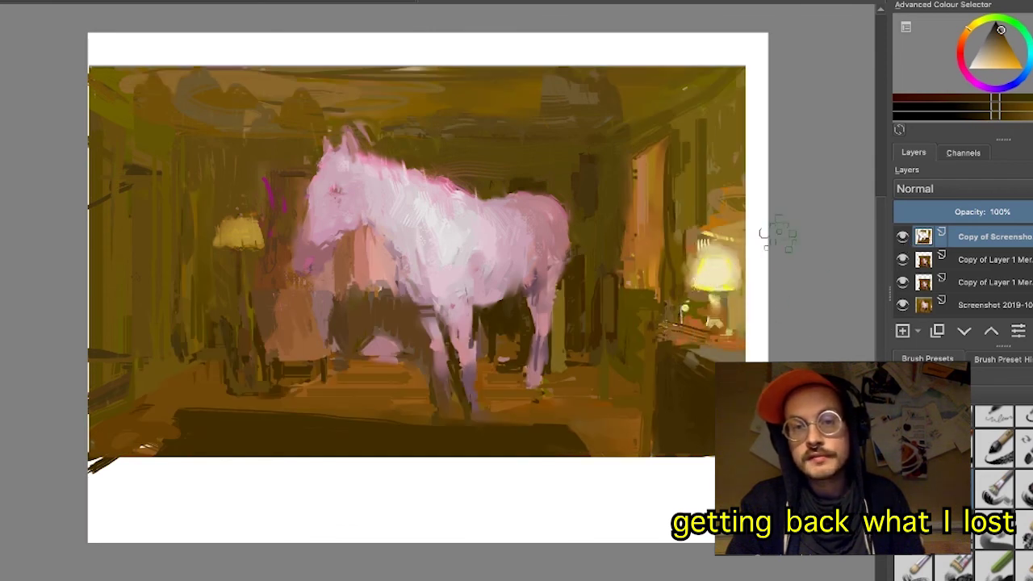
- Compare the partly erased Copy of Screenshot layer with the painting beneath by repeatedly hiding and showing it
click(902, 240)
click(903, 241)
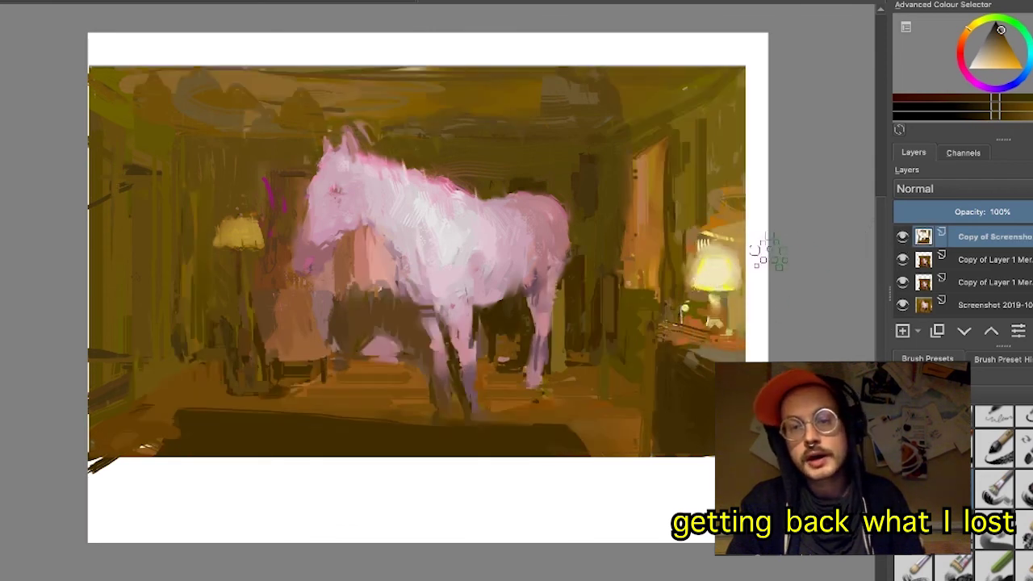
click(903, 238)
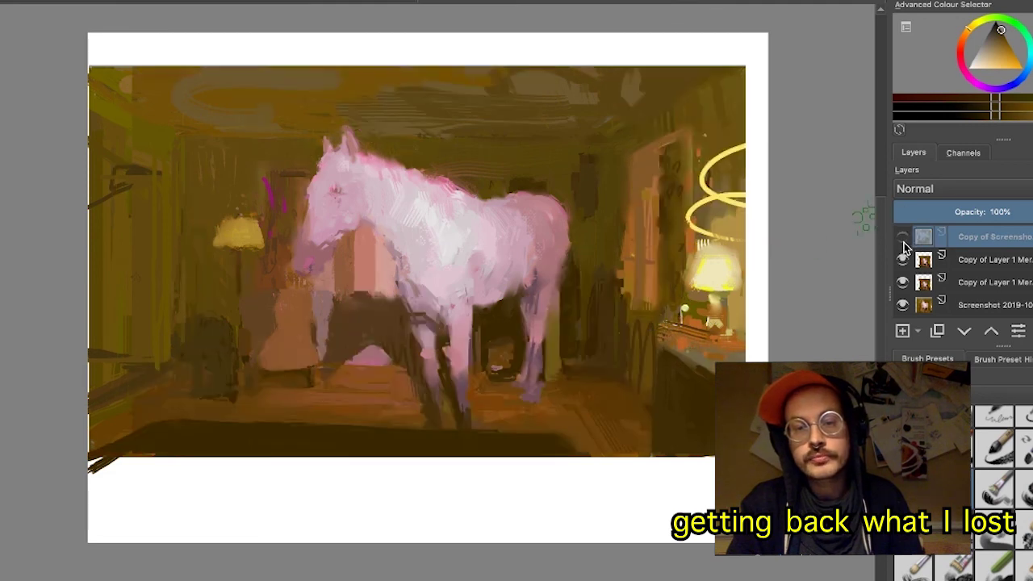
click(903, 239)
click(903, 239)
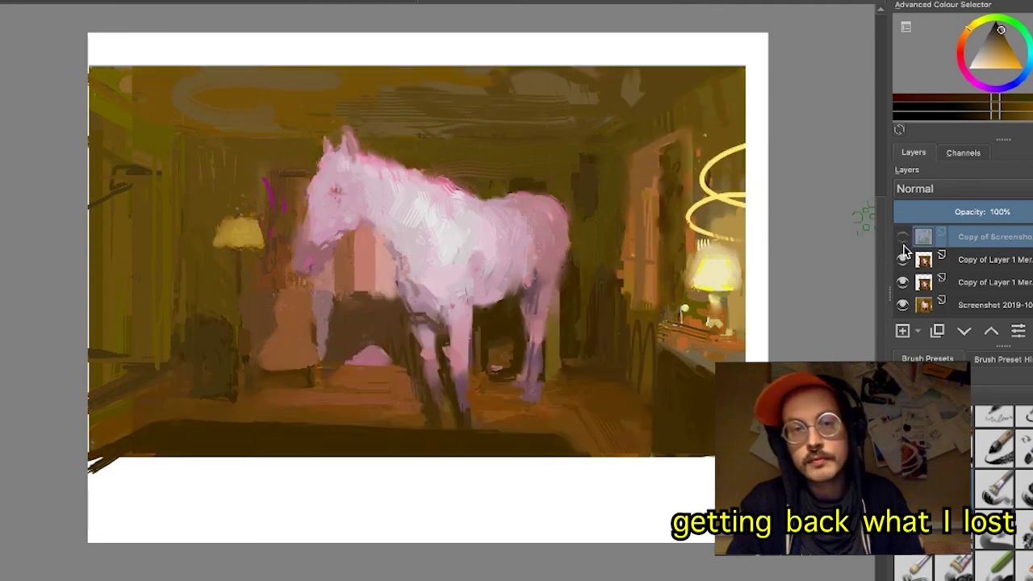
click(904, 239)
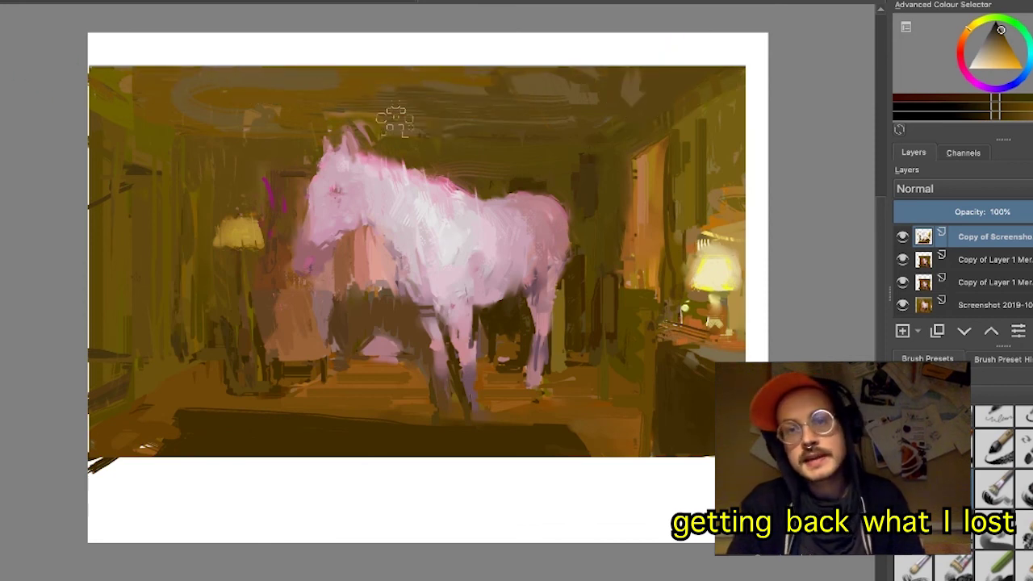
click(902, 239)
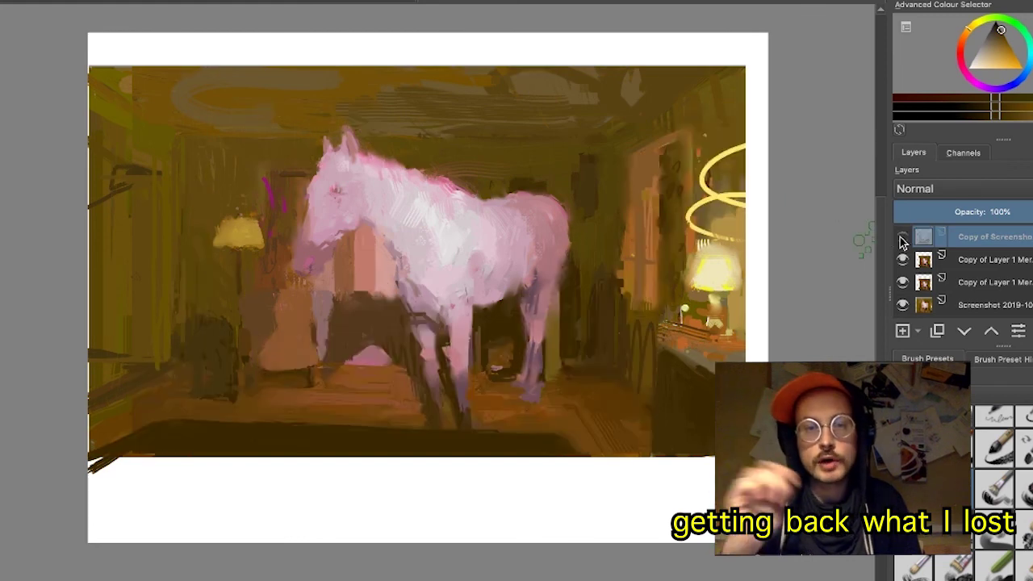
click(902, 239)
- Erase the Copy of Screenshot layer over the horse's front legs and the dark area beneath its neck
drag(469, 333, 459, 411)
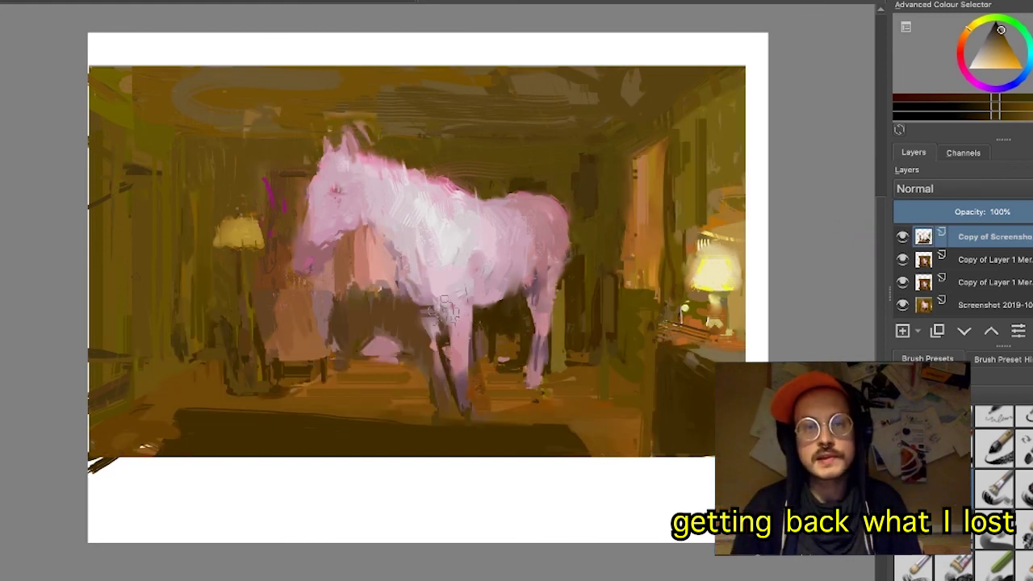
drag(421, 299, 440, 422)
drag(411, 359, 419, 424)
mouse_move(390, 316)
mouse_down()
mouse_move(410, 358)
mouse_move(350, 363)
mouse_up()
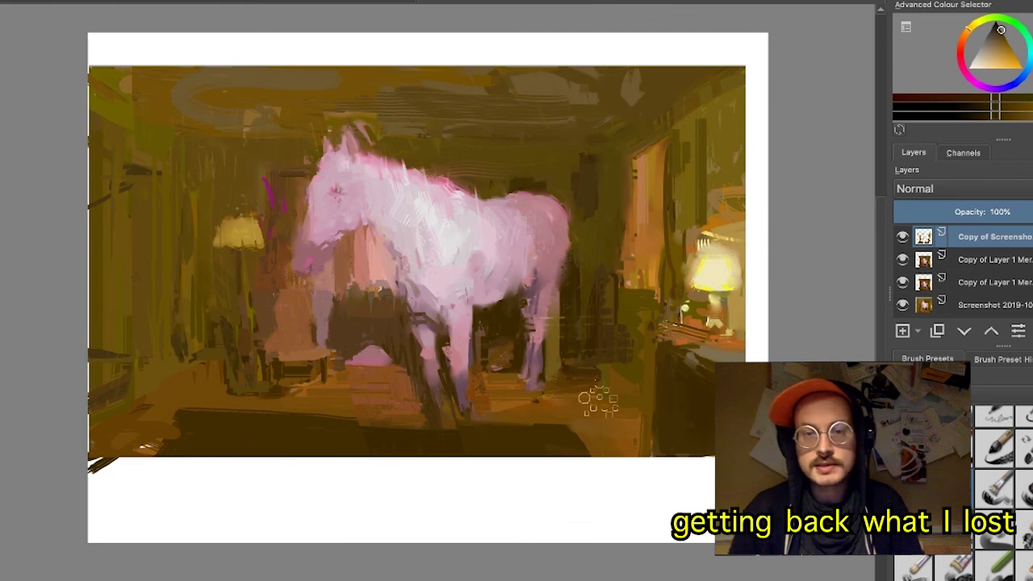
- Erase the Copy of Screenshot layer over the floor on both sides and the yellow ring above the right lamp
drag(618, 351, 616, 381)
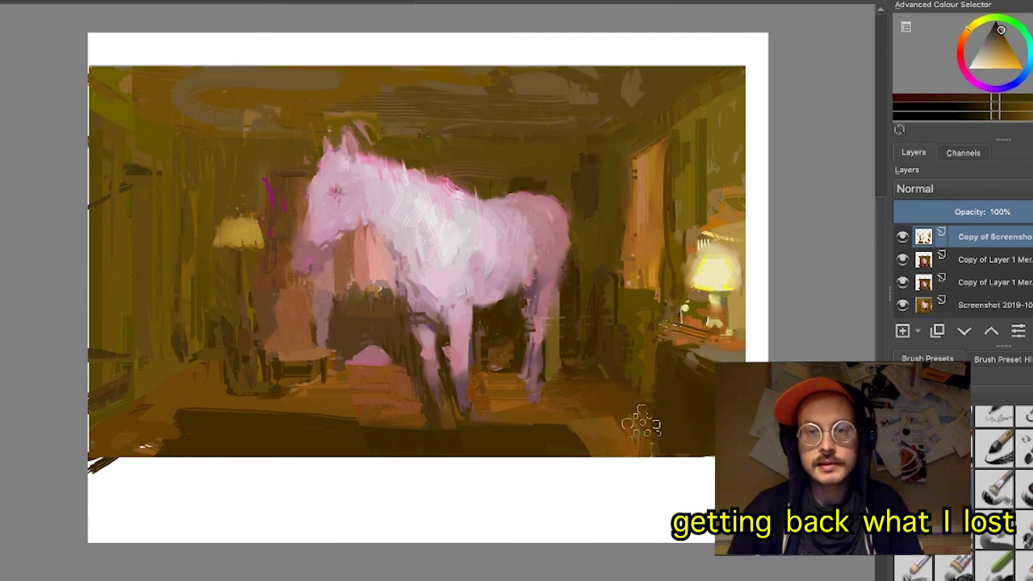
drag(643, 325, 638, 362)
drag(583, 409, 632, 451)
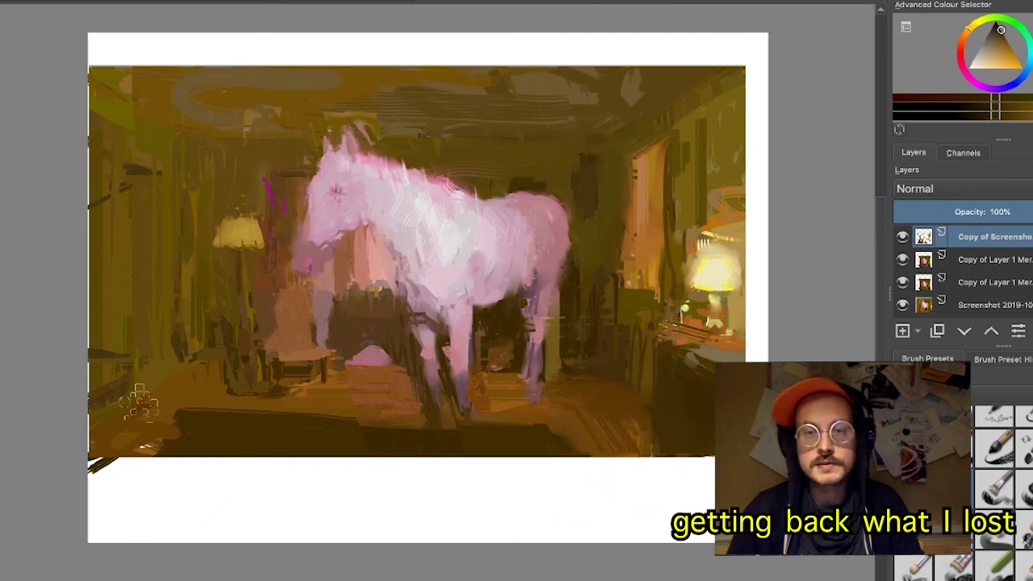
mouse_move(155, 420)
mouse_down()
mouse_move(134, 432)
mouse_move(145, 433)
mouse_up()
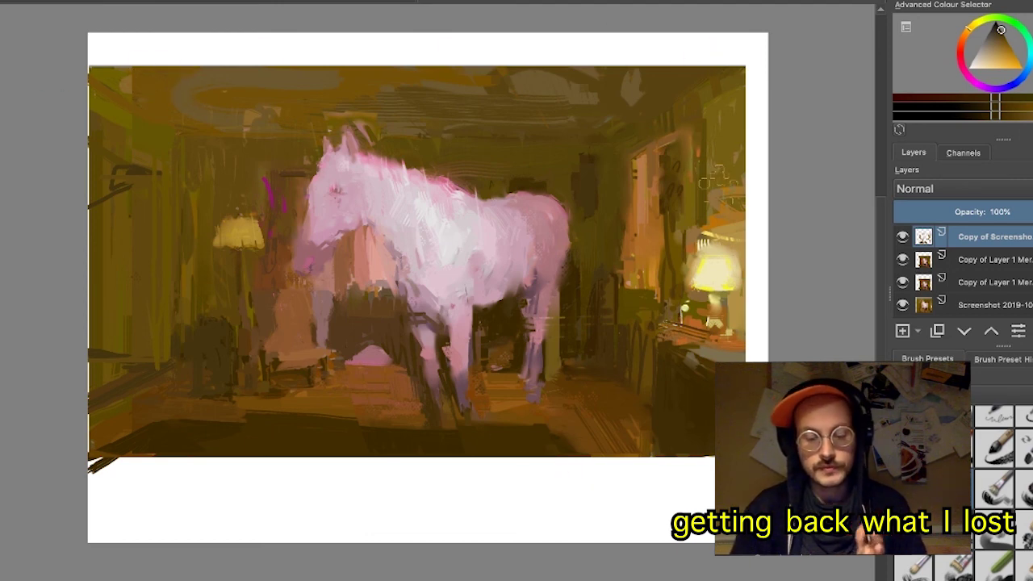
drag(708, 164, 747, 145)
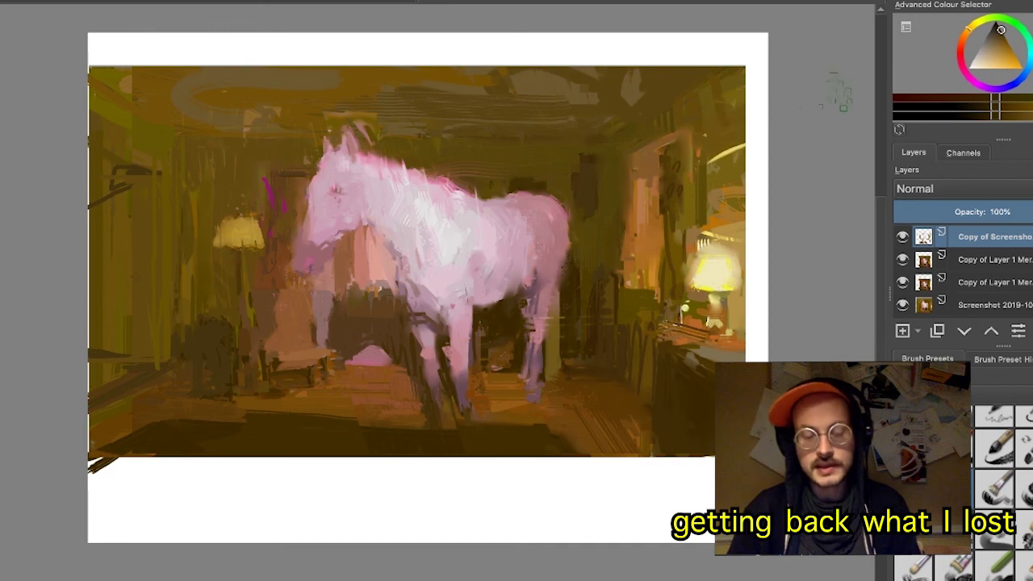
drag(714, 198, 767, 141)
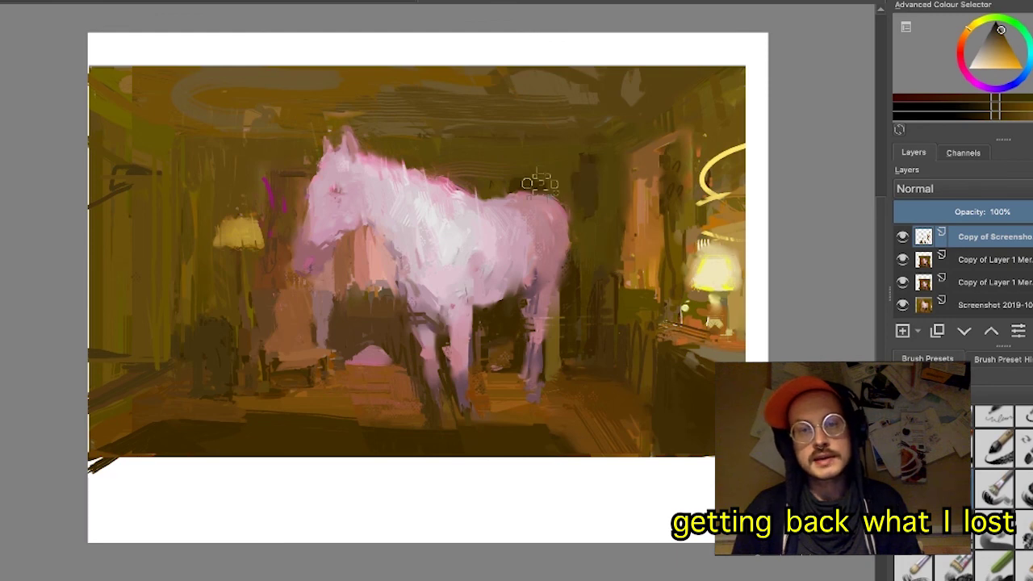
- Review the blended painting by switching the Copy of Screenshot layer's visibility off and on several times
click(903, 236)
click(903, 236)
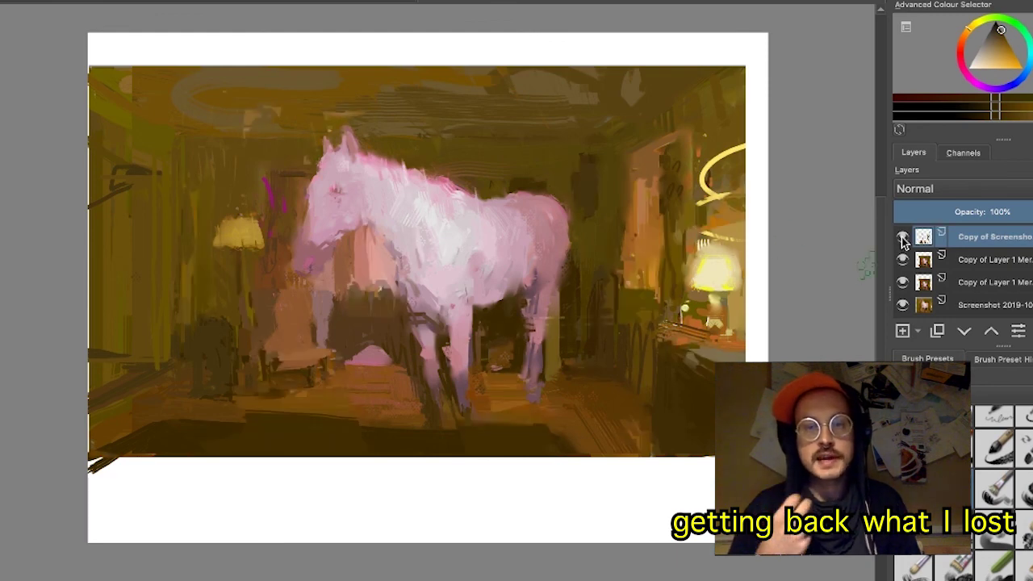
click(903, 237)
click(903, 236)
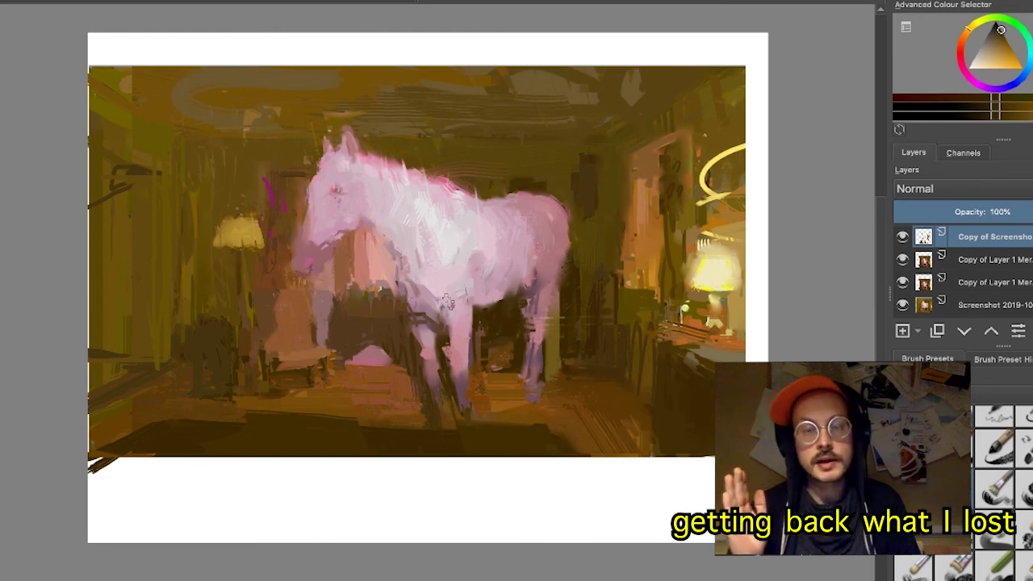
click(903, 236)
click(902, 237)
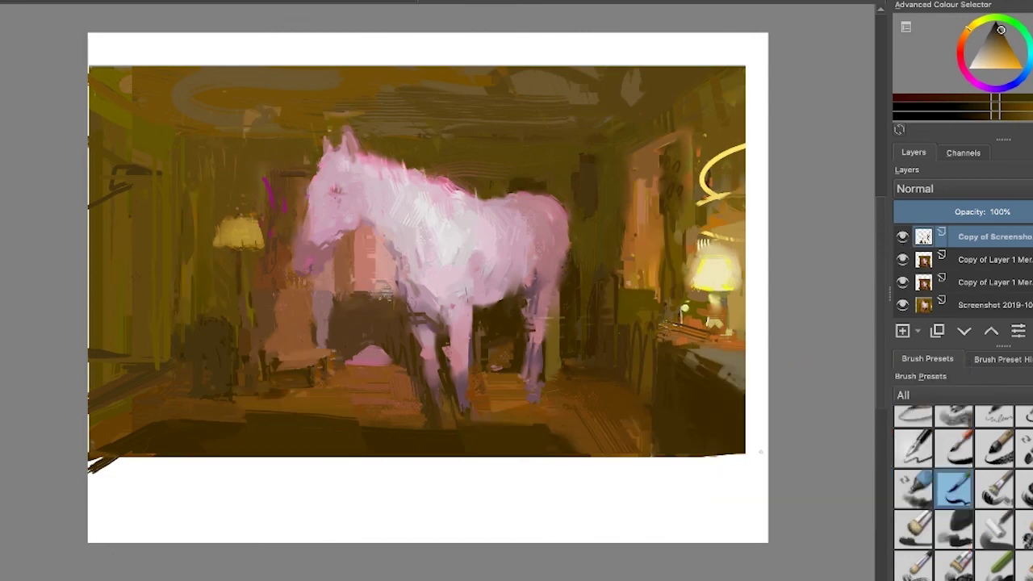
click(903, 237)
click(903, 236)
click(903, 237)
click(903, 237)
click(902, 237)
click(902, 236)
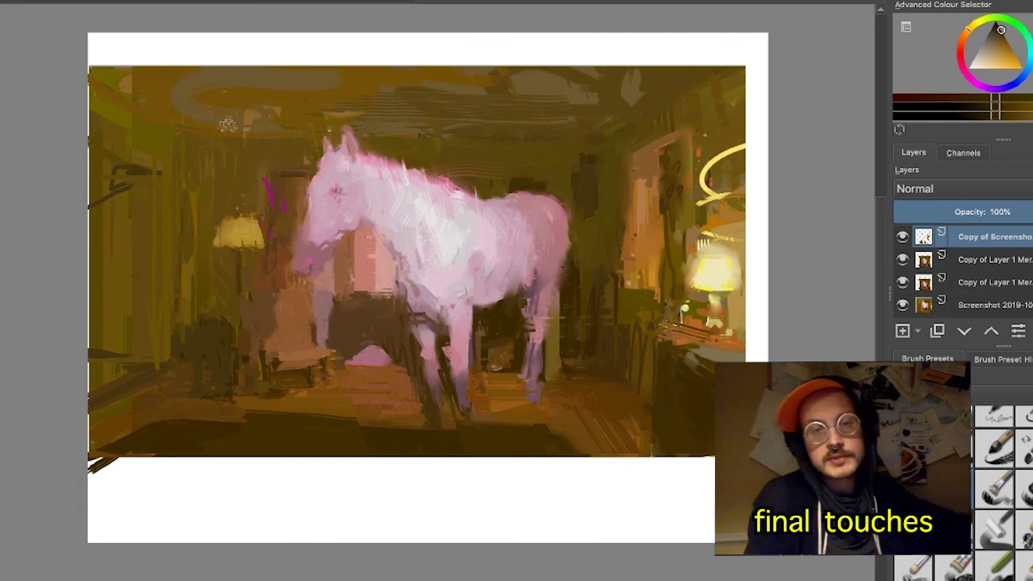
- Add a new empty paint layer at the top, hide it, and make the Copy of Screenshot layer active
click(901, 331)
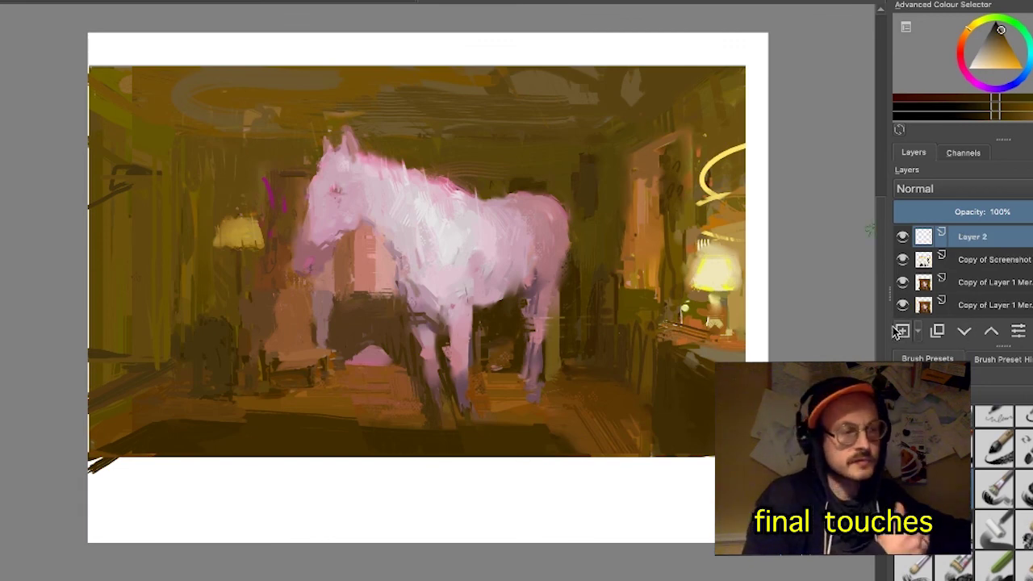
click(956, 265)
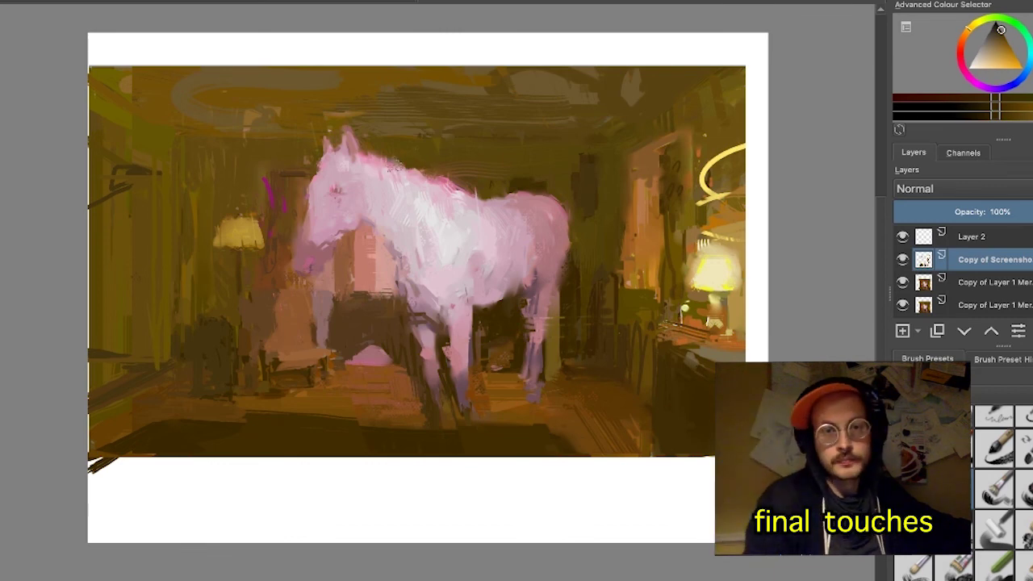
click(903, 237)
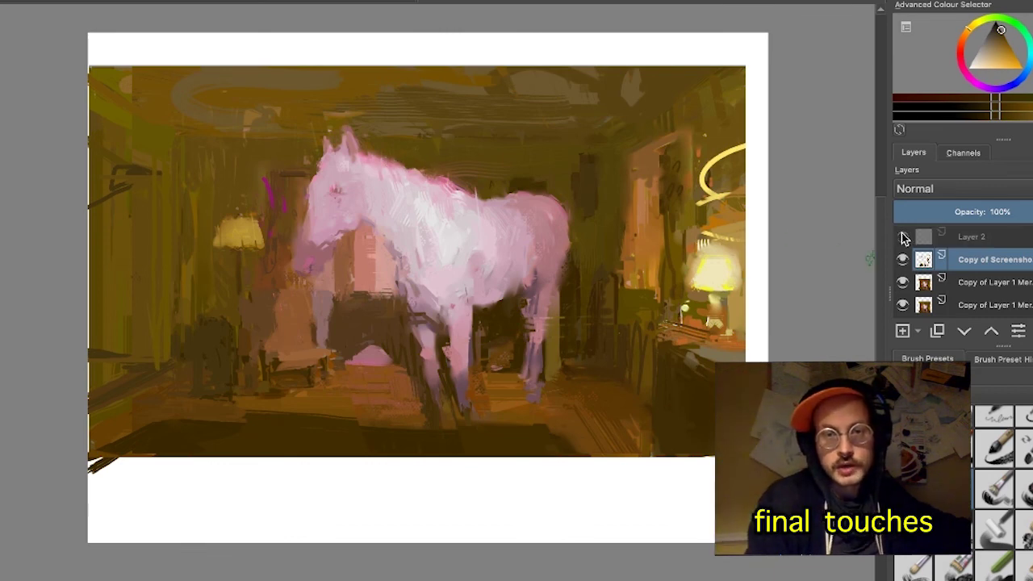
- Compare the painting with and without the Copy of Screenshot layer while the new empty layer stays hidden
click(904, 260)
click(904, 259)
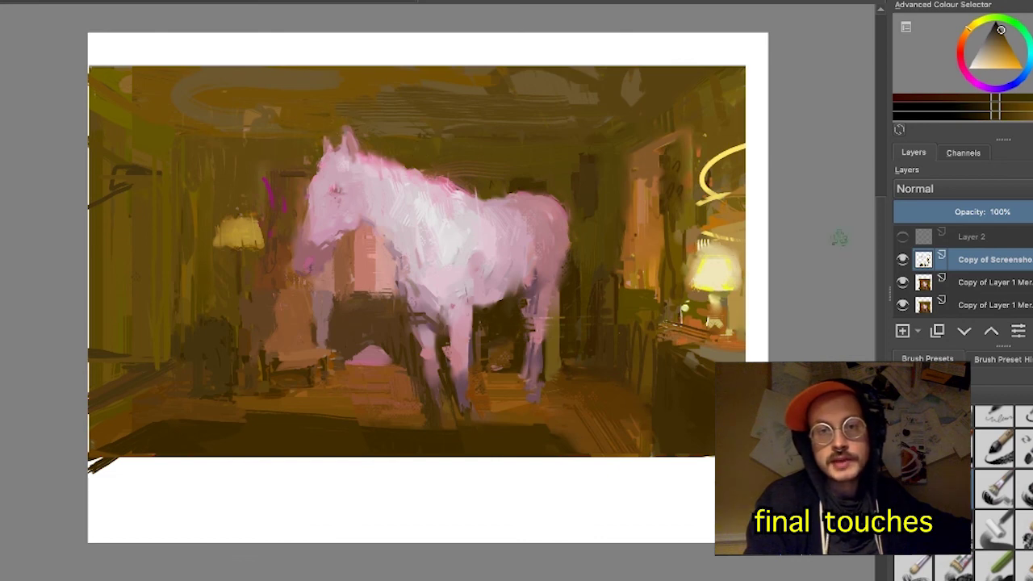
click(902, 260)
click(901, 260)
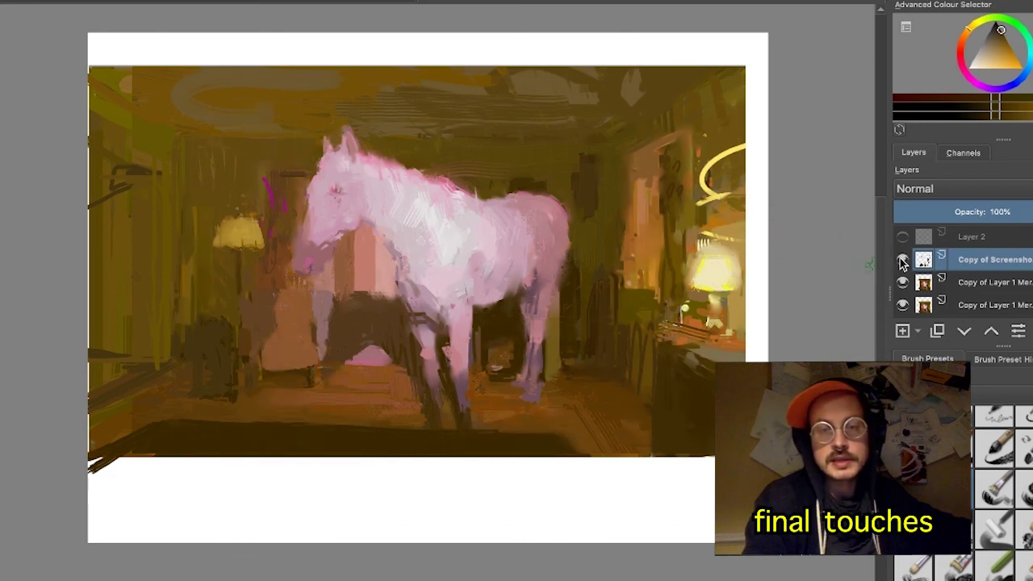
click(902, 260)
click(902, 260)
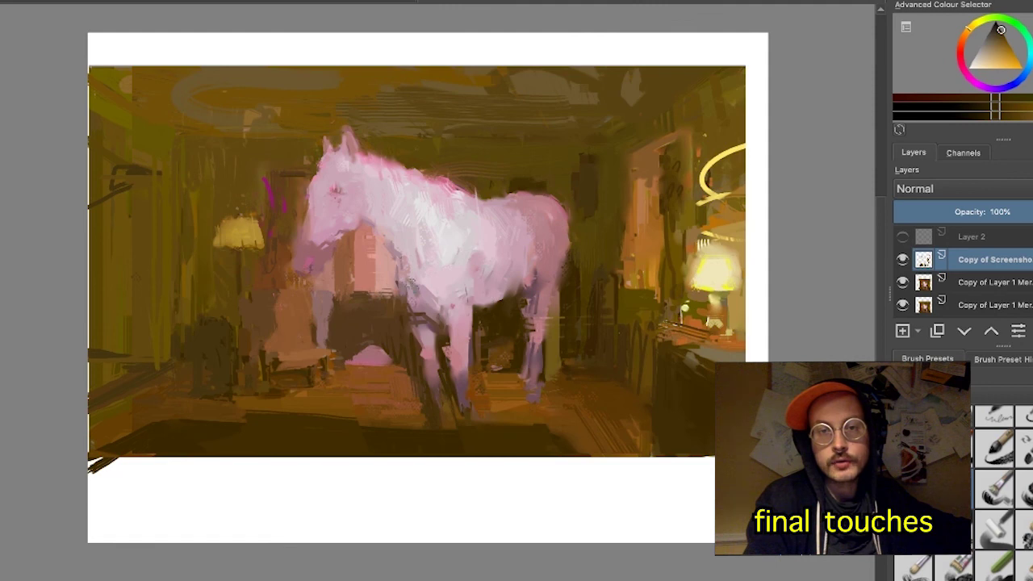
click(903, 260)
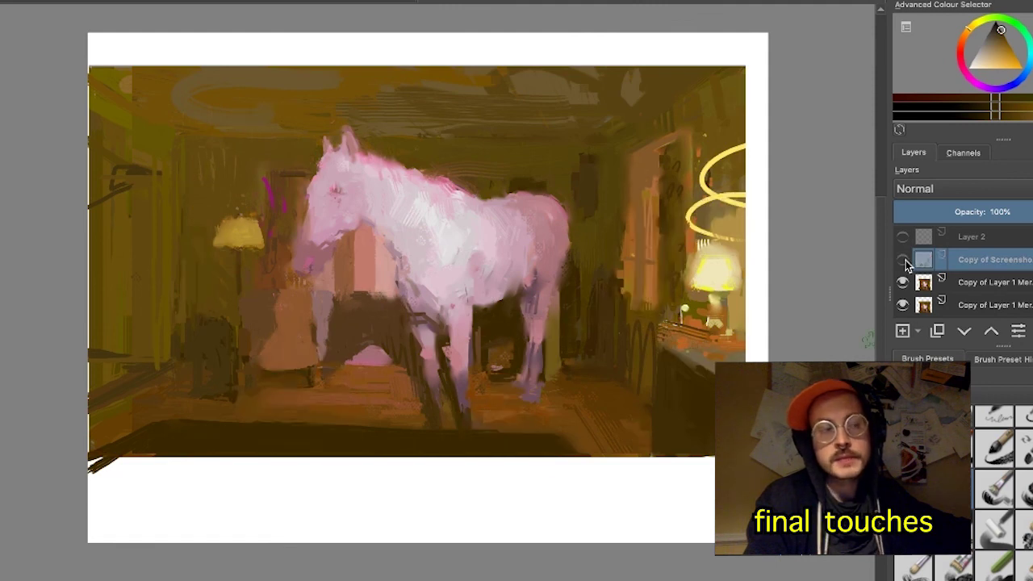
- Examine the chair, floor, horse's legs and right lamp by repeatedly hiding and showing the Copy of Screenshot layer, leaving it visible
click(902, 260)
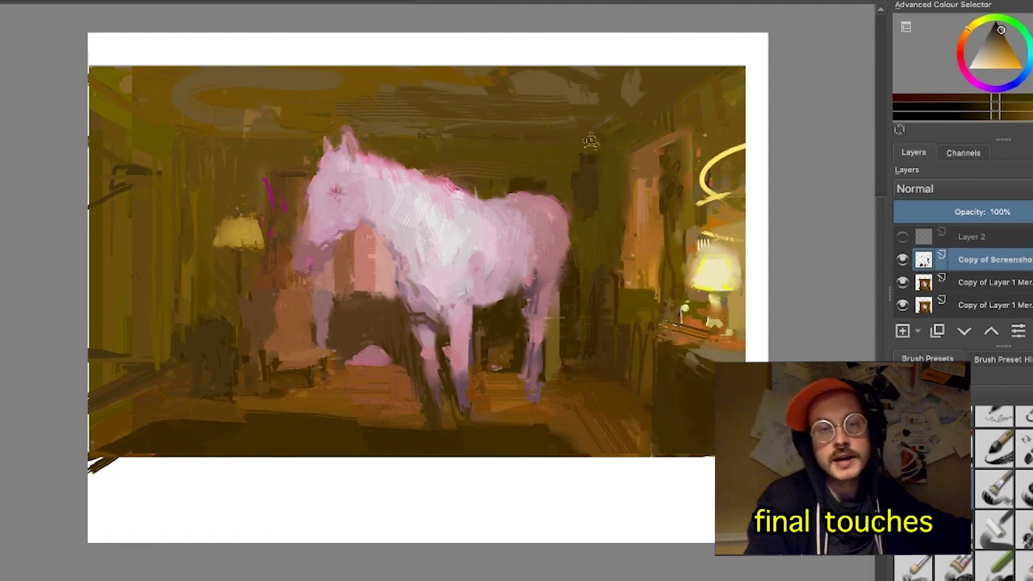
click(902, 260)
click(903, 260)
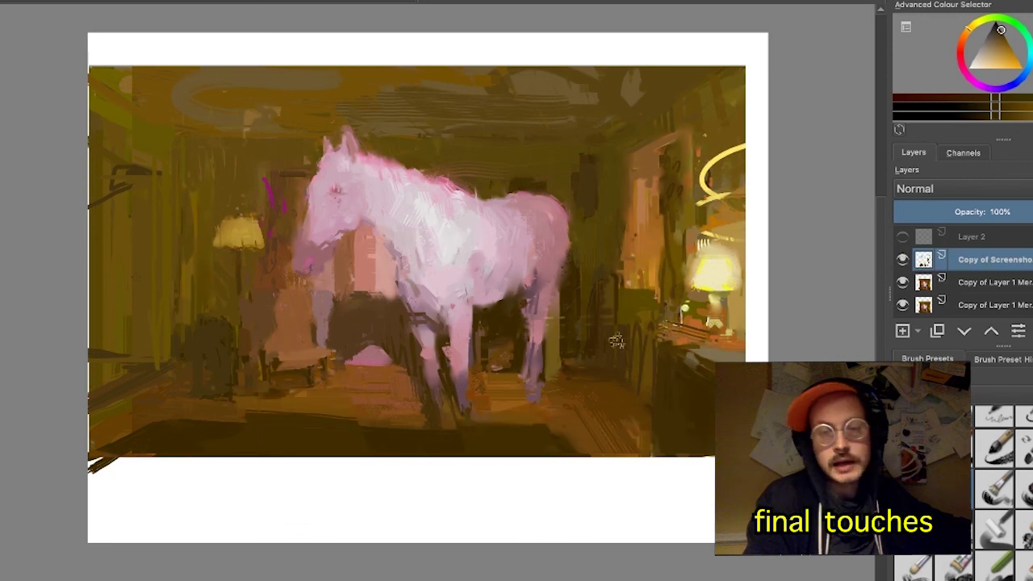
click(902, 260)
click(903, 260)
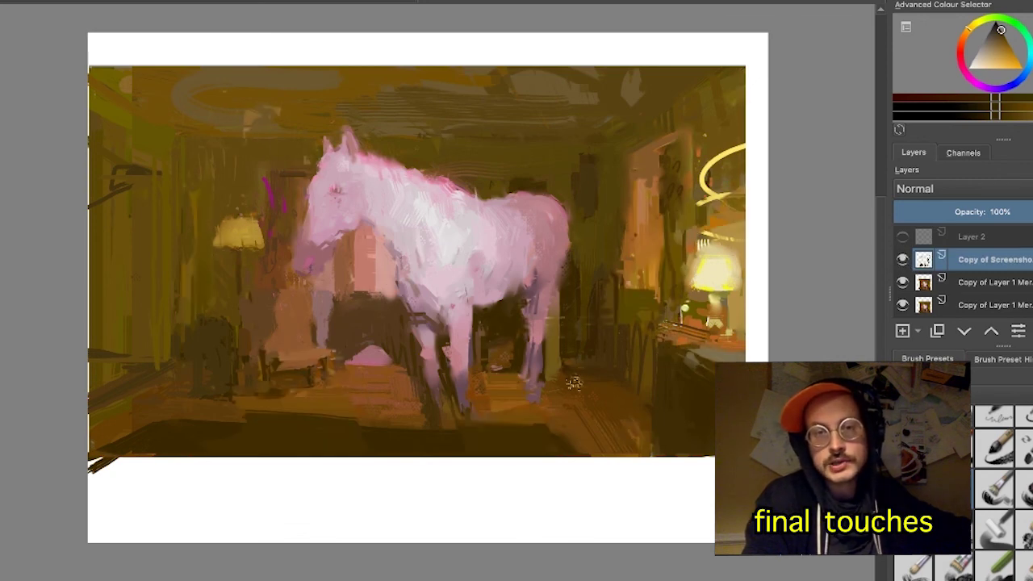
click(903, 259)
click(902, 260)
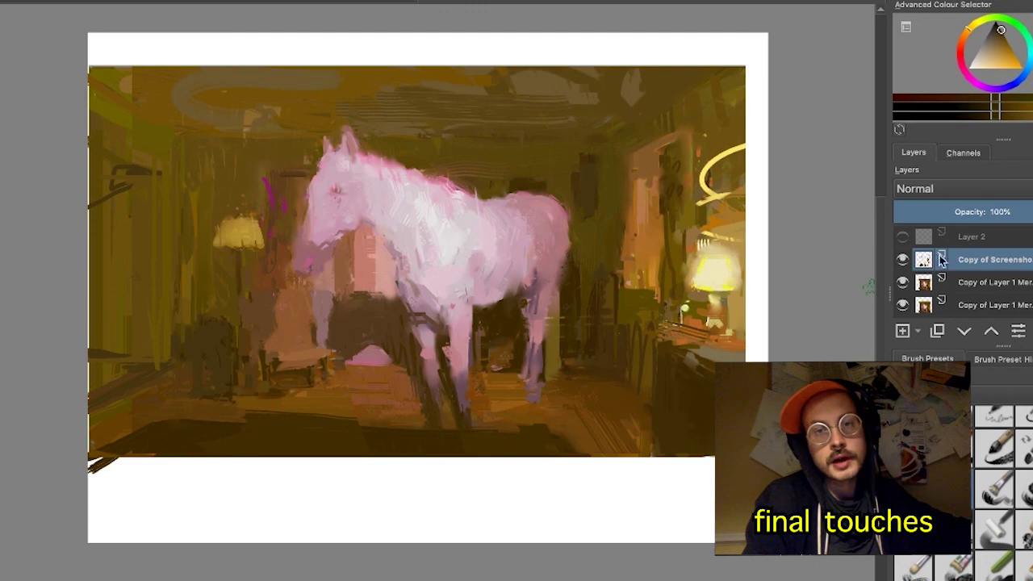
click(901, 260)
click(901, 262)
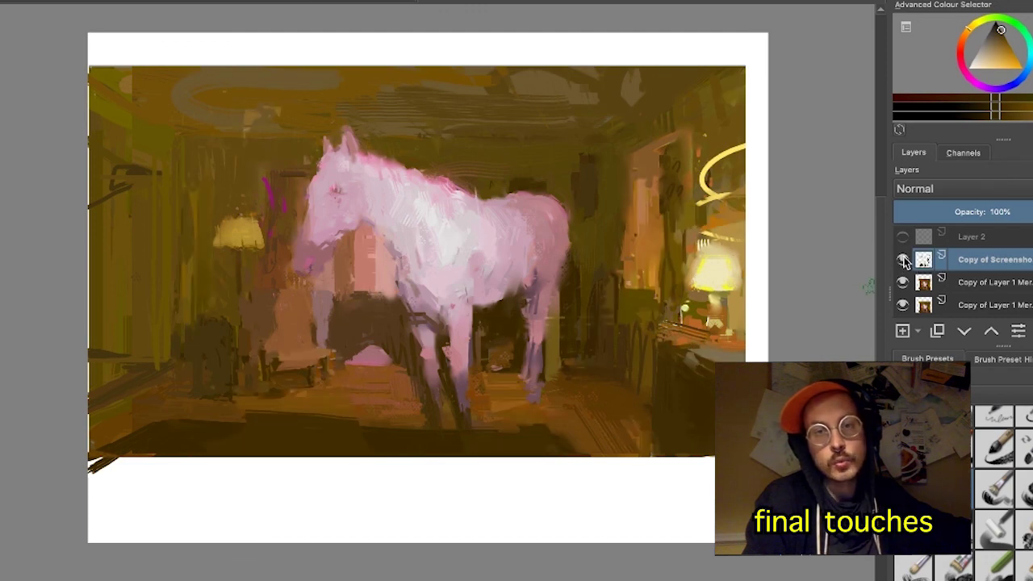
click(903, 260)
click(903, 263)
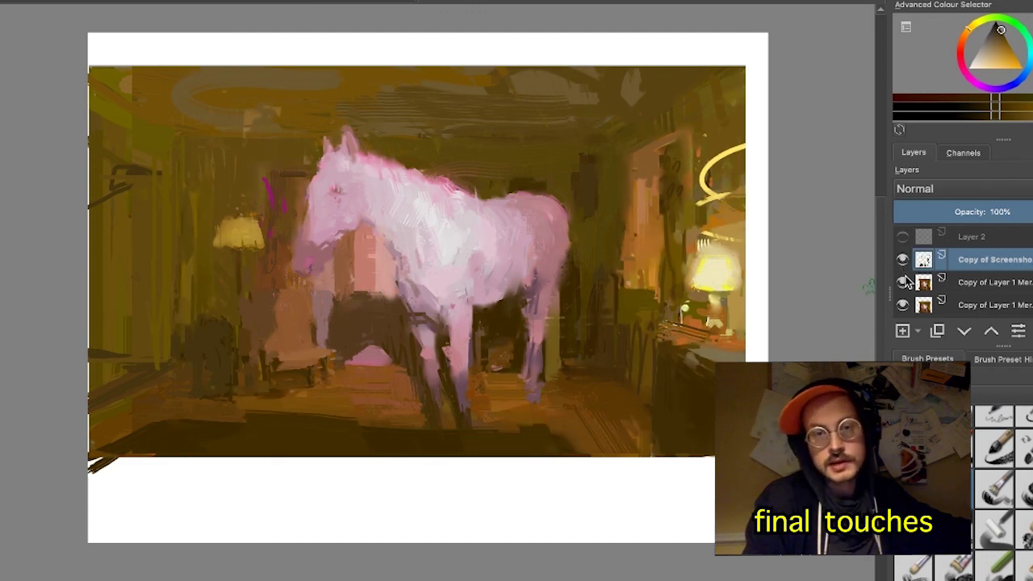
click(903, 260)
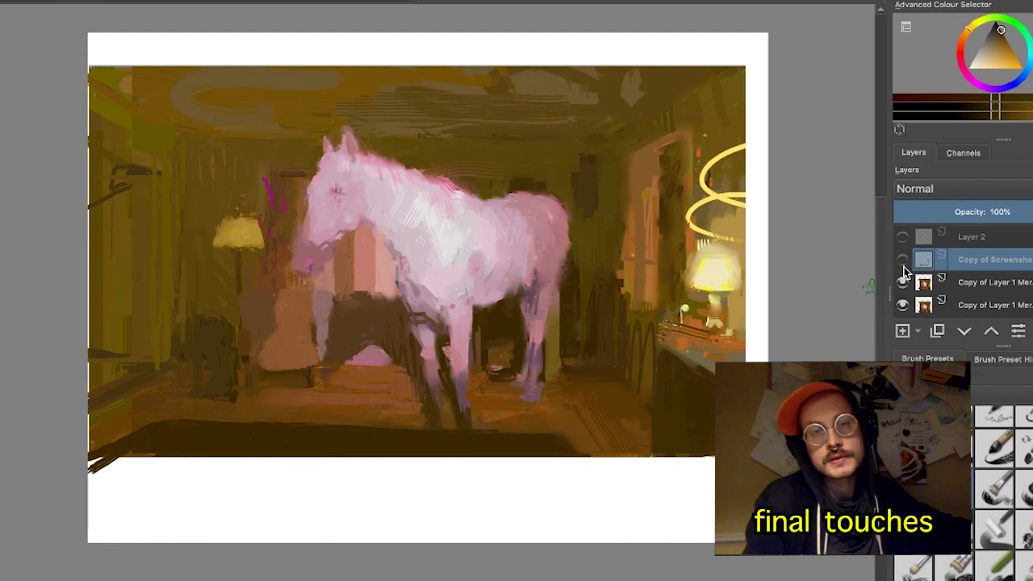
click(903, 261)
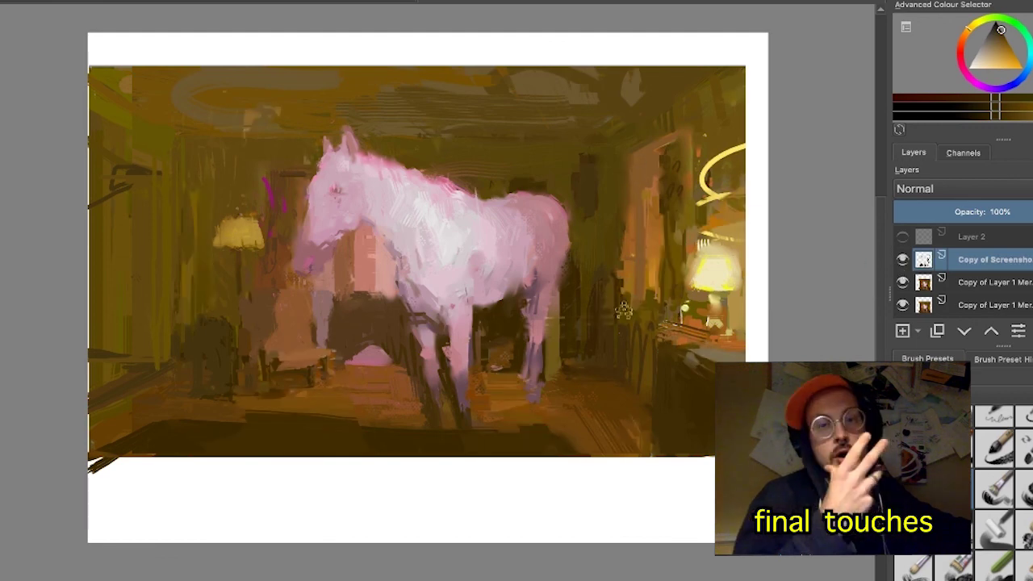
click(903, 261)
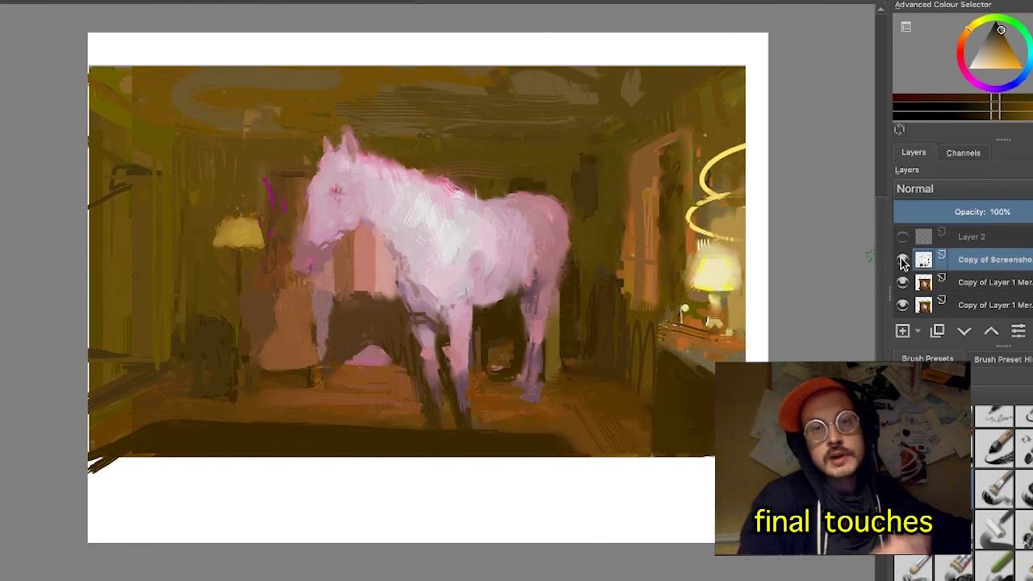
click(903, 261)
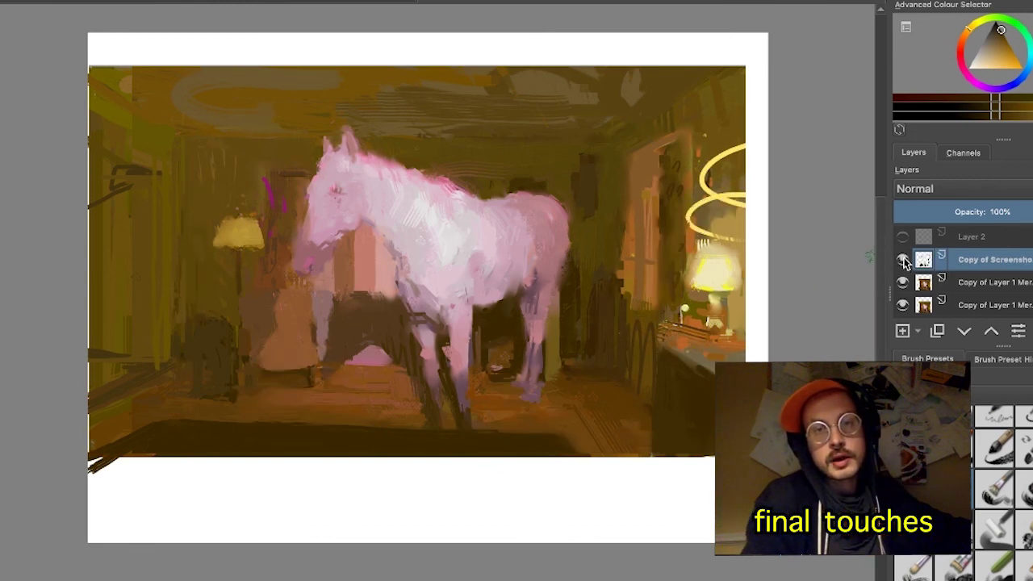
click(902, 261)
click(902, 261)
click(903, 261)
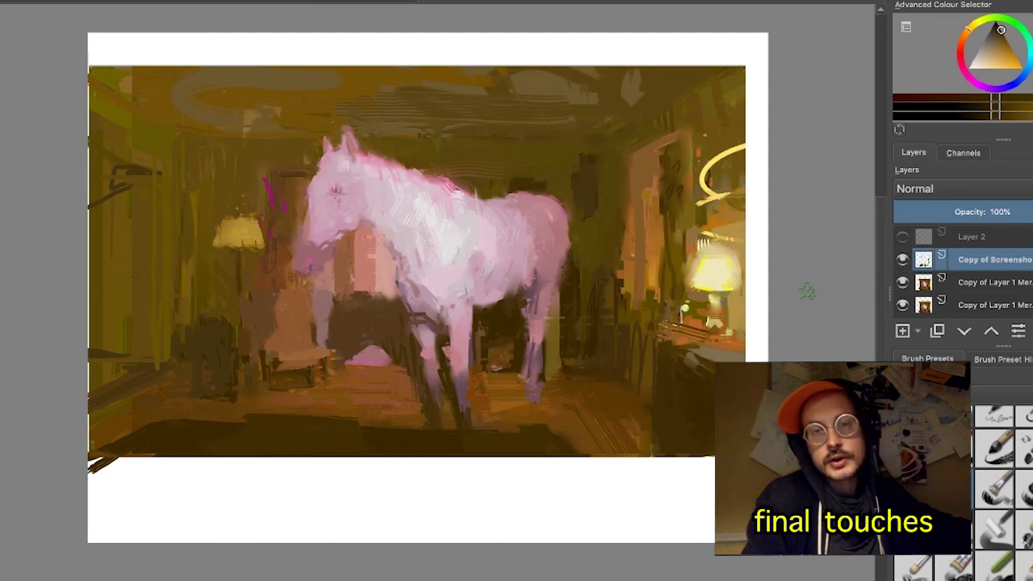
click(901, 258)
click(902, 258)
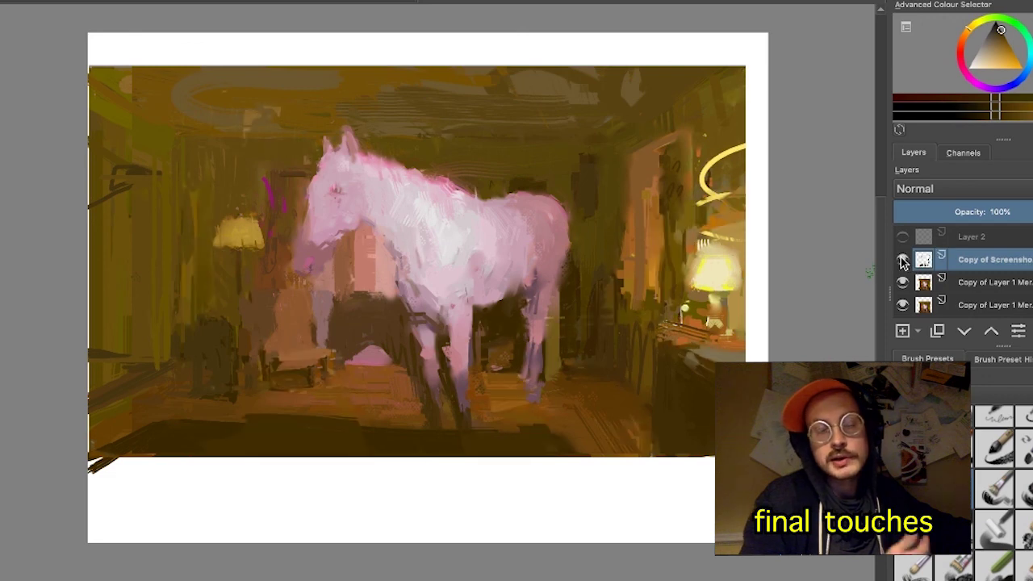
click(902, 258)
click(903, 261)
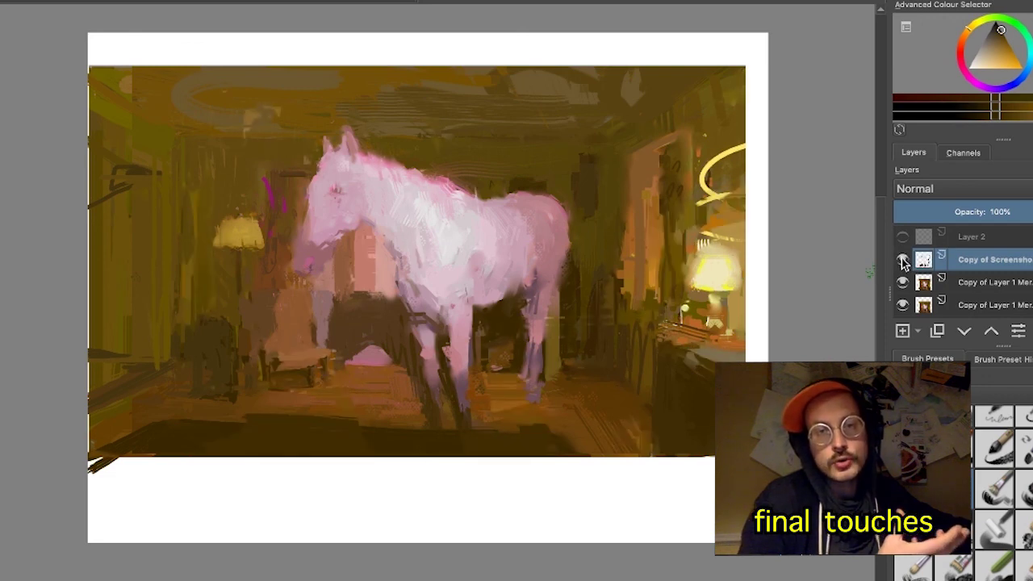
click(902, 262)
click(903, 260)
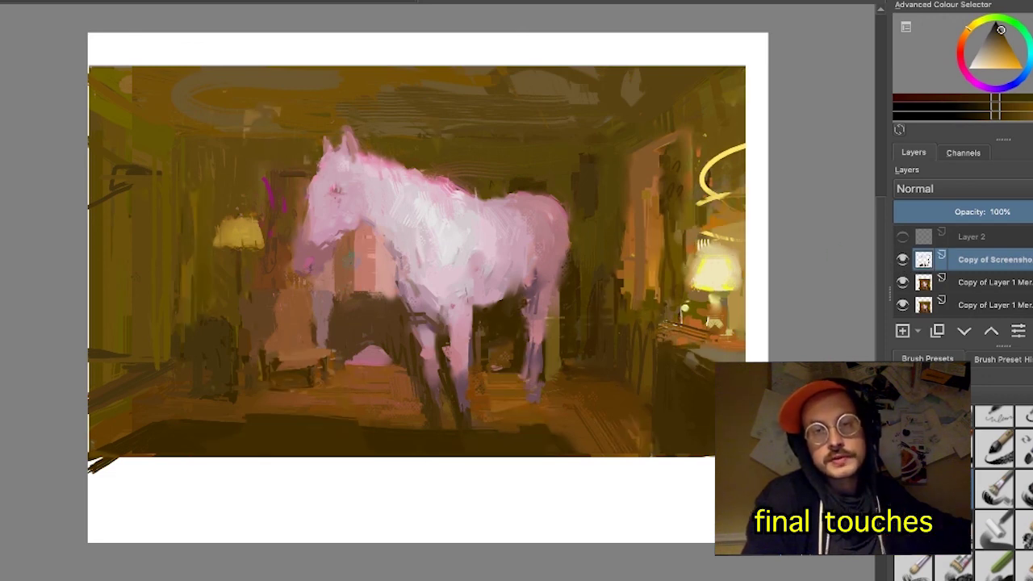
click(903, 260)
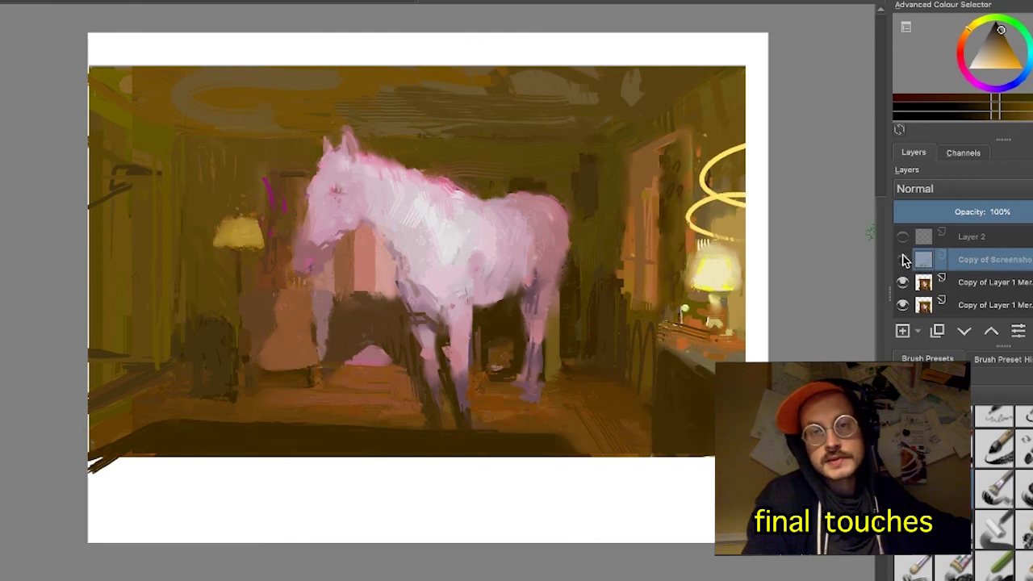
click(903, 260)
click(903, 260)
click(904, 261)
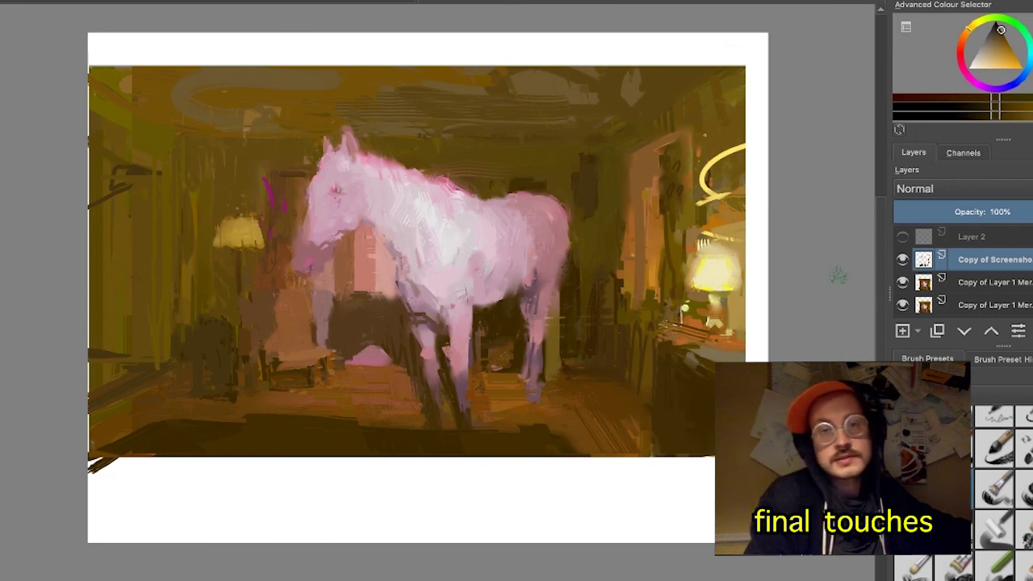
click(902, 259)
click(903, 260)
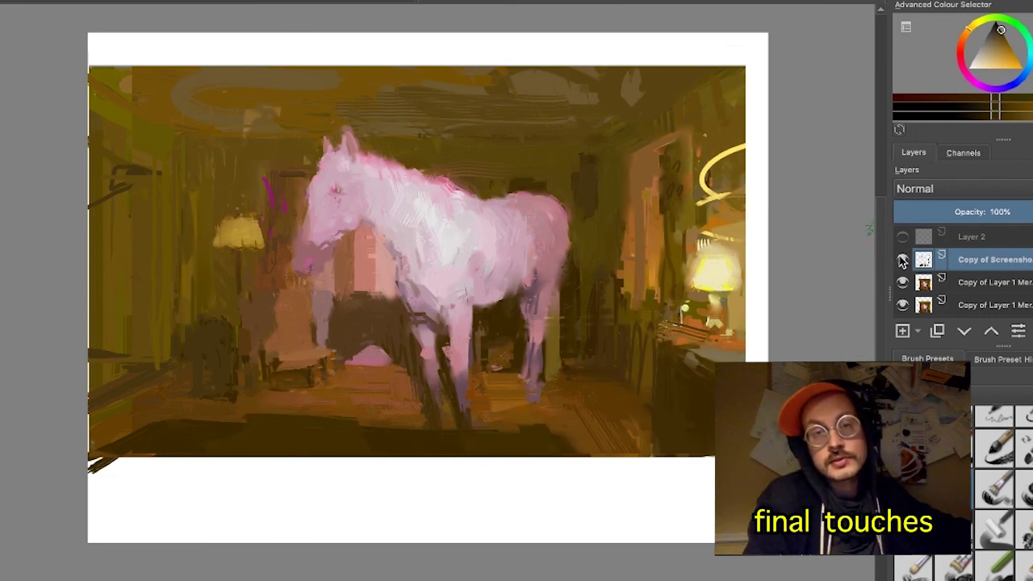
click(903, 260)
click(902, 260)
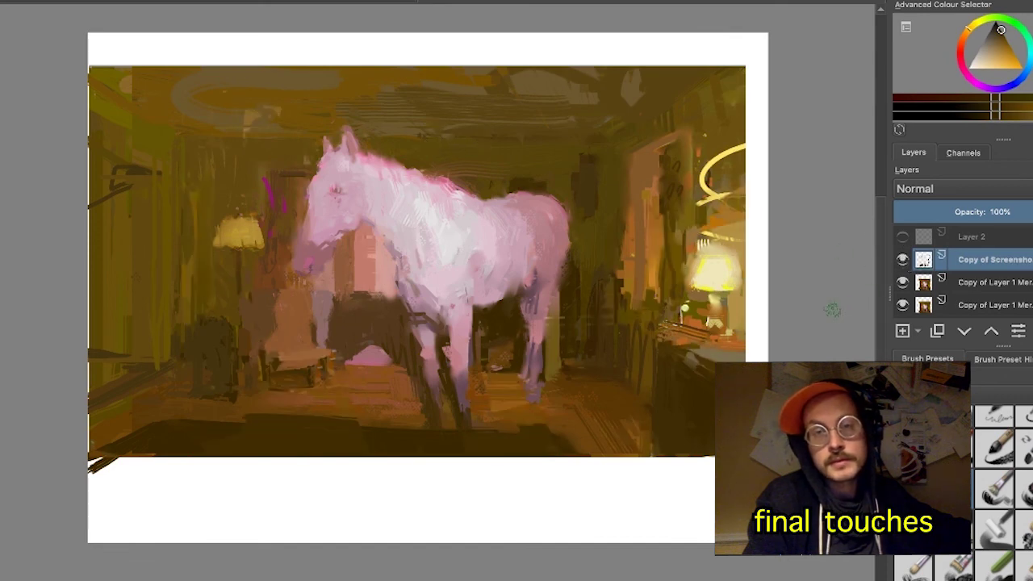
click(901, 261)
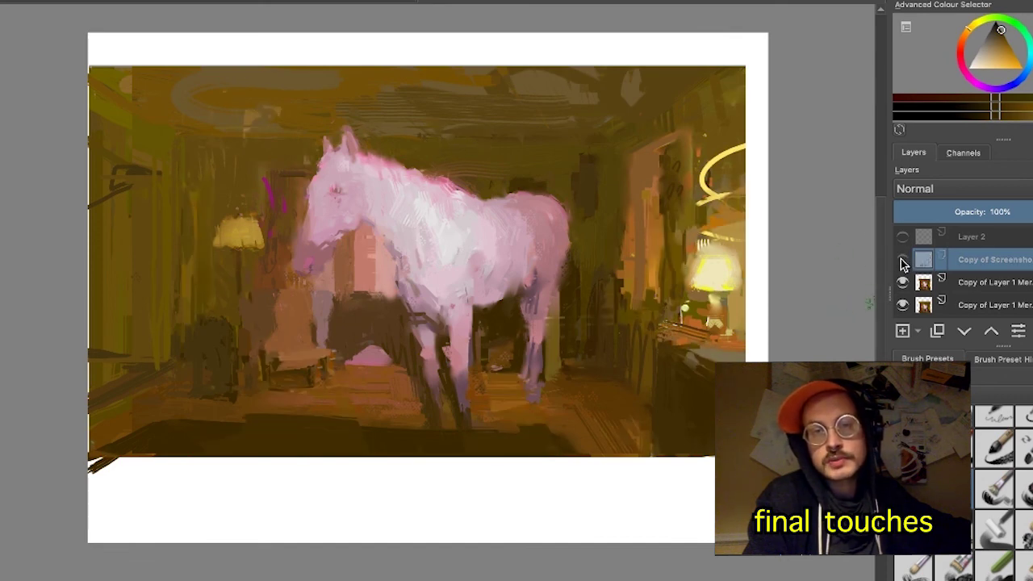
click(901, 260)
click(901, 261)
click(902, 261)
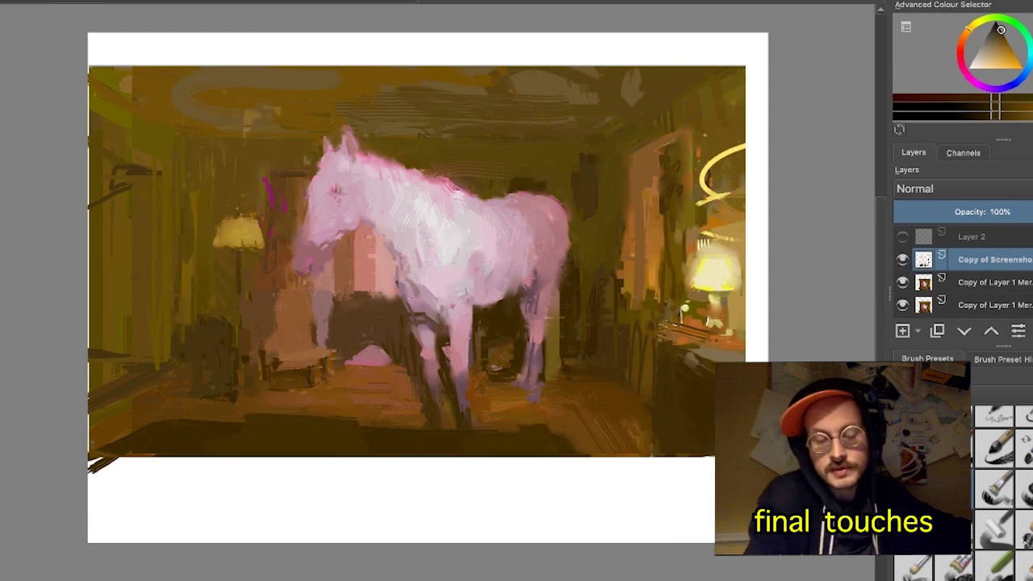
- Add a new paint layer above Copy of Screenshot and fill in the rounded dark shape below the left lamp with sampled dark brown
click(902, 332)
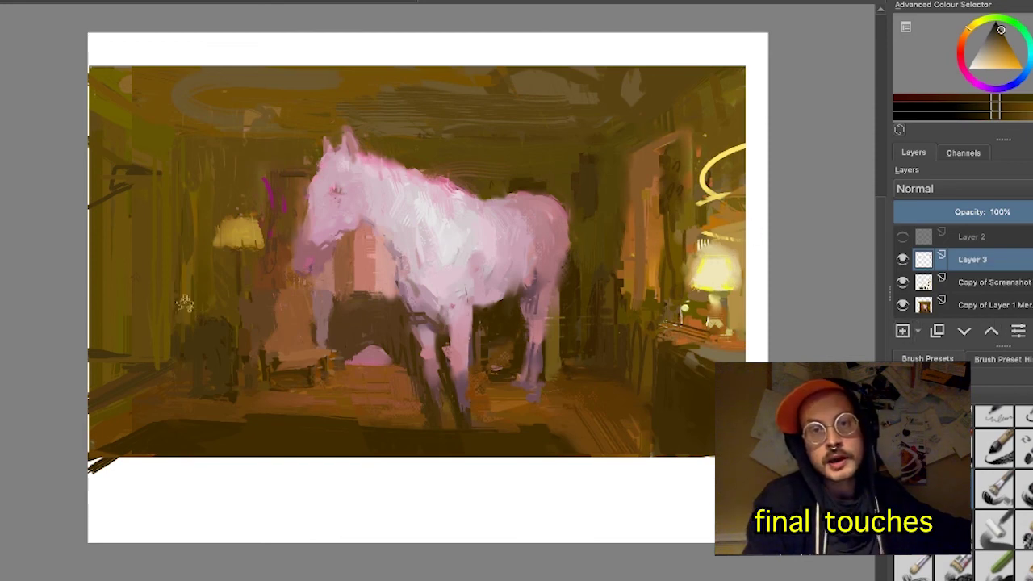
ctrl+click(208, 340)
mouse_move(207, 354)
mouse_down()
mouse_move(209, 369)
mouse_move(179, 342)
mouse_up()
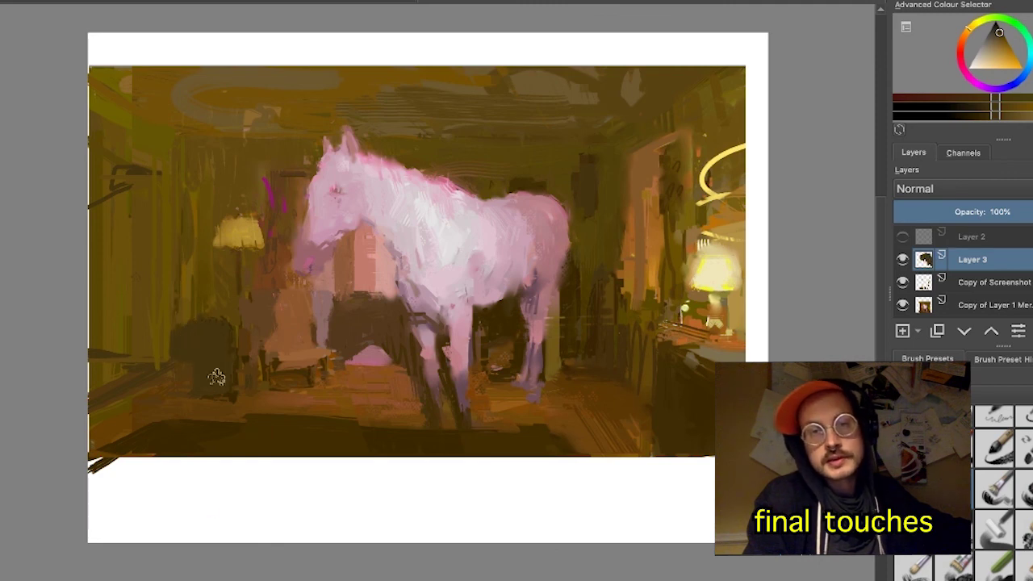
- Repaint the left lampshade in a paler, less saturated yellow and brighten the right lamp's shade with vivid yellow
ctrl+click(244, 234)
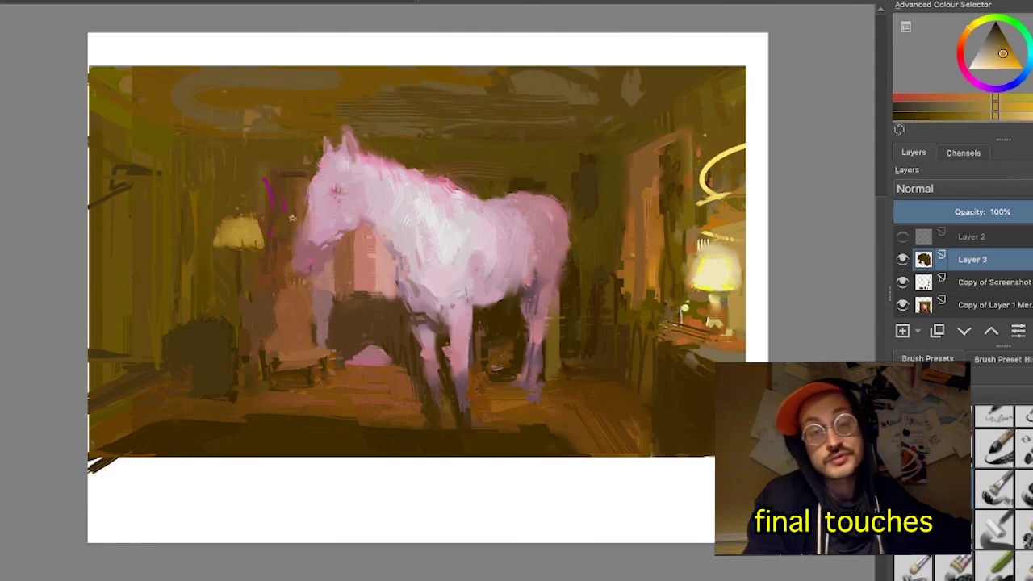
drag(1002, 54, 997, 54)
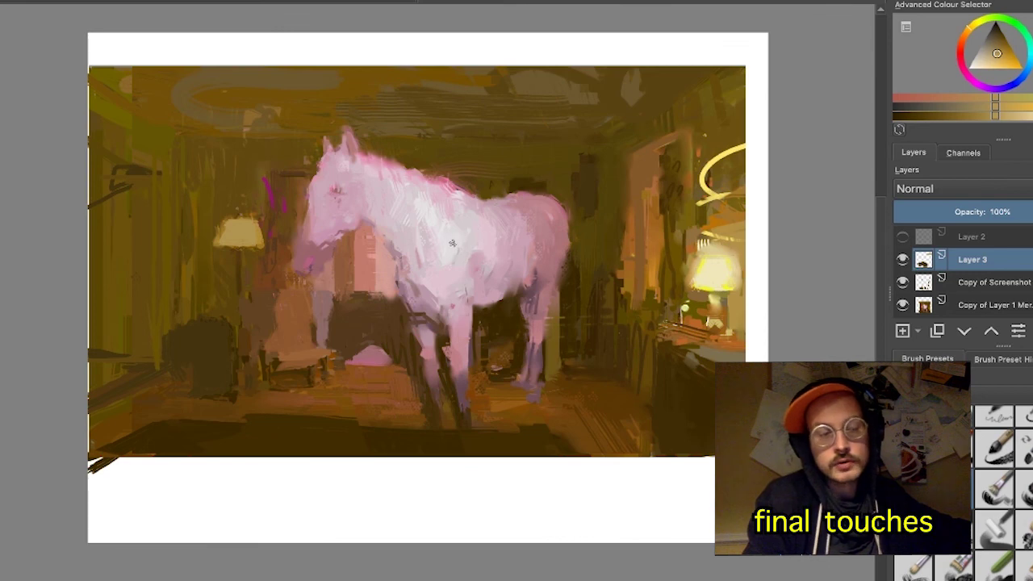
ctrl+click(718, 279)
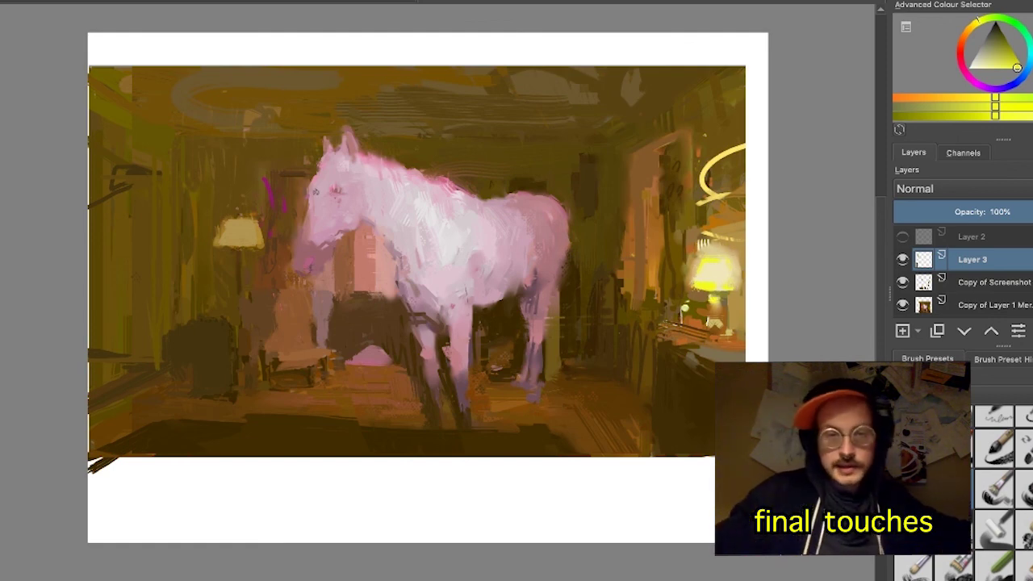
- Paint over the dark sketch strokes on the painting's left wall with brown and olive tones sampled from the surroundings
key(ctrl)
ctrl+click(289, 182)
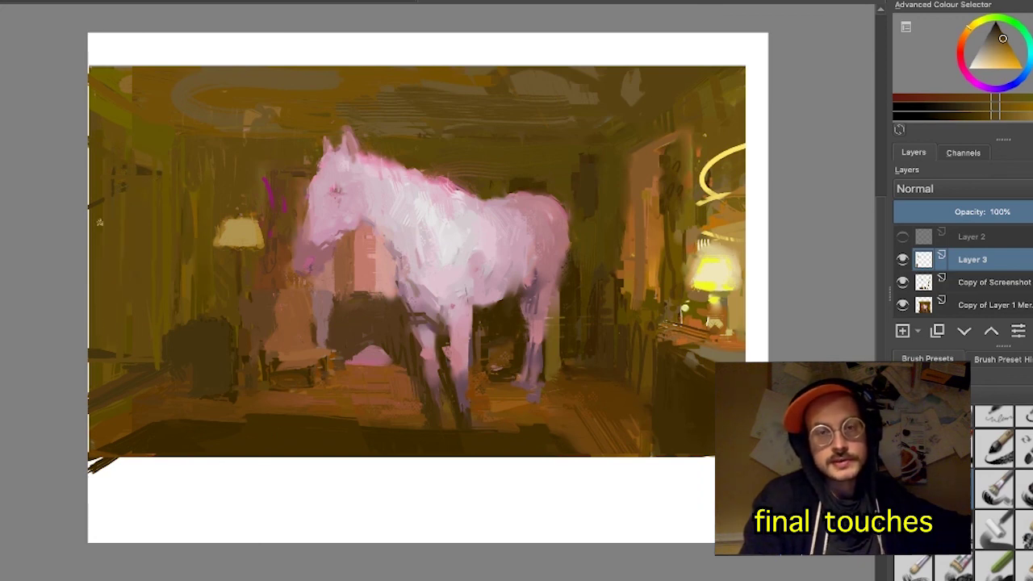
ctrl+click(132, 393)
ctrl+click(133, 194)
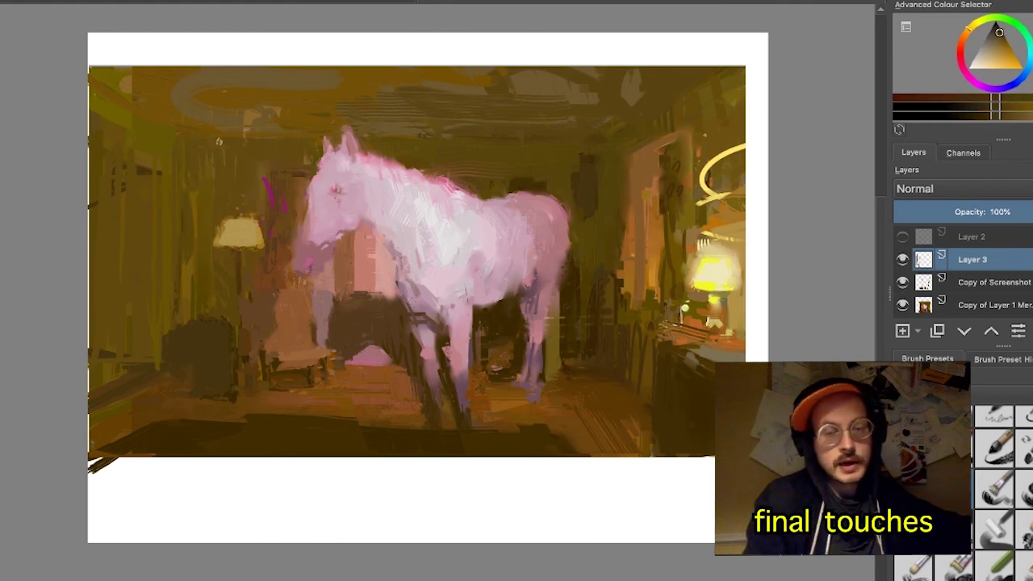
ctrl+click(154, 130)
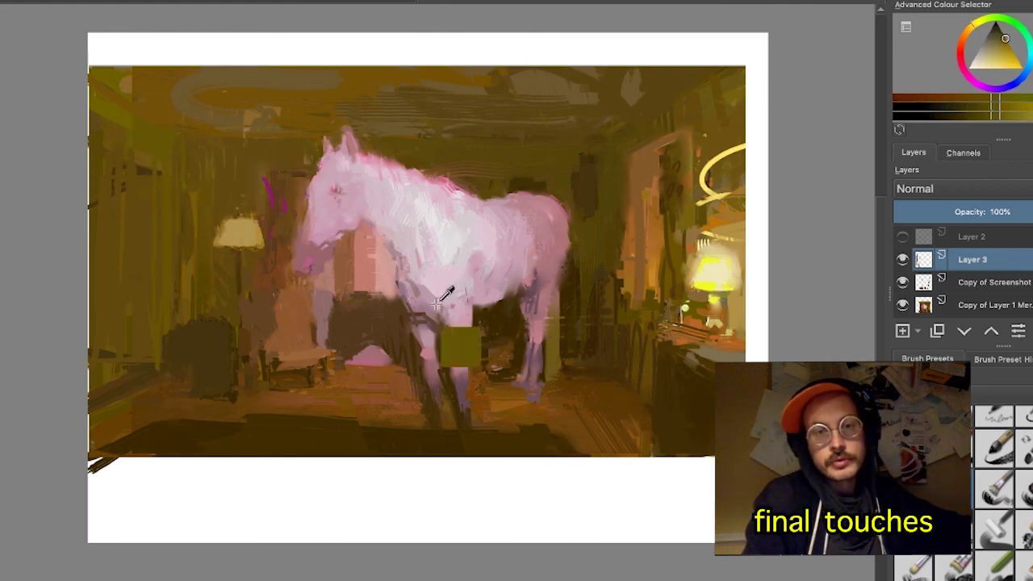
ctrl+click(136, 378)
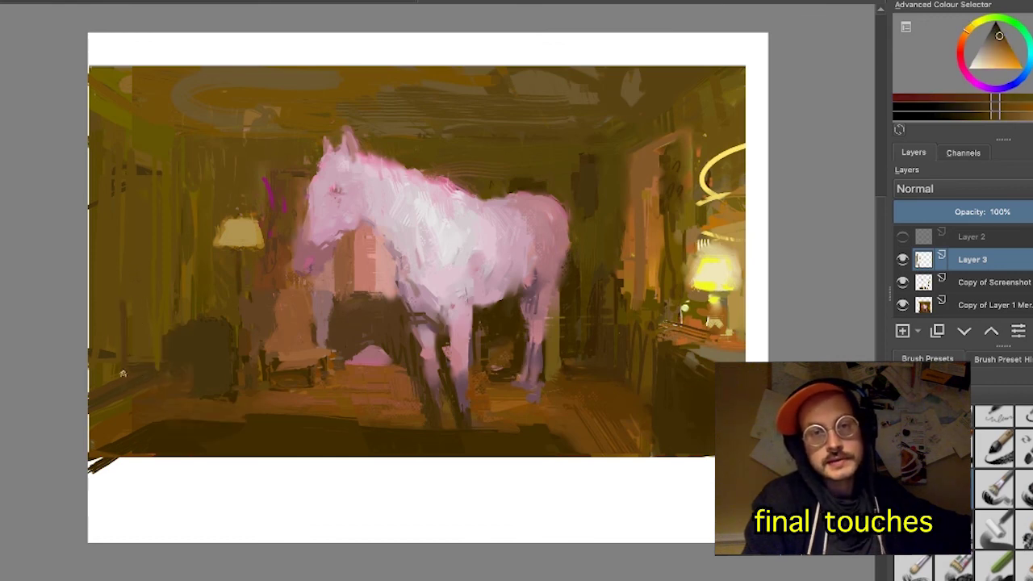
- Refine the left wall's door shape and the baseboard area beside the floor with sampled dark and olive-brown tones
ctrl+click(194, 344)
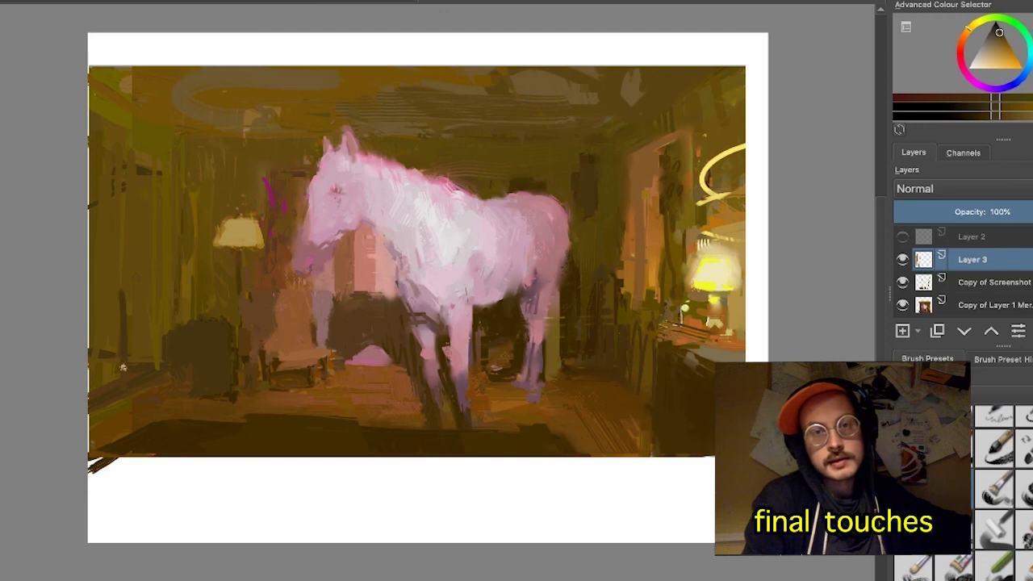
ctrl+click(194, 208)
drag(238, 249, 239, 288)
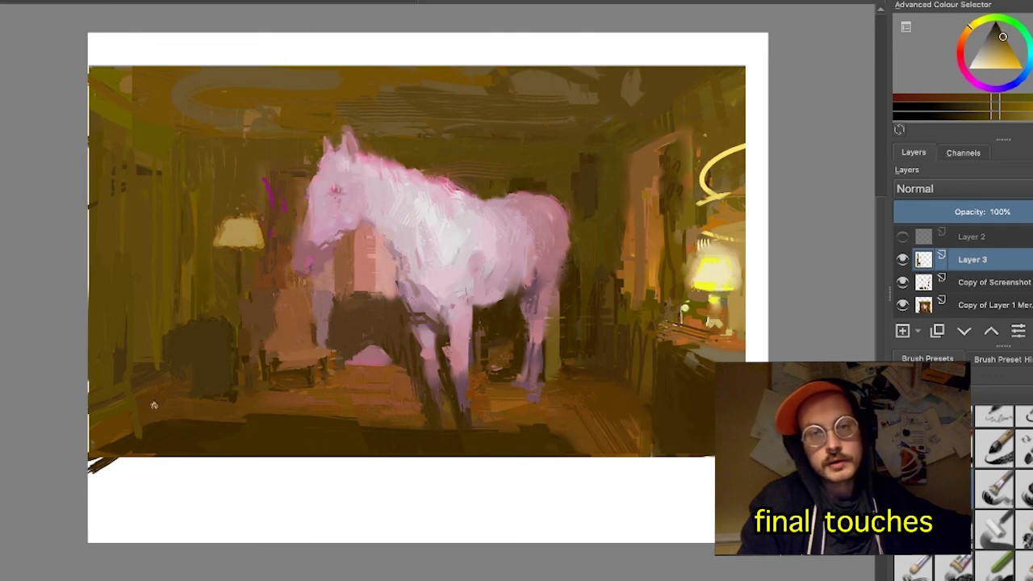
ctrl+click(149, 414)
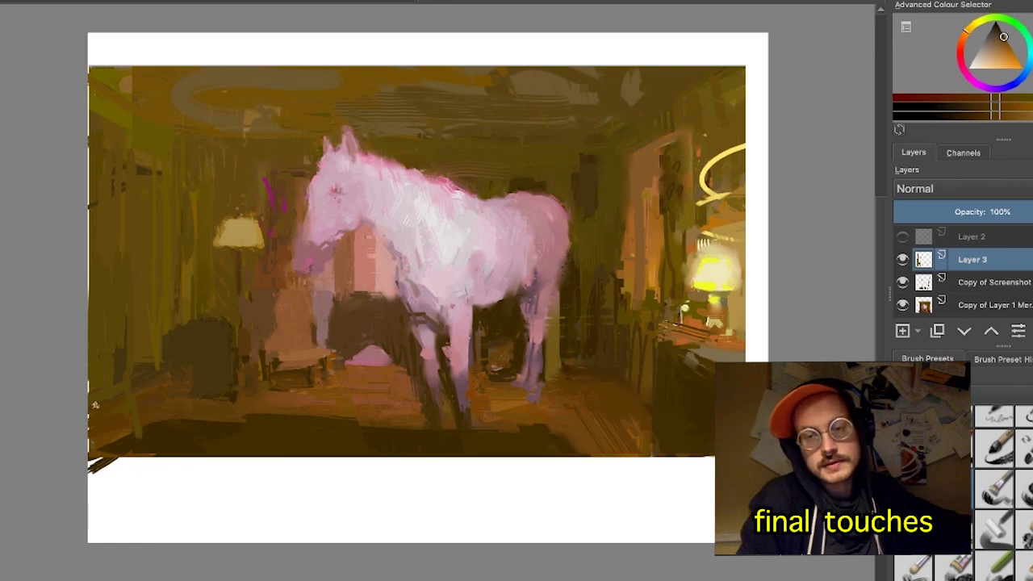
- Cover the stray dark strokes outside the painting's lower-left corner with white, and pick a dark brown from the wall behind the horse
ctrl+click(137, 468)
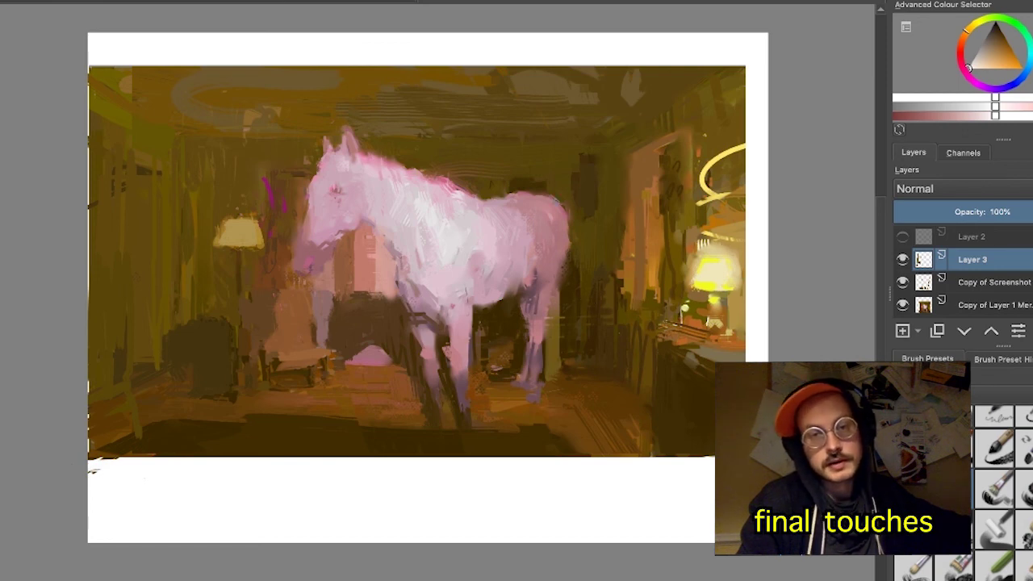
ctrl+click(586, 171)
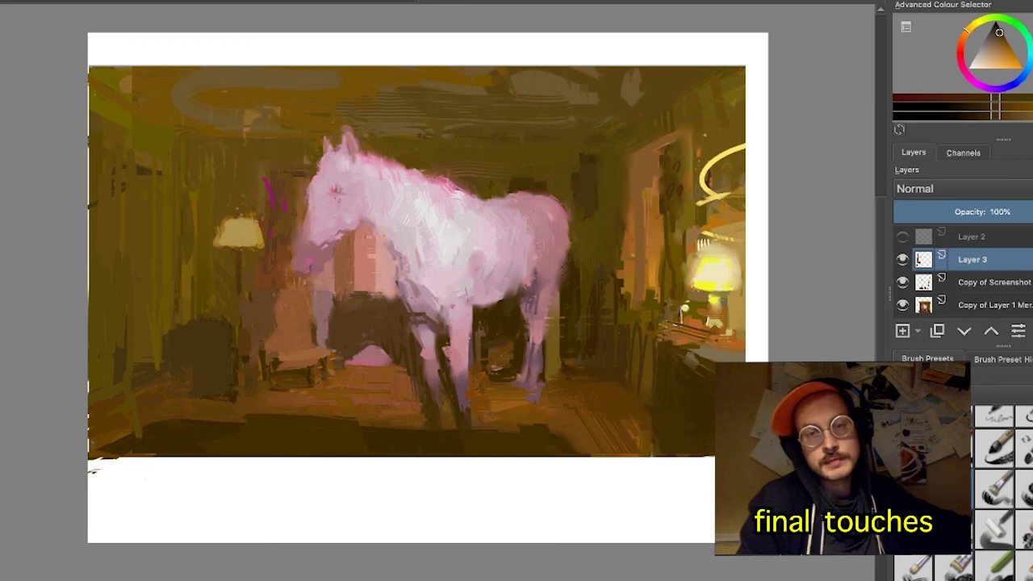
- Extend the ceiling's sampled brown slightly past the painting's upper-left corner with a rough brush stroke
ctrl+click(379, 173)
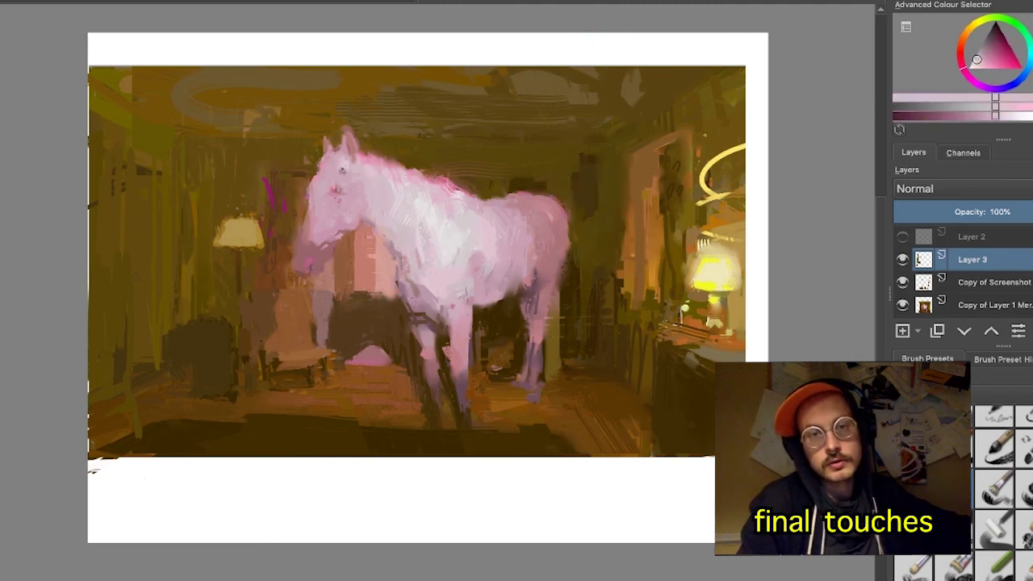
ctrl+click(139, 81)
mouse_move(142, 88)
mouse_down()
mouse_move(122, 65)
mouse_move(92, 61)
mouse_up()
- Extend the lower right side of the painting over the white margin with sampled tan, orange, grey and dark brown tones
ctrl+click(742, 260)
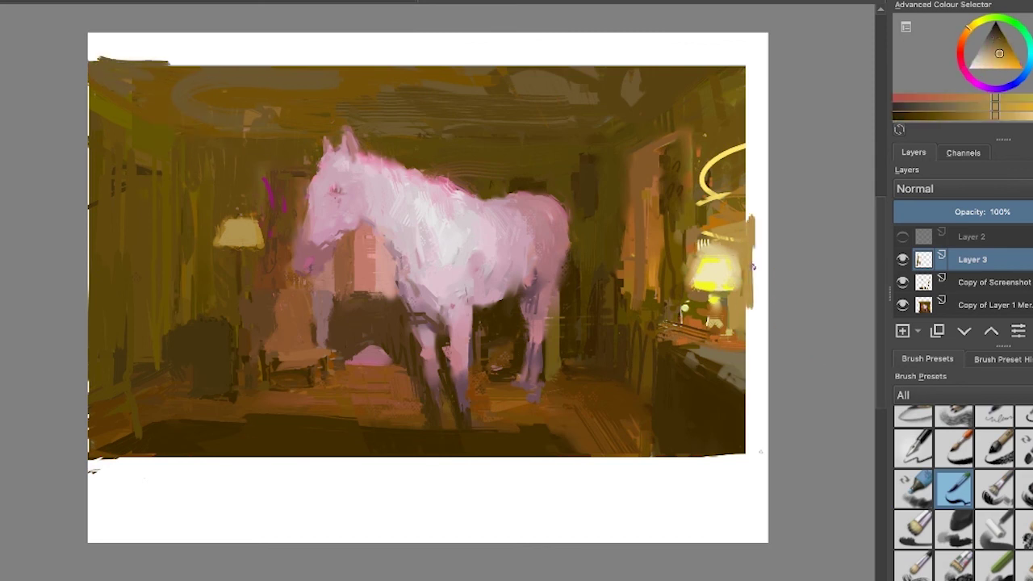
drag(754, 221, 759, 330)
ctrl+click(727, 338)
ctrl+click(733, 373)
mouse_move(741, 342)
mouse_down()
mouse_move(769, 343)
mouse_move(762, 453)
mouse_up()
ctrl+click(731, 415)
drag(762, 404, 687, 457)
- Soften the floor between the horse's hind legs and the right cabinet with sampled warm brown
ctrl+click(621, 403)
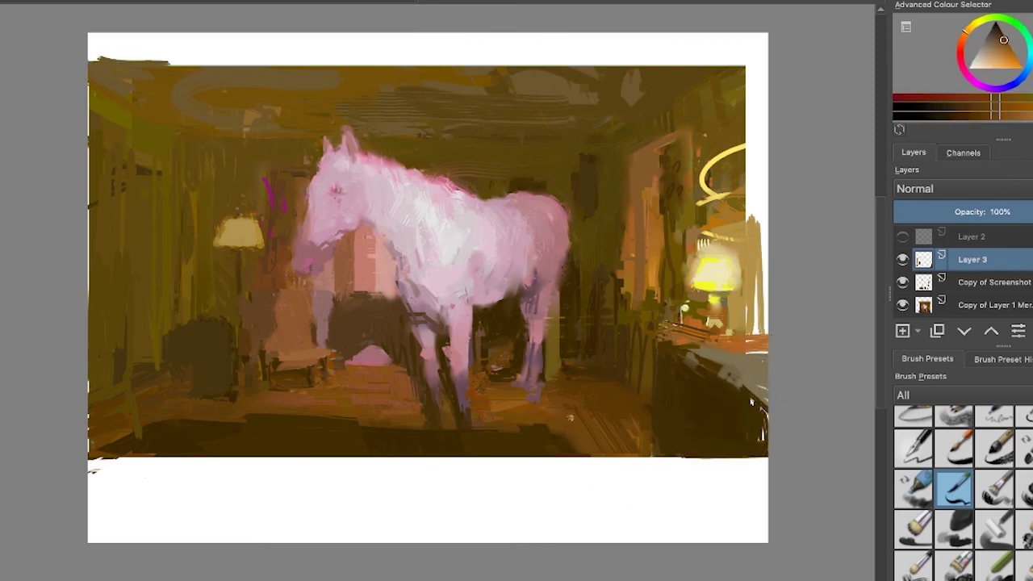
drag(620, 404, 588, 421)
ctrl+click(452, 437)
- Fill the white strip along the upper right edge with olive-brown wall tones and add vivid yellow beside the right lamp
ctrl+click(741, 196)
drag(763, 57, 754, 230)
ctrl+click(732, 260)
drag(762, 208, 753, 347)
ctrl+click(757, 236)
ctrl+click(717, 279)
ctrl+click(748, 354)
- Paint sampled brown tones over the top of the orange doorway on the right wall
ctrl+click(717, 81)
ctrl+click(633, 154)
drag(683, 139, 644, 150)
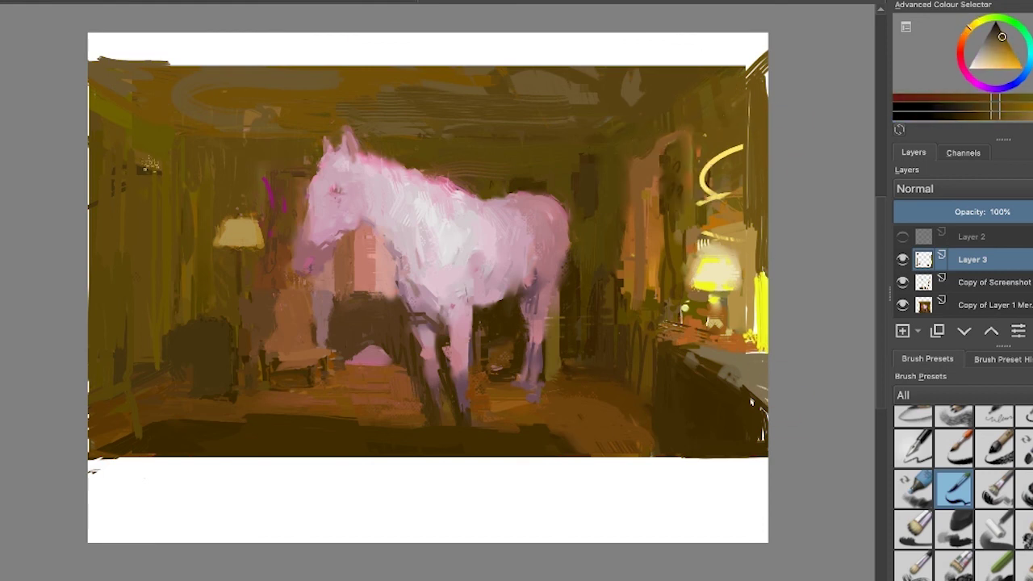
- Rework the dark armchair shape and its surroundings near the left wall with sampled dark brown
ctrl+click(145, 171)
ctrl+click(184, 342)
drag(160, 339, 160, 366)
- Refine the horse's muzzle and the magenta-marked wall in front of its face with sampled colours
ctrl+click(301, 252)
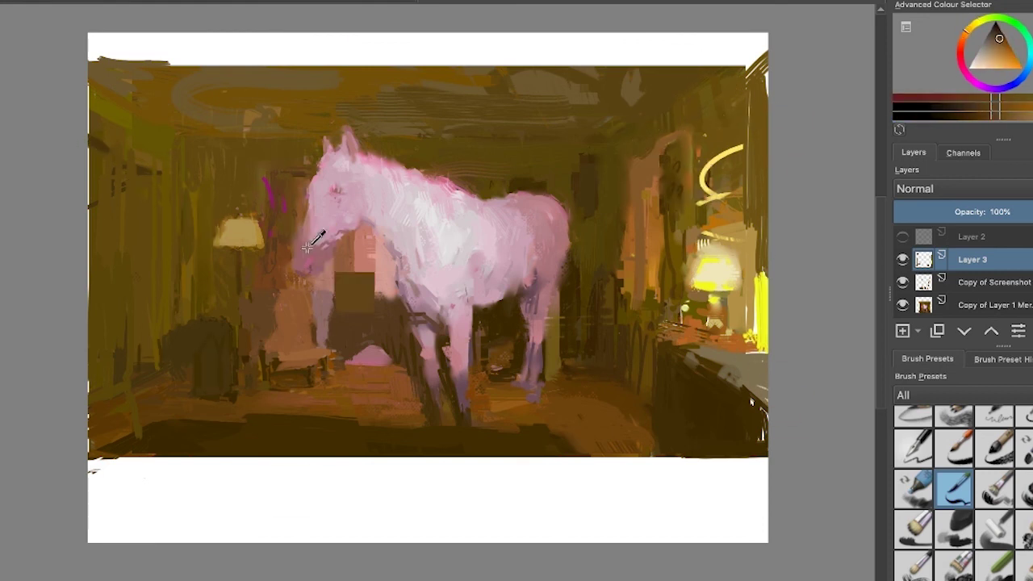
drag(313, 257, 305, 268)
ctrl+click(267, 173)
ctrl+click(290, 203)
drag(285, 192, 286, 211)
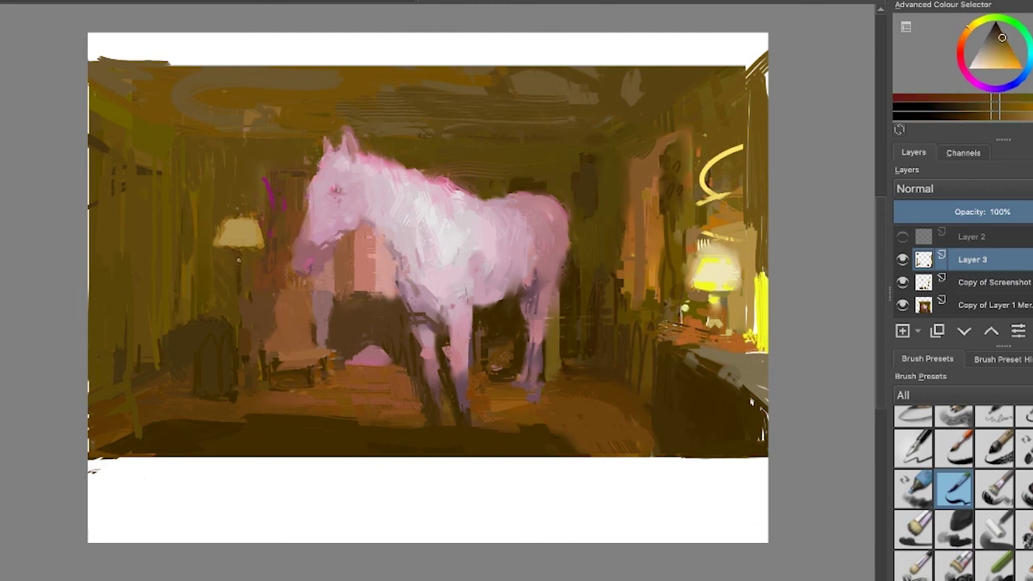
- Clean up the horse's hind hooves and the floor beside them with sampled brown and violet tones
ctrl+click(553, 367)
ctrl+click(523, 398)
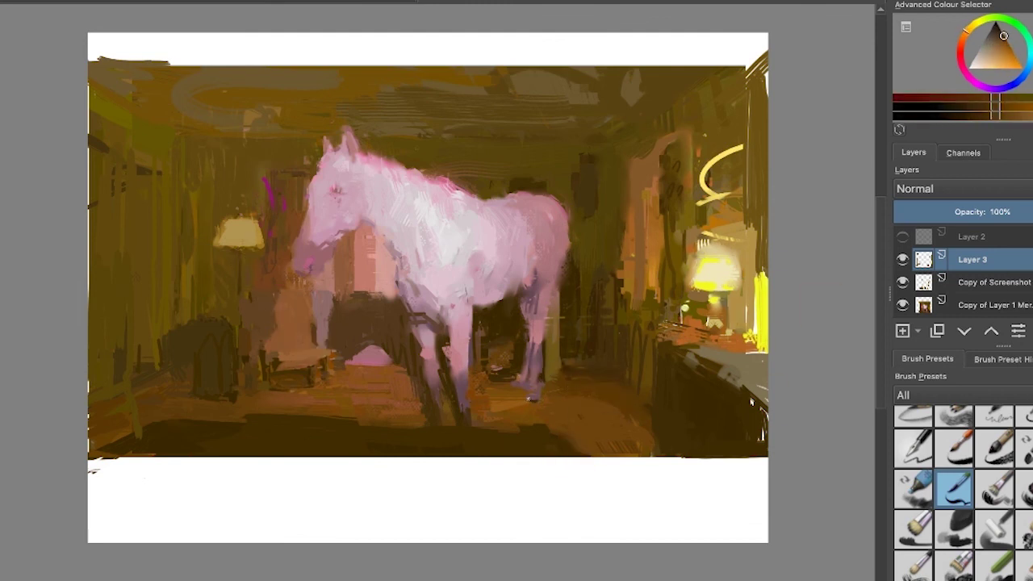
ctrl+click(533, 394)
drag(528, 399, 587, 402)
ctrl+click(537, 339)
- Touch up the dark marks on the left wall and paint a white stroke along the painting's left border
ctrl+click(195, 121)
drag(113, 179, 113, 195)
ctrl+click(89, 213)
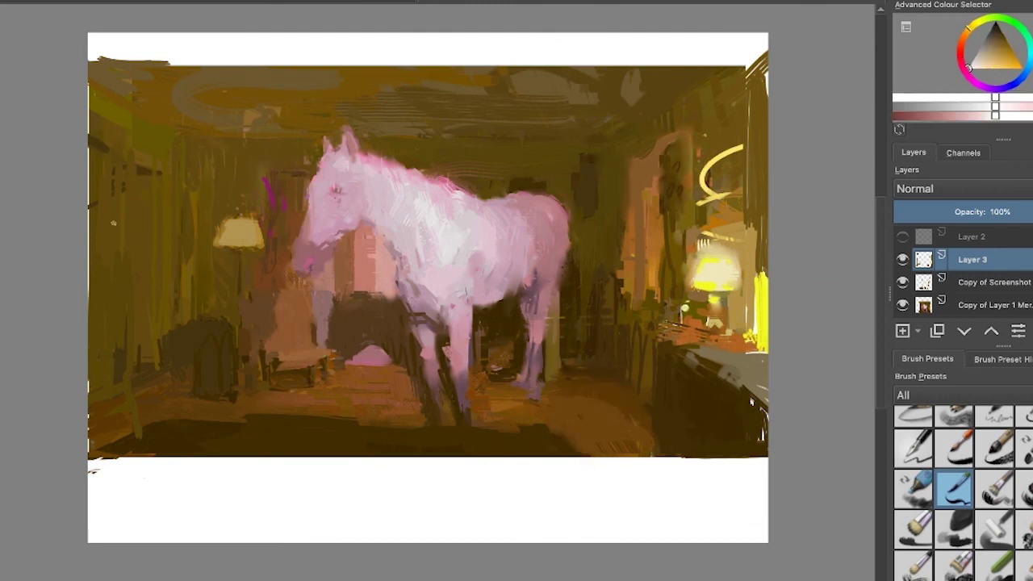
drag(90, 230, 94, 296)
- Extend the yellow arc above the right lamp to the canvas edge and fill the white gaps at the cabinet's outer edge
ctrl+click(736, 149)
drag(741, 147, 768, 146)
ctrl+click(730, 128)
ctrl+click(751, 416)
drag(765, 412, 764, 440)
- Add vivid yellow to the right lampshade's edge and tone down the bright yellow strip beside it with sampled tan
ctrl+click(759, 298)
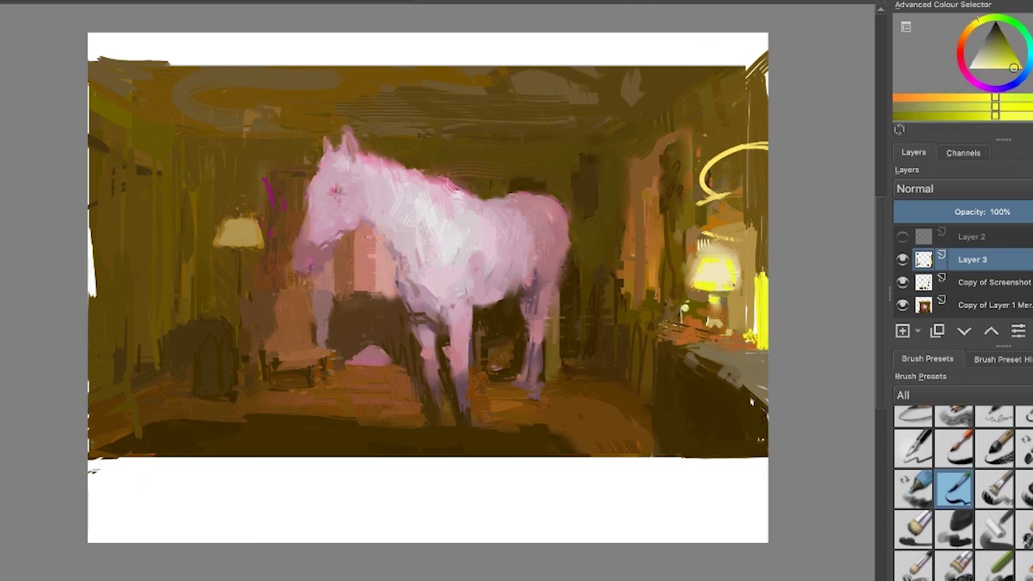
drag(734, 281, 740, 290)
ctrl+click(746, 242)
mouse_move(761, 252)
mouse_down()
mouse_move(768, 352)
mouse_move(757, 331)
mouse_up()
- Cover the white stroke along the painting's left border with dark brown sampled from the wall
ctrl+click(104, 242)
drag(90, 233, 91, 281)
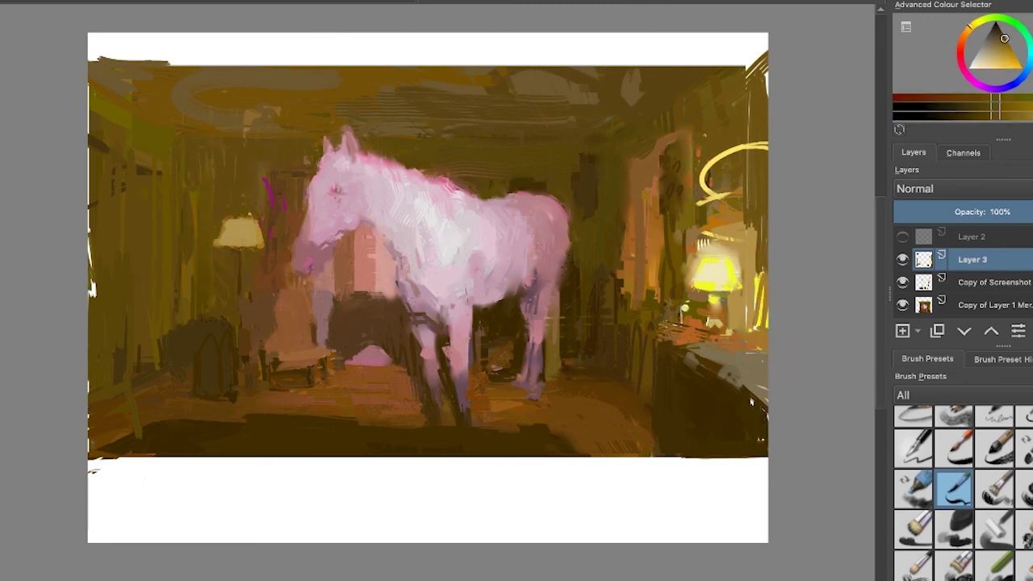
ctrl+click(92, 289)
- Brighten the right lampshade with pale yellow and pick vivid yellow from its lower edge
ctrl+click(717, 271)
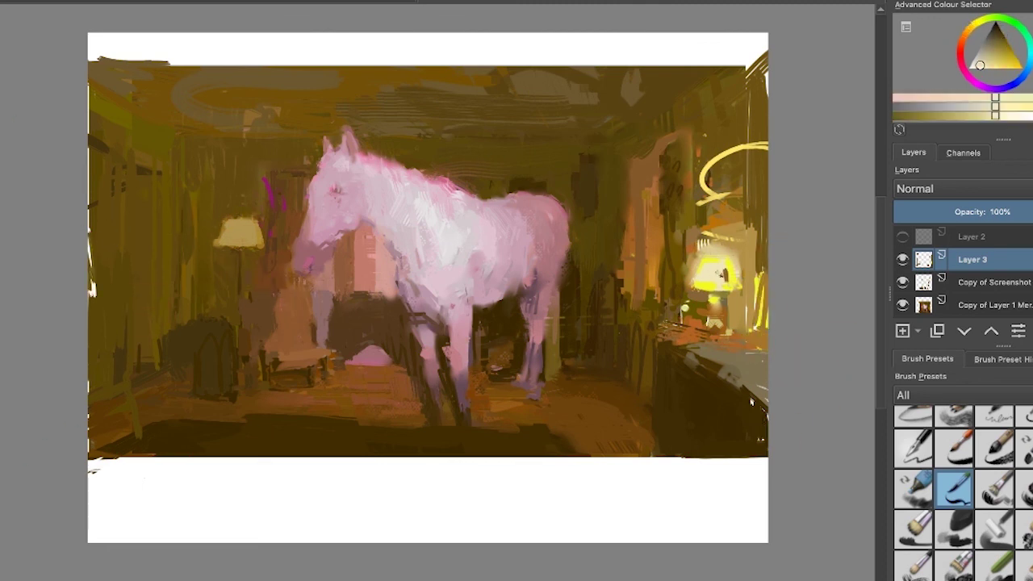
drag(717, 271, 727, 282)
ctrl+click(733, 284)
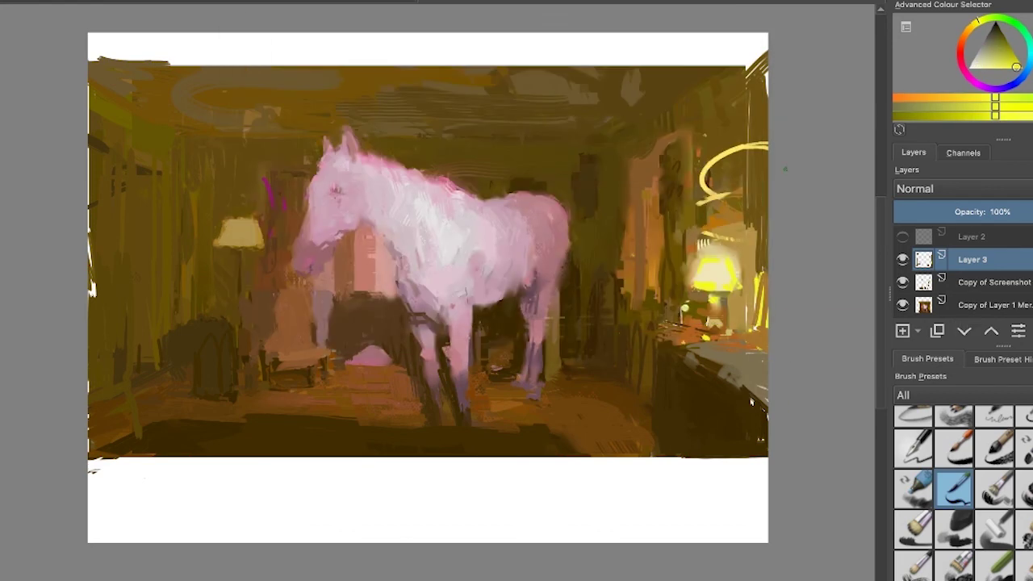